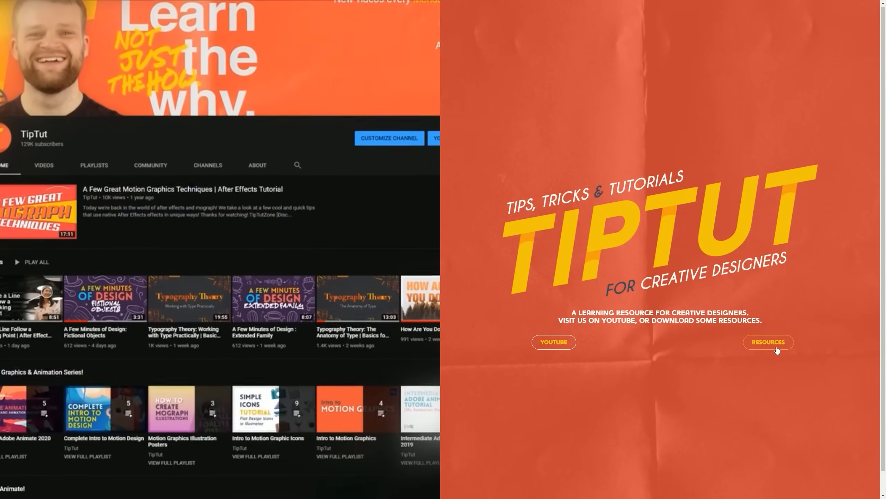
Open the TipTut site's Resources page and look through the downloadable tutorial resources
click(771, 344)
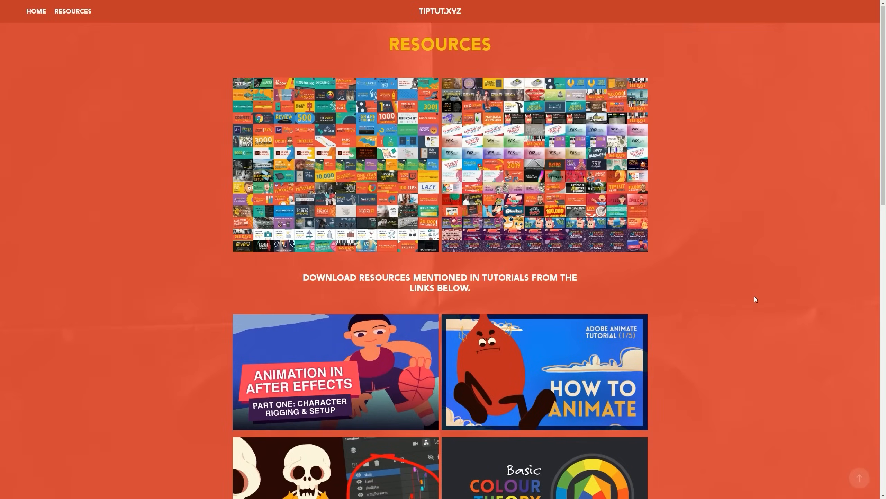
scroll(755, 299, down, 15)
scroll(753, 300, down, 2)
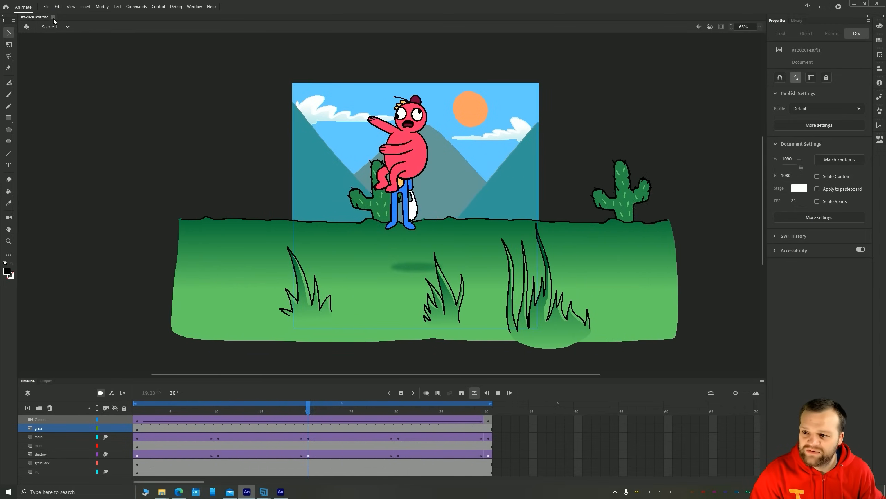
Close the ita2020Test.fla document and create a new 1080 by 1080 document from the Full HD preset with the ActionScript 3.0 platform
click(53, 17)
click(413, 254)
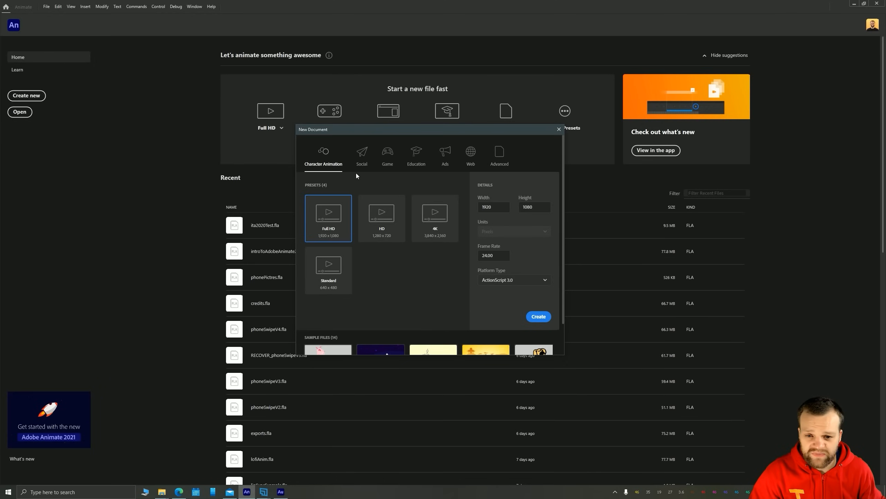
click(490, 206)
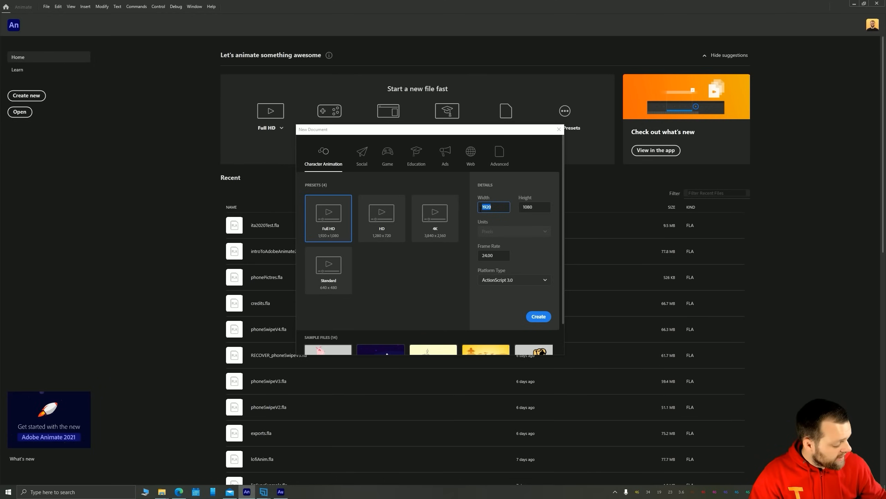
text(1)
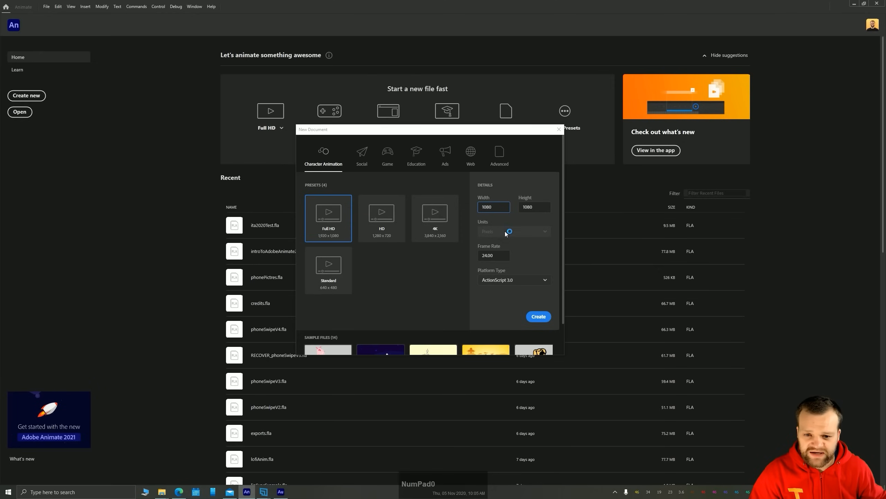
click(523, 252)
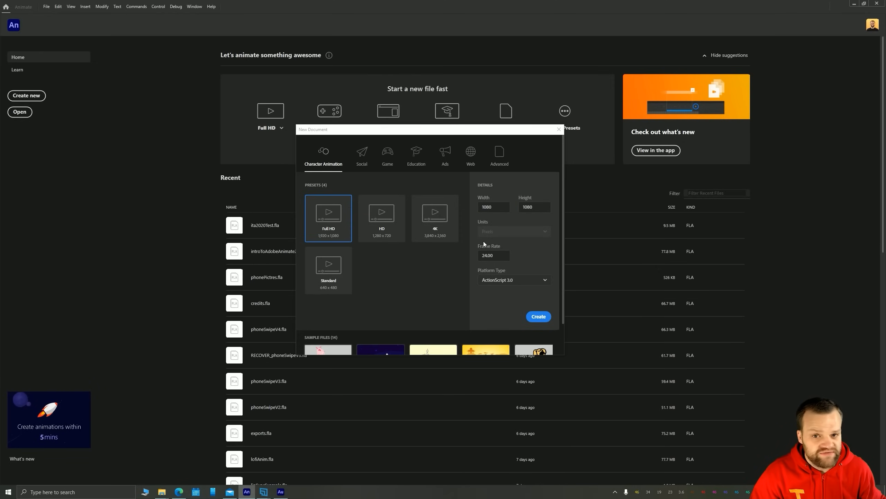
click(489, 283)
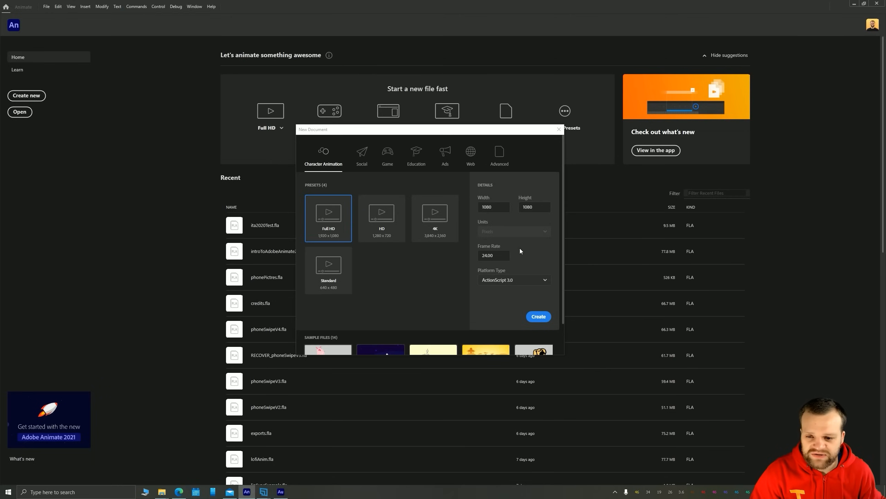
click(540, 317)
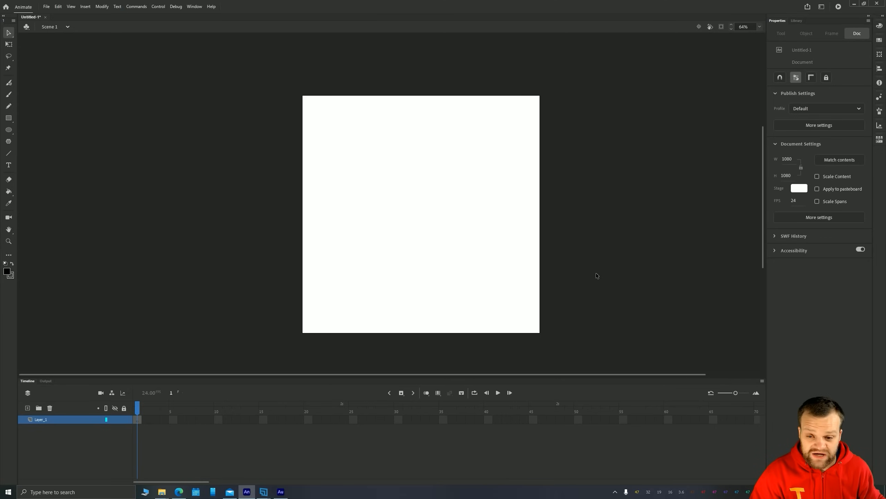
Open the new document's settings, review the stage size, units and frame rate, and accept them
right_click(380, 130)
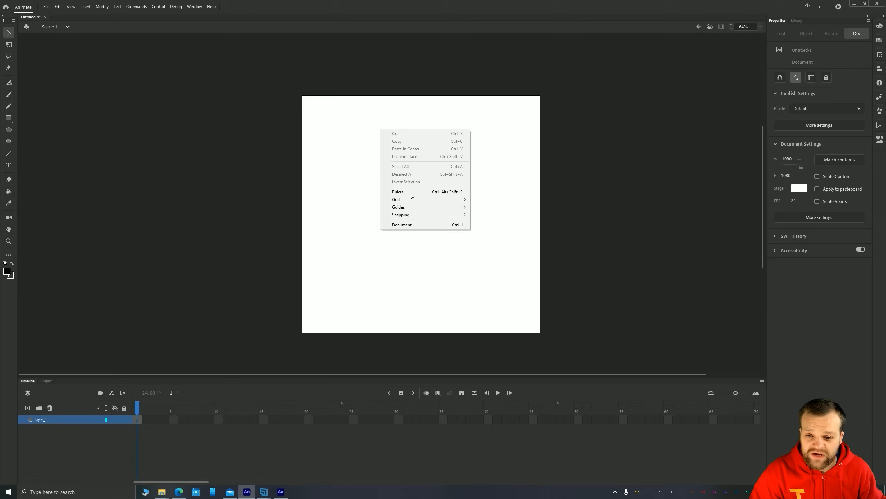
click(409, 224)
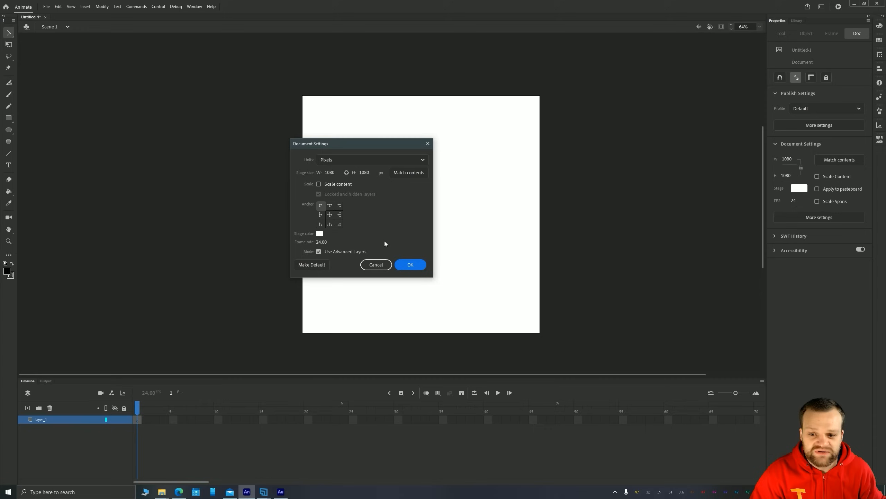
click(404, 265)
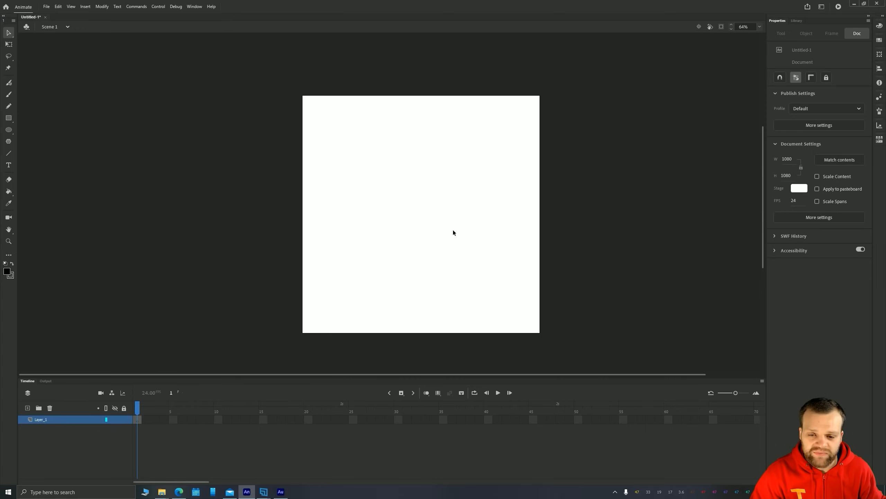
Fit the whole stage in the view, pan it off-centre and centre it again
key(space)
mouse_move(502, 275)
mouse_down()
mouse_move(400, 212)
mouse_move(550, 248)
mouse_move(546, 274)
mouse_move(450, 236)
mouse_move(488, 269)
mouse_move(509, 268)
mouse_up()
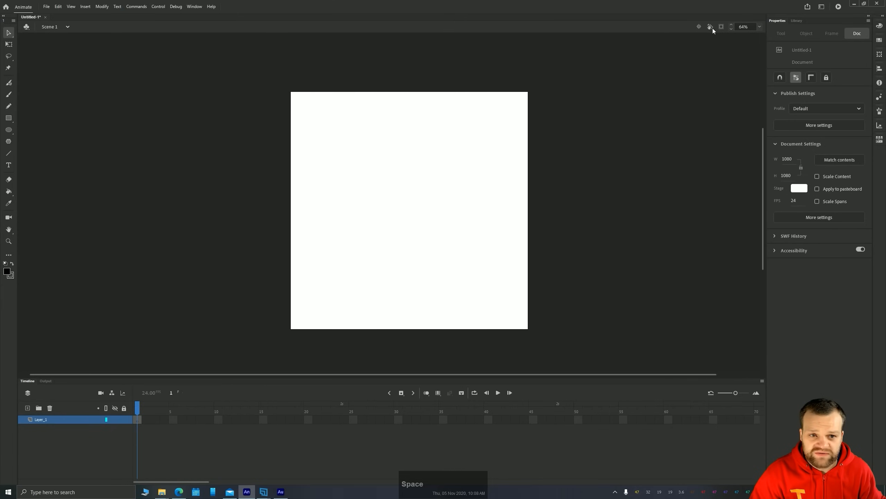
click(771, 35)
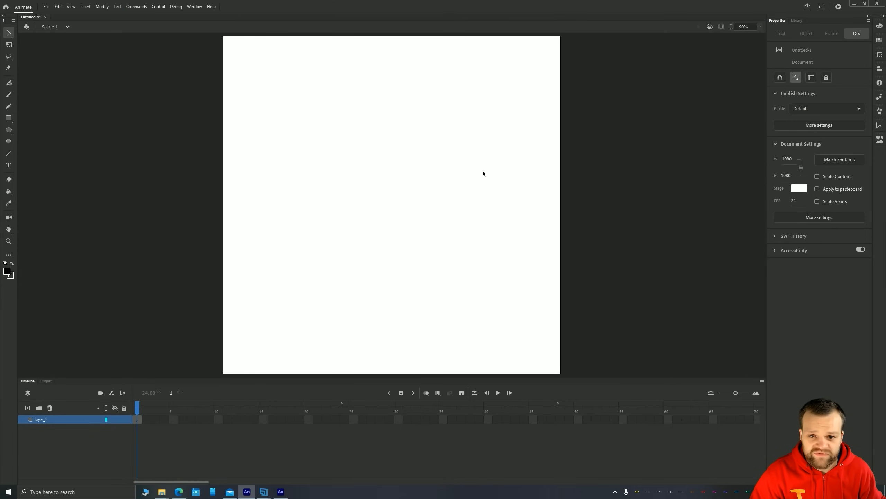
click(763, 27)
click(770, 46)
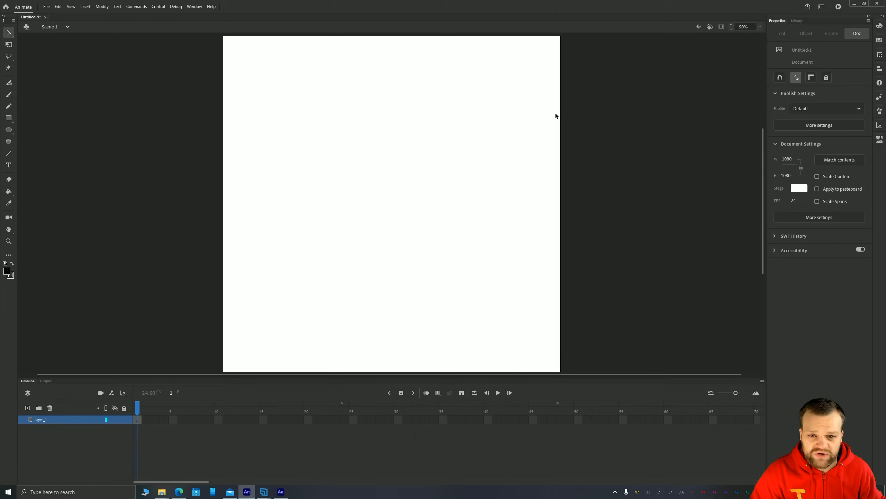
key(space)
drag(349, 120, 372, 135)
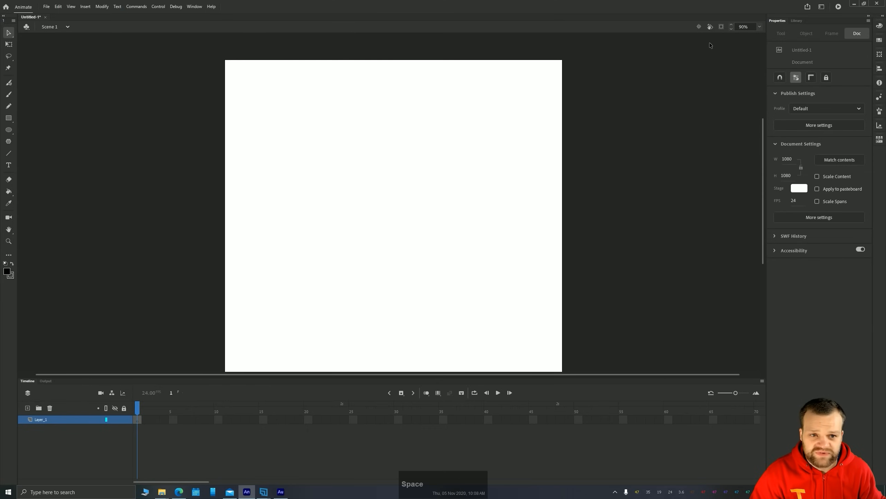
click(700, 26)
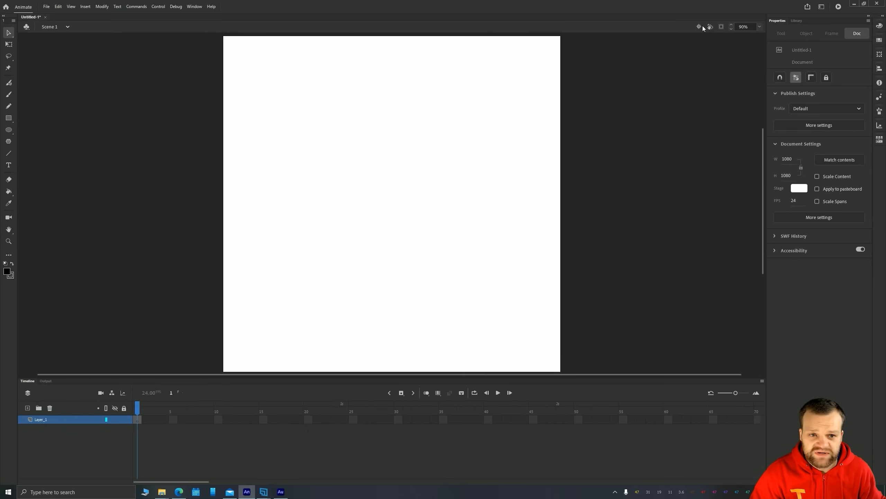
Try rotating the stage view about its centre with the Rotation tool and reset it by centring the stage
click(711, 26)
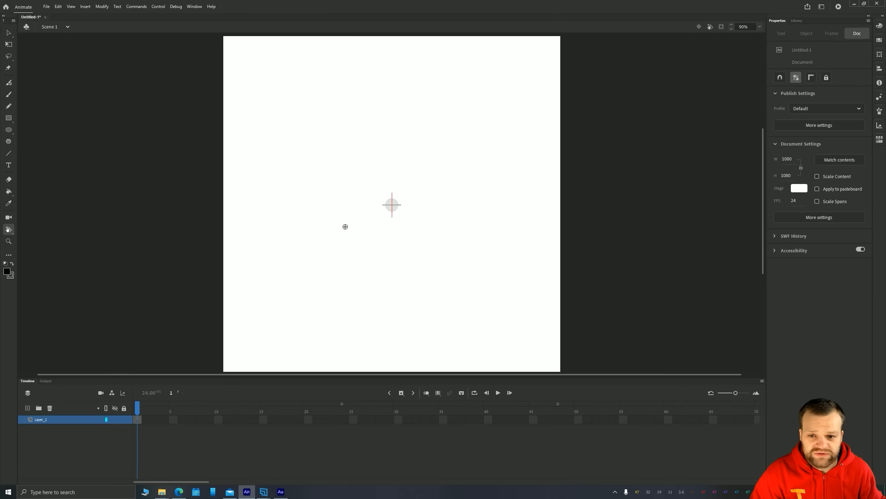
drag(346, 223, 403, 249)
click(700, 27)
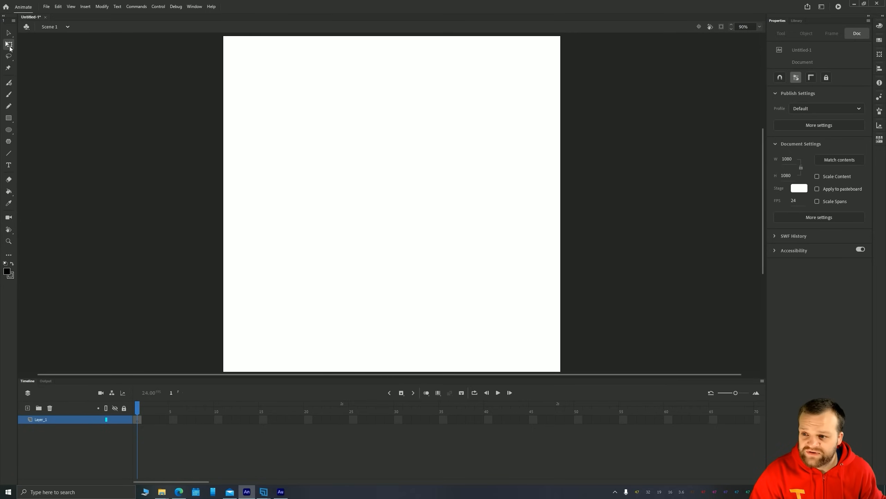
Draw a black circle about 169 px in diameter near the middle of the stage and select it
click(8, 130)
drag(419, 224, 366, 171)
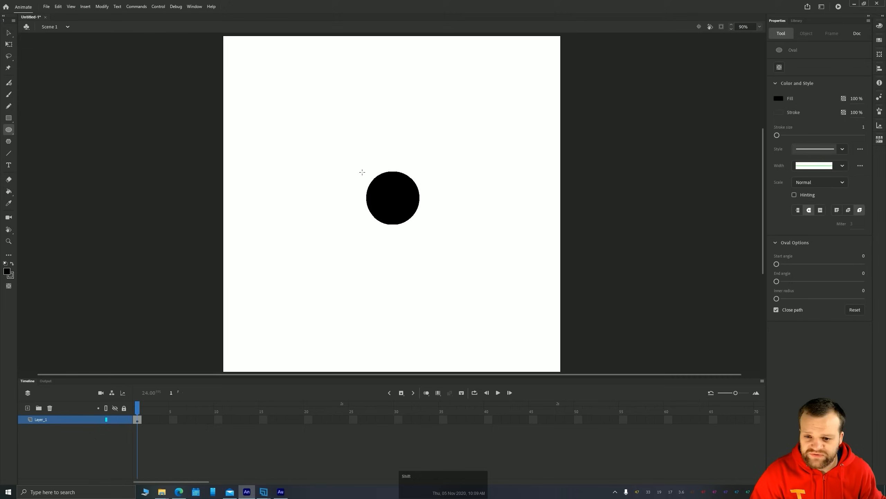
click(8, 33)
drag(293, 131, 518, 259)
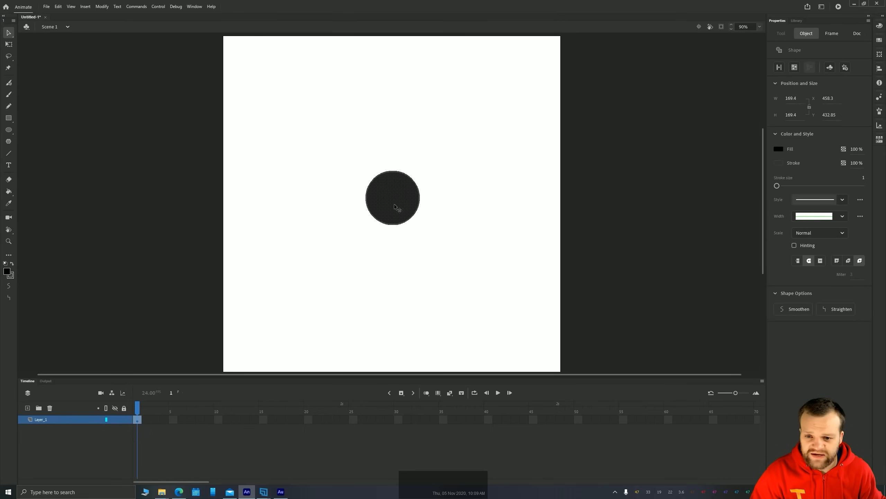
Move the circle around the stage and reshape it with Free Transform into an ellipse about 225 by 271 px
drag(395, 191, 453, 106)
drag(449, 107, 306, 121)
drag(297, 120, 342, 174)
click(9, 44)
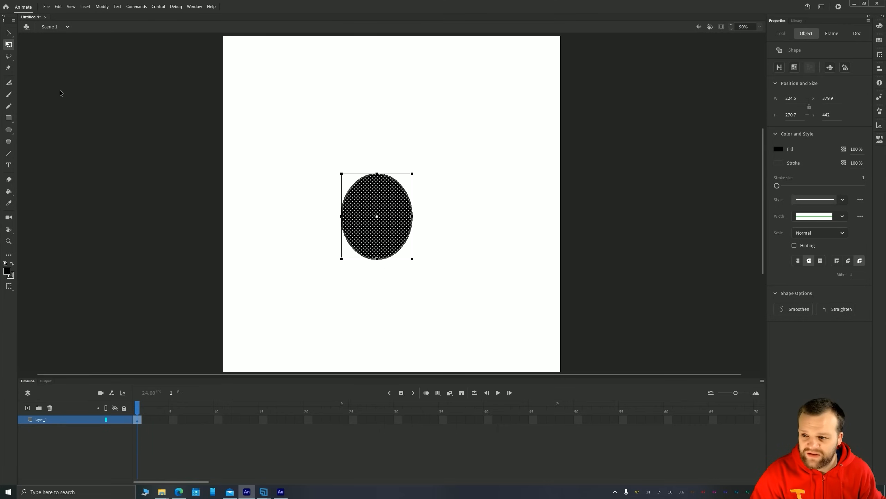
Try cutting away the ellipse's lower part with a freehand Lasso selection, and undo the deletion
click(9, 57)
mouse_move(408, 279)
mouse_down()
mouse_move(326, 273)
mouse_move(425, 305)
mouse_up()
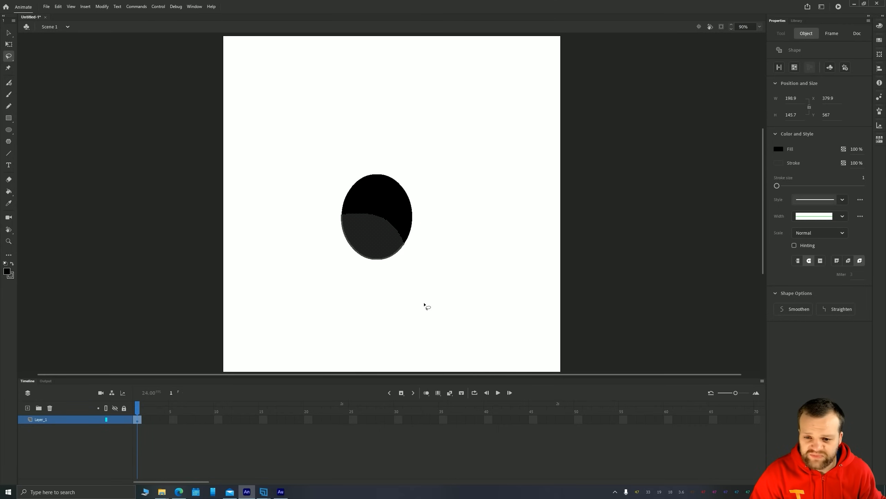
key(Delete)
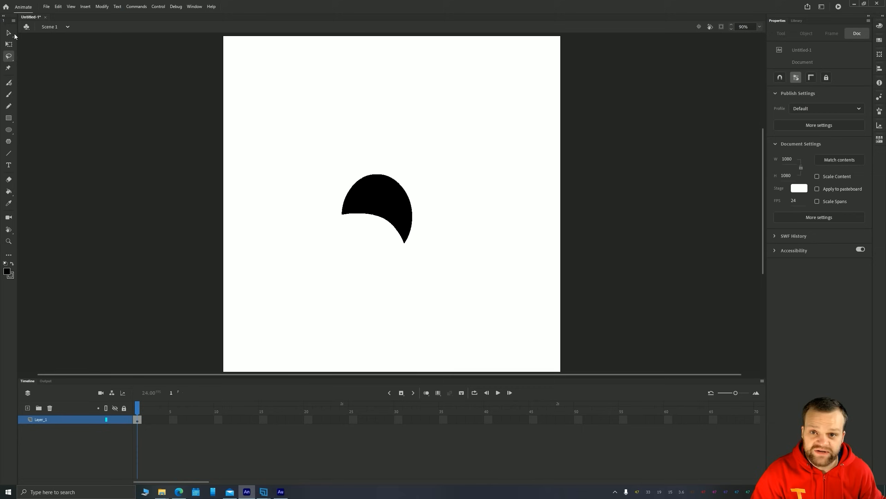
click(13, 33)
key(ctrl+z)
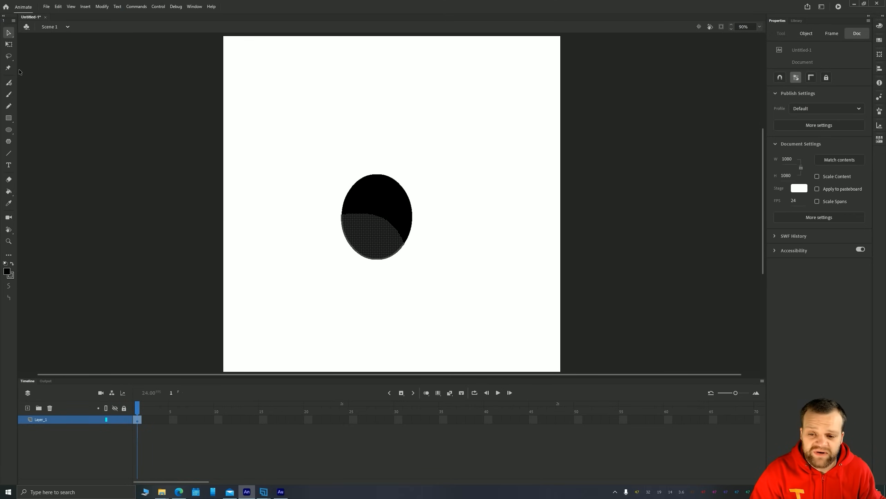
Apply the Asset Warp tool to the whole ellipse with one pin near its top edge and pull that pin downward
drag(267, 120, 445, 288)
click(9, 68)
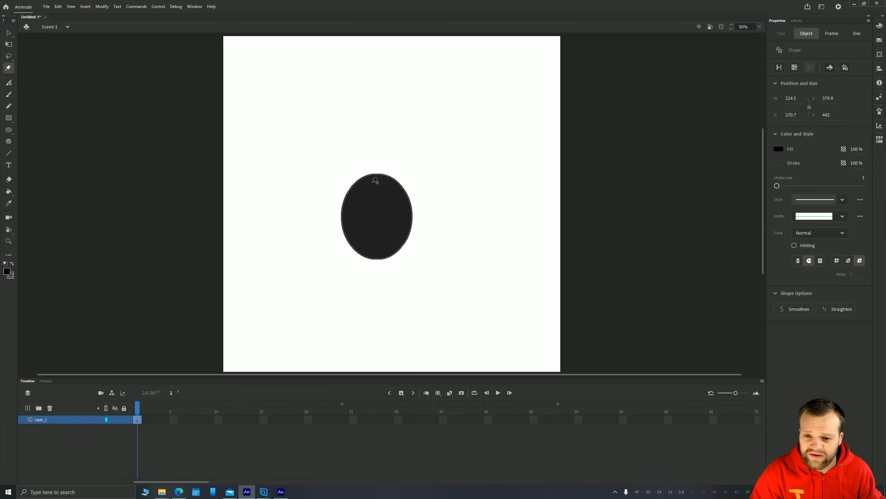
click(375, 181)
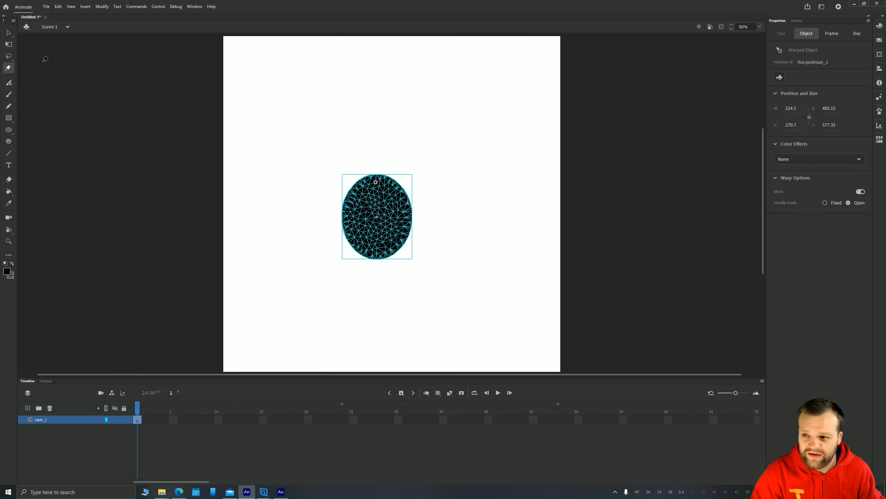
key(v)
click(8, 67)
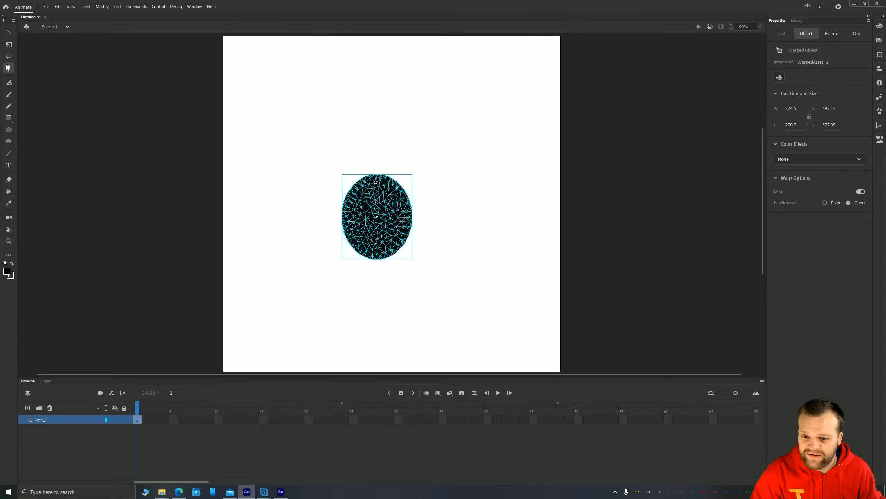
drag(375, 182, 373, 204)
Add warp pins near the ellipse's bottom, right and left edges and distort it by moving the top pin up and to the left
click(372, 269)
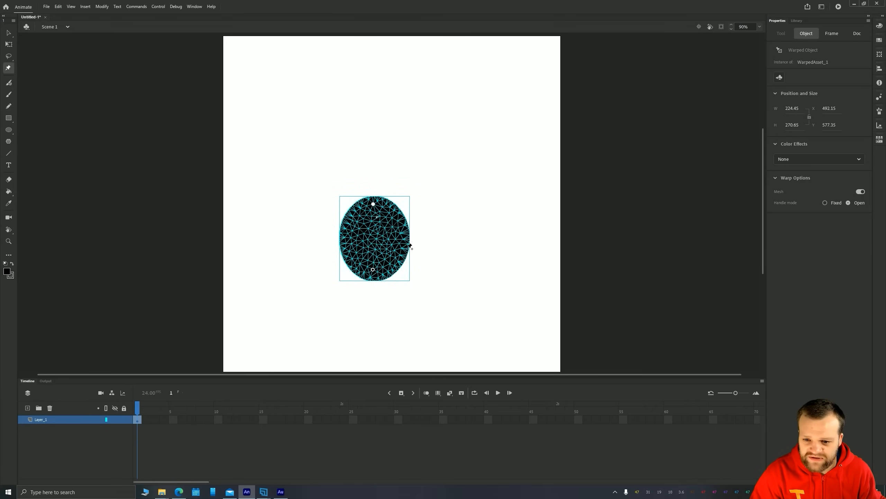
click(400, 240)
click(351, 239)
drag(373, 204, 356, 187)
Delete the warped ellipse from the stage
click(9, 33)
key(Delete)
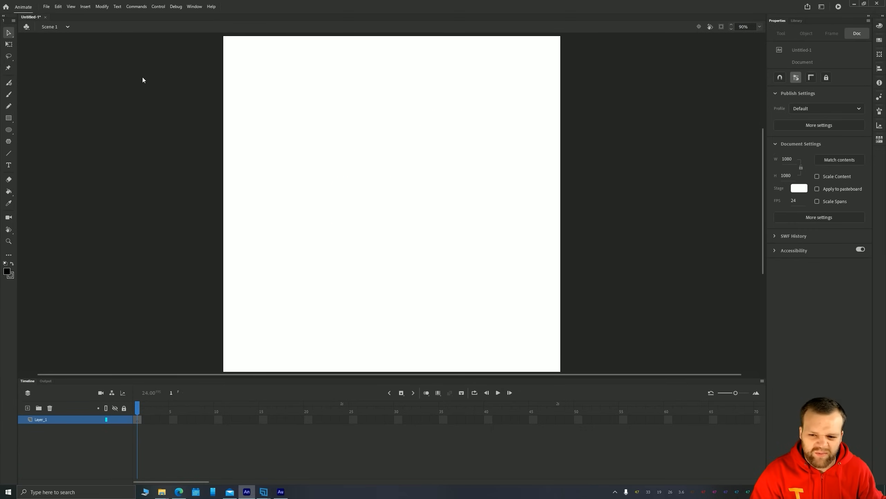
Draw black zigzag test strokes in the stage's upper half with the Classic Brush, the Fluid Brush and the Pencil
click(9, 84)
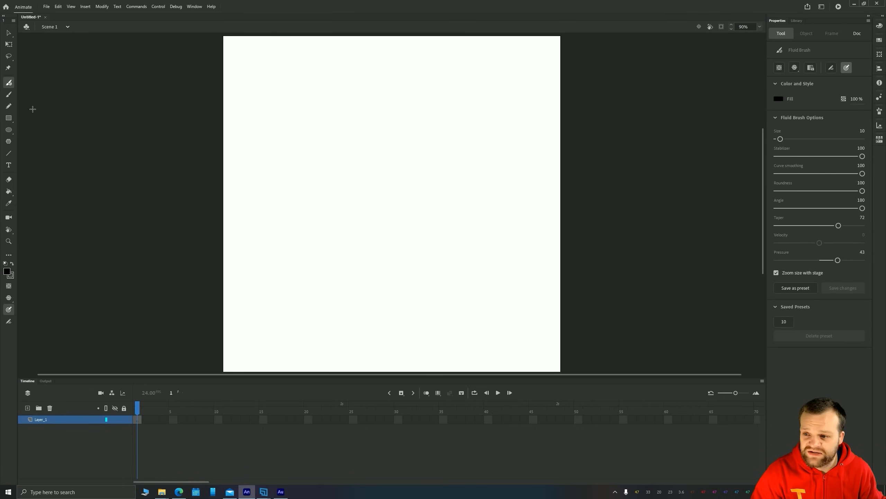
click(9, 94)
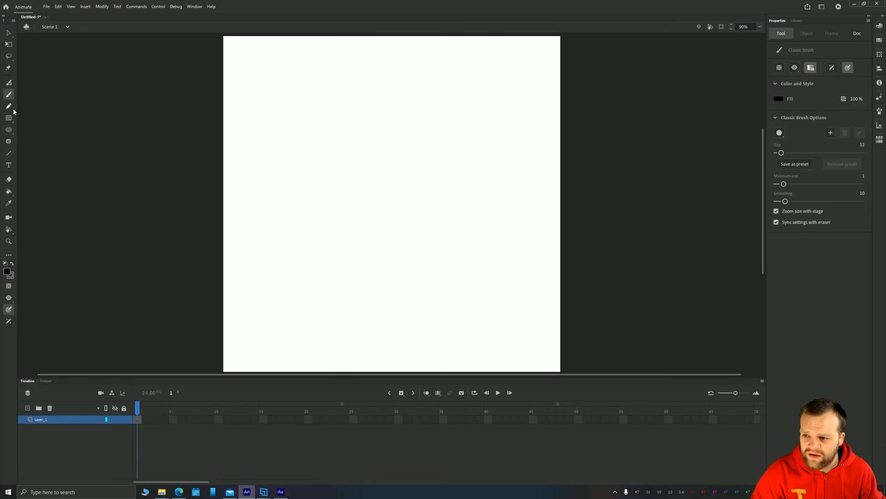
drag(434, 143, 341, 161)
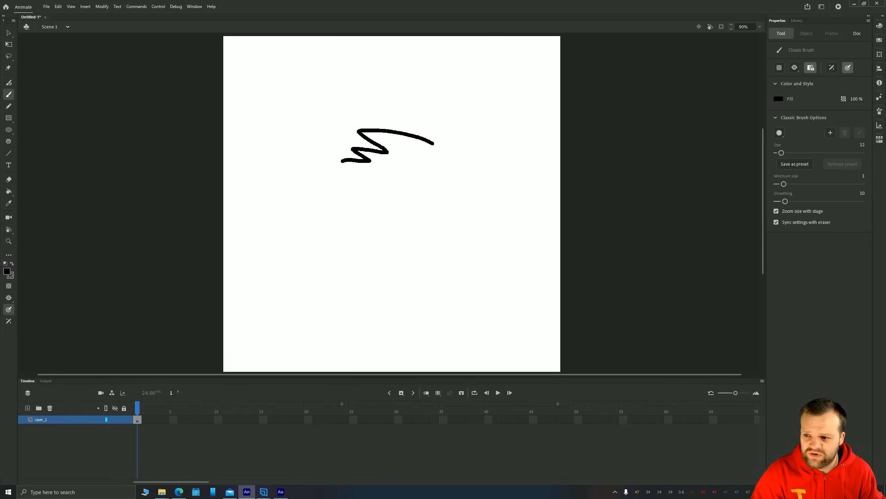
click(8, 83)
mouse_move(371, 115)
mouse_down()
mouse_move(292, 123)
mouse_move(264, 183)
mouse_up()
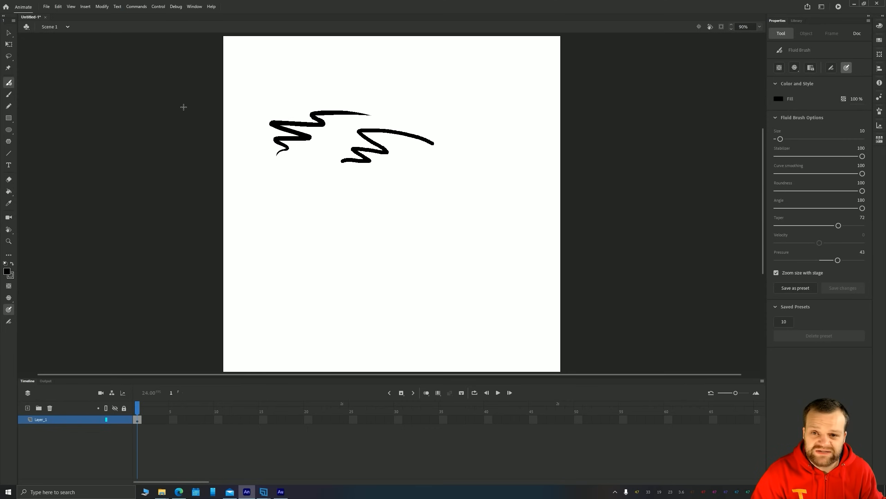
click(9, 106)
drag(427, 172, 287, 177)
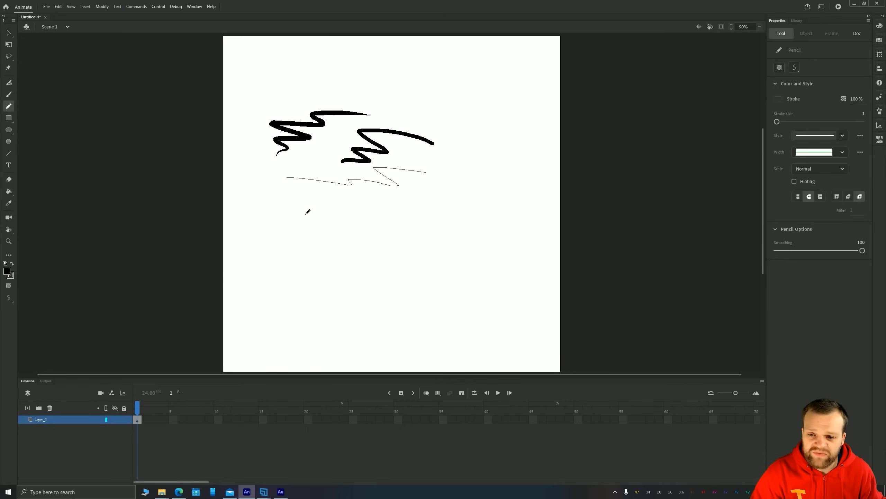
Draw a small black square, a circle and two pentagons in a row across the middle of the stage
click(9, 117)
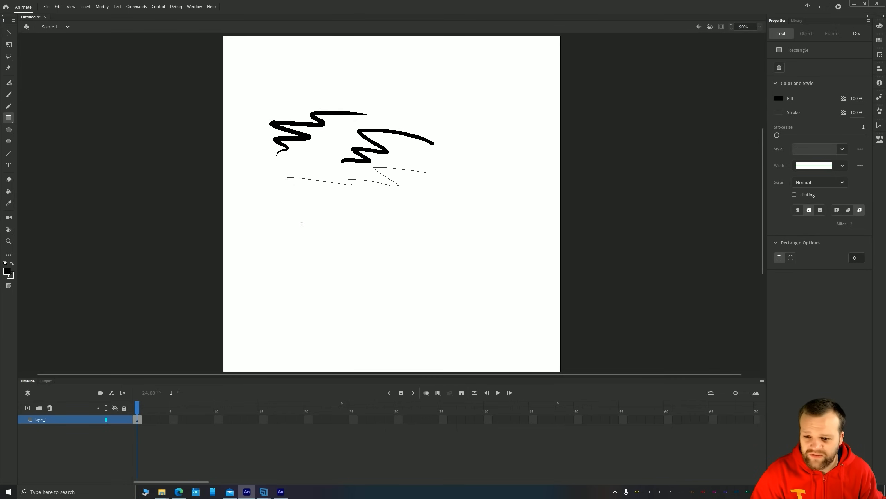
drag(307, 225, 273, 192)
click(9, 129)
drag(378, 238, 342, 202)
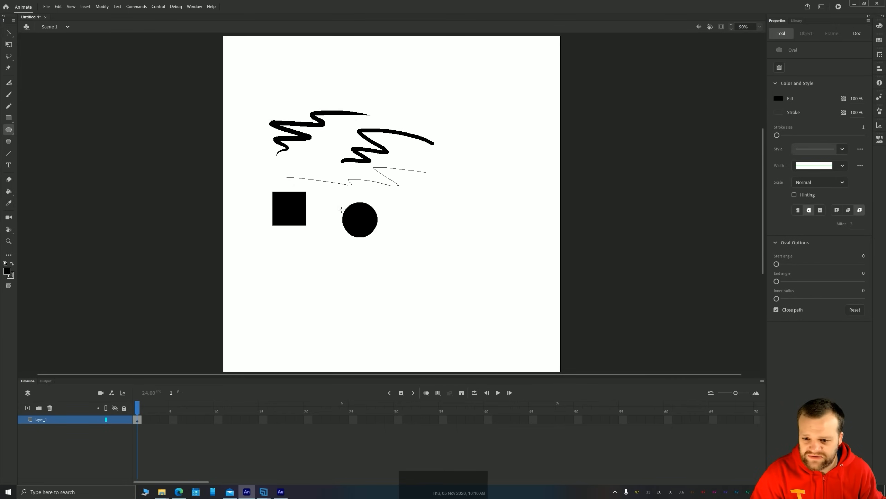
click(7, 141)
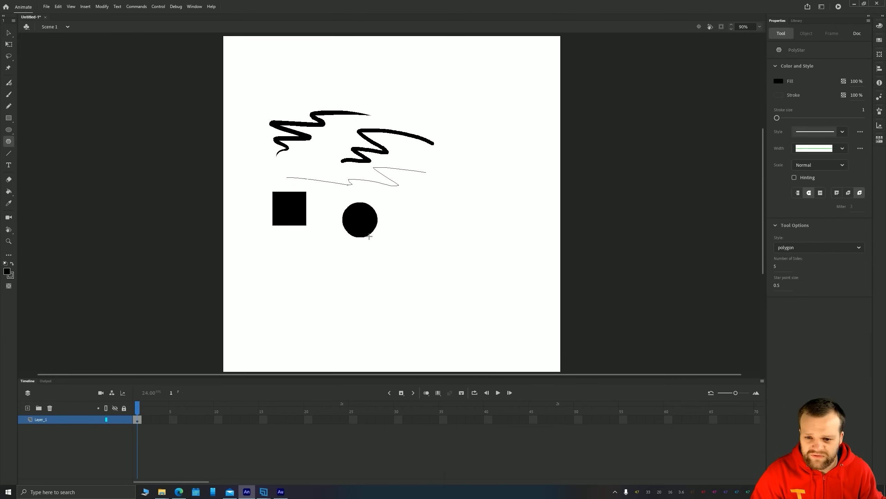
mouse_move(370, 237)
mouse_down()
mouse_move(443, 253)
mouse_move(380, 223)
mouse_up()
drag(462, 239, 461, 215)
Draw a slanted line below the circle with the Line tool and cross it with two near-vertical lines
click(9, 153)
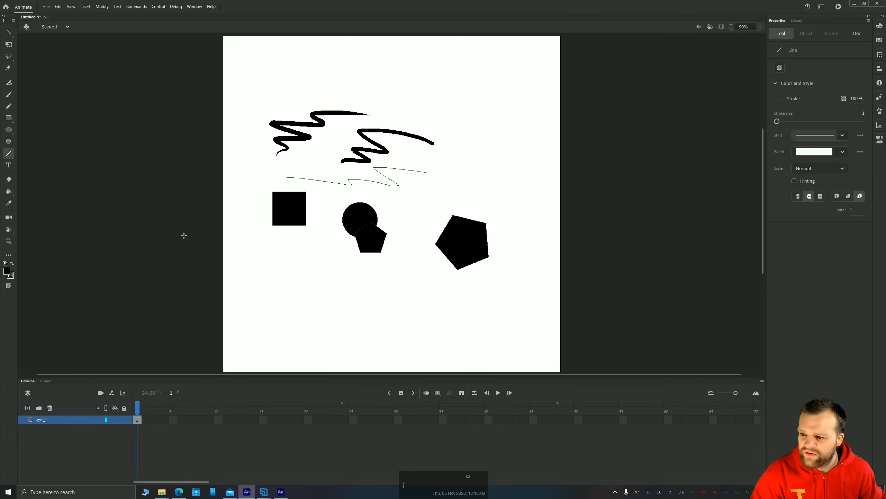
drag(423, 289, 318, 263)
drag(385, 303, 382, 250)
drag(342, 294, 337, 246)
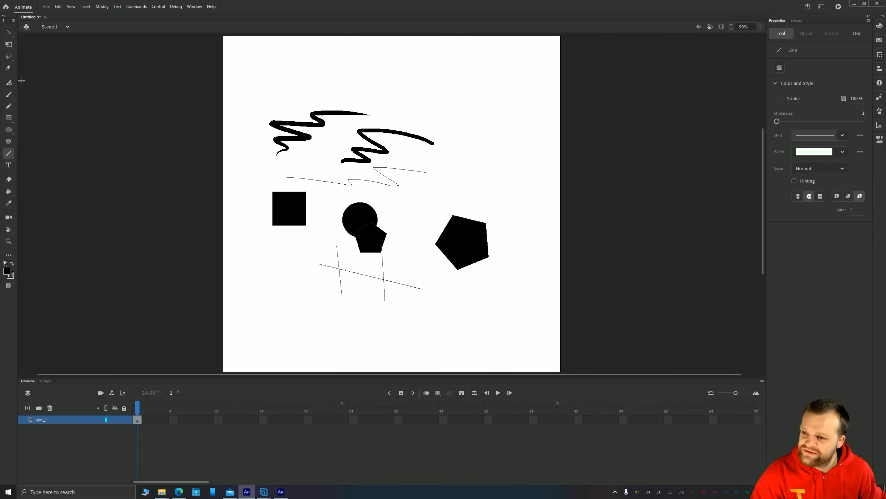
Add the static text "hgjkjhgkjhgkjhg" above the brush strokes near the stage's upper edge
click(9, 165)
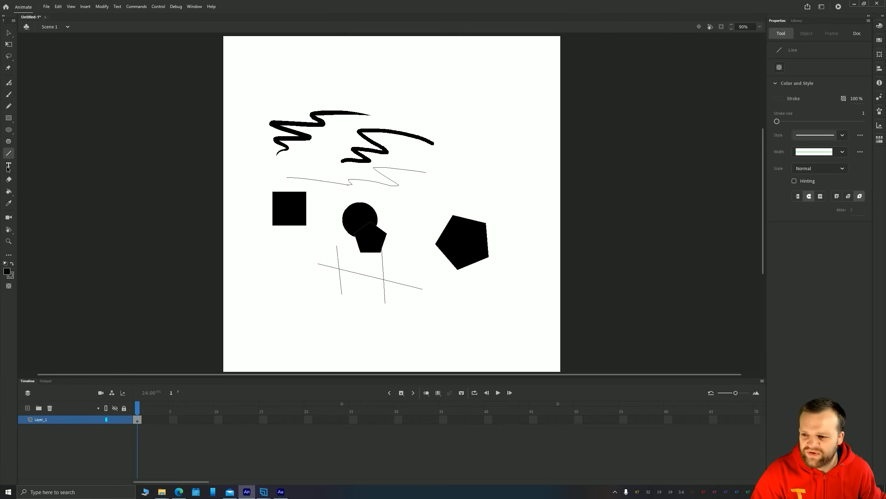
click(304, 81)
text(hgjkjhgkjhgkjhg)
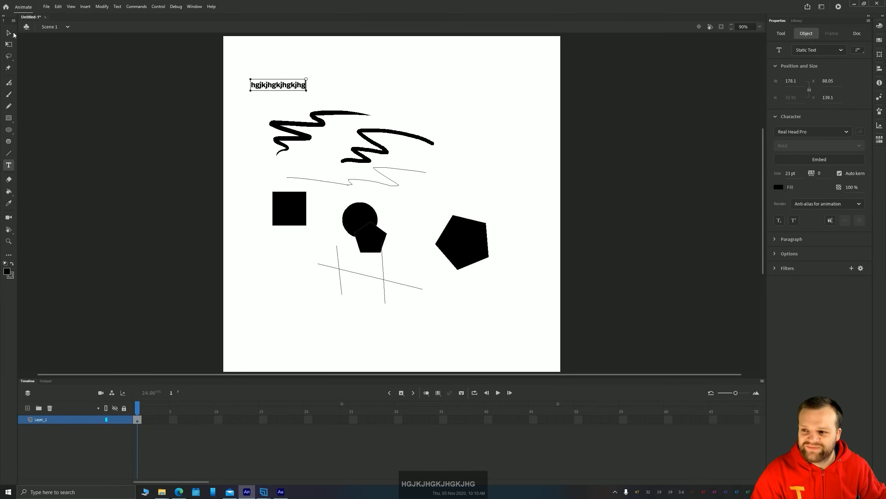
key(Escape)
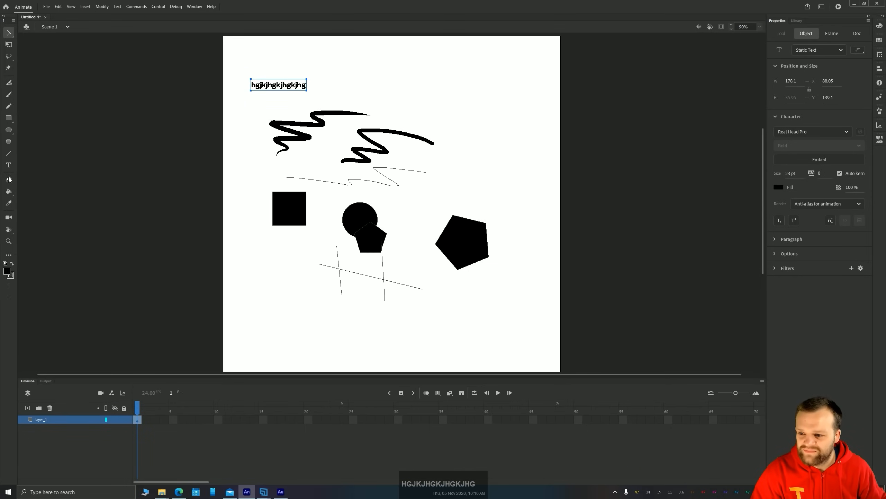
Erase thin strips across the square, the circle and the pentagons with the Eraser
click(8, 179)
mouse_move(270, 195)
mouse_down()
mouse_move(324, 216)
mouse_move(490, 239)
mouse_up()
mouse_move(502, 277)
mouse_down()
mouse_move(361, 250)
mouse_move(304, 202)
mouse_up()
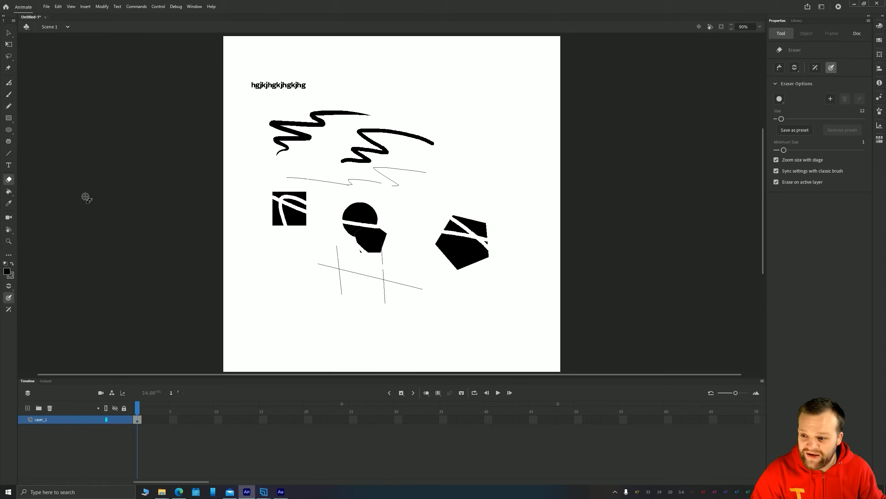
Paint a closed black loop in the stage's lower-left corner with the Classic Brush and fill its inside with the Paint Bucket
key(b)
mouse_move(299, 300)
mouse_down()
mouse_move(272, 313)
mouse_move(245, 285)
mouse_up()
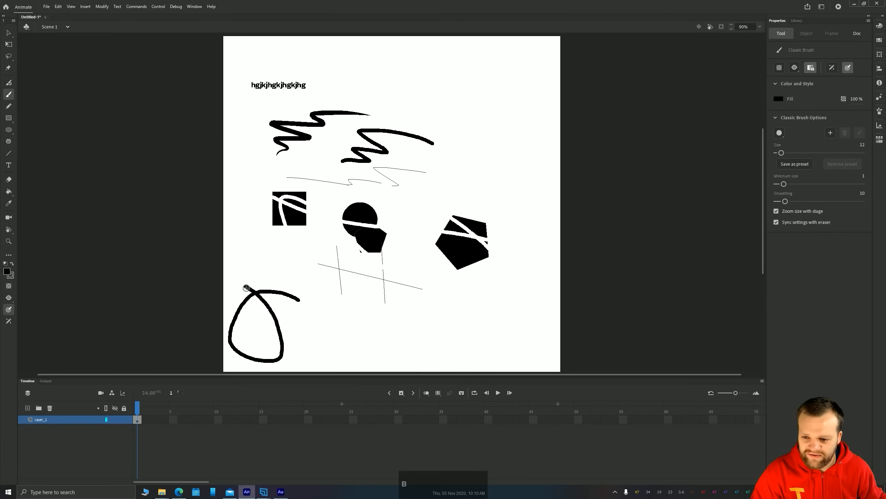
key(k)
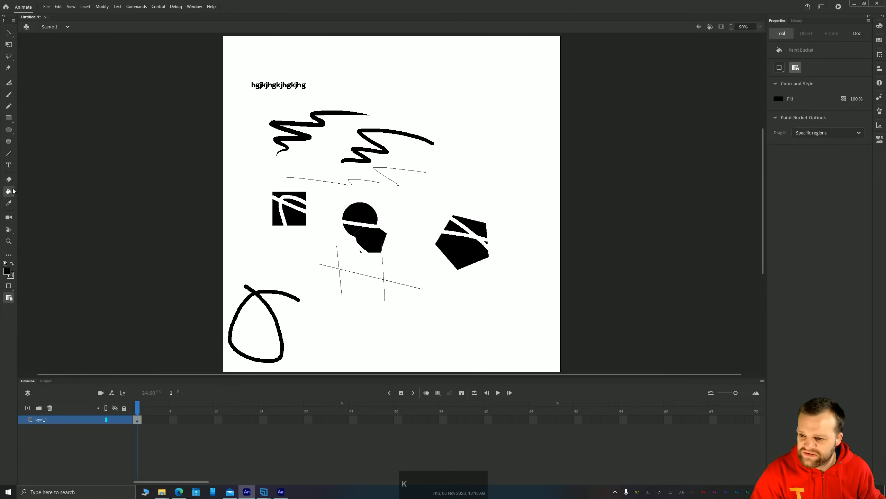
click(266, 326)
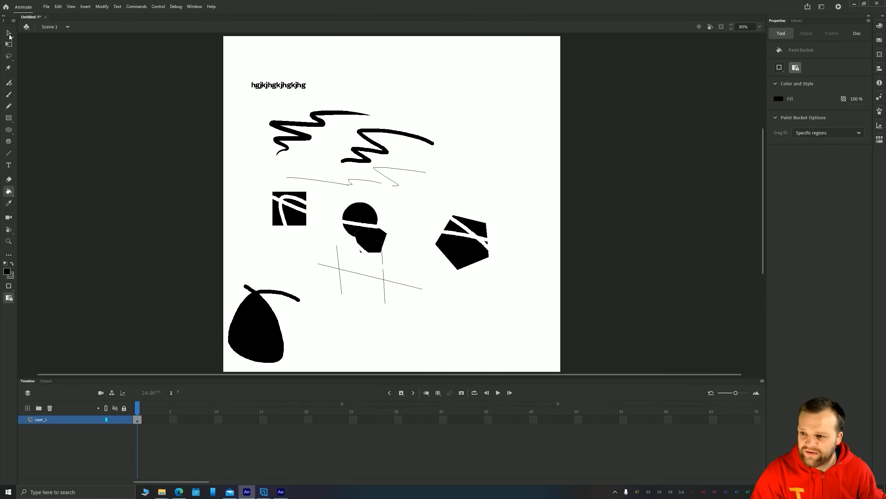
Sample the black fill of the filled loop with the Eyedropper
click(8, 34)
click(9, 203)
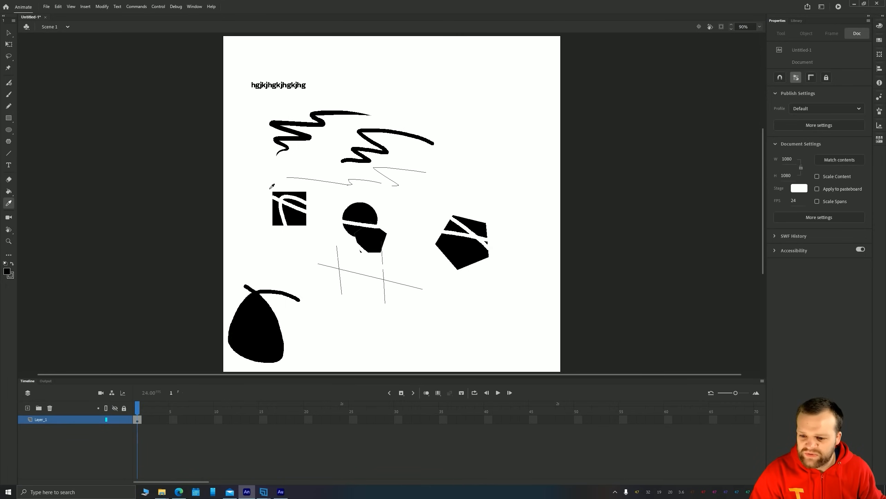
click(270, 321)
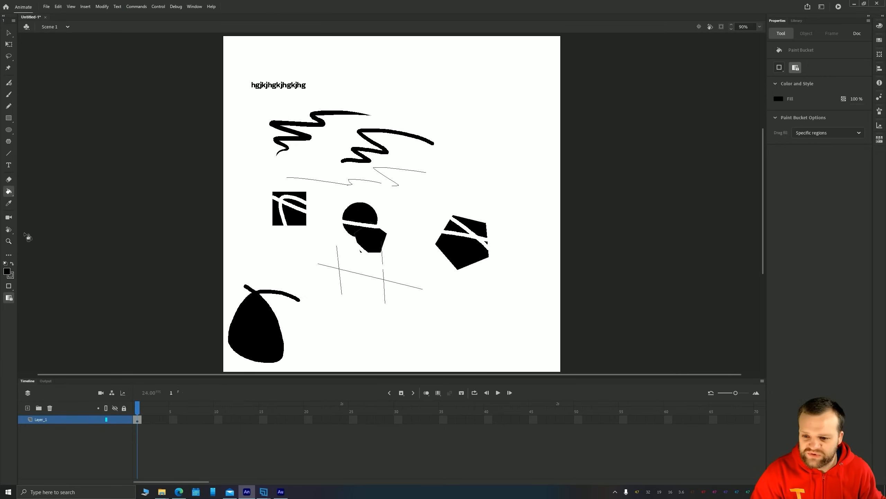
Select all the test drawings and the text on the stage and delete them
click(8, 33)
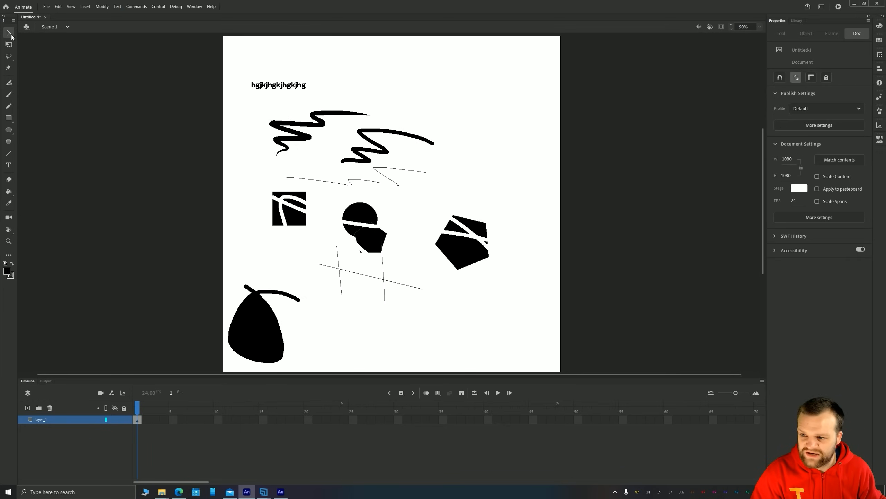
drag(190, 68, 576, 376)
key(Delete)
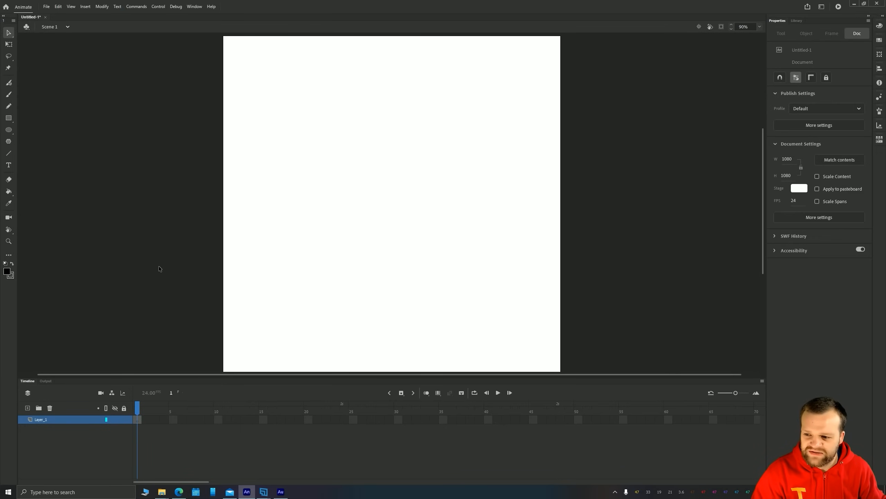
Add the Gradient Transform tool to the end of the drawing tools, below the Zoom tool
click(9, 256)
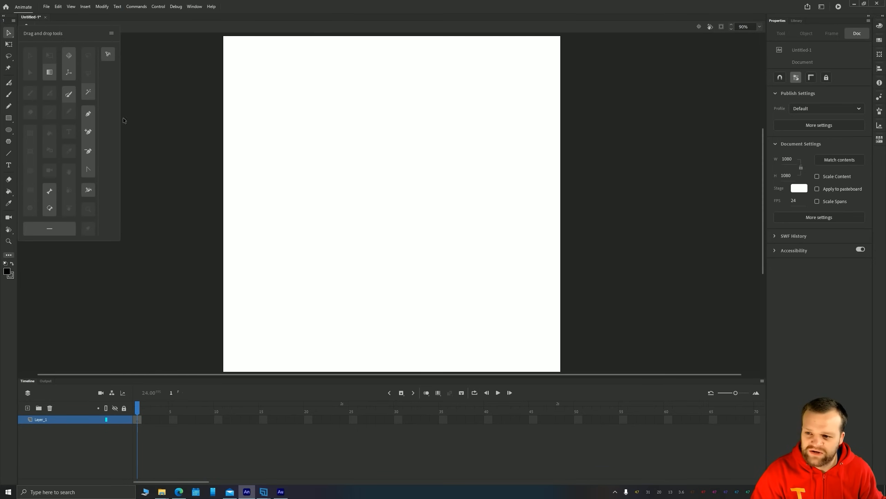
drag(48, 71, 9, 252)
click(204, 187)
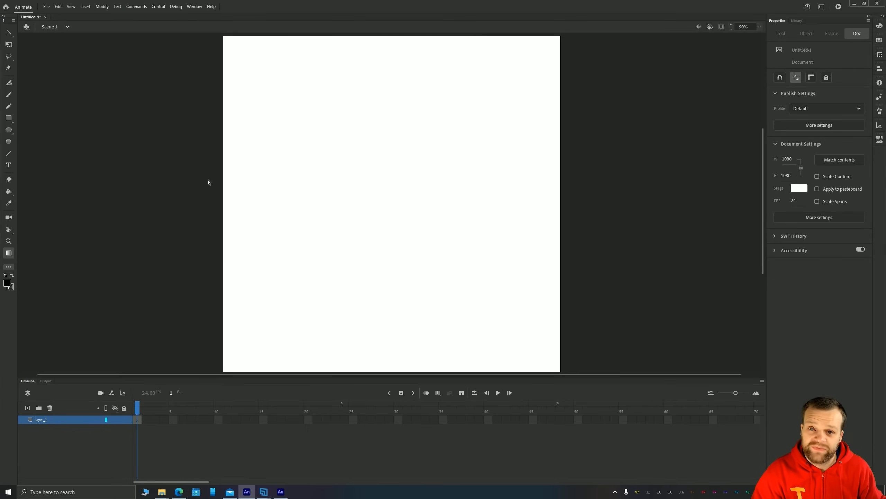
Set the Classic Brush to Paint Normal with size 28, minimum size 4 and smoothing 30
key(b)
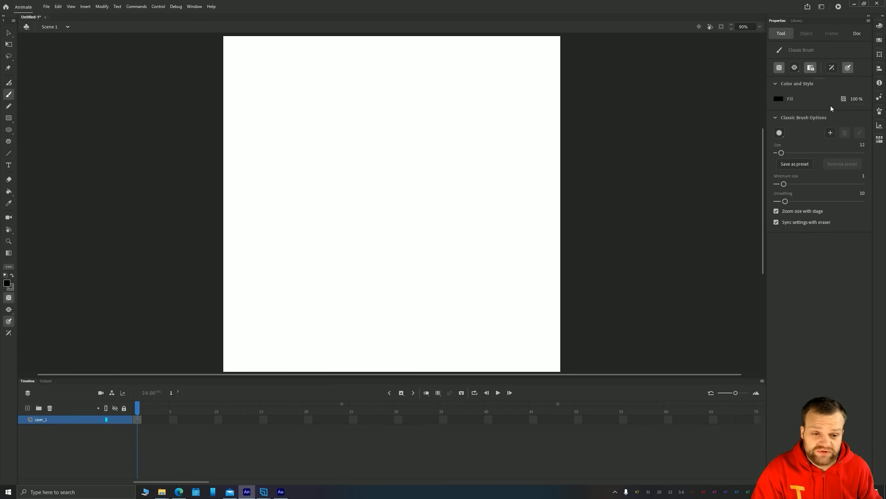
click(794, 69)
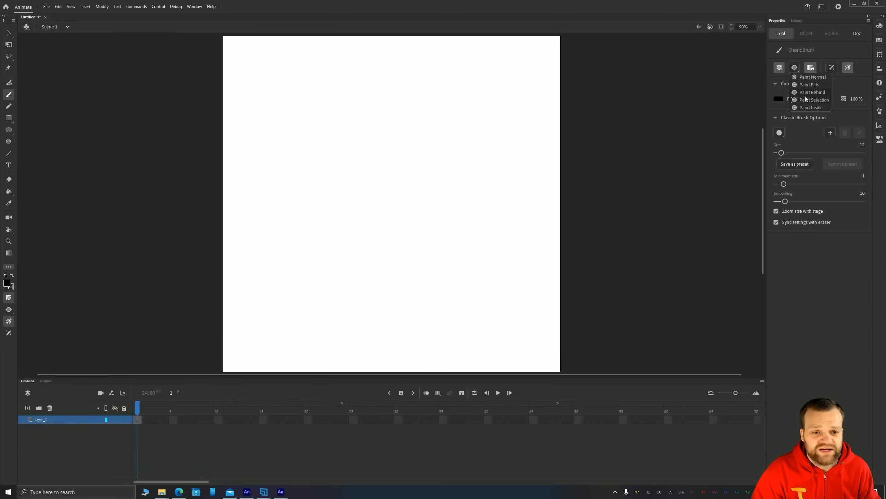
click(804, 77)
drag(787, 153, 788, 154)
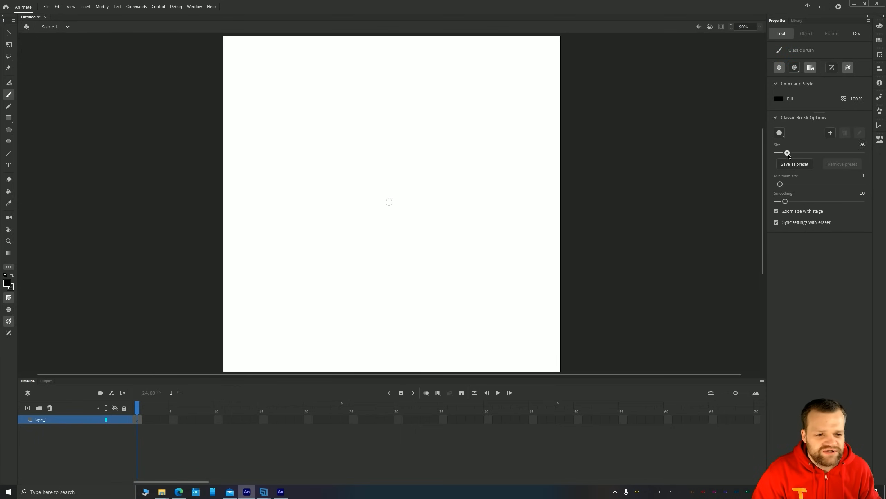
drag(785, 202, 802, 201)
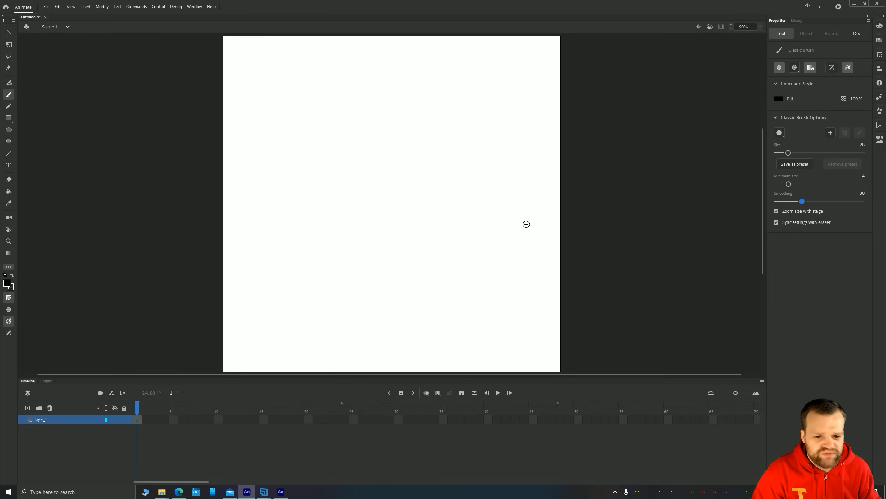
Paint a curved test stroke near the stage's centre and undo it
mouse_move(424, 249)
mouse_down()
mouse_move(438, 218)
mouse_move(399, 180)
mouse_up()
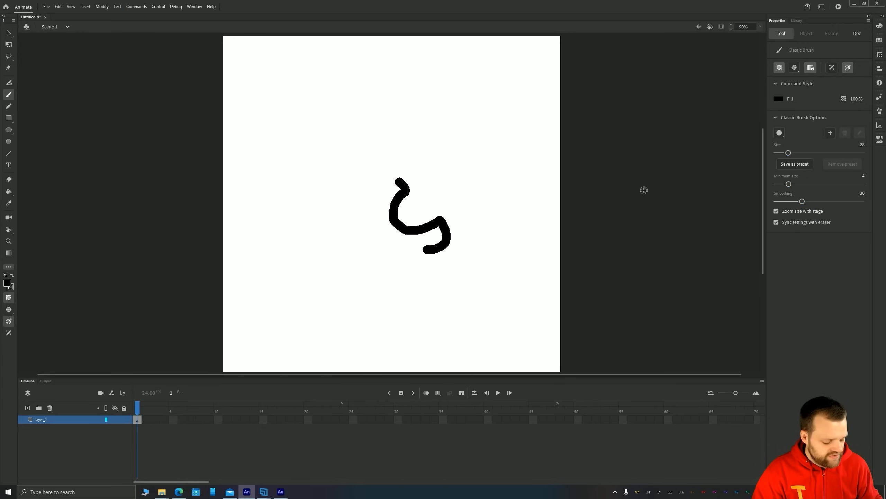
key(ctrl+z)
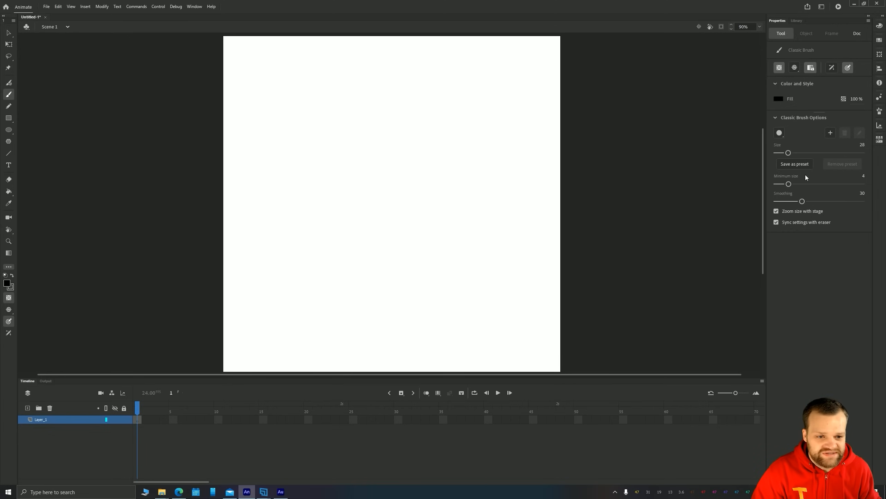
Compare the Rectangle tool's properties with those of the Classic Brush
key(b)
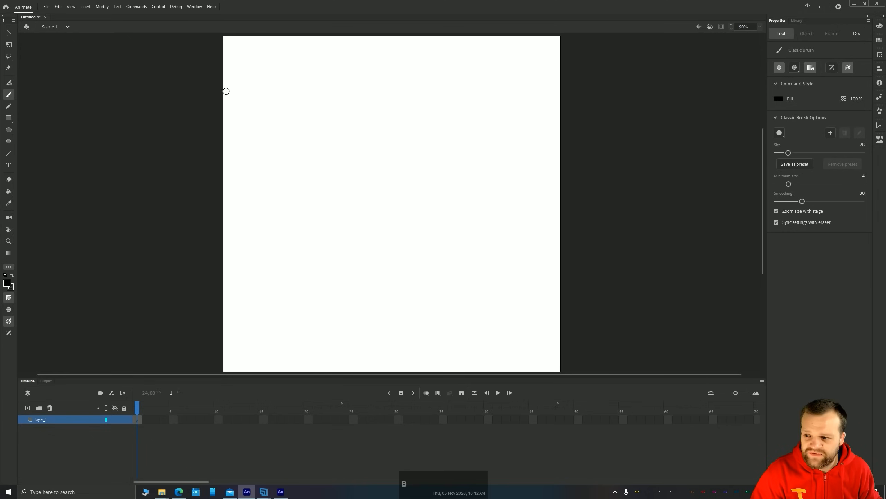
click(9, 118)
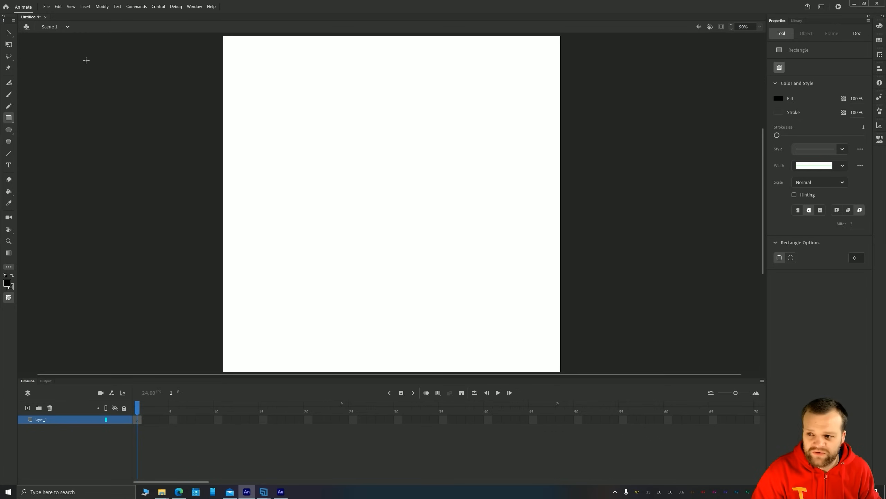
click(7, 94)
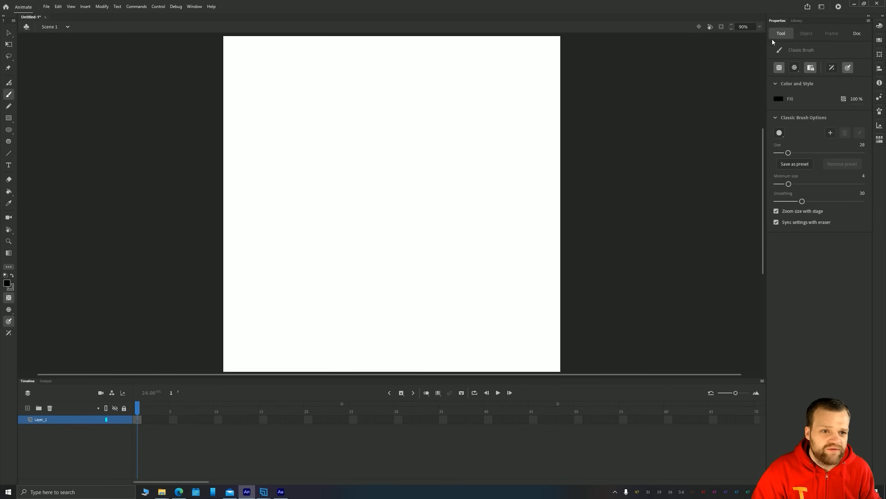
Paint a small black ring about 121 by 113 px just above the stage's centre and select it as an object
mouse_move(366, 180)
mouse_down()
mouse_move(378, 156)
mouse_move(368, 177)
mouse_up()
key(v)
click(374, 181)
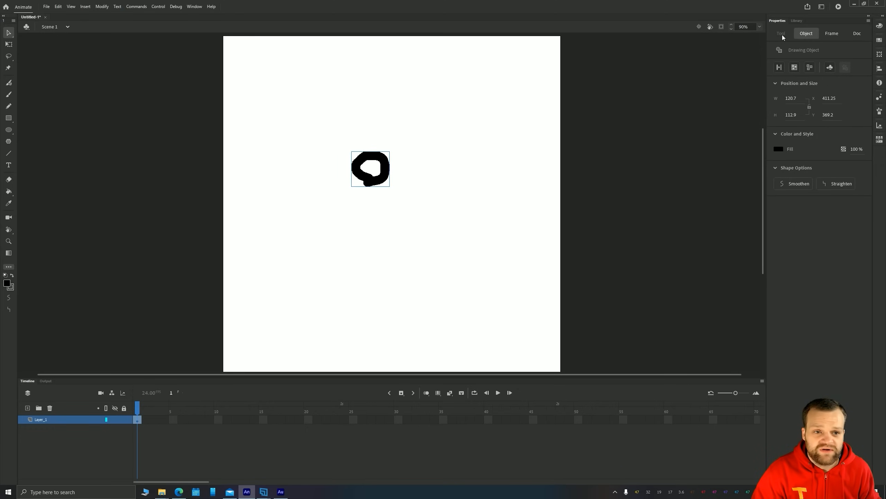
Check the Classic Brush's object drawing mode and move the ring slightly right to about X 495, Y 361
key(b)
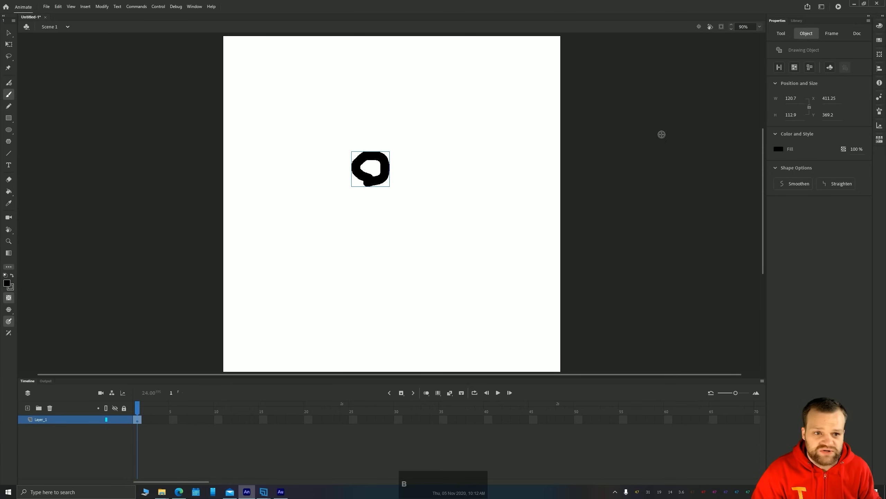
click(782, 33)
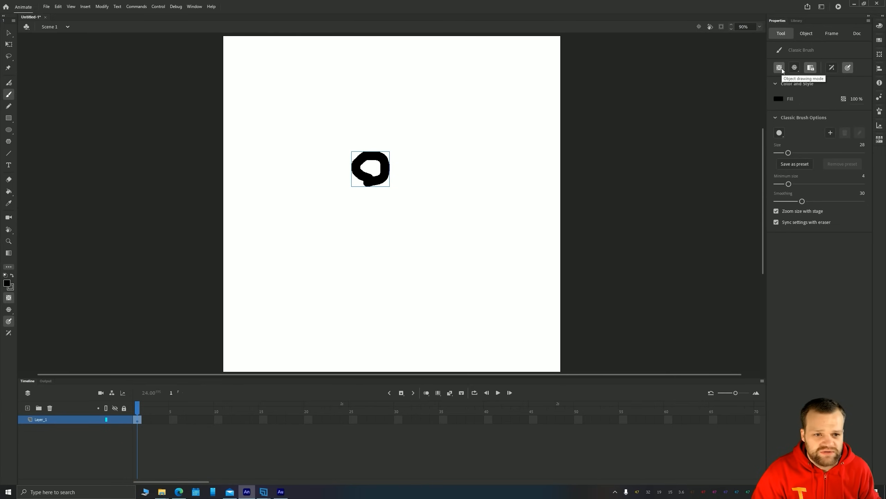
key(v)
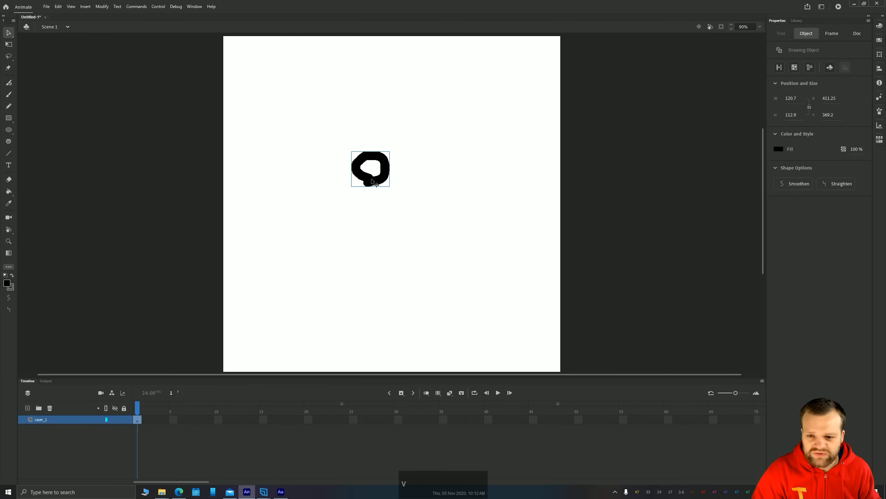
mouse_move(372, 181)
mouse_down()
mouse_move(415, 157)
mouse_move(401, 162)
mouse_move(398, 178)
mouse_up()
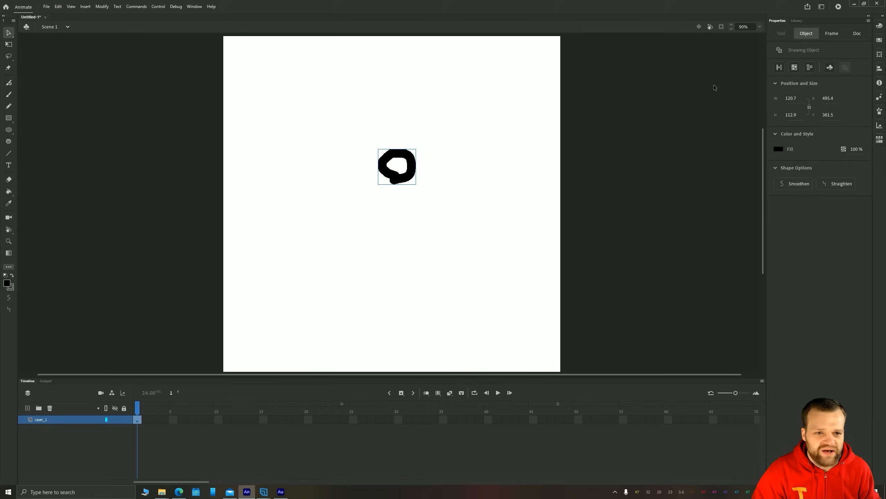
Turn off object drawing mode, paint a curved stroke about 187 by 201 px in the stage's upper right and select it
key(b)
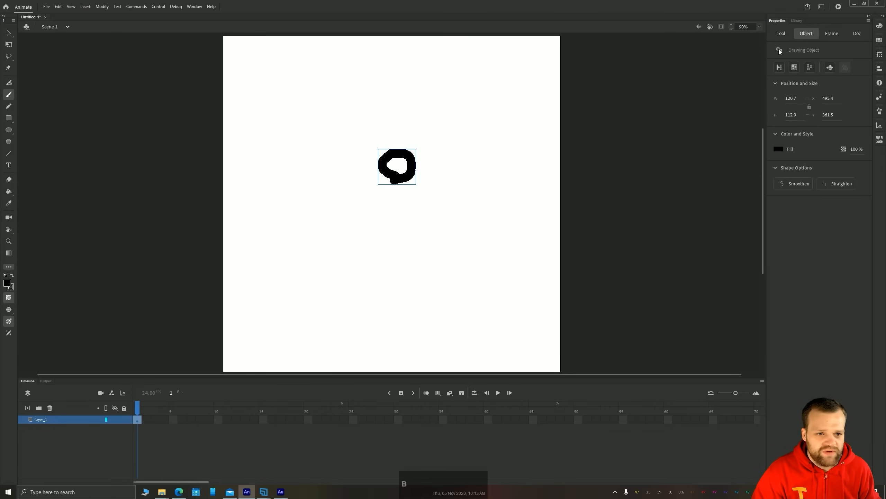
click(777, 38)
mouse_move(515, 143)
mouse_down()
mouse_move(506, 134)
mouse_move(481, 157)
mouse_up()
click(500, 147)
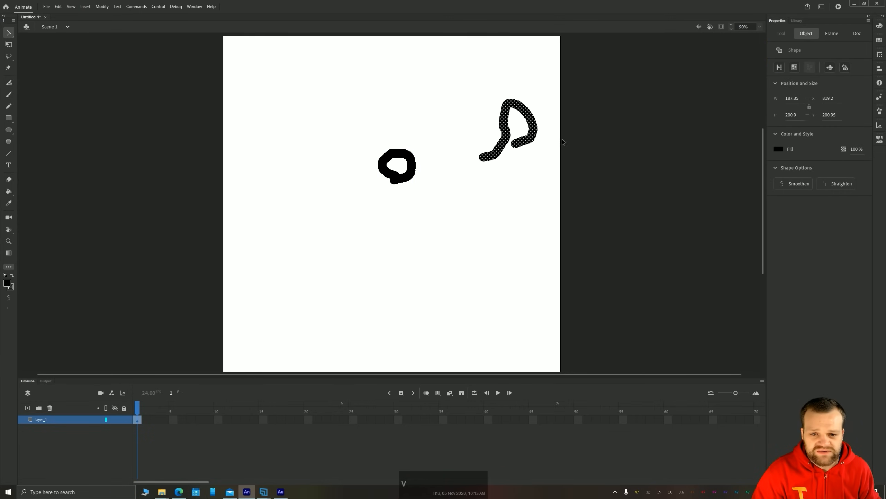
Delete the curved stroke and the ring from the stage
click(490, 112)
mouse_move(501, 112)
mouse_down()
mouse_move(484, 112)
mouse_move(565, 185)
mouse_up()
key(Delete)
drag(467, 207, 354, 135)
key(Delete)
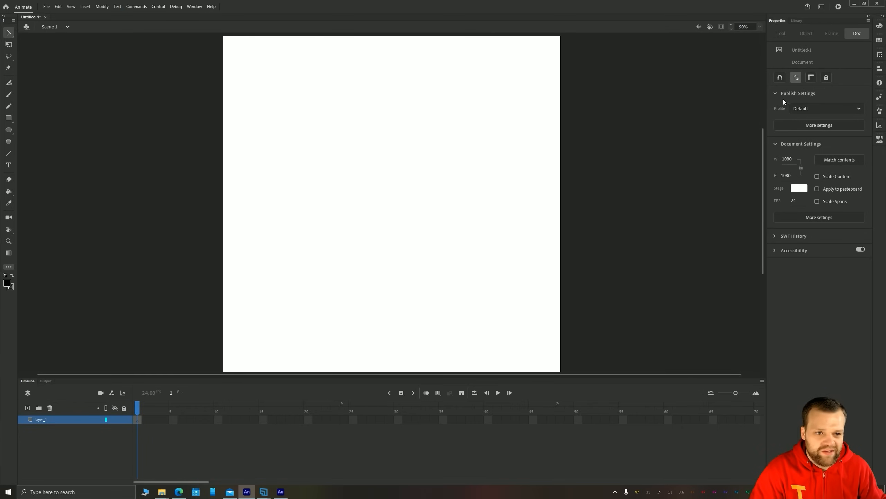
Paint a small black blob about 81 by 71 px above the stage's centre, select it and view its frame and document properties
key(b)
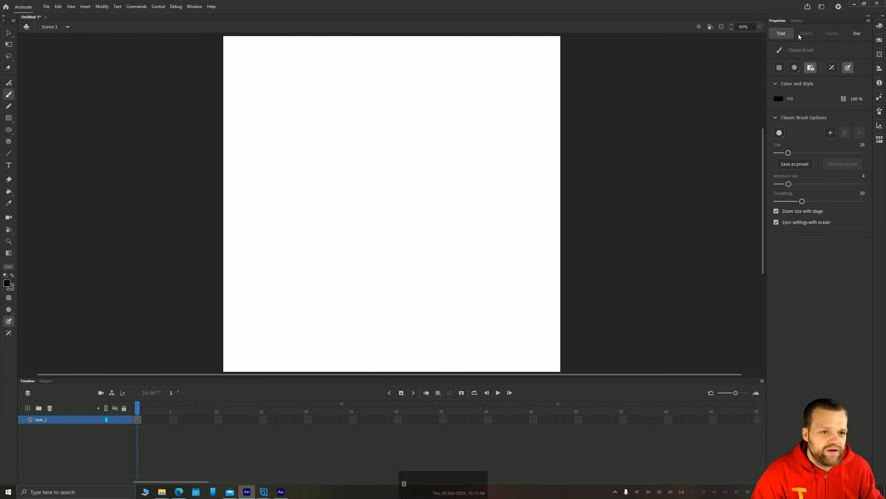
drag(398, 141, 390, 139)
key(v)
click(390, 139)
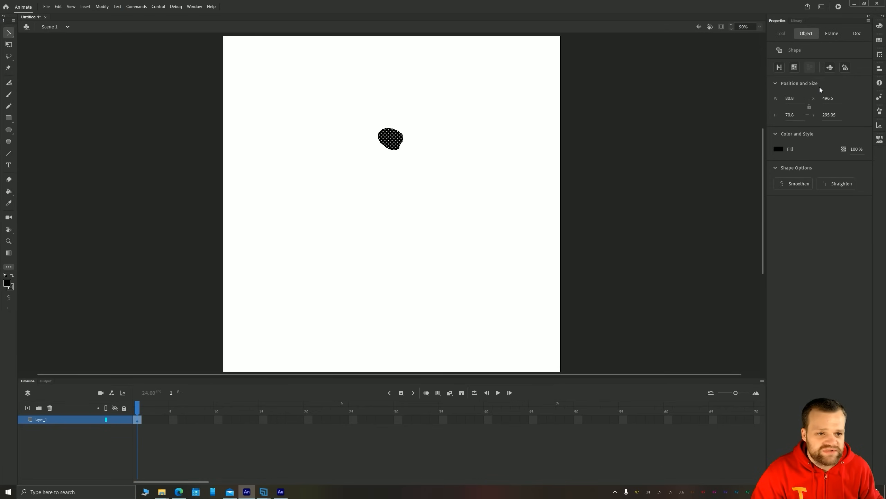
click(830, 35)
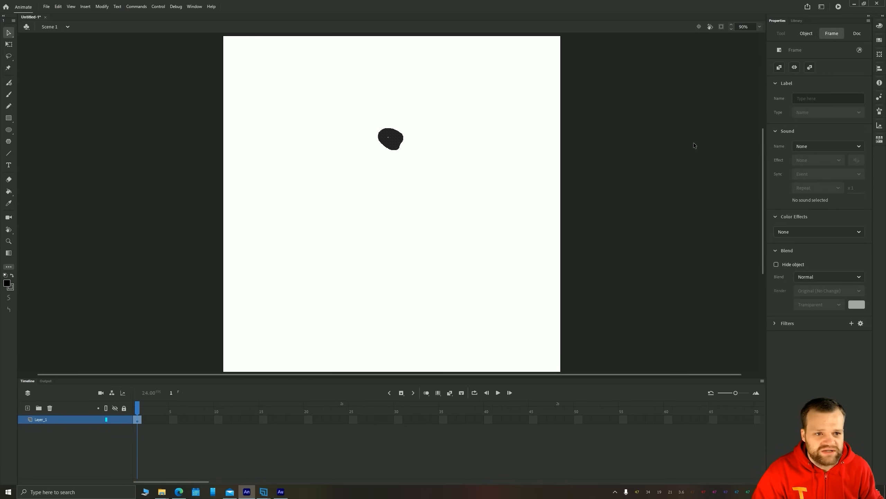
click(857, 35)
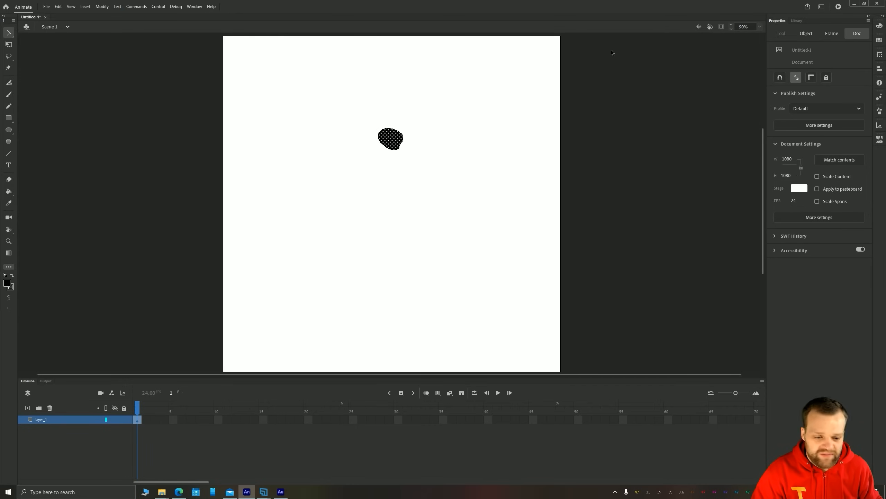
Delete the small black blob from the stage
key(v)
drag(353, 114, 429, 181)
key(Delete)
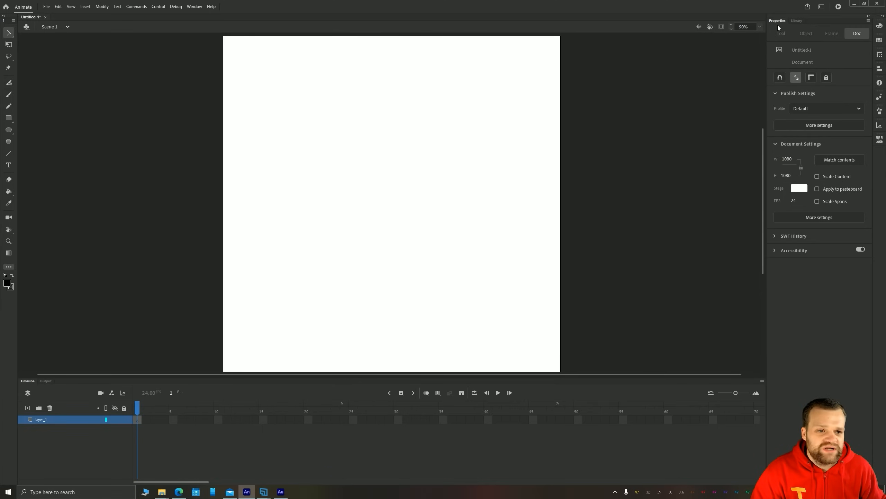
Preview sketchLine.jpg from the tutorial folder in File Explorer and import it into the document's library
click(798, 22)
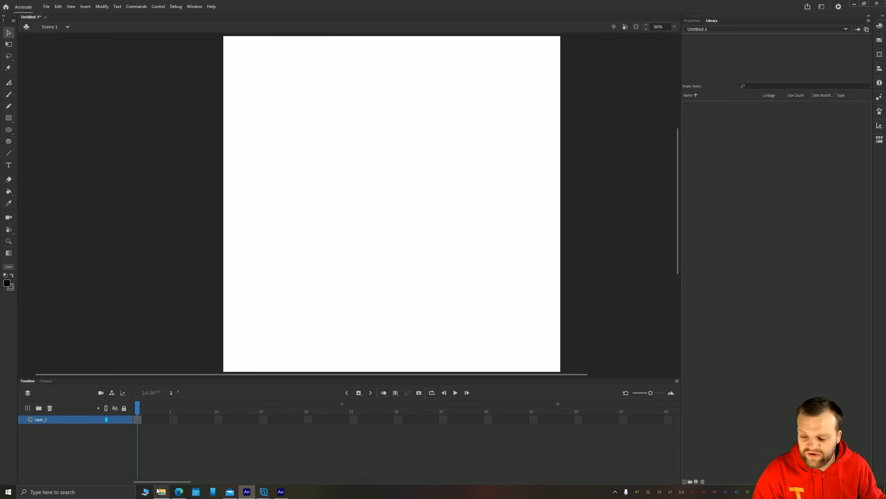
mouse_move(158, 491)
click(146, 466)
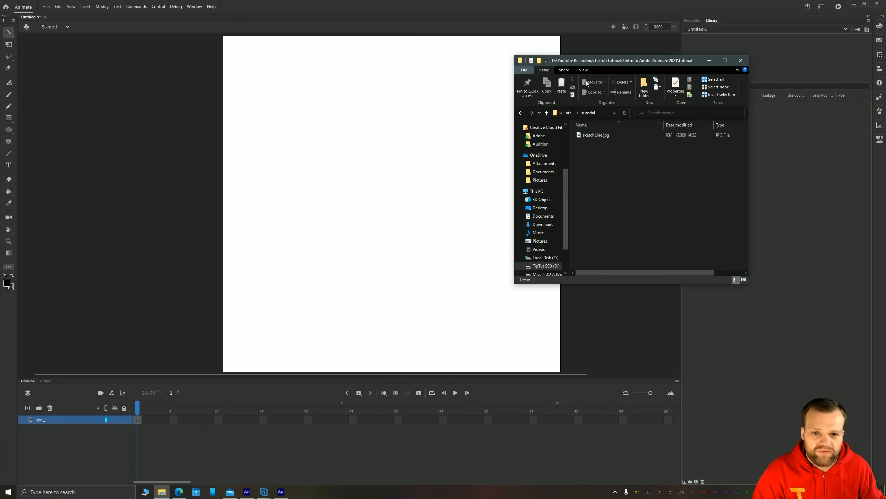
drag(591, 64, 475, 100)
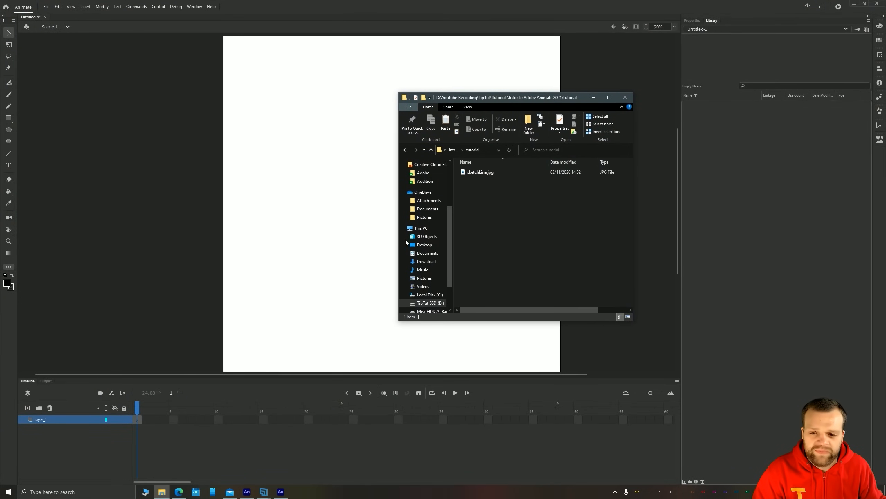
click(470, 173)
key(space)
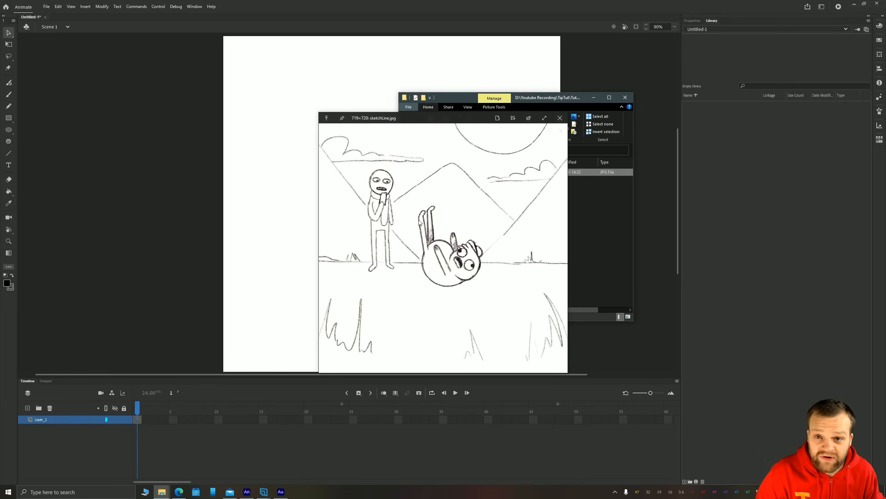
key(space)
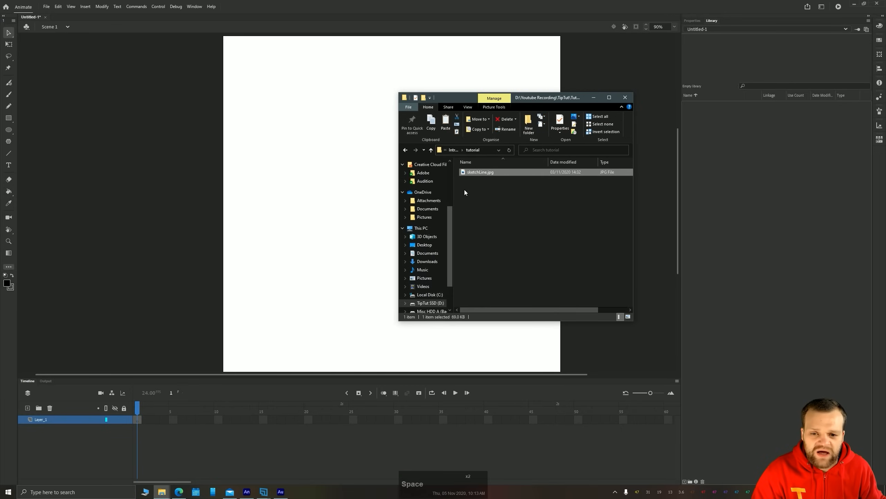
mouse_move(473, 173)
mouse_down()
mouse_move(744, 186)
mouse_move(694, 154)
mouse_move(742, 164)
mouse_up()
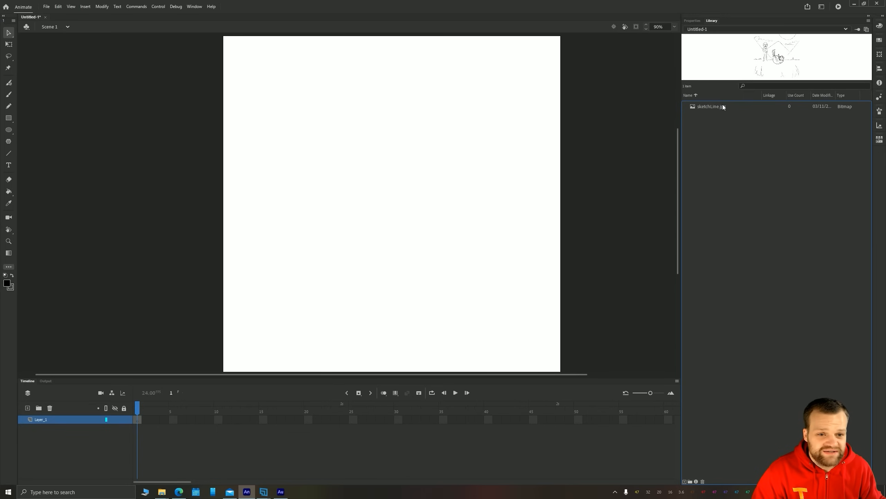
Place three overlapping copies of sketchLine.jpg from the library on the stage and delete them all
mouse_move(723, 106)
mouse_down()
mouse_move(408, 148)
mouse_move(305, 139)
mouse_move(366, 191)
mouse_move(623, 139)
mouse_move(433, 162)
mouse_up()
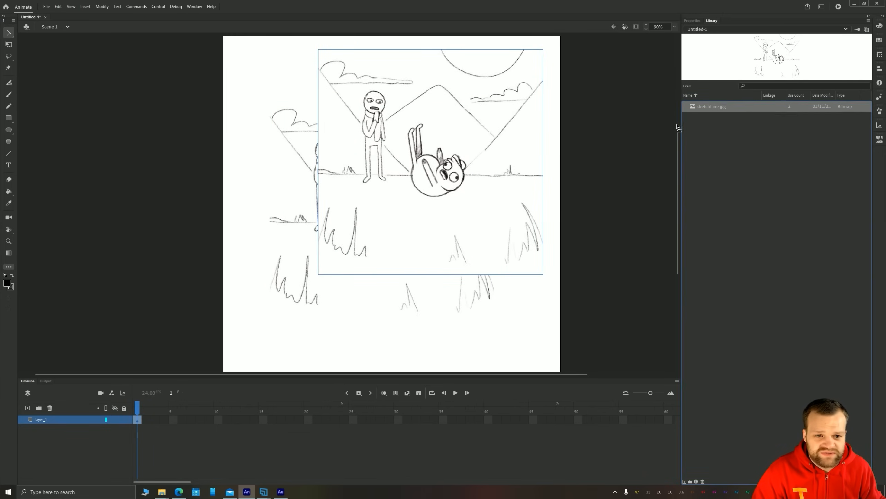
drag(677, 127, 475, 176)
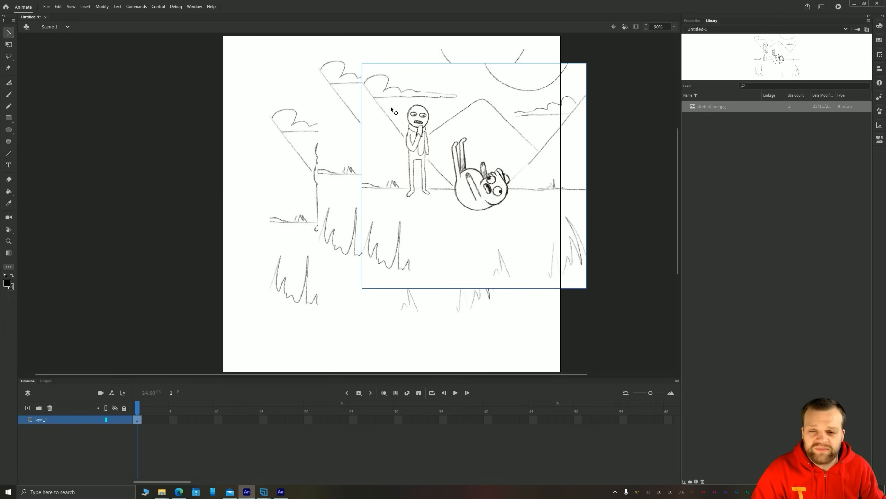
key(Delete)
click(411, 134)
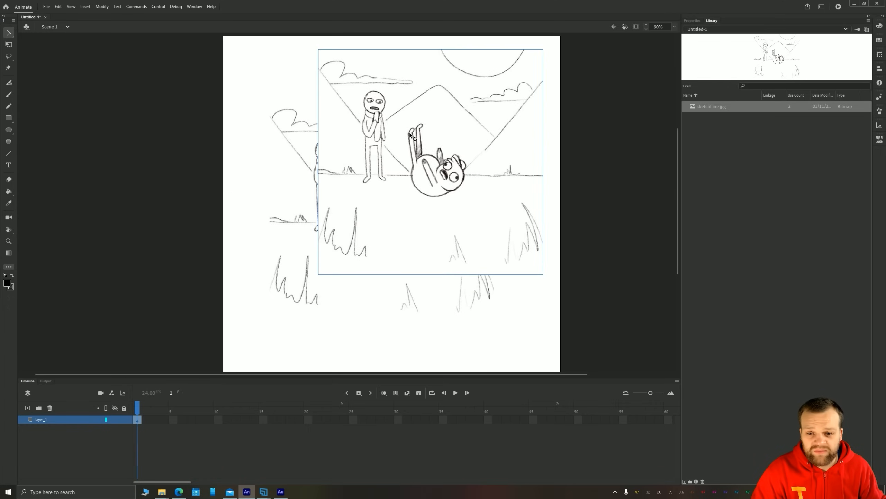
key(Delete)
click(369, 215)
key(Delete)
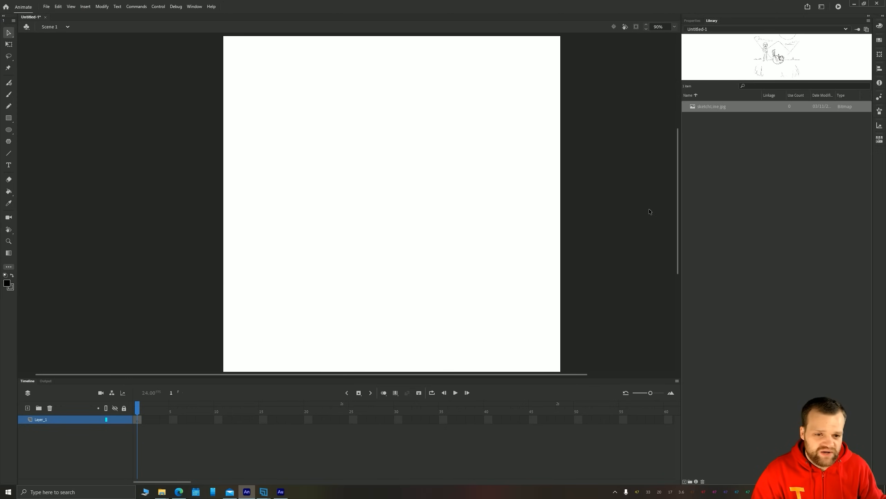
Place a single copy of sketchLine.jpg on the stage and centre it on the stage horizontally and vertically
drag(706, 109, 360, 182)
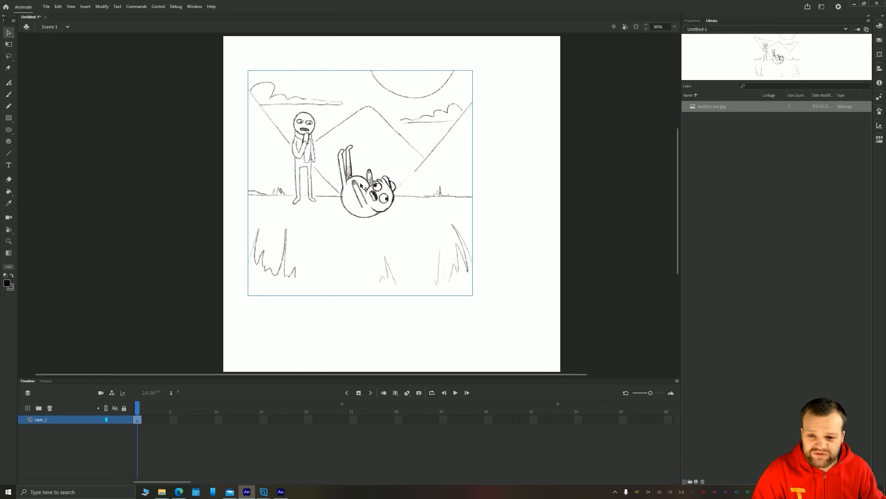
click(693, 21)
drag(348, 182, 379, 210)
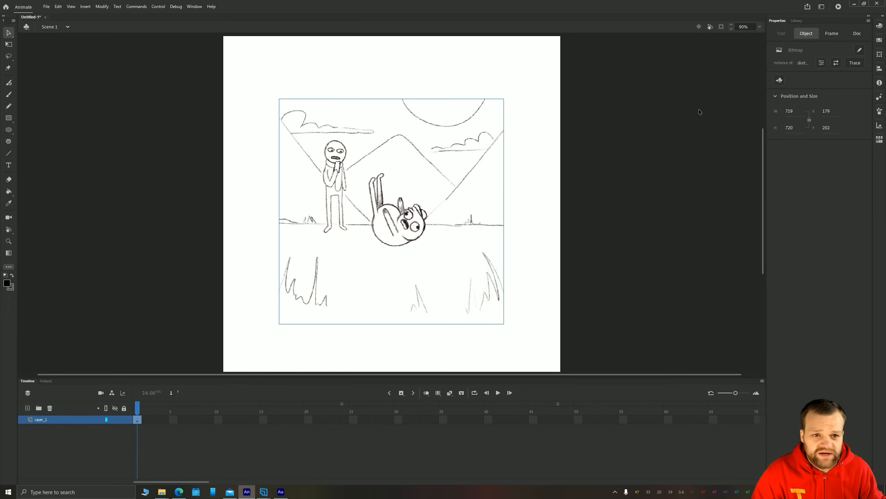
click(879, 68)
click(851, 80)
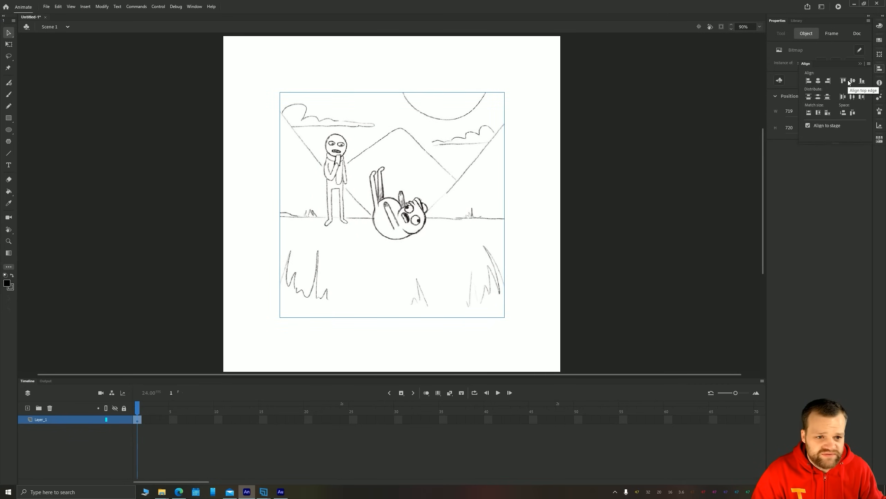
Scale the sketch bitmap proportionally from its centre with Free Transform to fill the stage, about 1081 by 1080 px at X 0, Y 0
key(q)
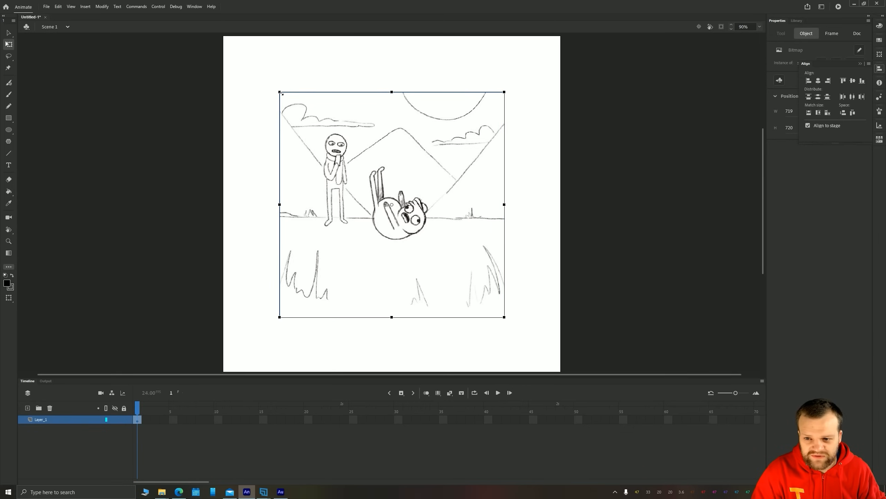
drag(279, 92, 223, 35)
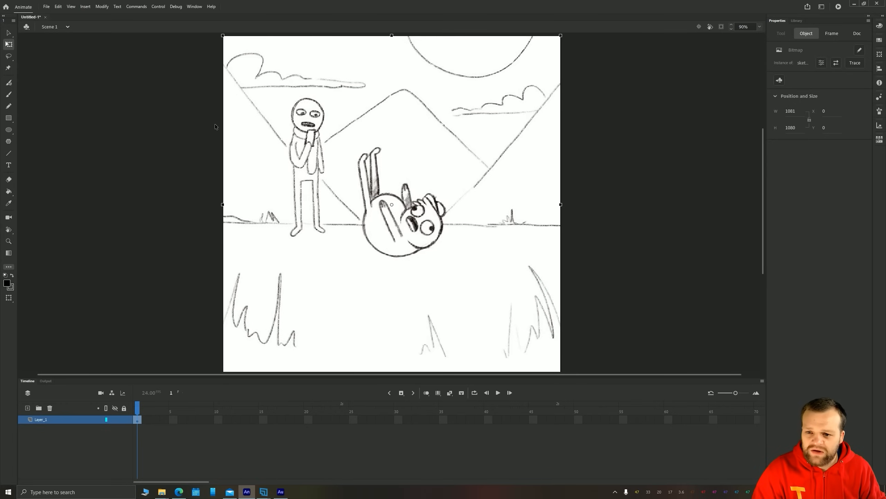
click(9, 33)
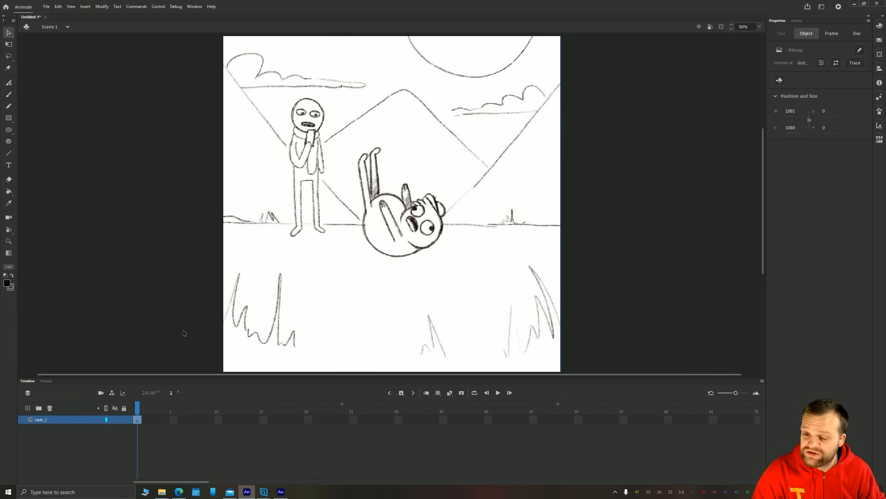
Delete the sketch bitmap from frame 1 and undo the deletion, twice in a row
click(165, 185)
click(277, 183)
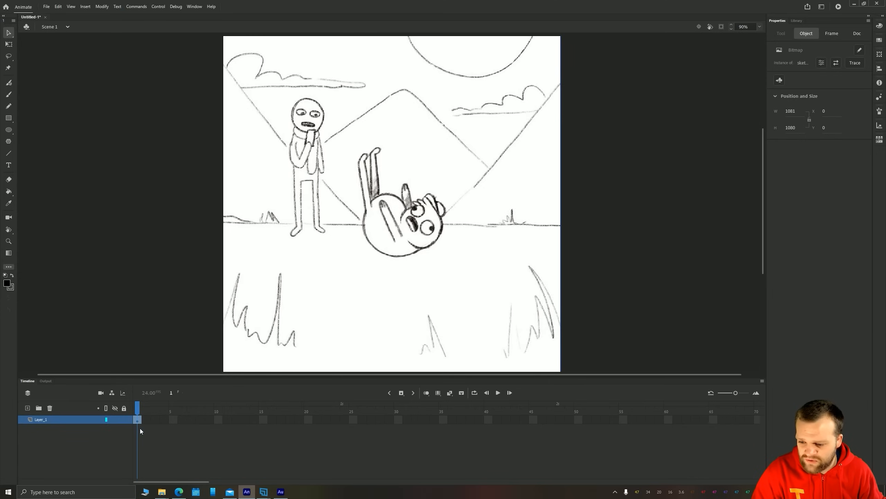
key(Delete)
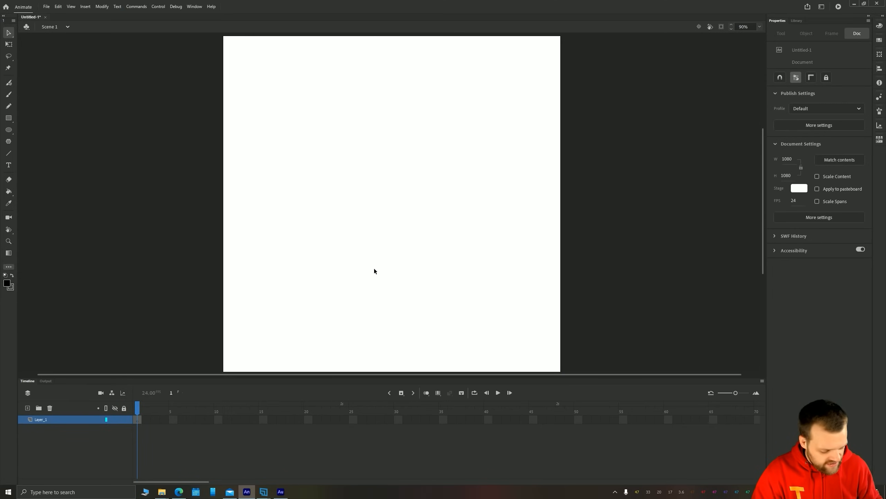
key(ctrl+z)
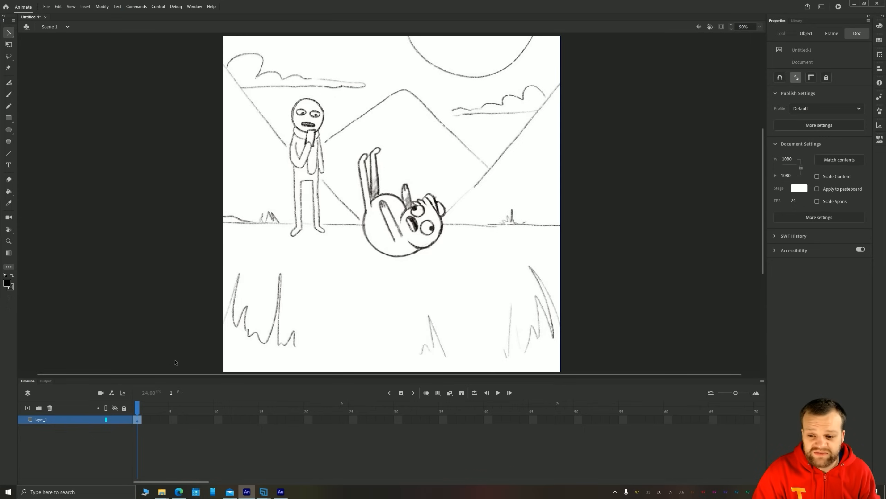
key(Delete)
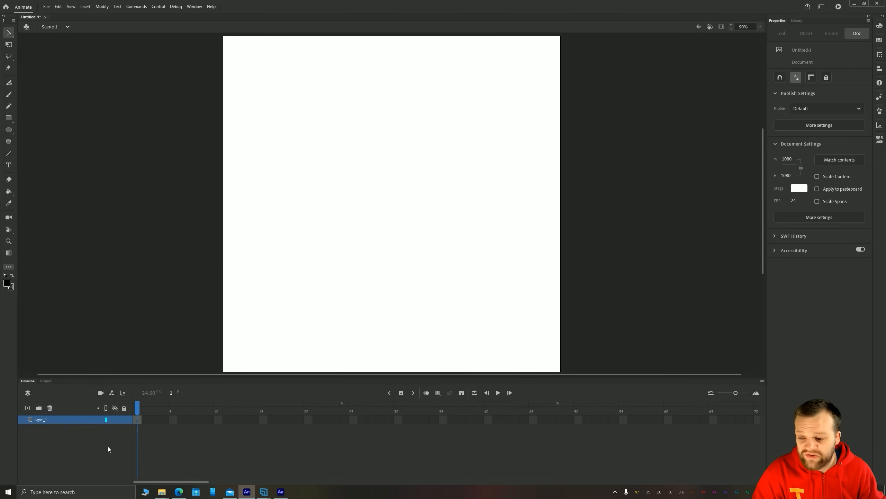
key(ctrl+z)
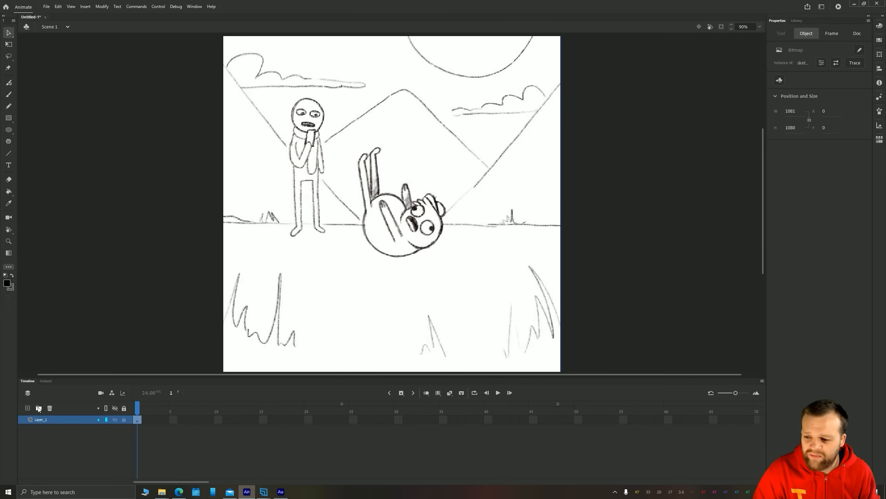
Add two new layers above Layer_1 and rename Layer_1 as sketch
click(28, 407)
click(28, 408)
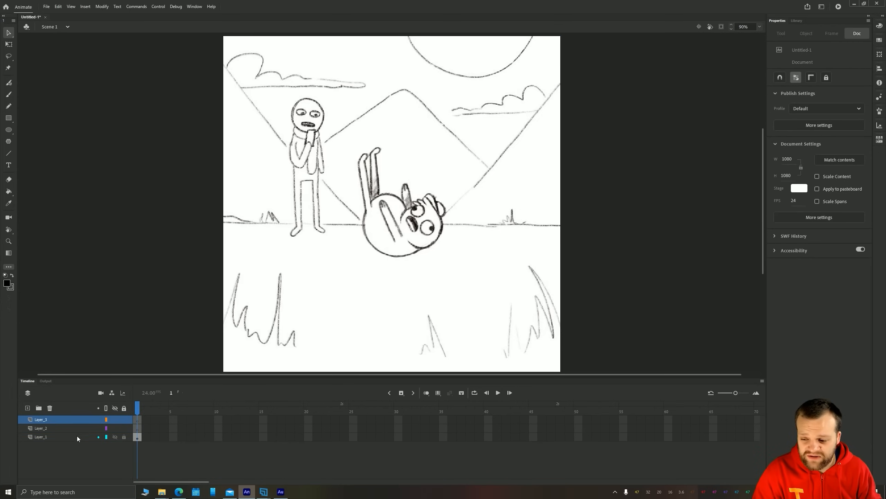
double_click(42, 437)
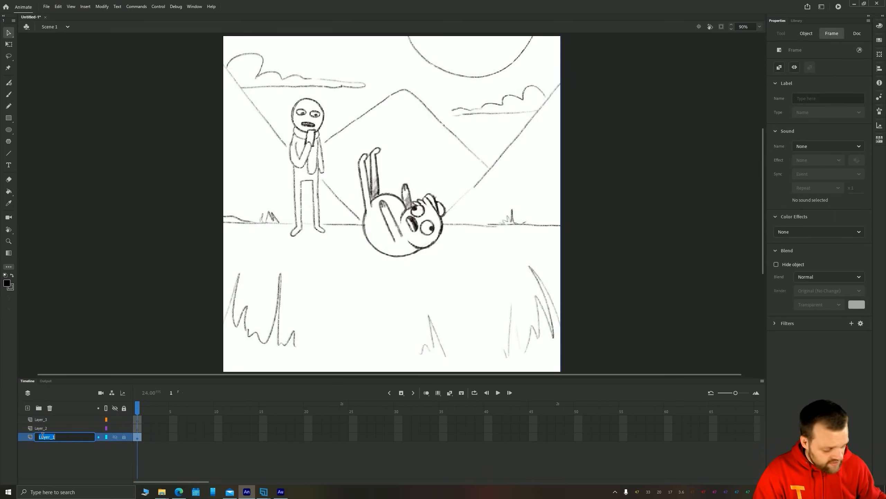
text(sketch)
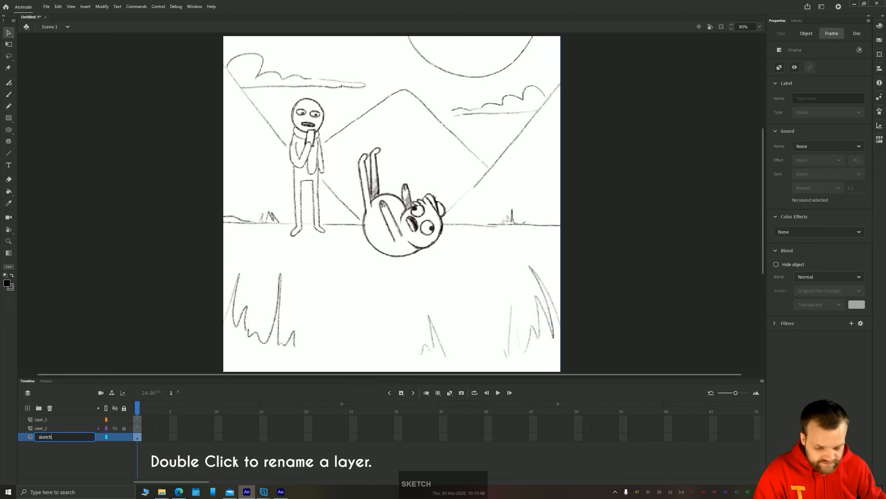
key(Return)
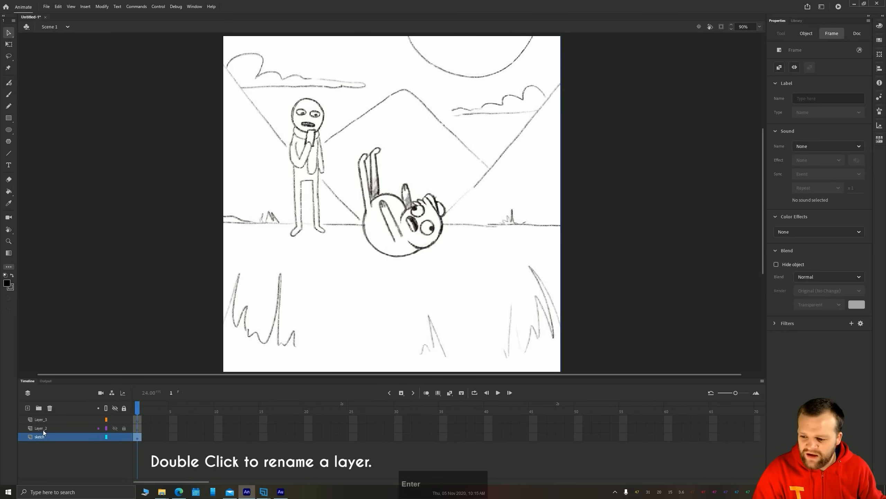
Rename Layer_2 as rough and Layer_3 as clean
click(43, 429)
double_click(38, 426)
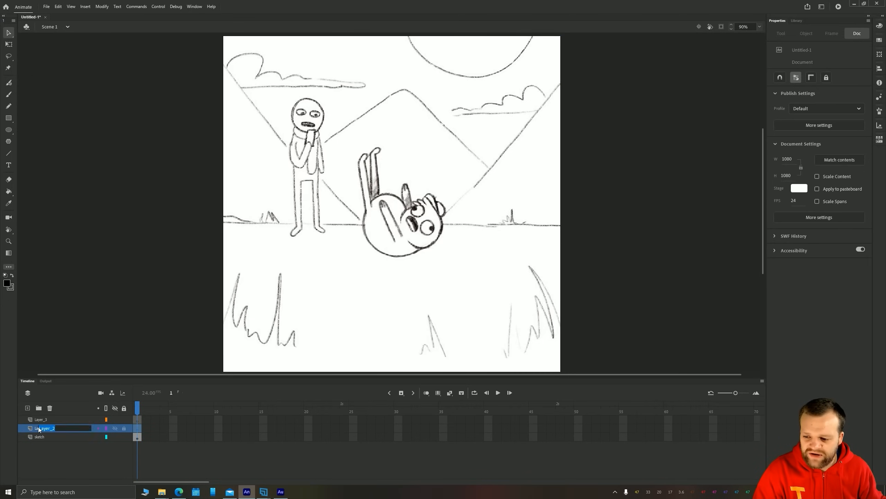
text(rough)
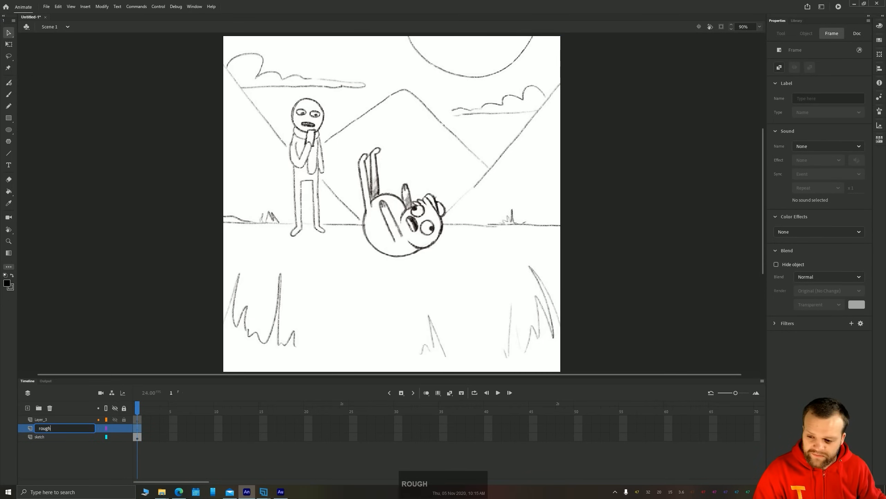
key(Return)
double_click(38, 419)
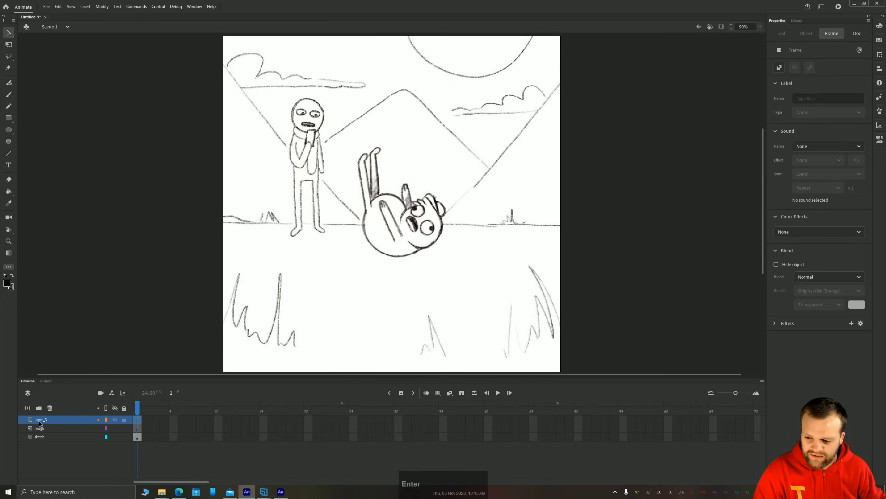
text(clean)
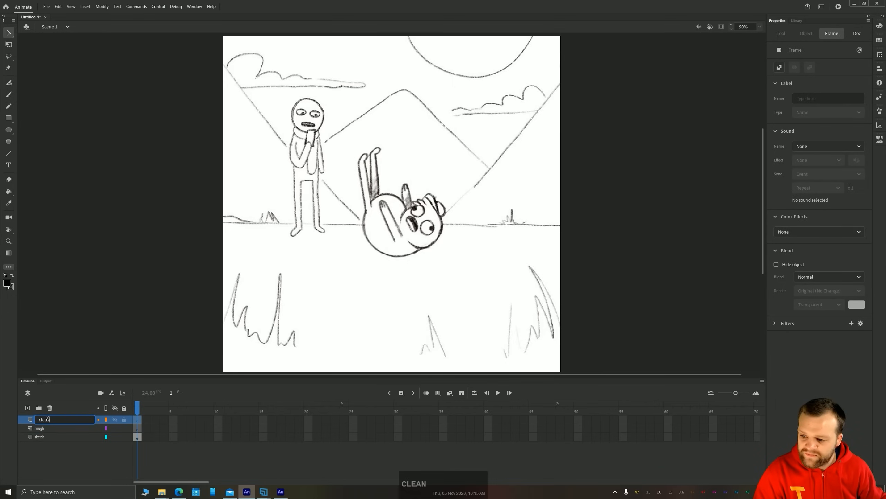
key(Return)
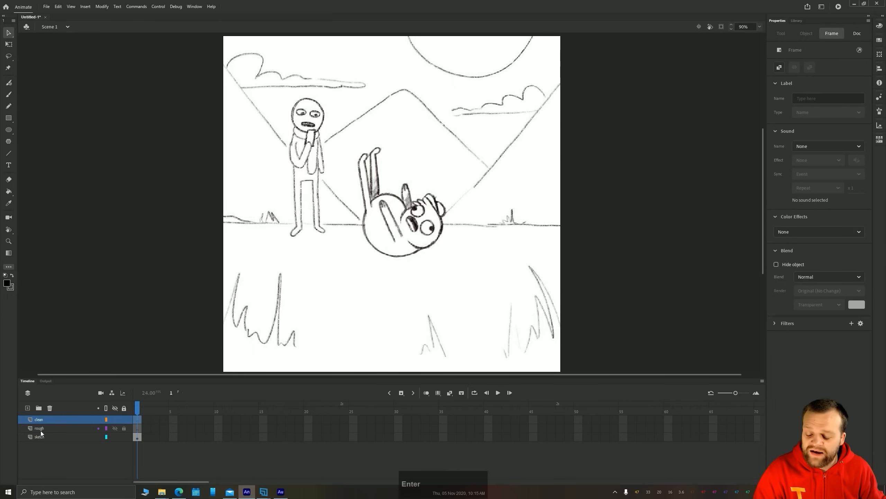
Extend the sketch, rough and clean layers to frame 17 by inserting frames across all three
click(43, 428)
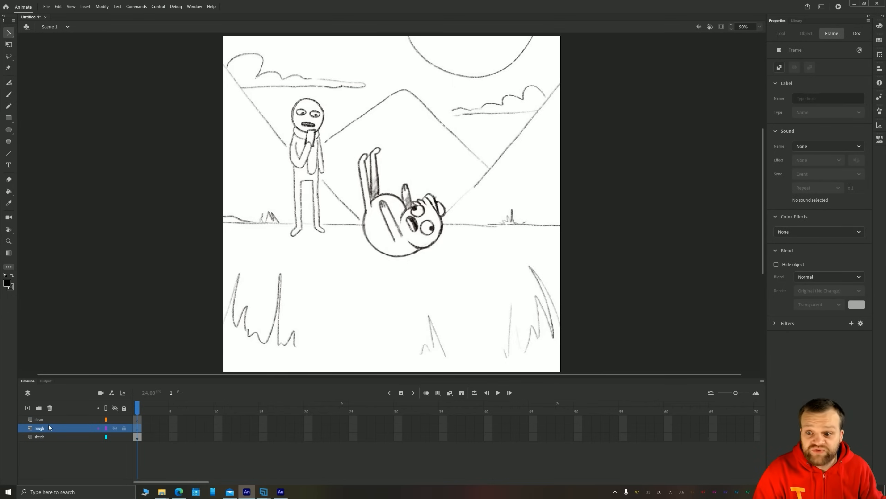
click(36, 419)
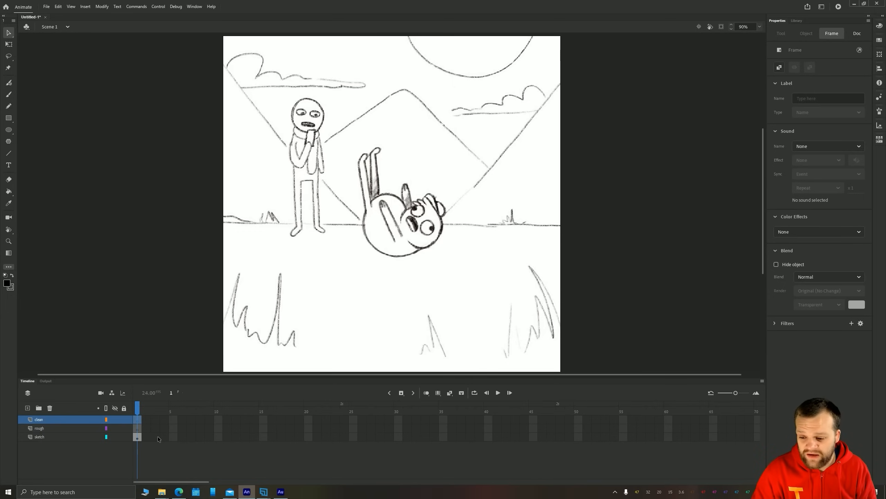
click(138, 438)
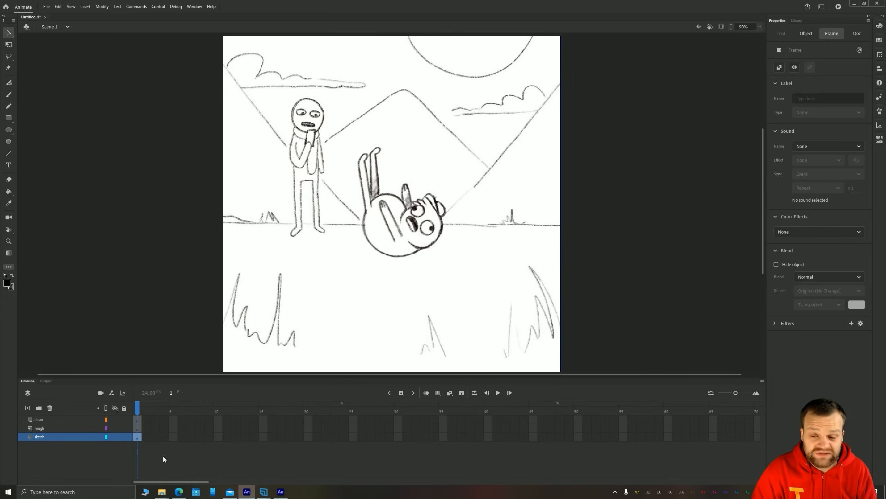
drag(164, 437, 284, 419)
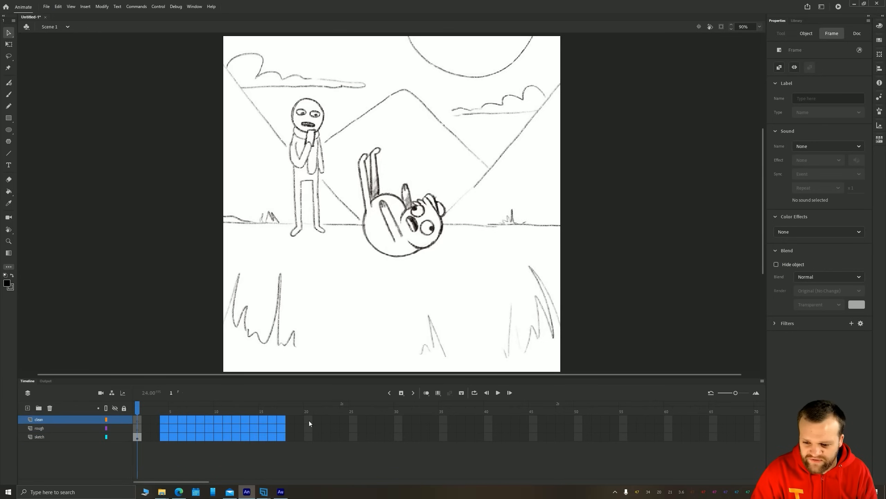
key(F5)
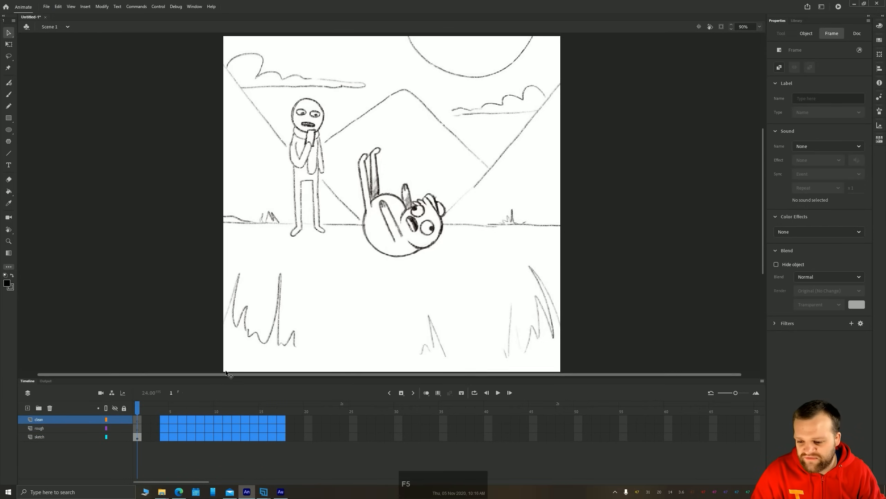
click(279, 437)
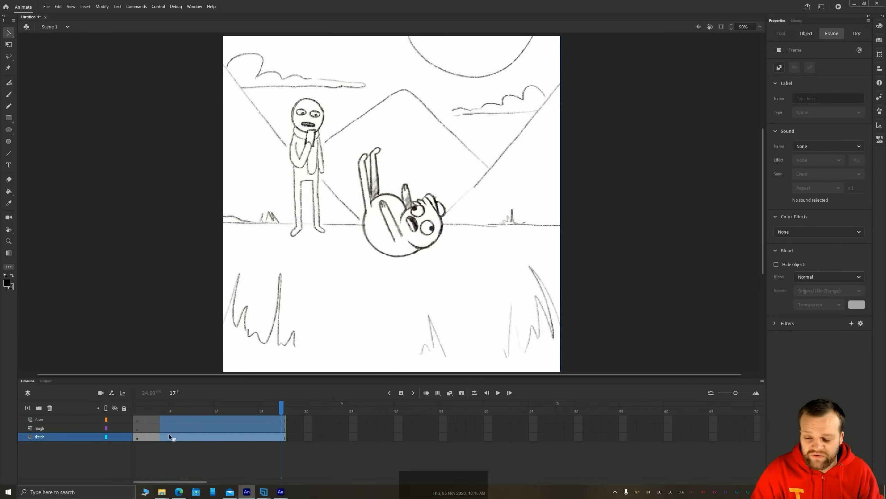
right_click(170, 422)
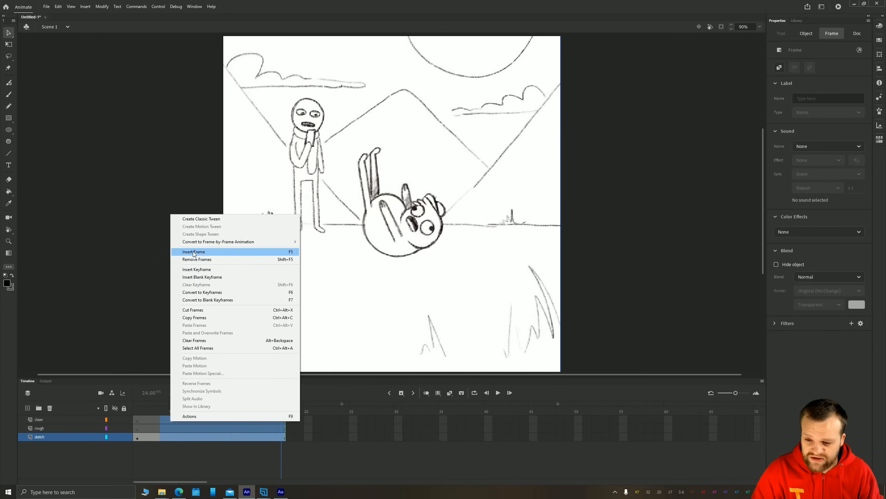
click(137, 437)
drag(174, 426, 120, 400)
click(151, 372)
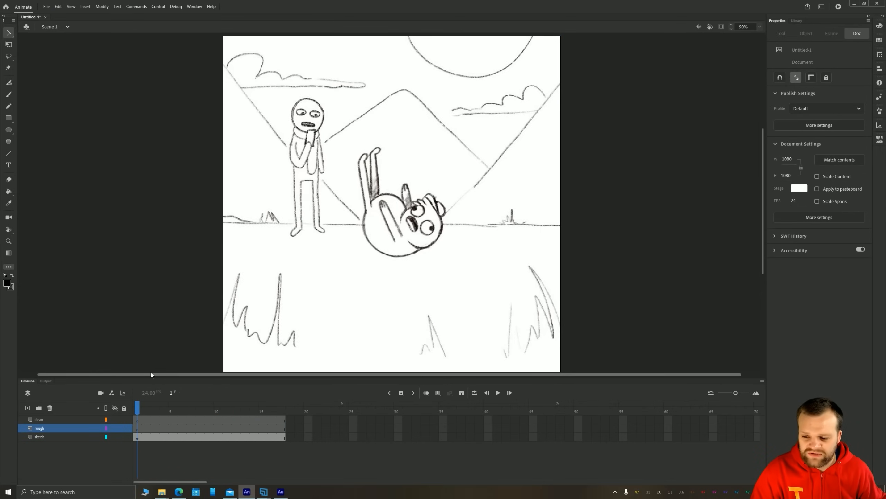
Play the timeline from frame 1 through to its last frame
key(Return)
key(Return)
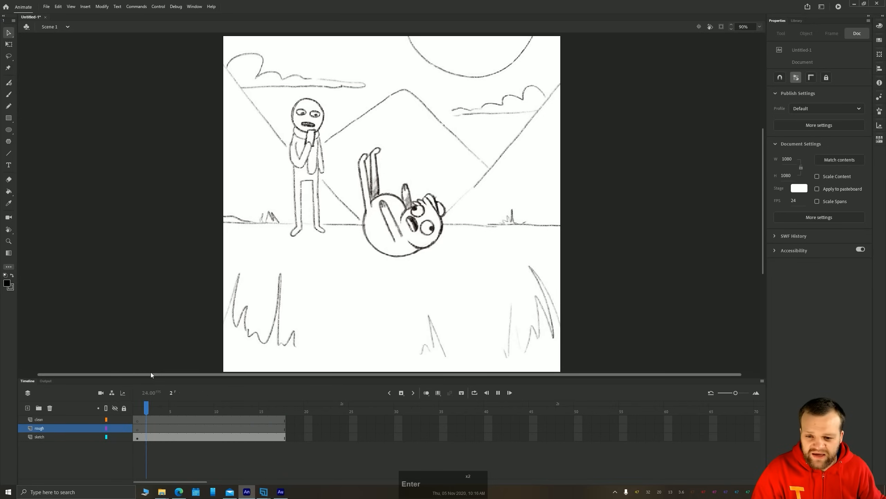
key(Return)
key(Return)
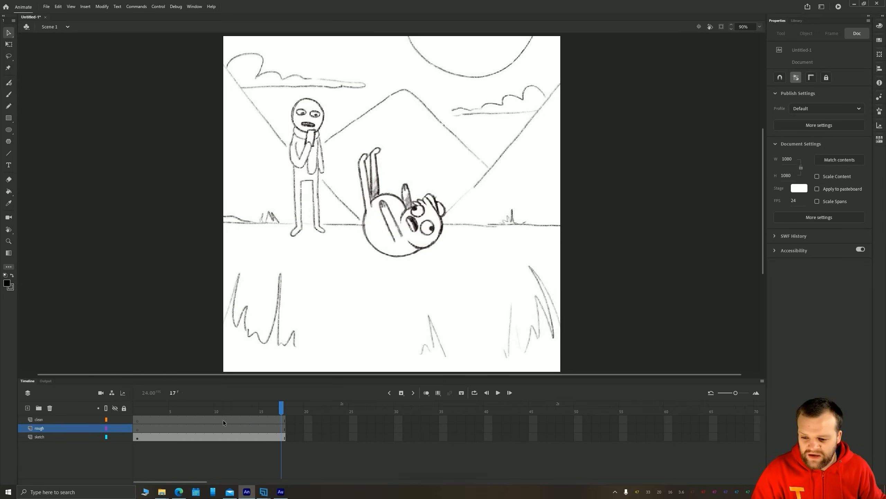
Insert a keyframe at frame 9 of the sketch layer and move its bitmap sideways to about X 383, Y 0
click(212, 438)
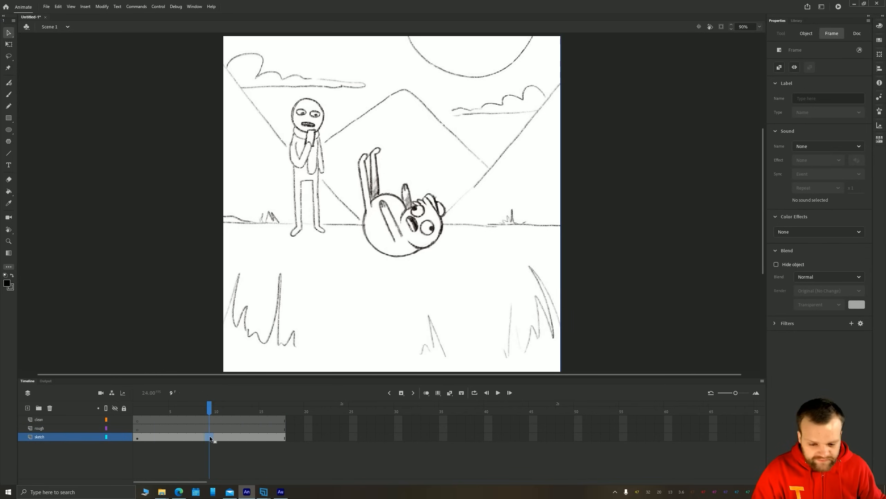
right_click(207, 437)
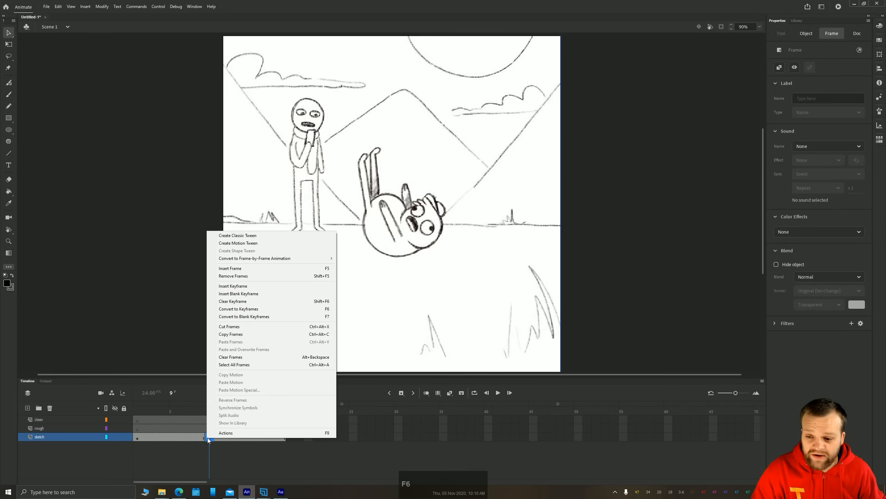
click(230, 286)
drag(434, 265, 552, 265)
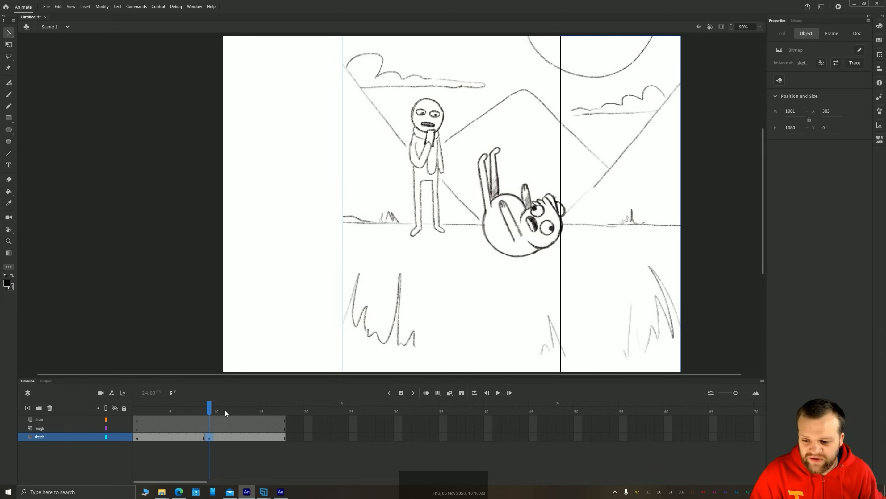
mouse_move(210, 410)
mouse_down()
mouse_move(146, 412)
mouse_move(248, 418)
mouse_move(172, 422)
mouse_move(242, 428)
mouse_move(163, 428)
mouse_move(231, 413)
mouse_move(137, 419)
mouse_move(214, 413)
mouse_up()
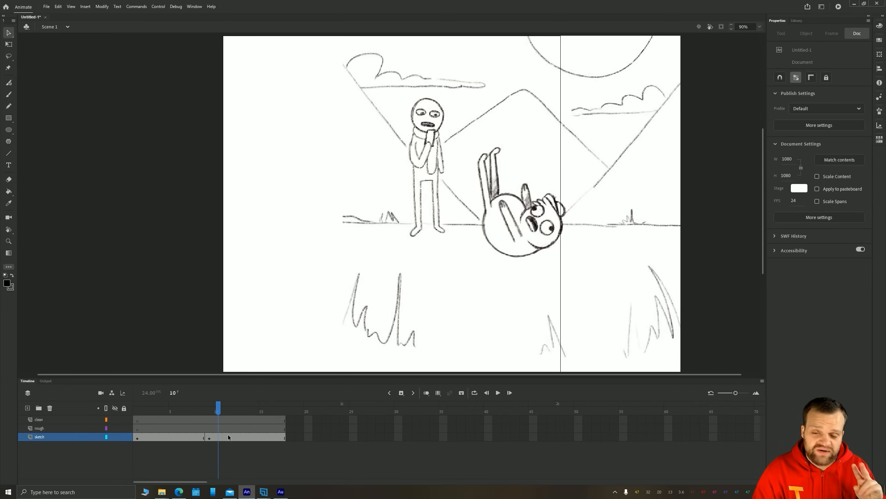
Clear the keyframe at frame 9 of the sketch layer
click(211, 438)
right_click(210, 438)
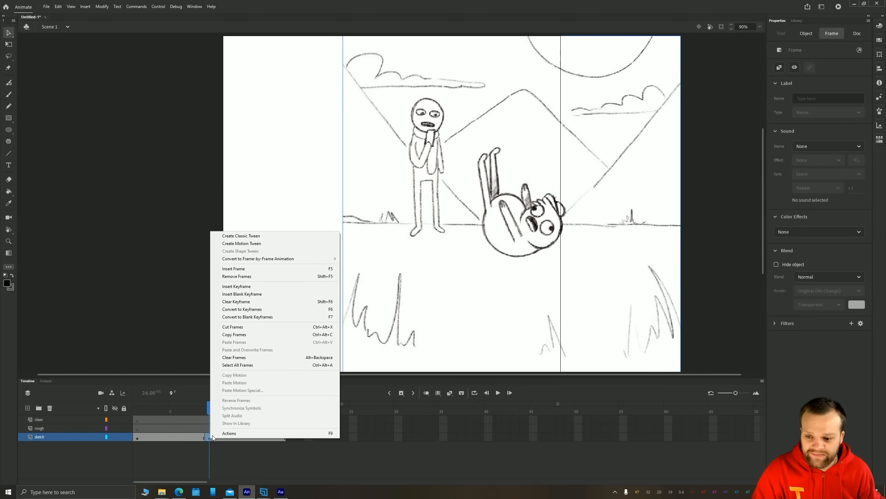
click(237, 301)
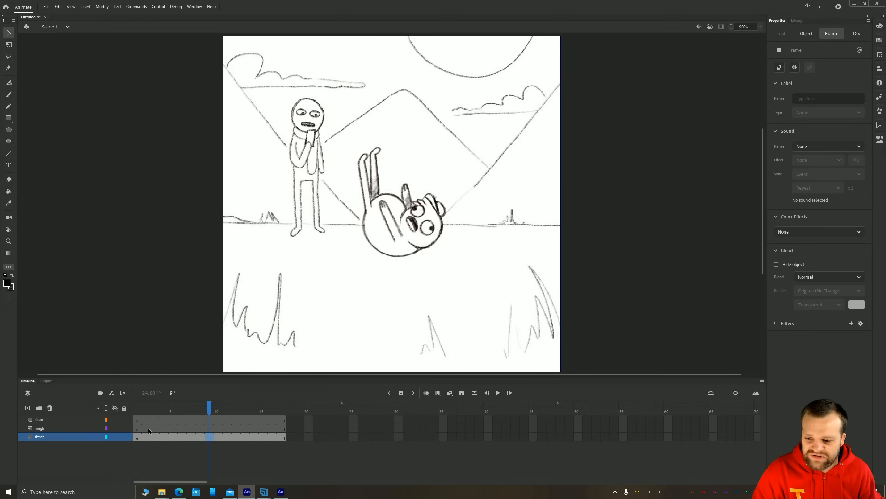
click(57, 428)
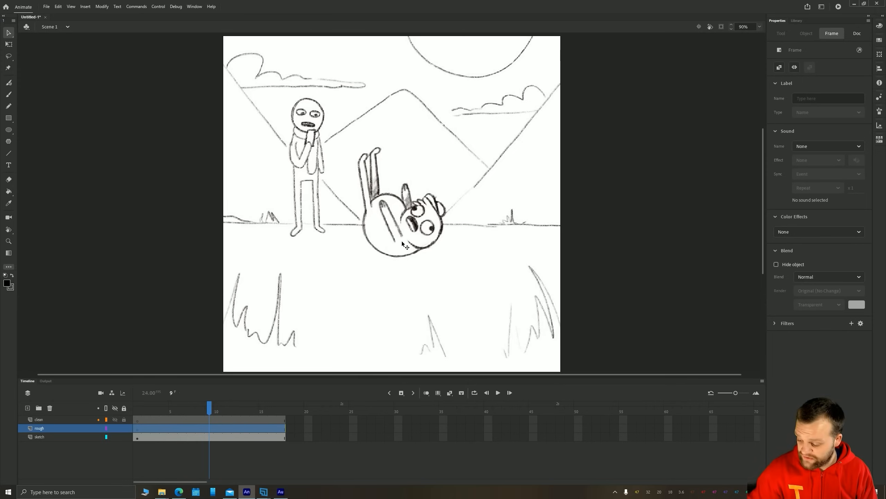
key(b)
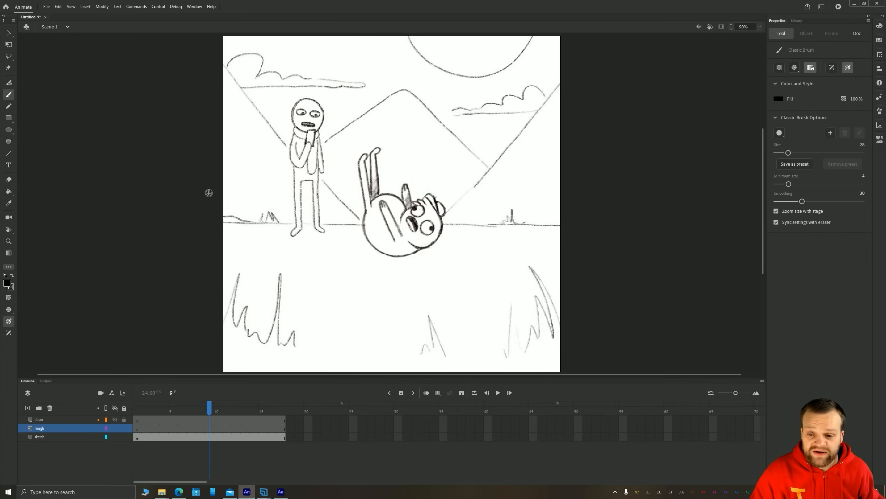
key(v)
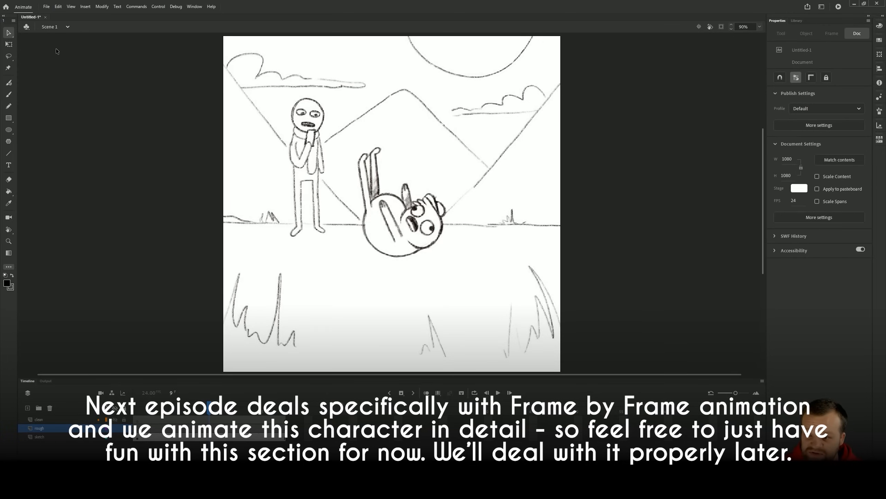
Convert the sketch bitmap on the stage to a Graphic symbol named sketch
click(319, 161)
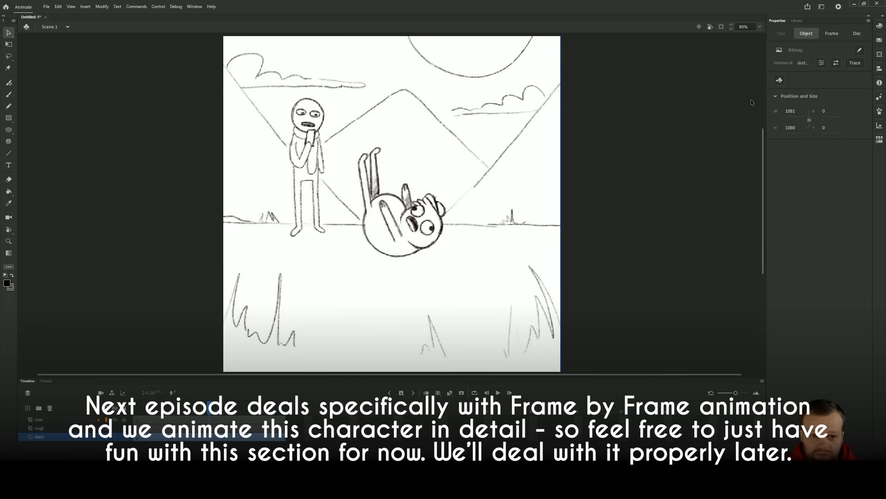
click(796, 20)
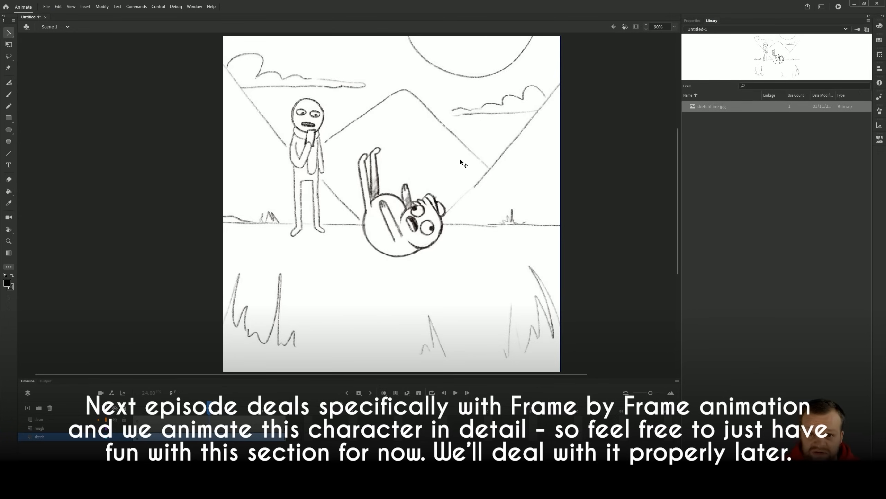
key(F8)
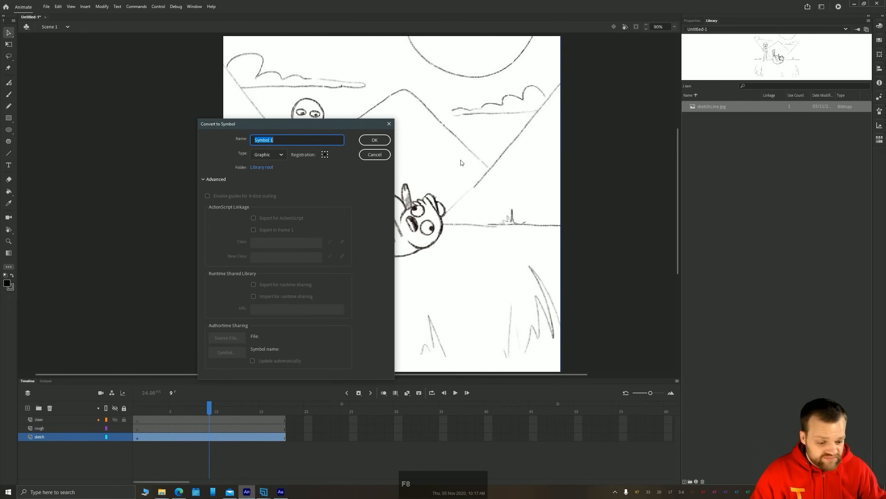
text(sketch)
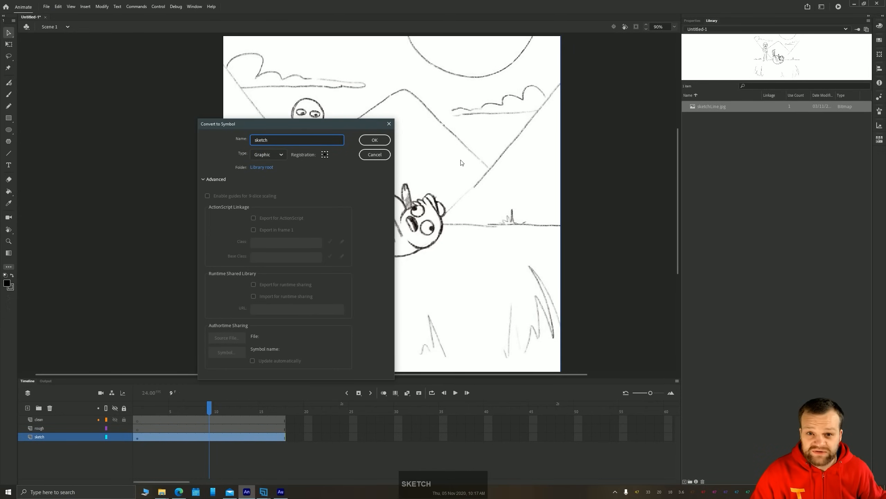
key(Return)
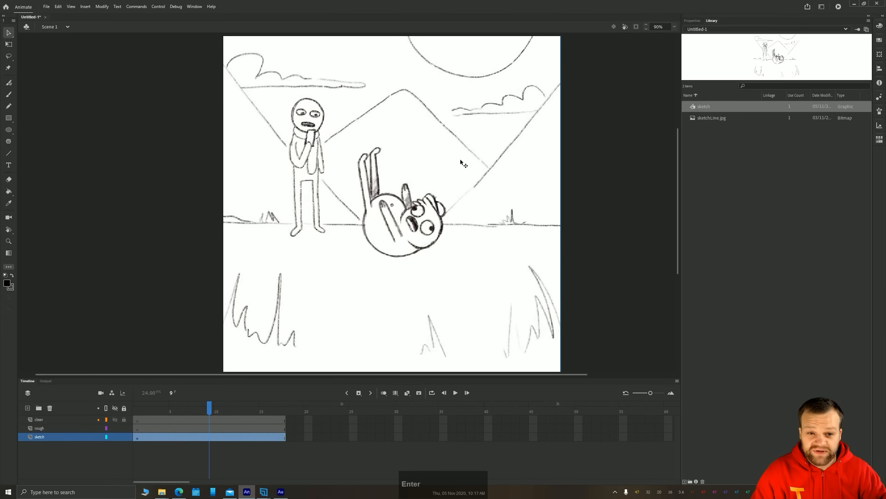
Apply an Alpha color effect to the sketch symbol and lower it to 24%
click(691, 21)
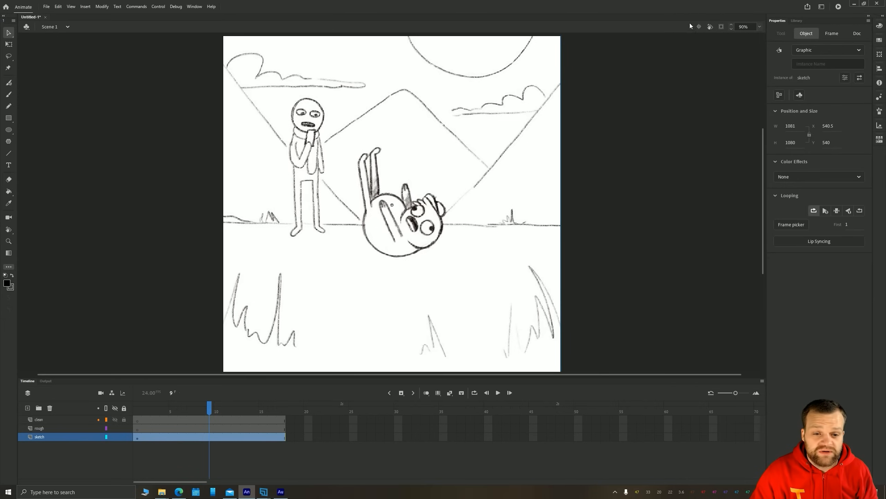
click(792, 176)
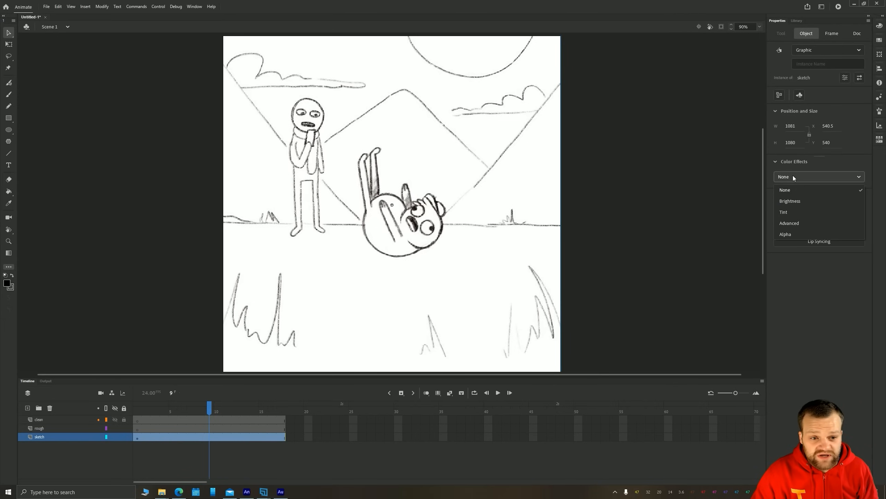
click(789, 235)
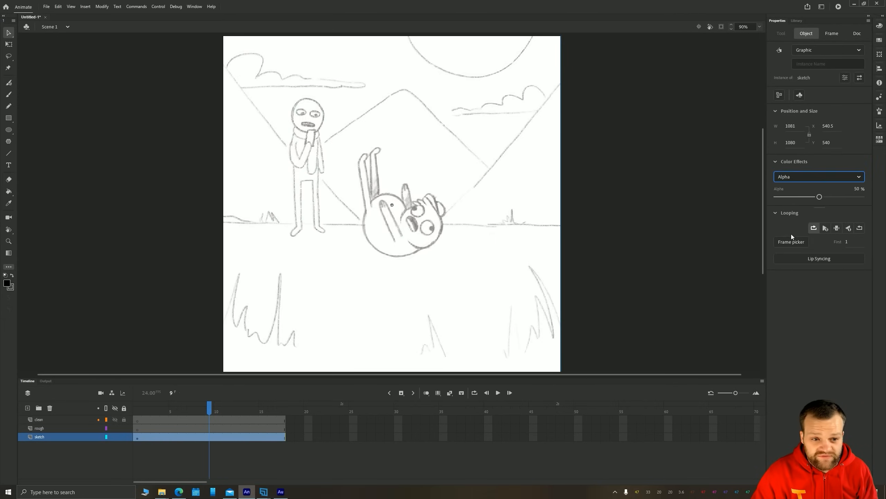
drag(818, 197, 798, 198)
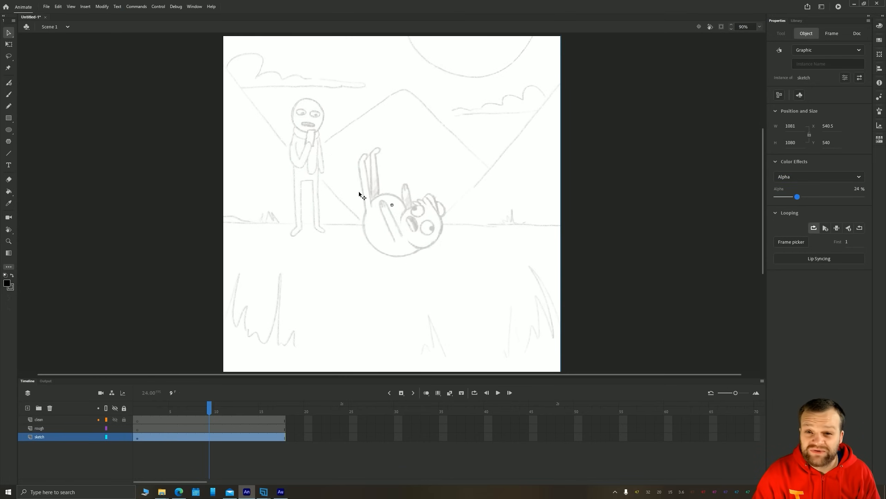
Lock the sketch layer and make frame 1 of the rough layer the active frame
click(74, 466)
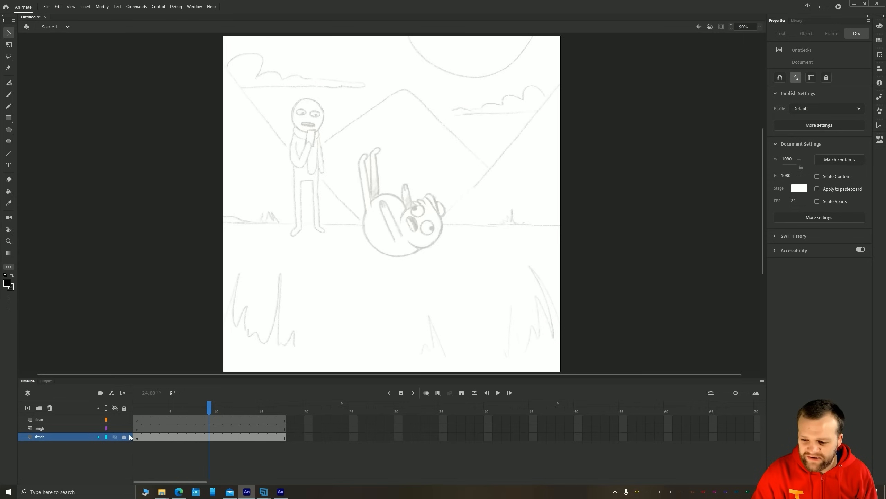
click(138, 410)
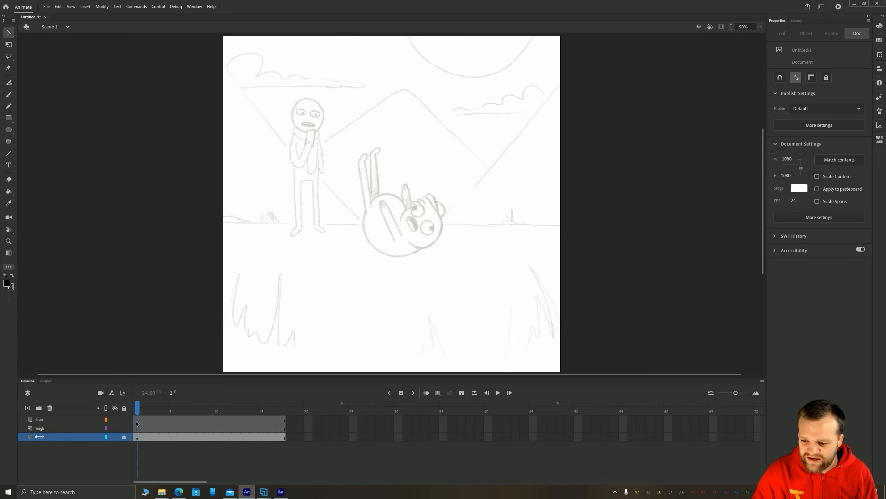
click(137, 429)
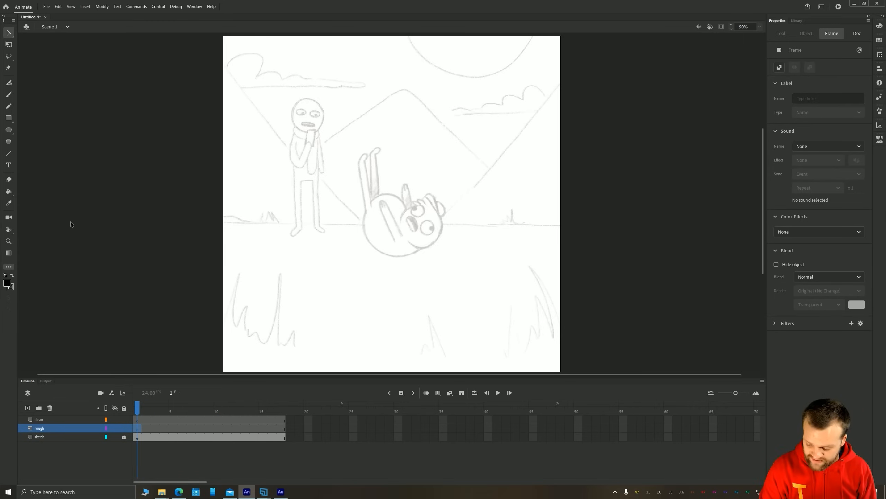
click(213, 152)
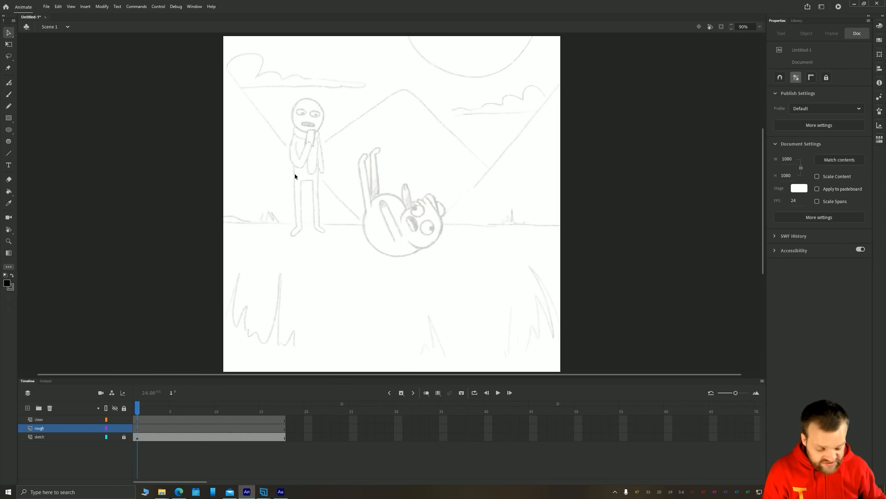
Paint curvy test strokes on the rough layer with the Classic Brush at size 28, undoing all but the last one
key(b)
mouse_move(365, 119)
mouse_down()
mouse_move(309, 175)
mouse_move(280, 132)
mouse_up()
drag(384, 171, 389, 211)
key(z)
key(ctrl+z)
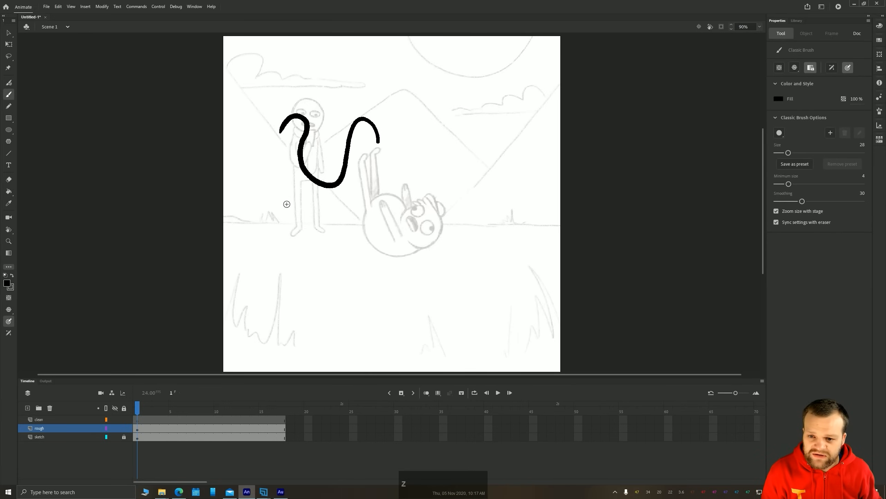
key(ctrl+z)
mouse_move(297, 226)
mouse_down()
mouse_move(323, 197)
mouse_move(341, 151)
mouse_move(394, 151)
mouse_up()
drag(364, 212, 415, 177)
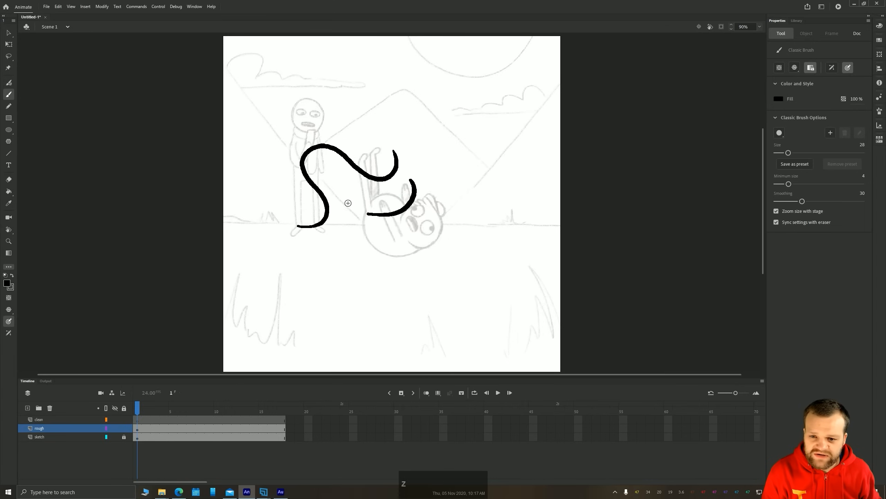
key(ctrl+z)
key(ctrl+z)
mouse_move(358, 132)
mouse_down()
mouse_move(428, 199)
mouse_move(320, 112)
mouse_up()
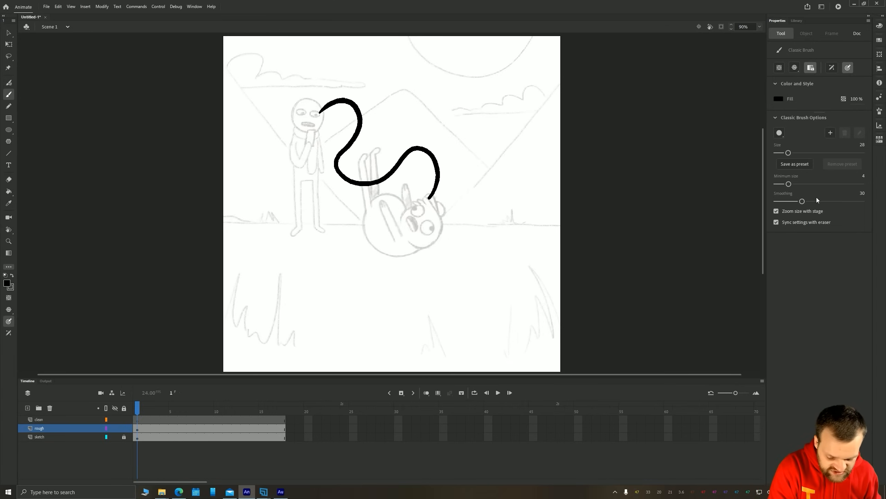
Reduce the Classic Brush size to 10 and try it with a zigzag test stroke, undoing the stroke
drag(790, 153, 786, 153)
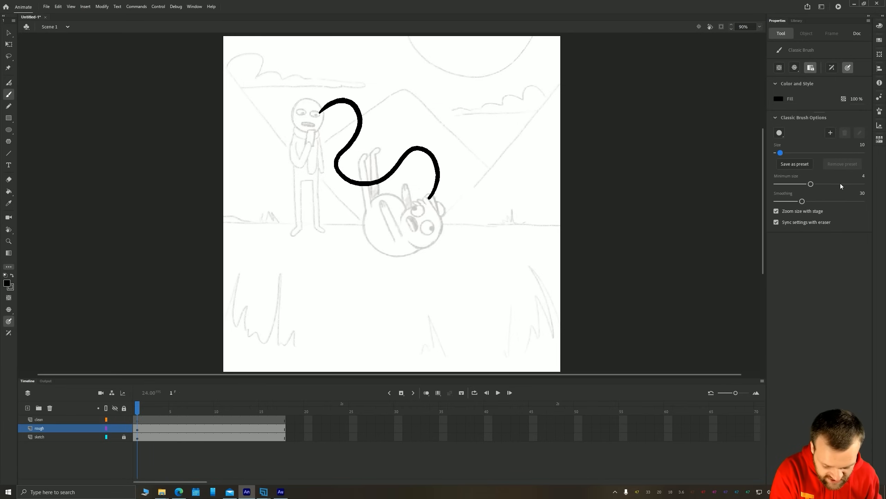
mouse_move(531, 176)
mouse_down()
mouse_move(480, 122)
mouse_move(446, 116)
mouse_move(505, 204)
mouse_move(471, 223)
mouse_up()
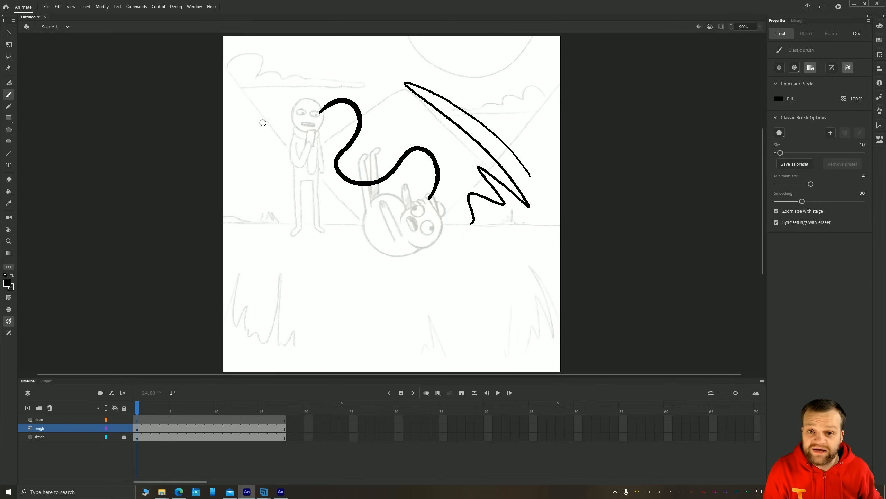
key(ctrl+z)
Delete the remaining thick curvy test stroke from the rough layer
key(v)
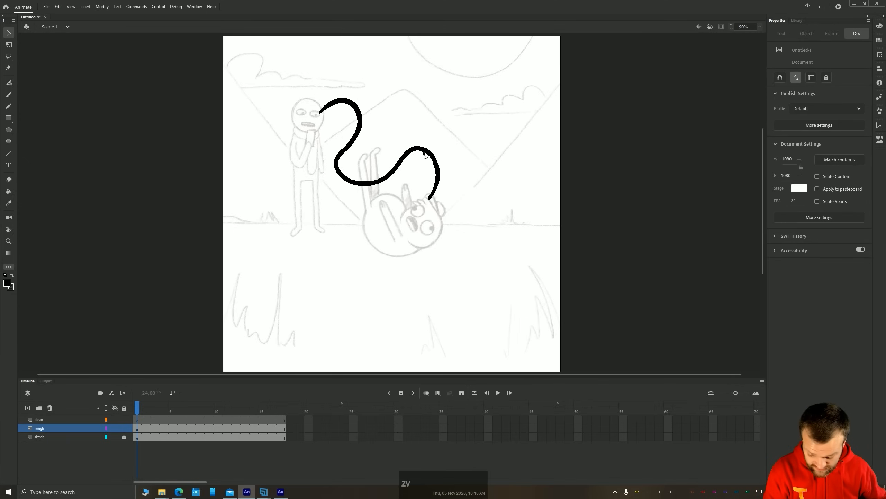
click(420, 147)
key(Delete)
Paint a closed round outline over the lying character's body on frame 1 of the rough layer with the Classic Brush
key(b)
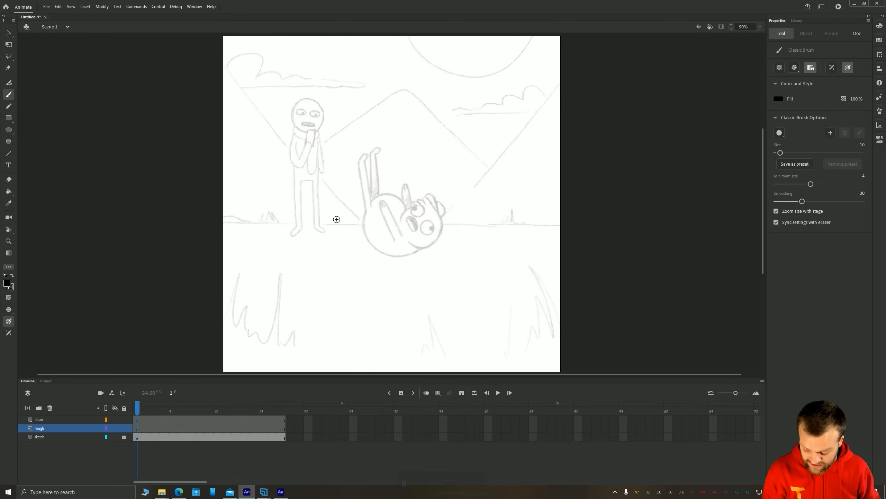
scroll(337, 219, up, 5)
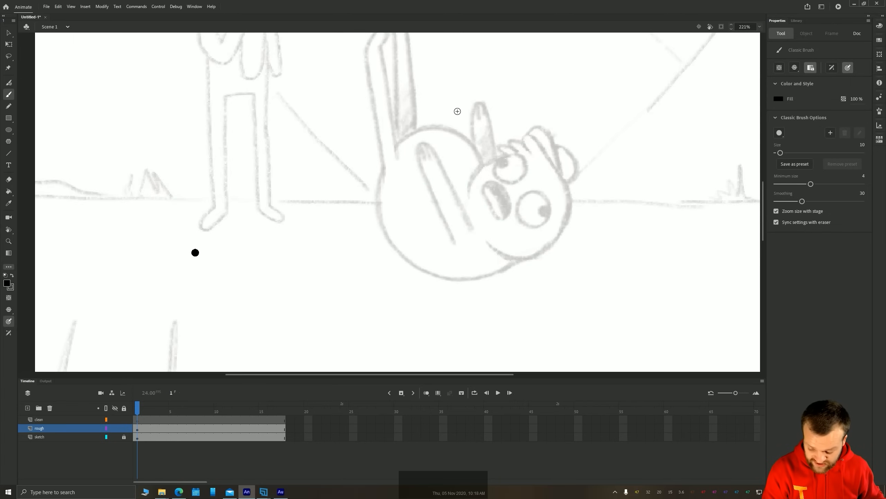
drag(194, 251, 159, 248)
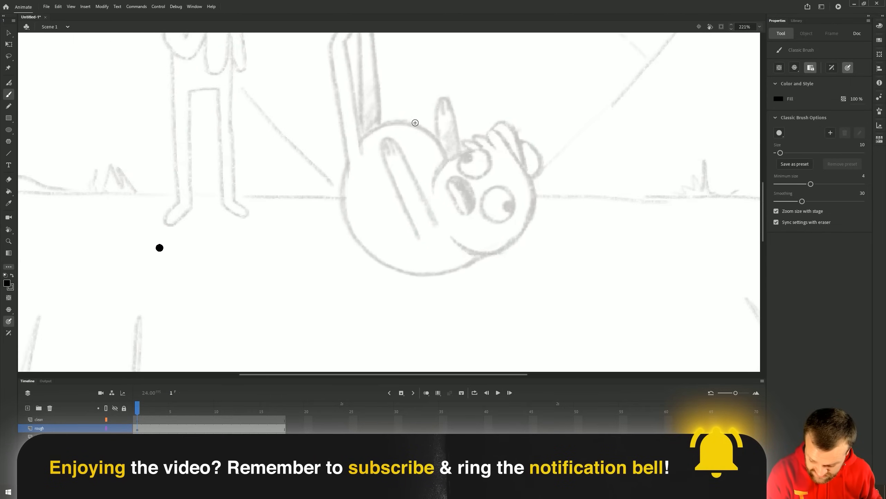
mouse_move(424, 122)
mouse_down()
mouse_move(369, 133)
mouse_move(348, 154)
mouse_move(337, 207)
mouse_move(346, 235)
mouse_move(369, 257)
mouse_move(400, 265)
mouse_move(474, 262)
mouse_move(500, 236)
mouse_move(507, 195)
mouse_move(483, 151)
mouse_move(422, 121)
mouse_up()
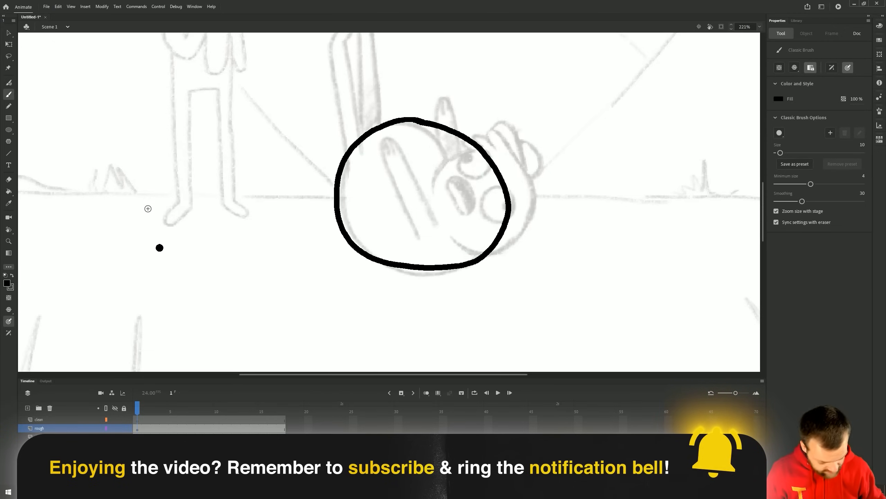
key(v)
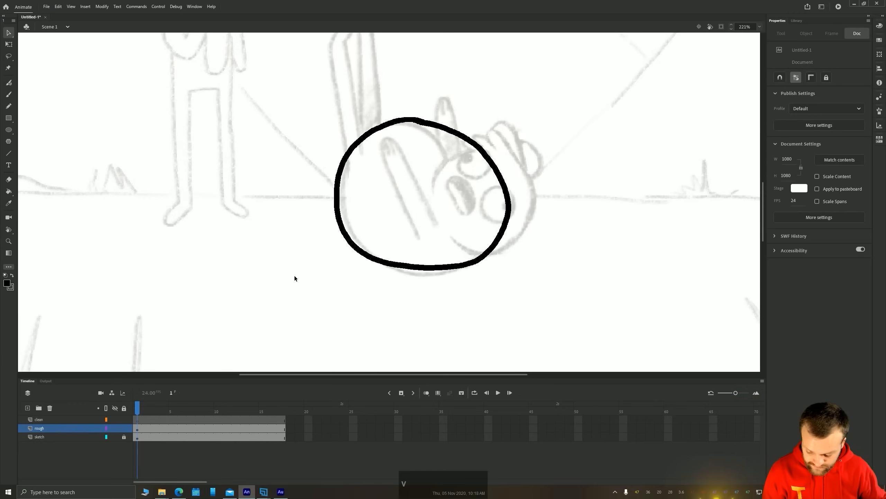
key(space)
drag(312, 128, 282, 189)
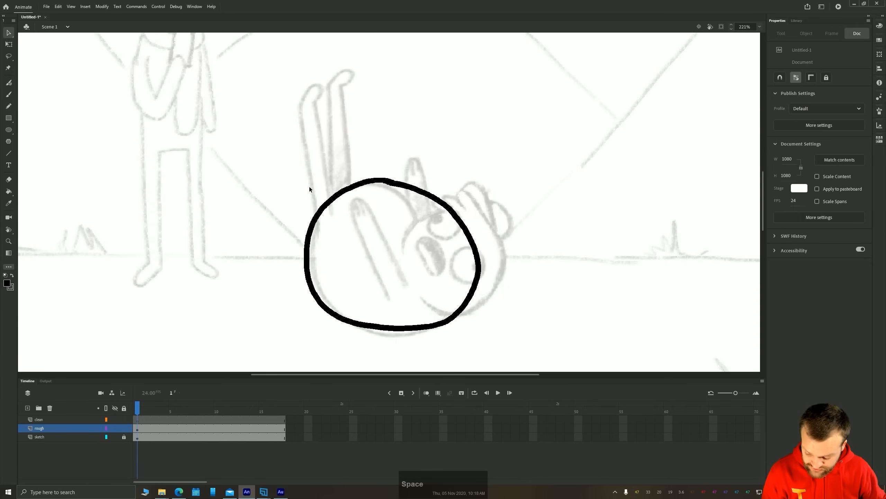
scroll(309, 187, down, 4)
key(space)
drag(273, 272, 319, 246)
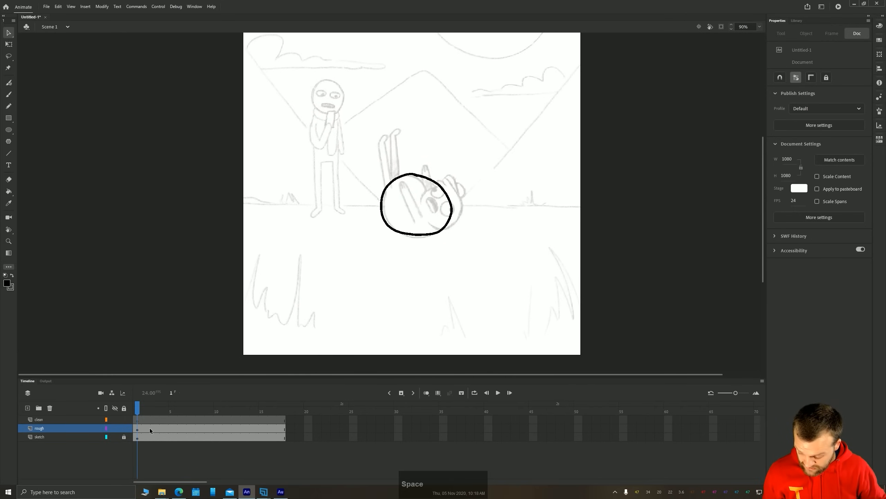
Step back and forth frame by frame through the first frames of the rough layer to examine the frame timing
click(138, 429)
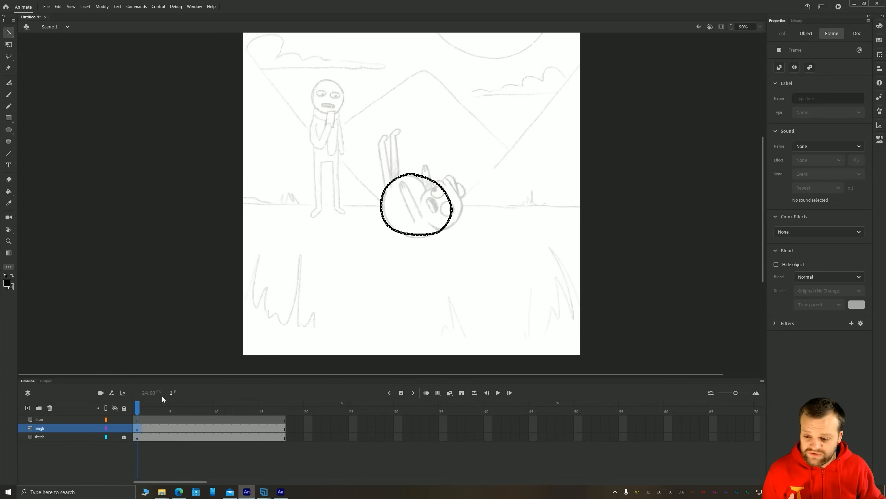
key(period)
key(period)
key(period)
key(period)
key(period)
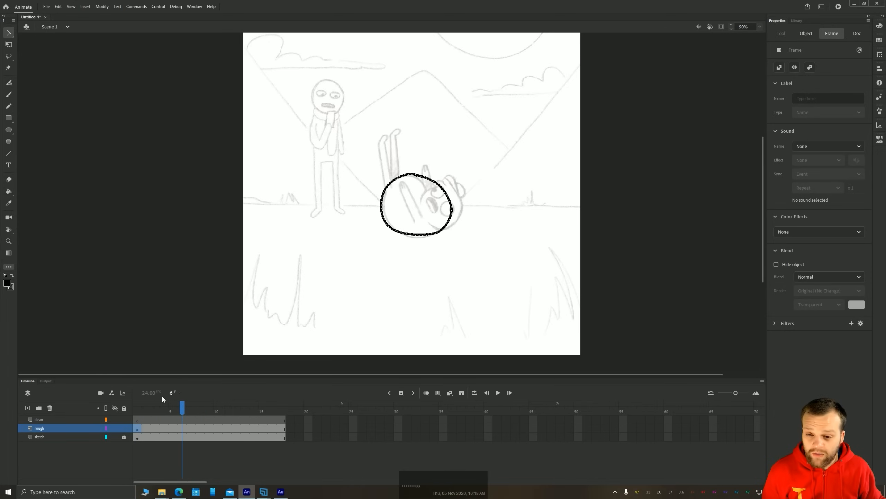
key(comma)
key(comma)
key(comma)
key(comma)
key(comma)
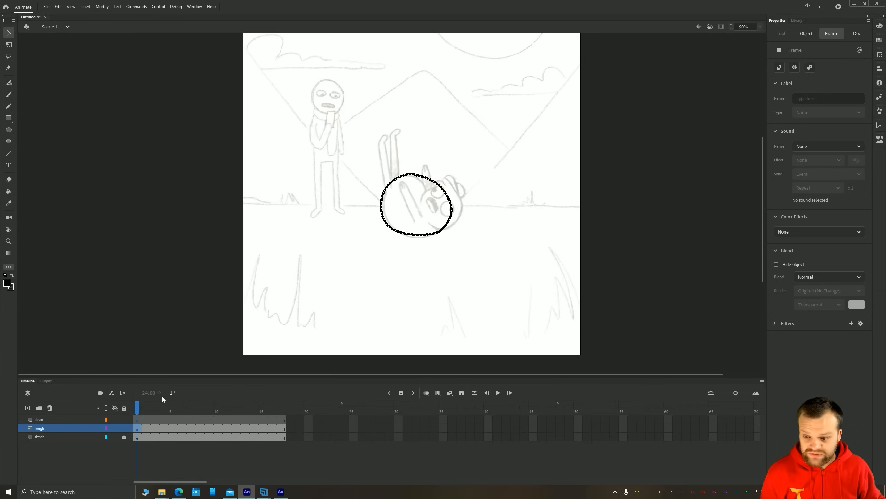
key(period)
key(period)
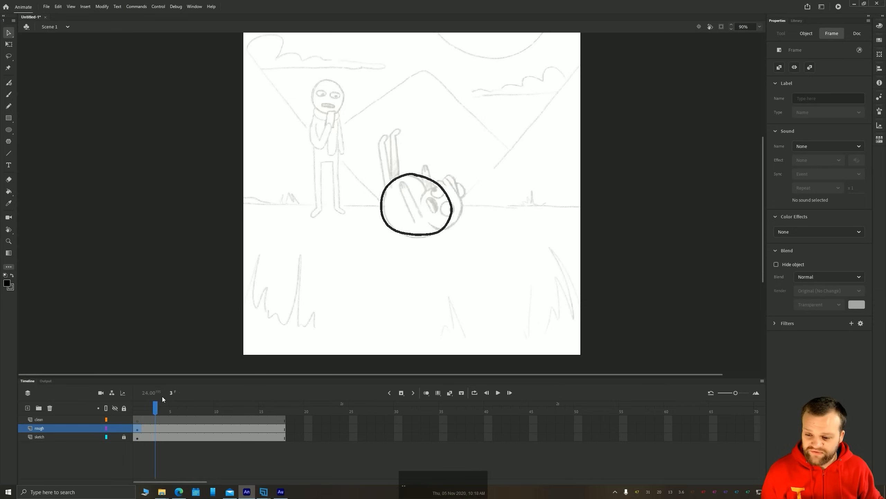
key(comma)
key(comma)
key(period)
key(period)
key(period)
key(period)
key(period)
key(period)
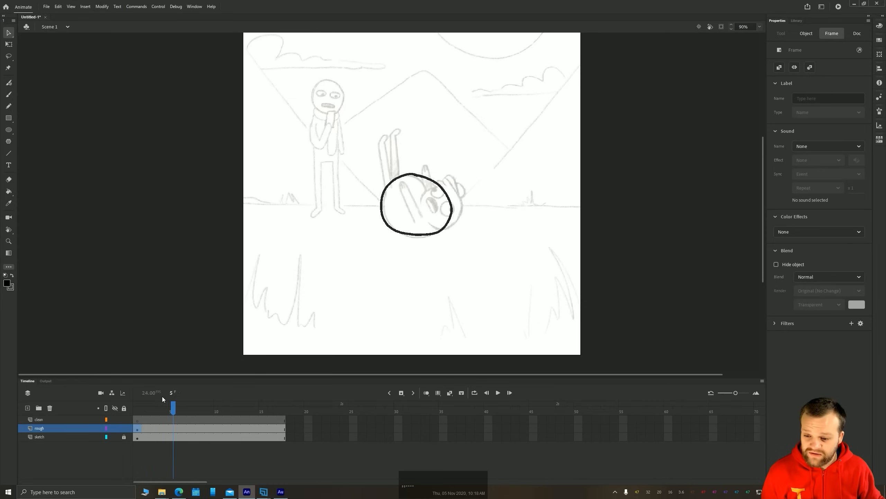
key(comma)
key(comma)
key(comma)
key(comma)
key(comma)
key(comma)
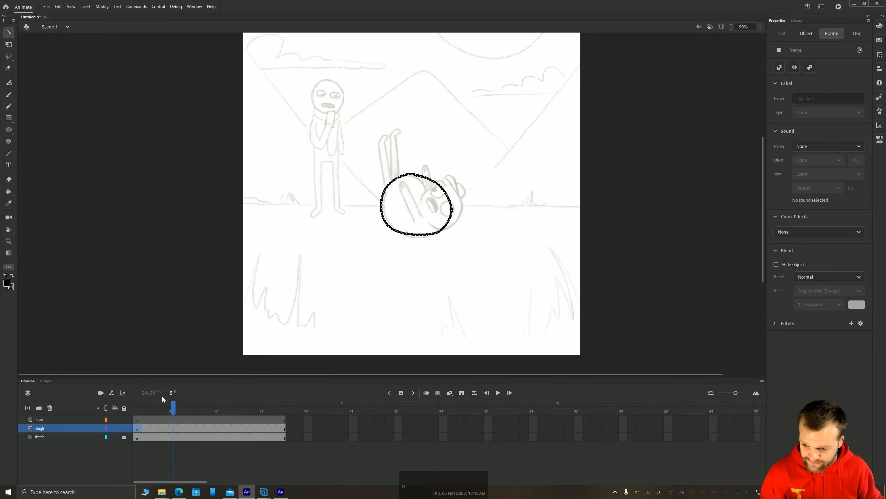
key(period)
key(period)
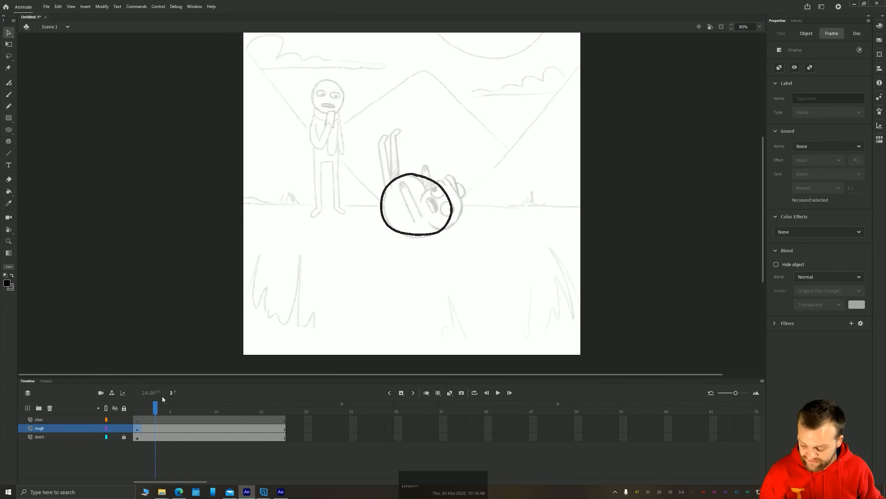
Insert a blank keyframe at frame 3 of the rough layer and keep that frame selected
click(54, 273)
click(155, 430)
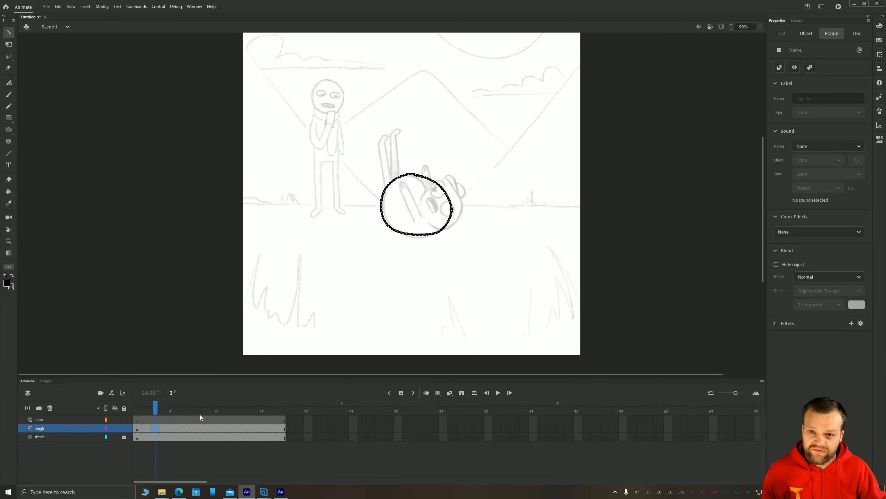
key(F7)
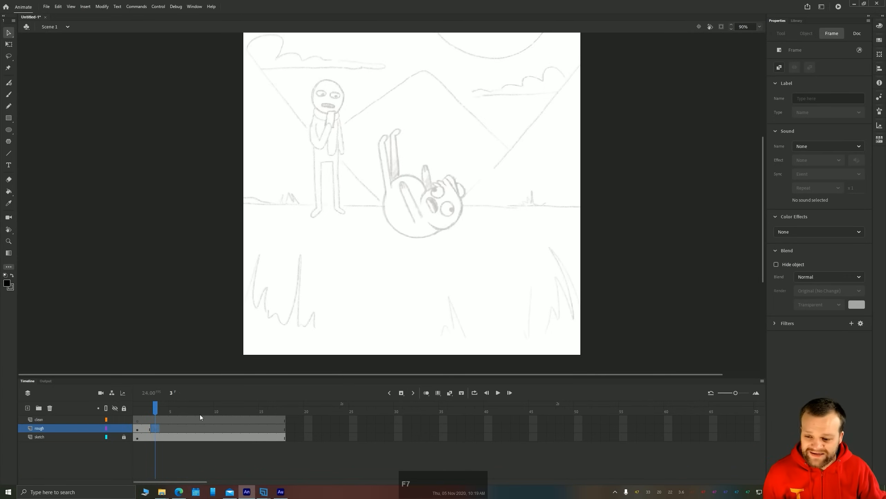
right_click(156, 427)
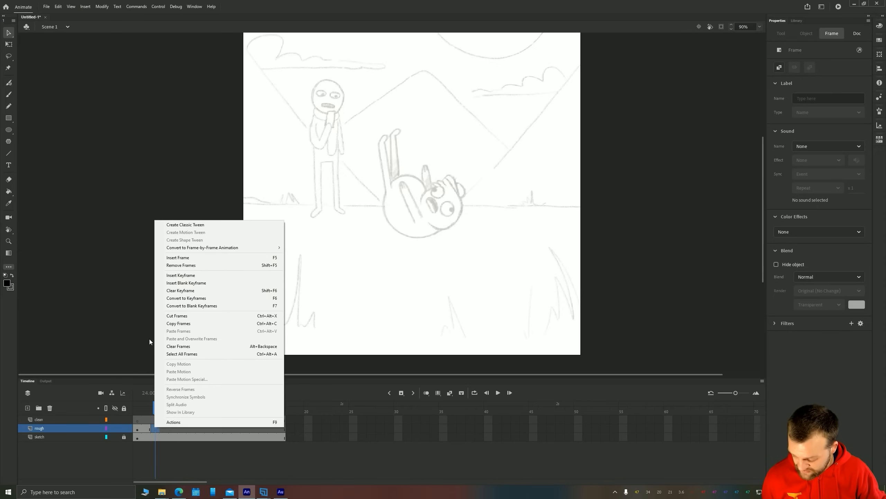
click(141, 428)
click(154, 429)
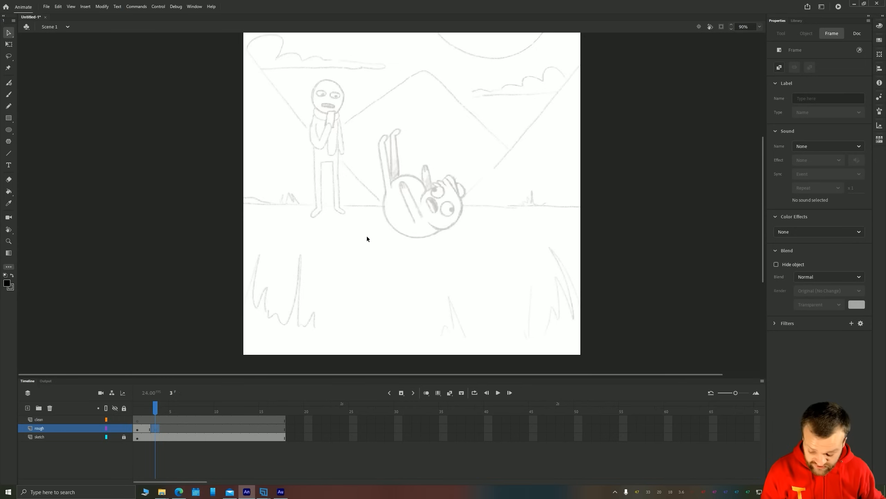
Turn on onion skinning and paint an upright oval on frame 3, in the air above the first frame's round shape
key(b)
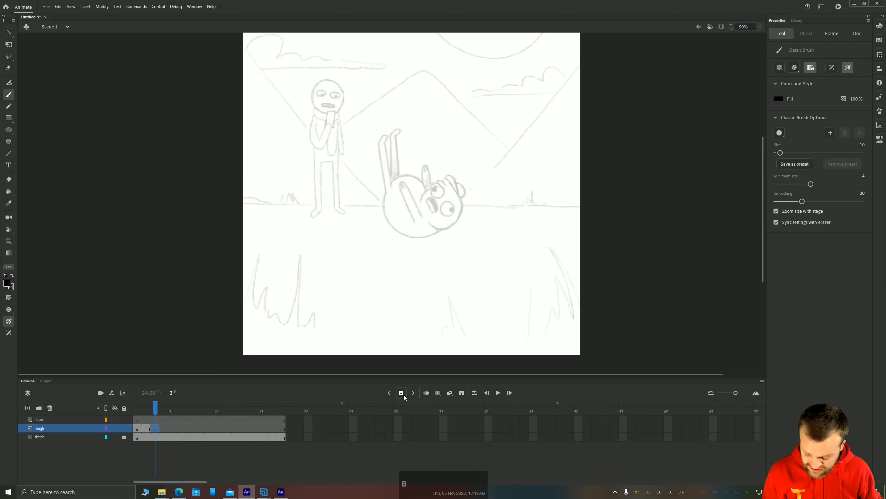
click(427, 393)
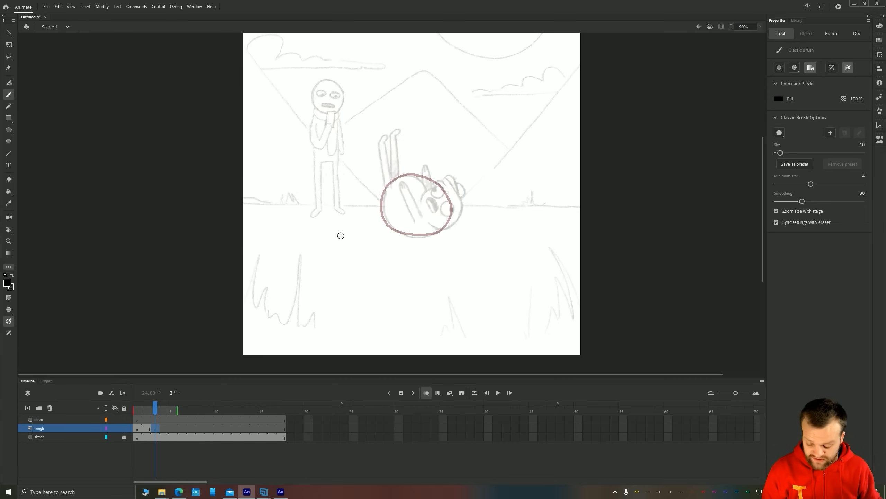
key(space)
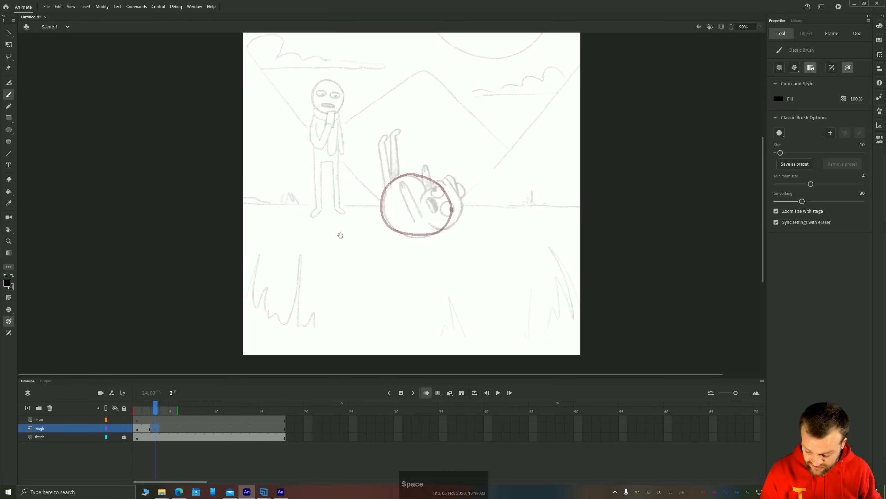
drag(317, 121, 317, 172)
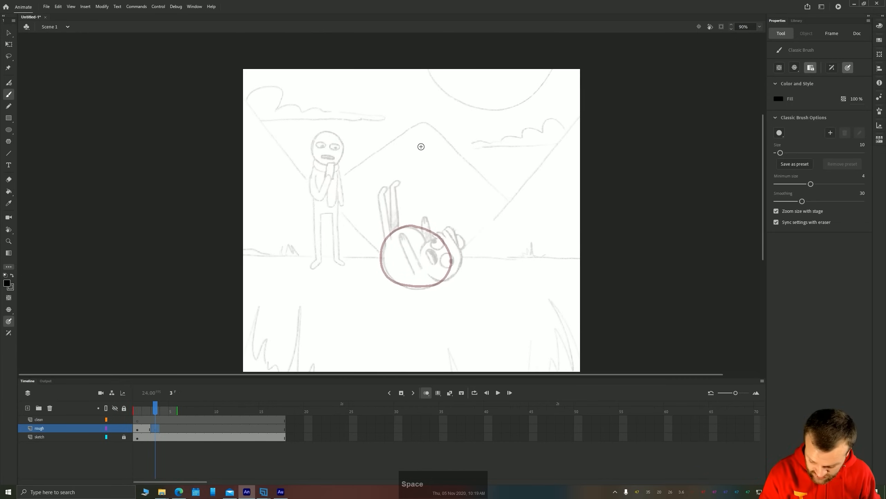
mouse_move(432, 119)
mouse_down()
mouse_move(447, 128)
mouse_move(410, 114)
mouse_move(385, 130)
mouse_move(381, 147)
mouse_up()
key(ctrl+z)
mouse_move(432, 124)
mouse_down()
mouse_move(398, 128)
mouse_move(392, 158)
mouse_move(410, 180)
mouse_move(440, 177)
mouse_move(449, 152)
mouse_move(436, 124)
mouse_up()
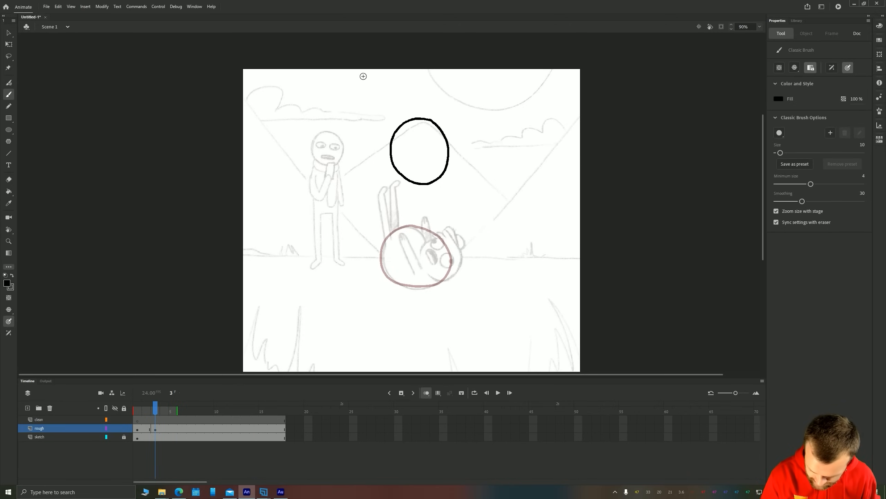
Nudge the frame 3 oval left and slightly up to X 458.25, Y 155.05
key(v)
click(397, 172)
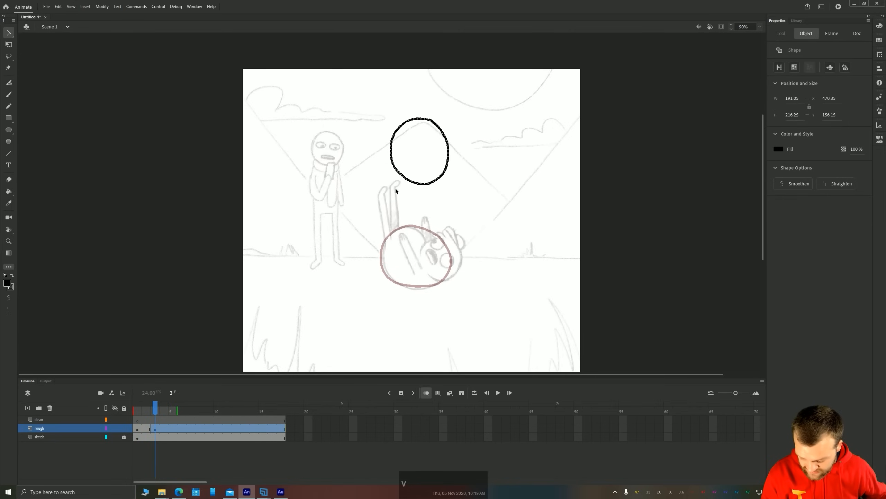
key(shift+Left)
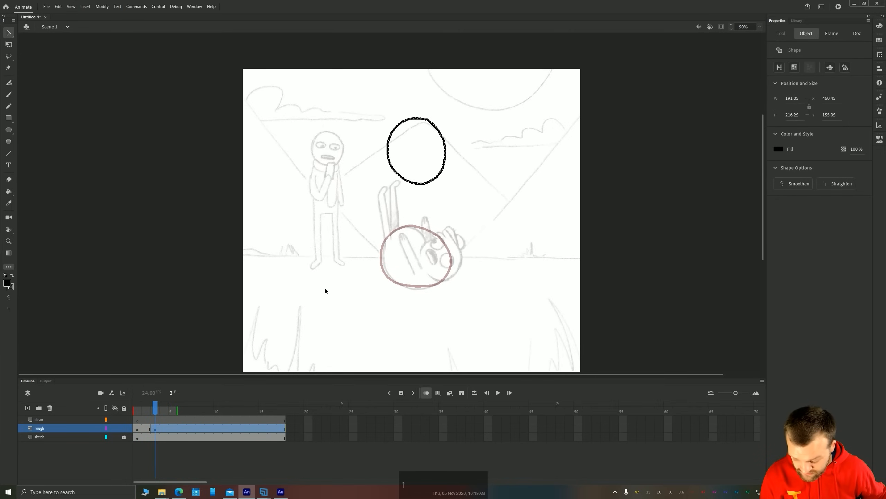
key(Up)
key(Left)
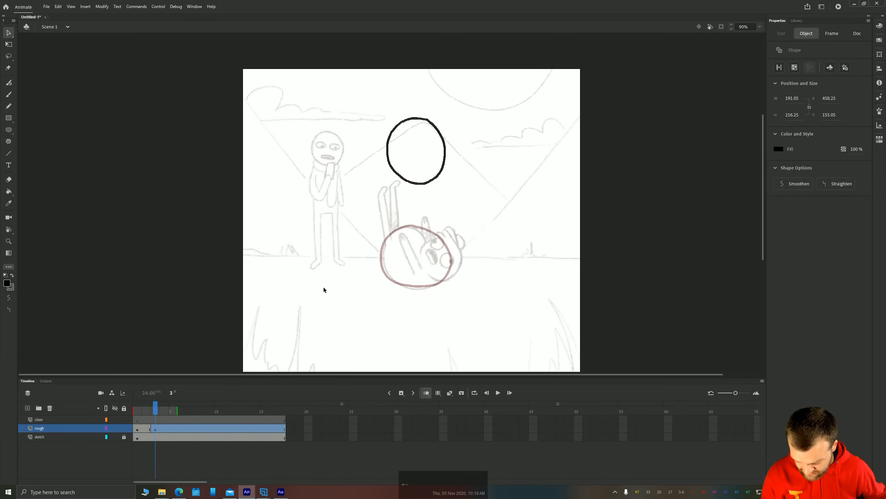
Squash and widen the frame 1 round shape with Free Transform to 273.95 by 163.3 and move it down to Y 546.3
click(139, 429)
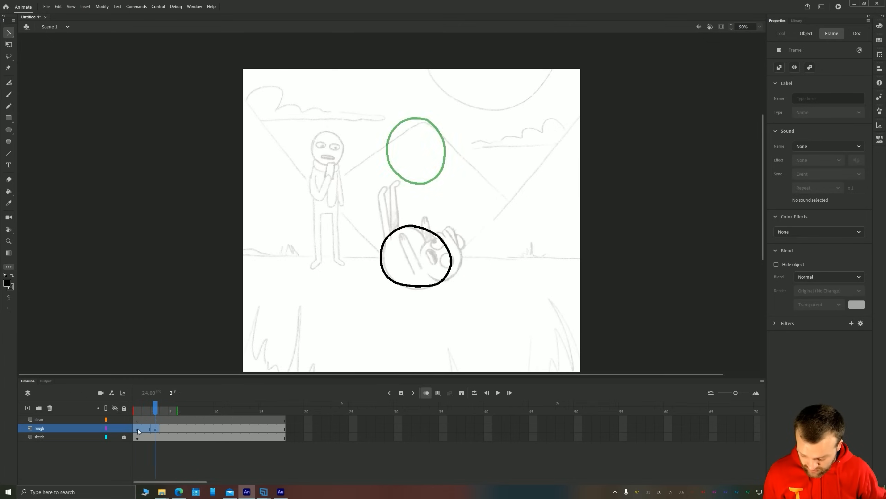
click(139, 422)
click(138, 429)
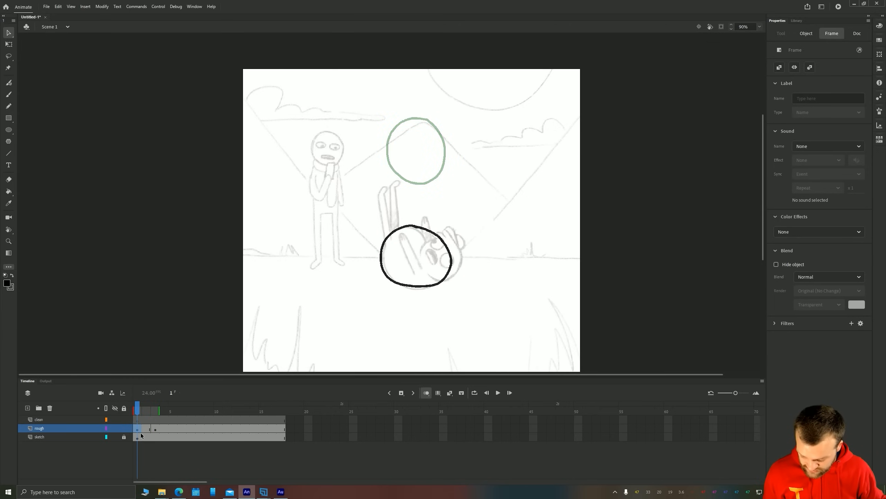
key(q)
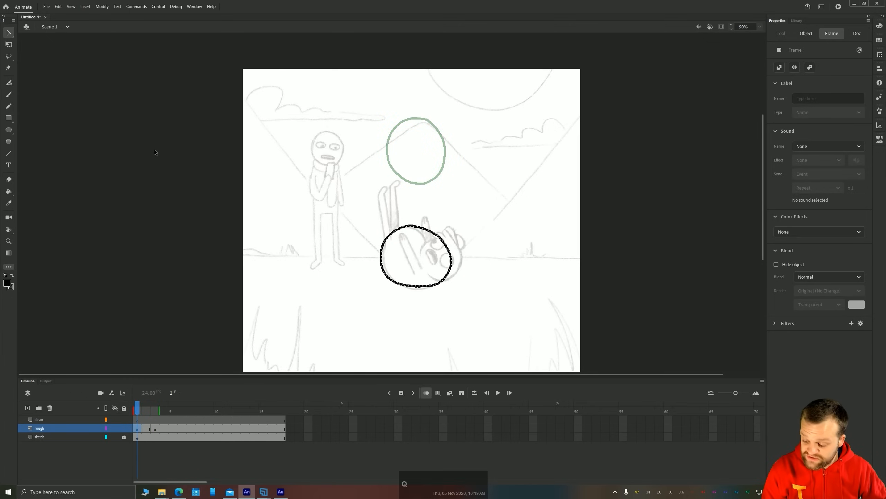
drag(416, 224, 415, 230)
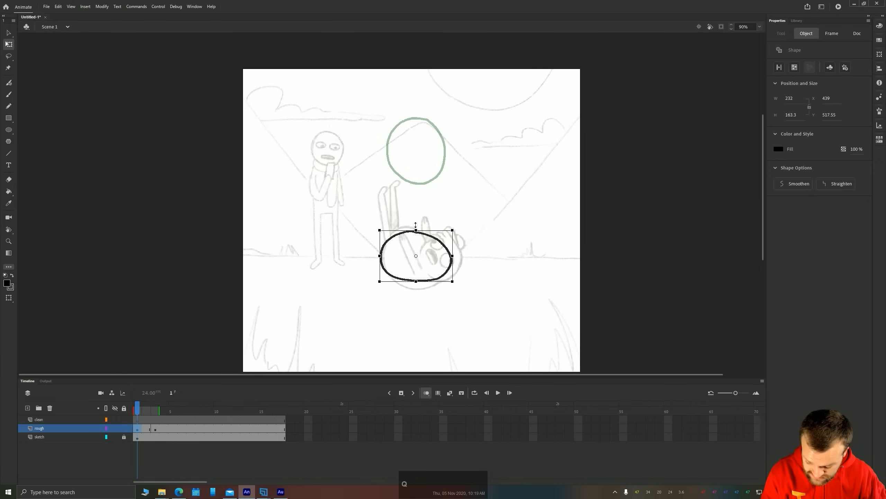
drag(384, 255, 395, 288)
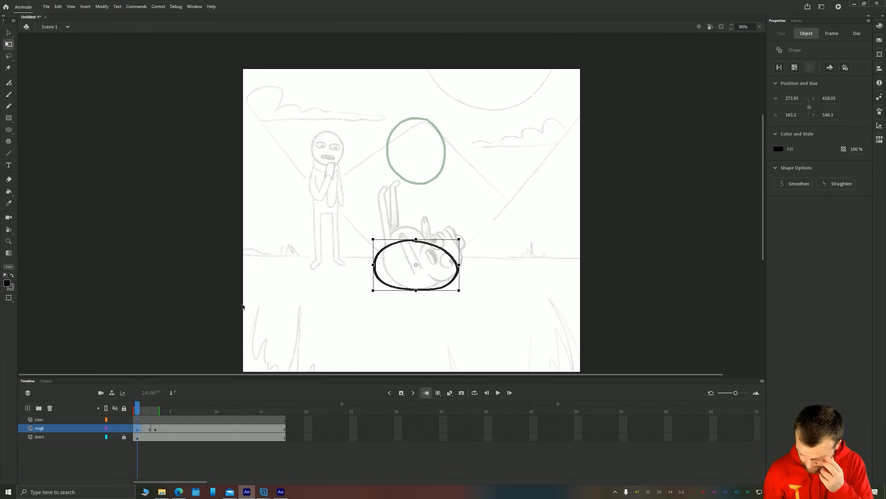
Extend the squashed frame 1 shape's exposure by two frames and insert a blank keyframe at frame 3 of the rough layer
click(156, 430)
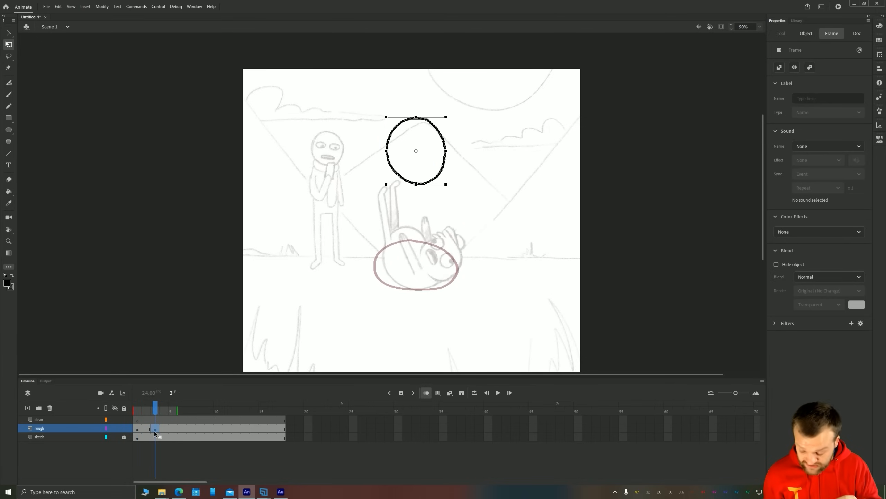
click(138, 431)
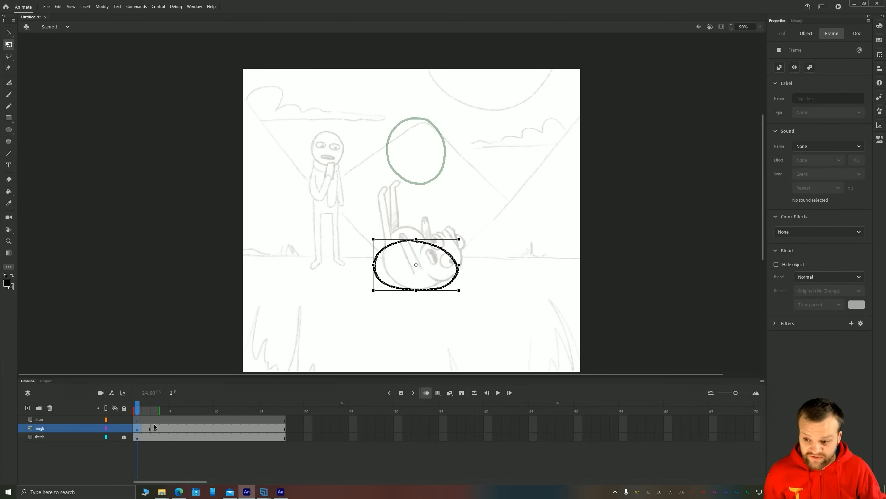
key(F5)
key(F5)
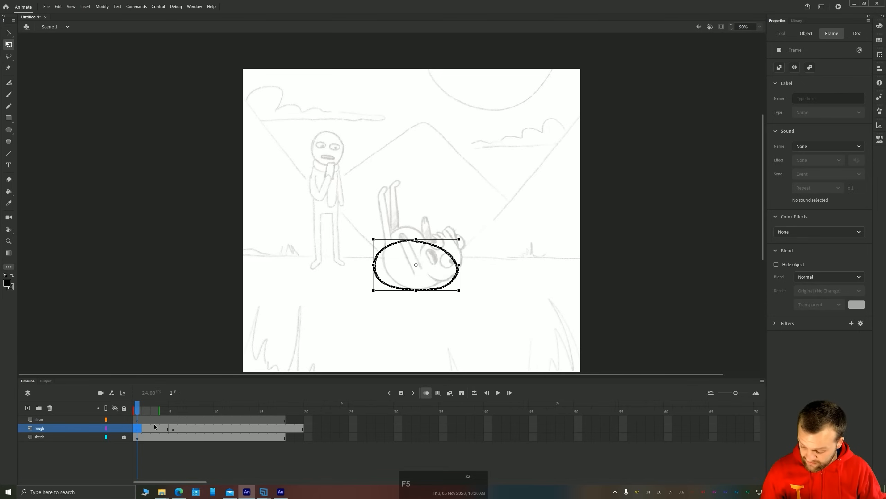
click(154, 432)
key(F7)
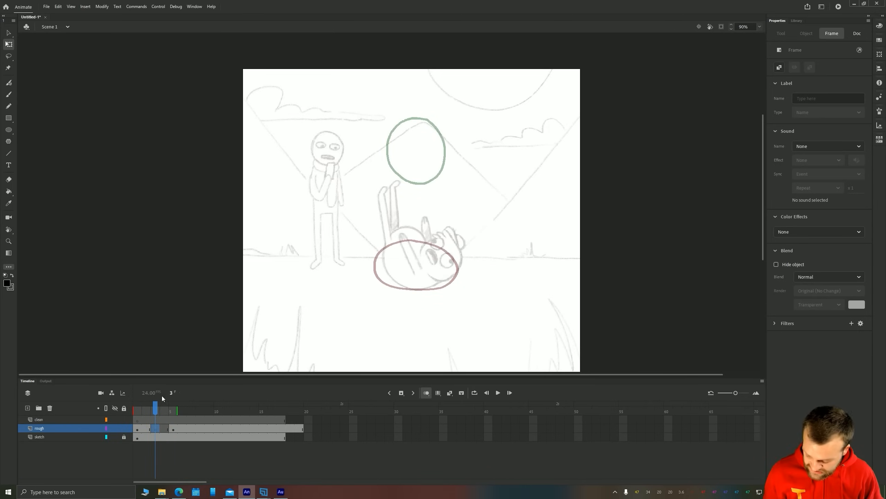
Paint an upright oval about 182 by 284 on frame 3, between the squashed ground shape and the airborne oval
click(138, 429)
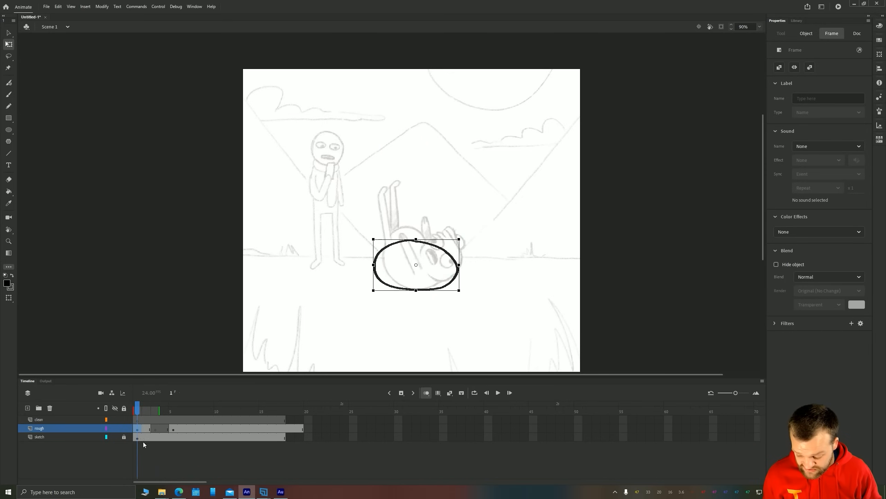
click(173, 429)
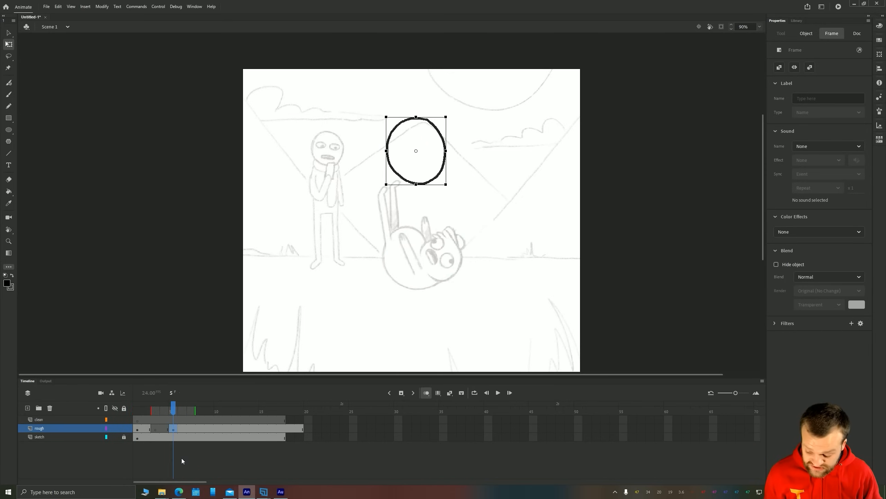
click(153, 428)
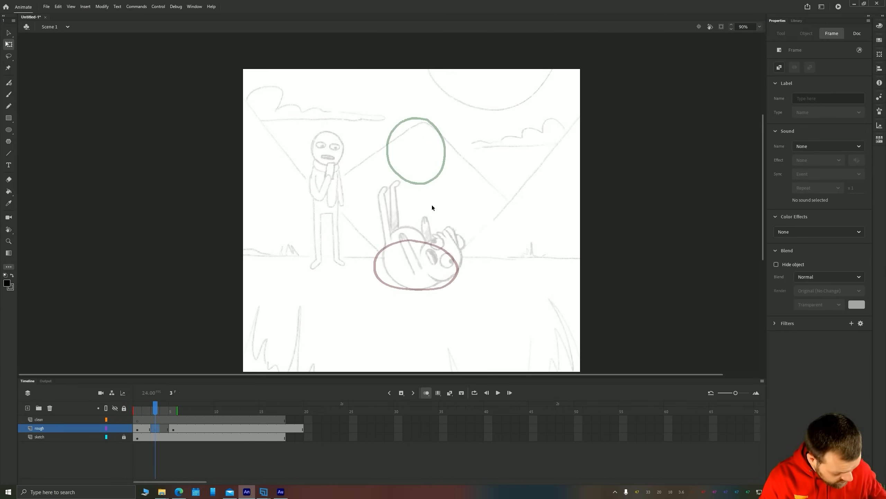
key(b)
mouse_move(433, 183)
mouse_down()
mouse_move(418, 172)
mouse_move(400, 174)
mouse_move(390, 220)
mouse_move(395, 242)
mouse_move(414, 257)
mouse_move(434, 247)
mouse_move(442, 212)
mouse_up()
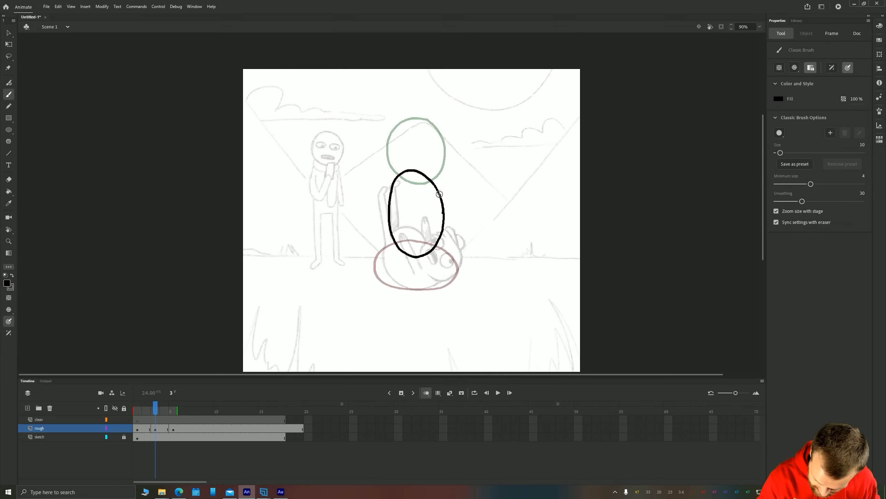
Resize the frame 3 oval with Free Transform to 188.25 by 263.9 and place it at X 461.85, Y 320.95
key(q)
click(391, 206)
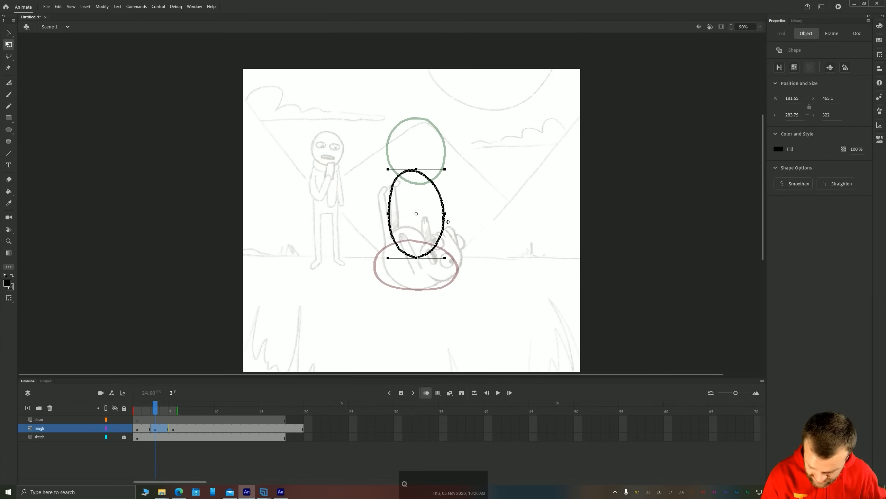
drag(444, 213, 443, 212)
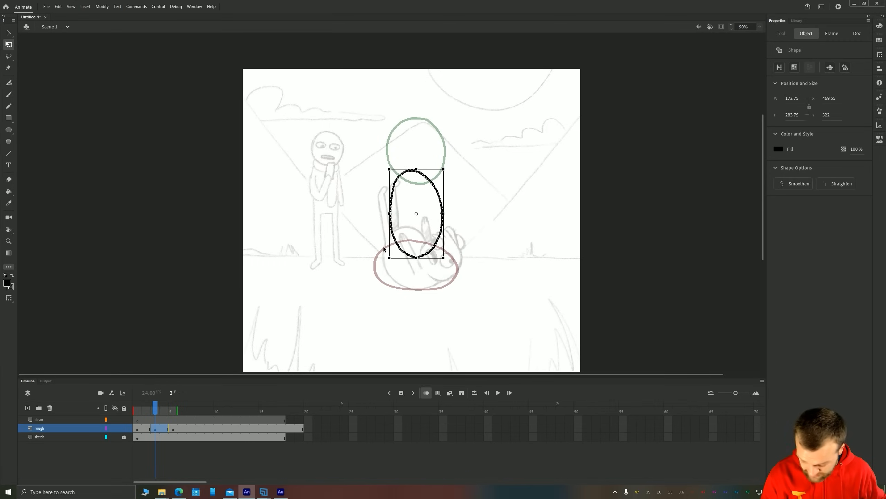
drag(416, 259, 416, 255)
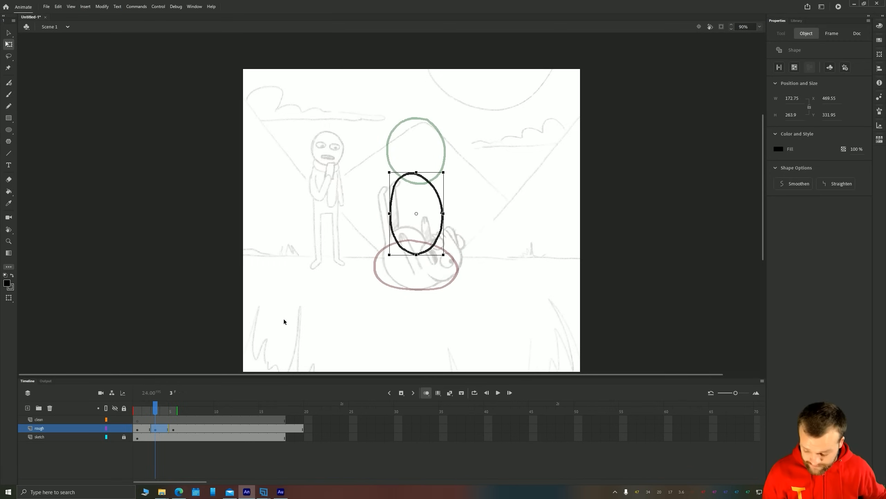
key(shift+Up)
key(Up)
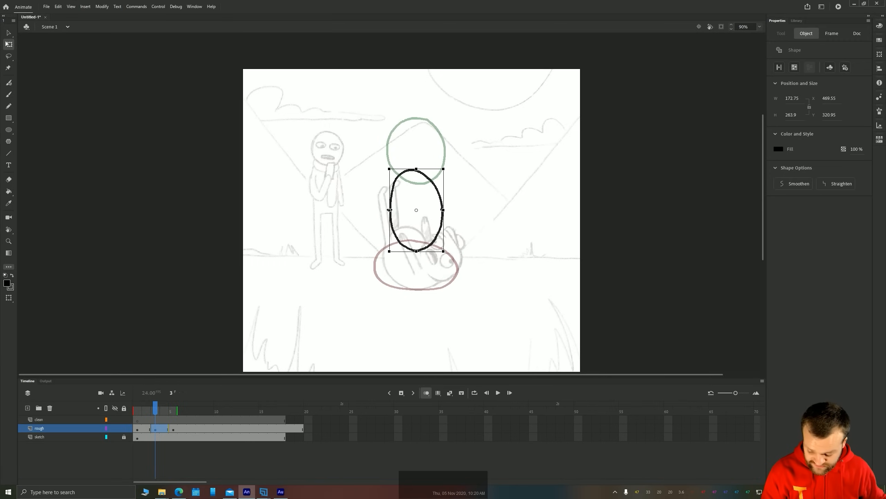
drag(389, 210, 387, 210)
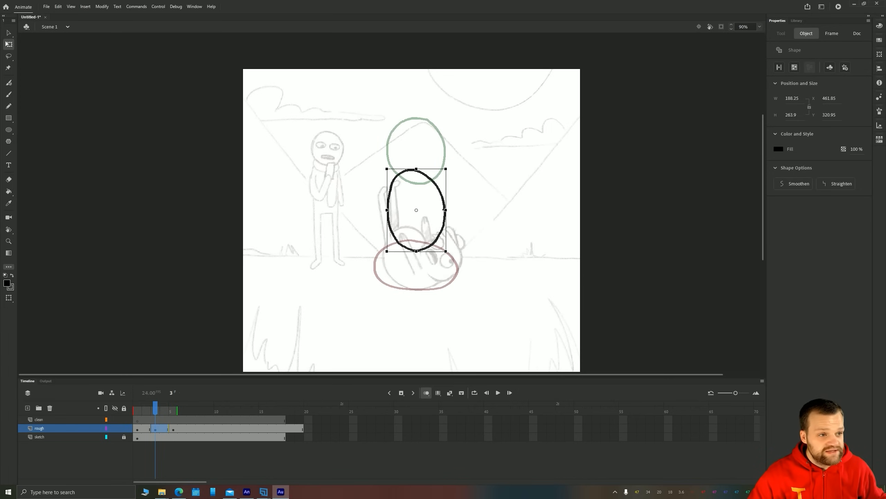
Deselect the oval and play the rough animation several times to check the bounce timing
key(m)
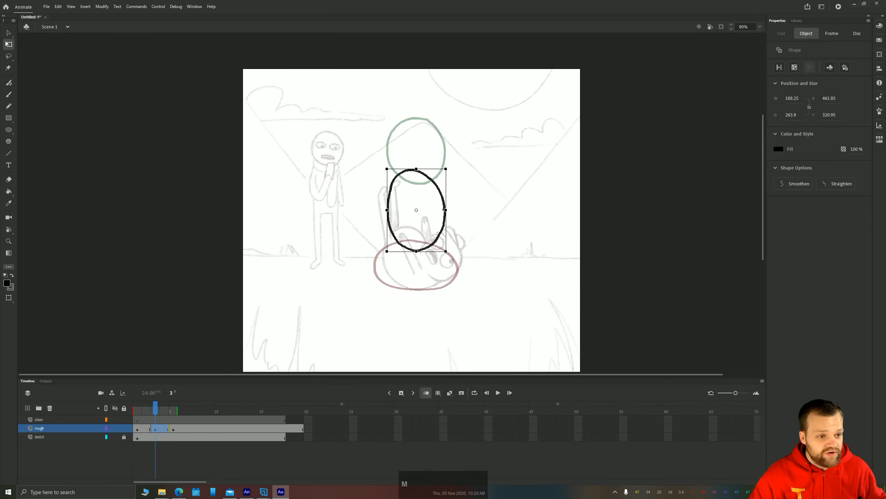
click(143, 222)
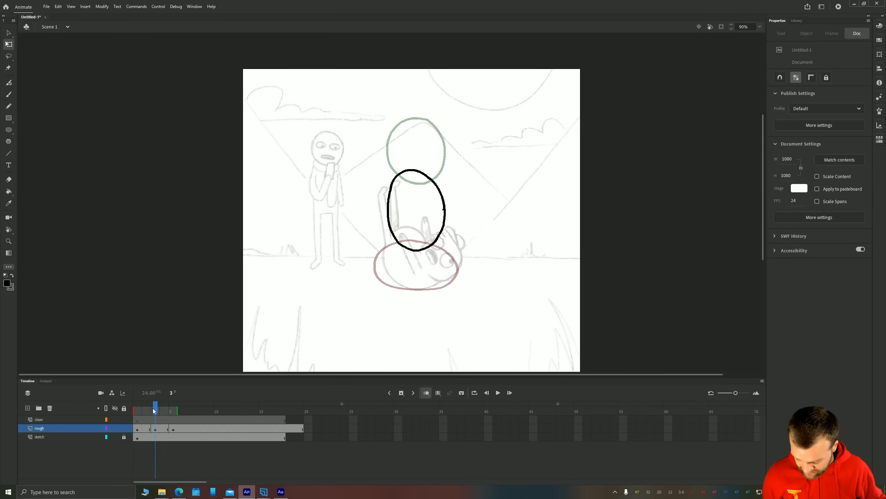
key(Return)
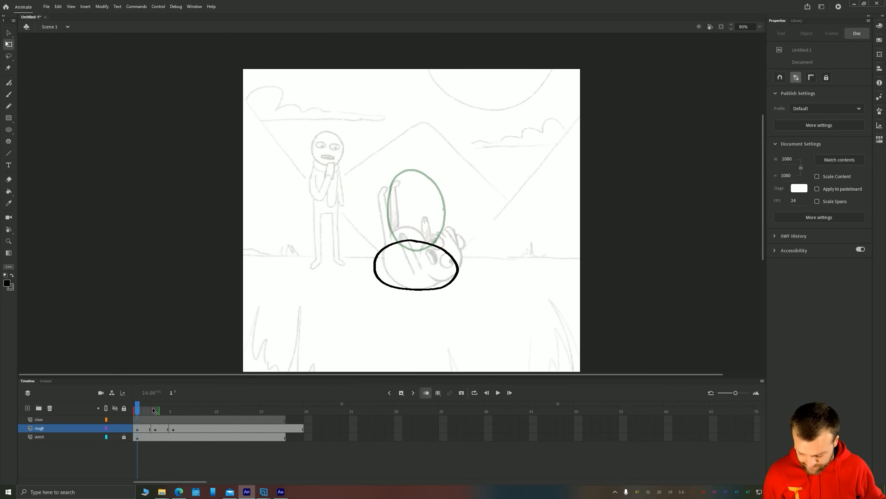
key(Return)
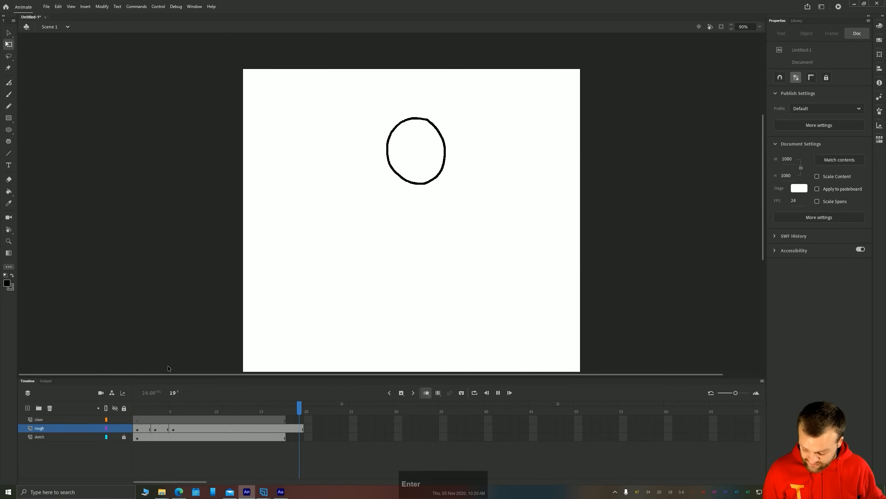
key(Return)
key(Return)
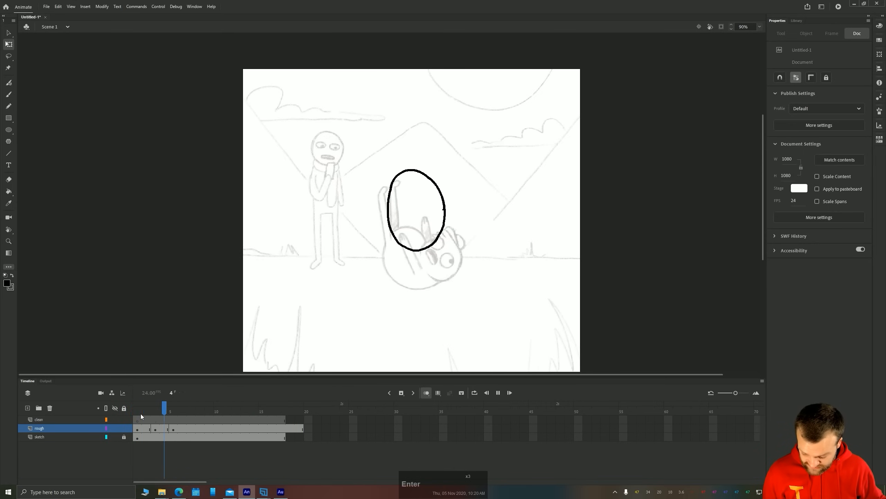
click(297, 429)
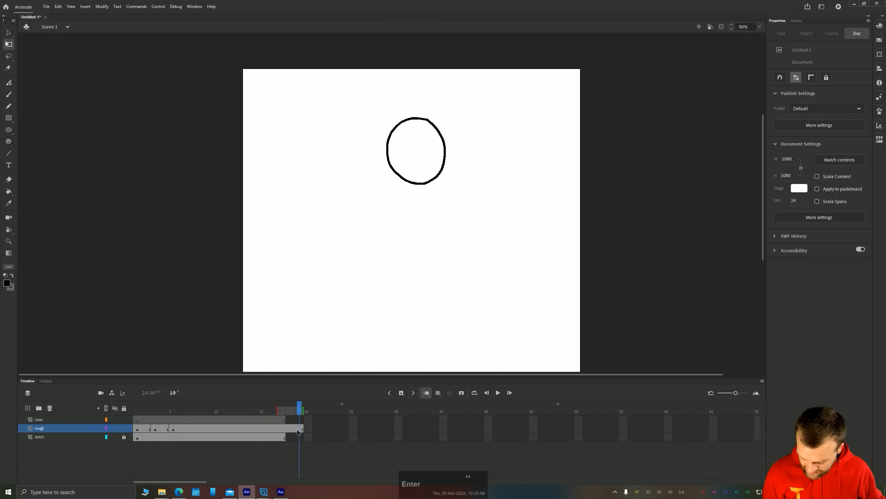
Hold the frame 1 drawing two frames longer and add an empty keyframe at frame 3 for another in-between
click(137, 431)
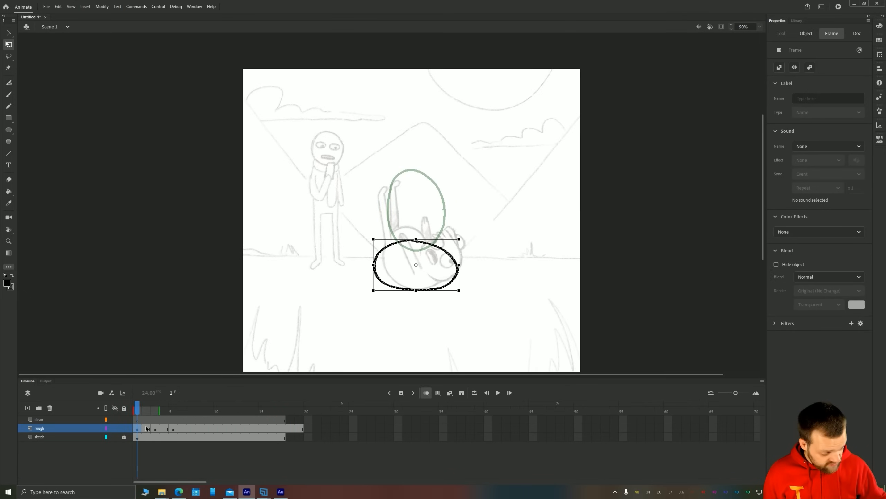
key(F5)
key(F5)
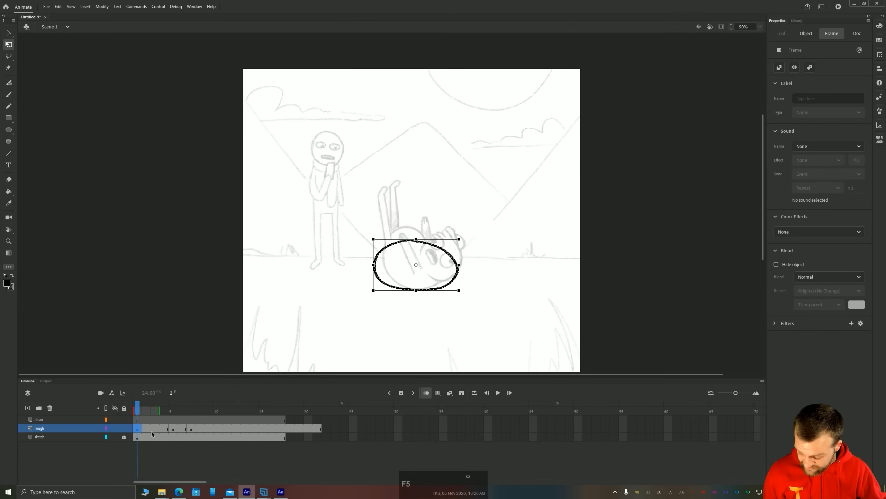
click(152, 432)
key(F7)
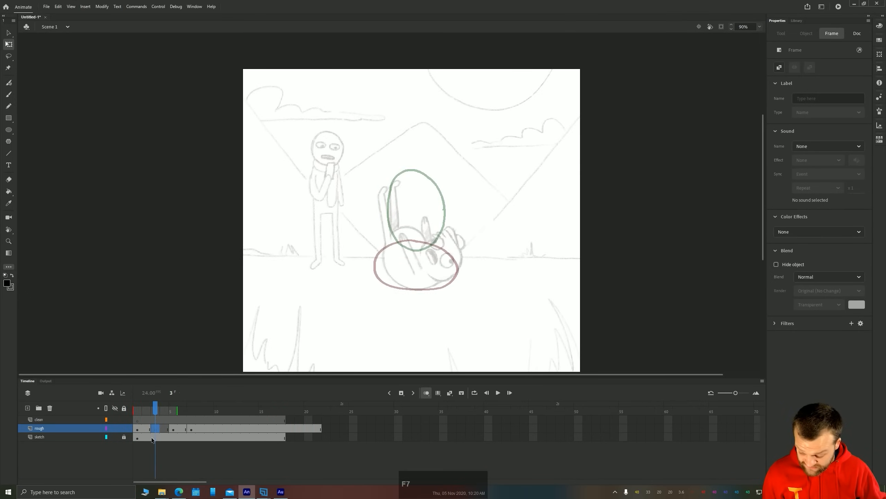
Extend the frame 5 oval by two frames, insert a blank keyframe at frame 7 of the rough layer, and scrub the timeline
click(174, 428)
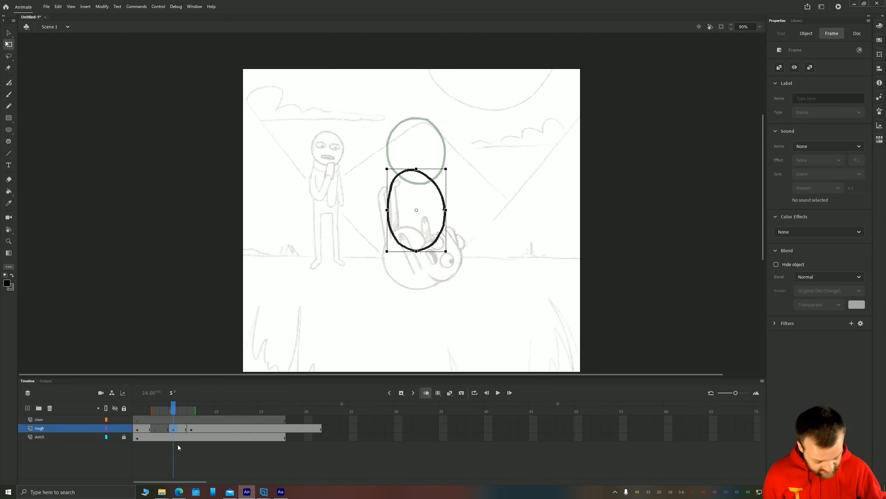
key(F5)
key(F5)
click(191, 429)
key(F7)
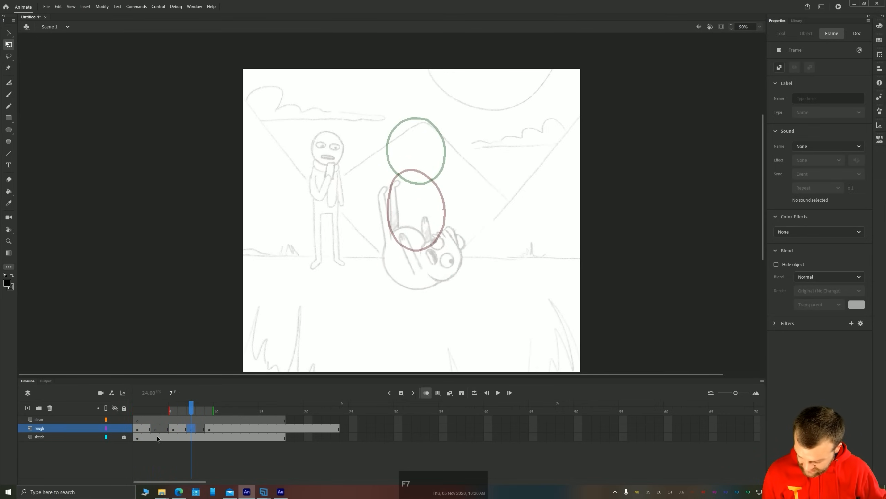
drag(151, 411, 183, 412)
Paint a closed upright oval about 192 by 289 on frame 3, rising from the base of the squashed ground shape
click(156, 429)
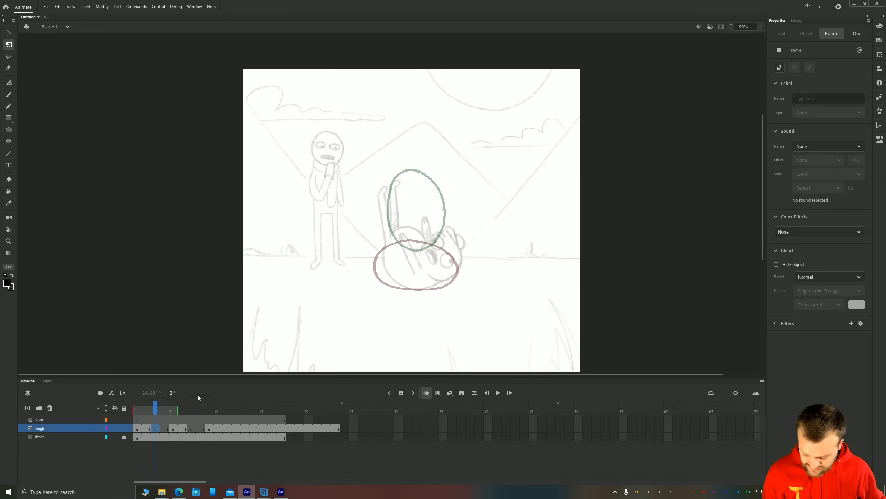
scroll(331, 267, up, 2)
key(space)
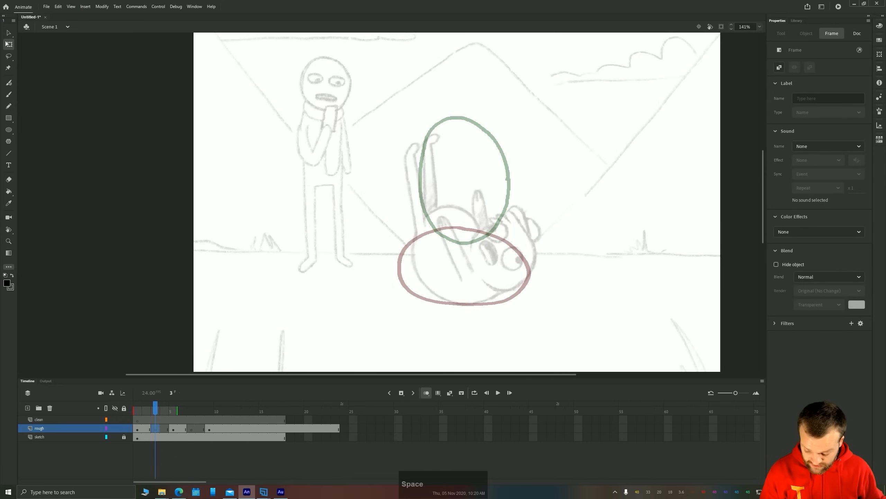
drag(368, 285, 290, 139)
key(b)
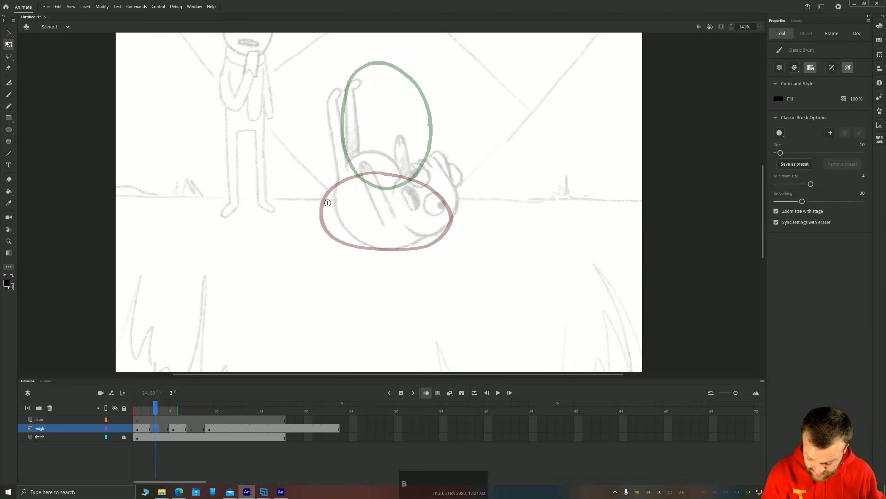
mouse_move(390, 250)
mouse_down()
mouse_move(432, 202)
mouse_move(429, 145)
mouse_move(412, 123)
mouse_up()
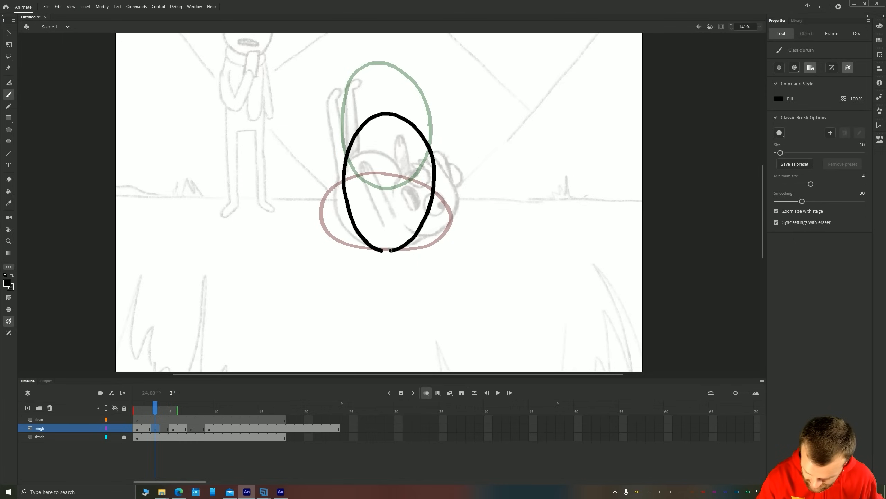
drag(391, 250, 382, 250)
Stretch the new frame 3 oval with Free Transform to 192.3 by 309.9 and move it to X 456.6, Y 400.15
key(v)
click(373, 119)
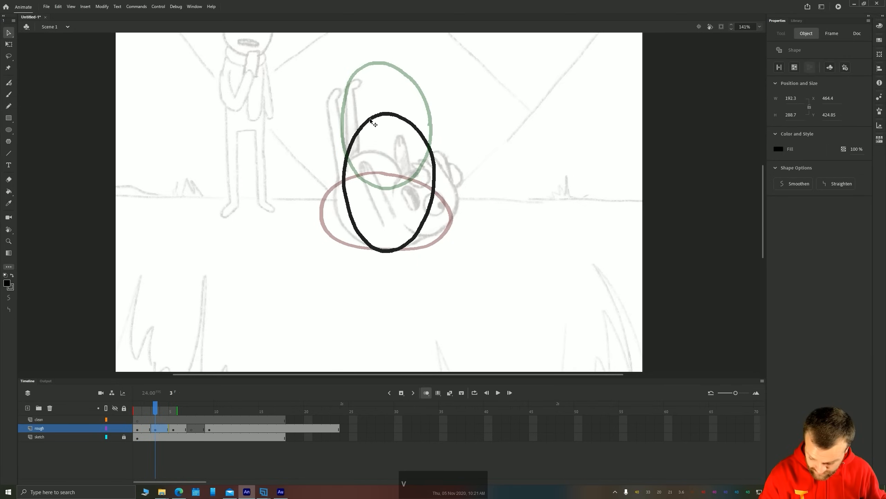
key(q)
drag(389, 112, 389, 106)
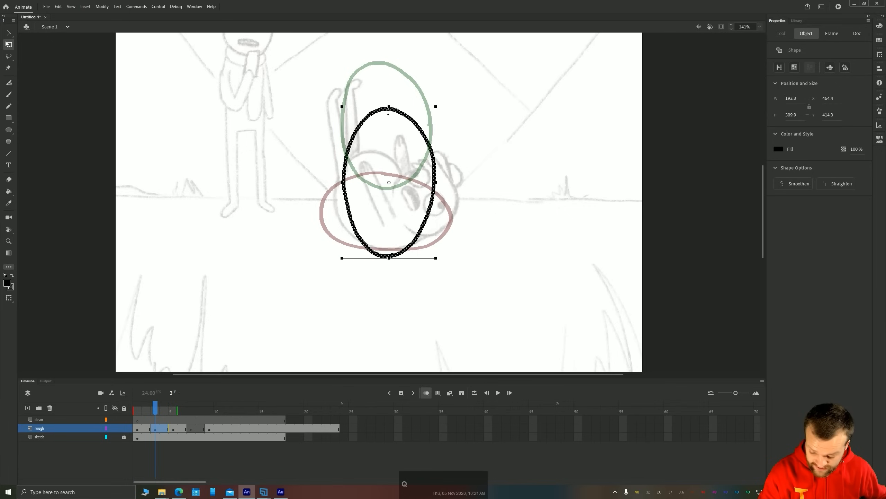
drag(378, 256, 374, 249)
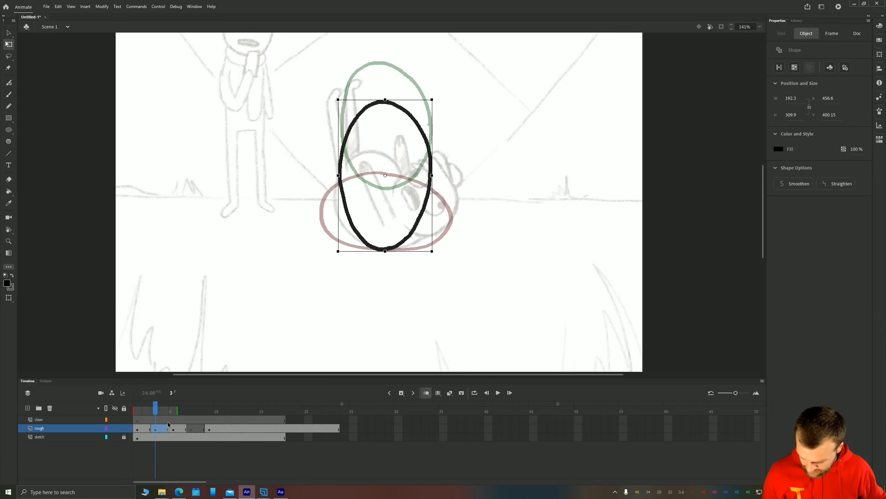
Compare frames 1 and 3, and nudge the frame 3 oval upward so its base sits slightly above the squashed shape's base
click(139, 429)
key(period)
key(period)
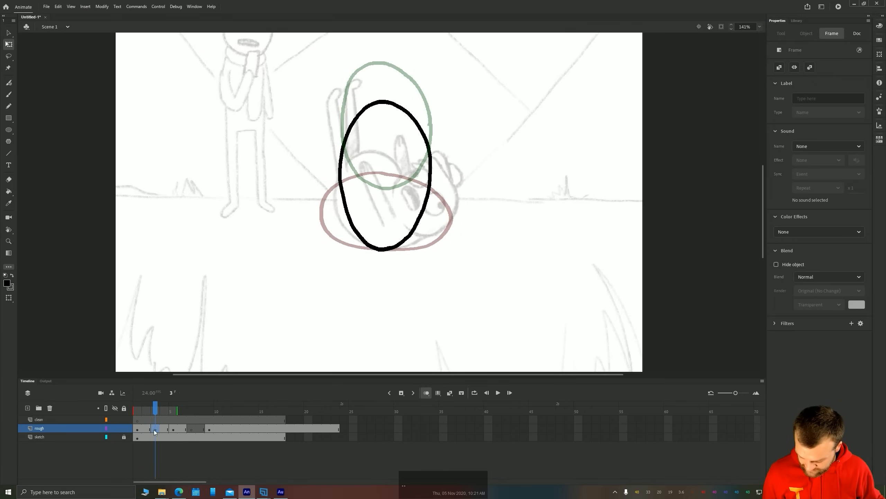
click(156, 429)
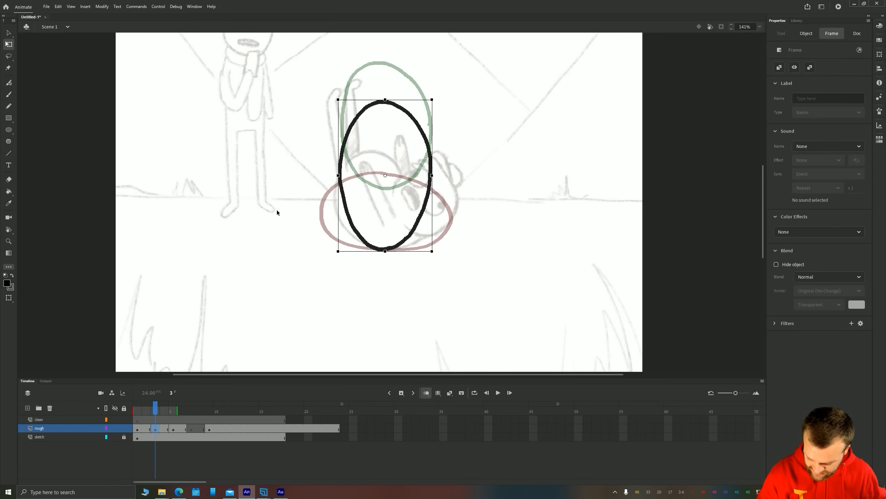
key(Up)
key(Up)
key(Up)
key(Up)
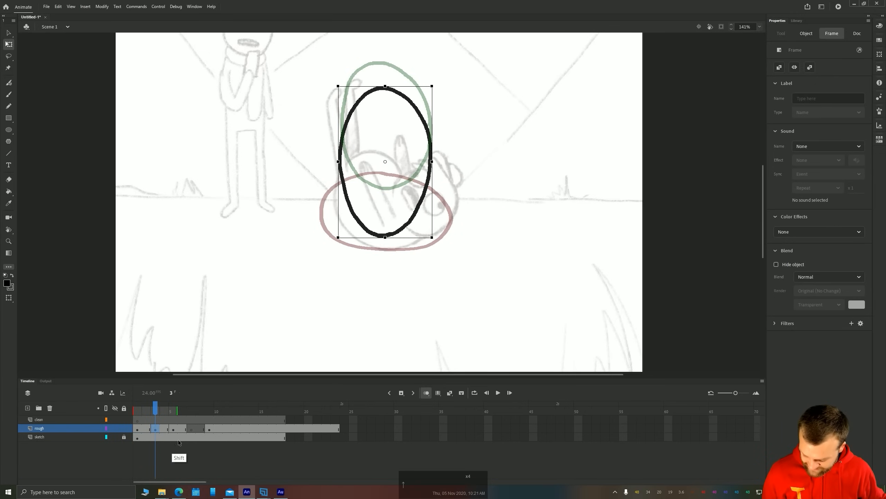
Paint a closed rounded oval on frame 7 of the rough layer, slightly below and overlapping the frame 9 ball
click(173, 429)
drag(234, 224, 231, 348)
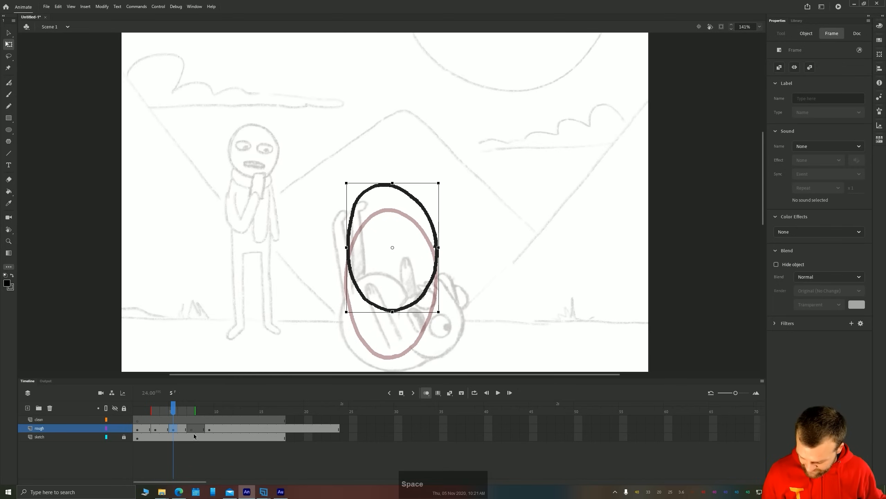
key(period)
key(period)
drag(313, 173, 304, 275)
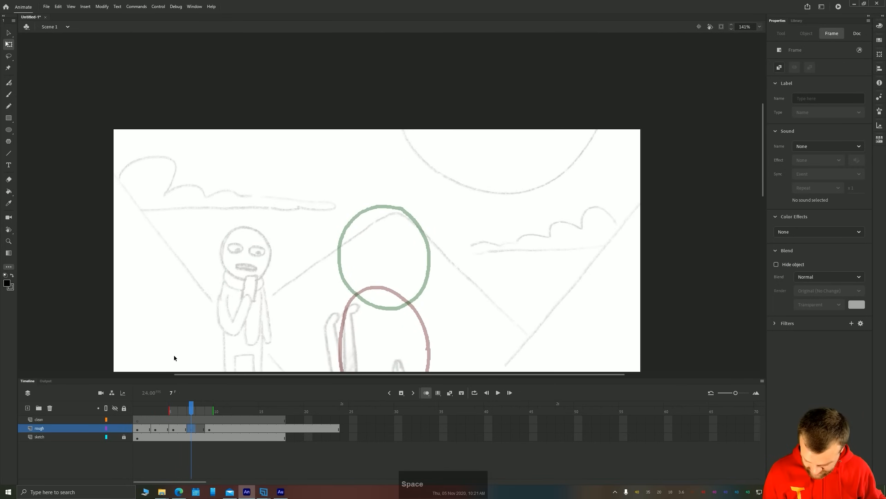
key(b)
drag(246, 306, 240, 252)
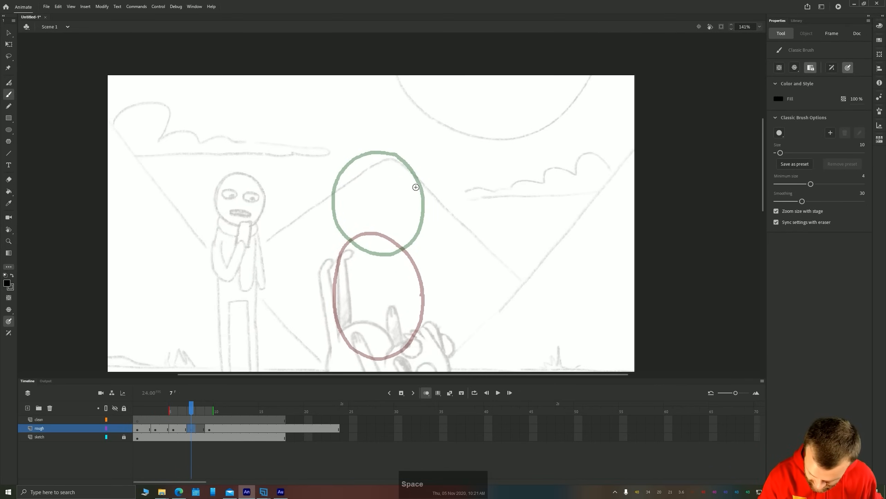
drag(403, 171, 373, 163)
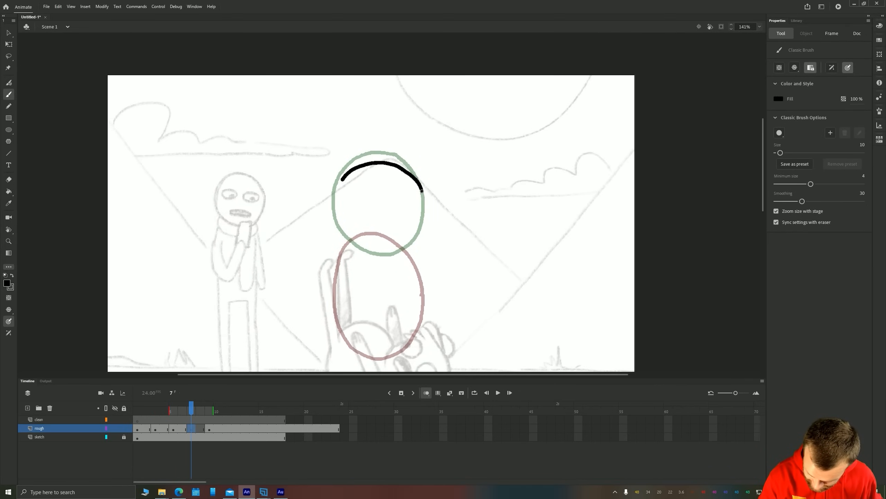
mouse_move(342, 258)
mouse_down()
mouse_move(392, 269)
mouse_move(419, 252)
mouse_move(427, 217)
mouse_up()
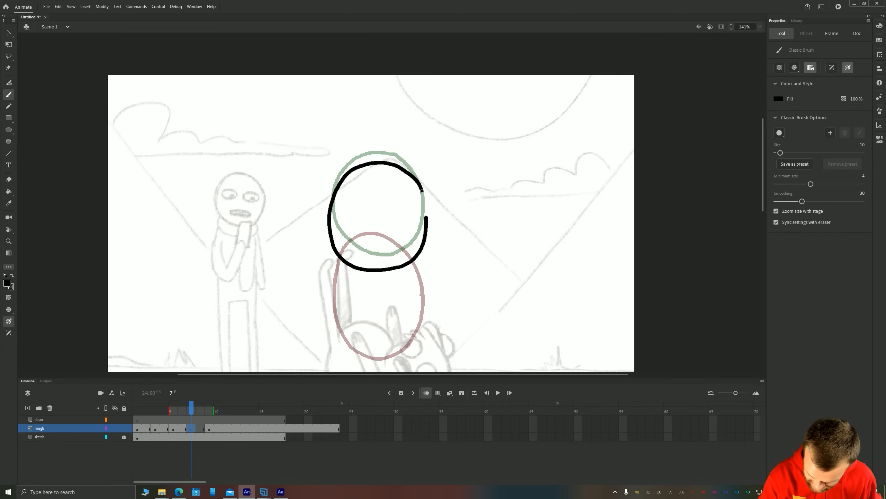
drag(417, 184, 417, 182)
drag(420, 187, 425, 216)
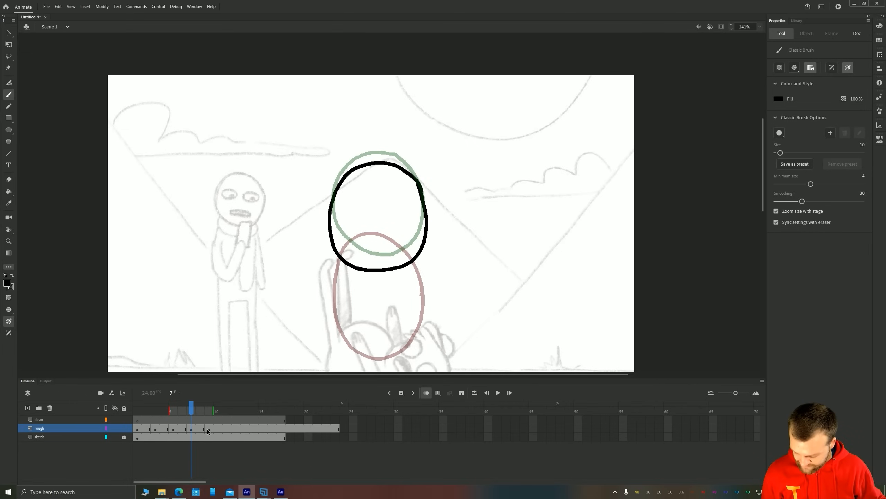
Play back the bounce and remove the rough layer's surplus frames beyond frame 17
key(Return)
key(Return)
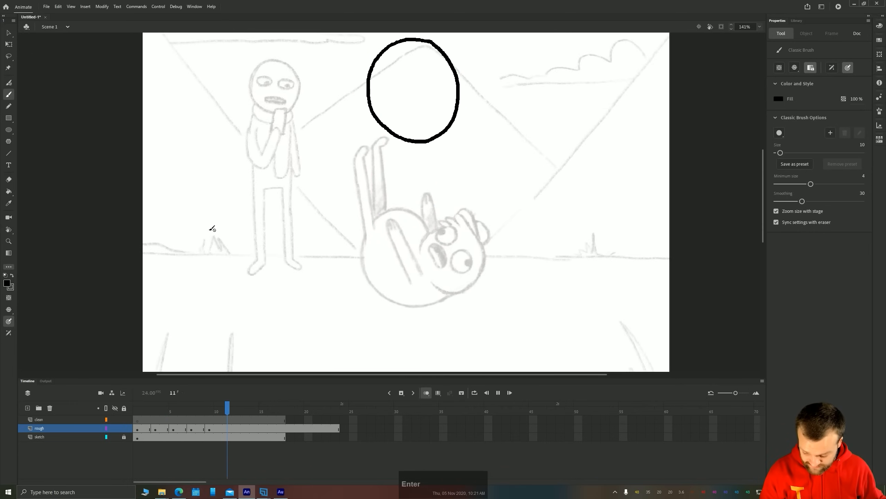
key(Return)
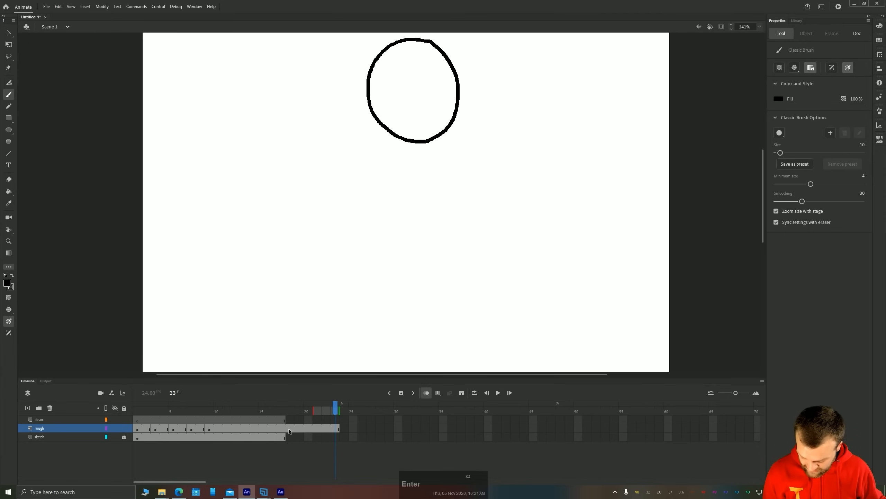
drag(288, 428, 344, 427)
right_click(312, 425)
click(330, 265)
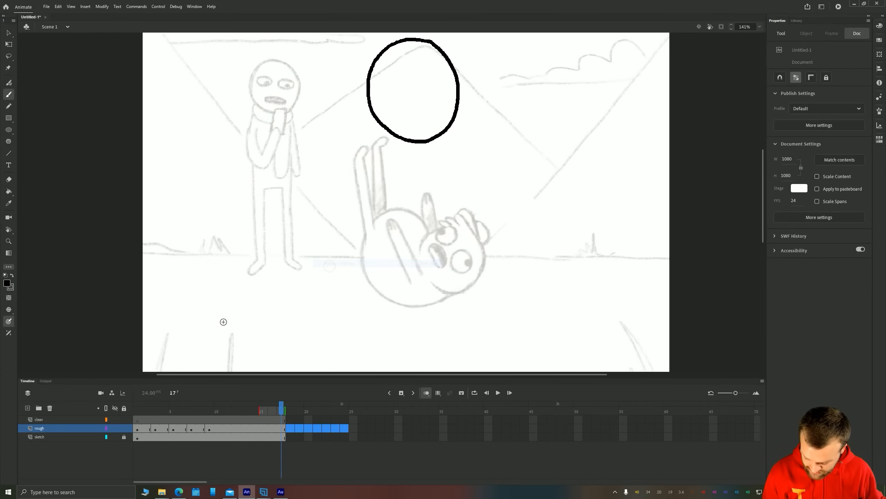
Replay the bounce and reverse the order of frames 1 to 9 on the rough layer
key(Return)
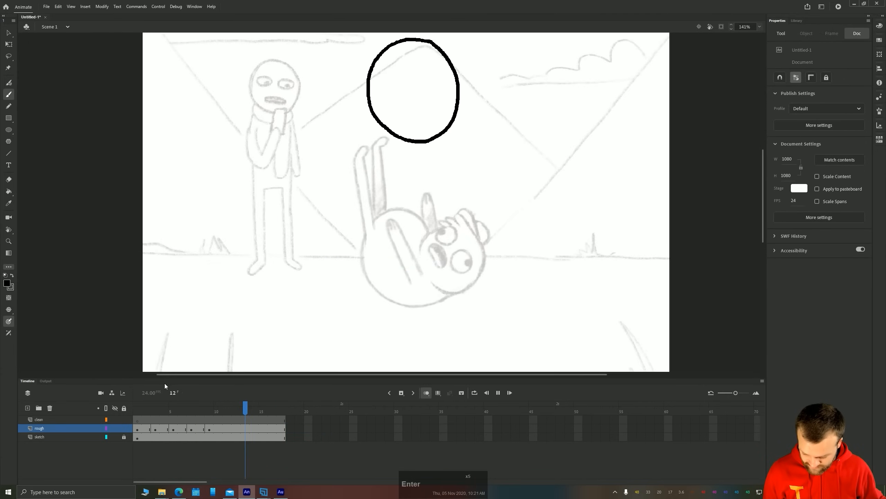
key(Return)
key(Return)
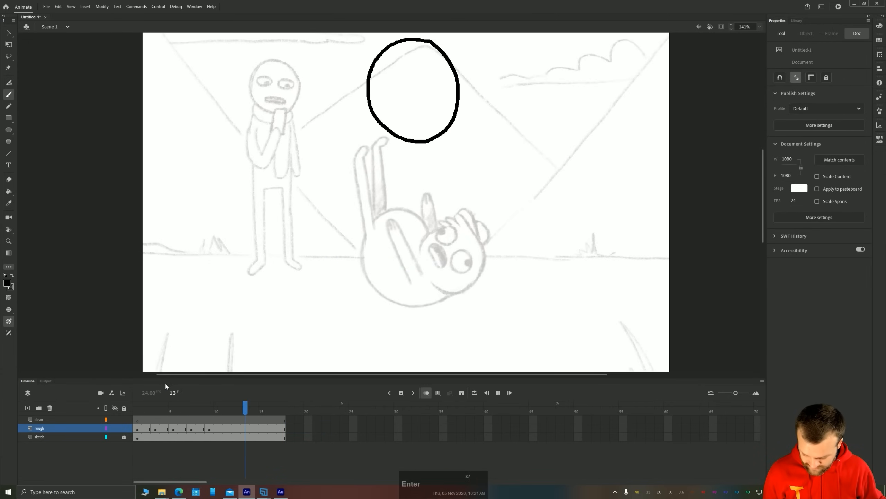
key(Return)
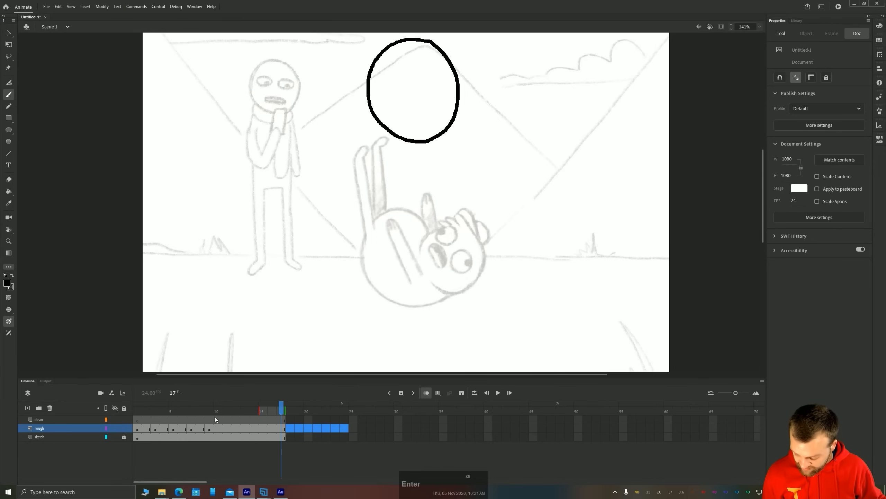
drag(209, 429, 143, 429)
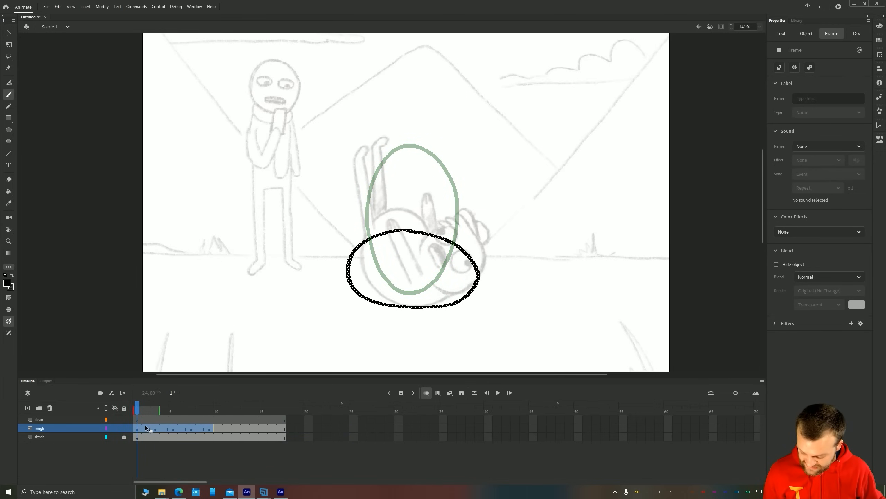
right_click(146, 427)
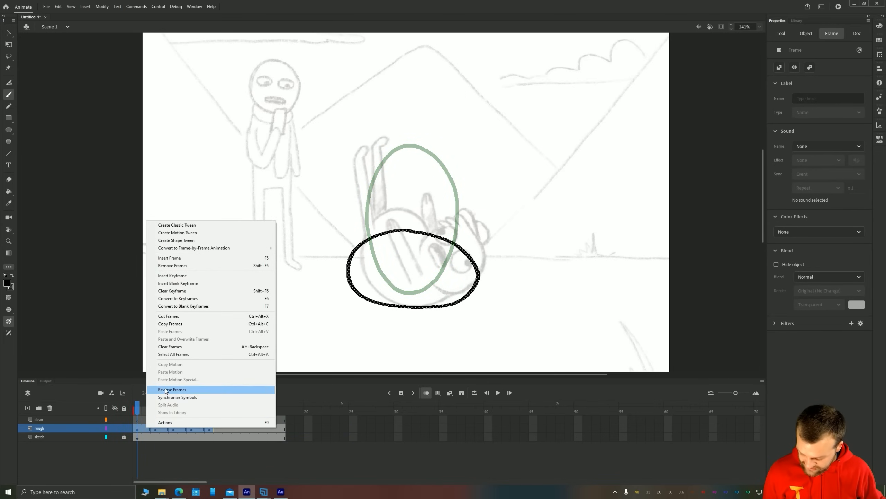
click(157, 390)
Remove frames 3 to 9 from the rough layer to shorten the hold on the top ball
click(200, 411)
drag(209, 429, 156, 430)
right_click(162, 432)
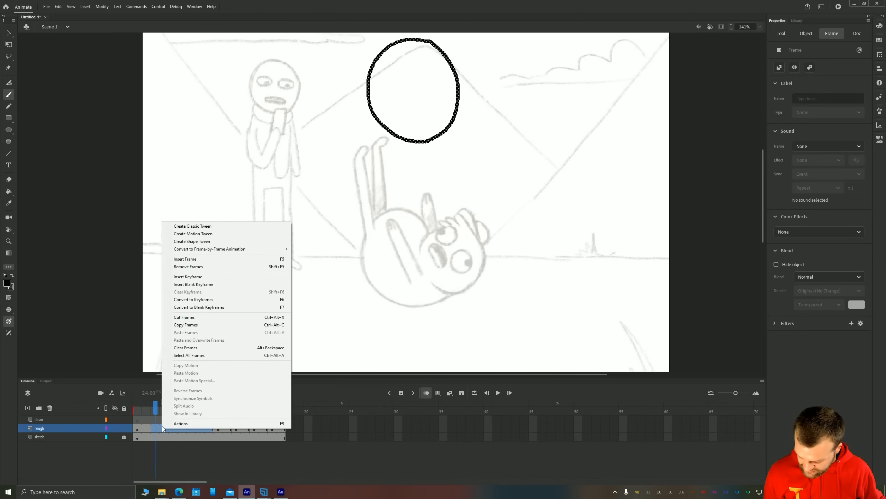
click(182, 265)
Play the reversed drop and step through the rough drawings from frame 1 to frame 9
click(136, 423)
key(Return)
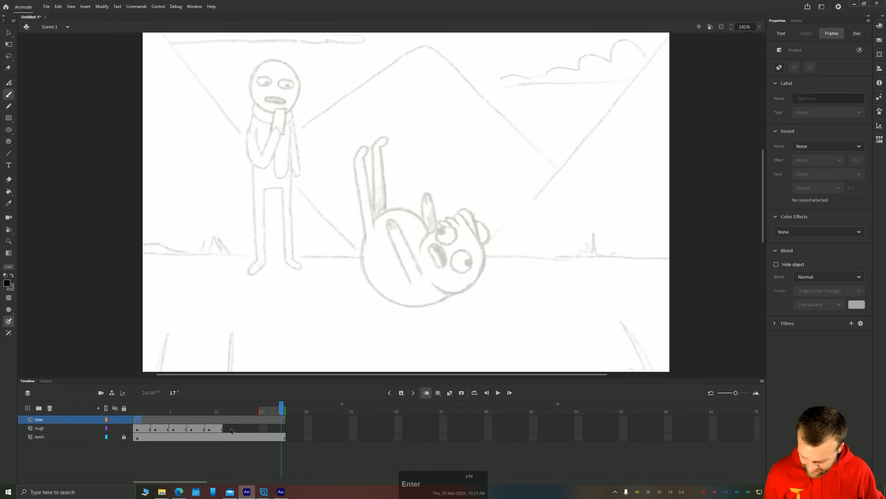
click(137, 419)
double_click(138, 430)
key(period)
key(period)
key(period)
key(period)
key(period)
key(period)
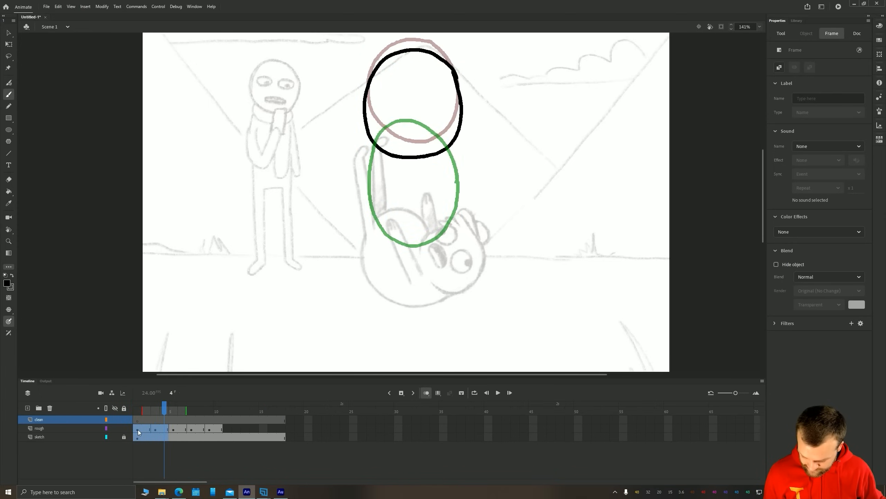
key(period)
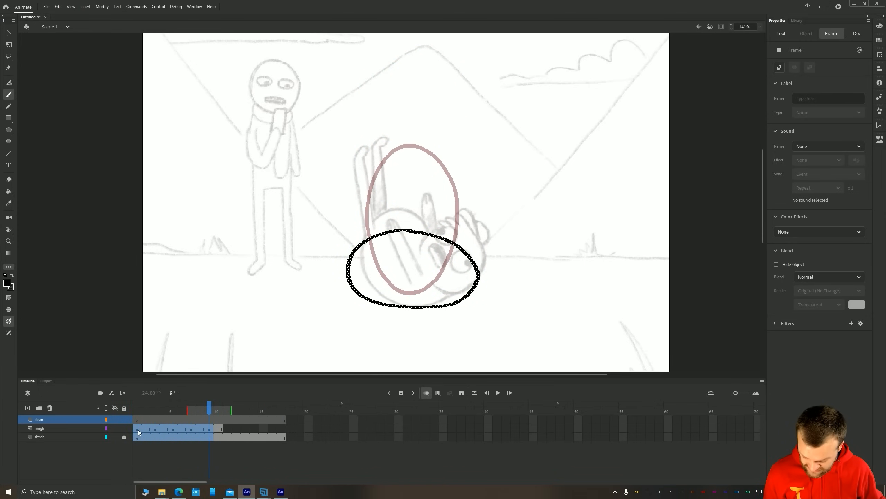
Insert a two-frame blank keyframe at frame 11 of the rough layer and paint a wider, flatter squashed oval, tidying its outline
click(226, 436)
click(226, 431)
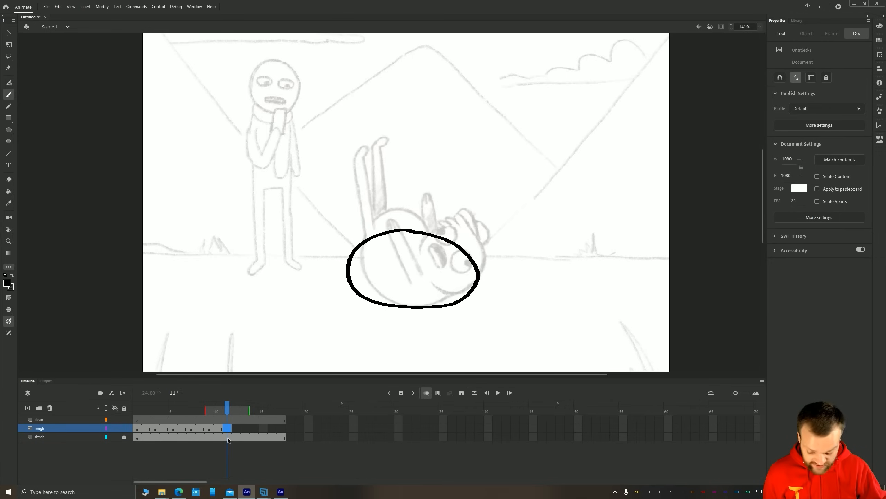
key(F7)
key(b)
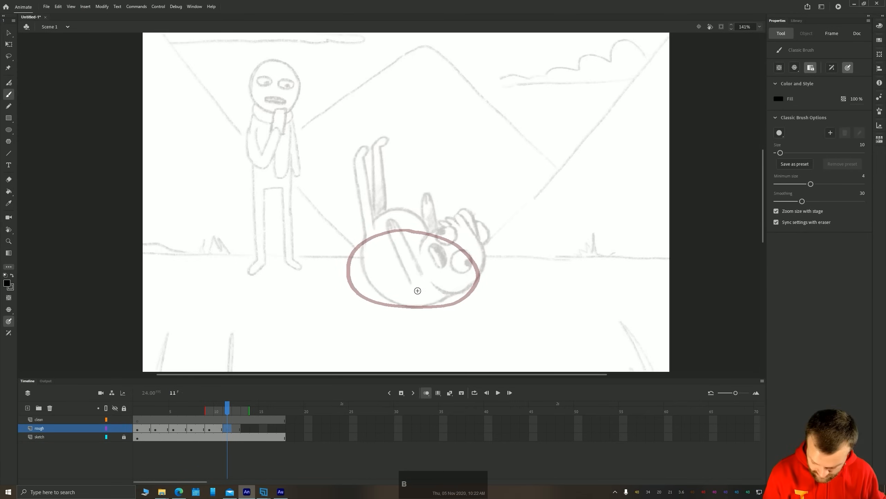
drag(433, 307, 466, 301)
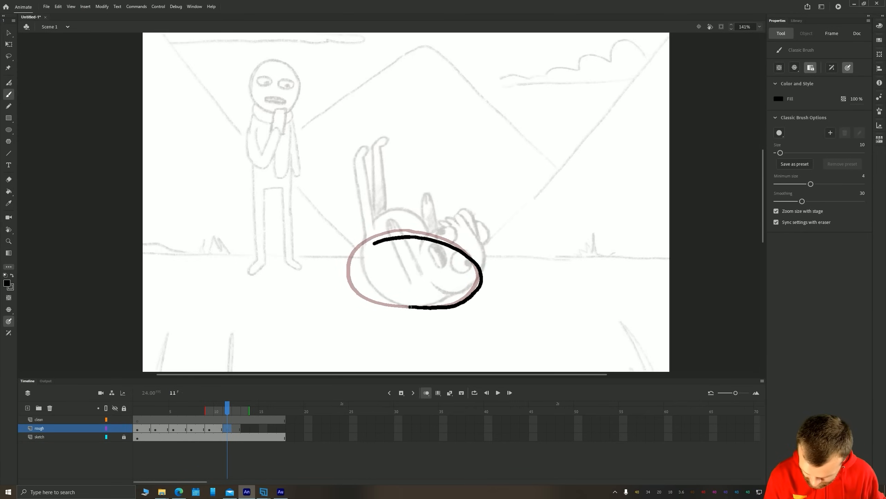
drag(410, 307, 345, 292)
key(e)
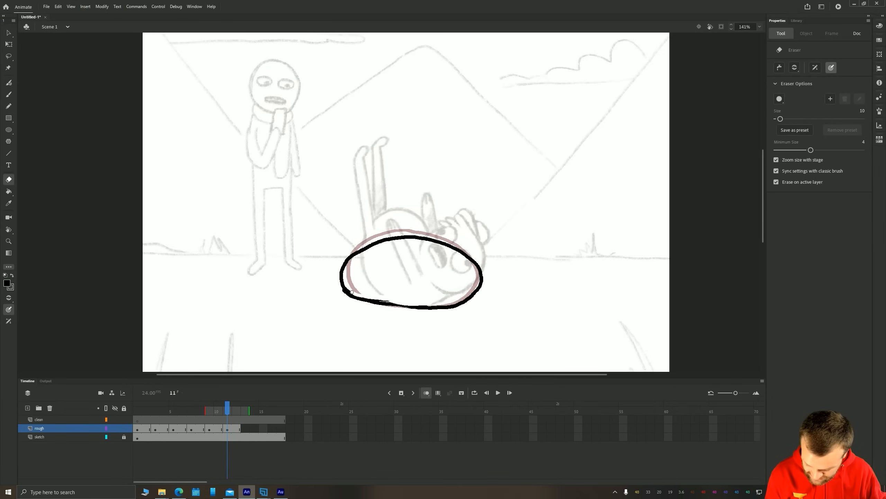
key(b)
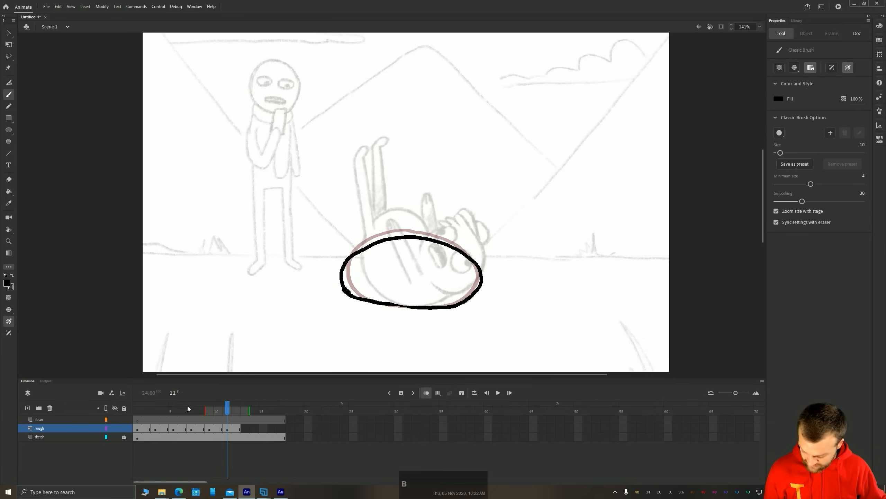
Scrub the bounce, add a two-frame blank keyframe at frame 13, and paint a closed upright oval rising from the squashed shape
drag(136, 410, 255, 411)
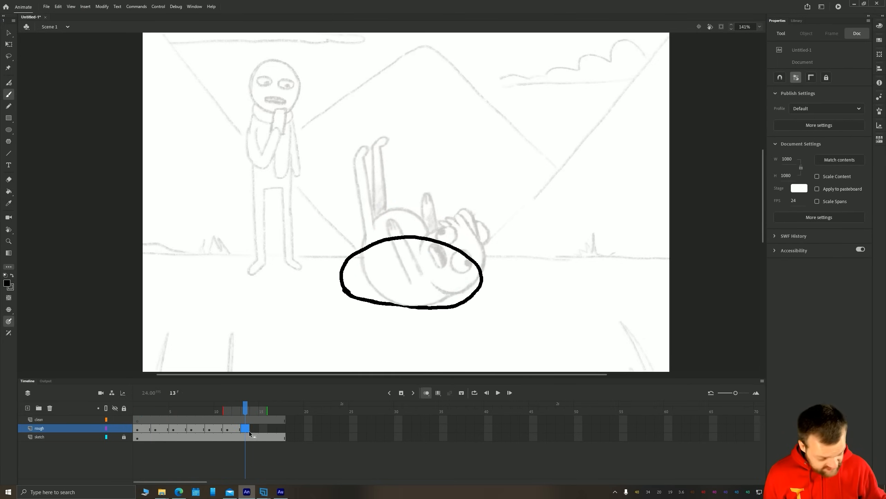
key(F5)
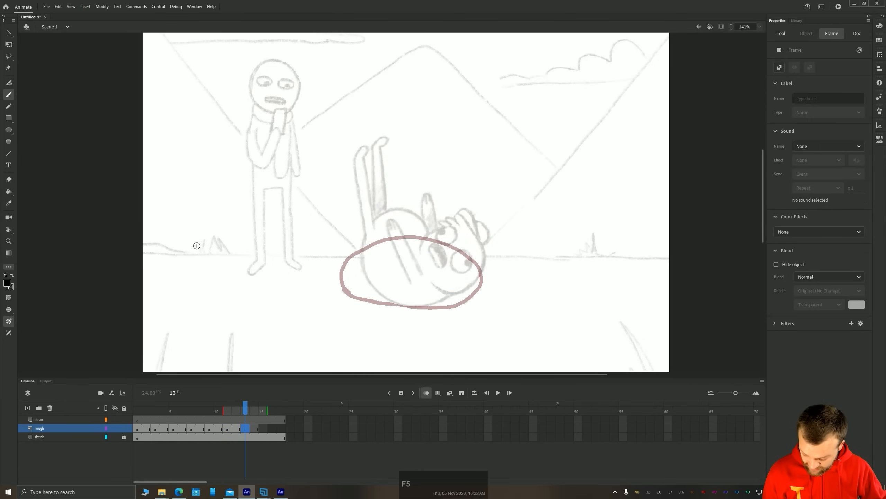
key(b)
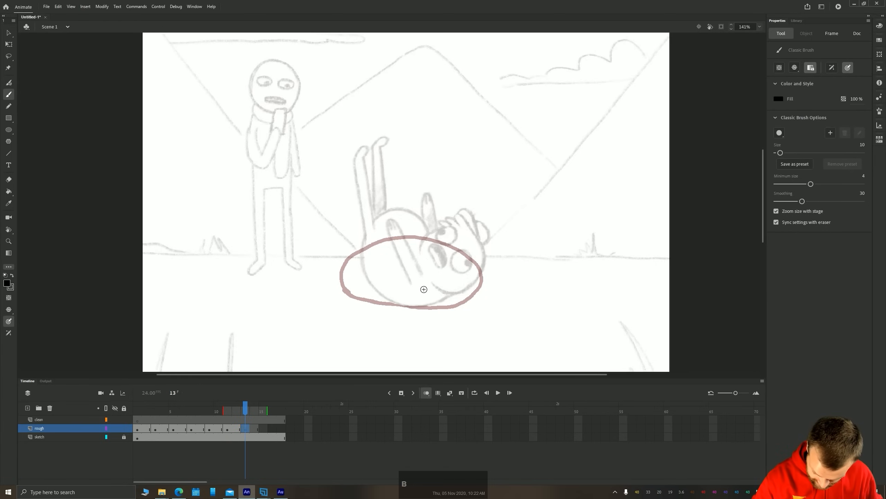
mouse_move(424, 290)
mouse_down()
mouse_move(450, 262)
mouse_move(460, 222)
mouse_move(451, 184)
mouse_move(430, 159)
mouse_move(401, 153)
mouse_move(376, 173)
mouse_move(365, 216)
mouse_move(376, 262)
mouse_move(396, 287)
mouse_move(422, 293)
mouse_up()
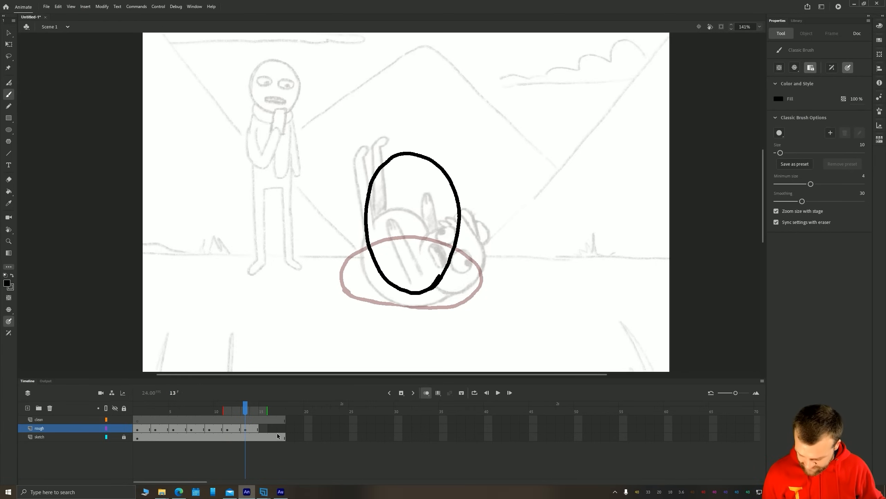
Add a two-frame blank keyframe at frame 15 of the rough layer and paint a rounder closed oval above the frame 13 oval
click(264, 428)
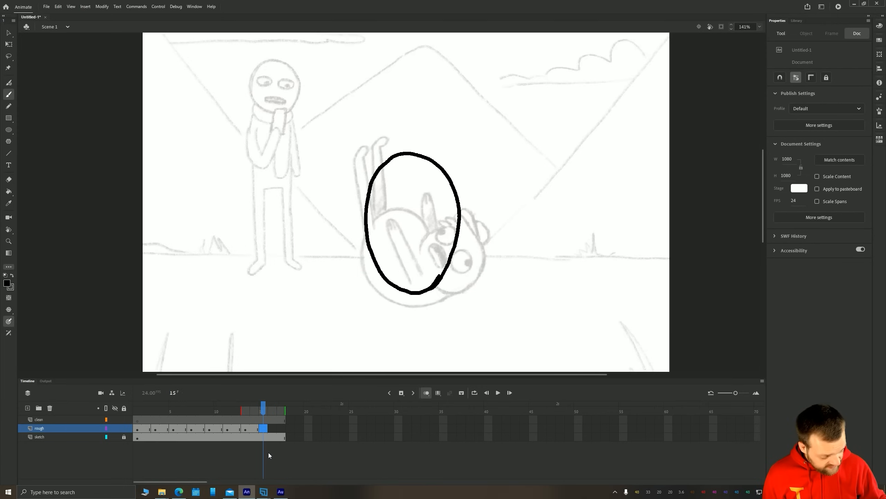
key(F7)
key(F5)
key(space)
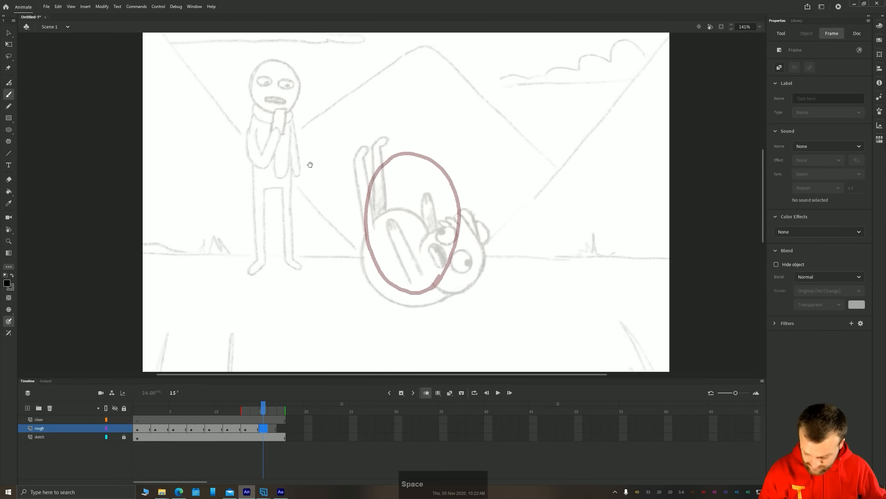
drag(311, 154, 321, 266)
mouse_move(436, 291)
mouse_down()
mouse_move(461, 254)
mouse_move(454, 213)
mouse_move(430, 187)
mouse_move(396, 186)
mouse_move(371, 210)
mouse_move(383, 284)
mouse_up()
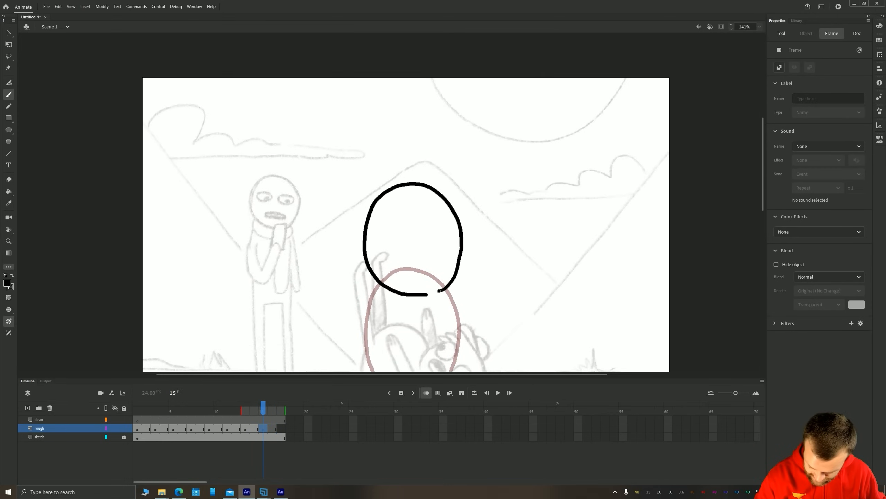
drag(440, 291, 442, 290)
Duplicate the rough layer's opening two-frame ball drawing to frame 17
click(139, 429)
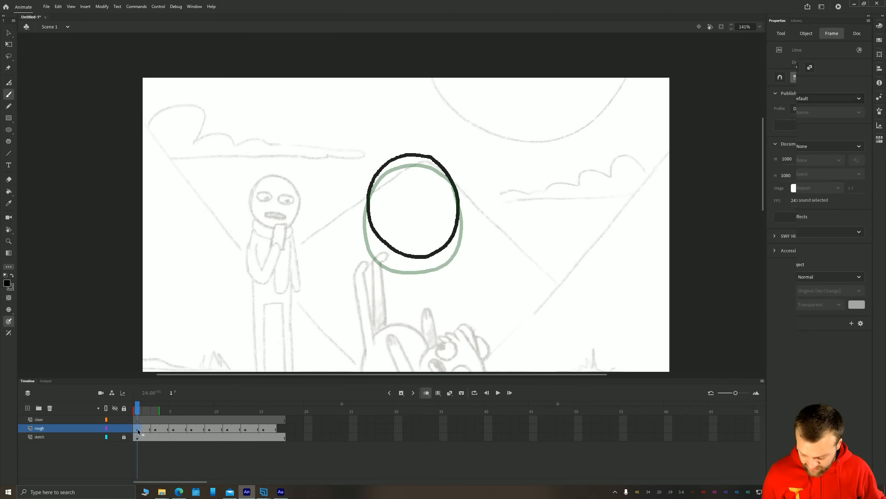
drag(147, 429, 283, 442)
key(alt)
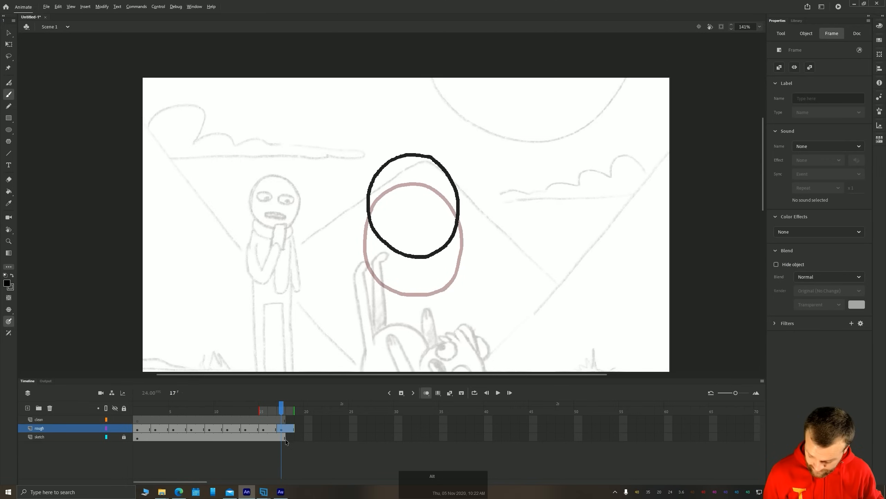
Extend the sketch and clean layers to frame 18
click(288, 438)
key(F5)
click(290, 419)
key(F5)
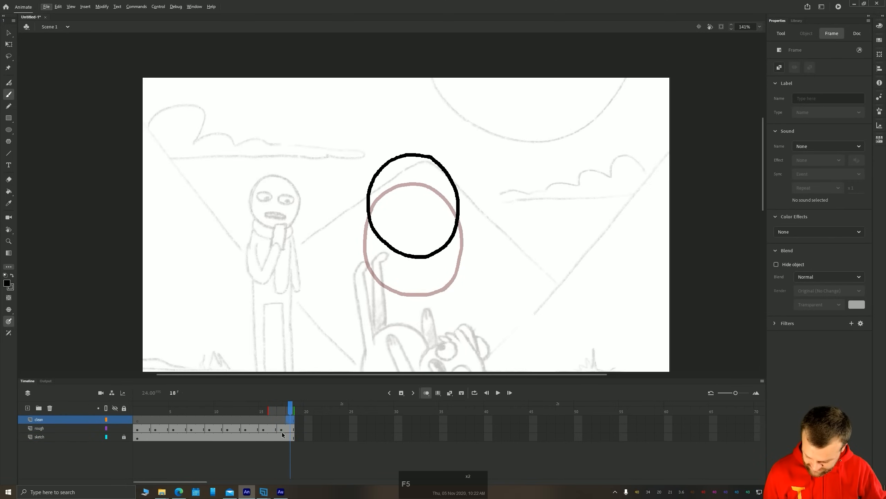
Compare the rough drawings on frames 17, 15 and 13 using the onion skin
click(281, 428)
drag(280, 277, 269, 222)
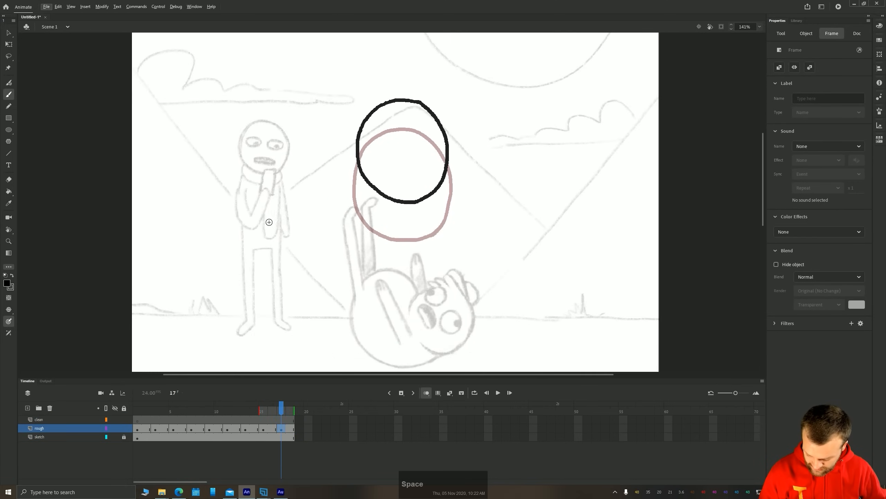
click(263, 426)
click(246, 428)
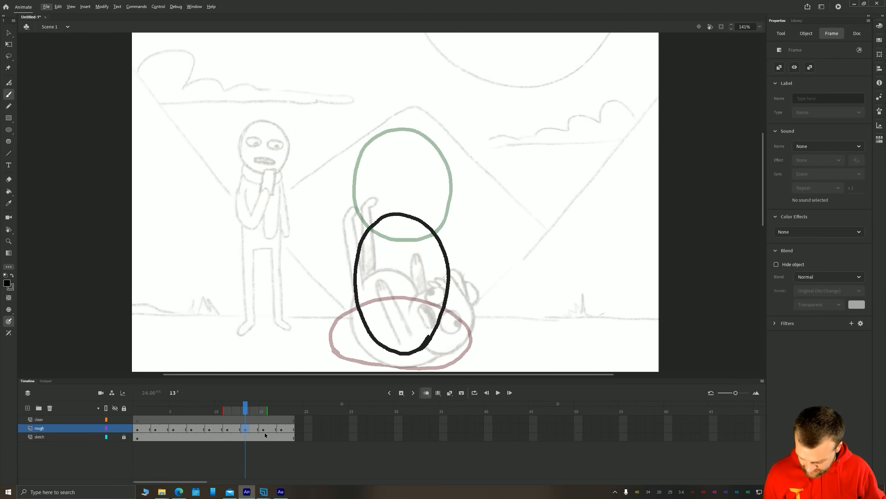
Insert two frames across all three layers after frame 16 and make frame 17 of the rough layer a blank keyframe
click(264, 429)
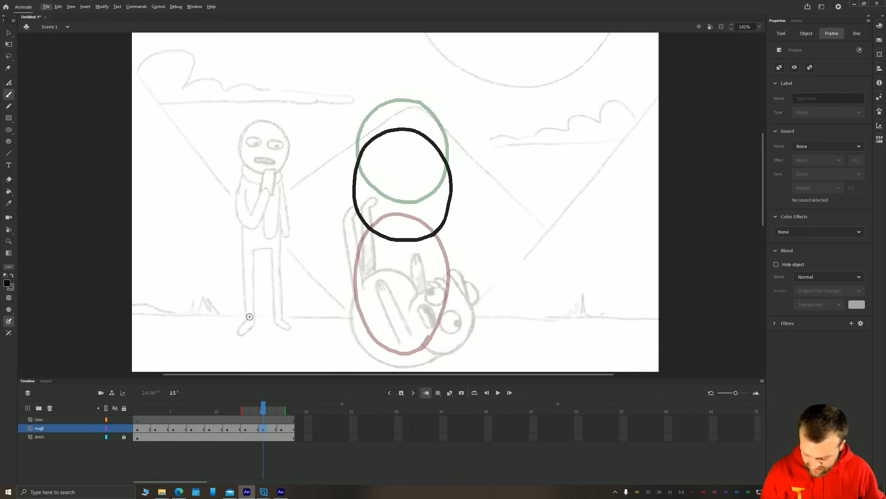
drag(265, 420, 274, 440)
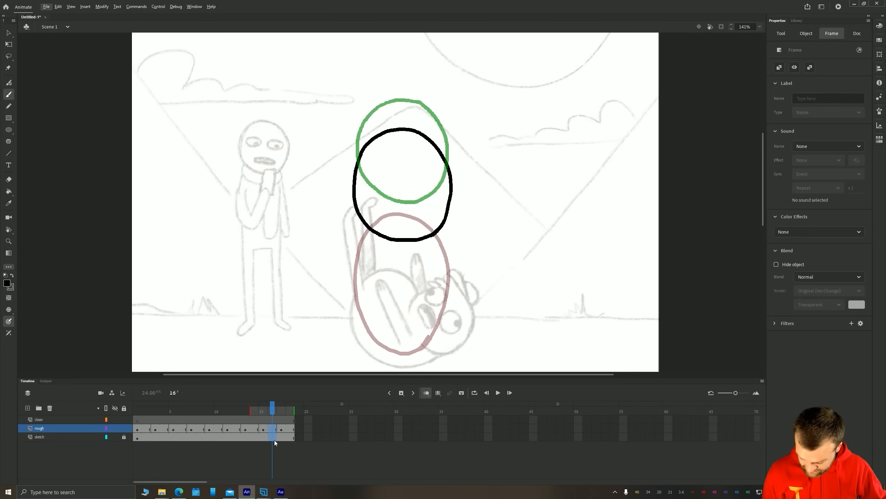
key(F5)
click(282, 428)
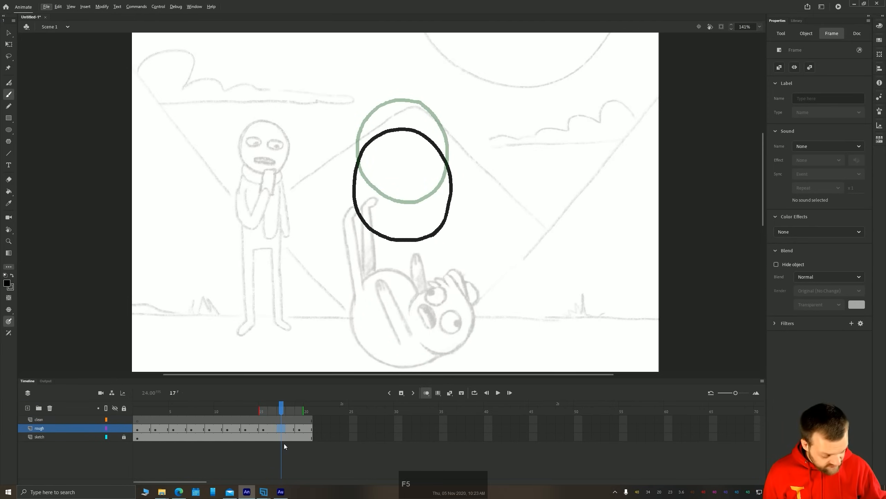
key(F7)
Paint a closed, nearly round ball on rough frame 17 between the frame 15 and frame 19 drawings, nearer the frame 19 ball
key(b)
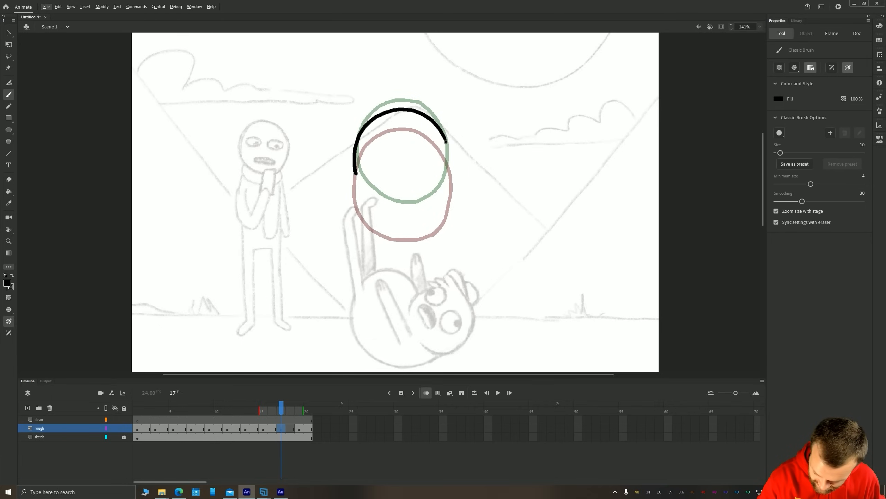
drag(386, 207, 430, 204)
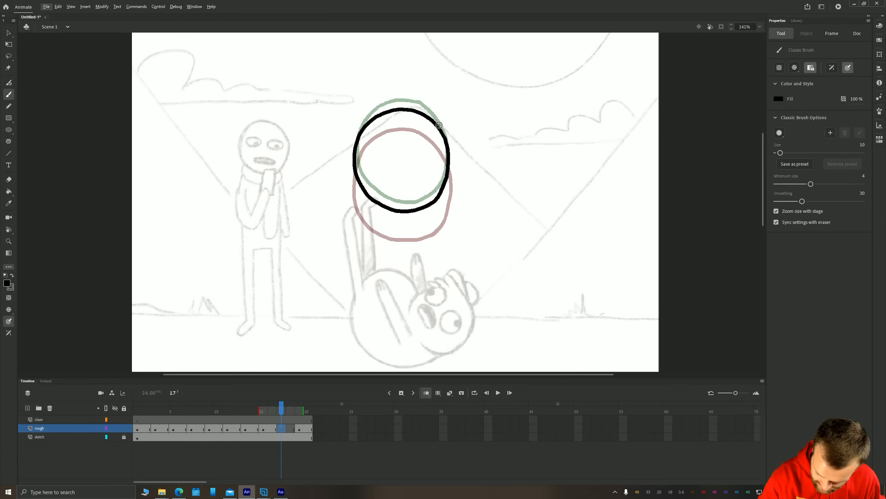
drag(439, 125, 441, 128)
Fit the whole stage in view and play the rough bounce from frame 1 several times to check its timing
click(761, 27)
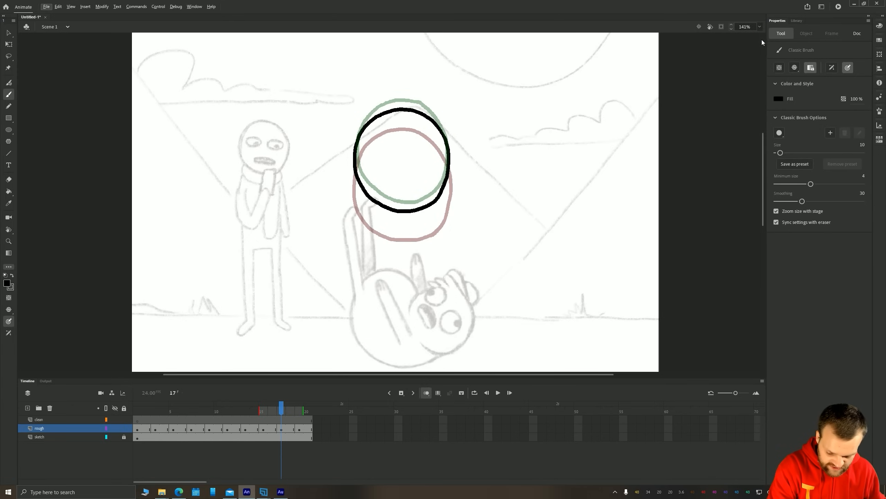
click(762, 39)
click(136, 420)
key(Return)
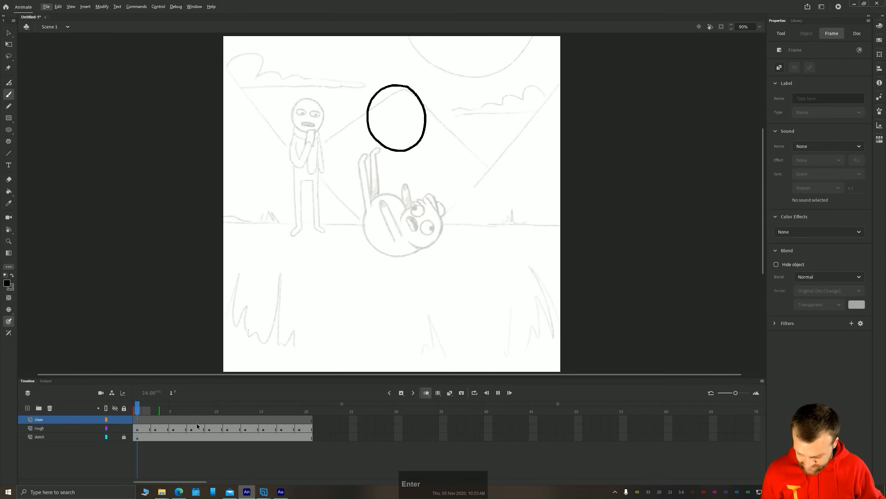
key(Return)
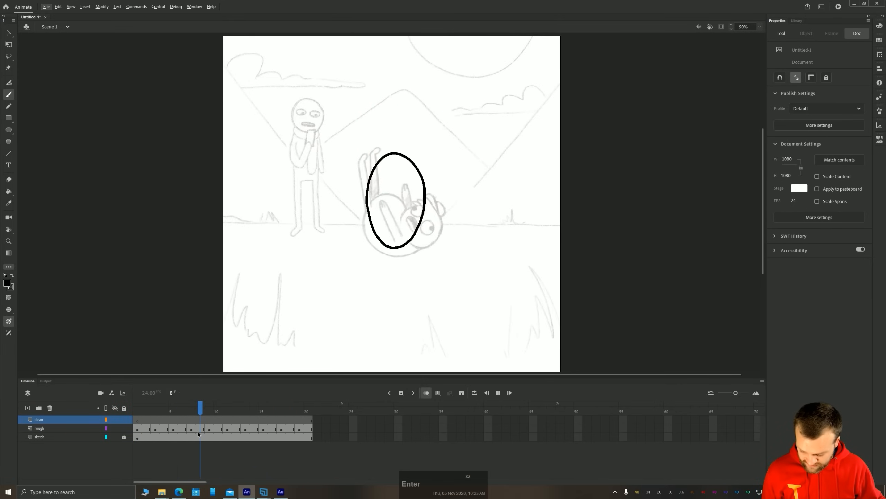
key(XF86AudioLowerVolume)
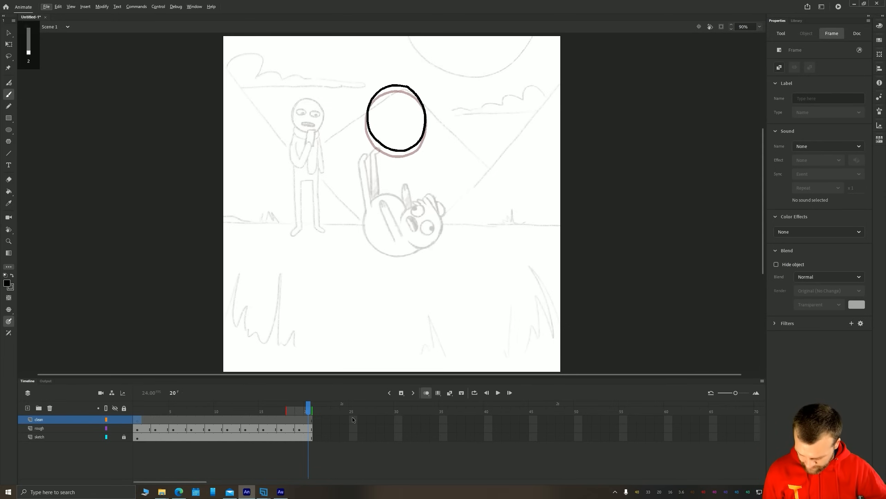
key(Return)
key(Return)
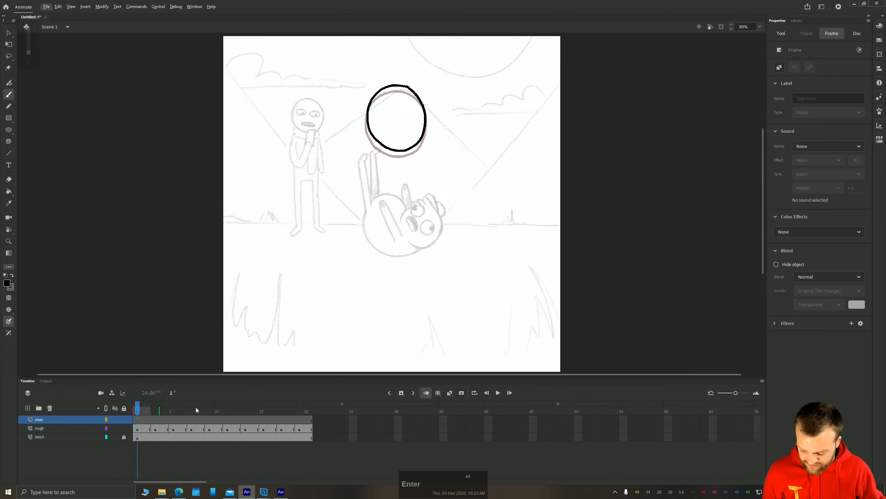
key(Return)
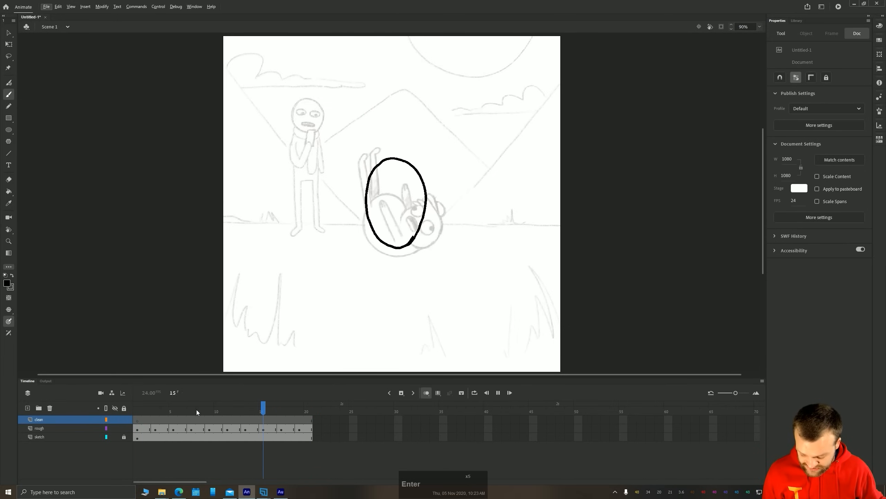
Turn on loop playback, extend the loop range to cover frames 1 to 20, and play the bounce
click(475, 393)
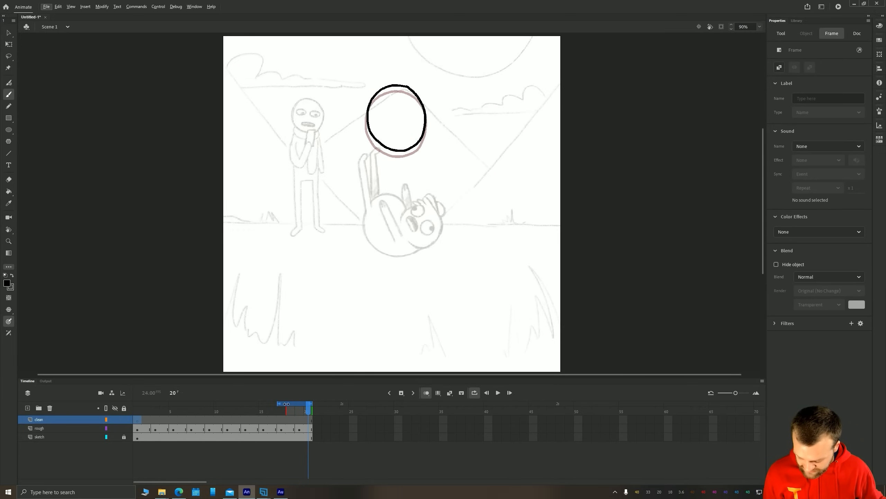
drag(286, 404, 135, 403)
key(Return)
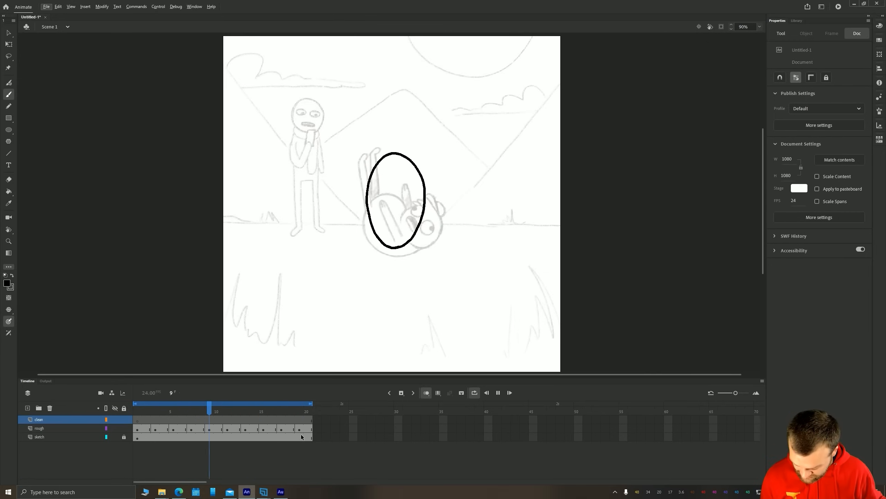
Remove frames 19 and 20 from all three layers and play the shortened loop
click(299, 412)
right_click(305, 428)
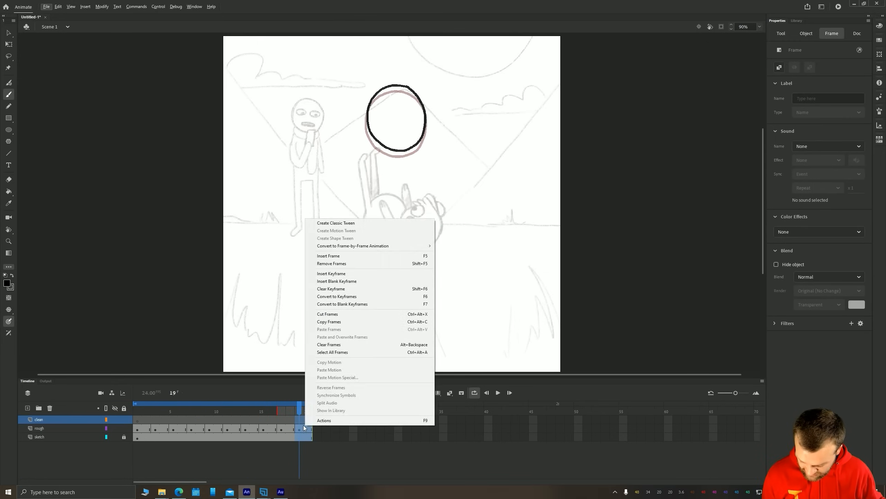
click(328, 273)
key(Return)
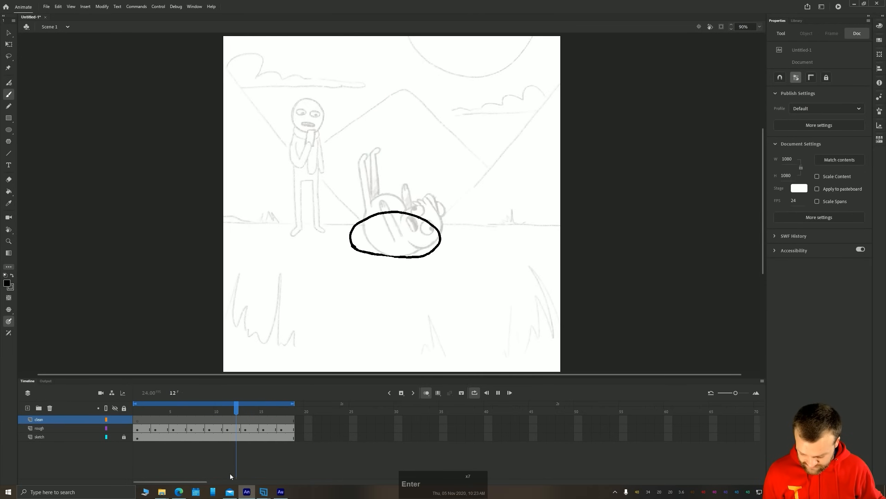
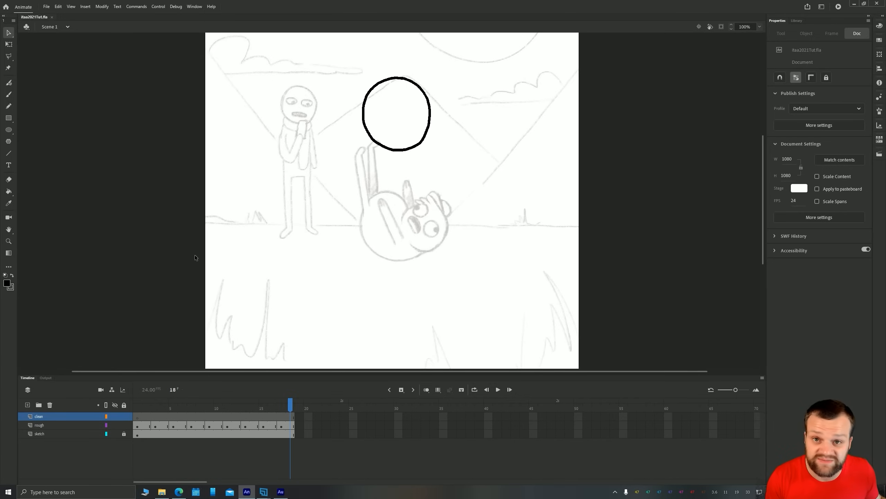
Delete the rough layer and add a new layer named guide directly above the sketch layer
click(67, 424)
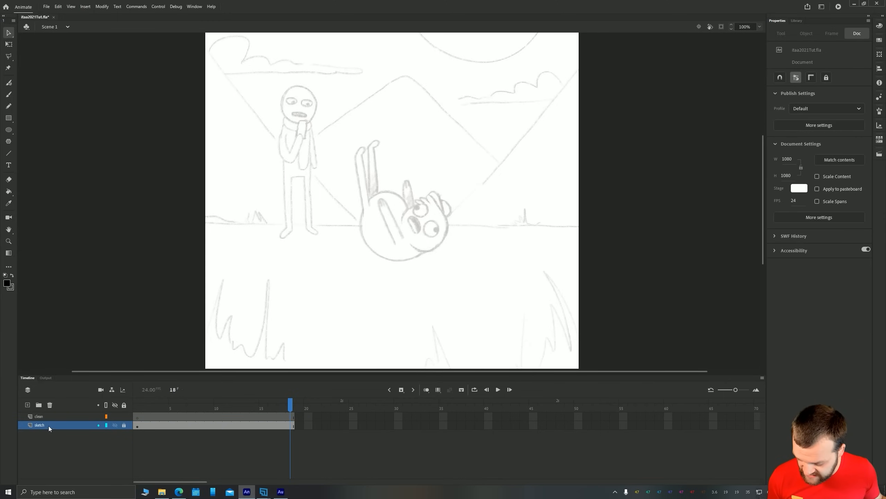
click(27, 405)
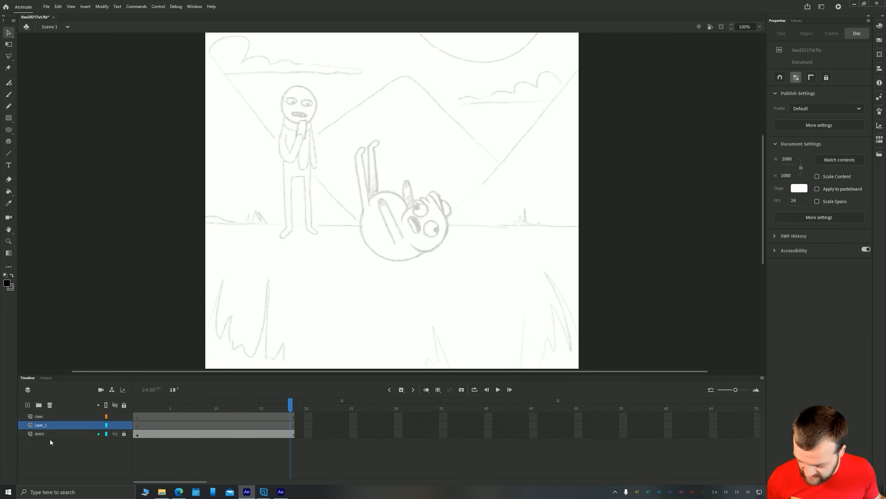
double_click(41, 425)
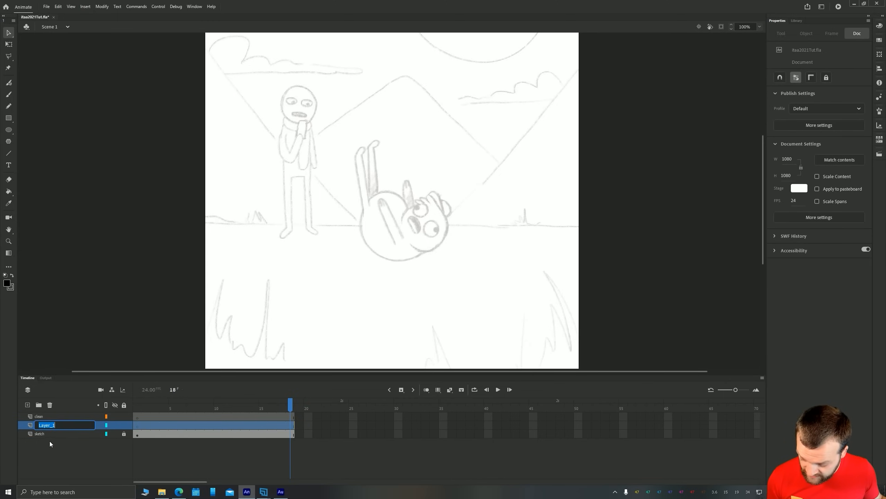
text(guide)
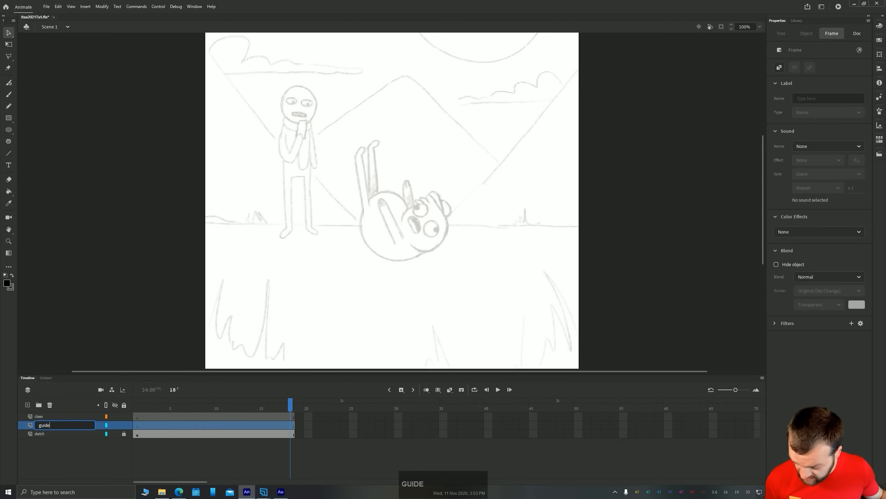
key(Return)
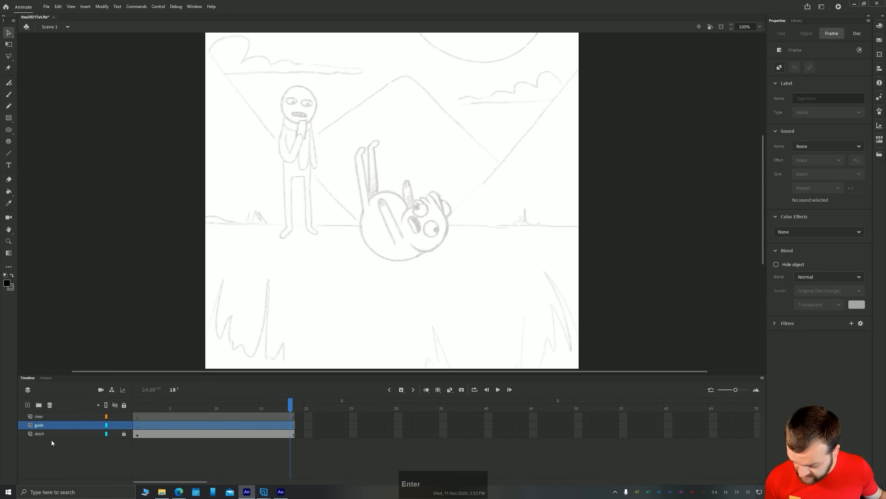
Paint an orange vertical timing chart on guide frame 1 from the body's underside upwards, with ticks at both ends, the middle and just below the top
click(7, 283)
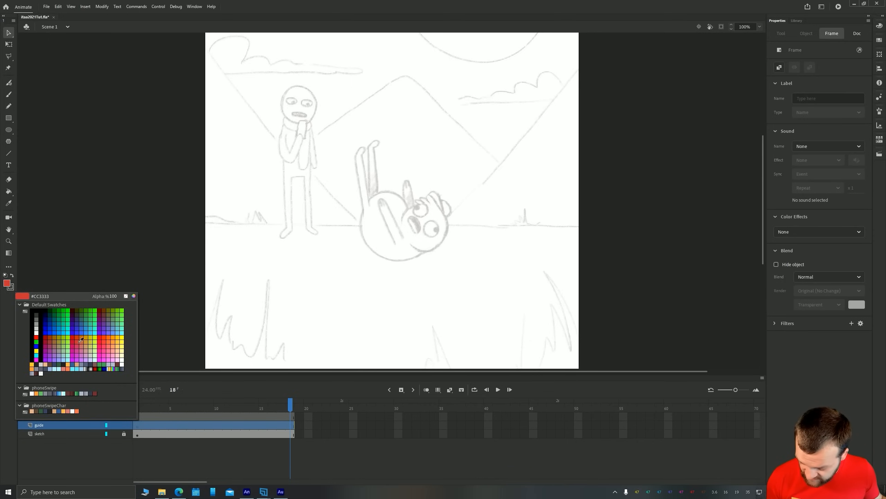
click(113, 338)
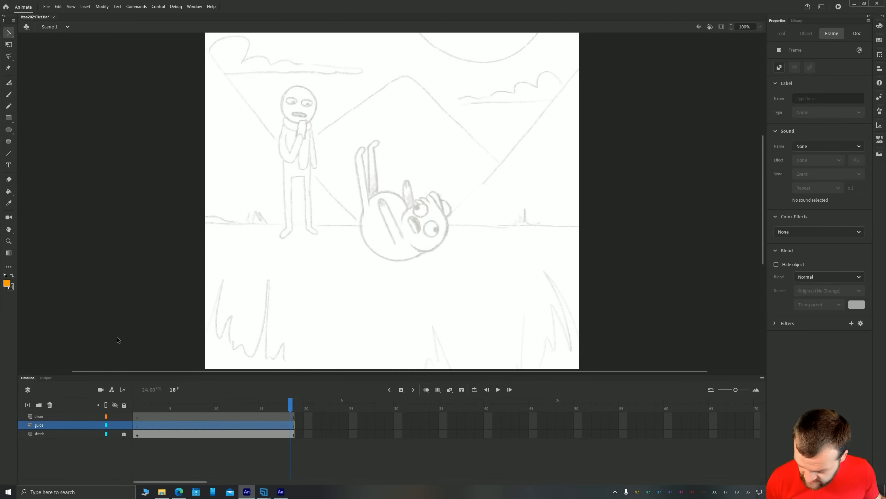
key(b)
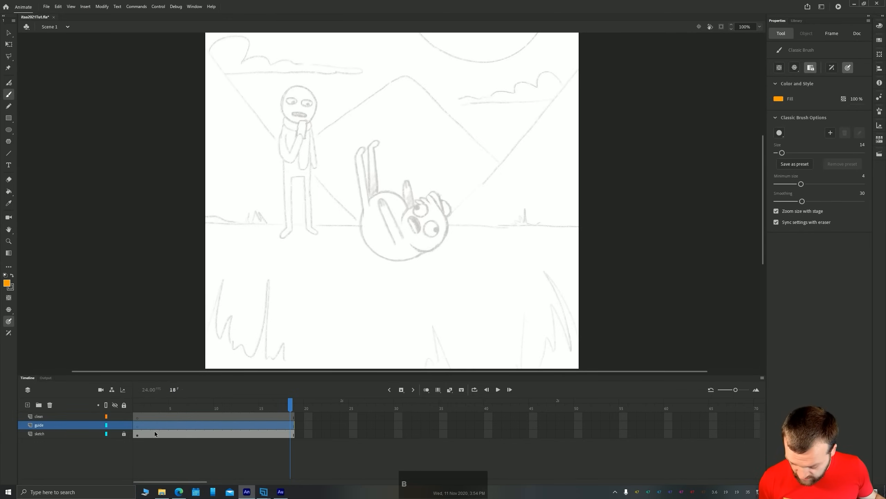
click(135, 424)
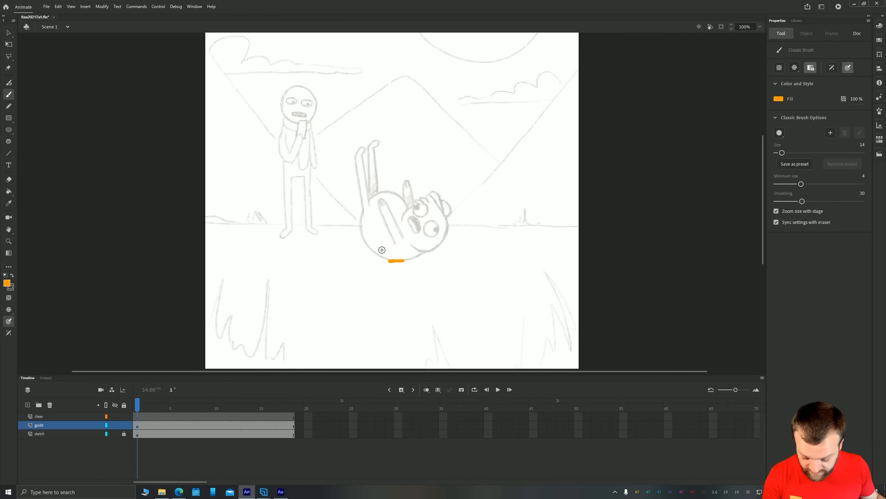
key(space)
drag(287, 202, 304, 224)
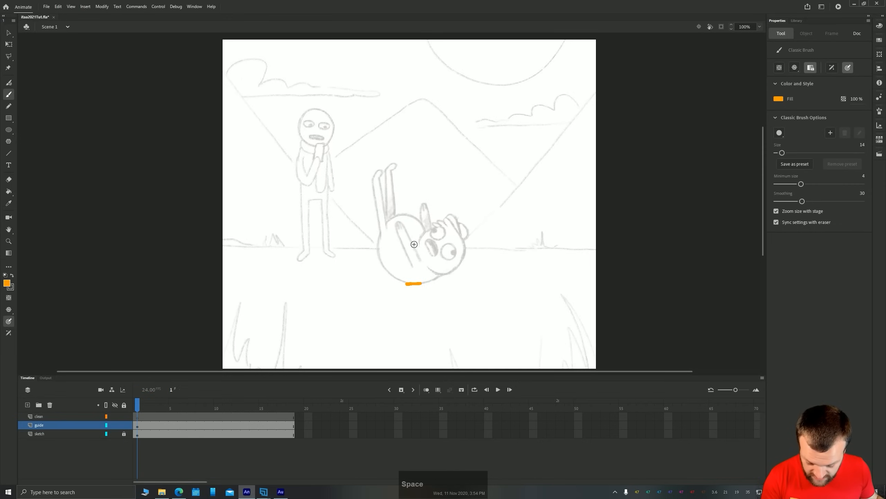
mouse_move(414, 282)
mouse_down()
mouse_move(413, 118)
mouse_move(405, 119)
mouse_up()
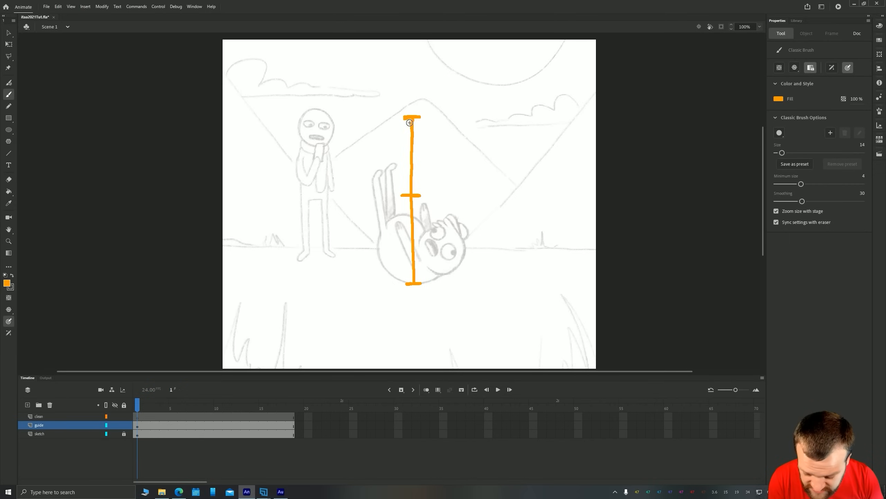
drag(402, 124, 420, 123)
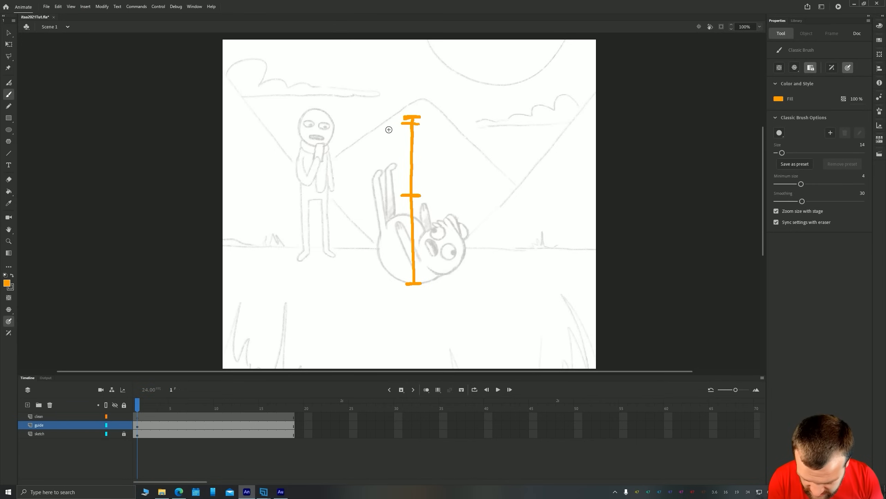
Add a tick just above the chart's lower end and flank both ends with up arrows on the left and down arrows on the right
drag(436, 132, 438, 121)
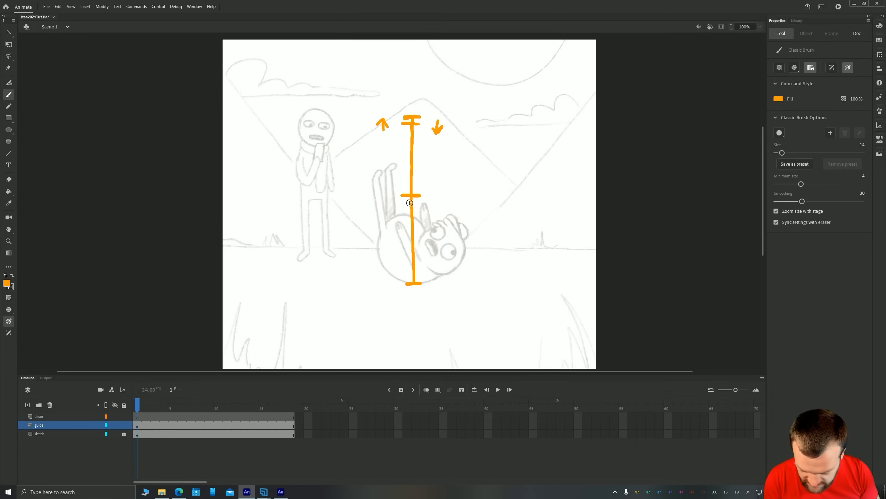
mouse_move(419, 275)
mouse_down()
mouse_move(408, 274)
mouse_move(422, 283)
mouse_up()
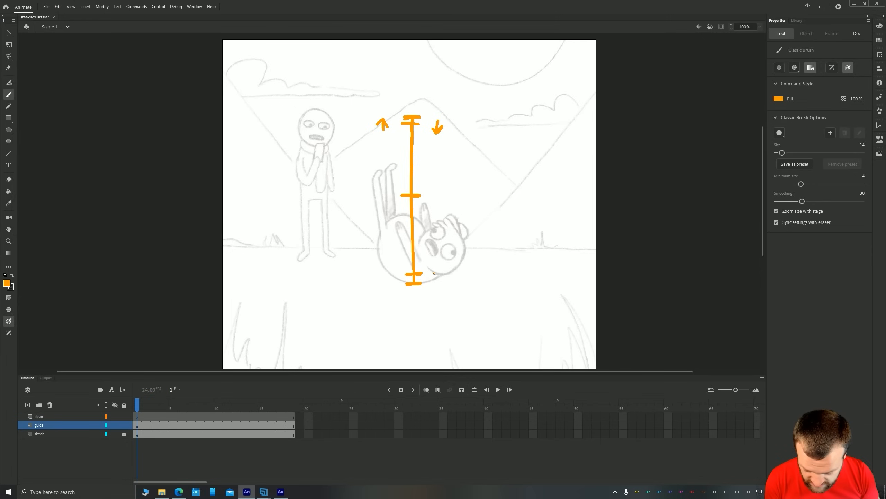
drag(434, 273, 435, 287)
drag(430, 281, 439, 279)
drag(385, 280, 394, 280)
drag(389, 275, 388, 288)
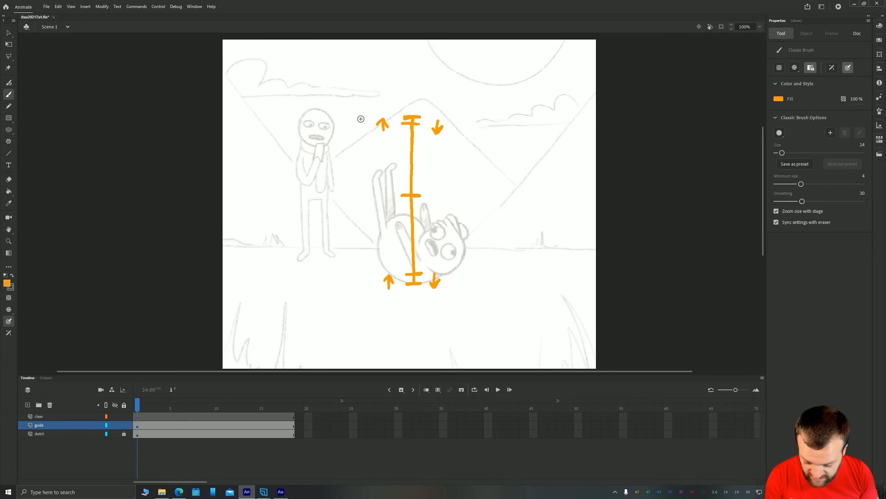
Write frame numbers 1, 3, 5, 7 and 9 from top to bottom along the left side of the timing chart
drag(360, 112, 357, 141)
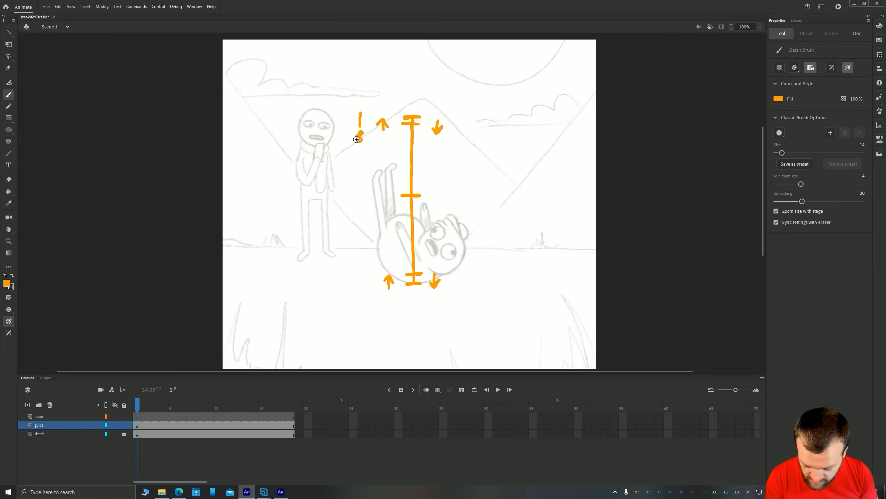
drag(364, 187, 358, 196)
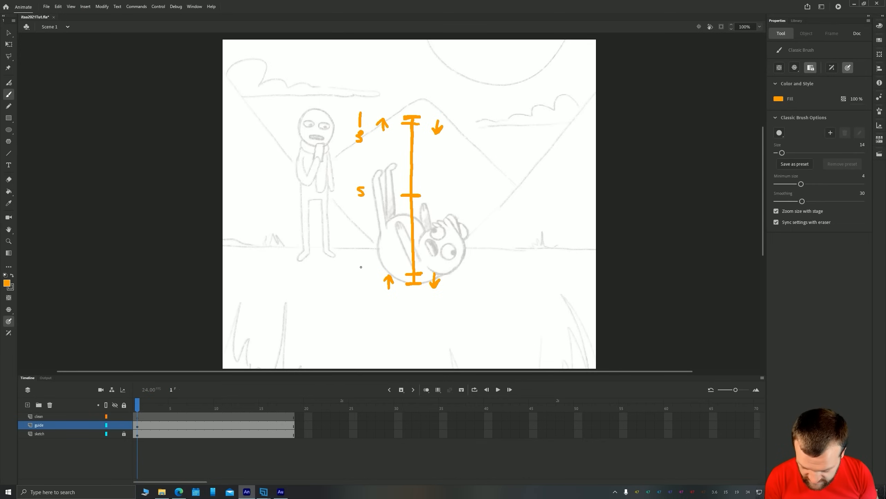
drag(360, 267, 363, 289)
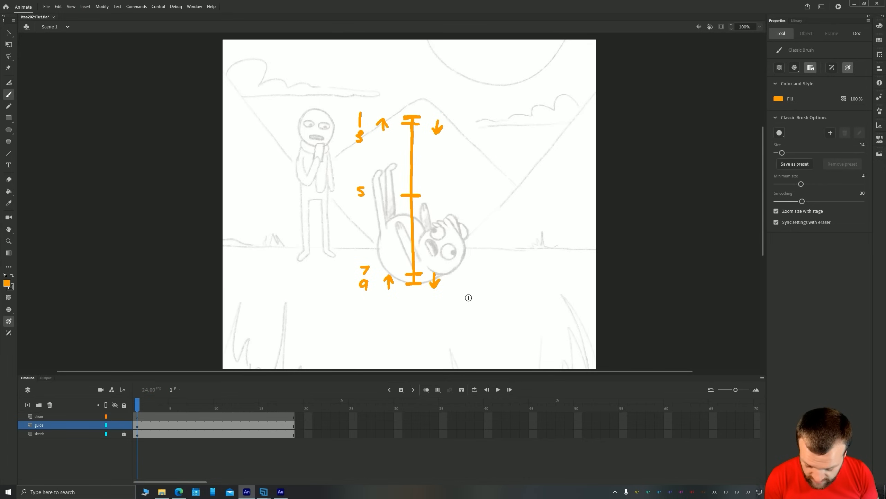
Move the numbers 1 to 9 across to the chart's right side, next to the down arrows
key(v)
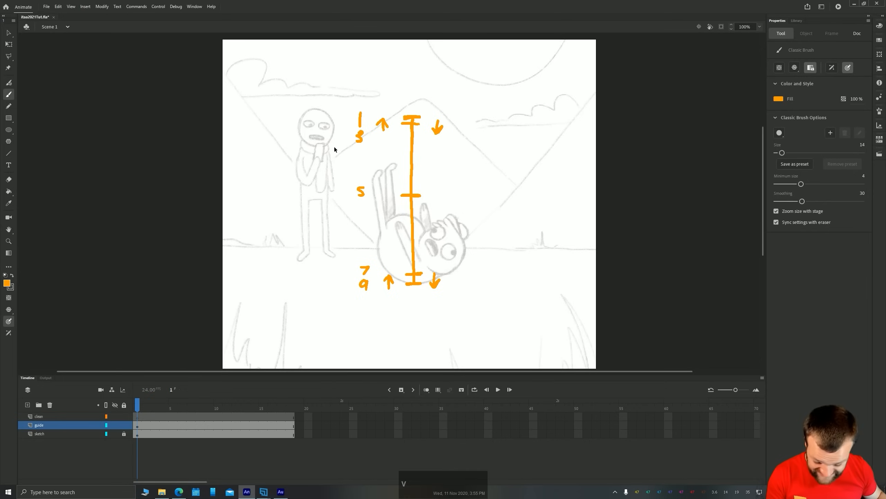
drag(376, 298, 339, 91)
drag(368, 274, 470, 272)
click(332, 252)
key(Right)
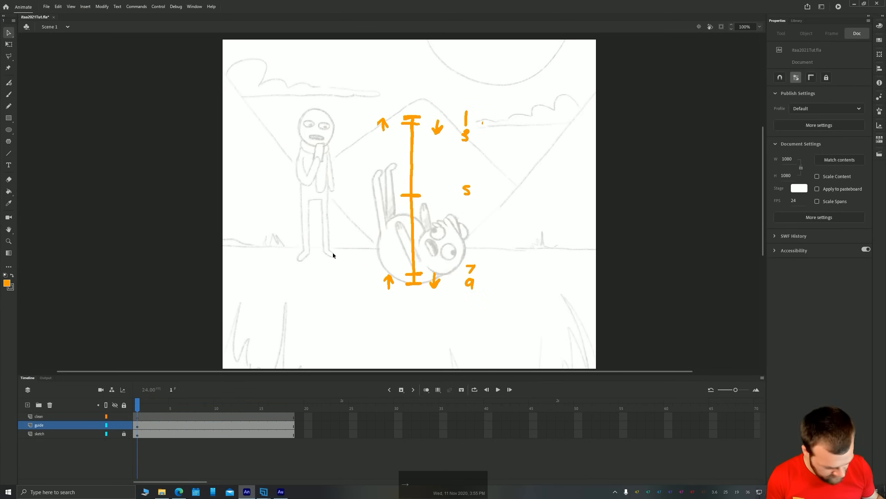
Paint frame numbers 11, 13, 15, 17 and 19 from bottom to top along the chart's left side
key(b)
mouse_move(362, 280)
mouse_down()
mouse_move(367, 289)
mouse_move(366, 272)
mouse_up()
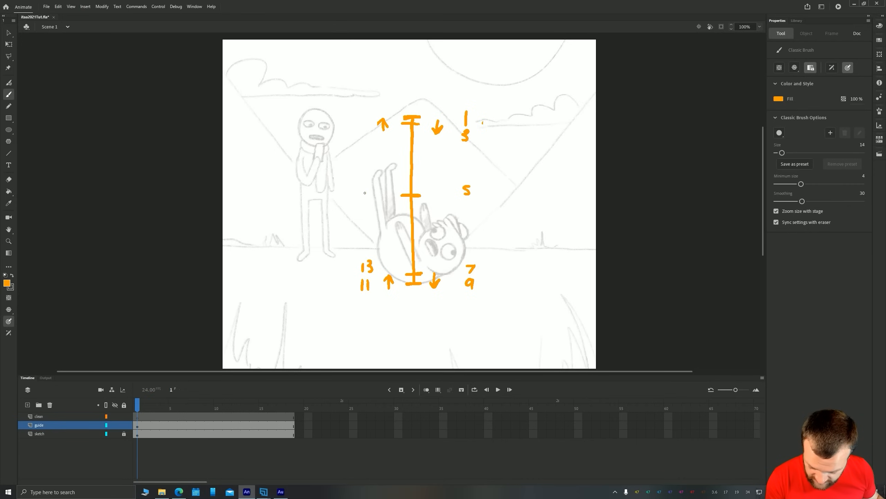
drag(365, 192, 366, 202)
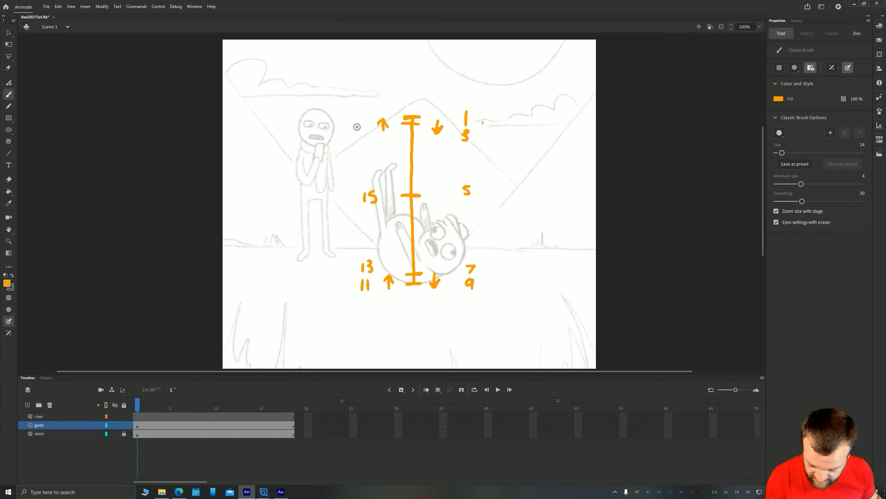
mouse_move(359, 122)
mouse_down()
mouse_move(365, 134)
mouse_move(361, 115)
mouse_up()
drag(371, 105, 369, 117)
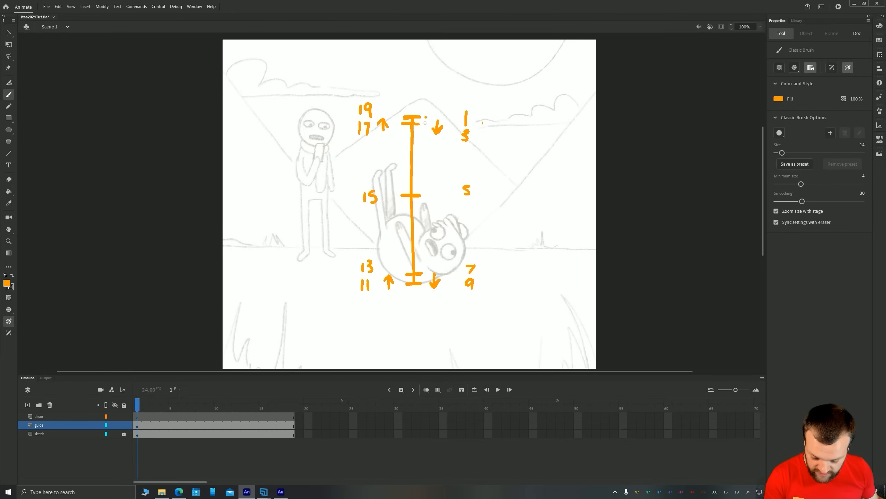
Dot both sides of the timing chart at each tick, and lock the guide layer with its artwork shown as outlines
click(427, 194)
click(426, 269)
click(427, 279)
click(401, 284)
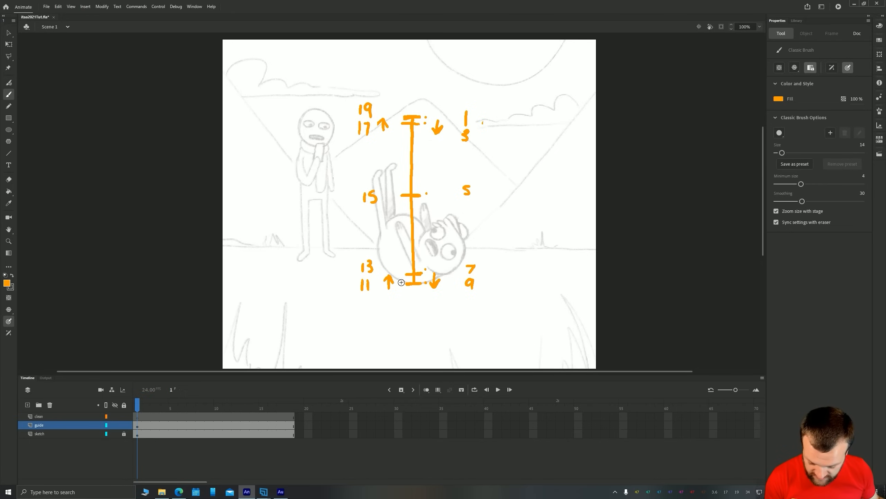
click(400, 273)
click(395, 195)
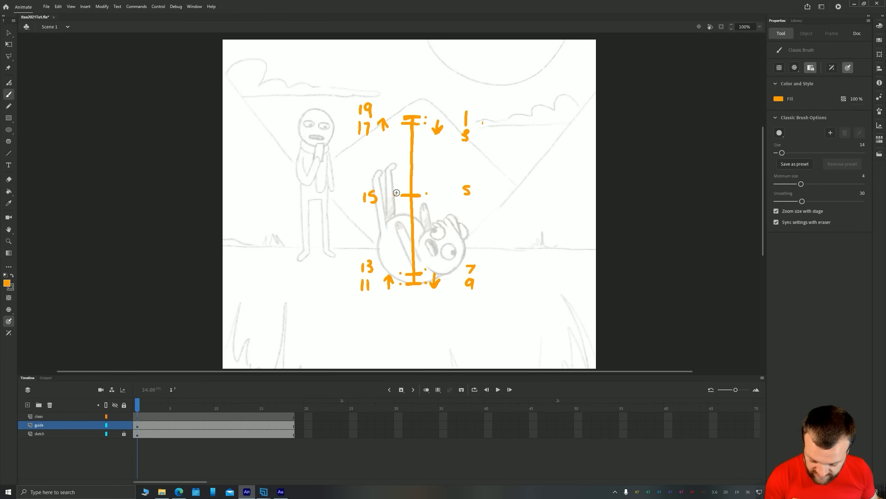
click(399, 118)
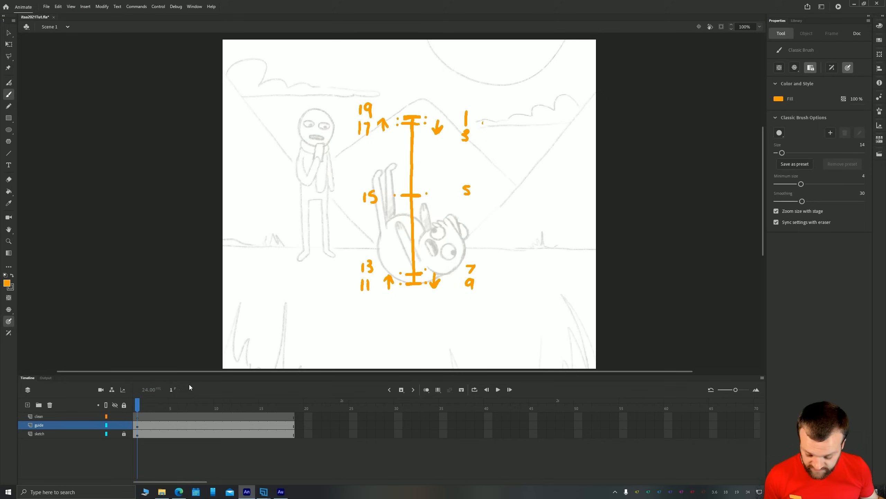
click(124, 425)
click(106, 424)
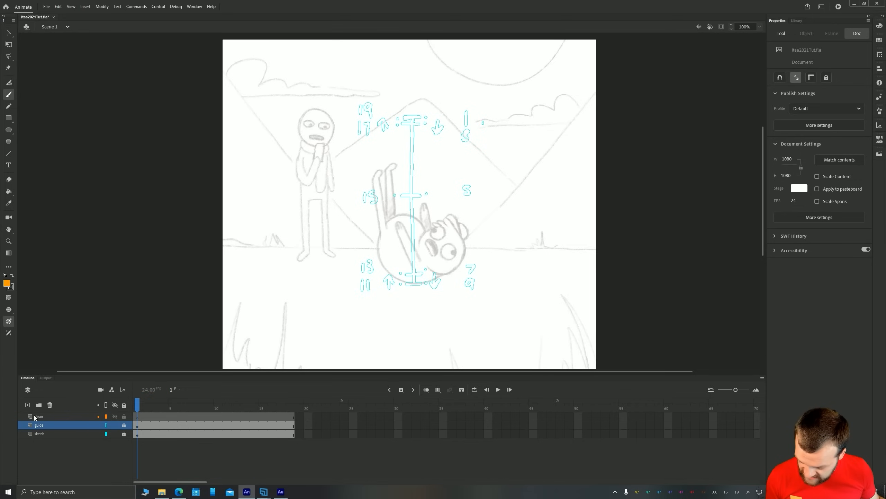
Add a layer named roughBody between the guide and sketch layers
click(28, 404)
drag(39, 428, 42, 437)
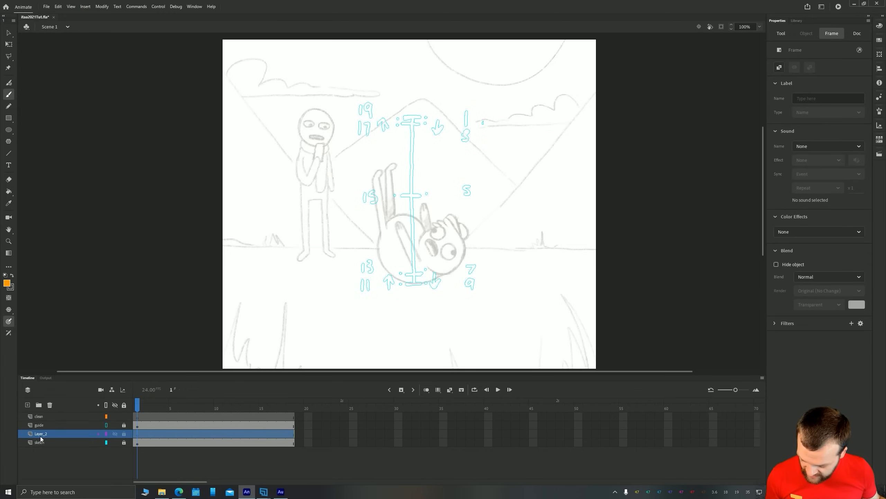
double_click(43, 434)
text(ro)
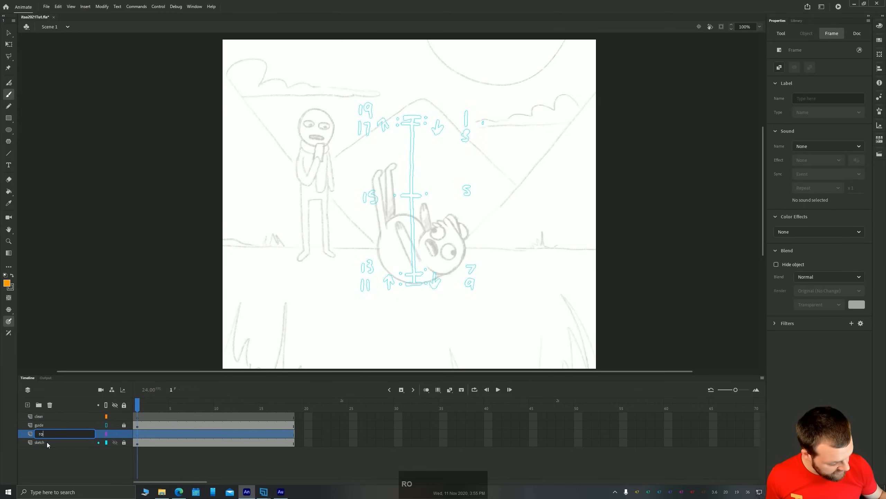
text(ugh)
key(Return)
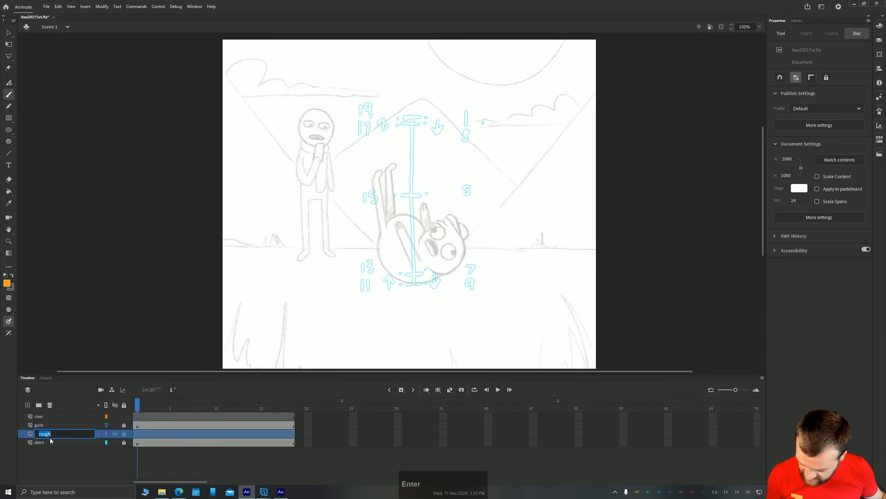
text(Body)
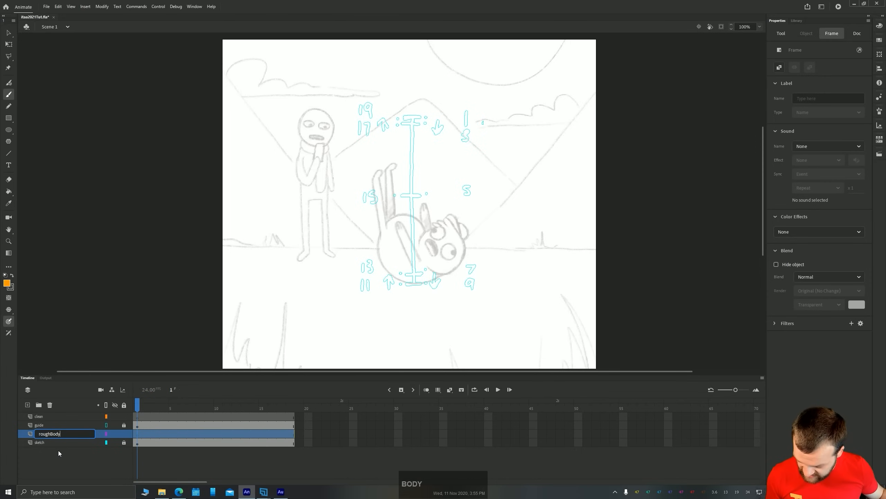
key(Return)
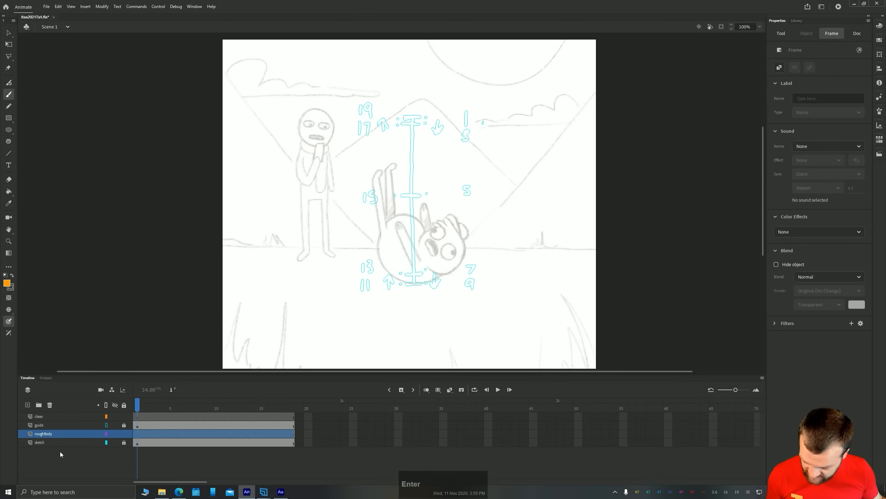
click(50, 437)
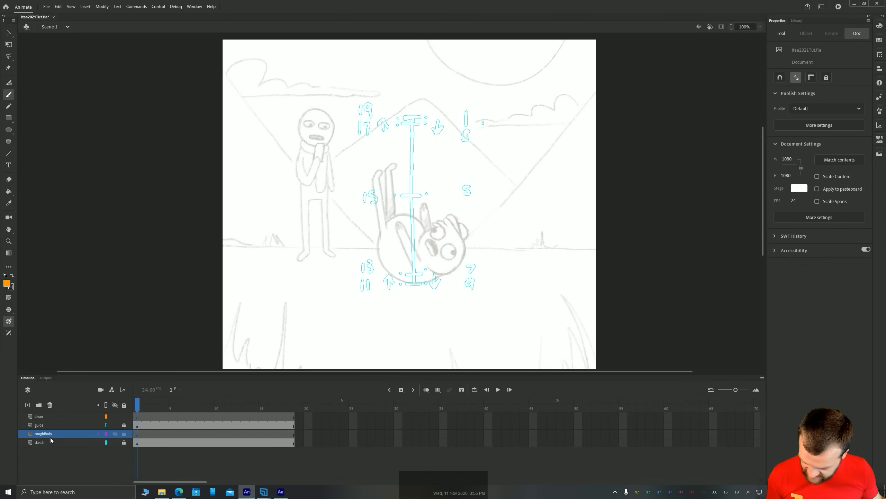
click(157, 461)
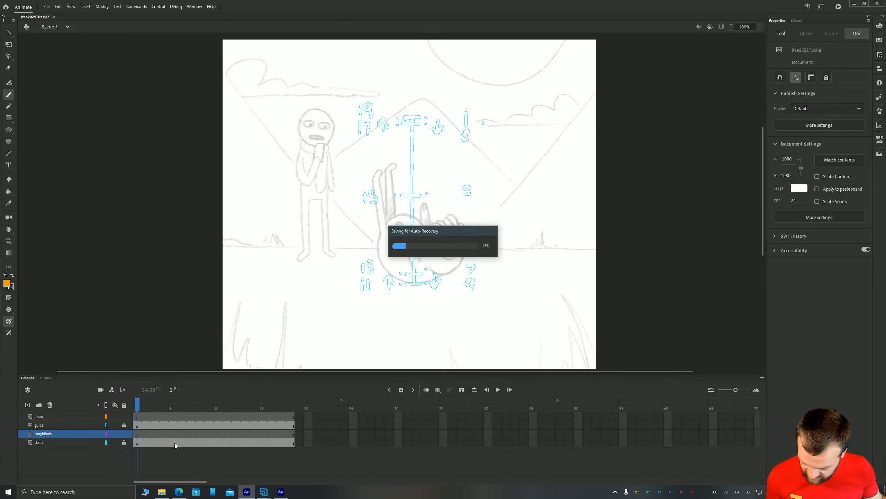
Extend all four layers of the timeline to frame 20
click(256, 435)
mouse_move(299, 417)
mouse_down()
mouse_move(301, 441)
mouse_move(309, 416)
mouse_up()
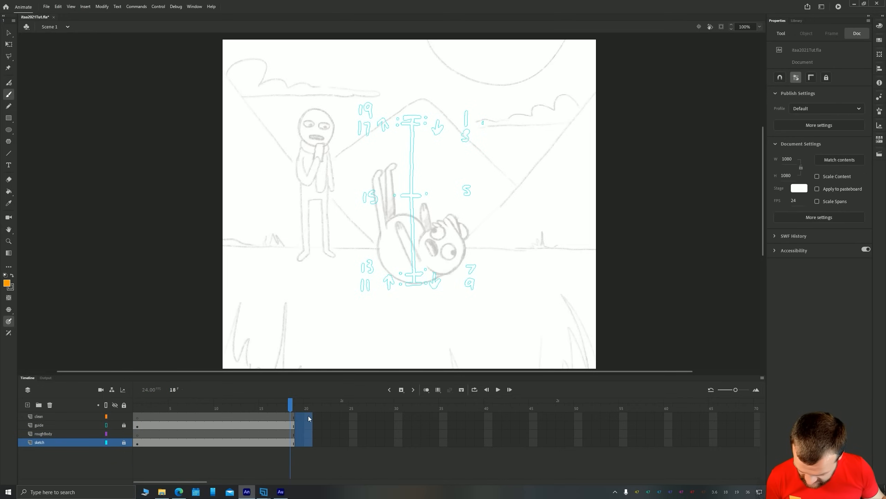
key(F5)
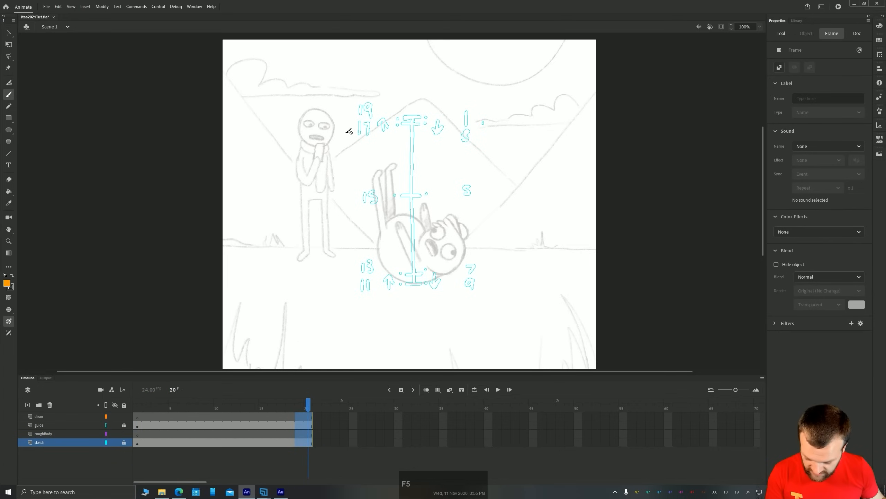
Convert the whole roughBody layer span to frame-by-frame animation with a keyframe on every other frame
drag(138, 435, 310, 434)
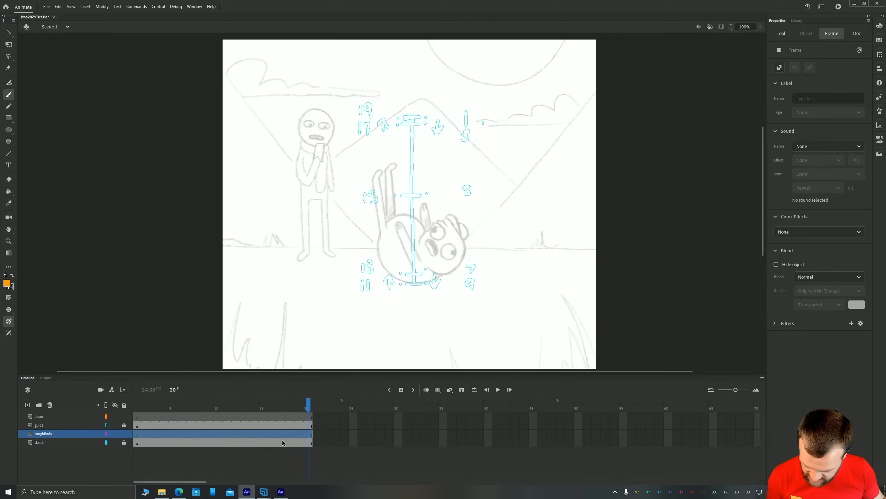
right_click(162, 438)
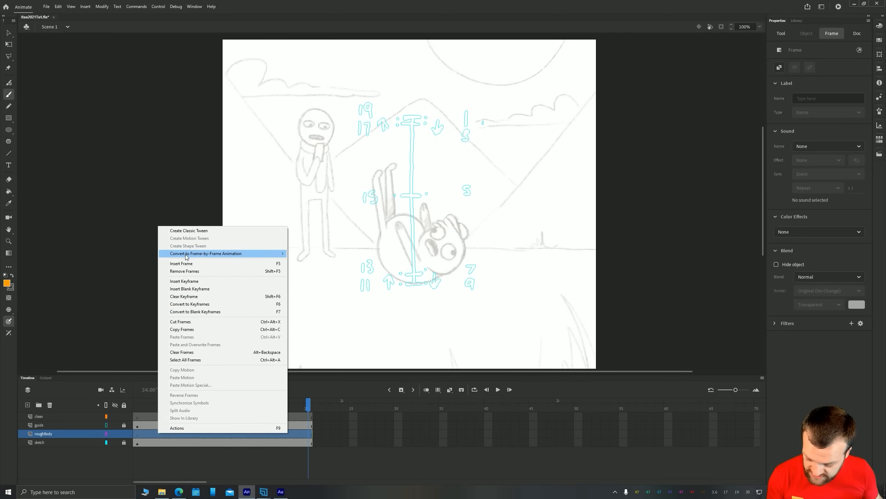
mouse_move(188, 254)
click(310, 262)
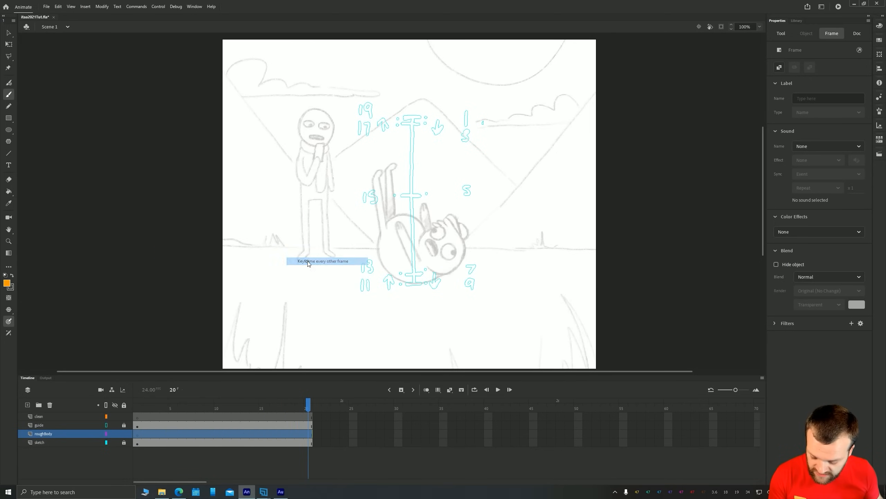
click(166, 458)
Step through the roughBody keyframes, play the timeline from frame 1 to check their spacing, and return to frame 1
click(139, 435)
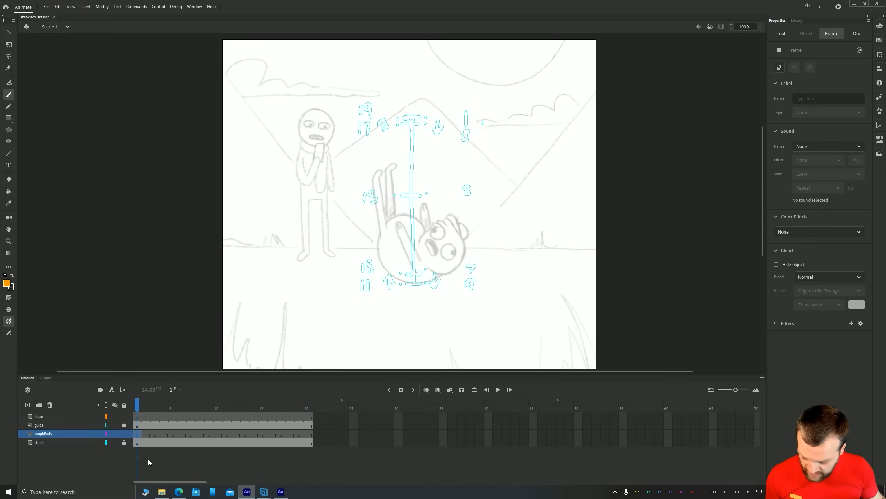
click(156, 434)
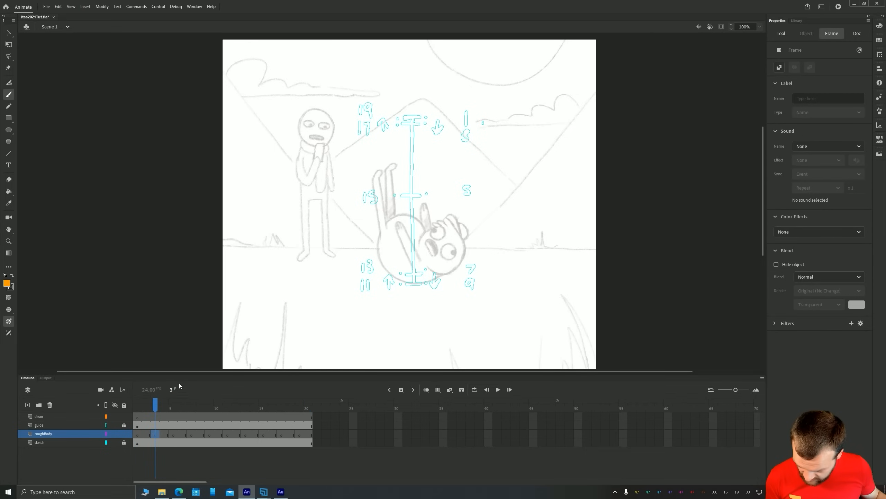
click(190, 434)
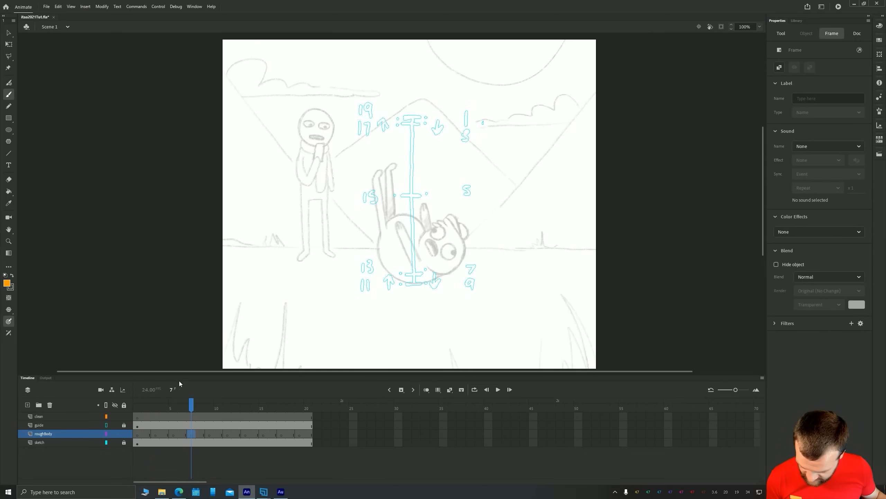
click(207, 434)
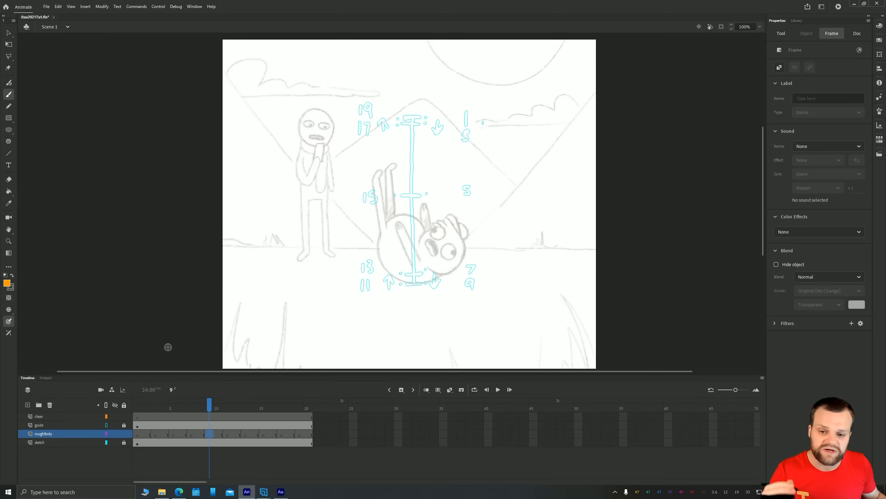
click(137, 434)
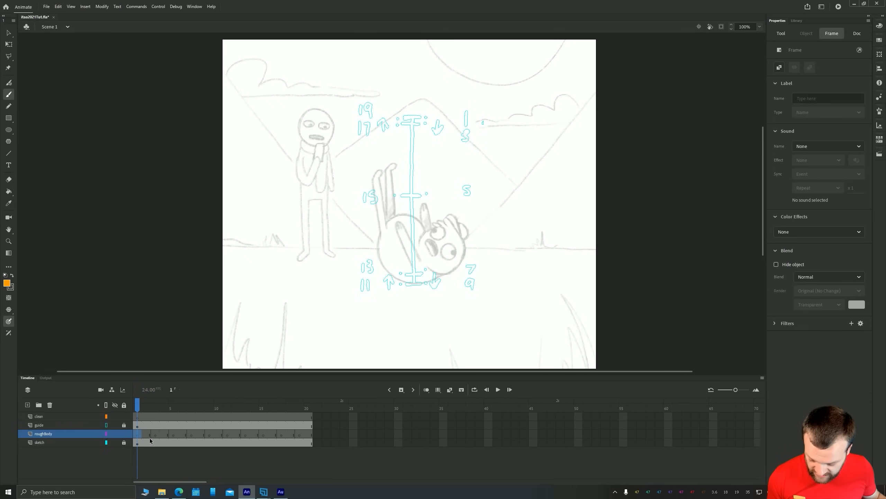
key(Return)
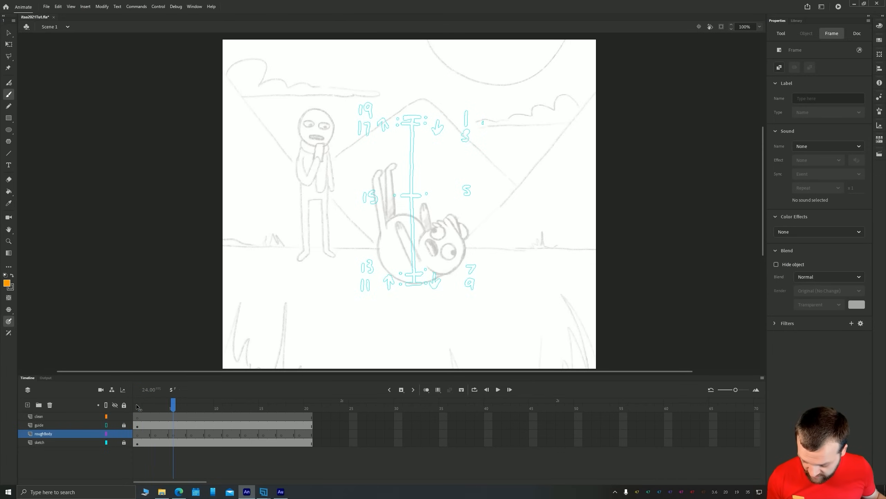
click(142, 439)
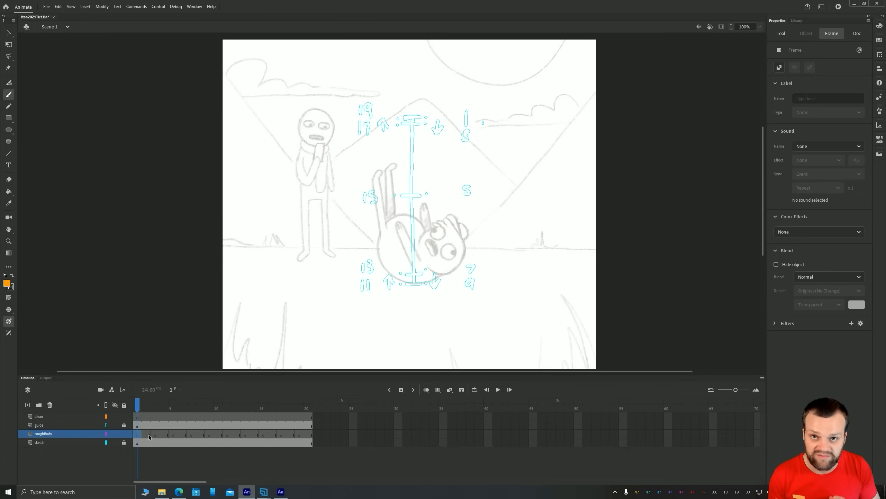
Set the Classic Brush fill to black and try it with strokes that are undone again
key(b)
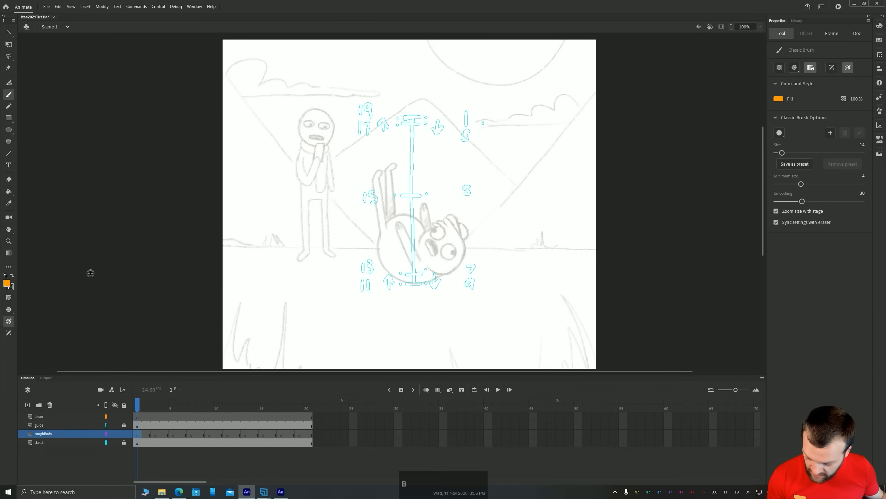
click(7, 283)
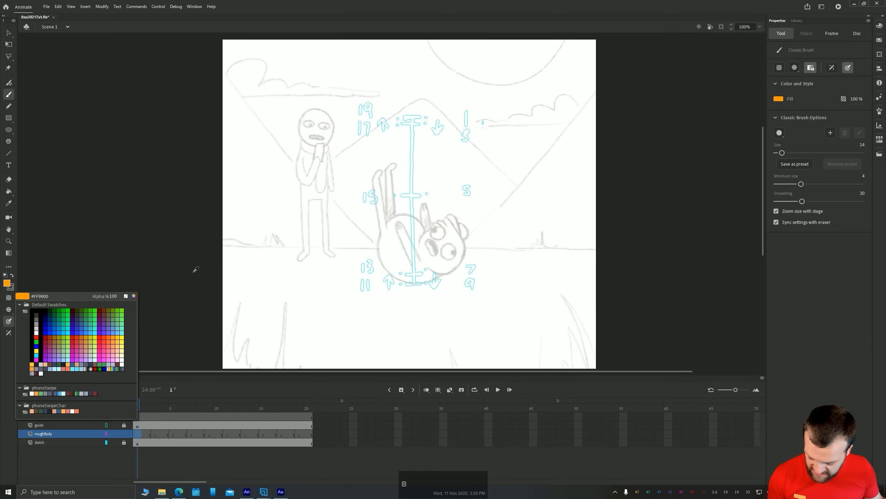
click(35, 310)
key(b)
mouse_move(424, 234)
mouse_down()
mouse_move(455, 228)
mouse_move(303, 248)
mouse_up()
key(ctrl+z)
mouse_move(383, 240)
mouse_down()
mouse_move(449, 265)
mouse_move(322, 249)
mouse_up()
key(ctrl+z)
Set the Classic Brush size to 8 and undo the test stroke made with it
click(862, 144)
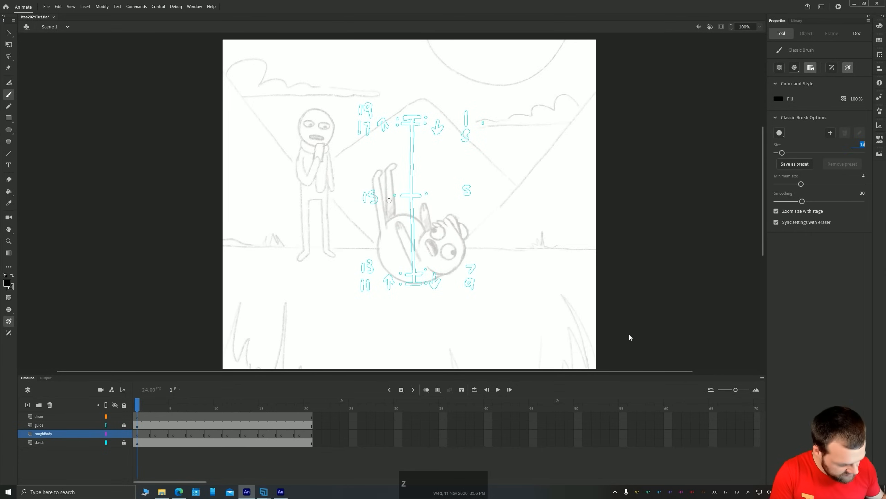
text(8)
key(Return)
mouse_move(518, 202)
mouse_down()
mouse_move(461, 197)
mouse_move(412, 219)
mouse_up()
key(ctrl+z)
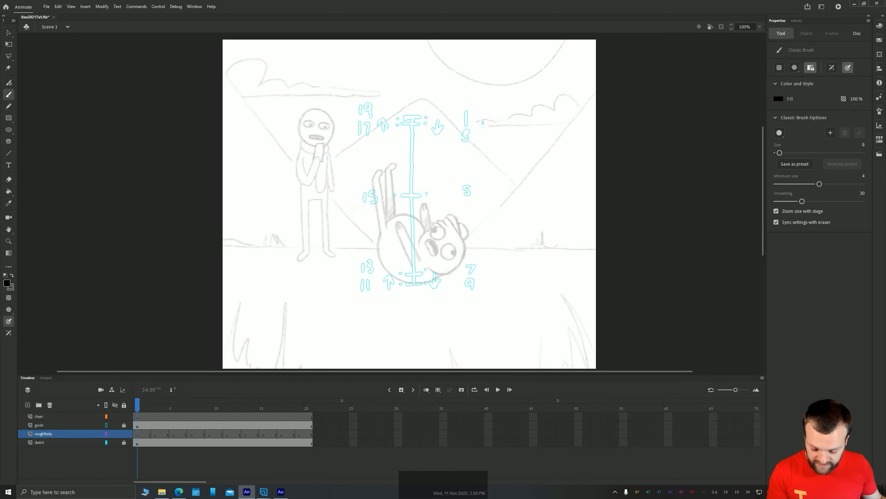
scroll(366, 256, up, 3)
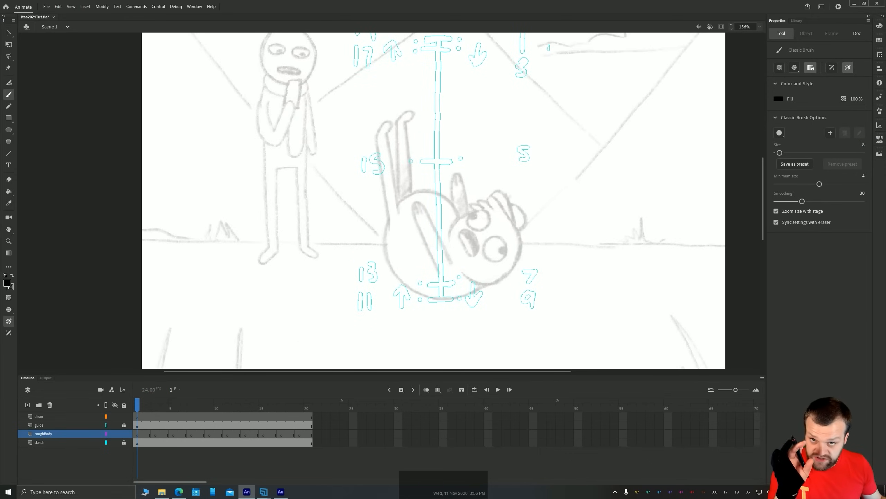
key(ctrl+equal)
key(ctrl+minus)
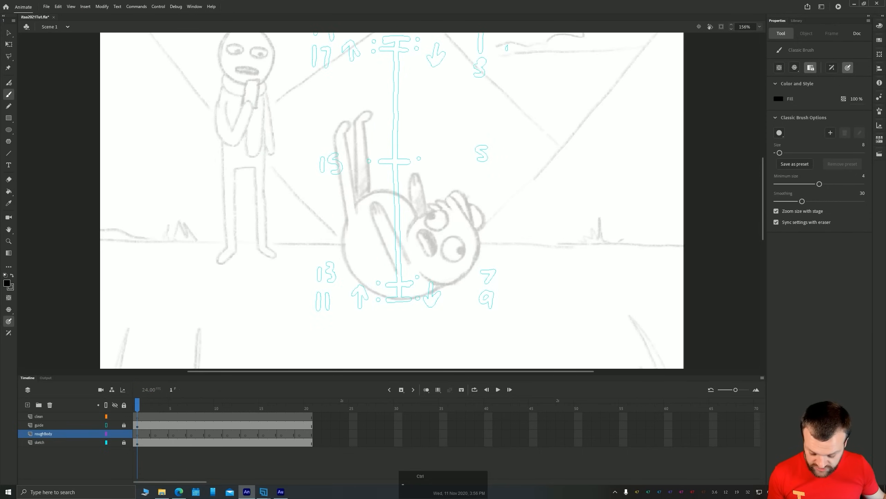
key(ctrl+equal)
key(ctrl+minus)
key(ctrl+equal)
key(ctrl+minus)
key(ctrl+equal)
key(ctrl+minus)
key(ctrl+equal)
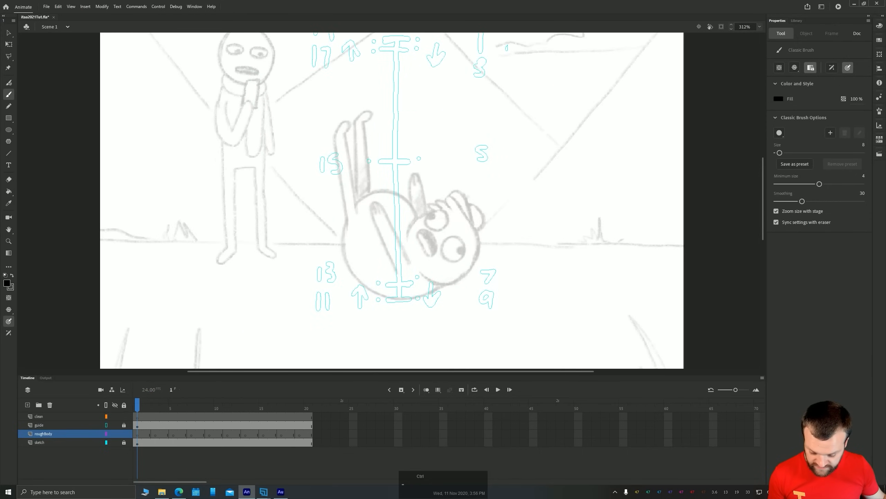
Draw a circle about 204 pixels wide for the character's body on frame 1 of roughBody
key(space)
drag(305, 98, 305, 242)
mouse_move(344, 343)
mouse_down()
mouse_move(325, 241)
mouse_move(331, 212)
mouse_move(353, 297)
mouse_move(424, 295)
mouse_move(430, 219)
mouse_move(376, 202)
mouse_move(323, 203)
mouse_move(352, 291)
mouse_up()
Move the body circle up and nudge it until it is centred on the timing chart's top tick
key(v)
click(333, 260)
key(space)
drag(365, 323, 364, 112)
key(shift+Left)
key(shift+Down)
key(shift+Right)
key(Left)
key(Left)
key(Down)
key(Down)
key(Down)
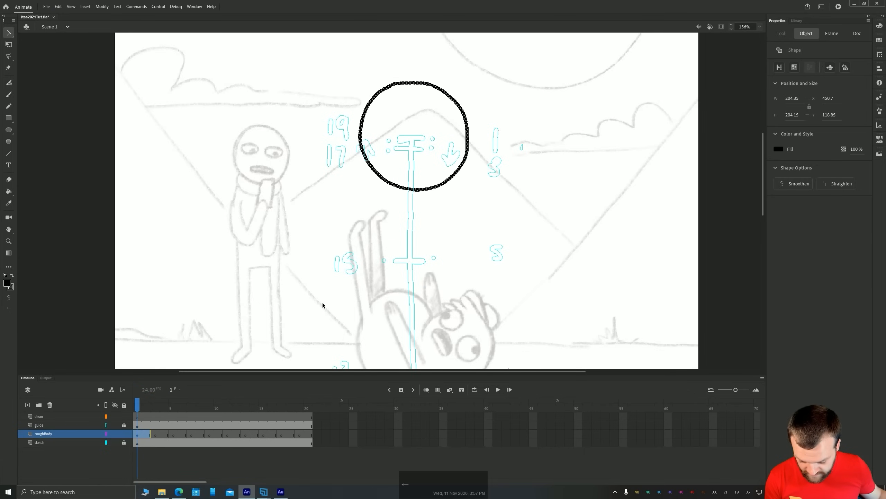
key(Left)
key(Left)
key(Left)
key(Down)
Paint a small cross at the centre of the frame 1 circle, on the chart's top tick
key(b)
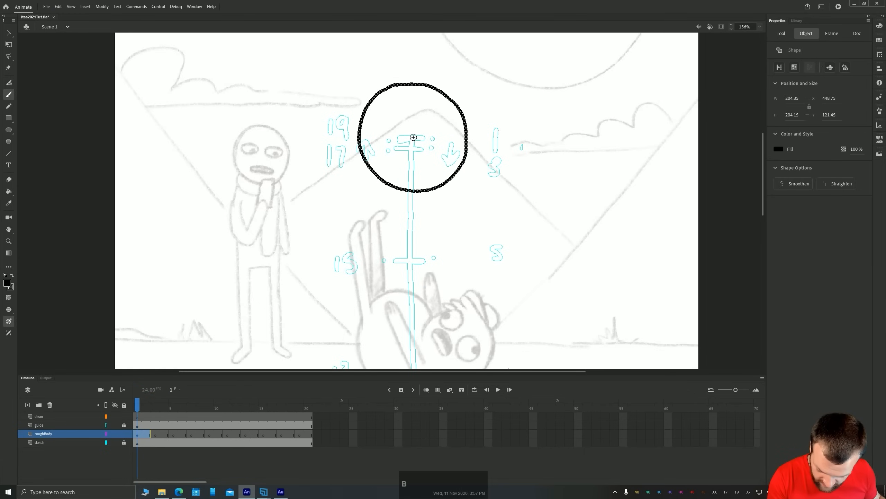
drag(404, 138, 418, 135)
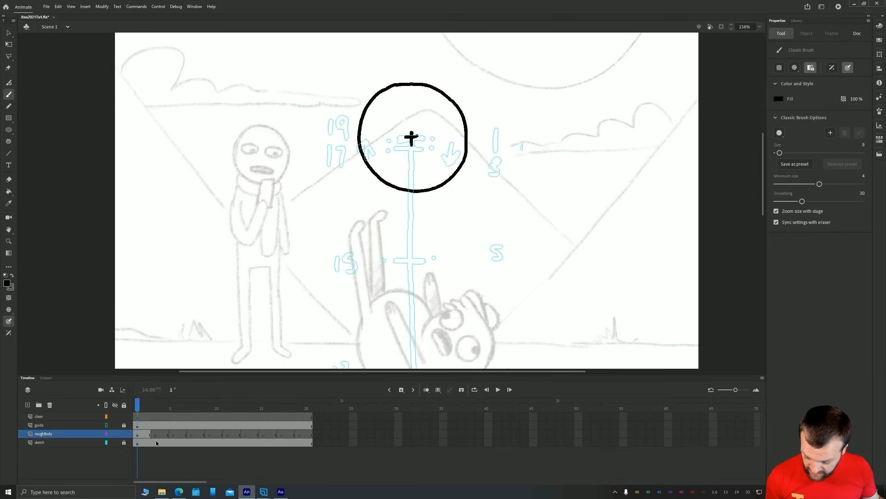
click(140, 435)
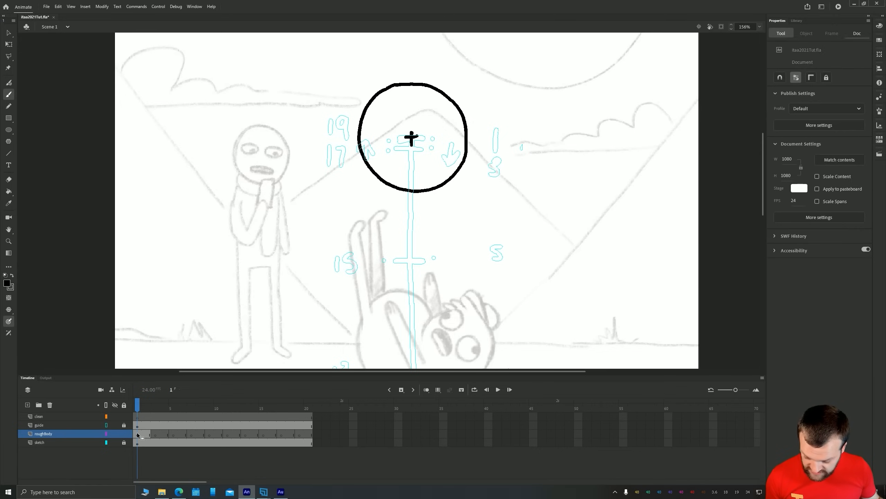
On frame 3, turn on onion skinning and paint a cross on the chart's second tick with a body circle around it
click(155, 434)
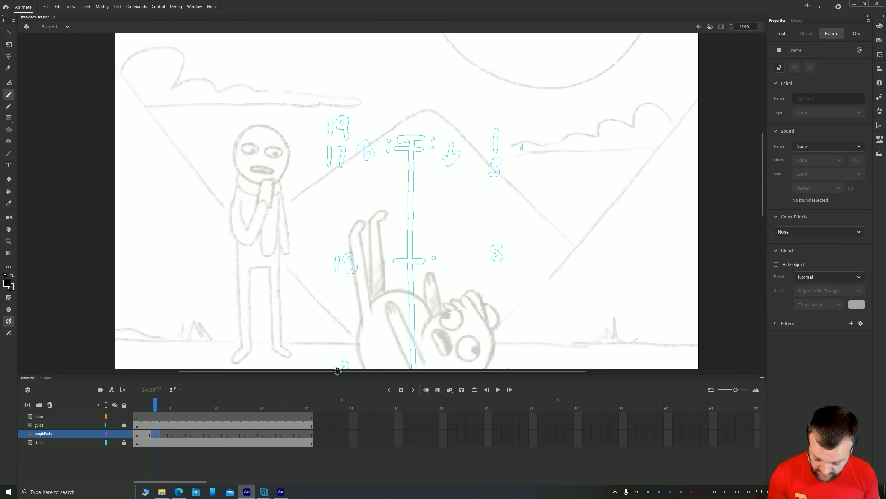
click(427, 390)
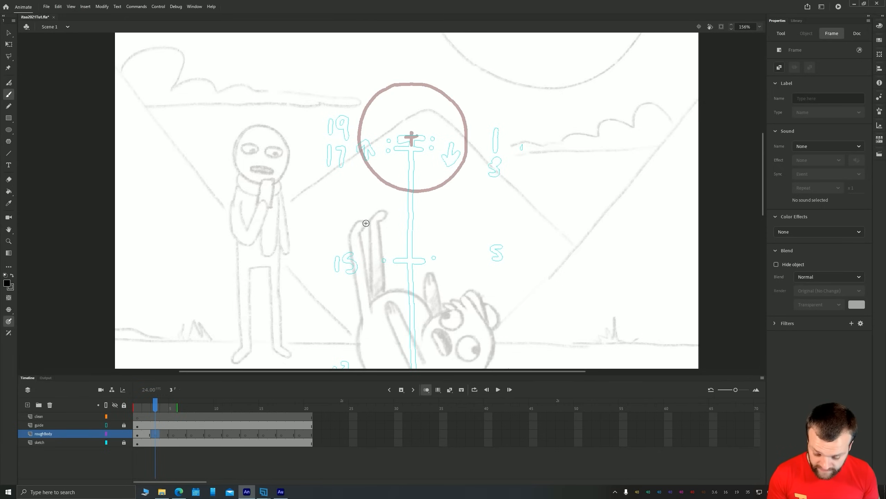
mouse_move(412, 143)
mouse_down()
mouse_move(412, 155)
mouse_move(418, 149)
mouse_up()
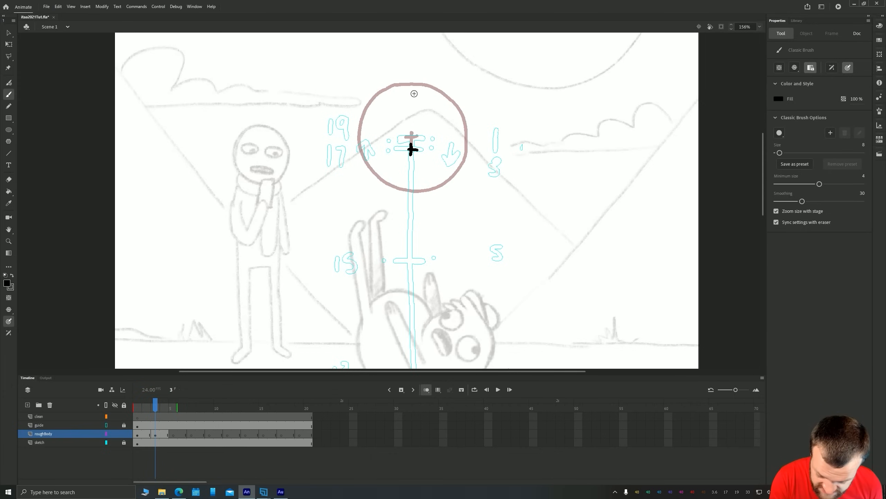
mouse_move(416, 93)
mouse_down()
mouse_move(453, 110)
mouse_move(466, 151)
mouse_move(453, 187)
mouse_move(413, 200)
mouse_move(373, 182)
mouse_move(357, 145)
mouse_move(369, 110)
mouse_move(413, 92)
mouse_up()
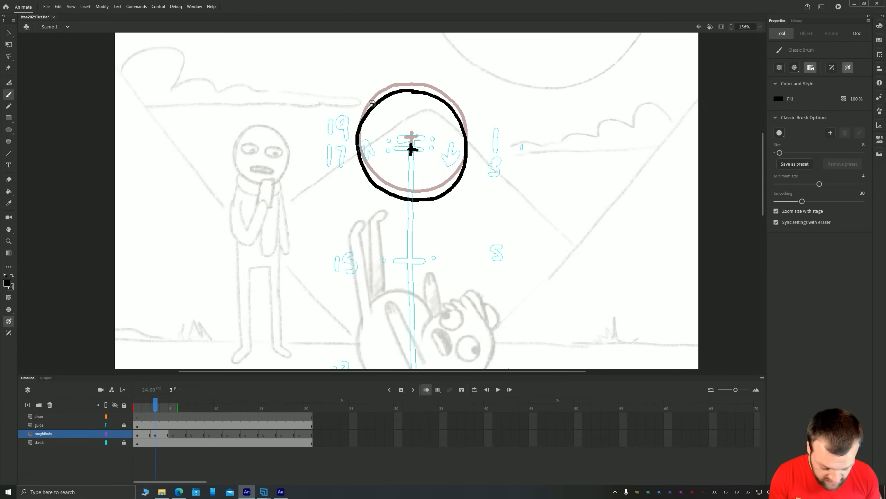
key(e)
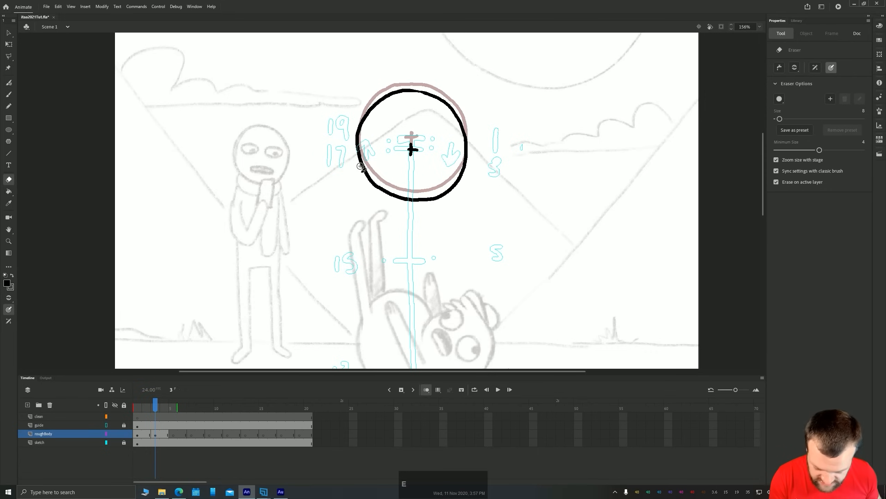
key(b)
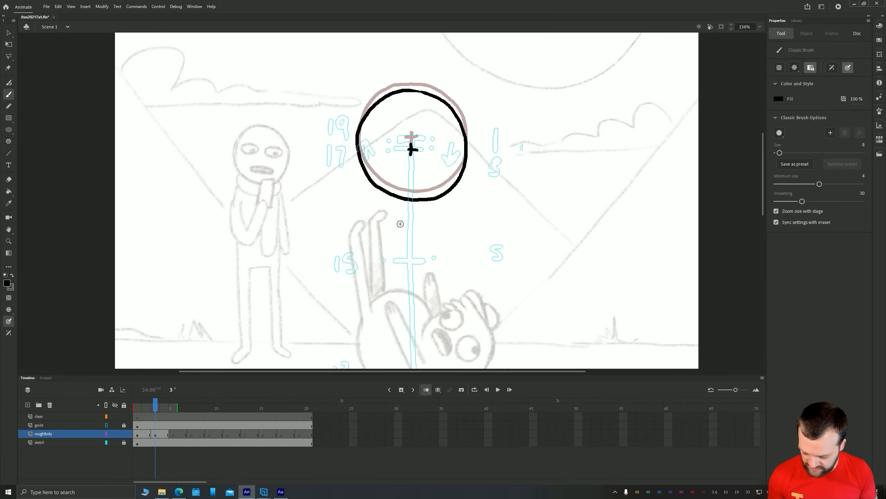
Paint a centre cross on frame 5 of roughBody at the timing chart's middle tick
click(174, 434)
key(space)
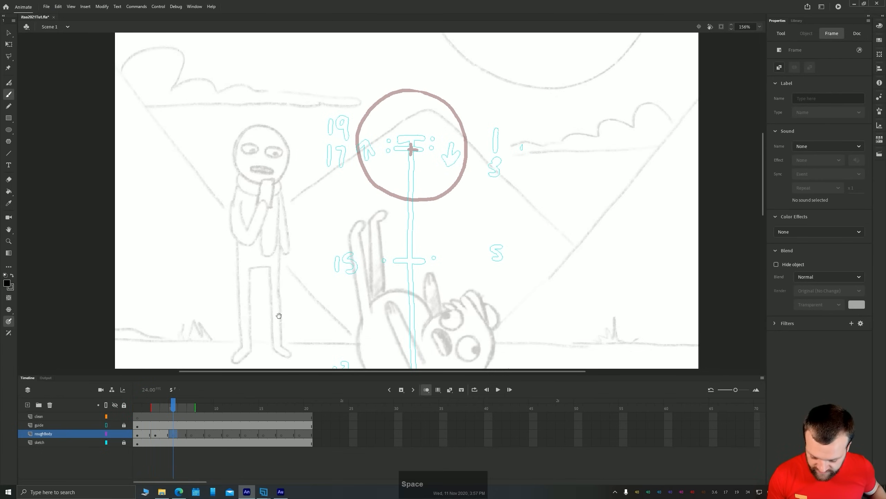
drag(284, 298, 282, 236)
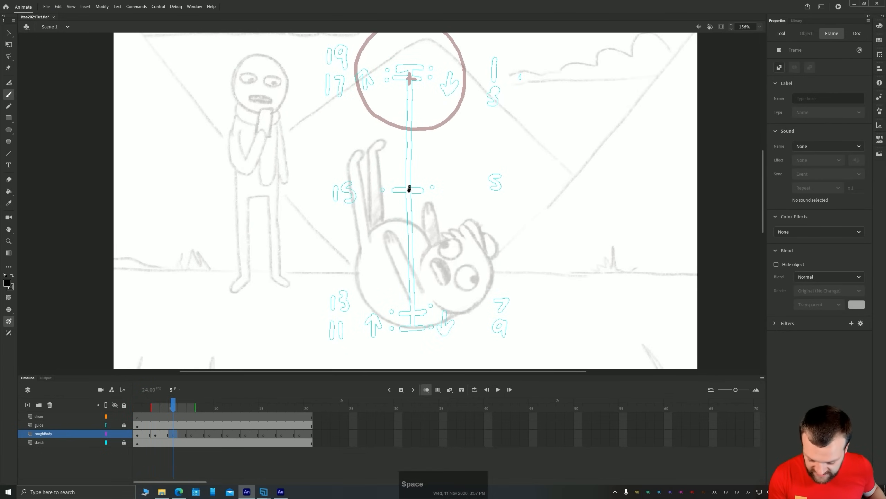
mouse_move(409, 187)
mouse_down()
mouse_move(408, 197)
mouse_move(418, 190)
mouse_up()
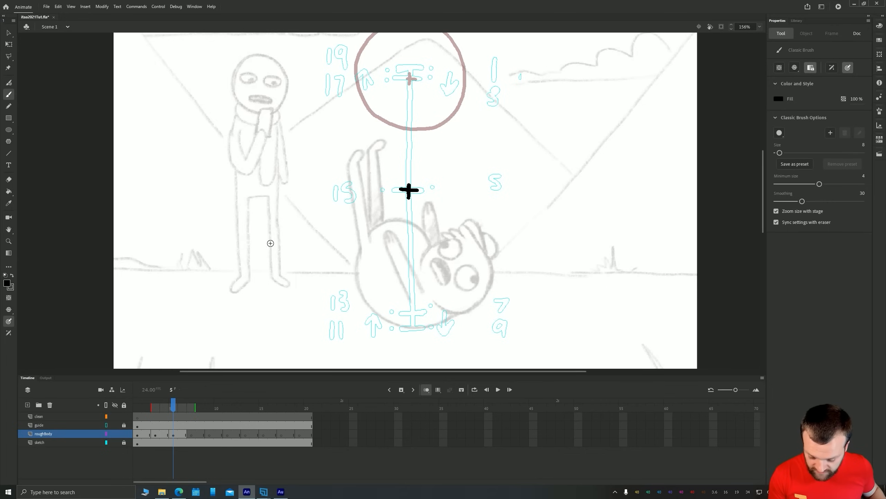
Sketch a small falling-ball stretch example with a down arrow over the standing figure on frame 5
key(space)
drag(270, 243, 295, 295)
mouse_move(307, 151)
mouse_down()
mouse_move(294, 146)
mouse_move(313, 153)
mouse_move(308, 210)
mouse_move(302, 176)
mouse_move(281, 209)
mouse_up()
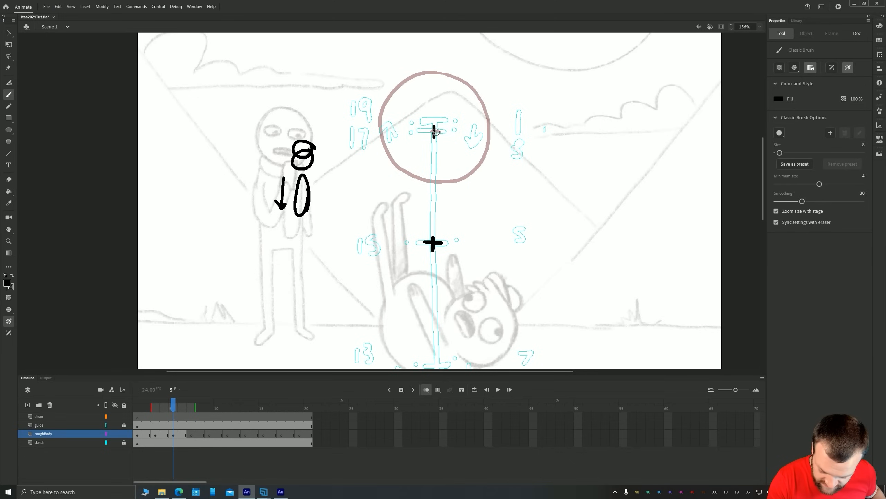
Trace the onion-skinned cross and circle on frame 5, and delete the earlier cross at the middle tick
drag(428, 132, 441, 131)
mouse_move(436, 71)
mouse_down()
mouse_move(463, 79)
mouse_move(483, 104)
mouse_move(488, 140)
mouse_move(476, 169)
mouse_move(447, 180)
mouse_move(413, 176)
mouse_move(390, 158)
mouse_move(381, 130)
mouse_move(382, 103)
mouse_move(434, 70)
mouse_up()
key(v)
drag(502, 205, 367, 55)
click(433, 243)
key(Delete)
Move the traced circle and cross down on frame 5 until they are centred on the chart's middle tick
drag(516, 207, 360, 54)
drag(382, 112, 381, 228)
key(Up)
key(Up)
key(Up)
key(Up)
key(Up)
key(Up)
key(Up)
key(Up)
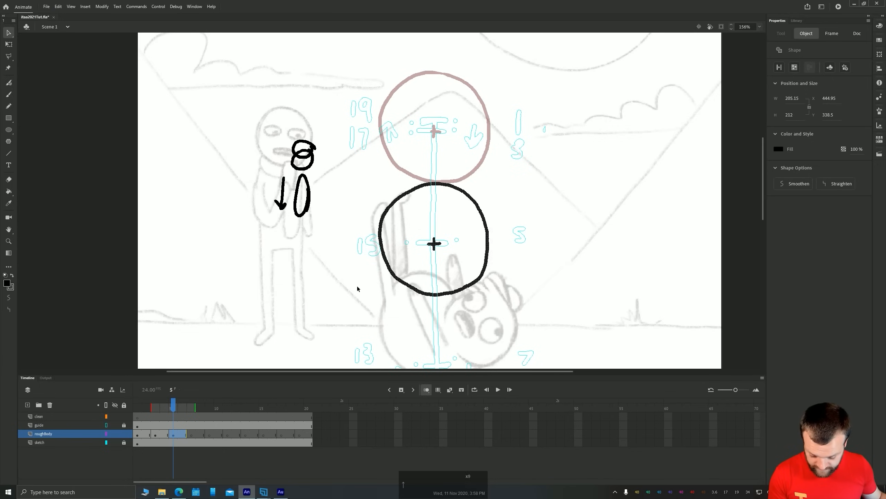
Stretch the circle and cross on frame 5 about their centre into a tall ellipse about 158 wide and 252 high
key(q)
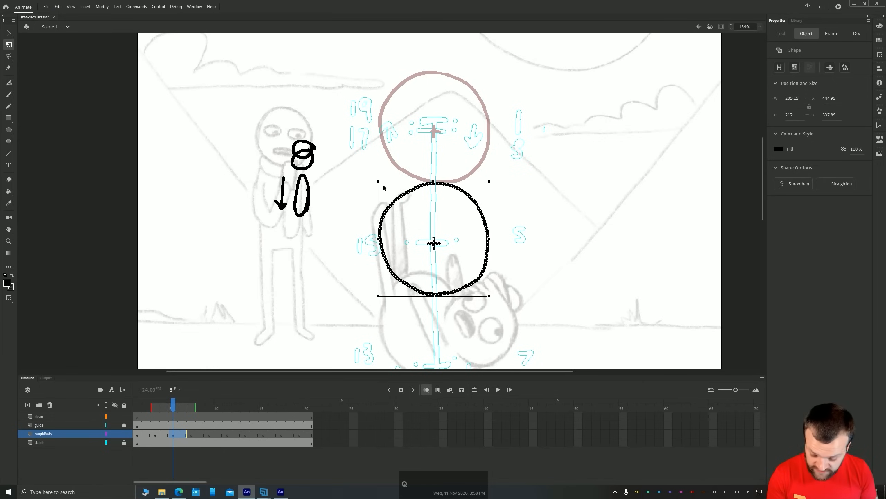
drag(378, 181, 391, 170)
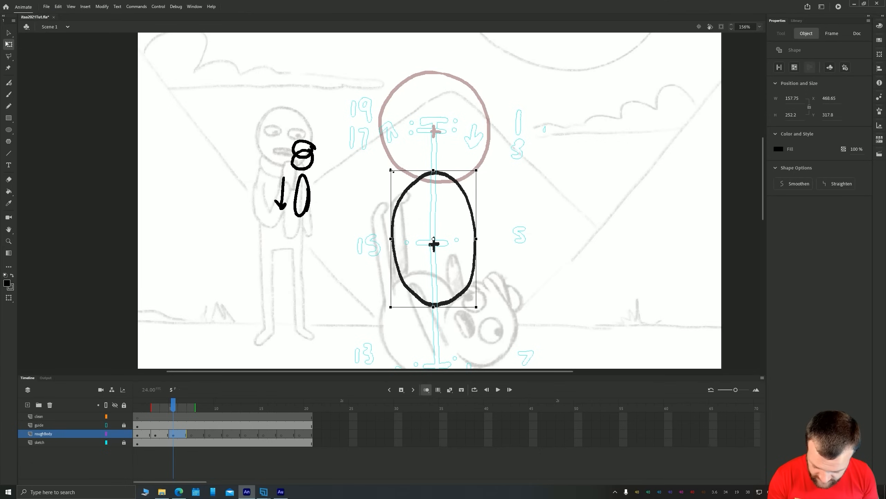
click(342, 268)
Delete the falling-ball stretch example and its down arrow from frame 5, keeping the ellipse and cross
key(space)
drag(301, 302, 310, 226)
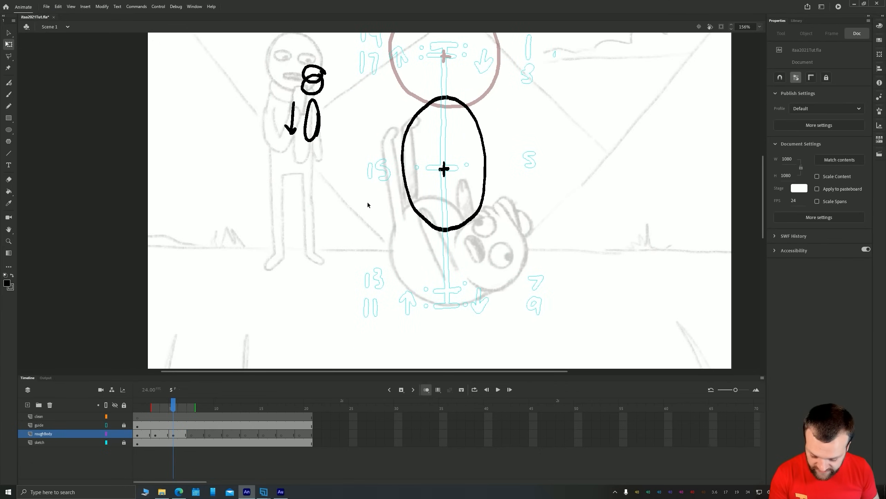
click(173, 435)
key(v)
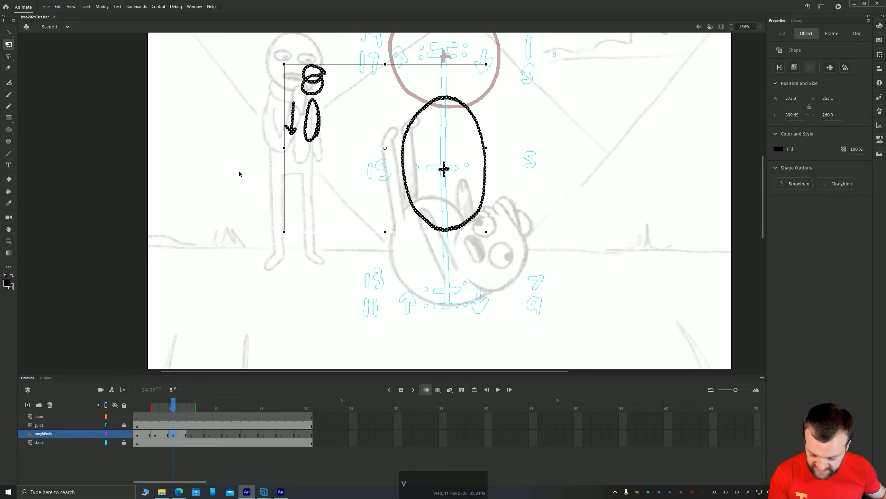
click(239, 170)
key(space)
drag(240, 124, 271, 215)
drag(336, 195, 387, 261)
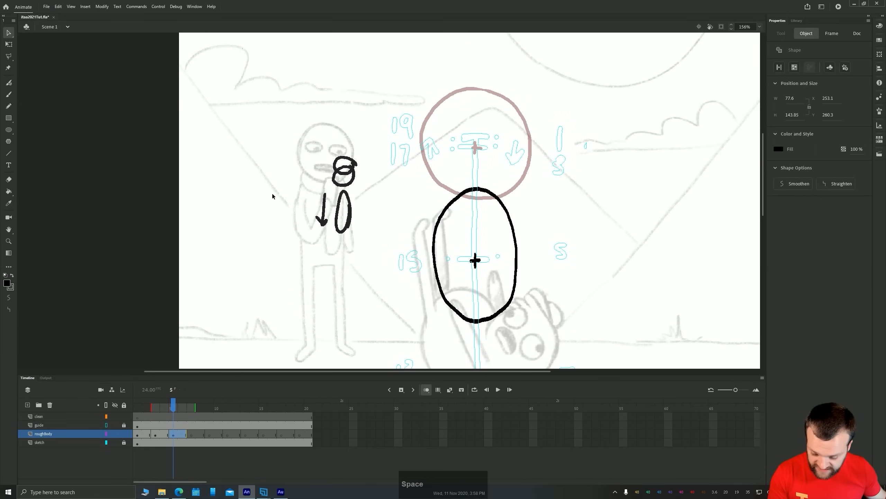
key(Delete)
Copy the ellipse and cross from frame 5 and paste them in place on frame 7 of roughBody
drag(269, 308, 270, 170)
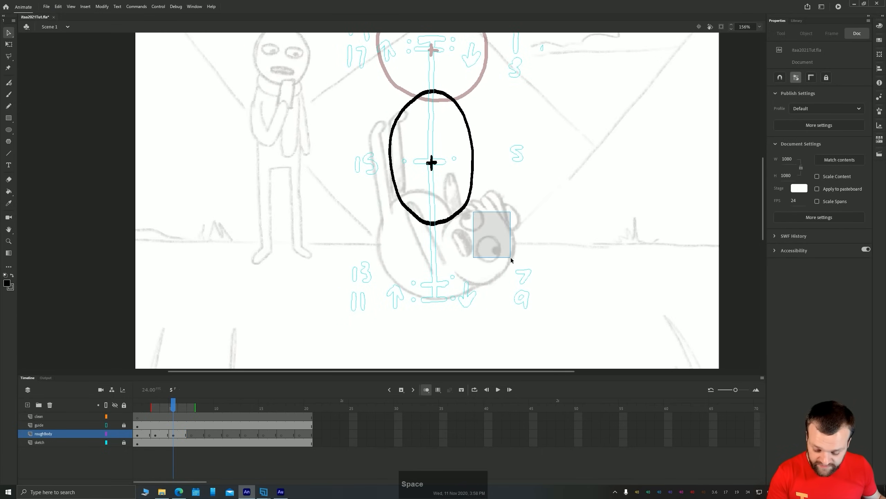
drag(511, 257, 337, 58)
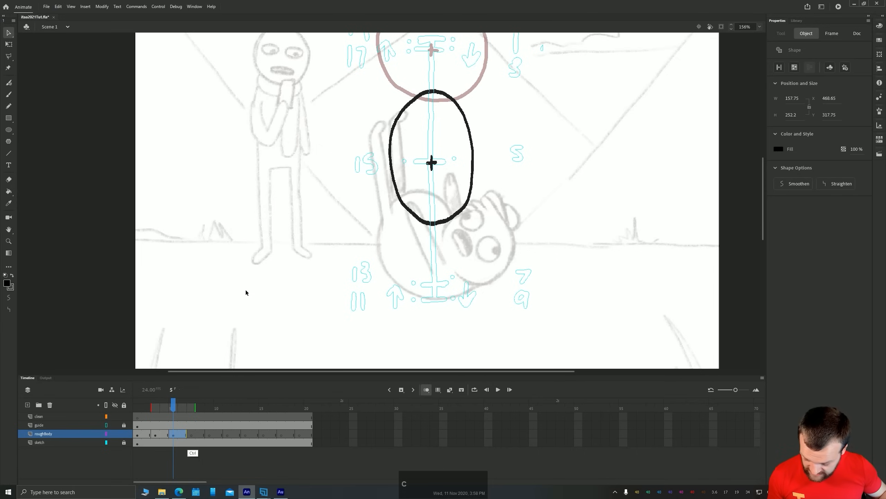
click(192, 434)
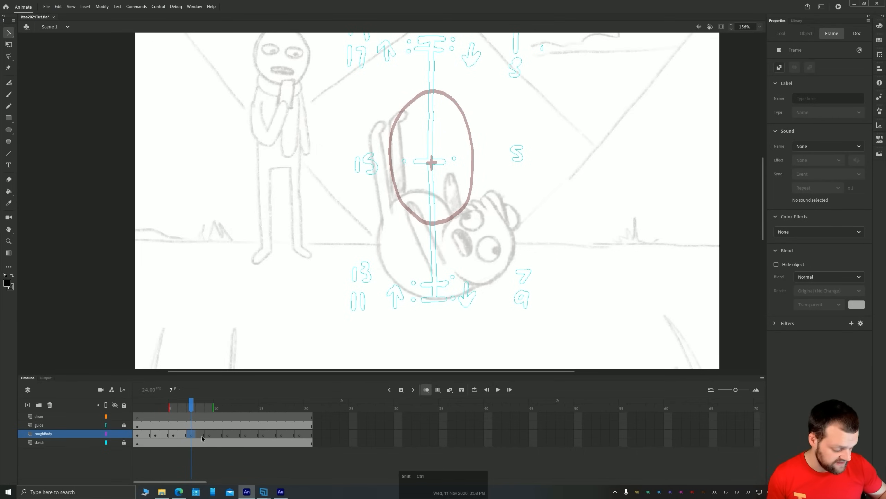
key(ctrl+shift+v)
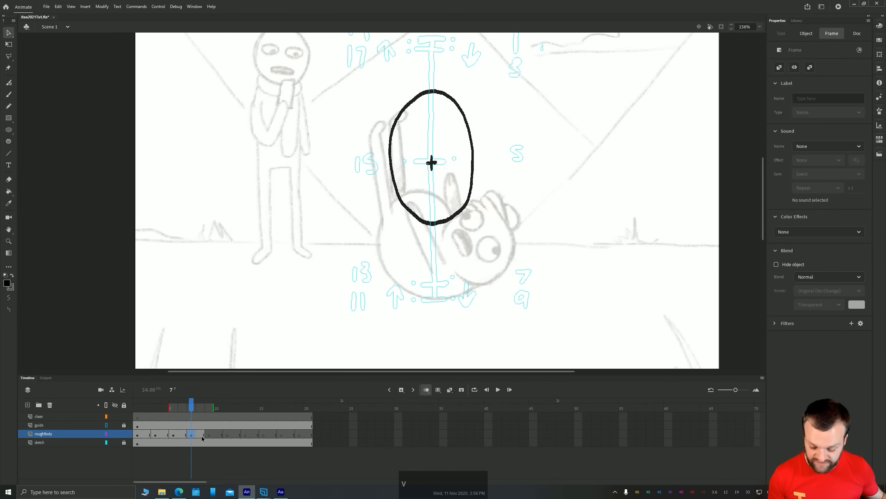
Move the frame 7 ellipse down until its base meets the chart's lowest tick, stretching it to about 144 wide and 283 high
key(shift+Down)
key(shift+Down)
key(shift+Down)
key(shift+Down)
key(shift+Down)
key(shift+Down)
key(shift+Down)
key(shift+Down)
key(shift+Down)
key(shift+Down)
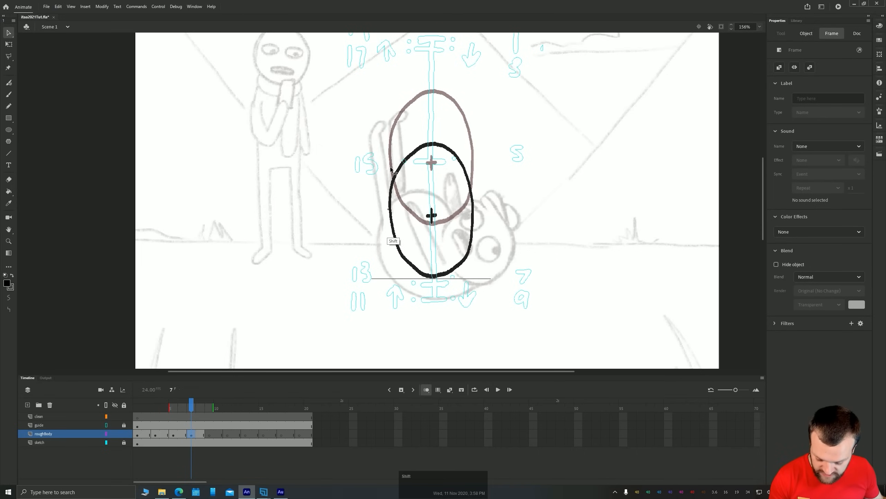
drag(391, 170, 391, 234)
key(q)
drag(388, 153, 393, 144)
key(shift+Down)
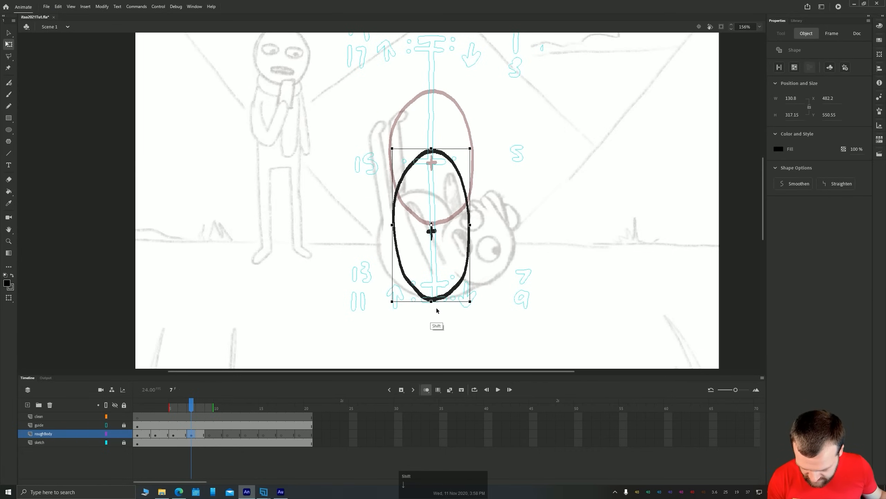
key(Up)
key(Right)
key(Right)
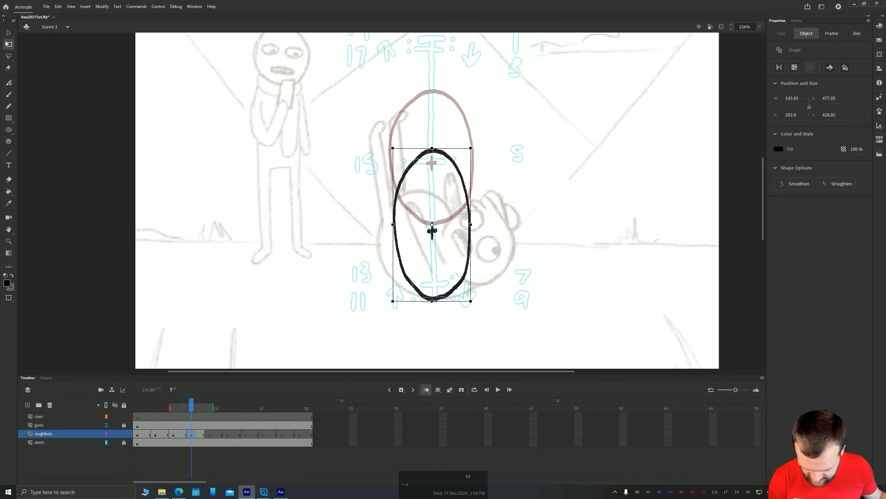
Scrub the roughBody drawings from frame 1 onward to check the fall, ending on frame 9
drag(191, 405, 138, 405)
key(space)
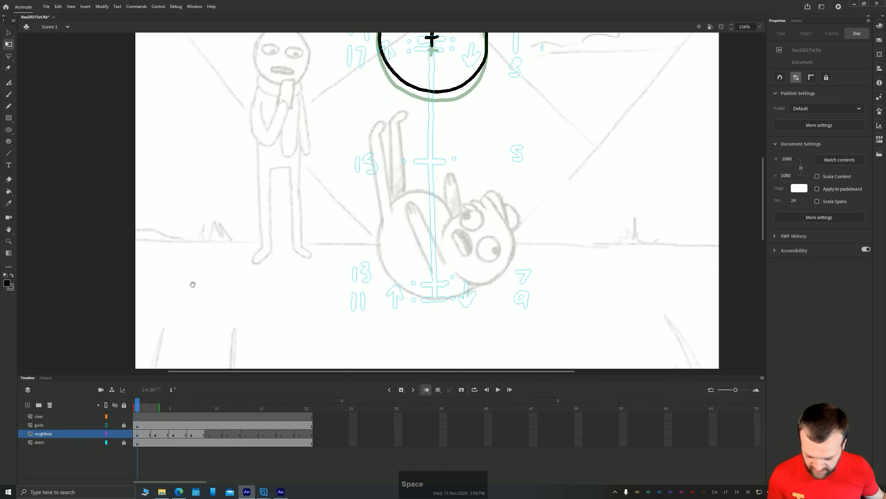
drag(200, 214, 198, 260)
drag(137, 407, 210, 407)
click(210, 434)
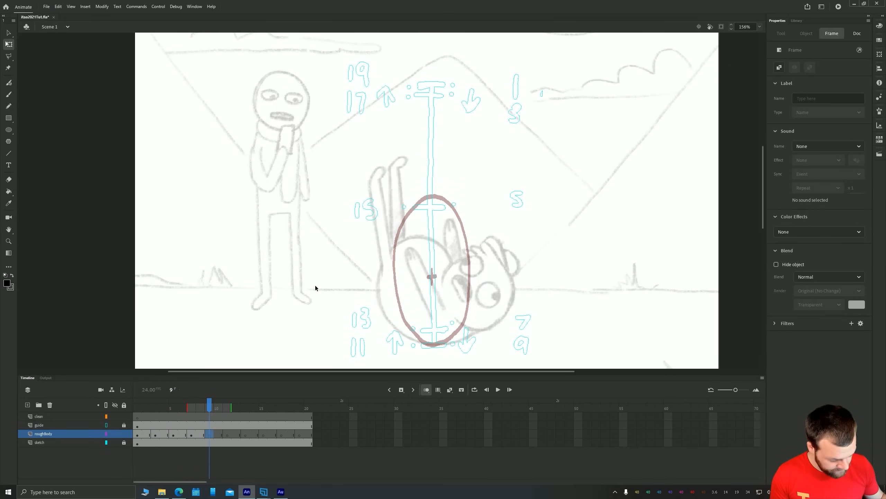
key(b)
drag(315, 288, 311, 258)
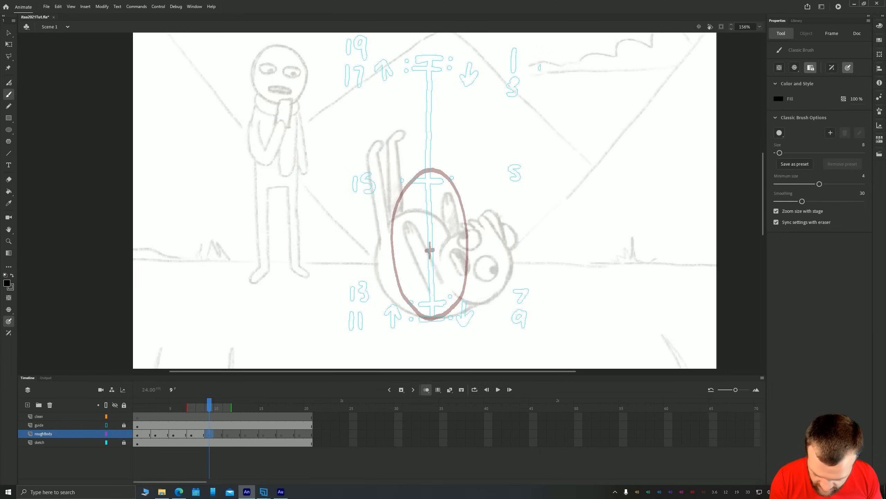
drag(430, 244, 430, 259)
mouse_move(451, 180)
mouse_down()
mouse_move(461, 217)
mouse_move(409, 301)
mouse_move(452, 181)
mouse_up()
key(q)
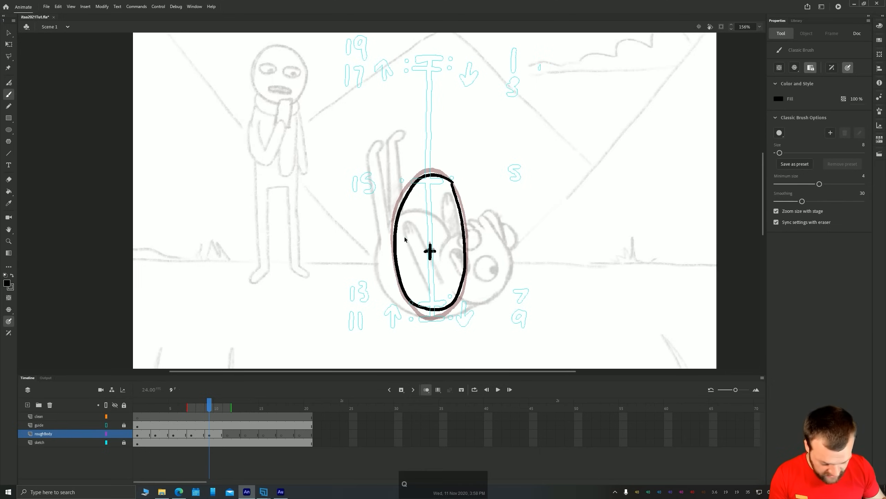
click(397, 227)
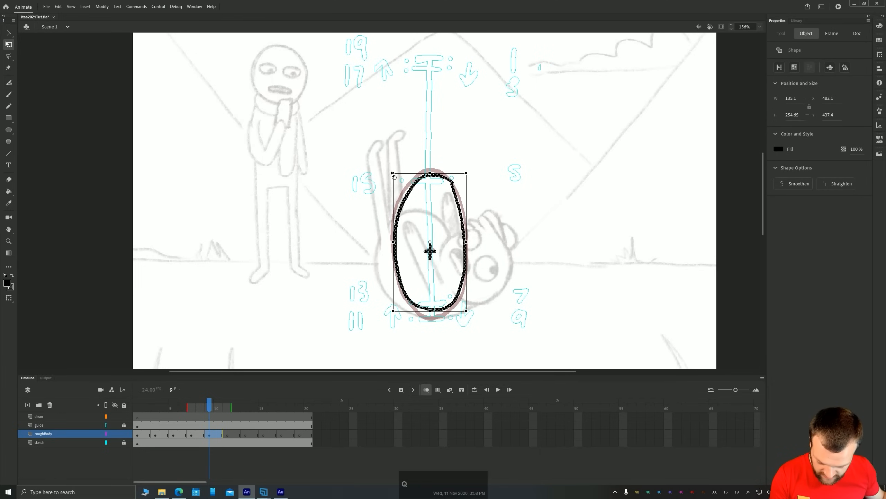
drag(392, 171, 325, 341)
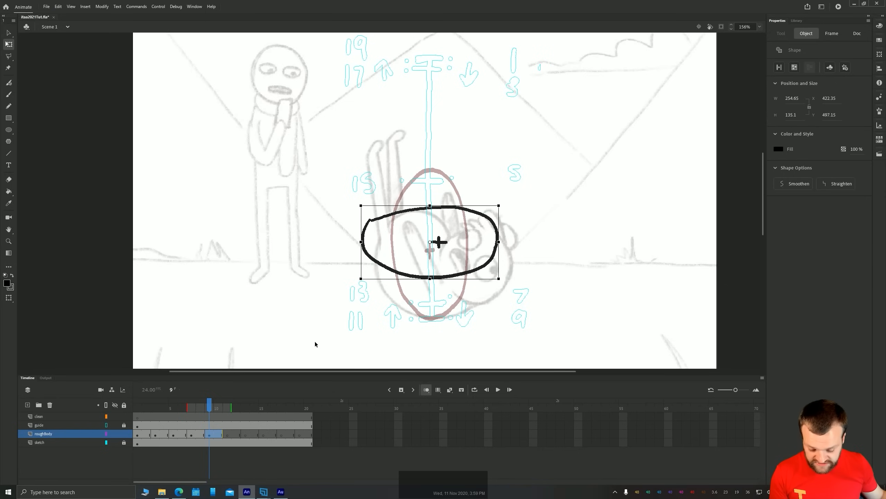
key(Delete)
Paint a centre cross on frame 9 of roughBody at the timing chart's lowest tick
key(n)
key(b)
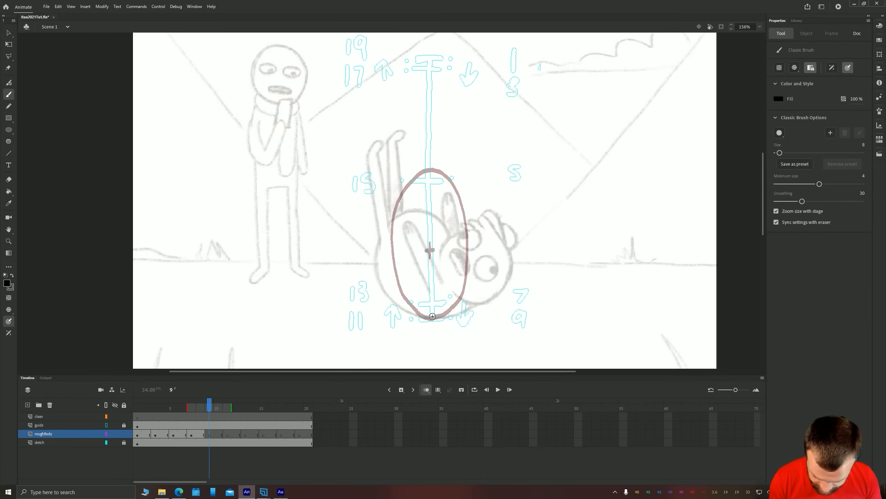
drag(438, 318, 426, 318)
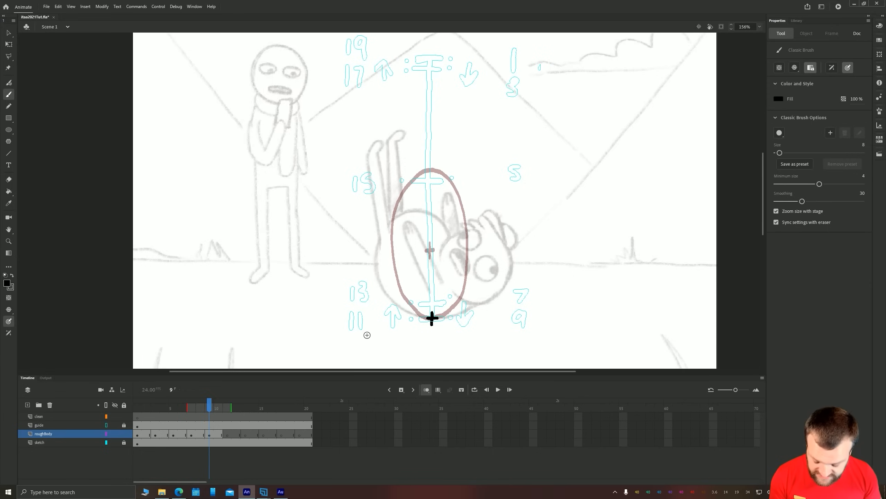
key(space)
drag(296, 345, 311, 316)
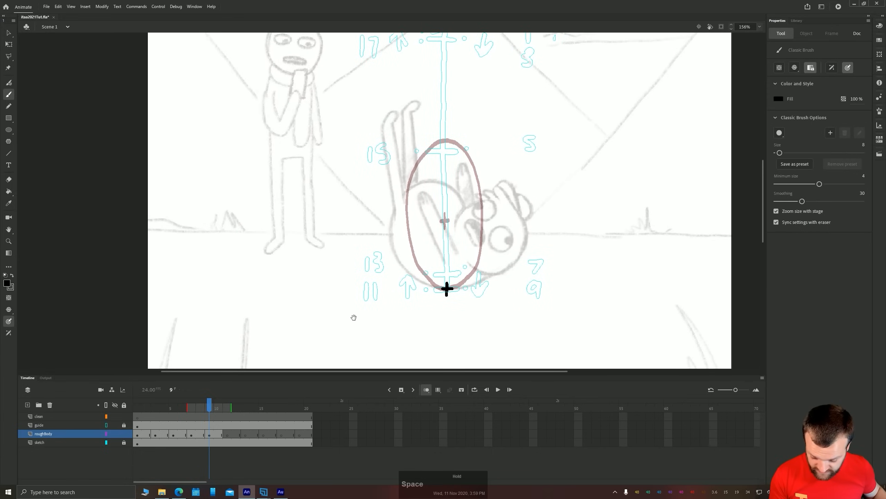
Move only the centre cross on frame 7 down inside the ellipse until it sits on the chart's tick for frame 7
key(v)
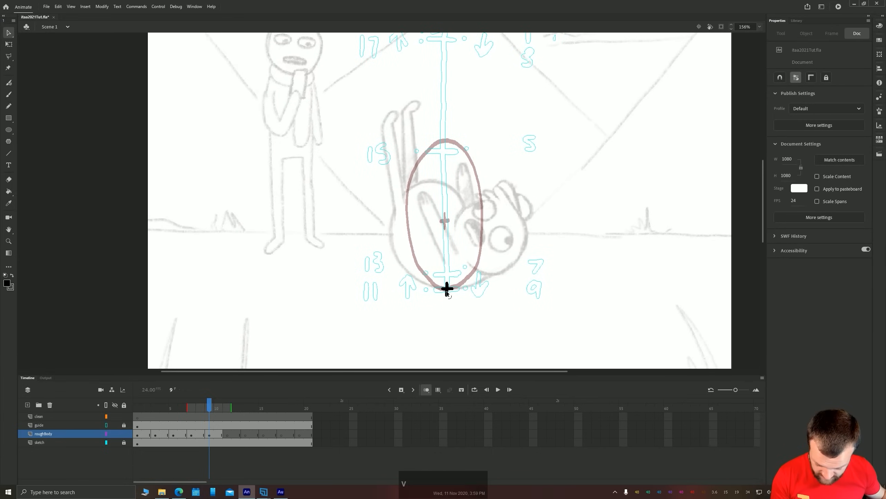
click(191, 435)
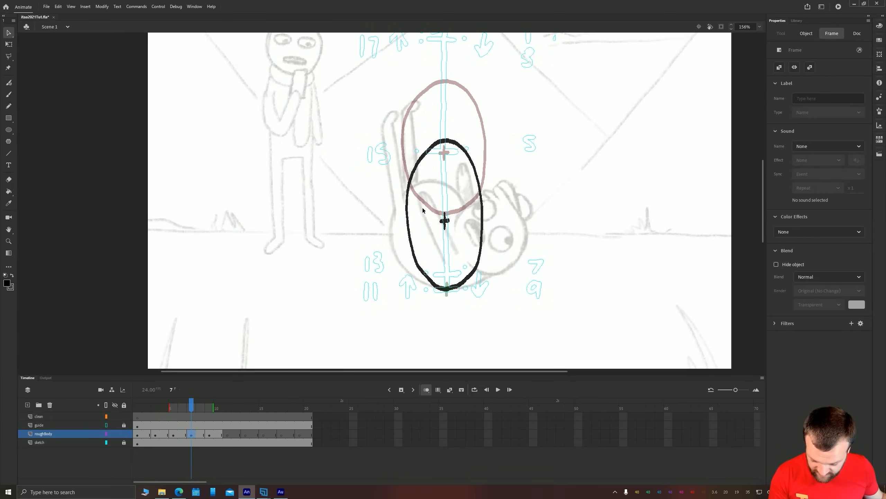
click(445, 221)
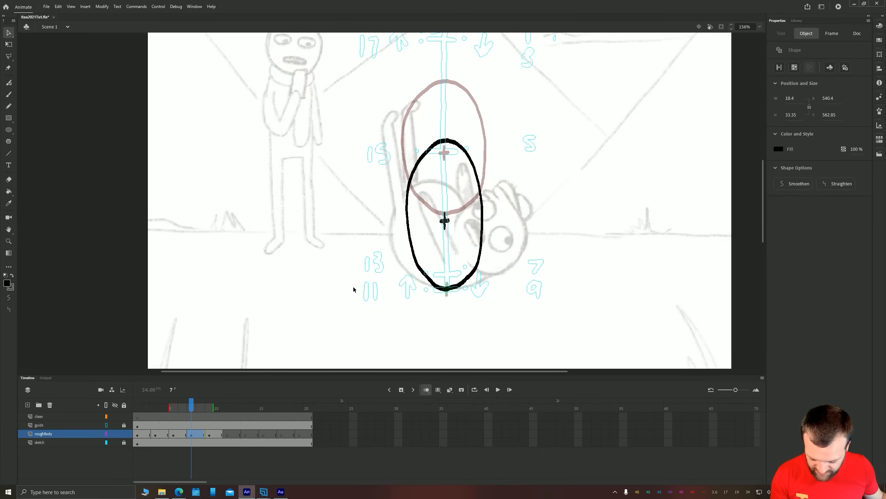
key(shift+Down)
key(shift+Down)
key(shift+Down)
key(shift+Down)
key(shift+Down)
key(shift+Down)
key(shift+Down)
key(shift+Down)
key(shift+Down)
key(shift+Down)
key(shift+Down)
key(shift+Down)
key(shift+Down)
key(shift+Down)
key(shift+Down)
key(shift+Right)
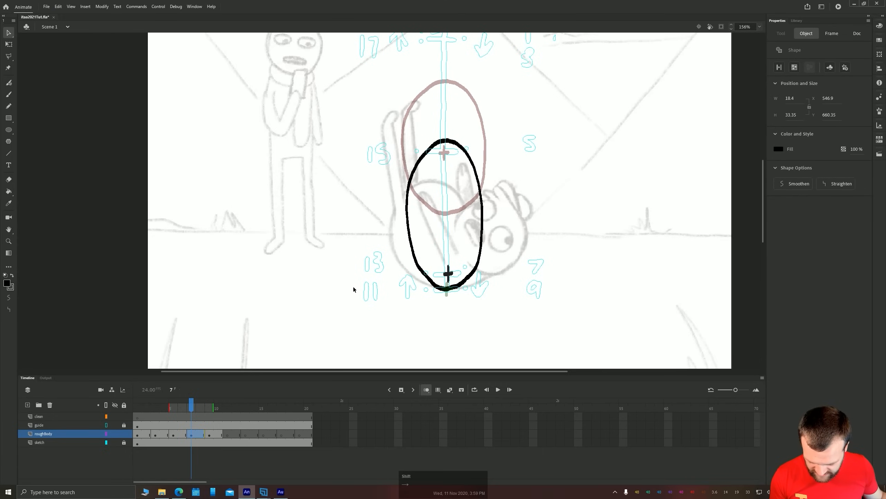
key(shift+Left)
key(Down)
key(Right)
key(Right)
key(Right)
key(Right)
key(Down)
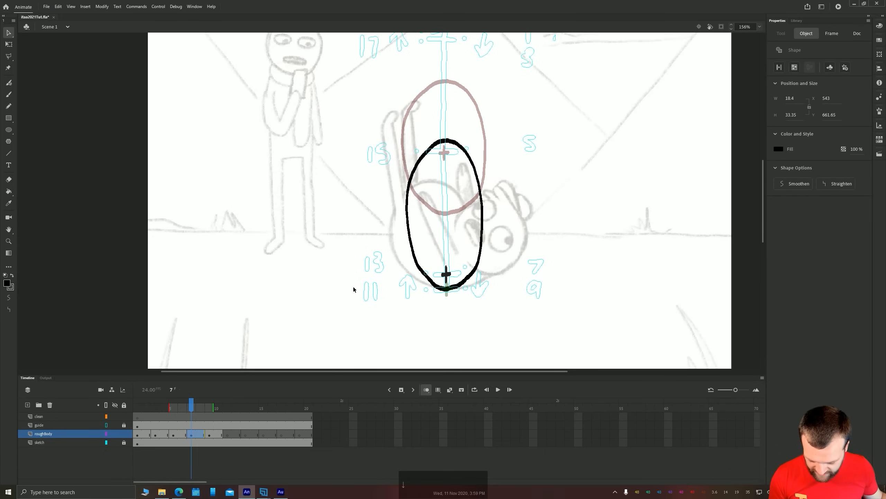
Paint a wide, flattened ellipse on frame 9 for the squashed body, with its base just below the cross
key(period)
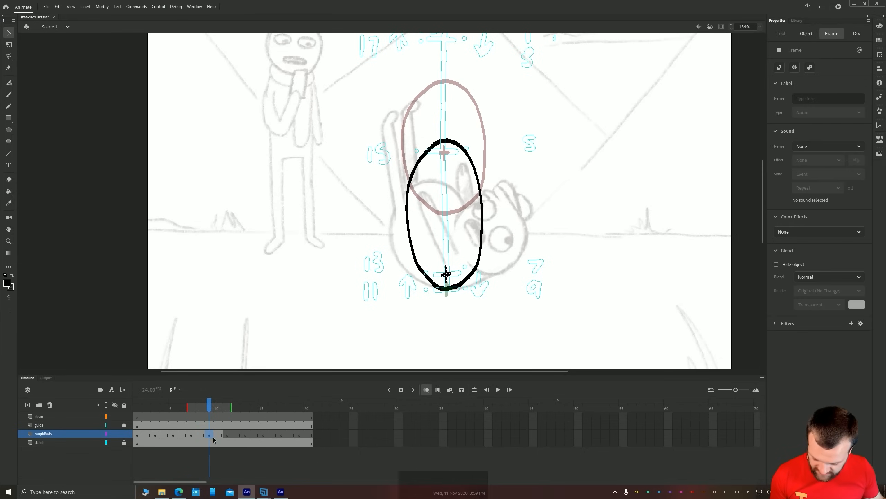
key(period)
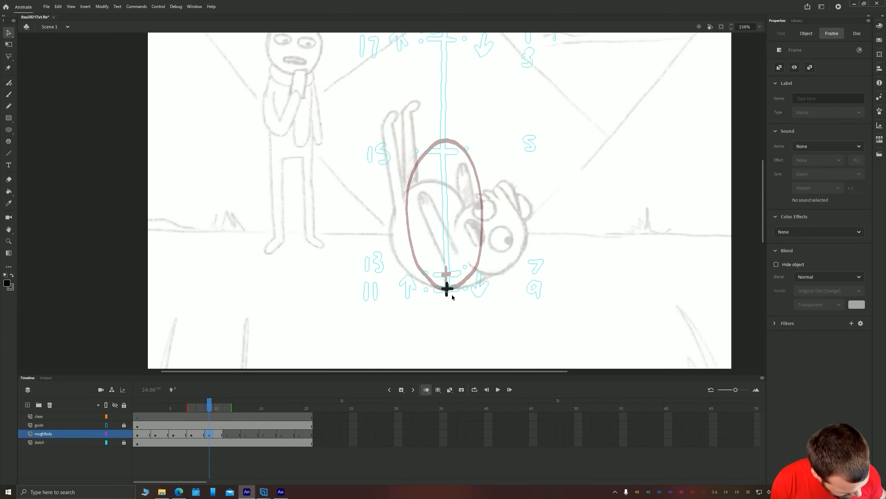
key(b)
mouse_move(450, 293)
mouse_down()
mouse_move(491, 291)
mouse_move(510, 278)
mouse_move(517, 260)
mouse_move(510, 243)
mouse_move(447, 224)
mouse_move(393, 238)
mouse_move(380, 262)
mouse_move(388, 283)
mouse_move(450, 293)
mouse_up()
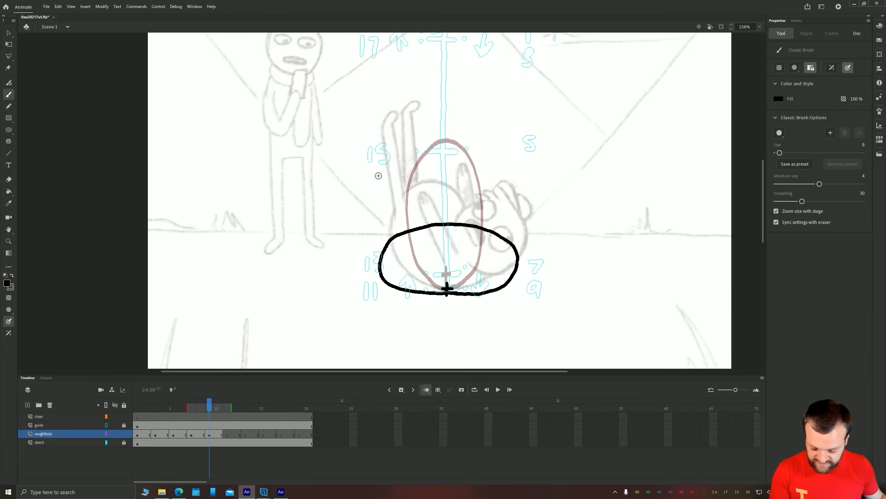
Flip back and forth through frames 7 to 10 to examine the change from stretched to squashed body
mouse_move(210, 408)
mouse_down()
mouse_move(198, 408)
mouse_move(212, 409)
mouse_up()
key(comma)
key(comma)
key(comma)
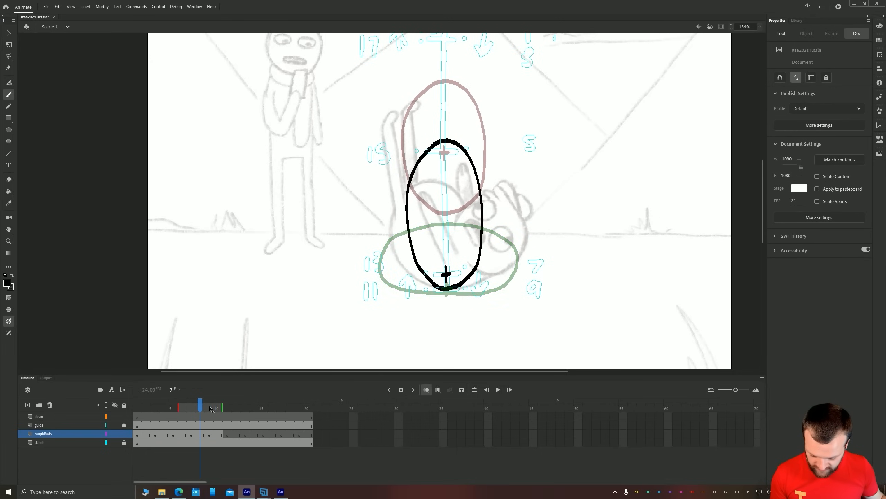
key(period)
key(period)
key(comma)
key(period)
key(comma)
key(period)
key(period)
key(period)
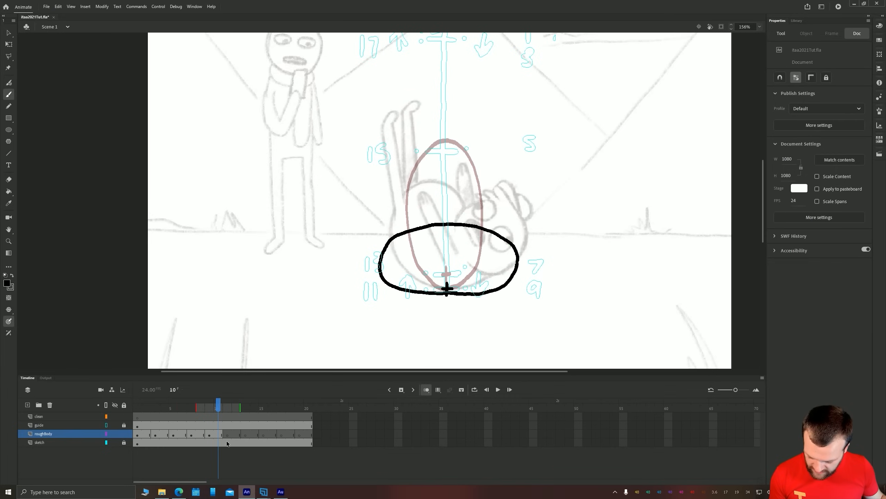
Compare frame 9 with frame 11 of roughBody and undo the last brush mark on frame 11
drag(445, 299, 447, 335)
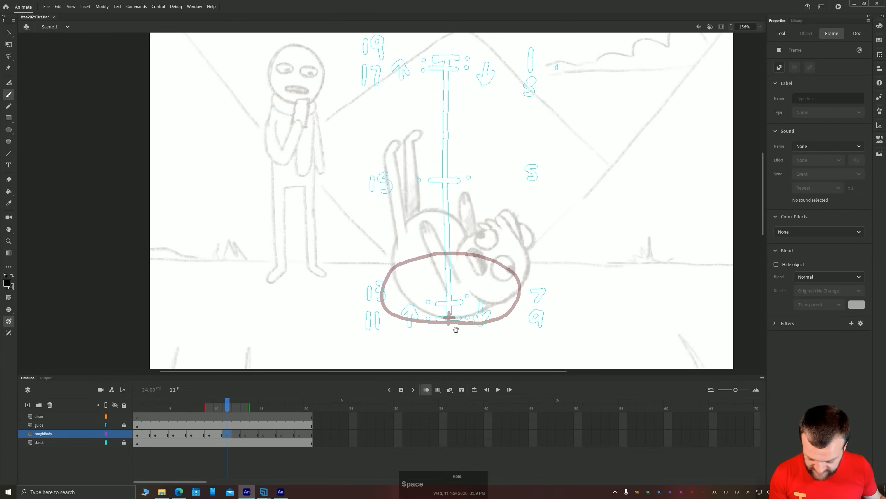
key(comma)
key(comma)
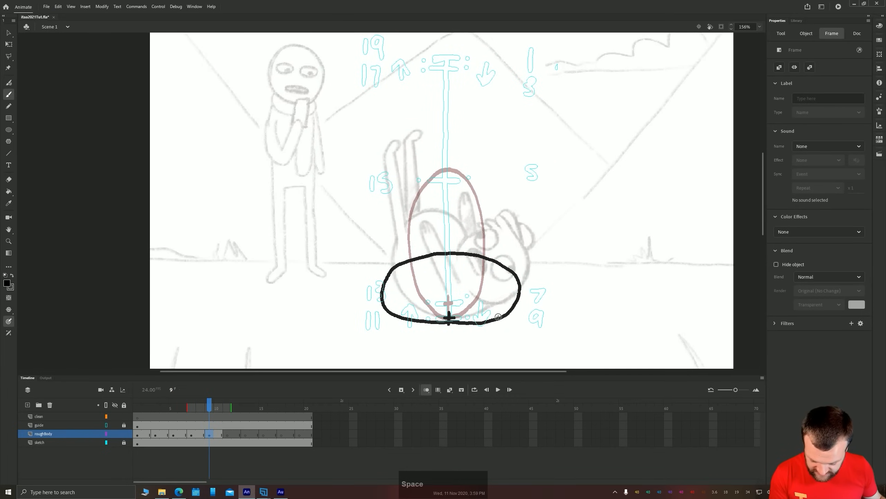
key(period)
key(period)
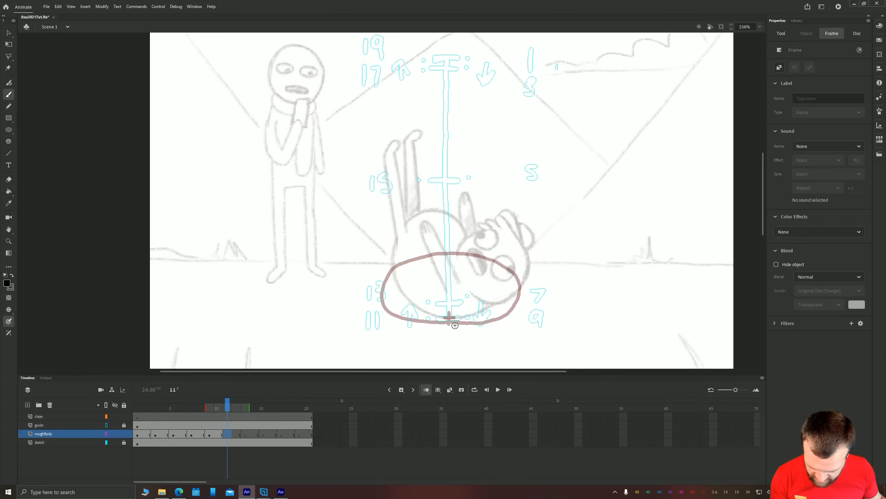
key(ctrl+z)
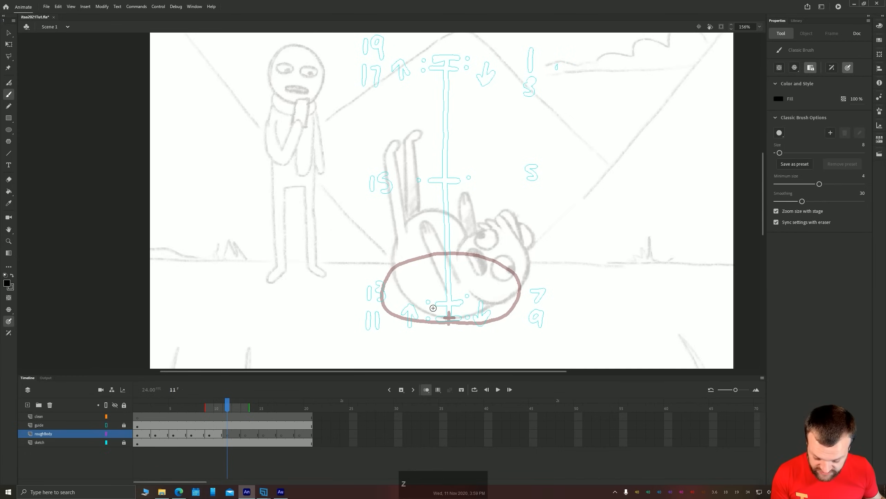
mouse_move(450, 322)
mouse_down()
mouse_move(513, 324)
mouse_move(528, 315)
mouse_move(525, 294)
mouse_move(468, 272)
mouse_move(414, 281)
mouse_move(380, 301)
mouse_move(381, 315)
mouse_move(451, 323)
mouse_up()
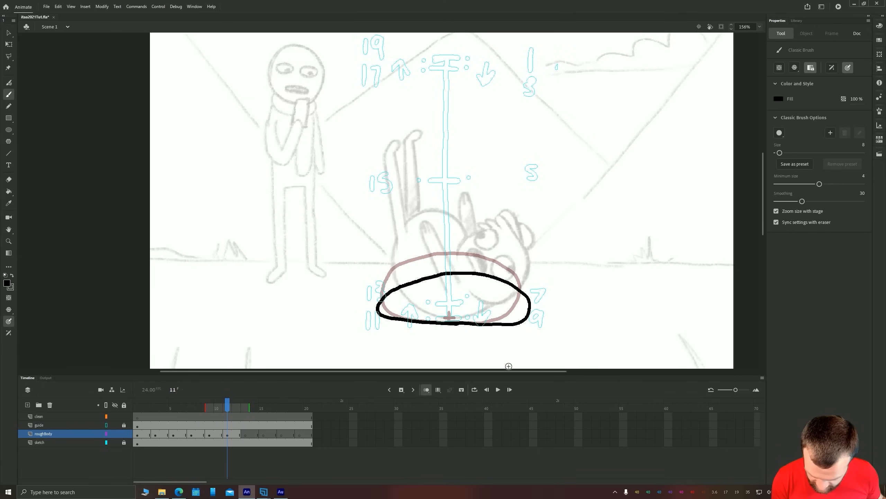
key(l)
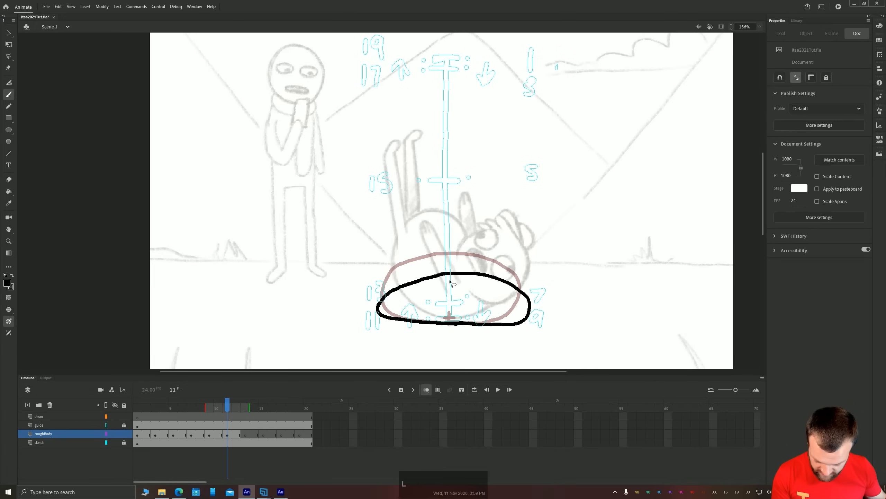
drag(557, 303, 550, 264)
key(Delete)
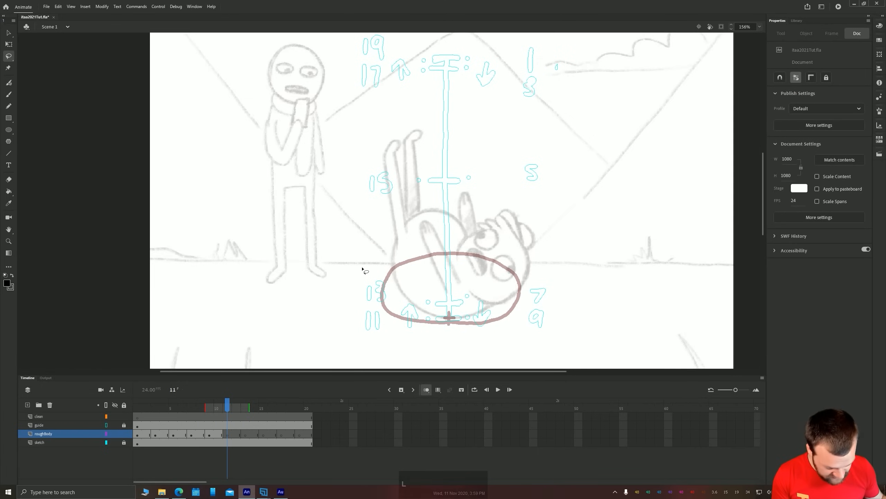
Paint a squashed, flat-bottomed dome on frame 11 and mark a cross at the middle of its base
key(b)
mouse_move(246, 277)
mouse_down()
mouse_move(237, 278)
mouse_move(292, 284)
mouse_move(290, 194)
mouse_move(306, 243)
mouse_move(317, 194)
mouse_up()
key(b)
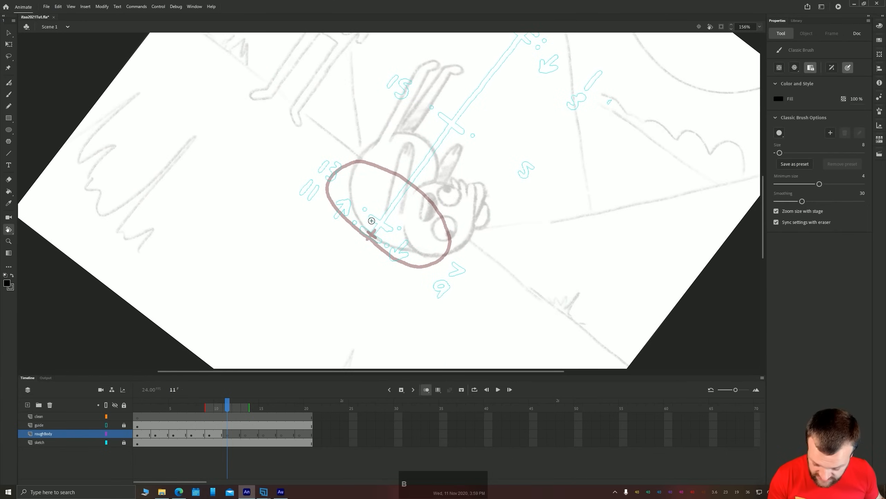
mouse_move(366, 234)
mouse_down()
mouse_move(428, 276)
mouse_move(433, 229)
mouse_move(412, 201)
mouse_move(381, 182)
mouse_move(324, 182)
mouse_move(321, 197)
mouse_move(366, 234)
mouse_up()
key(r)
drag(238, 120, 236, 303)
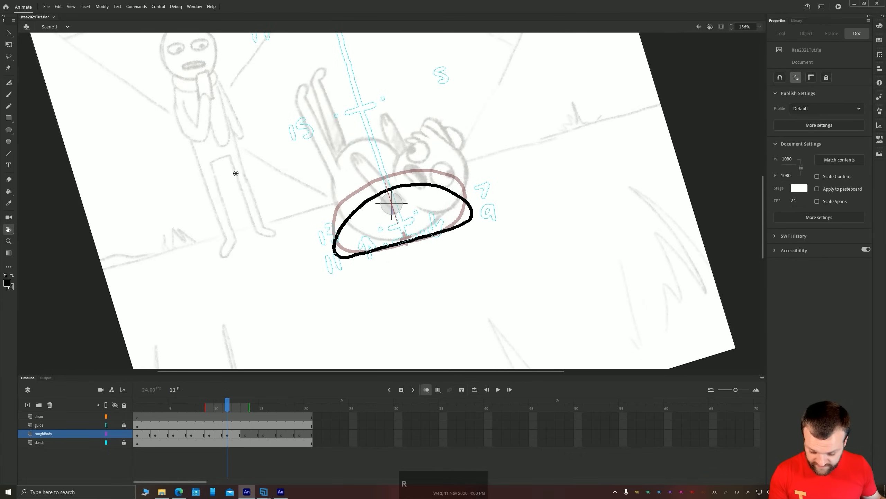
click(699, 27)
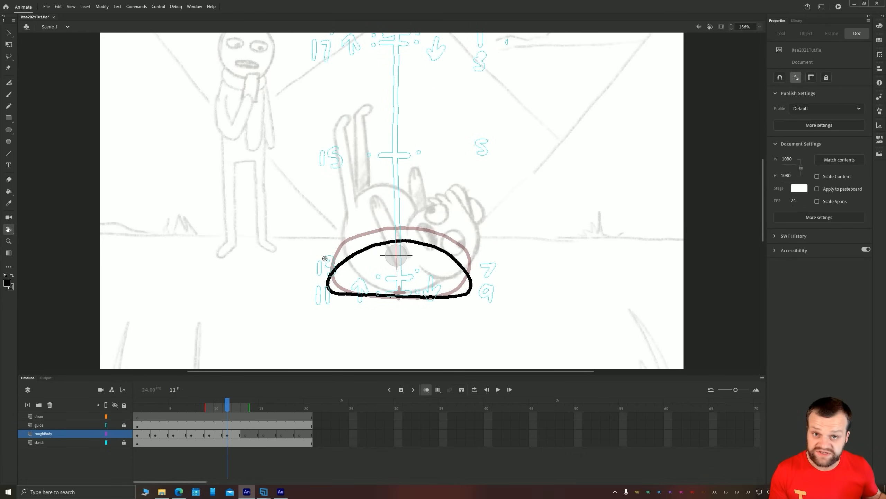
drag(262, 189, 312, 232)
key(b)
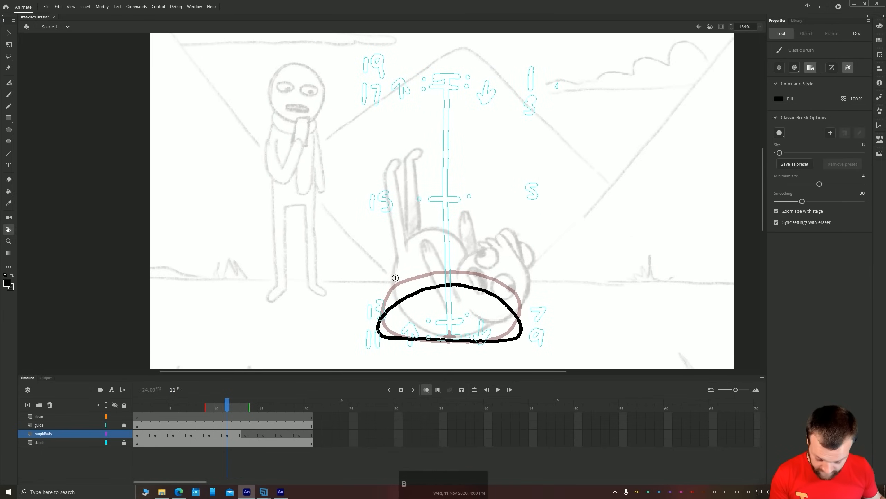
drag(450, 336, 445, 339)
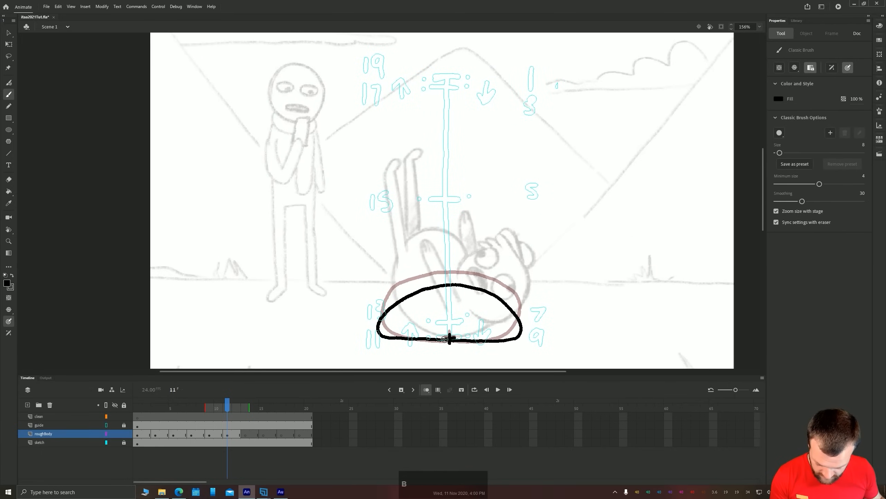
Paint an upright oval with a centre cross on frame 13 of roughBody, its base on the chart's tick for frame 13
click(246, 434)
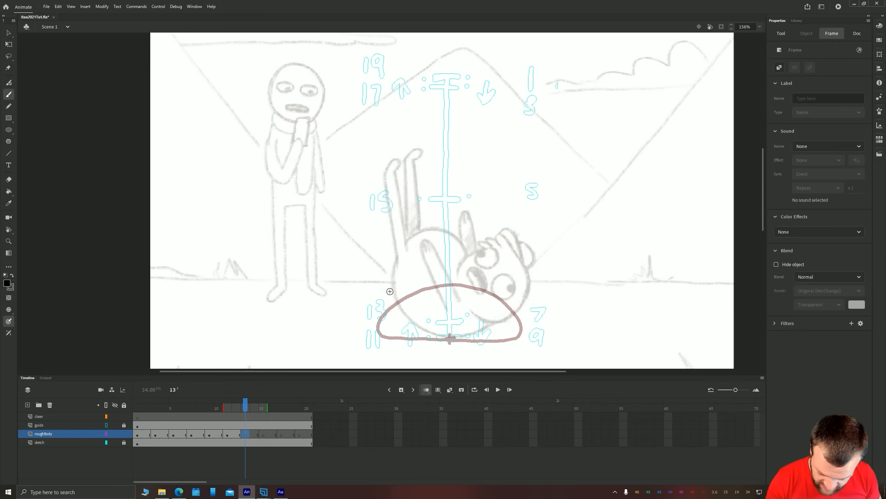
mouse_move(451, 321)
mouse_down()
mouse_move(473, 311)
mouse_move(494, 276)
mouse_move(489, 228)
mouse_move(463, 200)
mouse_move(424, 202)
mouse_move(408, 280)
mouse_up()
drag(445, 322, 457, 320)
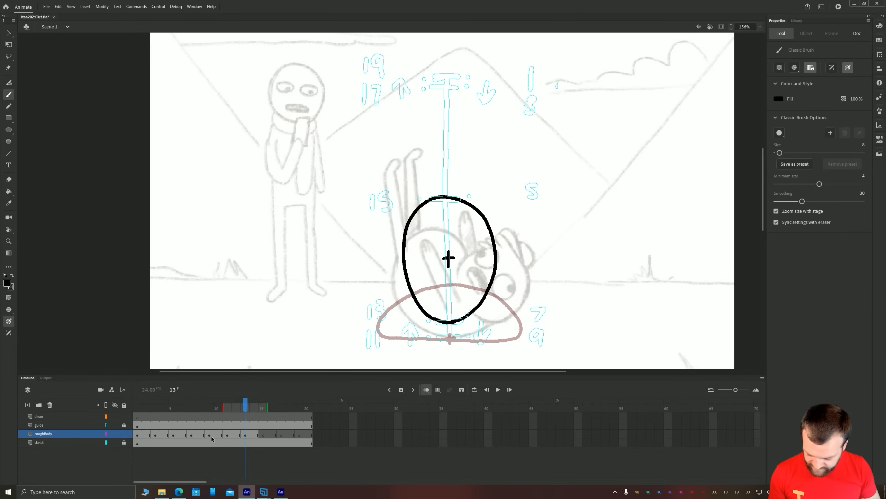
Play the animation from frame 1 to examine the bounce drawn so far
drag(245, 407, 138, 407)
key(Return)
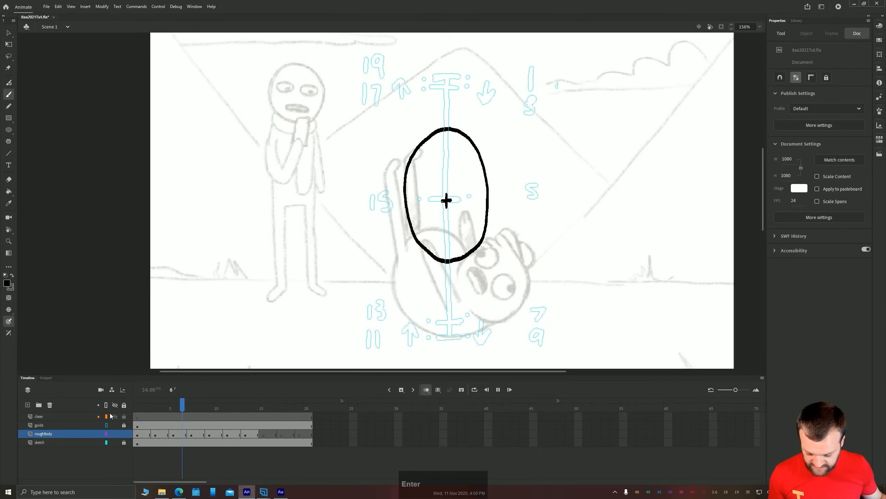
key(Return)
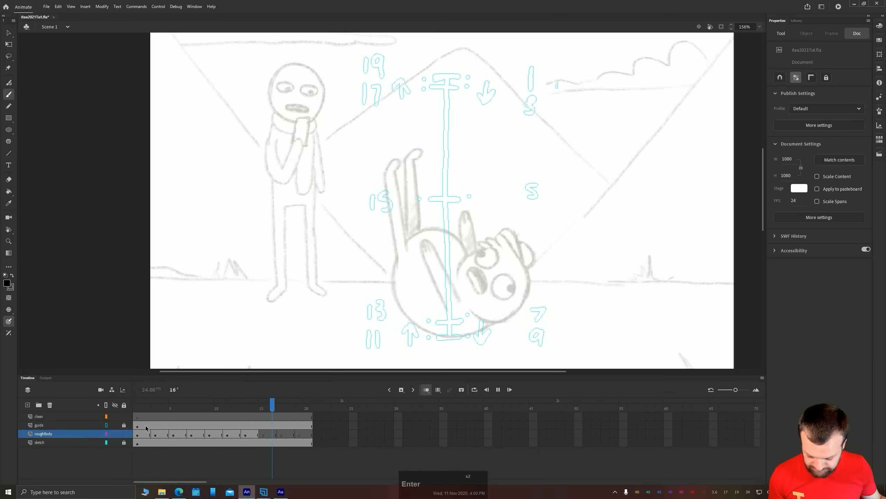
Paint a tall, narrow oval with a cross inside it on frame 15 of roughBody, rising above the frame 13 body
click(264, 434)
click(256, 435)
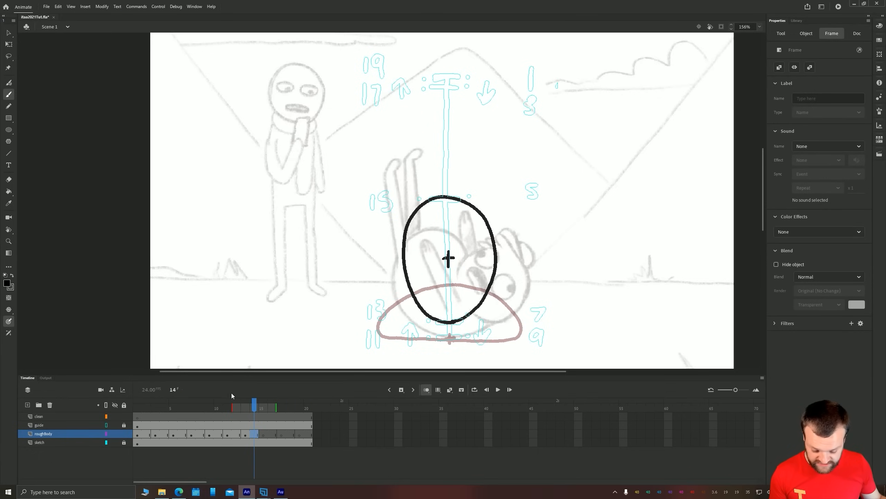
key(period)
key(comma)
key(period)
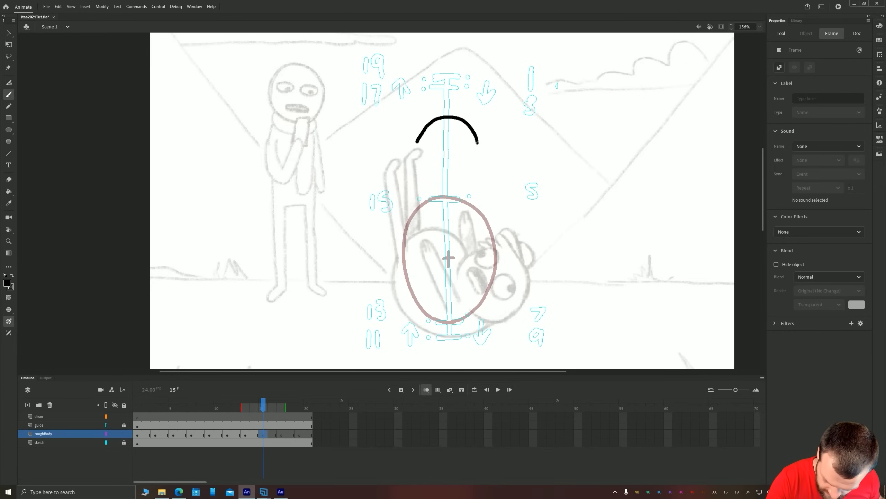
drag(482, 169, 476, 146)
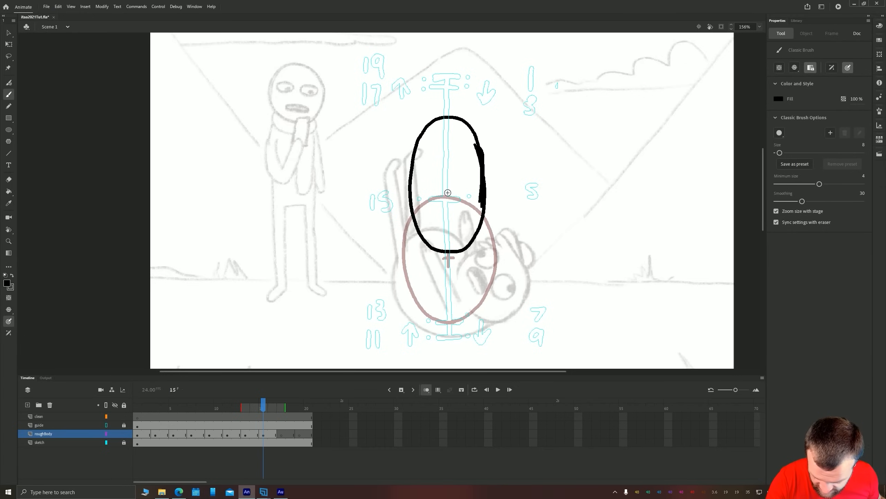
Raise the cross inside the frame 15 oval and remove the doubled-up brush thickness from the oval's right side
key(v)
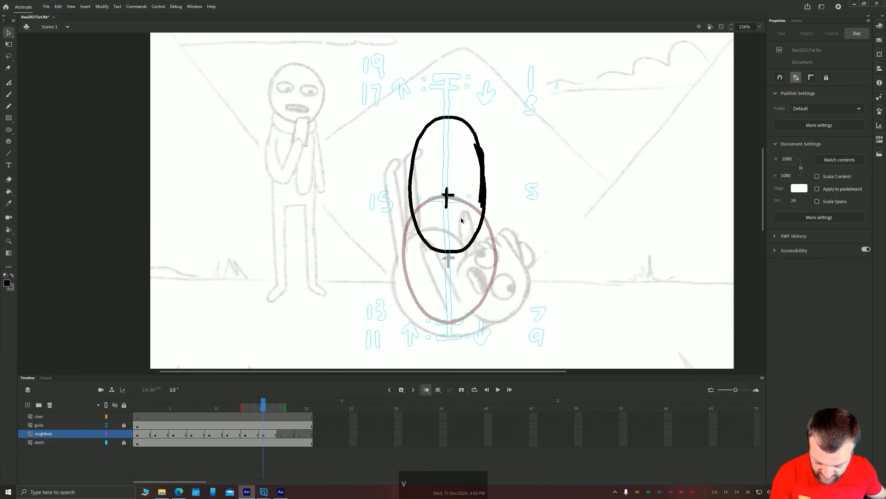
shift+click(445, 205)
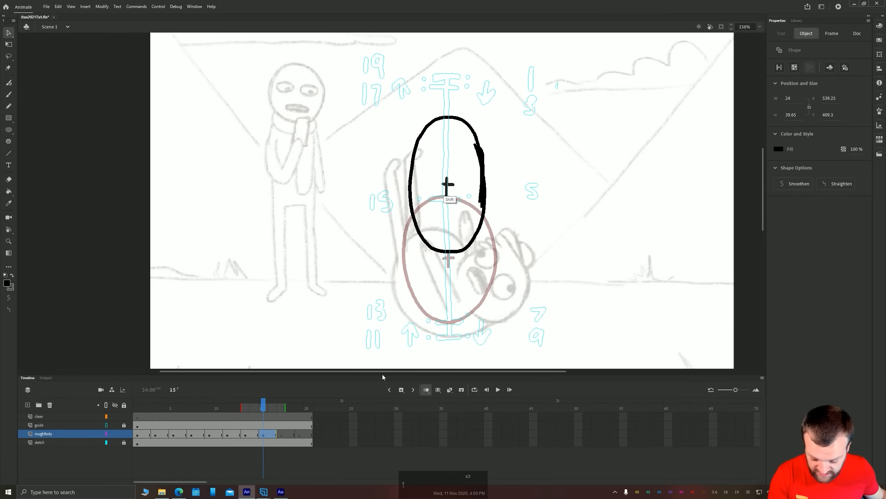
drag(447, 193, 447, 184)
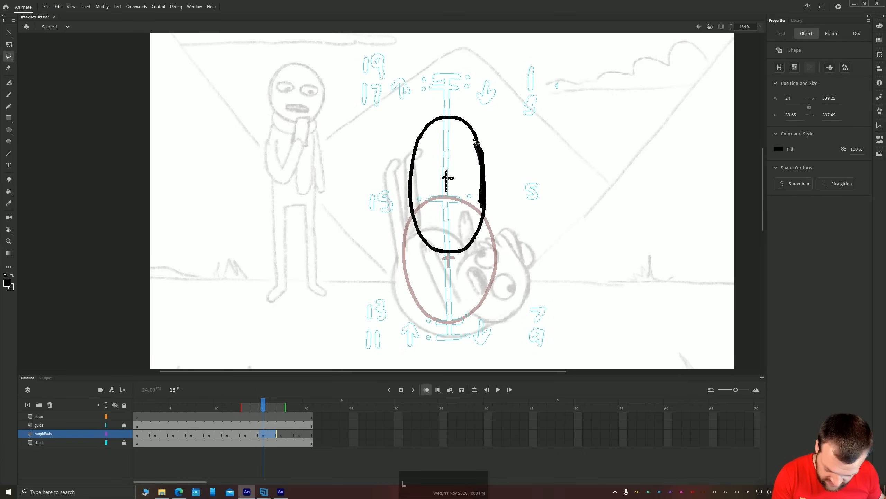
drag(474, 139, 476, 204)
key(Delete)
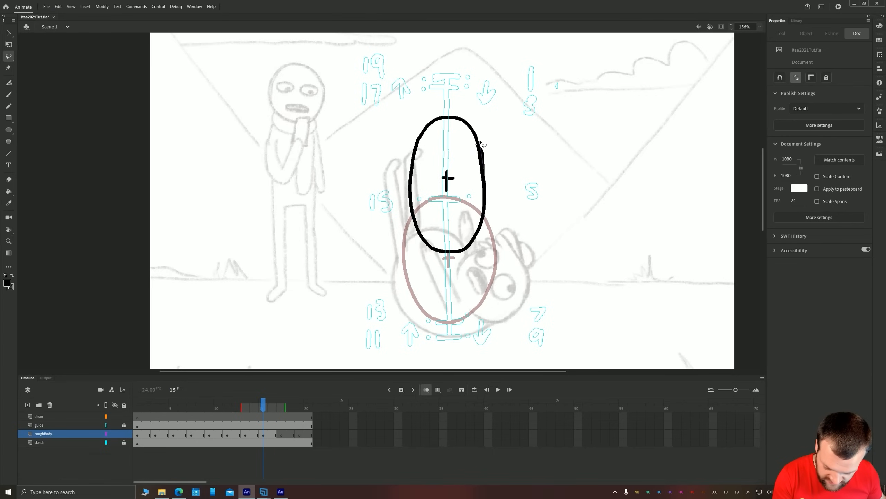
Nudge the whole frame 15 drawing slightly downward and widen it symmetrically to about 158 px
key(v)
drag(515, 266, 391, 92)
key(shift+Down)
key(shift+Down)
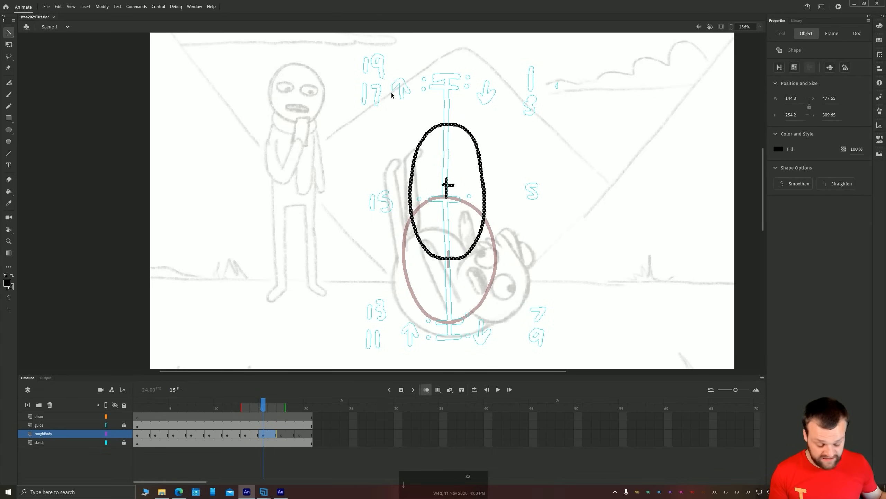
key(q)
mouse_move(405, 191)
mouse_down()
mouse_move(384, 192)
mouse_move(405, 191)
mouse_up()
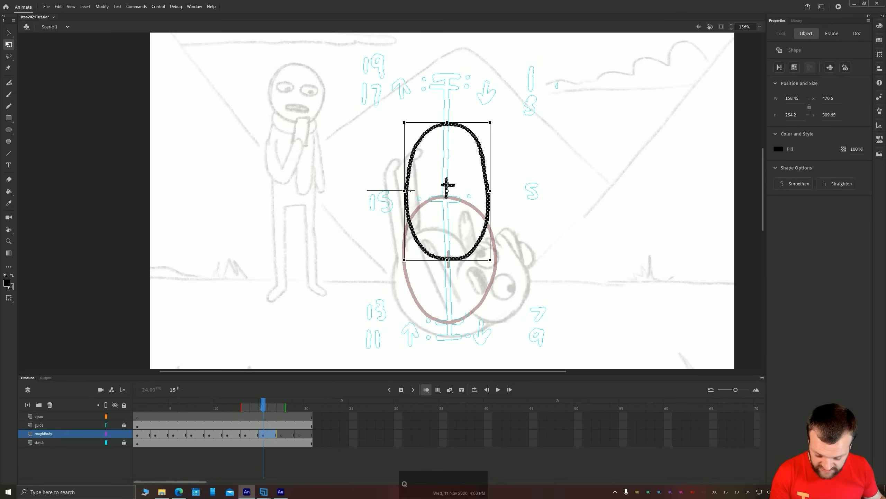
key(shift)
Place the frame 15 cross on its chart tick and distort the oval's upper corners outward, to about 169 by 259 px
drag(403, 123, 457, 291)
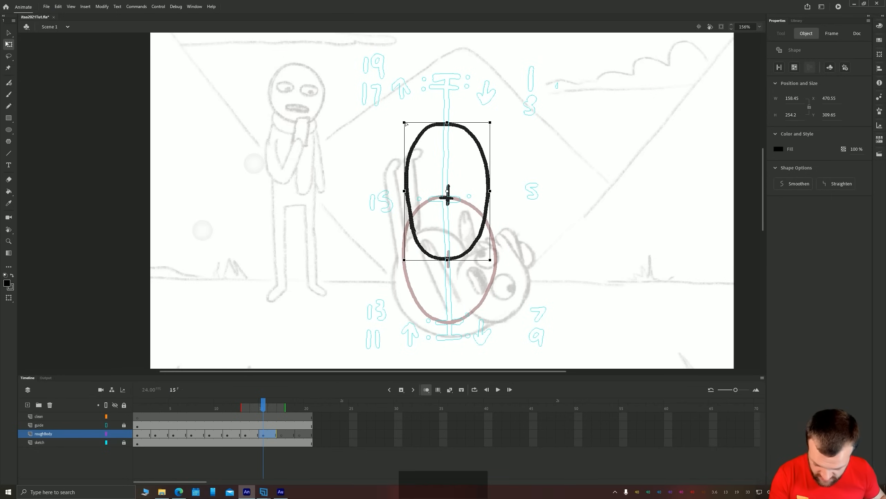
drag(404, 122, 405, 124)
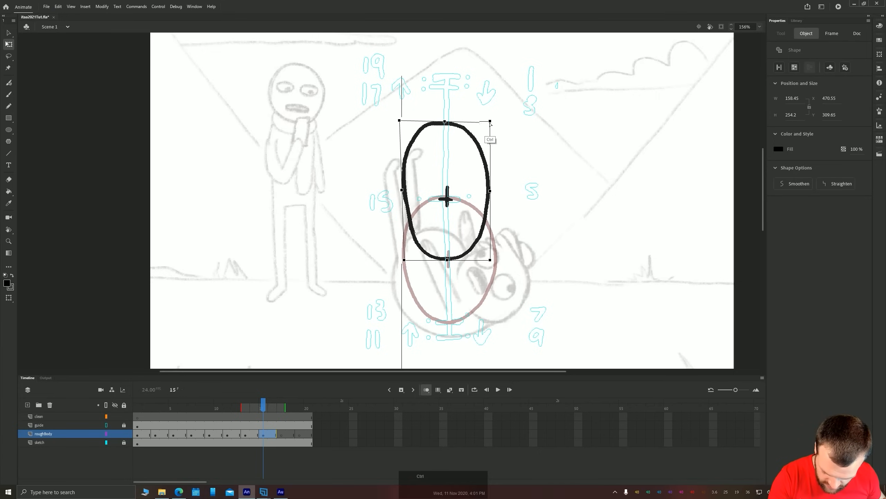
drag(490, 122, 497, 122)
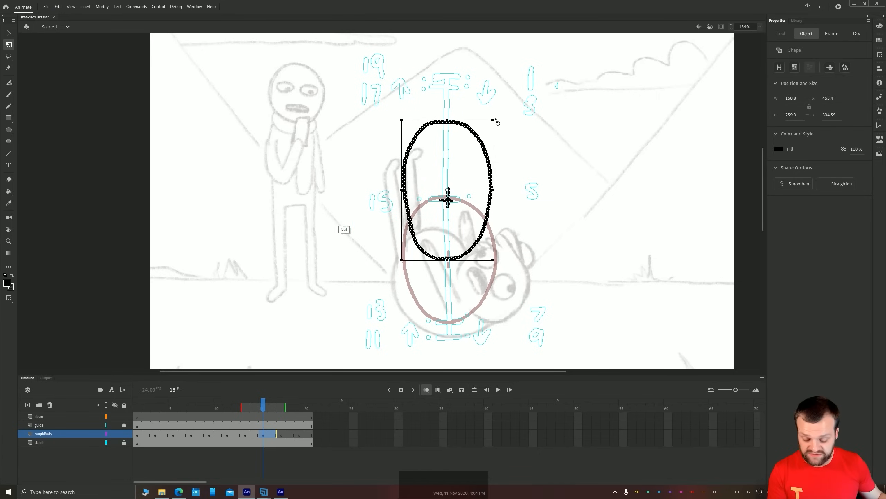
click(309, 192)
Copy the round body and cross from frame 1 and paste them in place on frame 19 of roughBody
key(space)
drag(309, 97, 325, 137)
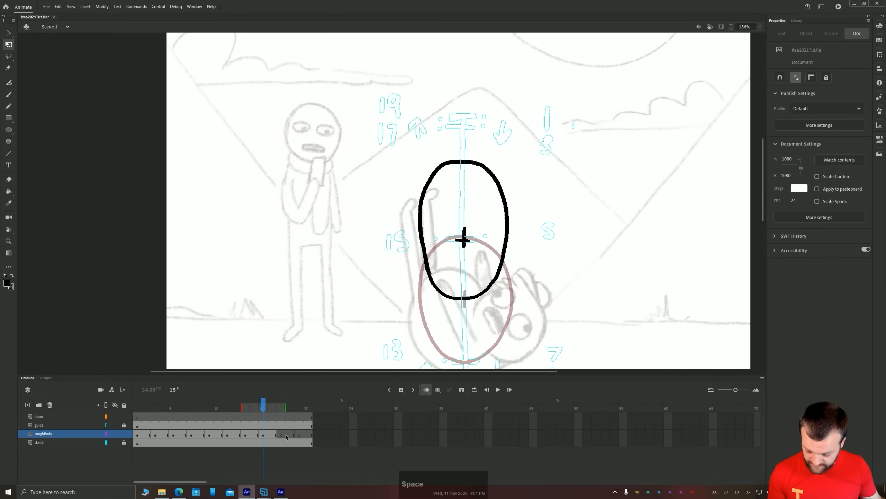
click(283, 435)
click(299, 434)
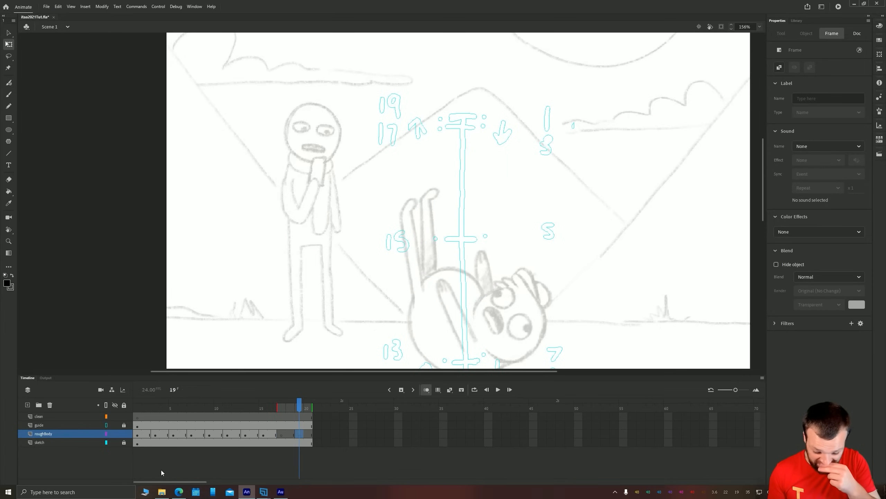
click(140, 434)
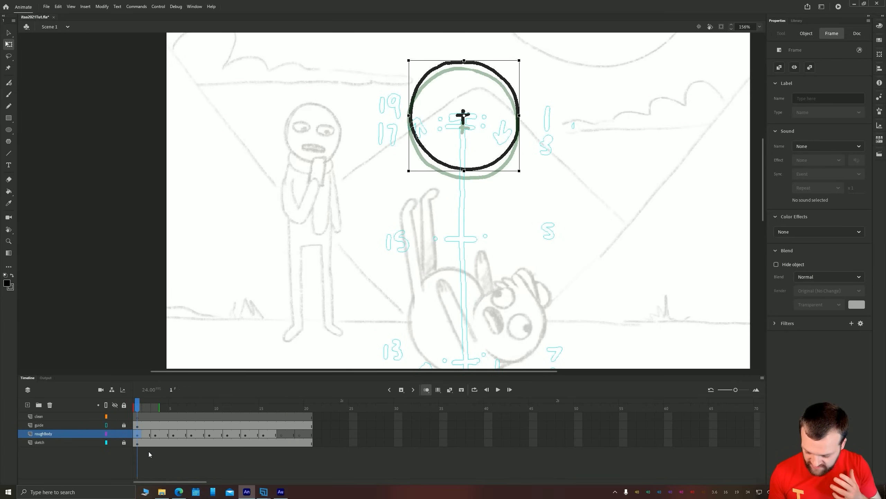
key(ctrl)
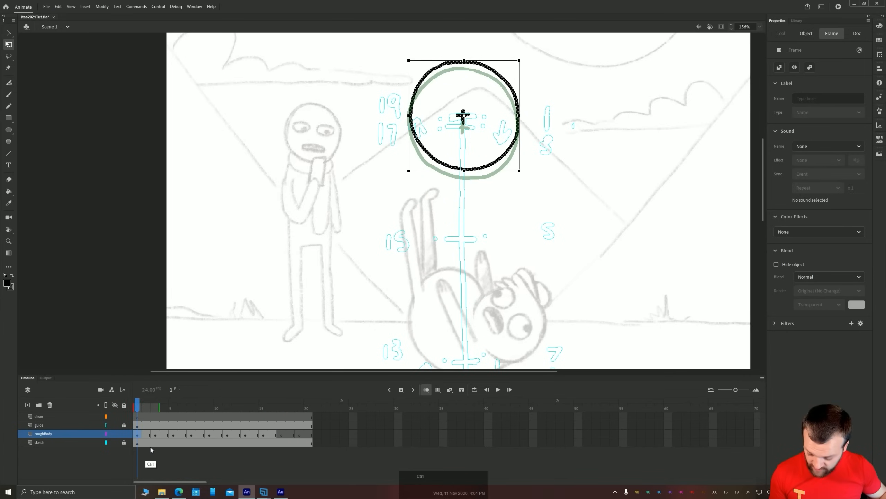
click(299, 433)
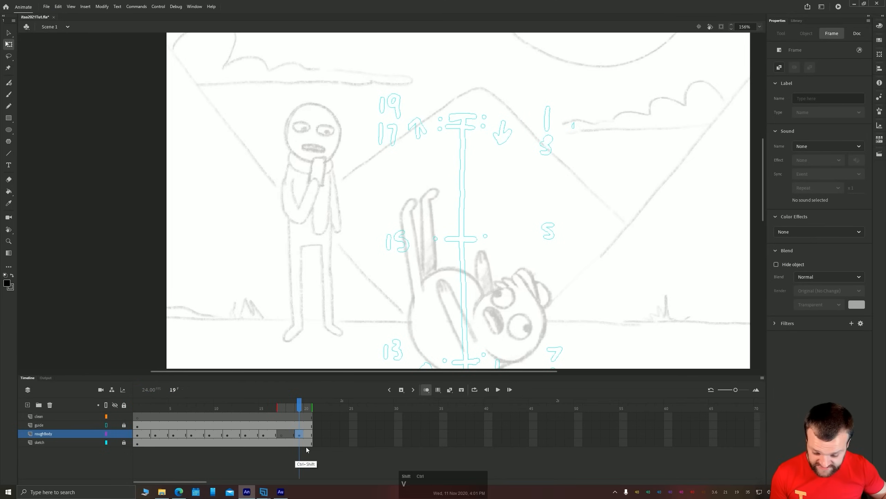
key(ctrl+shift+v)
Trace the frame 19 circle and its centre cross onto frame 17 of roughBody with the brush
click(280, 436)
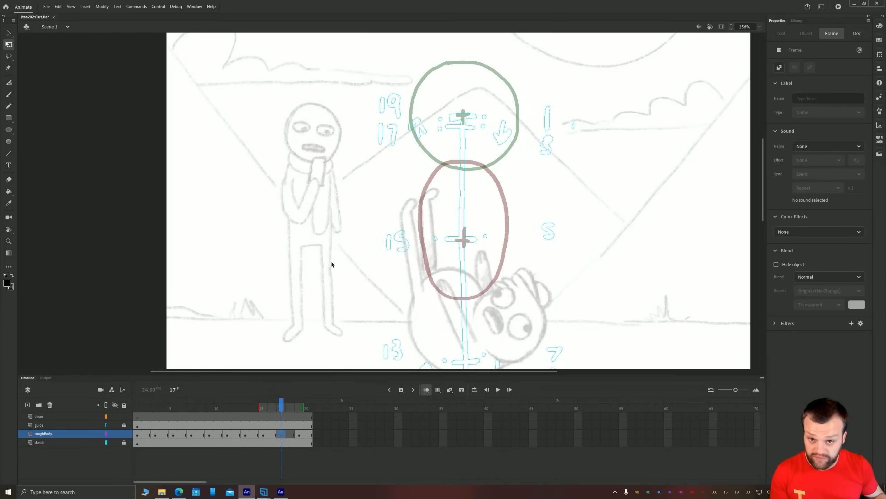
key(b)
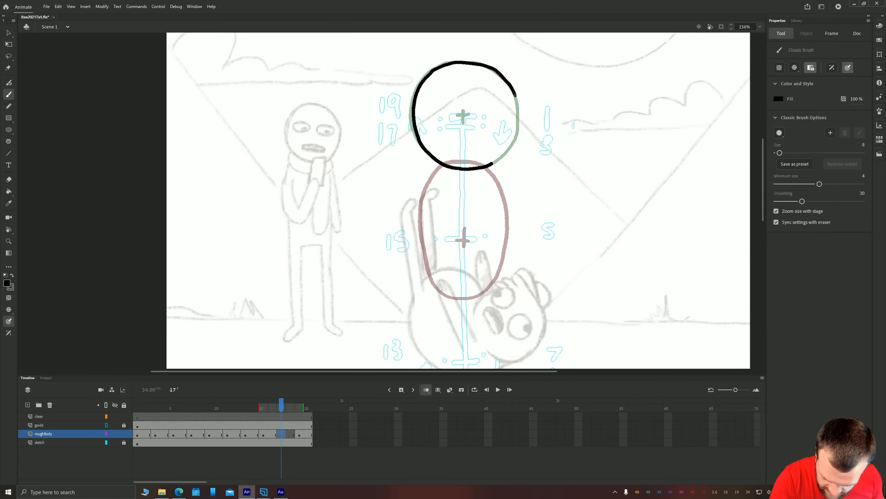
drag(516, 95, 519, 112)
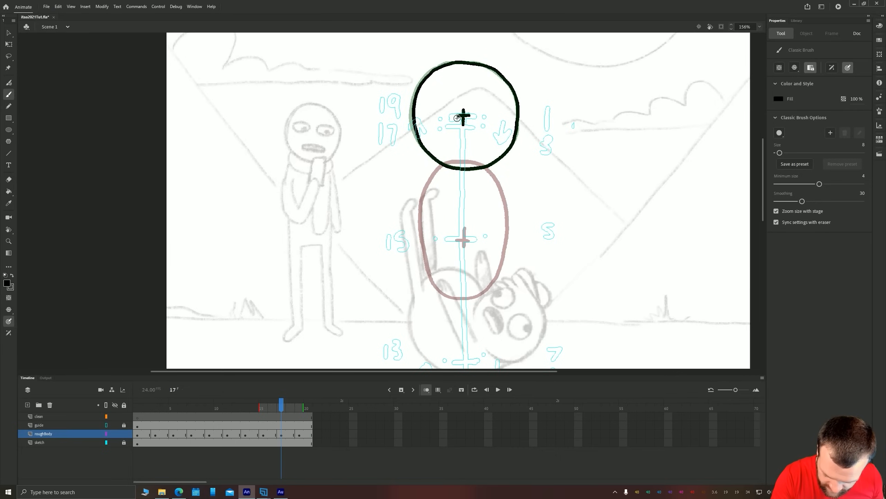
Move the whole frame 17 drawing down until its cross sits on the chart's tick for frame 17, and compare with frame 19
key(v)
drag(562, 204, 394, 50)
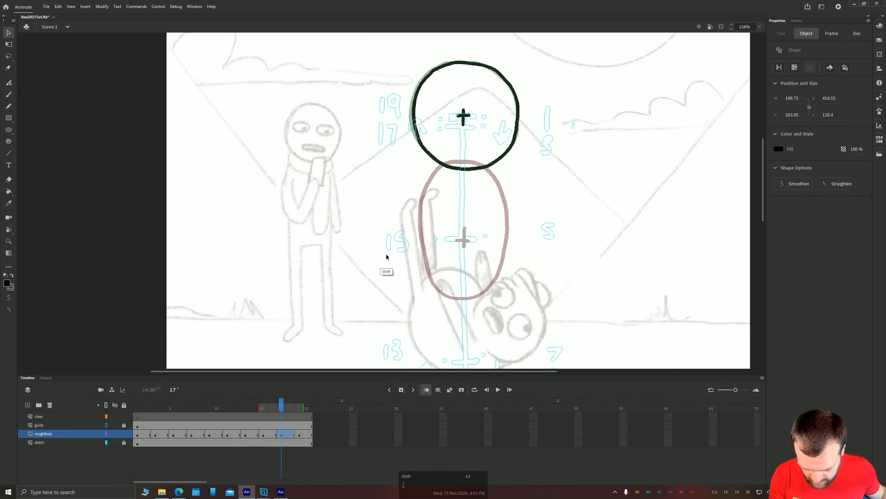
key(shift+Down)
key(Down)
key(Down)
key(Down)
key(Down)
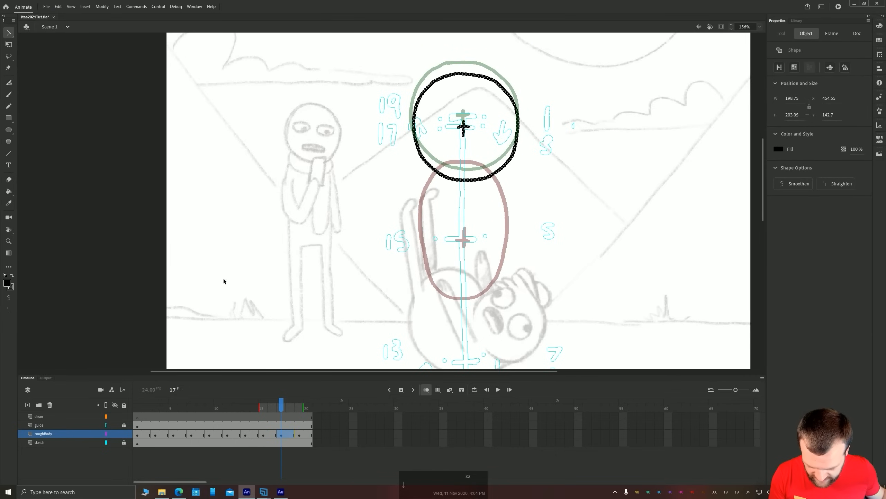
key(Down)
click(300, 435)
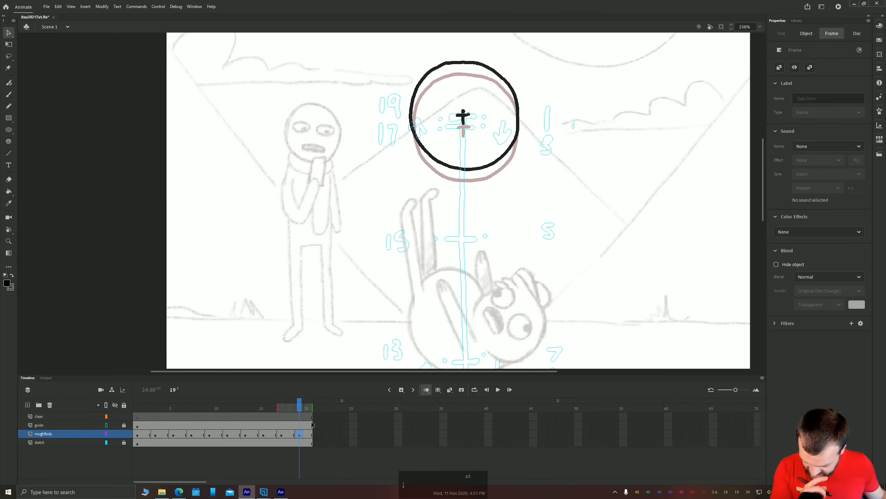
Clear the frame 19 drawing on roughBody and retrace the frame 17 circle and centre cross with the brush
key(Delete)
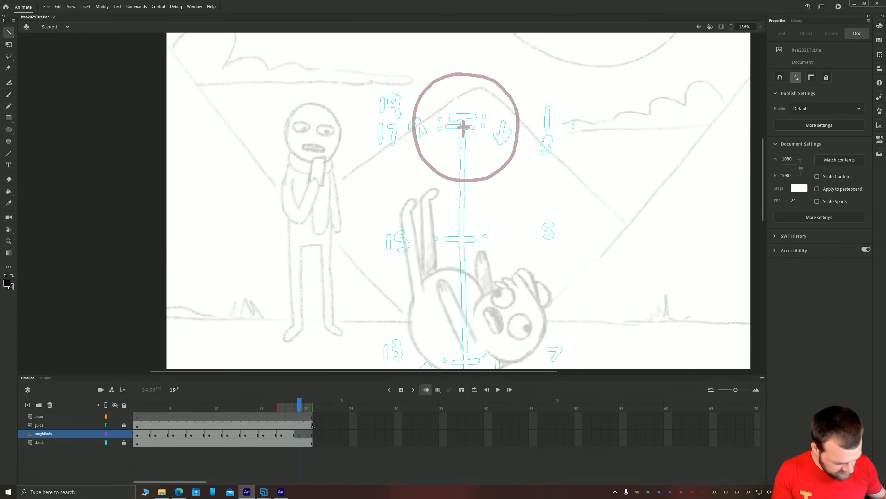
key(b)
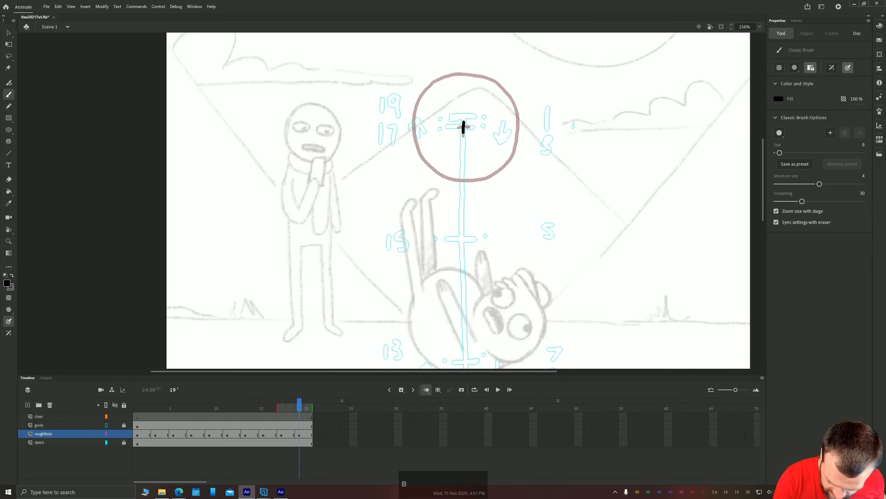
drag(469, 127, 458, 127)
drag(516, 106, 513, 99)
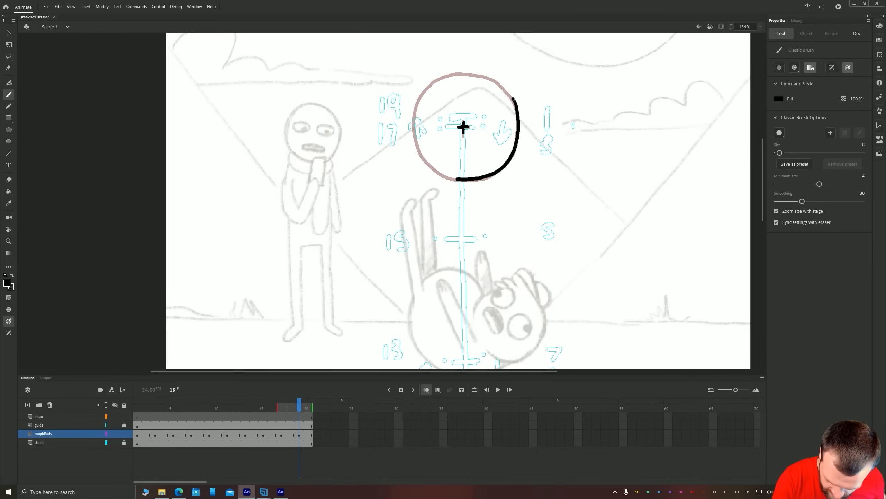
drag(513, 99, 464, 72)
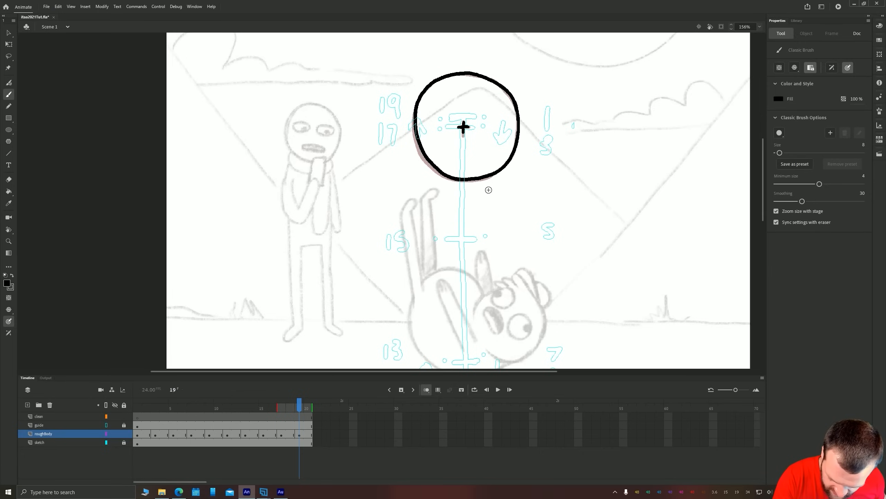
Move the whole frame 19 drawing up until its cross sits just below the chart's top tick
key(v)
drag(557, 205, 399, 61)
key(shift+Up)
key(shift+Up)
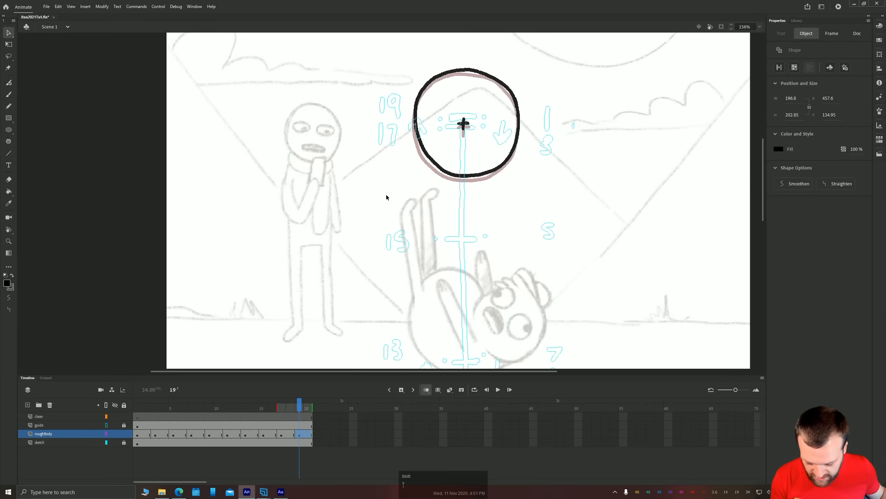
Play back the bounce from frame 1, stop it, and fit the whole stage in the window
click(138, 434)
key(Return)
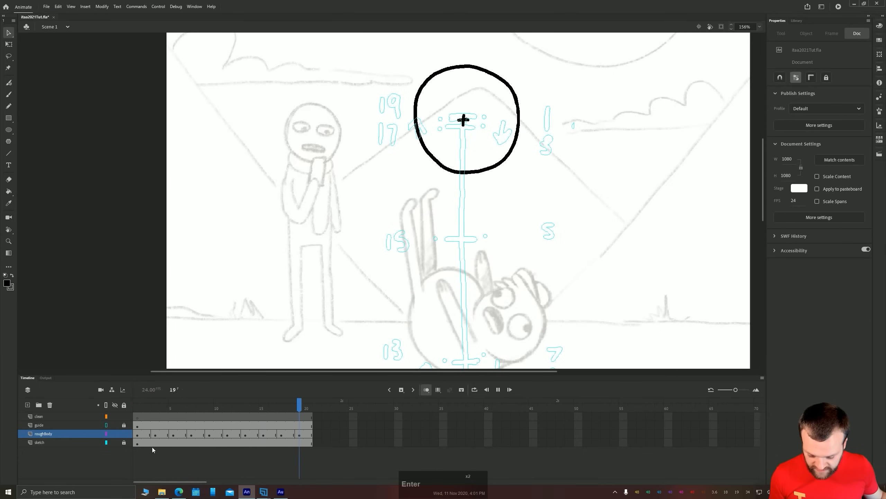
key(Return)
click(759, 27)
click(763, 40)
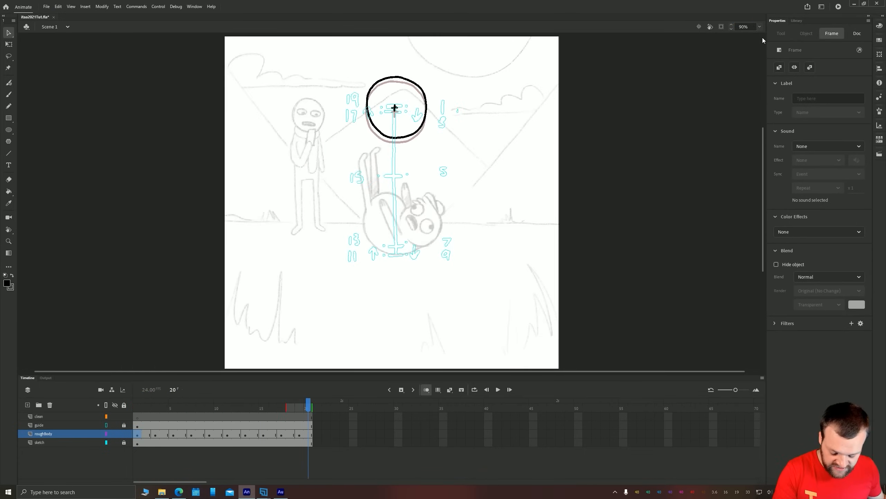
Turn on looped playback, extend the loop range over frames 1 to 20, and play the bounce
click(474, 390)
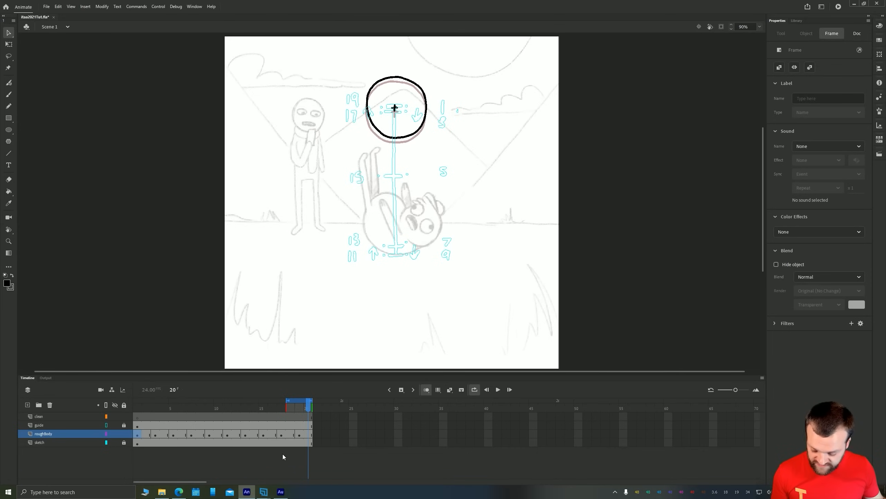
drag(287, 400, 152, 400)
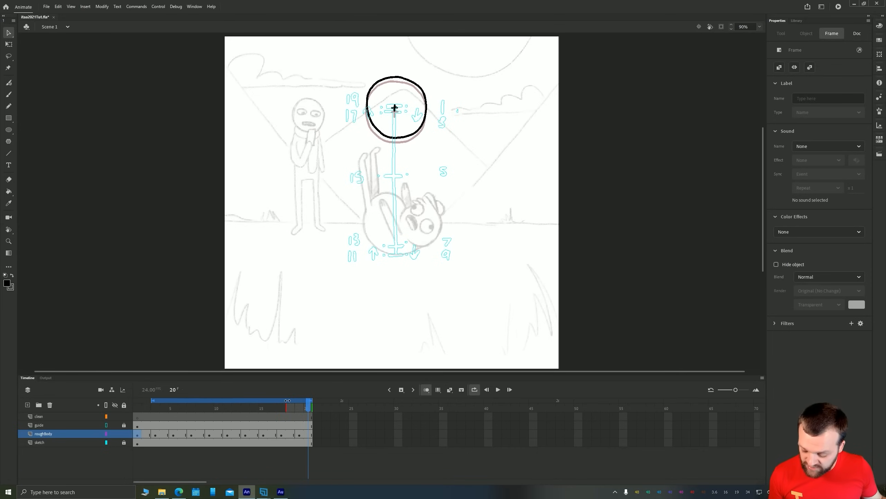
key(Return)
key(Return)
key(Return)
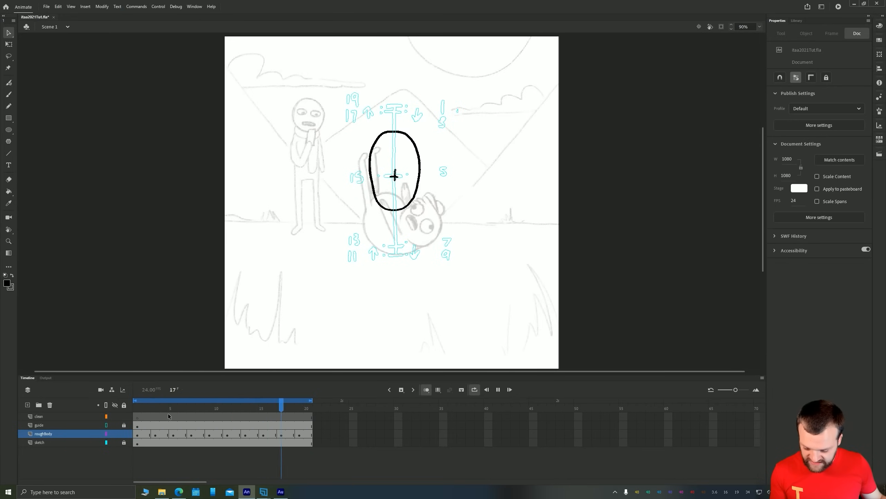
Remove frames 19 and 20 from all four layers and play the shortened loop
drag(297, 415, 312, 446)
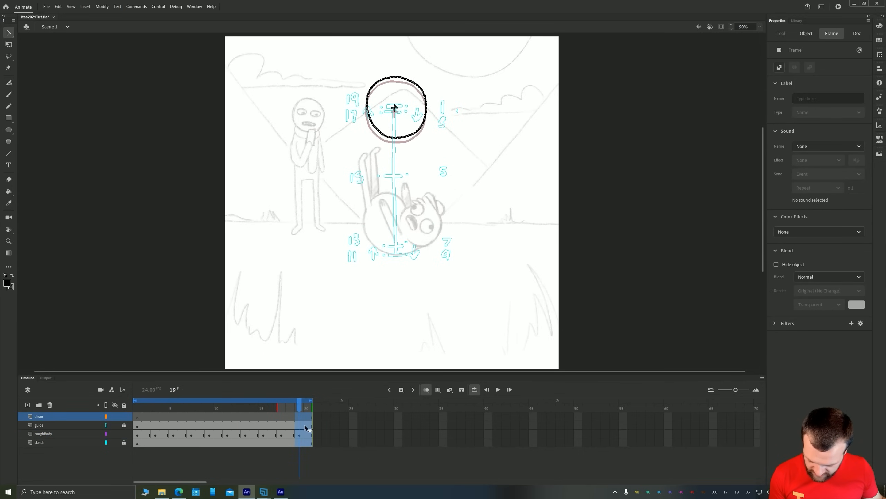
right_click(304, 428)
click(320, 263)
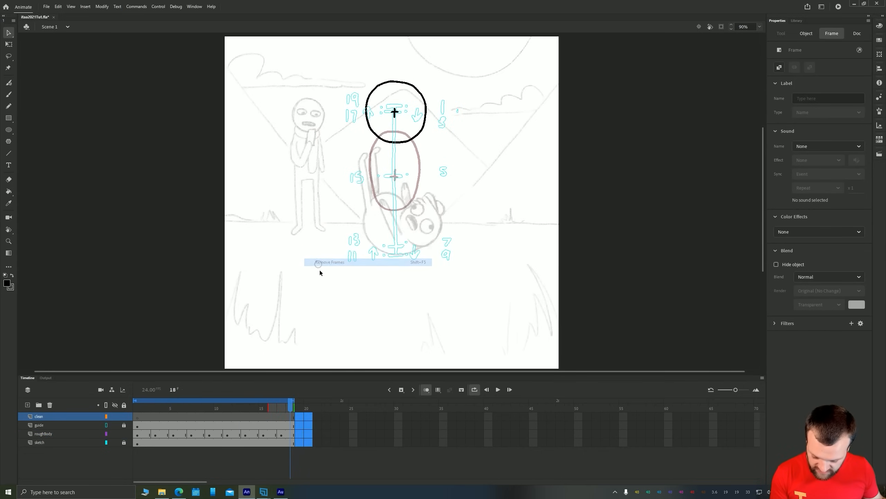
key(Return)
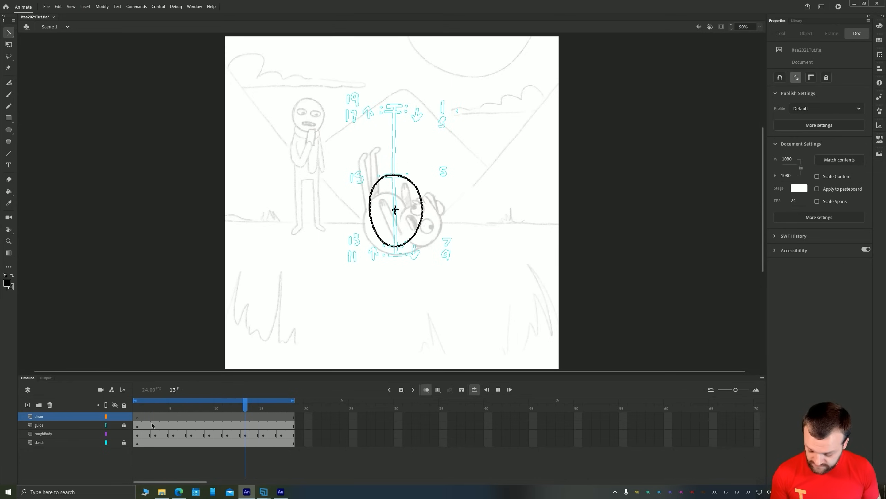
Add a new layer above roughBody and split its frames 1 to 18 into blank keyframes on every other frame
click(138, 434)
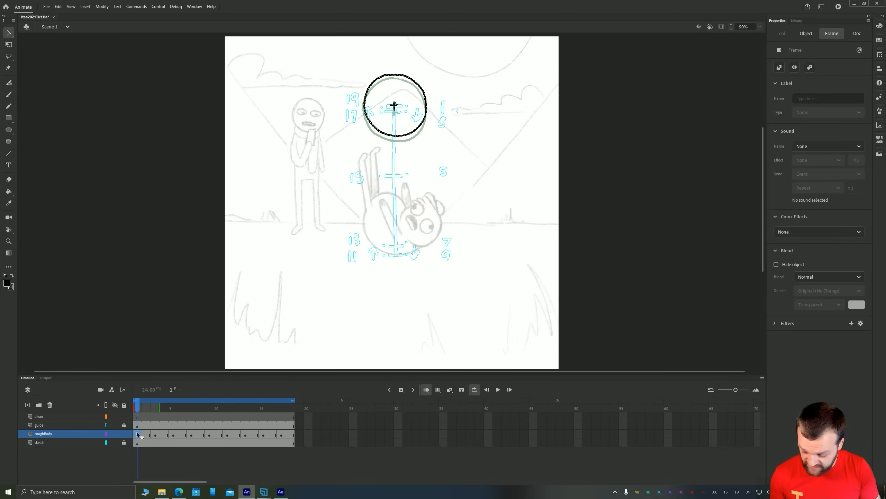
click(28, 406)
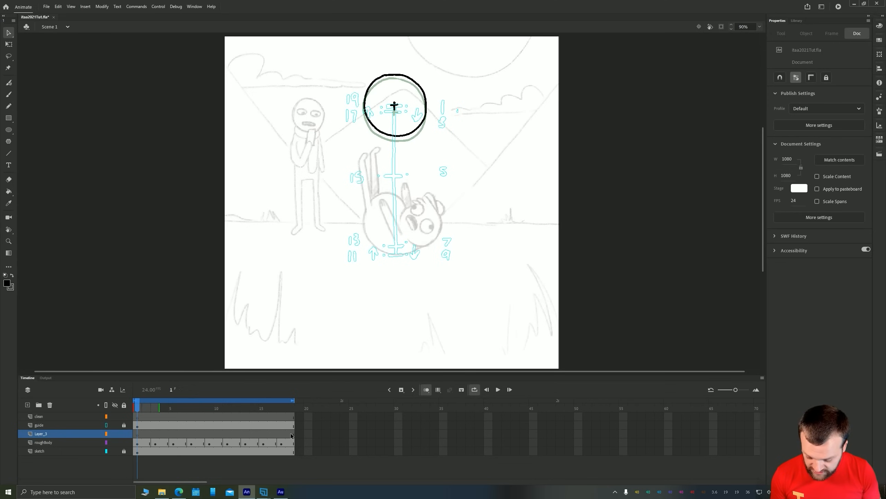
drag(291, 436, 138, 435)
right_click(142, 434)
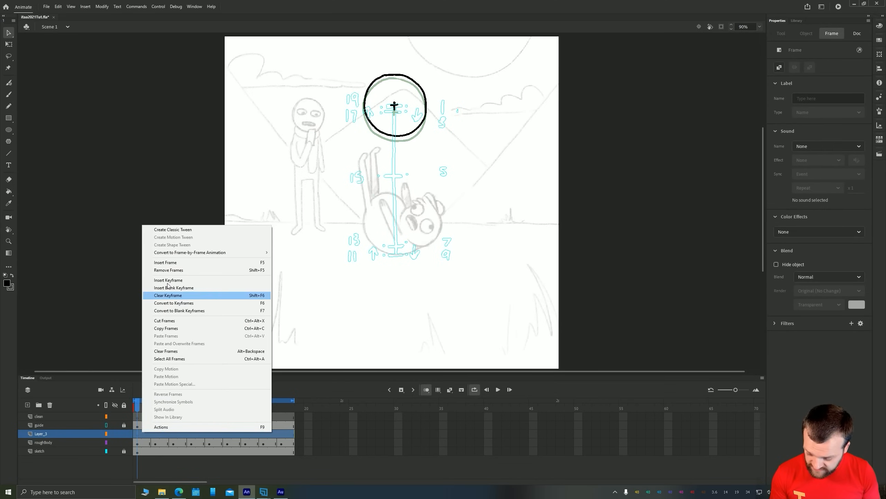
mouse_move(163, 254)
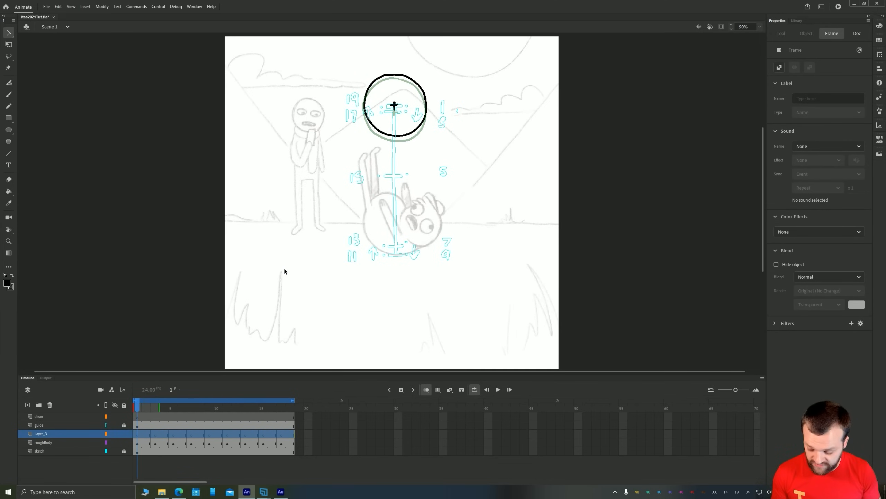
Set the fill colour to red for the brush, with frame 1 of the new layer selected
click(137, 434)
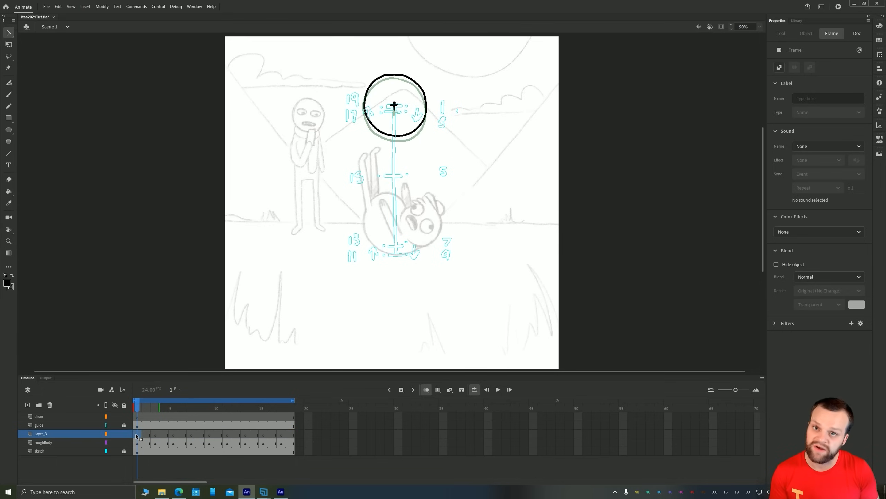
click(7, 284)
click(36, 347)
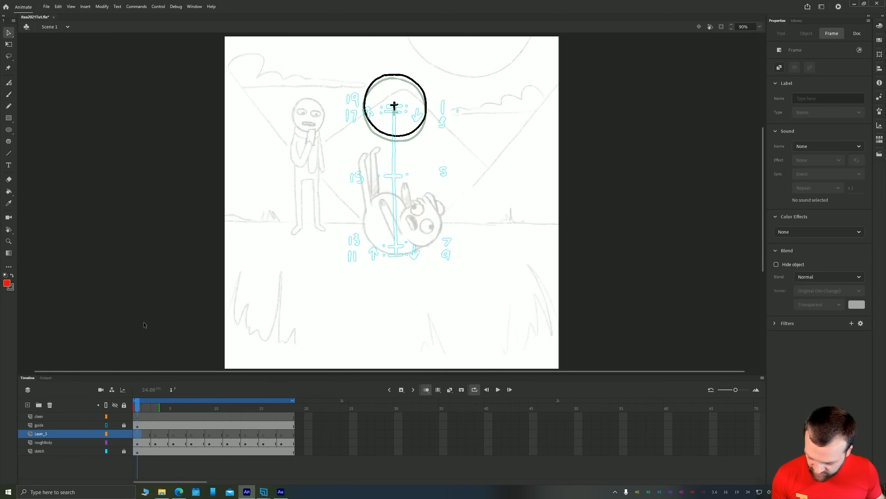
key(b)
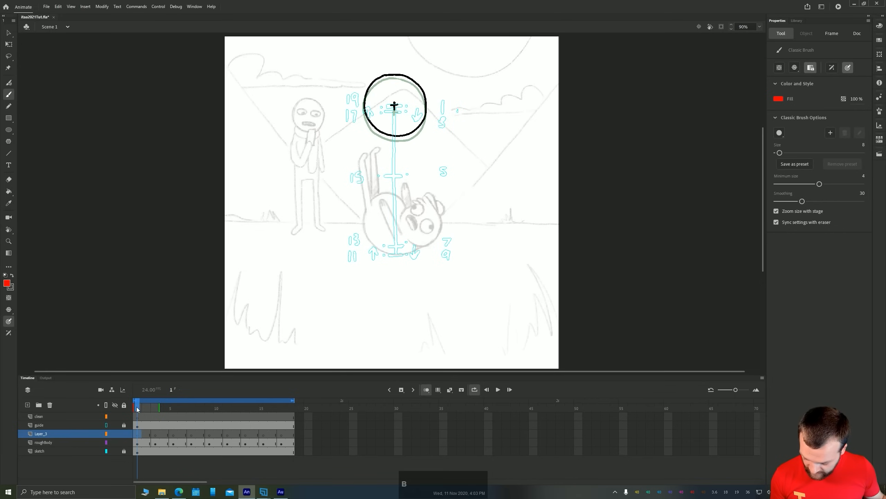
Compare the poses around frame 8, and paint a red dot in the right half of the squashed body on frame 9 of the new layer
drag(136, 409, 201, 409)
key(period)
key(comma)
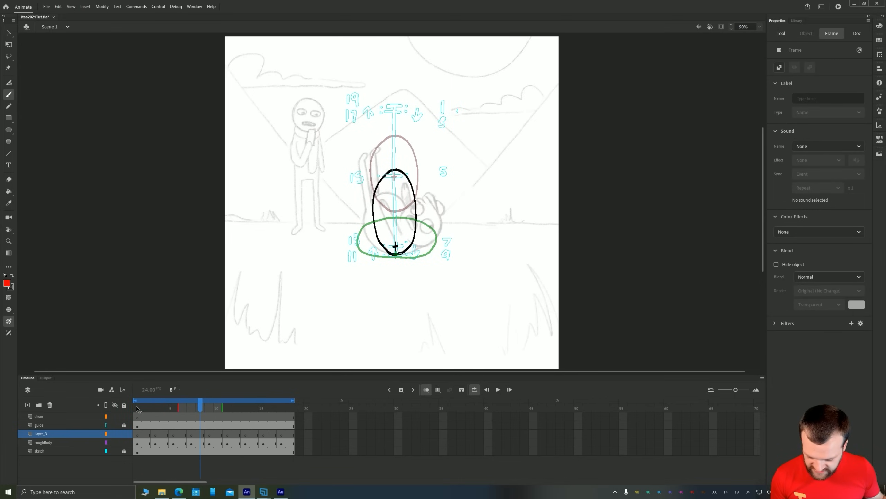
key(period)
key(comma)
key(period)
key(period)
key(comma)
key(comma)
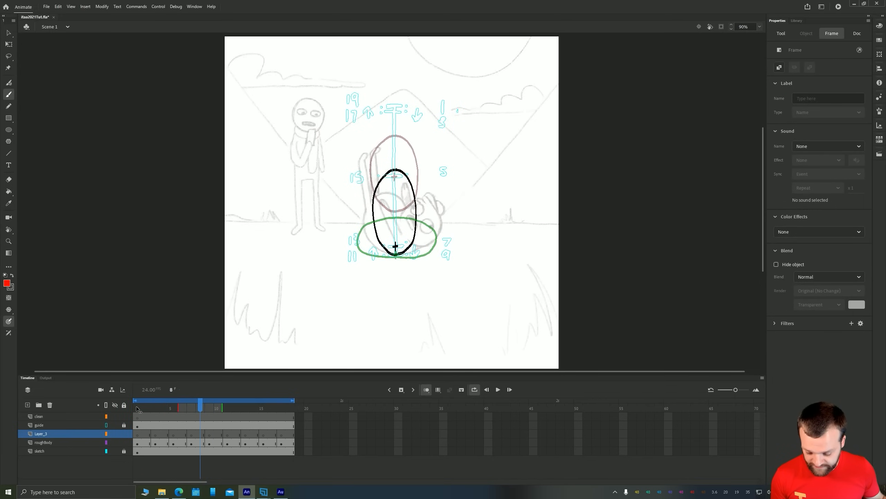
key(period)
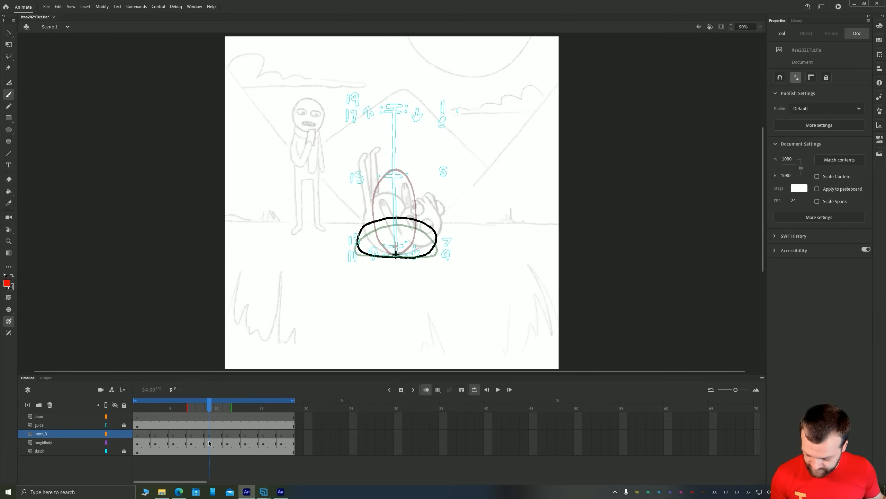
click(212, 436)
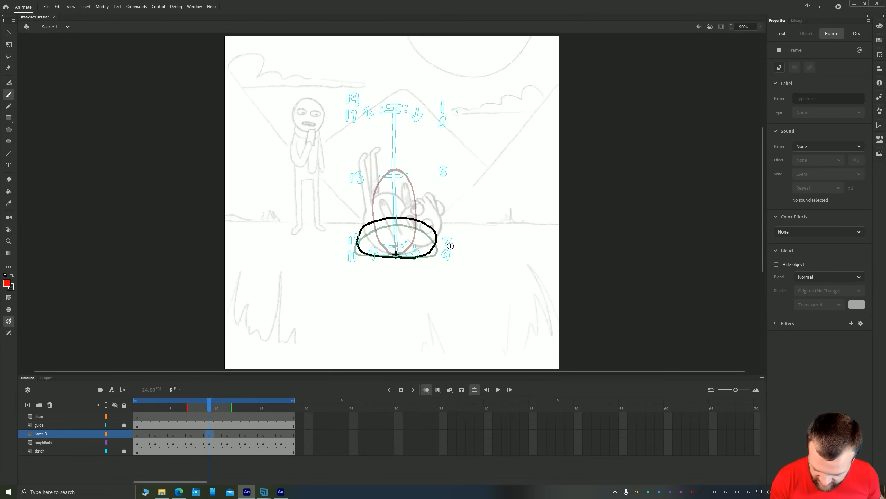
click(423, 234)
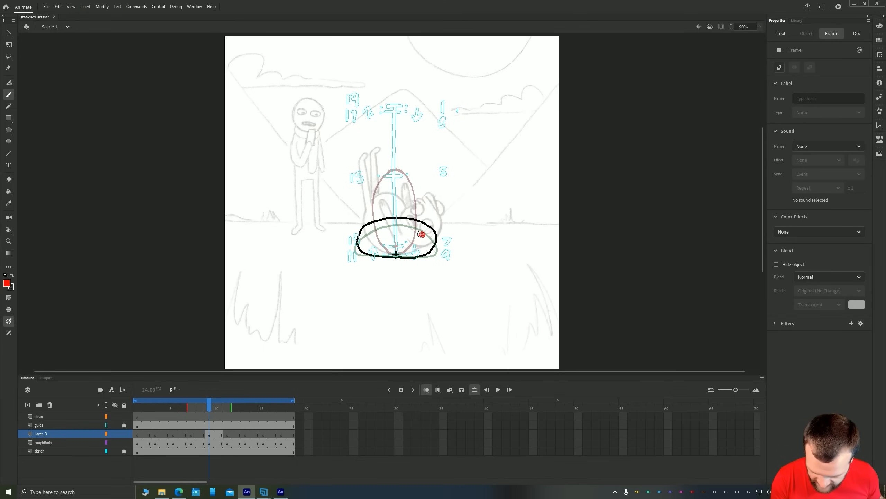
Return to frame 1 of the new layer and paint a red dot in the upper right of the round body
key(comma)
key(comma)
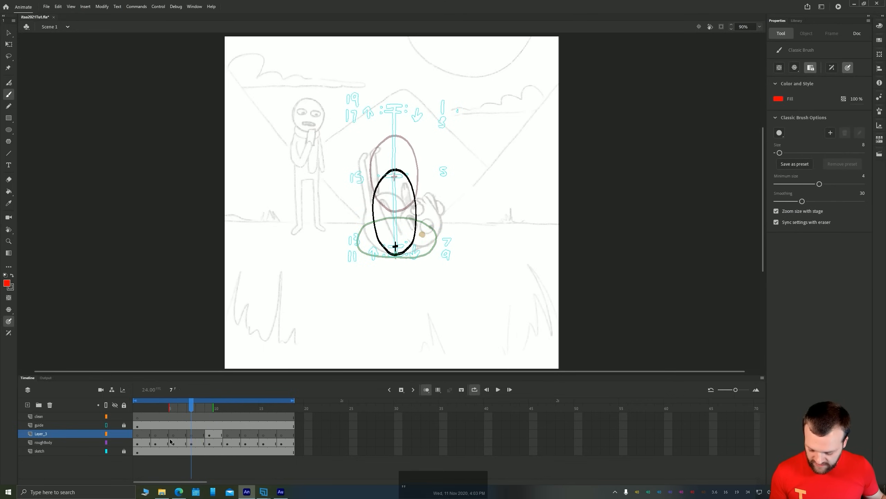
click(191, 435)
key(comma)
key(comma)
key(comma)
key(comma)
key(comma)
key(comma)
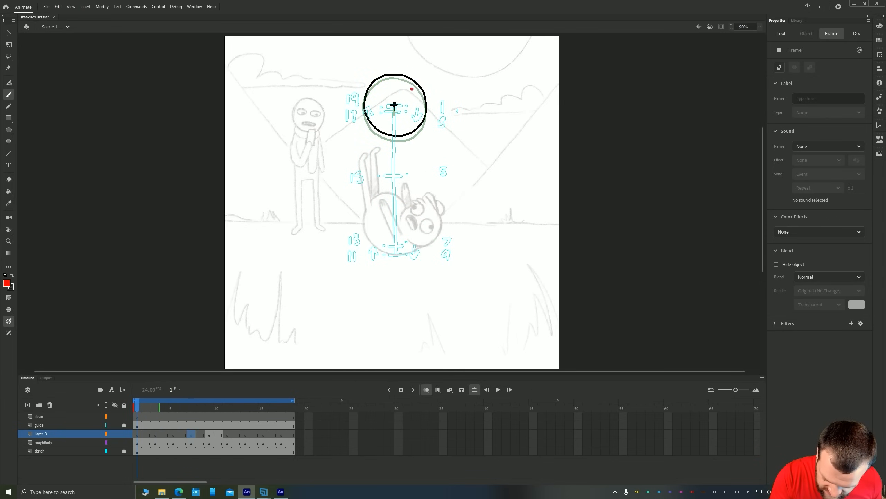
click(411, 88)
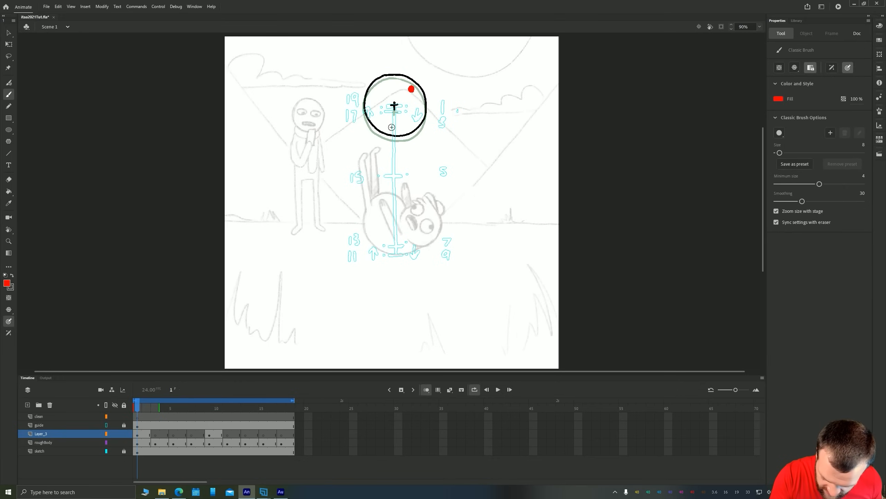
Paint red dots near the right side of the body on frames 3 and 5 of the new layer
click(154, 435)
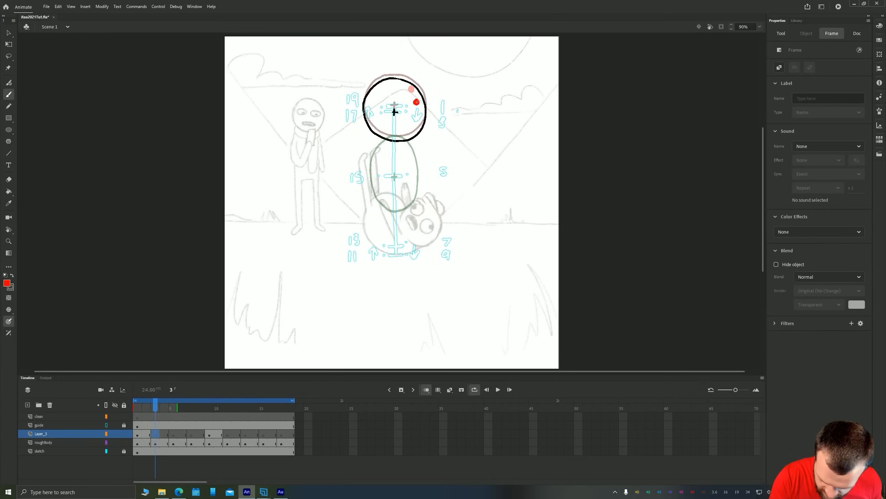
click(416, 102)
click(172, 435)
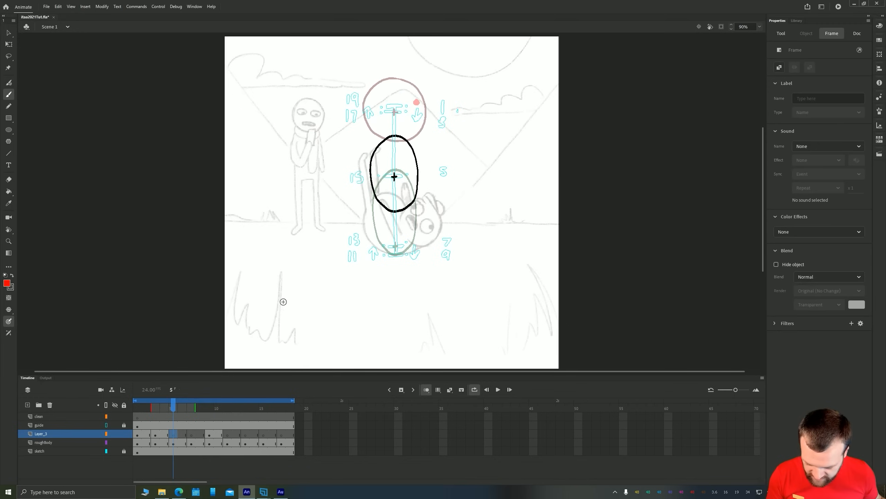
click(410, 177)
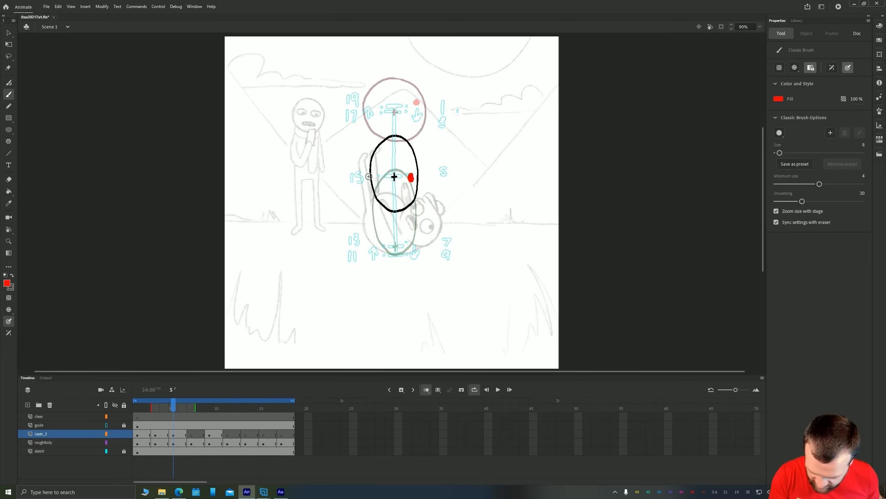
Paint a red dot on frame 7 of the new layer, undoing the one on the outline and repainting it inside the stretched oval
click(189, 435)
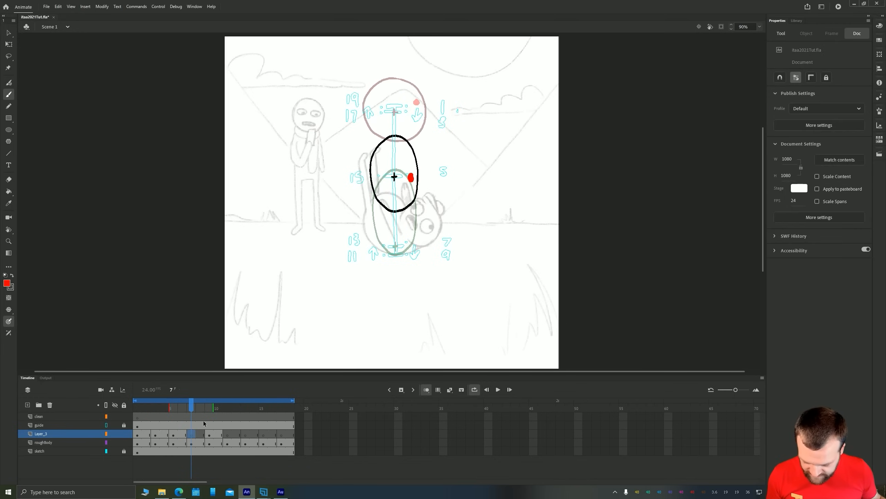
click(417, 229)
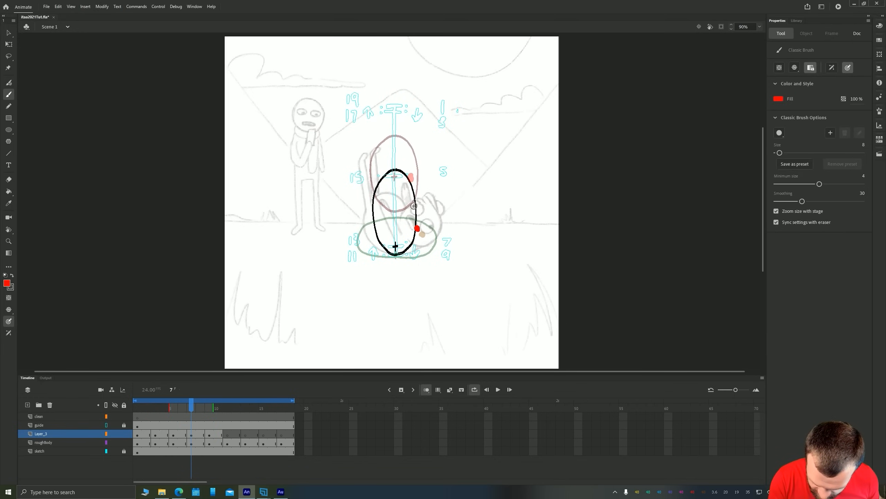
key(z)
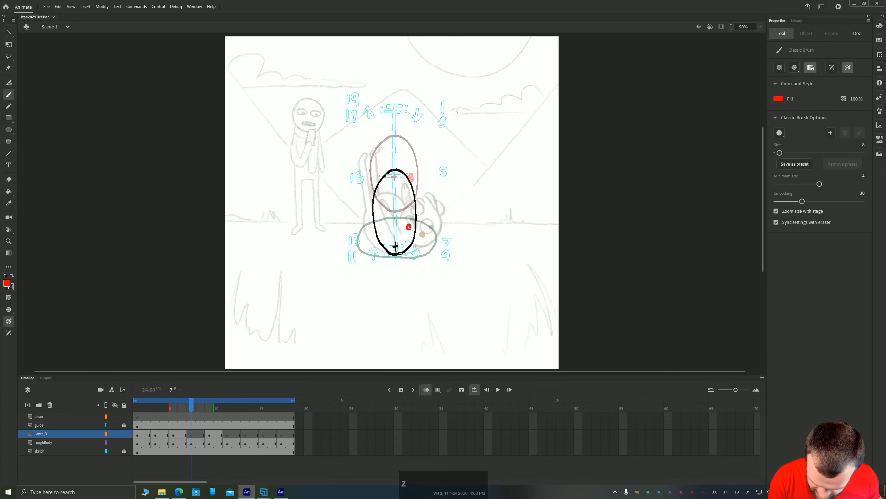
click(409, 227)
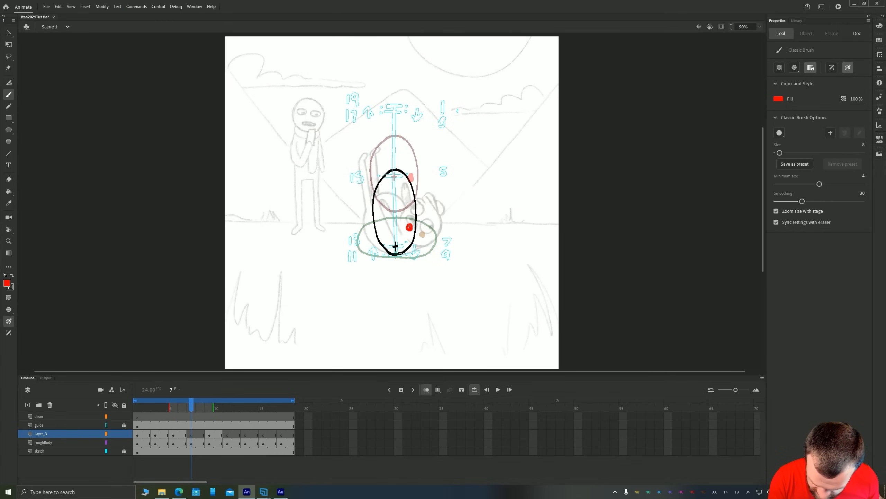
Paint red dots in the lower right of the flattened body on frame 11 and near the left edge of the oval on frame 13
click(209, 434)
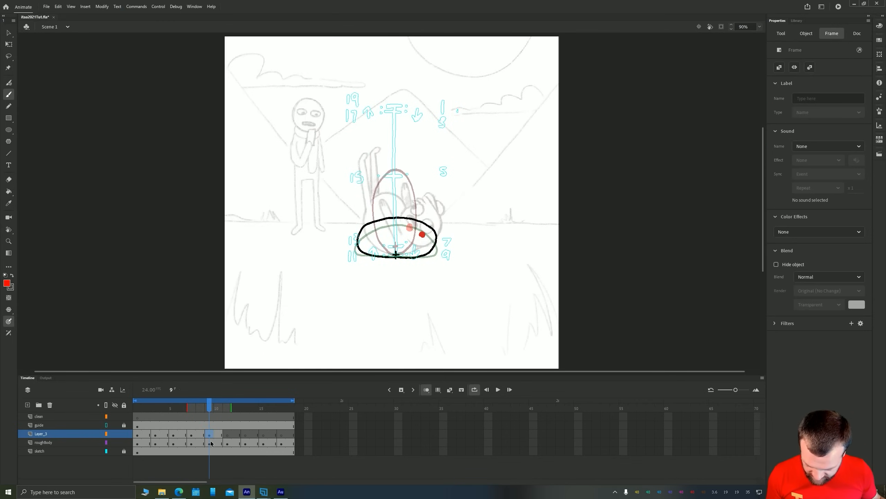
click(227, 435)
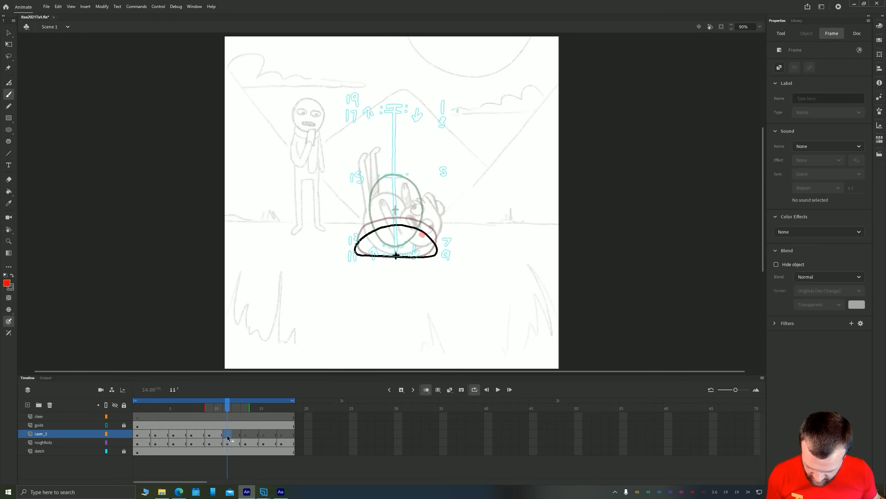
click(423, 249)
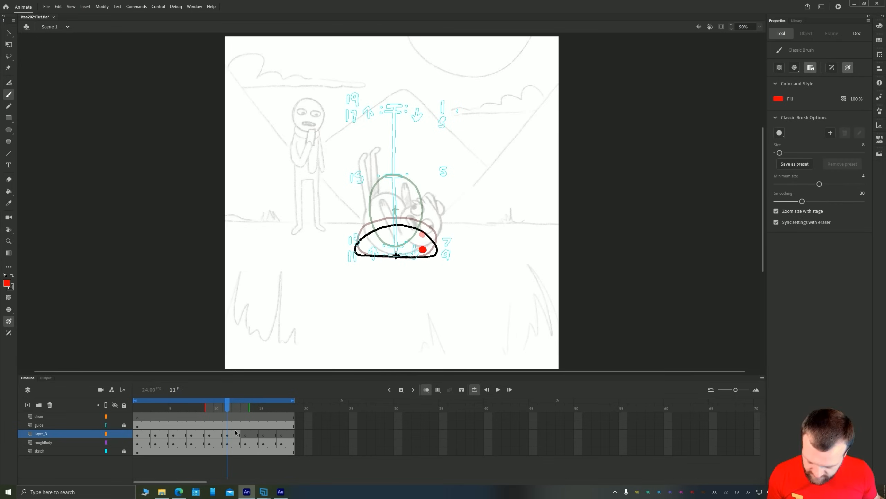
click(246, 435)
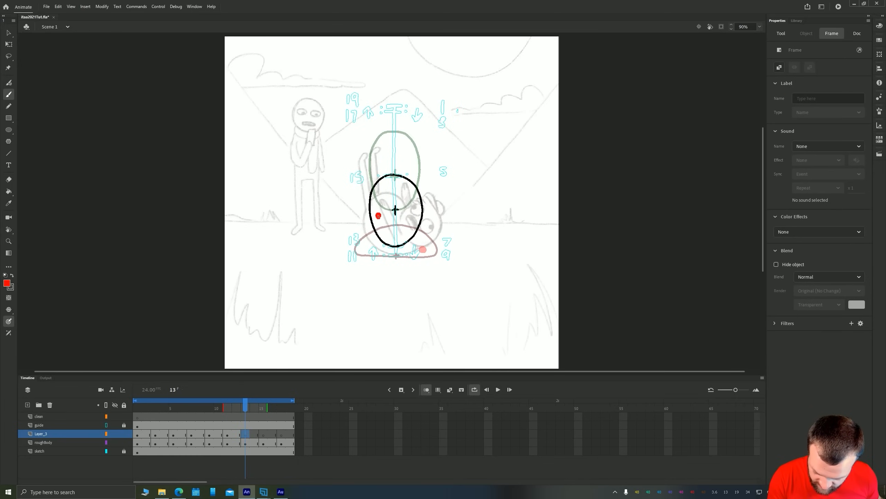
click(378, 216)
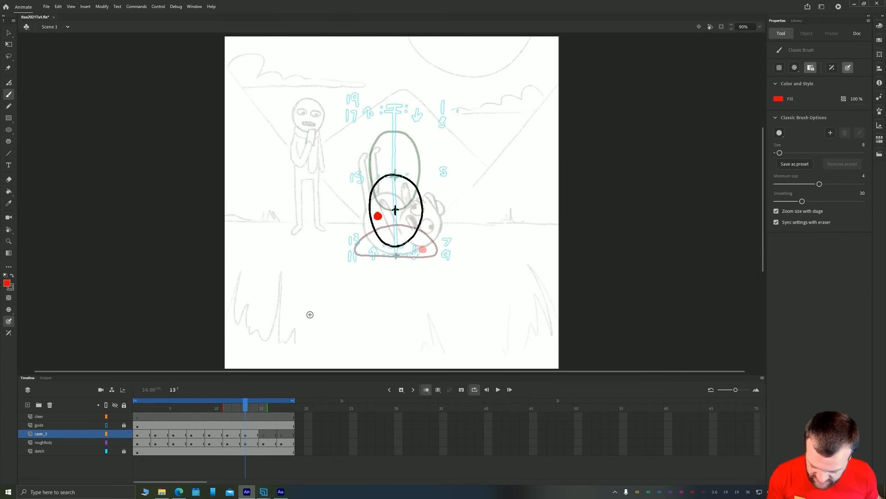
Paint red dots in the upper left of the oval on frame 15 and at the top of the circle on frame 17, and play the loop
click(263, 435)
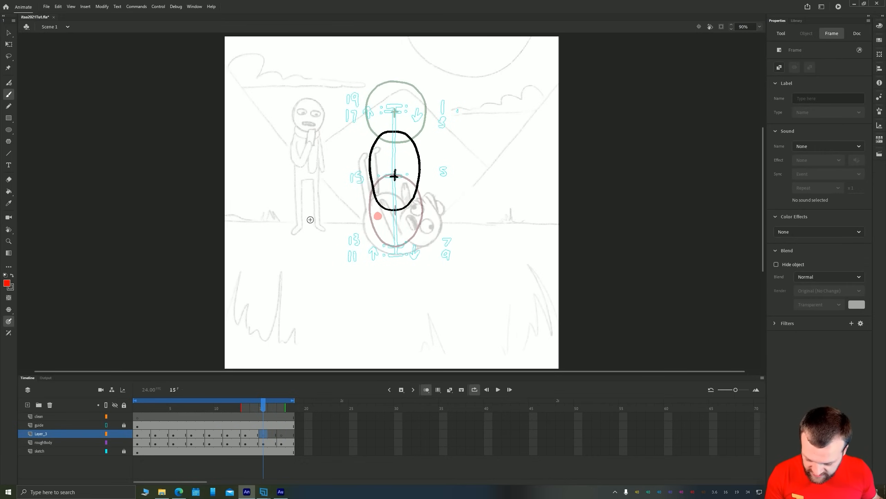
click(378, 151)
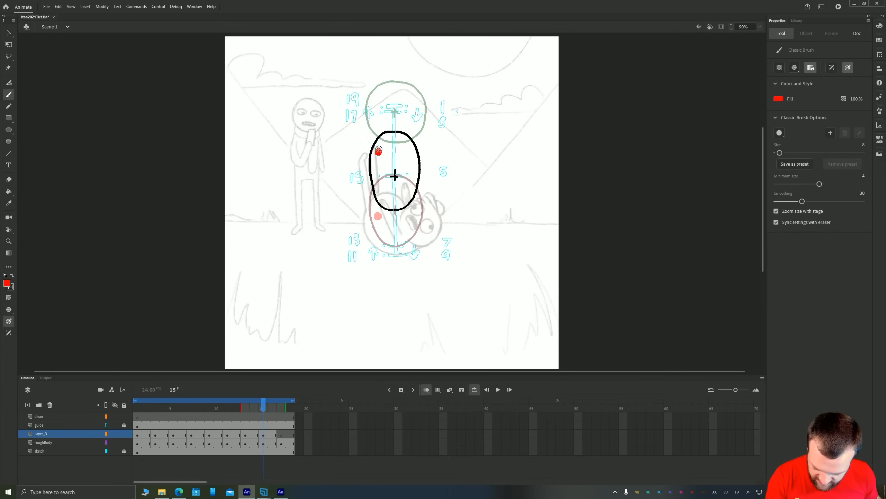
click(281, 435)
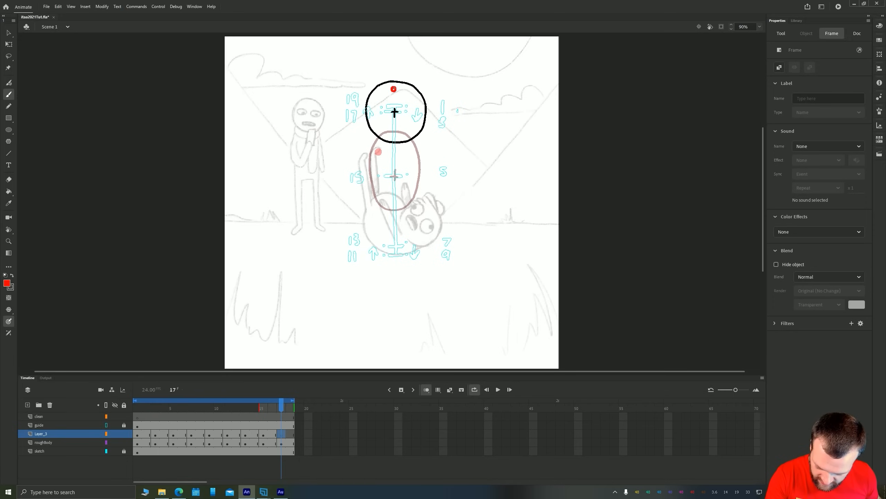
click(394, 89)
key(Return)
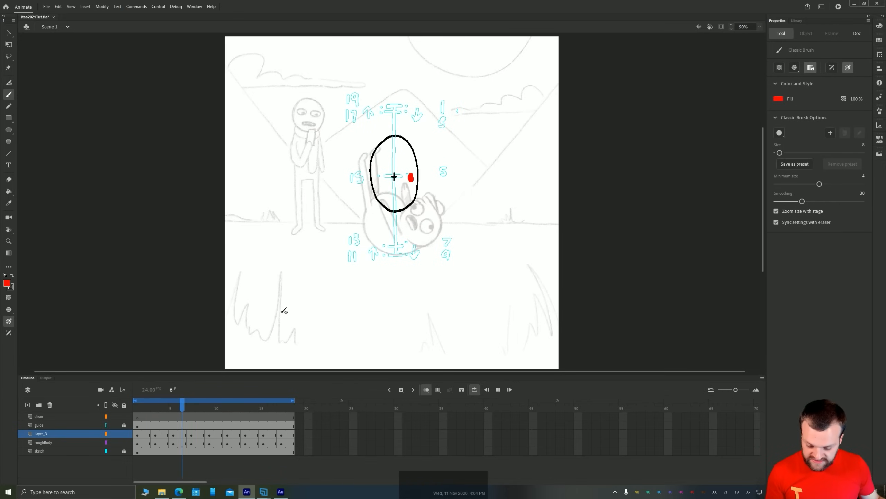
Replace the red dot on frame 1 with one closer to the top centre of the round body, and play the loop
click(137, 434)
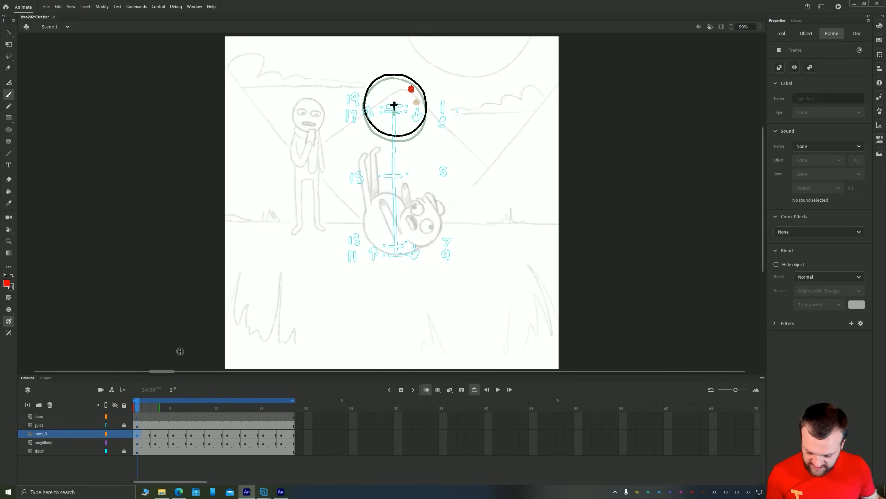
click(402, 84)
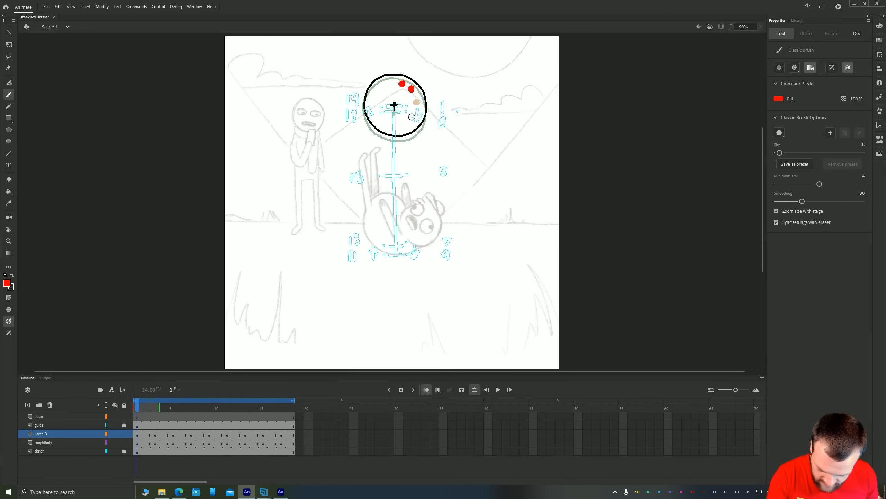
key(v)
key(Return)
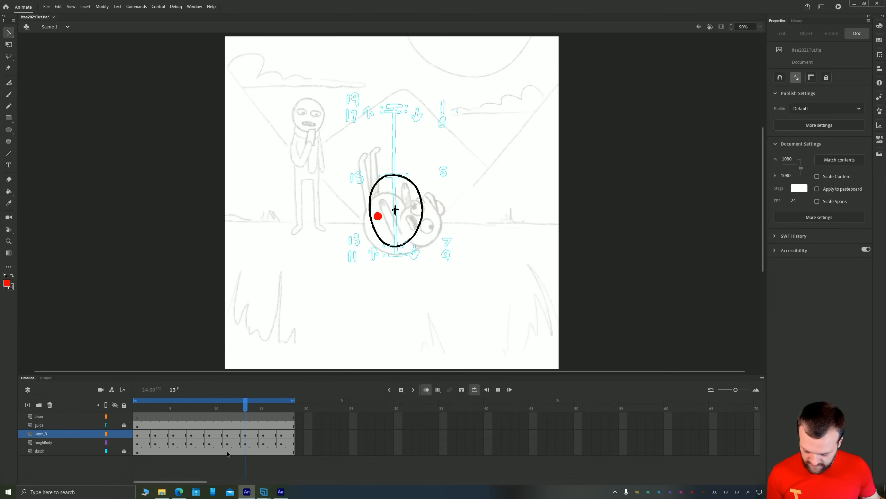
Stop playback and compare the body poses and dot positions around frames 7 to 10
click(196, 427)
click(189, 418)
key(period)
key(period)
key(period)
key(period)
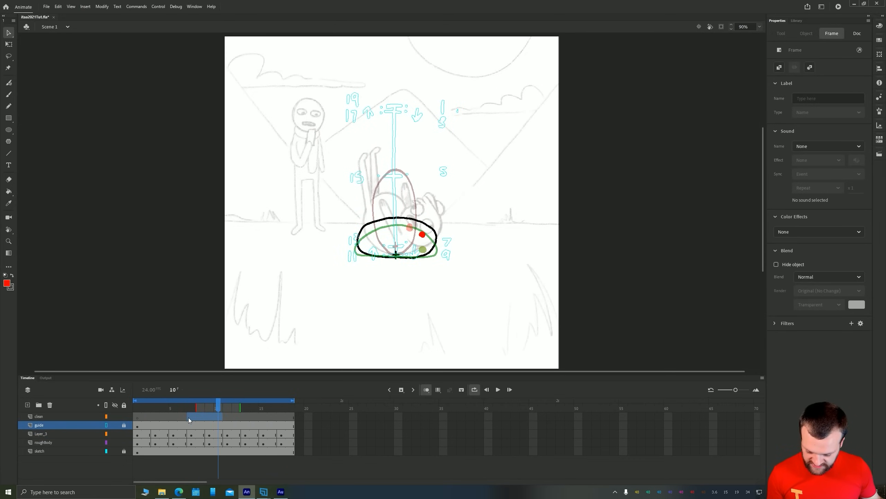
key(comma)
key(period)
key(comma)
key(comma)
Delete the red dot in the frame 7 pose and paint a new one at the centre of the oval's lower end
drag(188, 417, 198, 419)
key(v)
click(410, 227)
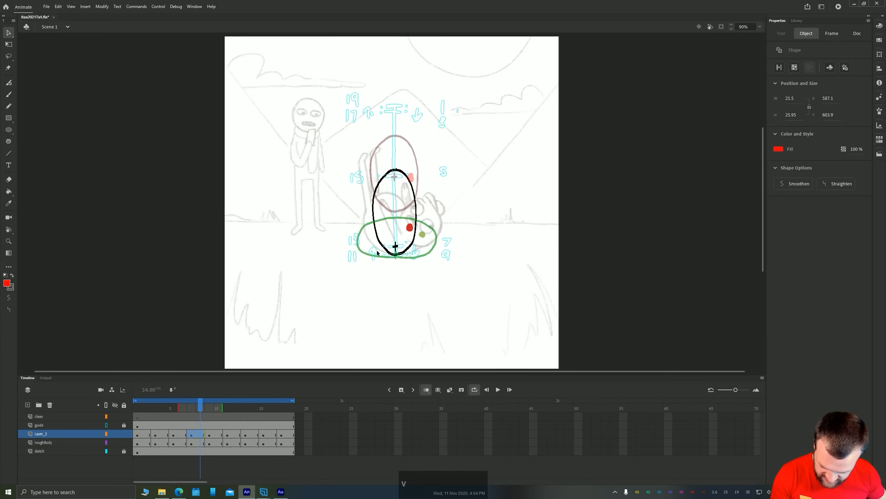
key(Delete)
key(b)
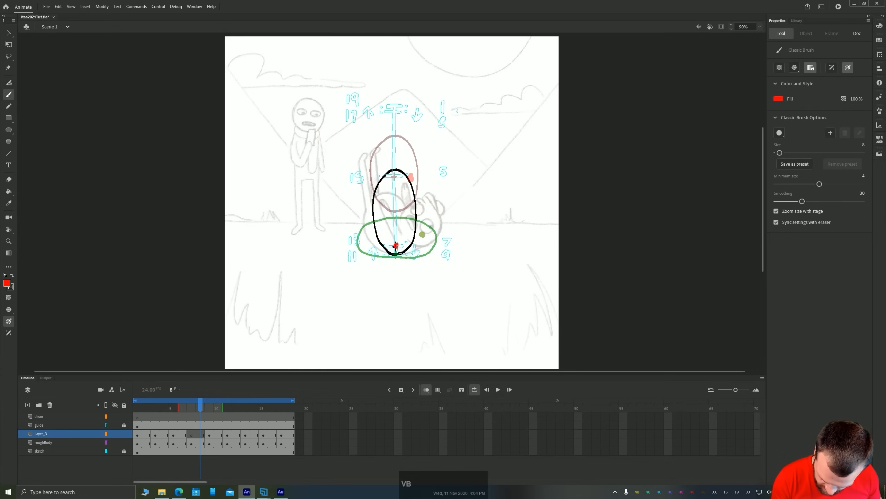
click(395, 246)
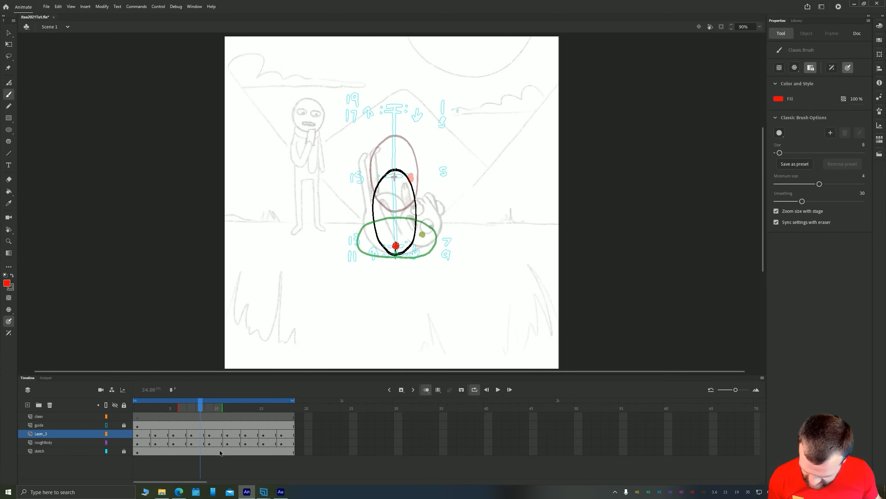
Lower the red dot on frame 5 slightly inside the stretched oval, to about X 592, Y 474
drag(190, 424, 173, 424)
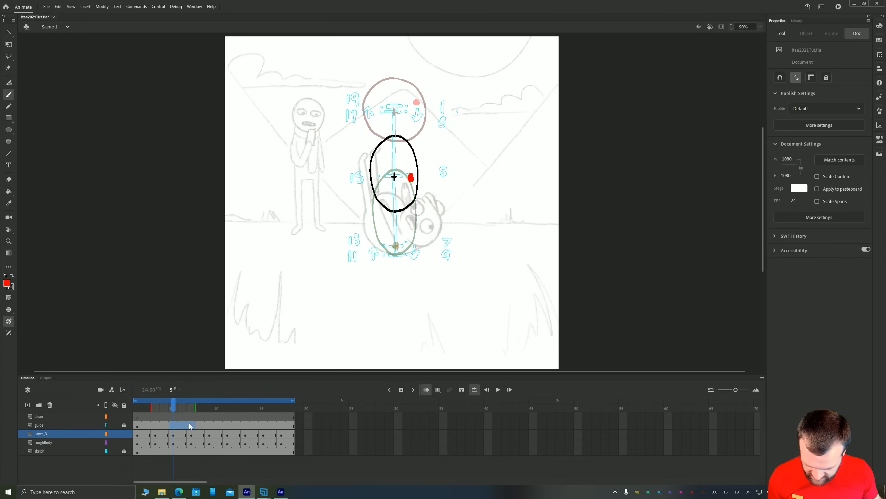
key(v)
click(411, 177)
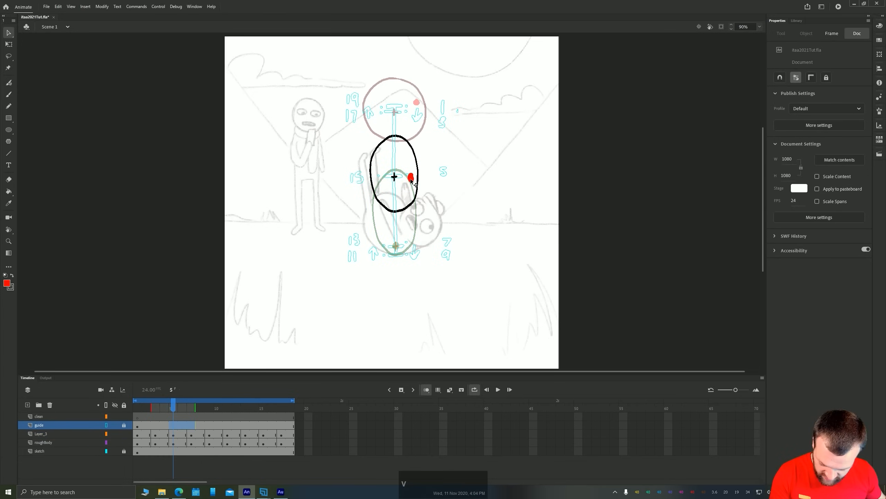
key(shift+Down)
key(shift+Down)
key(shift+Down)
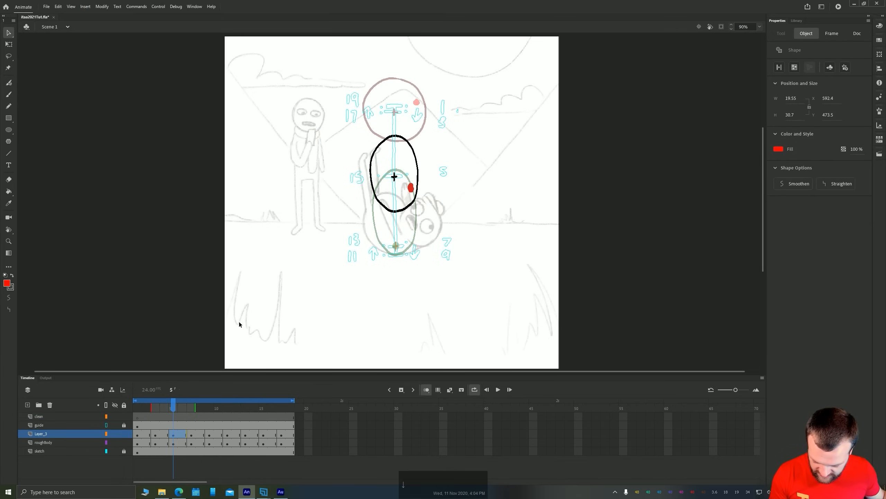
Move the red dots on frames 9 and 11 to the lower left of the squashed bodies, with frame 11's at about X 440, Y 670
click(195, 436)
click(210, 434)
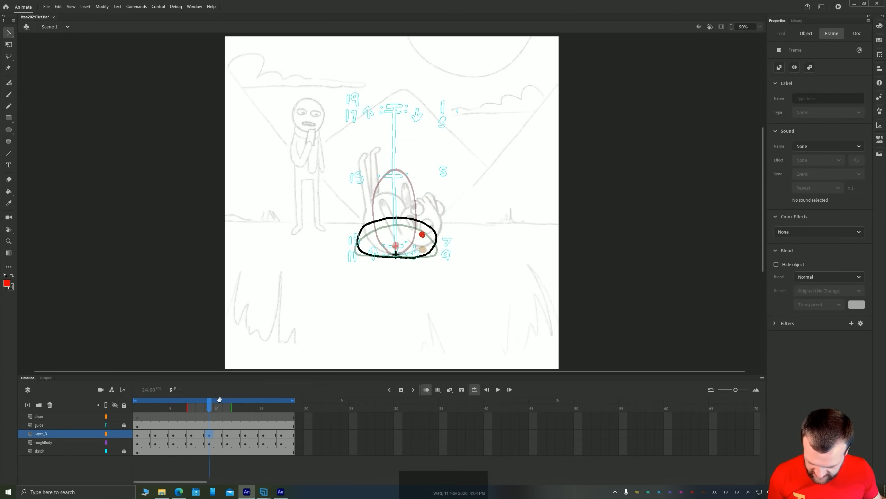
drag(421, 237, 364, 247)
click(227, 435)
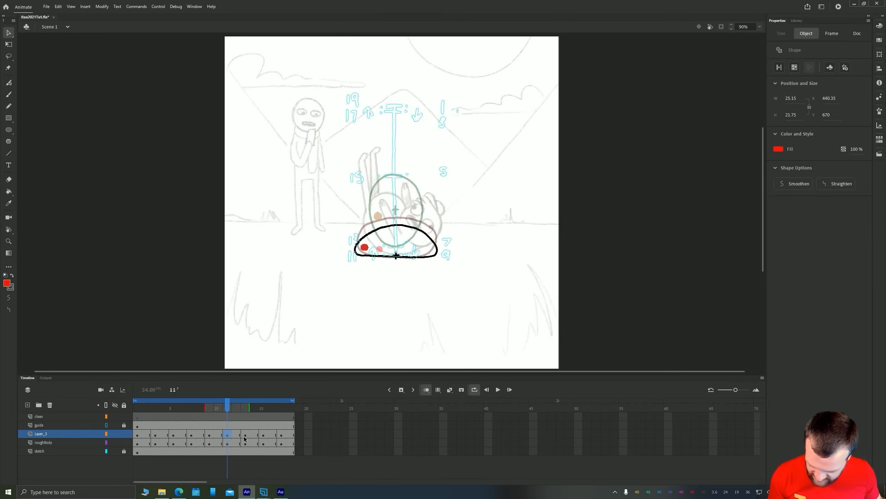
Raise the red dot on frame 13 slightly to about X 482, Y 552, and play the loop
click(245, 435)
drag(380, 218, 378, 211)
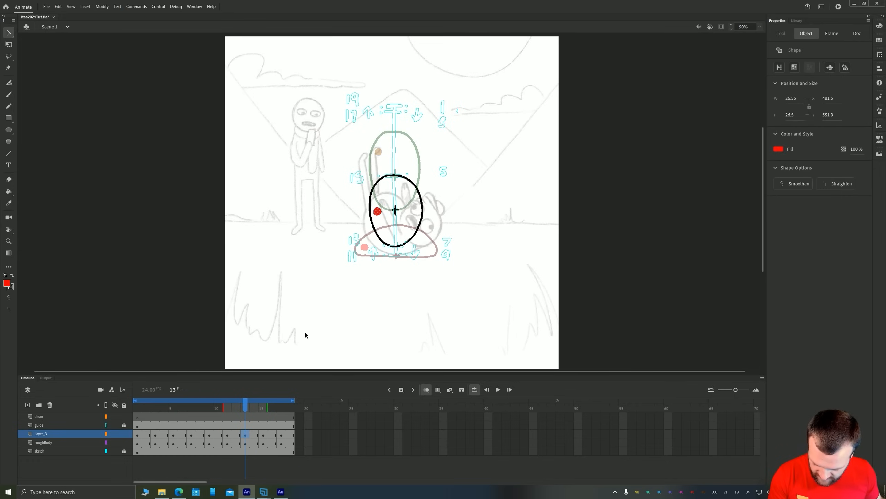
key(Return)
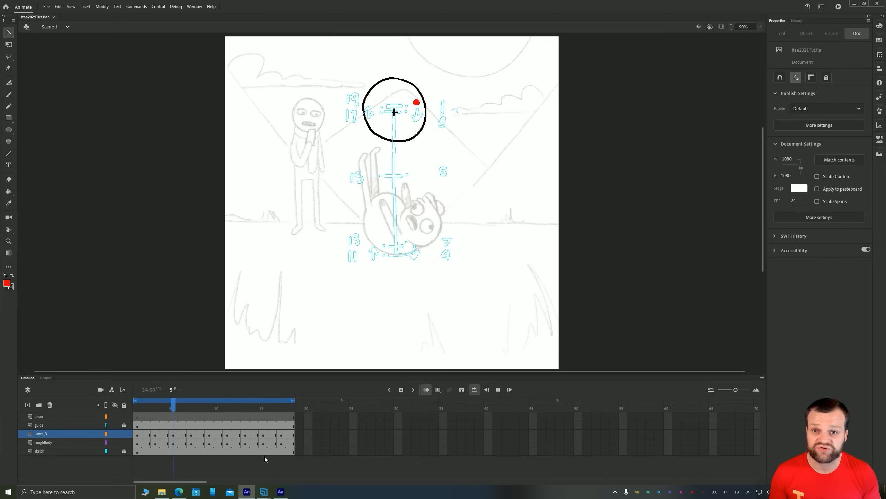
Stop playback and rename the dot layer as roughHead
click(39, 434)
double_click(40, 433)
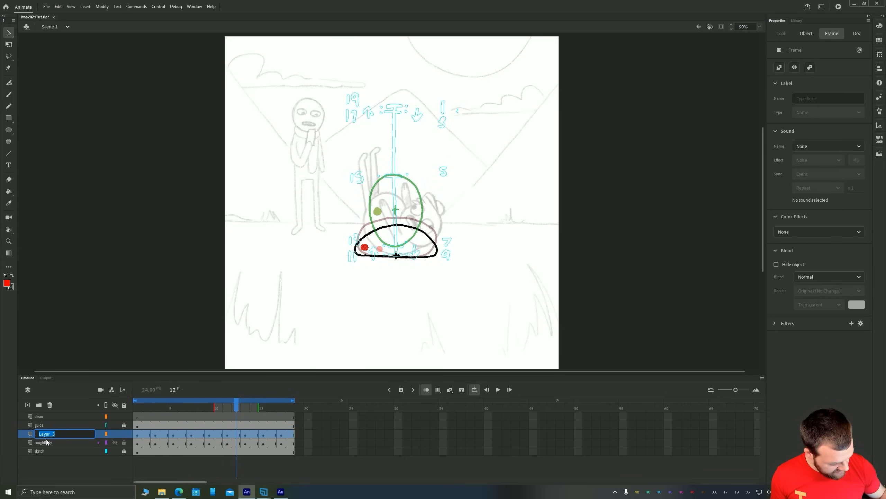
text(head)
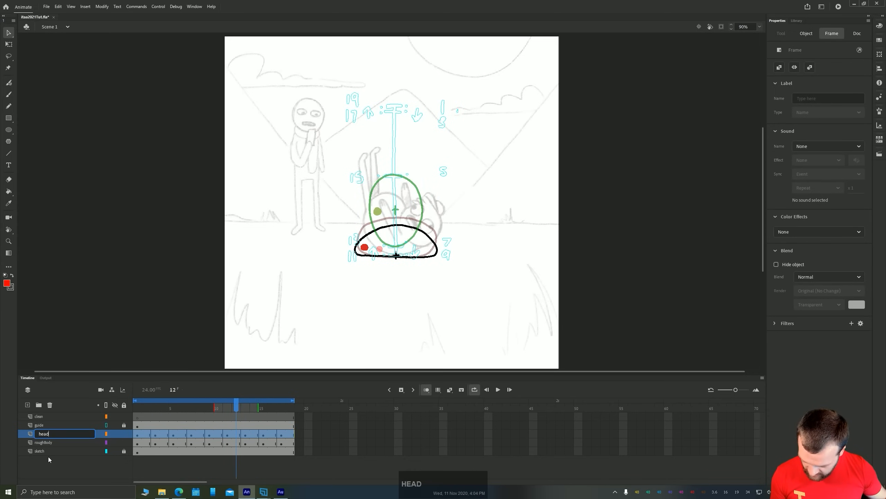
key(BackSpace)
key(BackSpace)
key(BackSpace)
text(roughH)
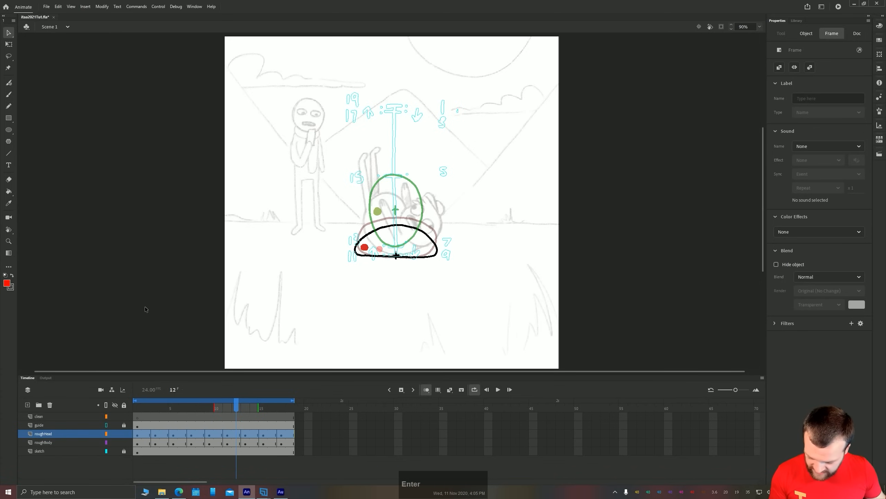
text(v)
Sample black from the body outline as the fill colour for the Classic Brush
click(180, 180)
key(i)
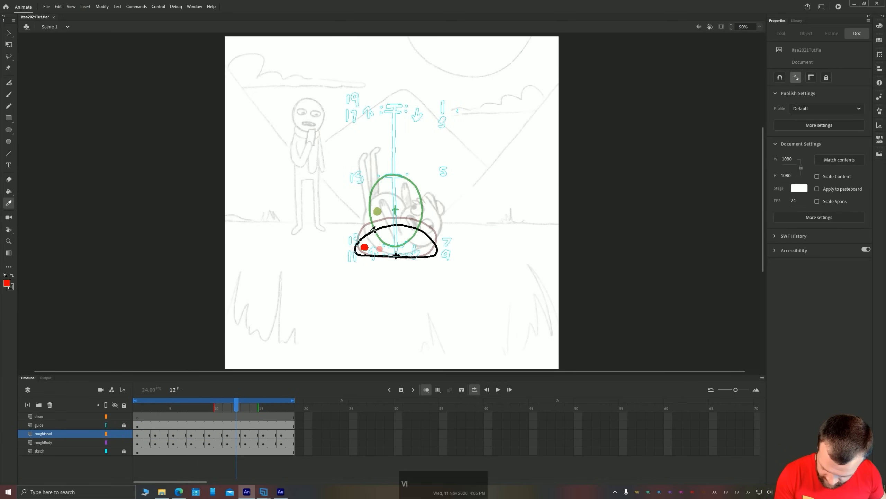
click(358, 246)
key(b)
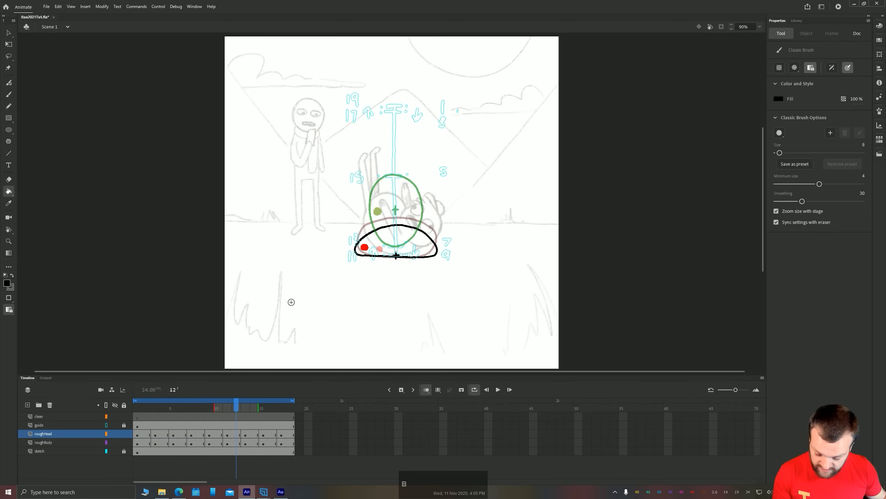
Review the red dot positions on the roughHead layer from frame 11 back to frame 1
click(135, 435)
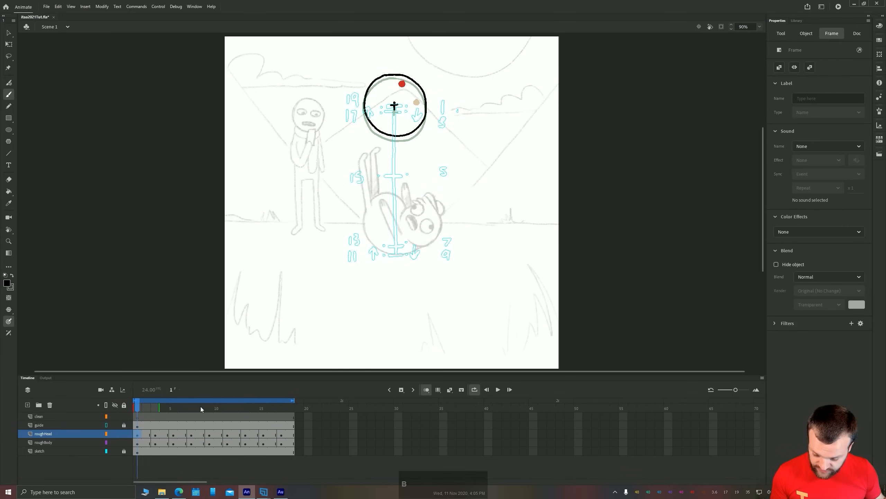
click(227, 435)
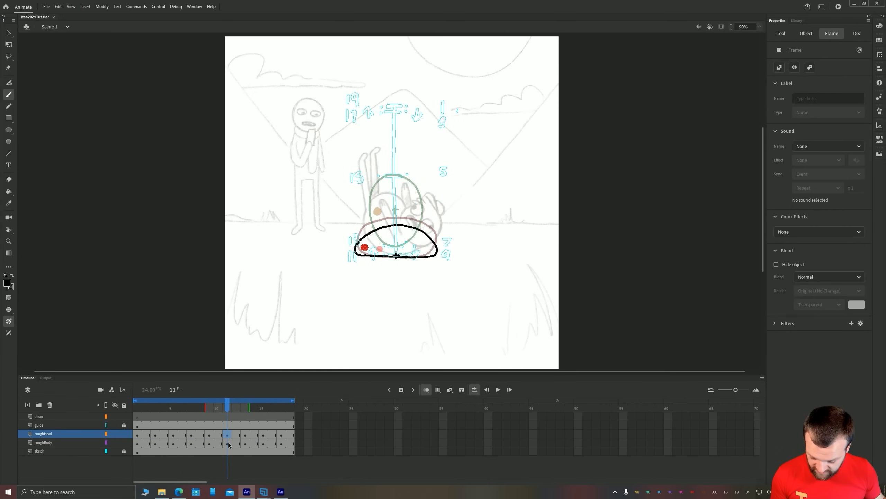
click(210, 435)
click(192, 436)
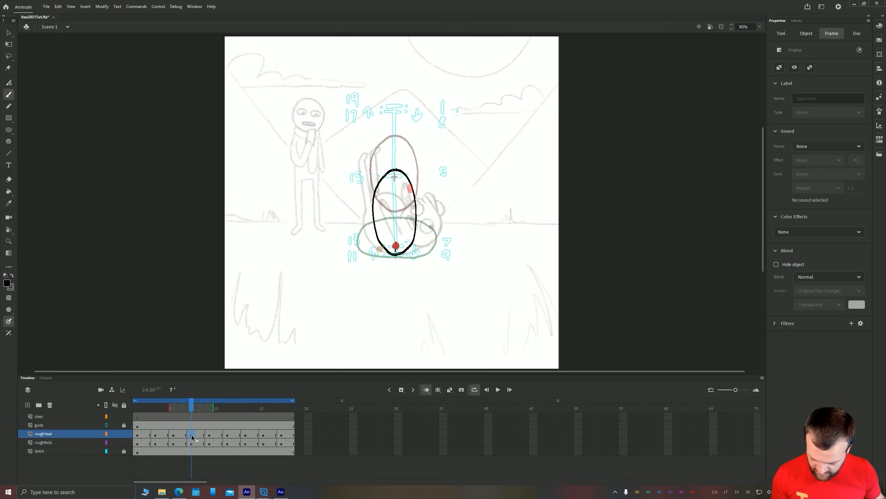
click(174, 435)
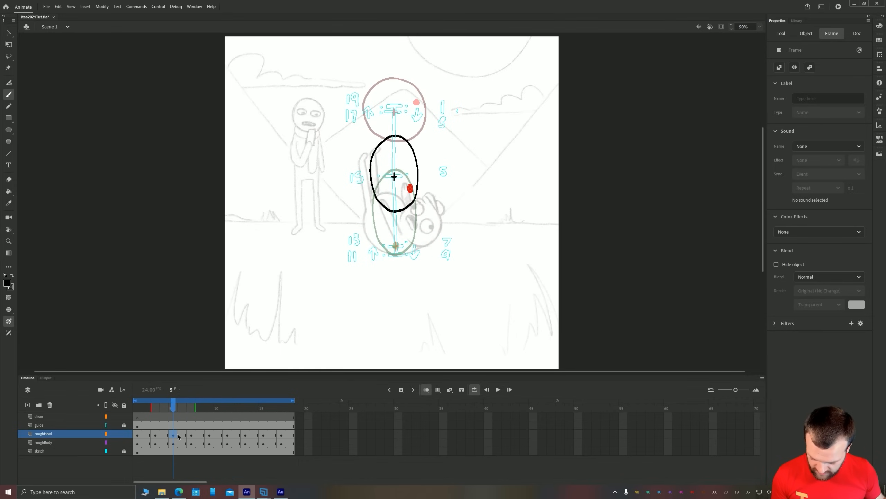
click(156, 434)
click(140, 435)
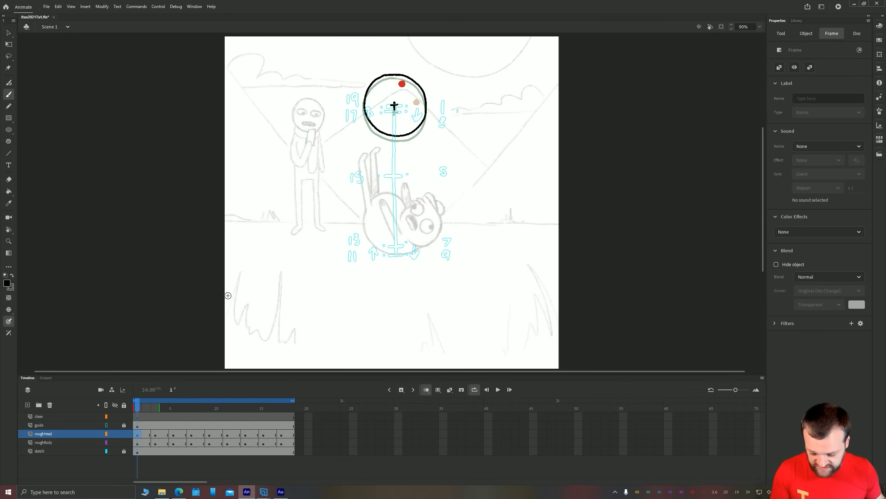
scroll(313, 183, up, 1)
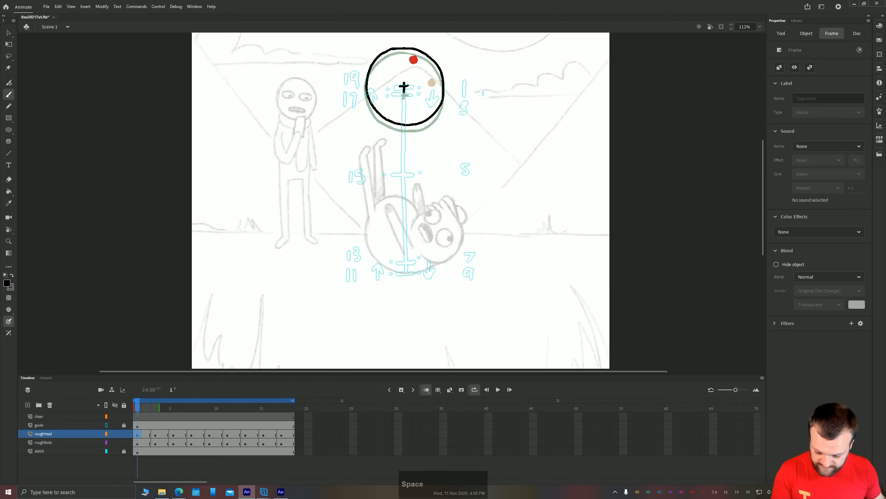
drag(365, 71, 404, 233)
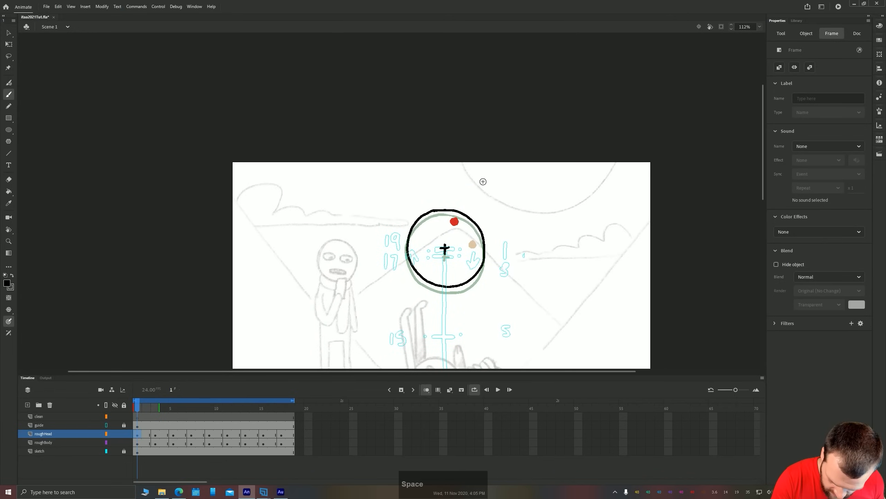
Draw the head as a black circle above and beside the red dot on frames 1 and 3 of roughHead
mouse_move(476, 171)
mouse_down()
mouse_move(443, 179)
mouse_move(443, 220)
mouse_move(495, 189)
mouse_move(471, 168)
mouse_up()
drag(183, 314, 235, 288)
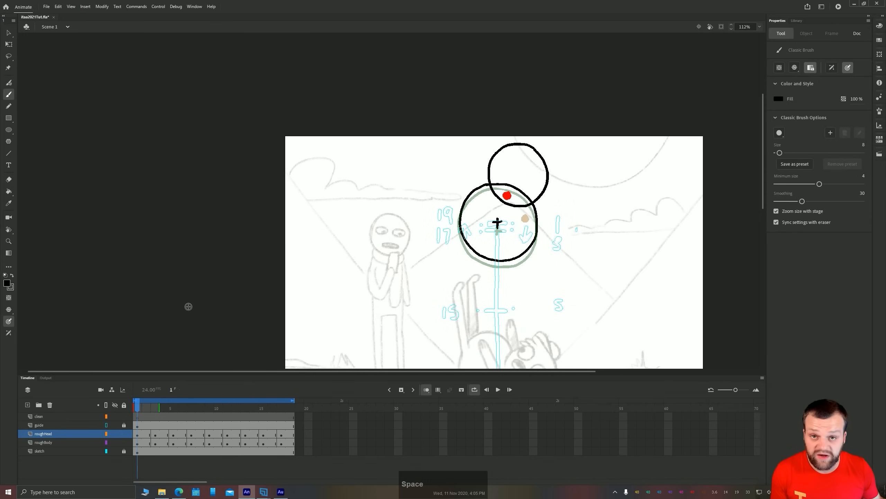
drag(155, 425, 291, 425)
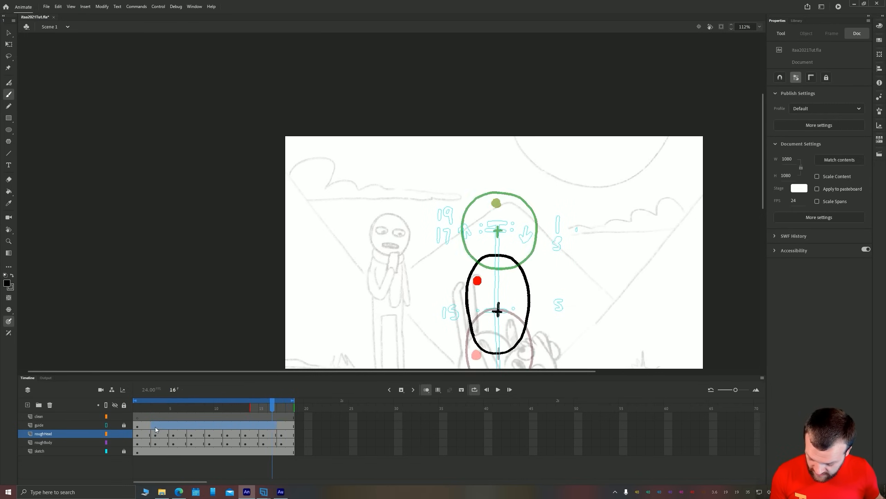
click(154, 434)
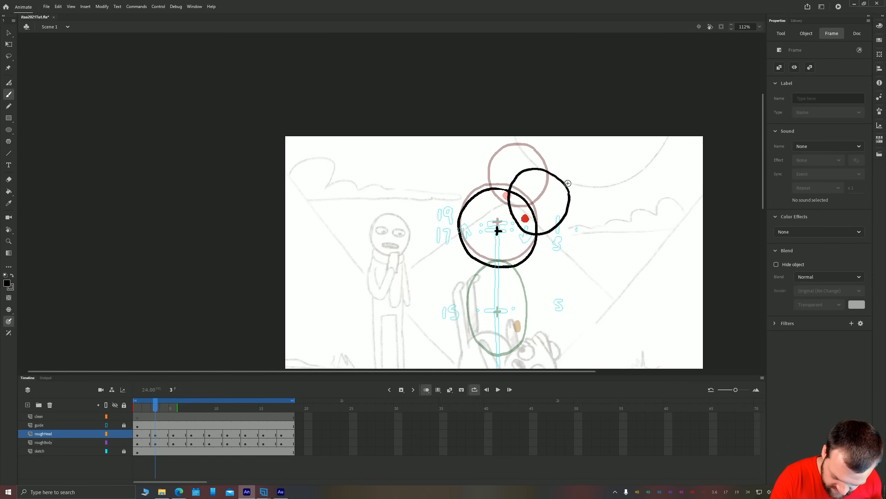
key(Escape)
Draw the head outline overlapping the body on frames 5 and 7 of roughHead, resampling black for the Classic Brush
click(172, 435)
key(space)
mouse_move(532, 314)
mouse_down()
mouse_move(507, 190)
mouse_move(538, 198)
mouse_up()
click(191, 434)
mouse_move(474, 287)
mouse_down()
mouse_move(485, 292)
mouse_move(491, 239)
mouse_move(455, 294)
mouse_up()
key(ctrl+z)
key(i)
click(500, 243)
key(b)
Redraw the head outline at the squashed body on frame 9, and draw the heads on frames 11 and 13
click(210, 434)
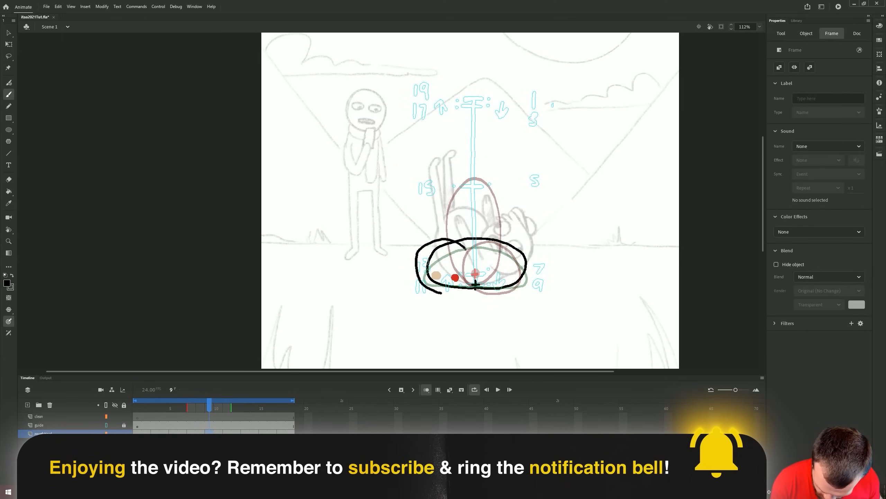
key(ctrl+z)
mouse_move(463, 242)
mouse_down()
mouse_move(442, 230)
mouse_move(448, 204)
mouse_up()
click(228, 434)
click(245, 434)
Draw the head circles on frames 15 and 17 of roughHead, undoing the last faulty stroke
click(264, 434)
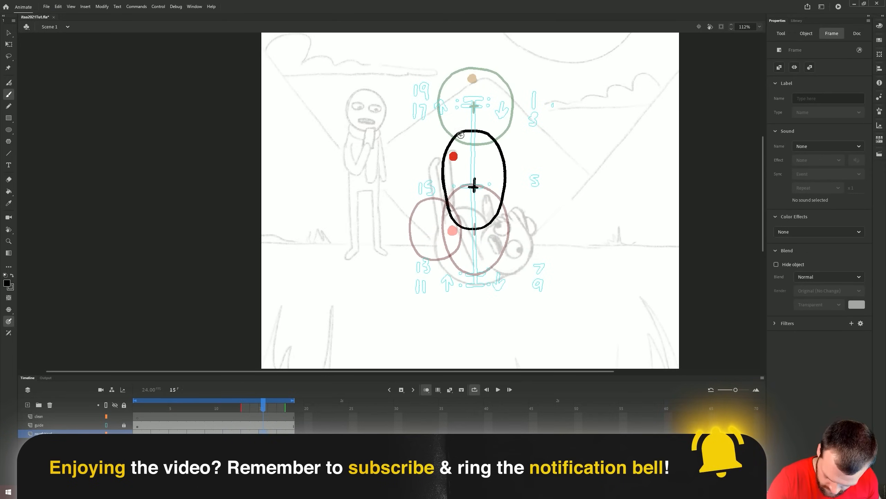
drag(455, 126, 453, 124)
click(281, 434)
drag(491, 46, 488, 110)
mouse_move(491, 99)
mouse_down()
mouse_move(456, 153)
mouse_move(471, 153)
mouse_move(483, 91)
mouse_up()
key(ctrl+z)
Play the loop from the first frame to check the head motion, and stop playback
key(shift+comma)
key(Return)
key(space)
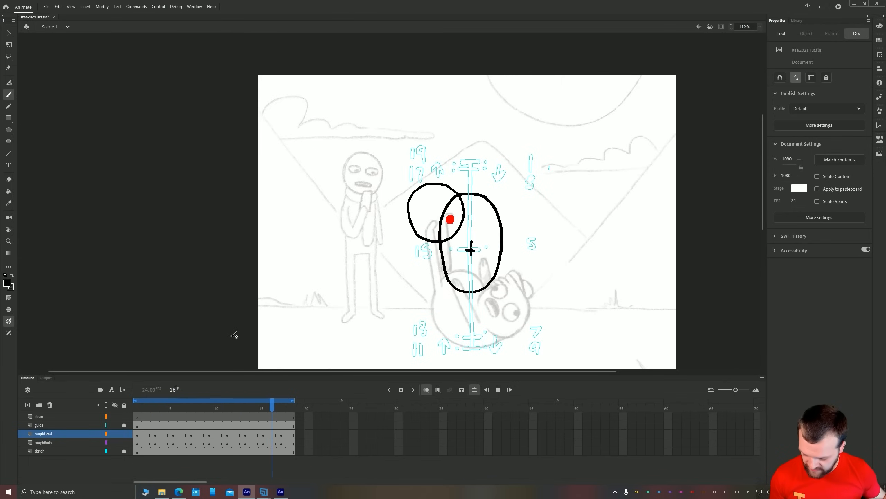
key(Return)
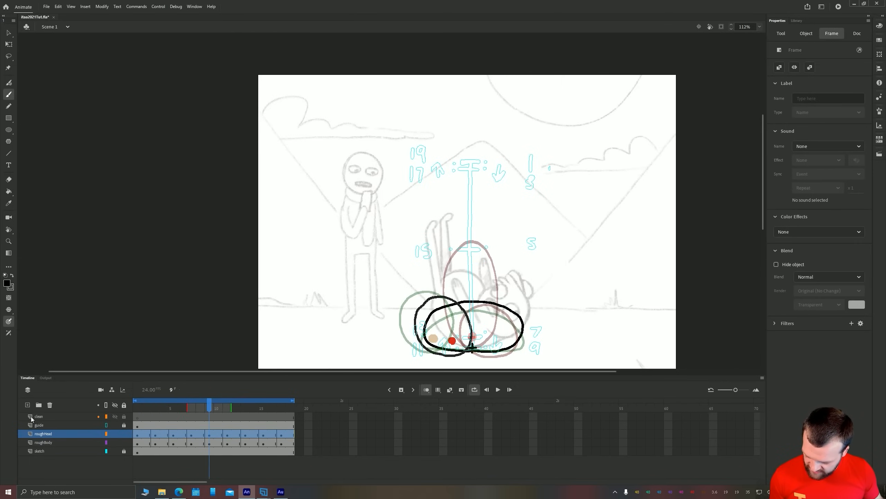
Add a layer above roughHead and convert its frames to frame-by-frame animation with a keyframe every other frame
click(28, 404)
drag(293, 435, 137, 433)
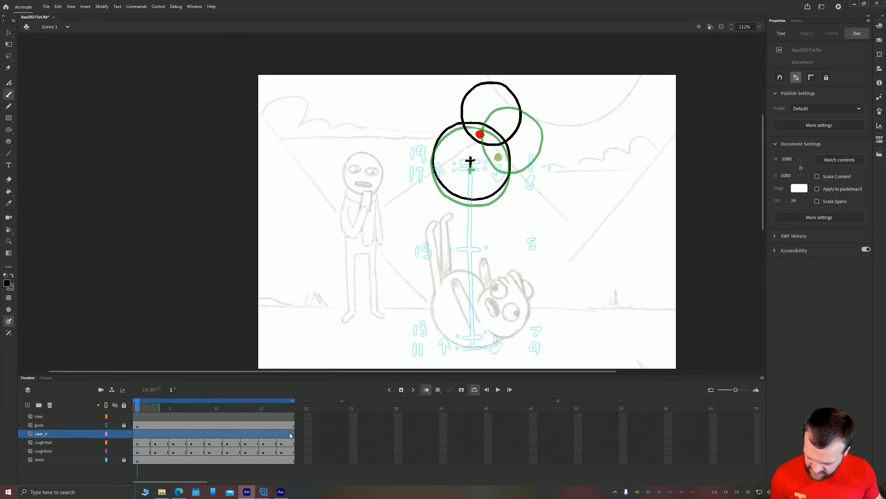
right_click(143, 434)
mouse_move(210, 255)
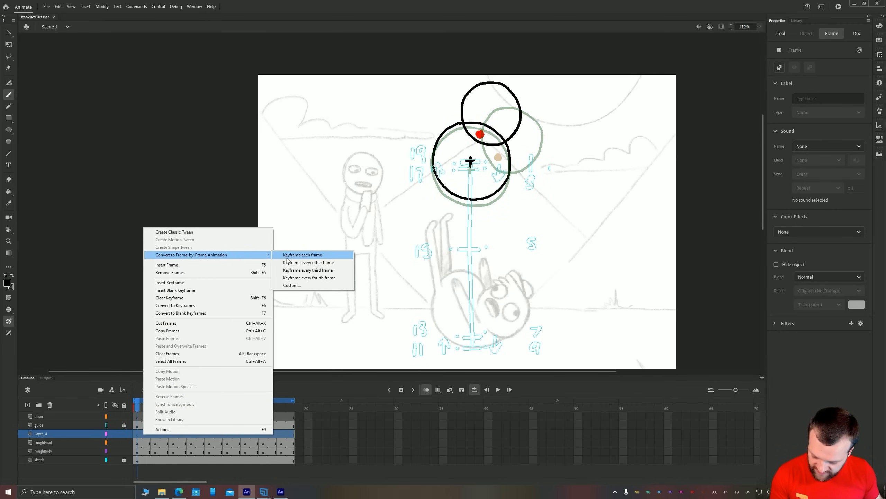
click(307, 262)
click(147, 451)
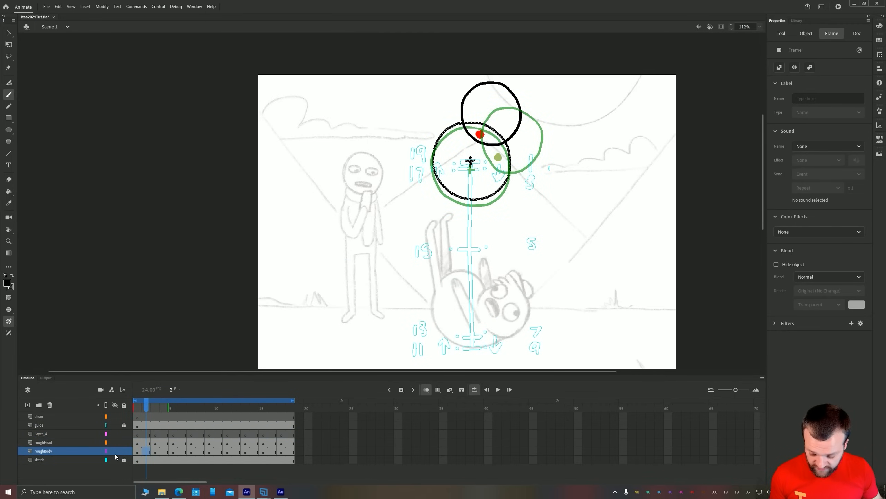
Rename the new layer as roughLimbs and select its first frame
double_click(40, 434)
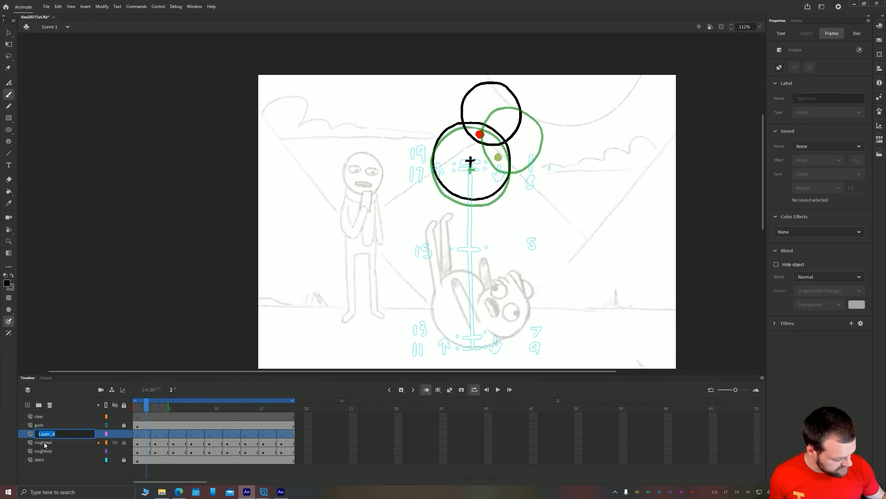
text(rough)
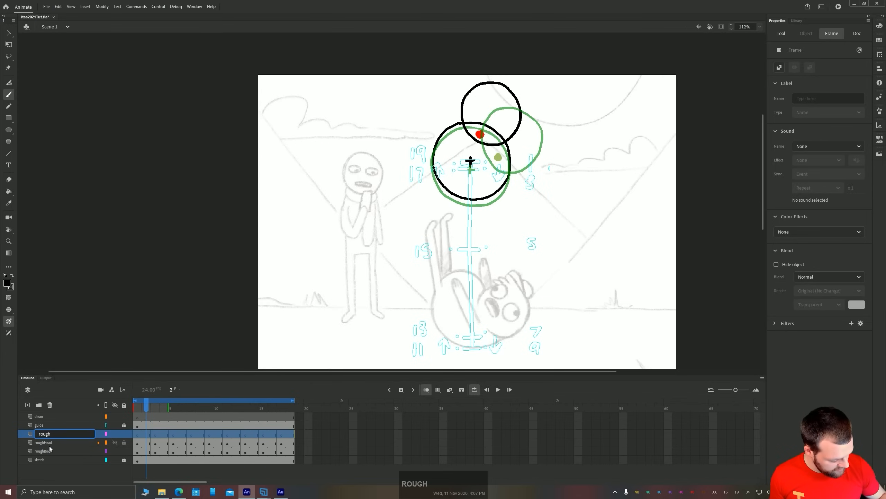
text(Limbs)
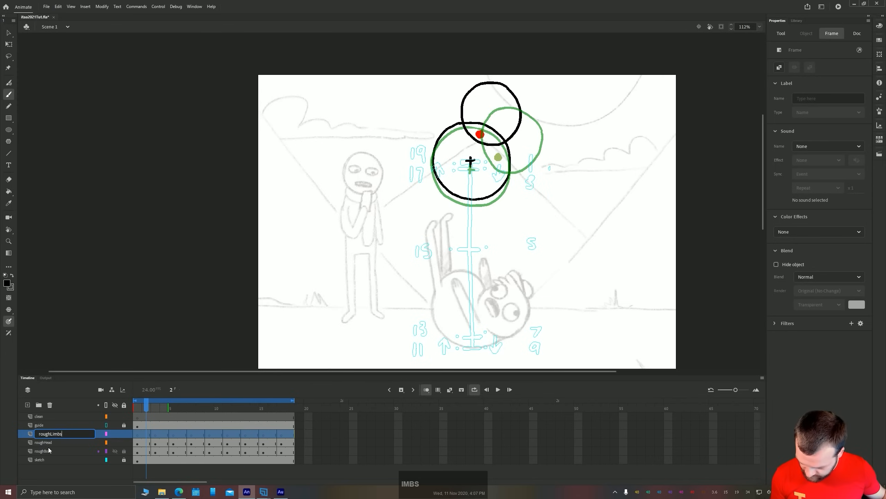
key(Return)
click(138, 433)
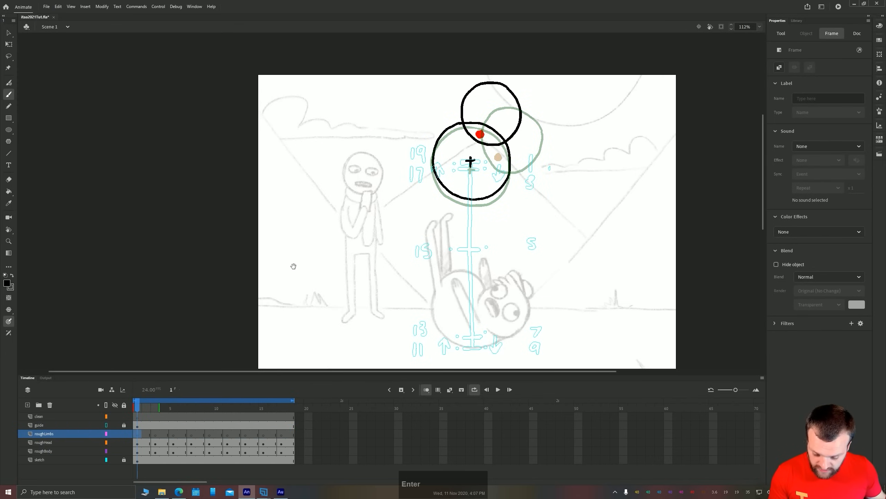
Turn off onion skinning and go to frame 7 on the roughLimbs layer
drag(317, 210, 316, 186)
mouse_move(157, 408)
mouse_down()
mouse_move(248, 408)
mouse_move(158, 408)
mouse_up()
click(219, 409)
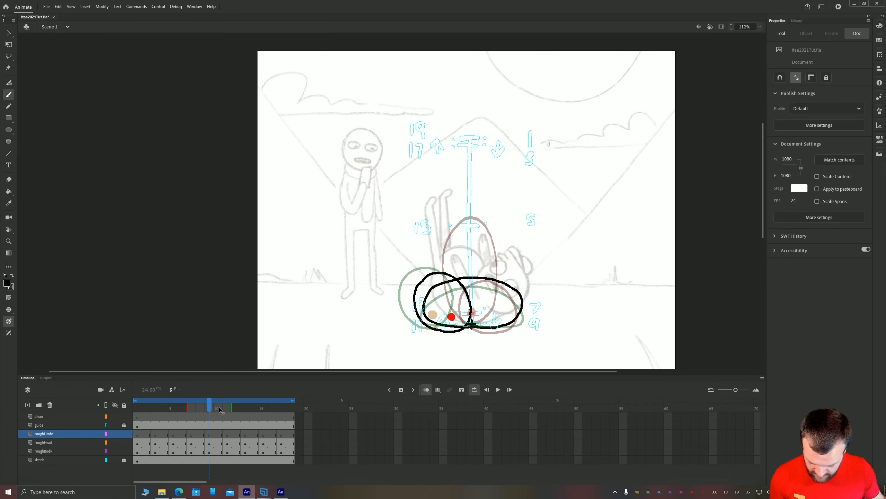
click(427, 389)
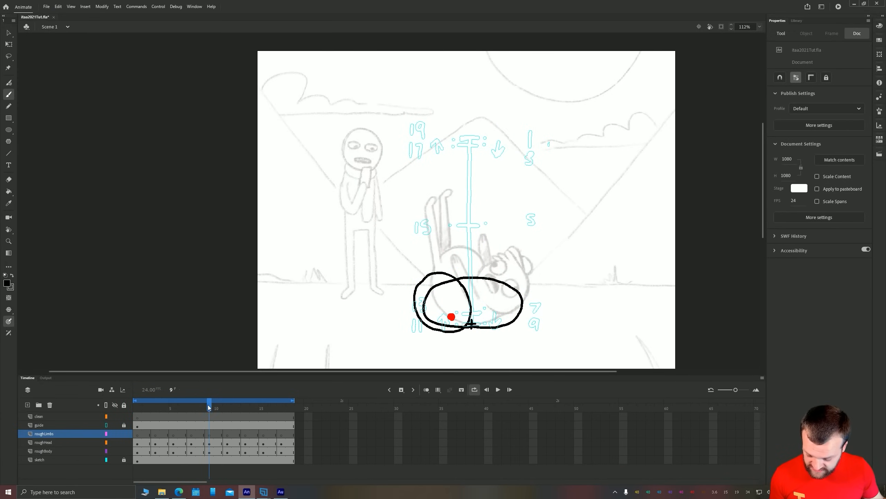
key(comma)
key(comma)
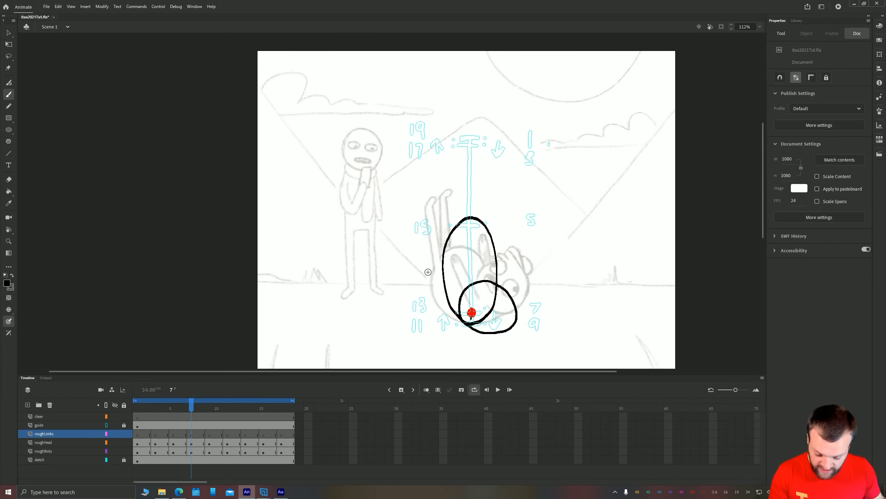
On frame 7 of roughLimbs, draw a downward arrow beside the standing figure and one pointing up at the body's base, and compare with frame 6
mouse_move(378, 166)
mouse_down()
mouse_move(377, 211)
mouse_move(383, 200)
mouse_up()
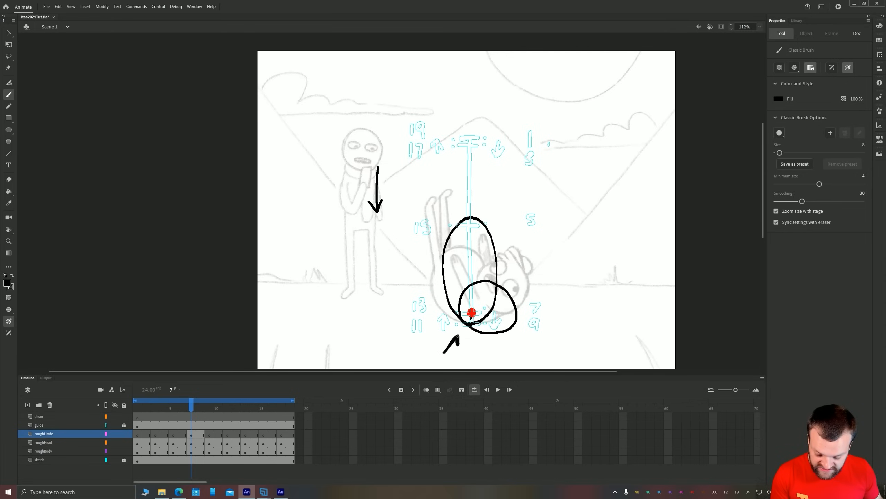
drag(458, 336, 452, 341)
click(182, 434)
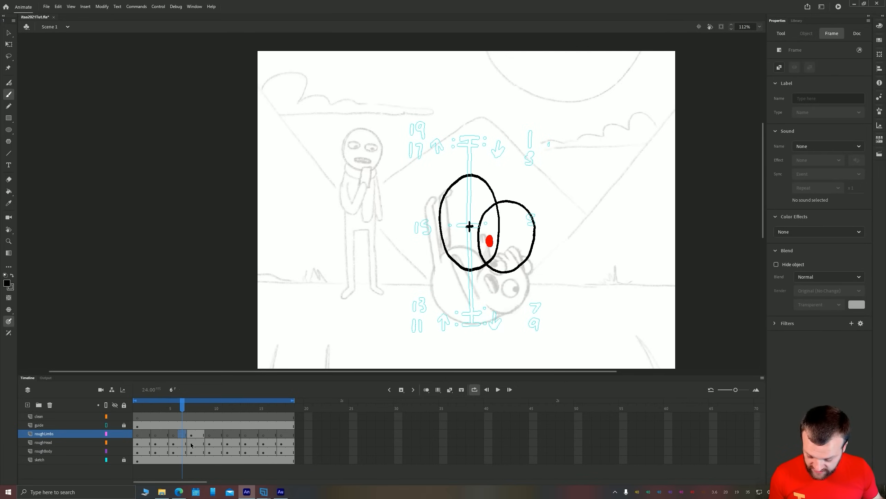
click(192, 435)
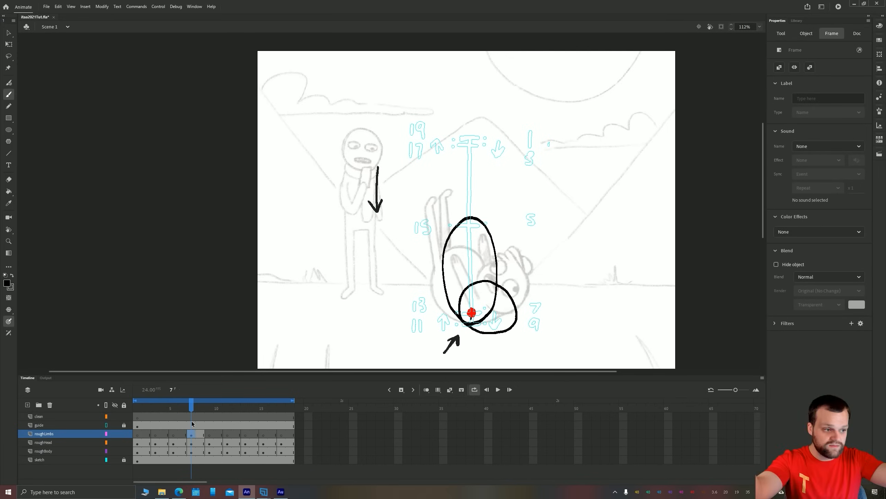
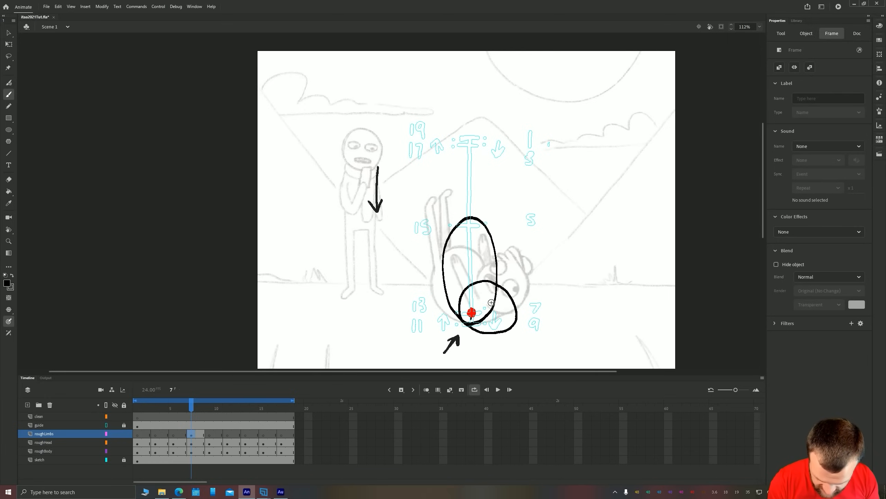
Mark both shoulder positions with small crosses on frames 7 and 5 of the roughLimbs layer
drag(491, 292, 491, 300)
drag(487, 297, 494, 296)
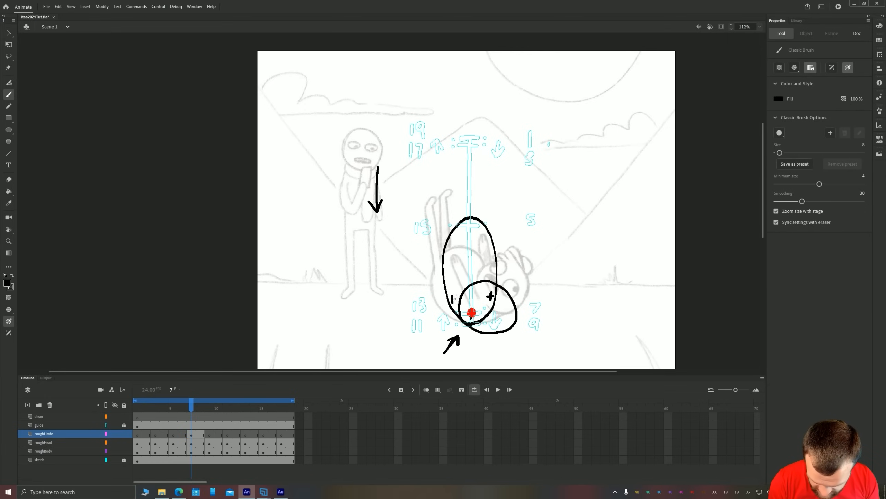
click(173, 434)
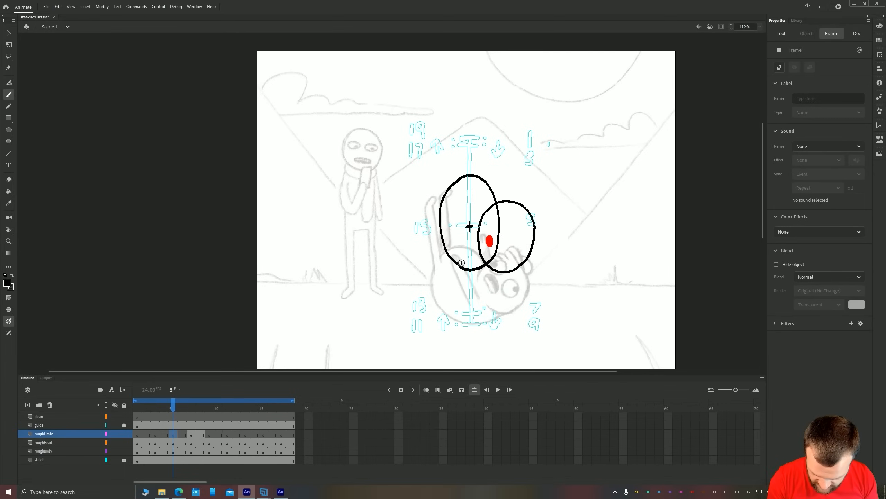
drag(469, 250, 474, 259)
drag(474, 251, 468, 258)
drag(492, 218, 493, 226)
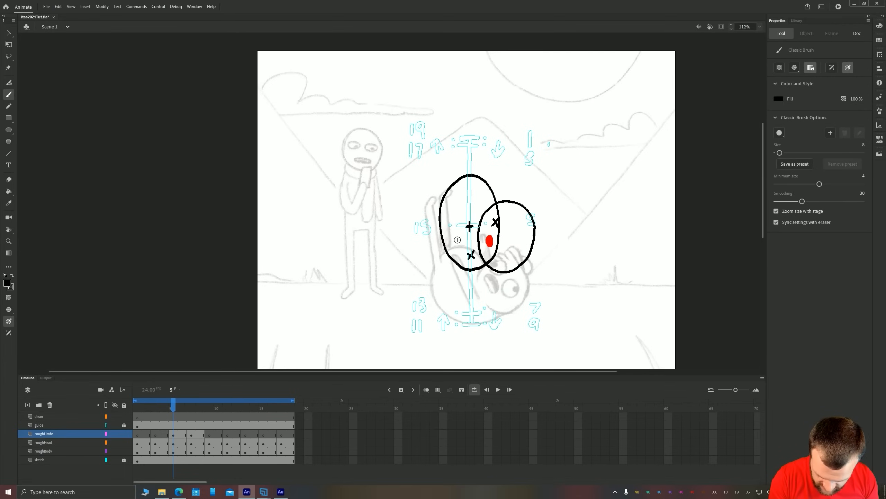
Draw two raised arms with finger lines at the shoulder marks on frame 7 of roughLimbs
click(190, 435)
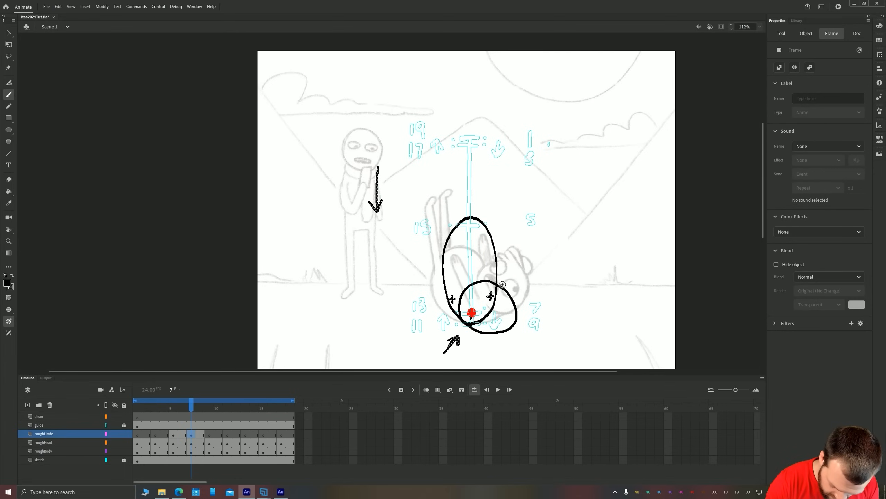
drag(502, 286, 502, 286)
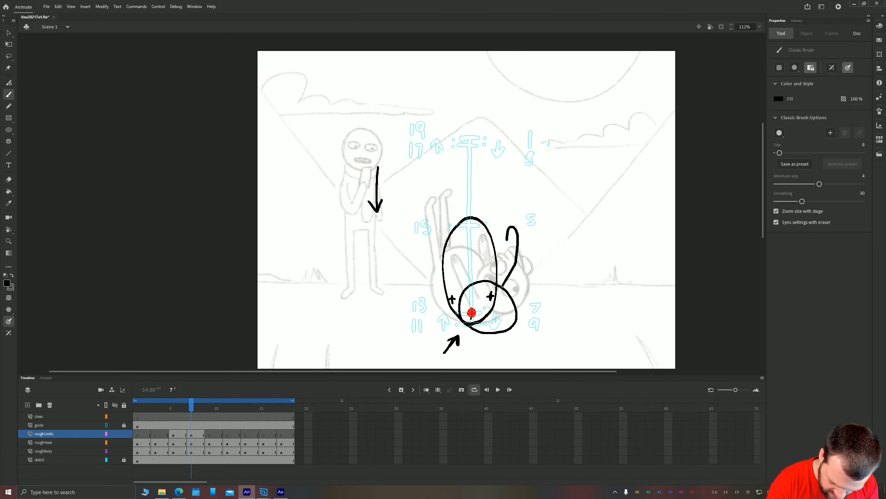
drag(505, 261, 497, 273)
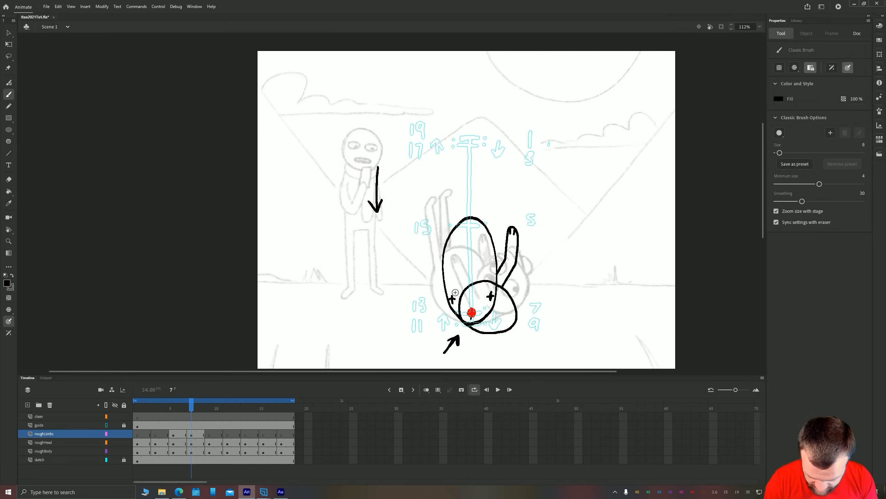
key(z)
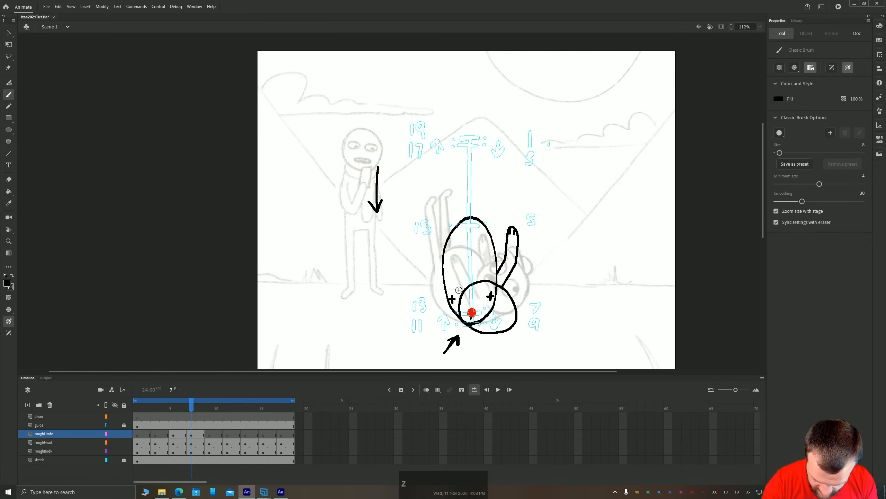
drag(465, 238, 447, 290)
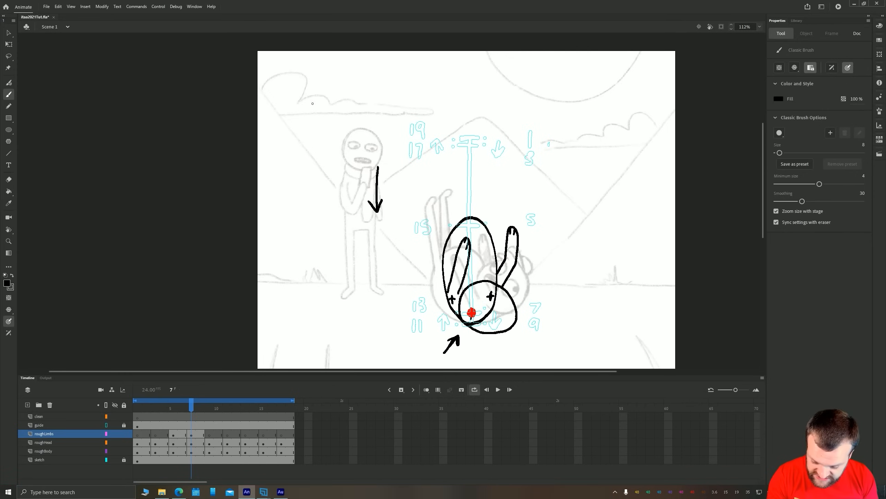
Sketch a spiral and a finger shape near the standing figure on frame 7, and delete them together with both arrows
mouse_move(312, 104)
mouse_down()
mouse_move(298, 125)
mouse_move(316, 127)
mouse_move(339, 100)
mouse_up()
drag(339, 137, 332, 98)
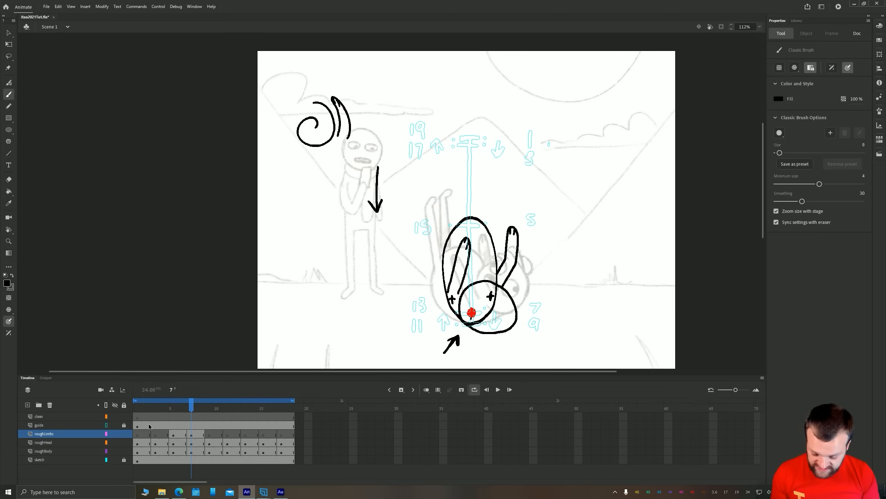
key(v)
drag(283, 74, 409, 251)
key(Delete)
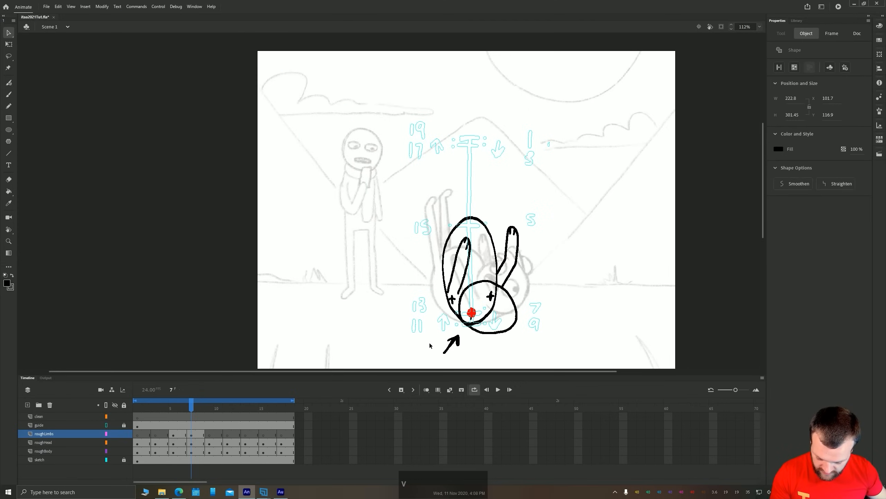
key(Delete)
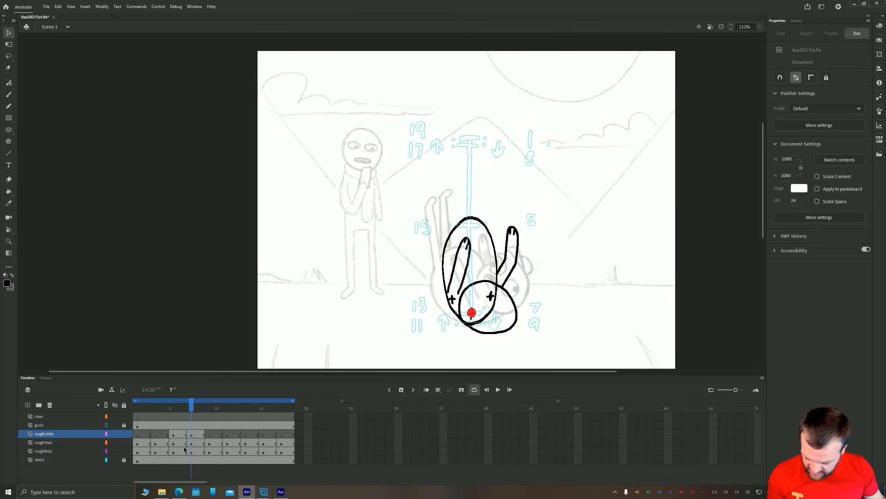
Go to frame 5 of roughLimbs, turn on onion skinning and hide the sketch layer
click(174, 434)
key(b)
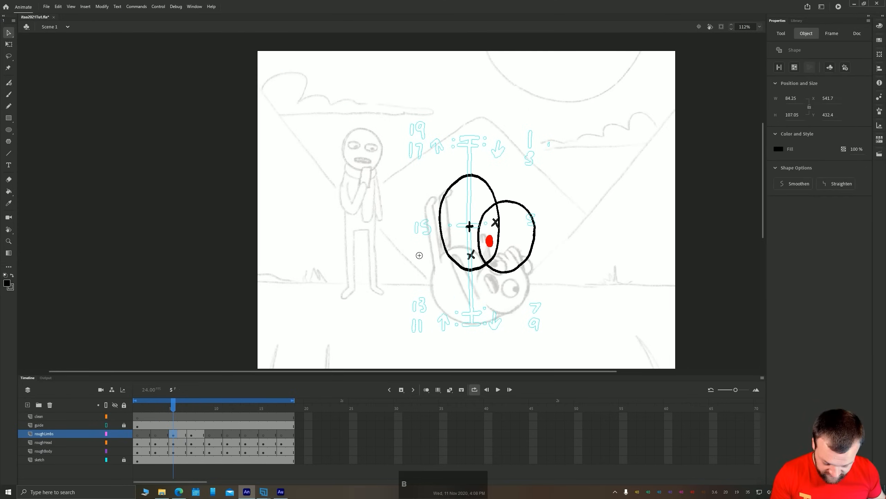
click(426, 389)
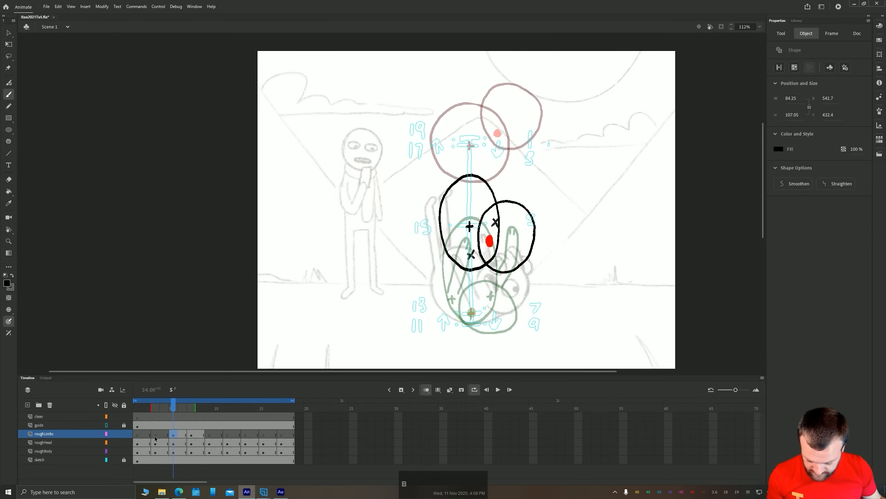
click(115, 460)
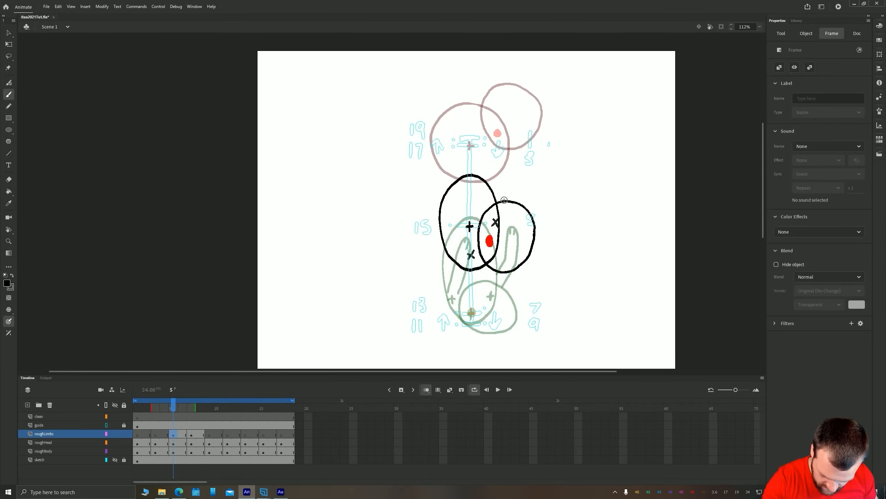
Draw a raised arm with finger lines above the head on frame 5 and tilt it with Free Transform
mouse_move(505, 195)
mouse_down()
mouse_move(509, 150)
mouse_move(496, 197)
mouse_move(501, 118)
mouse_move(523, 195)
mouse_move(498, 200)
mouse_up()
key(l)
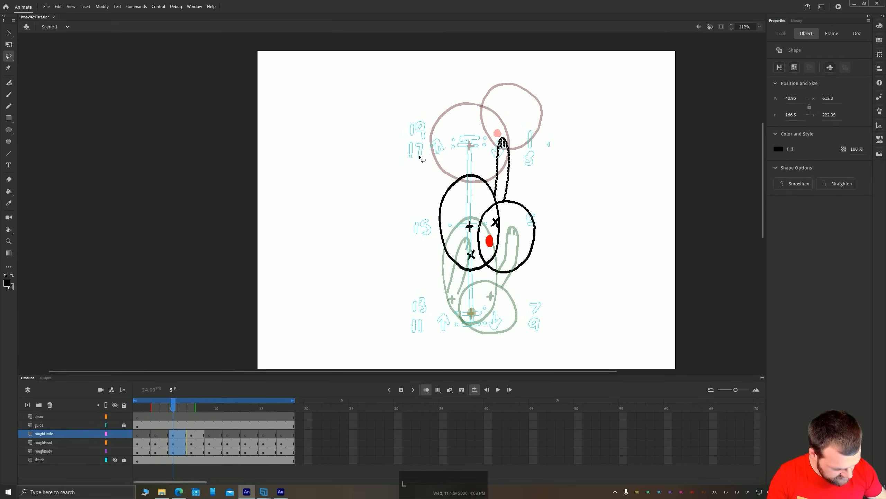
key(q)
mouse_move(491, 136)
mouse_down()
mouse_move(497, 141)
mouse_move(478, 150)
mouse_up()
click(475, 194)
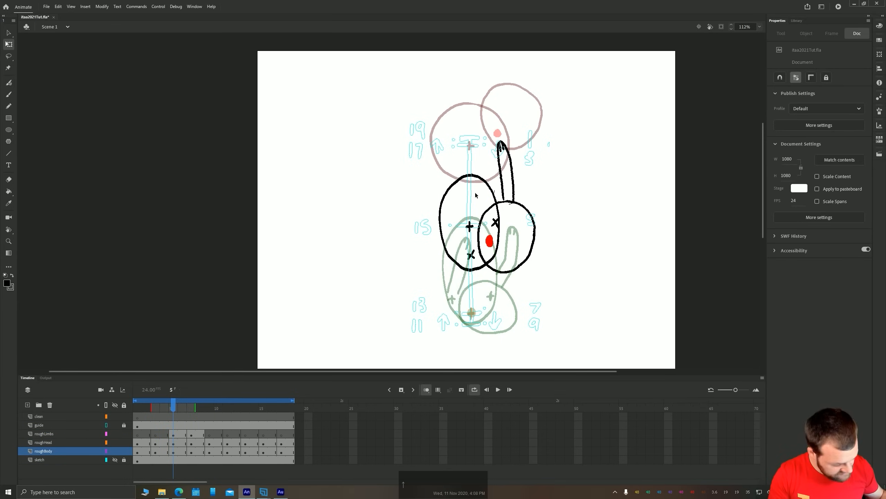
key(b)
mouse_move(488, 112)
mouse_down()
mouse_move(514, 226)
mouse_move(505, 279)
mouse_move(480, 329)
mouse_up()
mouse_move(485, 134)
mouse_down()
mouse_move(473, 123)
mouse_move(482, 135)
mouse_up()
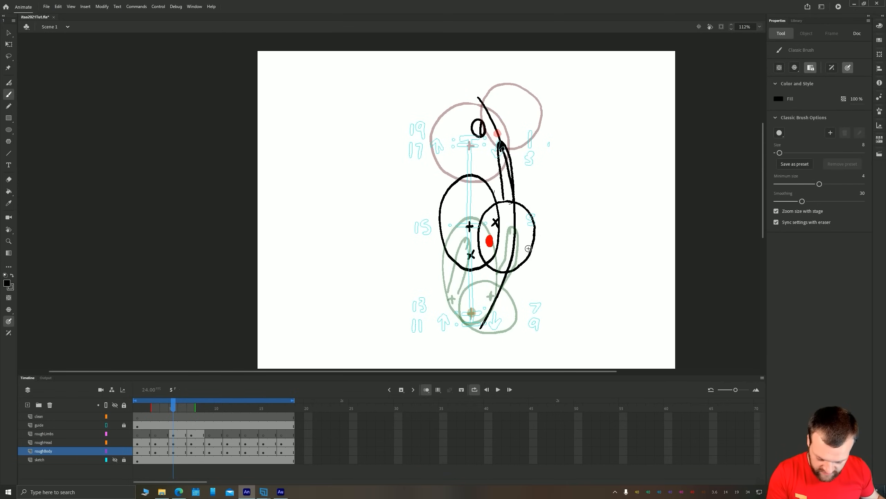
drag(533, 271, 549, 267)
key(ctrl+z)
key(ctrl+z)
key(ctrl+z)
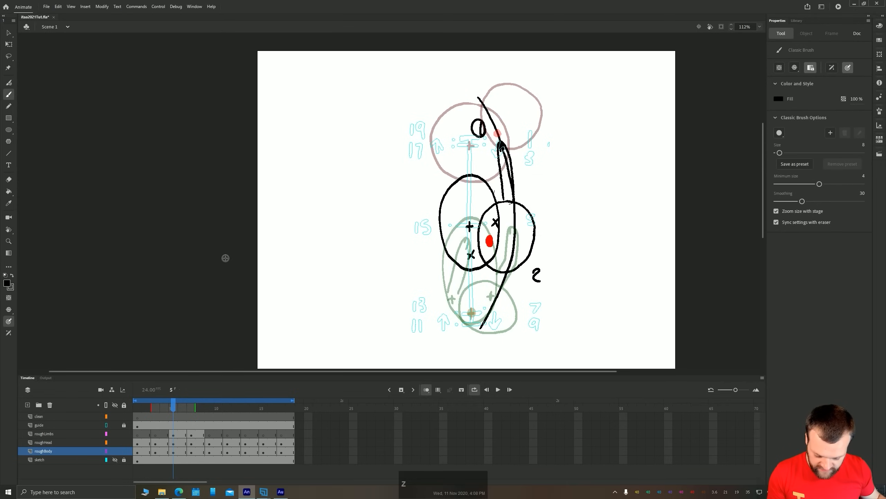
key(ctrl+z)
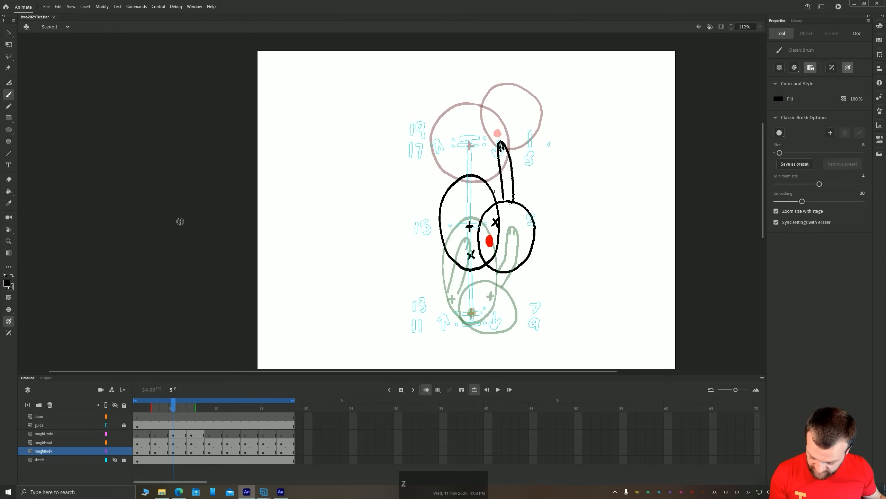
Flip back and forth between frames 5 and 7 to check the raised arm's movement
key(period)
key(period)
key(comma)
key(period)
key(comma)
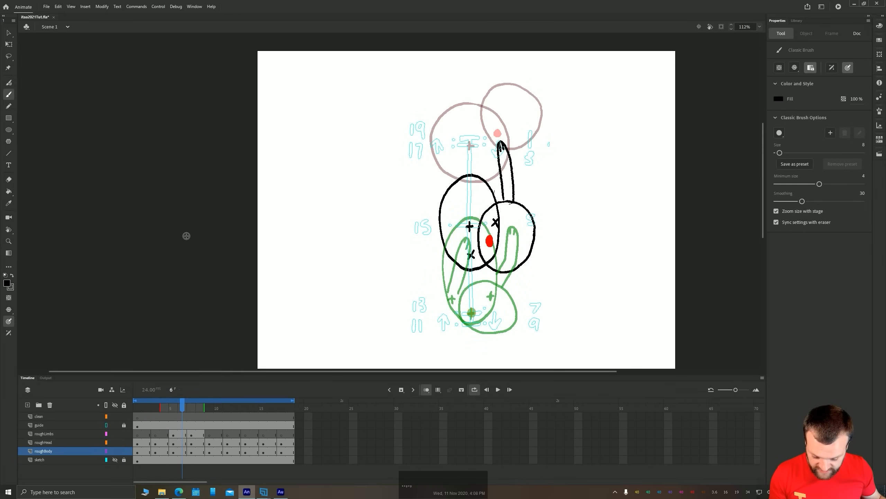
key(period)
key(comma)
key(period)
key(comma)
key(comma)
key(period)
key(comma)
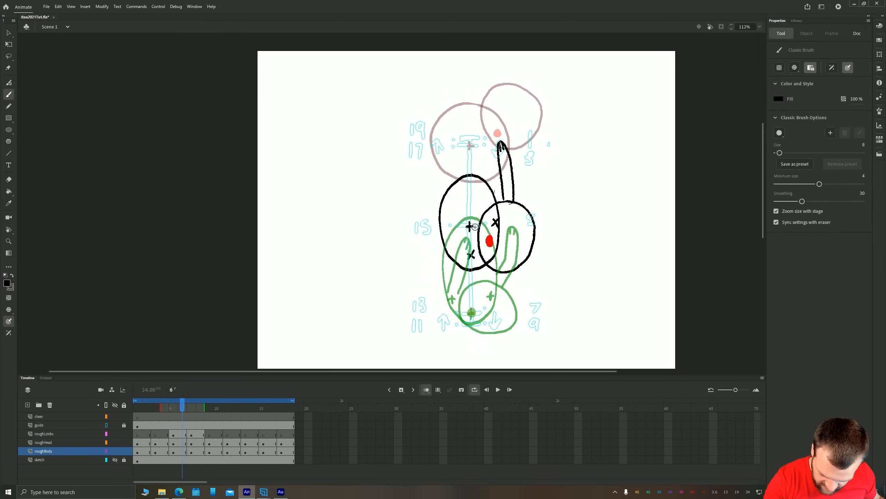
Draw the second raised arm with finger lines over the body on the frame 5 drawing, and compare it with frame 7
mouse_move(480, 211)
mouse_down()
mouse_move(481, 170)
mouse_move(464, 229)
mouse_up()
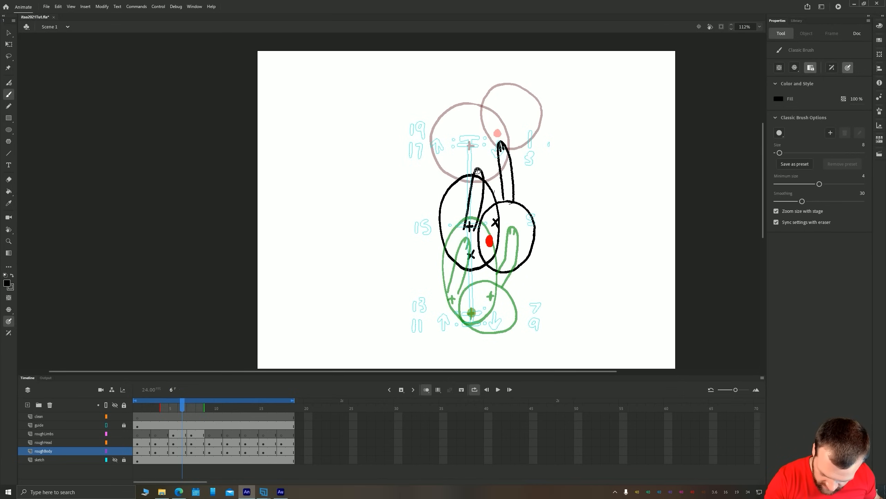
drag(477, 170, 475, 179)
drag(480, 171, 480, 181)
key(period)
key(period)
key(comma)
key(comma)
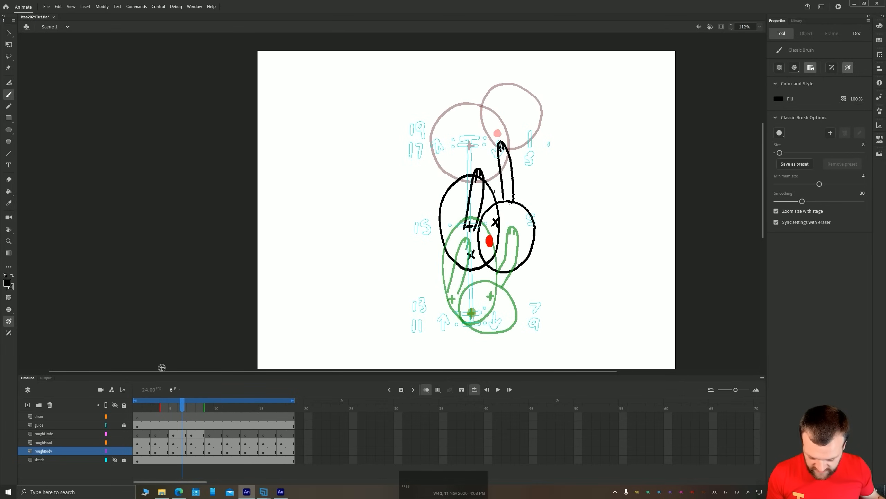
Go to frame 9 and draw a raised arm with finger lines rising diagonally from the squashed body
key(period)
key(period)
key(period)
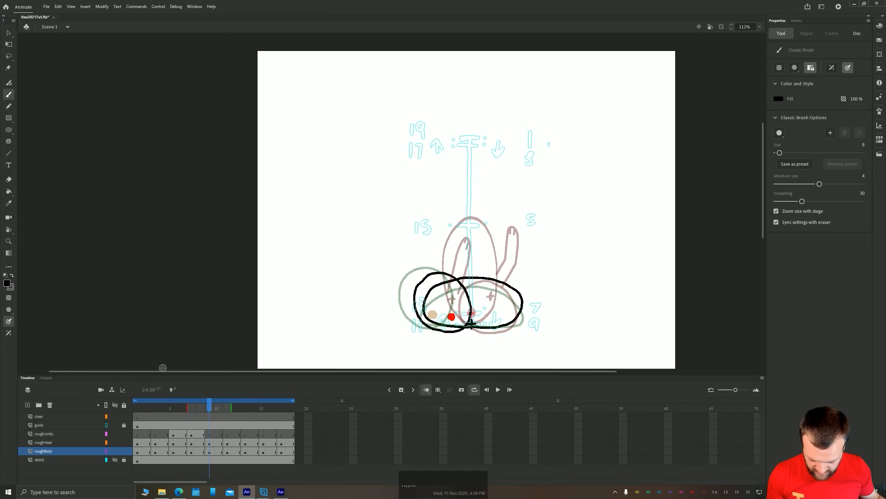
key(comma)
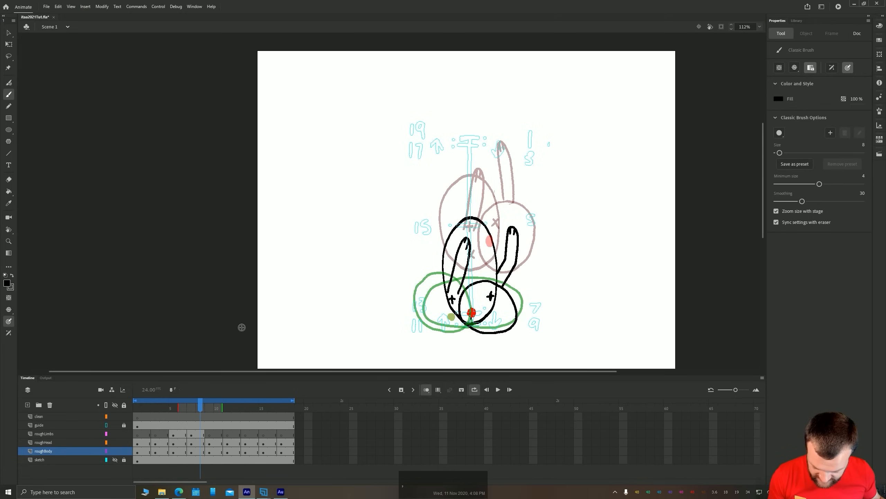
key(period)
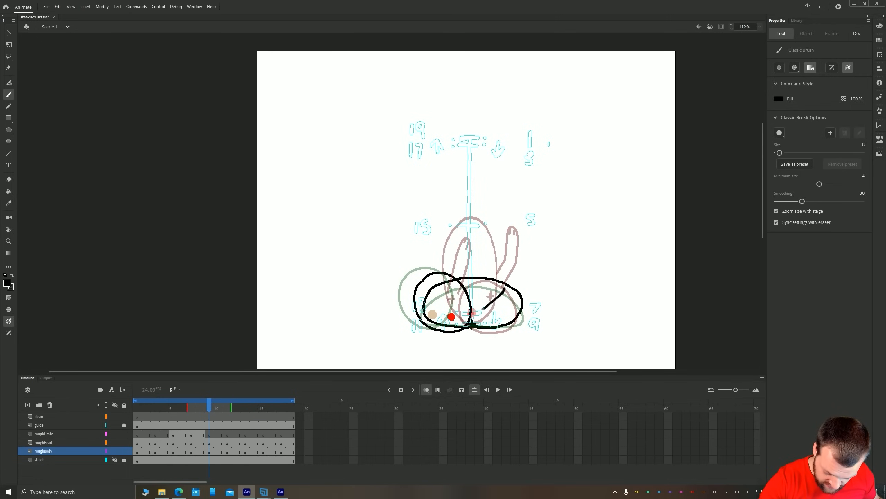
drag(478, 296, 514, 252)
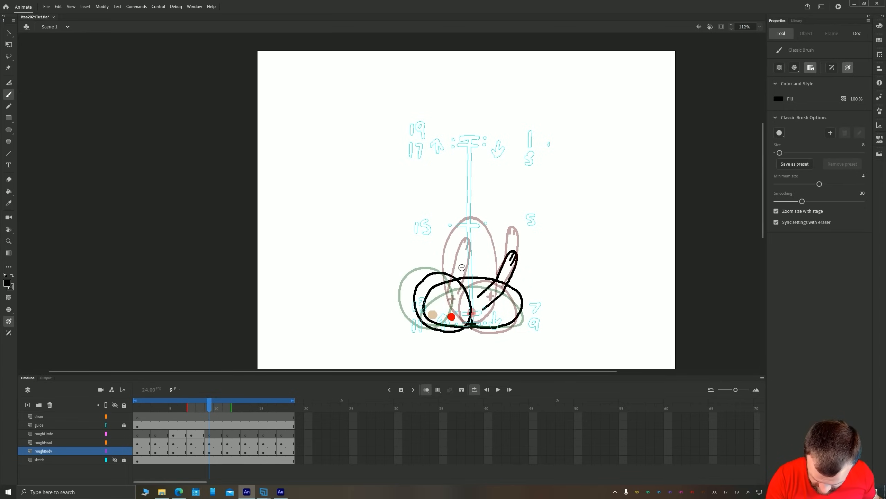
Draw a bent second arm with finger lines above the head on frame 9, comparing its pose with the preceding frames
key(comma)
key(comma)
key(period)
key(period)
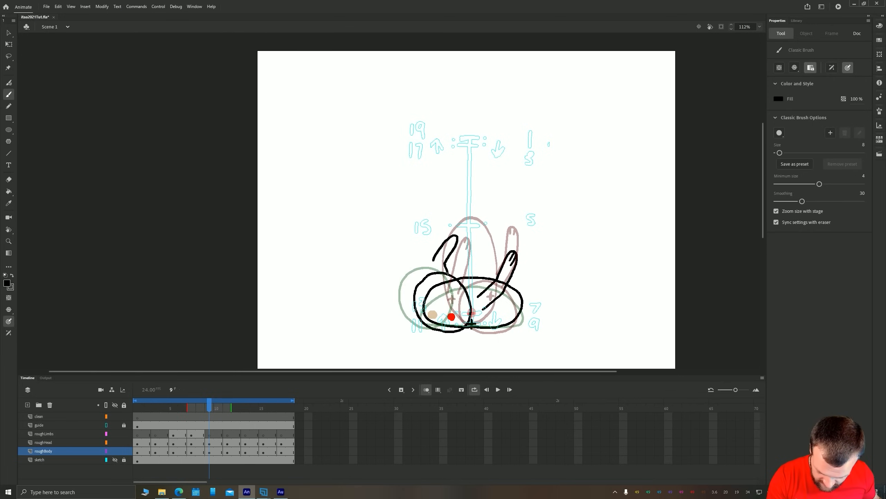
drag(435, 276, 453, 243)
key(comma)
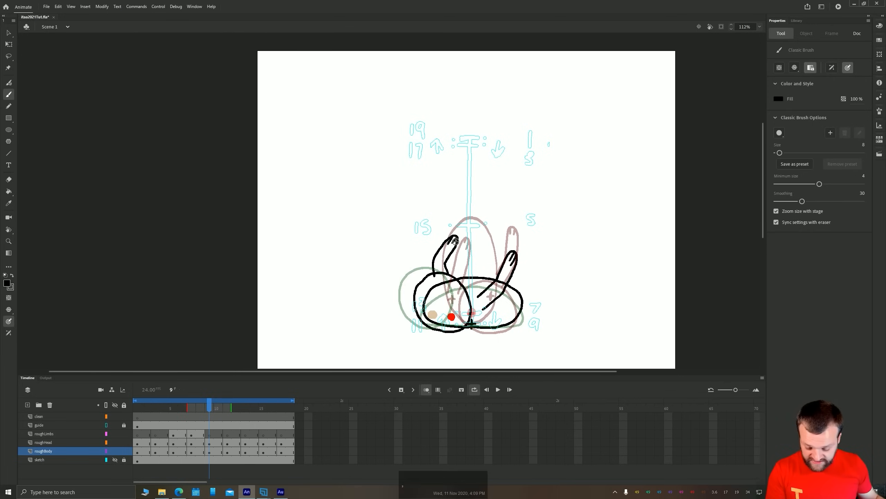
key(period)
key(comma)
key(period)
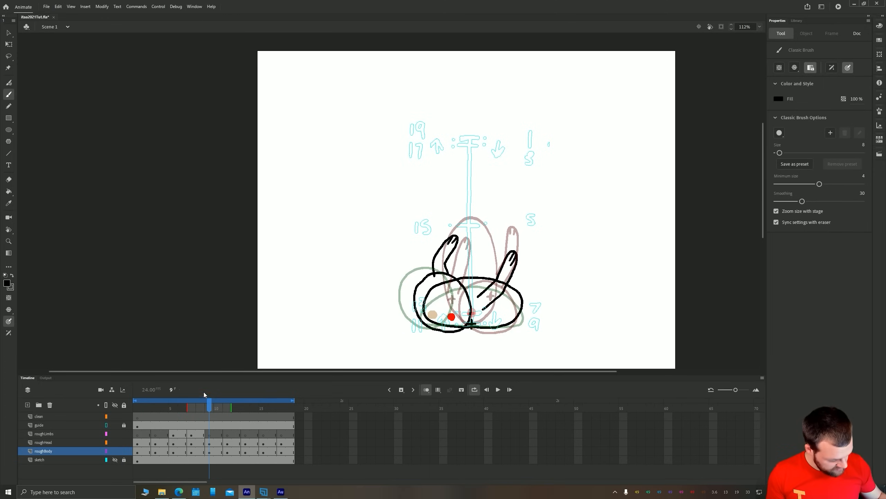
Copy both arms from frame 9 of roughBody and paste them in place on frame 9 of roughLimbs
key(v)
click(436, 253)
shift+click(500, 270)
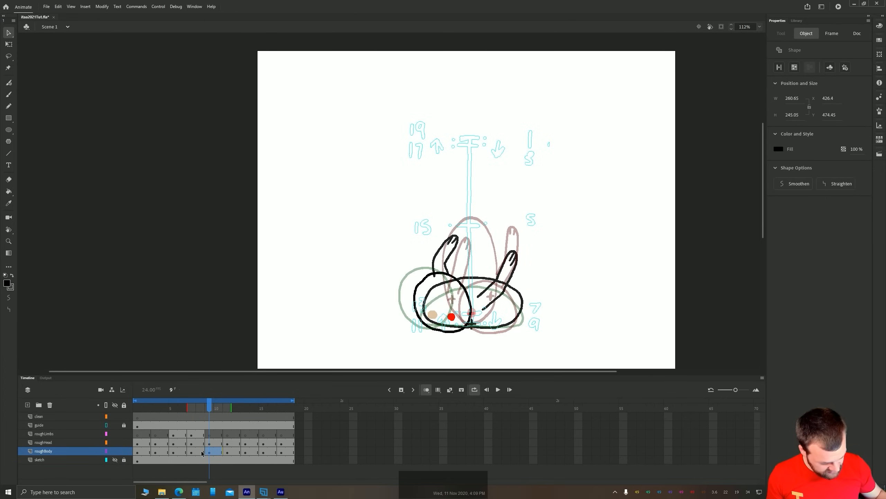
key(ctrl+c)
click(208, 434)
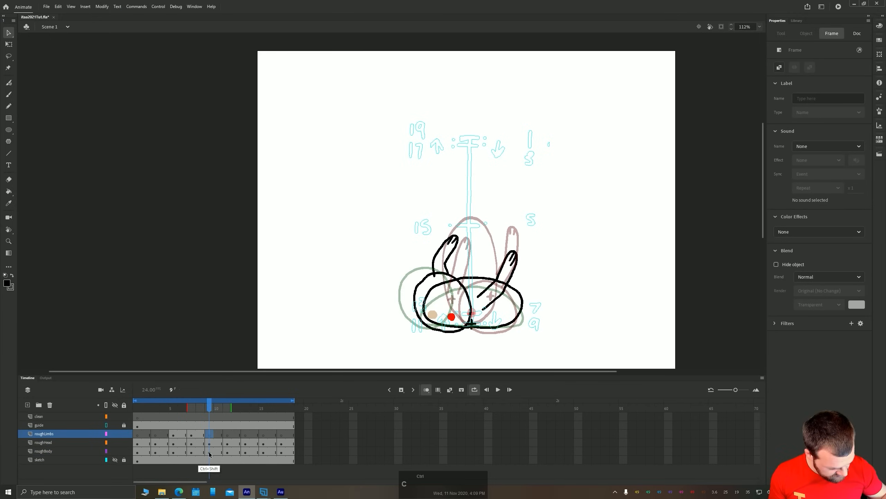
key(ctrl+shift+v)
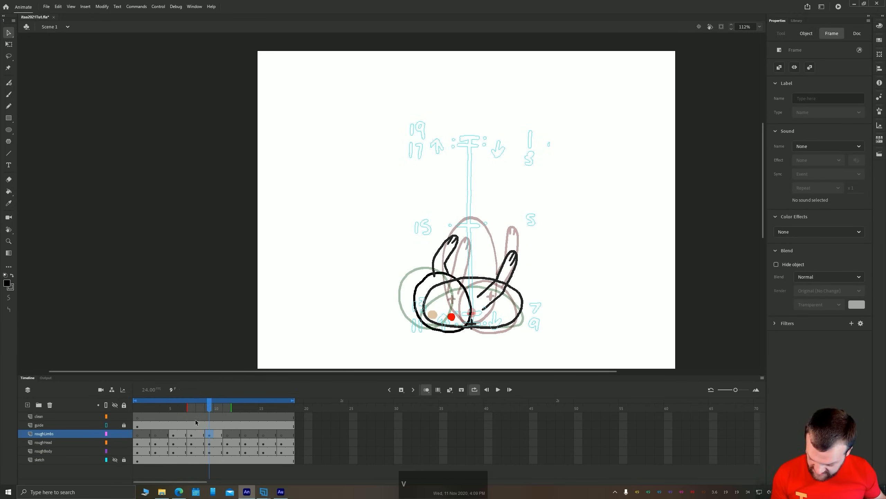
On frame 11 of roughLimbs, draw an arm with finger lines stretched flat behind the squashed body and a curved arrow beneath the character
click(229, 435)
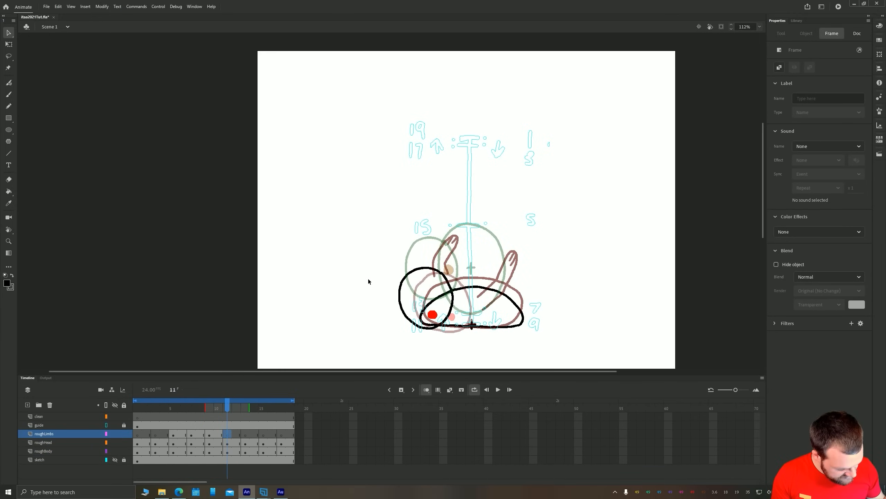
key(b)
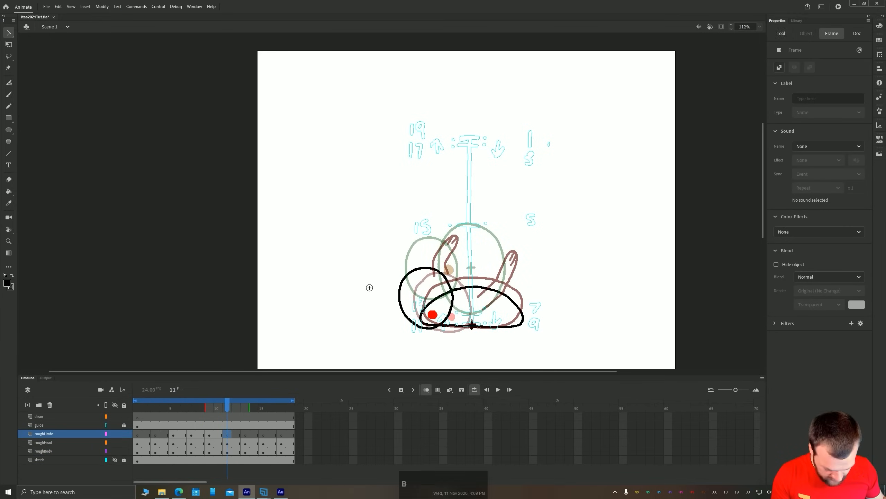
key(space)
drag(355, 331, 330, 257)
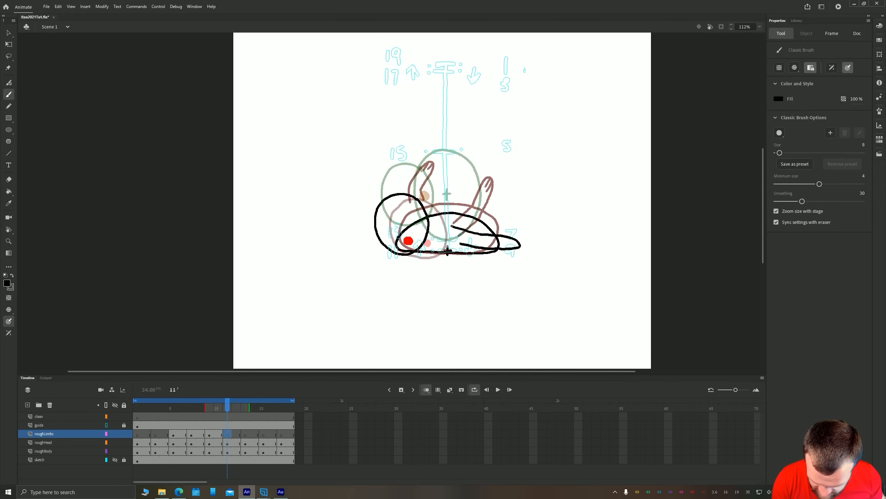
drag(446, 238, 514, 242)
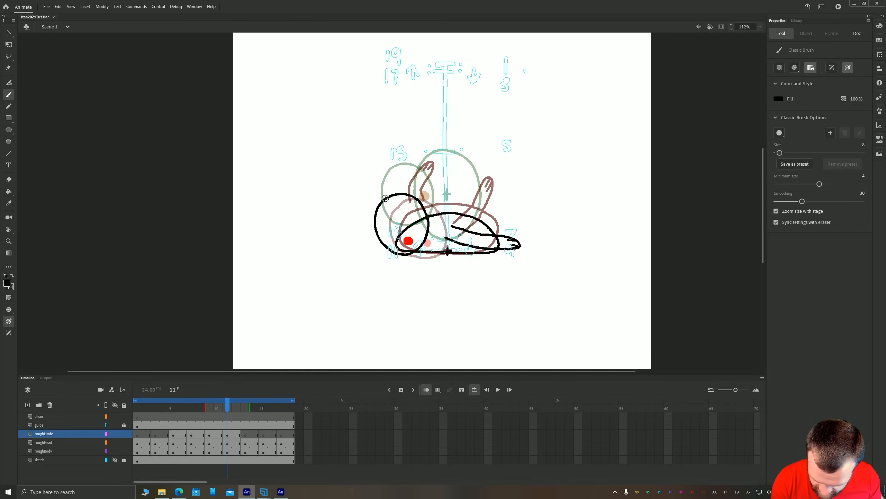
mouse_move(448, 278)
mouse_down()
mouse_move(432, 290)
mouse_move(381, 270)
mouse_move(393, 273)
mouse_move(374, 287)
mouse_up()
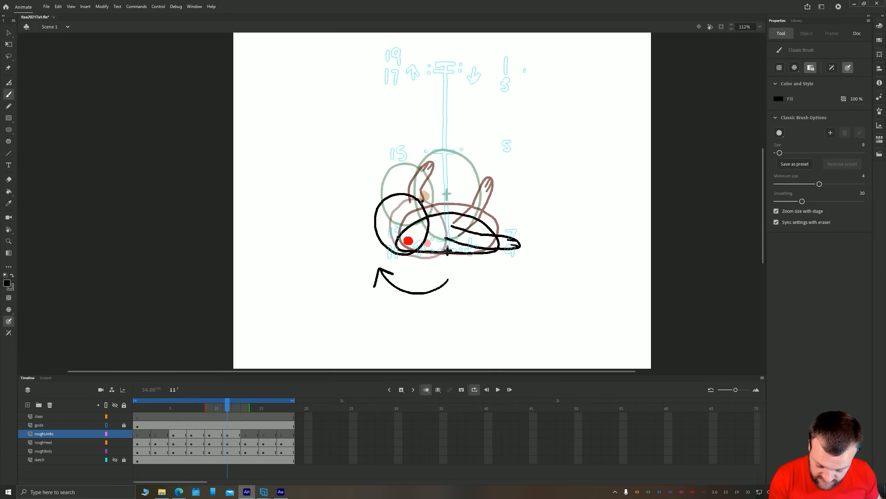
Draw a second arm with finger lines reaching back above the body on frame 11, and play the animation to check it
mouse_move(467, 193)
mouse_down()
mouse_move(440, 208)
mouse_move(459, 186)
mouse_up()
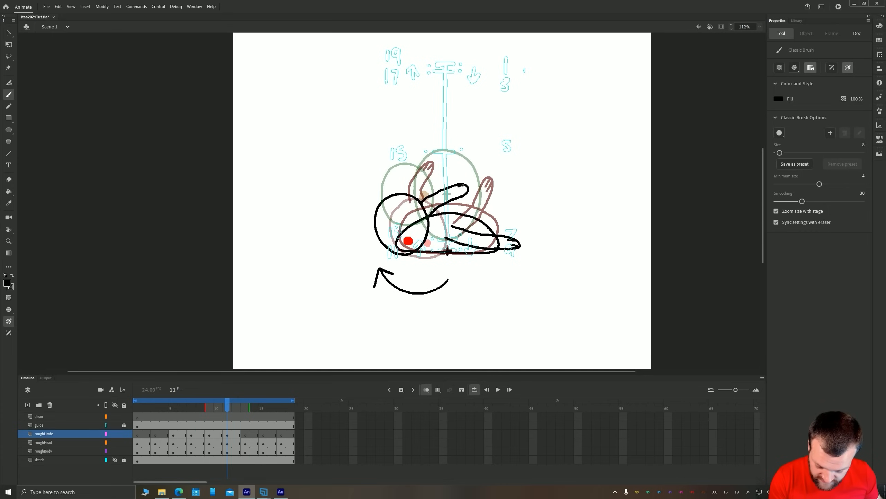
key(Return)
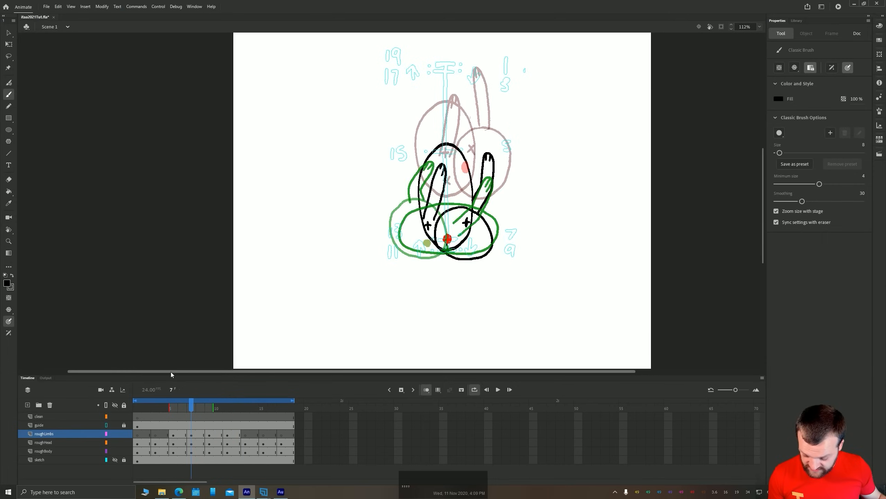
key(Return)
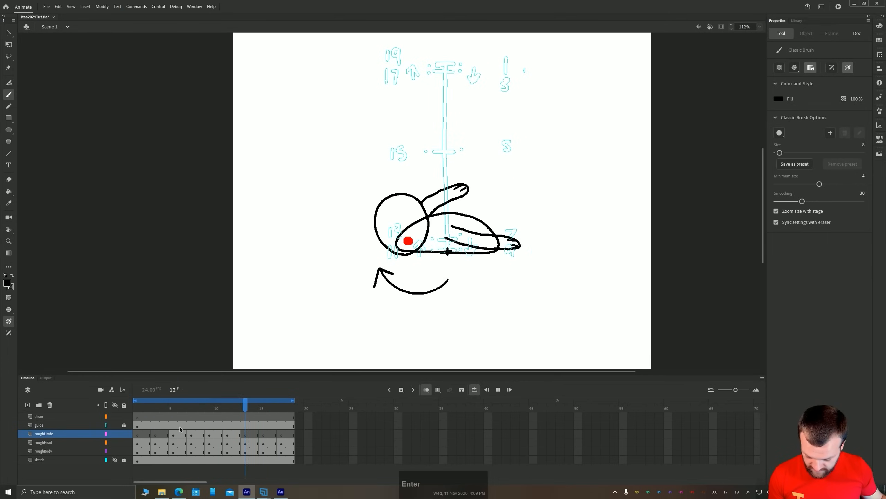
click(227, 434)
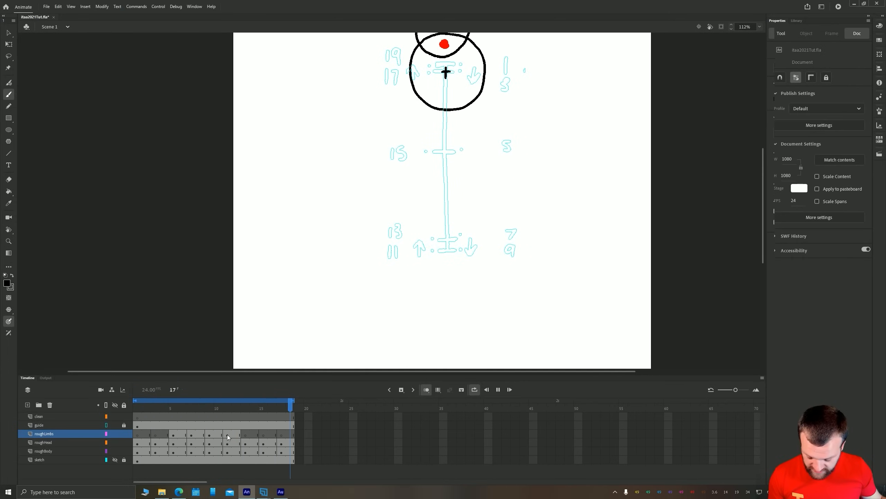
Try to delete the second arm on frame 11 with a Lasso selection, and undo the deletion
key(l)
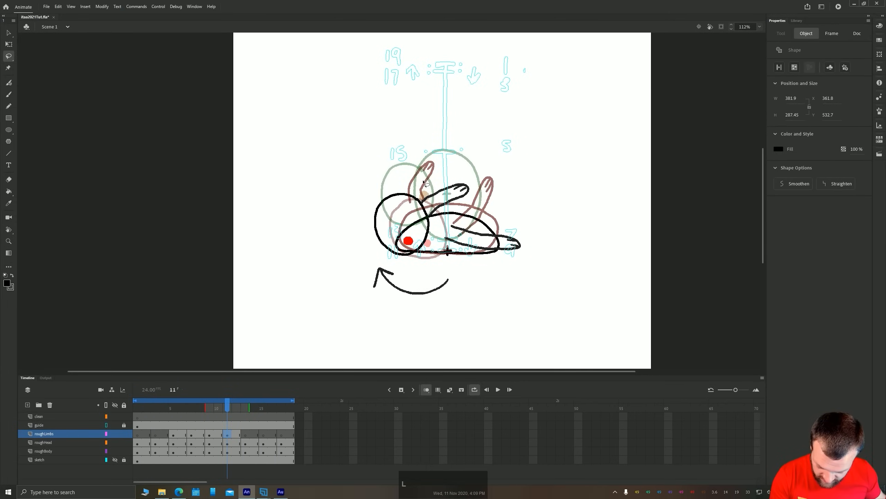
mouse_move(481, 171)
mouse_down()
mouse_move(429, 221)
mouse_move(418, 201)
mouse_up()
key(Delete)
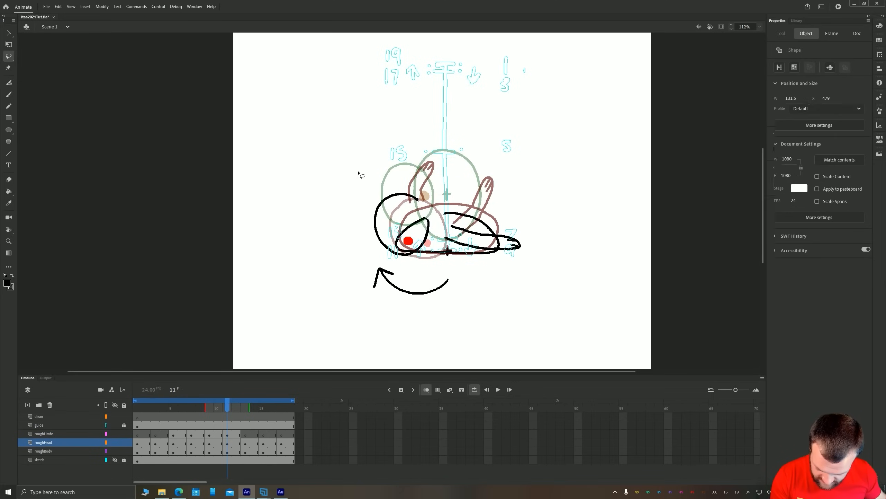
key(ctrl+z)
Lock the roughHead and roughBody layers and delete the lassoed second arm from frame 11 of roughLimbs
click(124, 443)
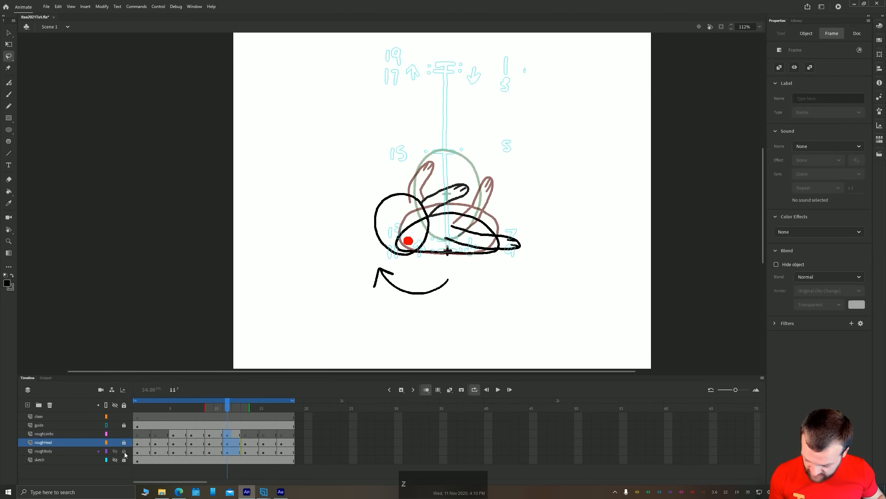
click(123, 451)
click(228, 433)
mouse_move(480, 179)
mouse_down()
mouse_move(457, 215)
mouse_move(479, 190)
mouse_up()
key(Delete)
Brush a short second arm with finger lines poking up from behind the head on frame 11, and play back the motion
key(b)
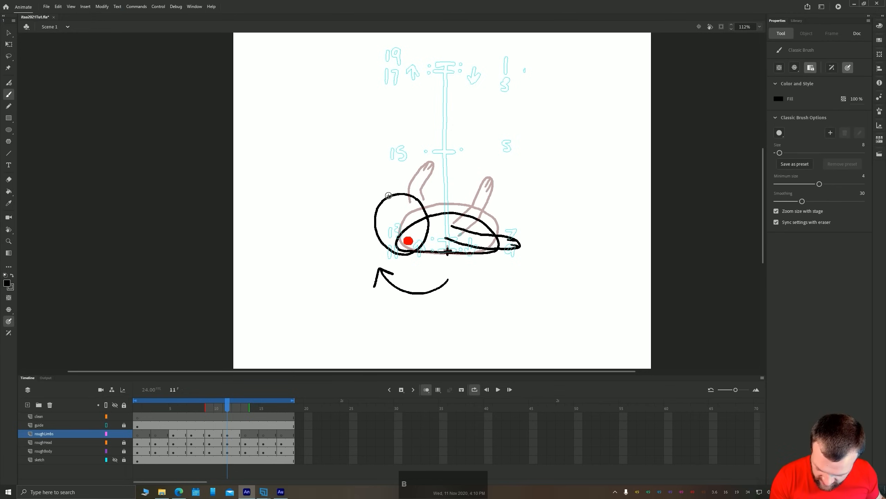
mouse_move(369, 193)
mouse_down()
mouse_move(379, 205)
mouse_move(374, 191)
mouse_up()
drag(373, 183, 378, 190)
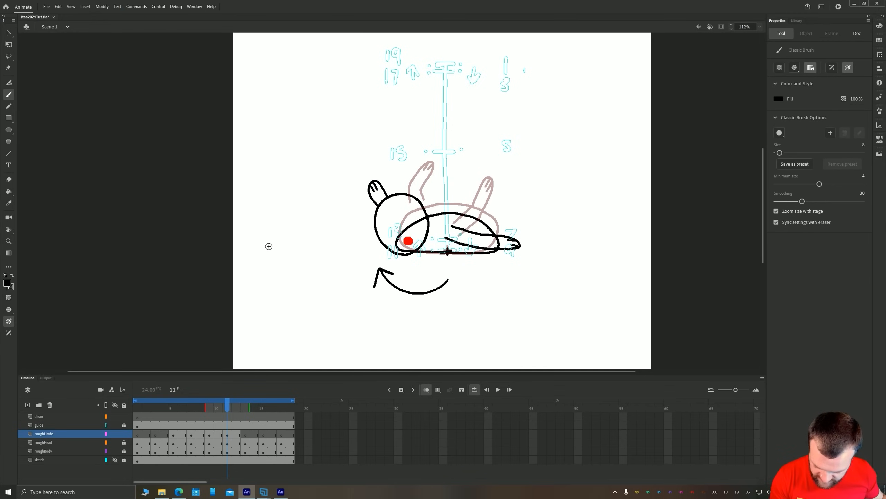
key(Return)
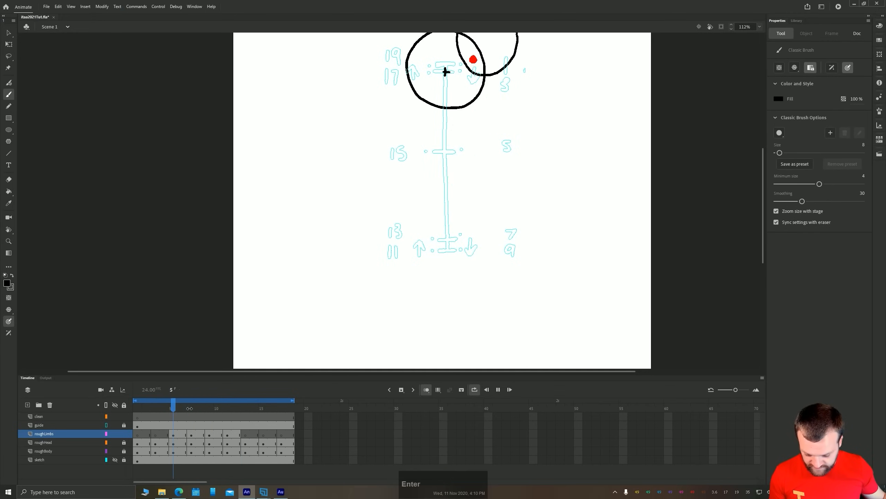
click(237, 433)
Go to frame 13 of roughLimbs, compare it with the preceding frame, and draw an arm with finger lines hanging from the body and curving backward
click(247, 435)
key(space)
drag(303, 238, 335, 316)
key(comma)
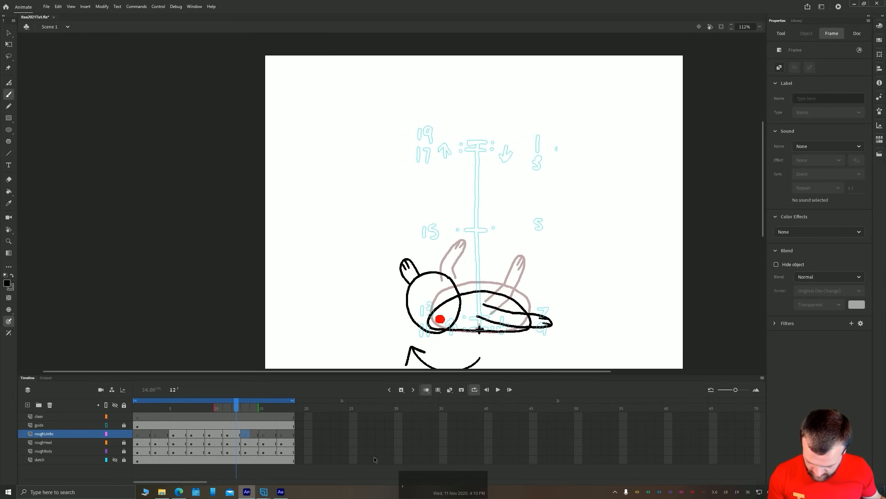
key(period)
key(comma)
key(period)
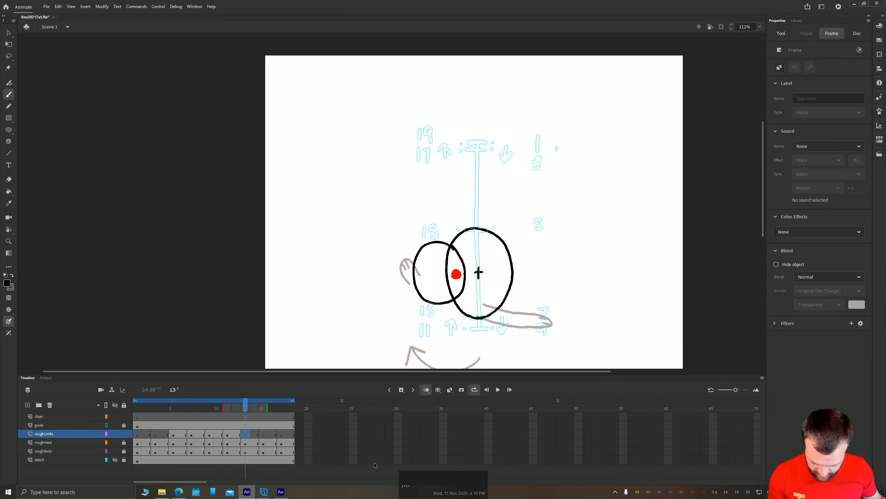
drag(479, 273, 494, 309)
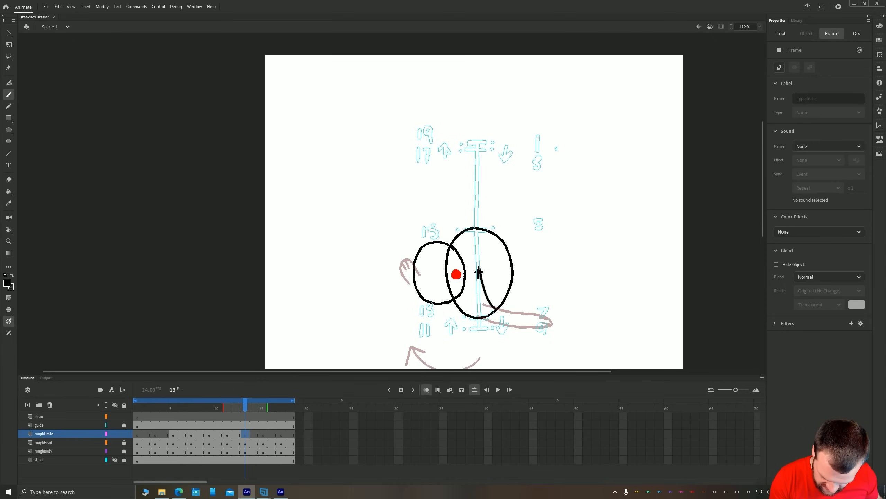
drag(495, 318, 498, 319)
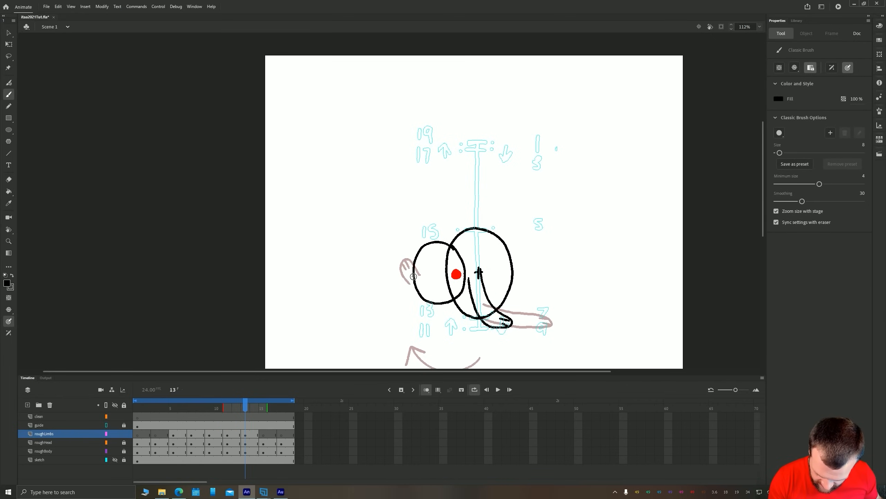
Draw a short second arm with finger lines pointing downward in front of the head on frame 13, and compare it with the preceding frame
mouse_move(413, 289)
mouse_down()
mouse_move(403, 297)
mouse_move(414, 291)
mouse_up()
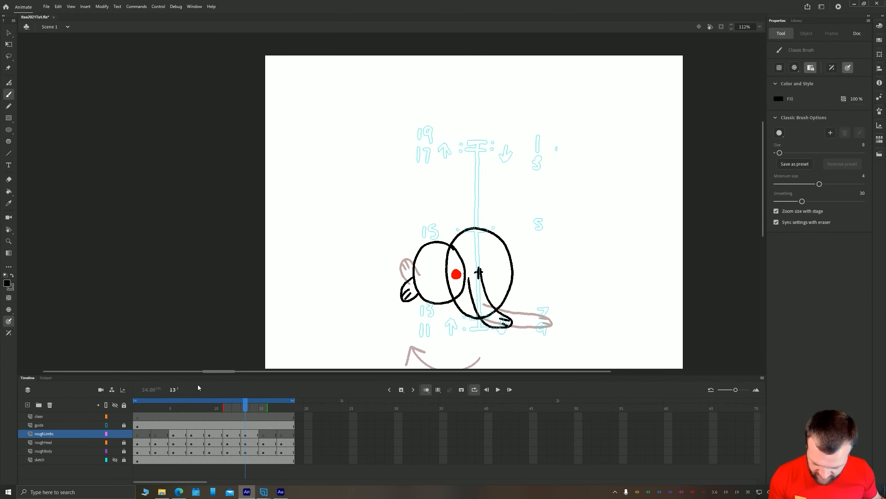
key(comma)
key(period)
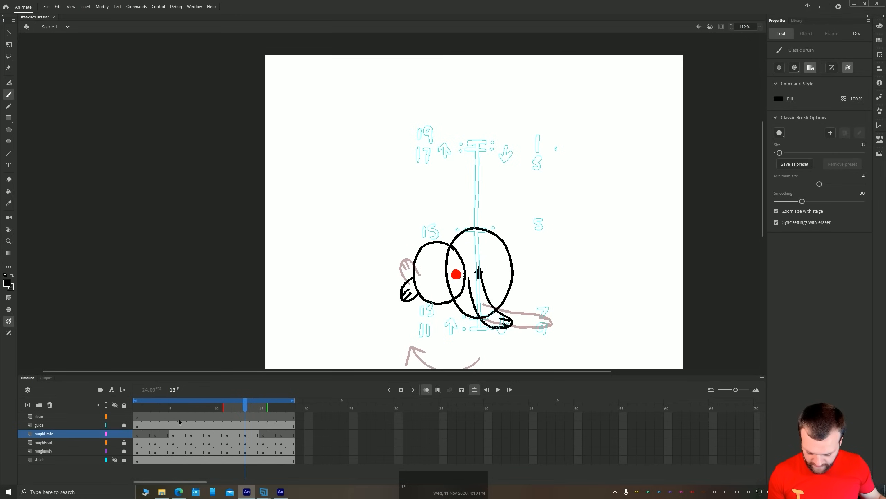
Go to frame 15 of roughLimbs and mark the far shoulder with a small X at the head's lower edge
key(period)
key(period)
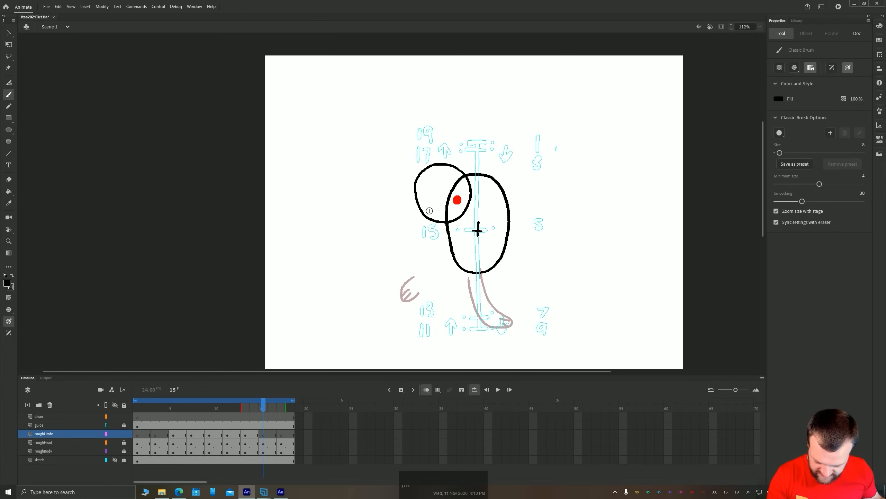
drag(423, 209, 430, 216)
drag(430, 210, 423, 217)
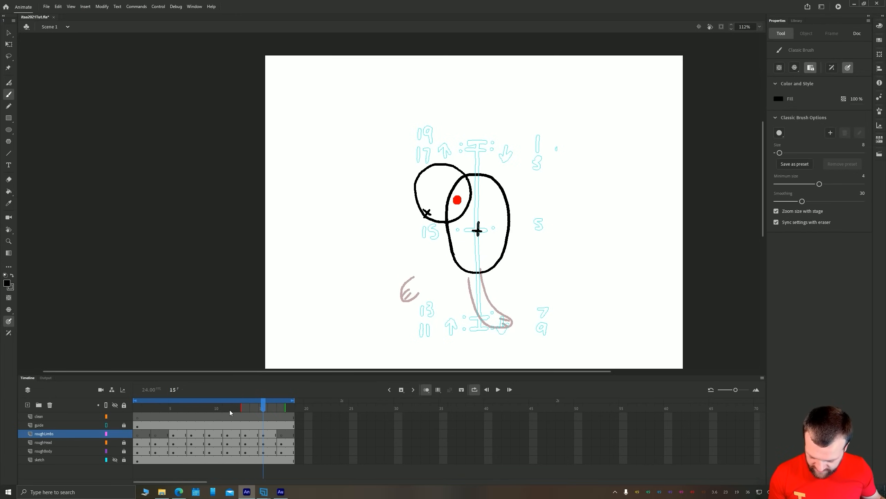
Compare frame 15 with the preceding frame, and draw a curved arm over the body and a short arm below the head, both with finger lines
key(comma)
key(period)
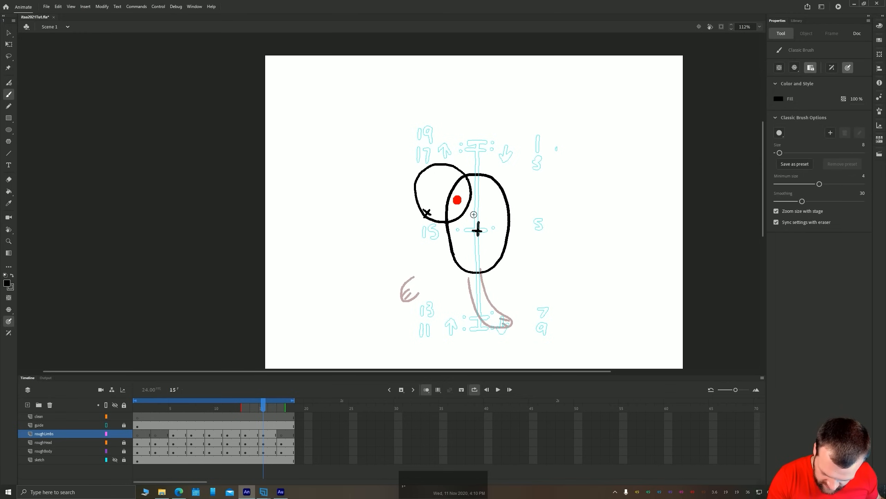
mouse_move(477, 214)
mouse_down()
mouse_move(428, 239)
mouse_move(437, 252)
mouse_move(460, 246)
mouse_move(480, 226)
mouse_move(458, 230)
mouse_move(446, 274)
mouse_move(468, 240)
mouse_move(444, 267)
mouse_move(431, 219)
mouse_move(422, 234)
mouse_move(429, 242)
mouse_move(440, 223)
mouse_move(426, 244)
mouse_up()
key(ctrl+z)
Unlock the layers and duplicate the frame 1 keyframes of the clean through roughBody layers to frame 19
click(282, 433)
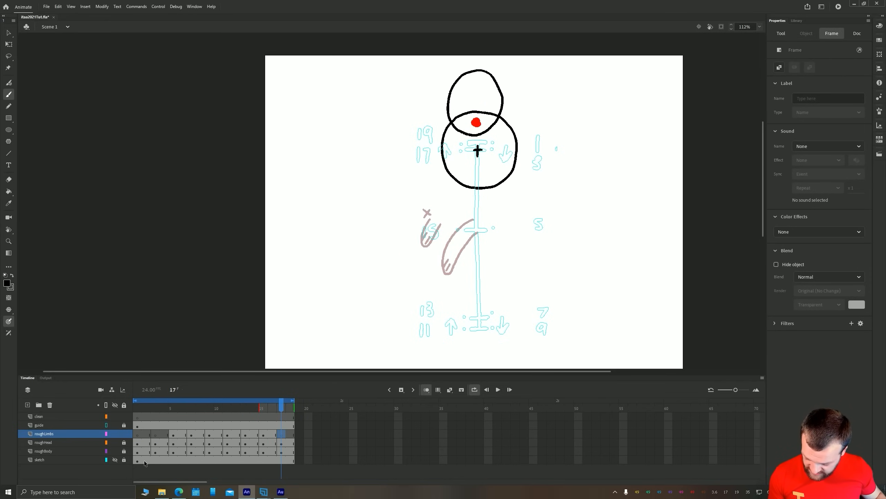
mouse_move(145, 461)
mouse_down()
mouse_move(144, 468)
mouse_move(137, 418)
mouse_up()
click(154, 443)
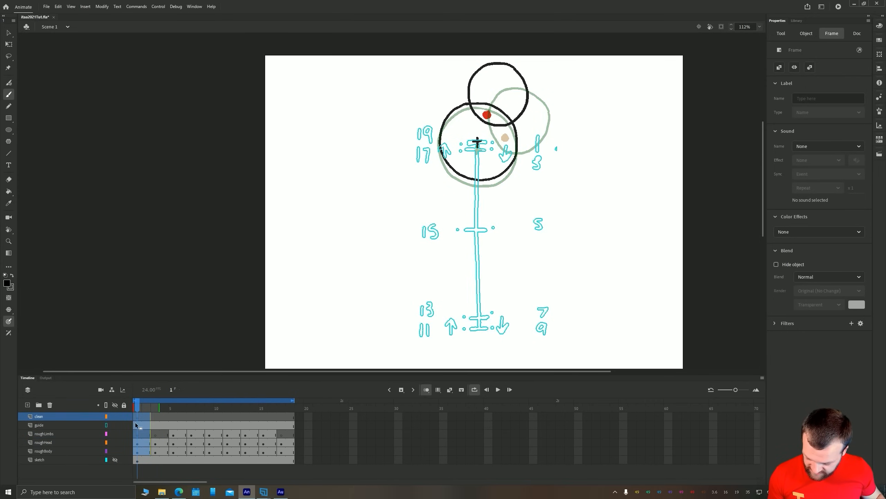
drag(138, 450, 299, 445)
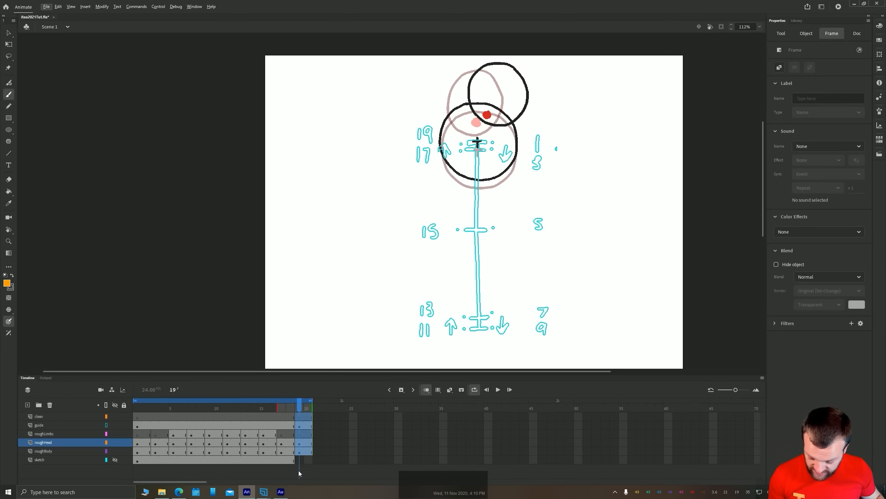
Compare the pose on frame 17 with the first frame of the loop
click(282, 434)
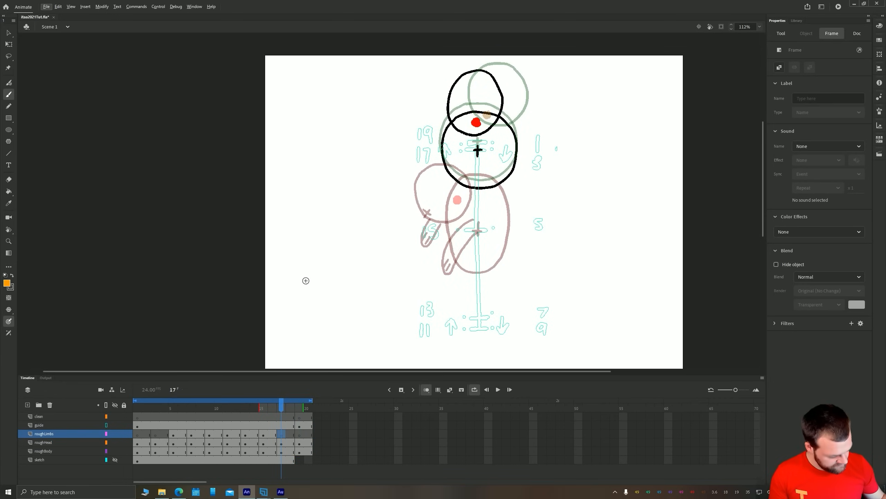
key(b)
click(281, 436)
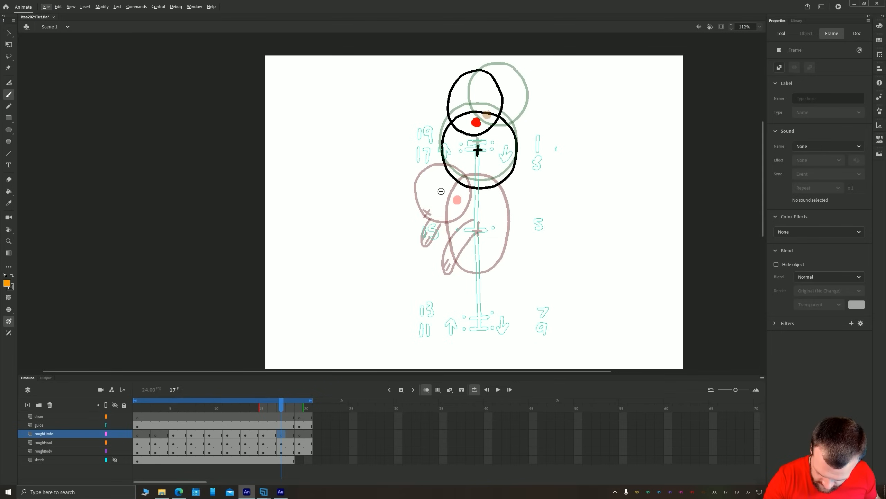
click(139, 437)
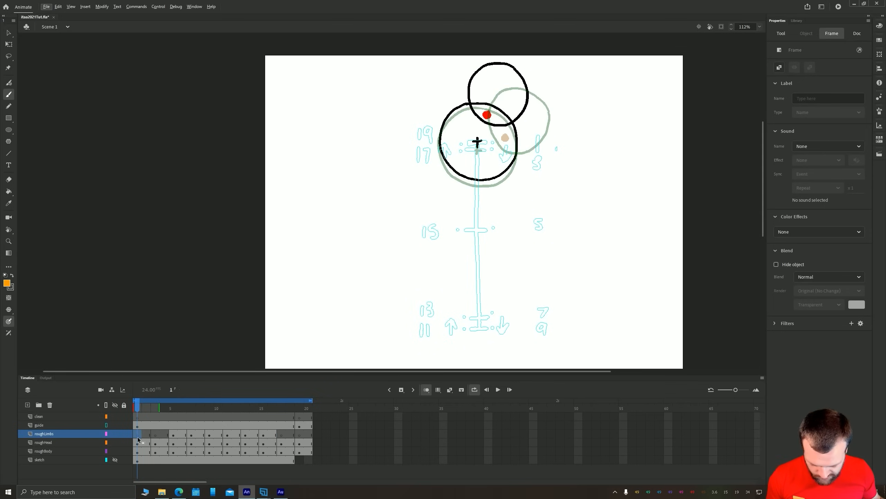
On frame 17 of roughLimbs, set the brush fill to the outline's black and draw two arms with finger lines trailing down from the body
click(282, 435)
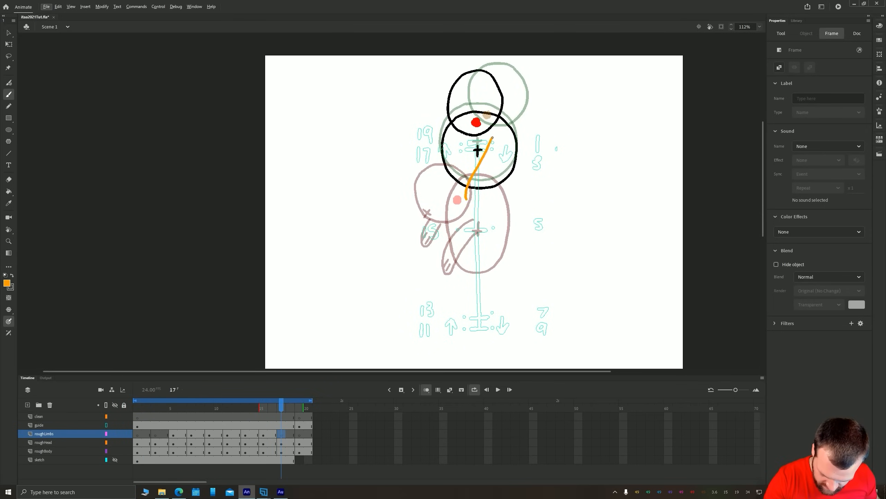
key(ctrl+z)
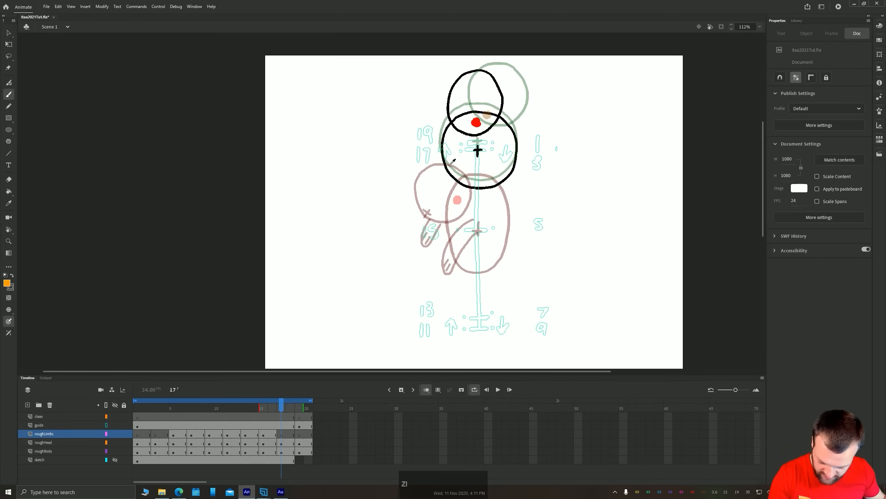
click(451, 162)
key(b)
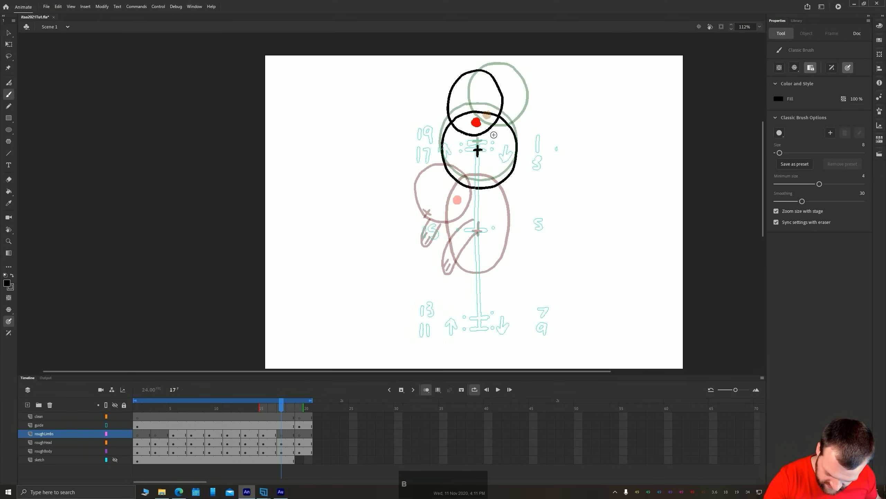
mouse_move(494, 134)
mouse_down()
mouse_move(468, 187)
mouse_move(478, 189)
mouse_move(505, 137)
mouse_move(477, 185)
mouse_up()
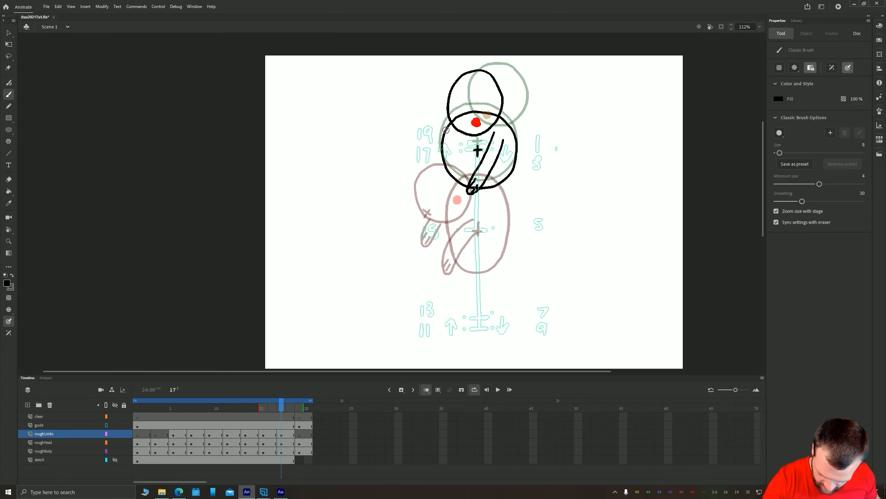
drag(446, 130, 427, 183)
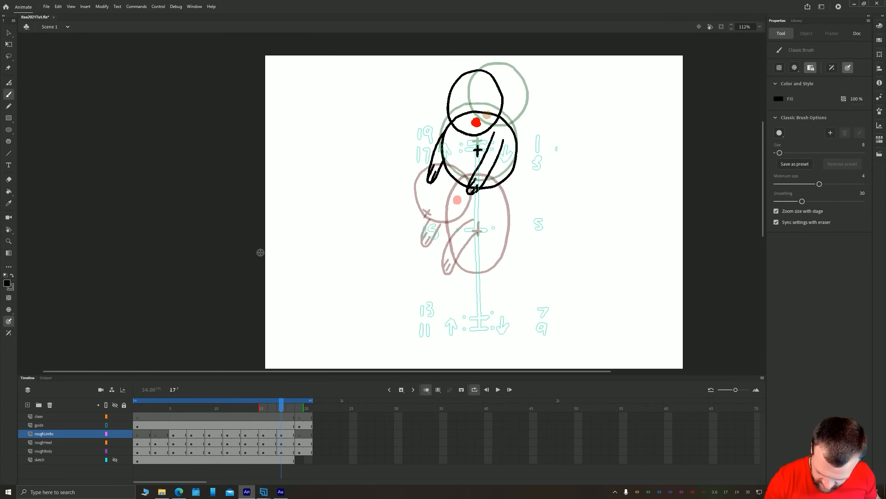
On frame 1 of roughLimbs, draw one arm across the body and another extending outward from the shoulder, both with finger lines
click(138, 435)
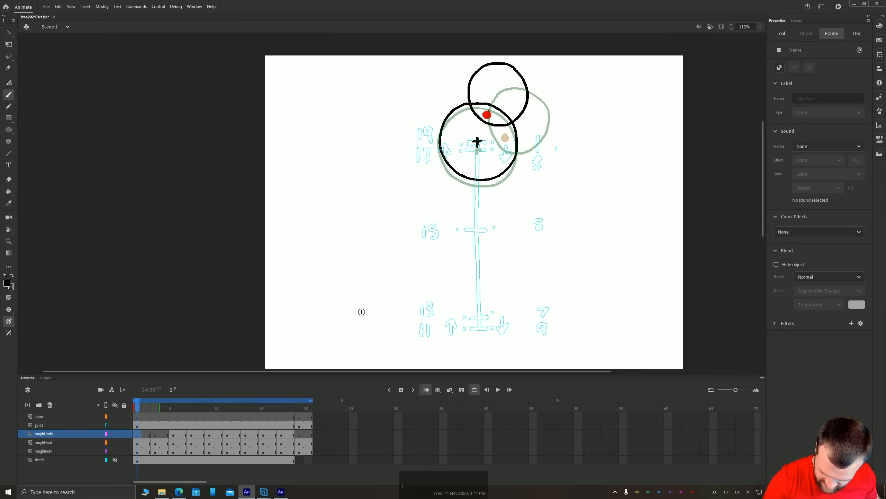
click(283, 434)
click(136, 435)
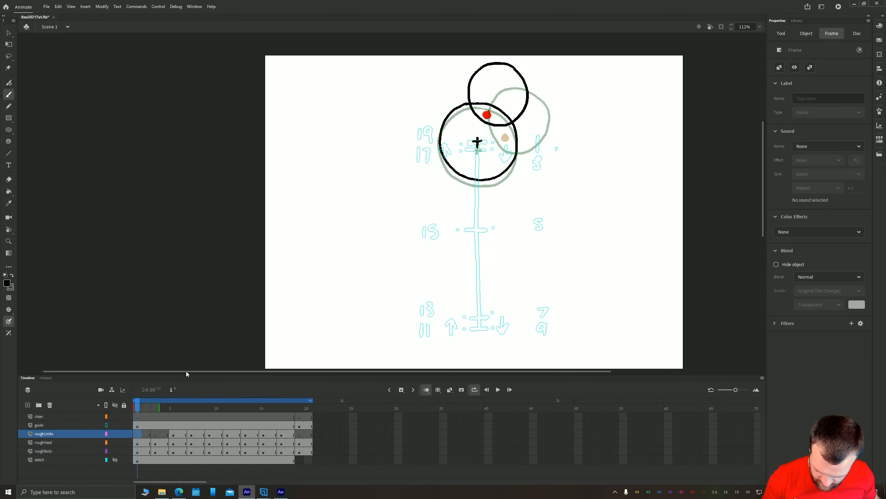
mouse_move(482, 140)
mouse_down()
mouse_move(438, 157)
mouse_move(498, 144)
mouse_up()
drag(451, 154, 441, 159)
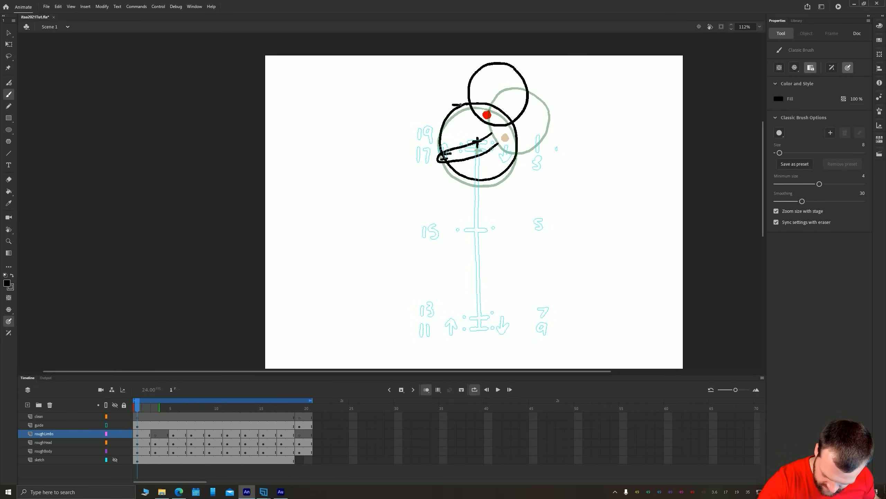
mouse_move(453, 105)
mouse_down()
mouse_move(407, 93)
mouse_move(438, 115)
mouse_move(408, 98)
mouse_up()
On frame 3 of roughLimbs, draw two raised arms with finger lines, one from the body and one beside the head
click(156, 435)
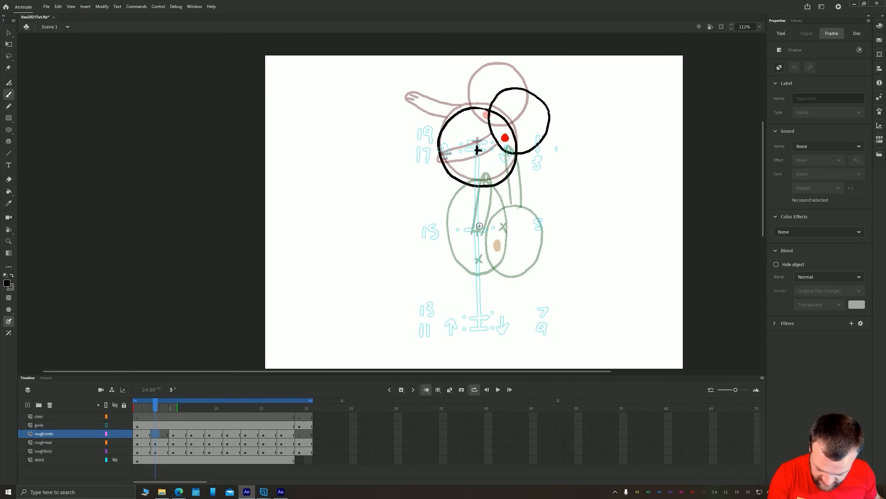
drag(475, 229, 477, 220)
key(z)
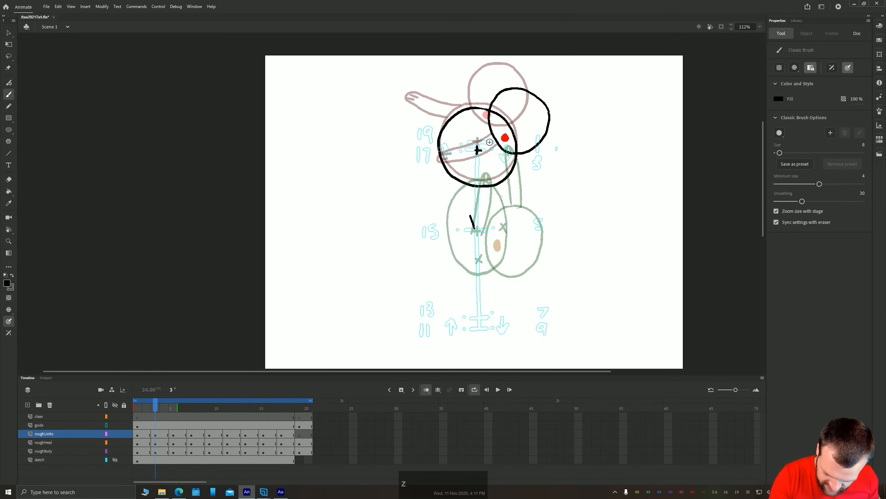
mouse_move(489, 142)
mouse_down()
mouse_move(456, 89)
mouse_move(467, 143)
mouse_up()
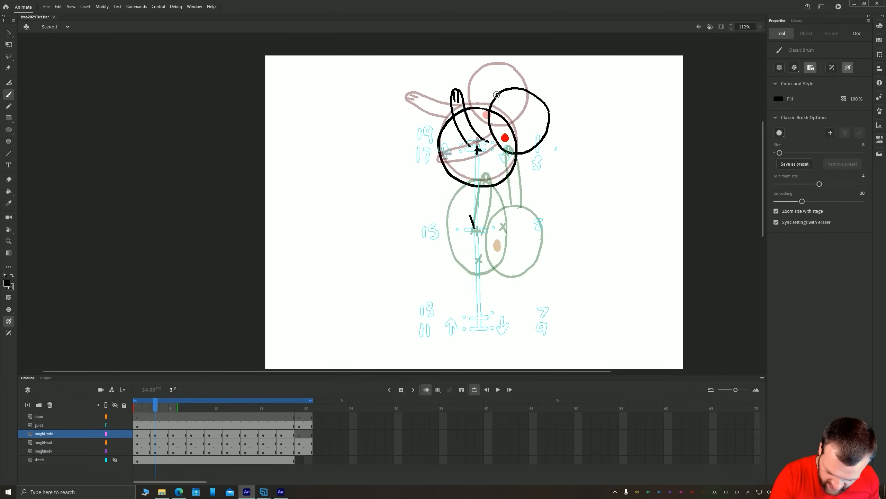
mouse_move(485, 70)
mouse_down()
mouse_move(480, 94)
mouse_move(492, 110)
mouse_up()
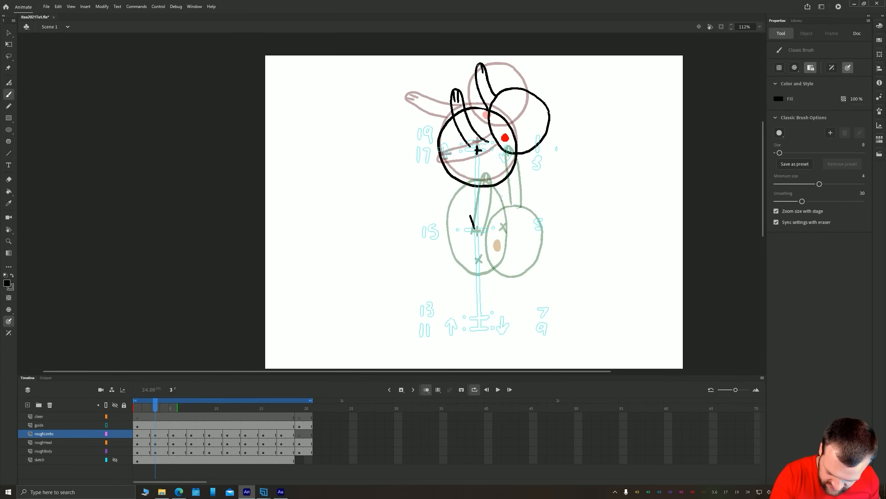
drag(479, 66, 479, 73)
Step through the frames from 3 to the end of the loop to review the arm poses
key(period)
key(period)
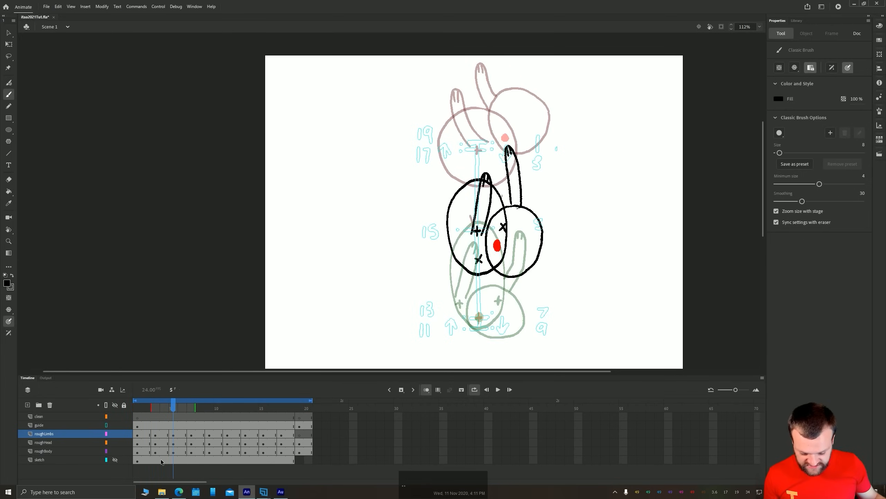
key(period)
key(period)
key(period)
key(period)
key(period)
key(period)
key(period)
key(period)
key(period)
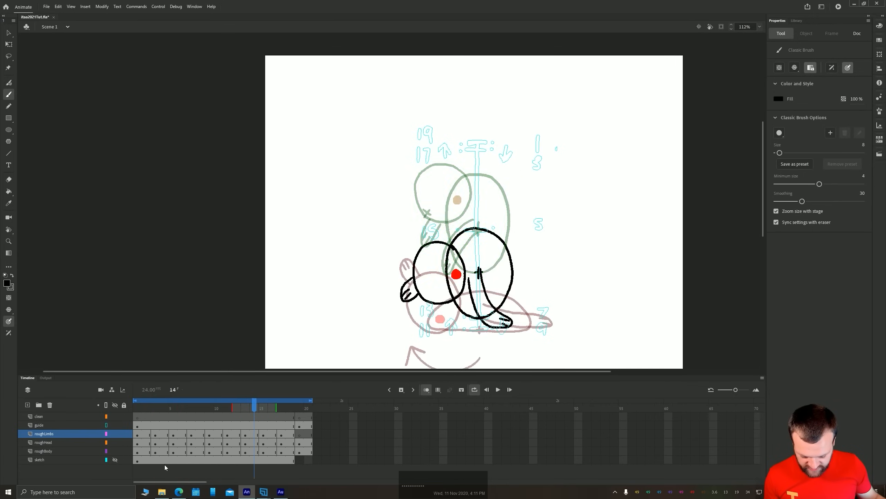
key(period)
key(period)
key(period)
key(period)
key(period)
key(period)
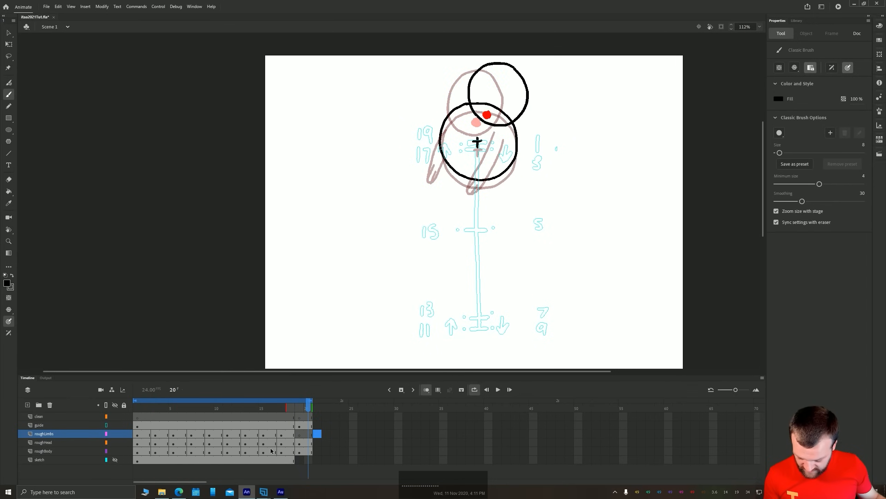
Remove frames 19 and 20 from all layers
drag(309, 461, 300, 418)
right_click(301, 427)
click(312, 266)
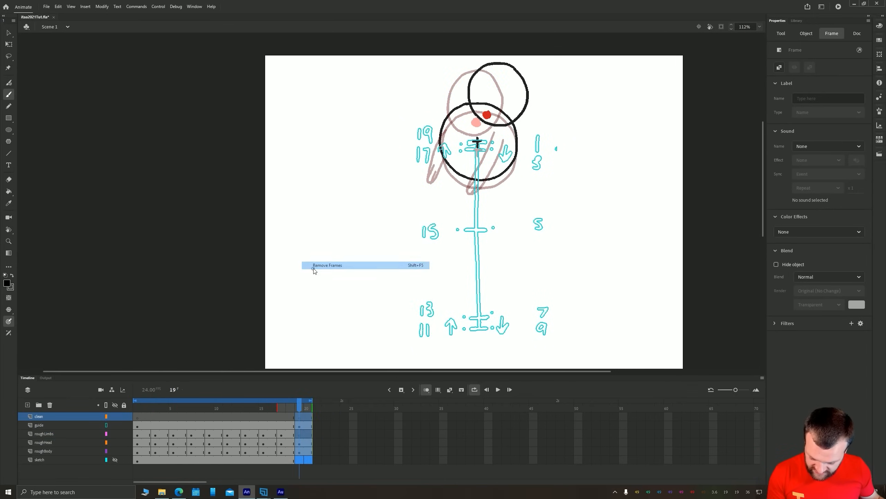
Play the loop and step back and forth around frames 7 to 9 to examine how the arms move
key(Return)
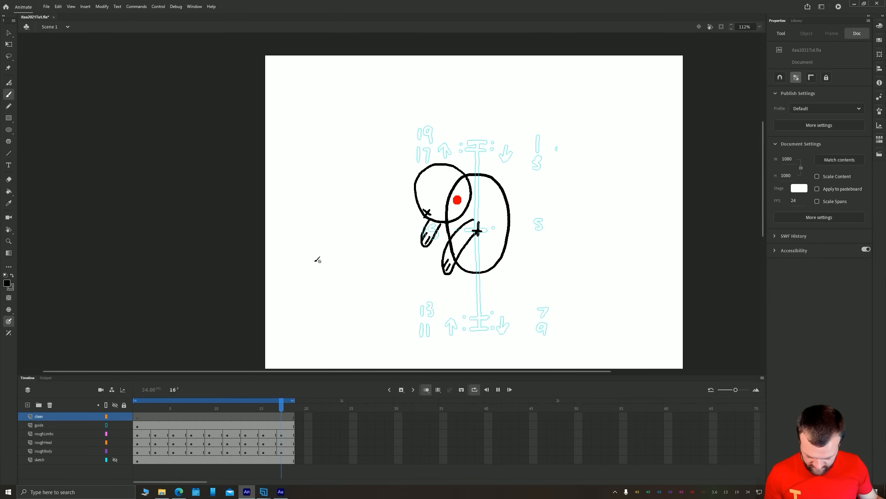
key(Return)
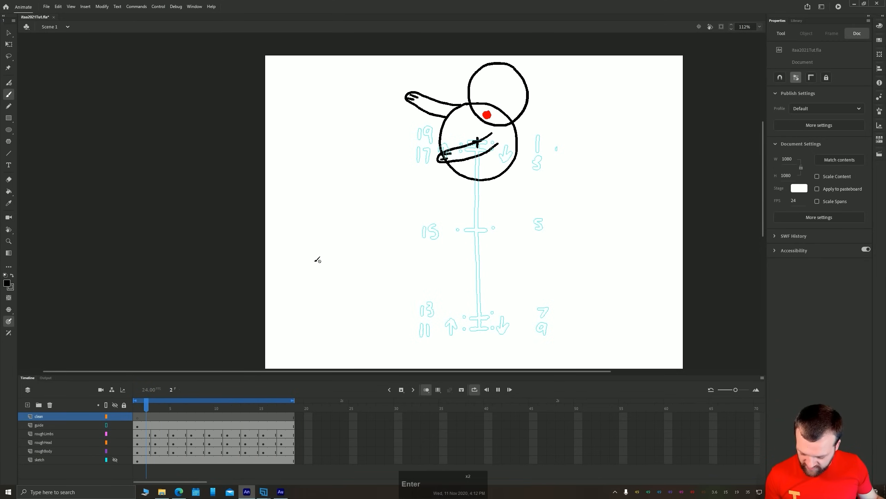
click(177, 419)
key(period)
key(period)
key(period)
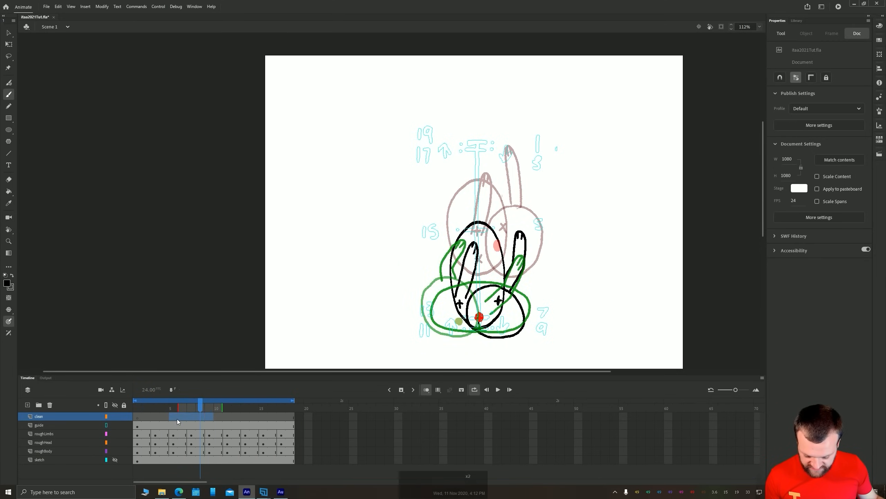
key(comma)
key(period)
key(comma)
key(comma)
key(comma)
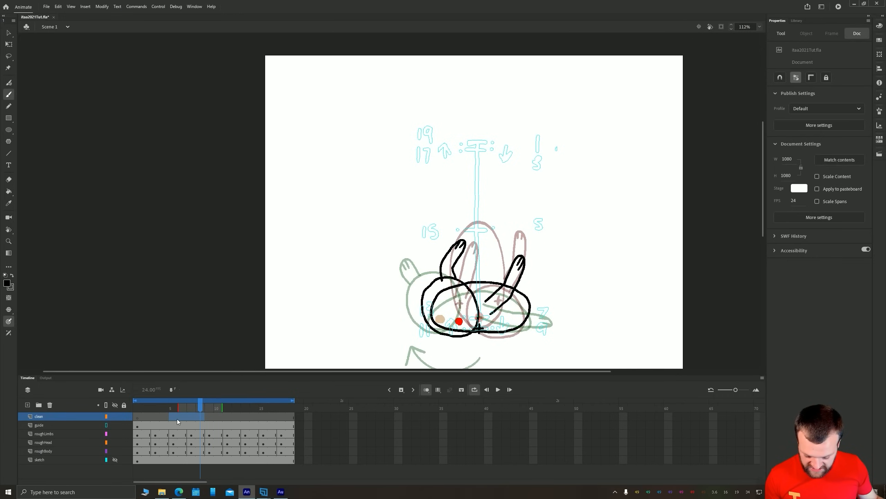
key(period)
key(period)
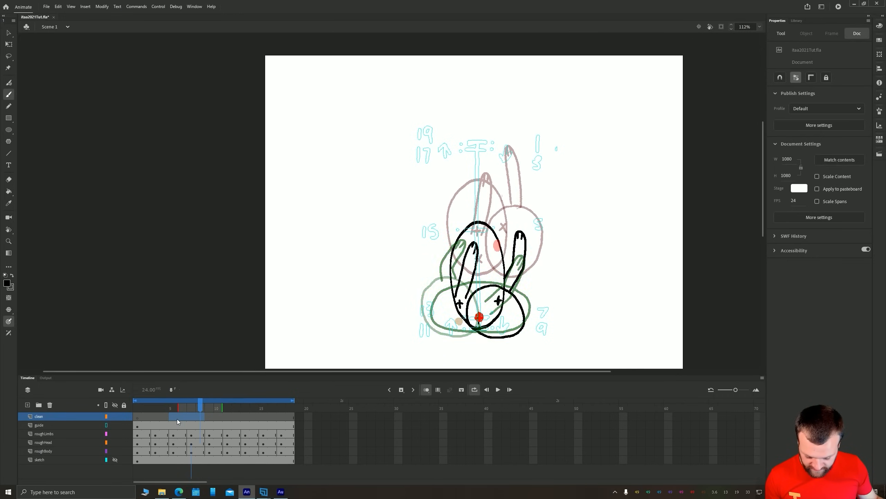
On frame 9 of roughLimbs, delete the arm rising above the head
click(208, 443)
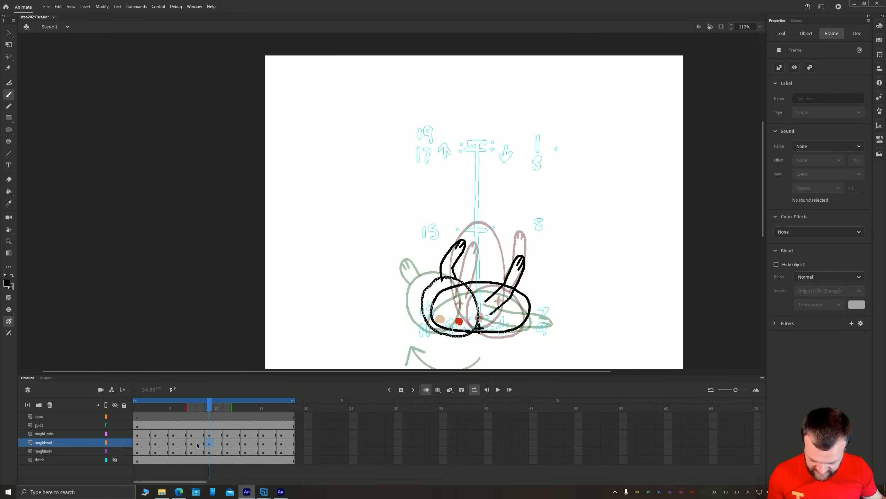
drag(372, 278, 354, 255)
click(211, 436)
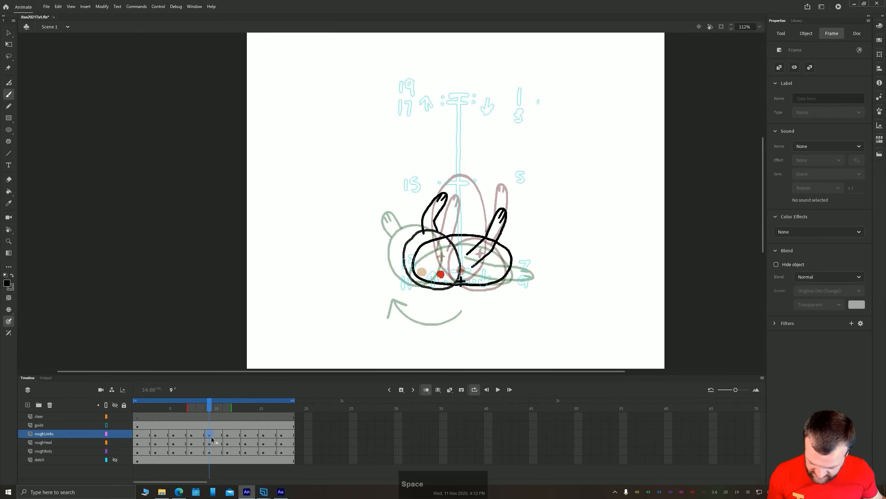
key(Escape)
click(210, 435)
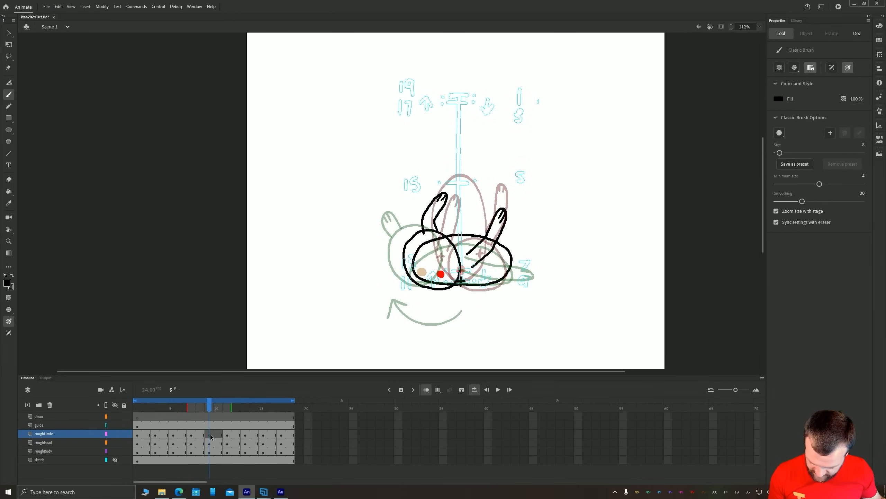
key(v)
click(425, 213)
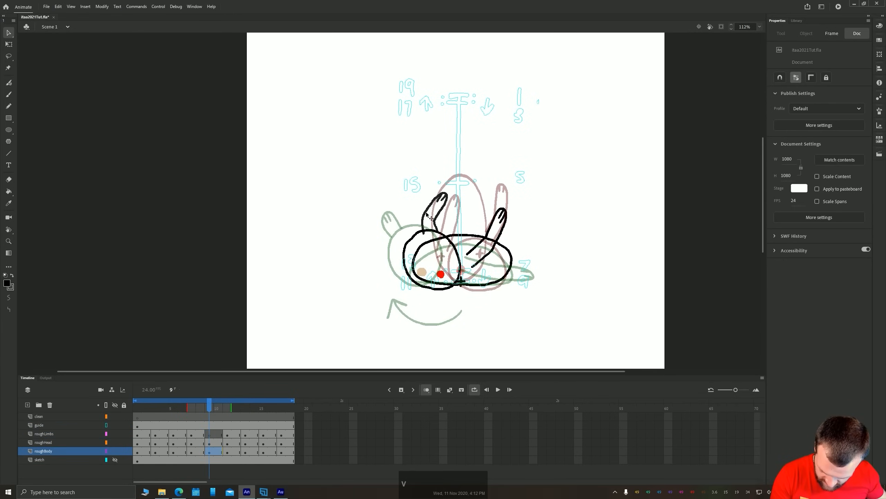
key(Delete)
Delete the remaining frame 9 arm, including its lines over the body, using the Lasso tool
click(491, 237)
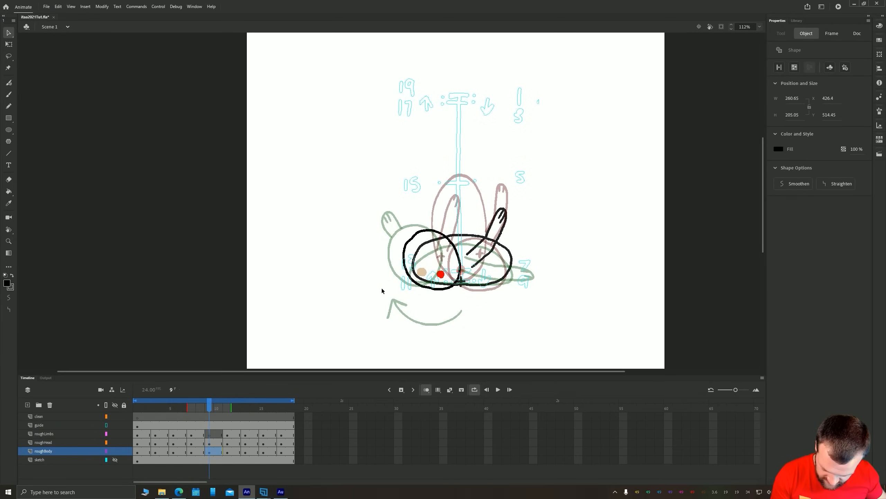
key(l)
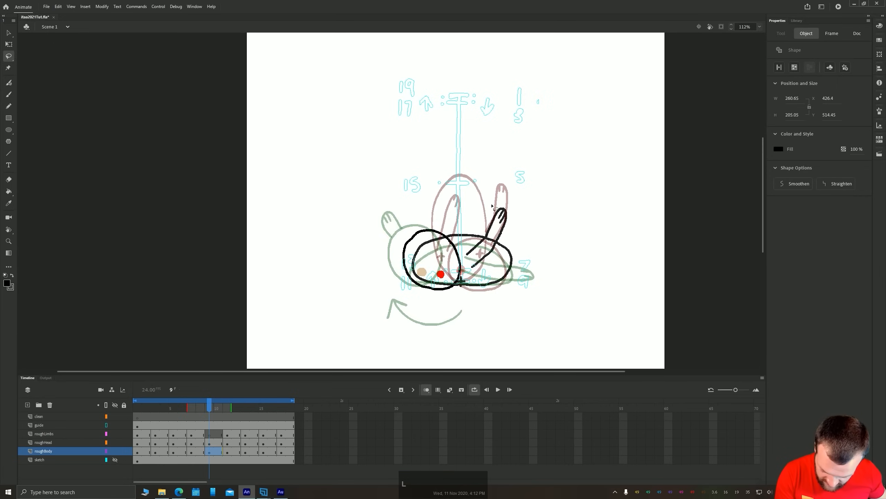
drag(482, 231, 501, 210)
key(Delete)
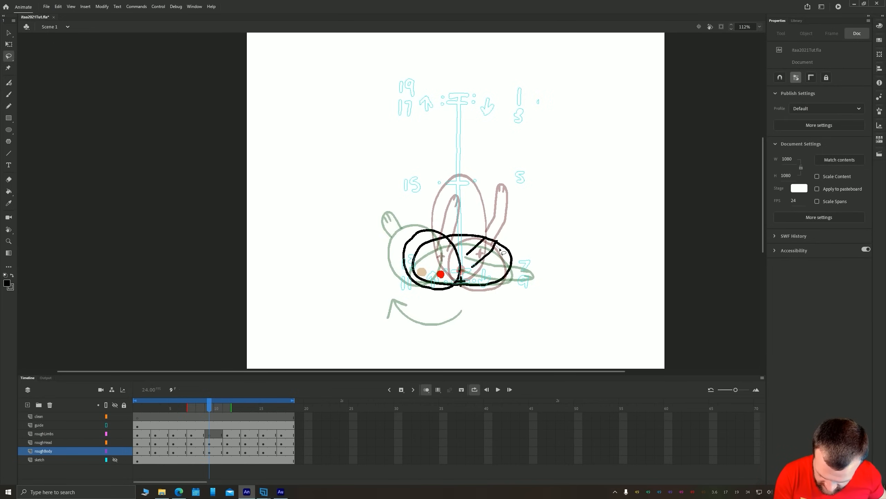
drag(500, 249, 472, 268)
key(Delete)
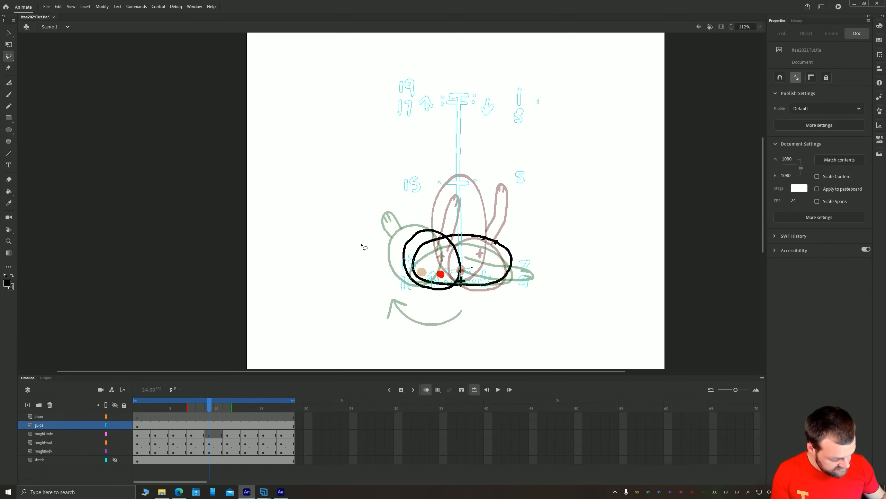
key(b)
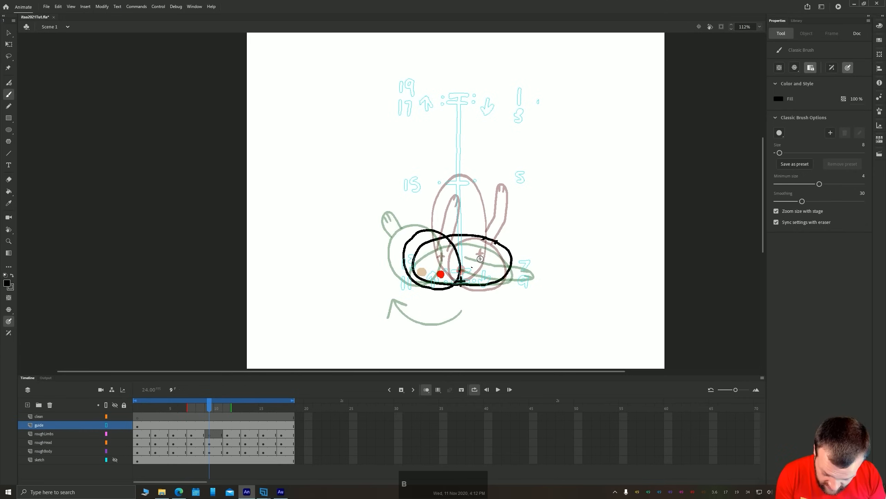
drag(534, 267, 465, 266)
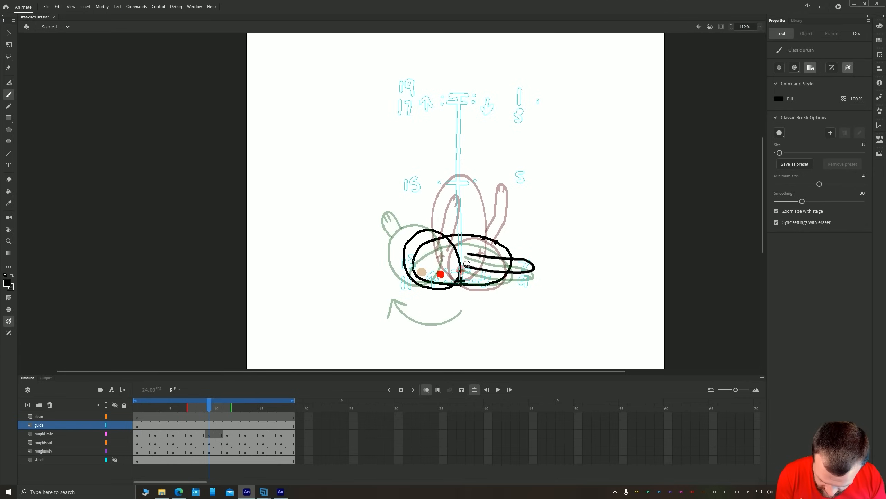
key(ctrl+z)
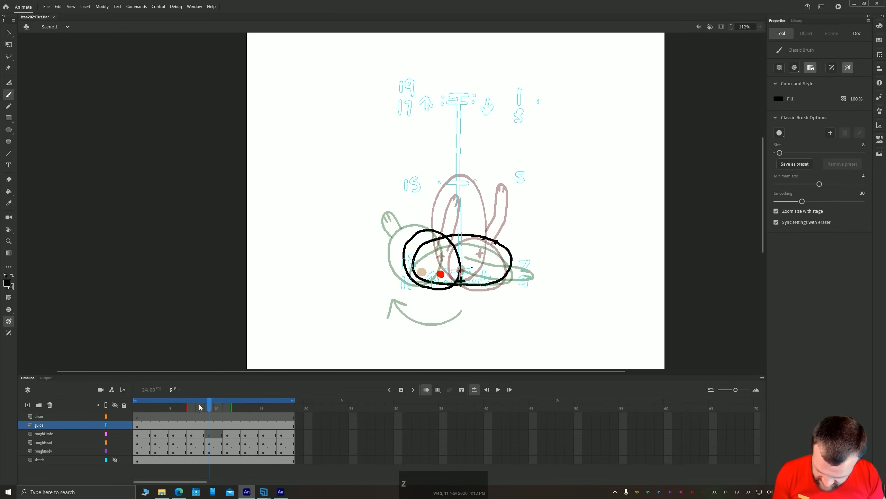
On frame 9 of roughLimbs, redraw one arm horizontally across the body and a short raised arm above the head, both with finger lines
click(210, 434)
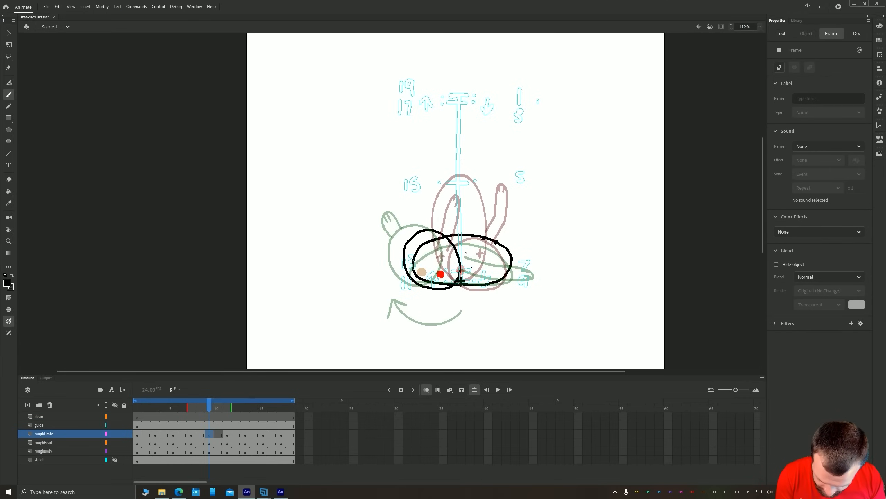
mouse_move(466, 252)
mouse_down()
mouse_move(515, 256)
mouse_move(496, 268)
mouse_move(466, 266)
mouse_up()
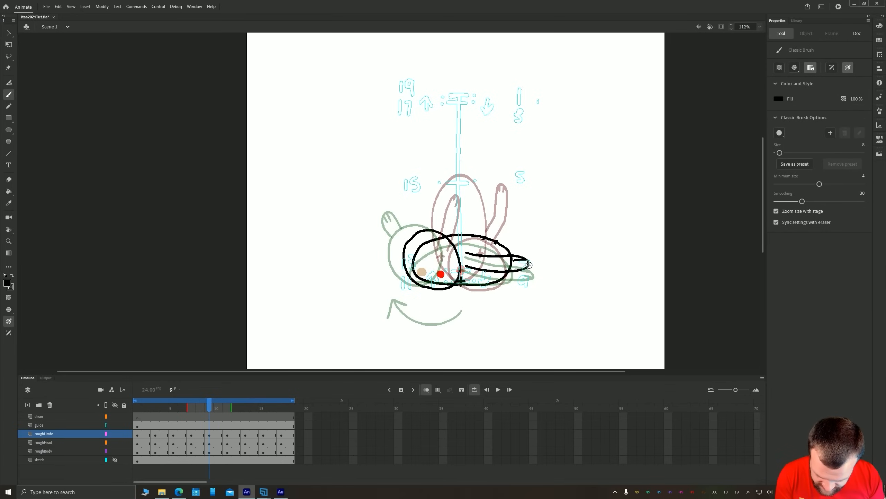
drag(529, 265, 519, 267)
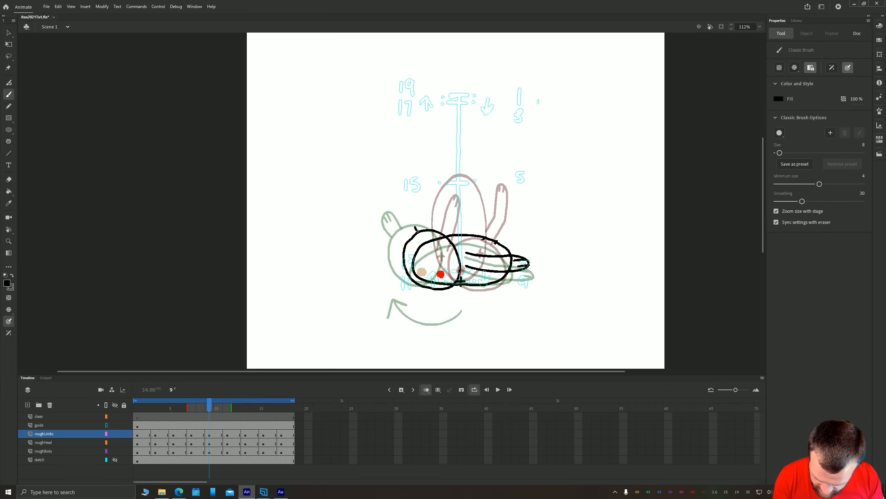
drag(406, 240, 404, 214)
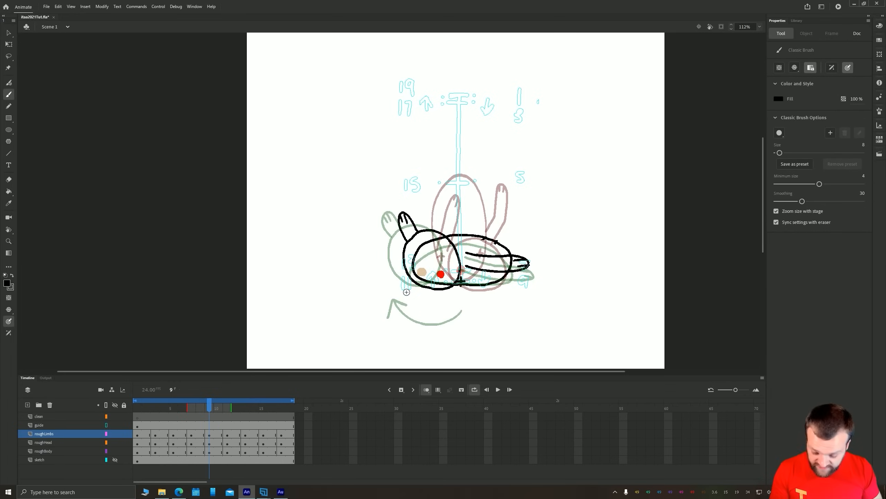
Play the animation to check the arm motion with the redrawn frame 9 pose
click(140, 426)
key(Return)
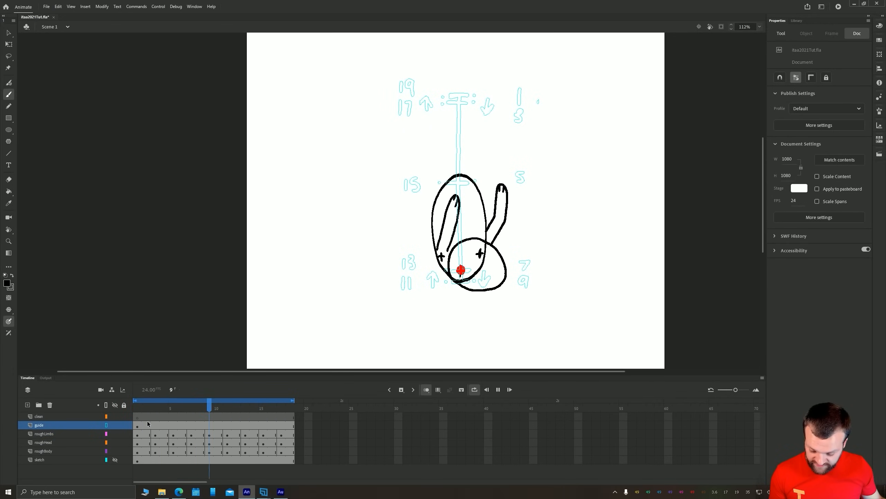
key(space)
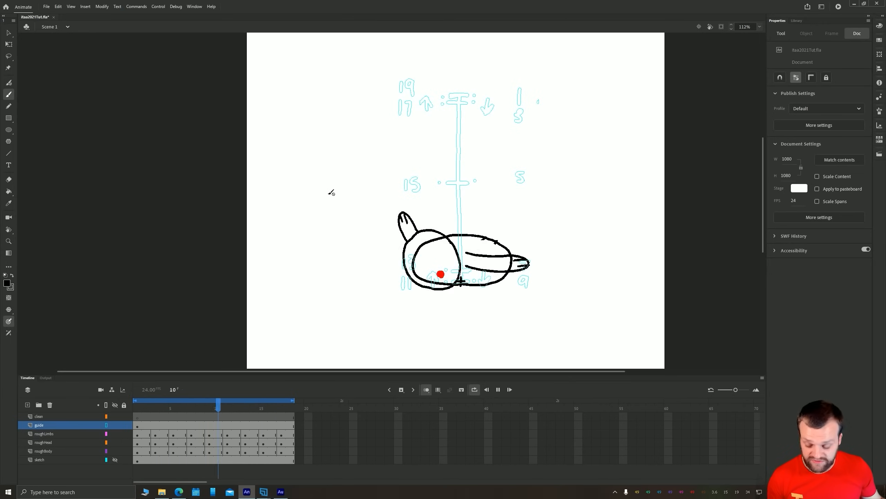
On frame 1 of roughLimbs, draw two legs with feet, one bent behind the body and one hanging below it
click(137, 434)
key(space)
drag(327, 72, 359, 159)
mouse_move(452, 174)
mouse_down()
mouse_move(433, 224)
mouse_move(468, 205)
mouse_up()
On frame 3 of roughLimbs, draw the bent leg behind the body and the lower leg, following the frame 1 pose
key(period)
key(period)
mouse_move(453, 171)
mouse_down()
mouse_move(431, 173)
mouse_move(430, 214)
mouse_up()
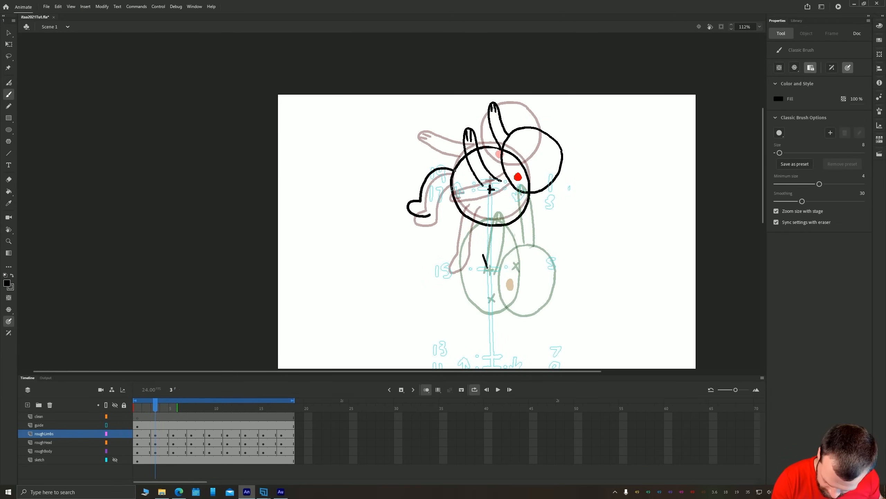
On frames 5, 7 and 9 of roughLimbs, draw both legs with feet, trailing behind the body on 5 and raised above it on 7 and 9
key(period)
key(period)
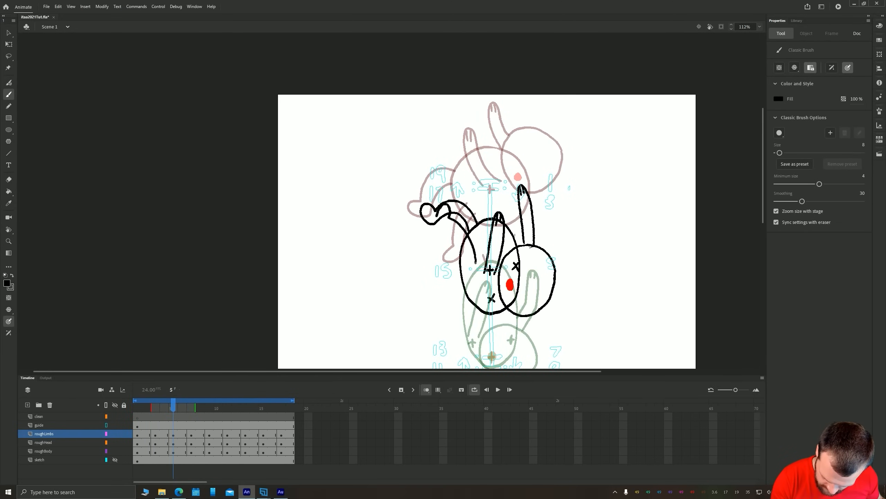
scroll(489, 231, down, 3)
key(period)
key(period)
key(period)
key(period)
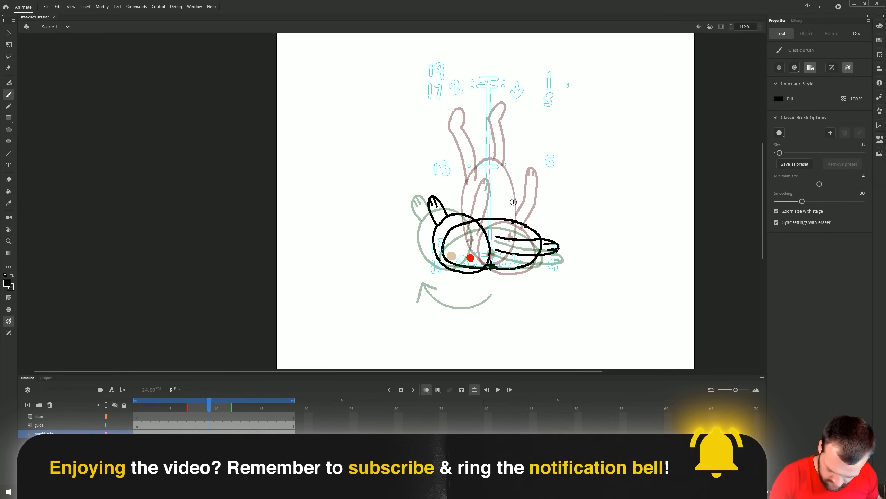
On frame 11 of roughLimbs, draw one bent leg above the body near the head and one bent leg behind the body
key(period)
key(period)
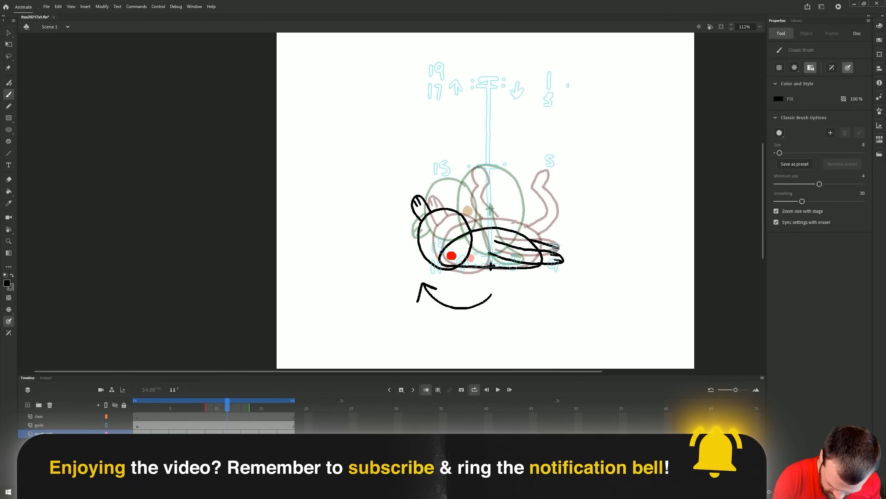
drag(563, 258, 553, 223)
mouse_move(554, 222)
mouse_down()
mouse_move(538, 229)
mouse_move(558, 246)
mouse_up()
drag(460, 204, 494, 208)
On frame 13 of roughLimbs, draw one leg under the body and the other bent and trailing behind it
key(period)
key(period)
mouse_move(517, 237)
mouse_down()
mouse_move(509, 212)
mouse_move(550, 237)
mouse_up()
drag(550, 237, 550, 224)
drag(493, 255, 495, 259)
On frame 15 of roughLimbs, draw two slightly bent legs with feet hanging below the body
key(period)
key(period)
mouse_move(500, 180)
mouse_down()
mouse_move(497, 245)
mouse_move(510, 244)
mouse_up()
drag(469, 202, 468, 249)
drag(478, 207, 470, 251)
On frame 17 of roughLimbs, draw two bent legs with feet hanging below the body, redoing the strokes that miss
key(period)
key(period)
drag(397, 159, 418, 226)
drag(507, 197, 496, 242)
drag(531, 195, 497, 243)
key(ctrl+z)
key(ctrl+z)
mouse_move(483, 179)
mouse_down()
mouse_move(465, 238)
mouse_move(480, 187)
mouse_move(472, 237)
mouse_up()
key(ctrl+z)
key(ctrl+z)
drag(492, 189, 472, 237)
drag(528, 190, 517, 231)
drag(518, 196, 507, 249)
Play the animation to check the leg motion, return to frame 1 and turn off onion skinning
key(Return)
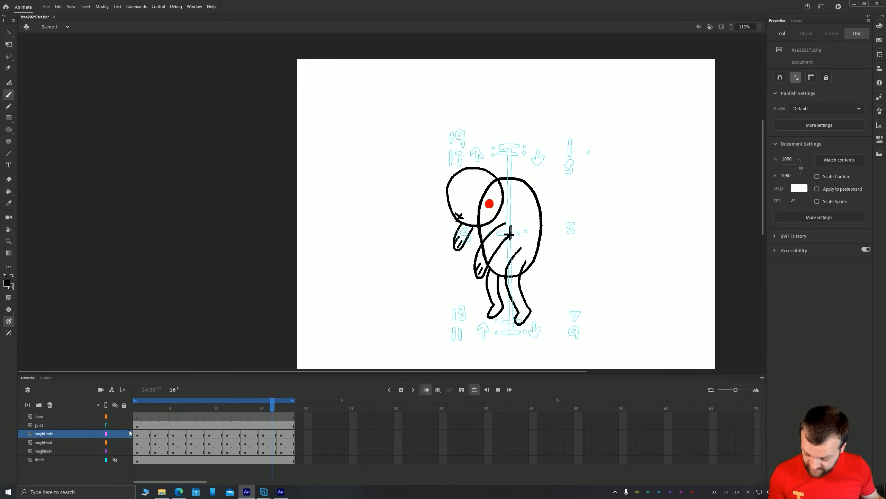
click(137, 433)
click(427, 389)
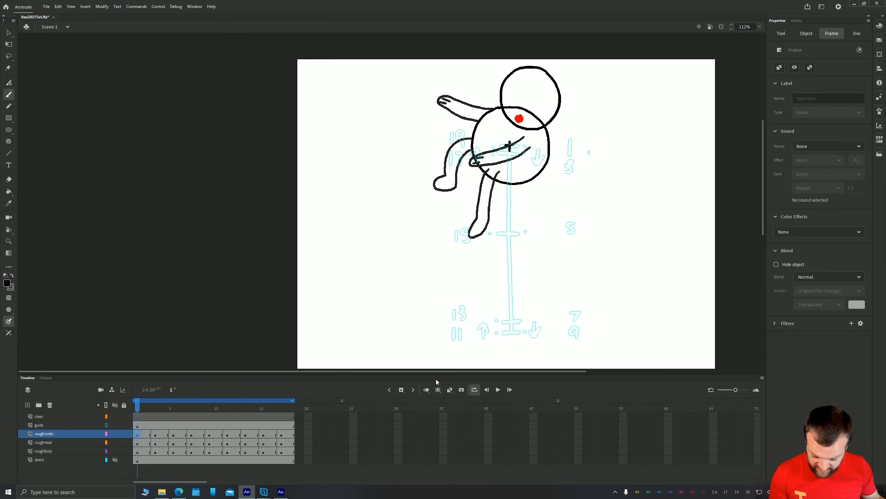
Step through the frames from 1 to the end of the loop to examine each full-body pose
key(period)
key(period)
key(period)
key(period)
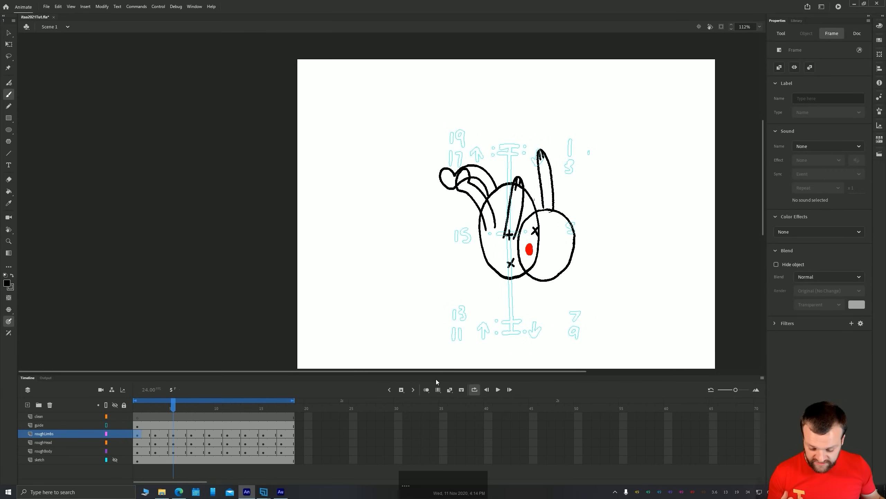
key(period)
key(period)
key(period)
key(period)
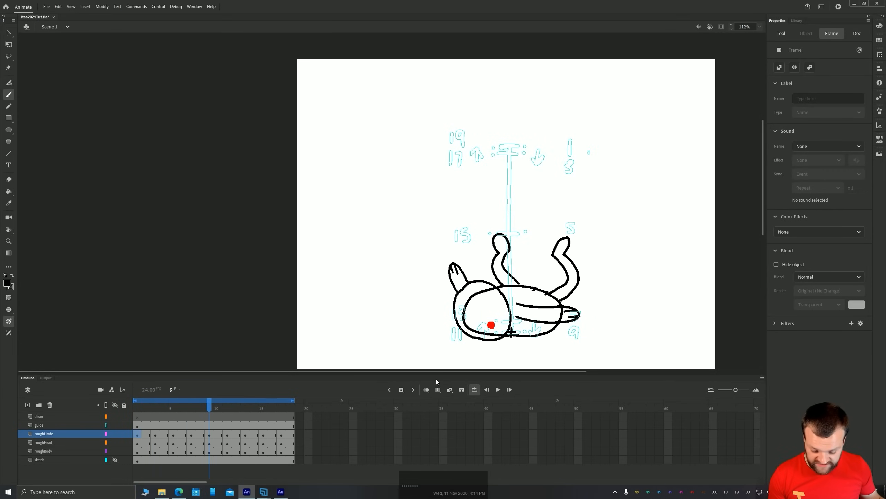
key(period)
key(period)
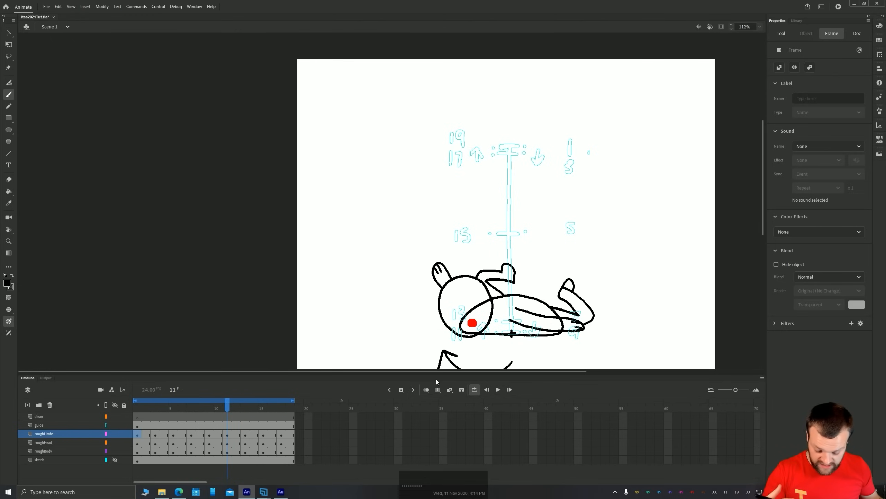
key(period)
key(period)
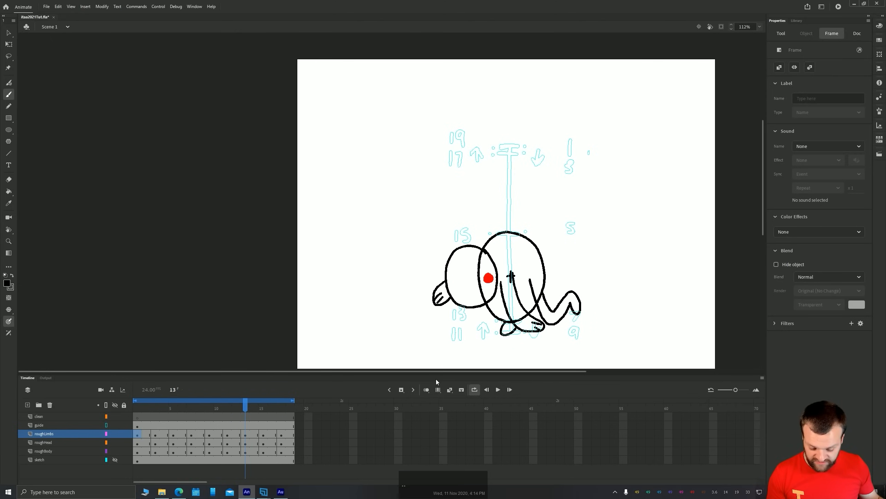
key(period)
key(period)
key(period)
key(period)
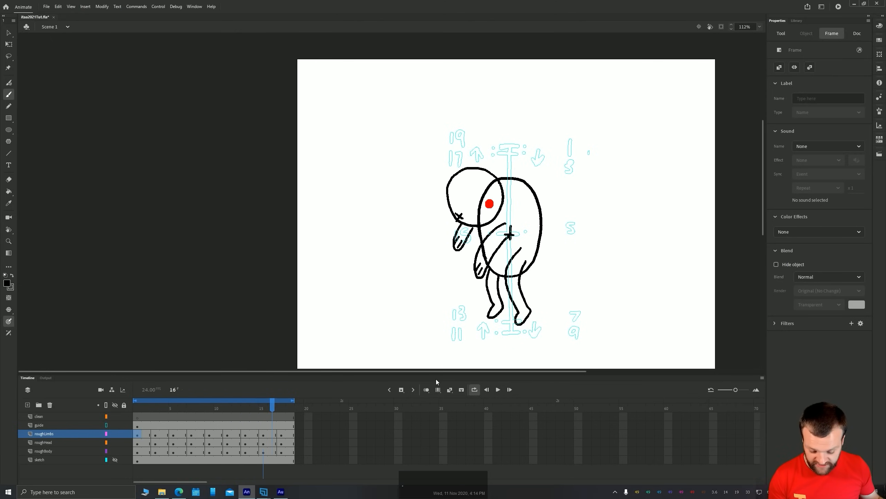
key(period)
key(period)
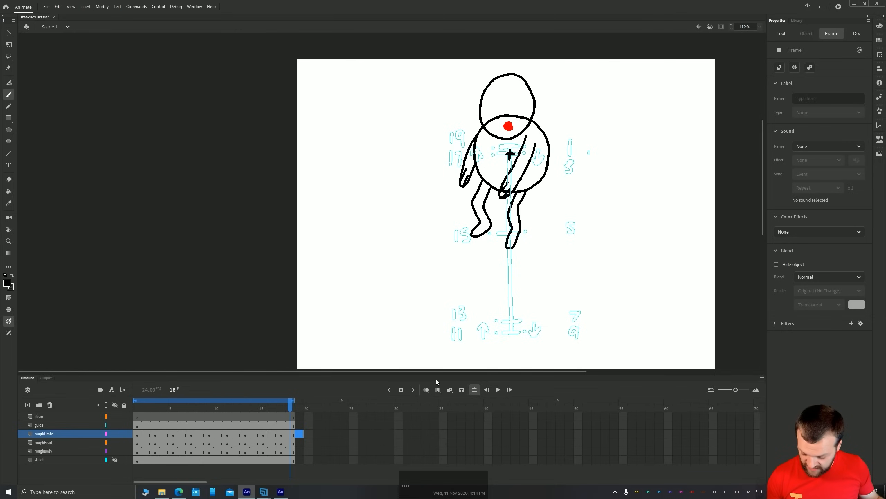
Play the animation from frame 1 to review the bounce with arms and legs, and stop it
click(138, 435)
key(Return)
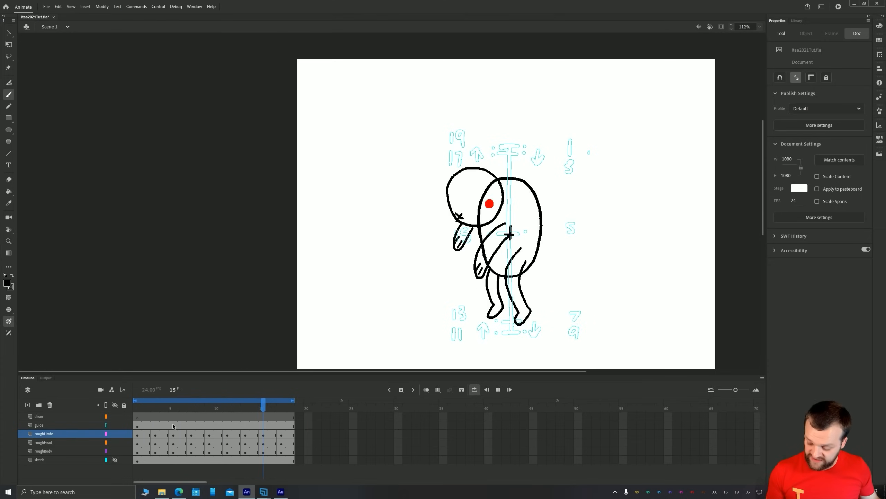
key(Return)
Add a layer above roughLimbs and convert its frames to frame-by-frame animation with a keyframe every two frames
click(28, 405)
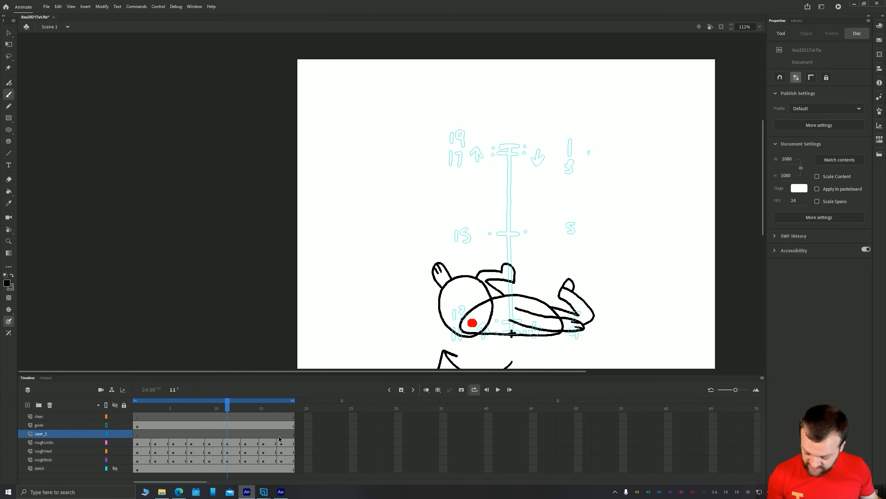
mouse_move(292, 434)
mouse_down()
mouse_move(138, 428)
mouse_move(292, 435)
mouse_up()
right_click(143, 435)
right_click(283, 434)
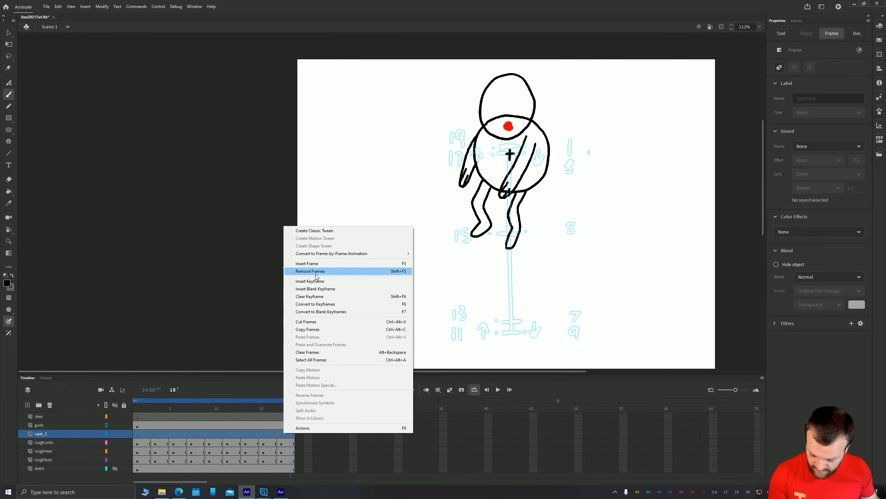
mouse_move(377, 253)
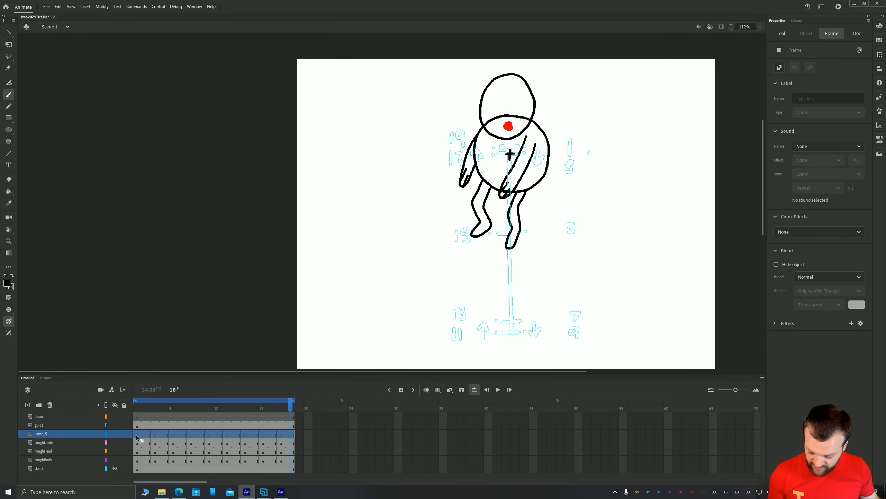
On frame 1 of the new layer, set the fill colour to green and activate the Classic Brush
click(141, 401)
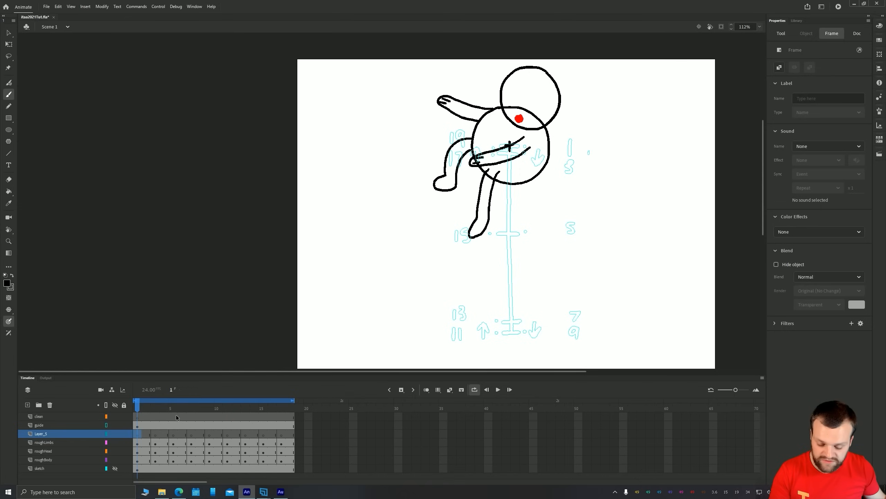
key(space)
drag(440, 176, 428, 249)
scroll(462, 199, up, 1)
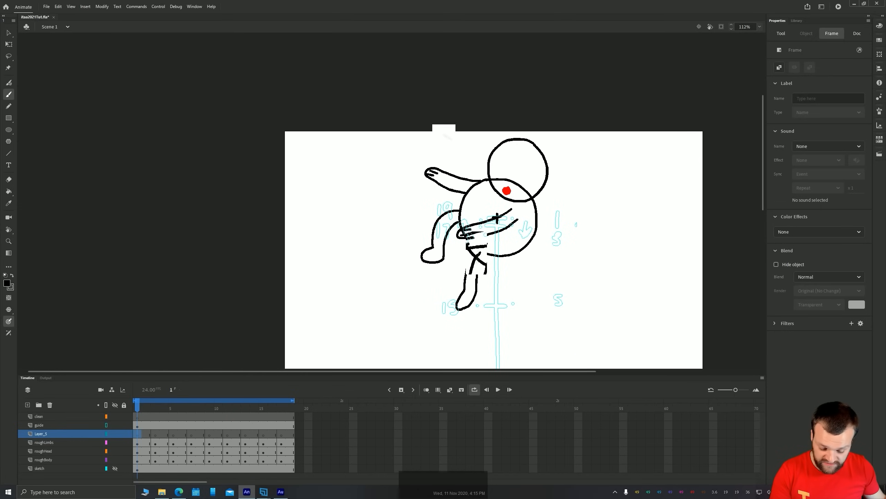
key(space)
drag(468, 167, 442, 208)
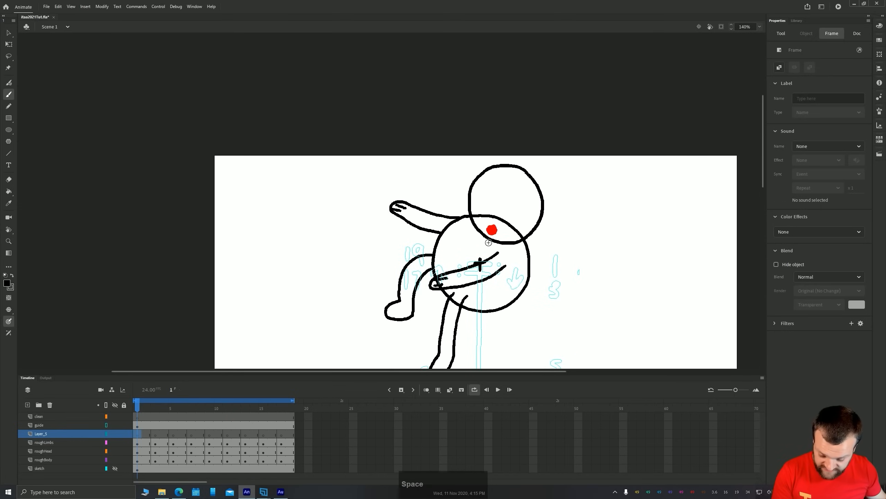
click(6, 283)
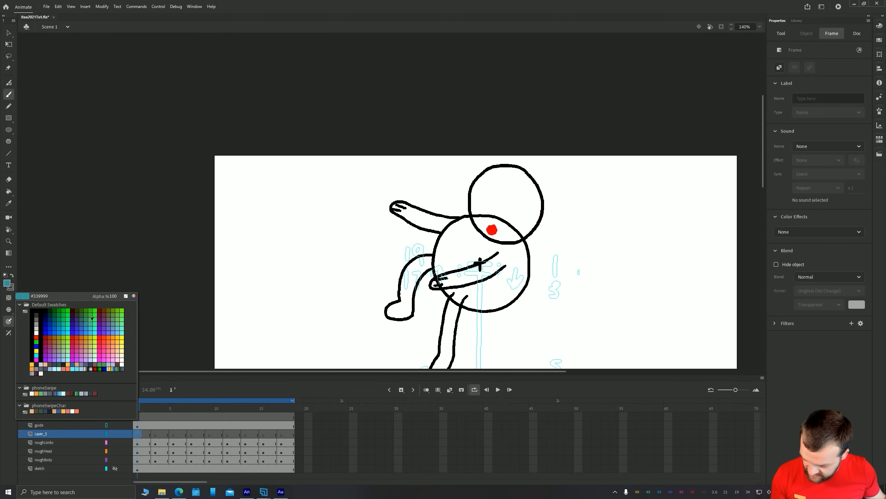
click(93, 309)
key(b)
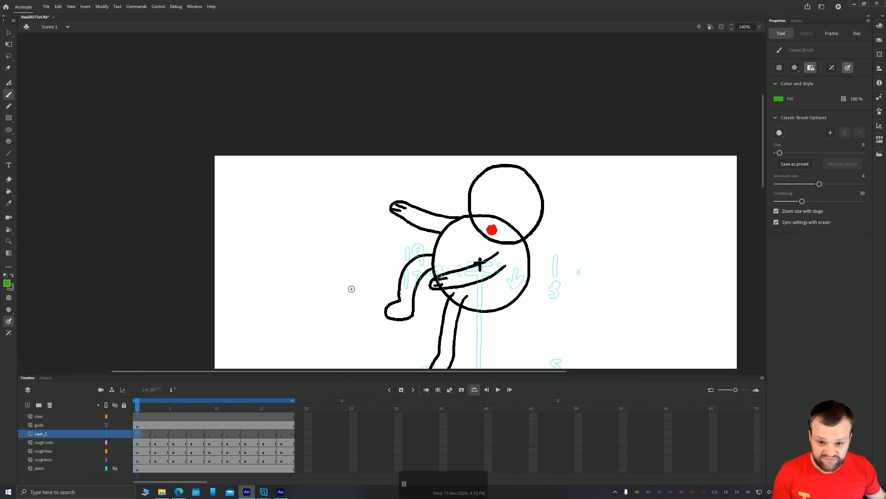
Make the sketch layer visible as a reference for the character's face
key(space)
drag(209, 321, 207, 208)
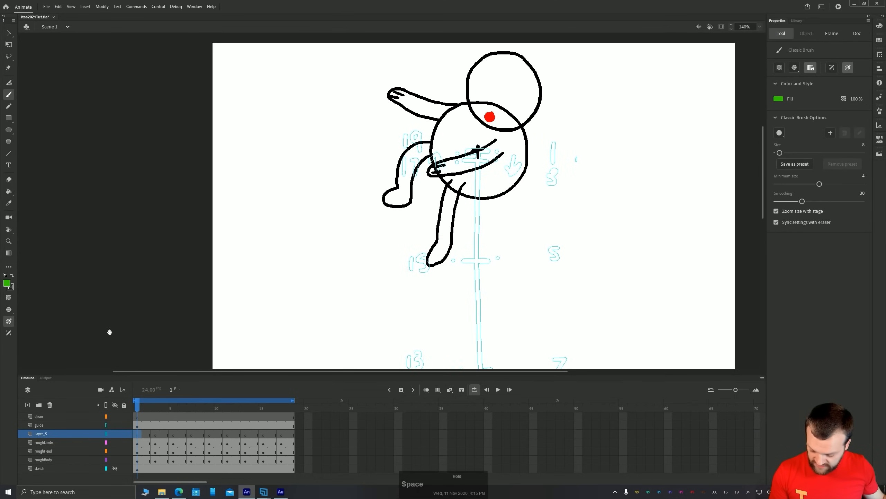
click(115, 468)
key(space)
drag(548, 320, 536, 276)
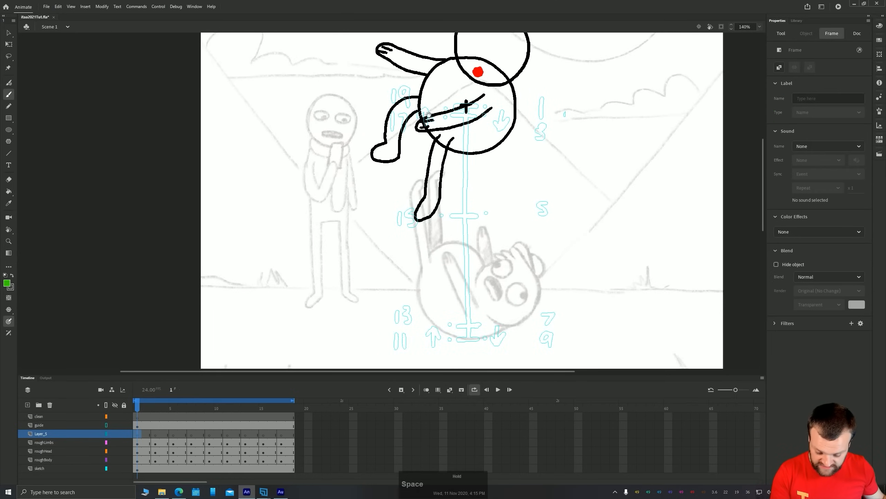
drag(429, 114, 429, 175)
drag(378, 252, 376, 226)
drag(407, 166, 413, 250)
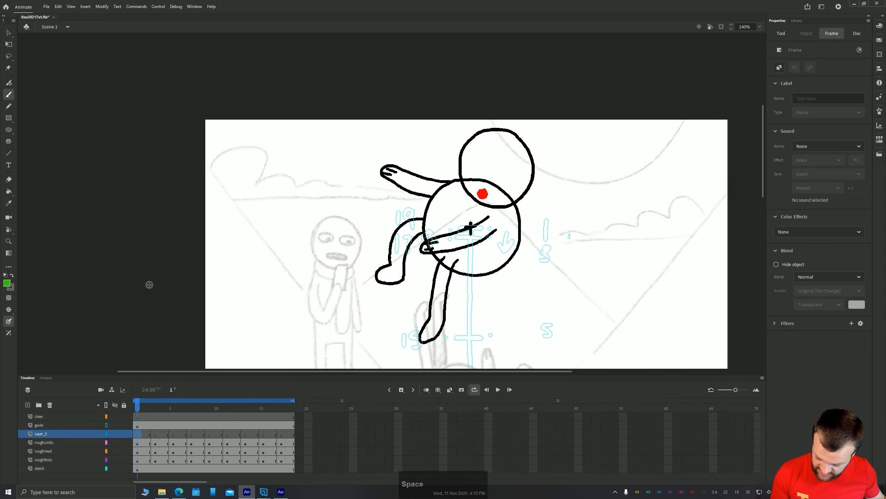
On frame 1 of the new layer, draw two round eyes with pupils, an open mouth and a spiky hair tuft on the head
mouse_move(493, 138)
mouse_down()
mouse_move(467, 144)
mouse_move(482, 159)
mouse_move(493, 139)
mouse_move(519, 150)
mouse_move(498, 162)
mouse_move(517, 162)
mouse_up()
click(475, 139)
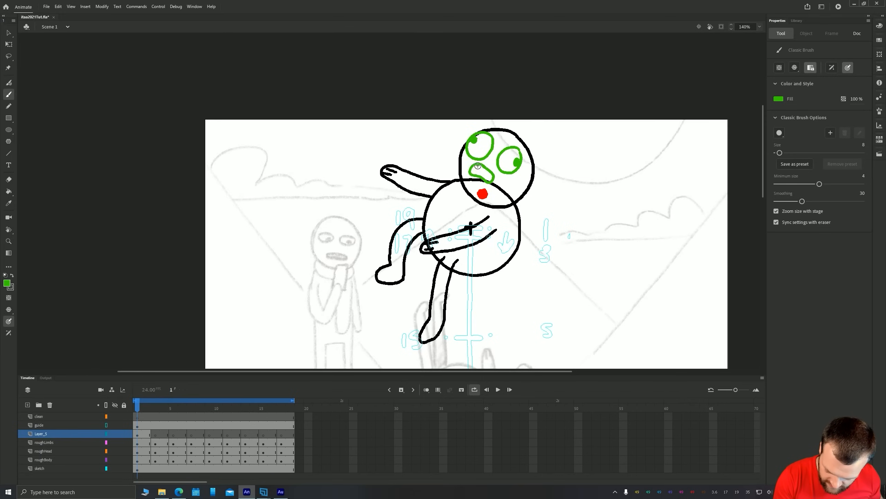
key(ctrl+z)
key(space)
mouse_move(485, 168)
mouse_down()
mouse_move(384, 237)
mouse_move(443, 159)
mouse_move(484, 156)
mouse_move(458, 148)
mouse_up()
key(space)
mouse_move(458, 103)
mouse_down()
mouse_move(527, 158)
mouse_move(504, 147)
mouse_move(493, 156)
mouse_up()
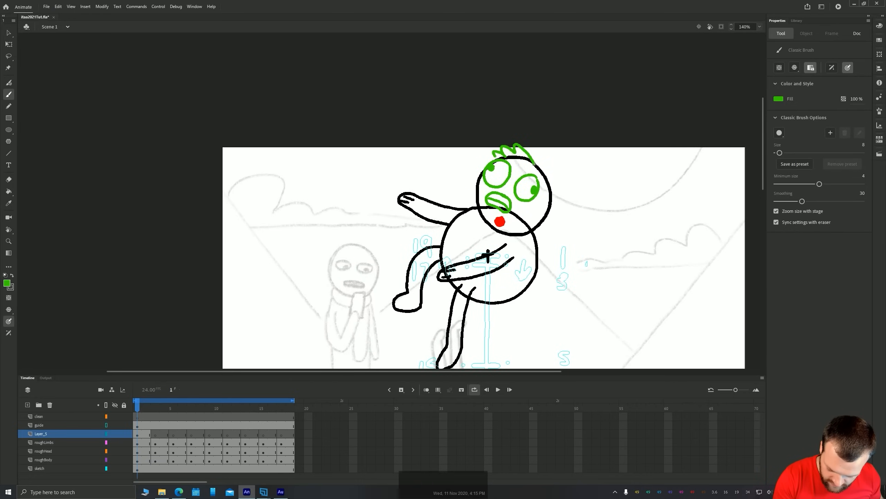
On frame 1, draw a round ear at the side of the head and extend the spiky hair to it
key(space)
mouse_move(424, 263)
mouse_down()
mouse_move(394, 110)
mouse_move(419, 200)
mouse_up()
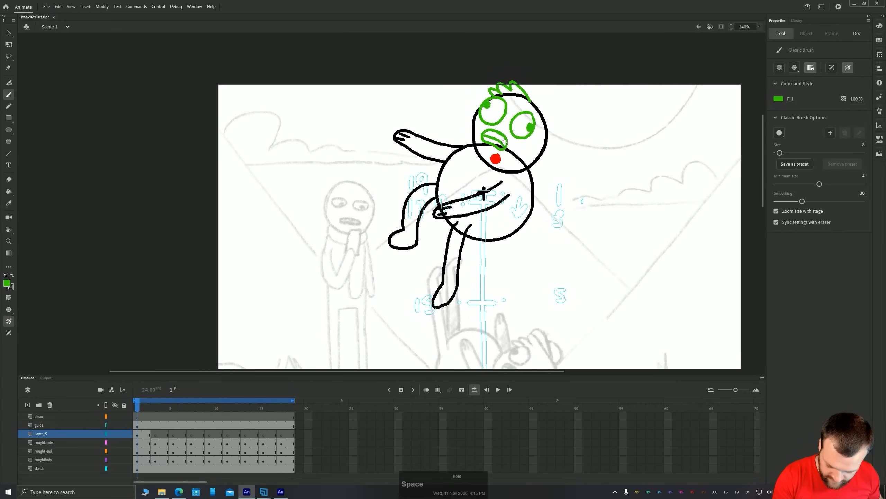
mouse_move(545, 97)
mouse_down()
mouse_move(533, 101)
mouse_move(522, 85)
mouse_up()
key(ctrl+z)
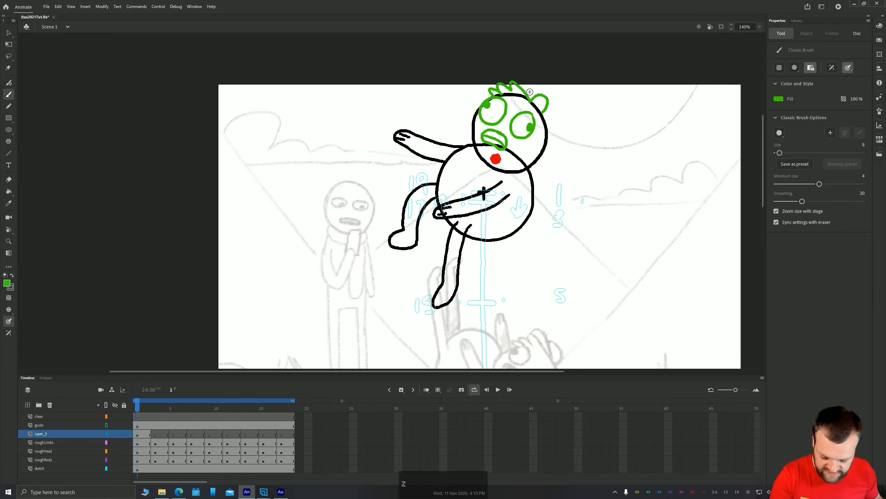
key(ctrl+z)
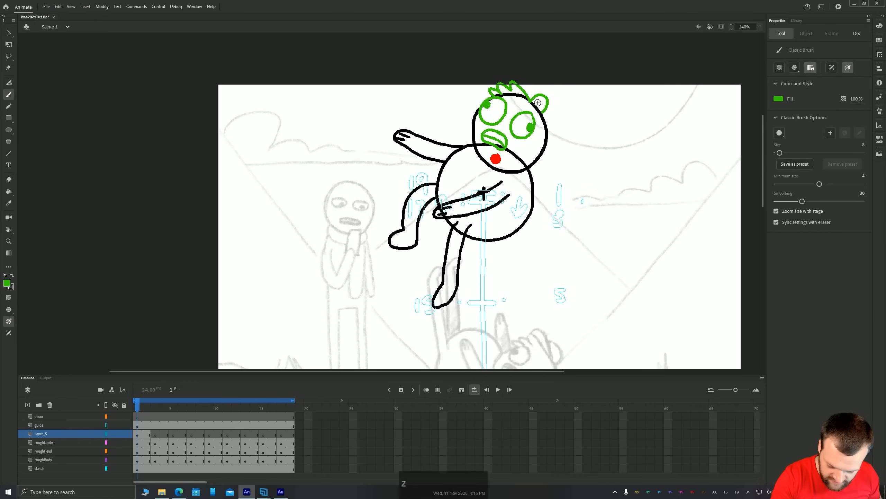
drag(542, 112, 538, 100)
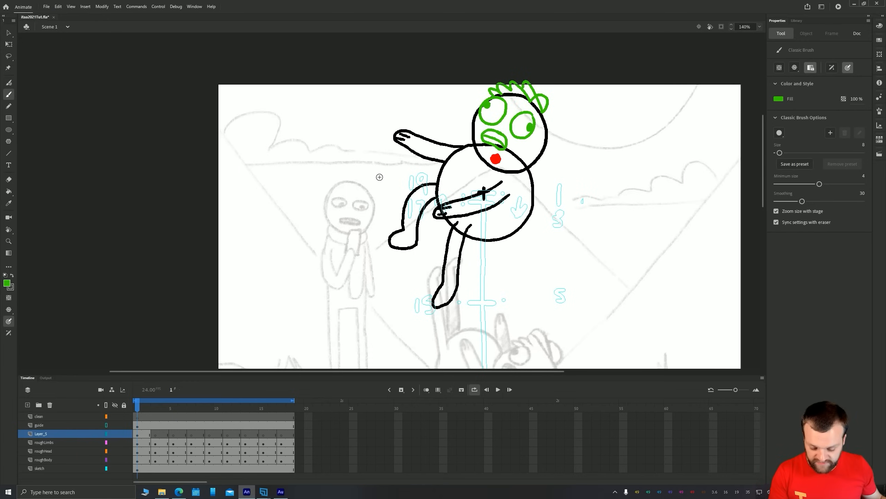
Turn on onion skinning at frame 3 and draw the open mouth near the head's lower edge on the new layer
key(period)
key(period)
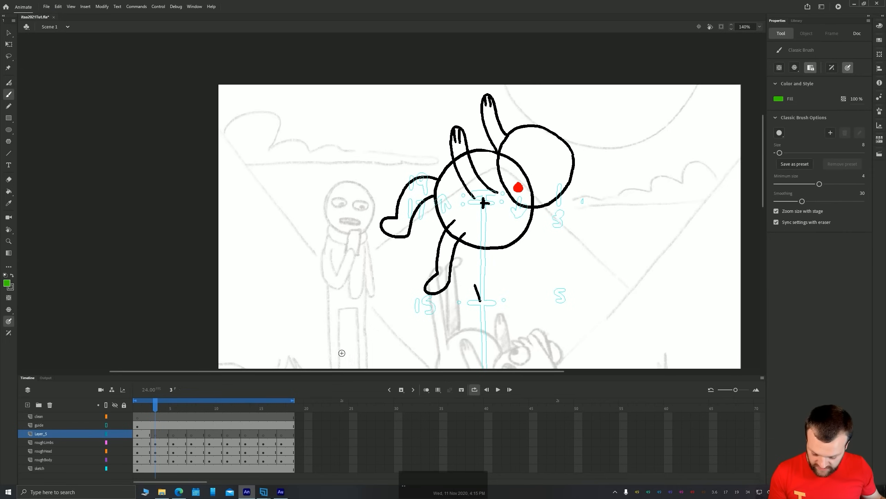
click(431, 390)
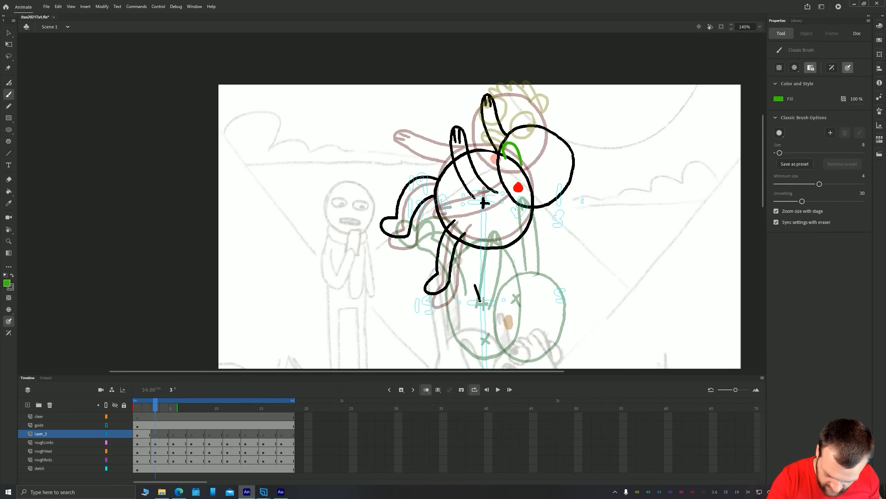
mouse_move(521, 165)
mouse_down()
mouse_move(508, 147)
mouse_move(513, 174)
mouse_up()
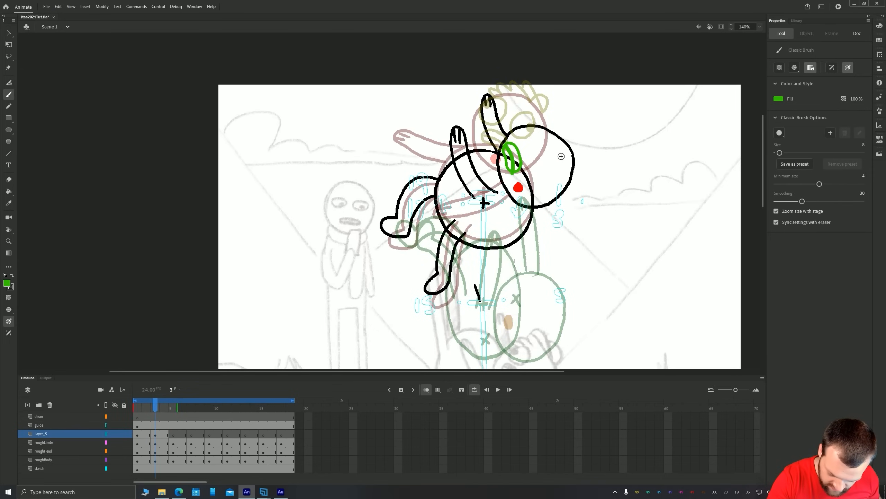
On frame 3 of the new layer, draw both eyes with pupils and spiky hair along the top of the head
key(z)
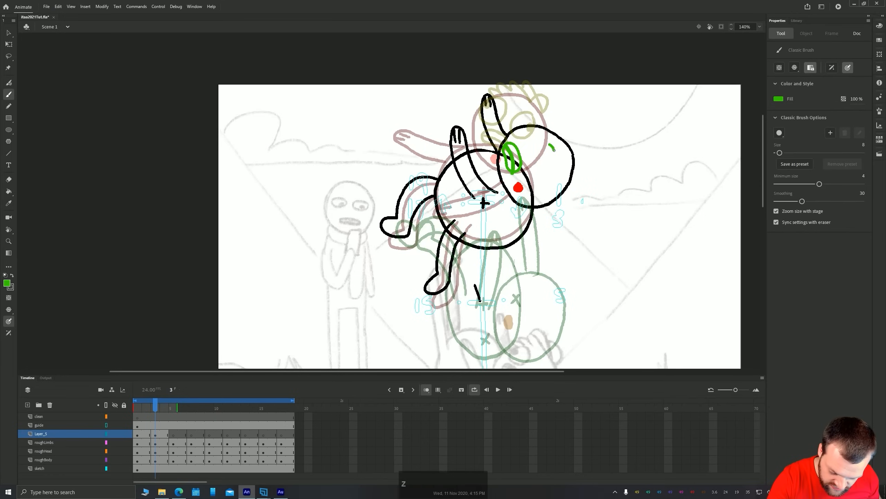
mouse_move(554, 150)
mouse_down()
mouse_move(553, 171)
mouse_move(551, 144)
mouse_move(526, 141)
mouse_move(524, 127)
mouse_up()
drag(549, 156, 551, 157)
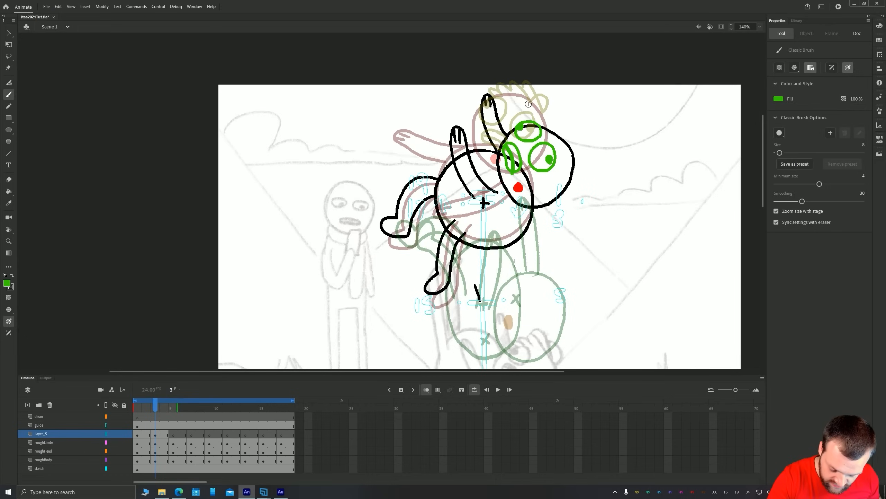
mouse_move(572, 151)
mouse_down()
mouse_move(570, 131)
mouse_move(562, 139)
mouse_move(546, 128)
mouse_up()
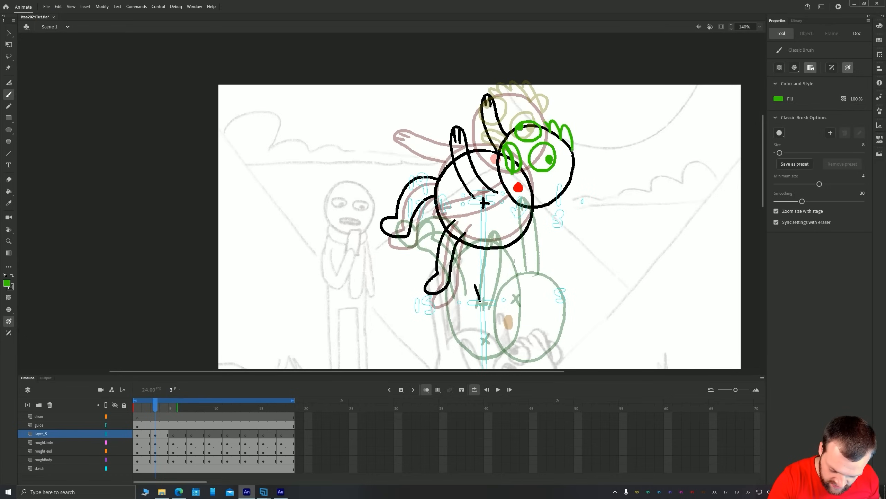
Draw the round ear on frame 3, and draw two round eyes with pupils on frame 5 of Layer_5
mouse_move(575, 166)
mouse_down()
mouse_move(576, 177)
mouse_move(575, 138)
mouse_up()
key(period)
key(period)
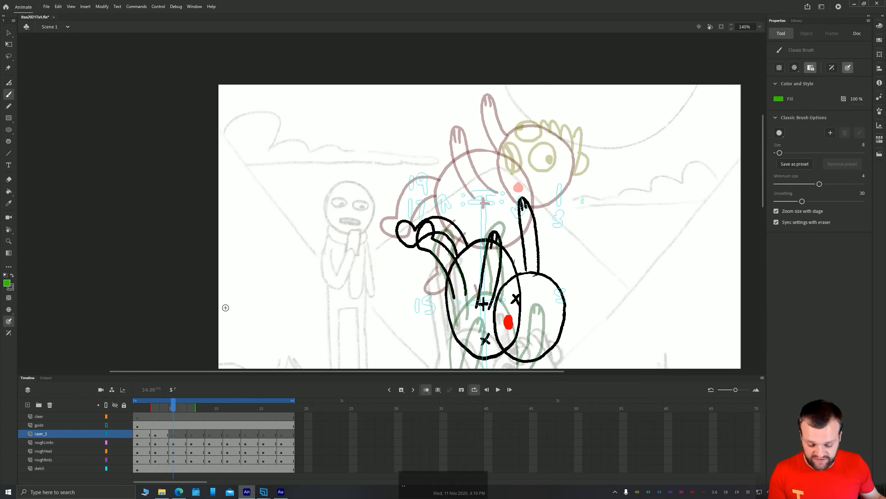
key(space)
drag(350, 299, 325, 201)
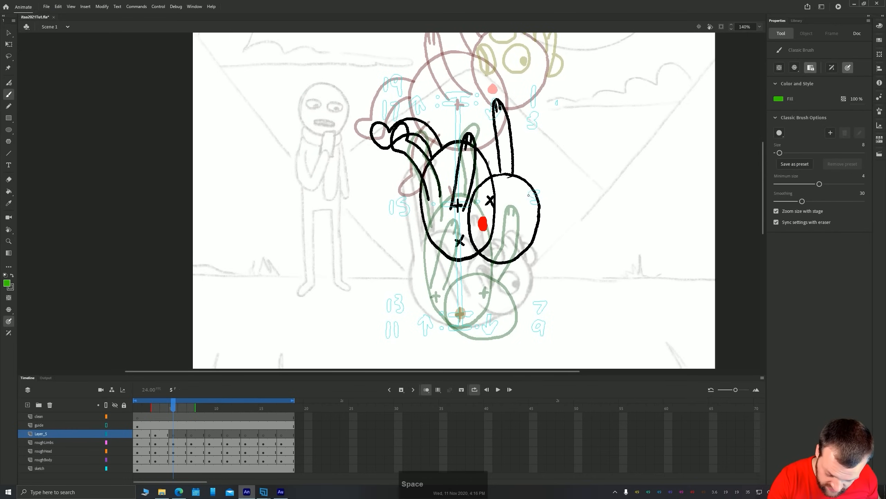
mouse_move(529, 195)
mouse_down()
mouse_move(507, 206)
mouse_move(526, 207)
mouse_move(499, 221)
mouse_move(506, 242)
mouse_move(519, 221)
mouse_up()
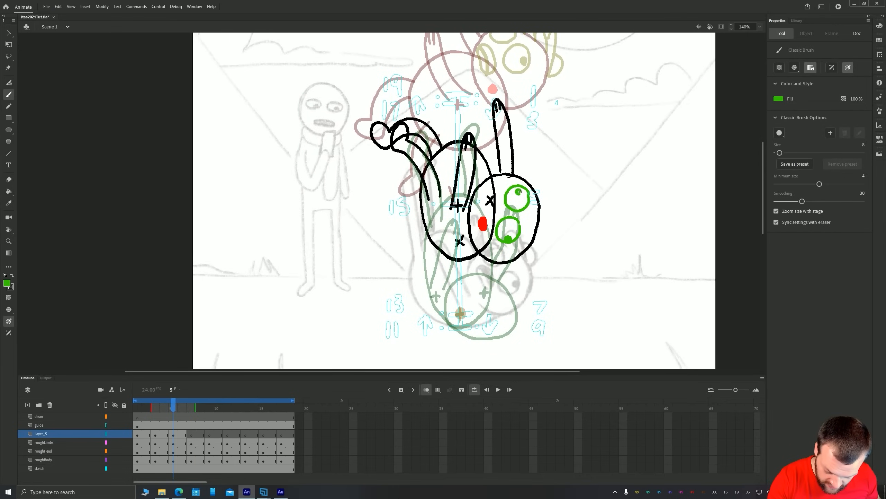
On frame 5, draw the open mouth near the red marker, plus the ear and spiky hair along the head's outer edge
mouse_move(493, 215)
mouse_down()
mouse_move(479, 199)
mouse_move(479, 223)
mouse_move(493, 207)
mouse_move(487, 191)
mouse_move(481, 217)
mouse_up()
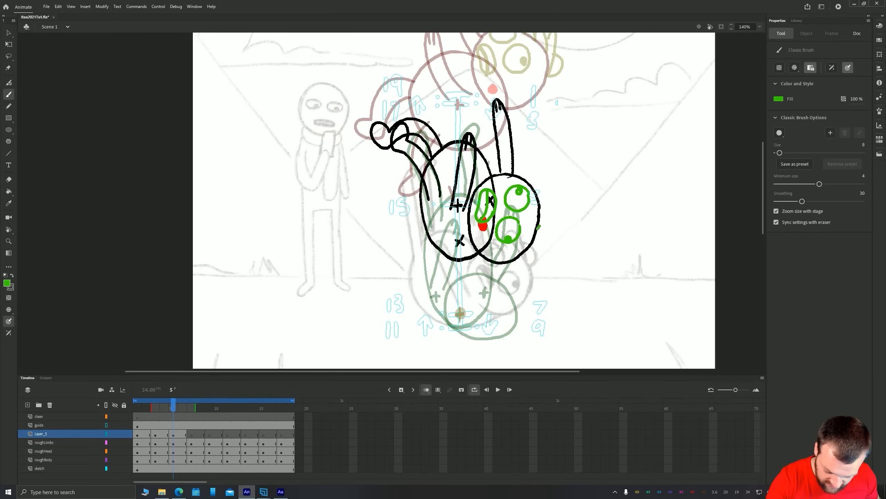
mouse_move(538, 227)
mouse_down()
mouse_move(551, 194)
mouse_move(540, 203)
mouse_move(536, 182)
mouse_up()
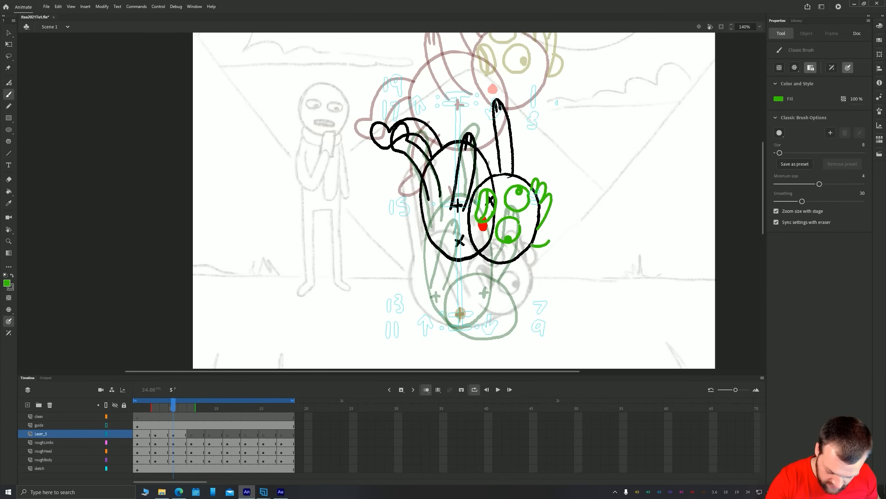
drag(550, 241, 557, 211)
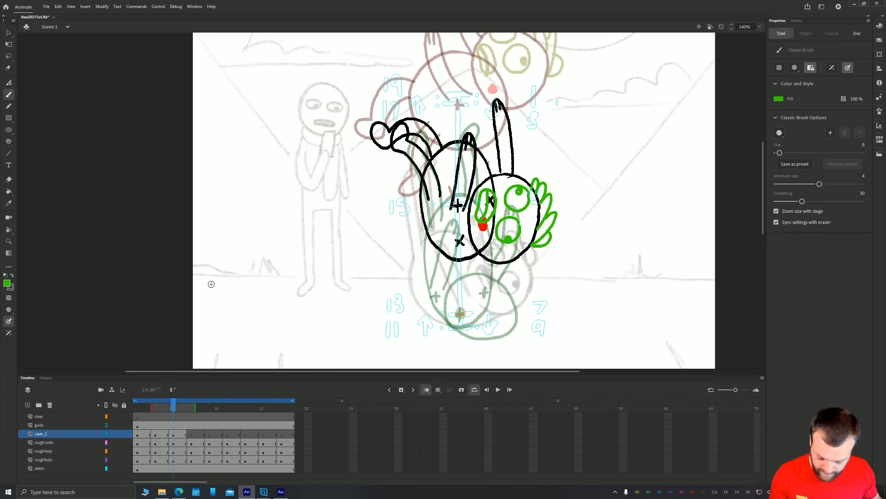
On frame 7 of Layer_5, draw squeezed-shut eyes, a flat mouth, and the ear and squashed hair along the head's lower edge
key(period)
key(period)
drag(321, 306, 313, 246)
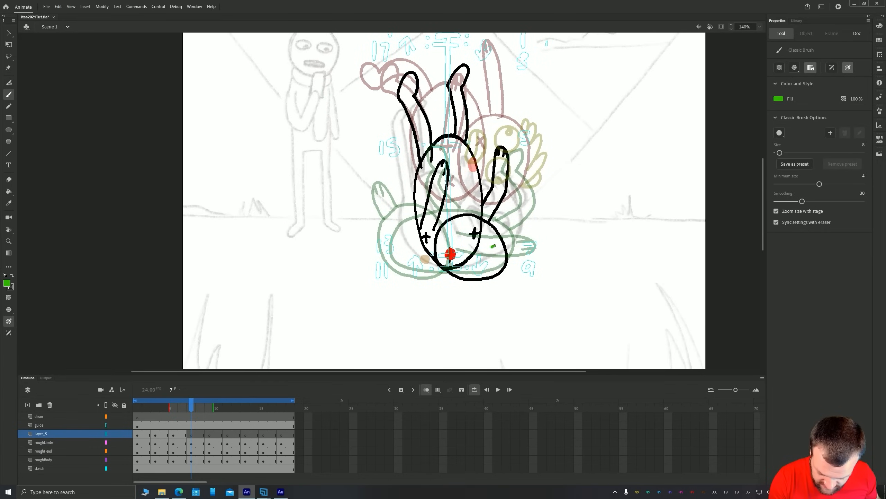
mouse_move(496, 245)
mouse_down()
mouse_move(494, 256)
mouse_move(455, 260)
mouse_up()
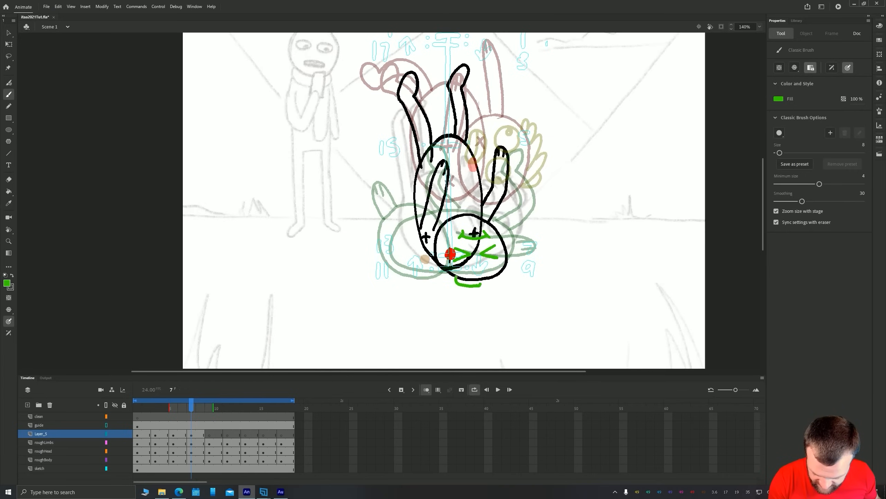
drag(482, 284, 505, 287)
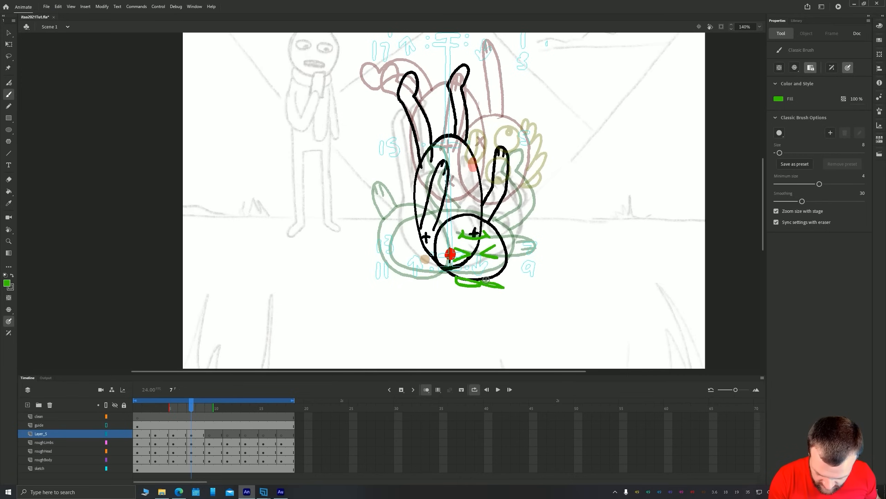
On frame 9 of Layer_5, draw spiky hair below the head, the ear, two eyes with pupils and the mouth
key(period)
key(period)
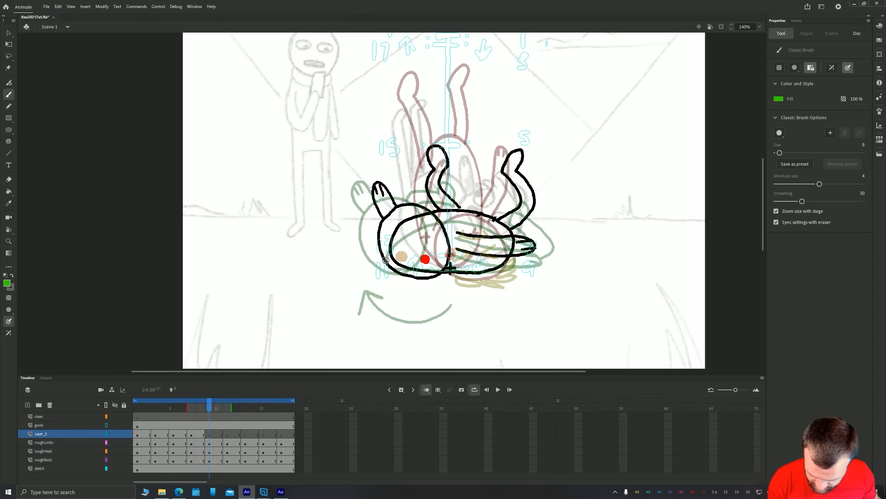
mouse_move(383, 254)
mouse_down()
mouse_move(395, 284)
mouse_move(388, 265)
mouse_move(416, 285)
mouse_up()
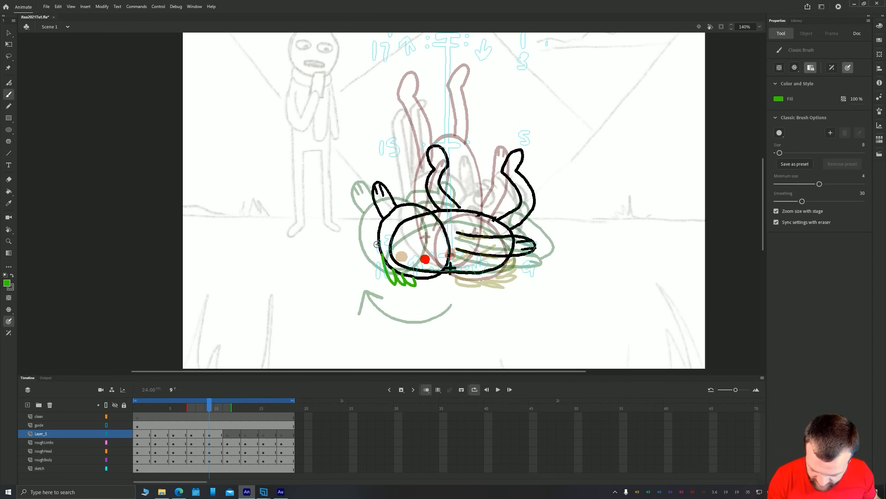
drag(377, 243, 378, 278)
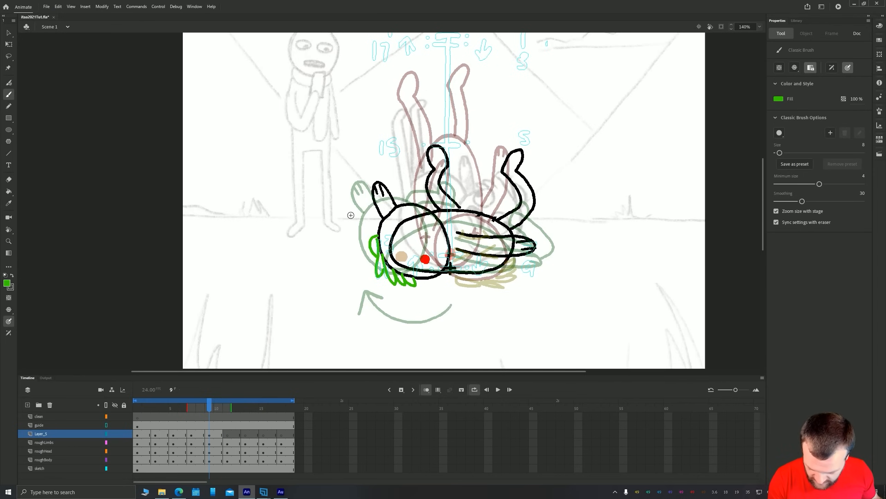
mouse_move(404, 220)
mouse_down()
mouse_move(386, 234)
mouse_move(406, 224)
mouse_move(417, 252)
mouse_move(399, 270)
mouse_move(394, 246)
mouse_up()
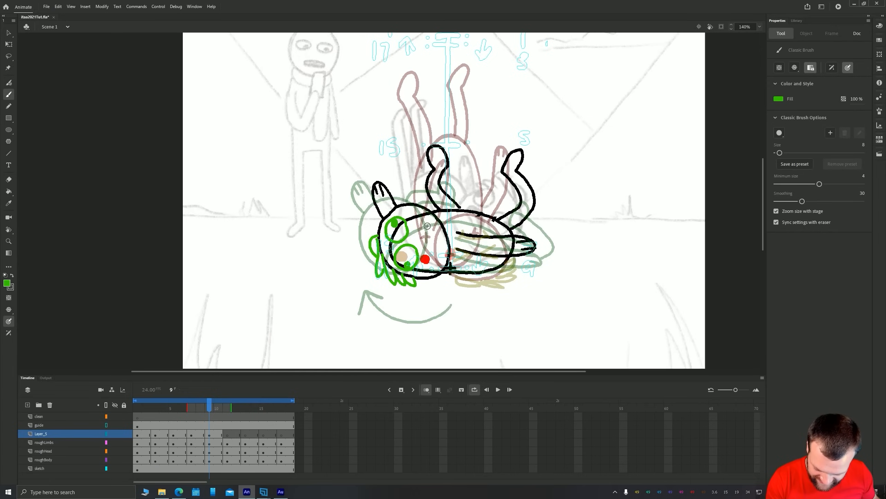
drag(417, 227, 433, 248)
On frame 11 of Layer_5, draw two eyes with pupils, ear, spiky hair, open mouth and a small curved arrow beside the hair
key(comma)
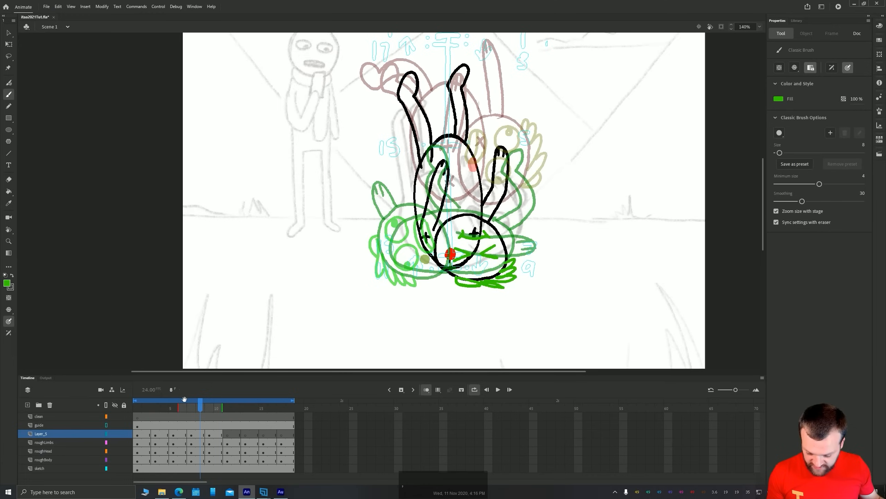
key(period)
key(period)
key(period)
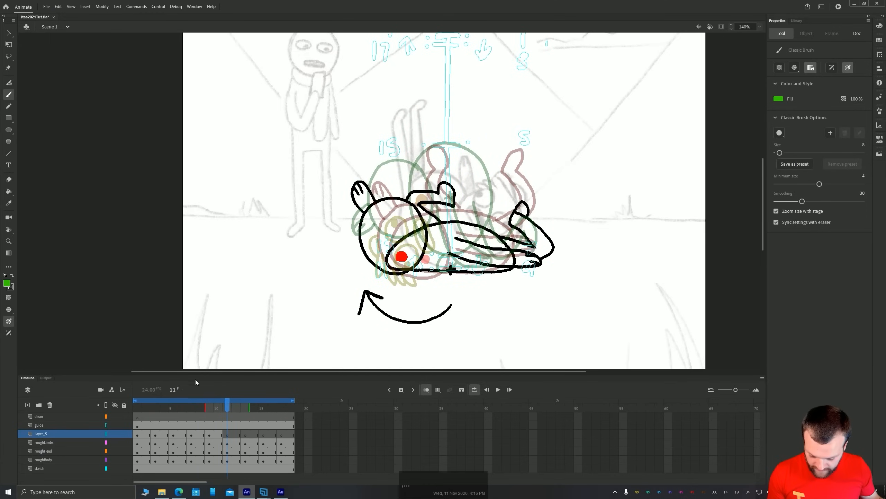
mouse_move(381, 203)
mouse_down()
mouse_move(367, 223)
mouse_move(388, 224)
mouse_move(380, 202)
mouse_up()
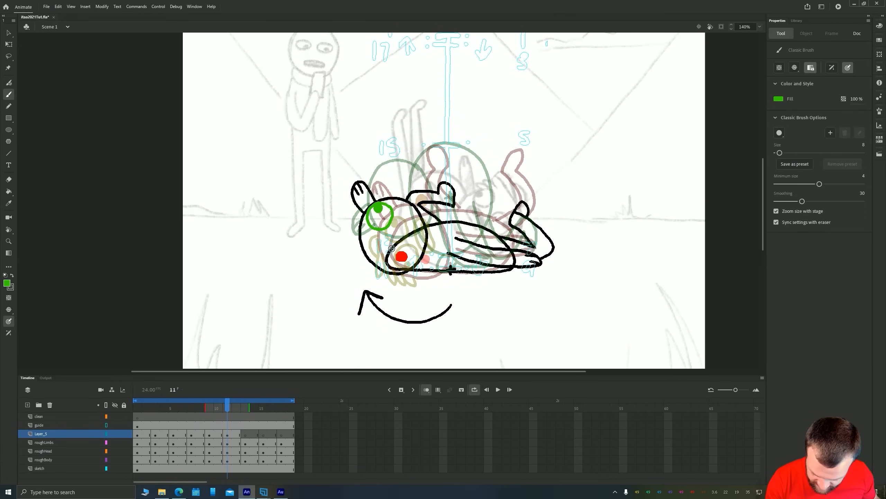
mouse_move(392, 248)
mouse_down()
mouse_move(348, 242)
mouse_move(360, 255)
mouse_move(359, 236)
mouse_move(359, 268)
mouse_move(367, 258)
mouse_move(378, 285)
mouse_up()
drag(380, 274, 388, 285)
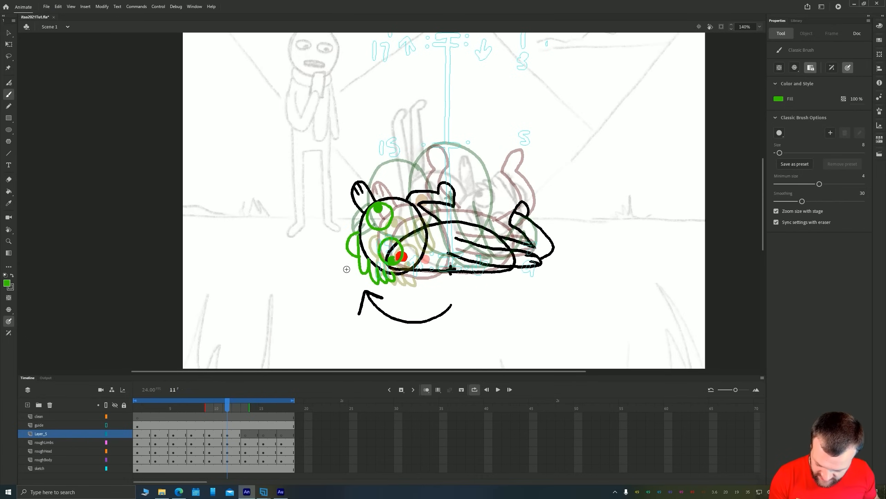
drag(345, 261, 360, 286)
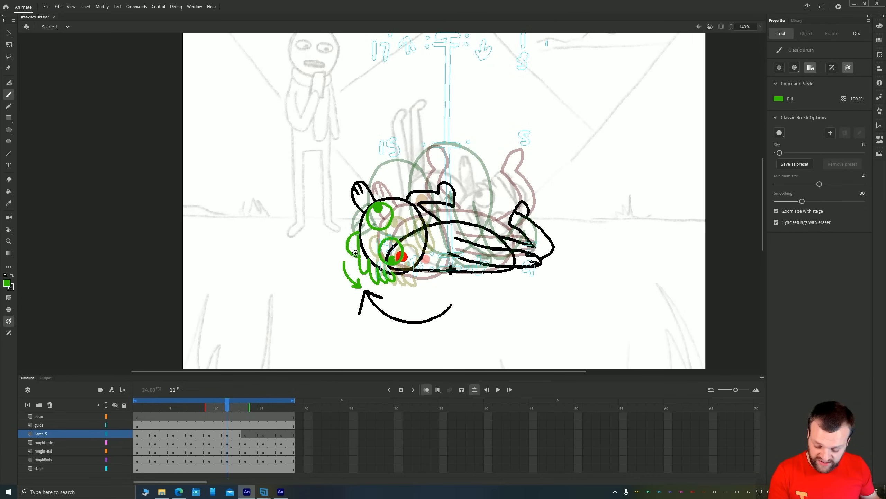
mouse_move(404, 215)
mouse_down()
mouse_move(400, 241)
mouse_move(413, 236)
mouse_up()
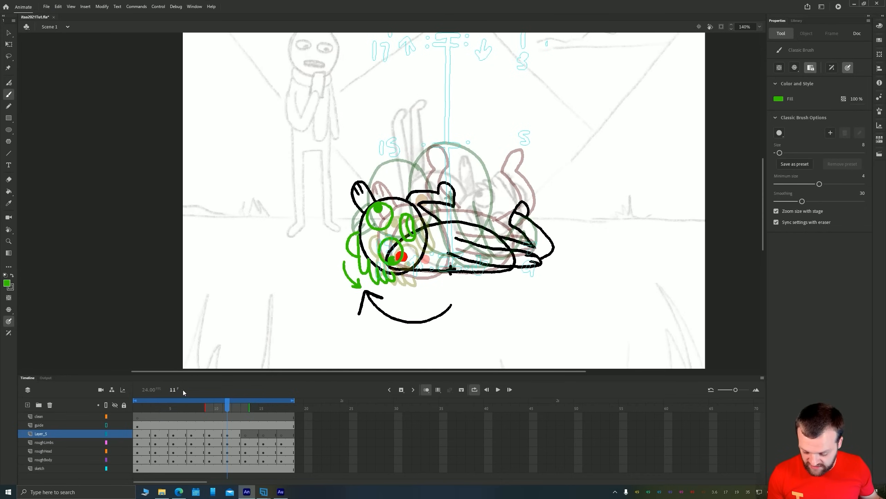
On frame 13 of Layer_5, draw two eyes with pupils, the ear and swept hair, and an open mouth near the head's lower edge
key(period)
key(period)
drag(323, 232, 345, 238)
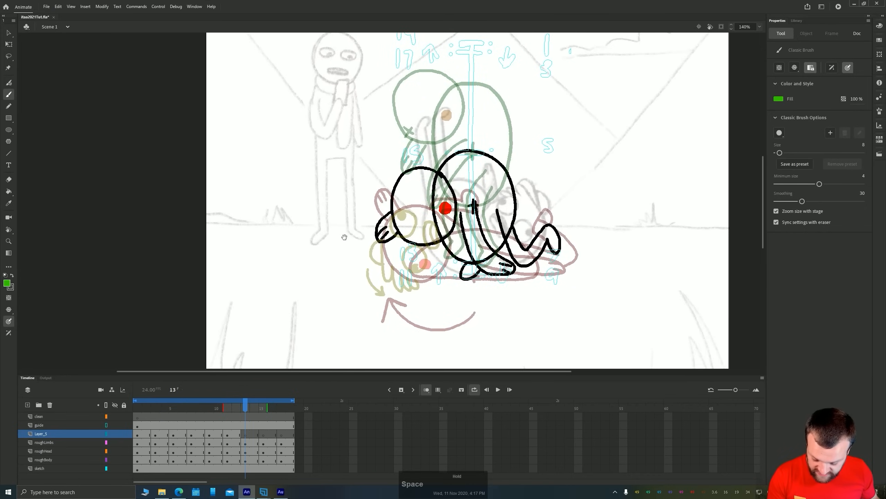
mouse_move(398, 186)
mouse_down()
mouse_move(424, 178)
mouse_move(403, 191)
mouse_move(397, 183)
mouse_move(417, 192)
mouse_move(395, 191)
mouse_move(399, 199)
mouse_move(414, 194)
mouse_move(381, 199)
mouse_move(392, 218)
mouse_move(421, 224)
mouse_move(435, 213)
mouse_move(415, 202)
mouse_up()
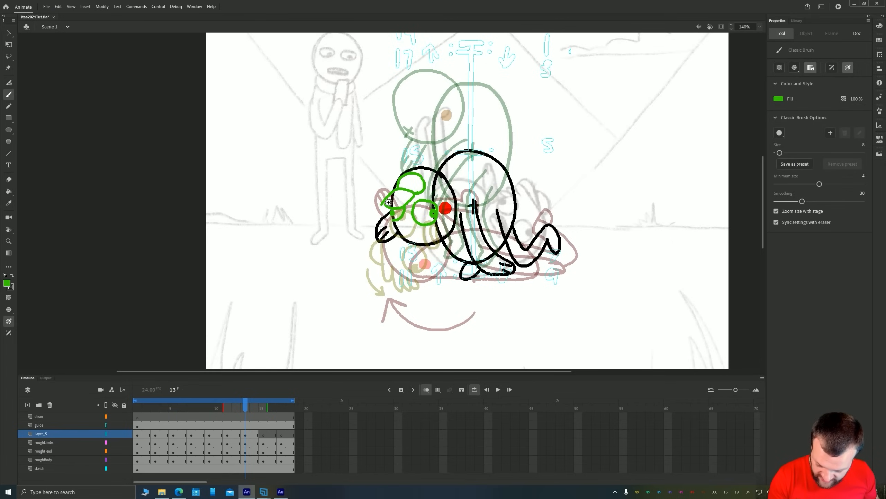
drag(397, 185, 378, 189)
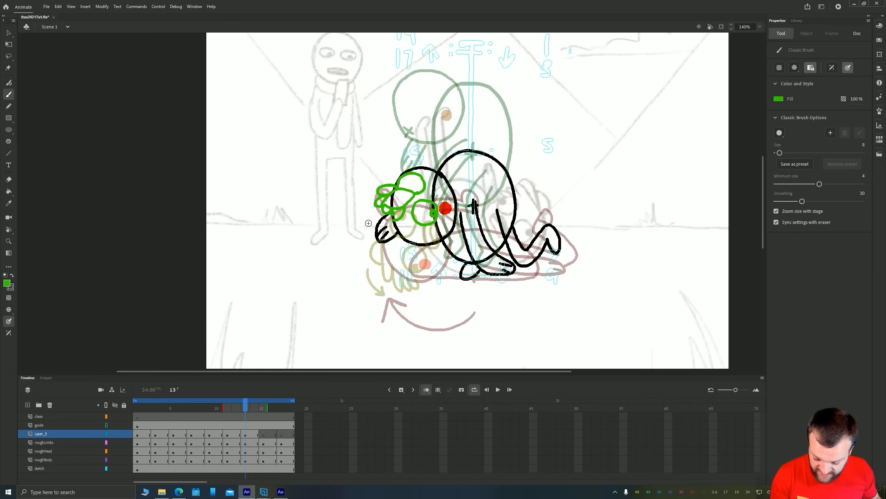
mouse_move(409, 222)
mouse_down()
mouse_move(396, 223)
mouse_move(416, 236)
mouse_move(397, 231)
mouse_up()
On frame 15 of Layer_5, draw two eyes with pupils, a mouth, the ear and flattened hair across the top of the head
key(space)
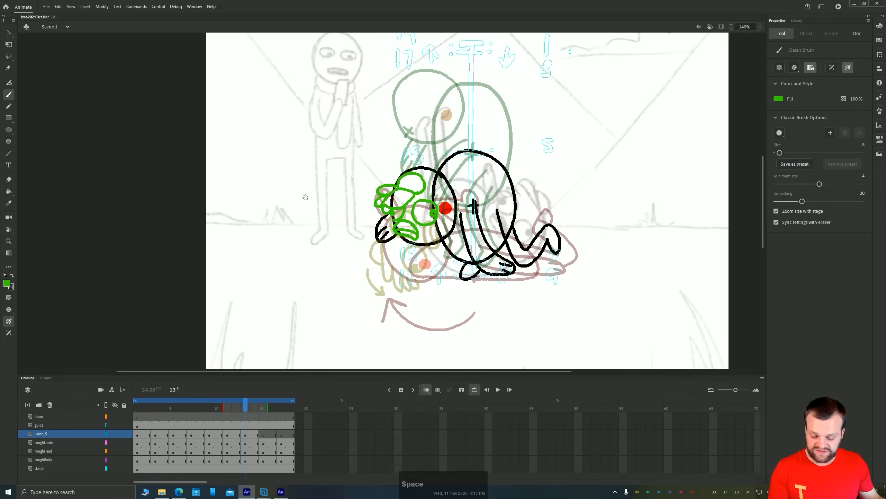
drag(295, 221, 312, 269)
key(period)
key(period)
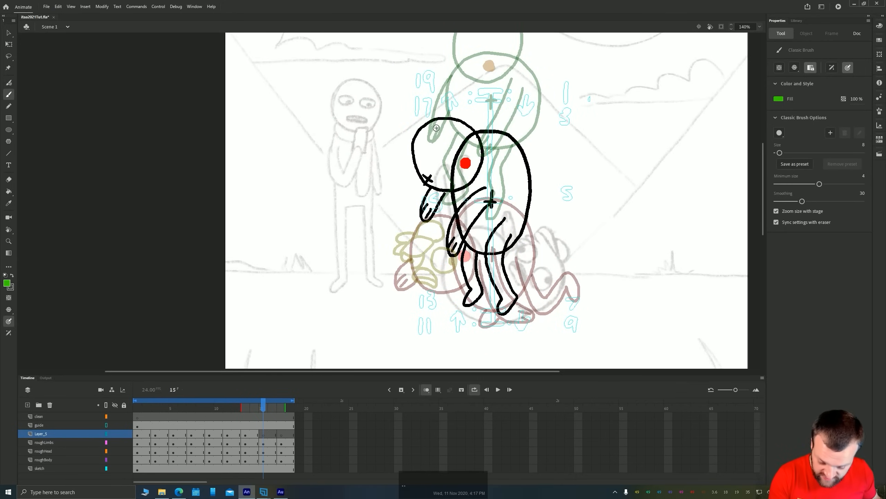
mouse_move(460, 120)
mouse_down()
mouse_move(435, 111)
mouse_move(455, 125)
mouse_move(459, 121)
mouse_move(417, 115)
mouse_move(454, 126)
mouse_move(407, 127)
mouse_move(445, 130)
mouse_move(455, 144)
mouse_move(439, 158)
mouse_move(457, 148)
mouse_move(419, 158)
mouse_move(417, 138)
mouse_move(416, 148)
mouse_move(454, 150)
mouse_move(421, 167)
mouse_move(436, 177)
mouse_move(434, 163)
mouse_move(441, 173)
mouse_move(420, 173)
mouse_up()
Duplicate the first drawing of Layer_5 and the rough limbs, head and body layers to frame 19 as an onion-skin reference
key(space)
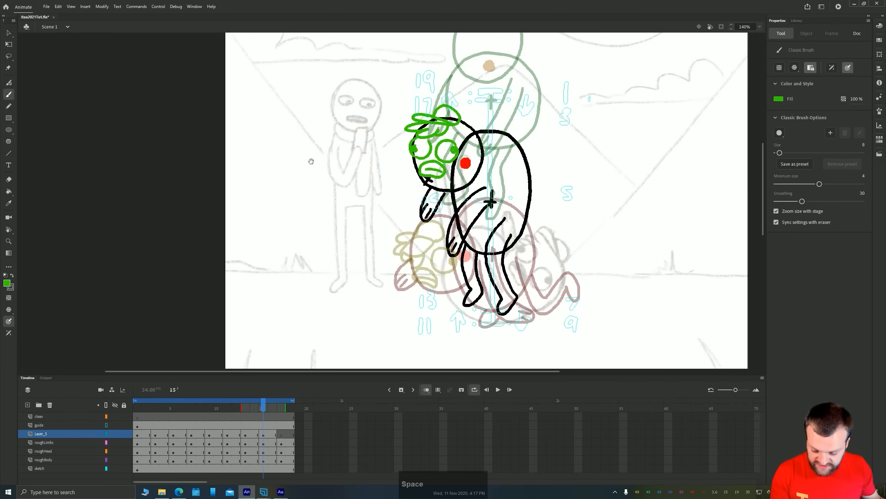
drag(291, 164, 286, 240)
key(period)
key(period)
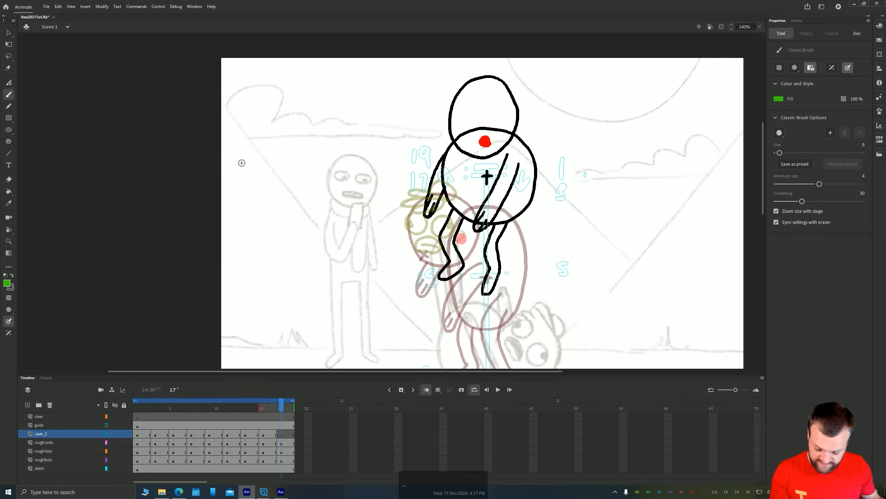
click(139, 434)
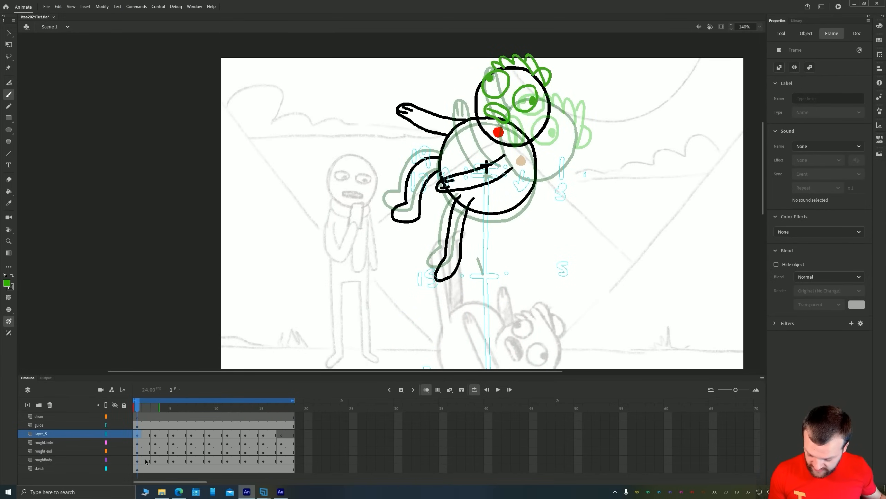
mouse_move(149, 464)
mouse_down()
mouse_move(309, 446)
mouse_move(300, 451)
mouse_up()
On frame 17 of Layer_5, draw two eyes with pupils, a mouth, the ear and spiky hair on the head with the brush
click(281, 433)
key(b)
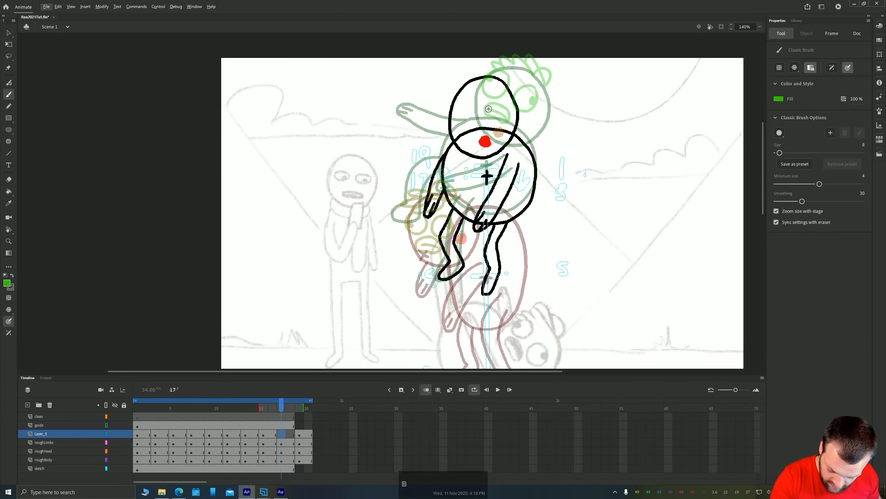
mouse_move(489, 109)
mouse_down()
mouse_move(480, 101)
mouse_move(490, 123)
mouse_move(495, 110)
mouse_move(469, 113)
mouse_move(457, 99)
mouse_up()
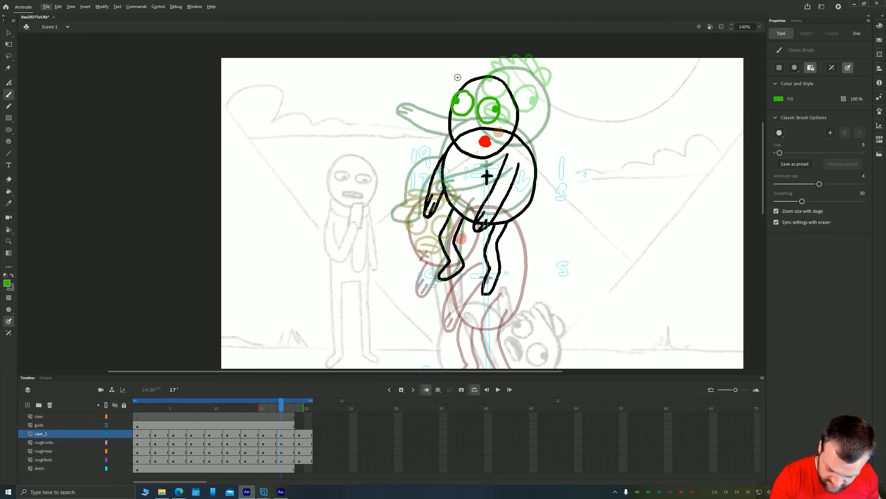
mouse_move(508, 83)
mouse_down()
mouse_move(495, 87)
mouse_move(479, 70)
mouse_move(451, 85)
mouse_up()
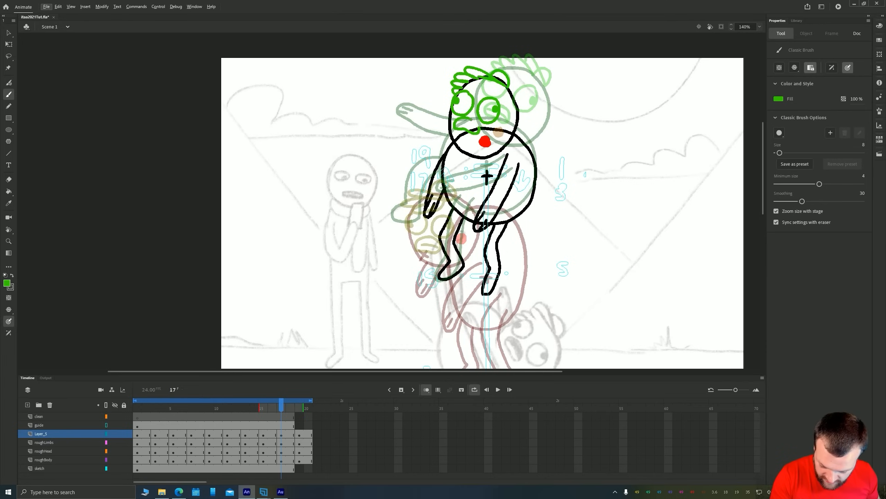
Remove the duplicated reference frames 19 to 20 from Layer_5 and the rough limbs, head and body layers
key(period)
key(period)
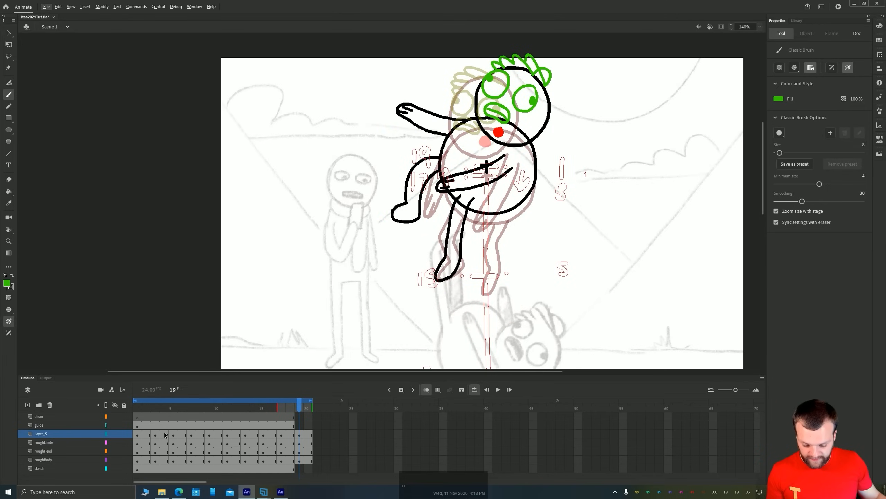
drag(299, 425, 309, 461)
right_click(303, 450)
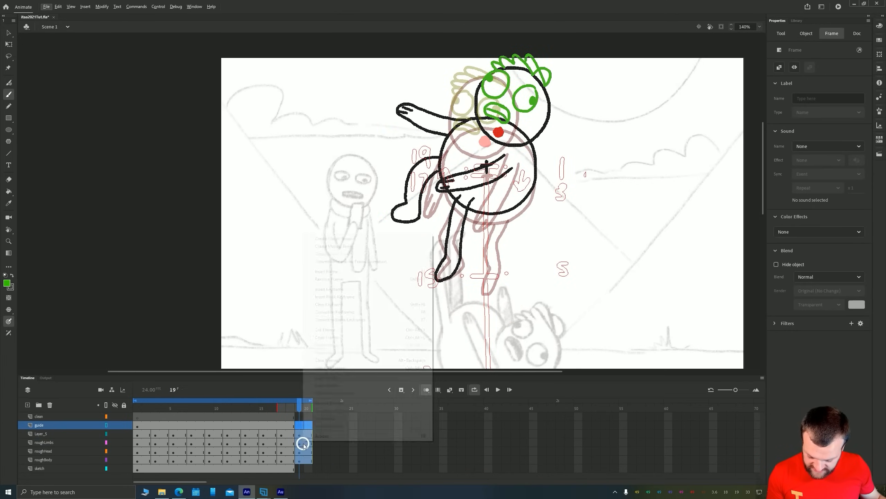
click(329, 279)
Save the document and fit the whole frame in view
click(326, 433)
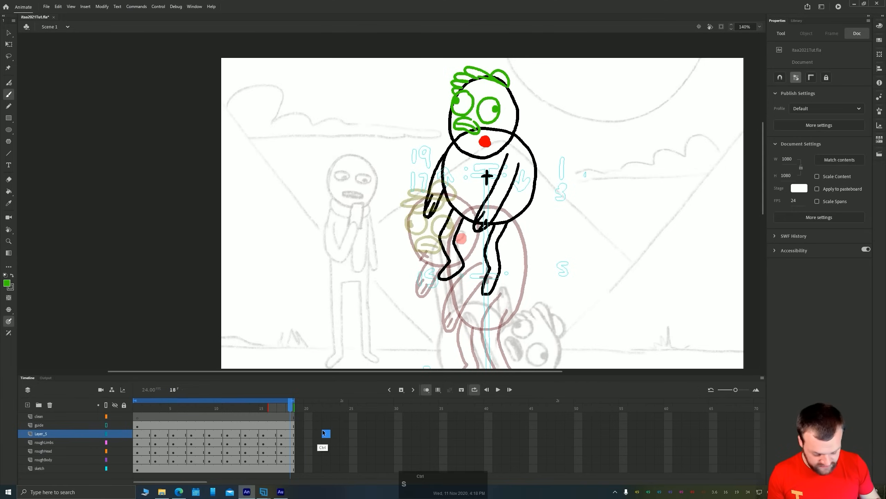
click(762, 25)
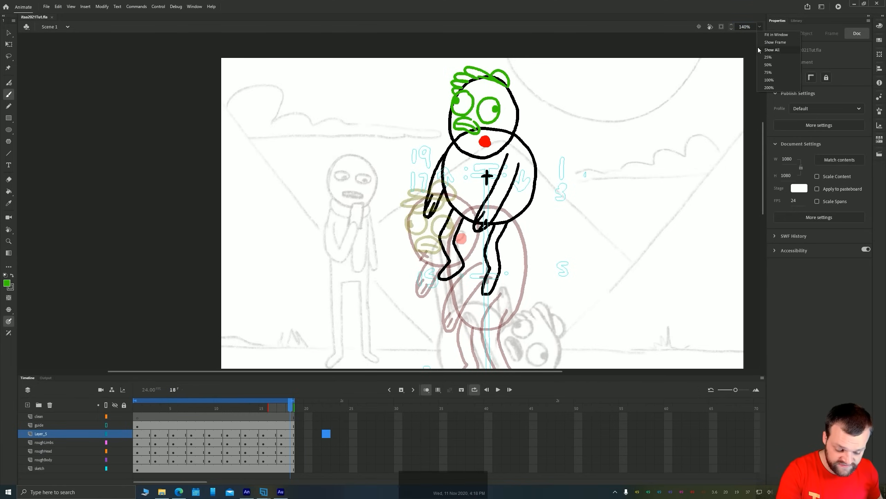
click(760, 41)
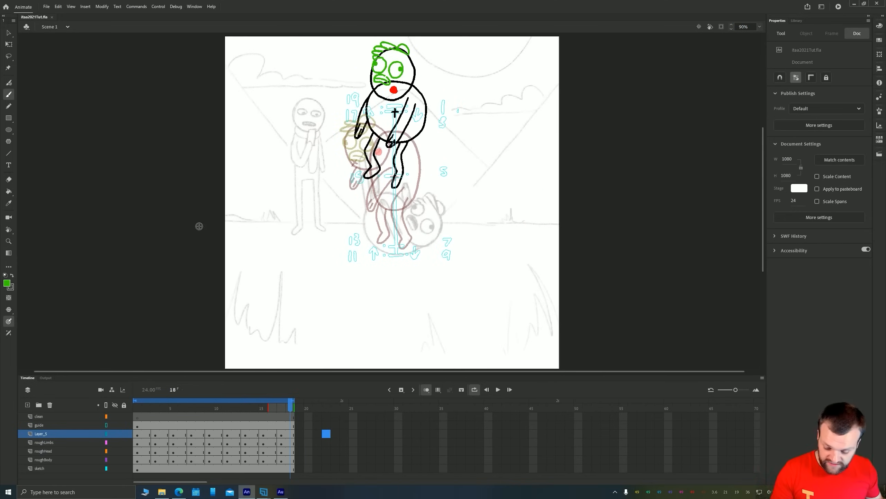
Play back the animation and rename Layer_5 to roughFace
click(137, 425)
key(Return)
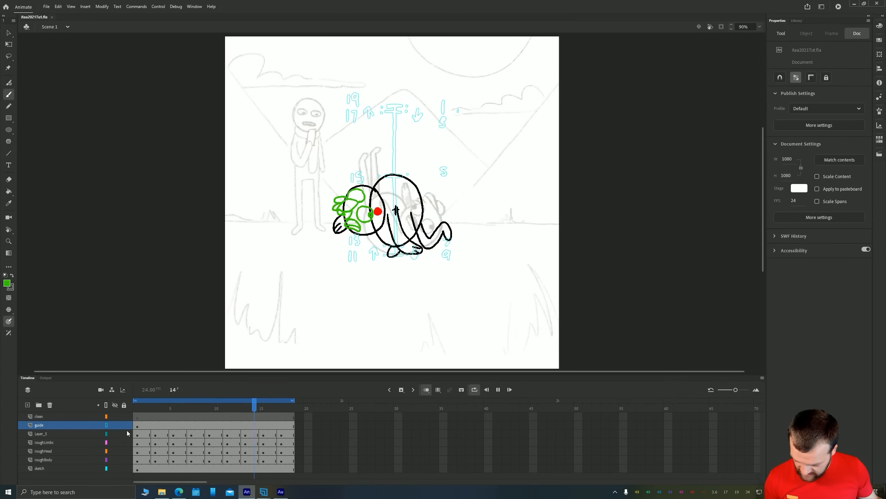
click(42, 433)
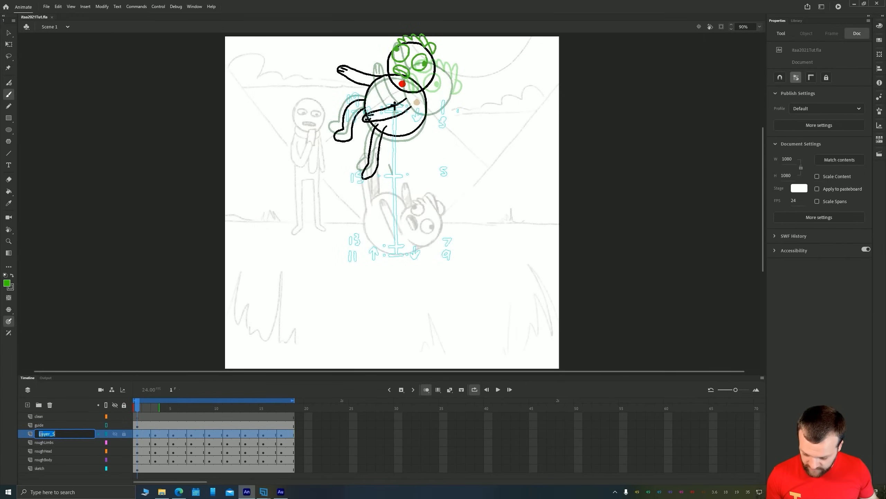
double_click(45, 433)
text(rough)
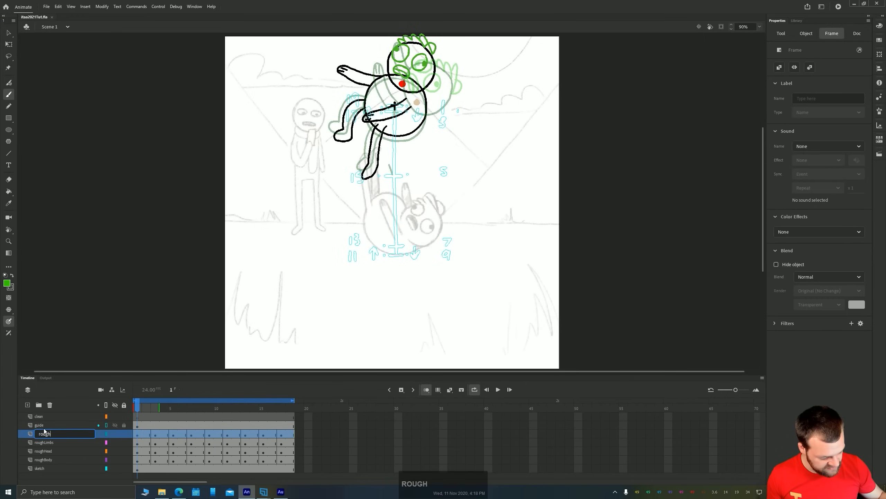
text(Fac)
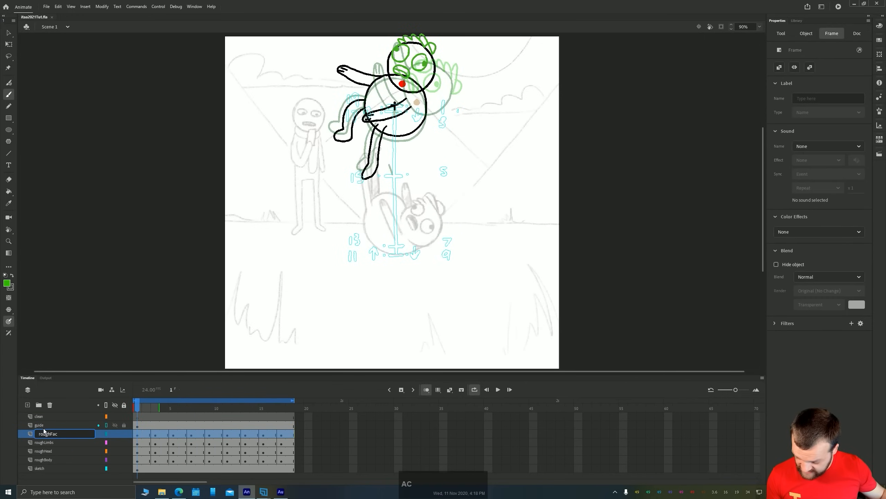
text(e)
key(Return)
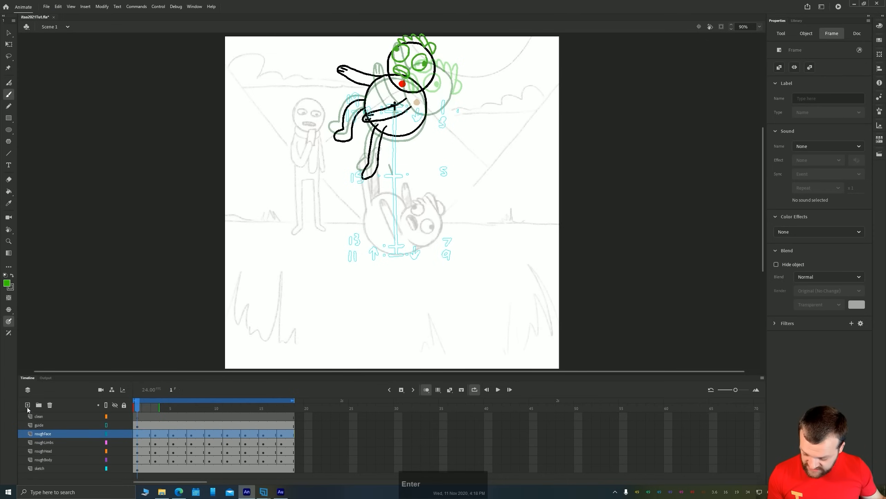
Add a new layer above roughFace and convert it to frame-by-frame animation with a keyframe on every other frame
click(28, 405)
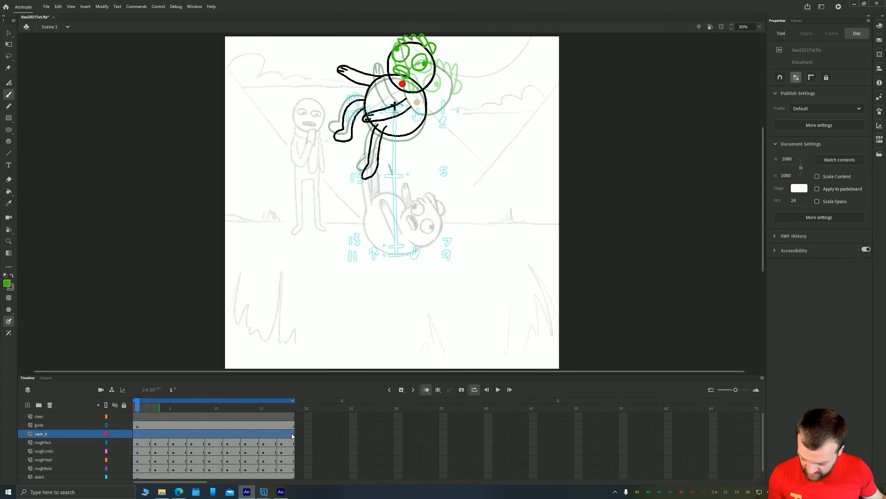
right_click(140, 437)
mouse_move(245, 253)
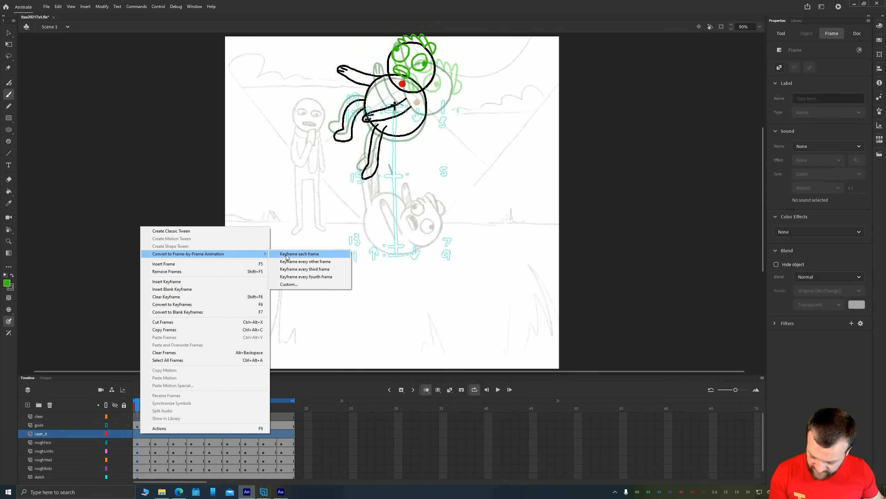
click(289, 262)
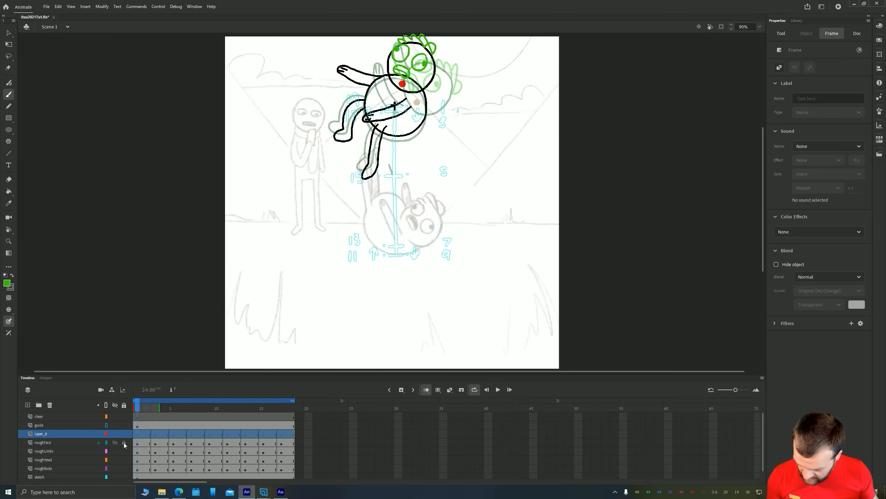
Lock the roughFace, roughLimbs, roughHead and roughBody layers, display them as outlines, and hide the sketch layer
drag(125, 444, 107, 455)
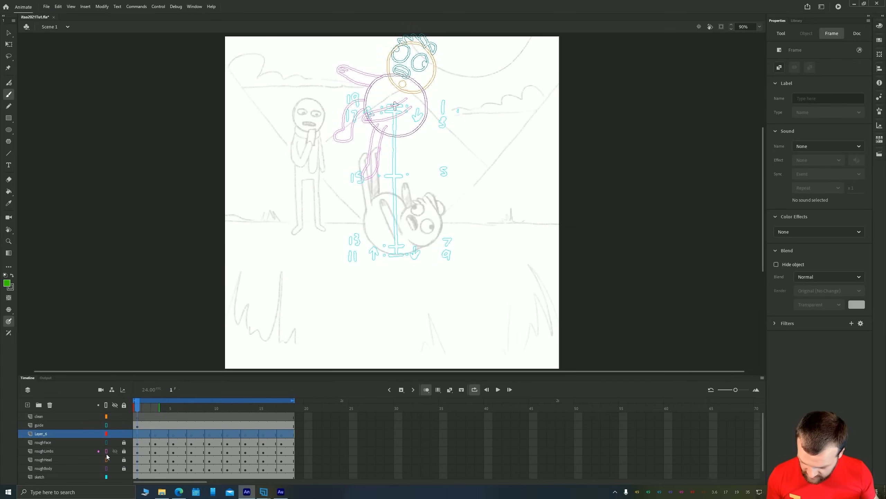
click(115, 477)
click(140, 436)
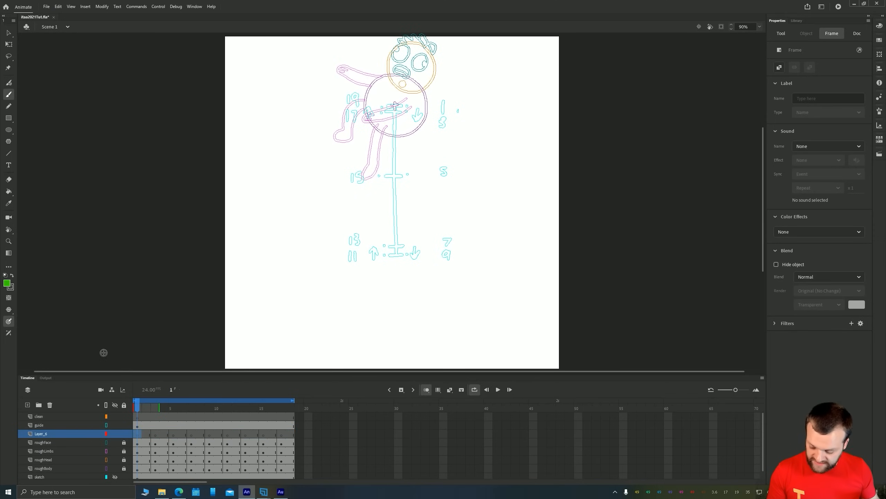
Hide the guide layer and move it below the roughBody layer
click(115, 425)
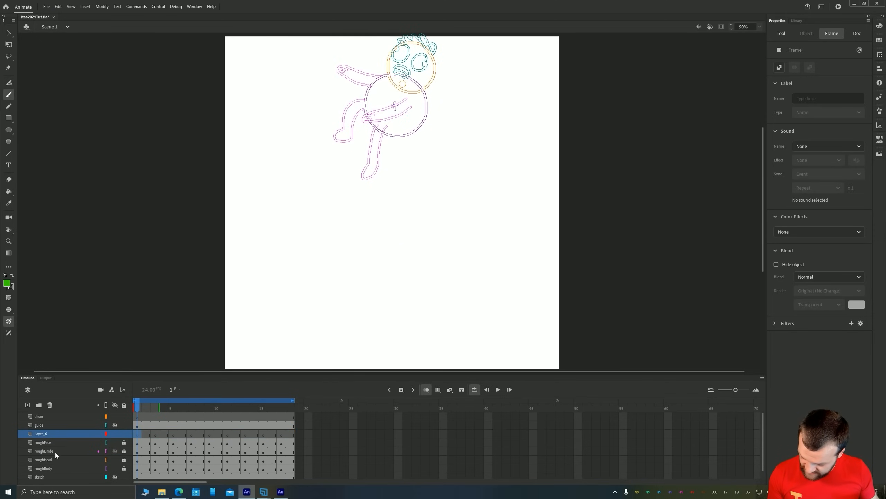
drag(42, 427, 44, 472)
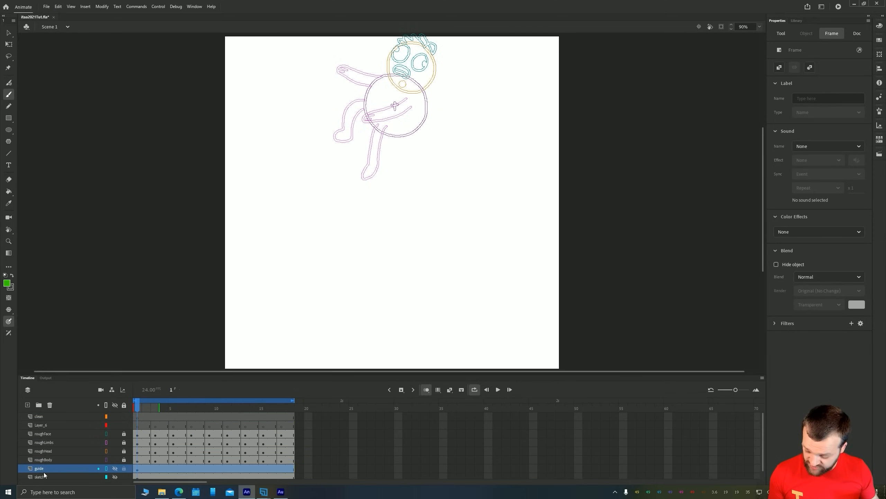
On frame 1 of Layer_6, set the brush fill to black and try a test stroke
click(137, 428)
key(space)
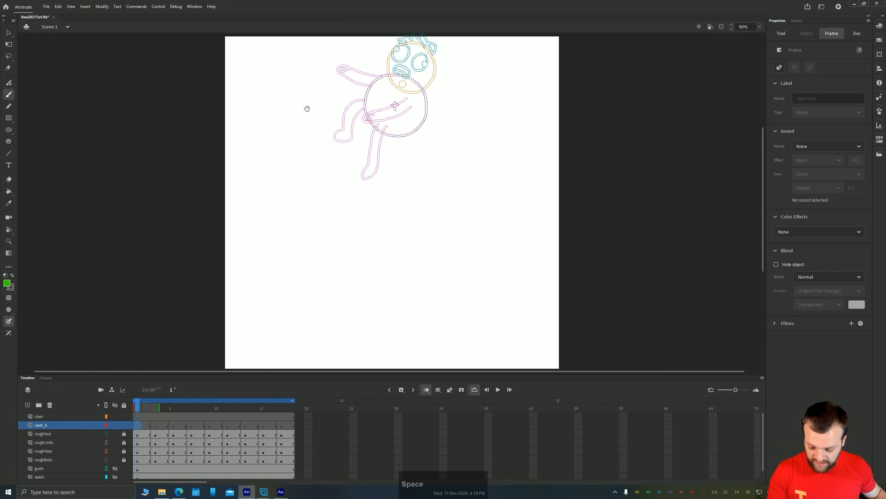
drag(307, 109, 283, 245)
scroll(347, 236, up, 5)
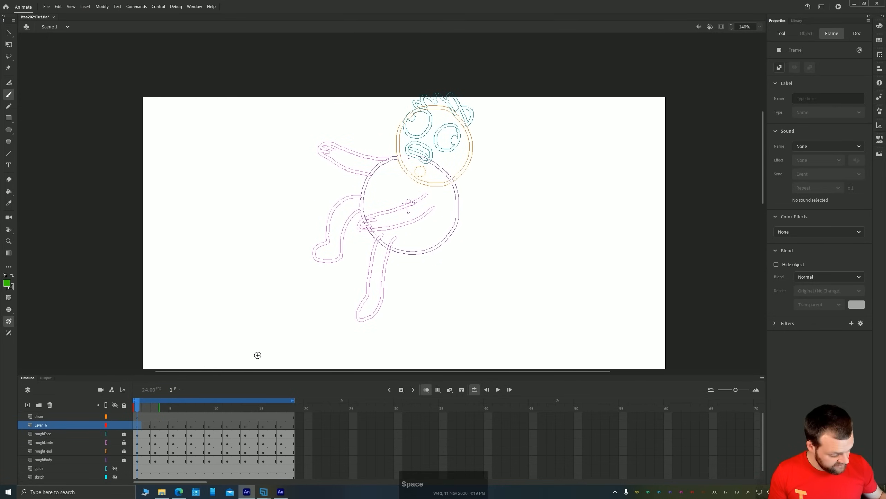
click(11, 282)
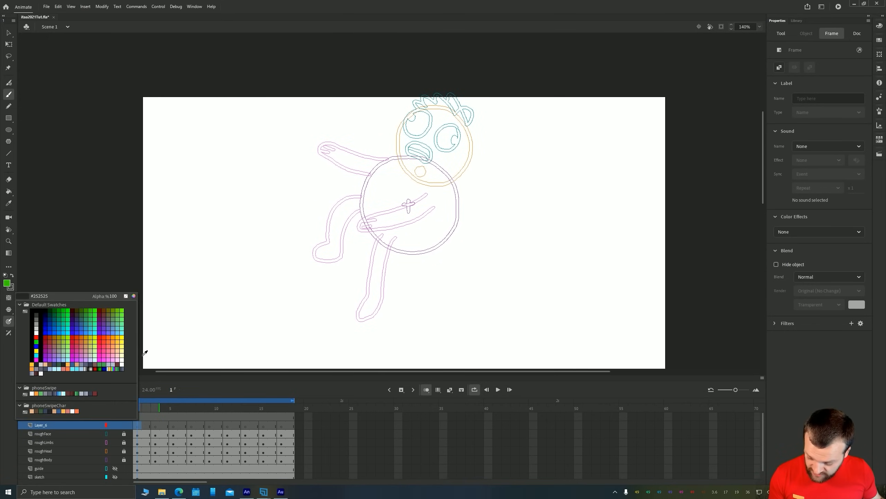
click(33, 330)
mouse_move(364, 275)
mouse_down()
mouse_move(309, 274)
mouse_move(246, 294)
mouse_up()
key(ctrl+z)
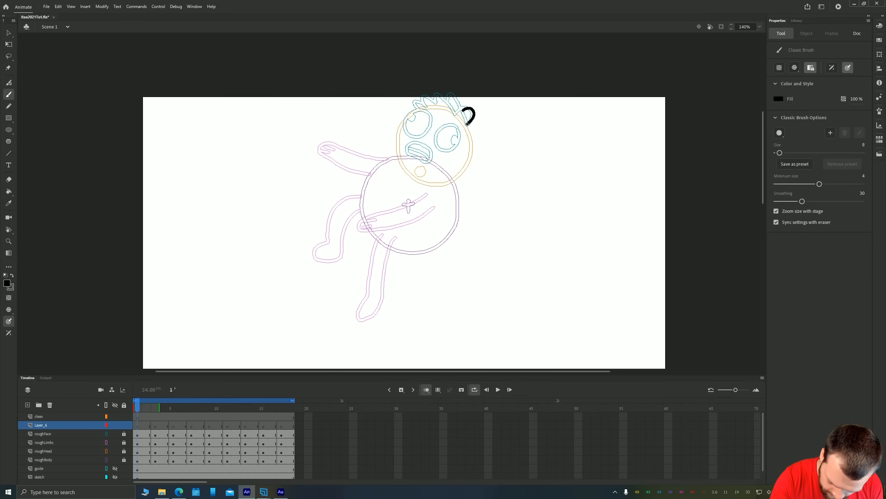
On frame 1 of Layer_6, trace the head outline, ear, spiky hair, eyes with pupils and mouth over the rough
drag(468, 124, 449, 93)
drag(450, 94, 414, 107)
drag(415, 110, 406, 167)
drag(468, 124, 426, 181)
drag(417, 108, 455, 112)
drag(457, 126, 427, 115)
drag(456, 139, 456, 141)
On frame 1 of Layer_6, trace the torso, both arms with hands and both legs over the rough
mouse_move(410, 116)
mouse_down()
mouse_move(433, 160)
mouse_move(363, 201)
mouse_up()
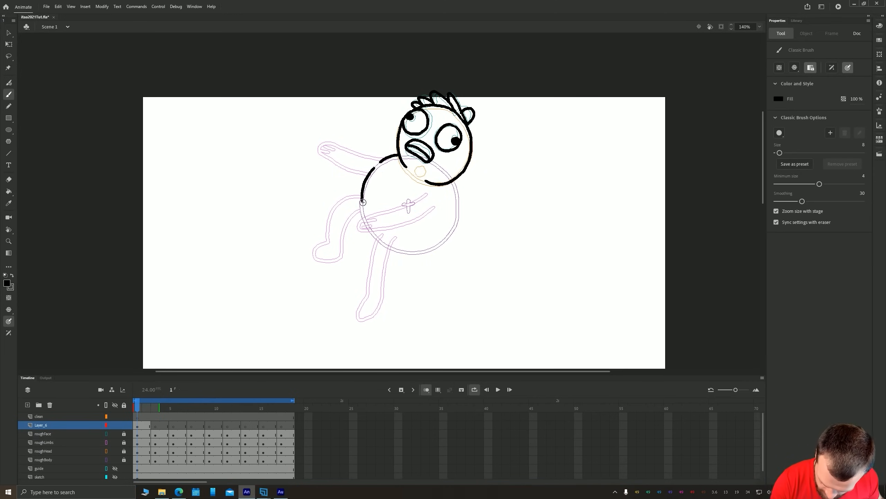
drag(427, 193, 363, 214)
drag(433, 209, 357, 227)
mouse_move(450, 180)
mouse_down()
mouse_move(396, 249)
mouse_move(363, 327)
mouse_up()
drag(363, 326, 388, 250)
drag(360, 194, 325, 242)
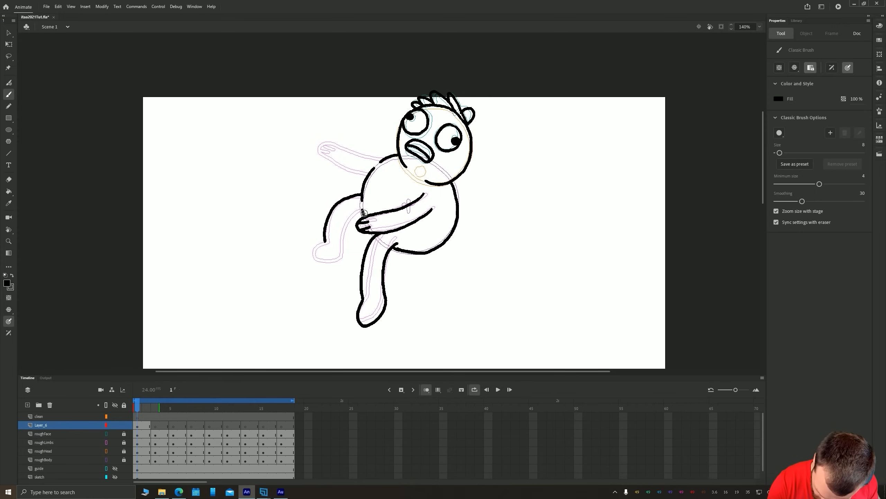
drag(363, 213, 344, 258)
drag(325, 242, 344, 258)
mouse_move(387, 159)
mouse_down()
mouse_move(342, 143)
mouse_move(366, 177)
mouse_up()
drag(323, 146, 334, 151)
On frame 3 of Layer_6, trace the eyes with pupils, mouth, head outline, spiky hair and ear
click(155, 425)
drag(467, 156, 469, 157)
drag(477, 171, 477, 176)
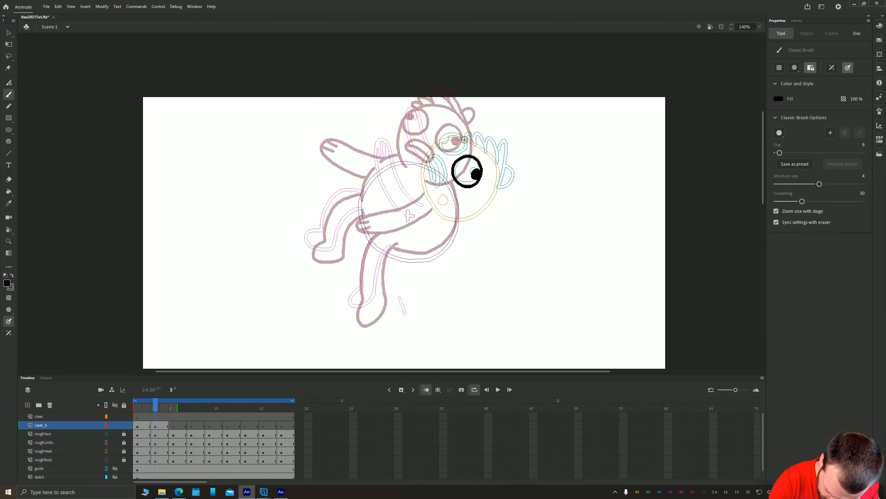
drag(465, 140, 465, 143)
mouse_move(447, 137)
mouse_down()
mouse_move(469, 144)
mouse_move(446, 212)
mouse_up()
mouse_move(440, 142)
mouse_down()
mouse_move(425, 179)
mouse_move(441, 185)
mouse_up()
mouse_move(468, 137)
mouse_down()
mouse_move(489, 147)
mouse_move(501, 170)
mouse_up()
drag(503, 168, 499, 186)
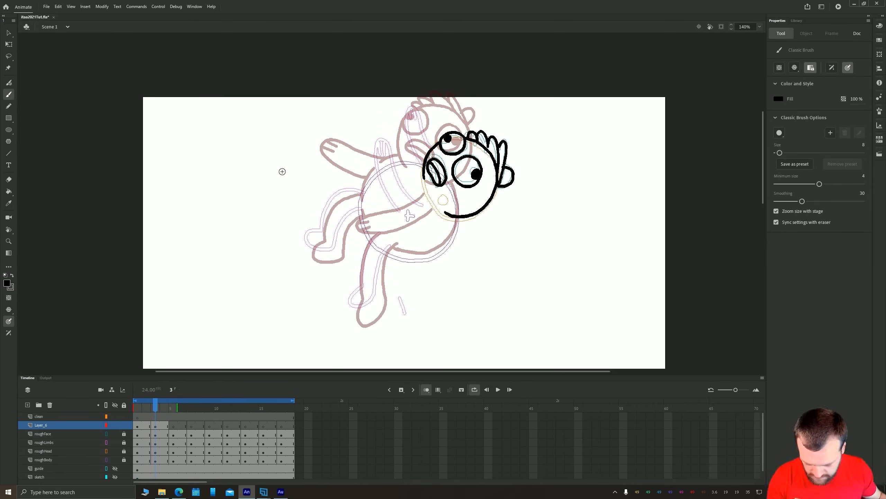
On frame 3 of Layer_6, trace the round torso and both bent legs over the rough
drag(282, 172, 303, 144)
mouse_move(412, 229)
mouse_down()
mouse_move(475, 214)
mouse_move(479, 191)
mouse_up()
drag(445, 136, 383, 175)
mouse_move(383, 189)
mouse_down()
mouse_move(401, 221)
mouse_move(382, 259)
mouse_up()
drag(382, 259, 414, 230)
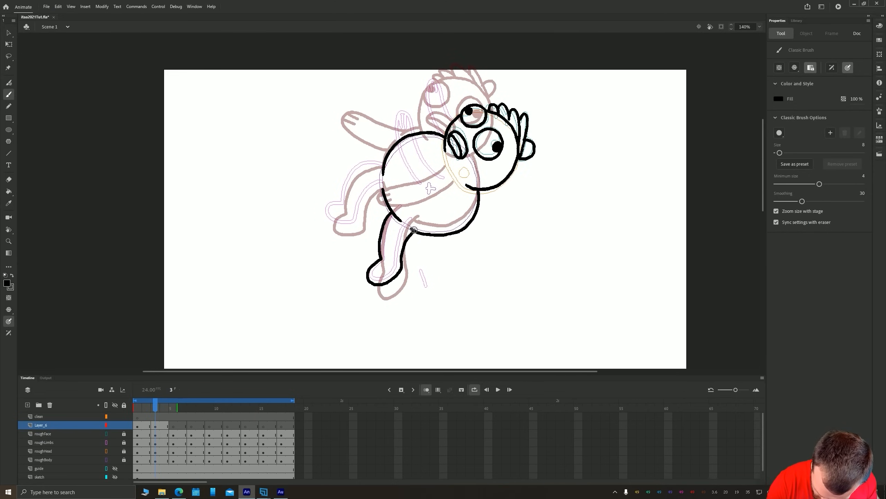
drag(384, 162, 341, 199)
mouse_move(340, 199)
mouse_down()
mouse_move(357, 219)
mouse_move(383, 190)
mouse_up()
On frame 3 of Layer_6, draw both raised arms and delete the torso line crossing the near arm
mouse_move(445, 179)
mouse_down()
mouse_move(412, 120)
mouse_move(423, 190)
mouse_up()
key(l)
key(Delete)
key(b)
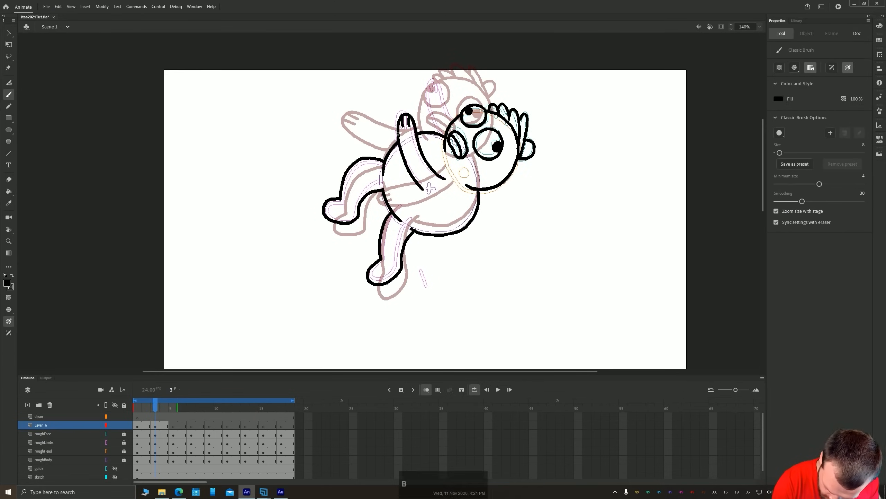
drag(399, 134, 475, 205)
mouse_move(527, 194)
mouse_down()
mouse_move(496, 157)
mouse_move(507, 202)
mouse_up()
On frame 5 of Layer_6, trace the sideways head with its spiky hair, ear, eyes with pupils and mouth
drag(305, 247, 254, 177)
key(period)
key(period)
drag(198, 299, 172, 243)
mouse_move(442, 233)
mouse_down()
mouse_move(490, 206)
mouse_move(441, 269)
mouse_up()
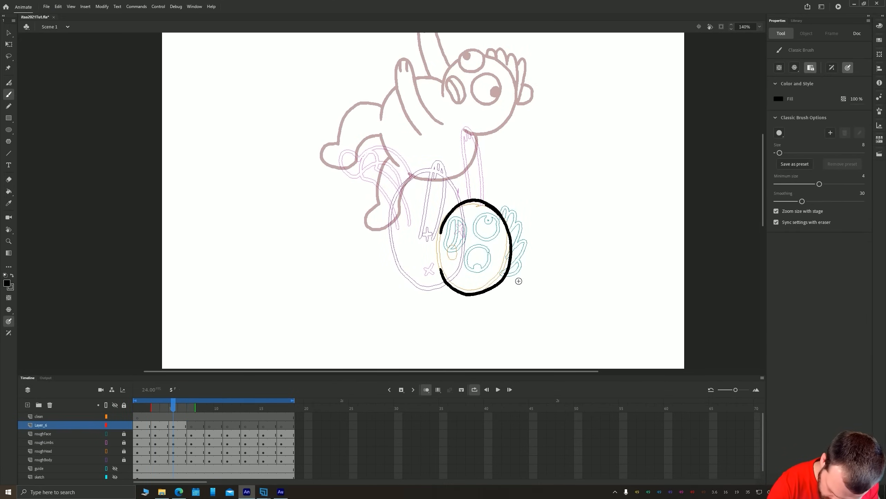
drag(502, 210, 524, 277)
drag(511, 245, 523, 278)
drag(489, 211, 478, 277)
drag(457, 218, 454, 248)
On frame 5 of Layer_6, trace the torso and both arms reaching upward
drag(385, 217, 446, 282)
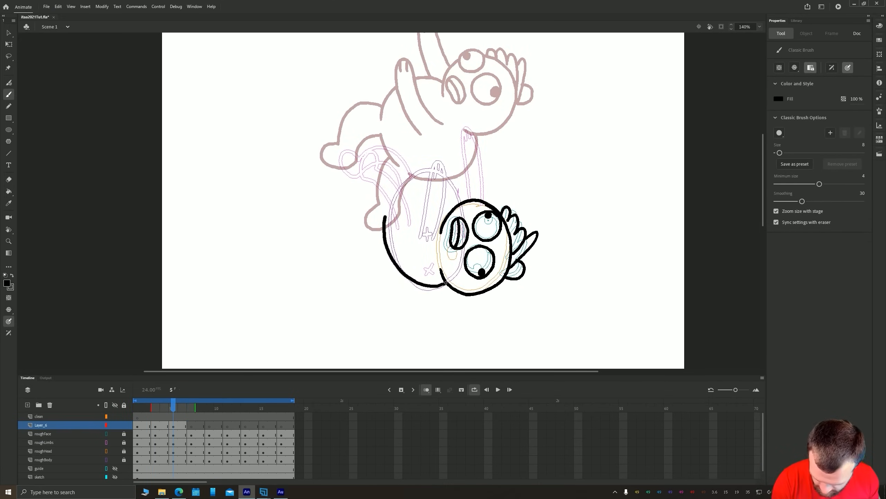
drag(406, 181, 427, 171)
drag(419, 234, 441, 232)
drag(446, 177, 461, 197)
mouse_move(468, 127)
mouse_down()
mouse_move(479, 198)
mouse_move(459, 190)
mouse_up()
On frame 5 of Layer_6, draw both trailing legs with their feet
mouse_move(353, 168)
mouse_down()
mouse_move(451, 224)
mouse_move(507, 278)
mouse_up()
drag(440, 222, 488, 281)
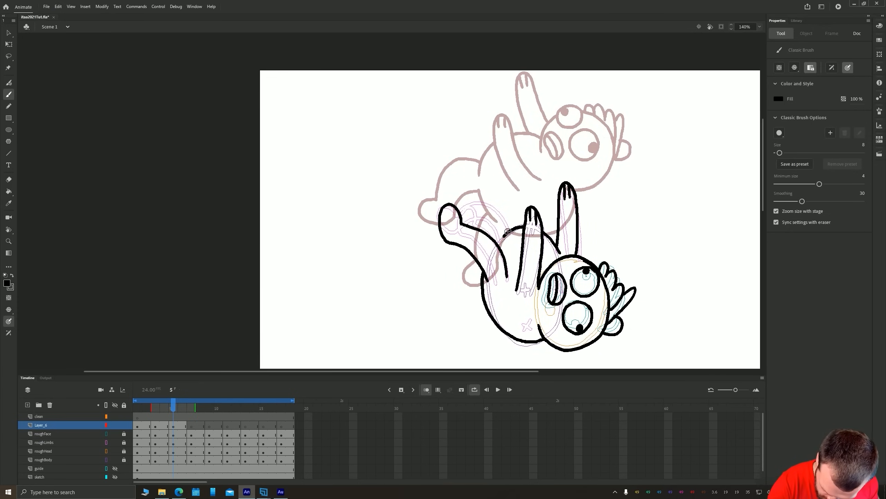
drag(508, 231, 460, 212)
drag(445, 204, 438, 228)
On frame 7 of Layer_6, draw the upside-down head with squeezed-shut eyes, mouth, hair and ear, plus both raised arms
key(period)
key(period)
mouse_move(514, 363)
mouse_down()
mouse_move(445, 234)
mouse_move(430, 230)
mouse_up()
drag(475, 157, 492, 228)
mouse_move(494, 213)
mouse_down()
mouse_move(506, 236)
mouse_move(445, 281)
mouse_up()
drag(460, 231, 446, 282)
drag(461, 263, 460, 279)
drag(503, 259, 503, 273)
drag(466, 249, 495, 249)
drag(465, 297, 488, 301)
drag(519, 264, 499, 294)
On frame 7 of Layer_6, trace the stretched torso and both legs pointing upward
drag(431, 197, 483, 220)
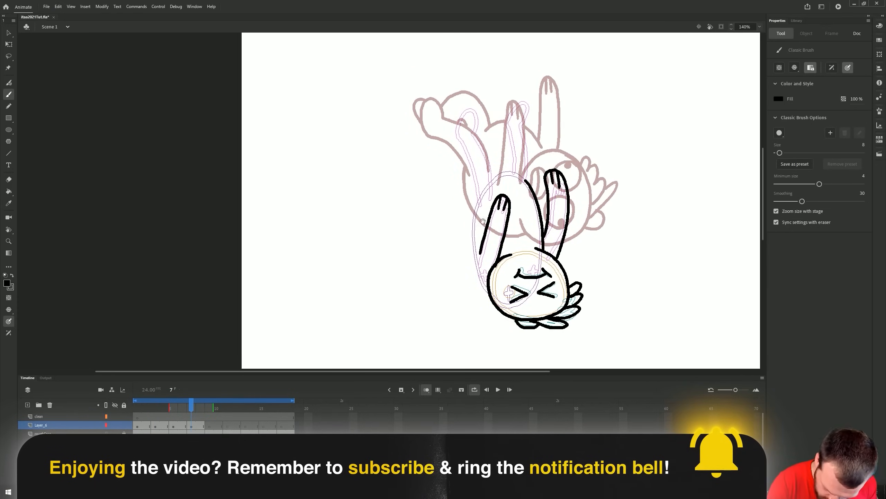
mouse_move(484, 189)
mouse_down()
mouse_move(490, 299)
mouse_move(515, 174)
mouse_up()
drag(530, 184, 505, 122)
drag(505, 122, 508, 171)
drag(478, 196, 471, 131)
drag(471, 131, 496, 173)
drag(299, 210, 307, 231)
On frame 9 of Layer_6, trace the head outline, eyes with pupils, mouth, ear and spiky hair
click(174, 426)
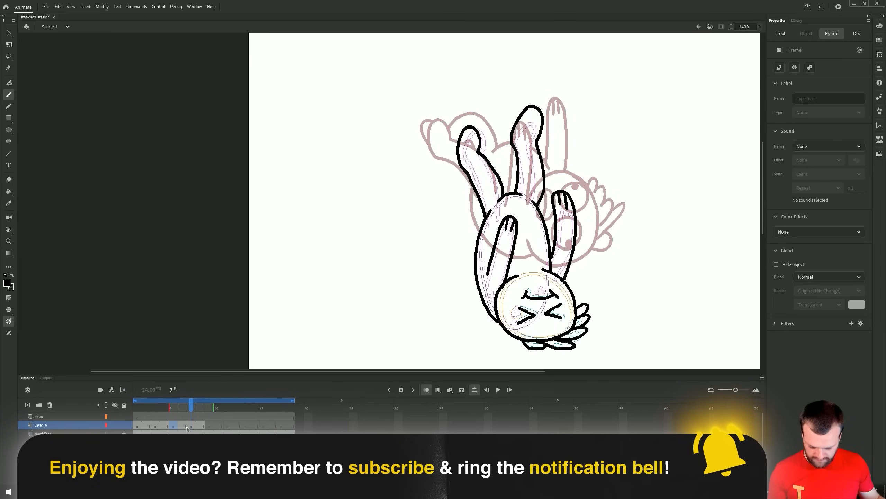
key(period)
key(period)
drag(524, 280, 452, 224)
mouse_move(422, 208)
mouse_down()
mouse_move(430, 281)
mouse_move(437, 231)
mouse_up()
drag(443, 258, 420, 284)
drag(389, 217, 392, 216)
drag(401, 249, 405, 249)
drag(415, 218, 418, 218)
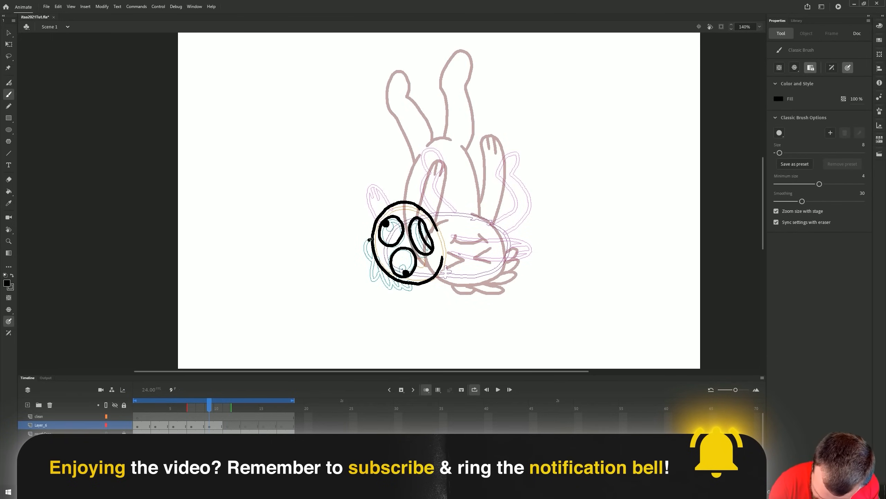
drag(370, 240, 370, 264)
drag(372, 259, 413, 286)
On frame 9 of Layer_6, draw the lying torso, the arms and both raised legs
mouse_move(422, 208)
mouse_down()
mouse_move(485, 212)
mouse_move(436, 206)
mouse_up()
key(ctrl+z)
drag(448, 207, 499, 222)
drag(507, 230, 511, 237)
mouse_move(457, 237)
mouse_down()
mouse_move(458, 258)
mouse_move(511, 263)
mouse_up()
mouse_move(507, 231)
mouse_down()
mouse_move(534, 189)
mouse_move(512, 196)
mouse_up()
mouse_move(513, 197)
mouse_down()
mouse_move(493, 217)
mouse_move(441, 183)
mouse_up()
drag(445, 187, 422, 206)
On frame 11 of Layer_6, draw the head with eyes, mouth, ear and hanging hair, plus the hand behind the head
key(period)
key(period)
mouse_move(372, 224)
mouse_down()
mouse_move(388, 199)
mouse_move(415, 268)
mouse_up()
drag(366, 207, 370, 210)
drag(381, 241, 385, 269)
drag(398, 217, 401, 217)
drag(401, 219, 407, 244)
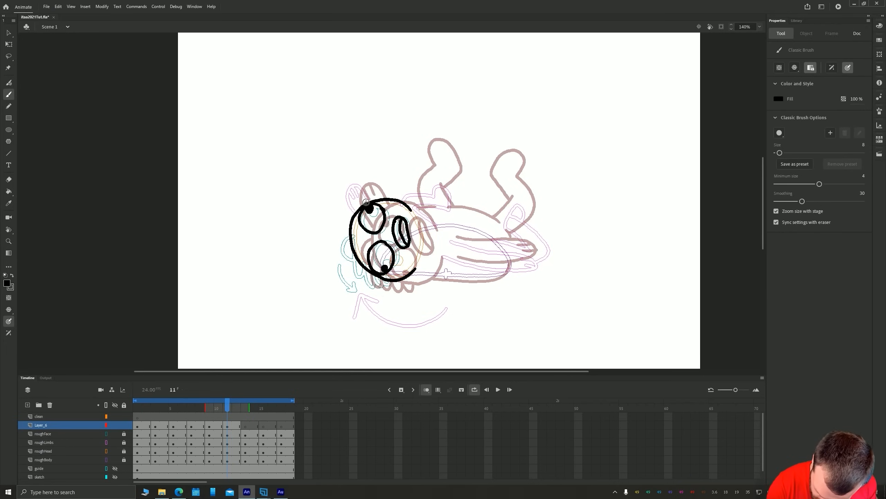
drag(366, 202, 351, 218)
mouse_move(349, 237)
mouse_down()
mouse_move(353, 280)
mouse_move(384, 288)
mouse_up()
On frame 11 of Layer_6, draw the flattened torso, the outstretched near arm and both bent legs
mouse_move(420, 261)
mouse_down()
mouse_move(415, 272)
mouse_move(507, 278)
mouse_up()
drag(445, 257, 539, 267)
mouse_move(457, 241)
mouse_down()
mouse_move(534, 260)
mouse_move(539, 203)
mouse_move(506, 198)
mouse_up()
drag(492, 223, 526, 217)
drag(433, 200, 454, 210)
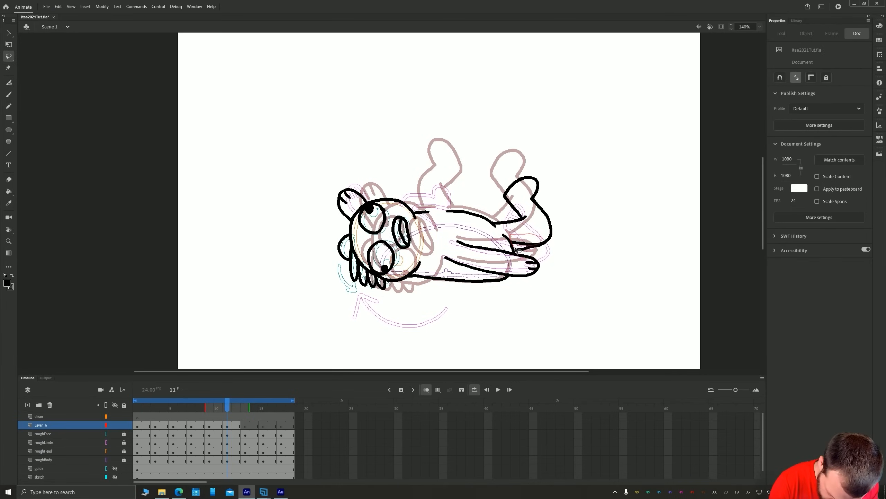
drag(396, 201, 443, 182)
drag(443, 182, 454, 202)
On frame 13 of Layer_6, draw the swept hair, ear, head outline, eyes with pupils and mouth
drag(178, 222, 206, 241)
key(.)
mouse_move(395, 199)
mouse_down()
mouse_move(416, 206)
mouse_move(402, 223)
mouse_up()
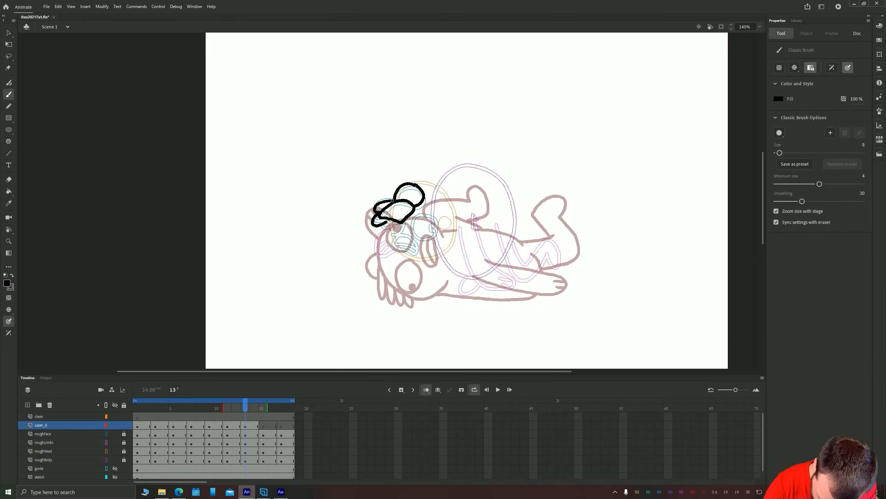
drag(419, 186, 446, 253)
drag(387, 242, 387, 222)
drag(435, 210, 430, 218)
mouse_move(386, 224)
mouse_down()
mouse_move(417, 260)
mouse_move(423, 249)
mouse_up()
On frame 13 of Layer_6, draw the arched torso, both arms with hands and both folded legs
mouse_move(435, 183)
mouse_down()
mouse_move(513, 241)
mouse_move(506, 265)
mouse_up()
drag(476, 225, 502, 295)
drag(499, 296, 463, 246)
drag(416, 260, 438, 257)
drag(430, 259, 476, 279)
mouse_move(462, 280)
mouse_down()
mouse_move(464, 296)
mouse_move(482, 288)
mouse_up()
drag(387, 241, 402, 258)
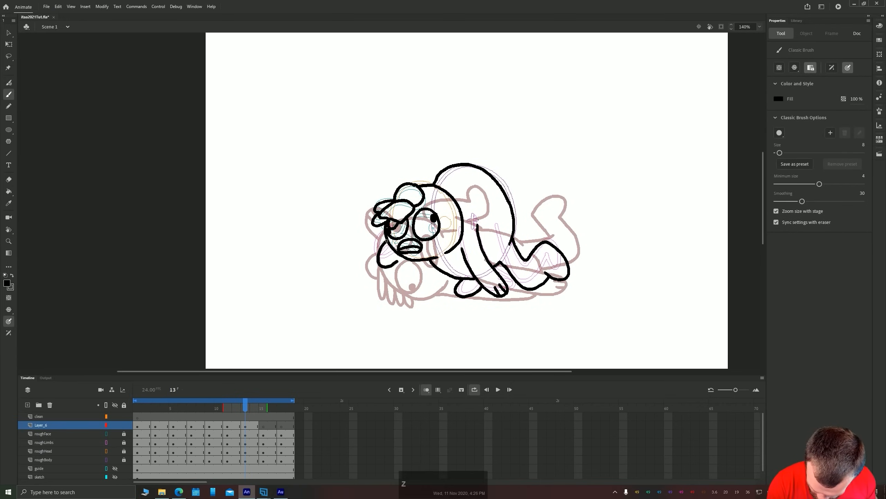
On frame 15 of Layer_6, draw the head outline with ear, flattened hair, eyes with pupils and mouth
key(.)
drag(415, 82, 440, 84)
drag(383, 90, 426, 91)
key(ctrl+z)
mouse_move(388, 101)
mouse_down()
mouse_move(435, 90)
mouse_move(458, 141)
mouse_up()
drag(388, 104, 440, 156)
mouse_move(419, 122)
mouse_down()
mouse_move(442, 111)
mouse_move(389, 123)
mouse_move(426, 144)
mouse_up()
On frame 15 of Layer_6, draw the hunched torso, both legs and both arms with hands
drag(460, 102, 490, 214)
mouse_move(433, 157)
mouse_down()
mouse_move(453, 214)
mouse_move(495, 278)
mouse_up()
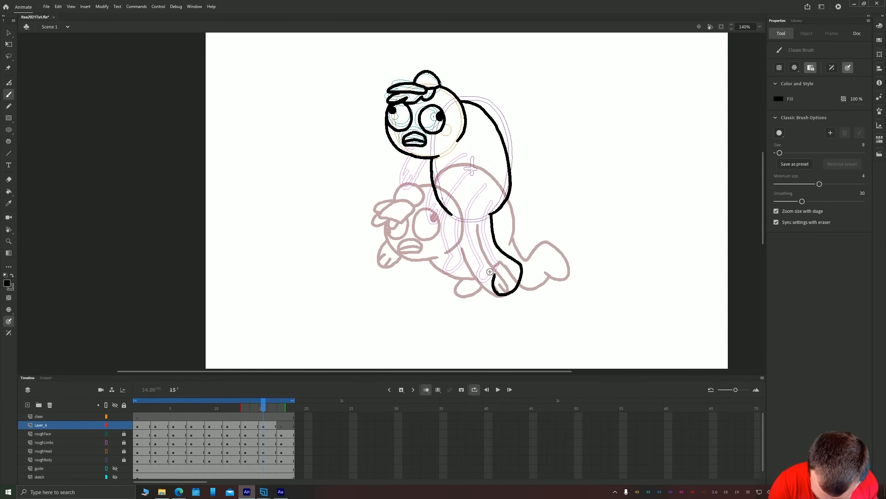
drag(450, 213, 470, 265)
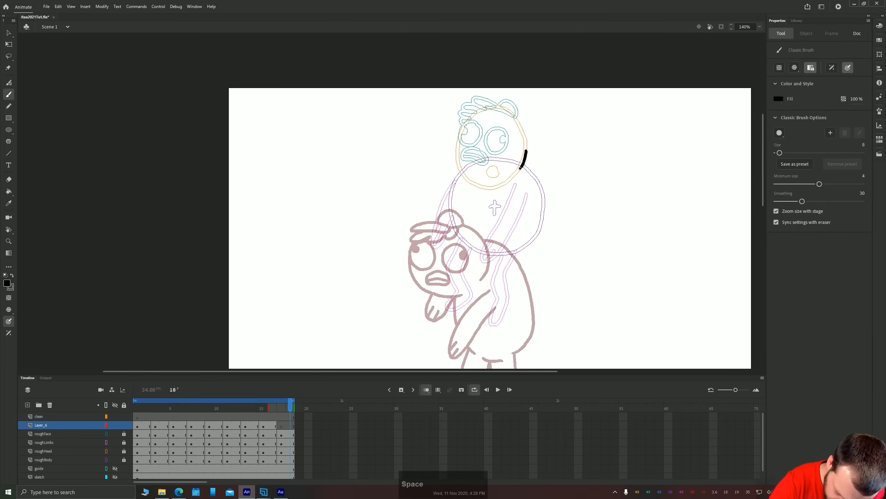
mouse_move(526, 164)
mouse_down()
mouse_move(469, 99)
mouse_move(513, 161)
mouse_up()
key(ctrl+z)
On frame 17 of Layer_6, draw the head outline with ear, swept hair, eyes with pupils and mouth
mouse_move(456, 104)
mouse_down()
mouse_move(519, 117)
mouse_move(474, 110)
mouse_up()
drag(474, 110, 469, 185)
mouse_move(483, 134)
mouse_down()
mouse_move(509, 135)
mouse_move(483, 140)
mouse_up()
mouse_move(462, 121)
mouse_down()
mouse_move(455, 136)
mouse_move(485, 166)
mouse_up()
On frame 17 of Layer_6, outline the rounded torso beneath the head and try a stroke for the leg
drag(524, 166, 517, 250)
drag(457, 176, 449, 200)
drag(449, 207, 462, 238)
drag(468, 245, 505, 253)
drag(515, 249, 522, 321)
Copy the frame 1 drawing of Layer_6 to frame 19 as an onion-skin reference for closing the loop
click(137, 425)
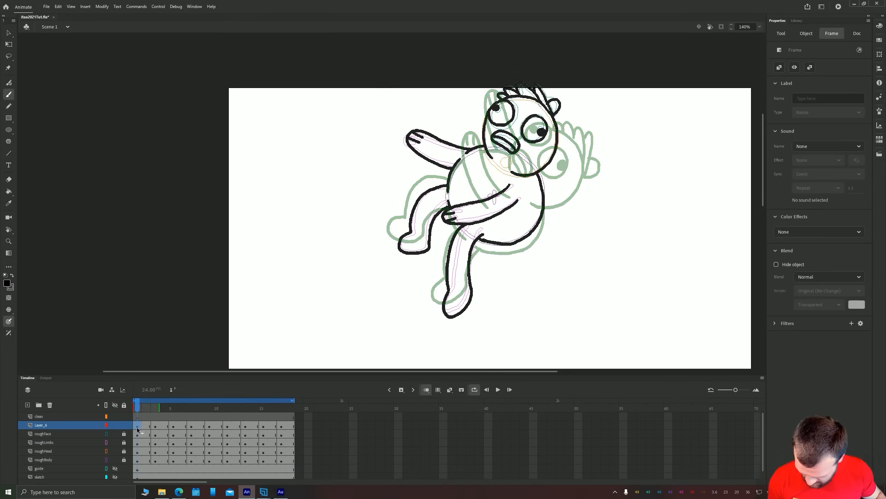
drag(137, 426, 299, 425)
On frame 17 of Layer_6, draw both arms with hands and both legs, erasing the torso lines that overlap the near arm
drag(377, 206, 370, 162)
mouse_move(442, 143)
mouse_down()
mouse_move(441, 171)
mouse_move(473, 251)
mouse_up()
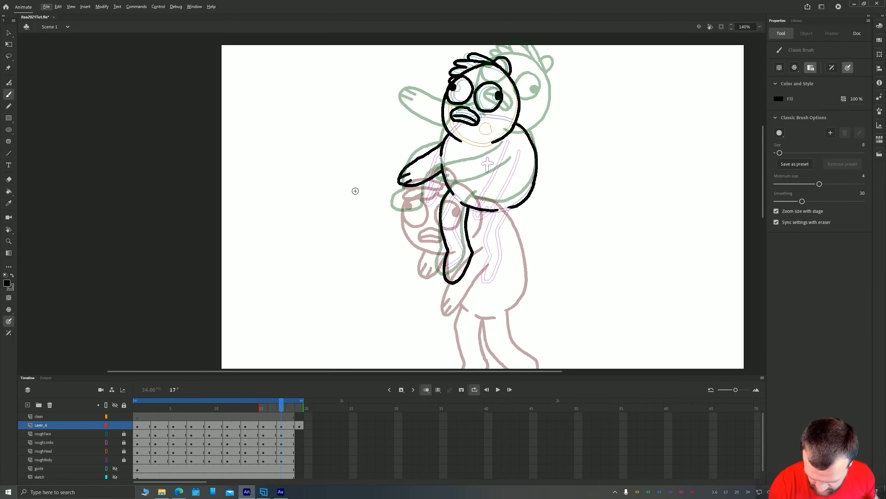
drag(514, 209, 511, 260)
drag(486, 215, 491, 260)
drag(503, 150, 475, 206)
key(e)
drag(519, 161, 490, 210)
key(b)
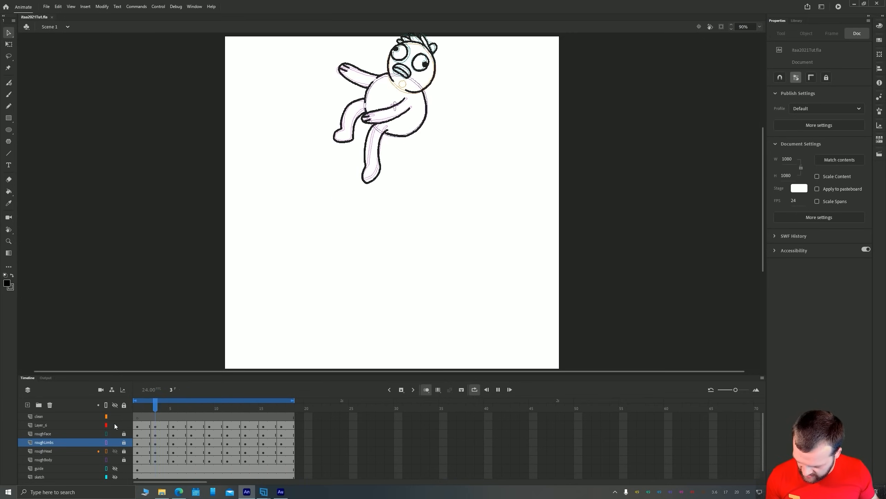
Hide the roughFace, roughLimbs, roughHead and roughBody layers and play the line animation from frame 1
drag(114, 451, 114, 435)
click(115, 460)
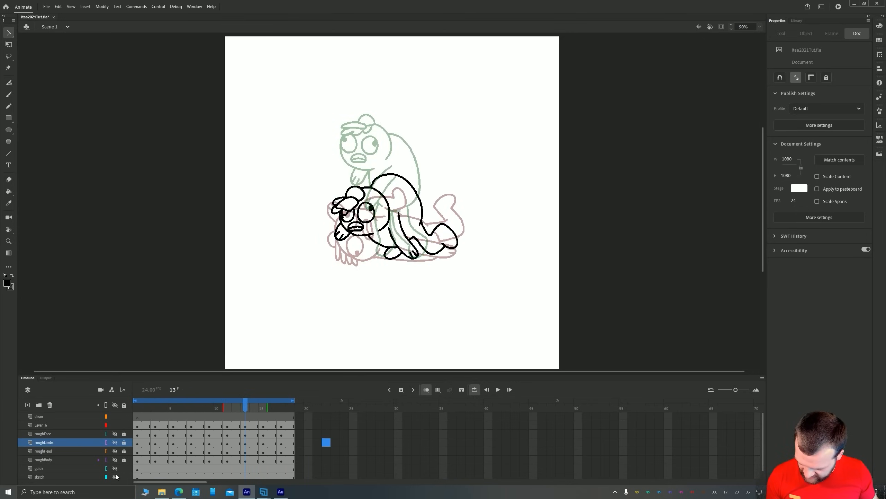
click(138, 425)
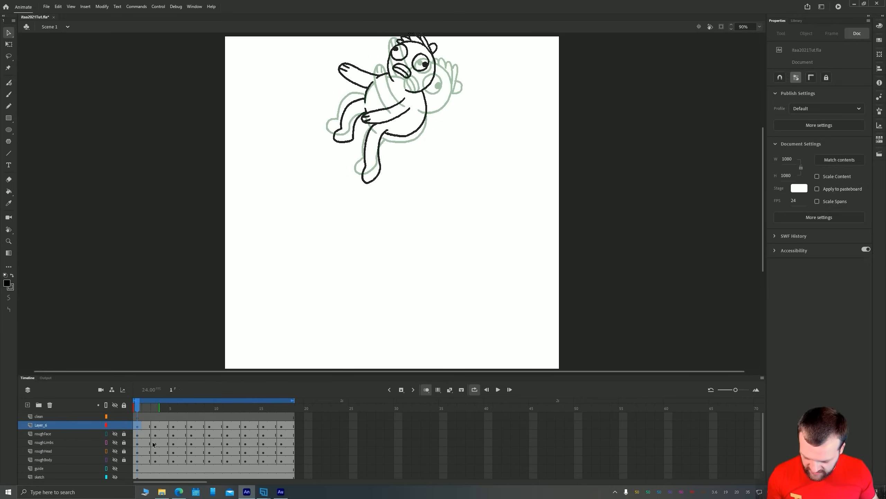
key(Return)
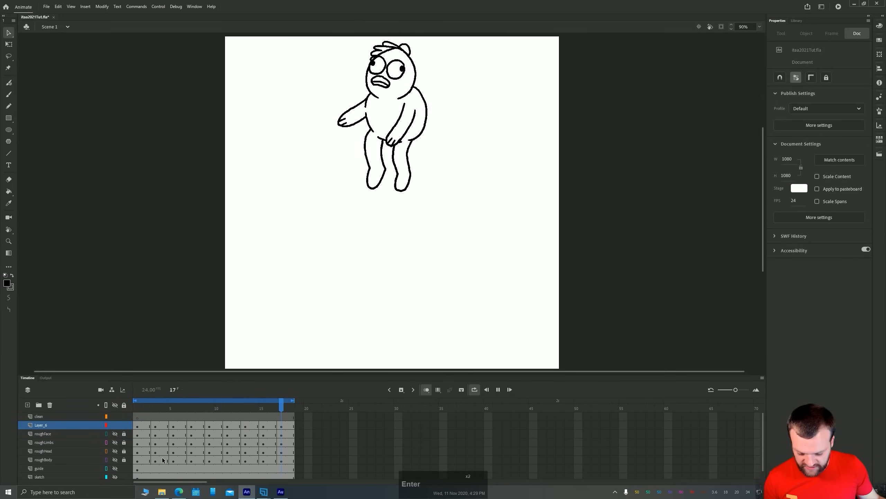
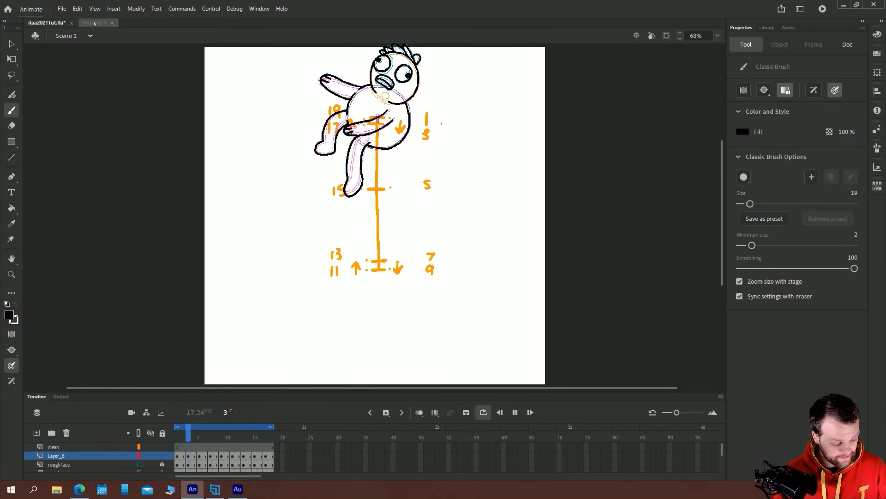
Switch to the Untitled-1 document and clear all artwork from its stage
click(94, 23)
click(232, 237)
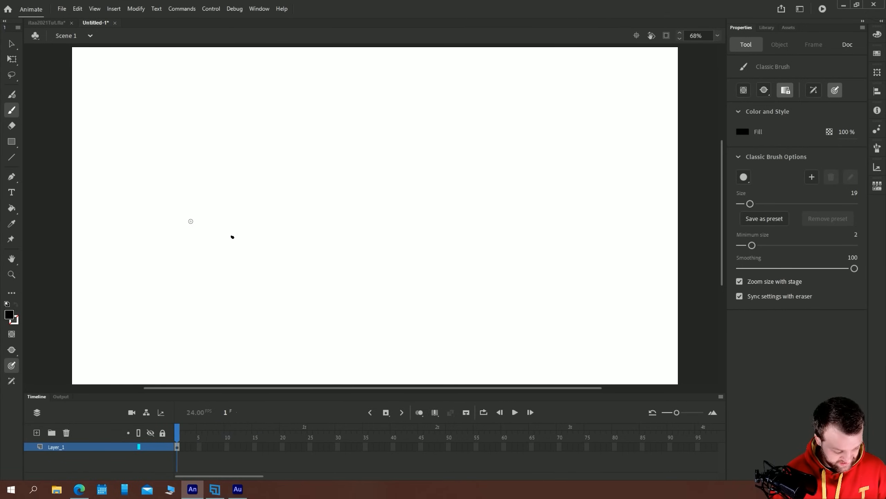
key(v)
key(ctrl+a)
key(Delete)
key(b)
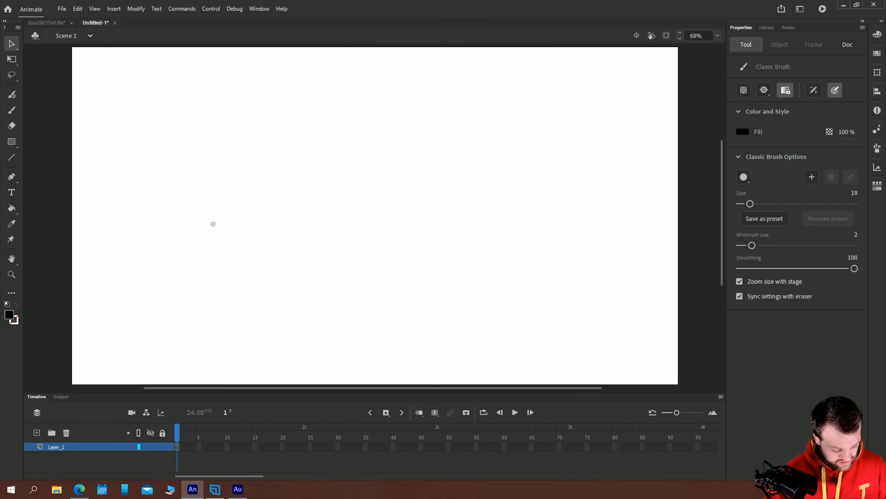
Brush a closed black oval outline near the middle of the stage and fill it with black
mouse_move(435, 174)
mouse_down()
mouse_move(384, 151)
mouse_move(410, 280)
mouse_move(435, 173)
mouse_up()
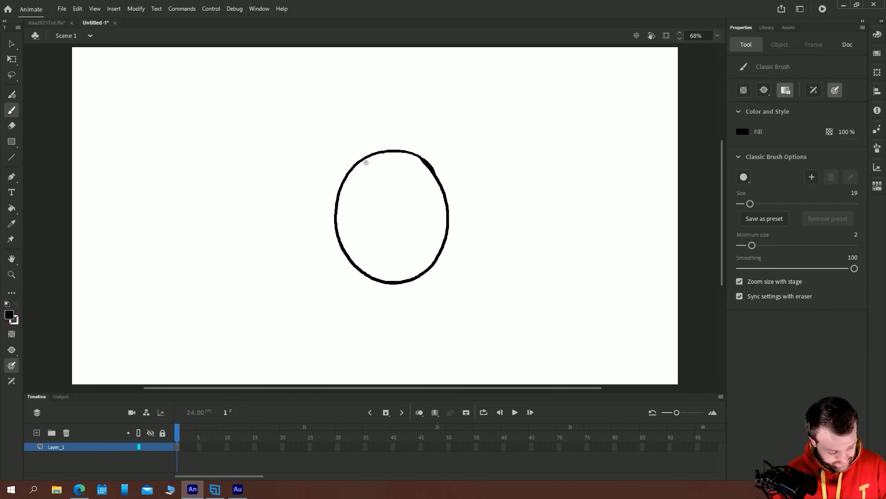
key(k)
click(400, 231)
key(v)
key(ctrl+a)
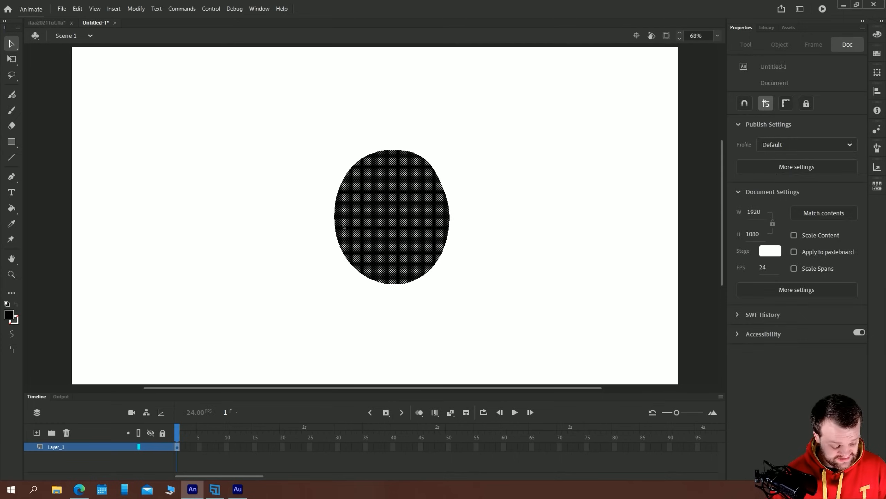
Try reshaping the raw black oval by pulling its edges into spikes and a notch, and undo the distortions
click(201, 275)
drag(341, 183, 297, 164)
drag(345, 258, 322, 324)
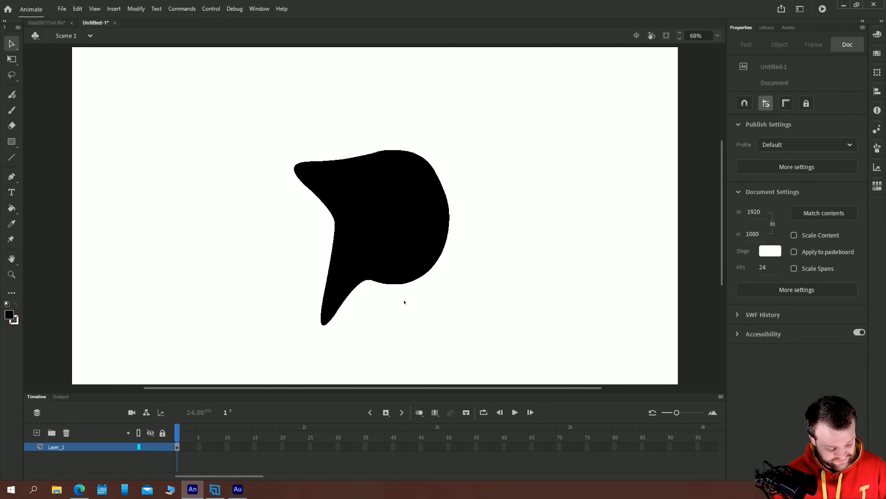
drag(406, 283, 424, 328)
drag(447, 241, 405, 230)
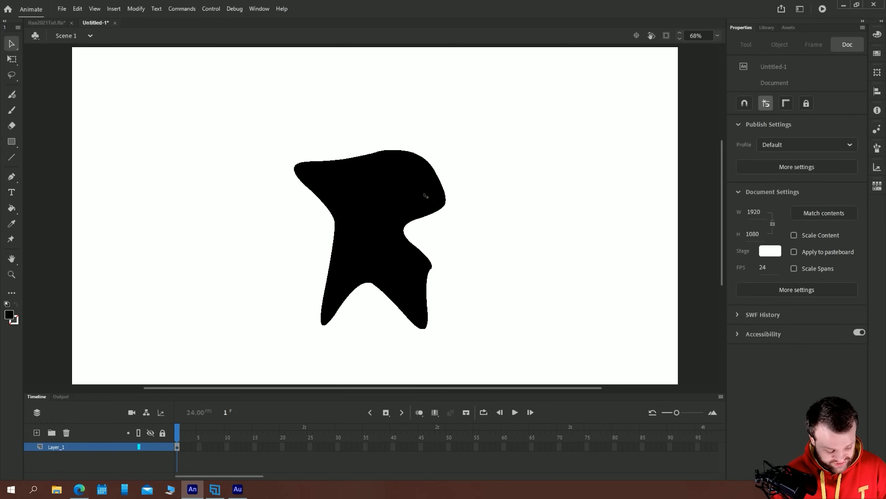
drag(436, 165, 462, 107)
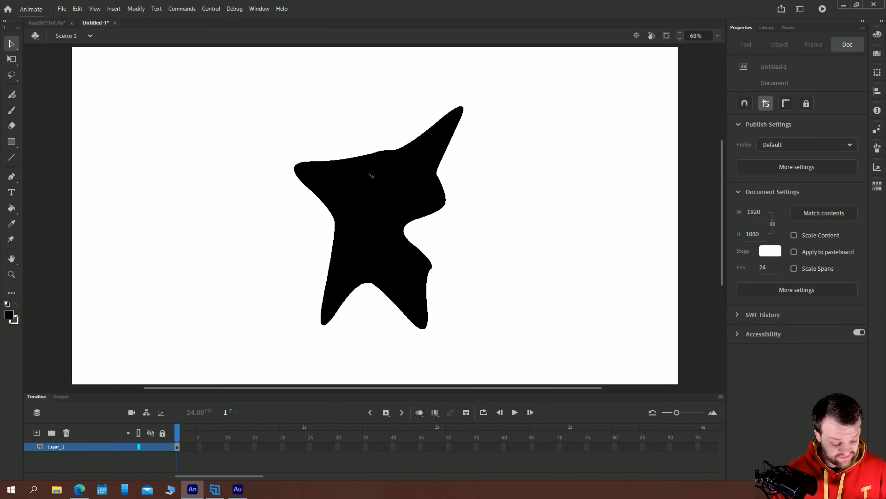
key(ctrl+z)
key(ctrl+z)
key(ctrl+z)
key(ctrl+z)
key(ctrl+z)
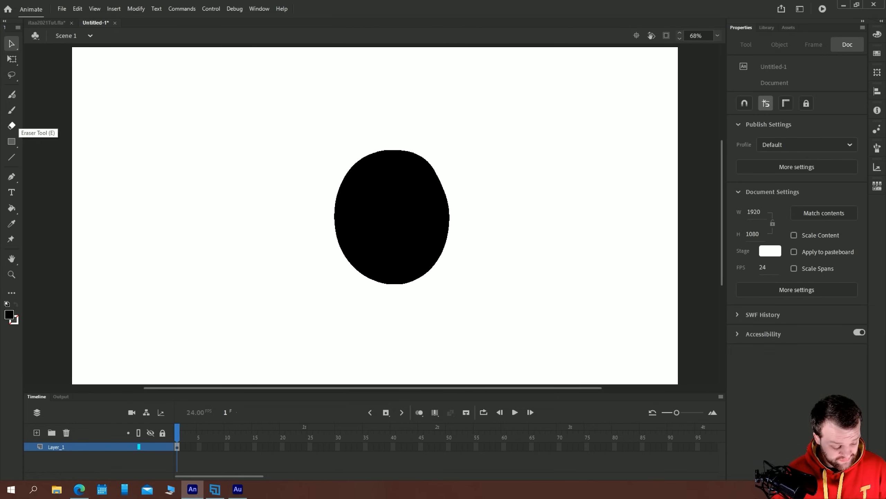
Widen the black oval about its centre to 452.05 px with Free Transform
click(396, 235)
click(11, 59)
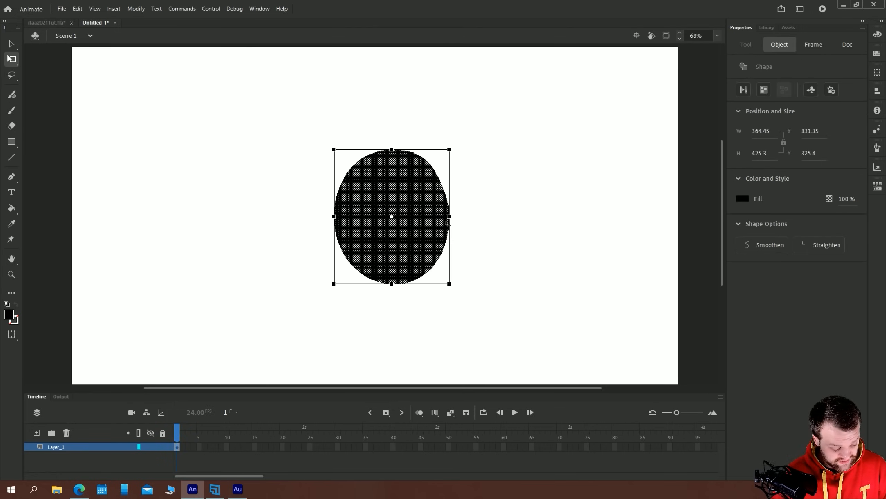
drag(449, 216, 463, 216)
click(224, 234)
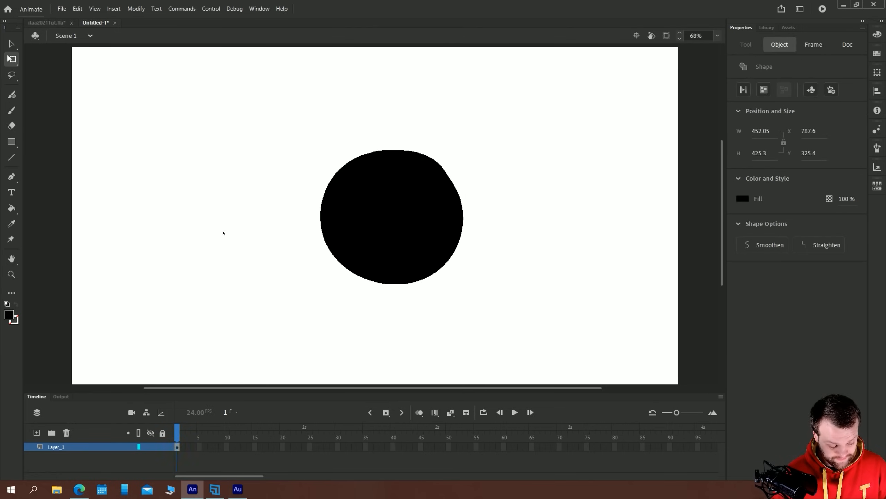
Extend the oval's frame span on Layer_1 to frame 60
drag(195, 449, 504, 450)
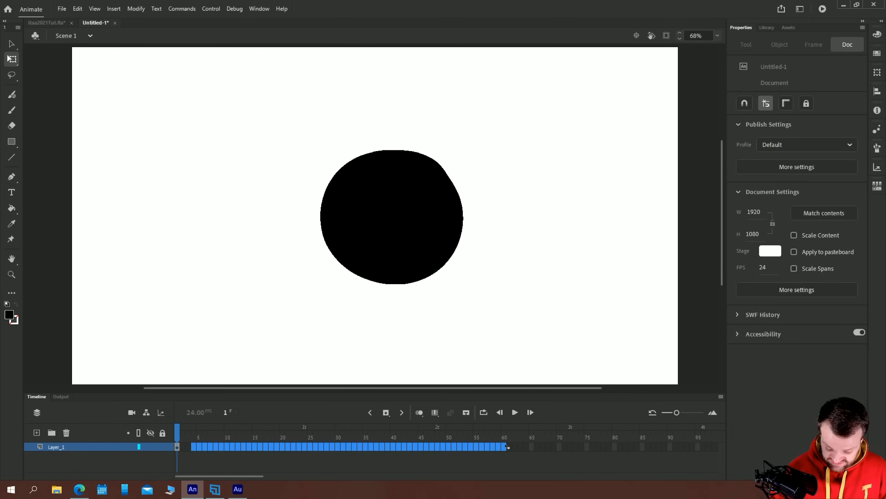
key(F6)
click(233, 179)
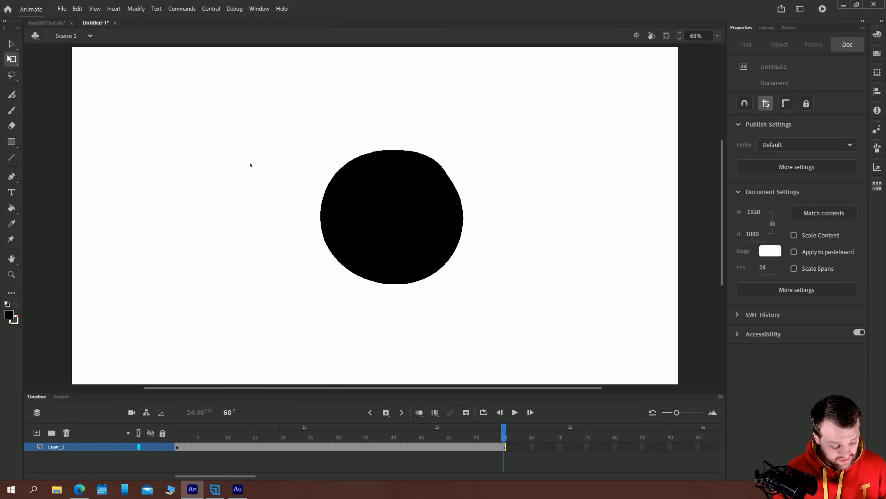
Start converting the oval to a symbol, review the symbol types and keep Graphic
click(352, 206)
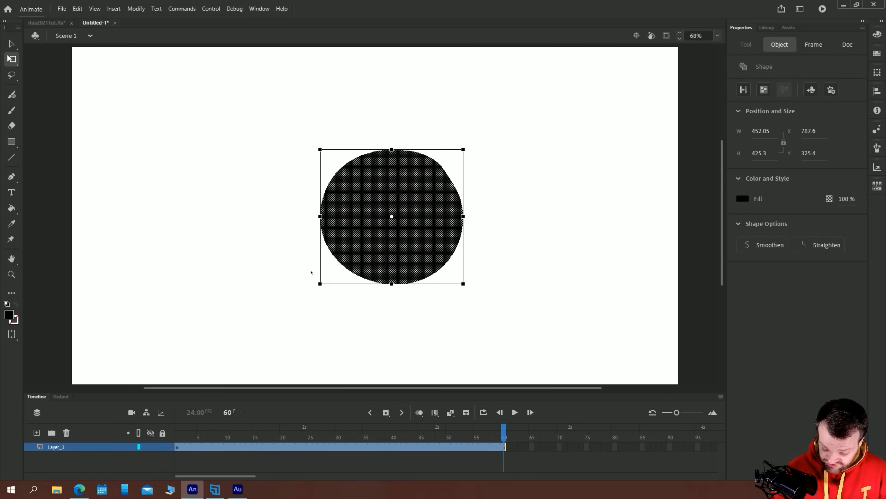
key(F8)
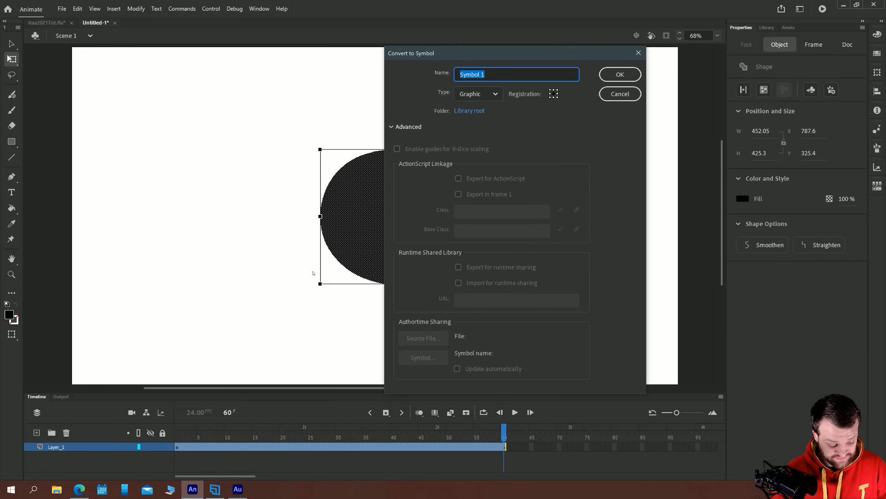
drag(406, 53, 536, 65)
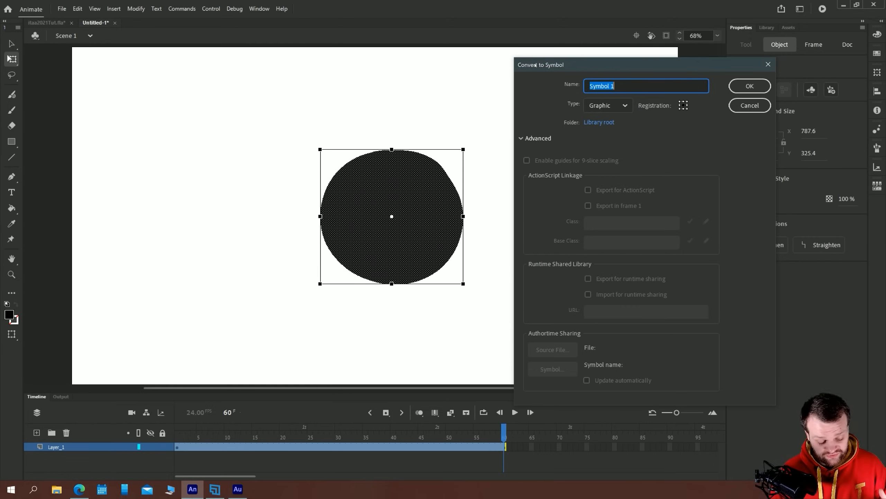
click(591, 106)
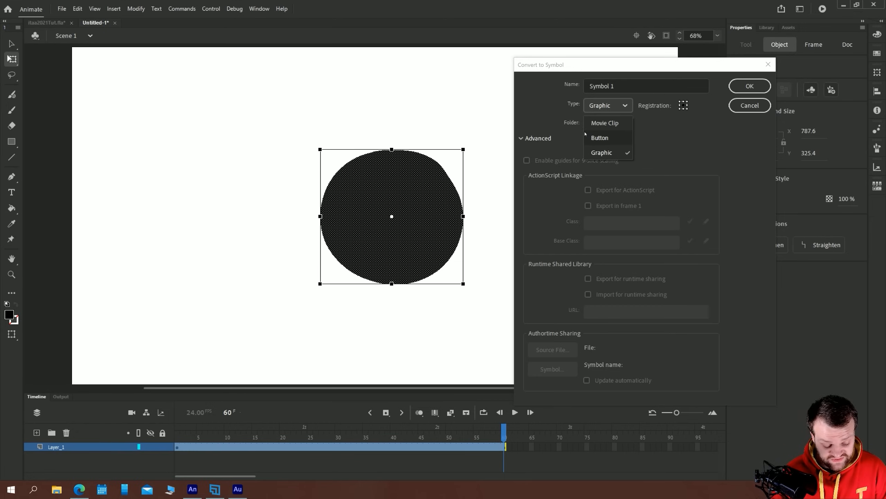
click(571, 112)
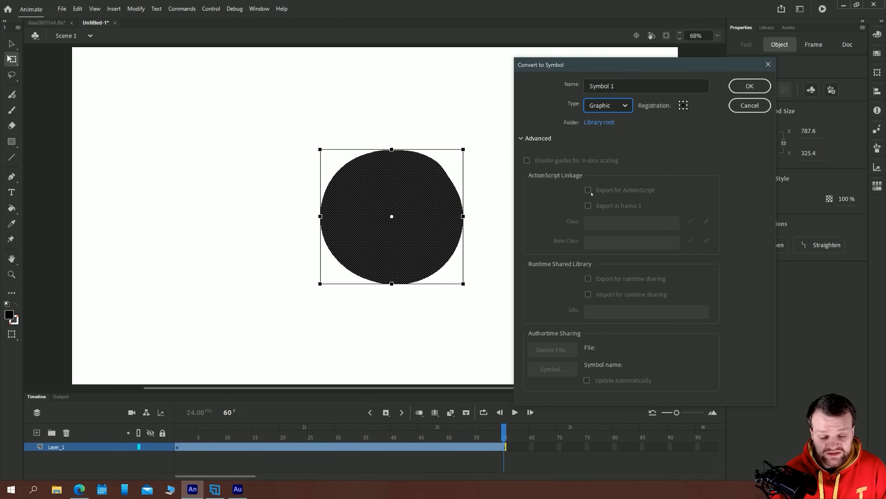
click(593, 109)
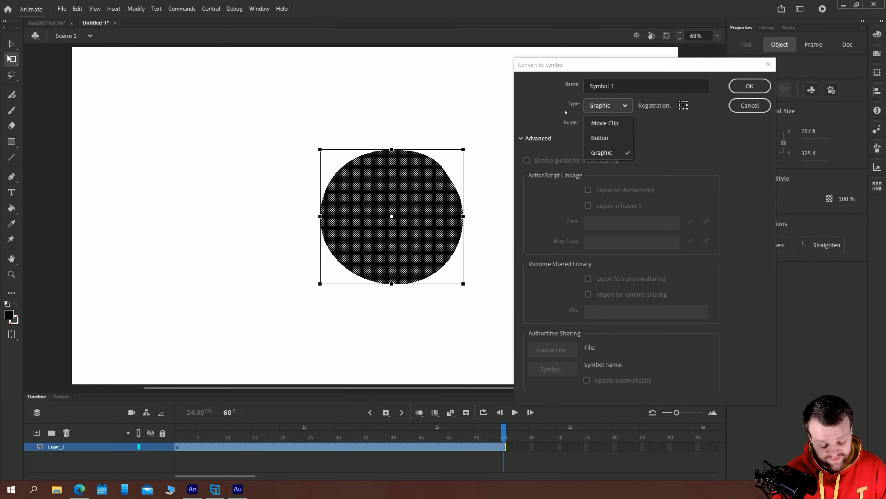
click(602, 146)
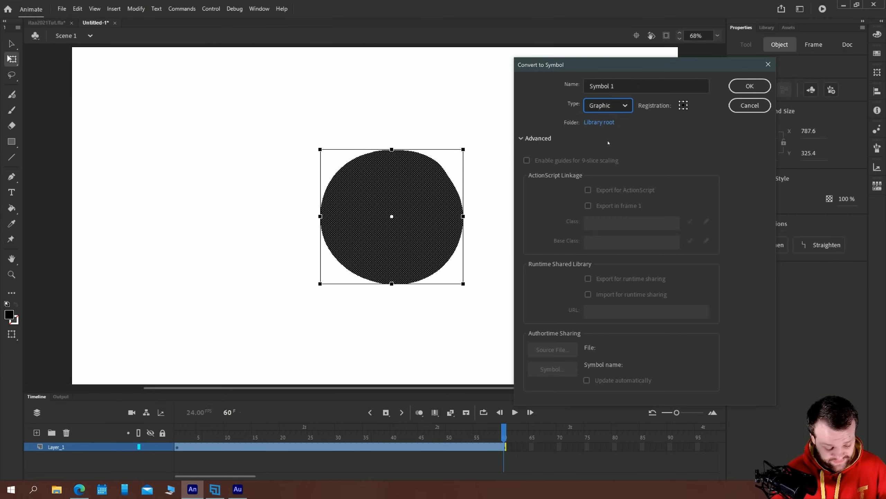
Name the symbol graphic1, collapse the advanced options and create it
click(612, 86)
text(g)
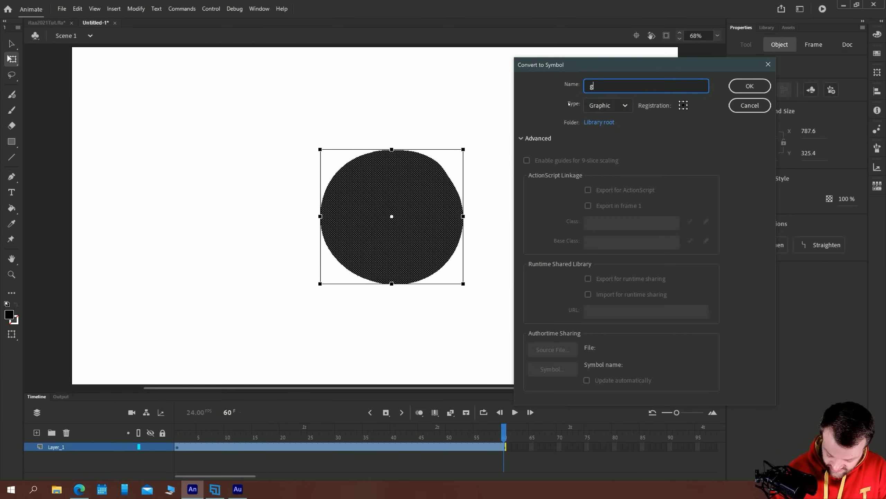
text(raphic1)
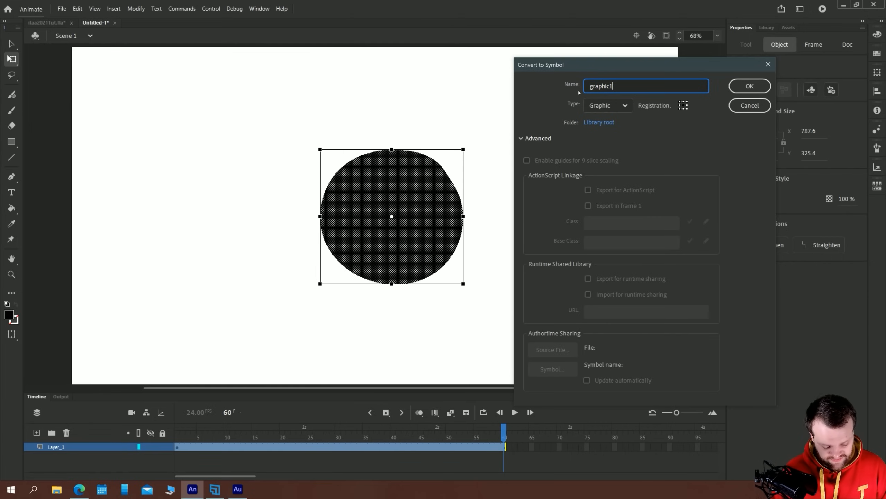
click(522, 138)
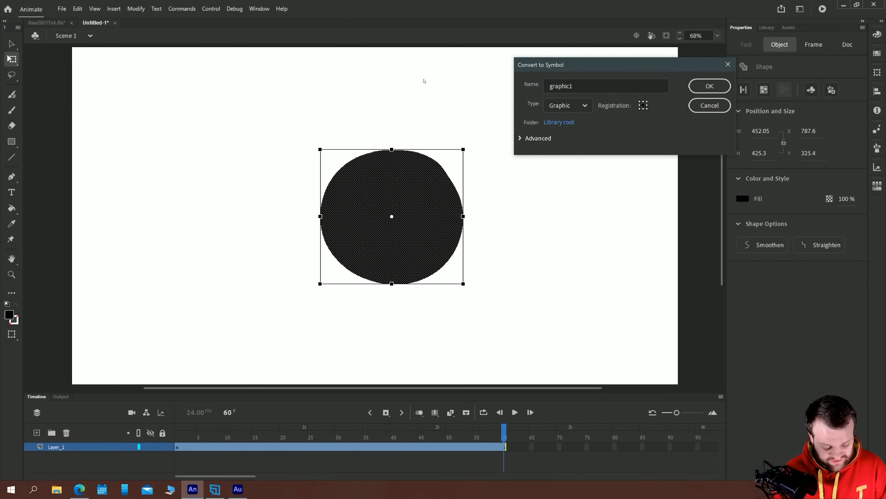
drag(528, 70, 501, 151)
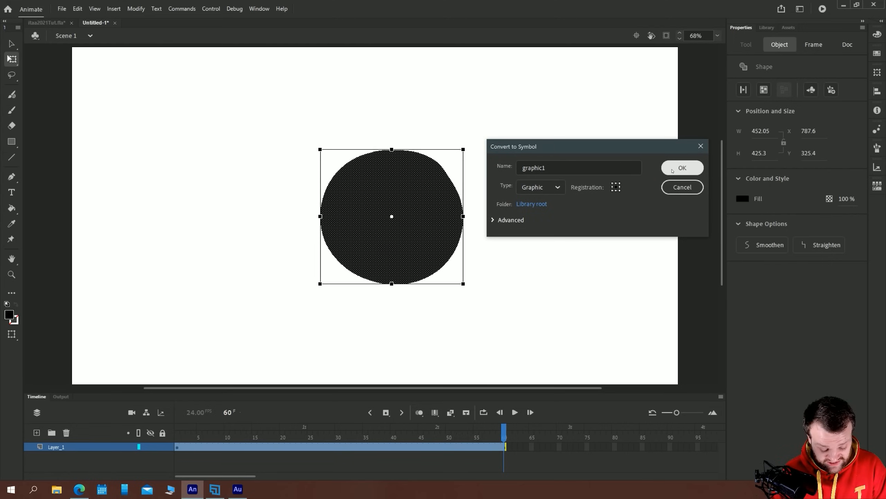
click(672, 169)
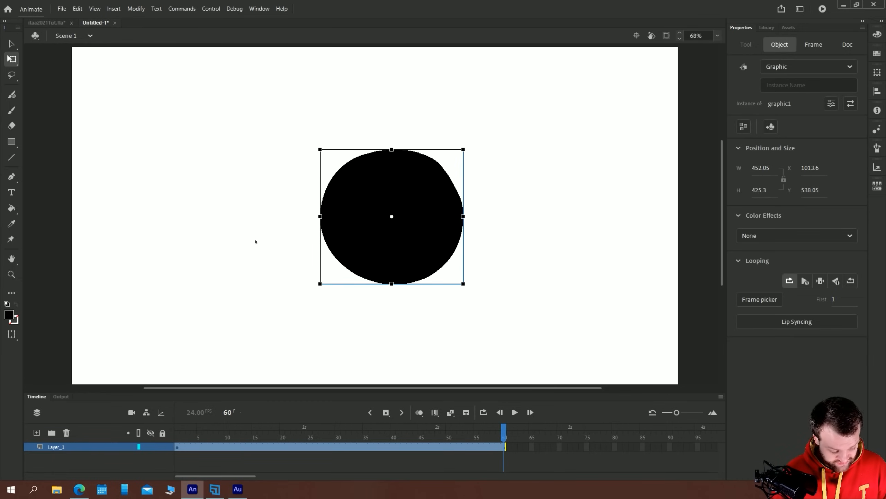
Scale the graphic1 instance to 513.4 by 539.3 px with Free Transform
click(282, 243)
click(331, 231)
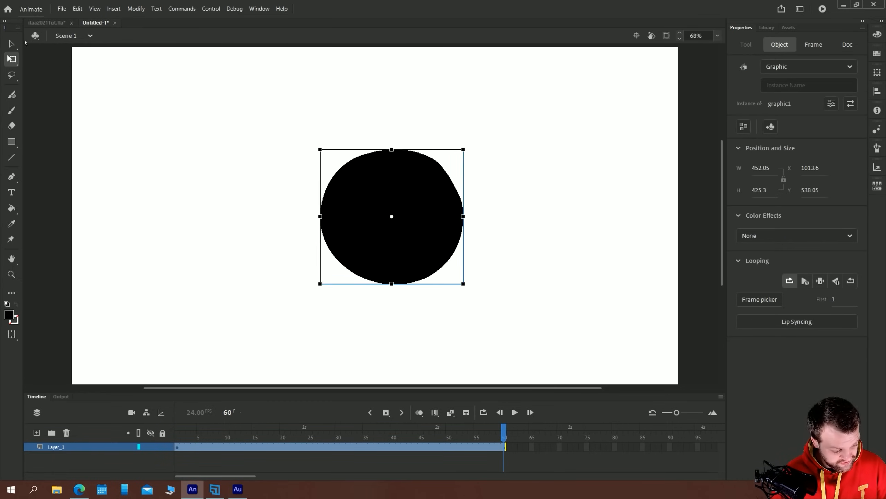
click(16, 46)
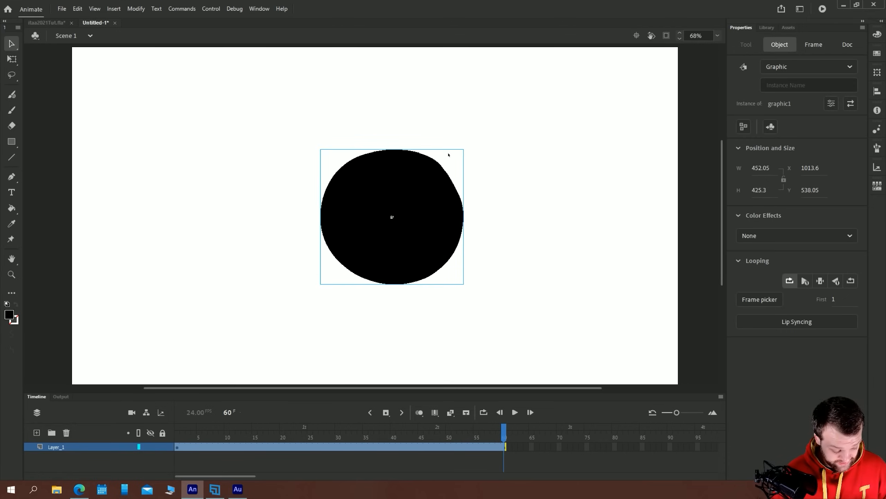
click(12, 59)
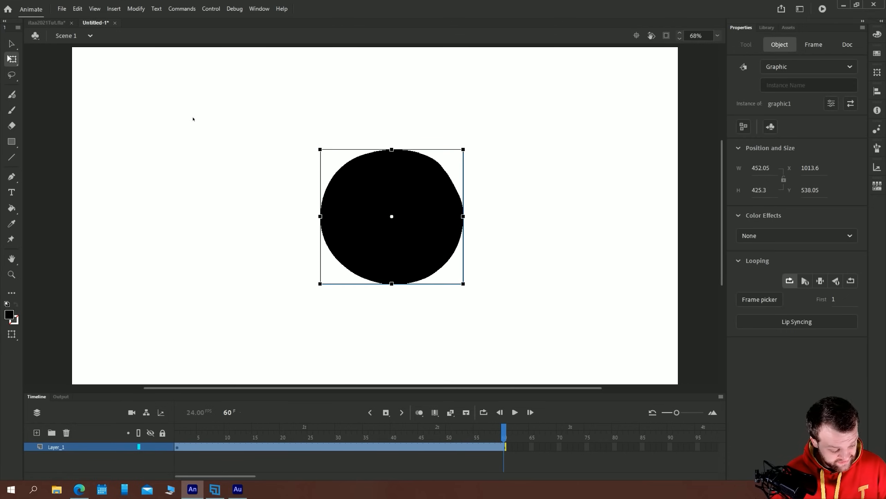
drag(318, 146, 357, 171)
drag(574, 230, 526, 231)
click(11, 44)
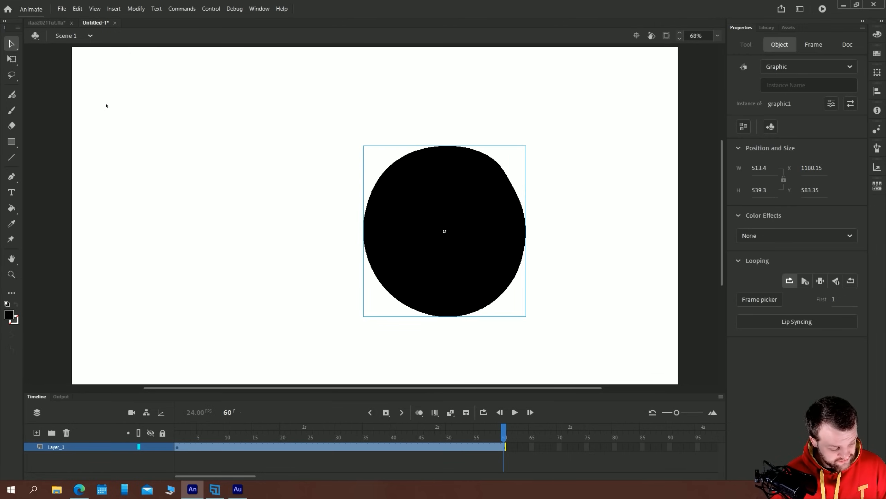
Move the graphic1 instance around the stage and leave it at about X 1122, Y 604
click(374, 182)
drag(378, 183, 332, 159)
drag(322, 227, 301, 251)
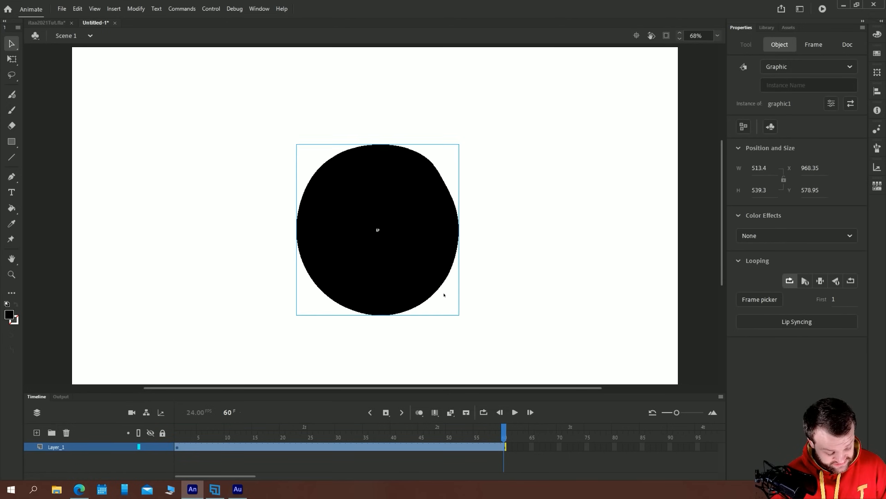
drag(435, 222, 461, 237)
drag(472, 196, 493, 188)
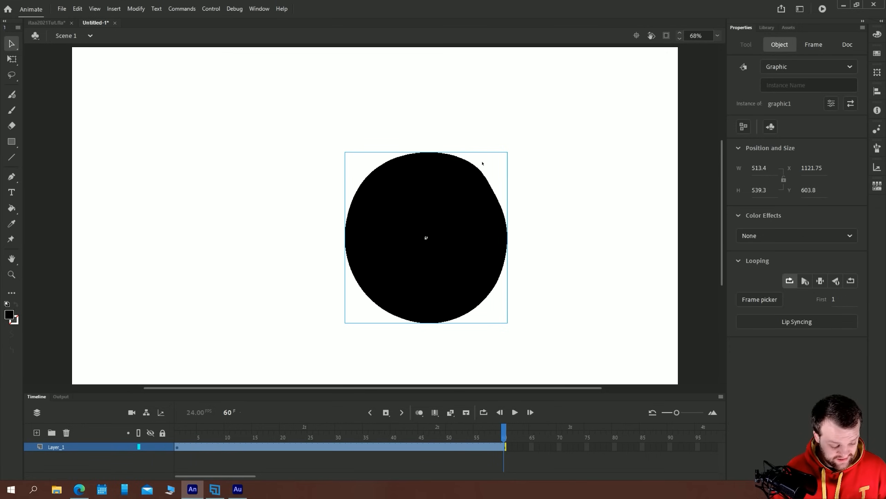
Open the graphic1 symbol for editing and try placing a static text field beside the oval
double_click(373, 222)
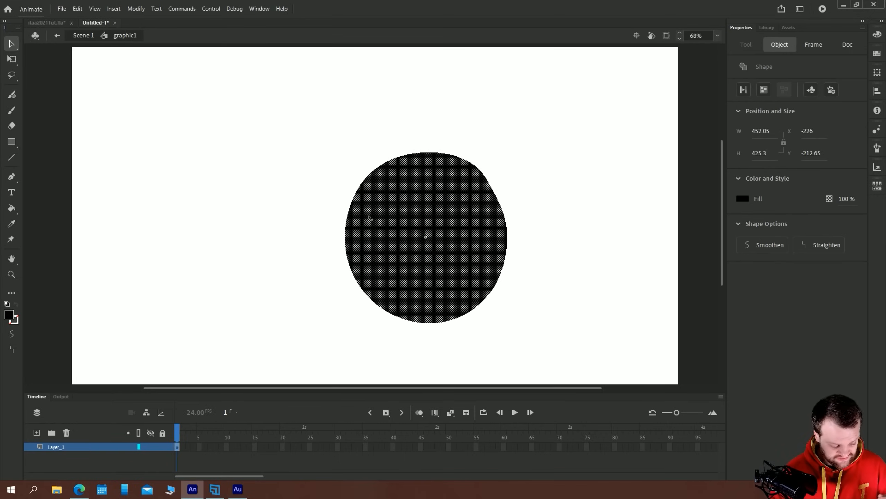
key(t)
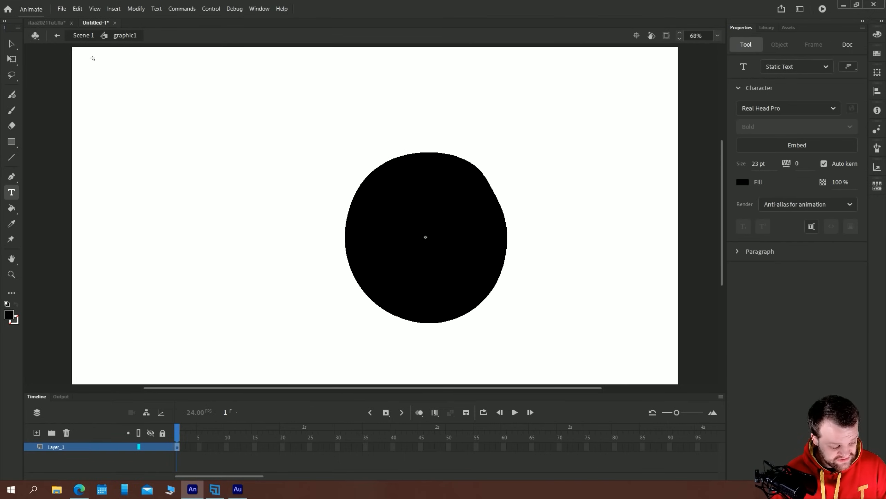
click(271, 207)
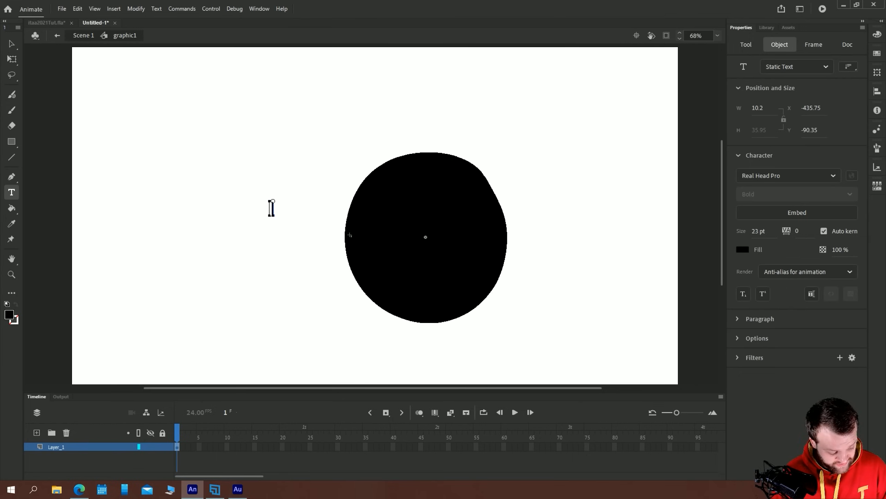
click(12, 44)
drag(221, 166, 309, 248)
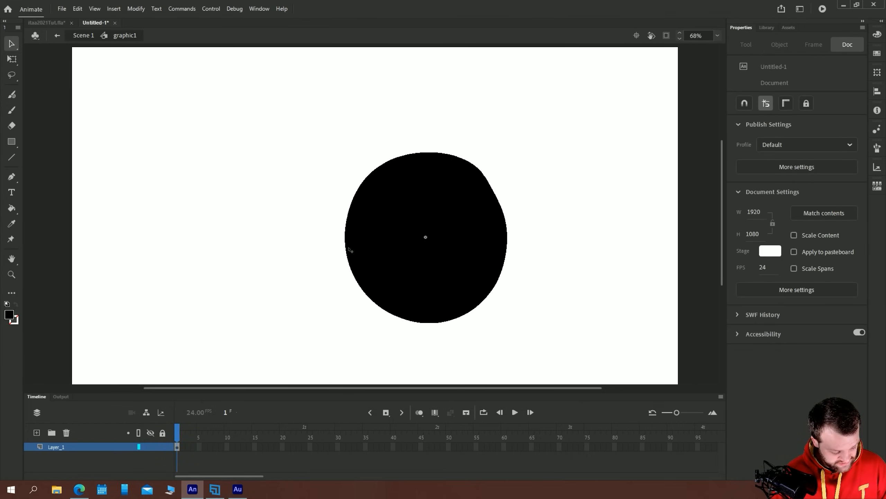
Inside graphic1, pull the oval's edges outward and inward into an irregular star-like shape
drag(349, 212, 274, 186)
drag(399, 316, 423, 260)
drag(507, 258, 582, 299)
drag(455, 158, 453, 119)
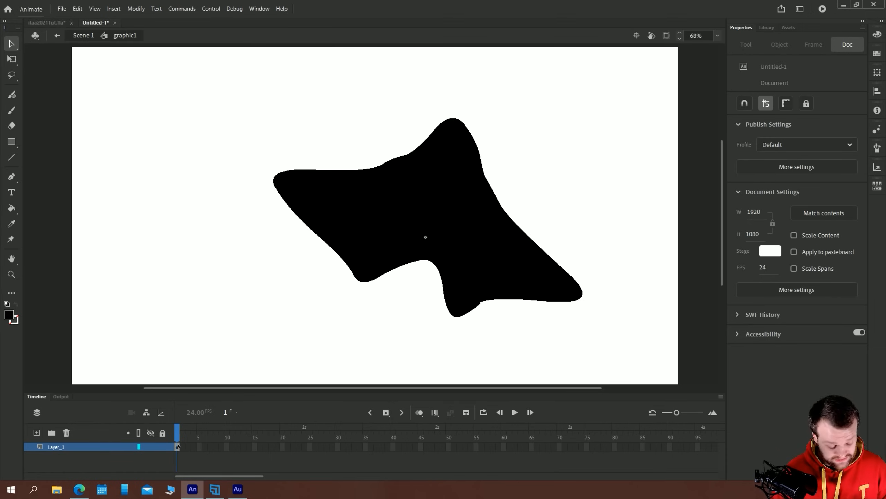
Return to Scene 1 and place additional graphic1 instances from the library around the existing one on the stage
click(83, 36)
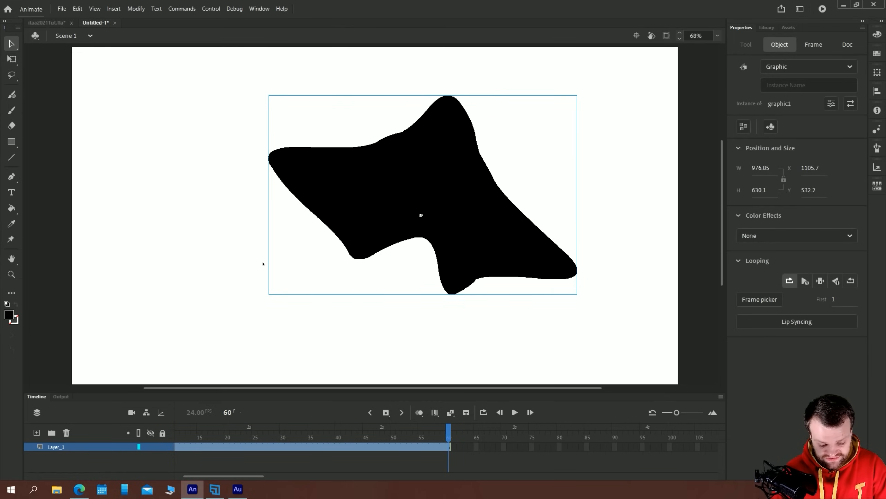
key(ctrl+l)
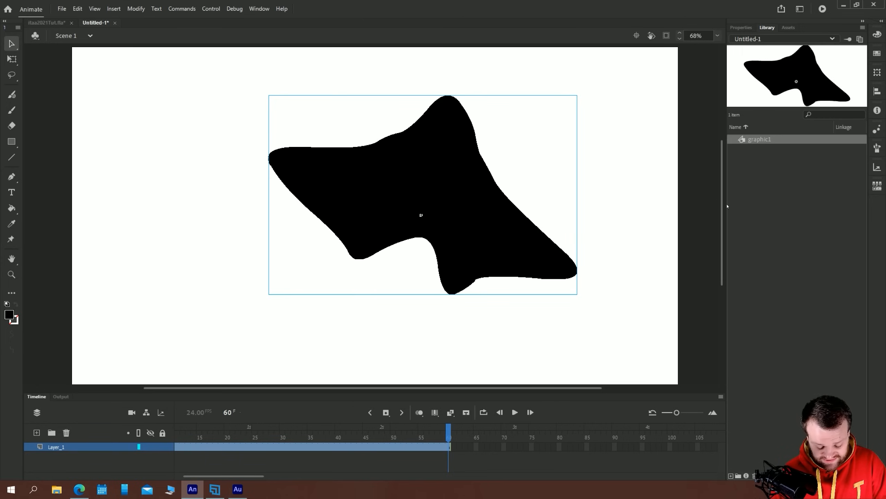
drag(757, 140, 197, 184)
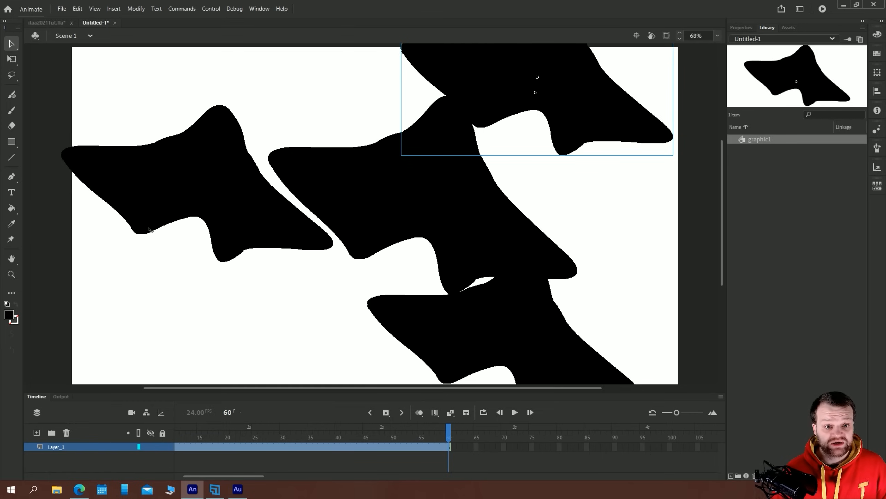
Make the leftmost graphic1 instance on the stage narrower and taller with Free Transform
click(154, 182)
click(12, 59)
drag(62, 263, 121, 292)
drag(160, 159, 155, 224)
Open graphic1 for editing and pull the shape's upper edge deep inward toward its lower right
double_click(388, 232)
drag(353, 148, 392, 194)
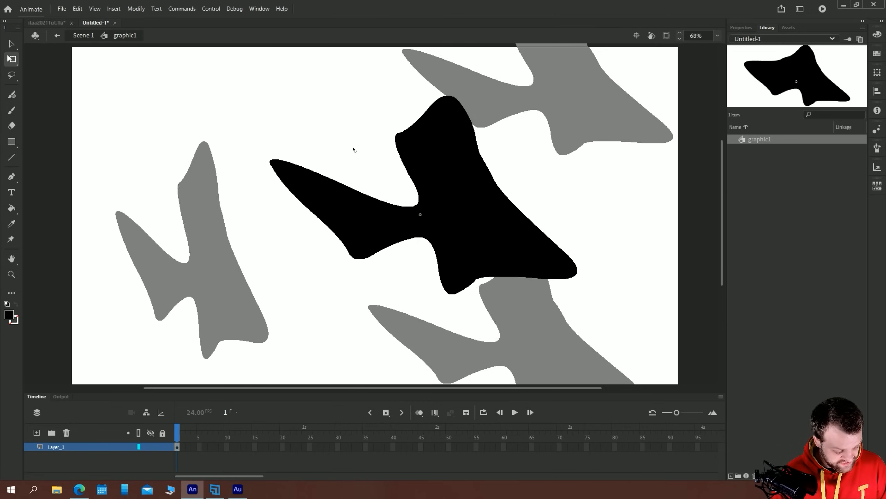
drag(354, 149, 509, 234)
Return to Scene 1 and delete all graphic1 instances from the stage
double_click(118, 89)
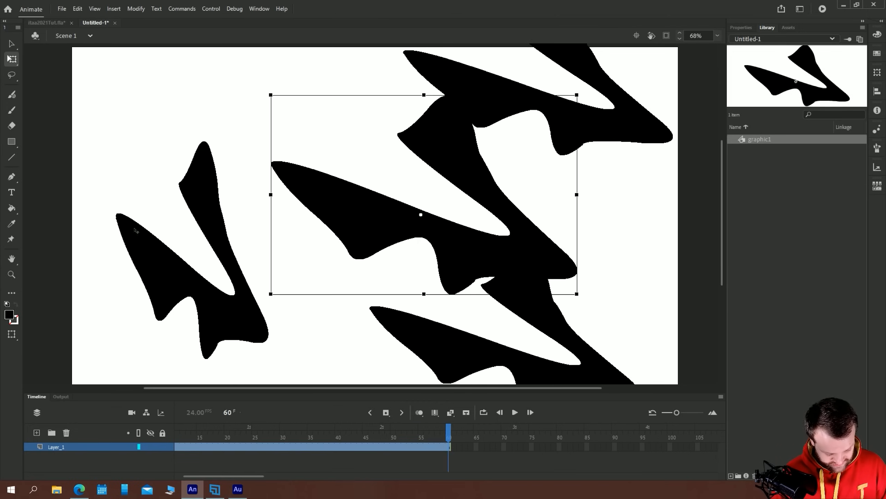
drag(106, 174, 357, 69)
key(Delete)
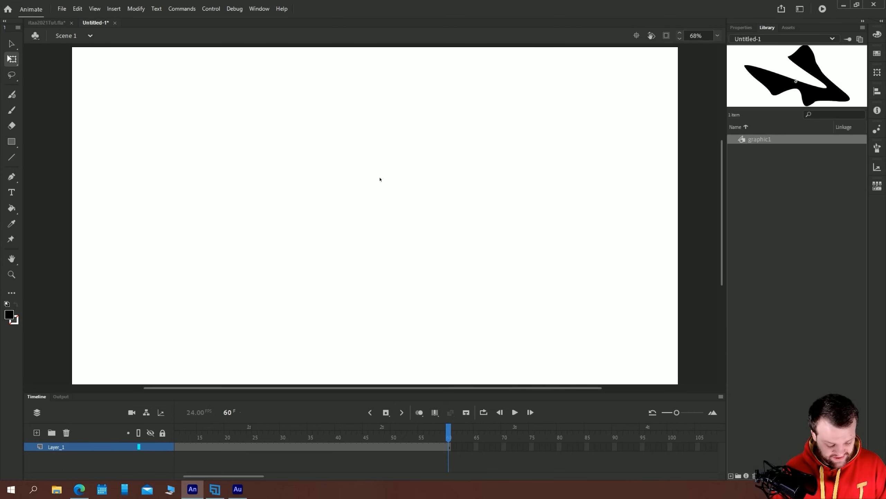
Place one graphic1 instance on the empty stage and replace the shape inside the symbol with a brush-drawn circle outline
drag(729, 169, 339, 233)
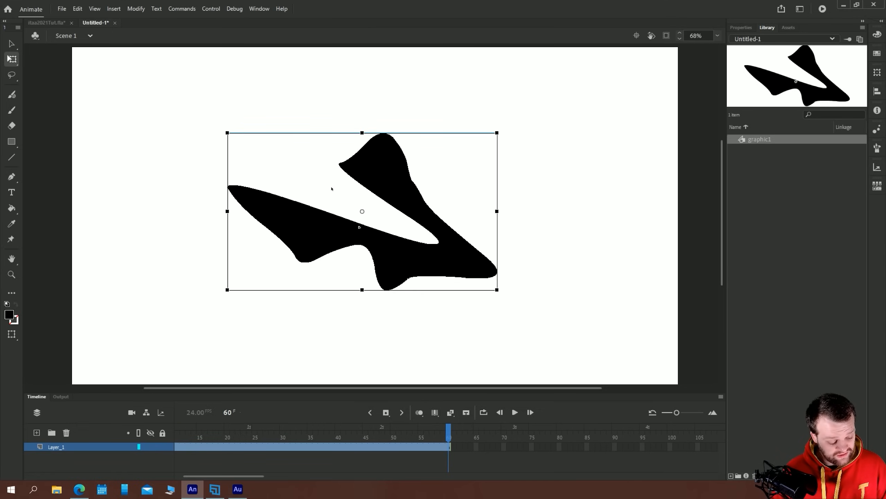
double_click(290, 232)
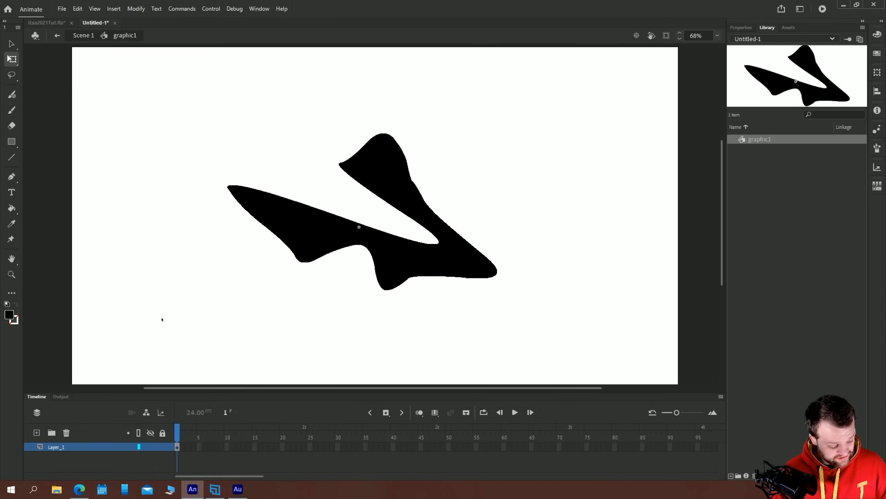
drag(524, 316, 140, 140)
key(Delete)
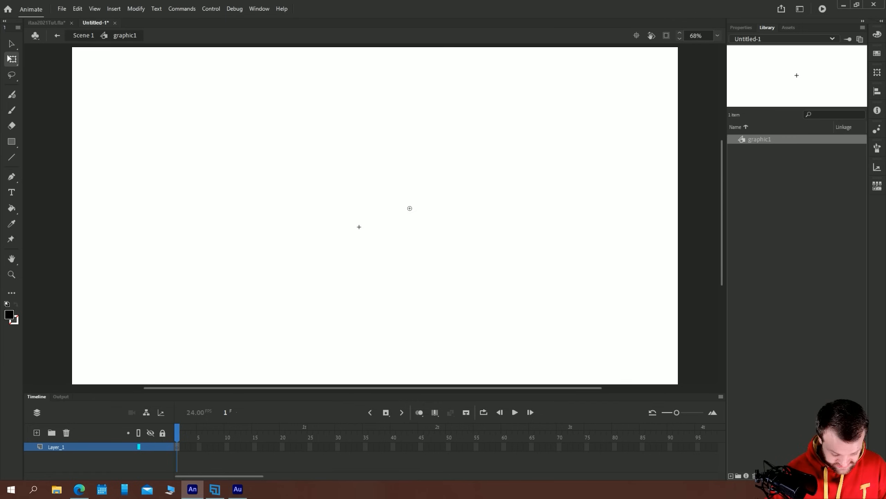
key(b)
mouse_move(385, 208)
mouse_down()
mouse_move(347, 209)
mouse_move(394, 219)
mouse_move(375, 192)
mouse_up()
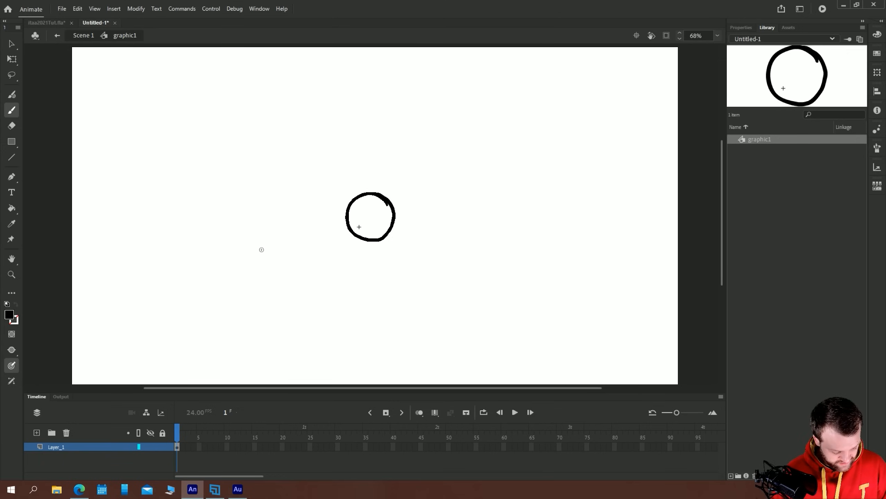
Inside graphic1, hold the circle for two frames, add a blank keyframe at frame 3 and brush a square there using onion skinning
key(F5)
click(189, 448)
key(F7)
key(F5)
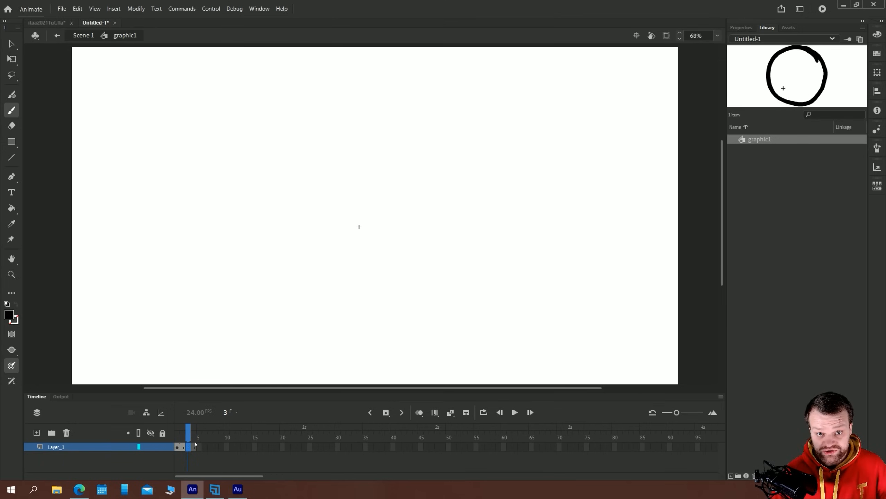
click(419, 412)
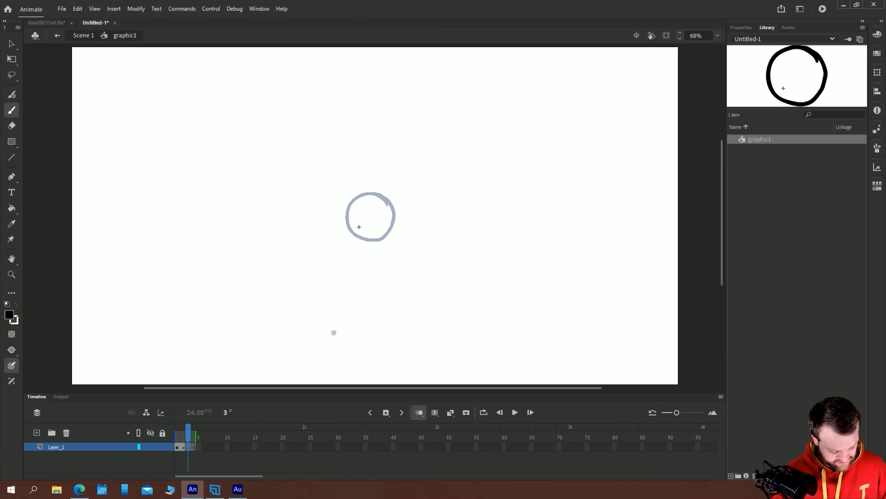
mouse_move(385, 198)
mouse_down()
mouse_move(349, 194)
mouse_move(345, 233)
mouse_move(394, 232)
mouse_move(395, 197)
mouse_up()
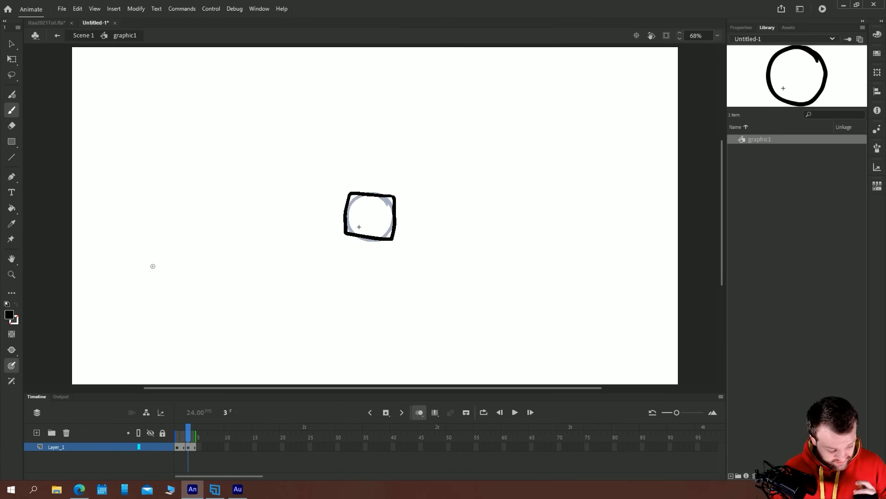
Flip back and forth between frames 1 and 3 to compare the circle and square drawings
key(comma)
key(comma)
key(period)
key(period)
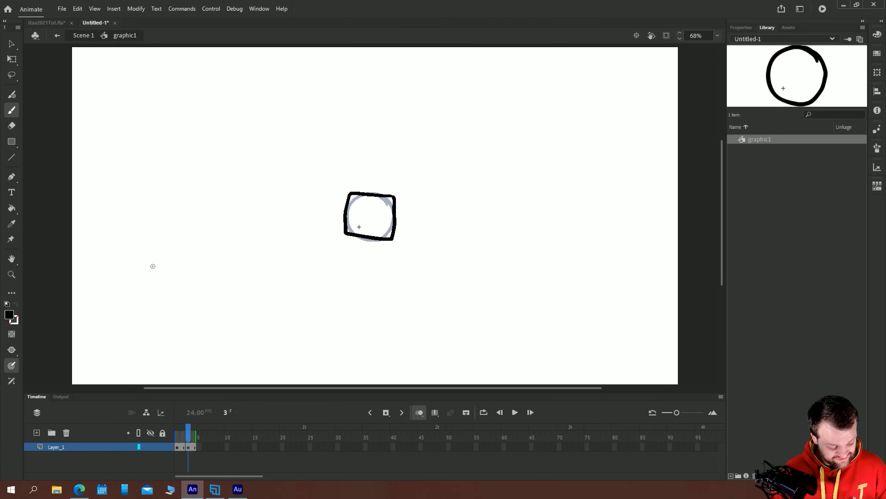
key(comma)
key(comma)
key(period)
key(period)
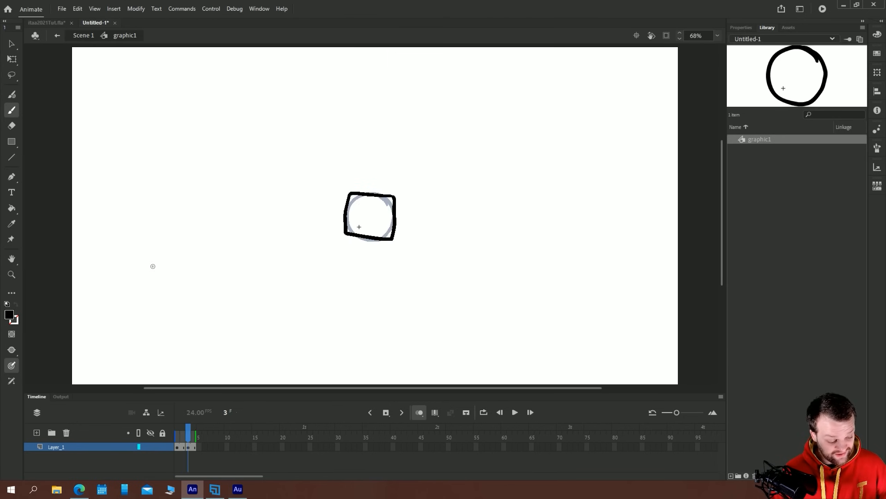
Return to Scene 1 and play the timeline from frame 1 to check how the graphic1 animation loops
click(84, 35)
key(v)
drag(242, 477, 235, 477)
drag(216, 437, 174, 437)
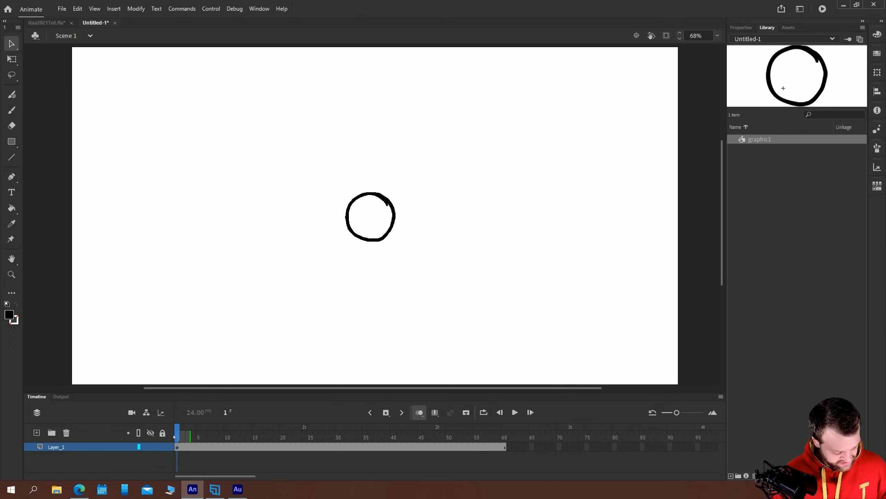
key(Return)
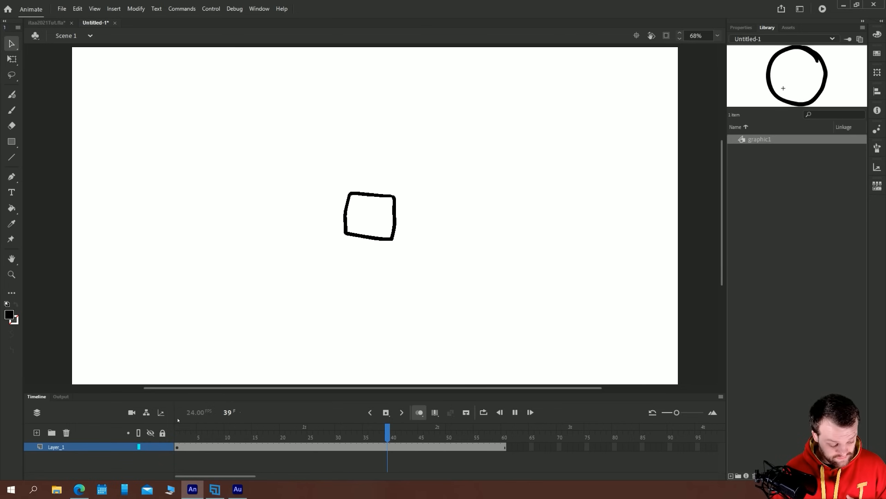
key(Return)
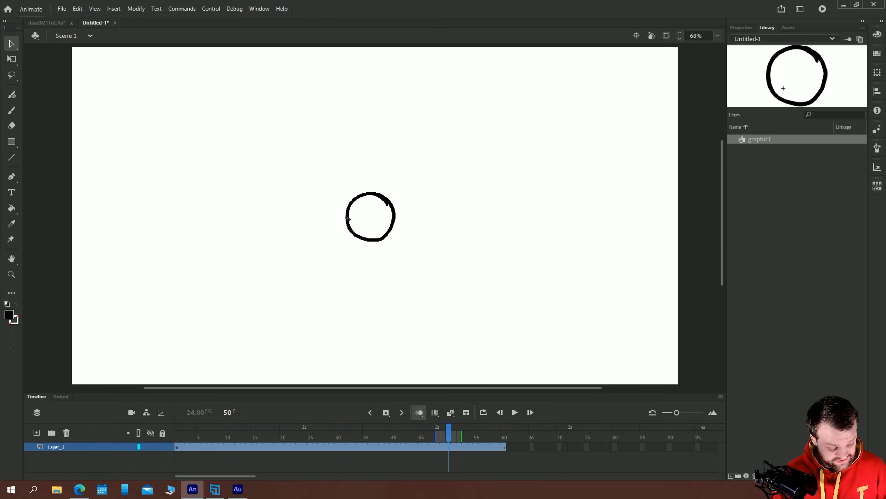
Open graphic1 for editing and delete the circle and square drawings from its two keyframes
double_click(349, 216)
drag(453, 282, 259, 137)
key(Delete)
key(.)
click(345, 233)
key(Delete)
click(180, 448)
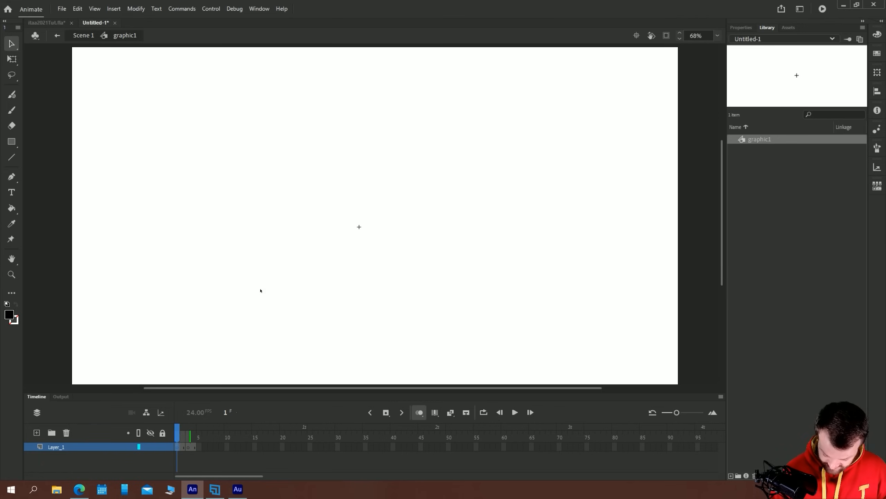
Brush a black waving stick figure on frame 1 of graphic1 and a second arm pose on frame 3
key(b)
mouse_move(373, 177)
mouse_down()
mouse_move(356, 175)
mouse_move(365, 170)
mouse_move(362, 248)
mouse_move(370, 274)
mouse_up()
drag(361, 229, 351, 274)
drag(362, 201, 365, 232)
mouse_move(359, 201)
mouse_down()
mouse_move(344, 208)
mouse_move(331, 188)
mouse_move(358, 169)
mouse_move(367, 198)
mouse_move(343, 208)
mouse_move(347, 186)
mouse_move(370, 275)
mouse_up()
click(188, 447)
drag(361, 229, 349, 273)
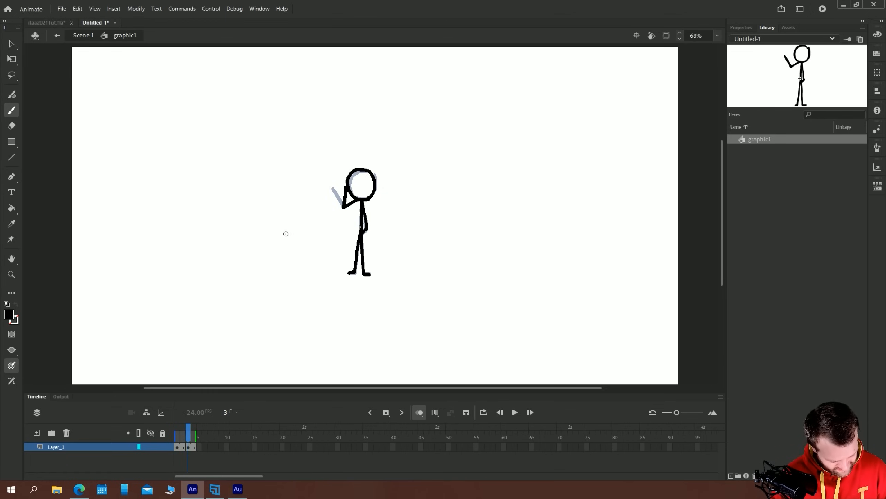
Return to Scene 1 and play the timeline to review the waving stick figure loop
double_click(84, 35)
key(v)
key(Return)
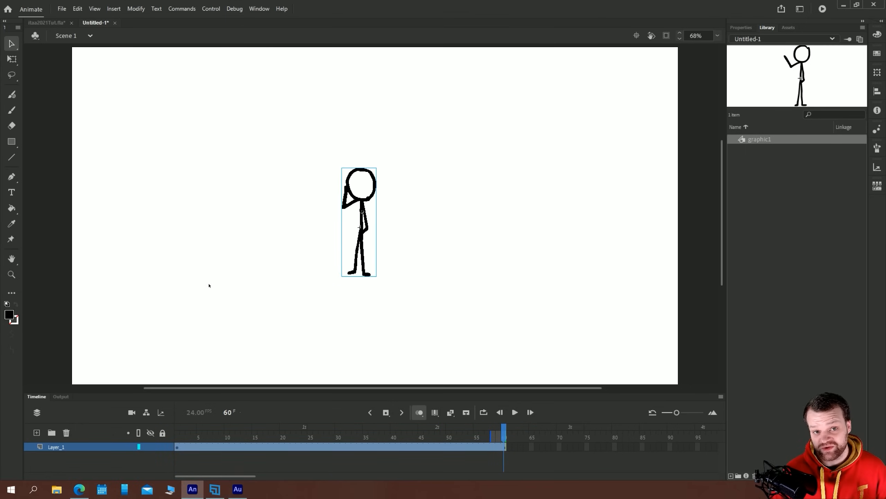
key(Return)
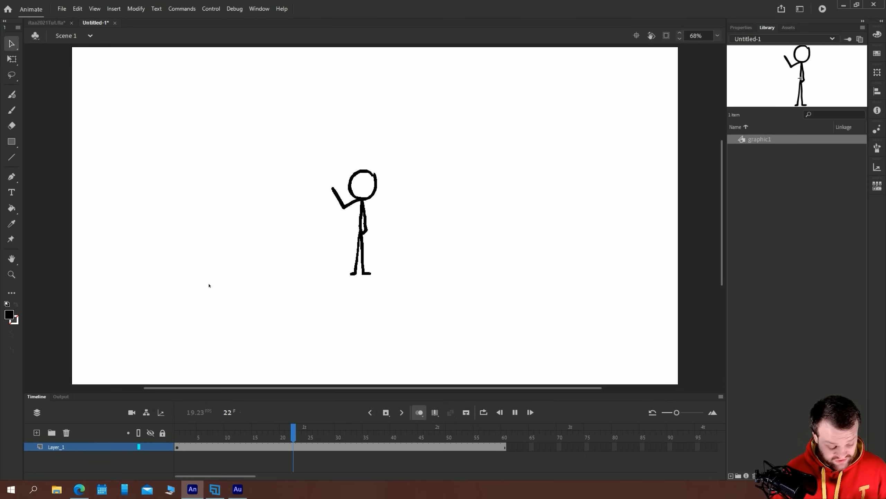
key(Return)
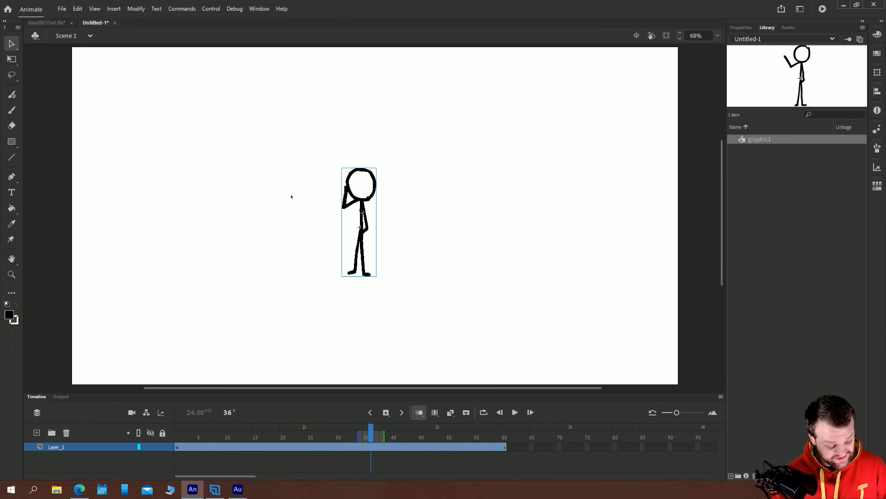
Replace the graphic1 instance with a fresh one further left on the stage, and add a new layer above it
key(Delete)
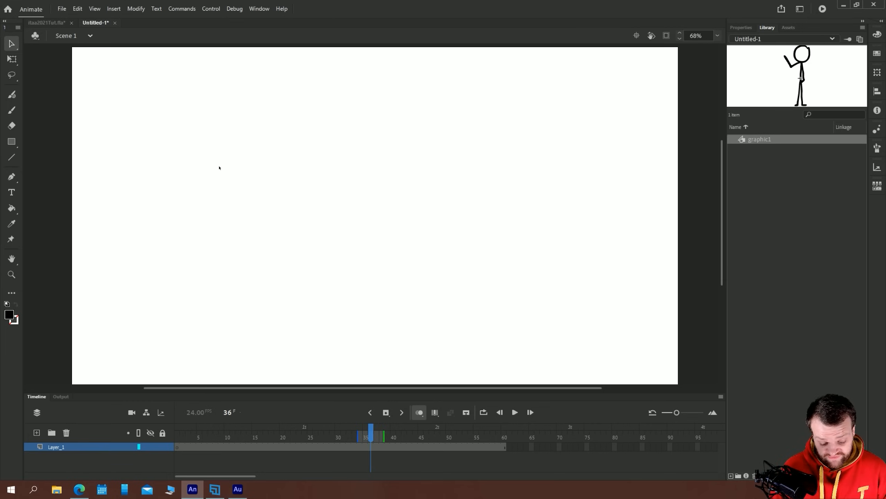
drag(745, 142, 274, 207)
click(37, 432)
click(178, 432)
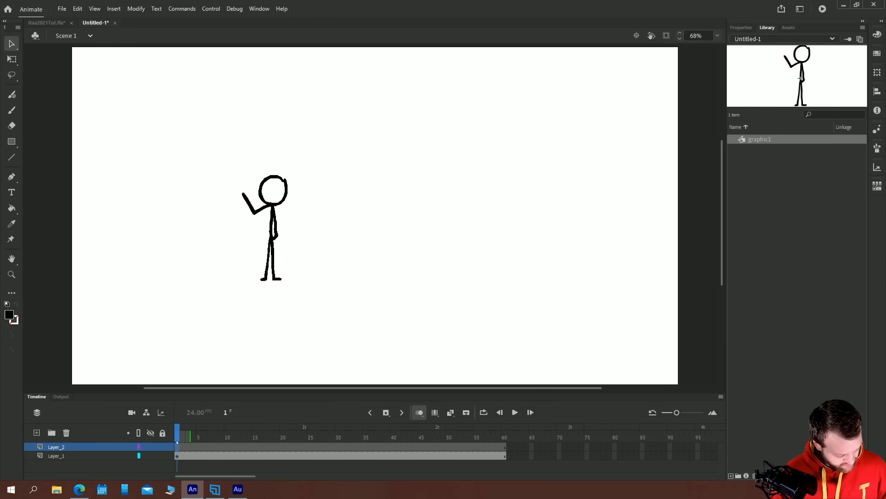
Brush a red (#FF0000) stick figure with hands on hips on frame 1 of the new layer, beside the black figure
key(b)
click(9, 315)
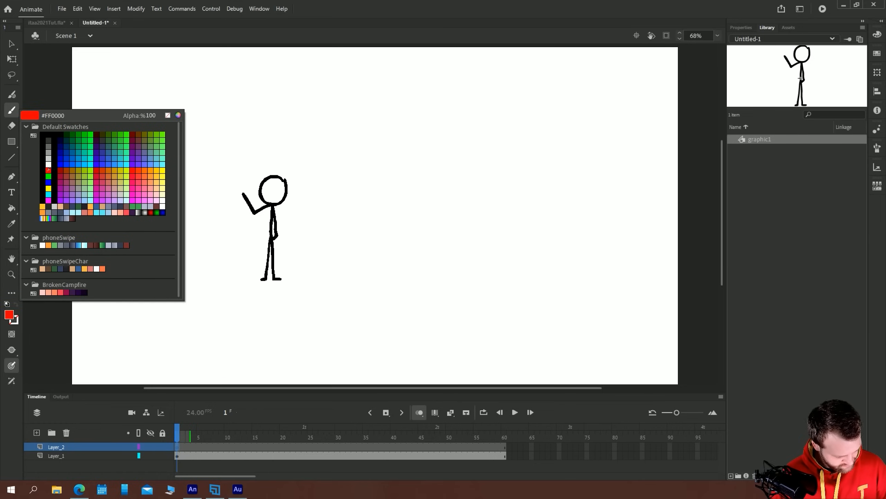
click(49, 170)
mouse_move(398, 183)
mouse_down()
mouse_move(376, 183)
mouse_move(390, 204)
mouse_move(394, 183)
mouse_move(401, 219)
mouse_move(377, 213)
mouse_move(387, 223)
mouse_move(387, 279)
mouse_up()
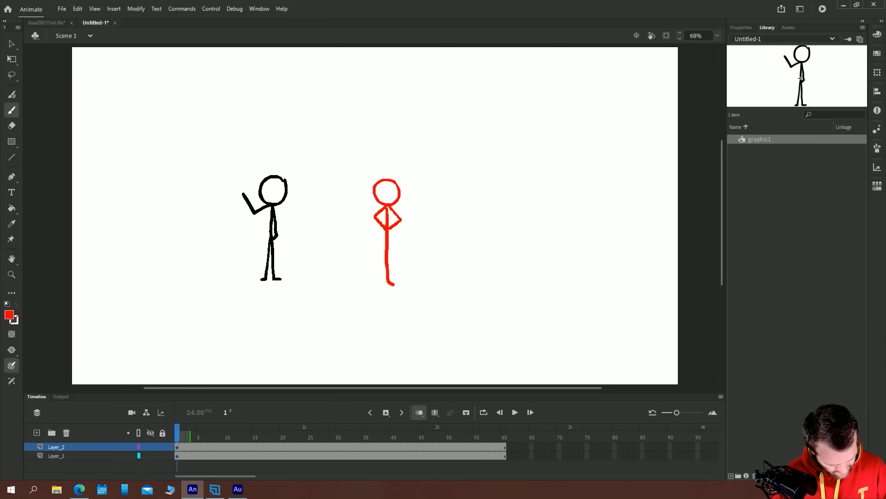
drag(389, 234, 375, 285)
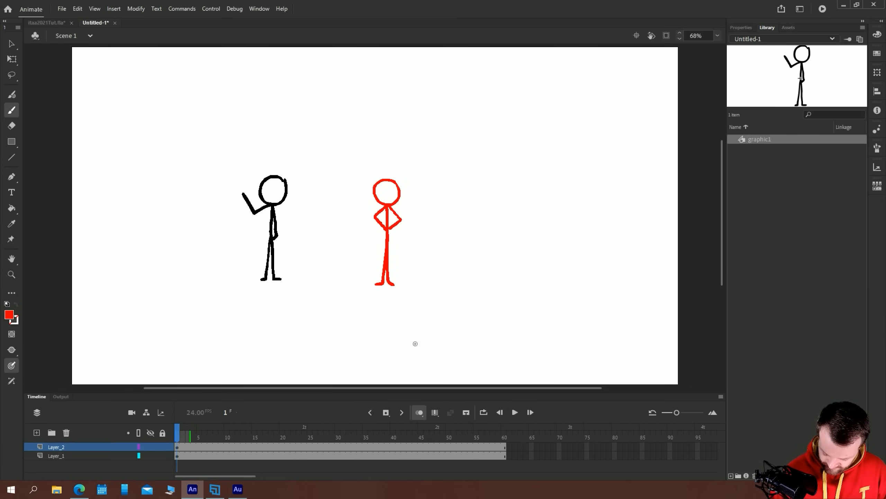
Convert the red stick figure to a Movie Clip symbol named movieclip1
key(v)
drag(503, 327, 316, 126)
mouse_move(540, 354)
mouse_down()
mouse_move(129, 113)
mouse_move(539, 355)
mouse_up()
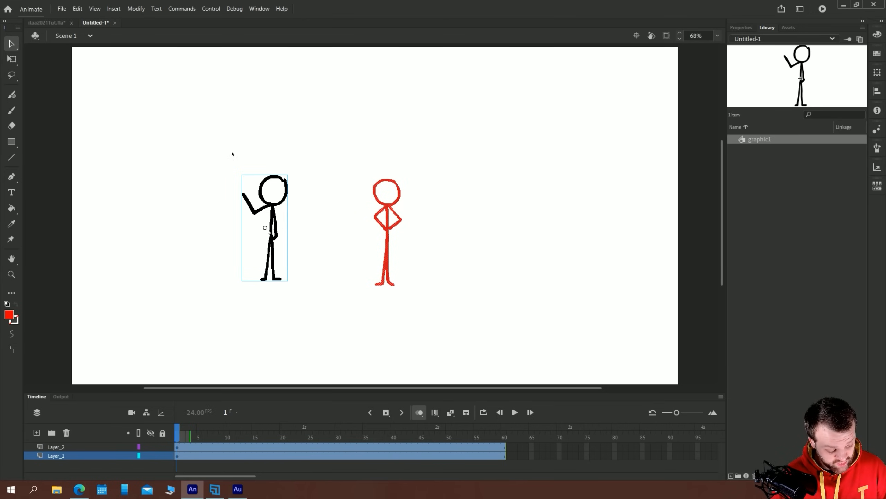
drag(489, 345, 326, 117)
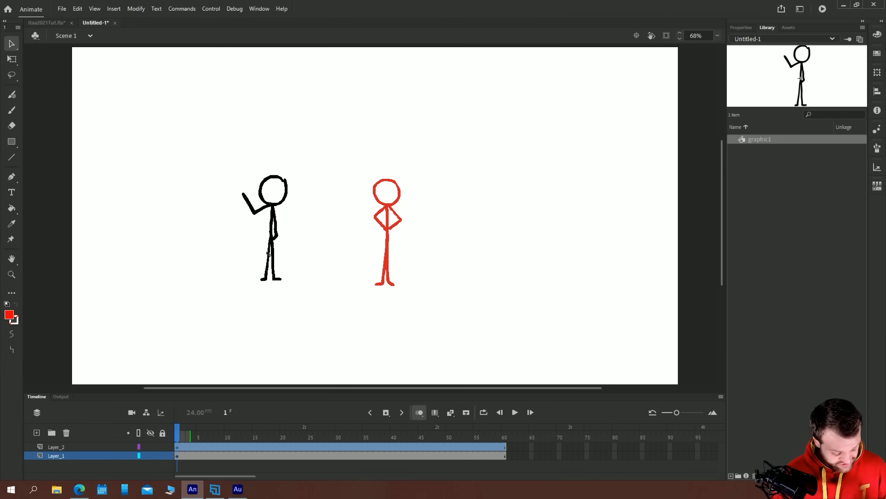
key(F8)
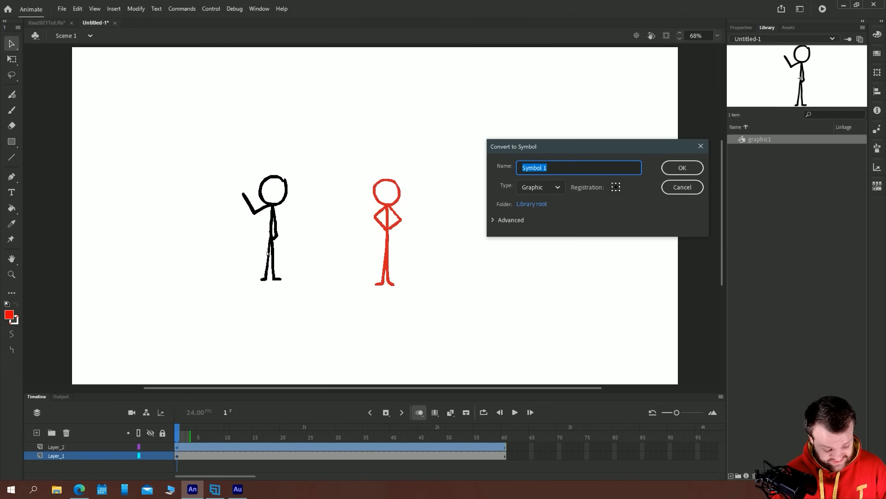
click(527, 191)
click(537, 204)
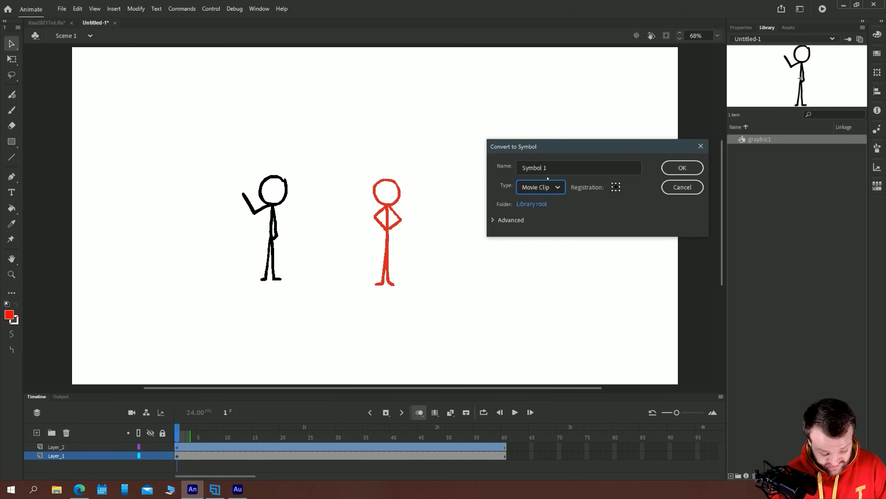
text(noviec)
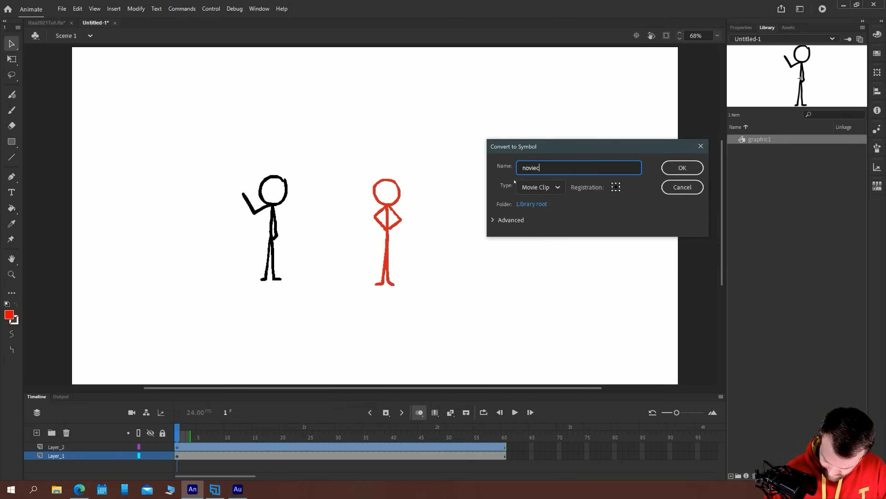
text(lip1)
click(526, 168)
key(BackSpace)
text(m)
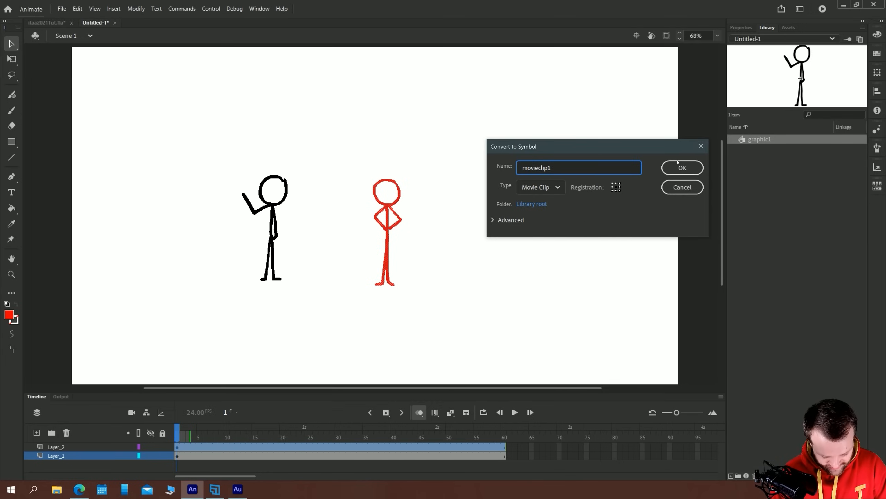
click(677, 168)
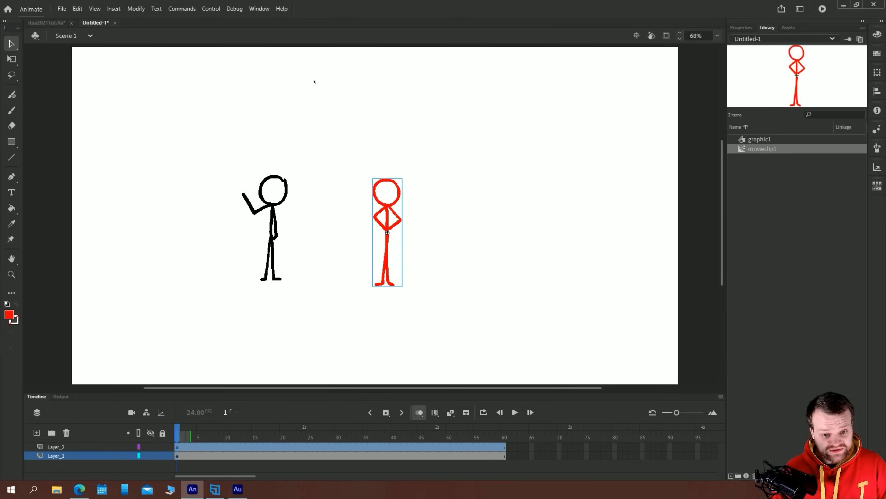
Inside movieclip1, hold the first pose for two frames and brush a slightly shifted red figure on a new blank keyframe at frame 3
double_click(381, 203)
key(F5)
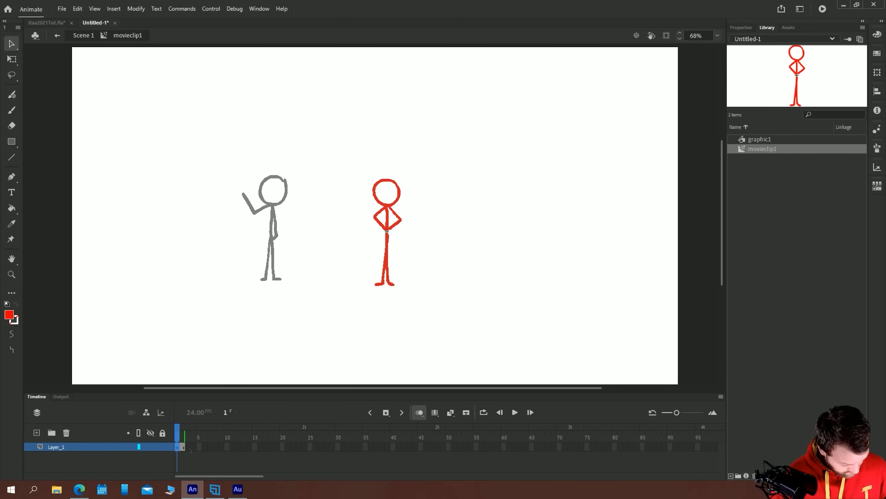
click(190, 450)
key(F7)
key(b)
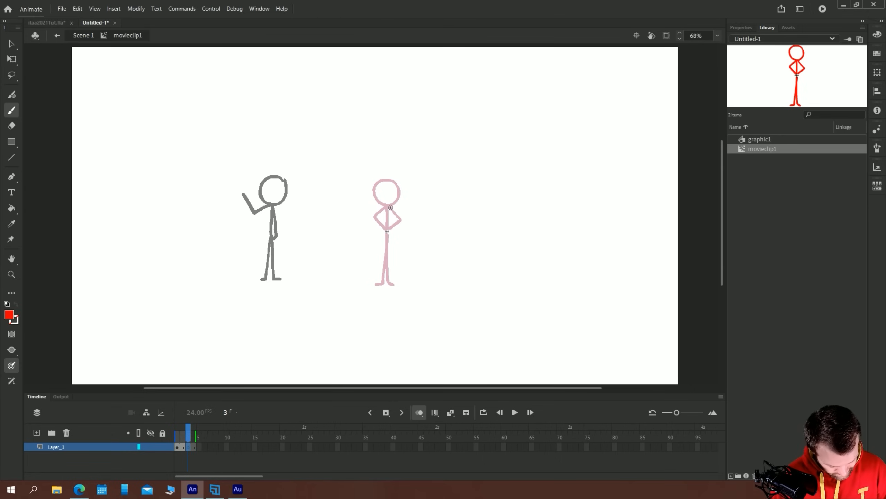
mouse_move(387, 205)
mouse_down()
mouse_move(388, 178)
mouse_move(375, 202)
mouse_move(386, 206)
mouse_move(387, 231)
mouse_move(374, 218)
mouse_move(388, 230)
mouse_move(389, 280)
mouse_move(397, 286)
mouse_up()
mouse_move(386, 232)
mouse_down()
mouse_move(384, 275)
mouse_move(375, 281)
mouse_up()
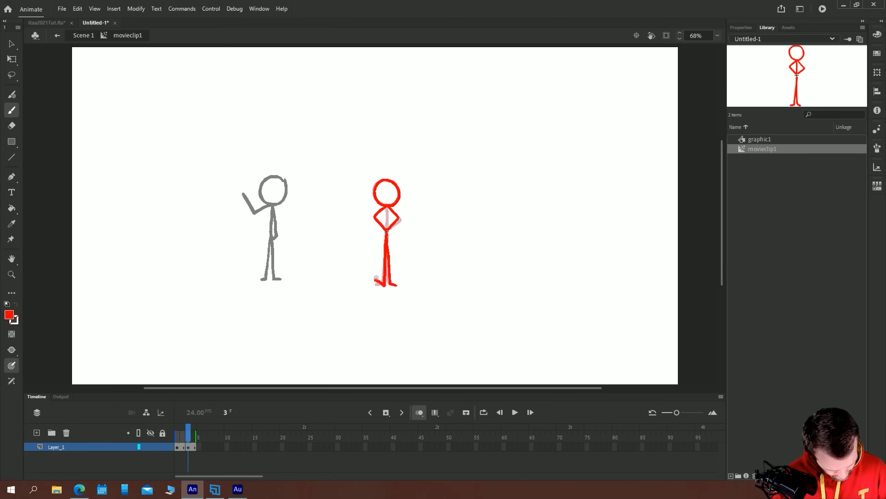
drag(386, 208, 387, 231)
Return to Scene 1 and review how both figures animate in timeline playback and in a test movie, closing the preview
click(83, 36)
key(v)
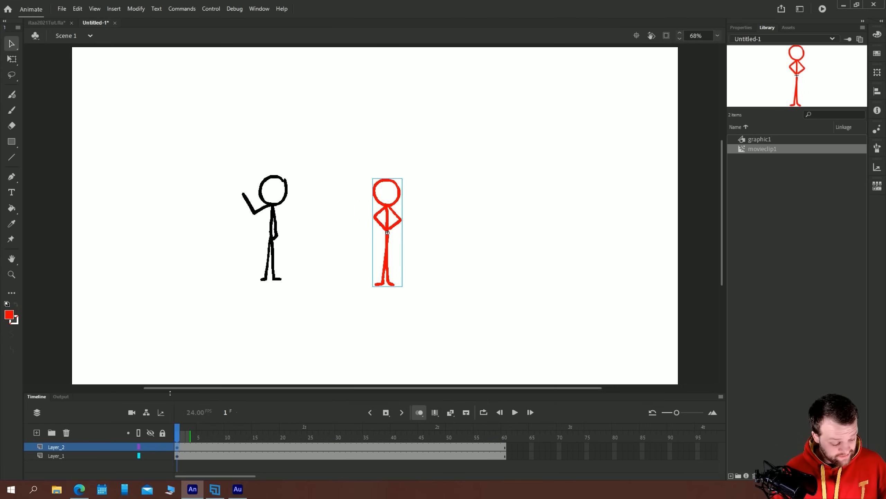
key(Return)
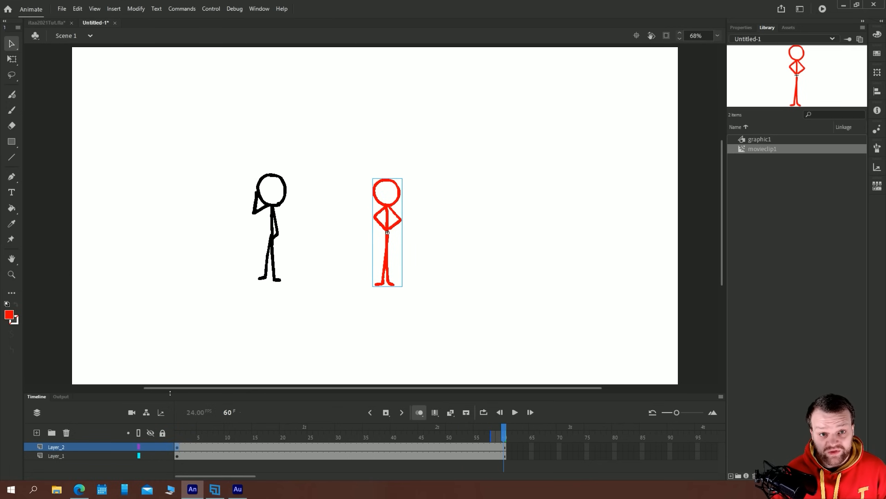
key(Return)
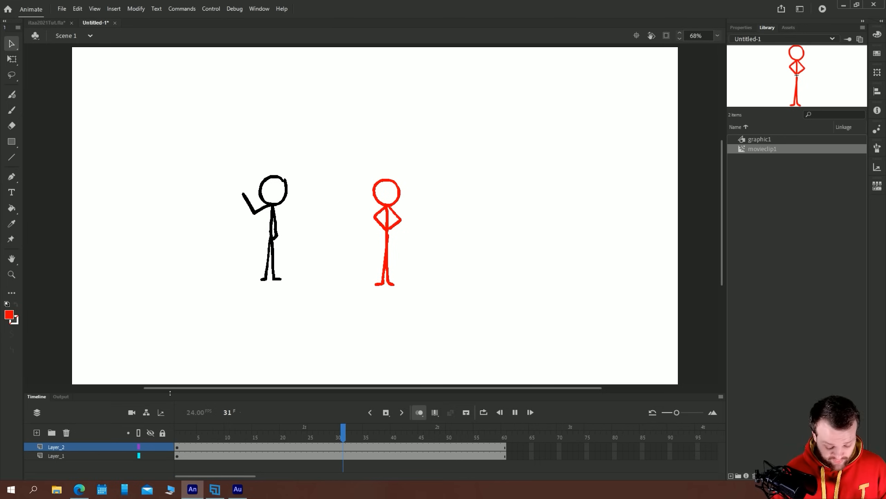
key(ctrl+Return)
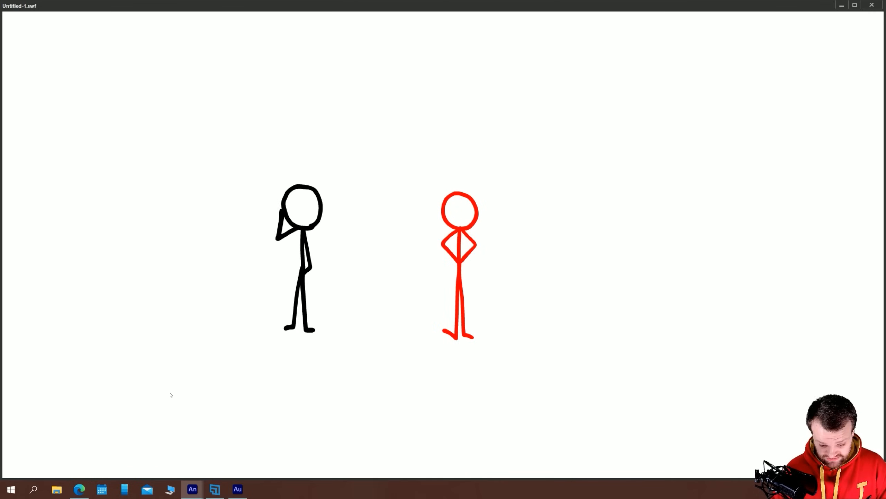
click(871, 4)
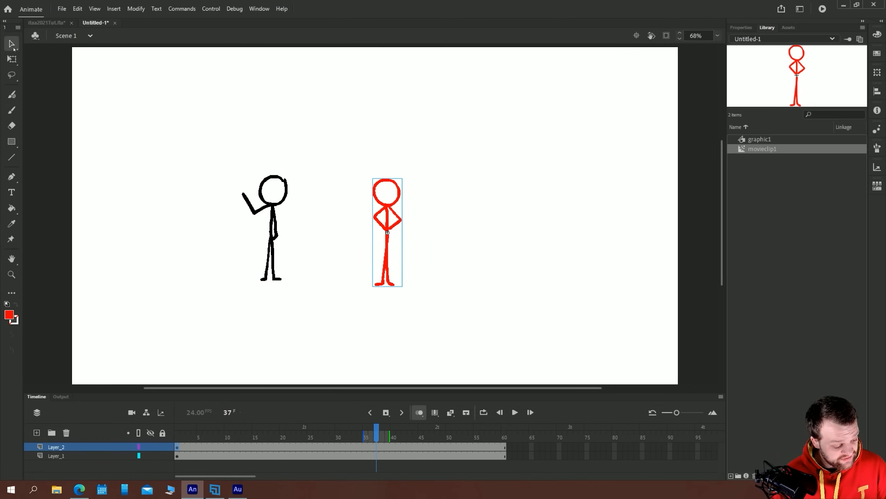
Move both stick figures together slightly right and up on the stage
drag(426, 278, 135, 120)
drag(269, 206, 316, 195)
click(179, 252)
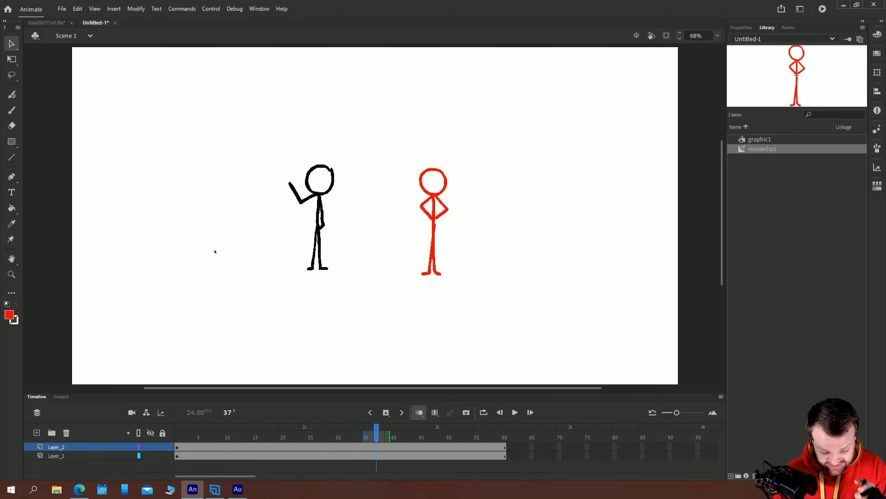
Compare the instance properties of the black graphic figure and the red movie clip figure
click(742, 28)
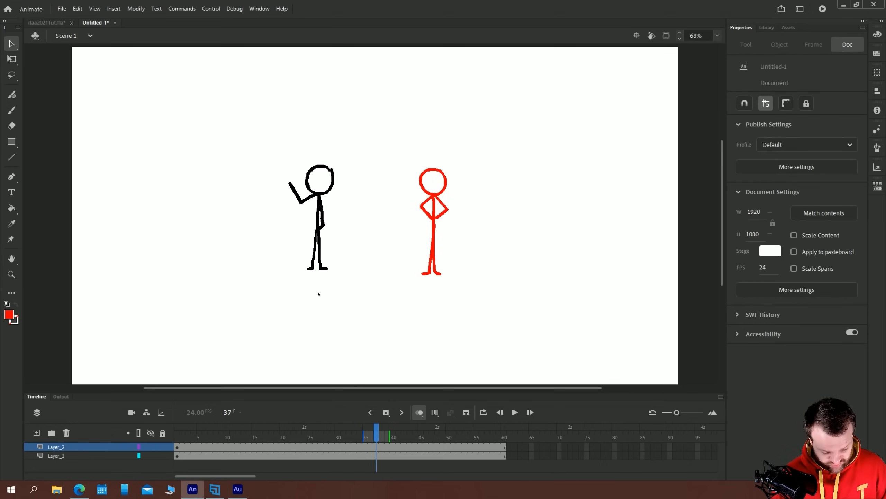
click(321, 207)
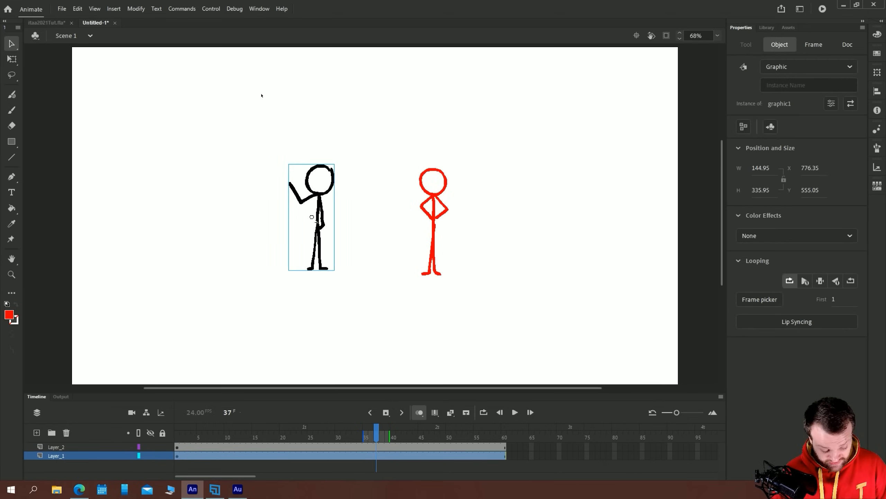
click(434, 209)
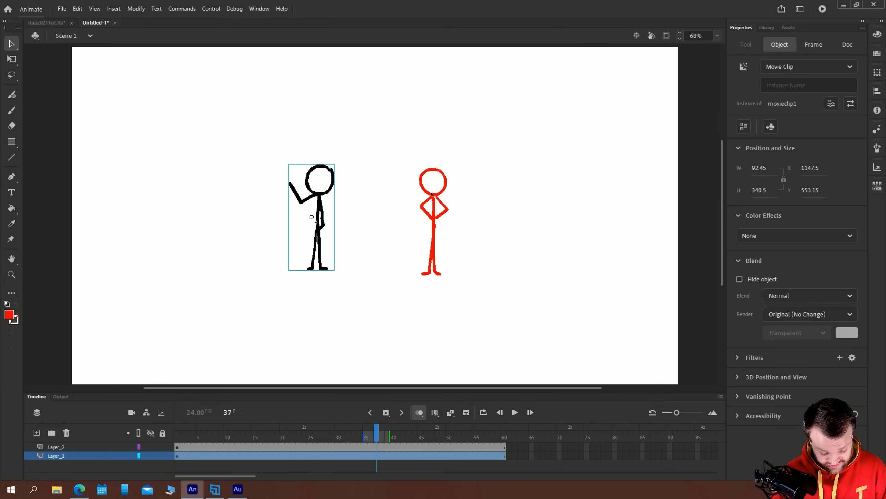
click(316, 196)
click(432, 197)
Set the black graphic's looping to play once and play the timeline from frame 1
click(324, 220)
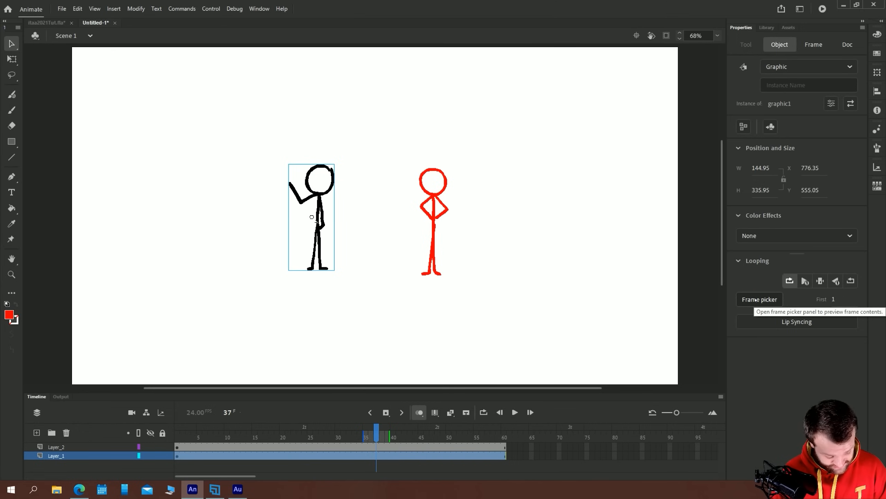
click(805, 282)
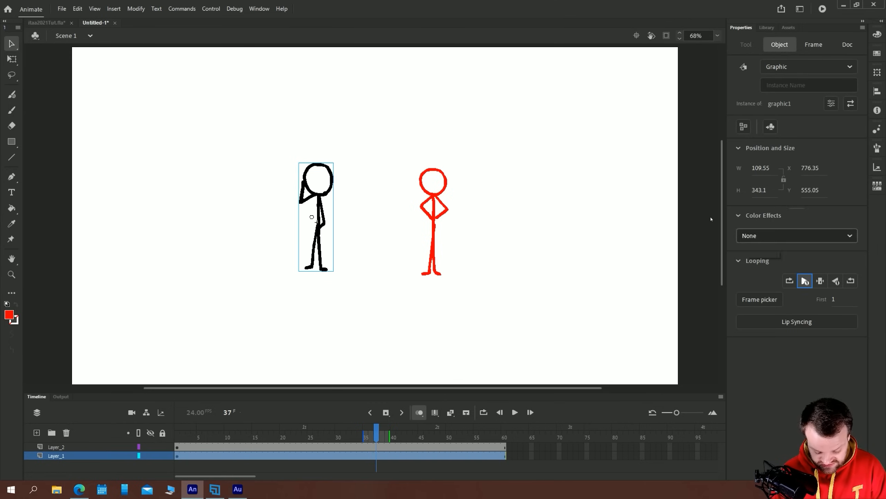
click(177, 447)
key(Return)
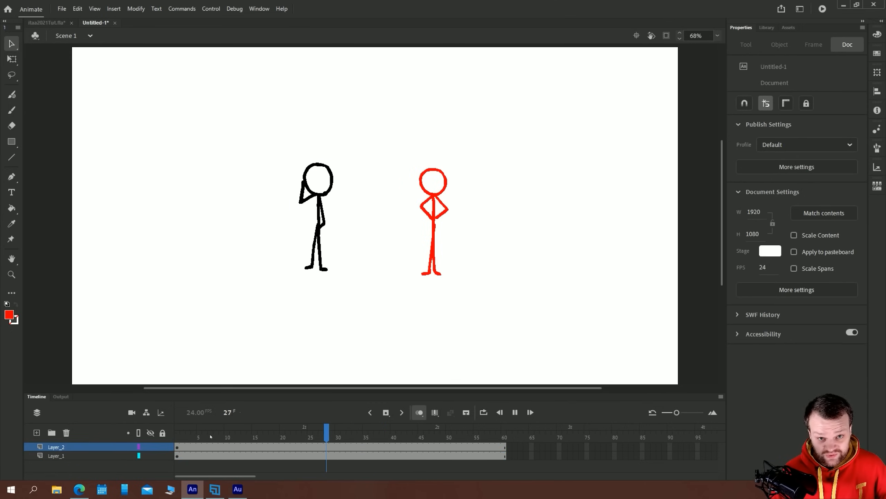
key(Return)
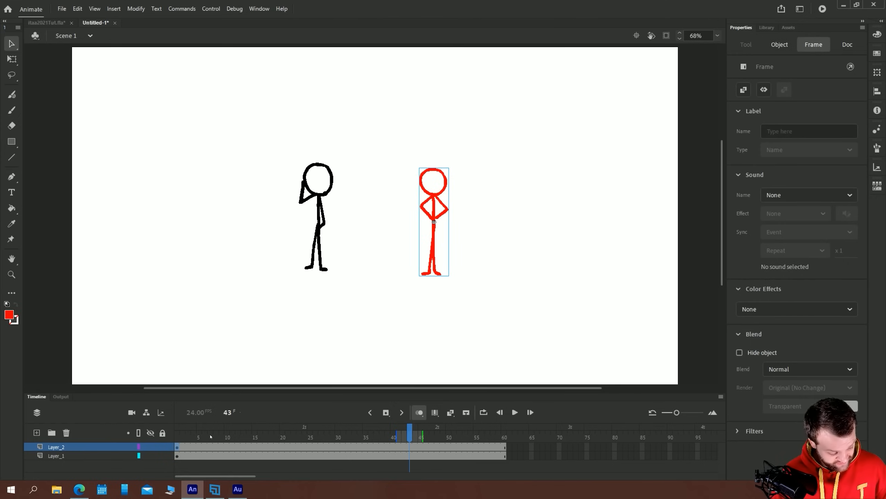
At frame 1, set the black graphic's looping to a single frame and pick its frame 3 in the frame picker
click(178, 447)
click(320, 202)
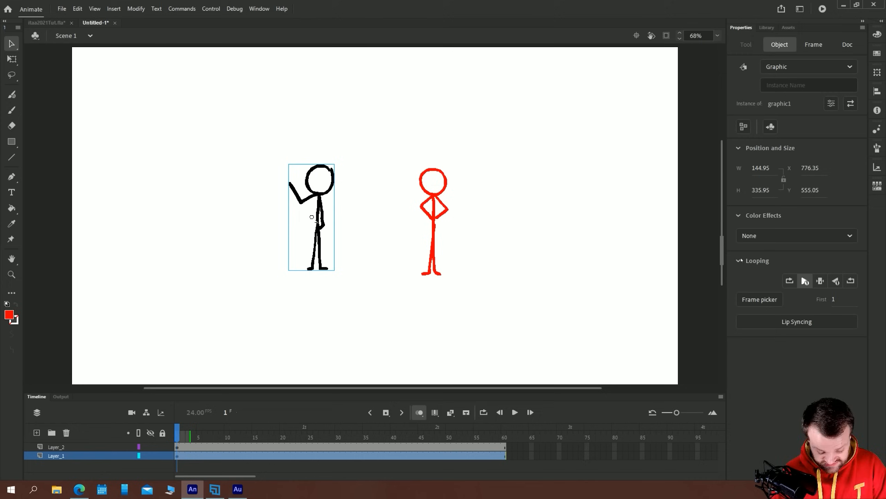
click(821, 281)
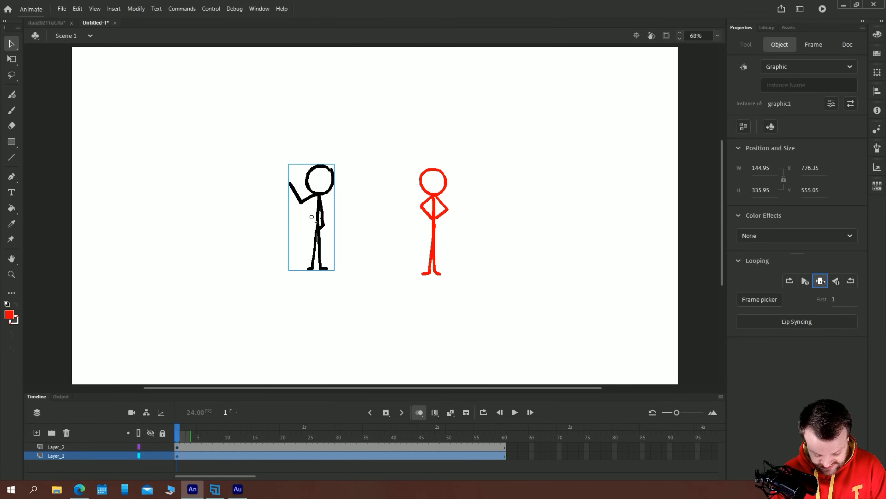
click(750, 300)
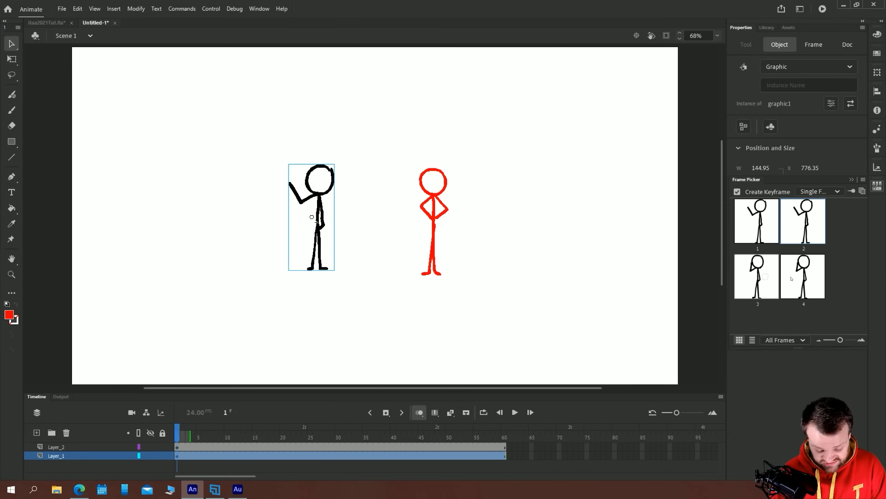
click(769, 273)
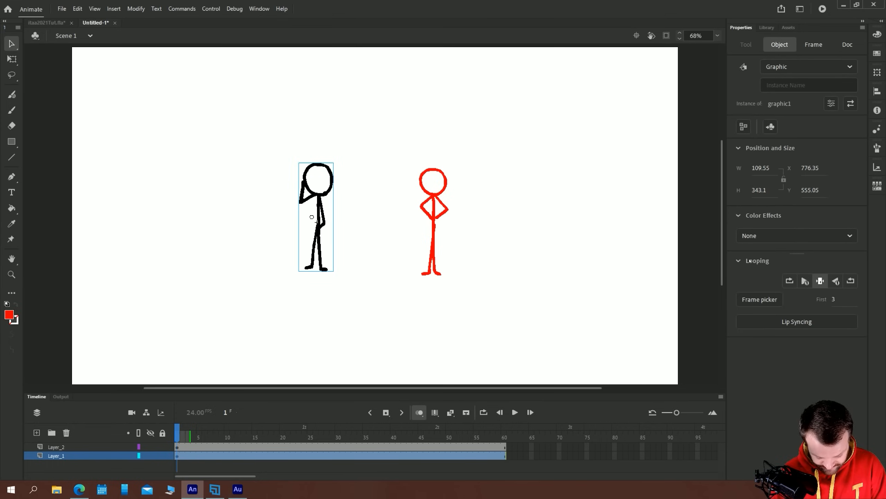
Try playing the black graphic in reverse once, set it to loop in reverse, and check the red movie clip's properties for comparison
click(836, 281)
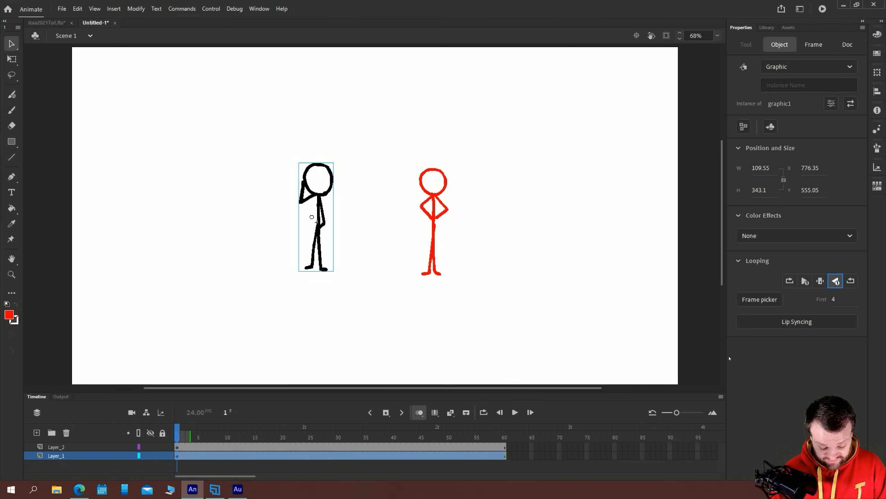
click(851, 281)
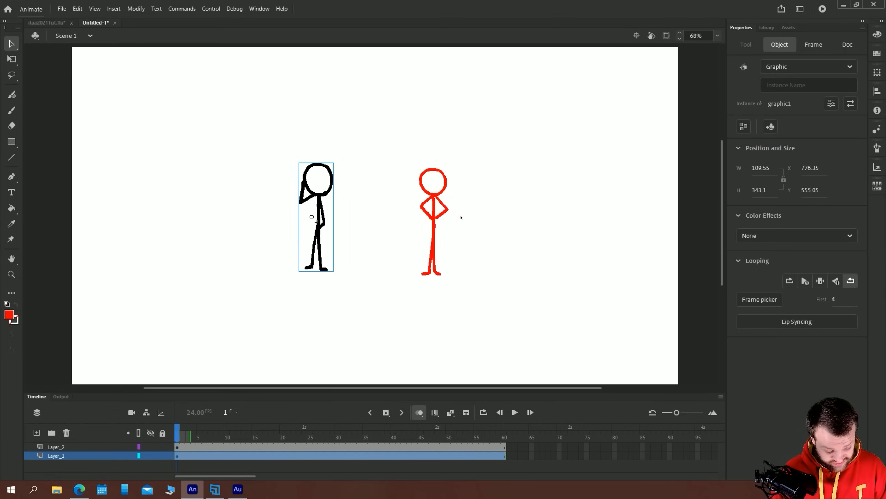
click(441, 200)
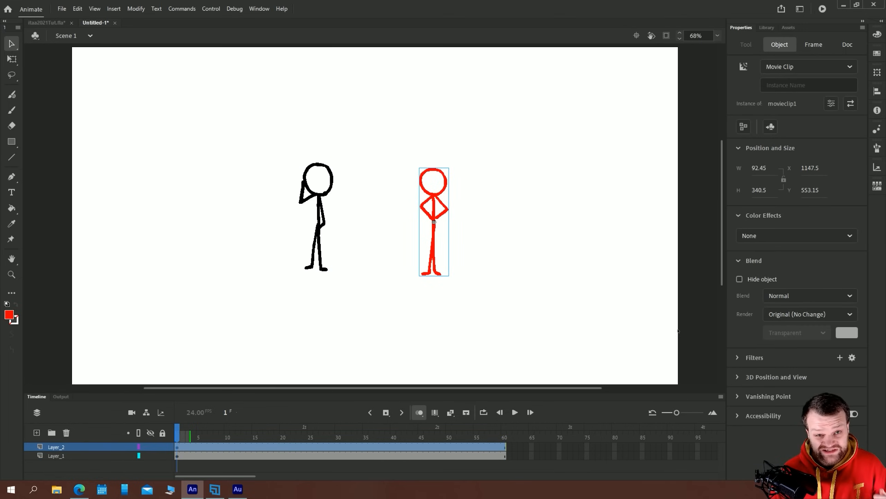
Try Brightness and Advanced color effects (48% with offsets red 82, green 105, blue 113) on the black figure and reset the effect to None
click(320, 193)
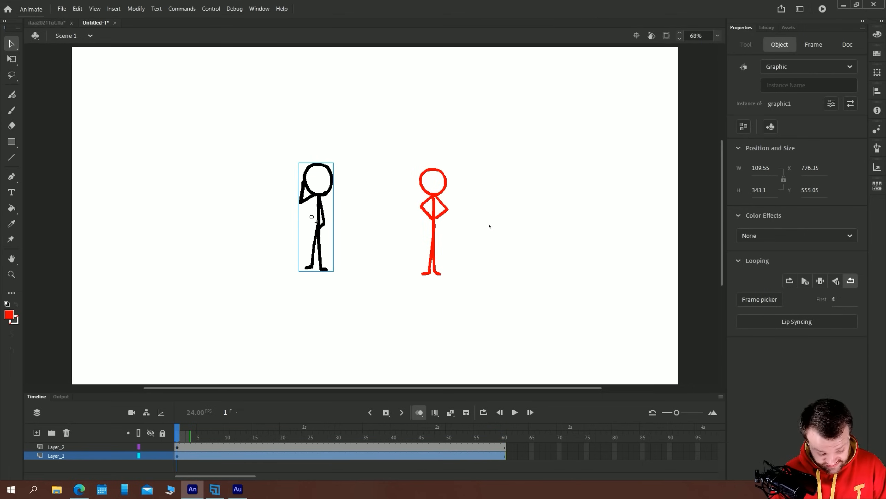
click(748, 235)
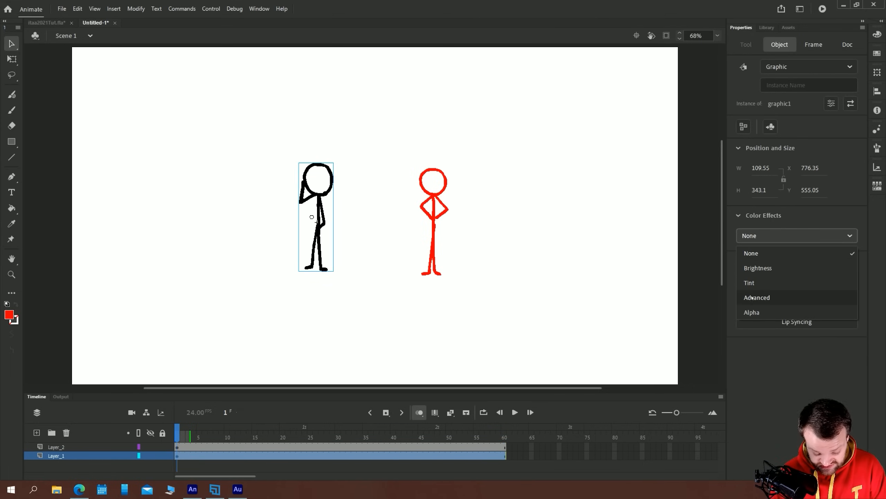
click(758, 268)
drag(797, 262, 805, 293)
click(768, 235)
click(754, 296)
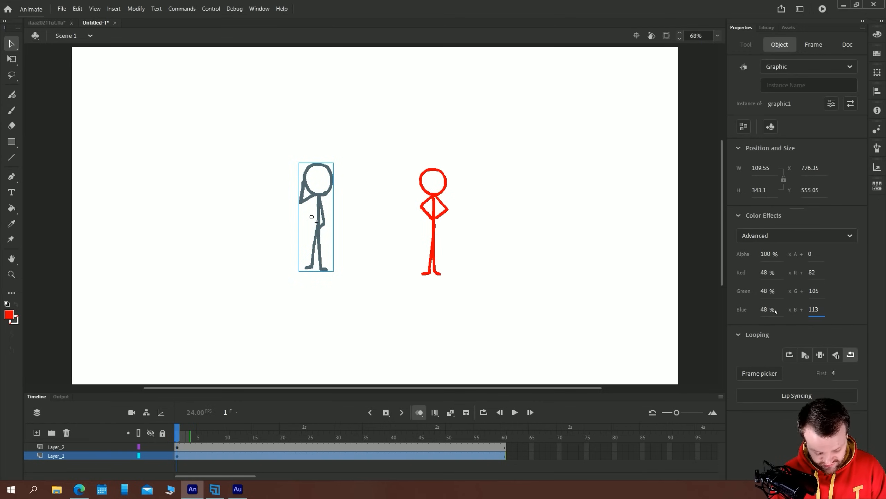
click(758, 236)
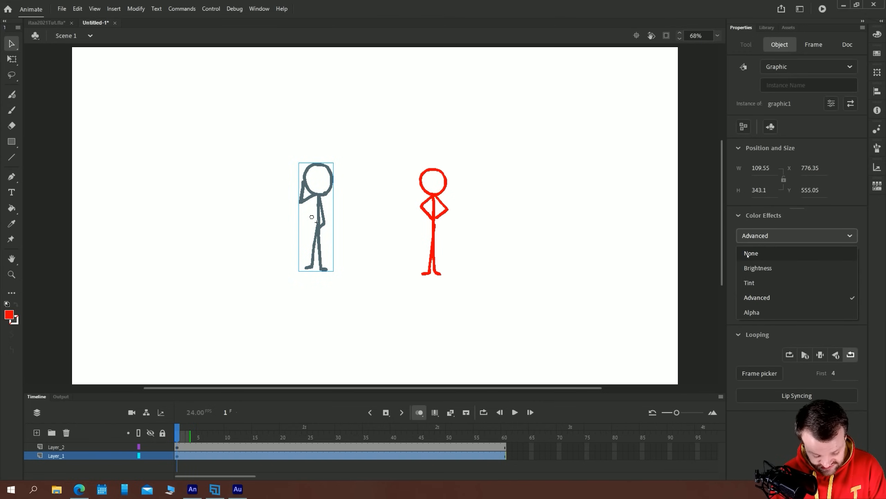
click(751, 253)
click(372, 251)
Examine the color effect, blend mode and render options available for the red movie clip
click(447, 201)
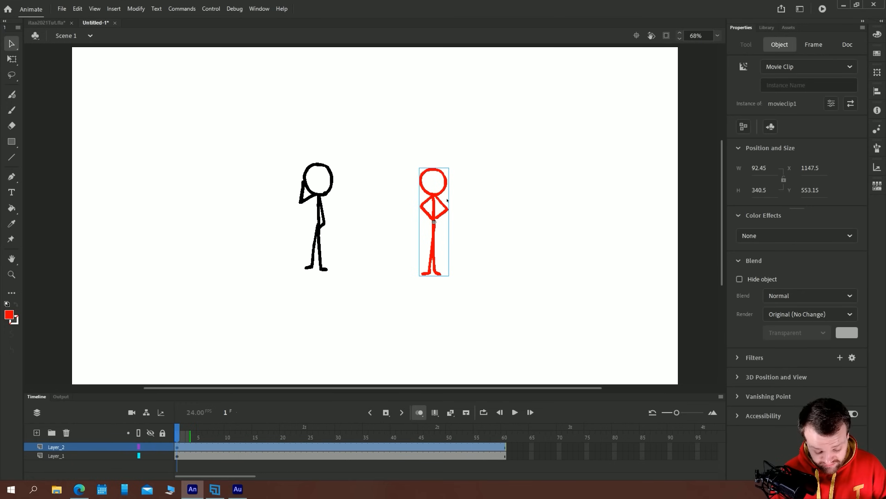
click(759, 236)
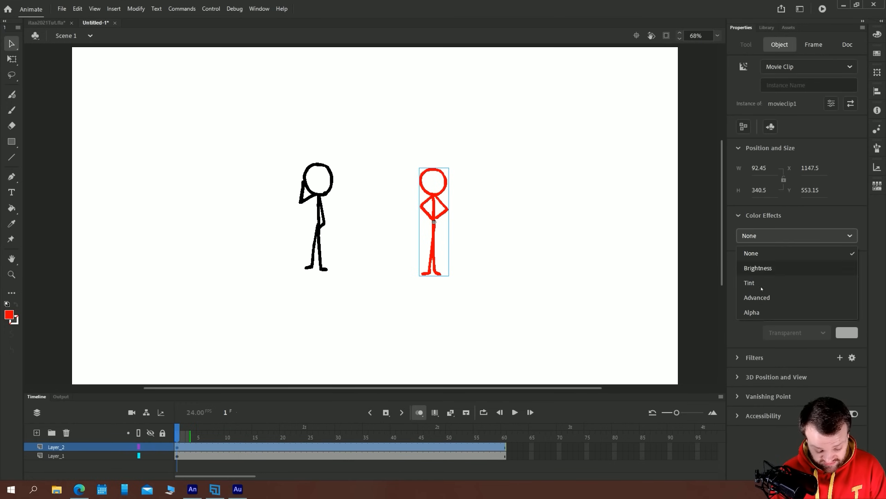
click(759, 236)
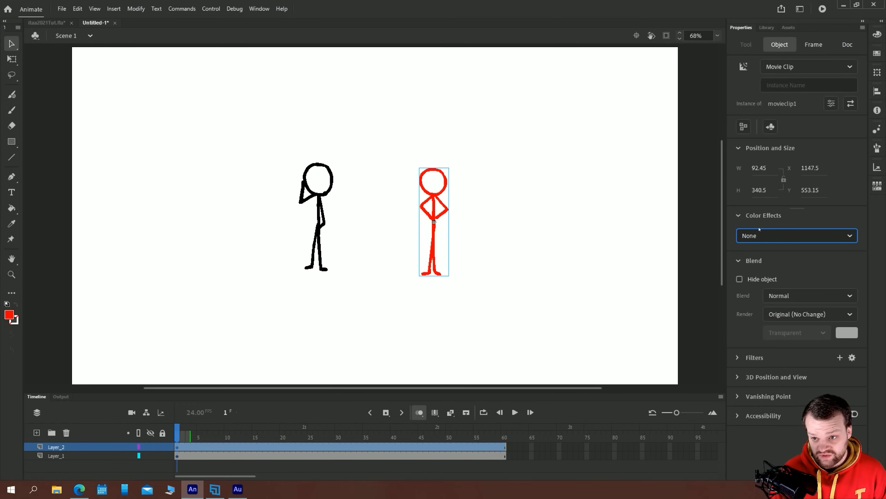
click(770, 295)
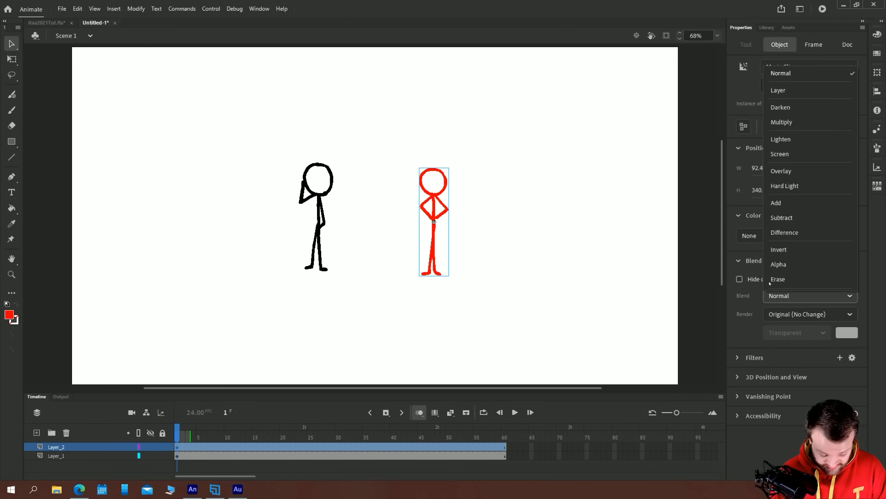
click(789, 314)
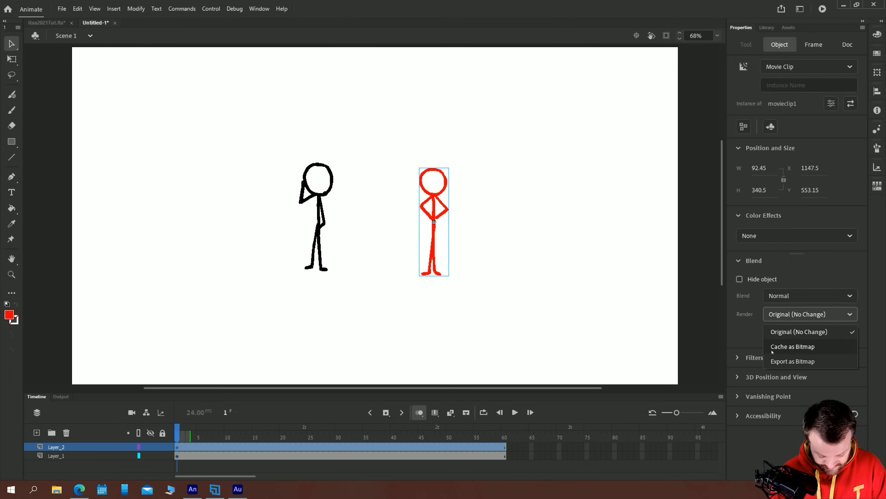
click(747, 328)
Add a Drop Shadow filter to the red movie clip and compare its properties with those of the black graphic
click(738, 357)
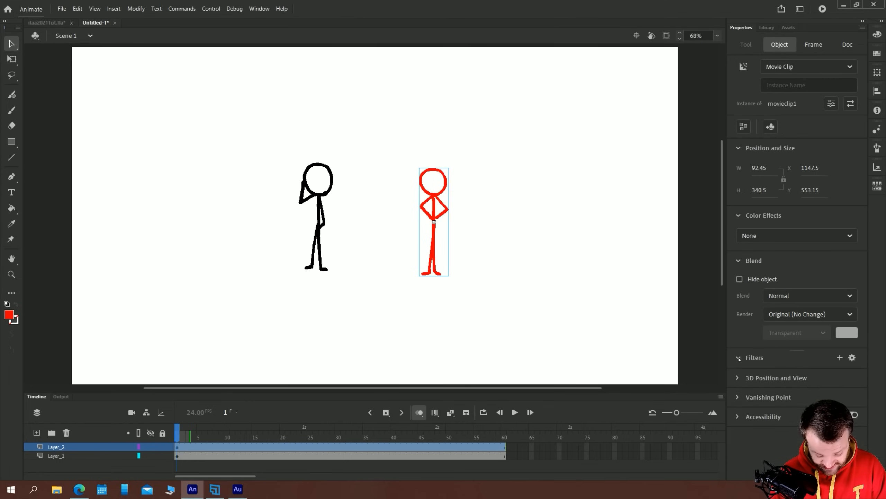
click(739, 261)
click(738, 215)
click(739, 147)
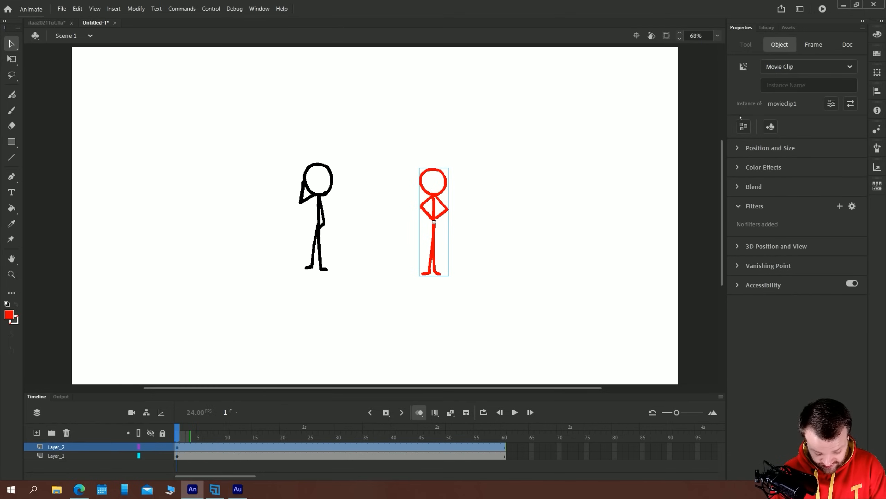
click(840, 206)
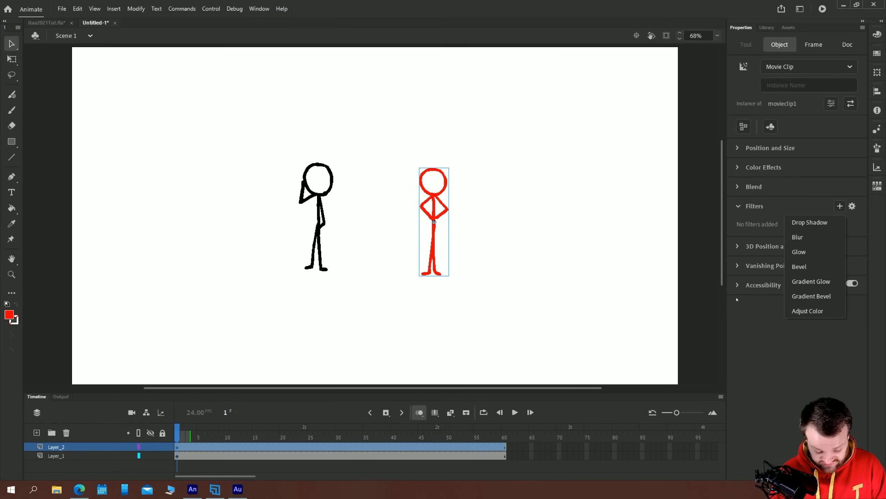
click(803, 223)
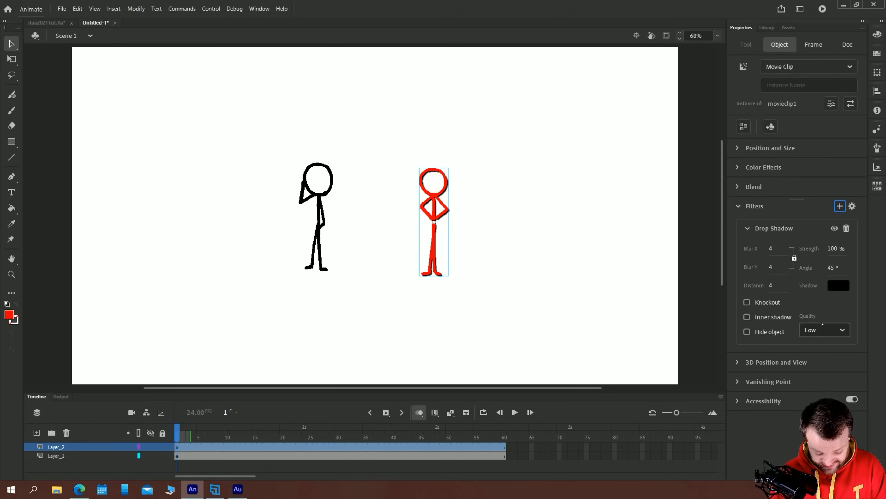
click(318, 196)
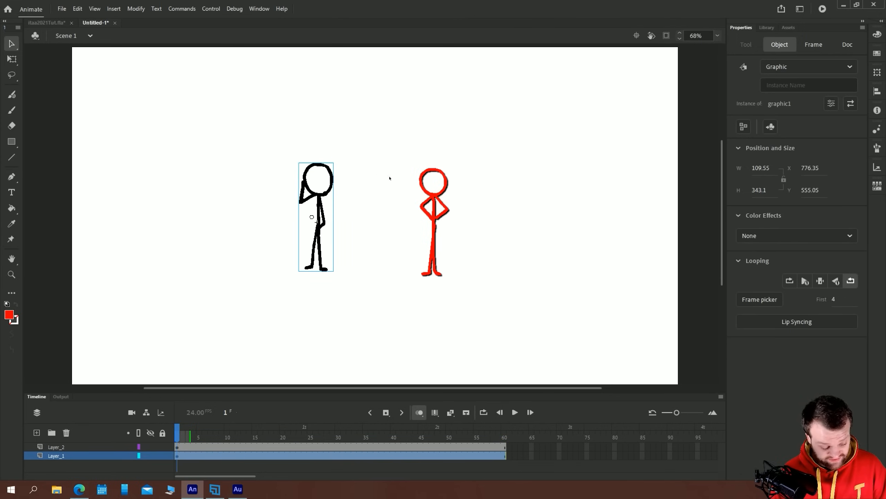
click(433, 194)
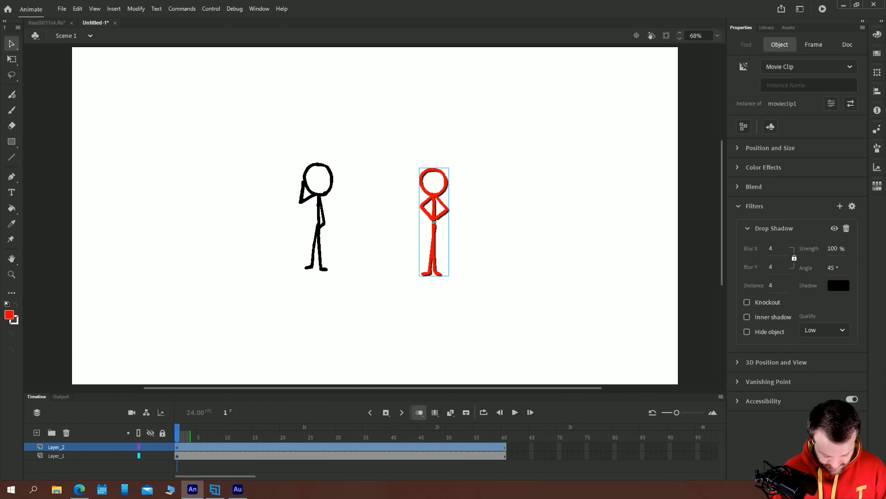
Add a Glow filter to the red movie clip with a yellow-green color and a blur of 189 in X and Y
click(840, 206)
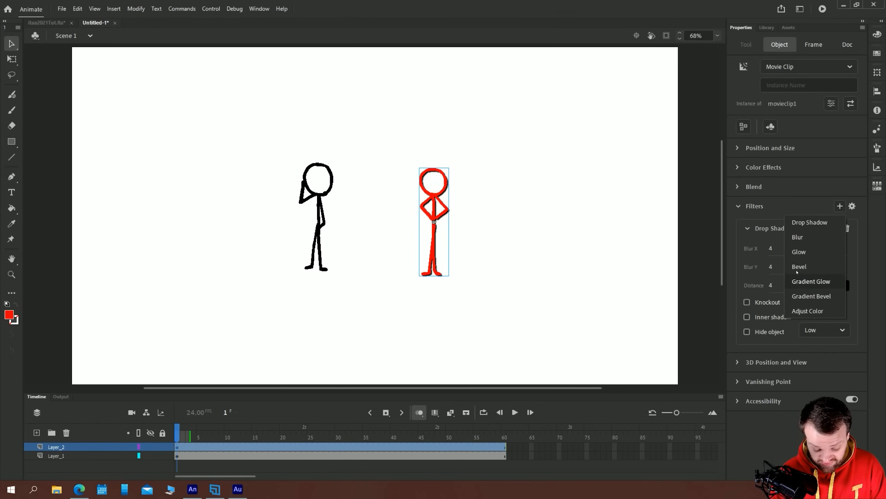
click(799, 252)
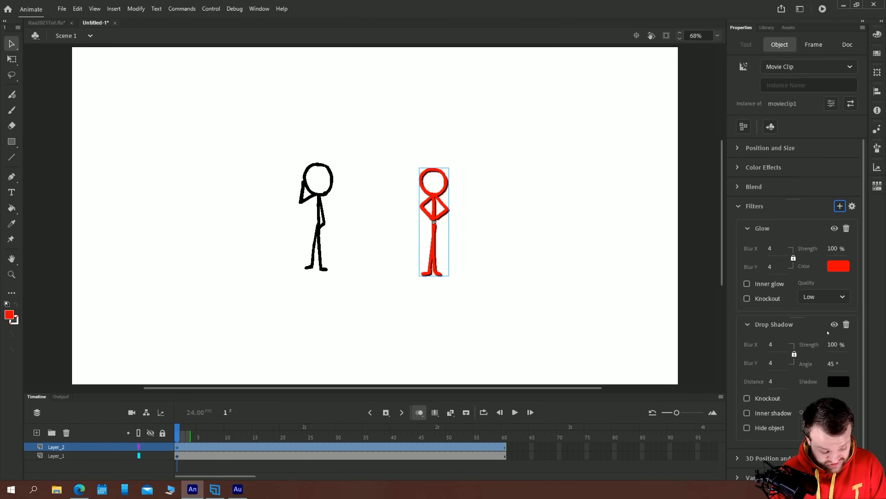
click(842, 269)
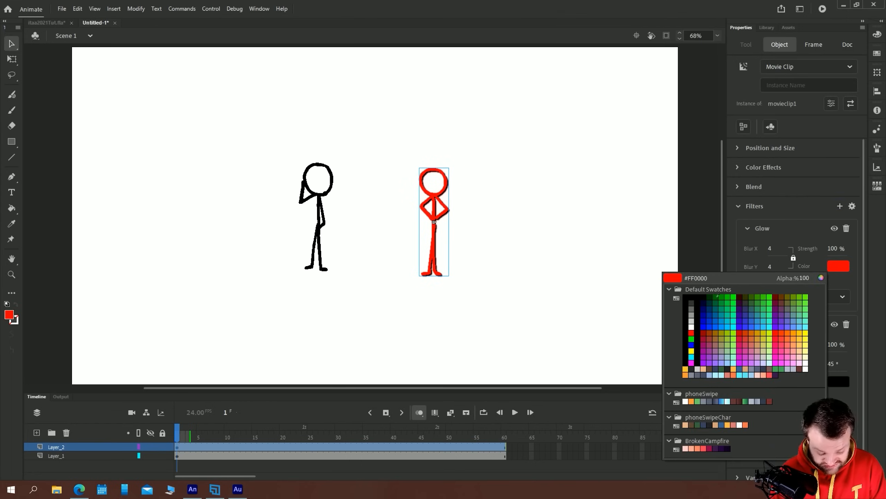
click(772, 337)
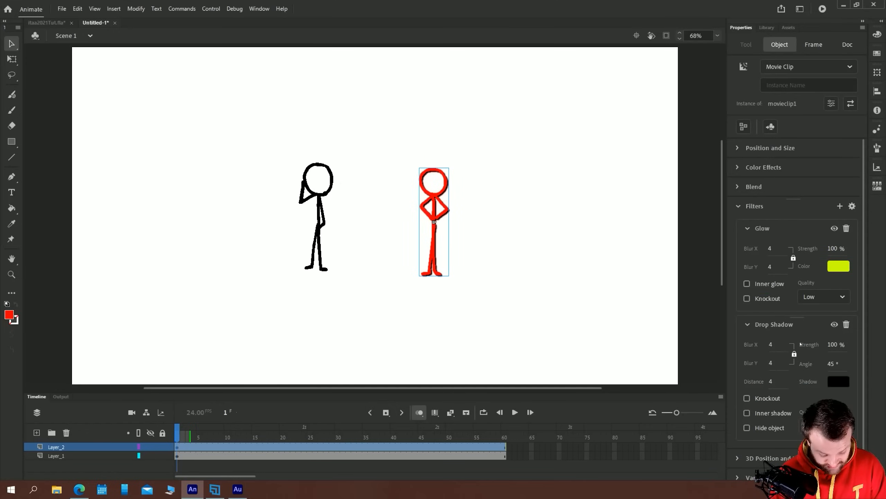
drag(770, 249, 786, 277)
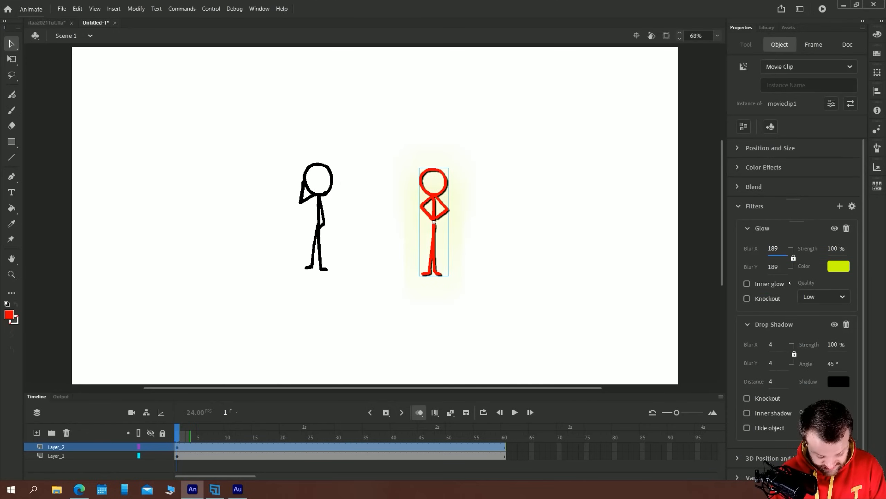
click(185, 148)
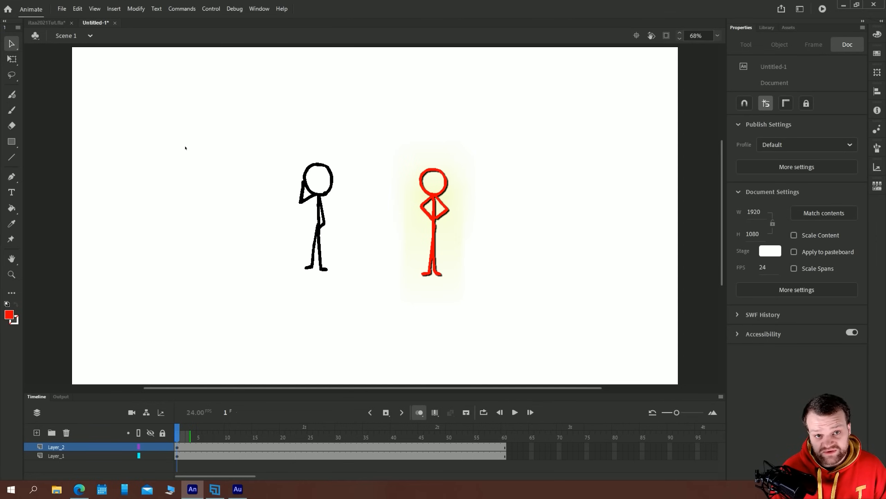
Delete both stick figures and brush a black rectangular outline about 427 by 138 px with a small play triangle inside
drag(602, 336, 187, 125)
key(Delete)
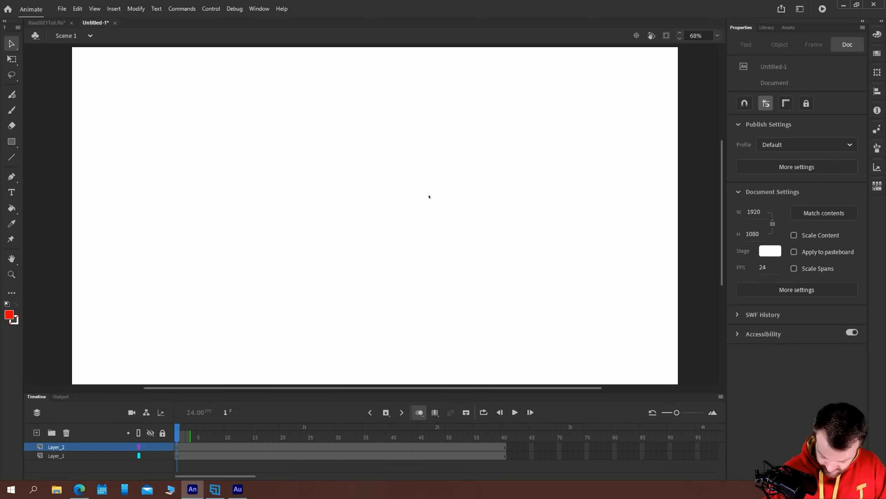
key(b)
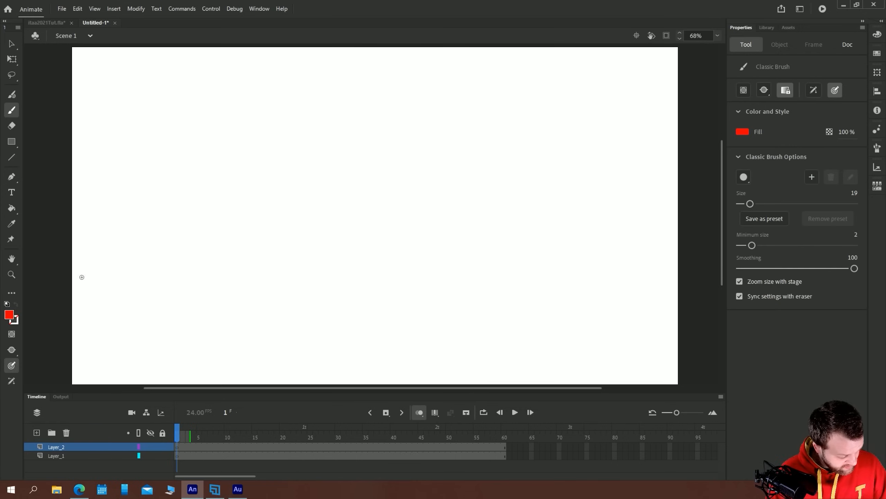
click(9, 314)
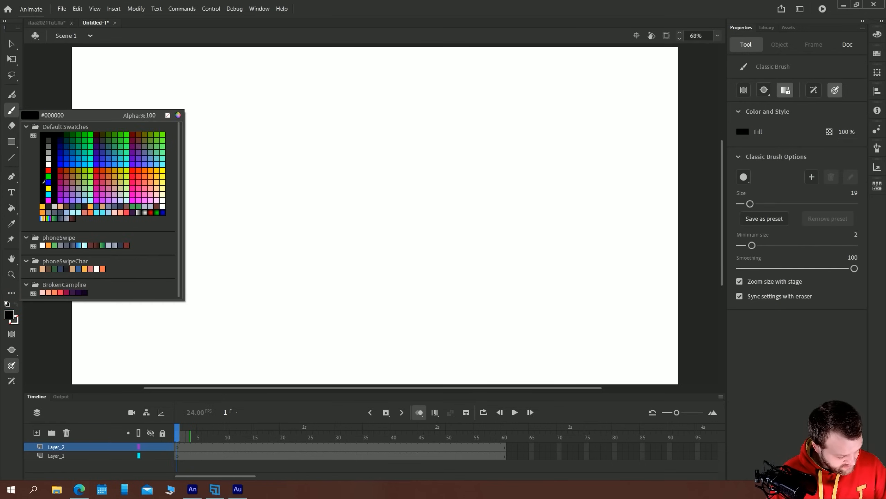
click(42, 178)
mouse_move(289, 190)
mouse_down()
mouse_move(423, 193)
mouse_move(418, 230)
mouse_up()
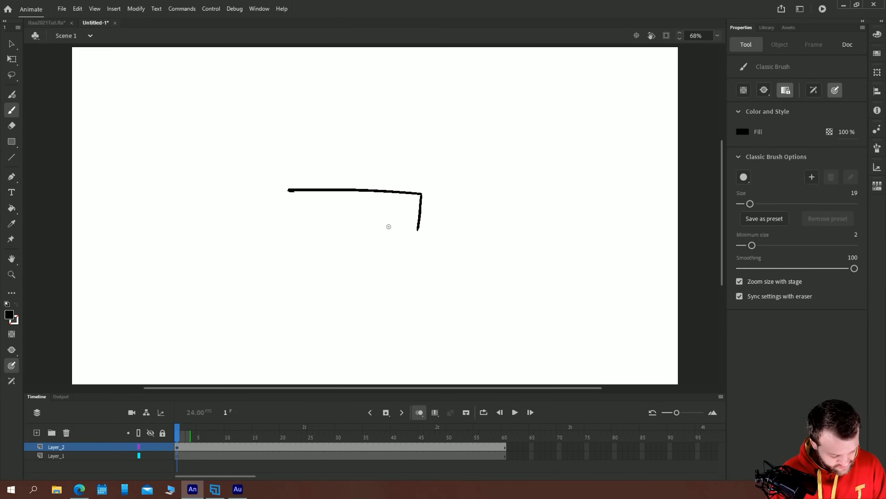
drag(291, 191, 291, 218)
drag(419, 230, 288, 220)
mouse_move(349, 212)
mouse_down()
mouse_move(348, 200)
mouse_move(347, 212)
mouse_up()
Convert the whole play-button drawing to a symbol of type Button, keeping the name Symbol 1
key(v)
mouse_move(520, 272)
mouse_down()
mouse_move(416, 220)
mouse_move(154, 139)
mouse_up()
key(F8)
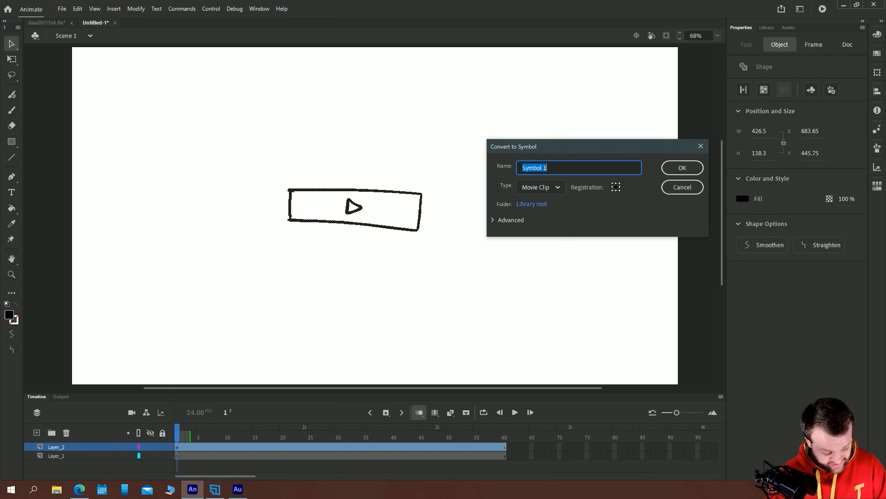
click(541, 187)
click(533, 233)
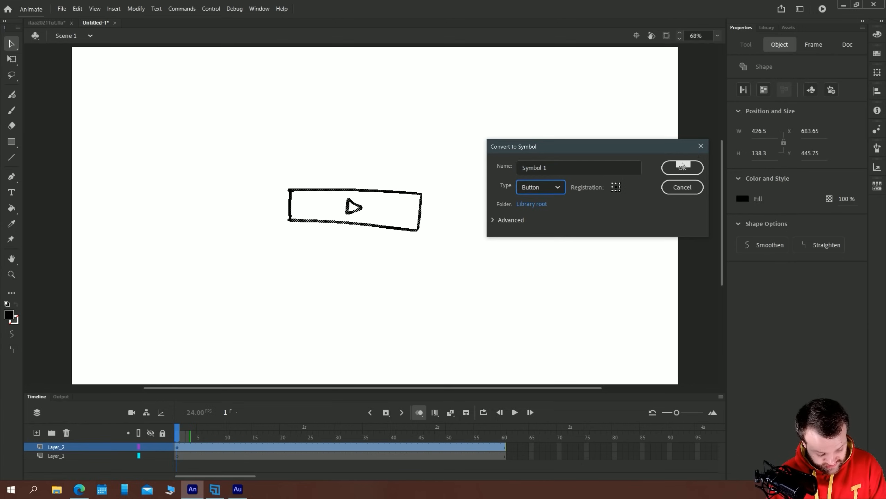
click(682, 168)
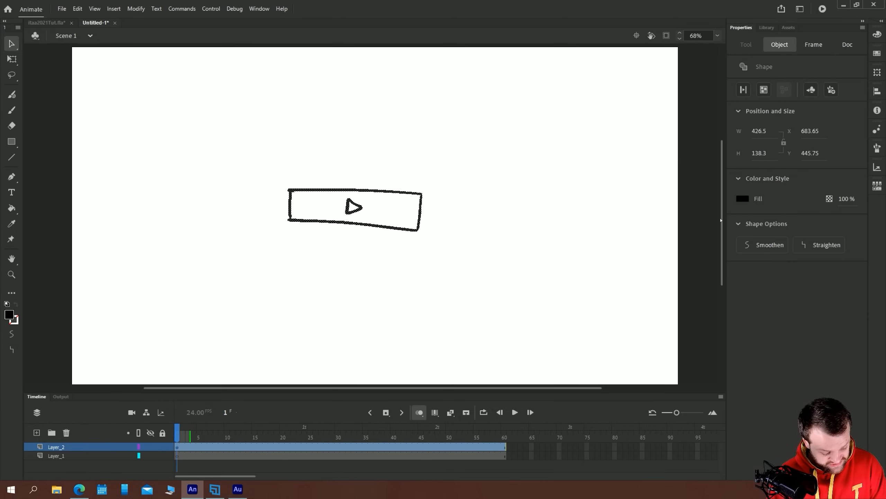
Inside the button symbol, add keyframes for the Over, Down and Hit states
double_click(312, 194)
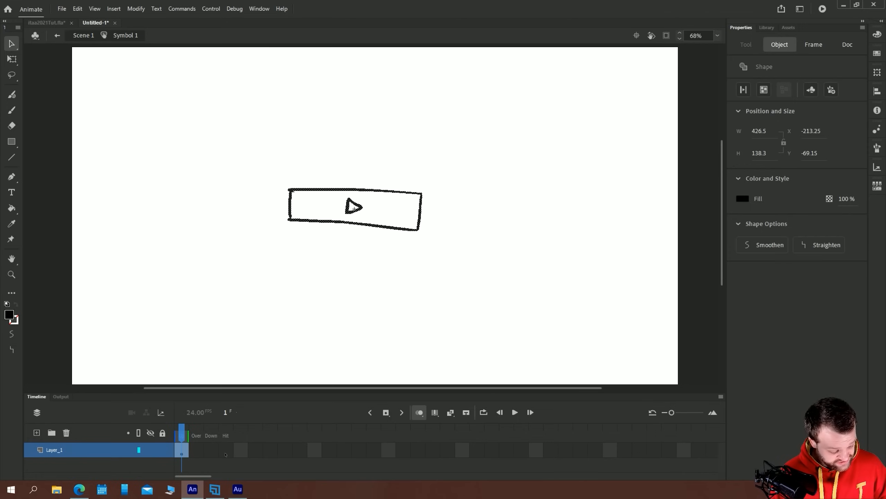
double_click(226, 454)
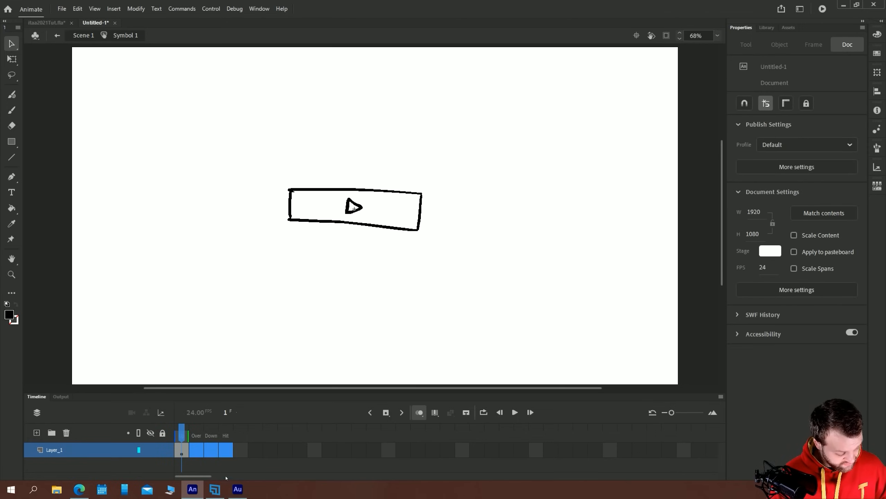
key(F6)
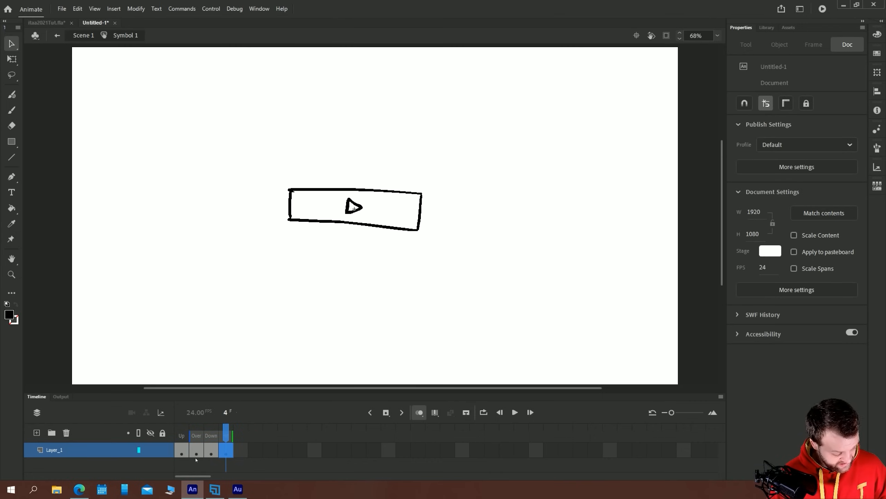
Recolor the button drawing red on the Over frame
click(9, 315)
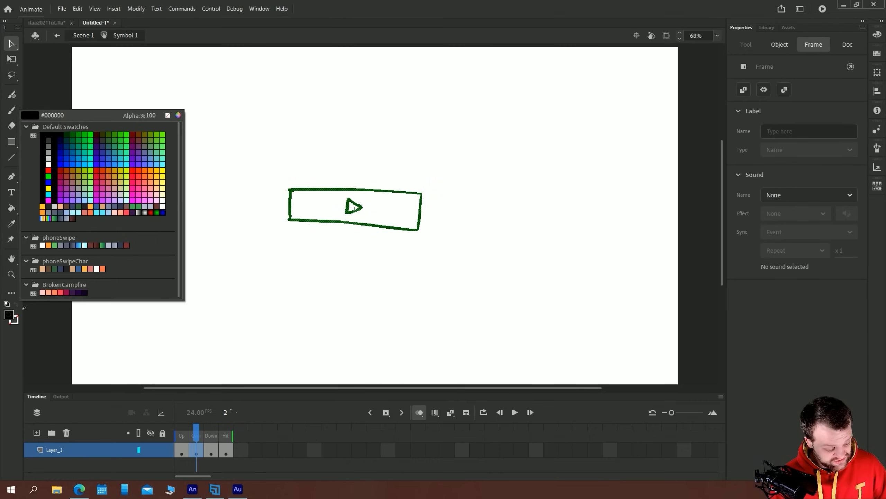
click(50, 169)
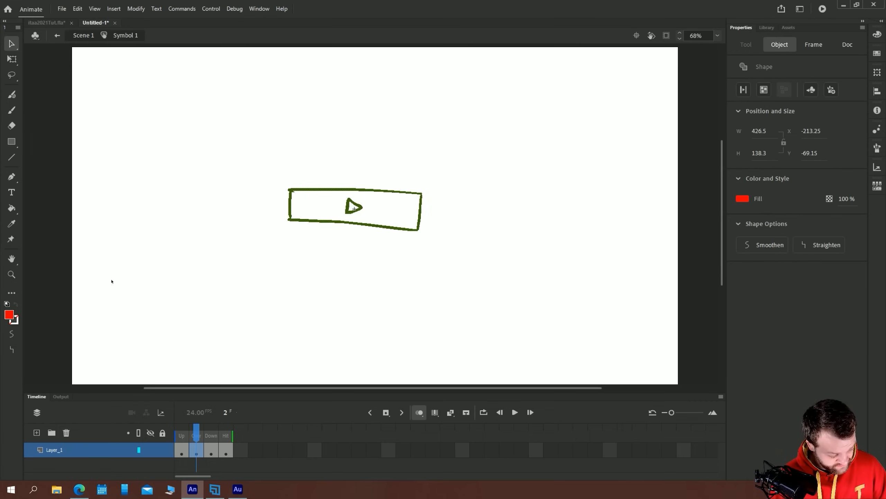
click(9, 316)
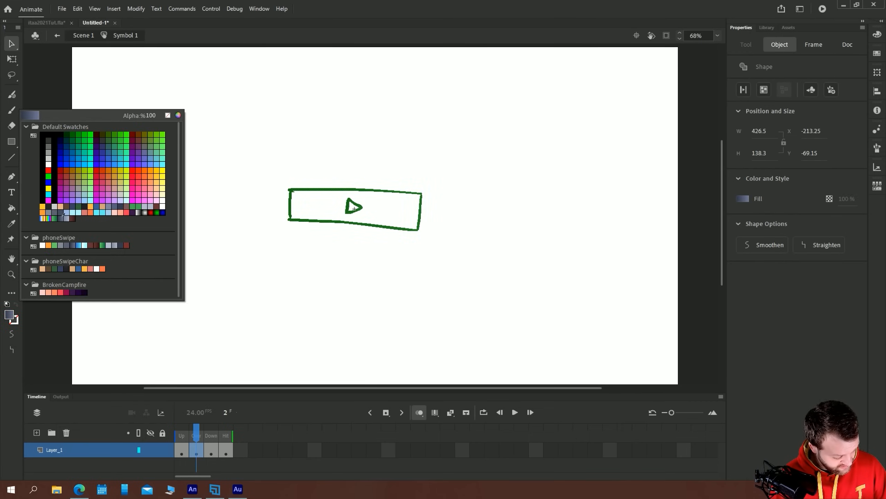
click(51, 169)
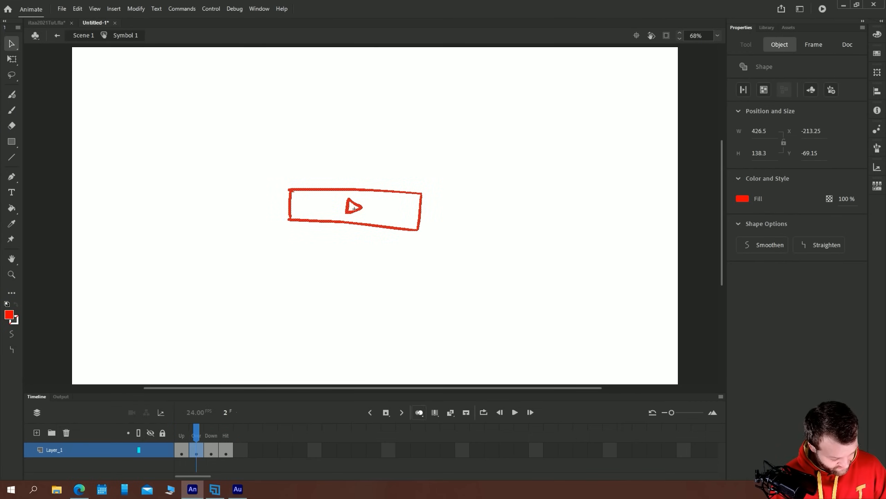
Enlarge the button drawing on the Down frame to about 462 by 170 px with Free Transform
click(211, 450)
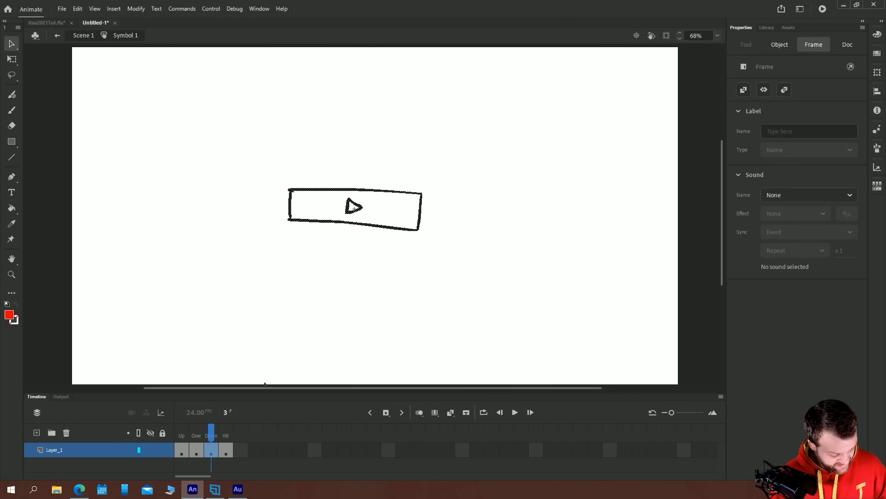
key(q)
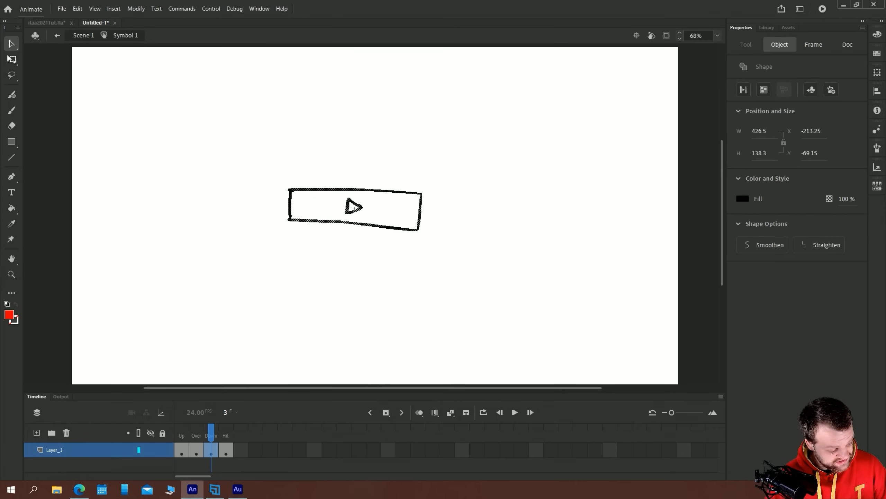
drag(287, 187, 281, 183)
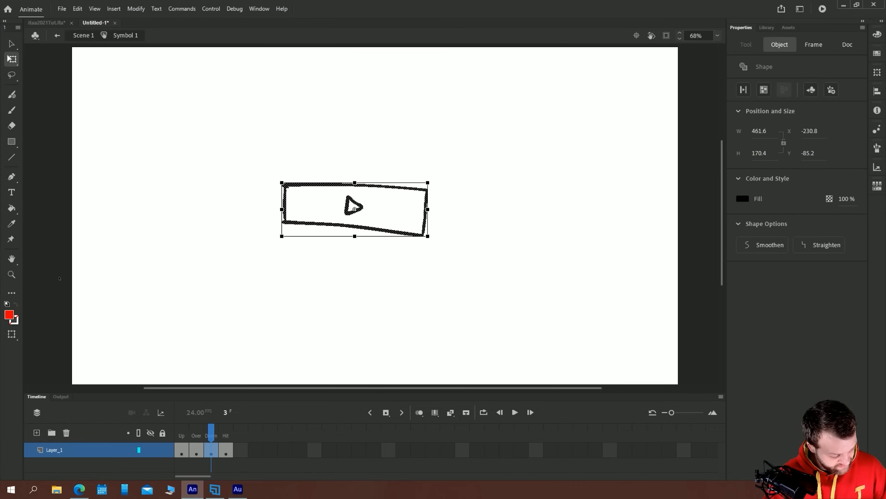
Draw a filled red rectangle over the button on the Hit frame as its clickable area and return to Scene 1
click(226, 451)
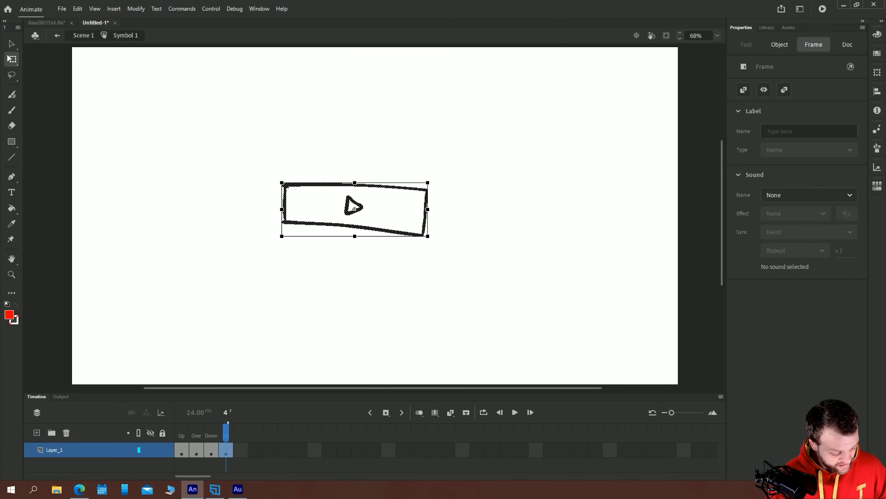
click(11, 142)
drag(421, 191, 287, 223)
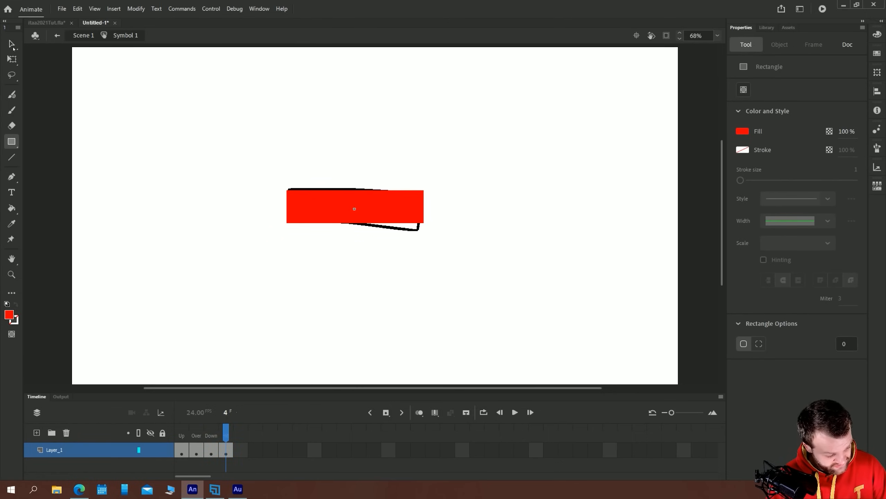
key(v)
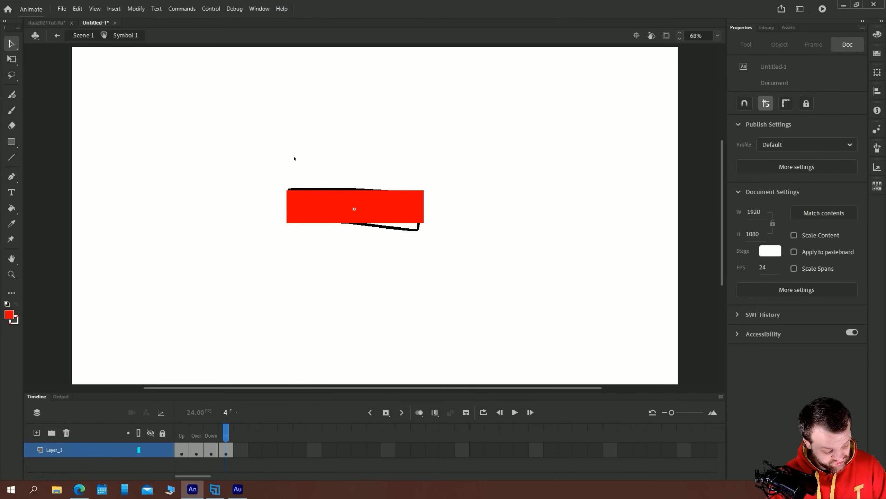
click(84, 36)
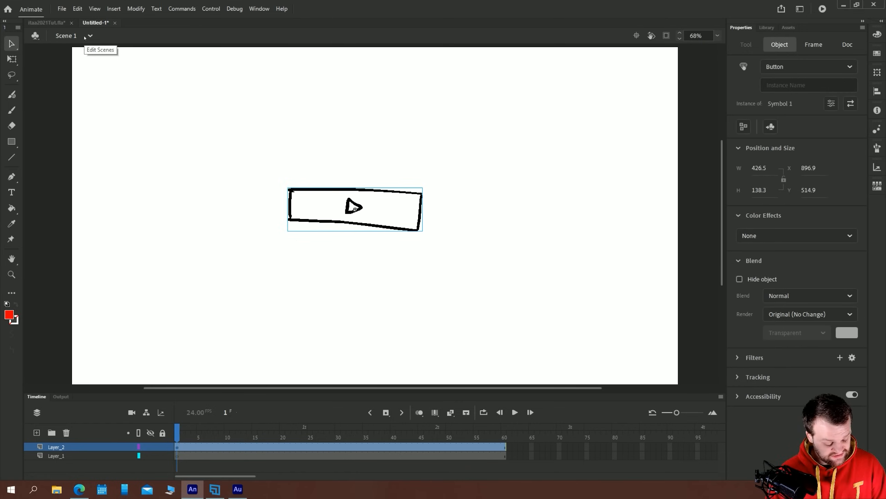
Test the movie to check the button's states and close the preview
click(215, 195)
key(ctrl+Return)
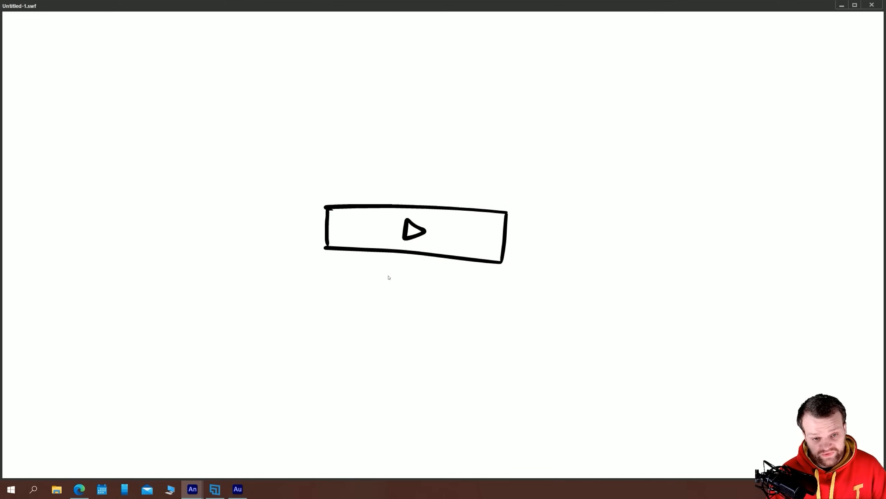
click(872, 5)
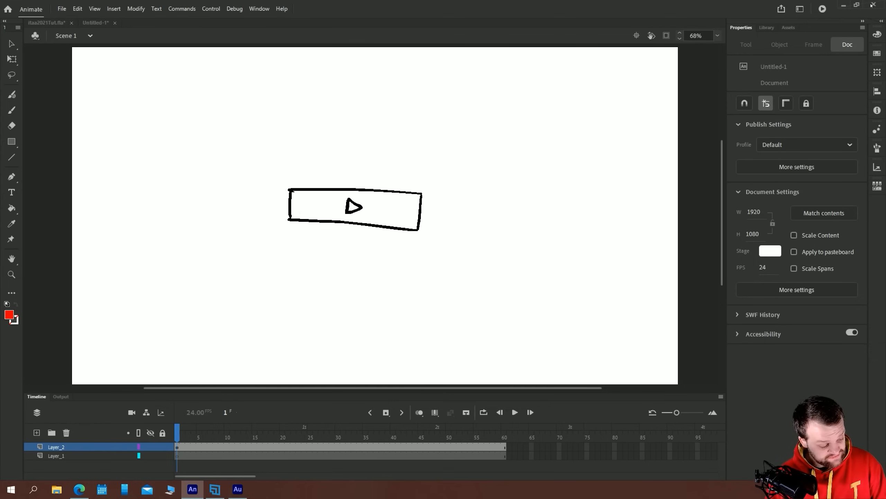
Clear the button from the stage and handwrite the words SHAPE, CLASSIC and MOTION with a black Classic Brush
drag(243, 155, 433, 238)
key(Delete)
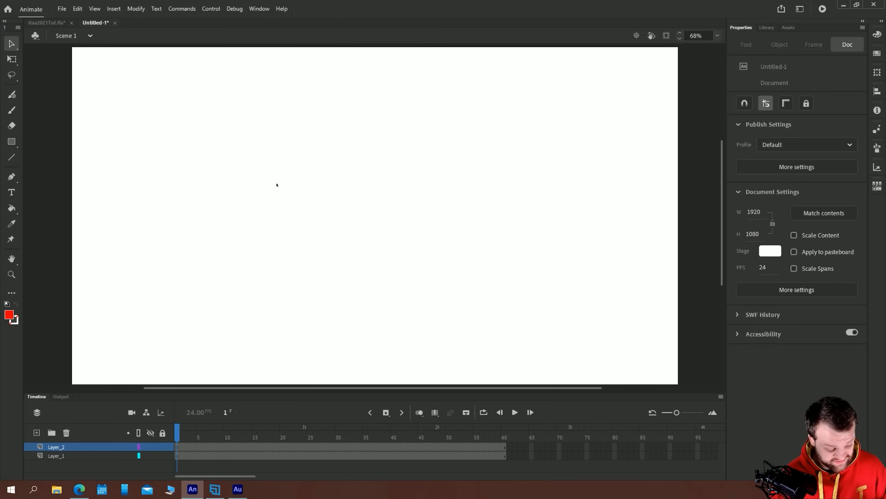
key(b)
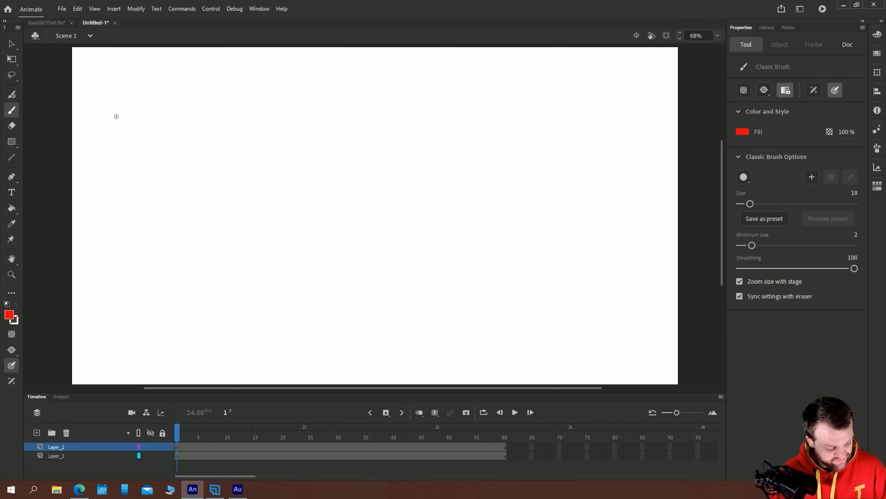
click(9, 315)
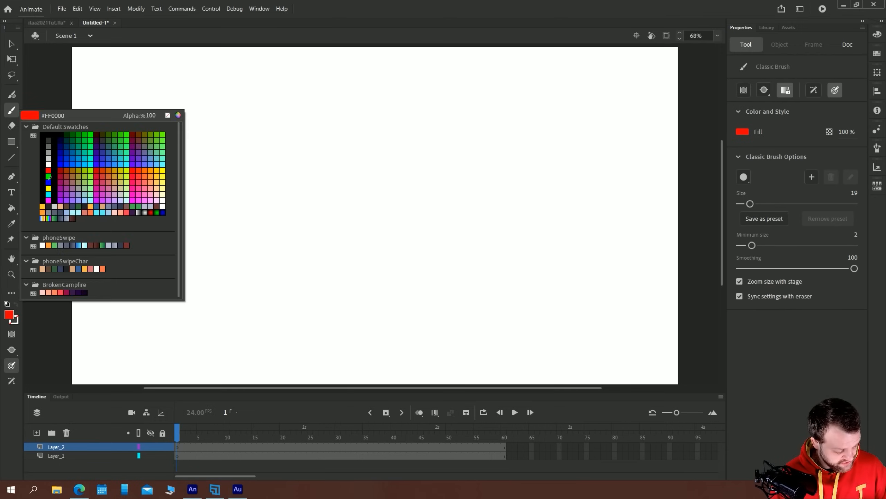
click(42, 156)
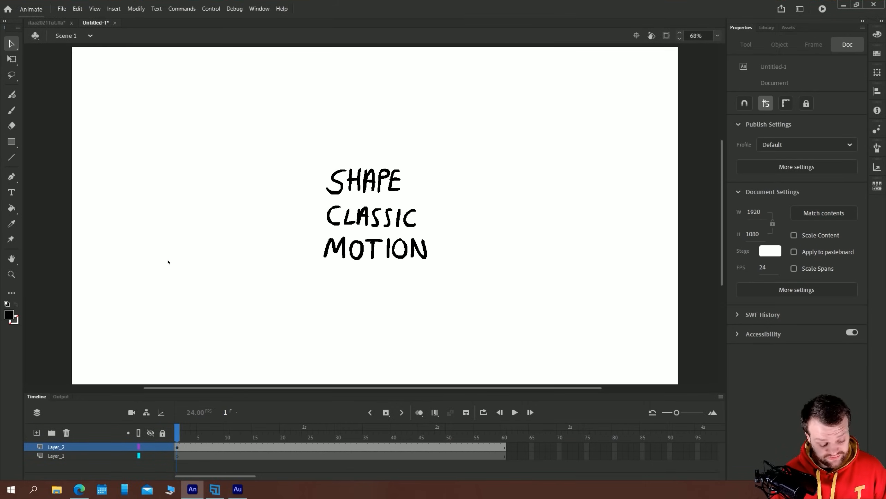
Draw a small arrow pointing at each of the words SHAPE, CLASSIC and MOTION
key(b)
drag(314, 144, 308, 157)
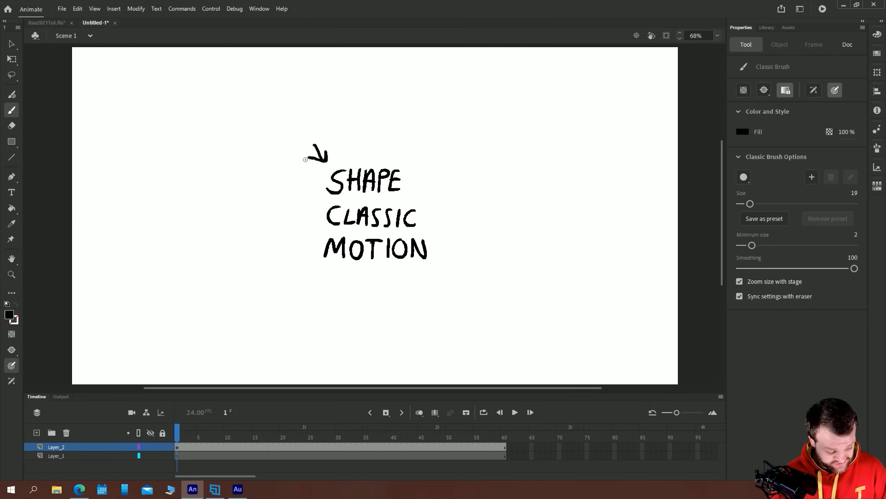
drag(303, 202, 303, 215)
mouse_move(295, 275)
mouse_down()
mouse_move(311, 267)
mouse_move(310, 275)
mouse_up()
key(v)
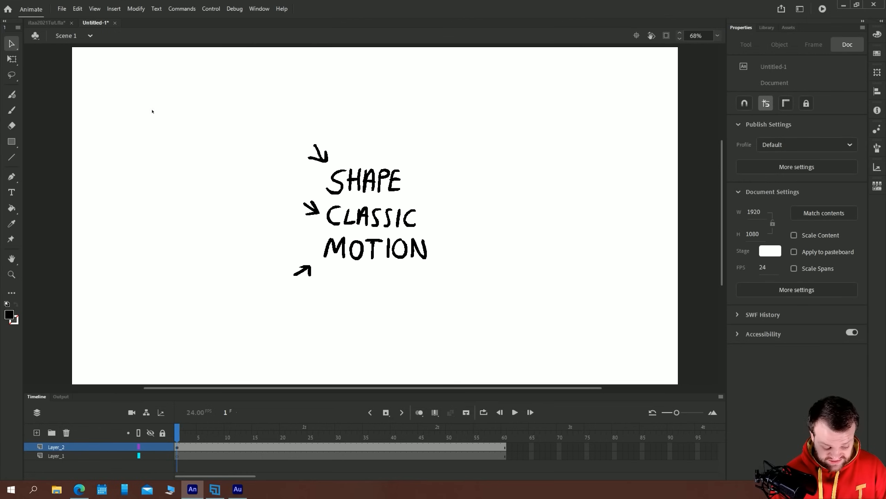
Delete the handwritten words and arrows, along with a stray test brush stroke, to leave the stage empty
drag(200, 94, 569, 361)
key(Delete)
key(b)
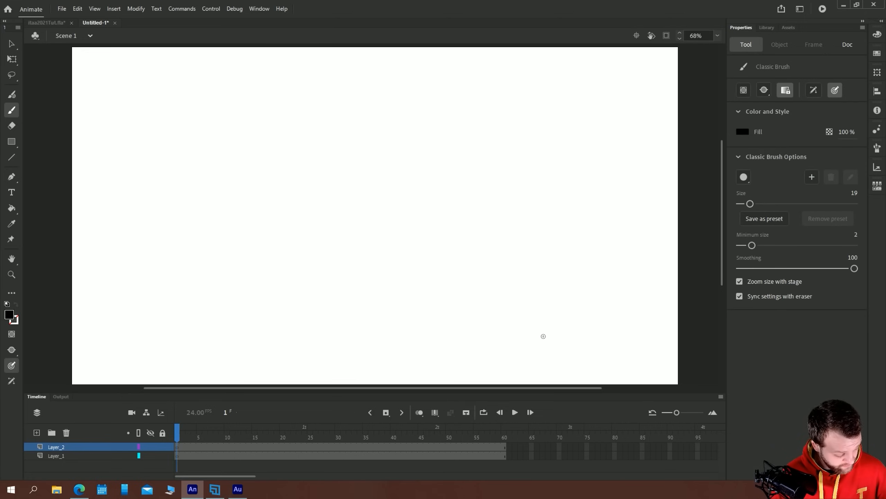
drag(148, 321, 225, 314)
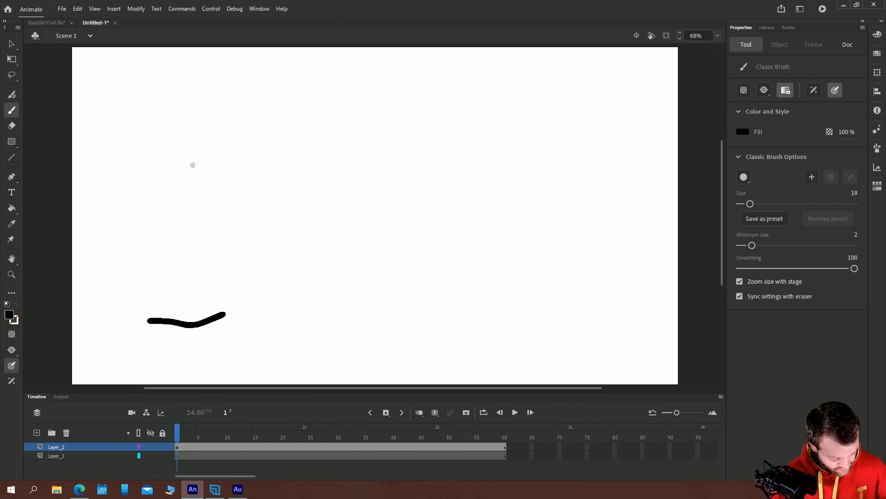
key(v)
drag(305, 345, 107, 293)
key(Delete)
Brush a round outline on frame 1 of Layer_2 and fill it black with the Paint Bucket
key(b)
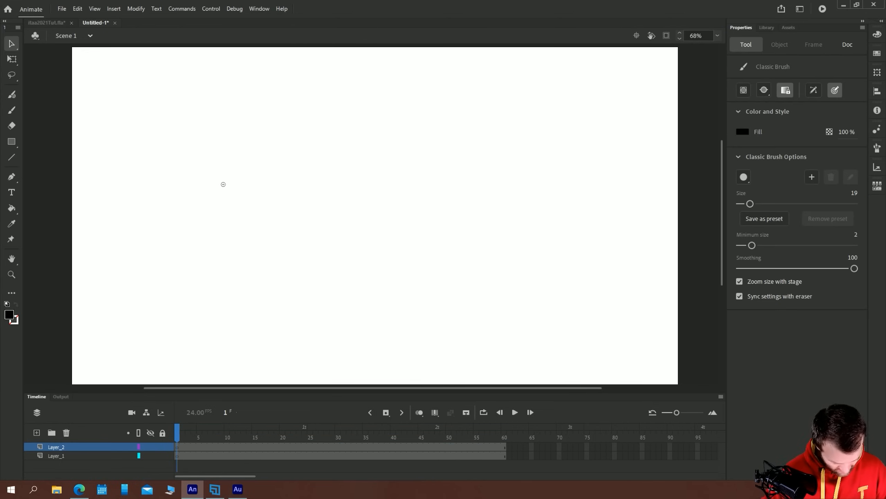
mouse_move(232, 189)
mouse_down()
mouse_move(193, 185)
mouse_move(200, 223)
mouse_move(231, 224)
mouse_move(234, 176)
mouse_up()
key(k)
click(217, 215)
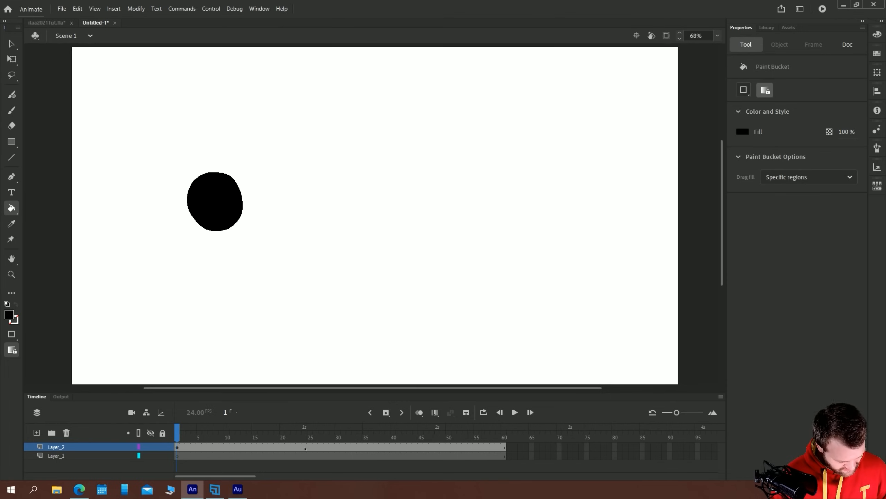
Insert a blank keyframe at frame 24 of Layer_2 and turn on onion skinning
click(305, 447)
key(F7)
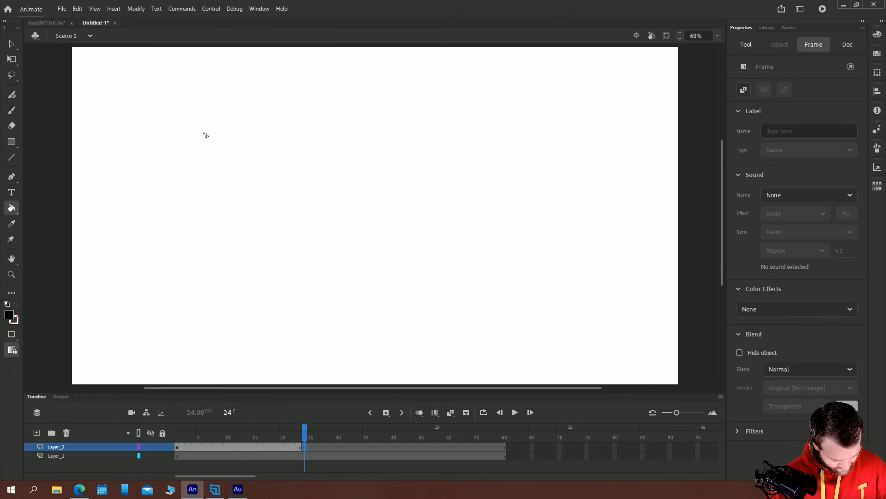
key(b)
click(419, 413)
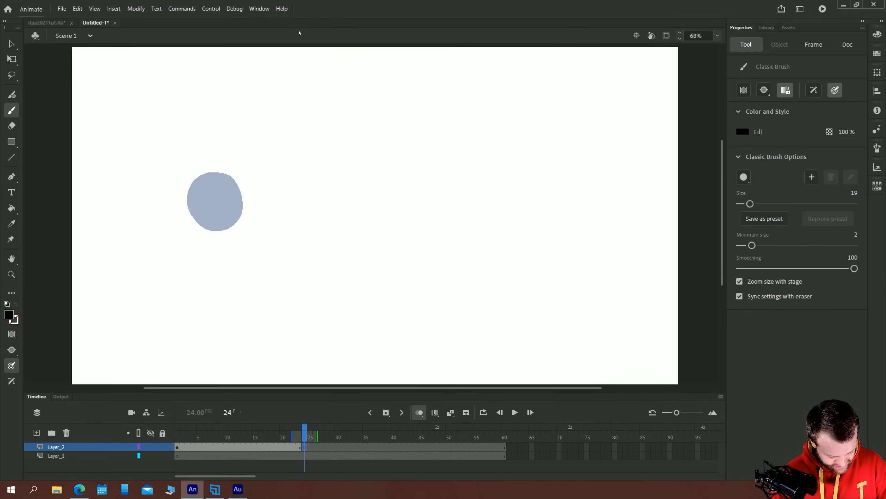
Draw a black filled triangle on frame 24, well to the right of the circle, and trim its tip with the Eraser
mouse_move(491, 178)
mouse_down()
mouse_move(518, 225)
mouse_move(464, 222)
mouse_move(492, 179)
mouse_up()
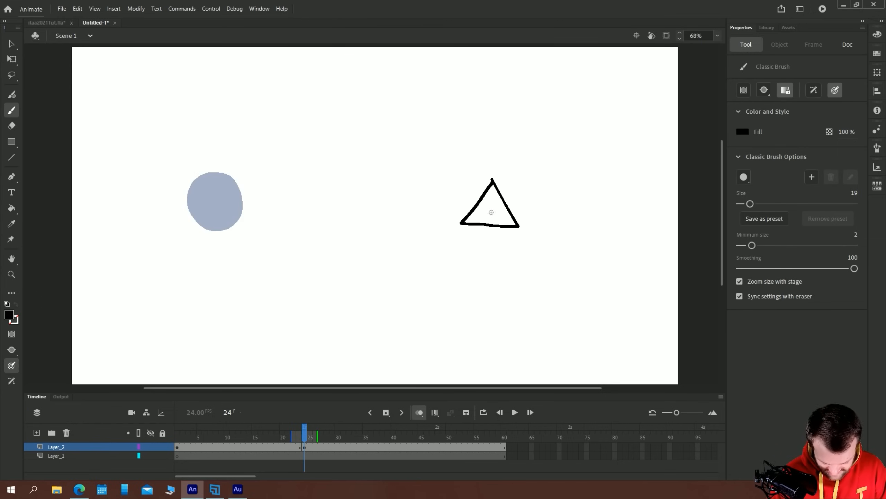
key(k)
click(494, 210)
key(e)
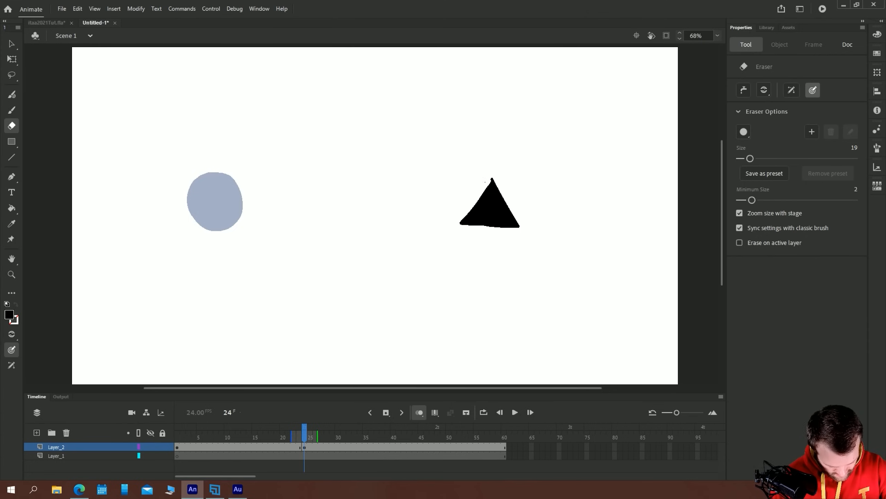
Enlarge the triangle to about 192 by 186 px with Free Transform and shift it right to about X 1269
key(v)
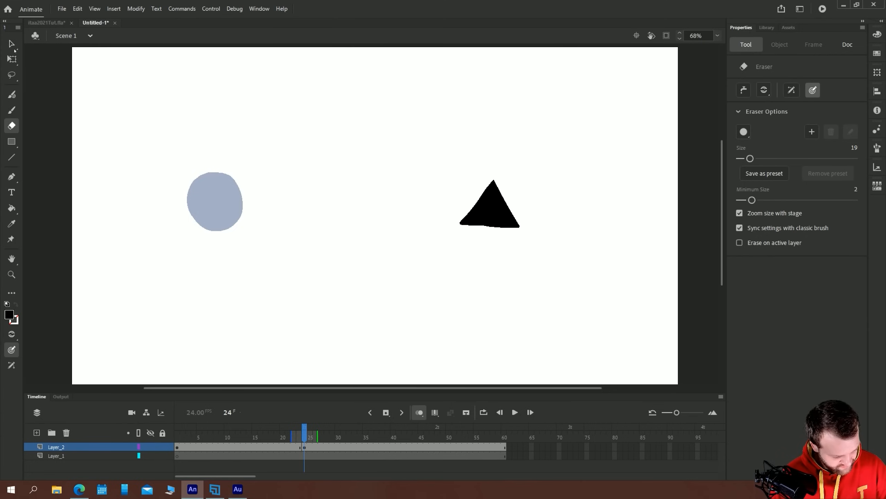
click(471, 214)
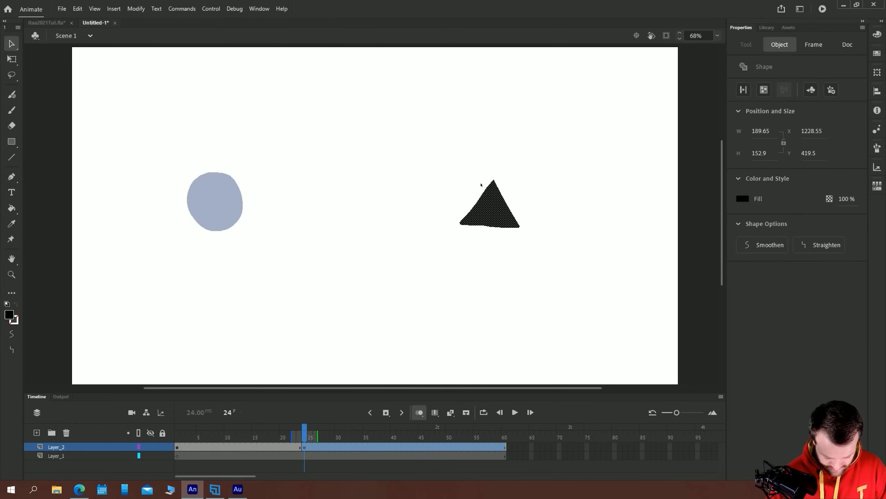
key(q)
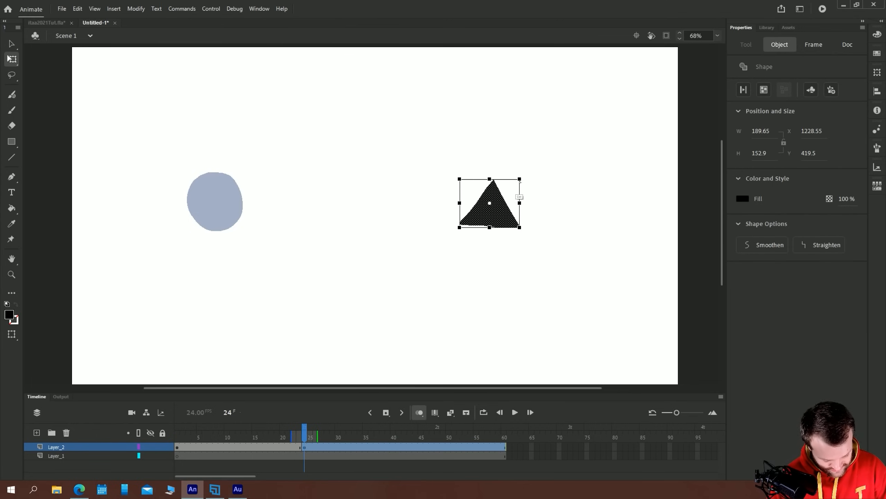
drag(455, 177, 453, 170)
click(398, 188)
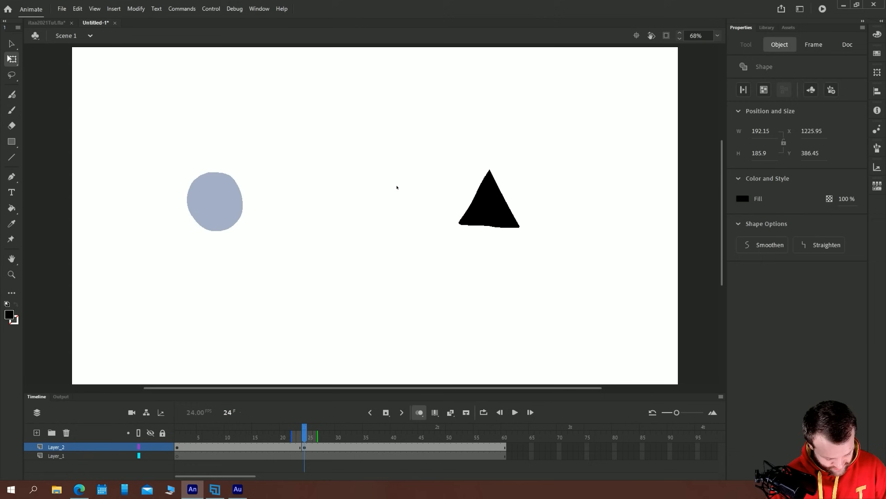
key(ctrl+a)
key(shift+Right)
key(shift+Right)
key(shift+Right)
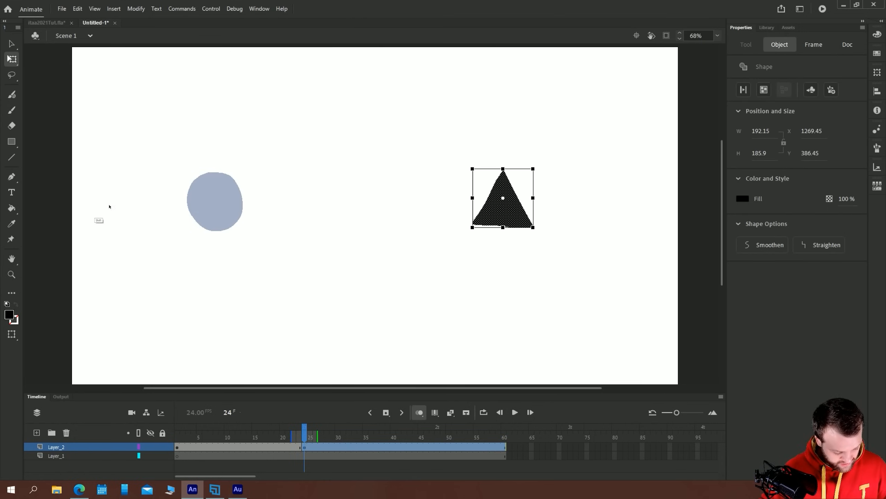
Recolor the triangle red (#FF0000)
click(9, 315)
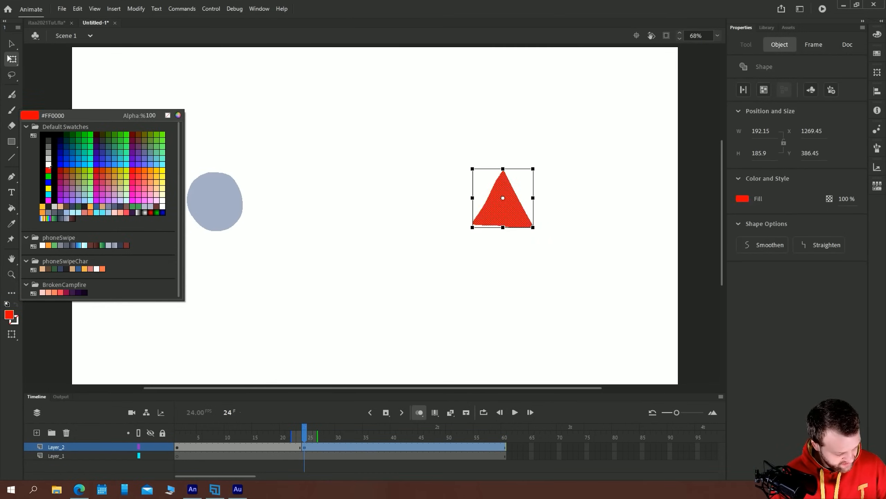
click(48, 170)
key(v)
Create a shape tween on Layer_2 between the circle on frame 1 and the triangle on frame 24
click(176, 455)
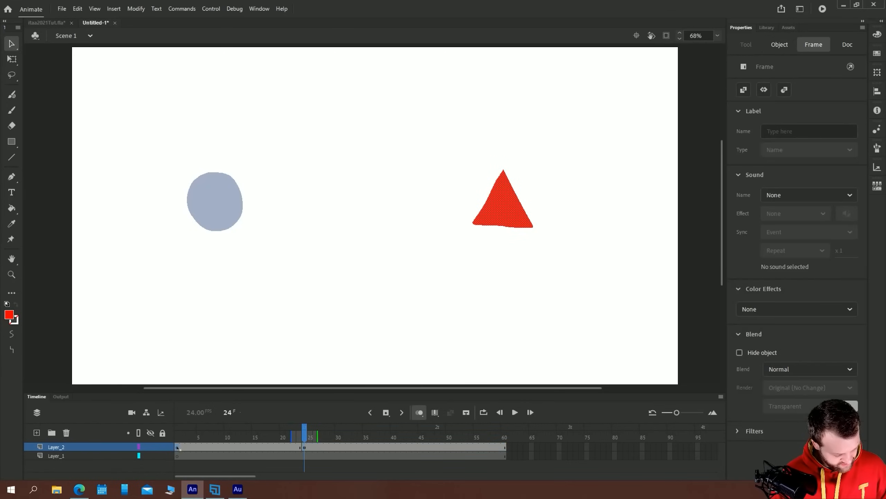
click(305, 447)
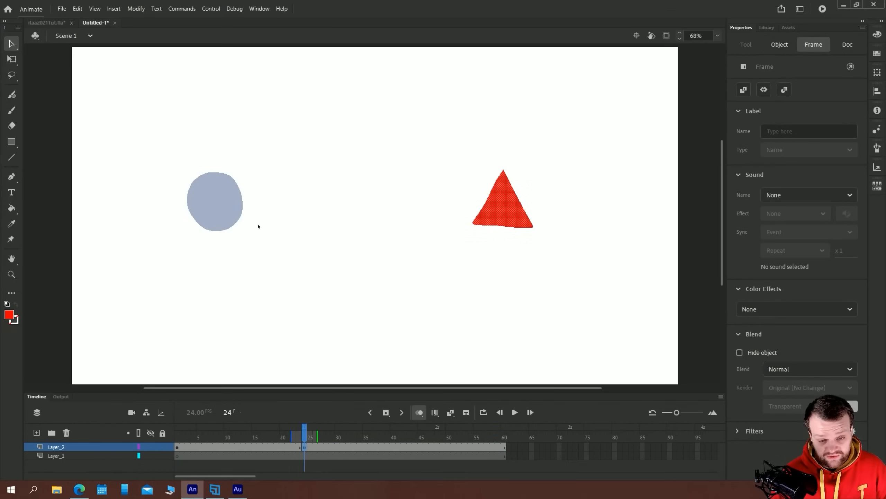
right_click(221, 448)
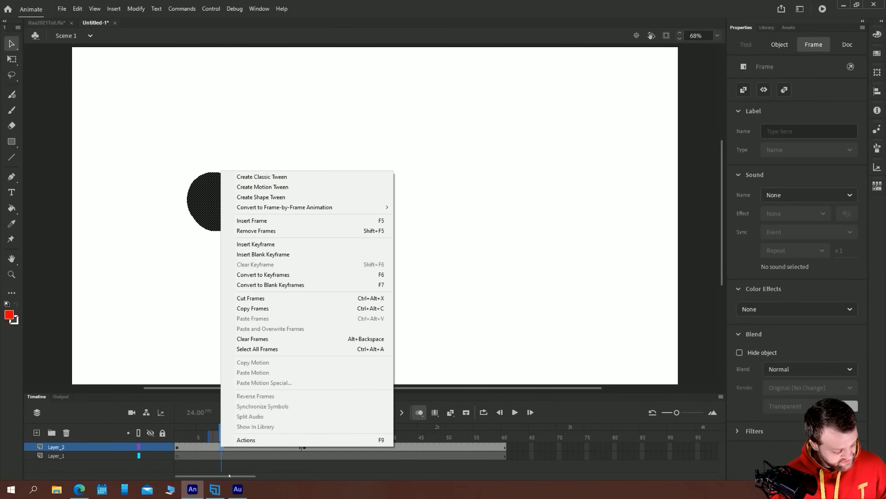
click(240, 198)
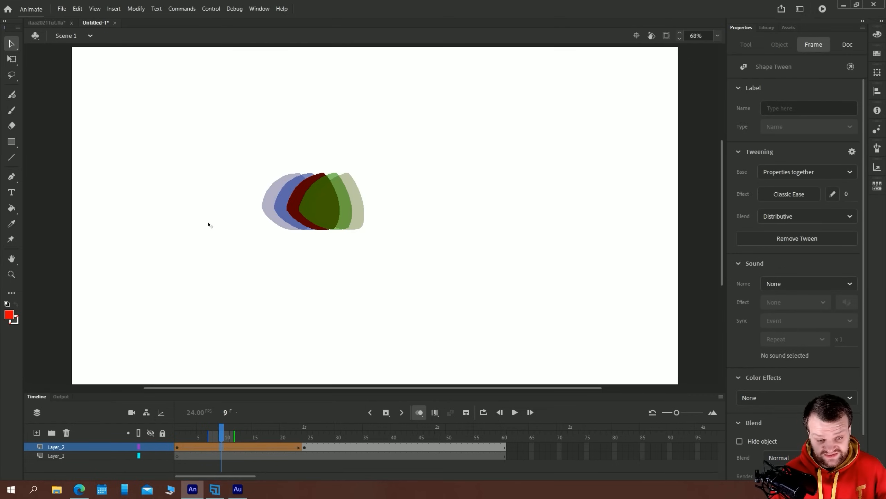
Step back and forth through the shape tween's frames to examine how the circle morphs into the triangle
key(comma)
key(comma)
key(comma)
key(comma)
key(comma)
key(comma)
key(comma)
key(comma)
key(period)
key(period)
key(period)
key(period)
key(period)
key(period)
key(period)
key(period)
key(period)
key(period)
key(period)
key(period)
key(period)
key(period)
key(period)
key(period)
key(period)
key(period)
key(period)
key(period)
key(period)
key(period)
key(period)
key(comma)
key(comma)
key(comma)
key(comma)
key(comma)
key(comma)
key(comma)
key(comma)
key(comma)
key(comma)
key(comma)
key(comma)
key(comma)
key(comma)
key(comma)
key(comma)
key(comma)
key(comma)
key(comma)
key(comma)
key(comma)
key(comma)
key(comma)
key(period)
key(period)
key(period)
key(period)
key(period)
key(period)
key(period)
key(period)
key(period)
key(period)
key(period)
key(period)
key(period)
key(period)
key(period)
key(period)
key(period)
key(period)
key(period)
key(period)
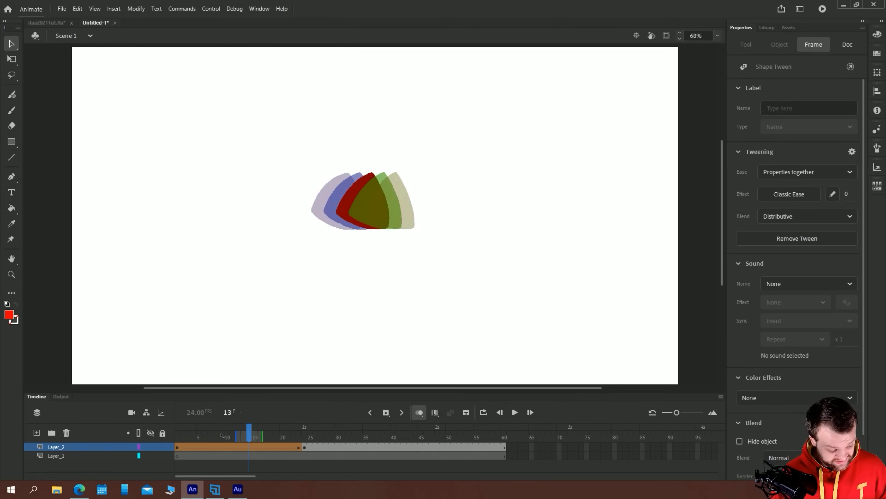
key(comma)
key(comma)
key(comma)
key(comma)
key(comma)
key(comma)
key(comma)
key(comma)
key(comma)
key(comma)
key(comma)
key(comma)
key(comma)
key(comma)
Play the shape tween twice from the start of the timeline
drag(221, 434, 177, 432)
key(Return)
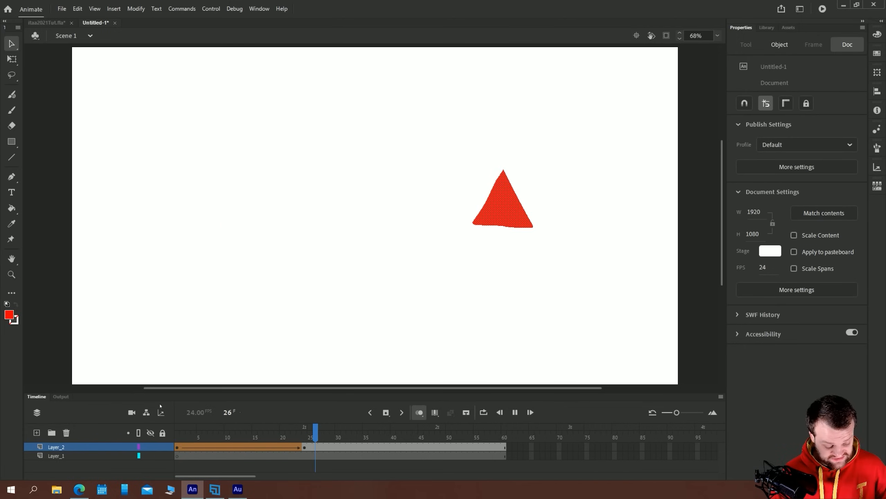
key(Return)
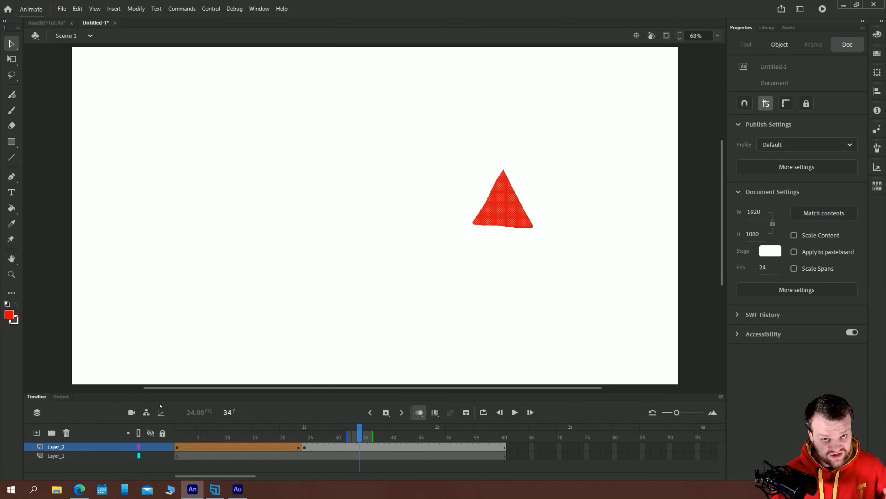
click(180, 438)
key(Return)
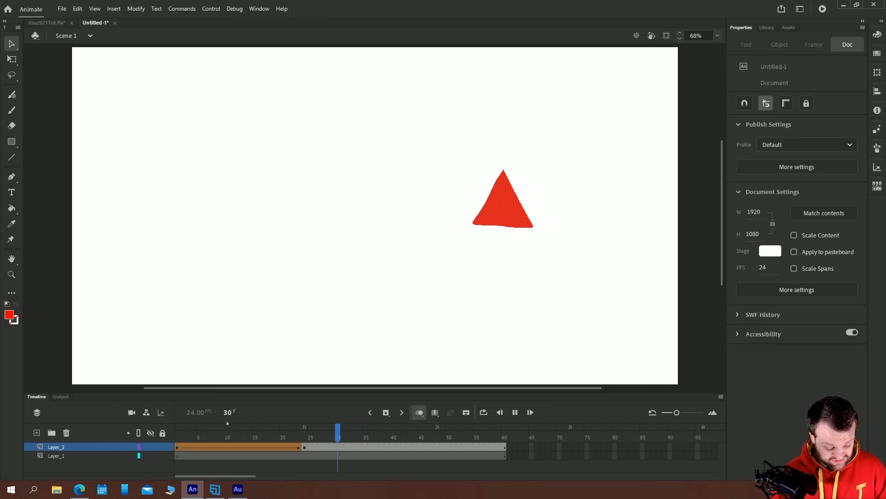
key(Return)
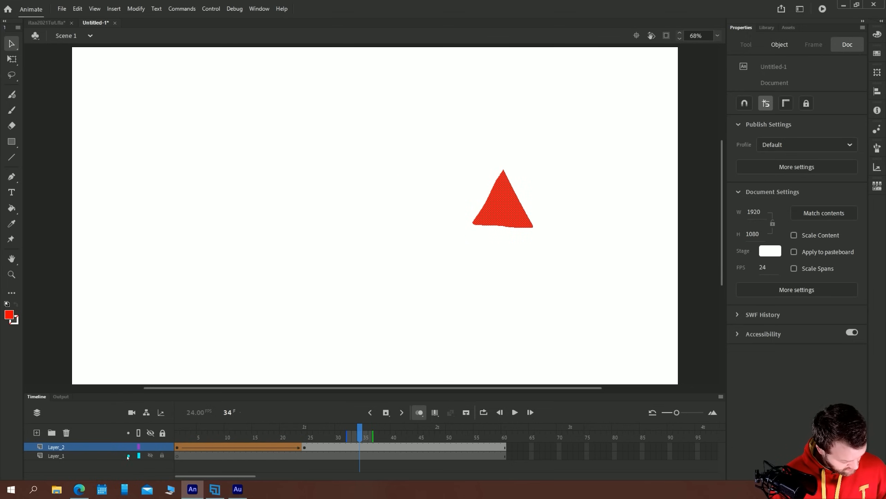
Hide Layer_2 and draw a red scribble on frame 1 of Layer_1 with the Classic Brush
click(150, 447)
click(177, 456)
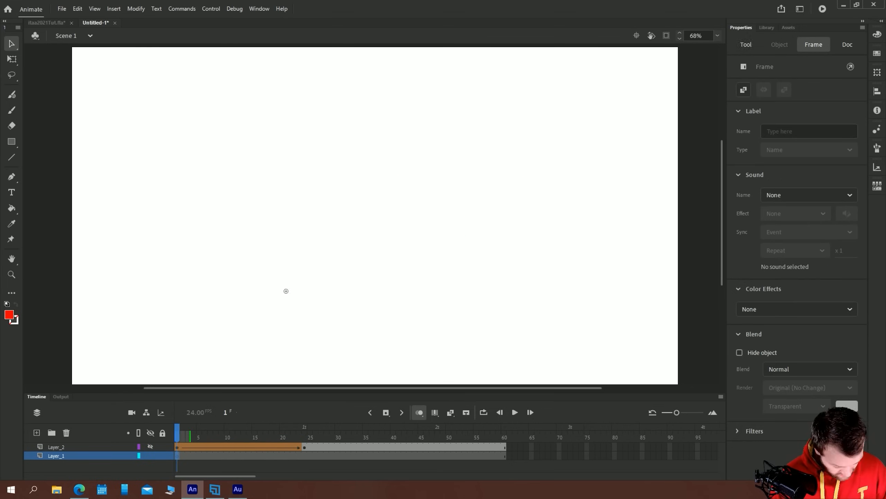
key(b)
mouse_move(277, 206)
mouse_down()
mouse_move(307, 198)
mouse_move(260, 154)
mouse_move(290, 259)
mouse_move(271, 178)
mouse_move(213, 222)
mouse_up()
Set the brush color to black and draw a second scribble to the right of the red one
click(9, 315)
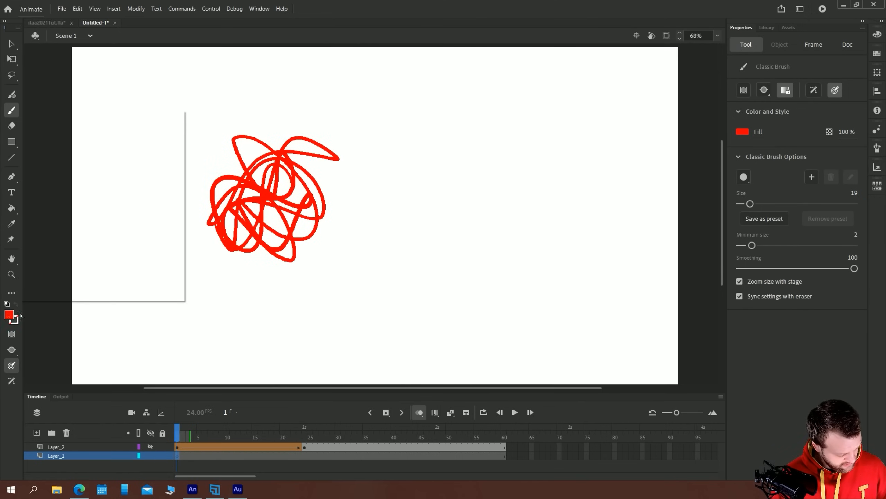
click(74, 187)
mouse_move(467, 134)
mouse_down()
mouse_move(558, 195)
mouse_move(506, 158)
mouse_move(502, 231)
mouse_move(529, 216)
mouse_up()
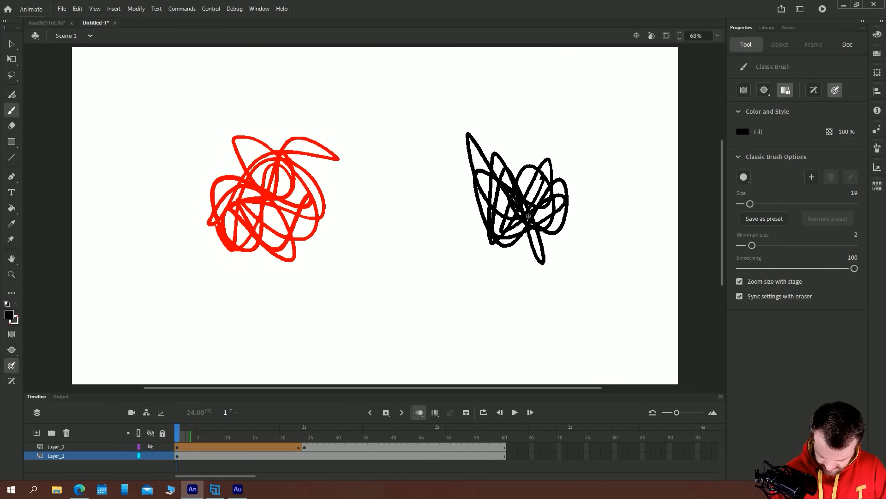
Move the black scribble in place to a new blank keyframe at frame 24 of Layer_1 and create a shape tween between the two scribbles
key(v)
click(504, 212)
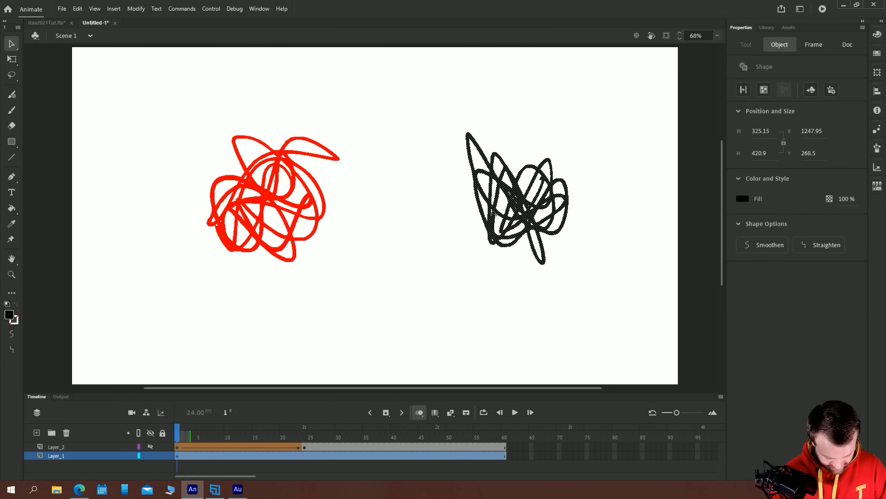
key(ctrl+x)
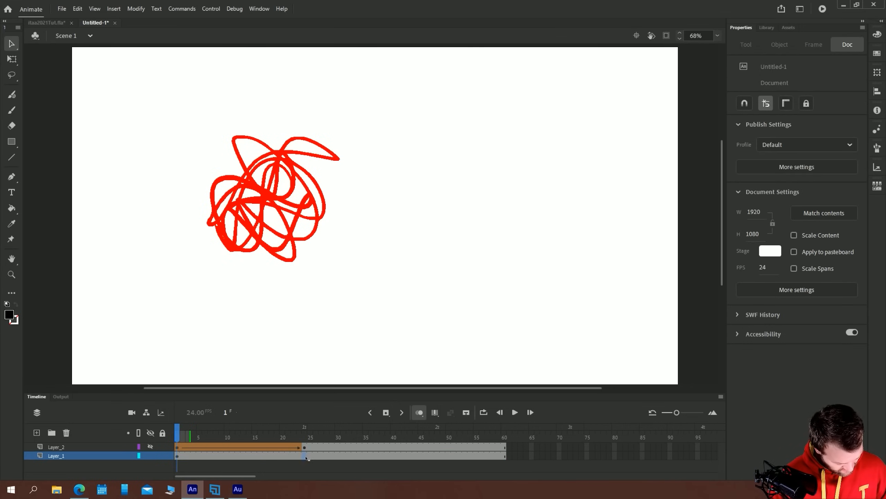
click(305, 456)
key(F7)
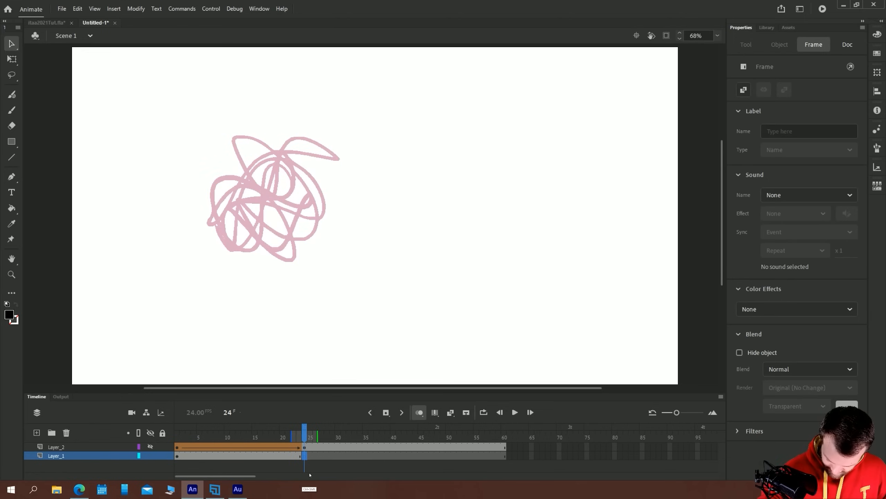
key(ctrl+shift+v)
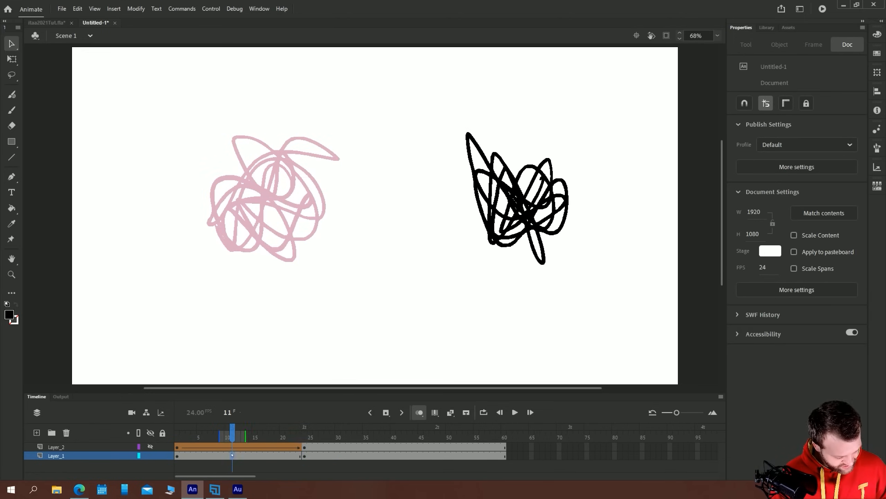
right_click(232, 456)
click(254, 204)
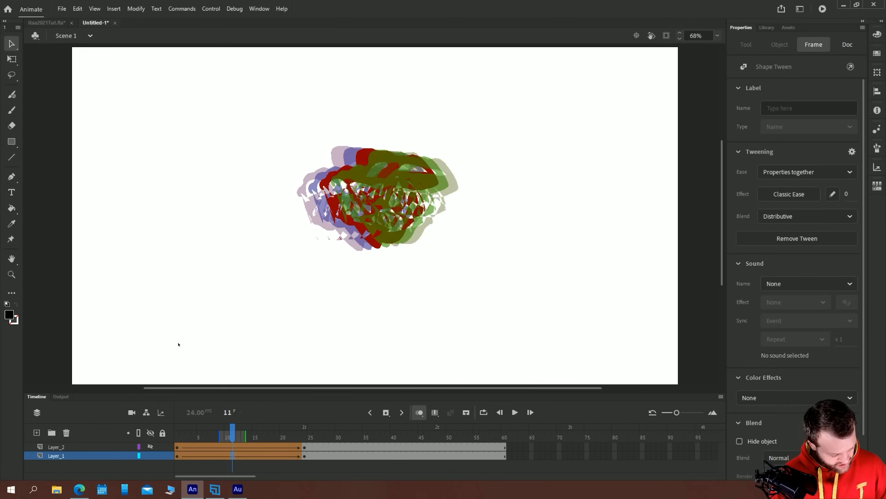
Turn off onion skinning and play the scribble shape tween from frame 1
click(179, 436)
click(420, 414)
key(Return)
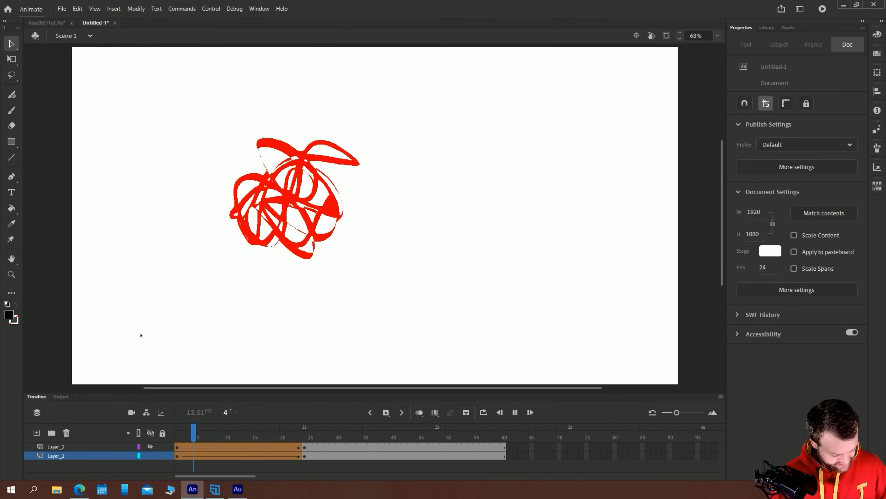
key(Return)
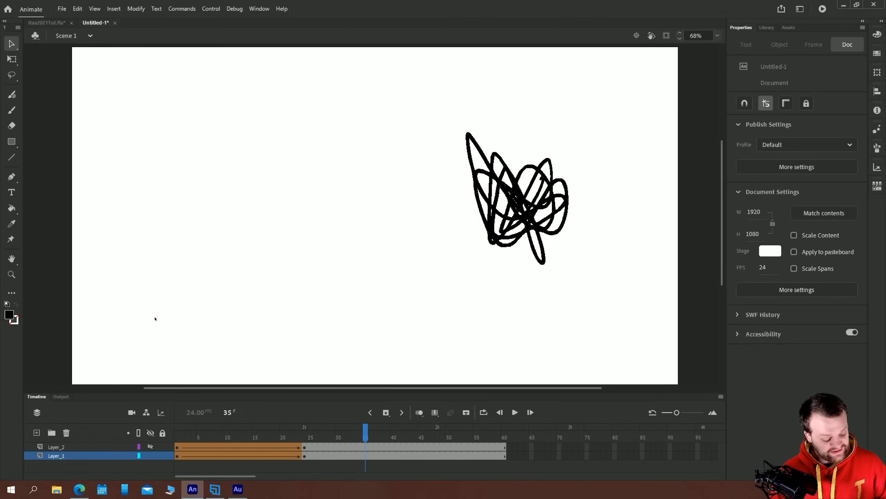
Remove all frames after frame 24 on both Layer_1 and Layer_2
drag(310, 456, 581, 448)
right_click(417, 448)
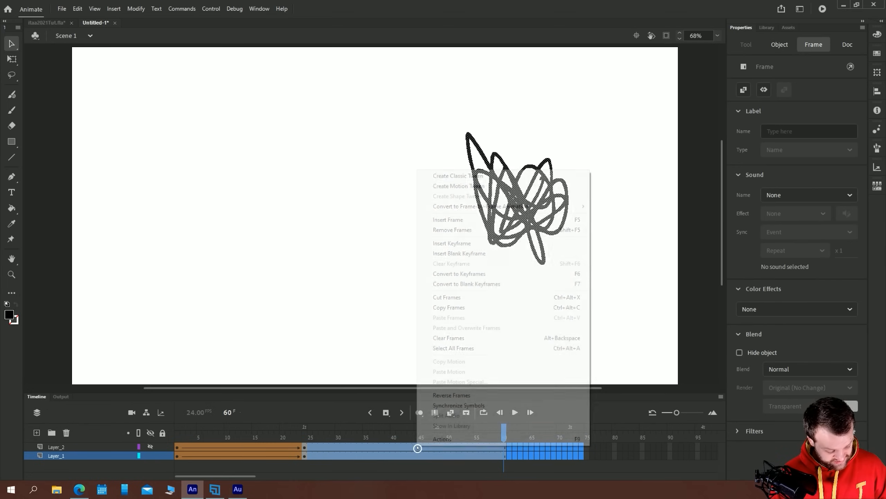
click(447, 229)
Play the shortened scribble shape tween several times to examine how the lines morph
key(Return)
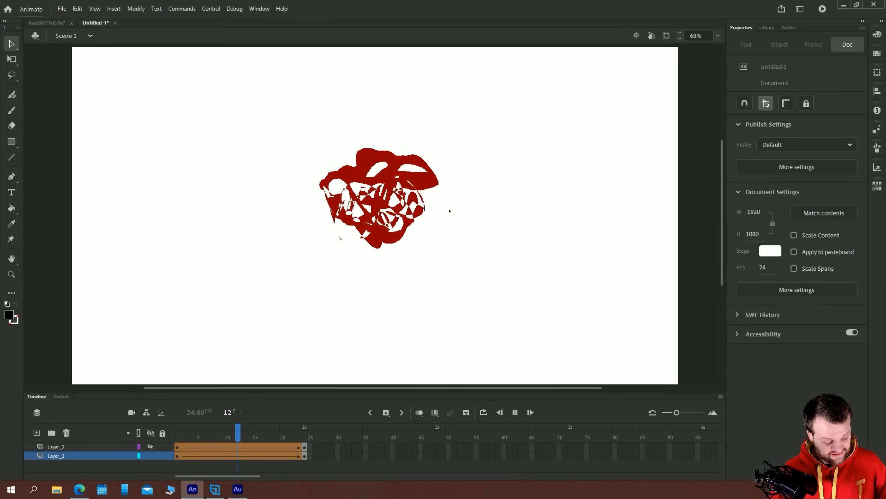
key(Return)
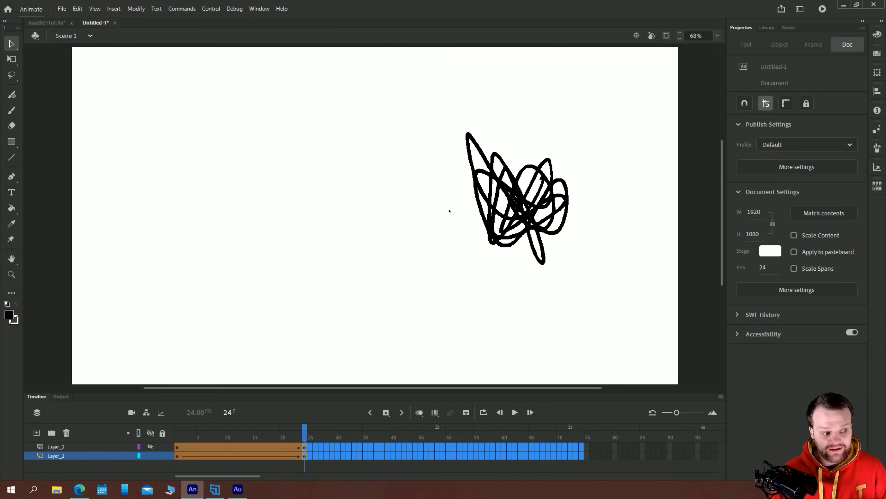
key(Return)
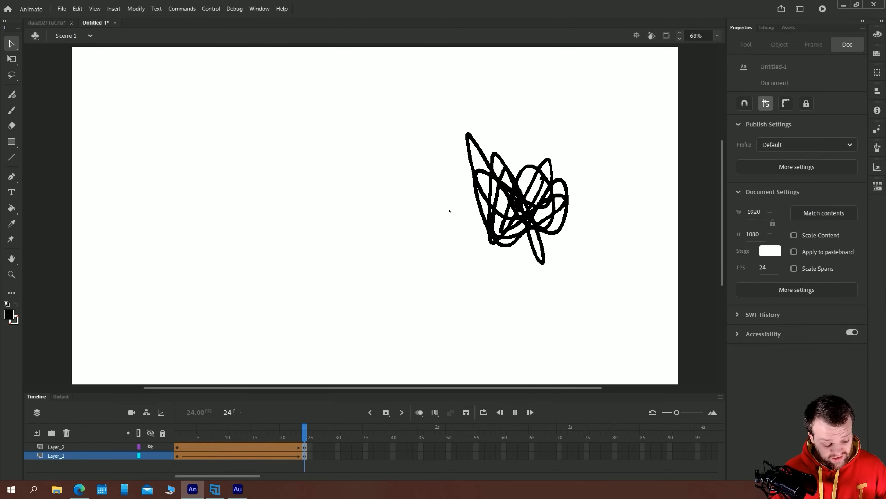
key(Return)
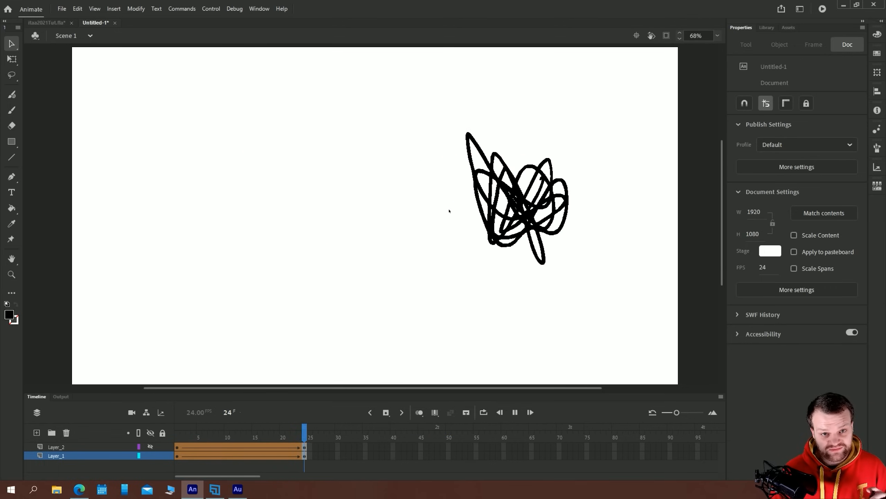
key(Return)
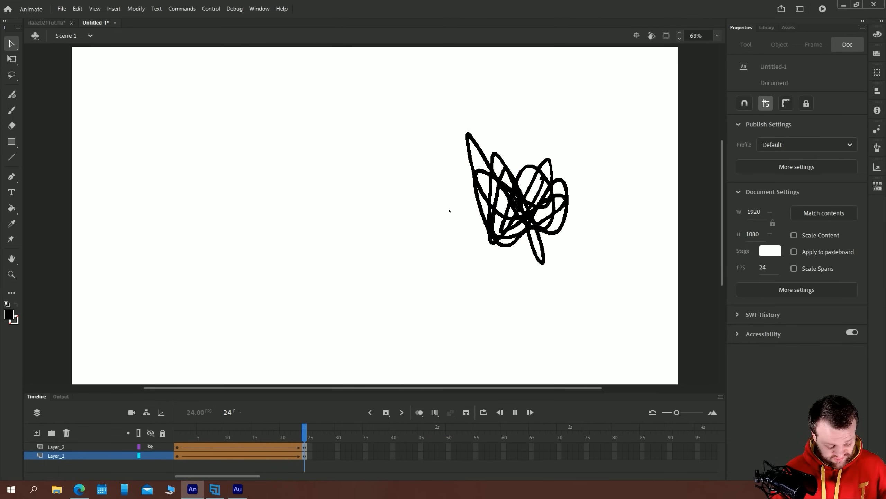
Delete Layer_1 with the scribbles and make Layer_2 visible again
click(56, 458)
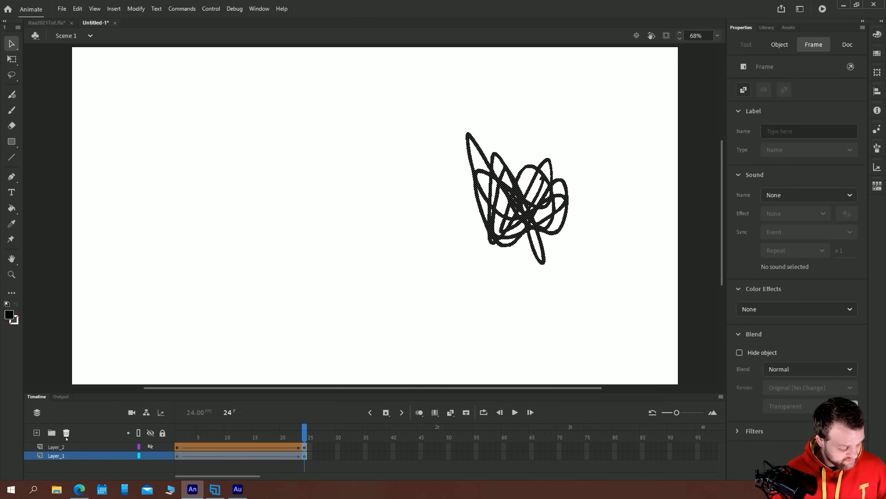
click(66, 432)
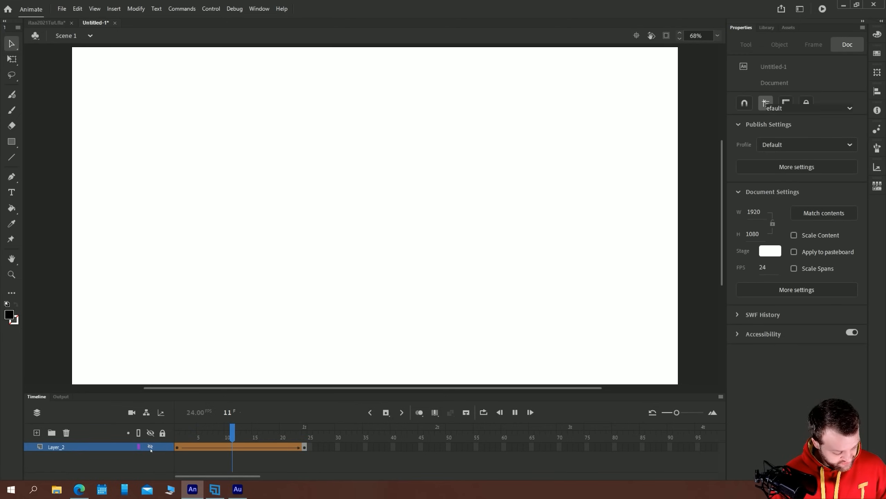
click(177, 447)
Play the circle-to-triangle shape tween on Layer_2 several times and select its tween span
key(Return)
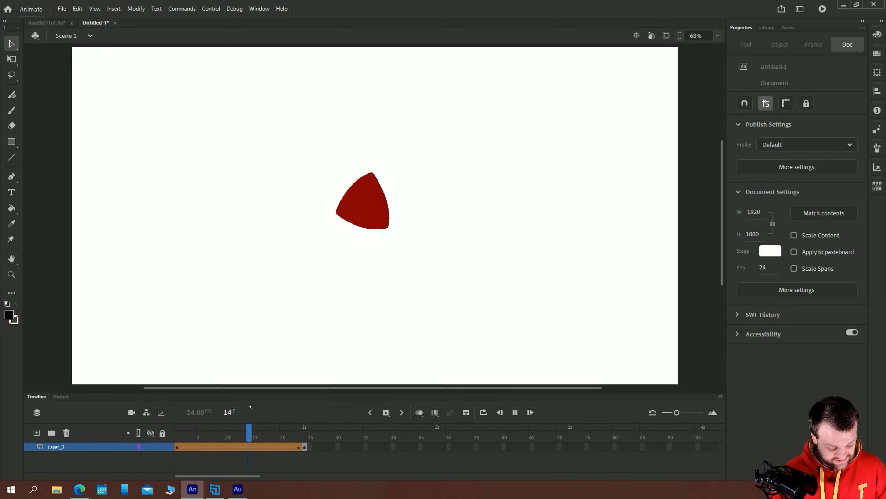
key(Return)
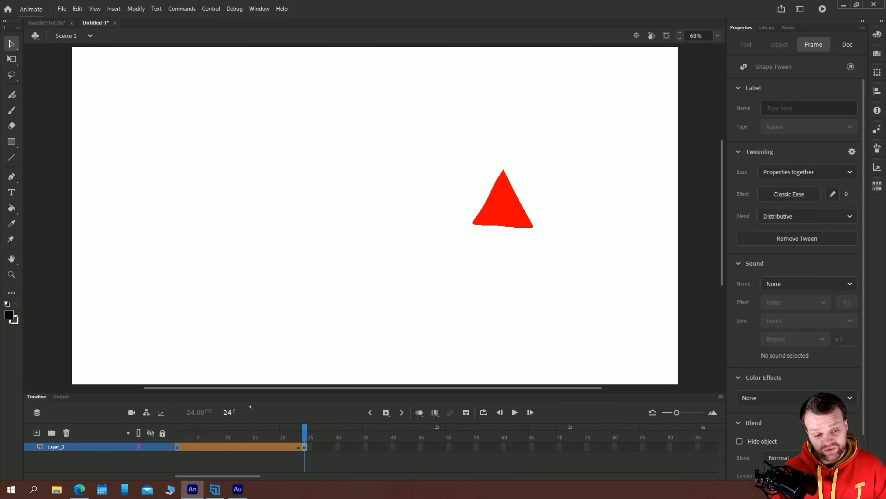
click(215, 445)
key(Return)
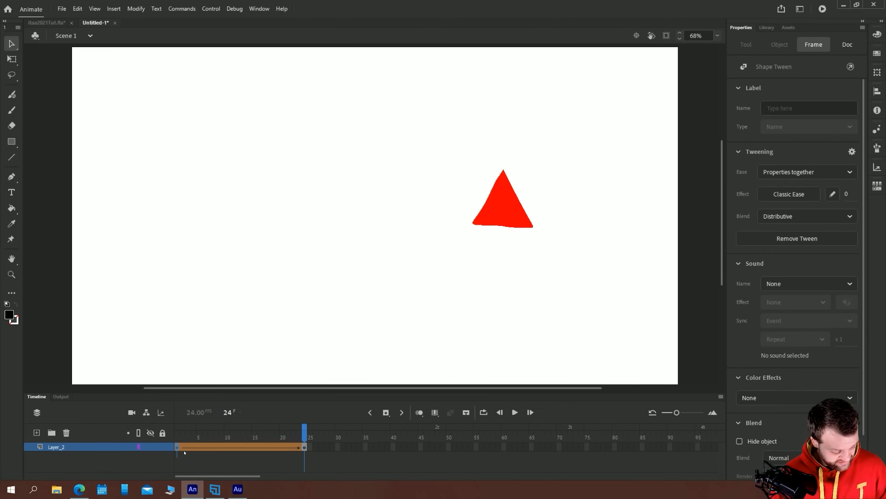
key(Return)
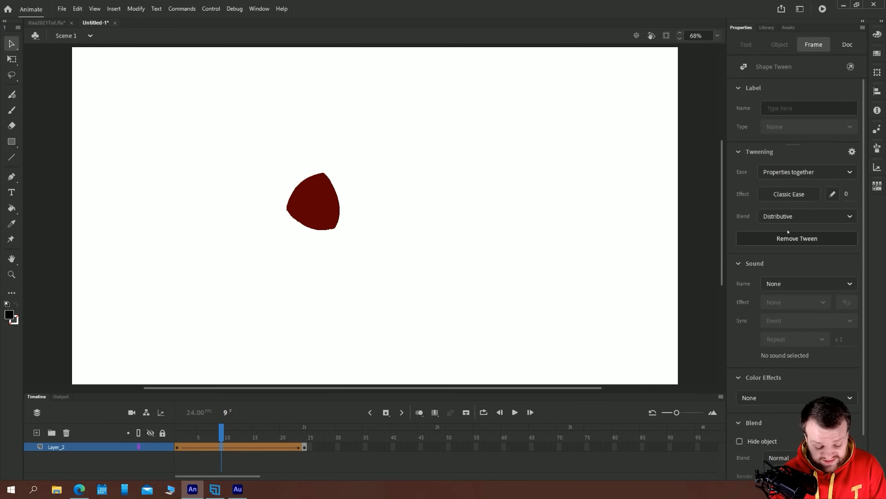
Apply the Ease In Quart effect to the shape tween on Layer_2
click(769, 175)
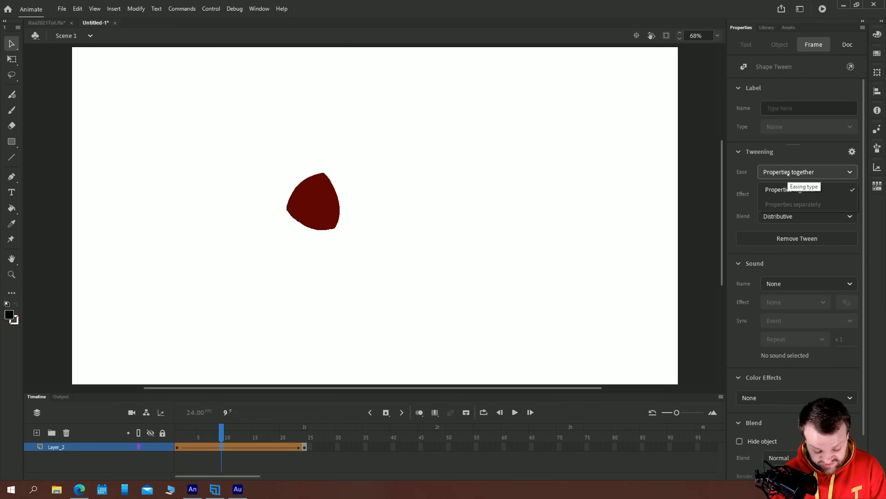
click(744, 194)
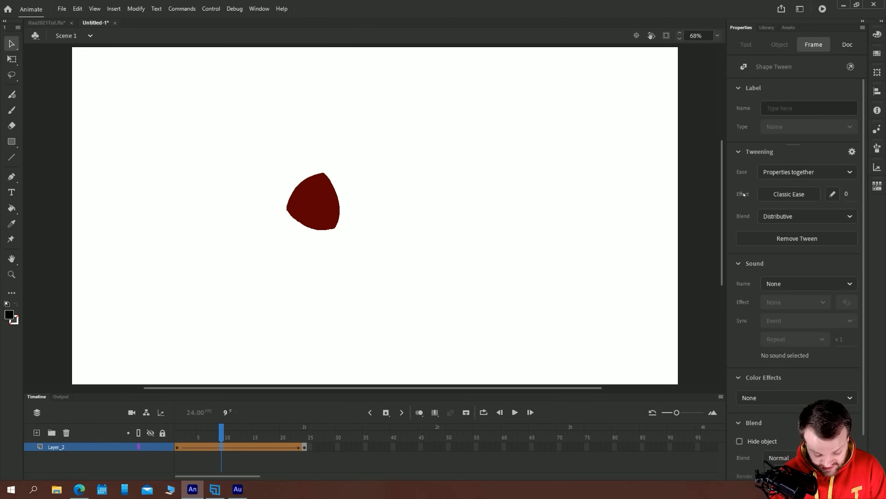
click(779, 195)
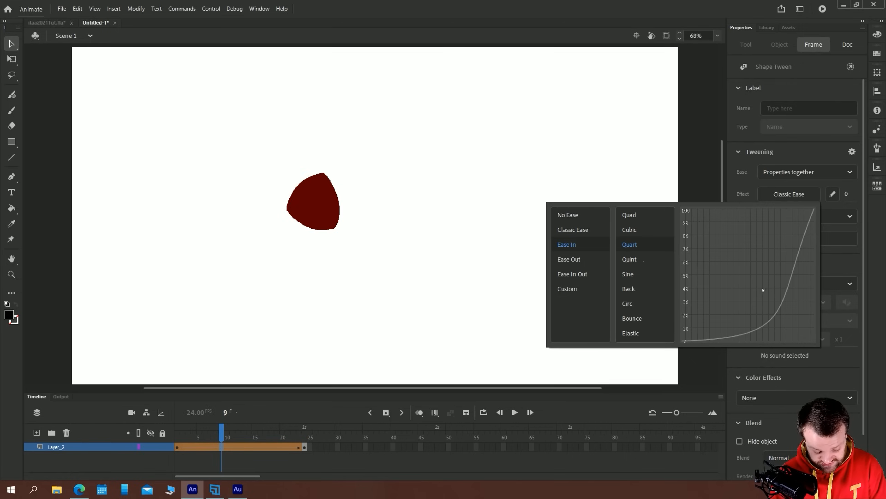
click(630, 245)
Play the tween with the Quart Ease-In repeatedly from the start of the timeline
click(186, 429)
key(Return)
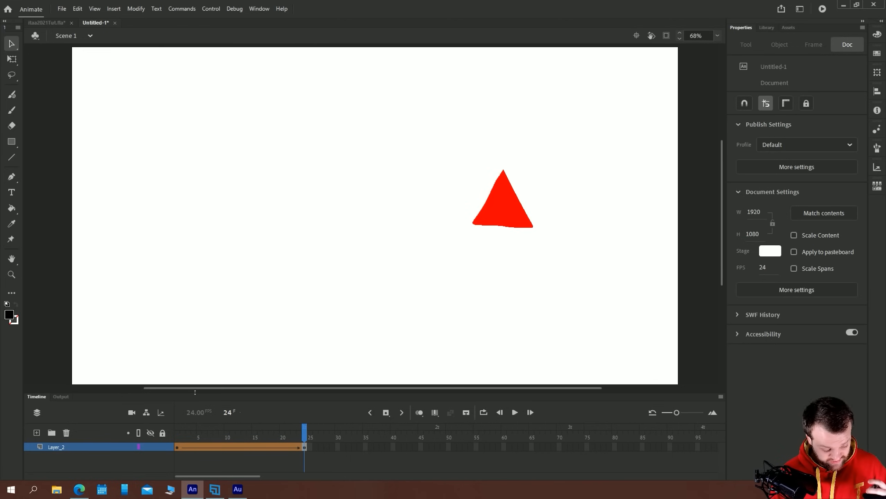
key(Return)
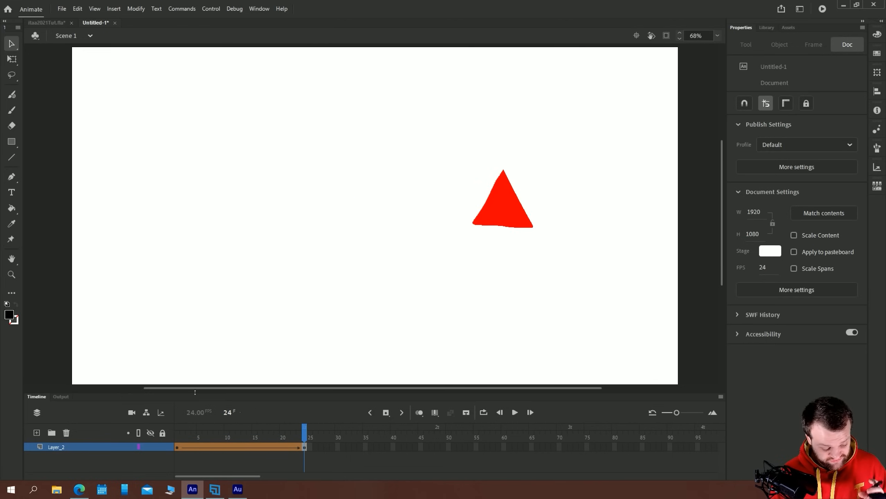
key(Return)
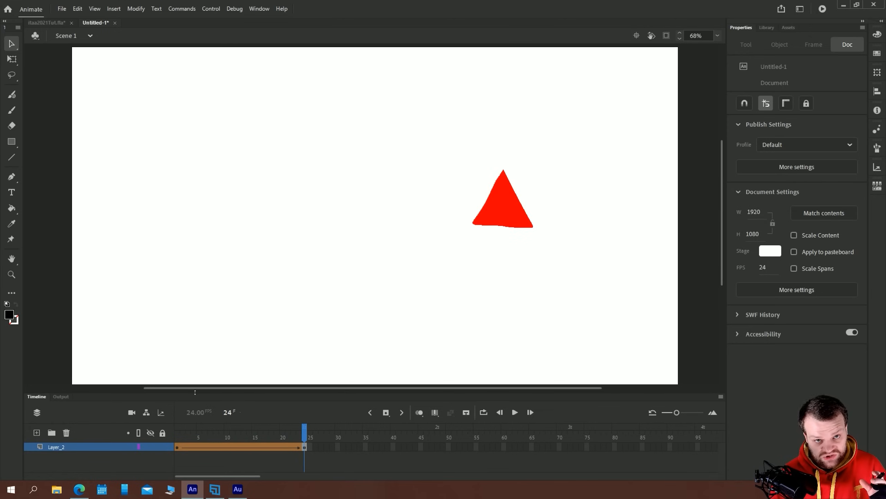
key(Return)
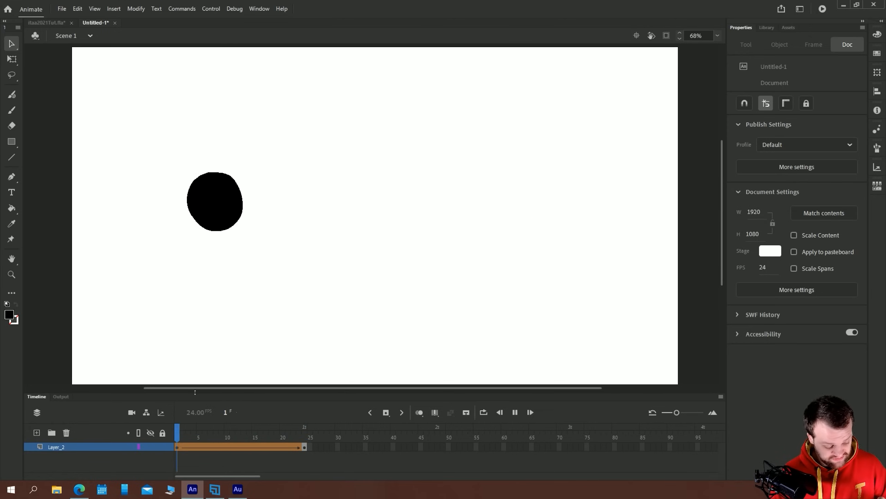
Change the shape tween's easing effect to Ease In Out Quart
click(232, 447)
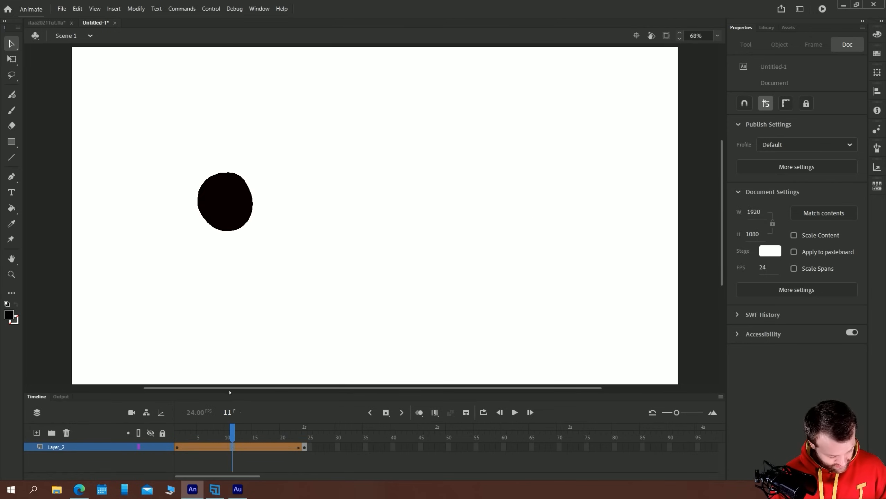
click(799, 194)
click(594, 274)
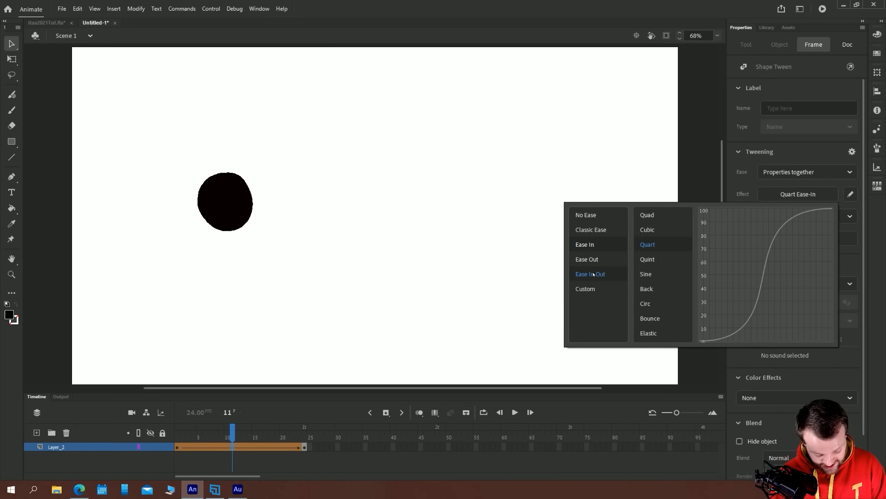
double_click(646, 245)
Play the tween with the Quart Ease In Out repeatedly to examine its timing
key(Return)
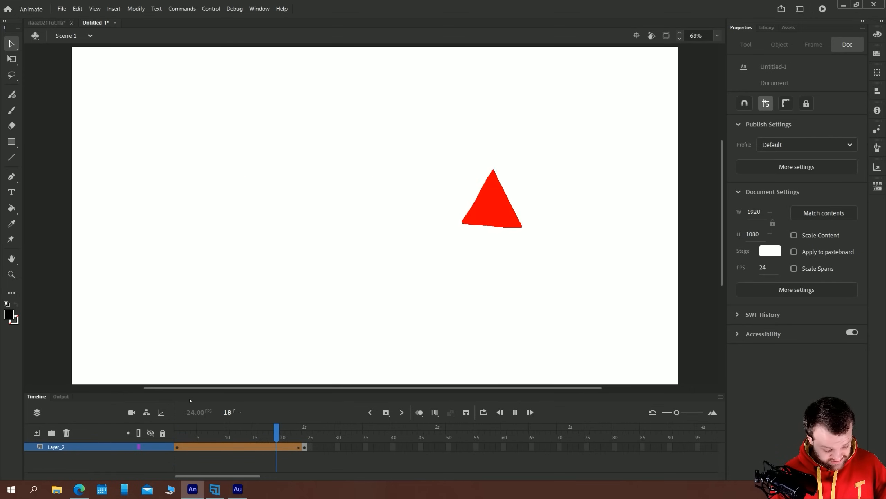
key(Return)
key(Return)
key(Return)
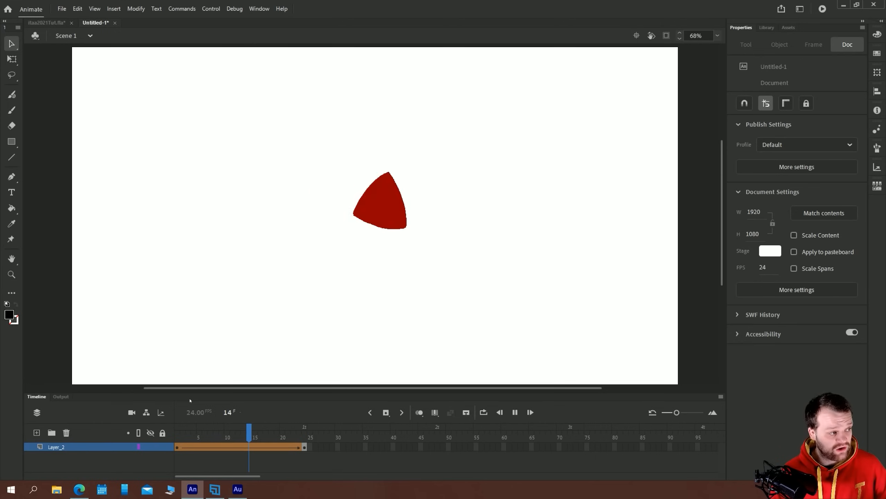
key(Return)
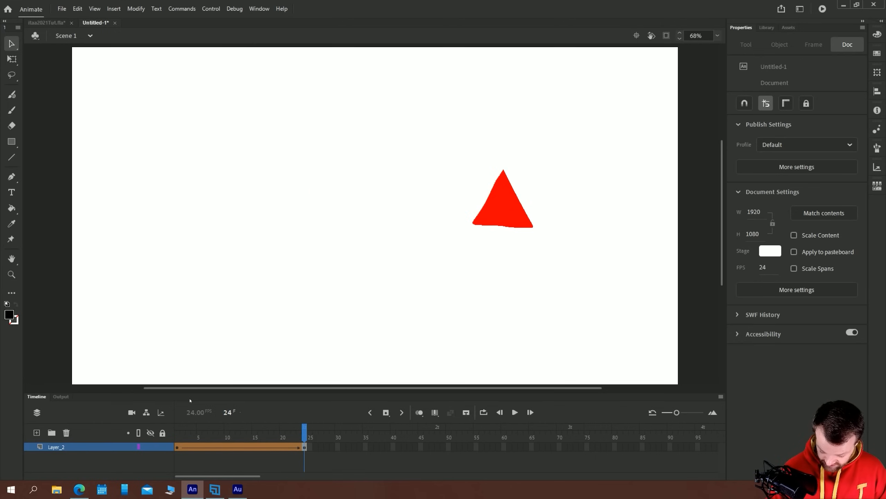
Delete the triangle on frame 24 and remove the shape tween's frames from Layer_2
drag(635, 307, 232, 125)
key(Delete)
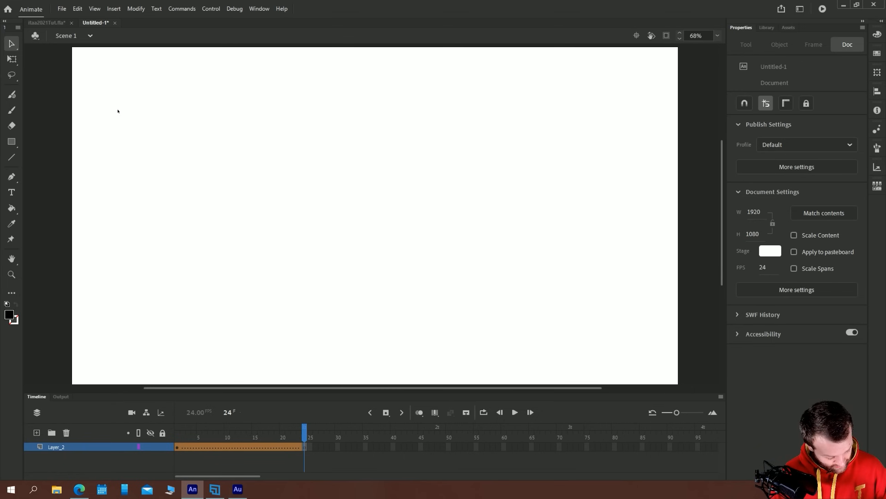
drag(181, 449, 343, 448)
right_click(276, 448)
click(300, 232)
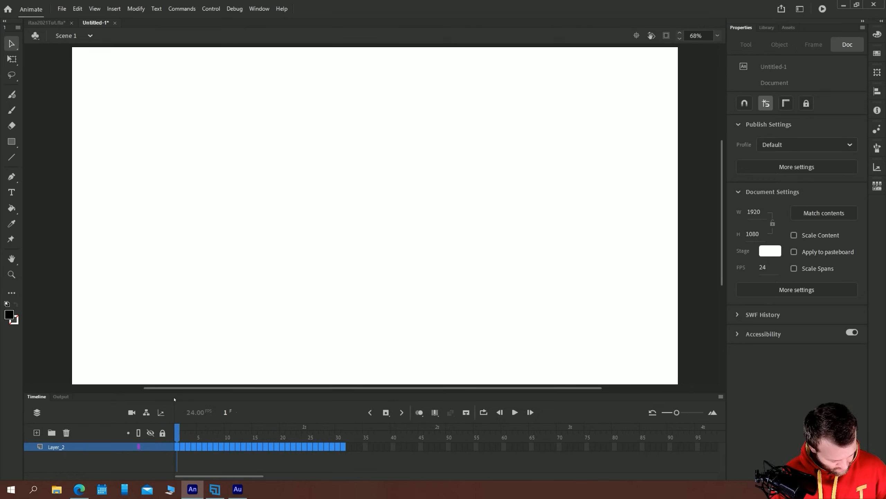
Insert frames on Layer_2 to extend its empty span to about frame 36
click(178, 447)
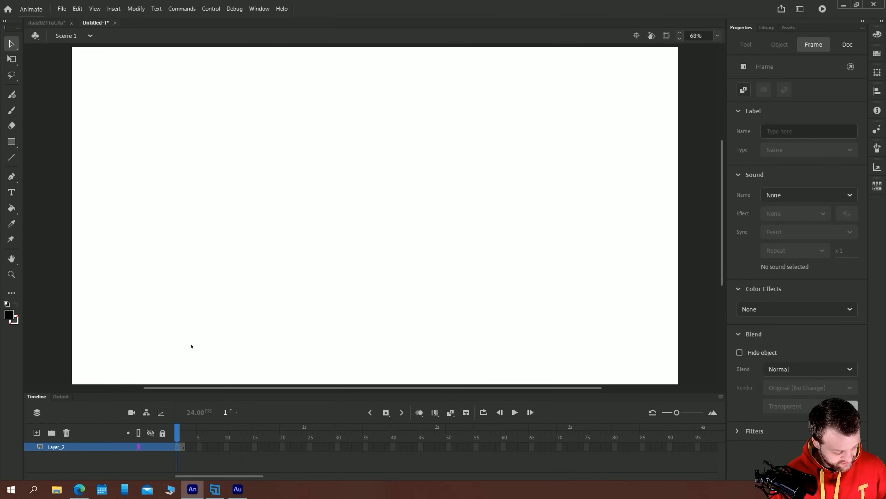
key(F5)
key(F5)
key(F5)
key(F5)
key(F5)
key(F5)
key(F5)
key(F5)
key(F5)
key(F5)
key(F5)
key(F5)
key(F5)
key(F5)
key(F5)
key(F5)
key(F5)
key(F5)
key(F5)
key(F5)
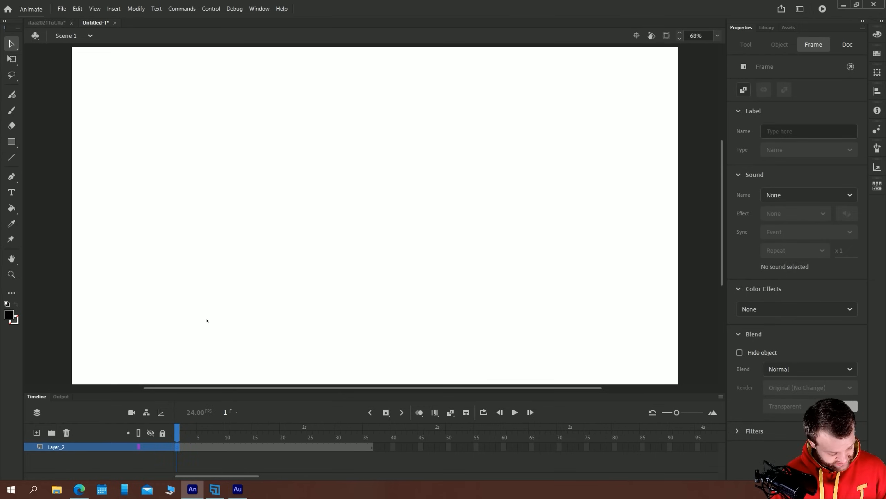
Draw a black stick figure with a round head, body, two legs and two arms on Layer_2 using the Classic Brush
click(289, 142)
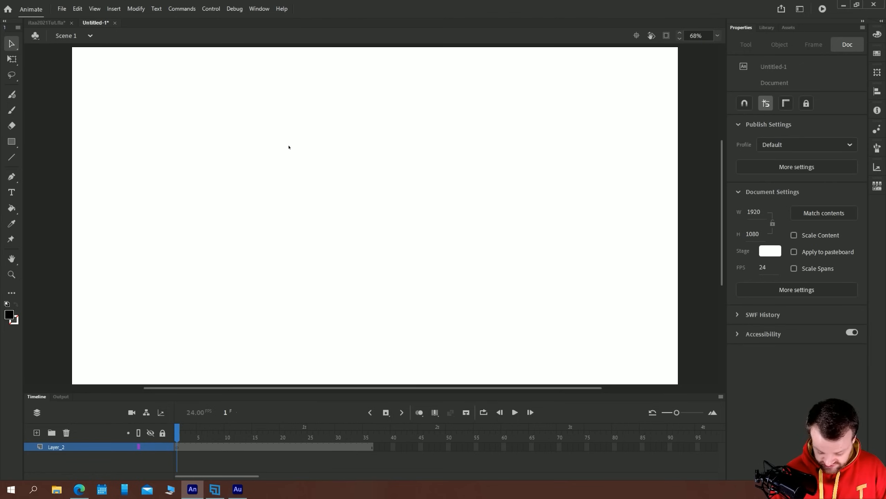
key(b)
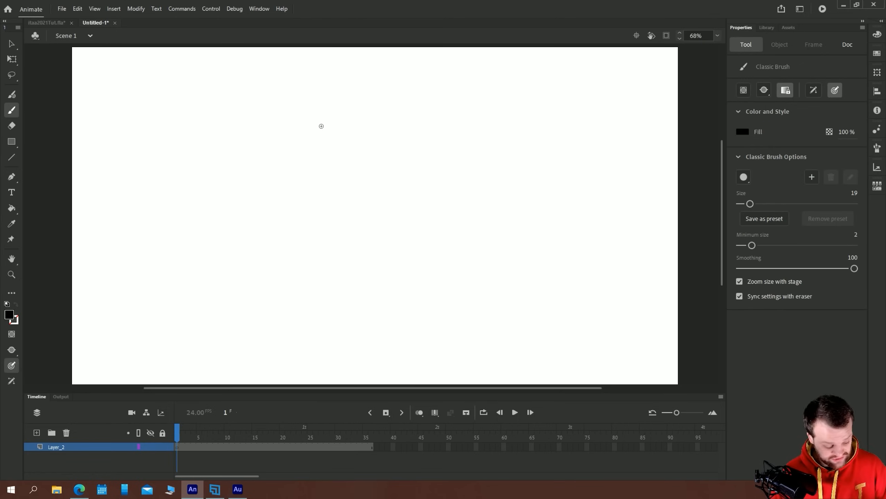
right_click(206, 447)
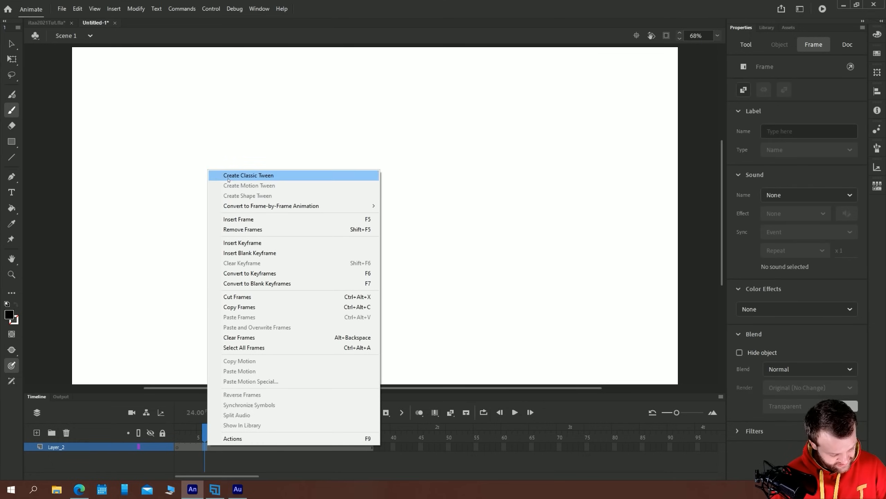
click(178, 166)
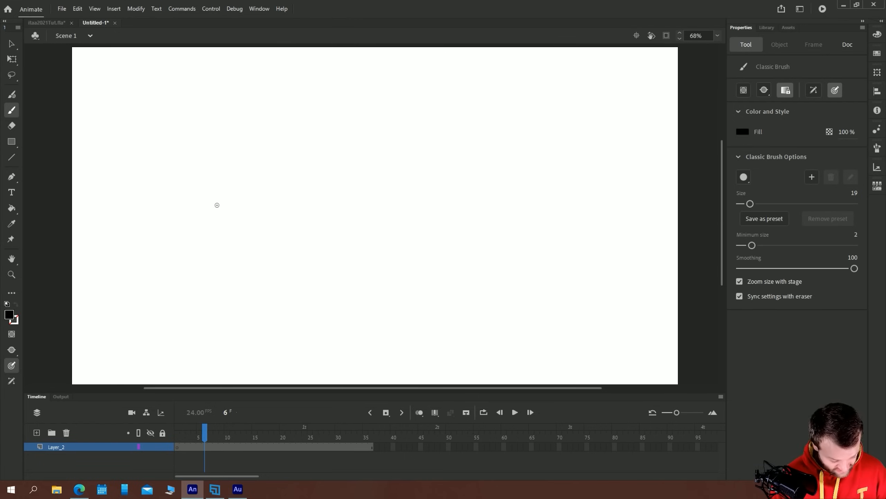
mouse_move(373, 196)
mouse_down()
mouse_move(356, 226)
mouse_move(389, 227)
mouse_move(386, 200)
mouse_up()
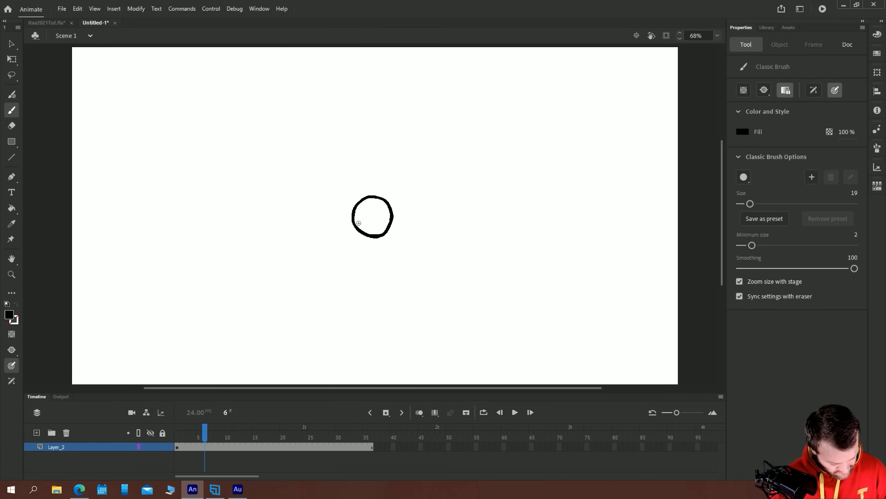
mouse_move(375, 238)
mouse_down()
mouse_move(379, 279)
mouse_move(412, 327)
mouse_move(420, 325)
mouse_up()
drag(379, 285, 350, 328)
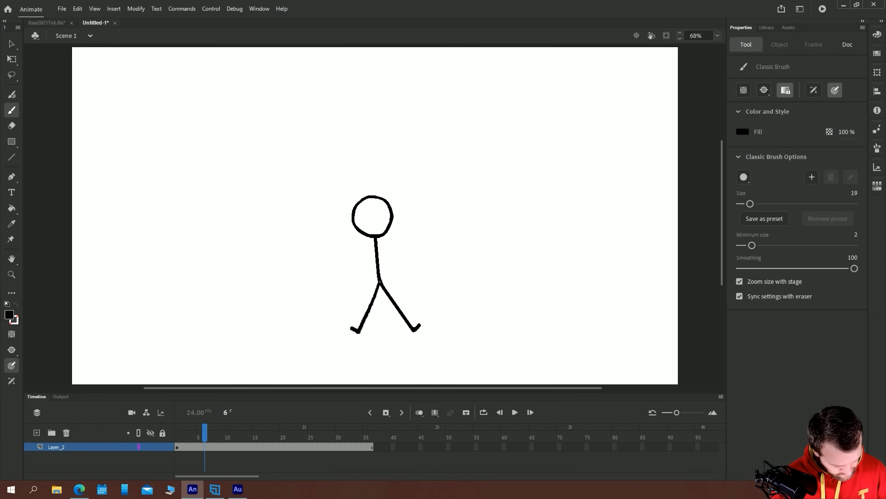
mouse_move(376, 238)
mouse_down()
mouse_move(412, 252)
mouse_move(338, 262)
mouse_up()
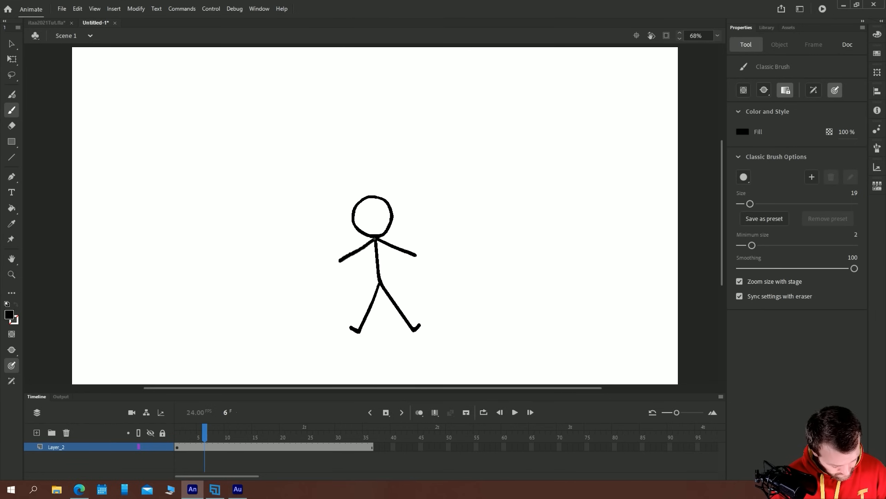
Select the whole stick figure and move it up to about the middle of the stage
key(v)
drag(261, 148, 497, 360)
drag(375, 238, 367, 183)
Convert the stick figure to a Graphic symbol named stickG
key(F8)
text(stick)
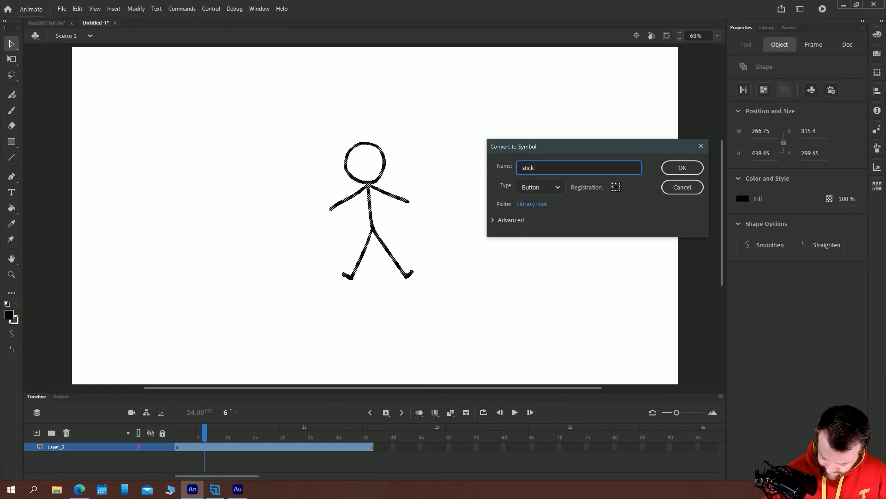
text(G)
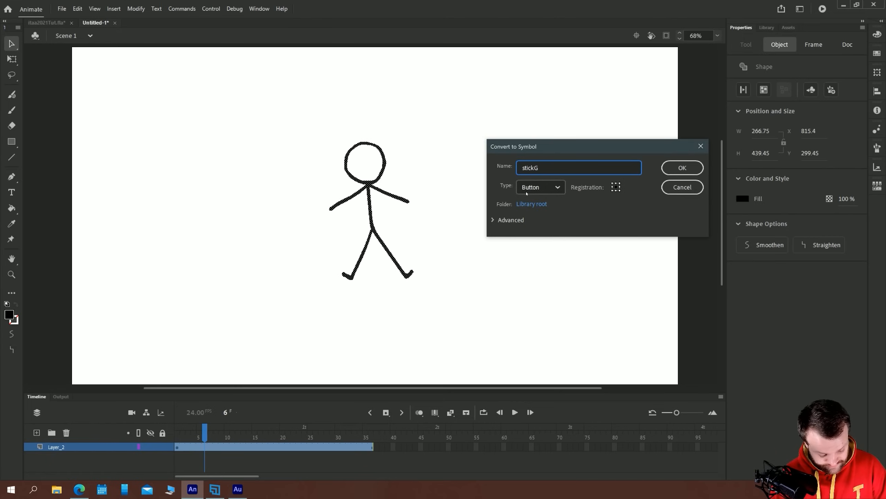
click(541, 186)
click(534, 234)
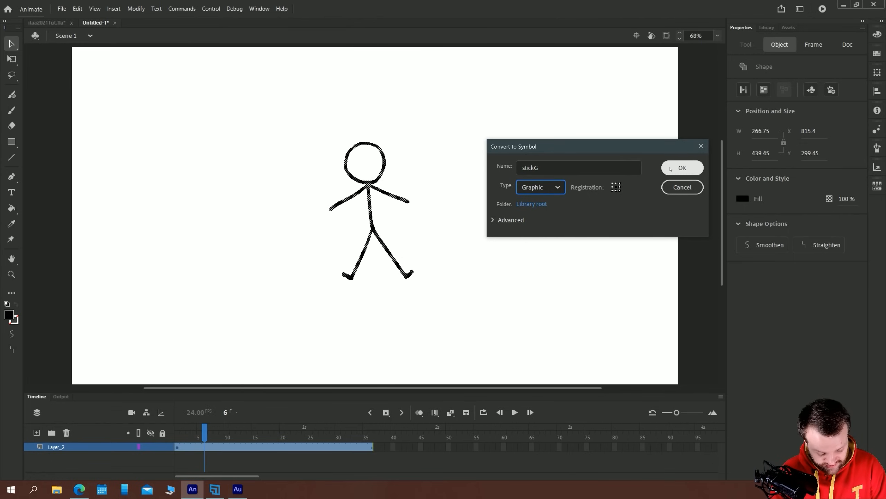
click(682, 167)
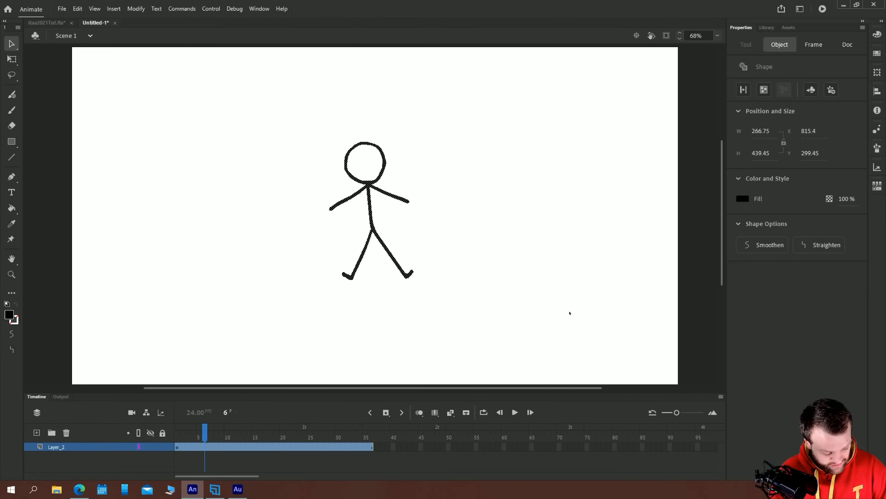
Inside the stickG symbol, hold the drawing on frames 1 to 3 and add an empty span on frames 4 to 6
double_click(368, 186)
key(F5)
key(F5)
click(193, 447)
key(F5)
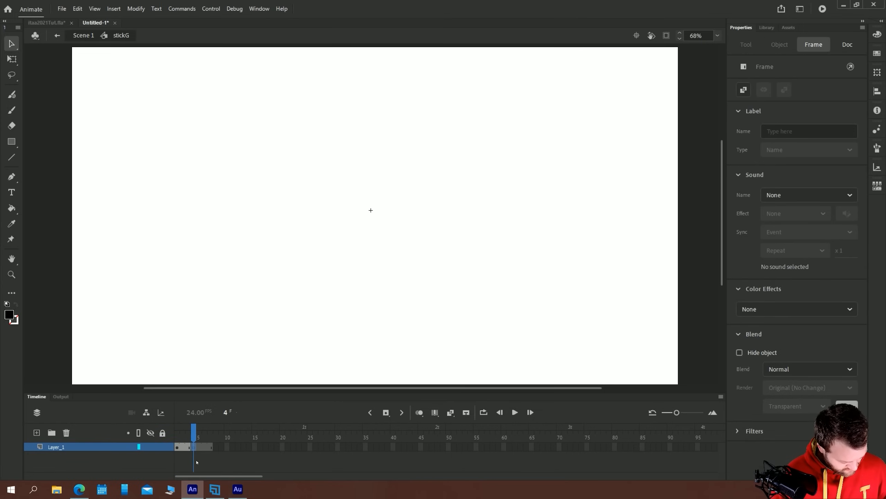
right_click(208, 450)
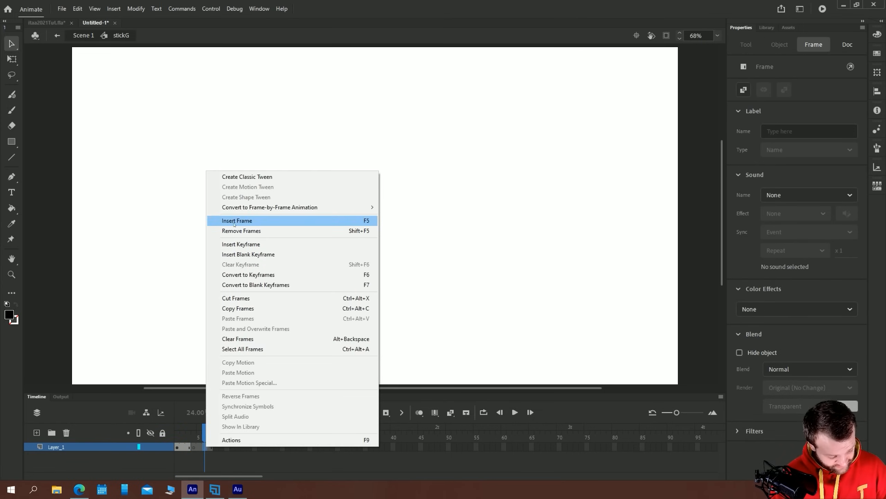
click(266, 221)
Turn on onion skinning and brush a second pose with level arms and raised, spread legs on frame 4 of stickG
click(416, 414)
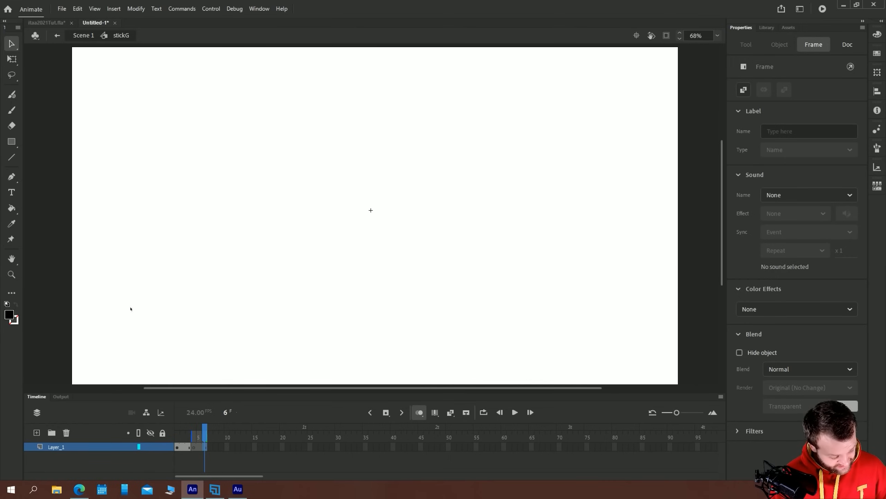
click(194, 448)
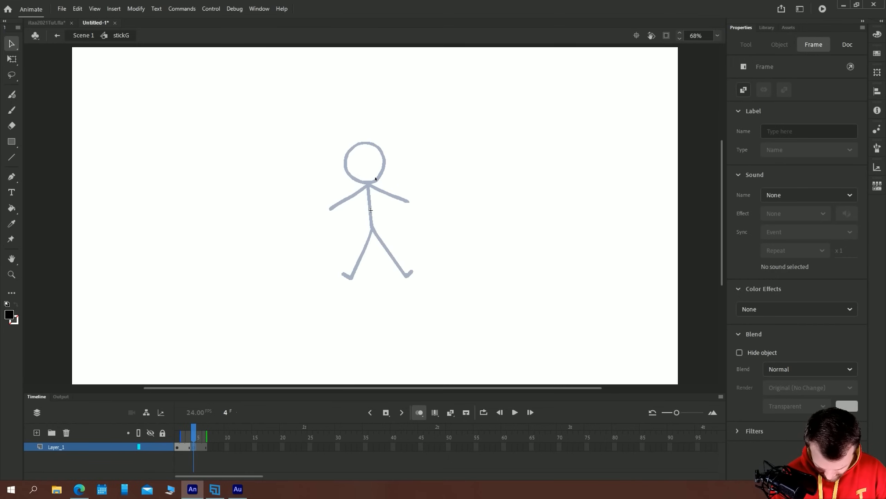
key(b)
mouse_move(370, 183)
mouse_down()
mouse_move(380, 150)
mouse_move(362, 141)
mouse_move(345, 156)
mouse_move(348, 173)
mouse_move(368, 184)
mouse_move(384, 168)
mouse_move(381, 148)
mouse_move(359, 144)
mouse_move(344, 159)
mouse_move(353, 178)
mouse_move(398, 180)
mouse_move(327, 189)
mouse_move(411, 256)
mouse_up()
key(ctrl+z)
mouse_move(371, 231)
mouse_down()
mouse_move(344, 258)
mouse_move(334, 252)
mouse_up()
Return to Scene 1 and play the timeline to examine the looping stick figure
click(81, 36)
key(v)
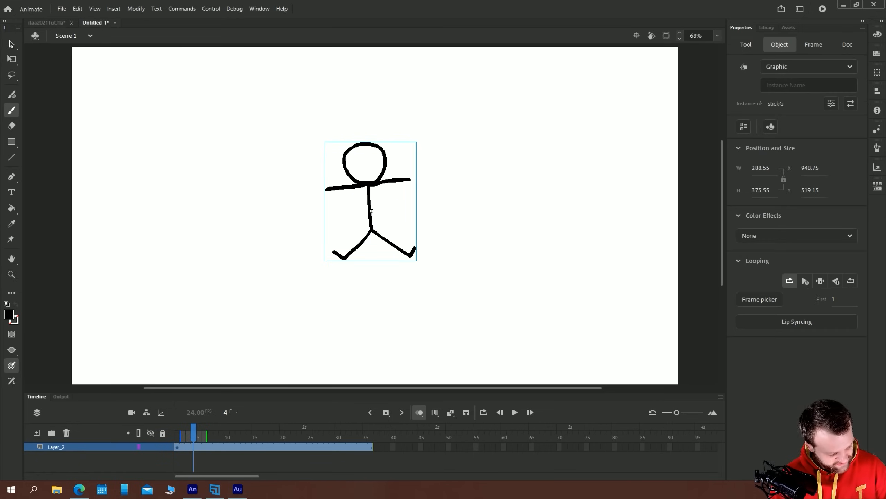
click(125, 111)
key(Return)
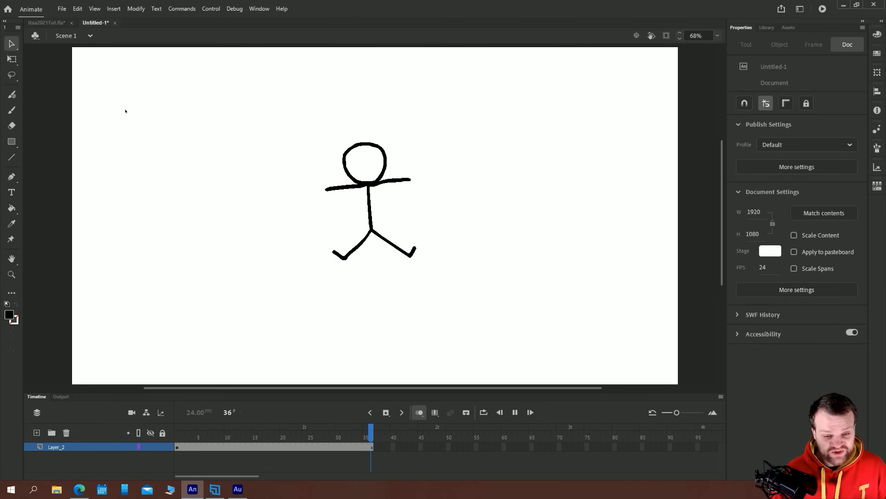
Create a classic tween moving the stick figure from the stage's left side on frame 1 to its right side on frame 36
click(178, 447)
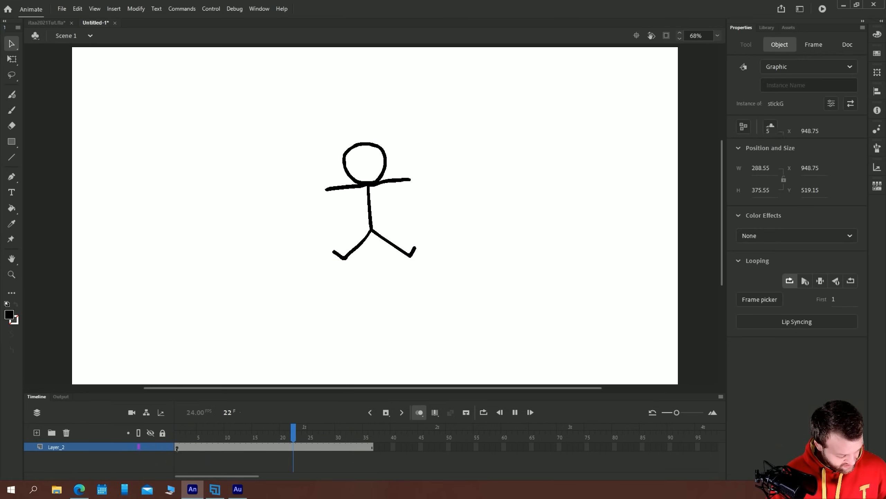
drag(369, 183, 145, 184)
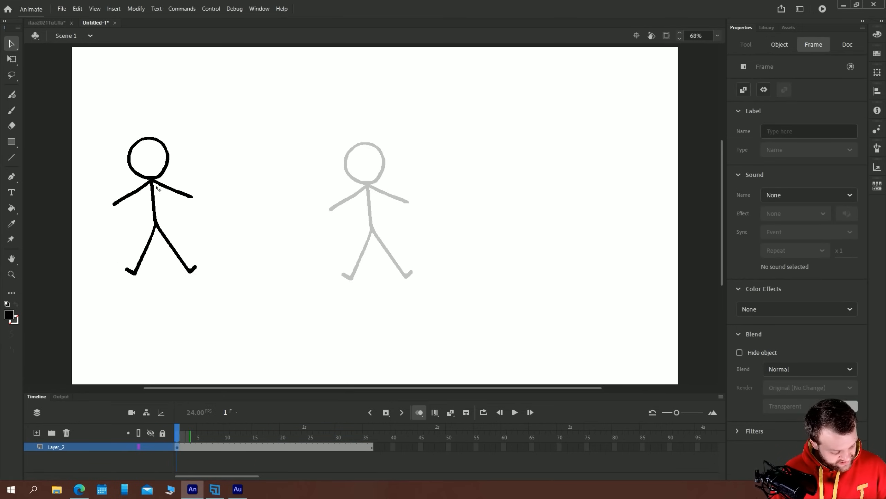
click(370, 447)
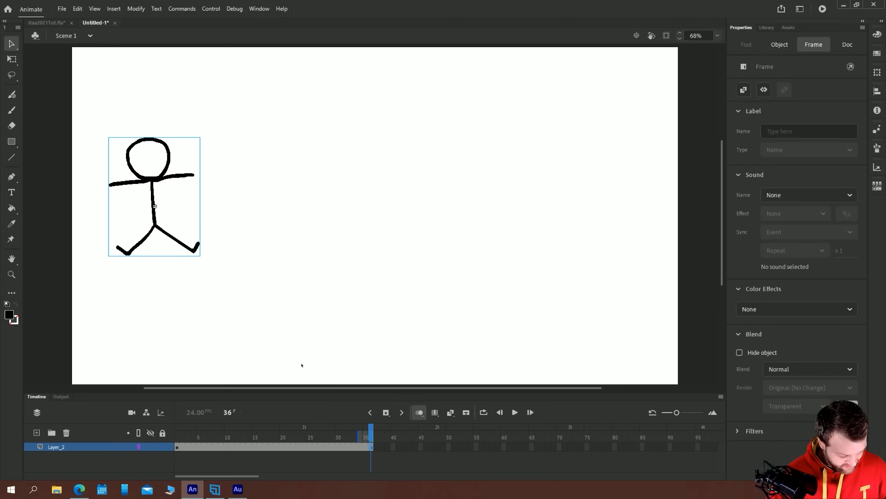
drag(150, 178, 586, 178)
right_click(248, 447)
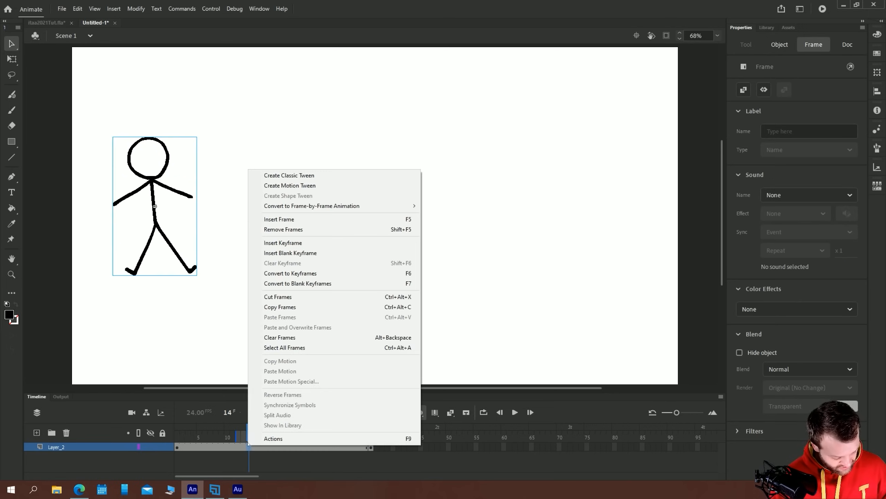
click(272, 175)
Play the classic tween repeatedly from frame 1 to examine the figure's looping poses while it moves
click(177, 447)
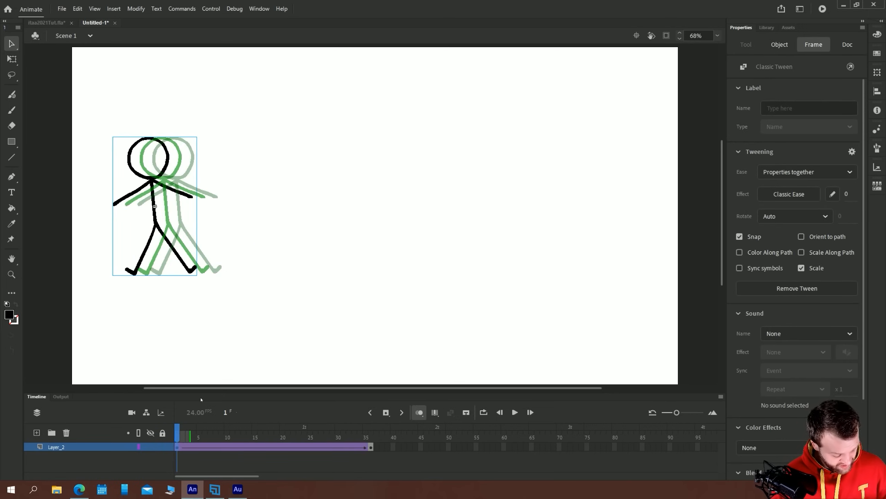
key(Return)
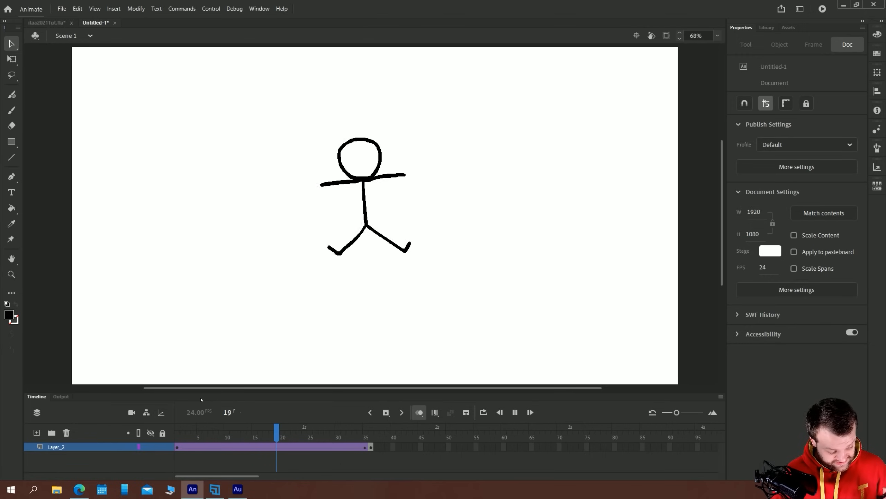
key(Return)
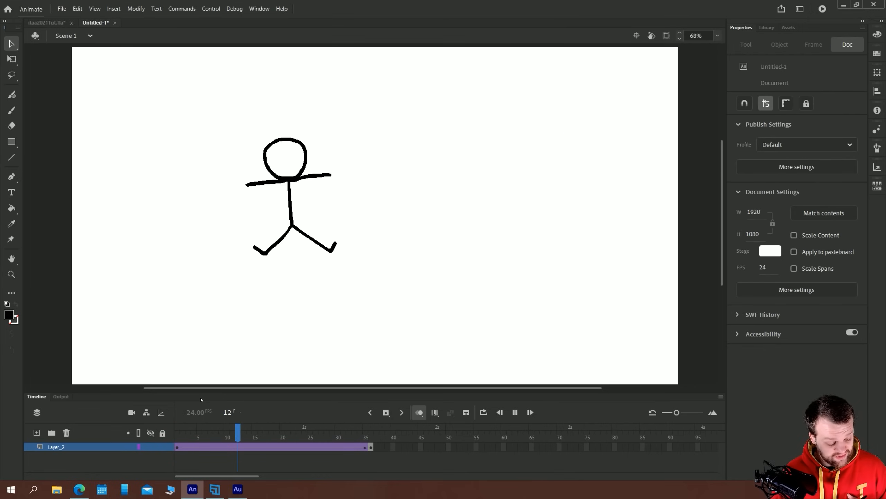
key(Return)
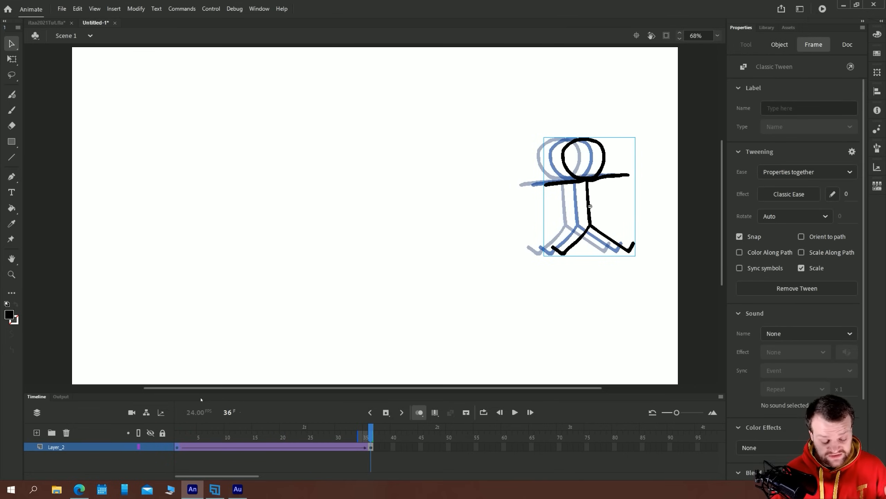
key(Return)
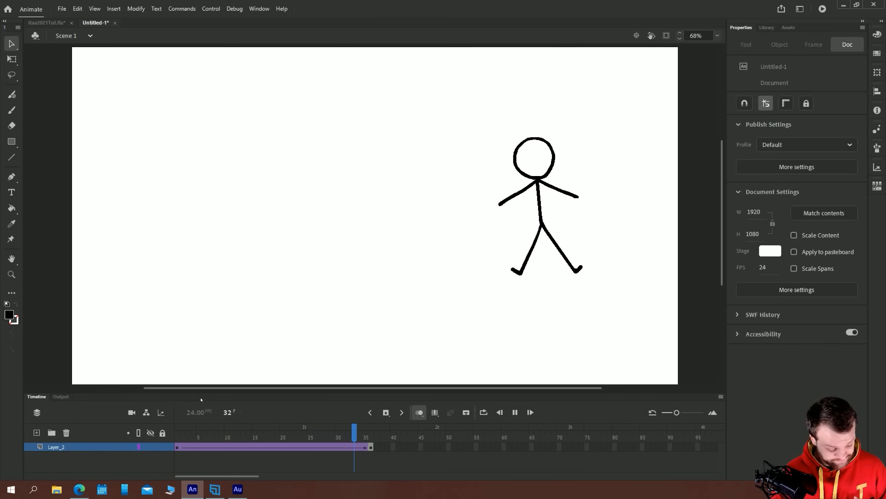
key(Return)
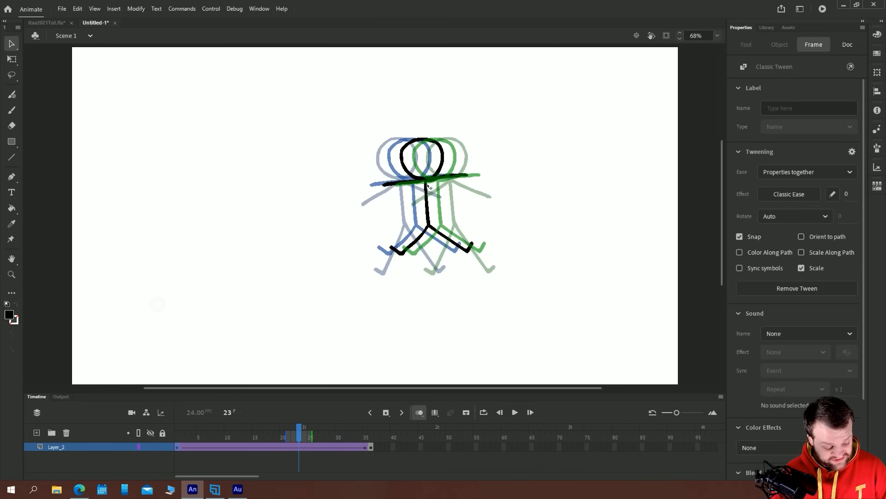
Brush two eyes and a smiling mouth onto the head of both poses inside the stickG symbol
double_click(426, 183)
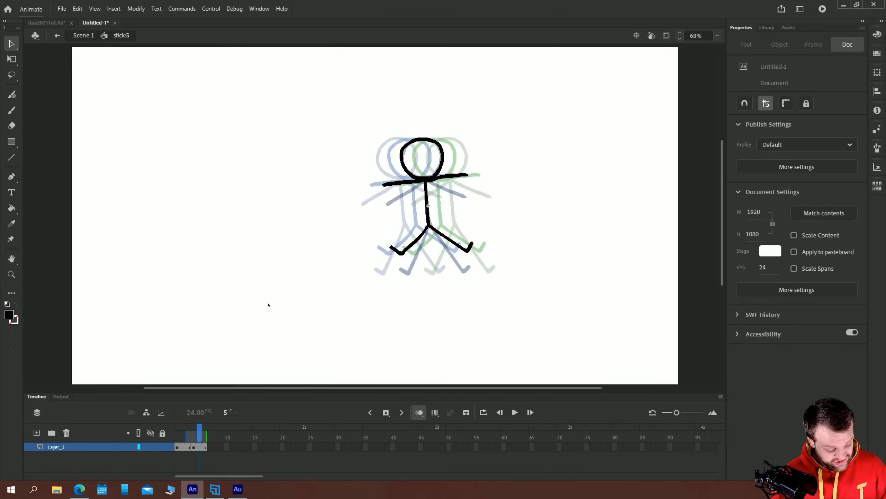
key(b)
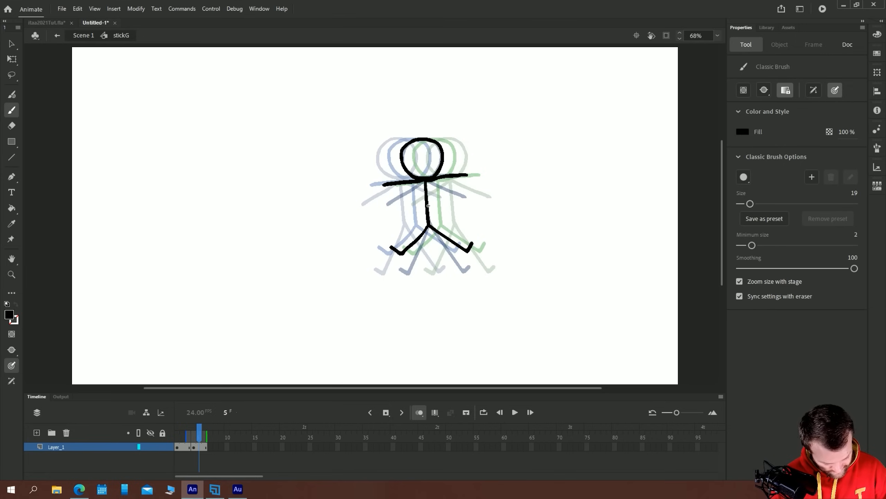
drag(429, 164, 413, 163)
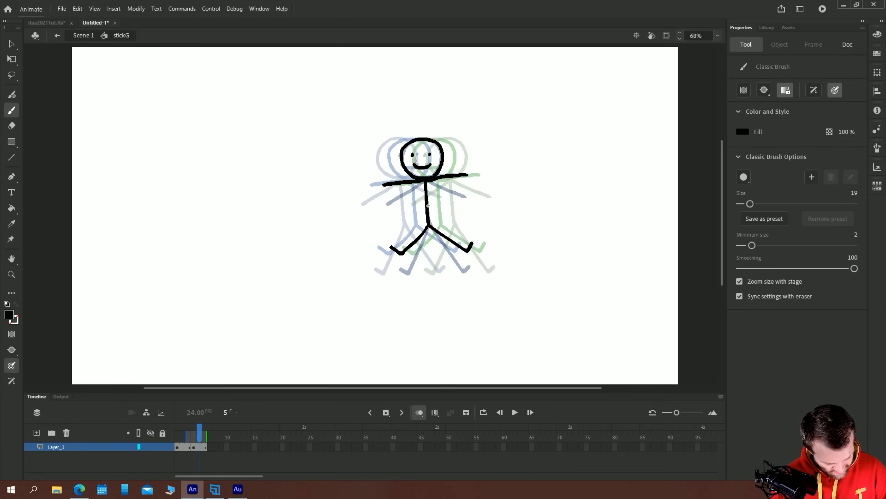
click(177, 447)
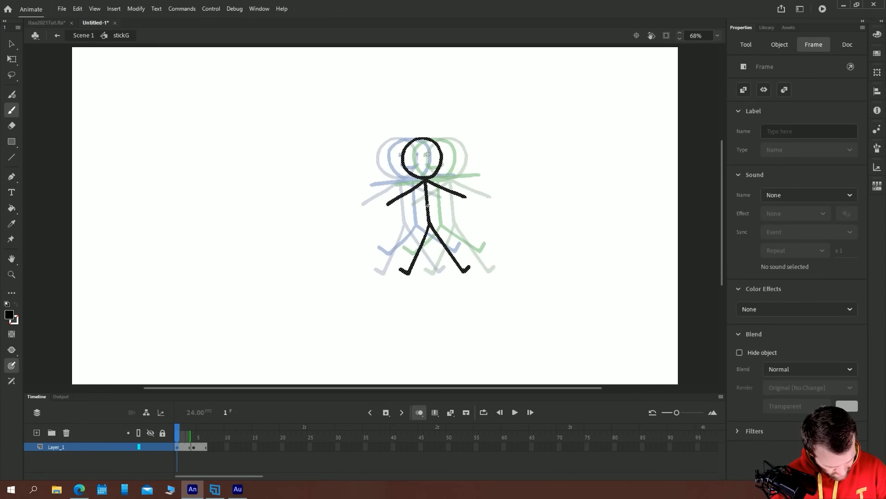
click(428, 154)
drag(430, 165, 415, 164)
Return to Scene 1 and play the tween from frame 1 to check the smiling figure
click(84, 35)
key(v)
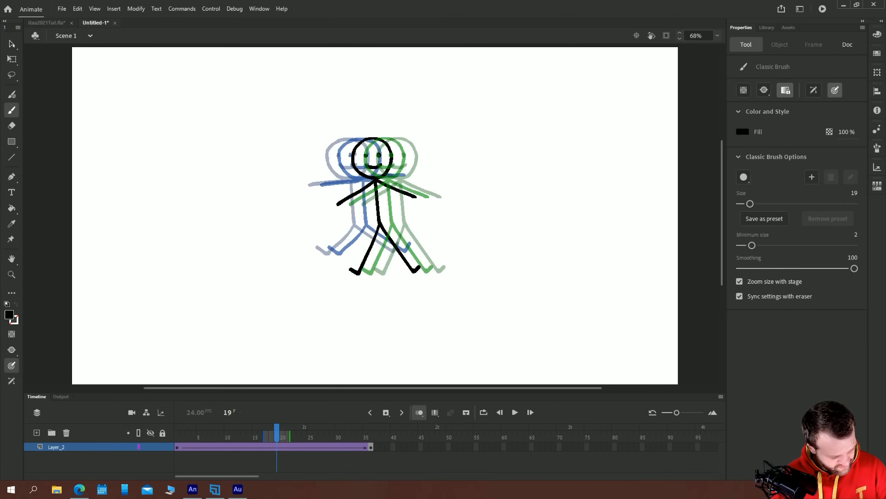
click(176, 442)
key(Return)
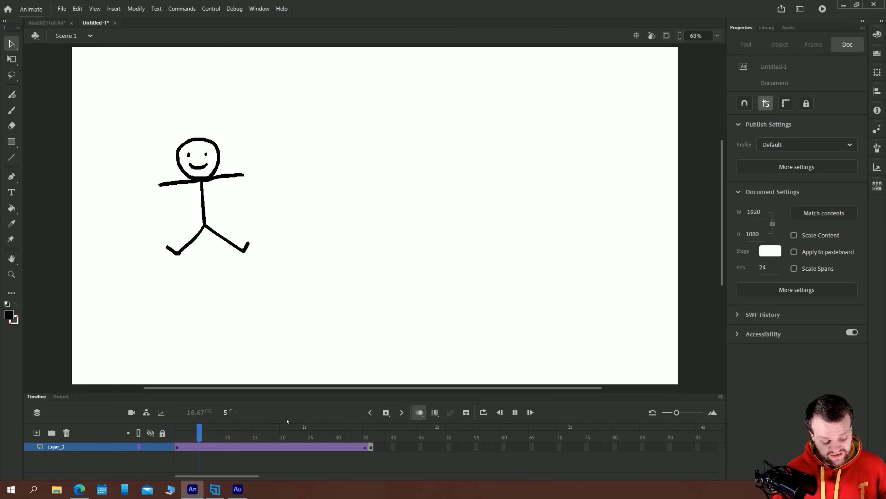
Apply the Quart Ease-In-Out effect to the stick figure's classic tween and play it from frame 1
click(261, 447)
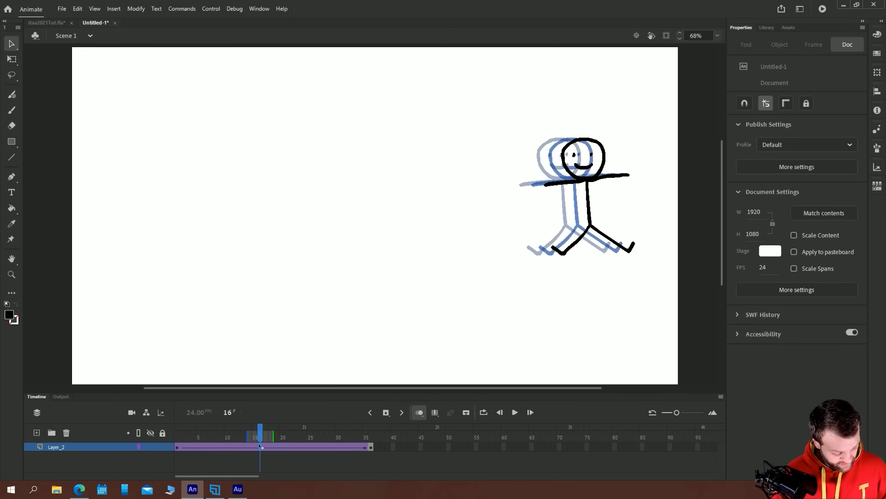
click(769, 197)
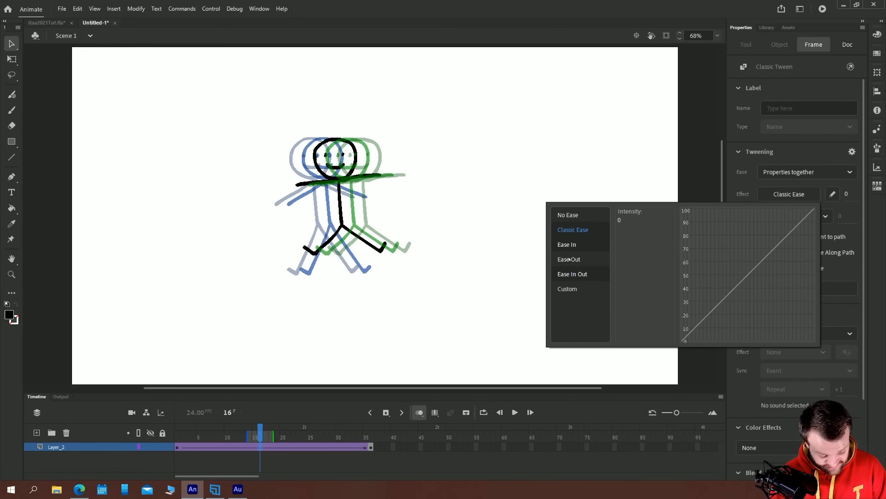
click(572, 274)
click(630, 244)
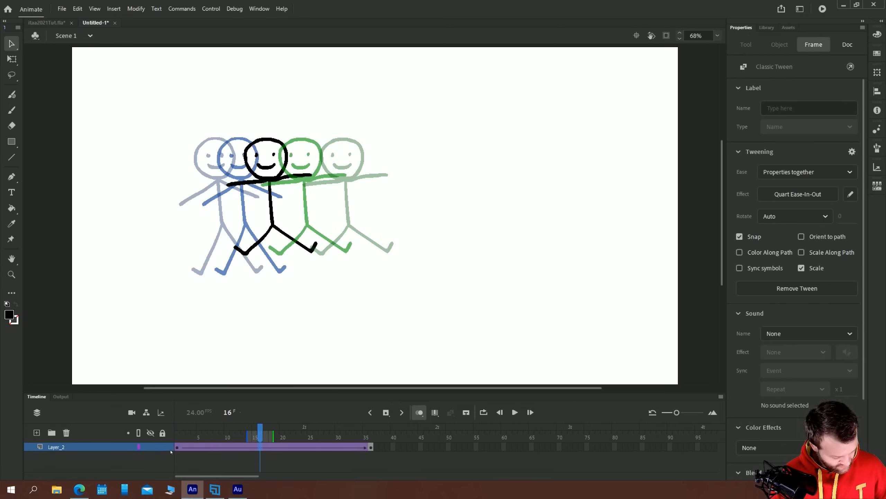
click(178, 441)
key(Return)
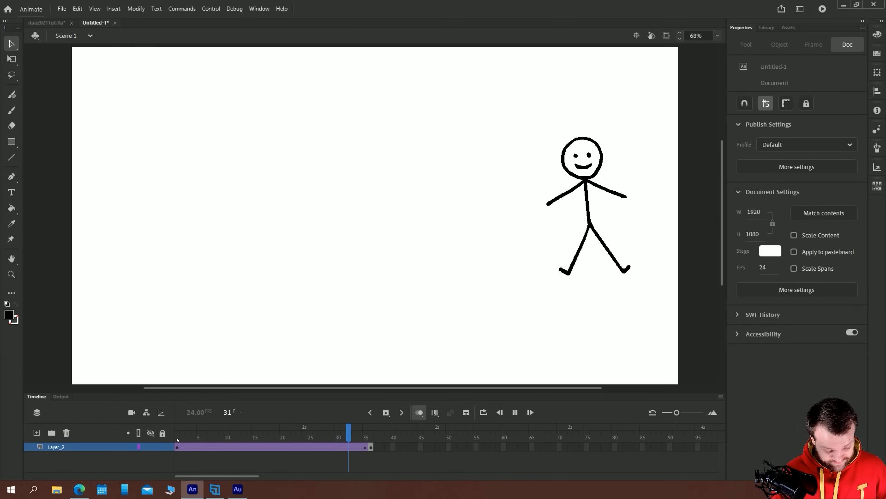
click(592, 182)
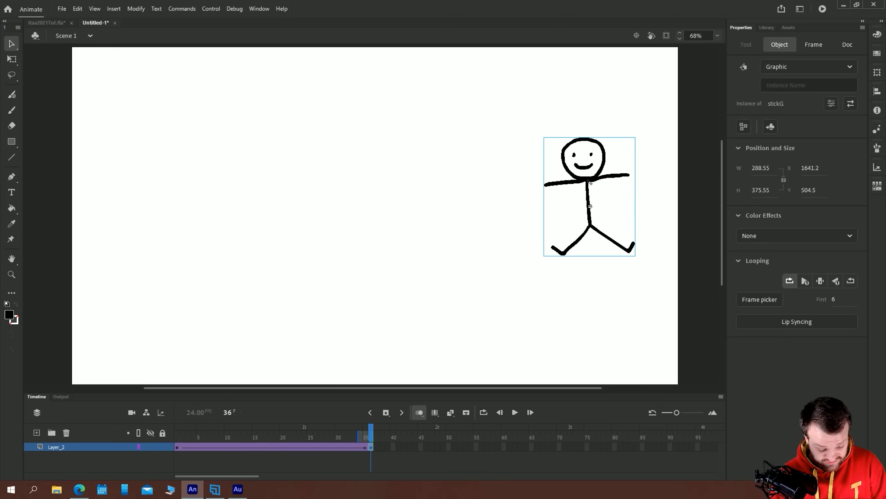
Edit the tween's ease as a custom curve, raising the start handle and lowering the end handle, and preview the motion
click(239, 449)
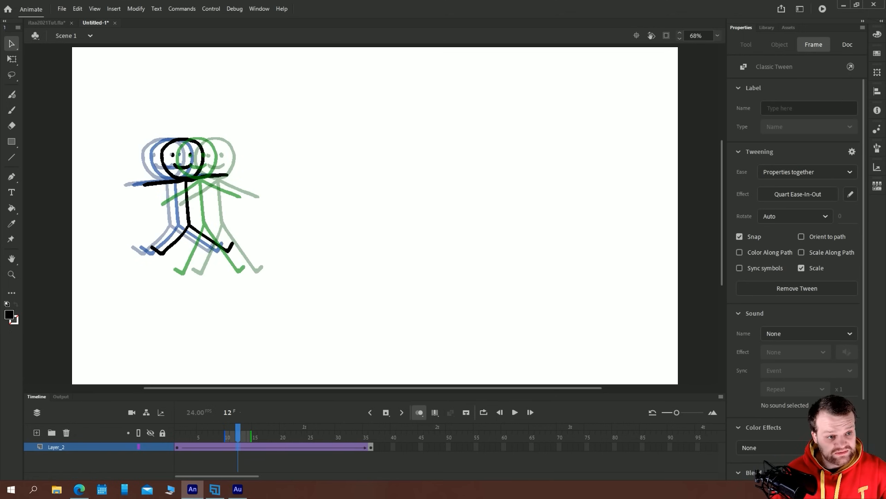
drag(634, 1, 624, 103)
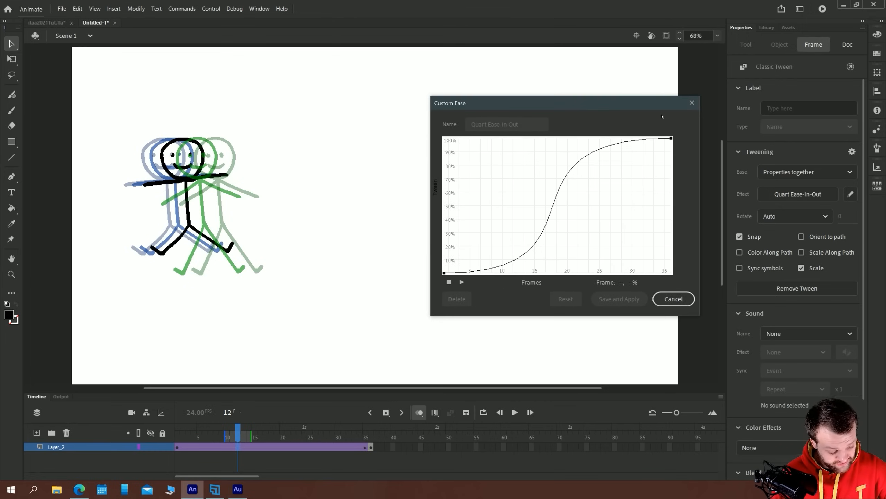
click(444, 272)
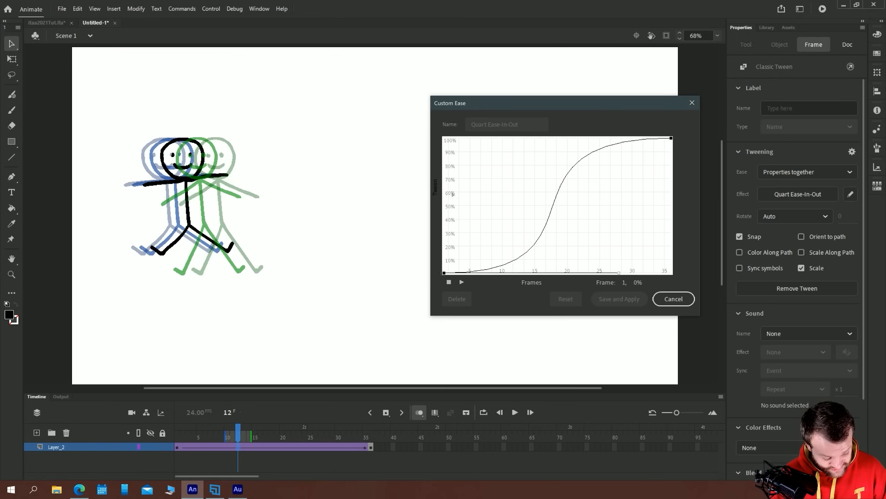
drag(620, 273, 635, 199)
click(671, 138)
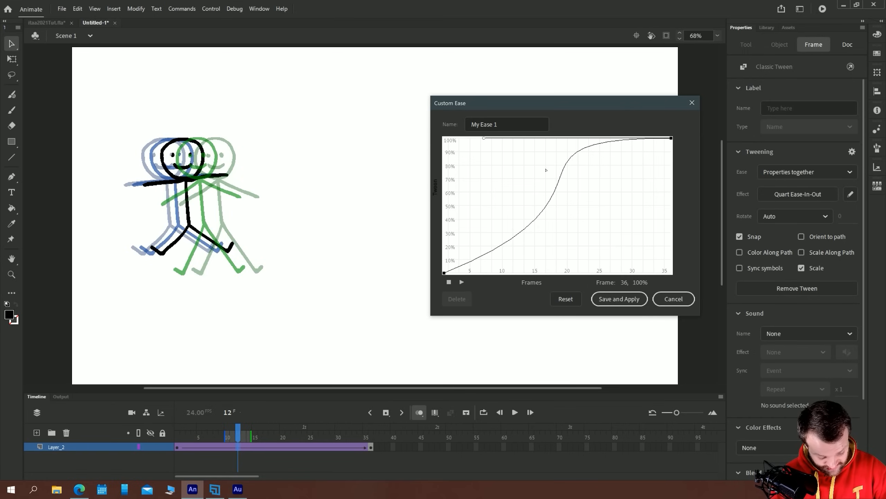
drag(485, 137, 494, 210)
click(462, 282)
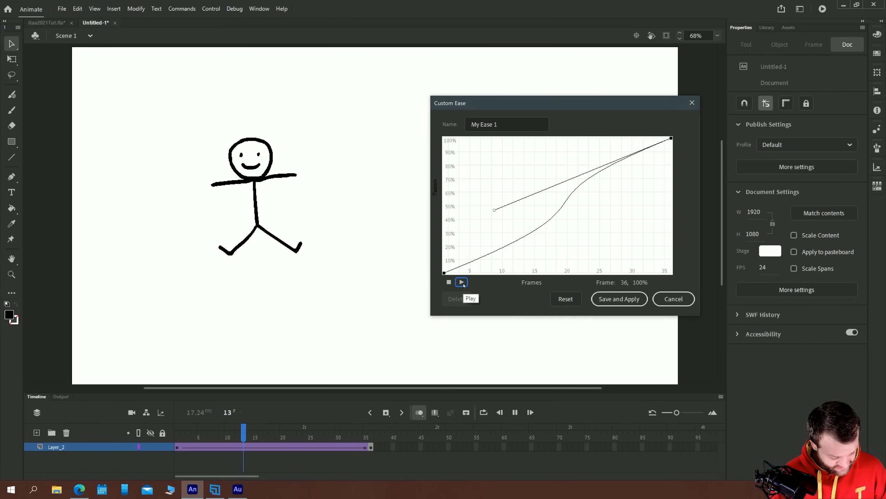
Reshape the custom ease into a gradual S-curve with flat start and end handles, and save it as My Ease 1
drag(486, 103, 643, 253)
drag(656, 325, 747, 257)
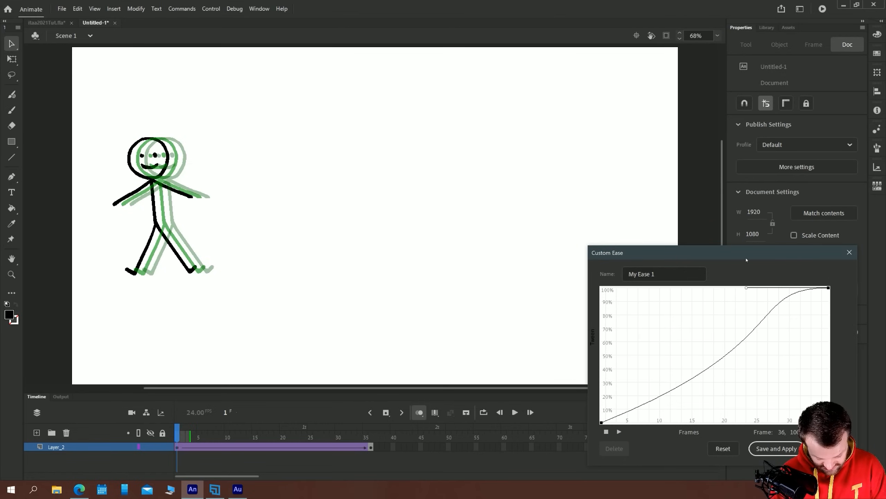
click(602, 422)
drag(796, 343, 750, 413)
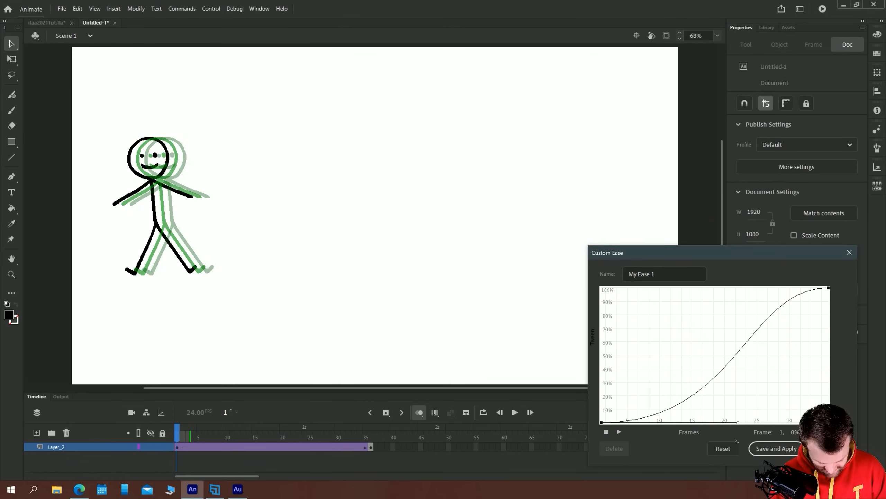
click(772, 450)
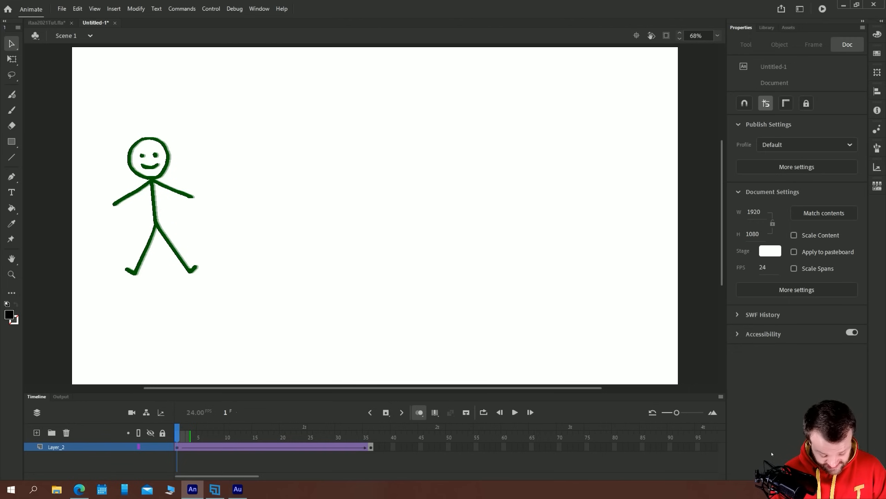
Look up My Ease 1 among the tween's custom ease effects and play the tween to check the motion
click(153, 181)
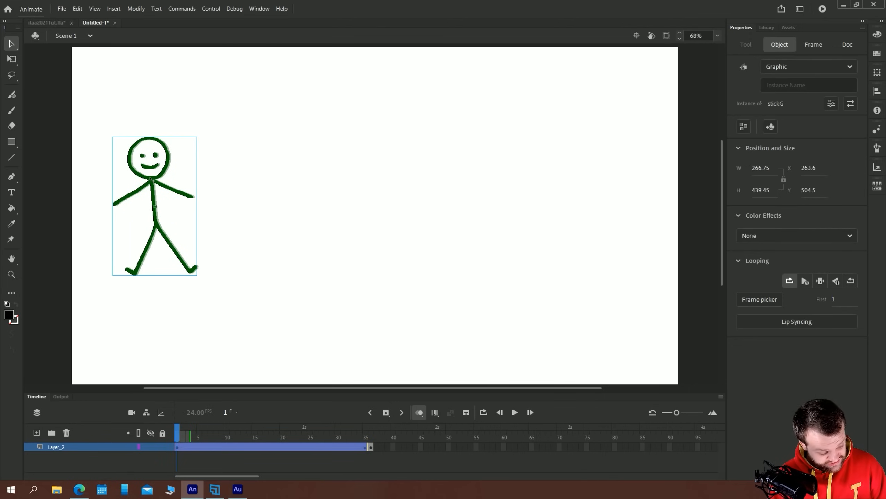
click(216, 449)
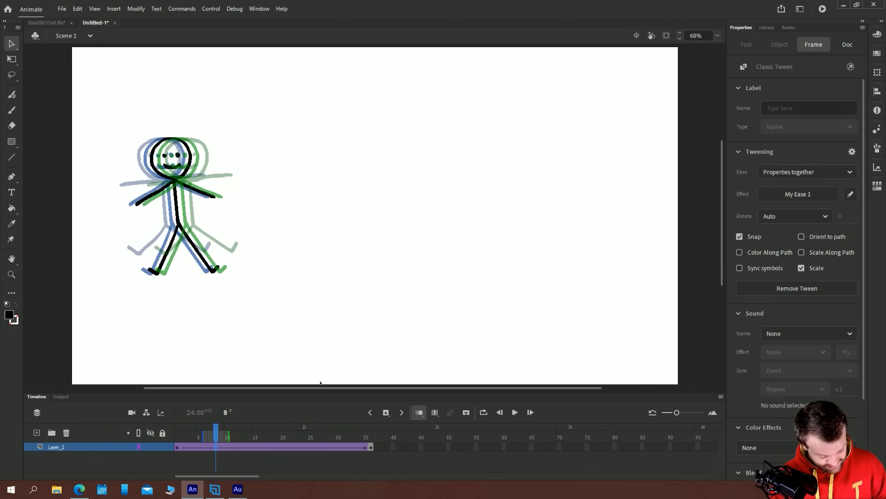
click(828, 197)
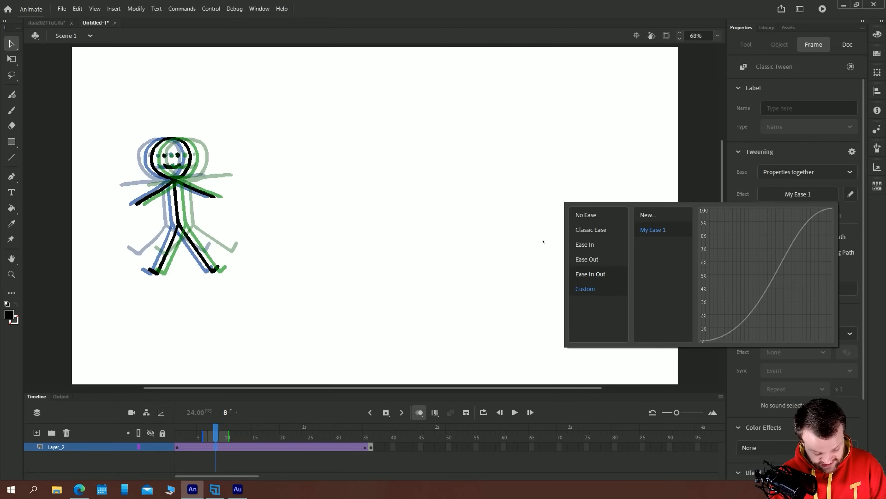
click(589, 290)
click(655, 230)
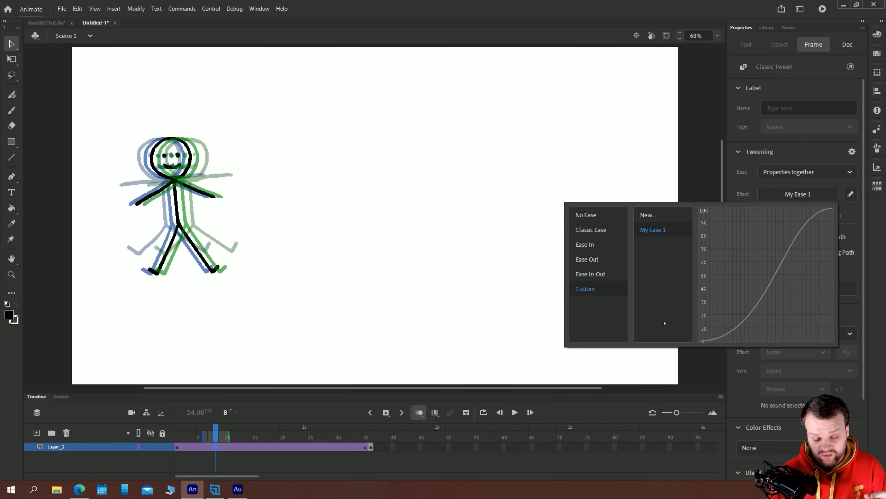
click(427, 343)
click(181, 432)
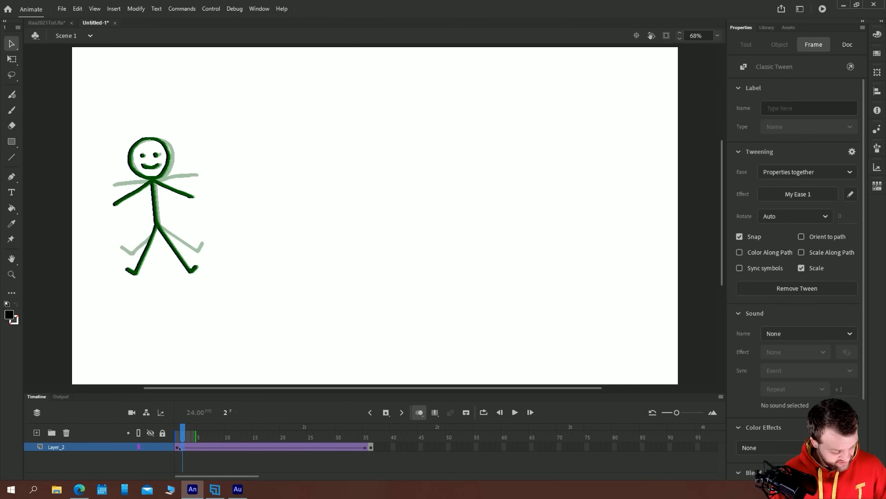
key(Return)
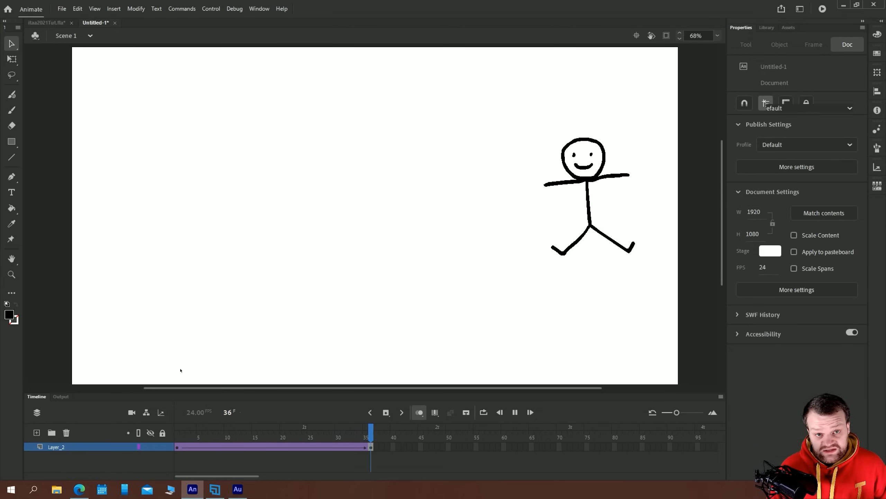
key(Return)
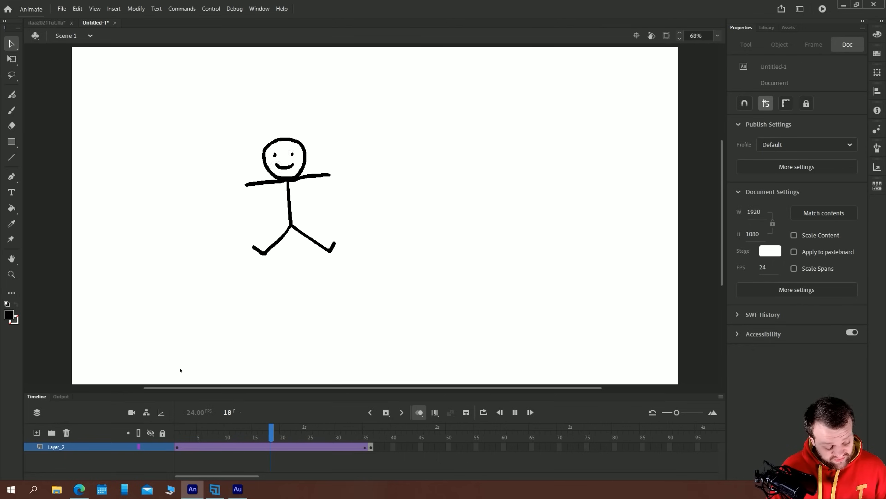
Set the classic tween's rotation to Clockwise and play the animation
click(216, 448)
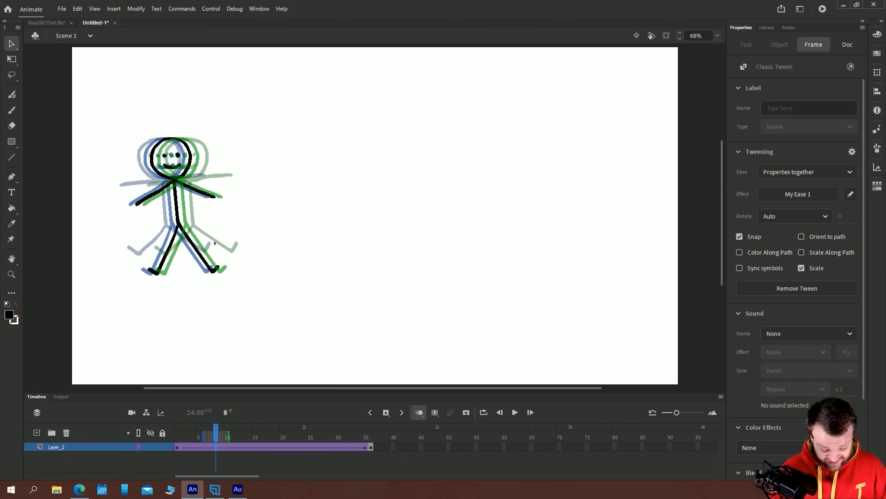
click(178, 448)
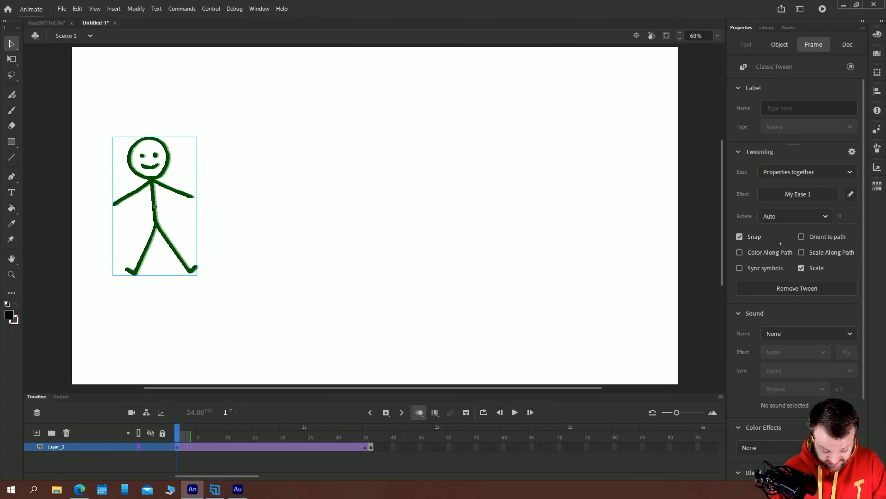
click(831, 215)
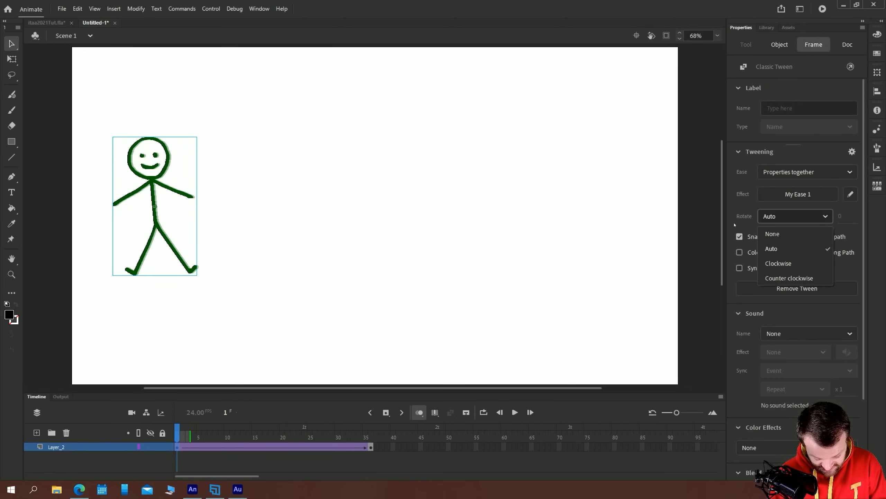
click(778, 259)
key(Return)
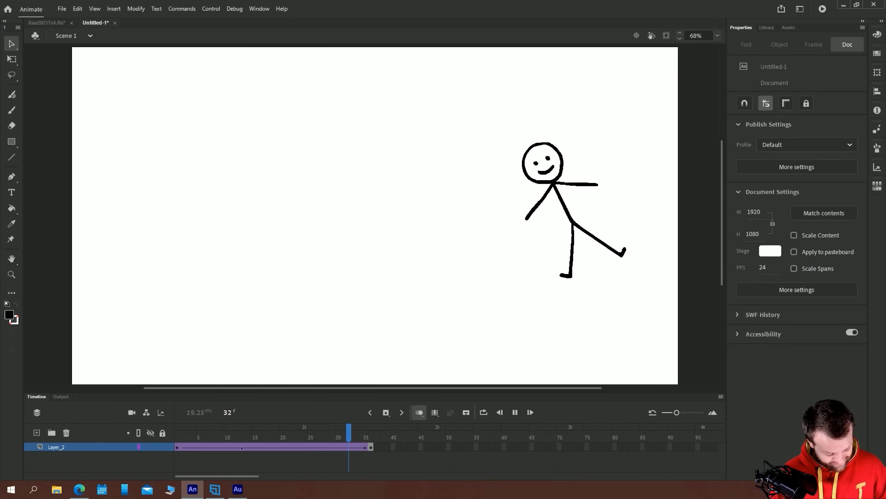
Try the Scale Along Path option on the classic tween and play the animation from the start
click(255, 447)
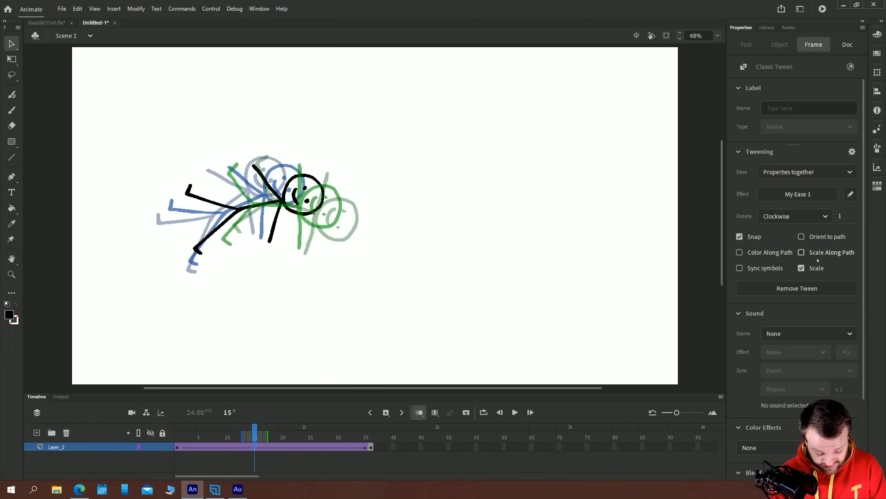
click(801, 252)
click(181, 448)
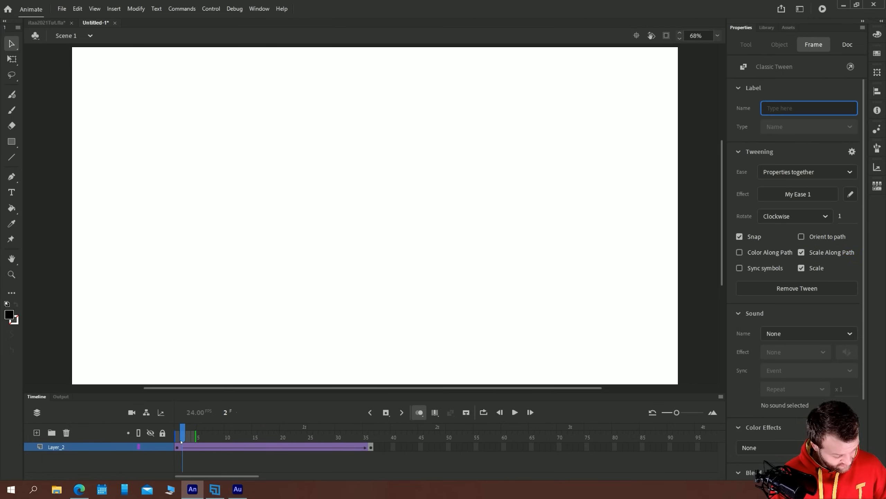
key(Return)
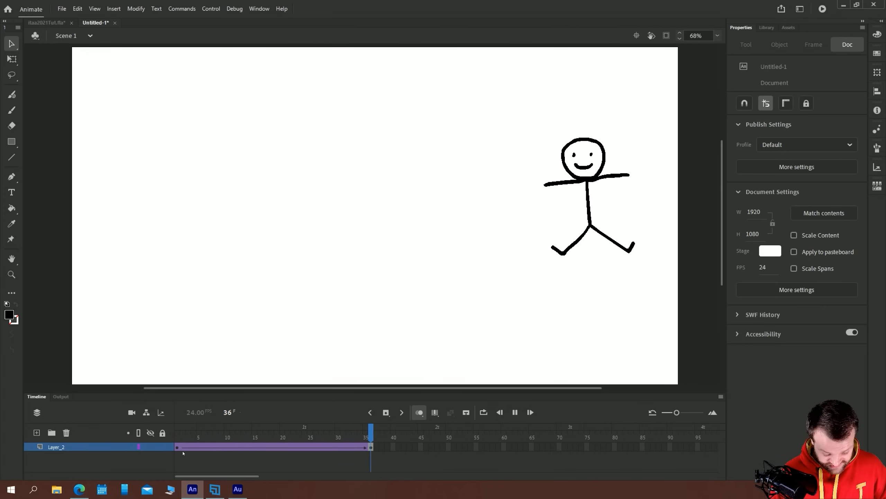
click(177, 445)
key(Return)
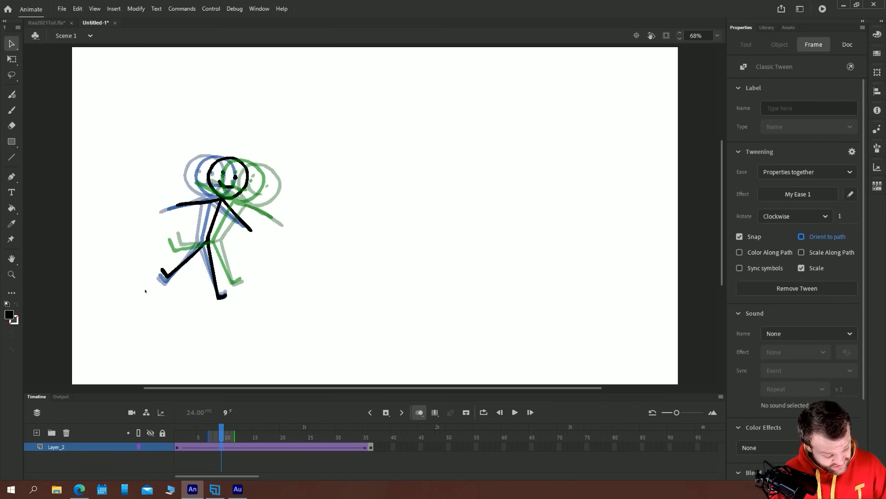
Add a layer above the figure and brush a wavy path on it from the figure's body to the stage's right side
click(135, 316)
click(36, 432)
click(176, 446)
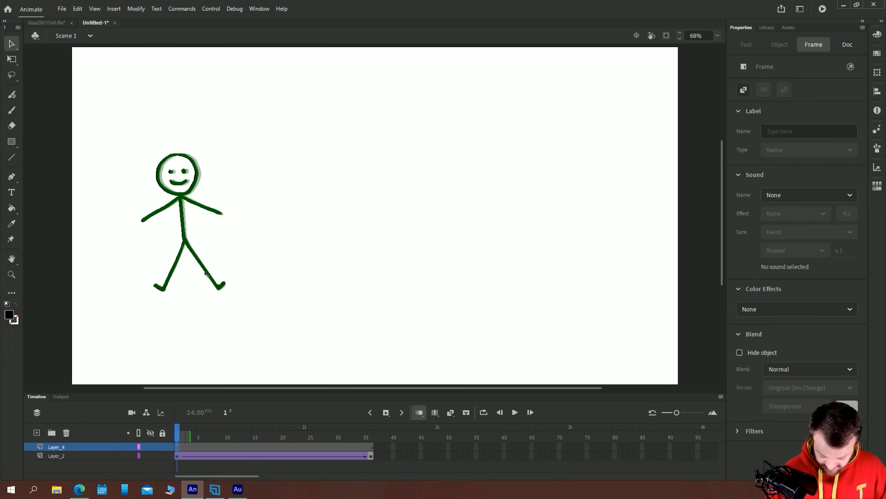
key(b)
mouse_move(231, 179)
mouse_down()
mouse_move(191, 219)
mouse_move(533, 257)
mouse_move(597, 217)
mouse_up()
click(11, 43)
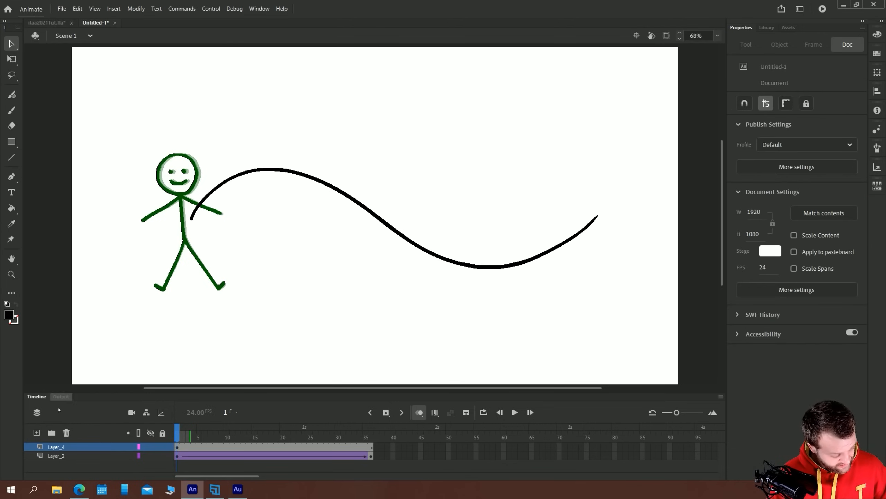
Turn Layer_4 into a guide layer and nest the figure's Layer_2 beneath it as a guided layer
right_click(62, 447)
click(83, 329)
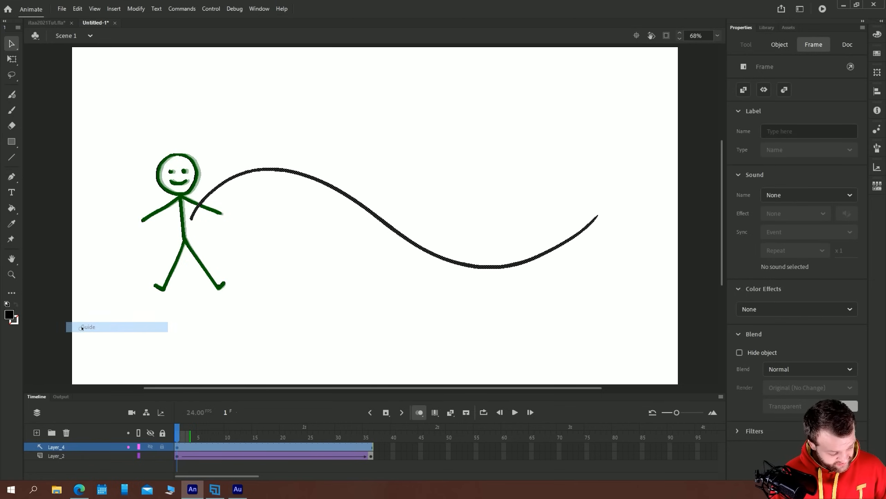
click(54, 456)
drag(52, 458, 51, 460)
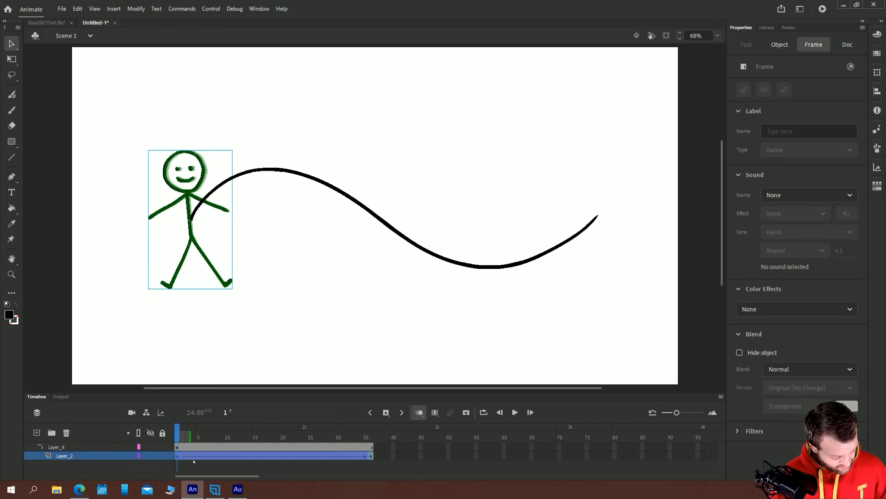
Move the stick figure on frame 36 so its centre sits on the right end of the wavy path
click(181, 469)
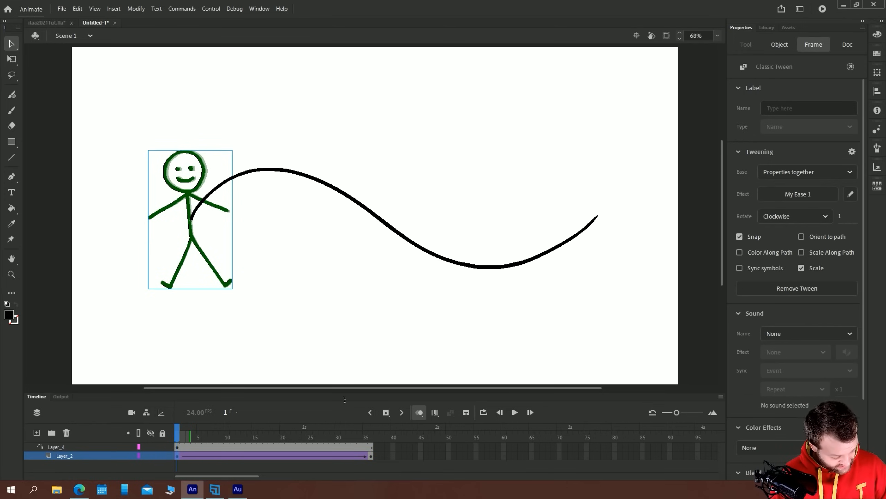
click(371, 456)
drag(634, 269, 602, 235)
drag(570, 175, 572, 177)
drag(602, 237, 602, 242)
mouse_move(369, 438)
mouse_down()
mouse_move(332, 438)
mouse_move(371, 438)
mouse_up()
click(371, 454)
click(581, 172)
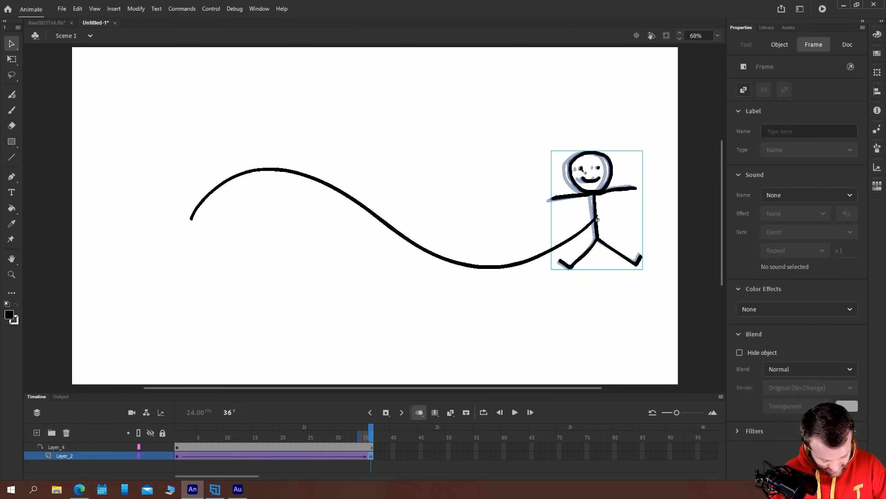
drag(571, 175, 575, 177)
Nudge the figure slightly left and up on the path's end, and play the guided tween from frame 1
key(Left)
key(Left)
key(Up)
key(Down)
key(Up)
drag(352, 435, 177, 435)
key(Return)
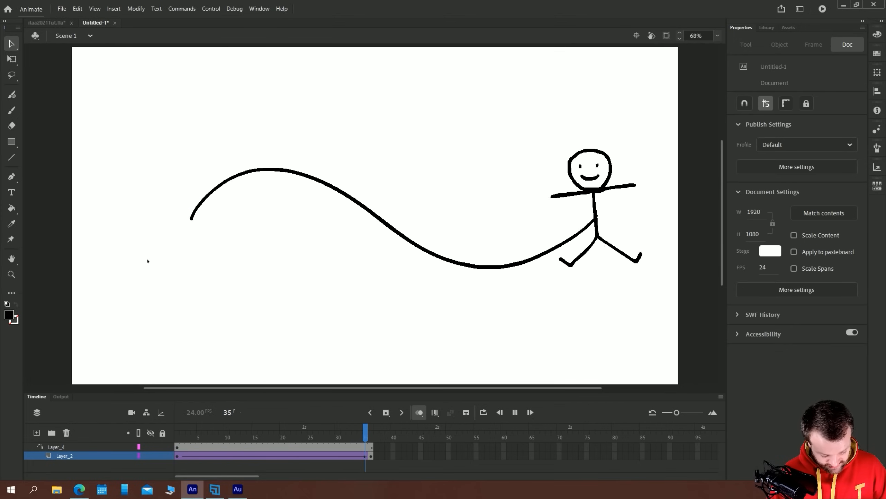
Hide the Layer_4 guide, replay the figure's movement along the path, and select the tween at frame 18
click(150, 446)
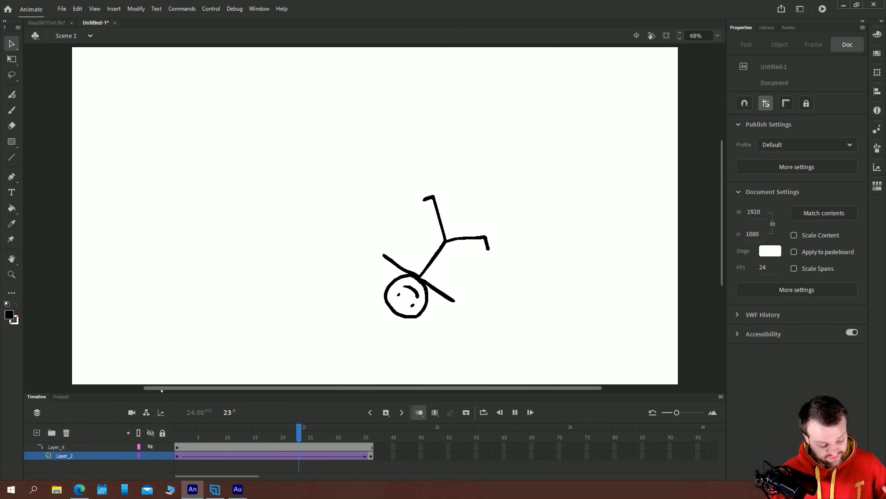
key(Return)
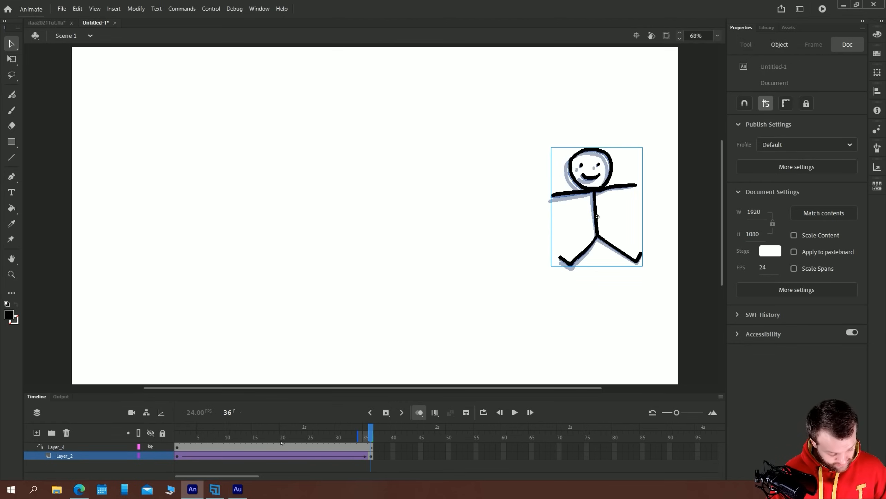
click(272, 432)
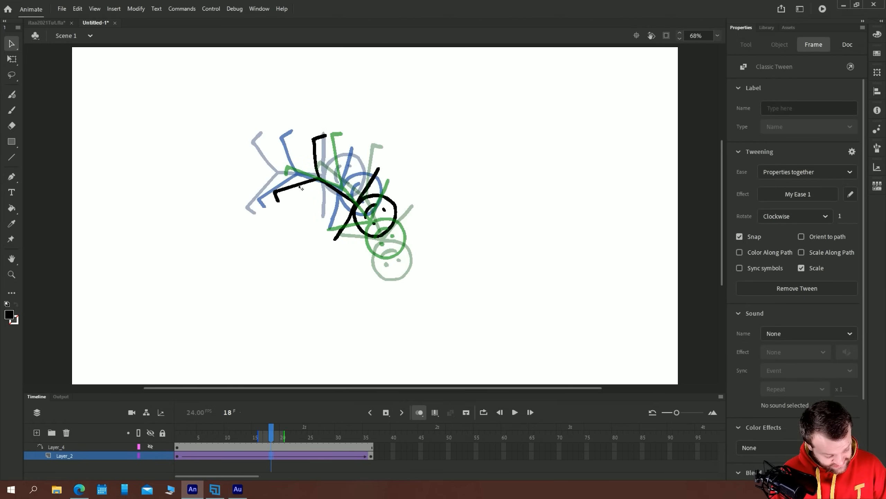
click(299, 200)
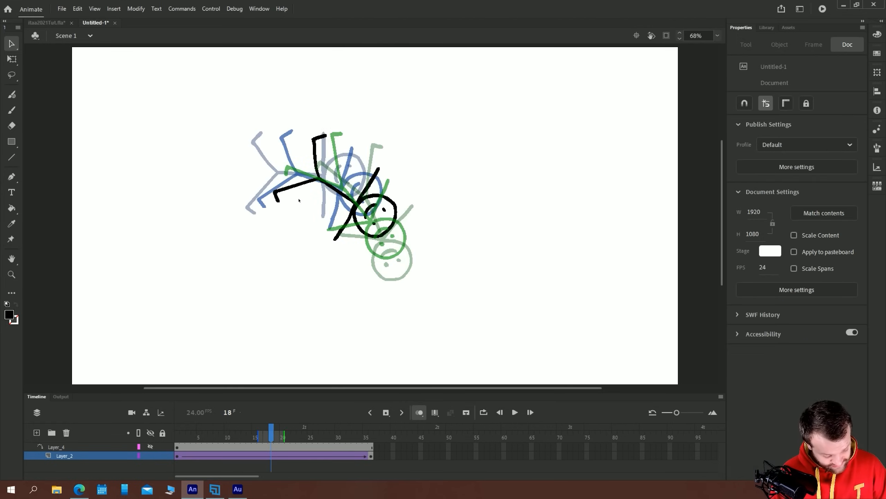
click(271, 456)
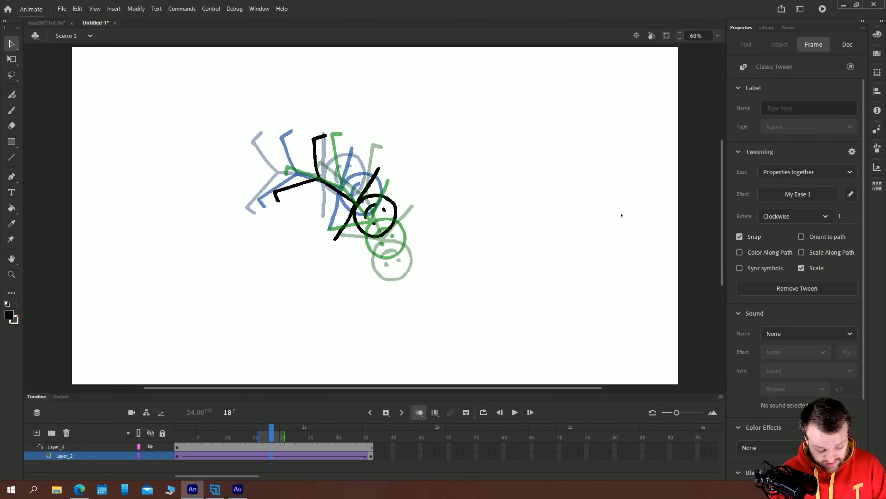
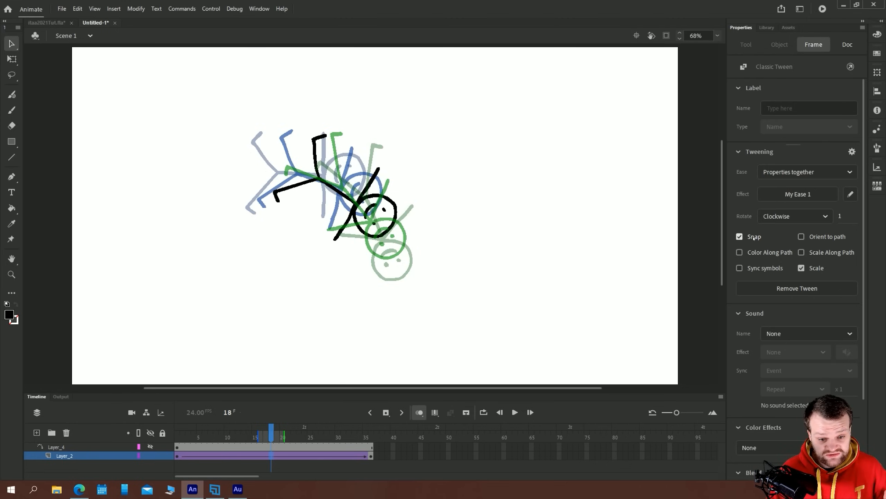
Remove the existing classic tween frames from the timeline and delete the guide layer Layer_4
click(94, 230)
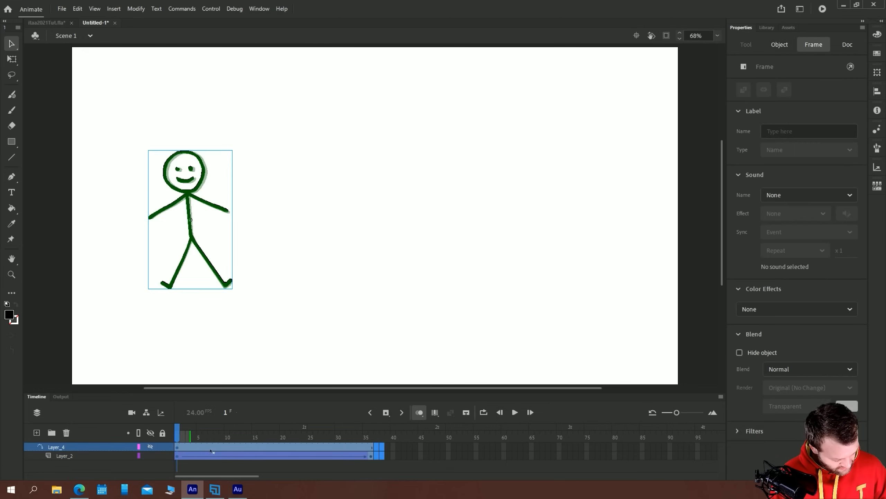
right_click(211, 451)
click(232, 237)
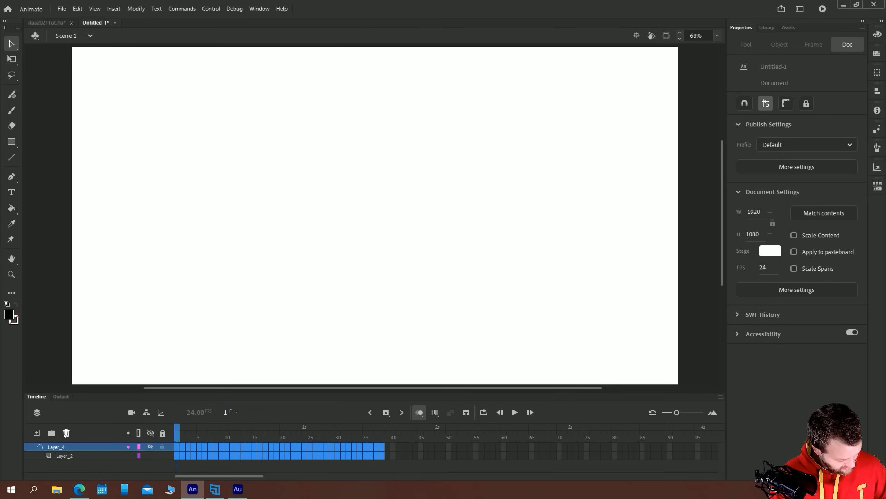
click(66, 433)
Extend Layer_2 to frame 55 and place an instance of the stickG symbol near the centre of the stage
click(477, 447)
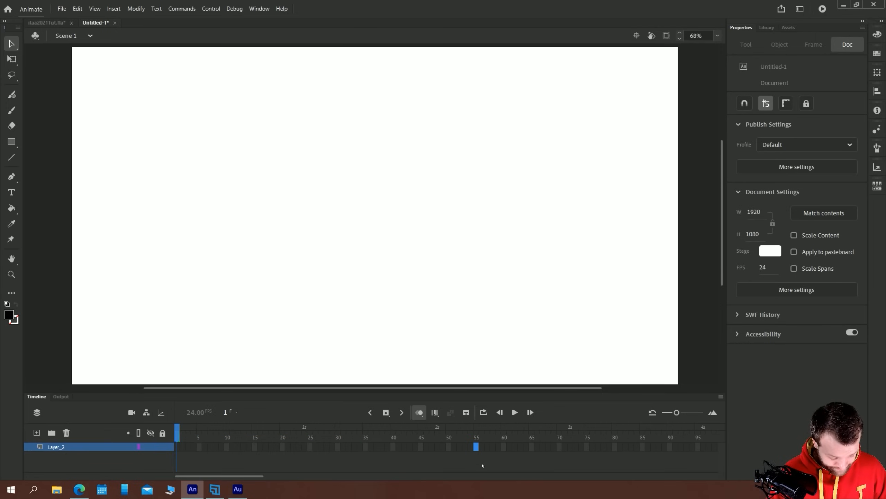
key(F5)
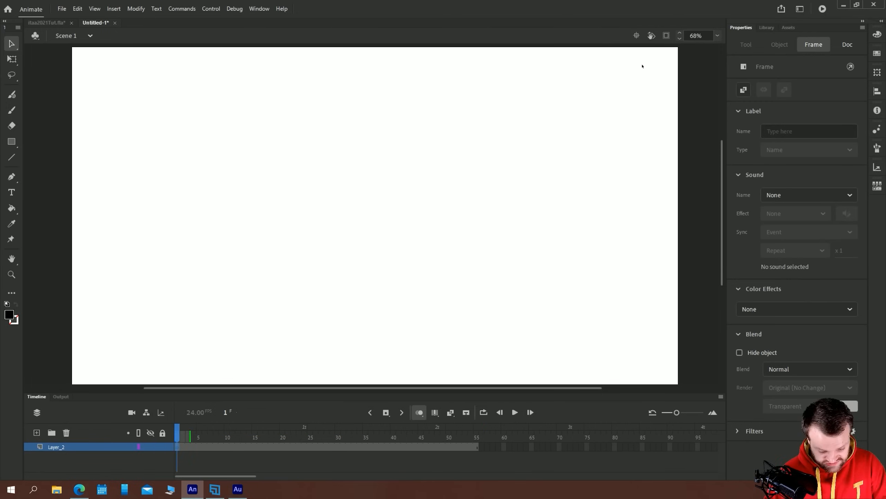
click(766, 28)
drag(768, 157, 376, 204)
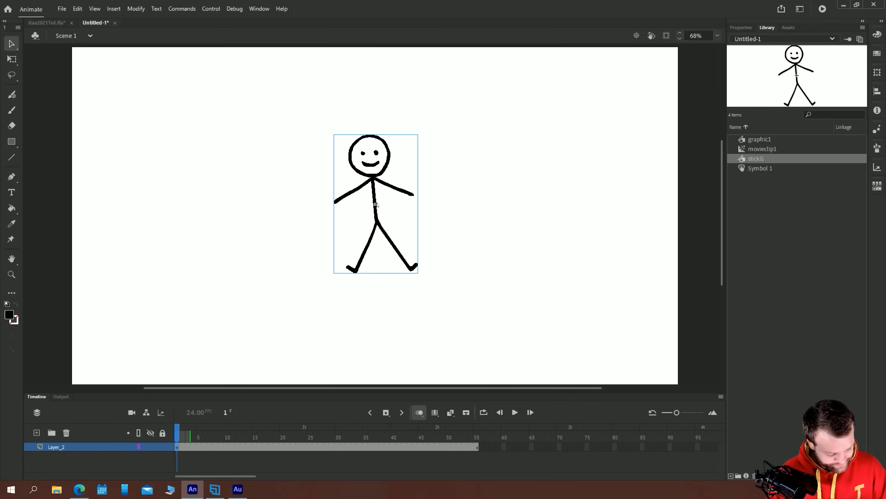
key(Return)
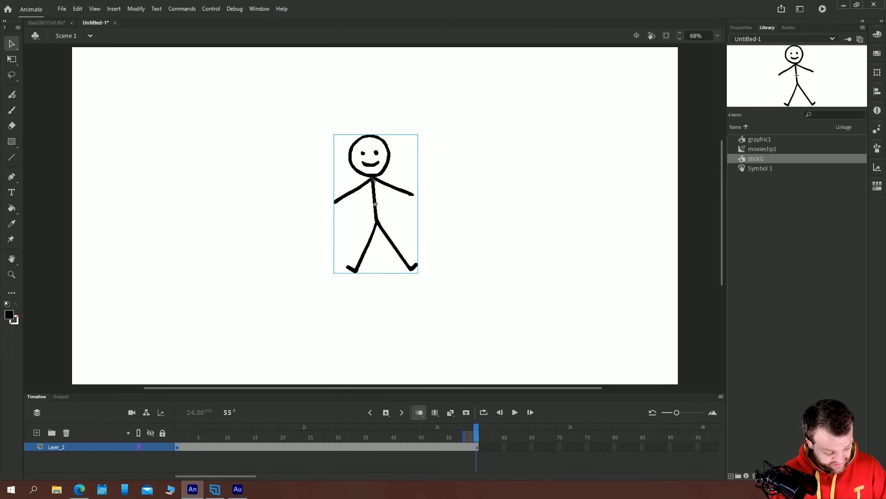
drag(373, 180, 379, 181)
Create a motion tween on the Layer_2 frame span
click(179, 446)
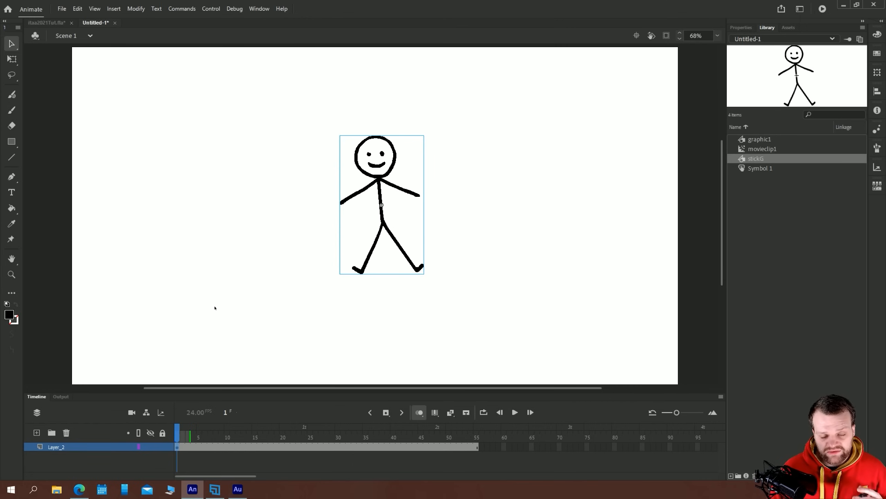
right_click(216, 448)
click(252, 186)
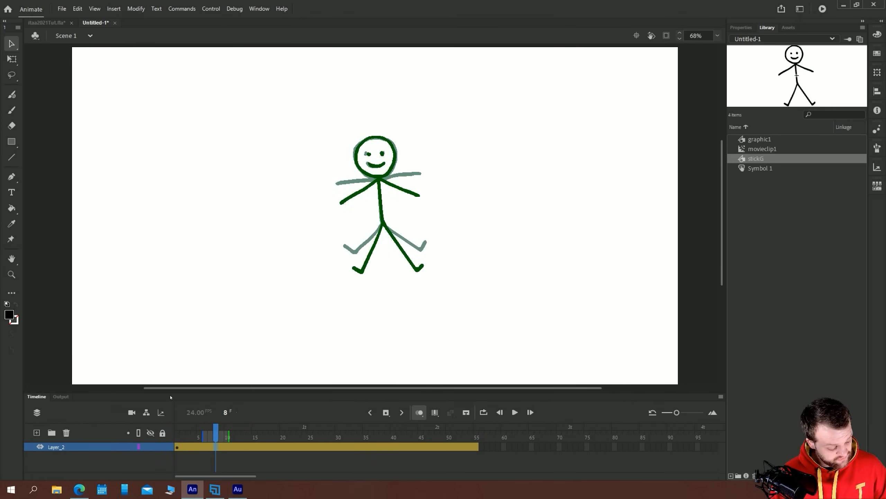
At frame 10, move the stick figure to the left part of the stage and scale it down slightly
drag(166, 392, 177, 283)
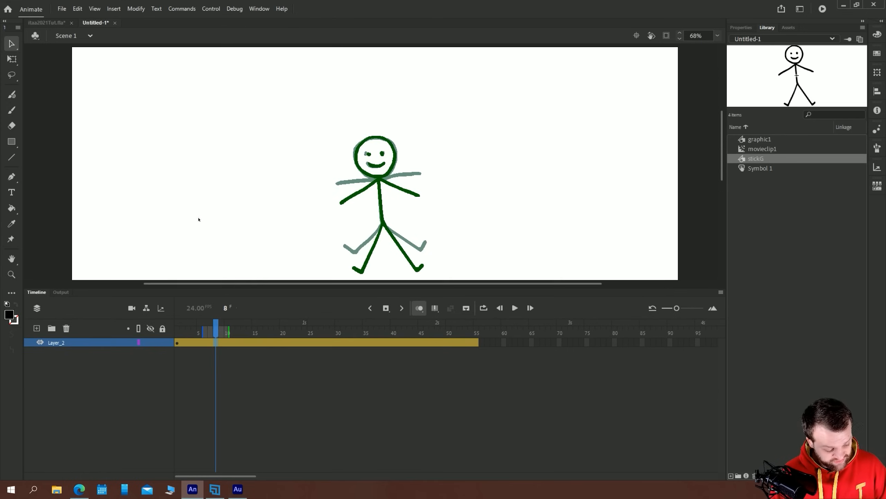
click(717, 36)
click(730, 47)
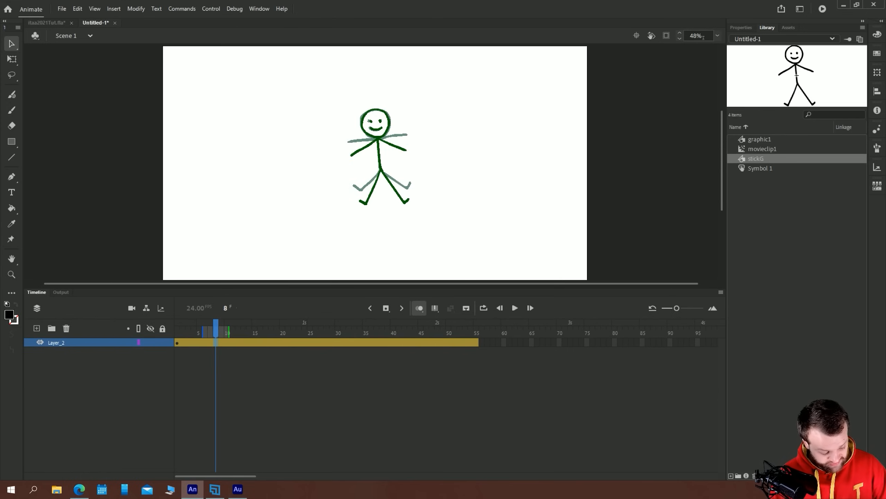
key(shift+comma)
drag(209, 331, 231, 346)
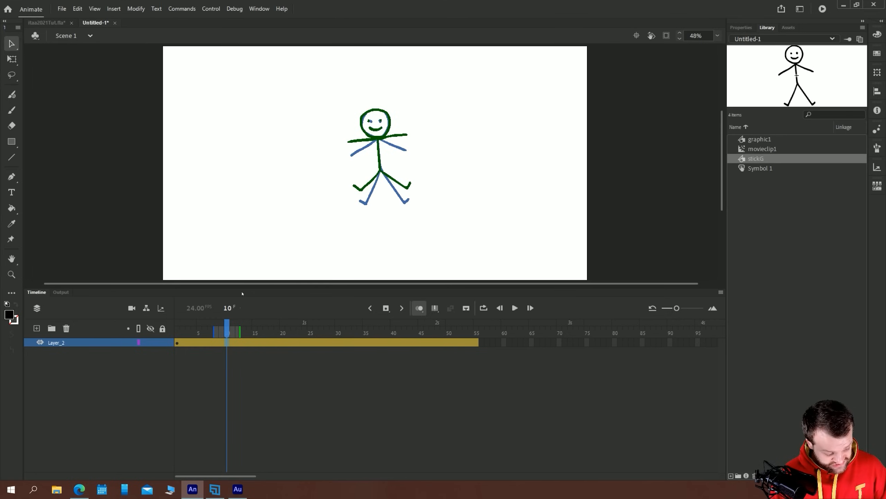
drag(377, 137, 237, 157)
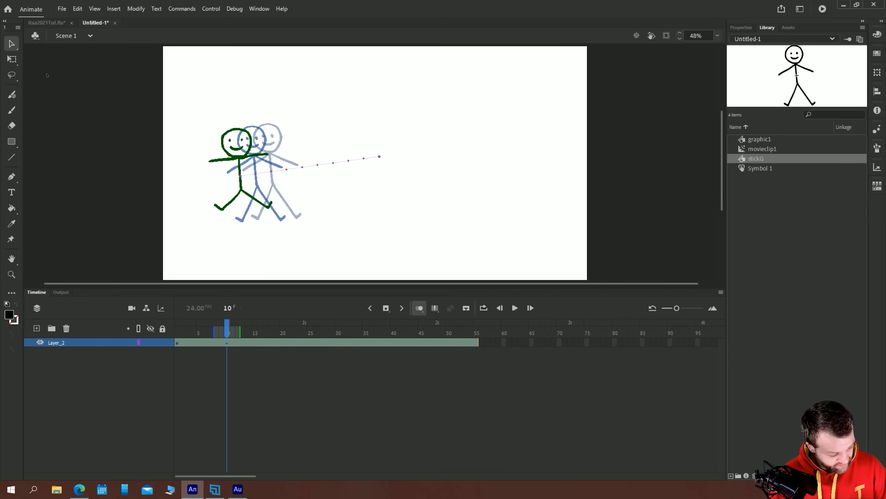
key(q)
mouse_move(208, 128)
mouse_down()
mouse_move(225, 132)
mouse_move(215, 136)
mouse_up()
At frame 24, move the stick figure to the lower right of the stage and scale it up
drag(229, 331, 305, 330)
drag(240, 174, 508, 227)
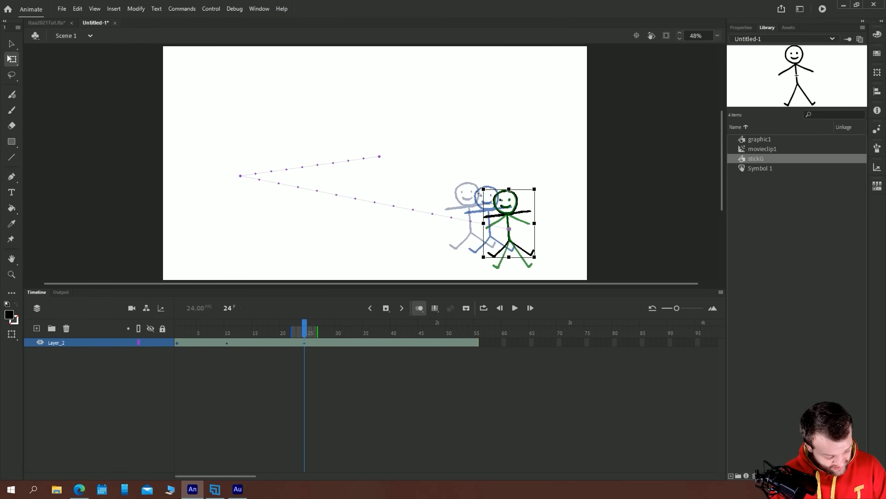
drag(483, 189, 473, 171)
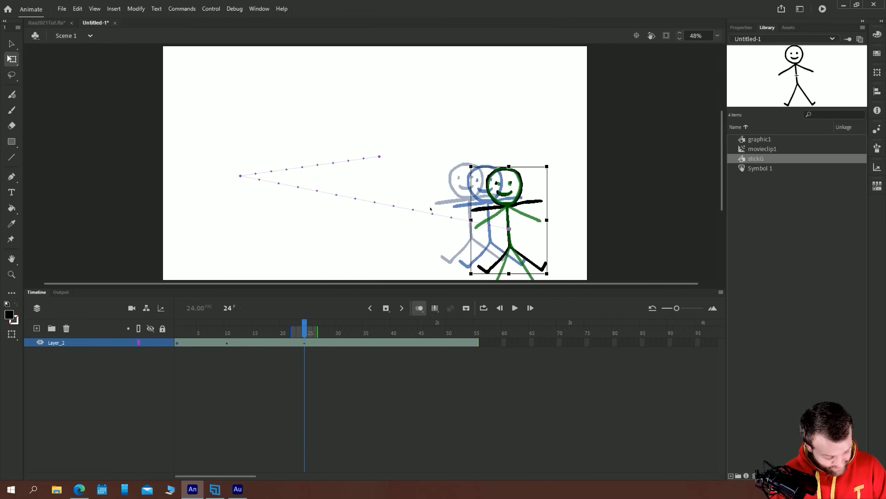
At frame 44, move the stick figure back to the motion path's starting point and reduce its size
click(414, 332)
drag(511, 210, 394, 125)
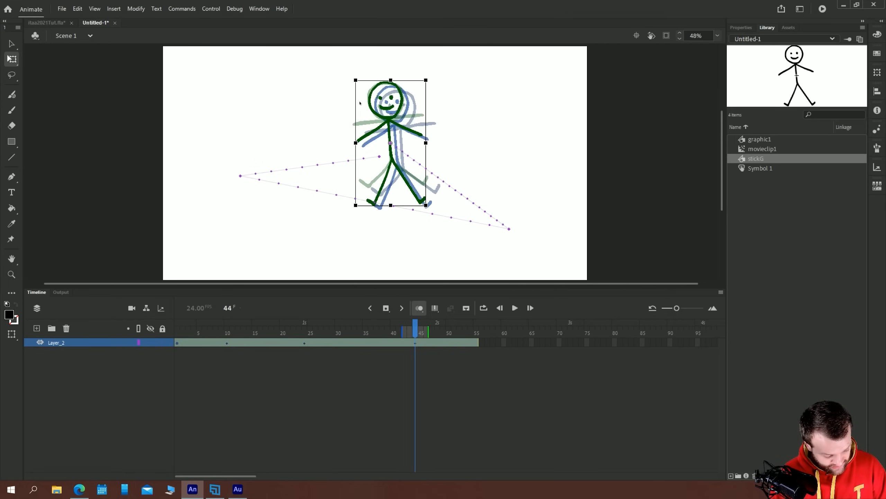
drag(355, 80, 361, 102)
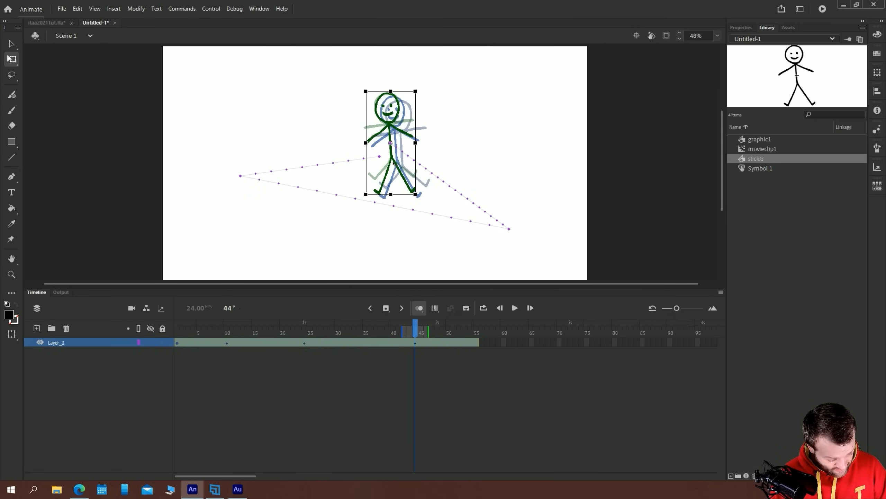
drag(394, 163, 391, 165)
key(Left)
key(Left)
key(Left)
key(Left)
key(Left)
key(Left)
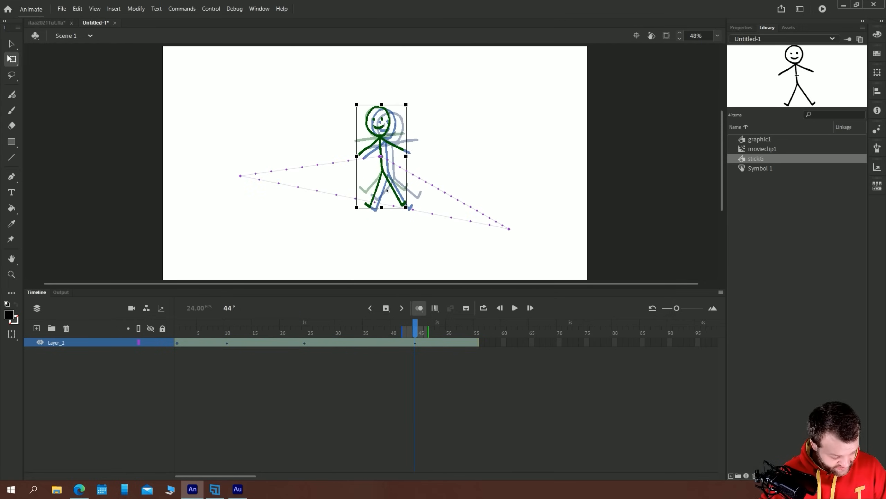
key(Down)
key(Down)
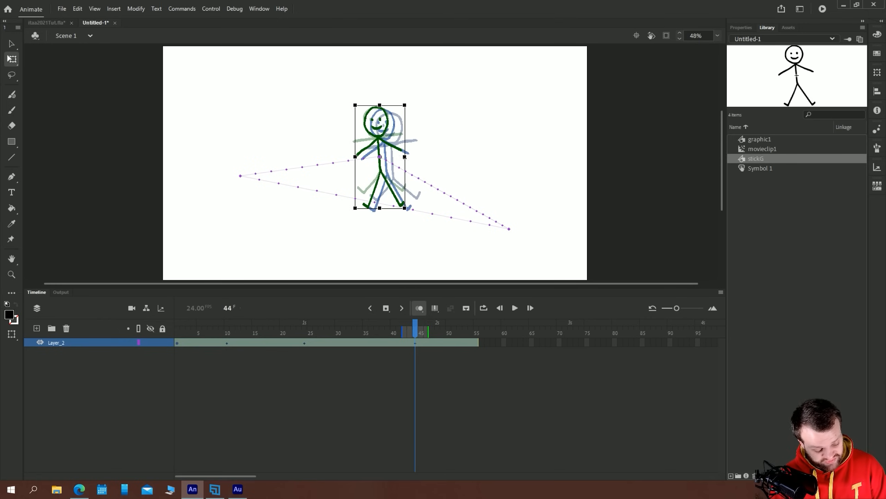
Play the motion tween, return to frame 1 and go through its frames to check the movement
key(Return)
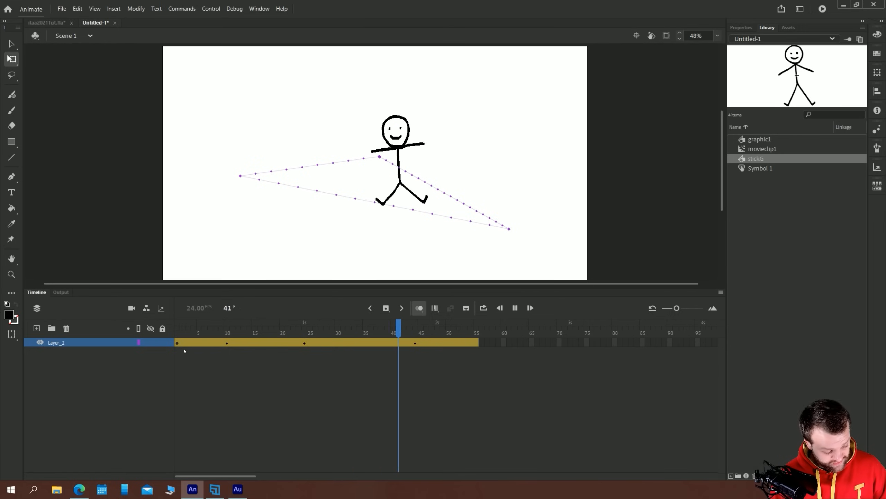
key(Return)
key(period)
key(period)
key(period)
key(period)
key(period)
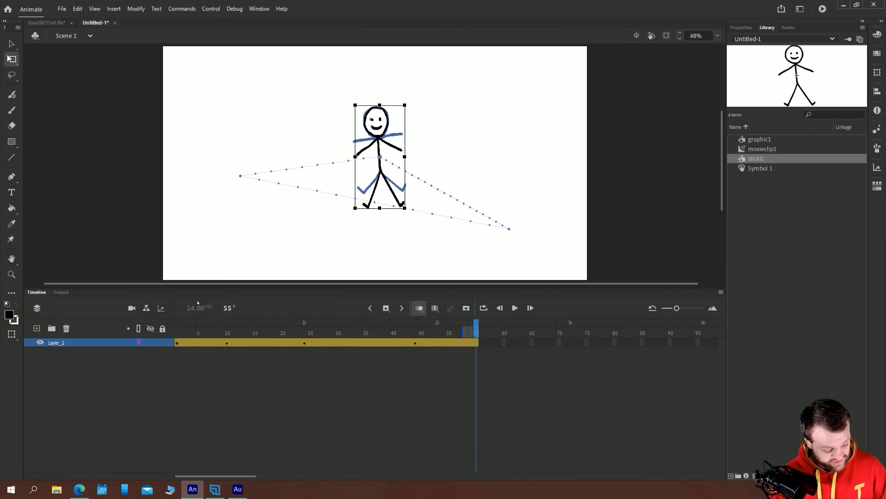
click(177, 333)
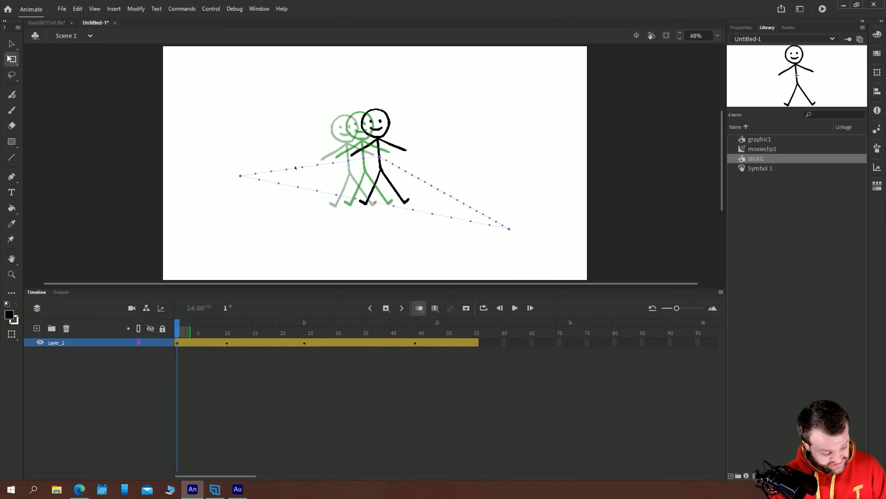
key(period)
key(period)
key(period)
key(period)
key(period)
key(period)
key(period)
key(period)
key(period)
key(period)
key(period)
key(period)
key(period)
key(period)
key(period)
key(period)
key(period)
key(period)
key(period)
key(period)
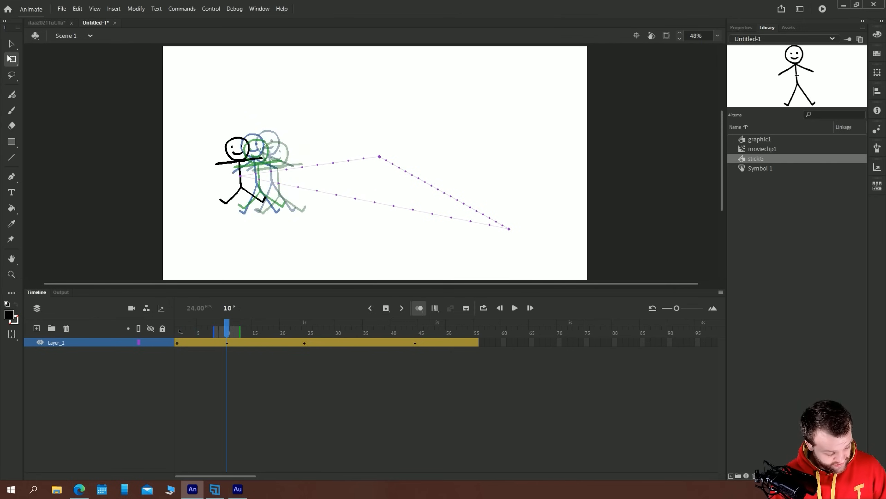
drag(343, 329, 221, 328)
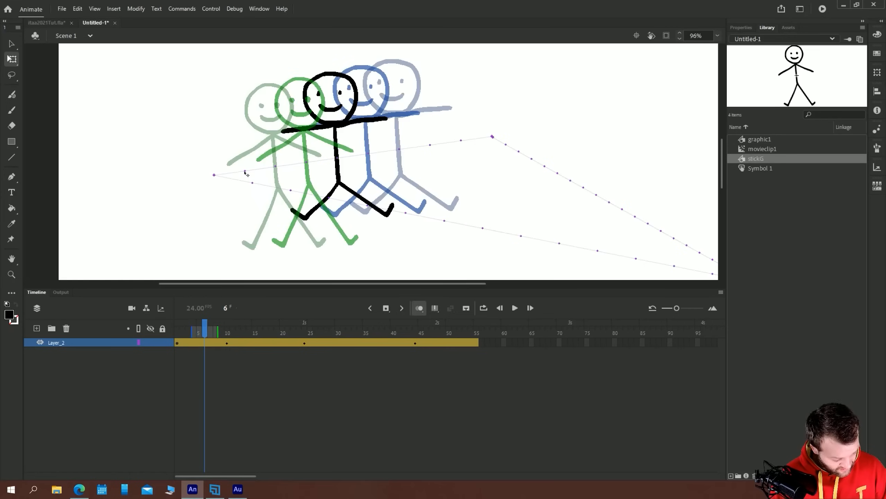
Open the motion editor for the Layer_2 tween, enlarge the timeline area and show the Location Y curve
drag(245, 172, 220, 140)
double_click(186, 343)
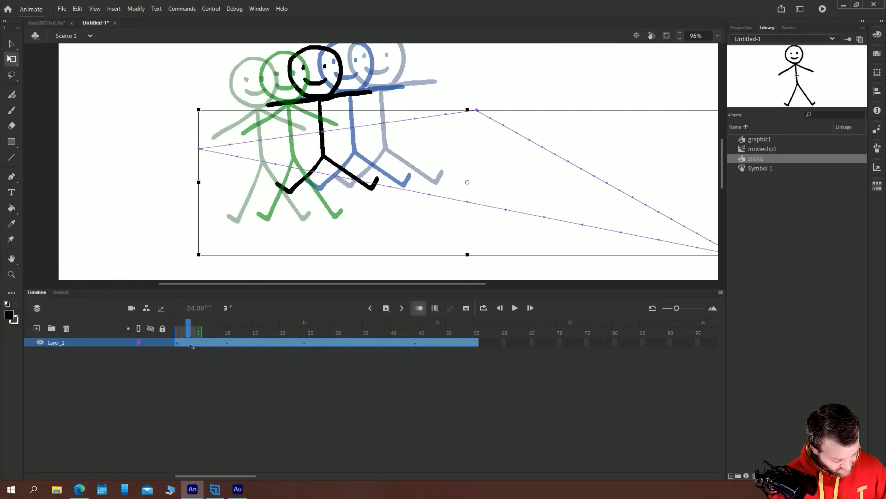
drag(208, 284, 207, 219)
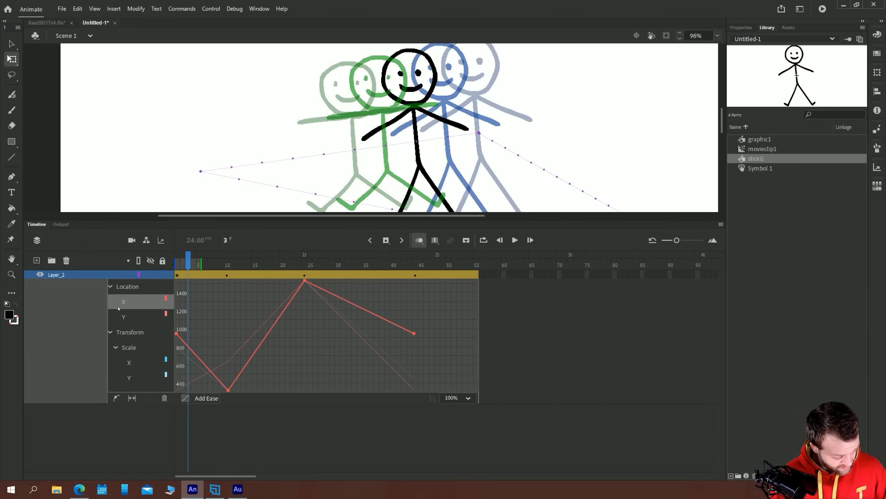
click(129, 313)
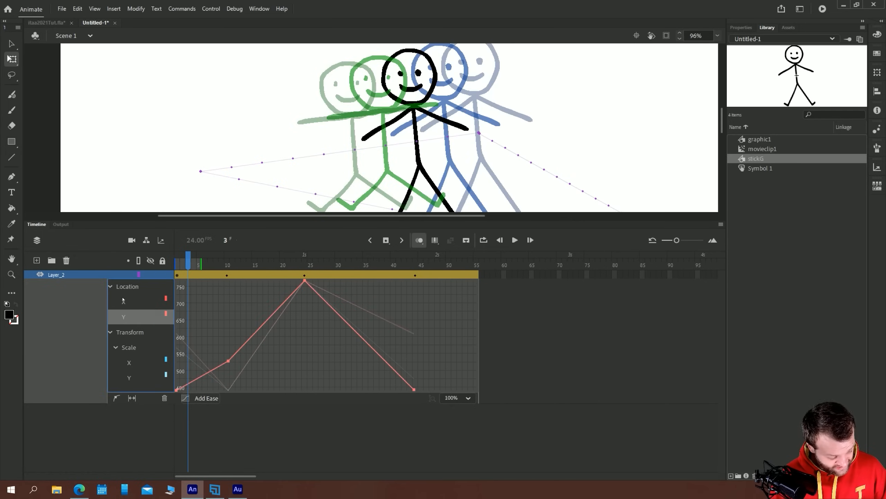
Move the Location X curve's low point to frame 9 at about 530 and its peak to frame 25 at about 1350
click(123, 300)
drag(228, 390, 223, 390)
drag(306, 283, 311, 307)
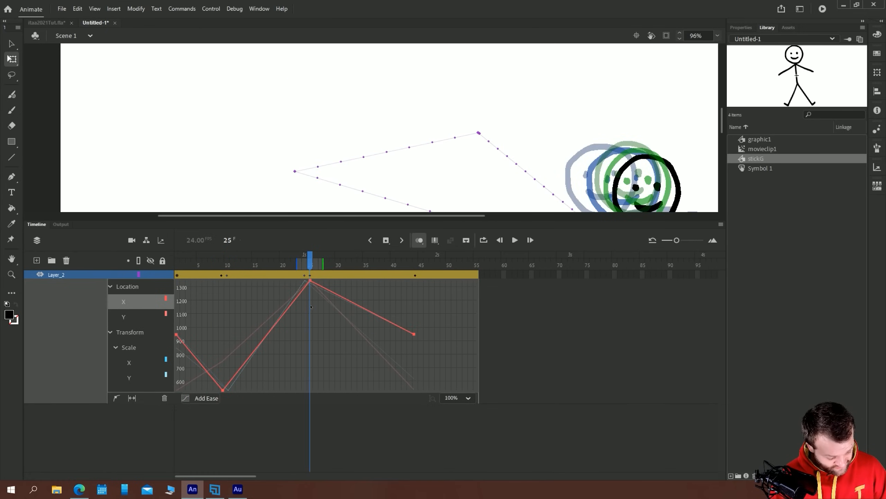
Lower the Scale X peak to about 108 at frame 25 and the Scale Y peak to about 113 at frame 24
drag(268, 171, 157, 106)
click(718, 35)
click(736, 50)
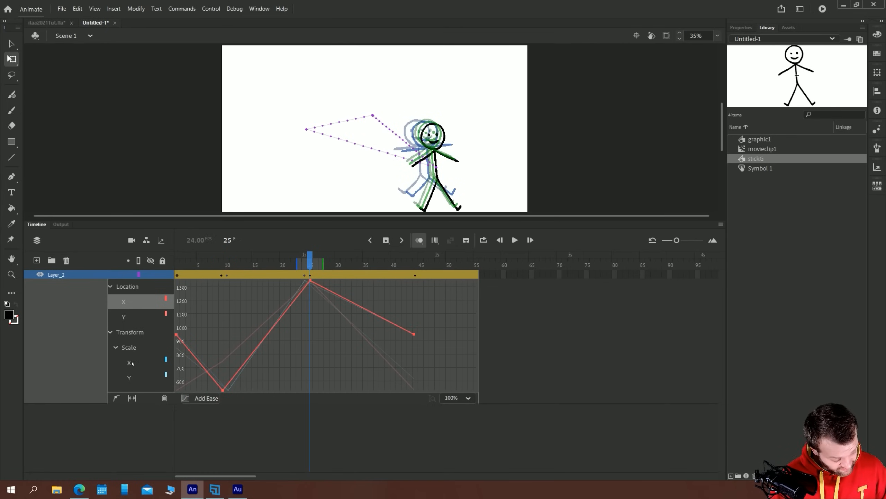
click(147, 363)
drag(307, 282, 310, 309)
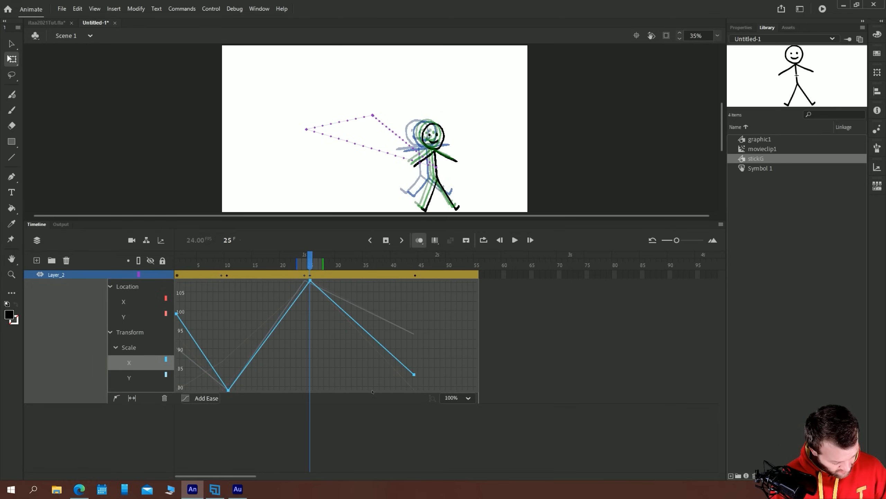
click(132, 378)
drag(307, 283, 306, 310)
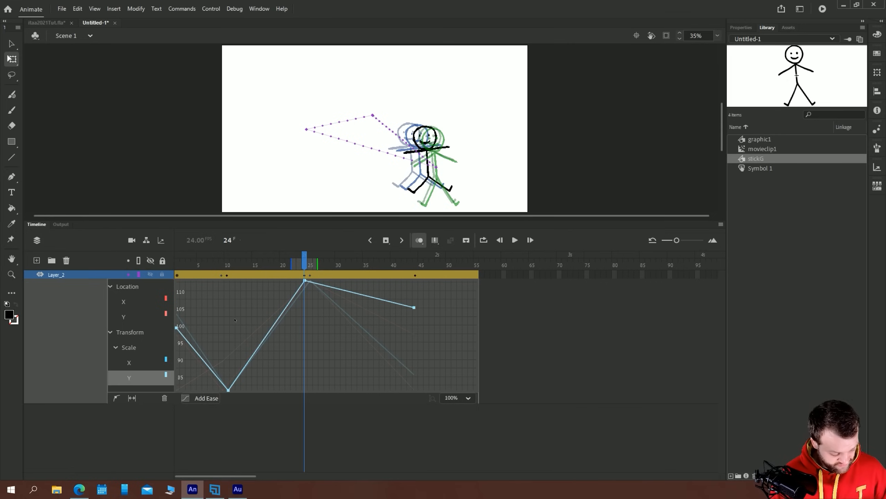
Preview the animation, and at frame 34 stretch the stick figure narrower and taller, to about 138 on Scale Y
key(Return)
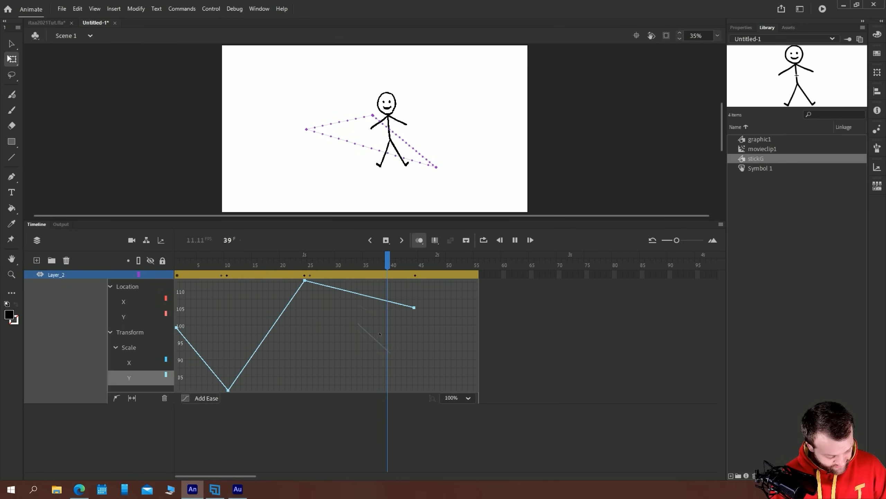
click(360, 264)
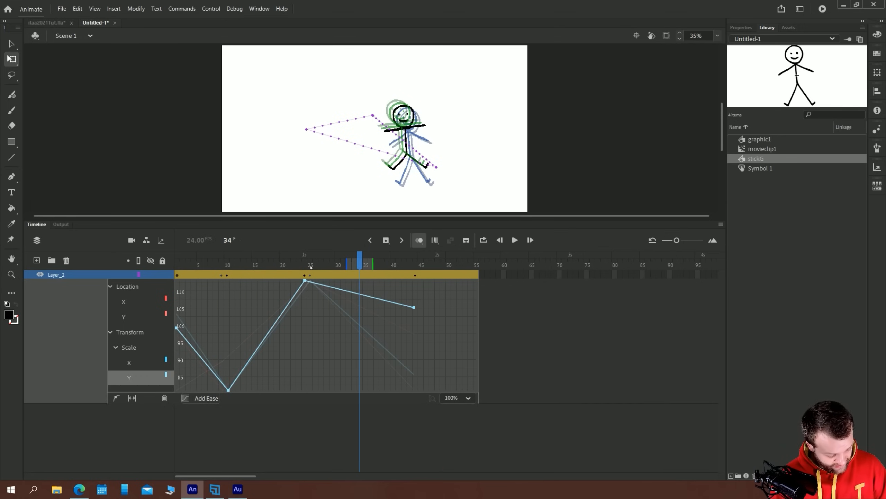
key(ctrl+a)
drag(385, 105, 390, 94)
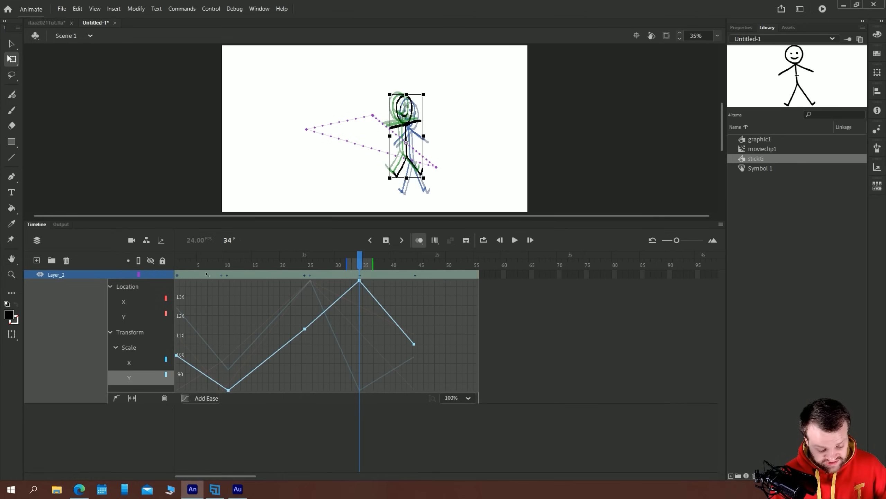
Apply the Stop and Start (Fast) ease to the Scale Y property
click(198, 399)
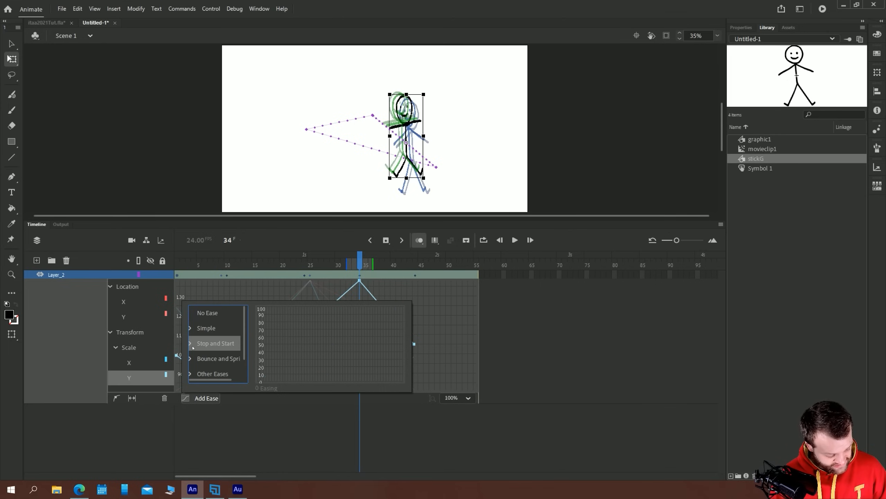
click(236, 346)
click(208, 359)
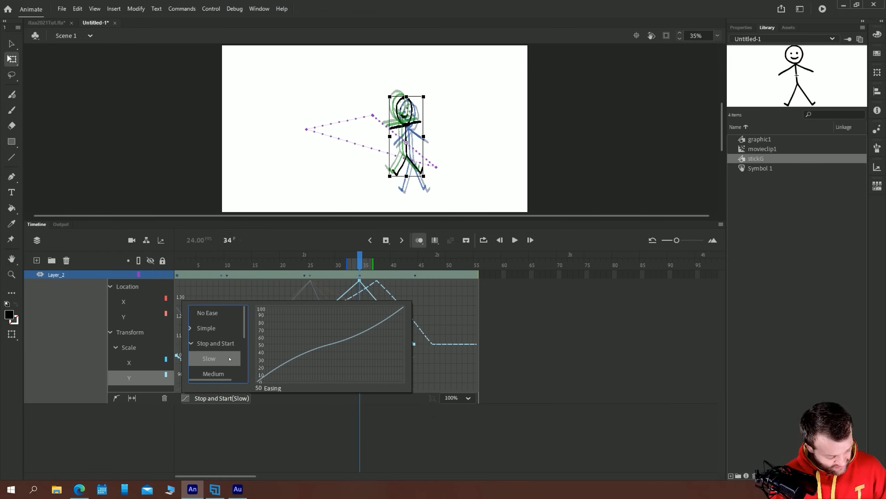
scroll(207, 349, down, 1)
click(208, 341)
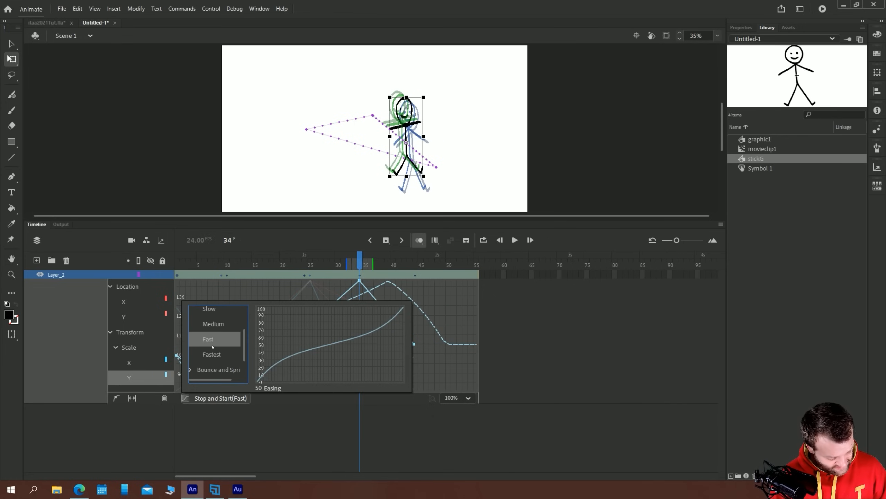
Close the ease presets and play the stick figure's tween from the first frame to review it
click(206, 423)
click(182, 264)
key(Return)
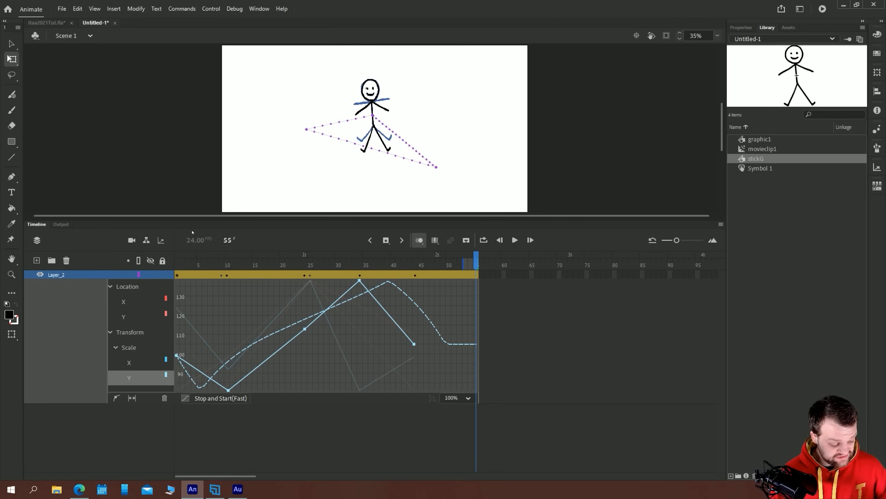
key(Return)
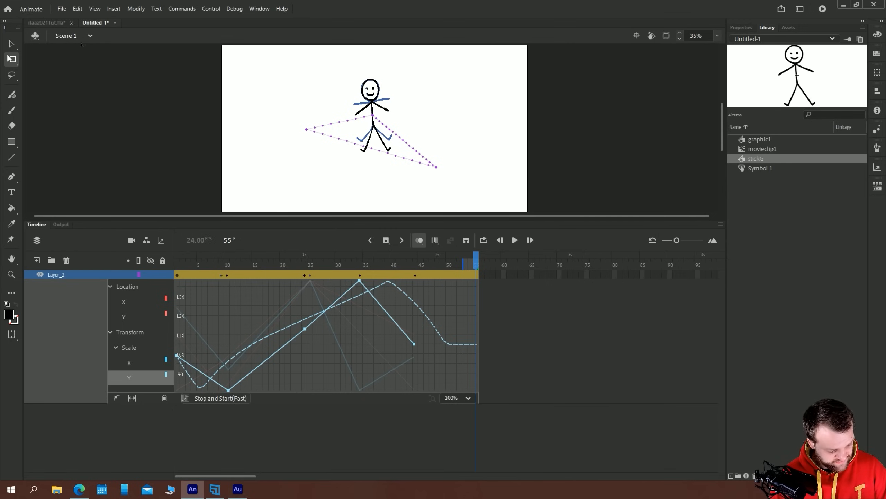
Close the Untitled-1 document without saving its changes
click(12, 44)
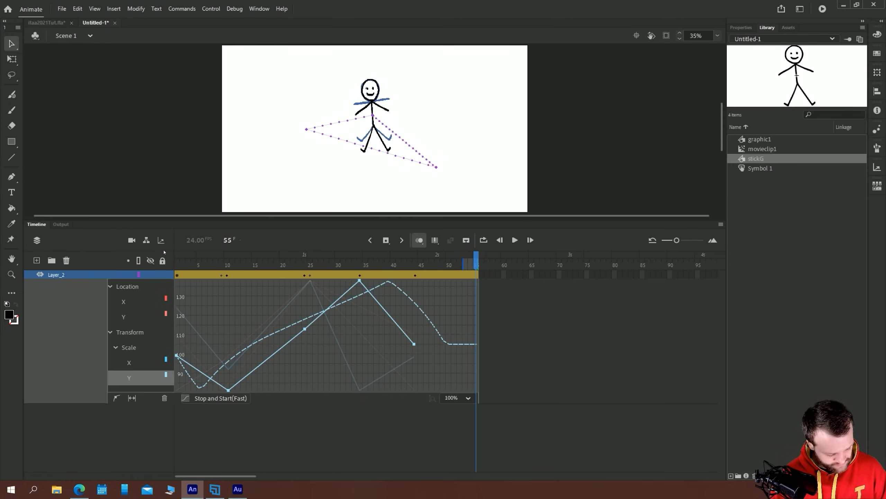
double_click(45, 228)
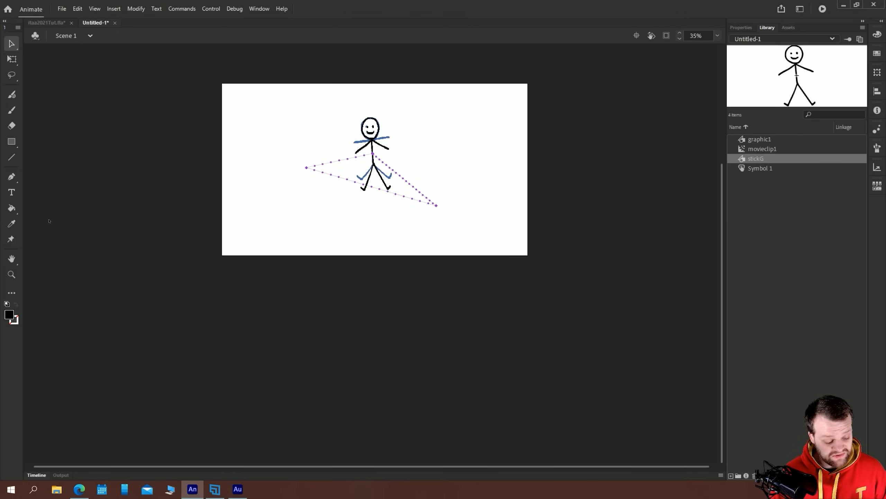
click(115, 23)
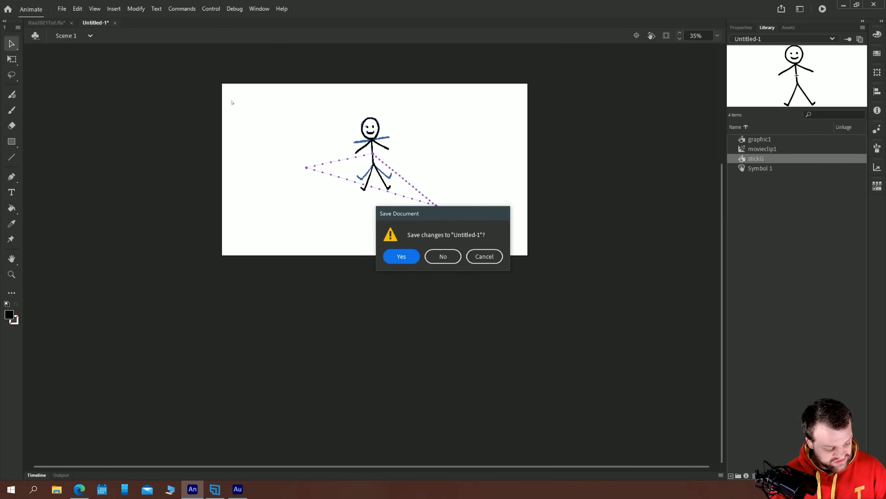
click(442, 261)
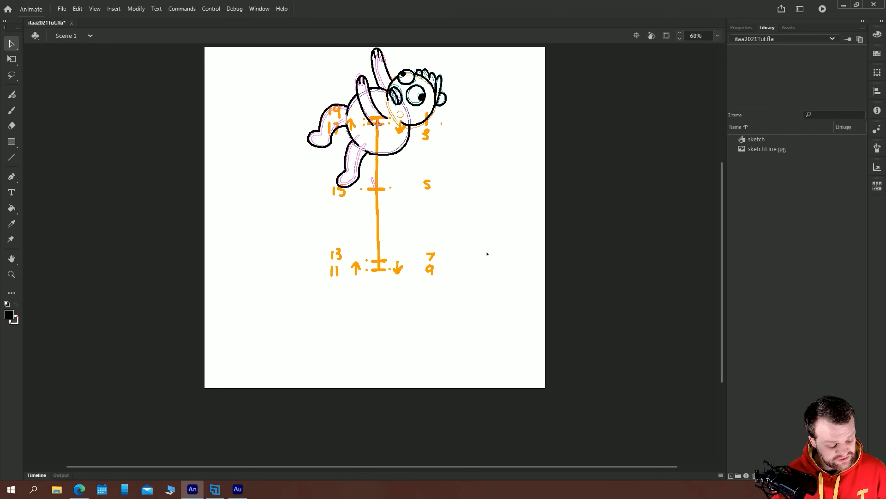
Expand the timeline, shorten it, fit the whole stage in view, and play the bouncing character's animation
click(717, 36)
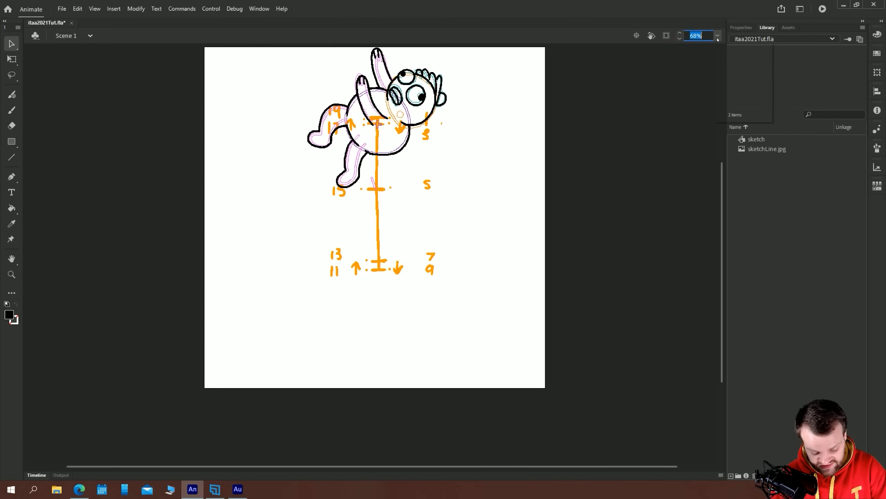
click(718, 78)
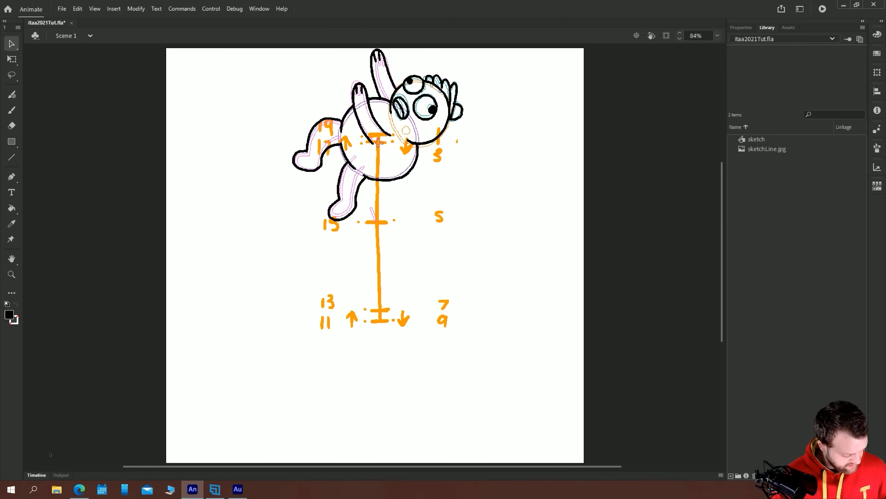
click(38, 475)
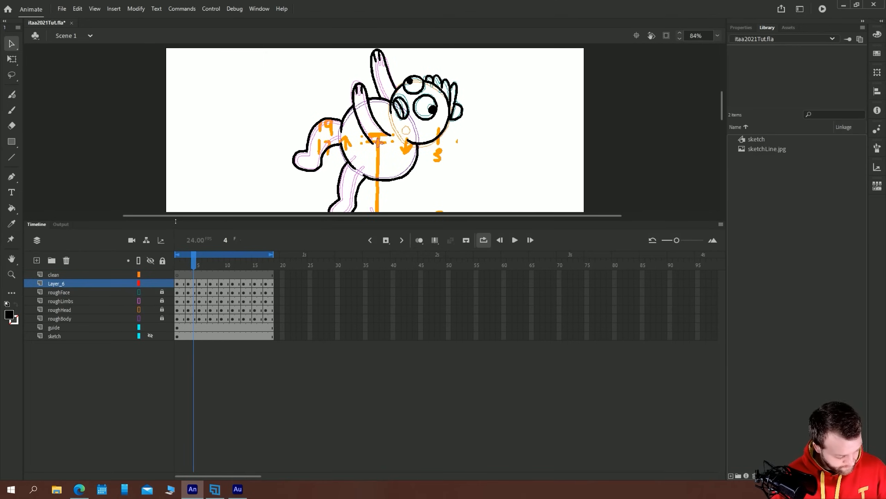
drag(173, 246, 173, 326)
click(717, 36)
click(712, 47)
key(Return)
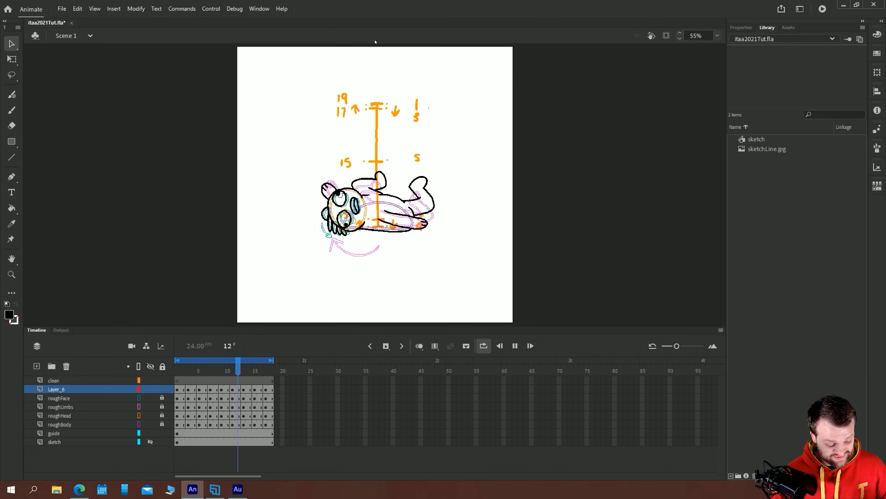
Unlock the four rough layers and rename Layer_6 as main
drag(162, 397, 162, 424)
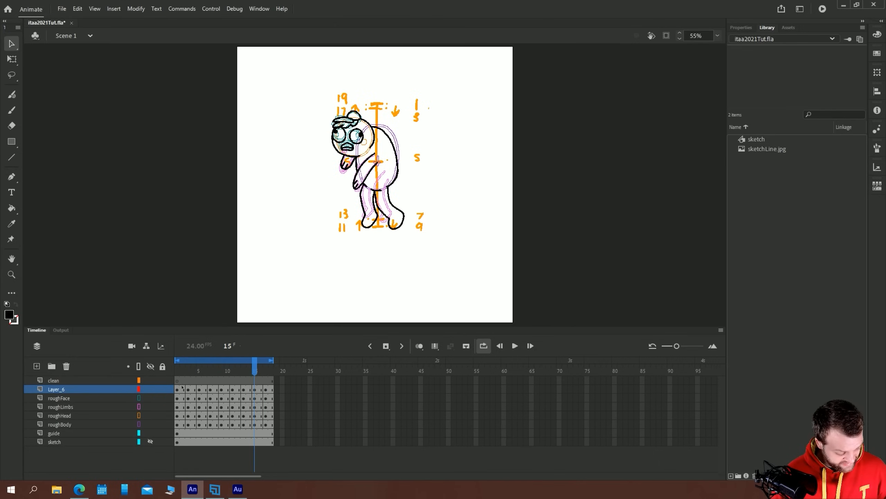
click(182, 380)
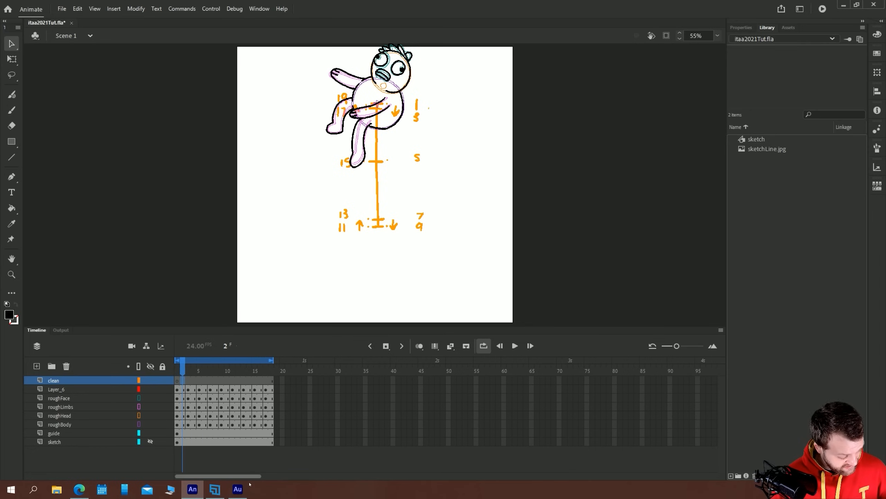
click(58, 389)
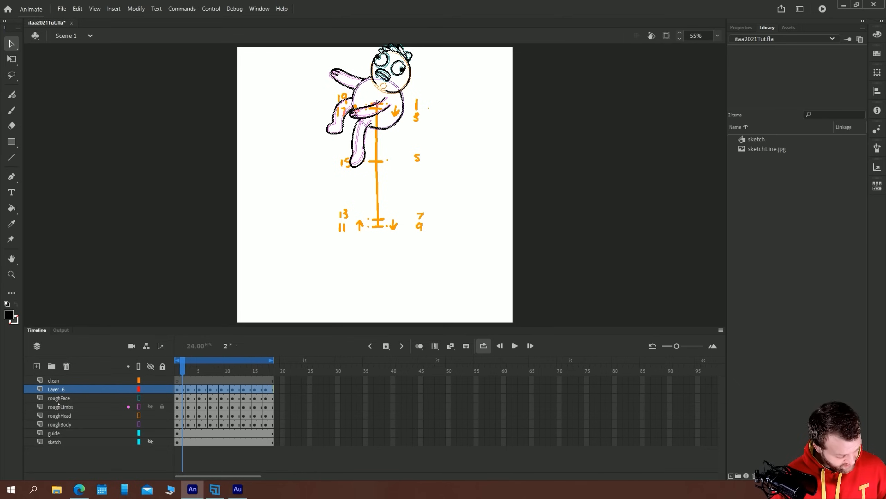
double_click(54, 390)
text(m)
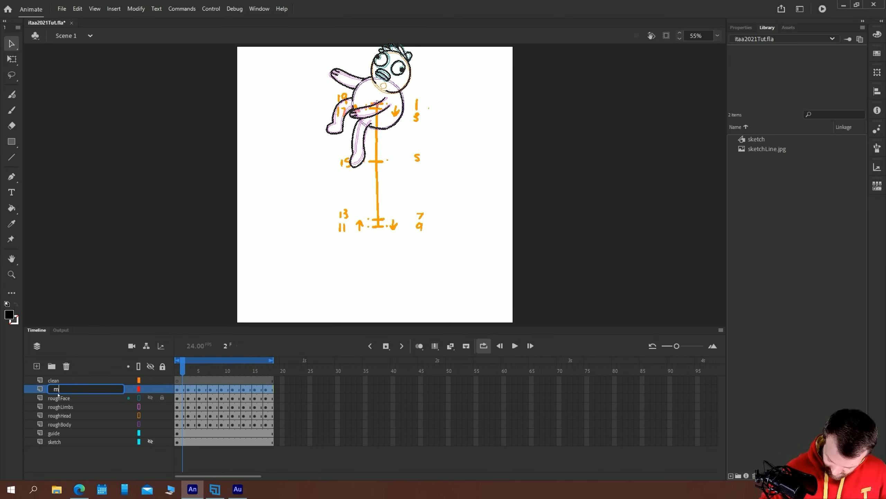
text(ain)
key(Return)
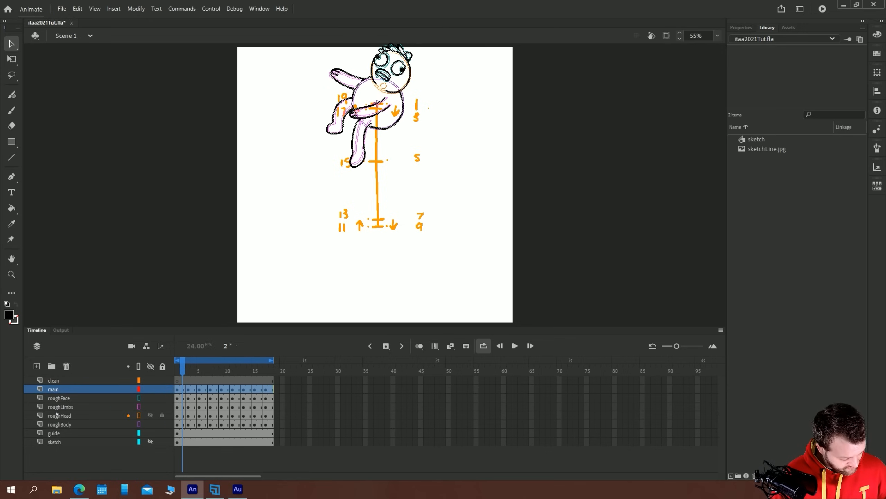
Cut all the layers from main through guide out of the scene's timeline
shift+click(56, 433)
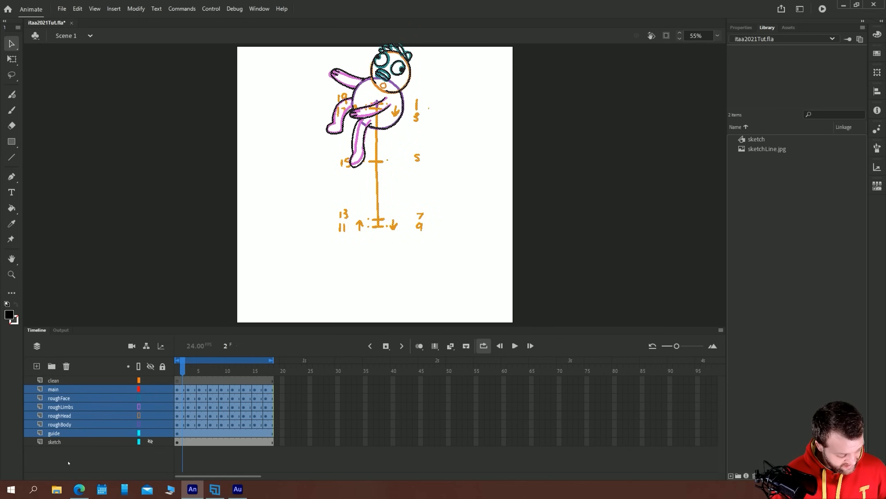
right_click(61, 398)
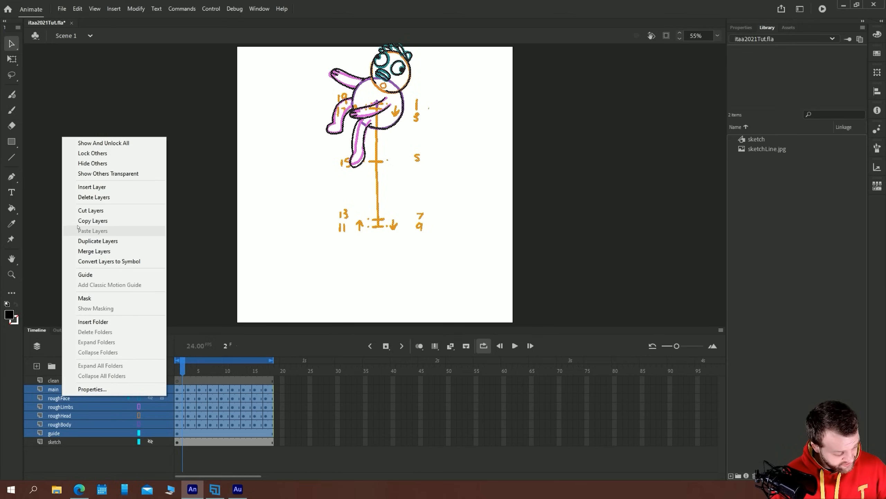
click(81, 211)
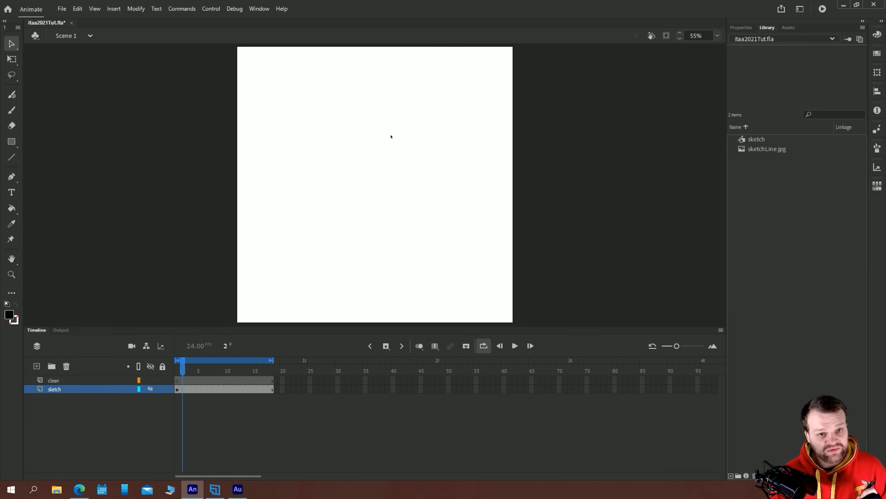
Create a new Graphic symbol named bounce
click(114, 9)
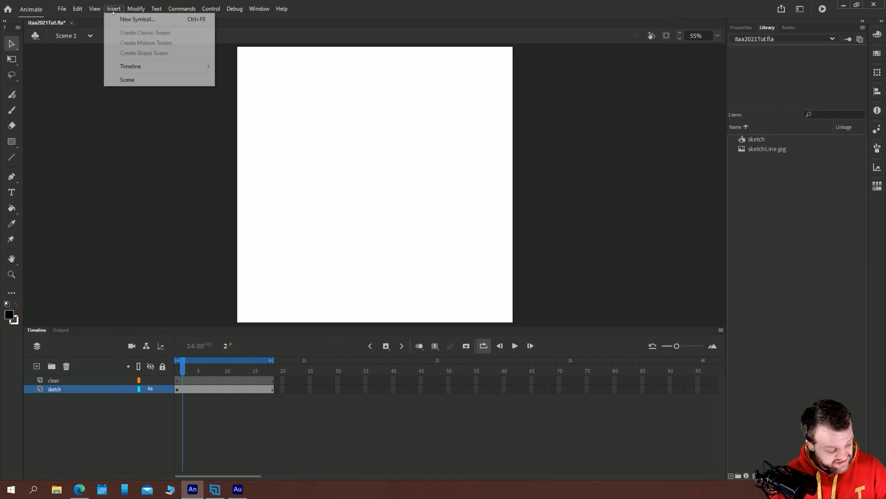
click(117, 19)
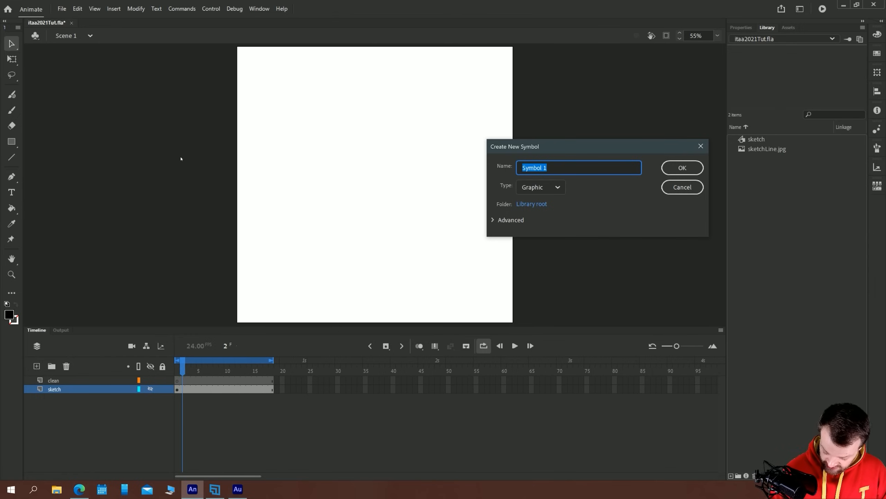
text(bounce)
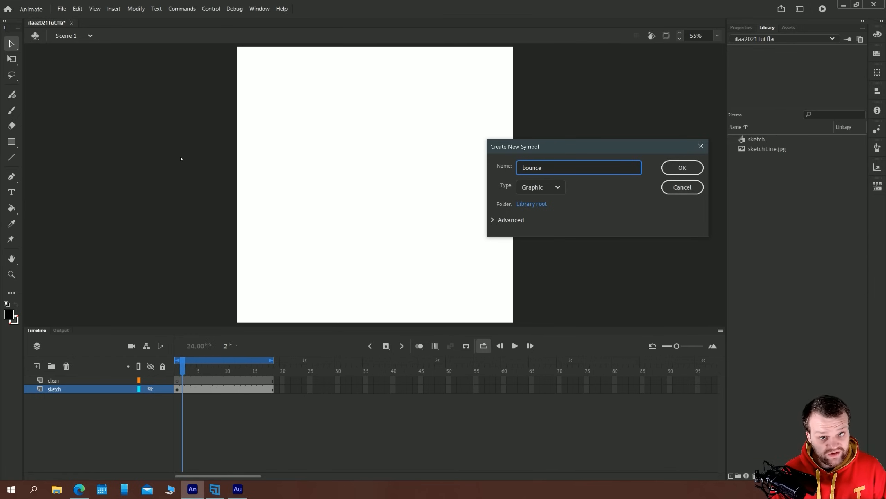
key(Return)
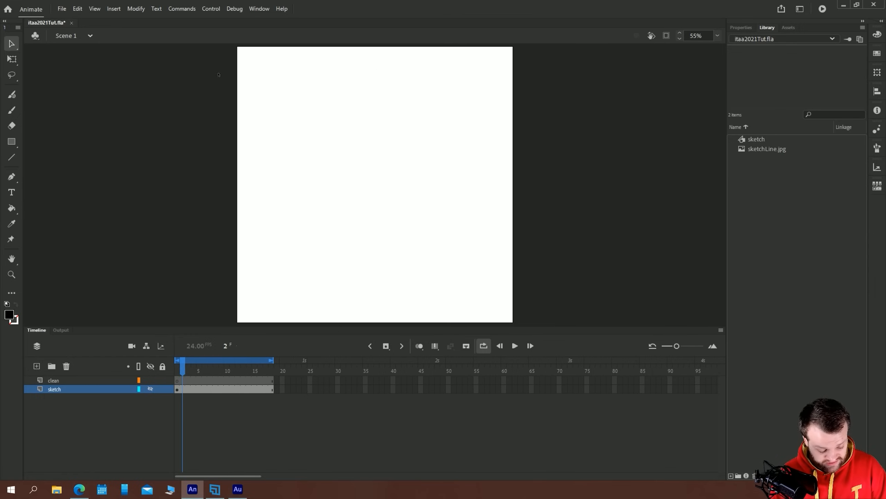
Paste the main, rough and guide layers into the bounce symbol's timeline
click(718, 35)
click(722, 56)
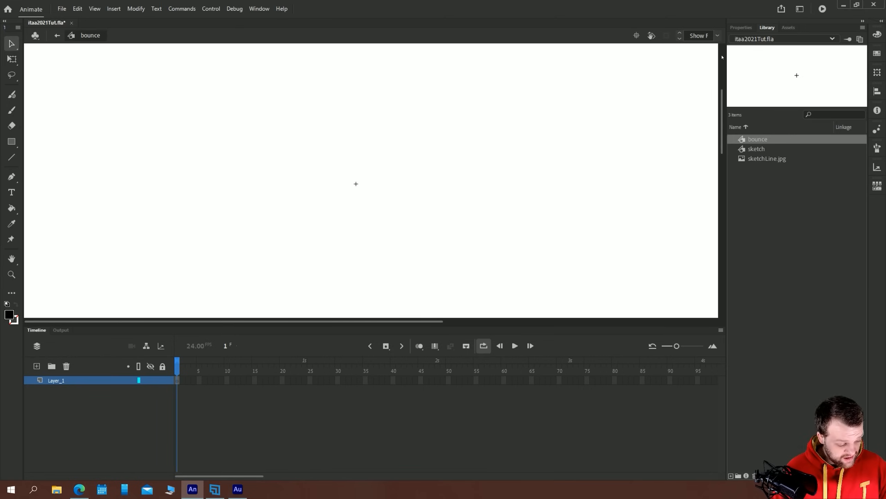
right_click(182, 381)
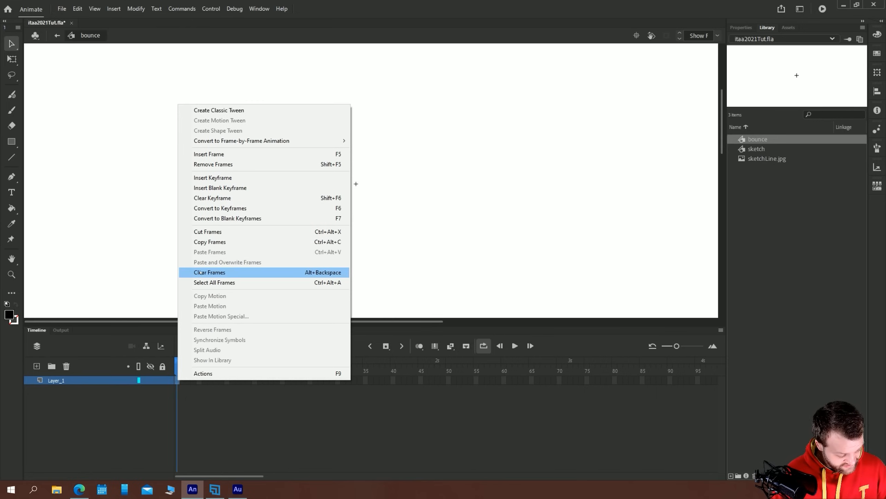
click(197, 252)
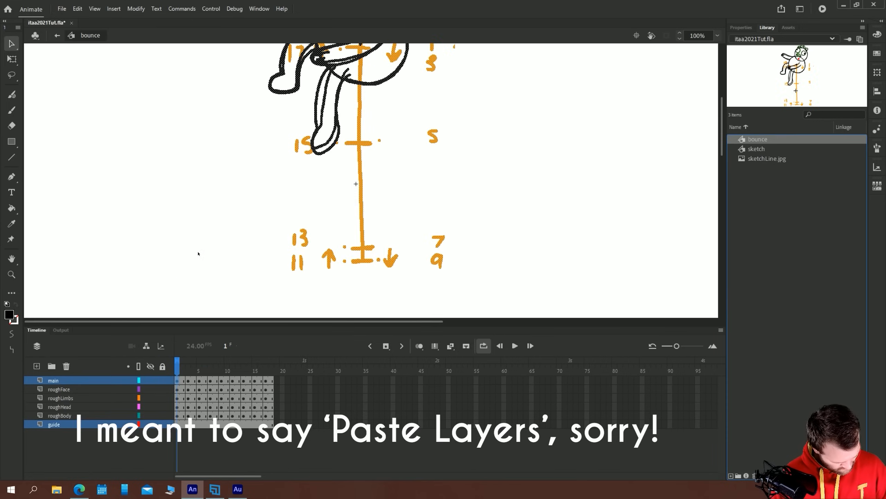
click(718, 36)
click(737, 56)
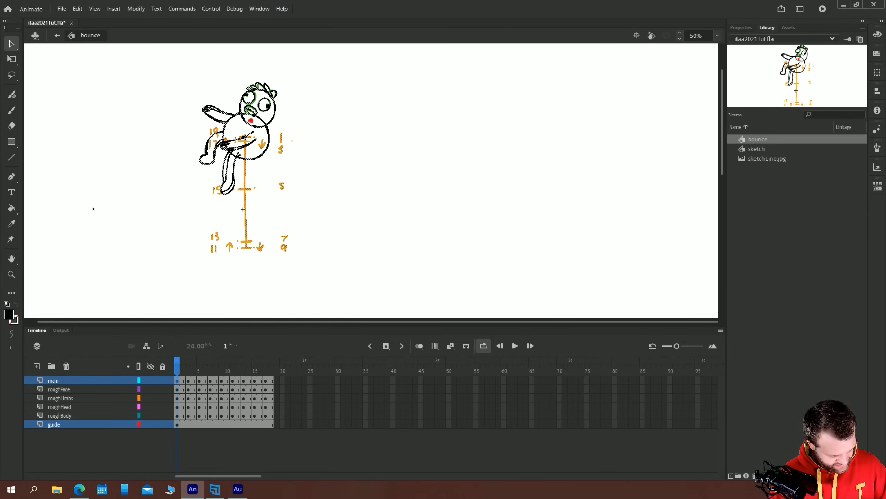
Lock and hide the rough and guide layers in the bounce symbol, and play the main line animation
drag(163, 389, 163, 425)
drag(151, 389, 149, 454)
key(Return)
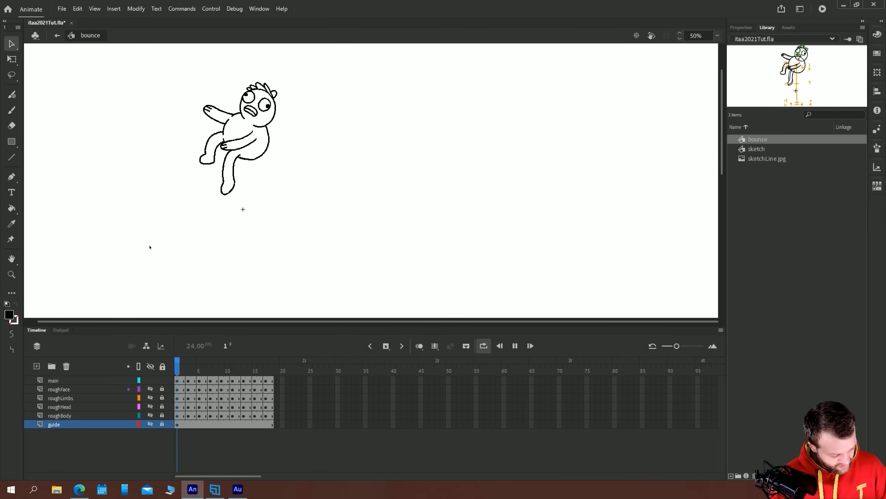
click(179, 380)
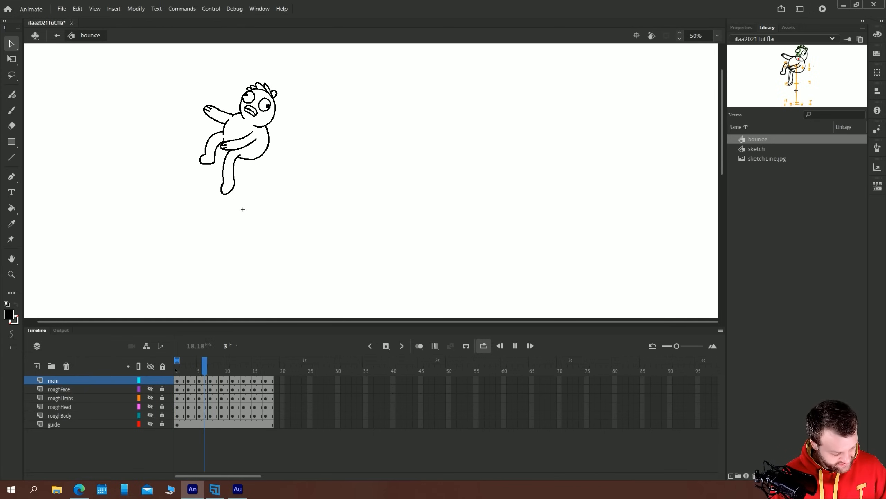
key(Return)
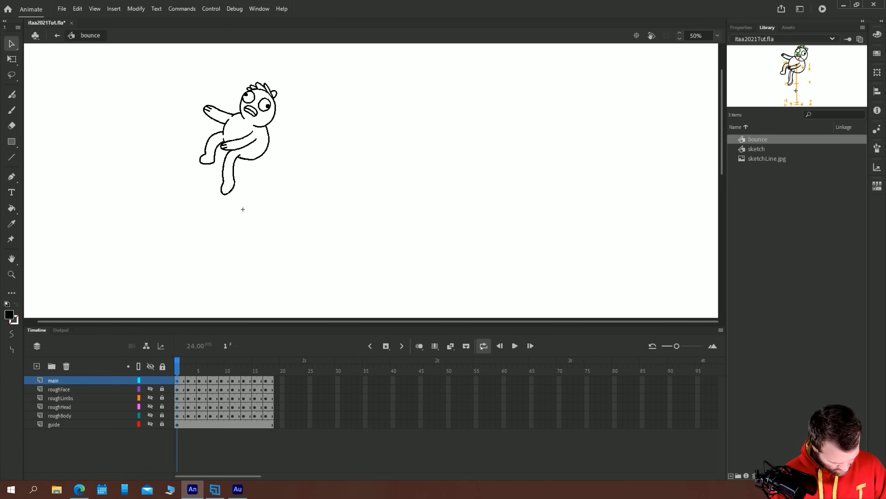
key(Return)
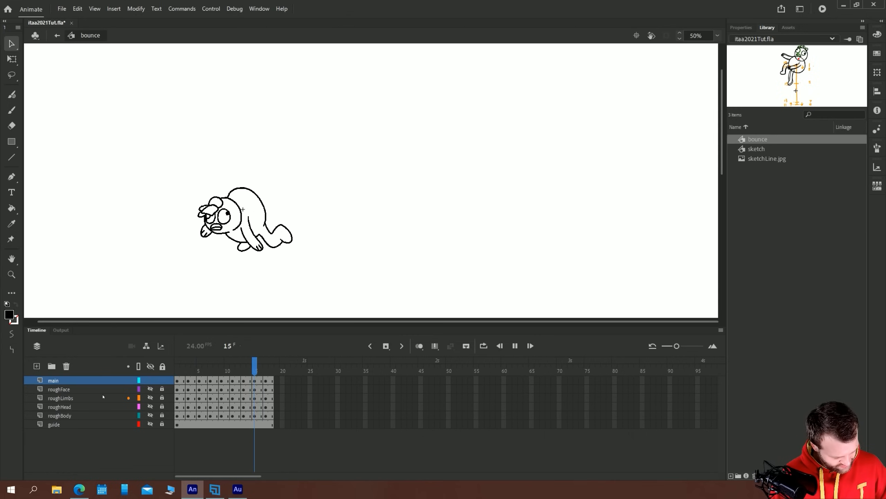
Return to Scene 1 and delete the layers from main through guide
click(57, 36)
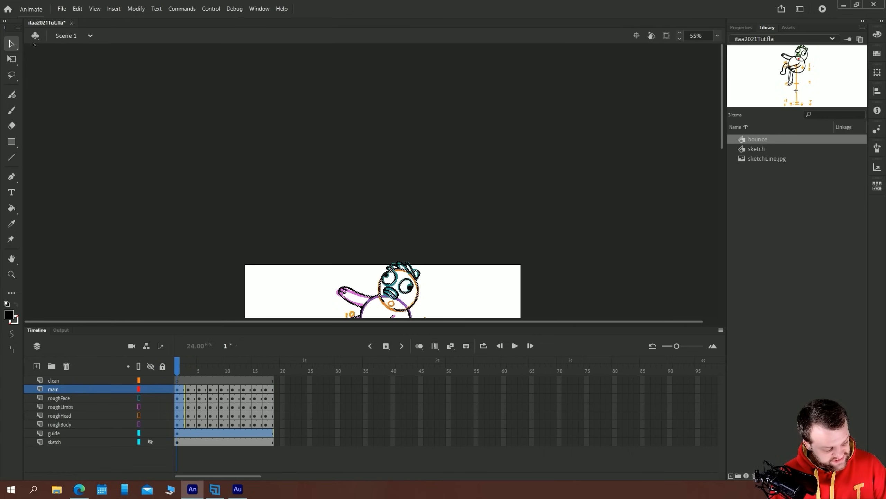
click(56, 433)
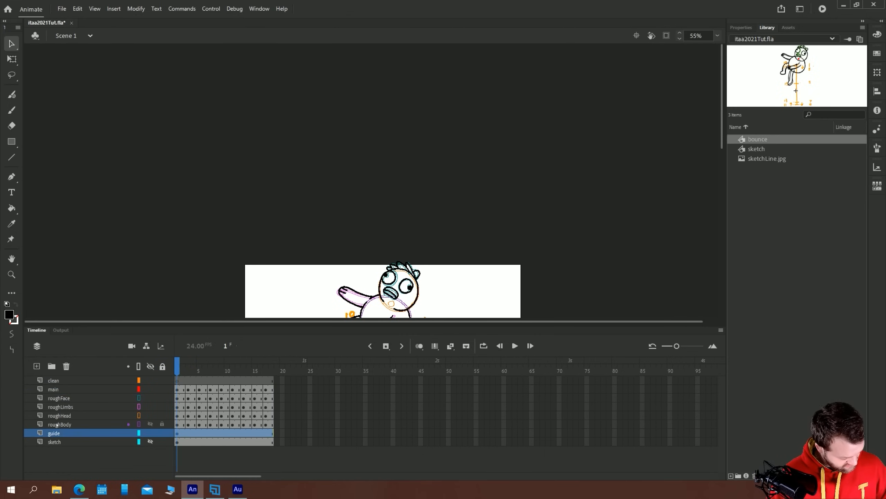
shift+click(56, 391)
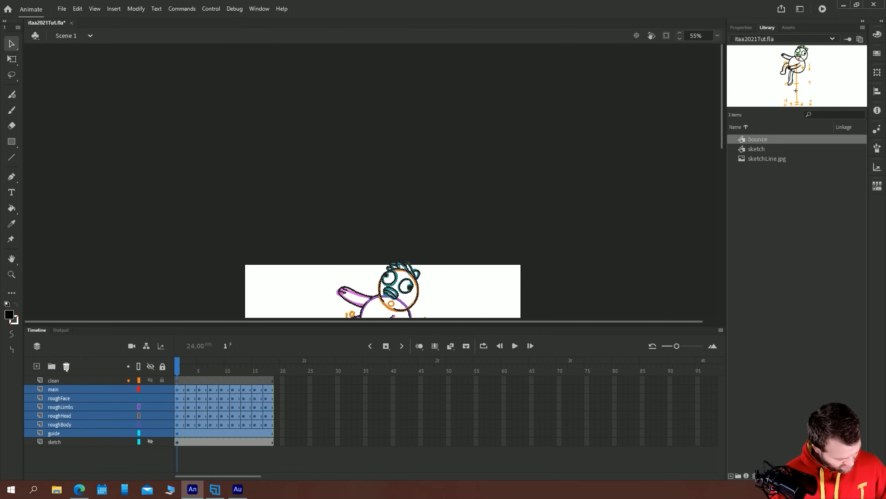
click(66, 366)
click(718, 35)
click(726, 46)
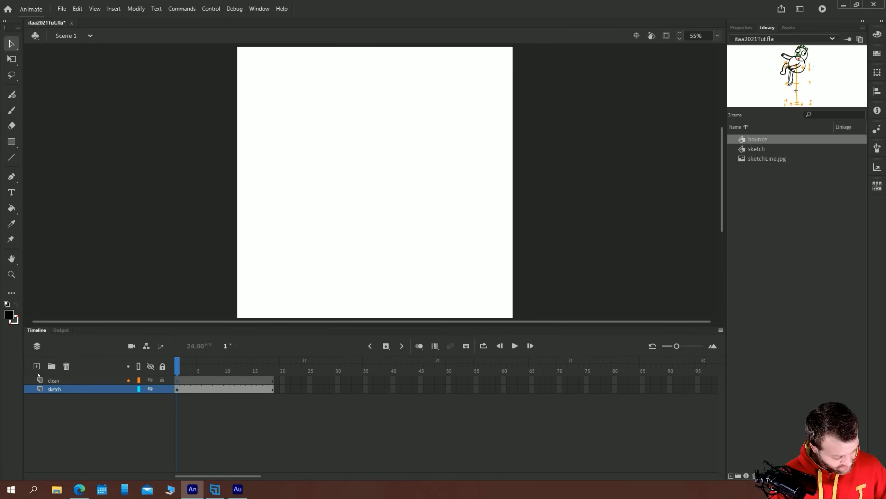
Add a new layer above sketch and name it bounce
click(37, 366)
double_click(61, 389)
text(bounce)
key(Return)
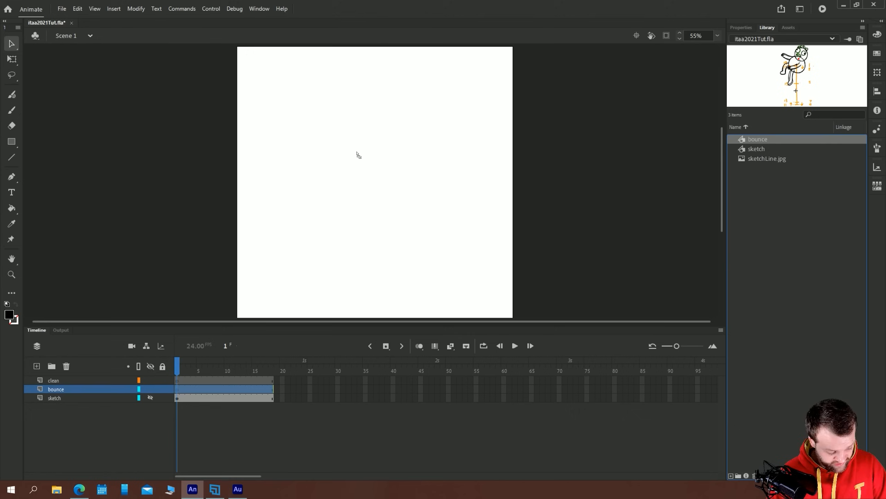
Place an instance of the bounce symbol in the upper middle of the stage on the bounce layer, undo the nudges, and play the scene
drag(358, 155, 358, 155)
drag(350, 94, 365, 112)
key(shift+Right)
key(shift+Down)
key(ctrl+z)
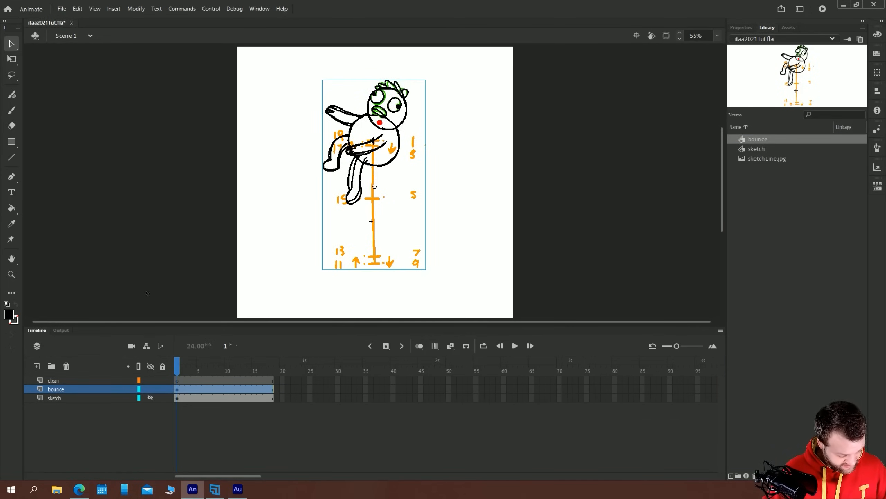
key(ctrl+z)
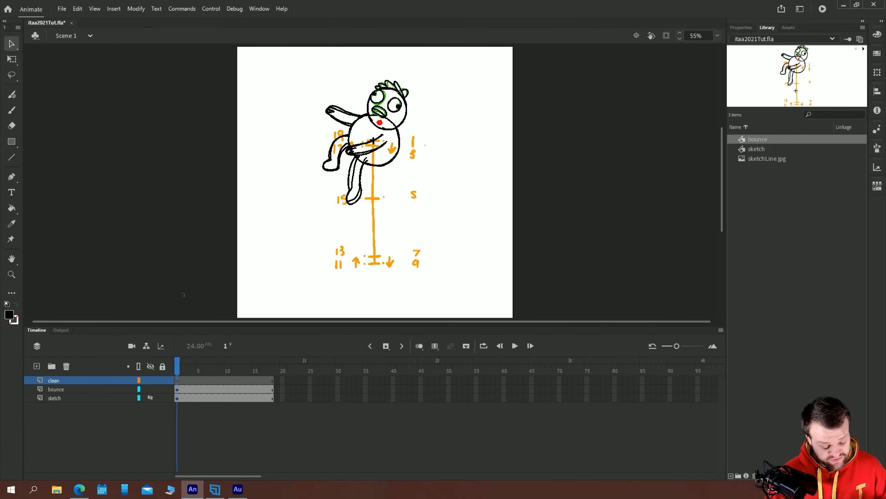
key(Return)
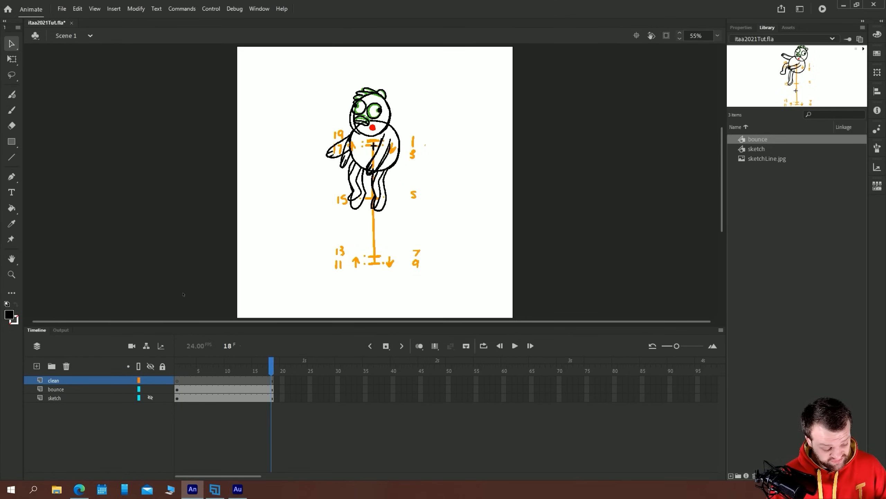
key(Return)
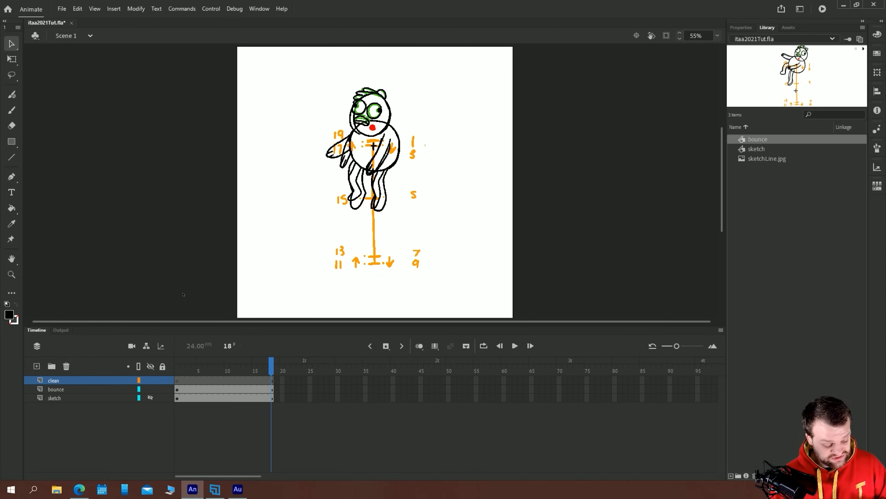
Turn off Include hidden layers in the Flash (.swf) publish settings
click(61, 9)
click(77, 182)
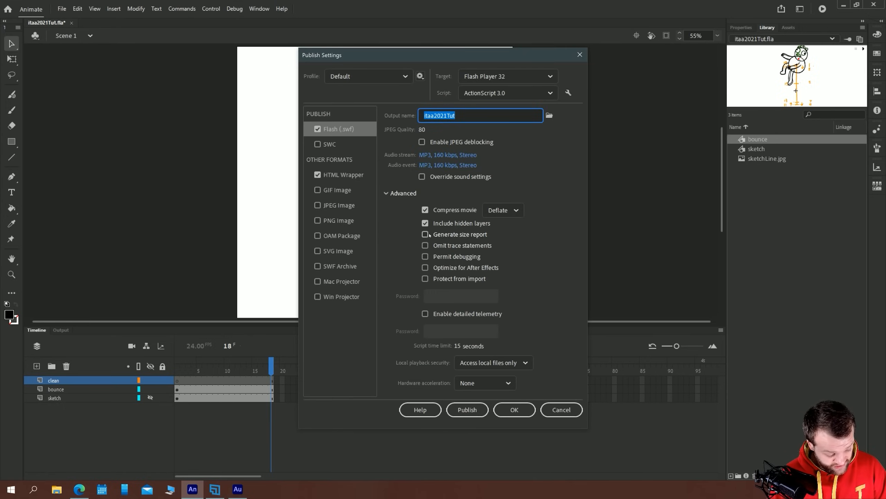
click(425, 234)
click(514, 409)
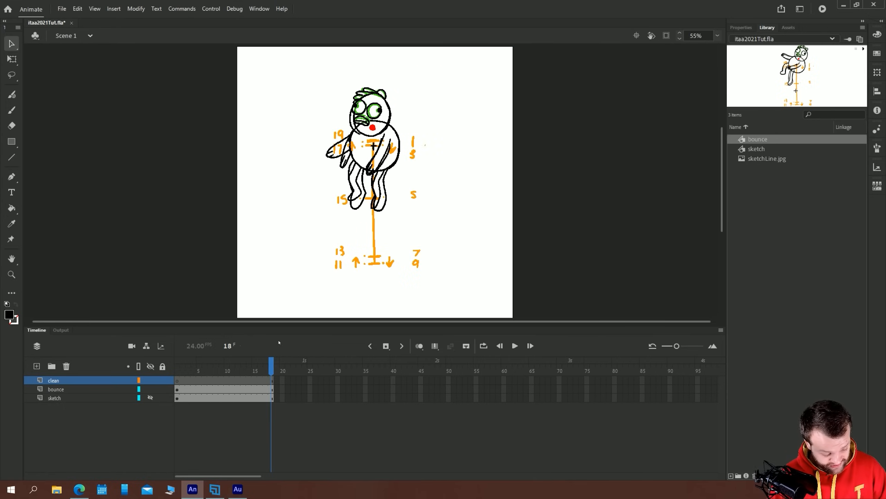
Return to frame 1 and play the bounce animation to check it without the hidden layers
drag(229, 373, 127, 355)
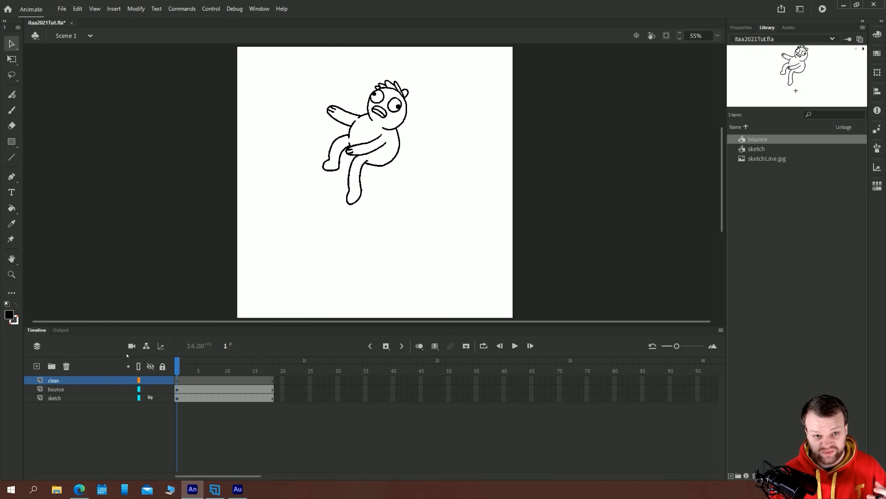
key(Return)
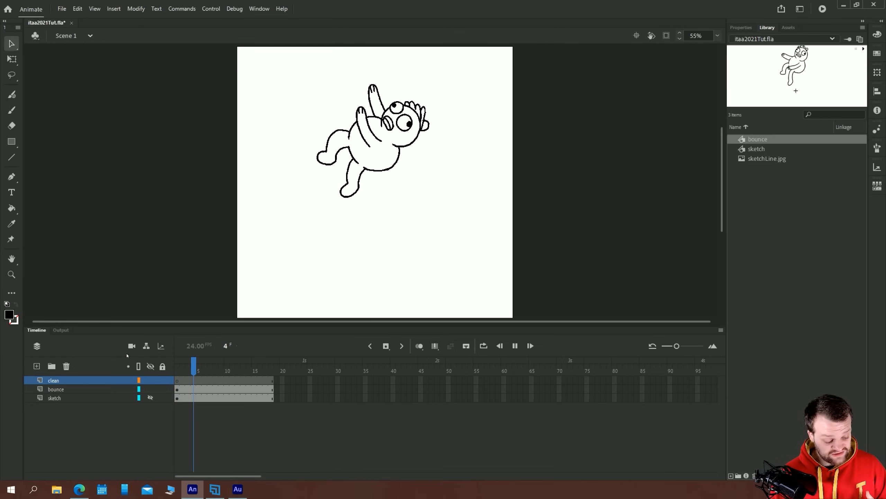
key(Return)
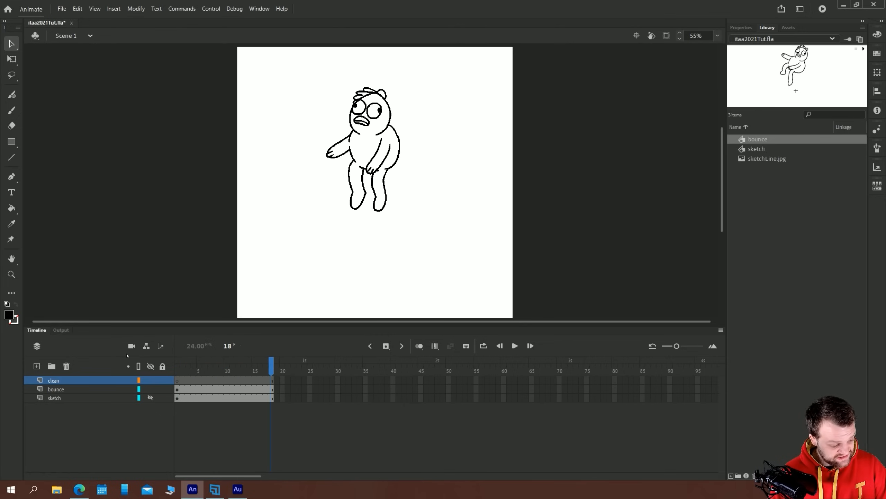
key(Return)
key(Return)
Go to the landing pose at frame 9 and nudge the bounce instance up and to the left on the stage
key(comma)
key(comma)
key(comma)
key(comma)
key(period)
key(period)
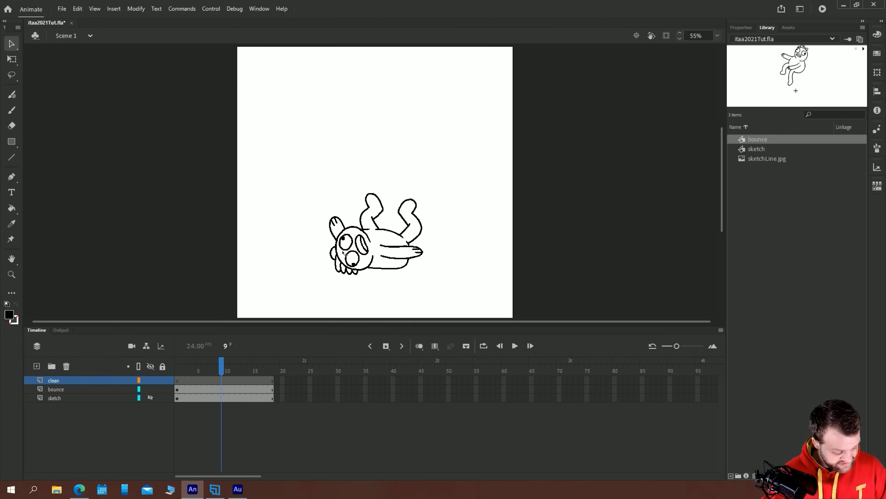
click(343, 252)
key(shift+Up)
key(shift+Left)
key(shift+Up)
key(shift+Left)
key(q)
drag(322, 122, 319, 135)
key(shift+Up)
key(shift+Up)
key(shift+Up)
key(shift+Up)
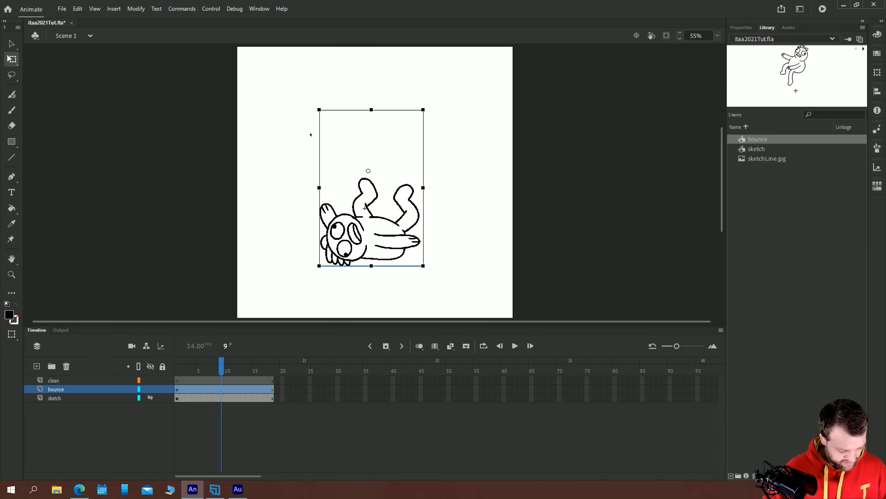
Return to frame 1, shift the bounce instance slightly right and down, and play the animation
drag(187, 372, 177, 371)
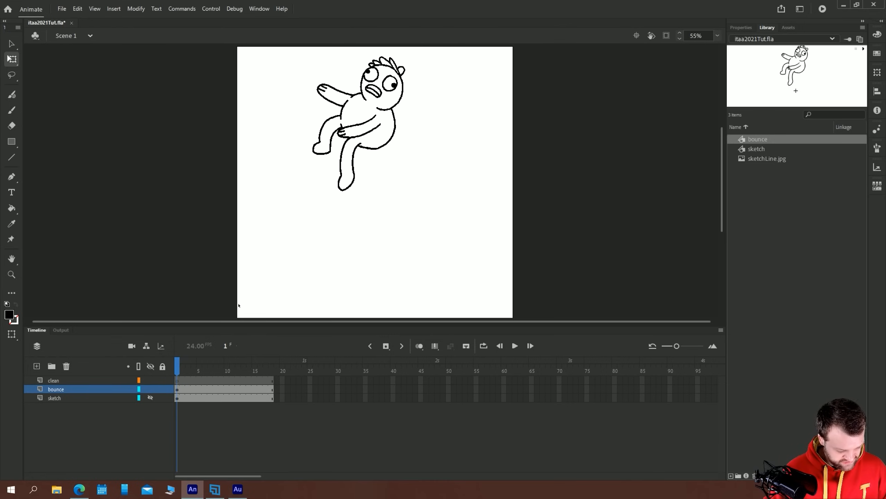
click(348, 149)
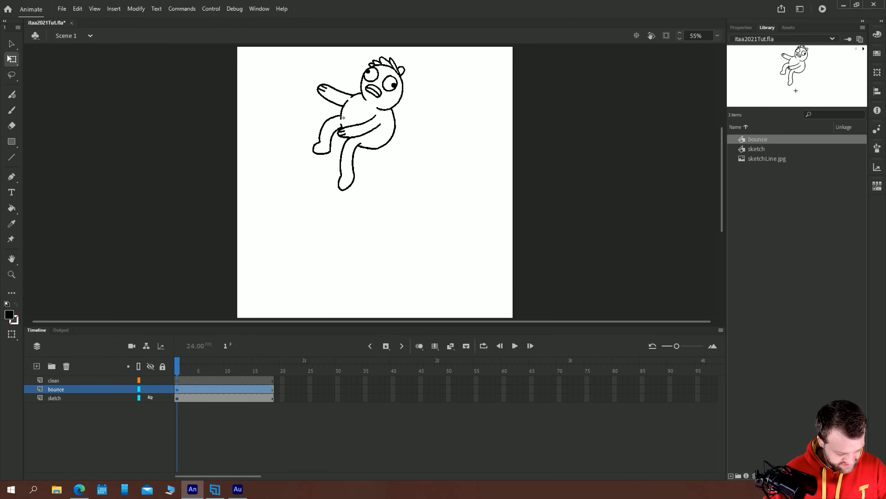
click(305, 222)
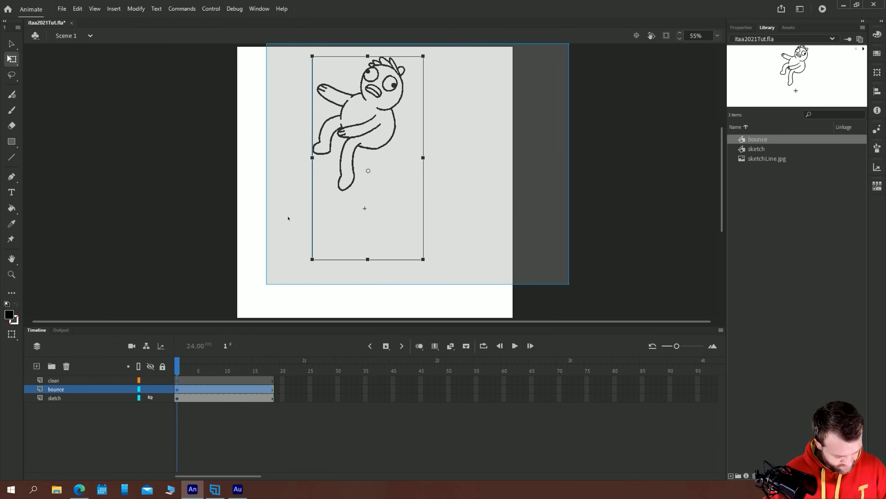
click(236, 208)
drag(323, 138, 328, 142)
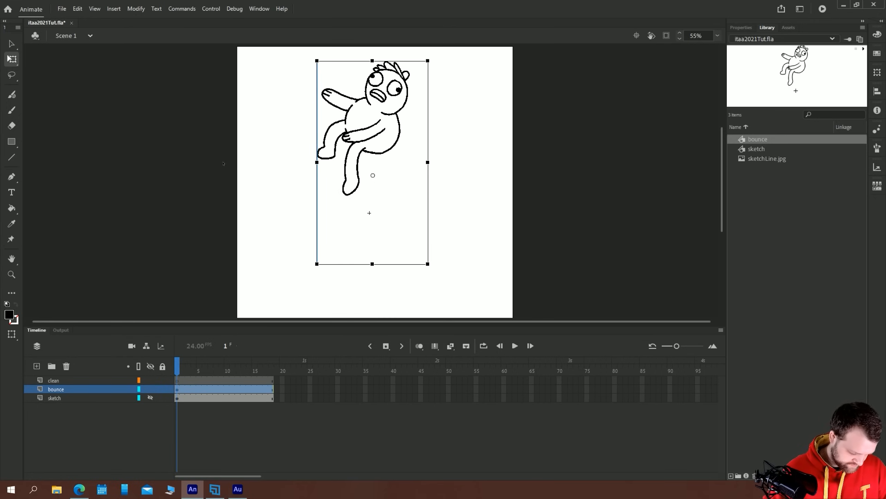
key(Return)
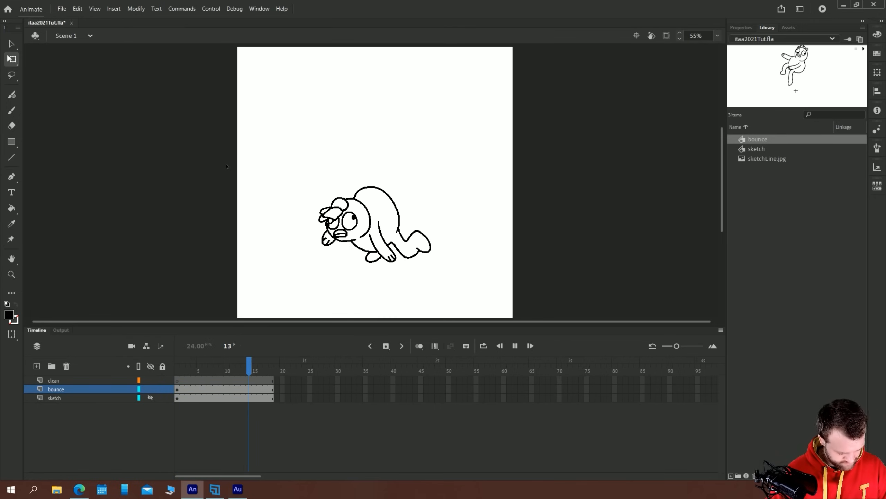
key(Return)
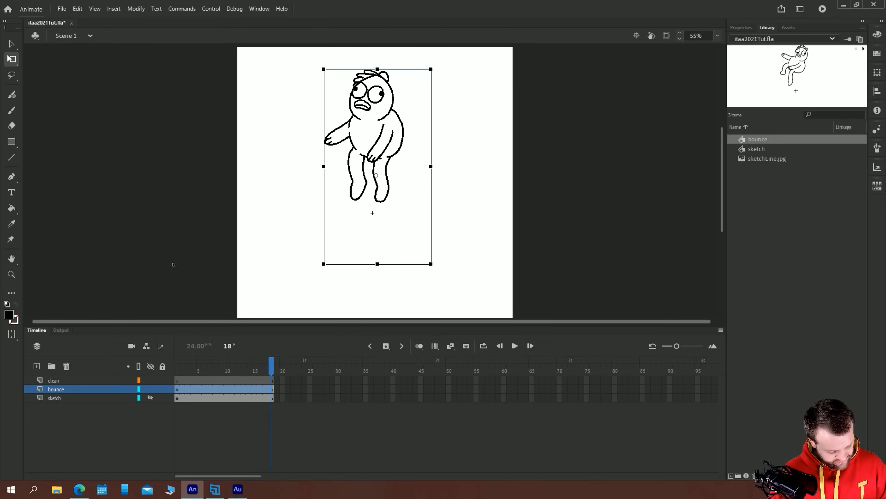
Turn on loop playback for frames 1 to 18 and play the looping animation
click(483, 345)
mouse_move(176, 360)
mouse_down()
mouse_move(253, 361)
mouse_move(176, 361)
mouse_up()
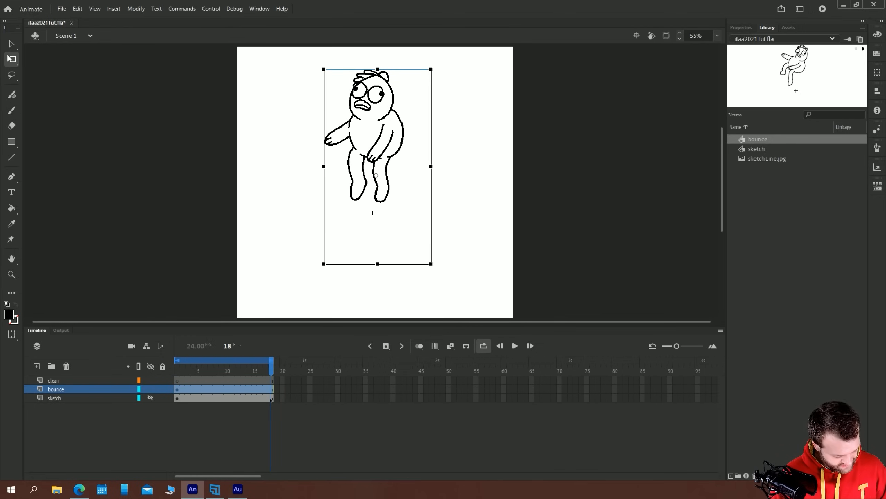
key(Return)
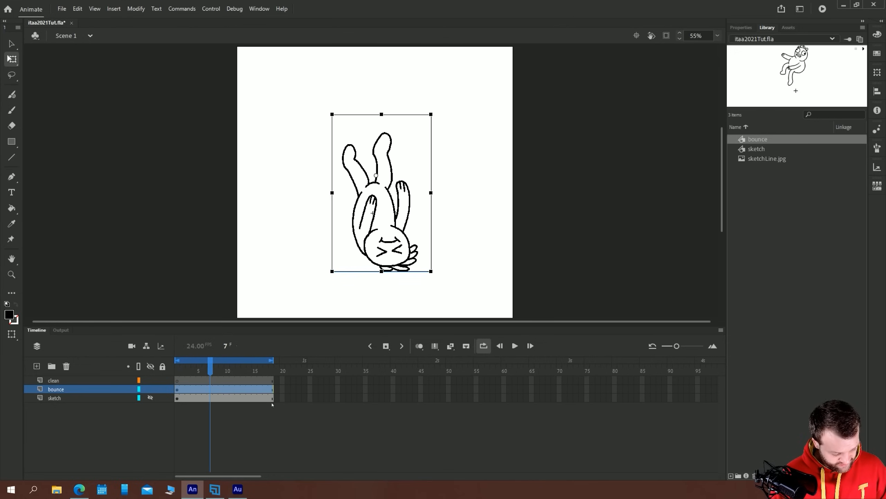
key(Return)
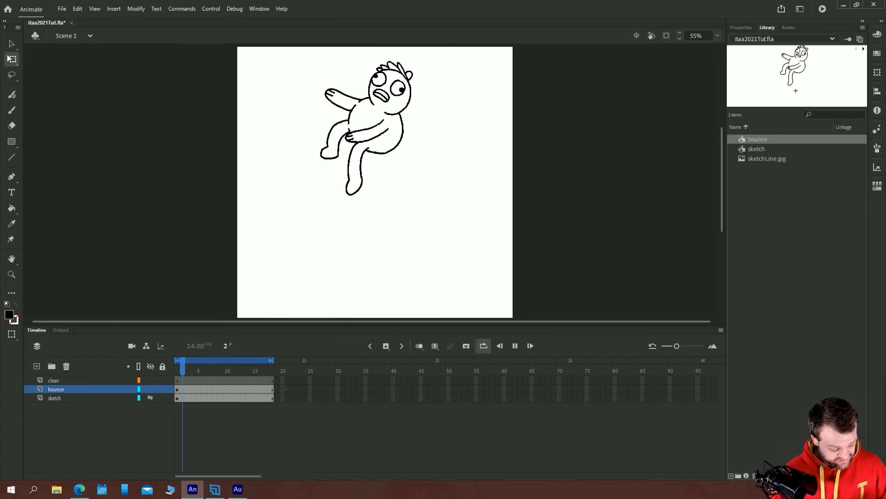
Select the bounce instance at frame 1 and set its graphic looping to play in a loop
click(742, 28)
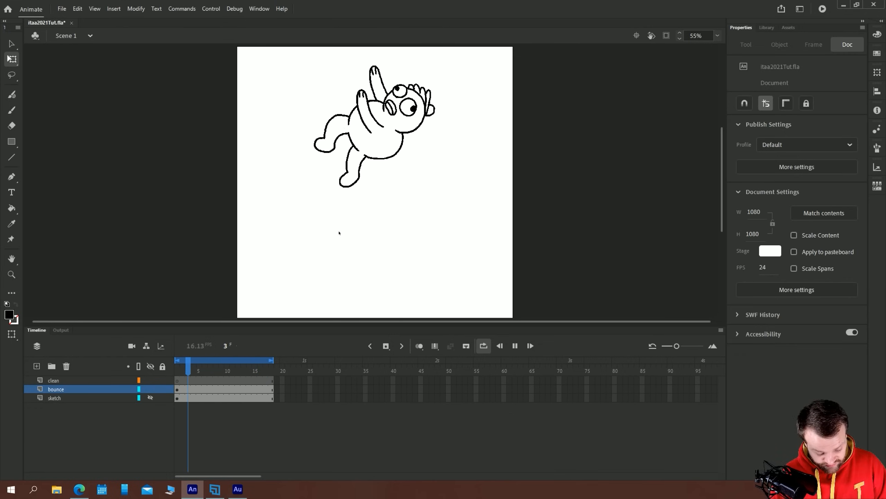
click(177, 389)
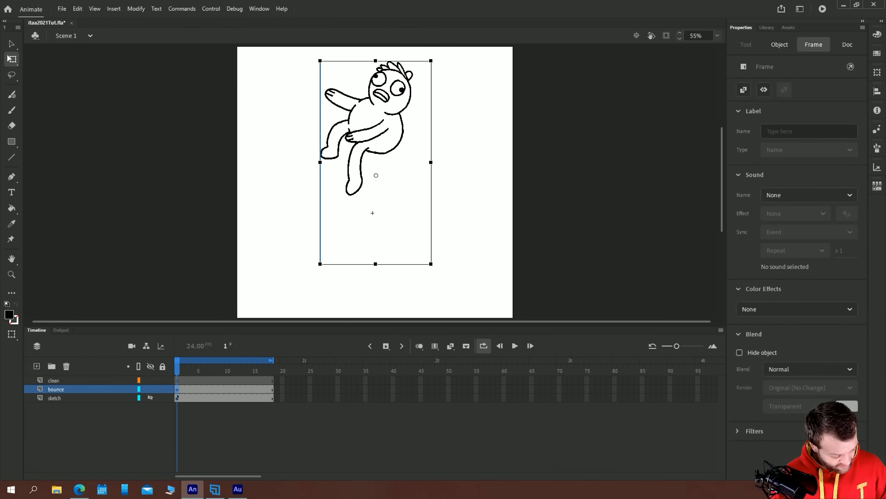
click(375, 155)
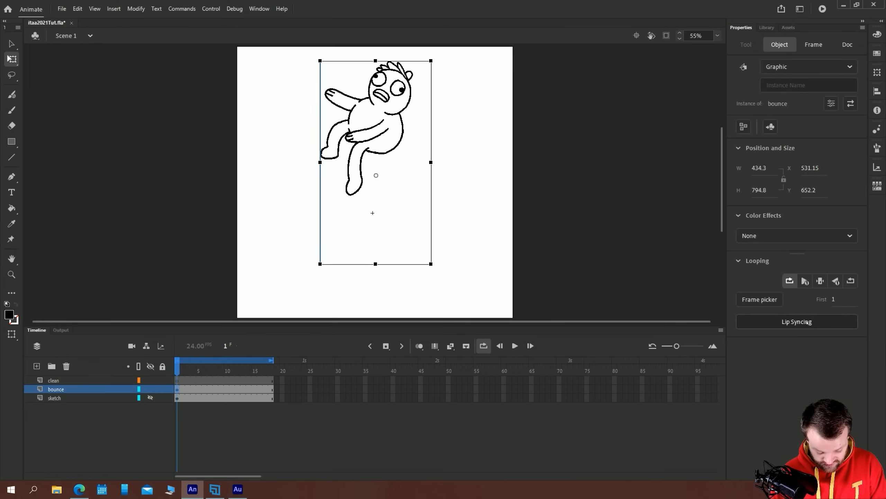
click(790, 281)
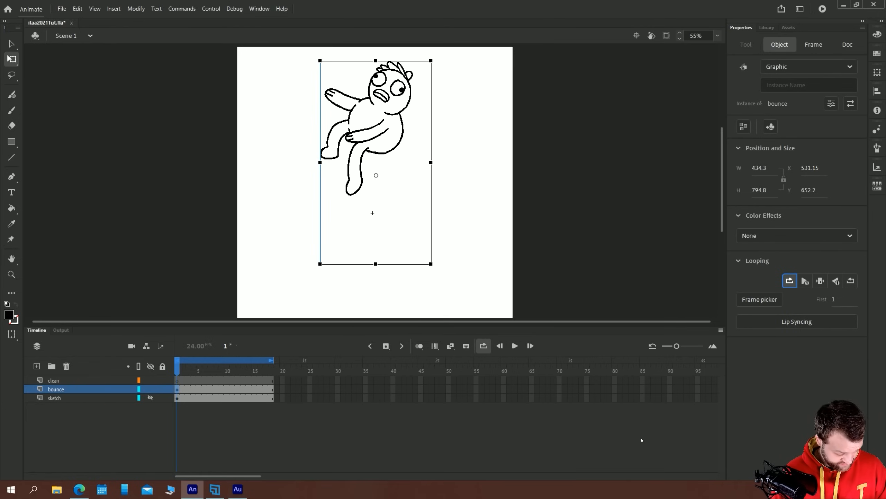
Show the sketch layer and add a new layer named bg directly above it
click(150, 398)
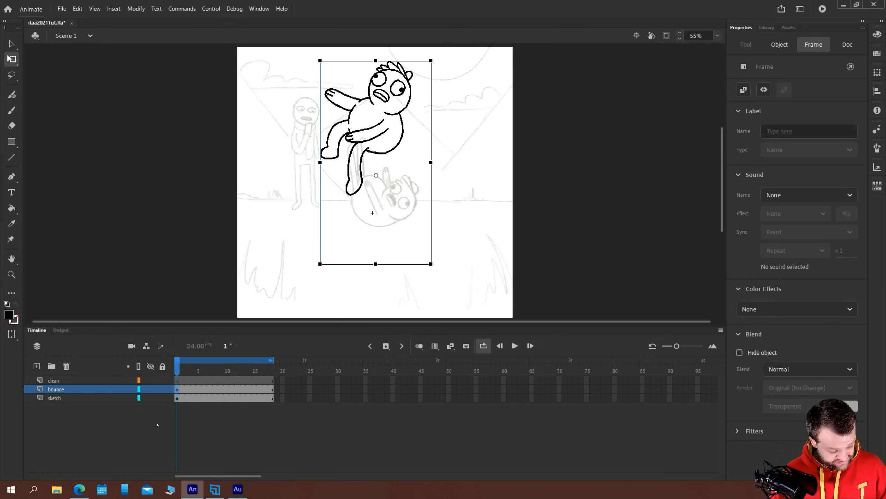
click(132, 420)
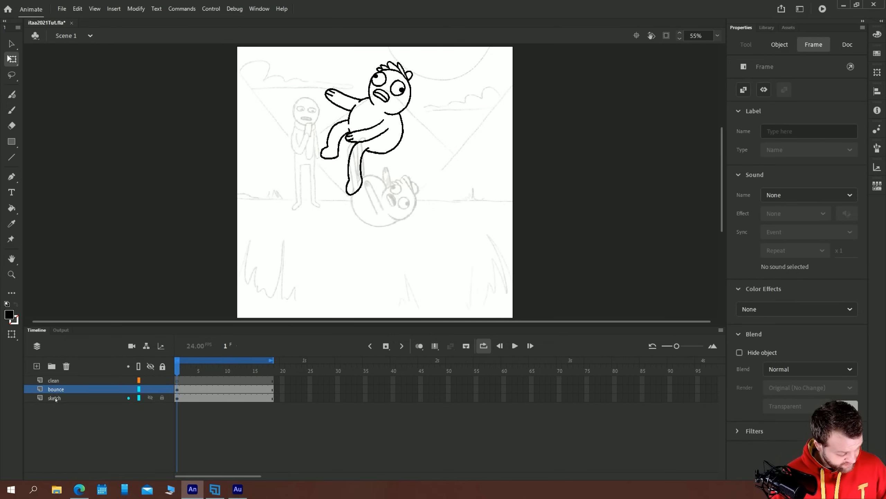
click(87, 397)
click(37, 366)
double_click(64, 397)
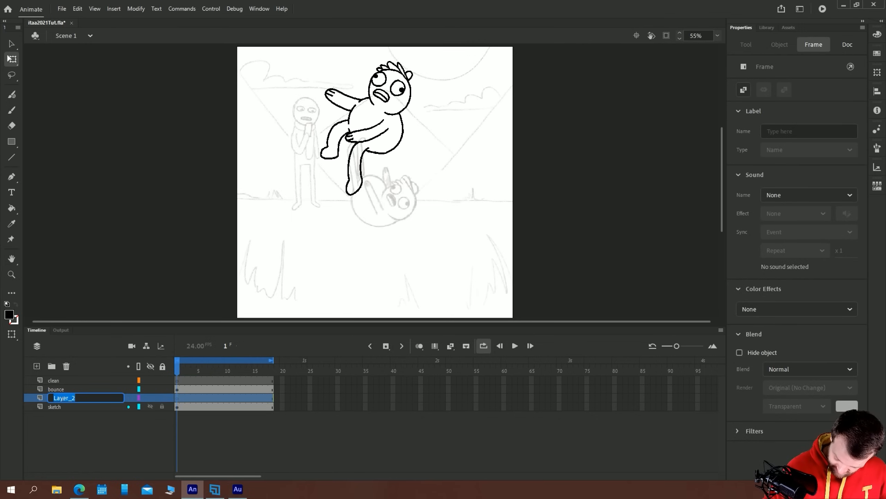
text(bg)
key(Return)
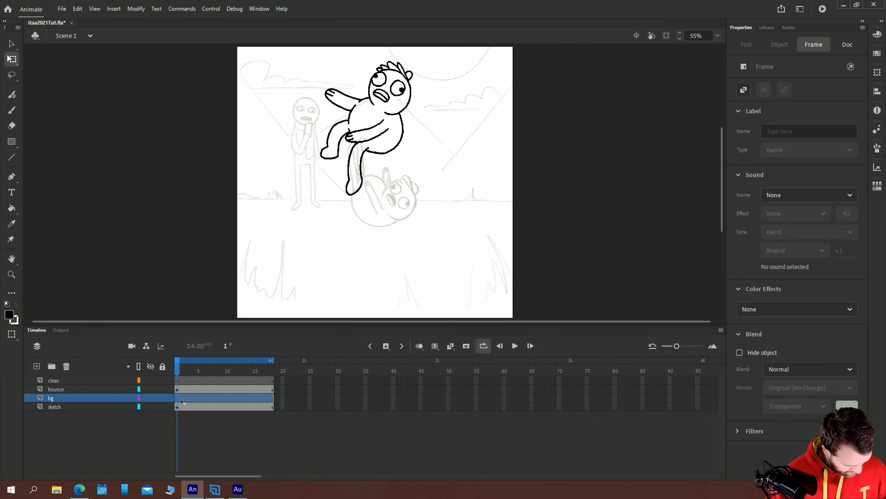
Lock and hide the bounce layer
key(b)
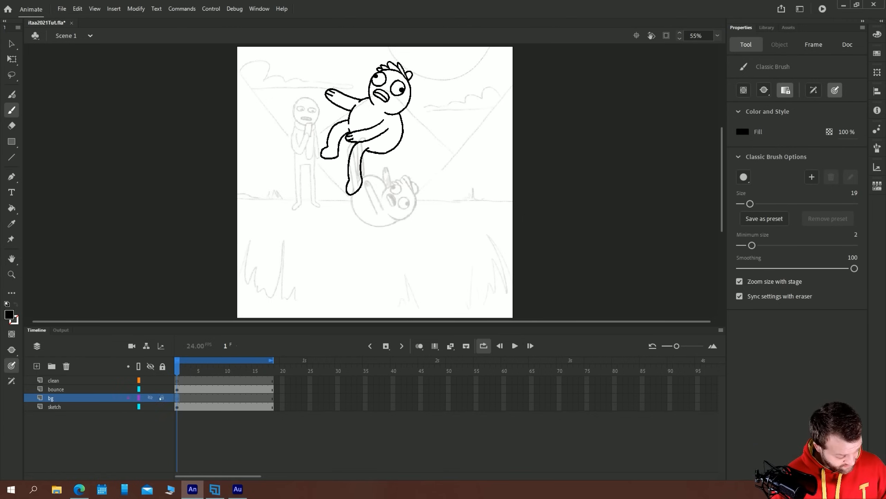
click(161, 398)
click(150, 389)
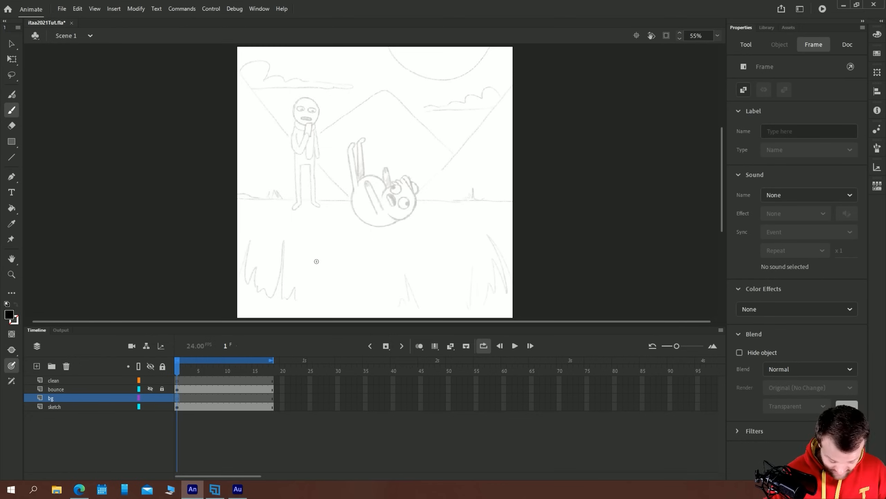
Trace the sketch's three mountain outlines on the bg layer with a black Classic Brush, extending both side slopes behind the fallen character
key(b)
drag(231, 62, 349, 200)
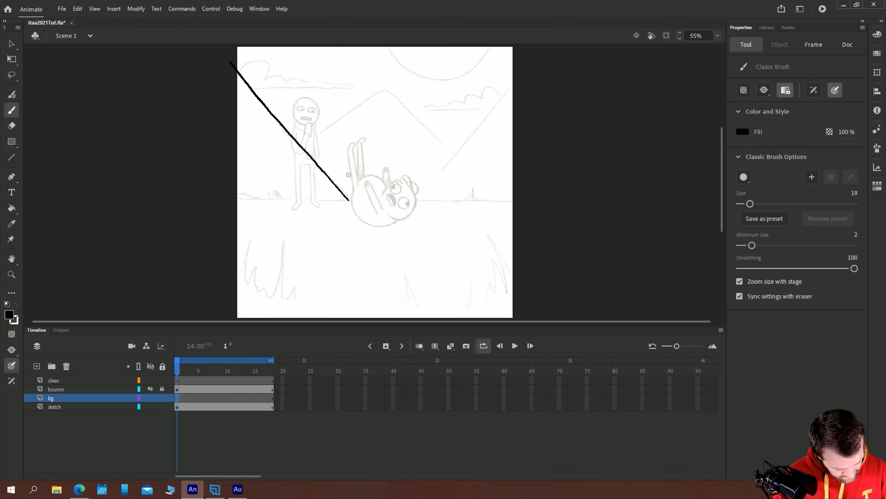
mouse_move(452, 153)
mouse_down()
mouse_move(397, 97)
mouse_move(377, 90)
mouse_move(305, 149)
mouse_up()
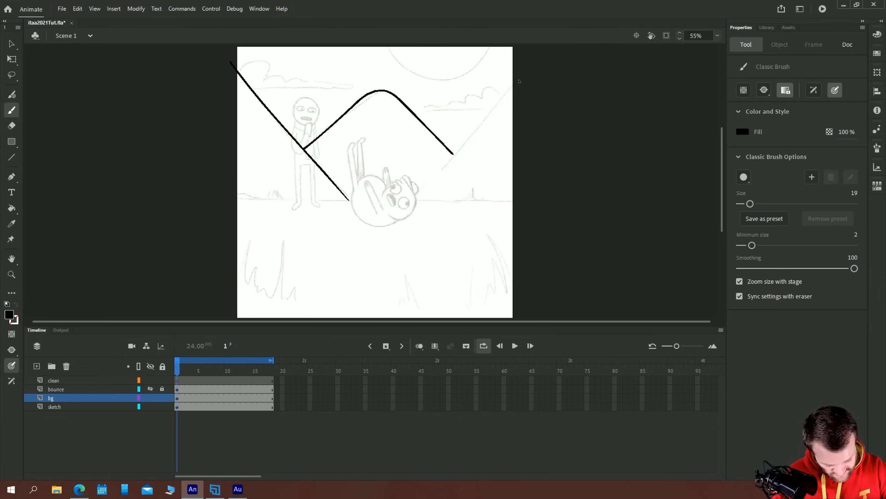
drag(512, 85, 435, 172)
key(ctrl+z)
drag(516, 79, 408, 201)
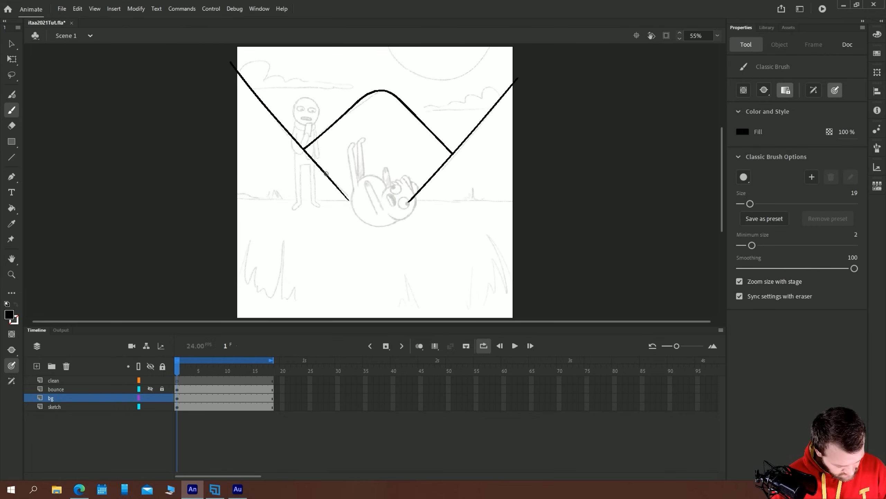
drag(326, 176, 361, 216)
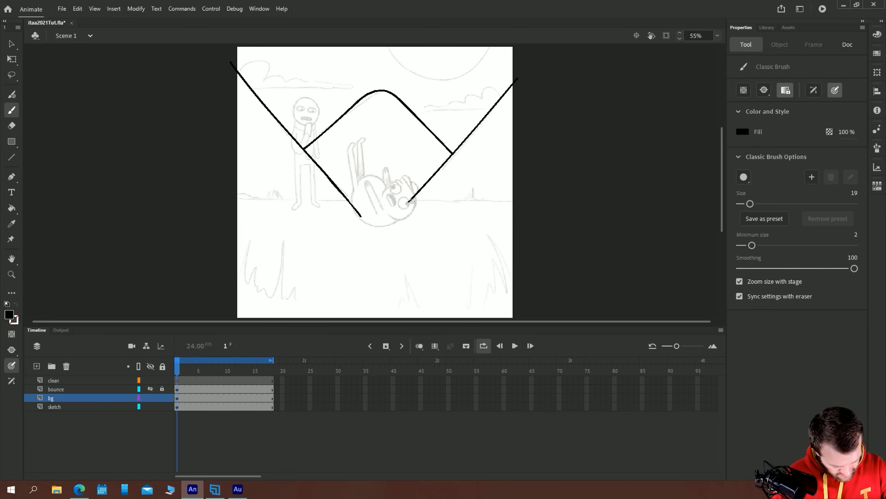
drag(408, 202, 397, 217)
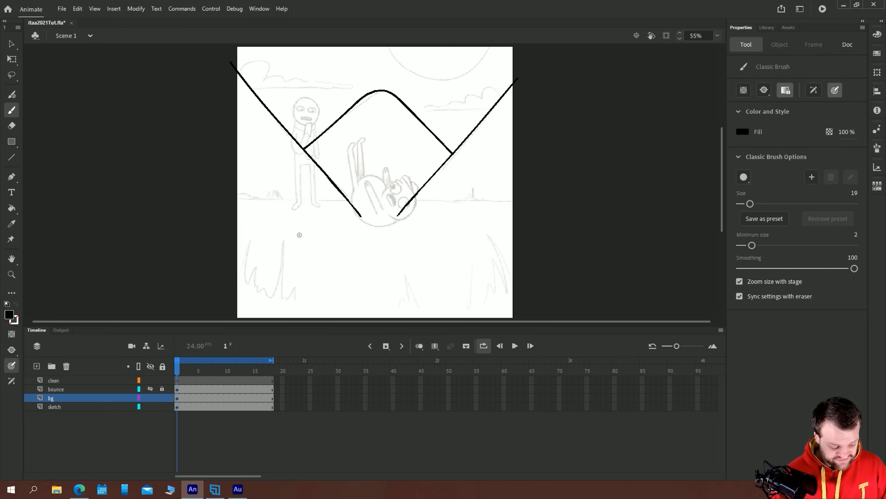
Convert all the mountain outlines on the bg layer into a graphic symbol named mountains
key(v)
key(ctrl+a)
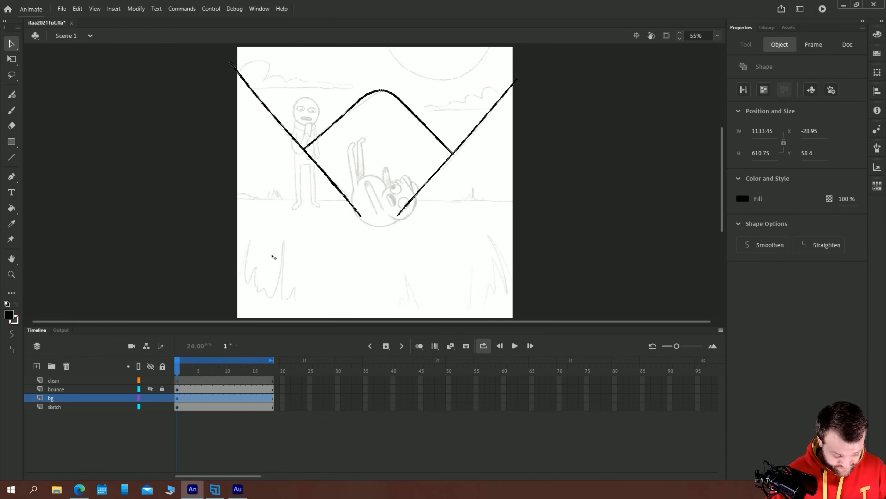
key(F8)
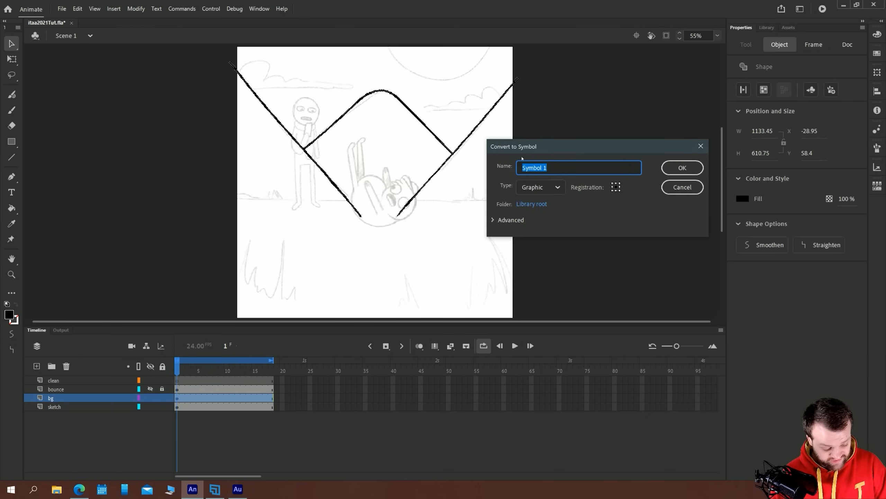
text(mountains)
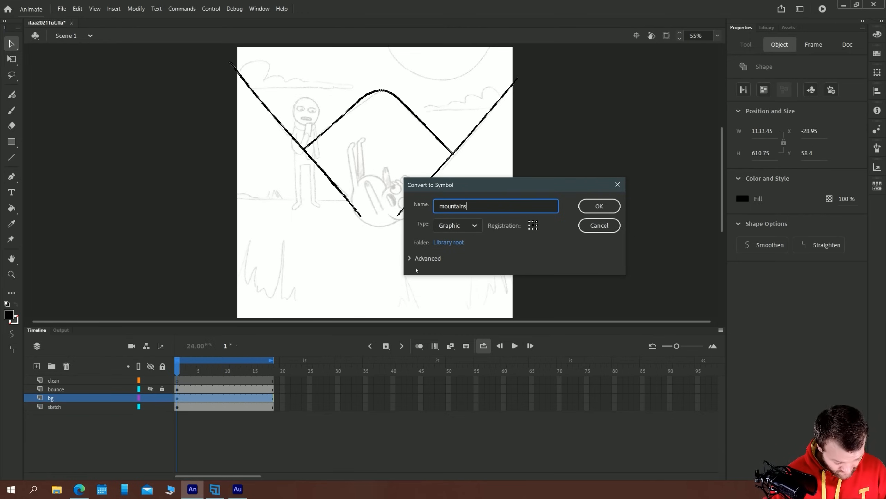
key(Return)
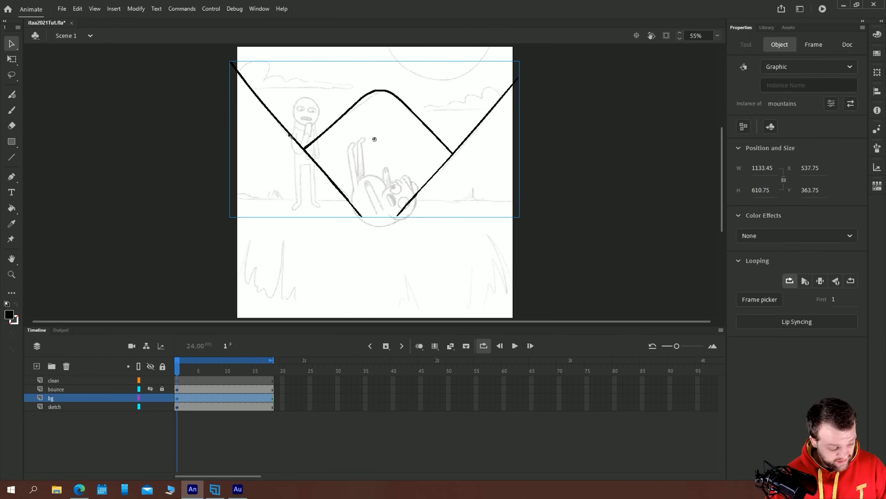
Look inside the mountains symbol, return to Scene 1, and show the bounce layer
double_click(289, 133)
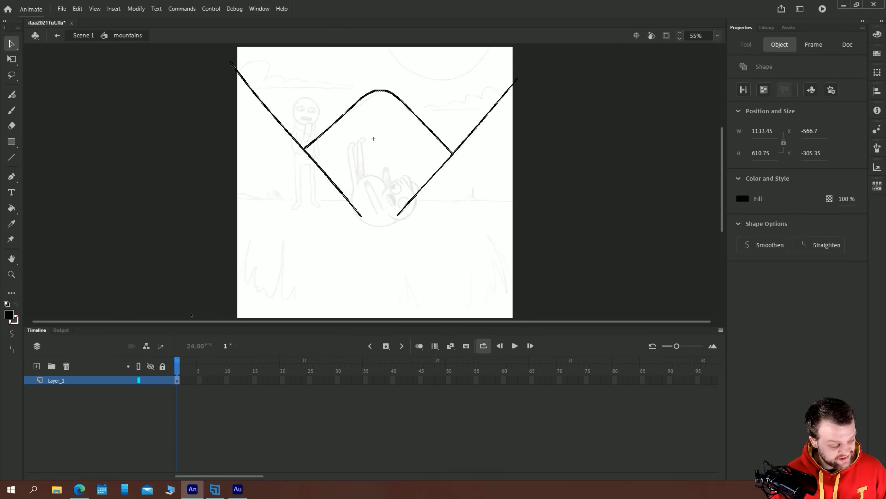
click(191, 315)
click(82, 35)
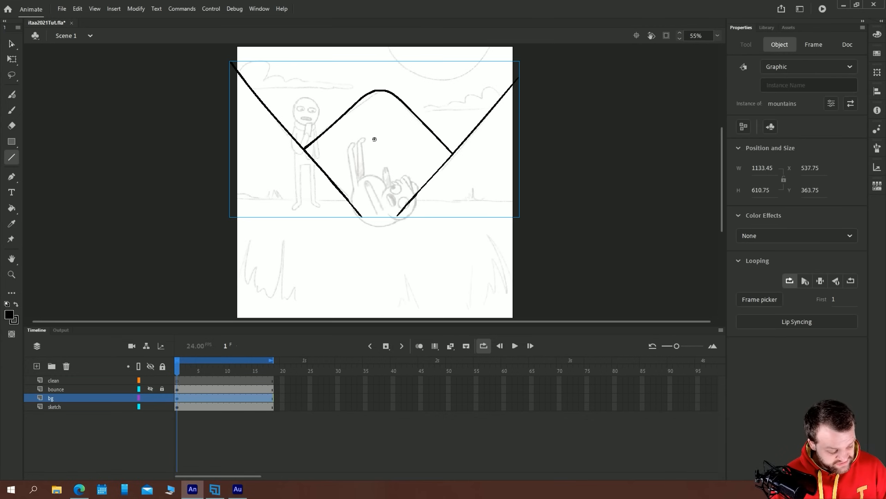
click(169, 179)
click(150, 389)
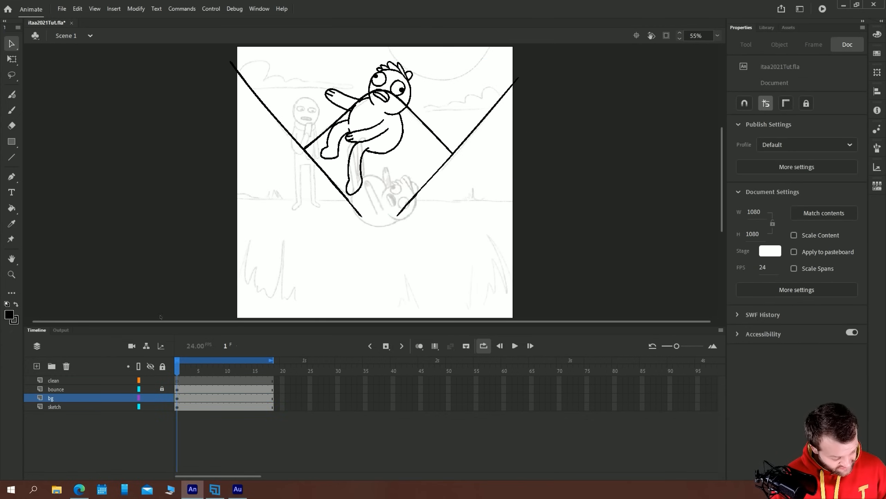
drag(167, 62, 463, 264)
key(Delete)
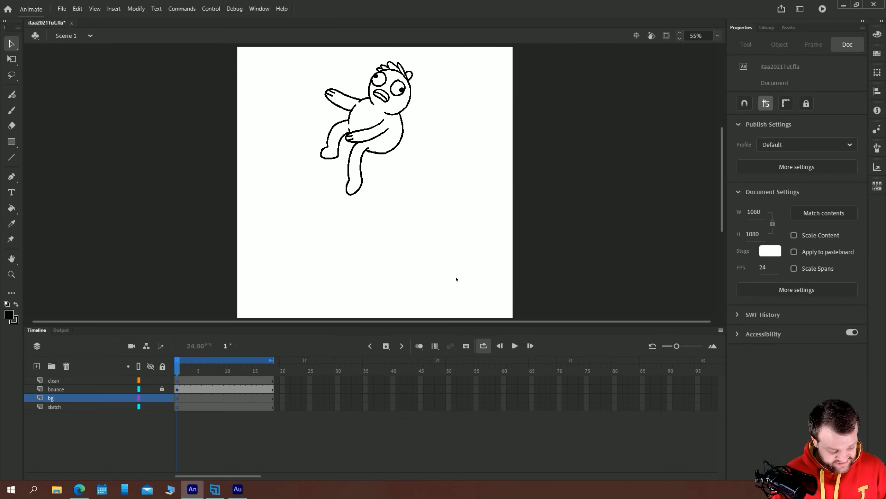
key(ctrl+z)
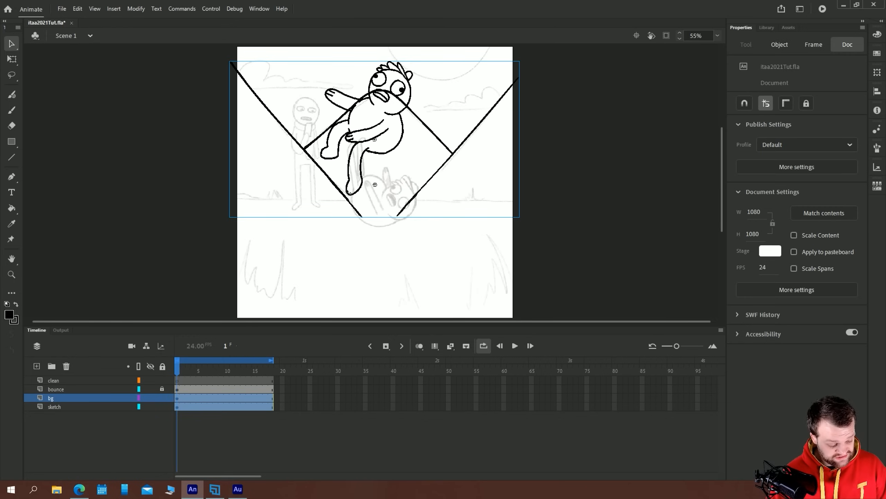
Delete the mountains instance from the stage and place a new one from the library over the sketched mountains
click(195, 129)
click(275, 122)
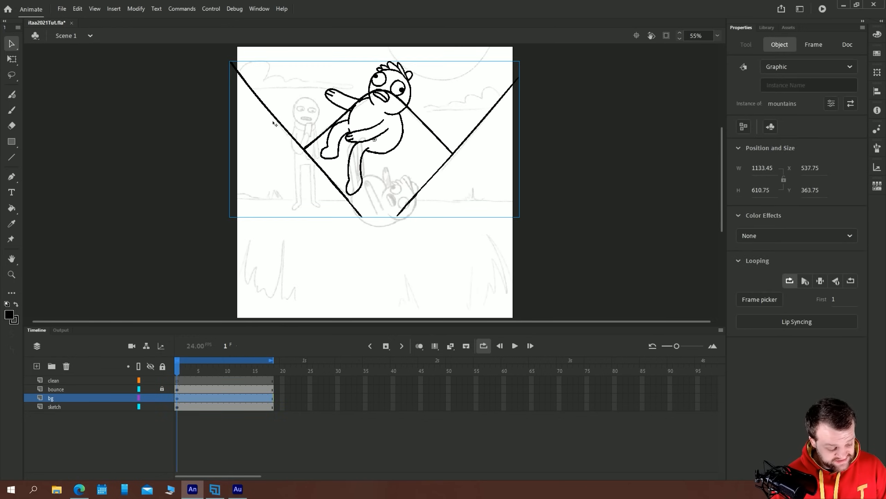
key(Delete)
click(766, 27)
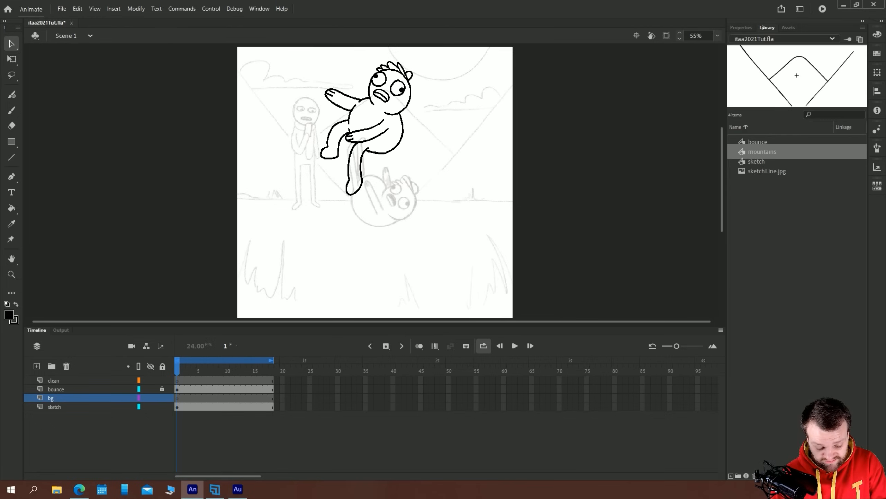
drag(724, 164, 291, 182)
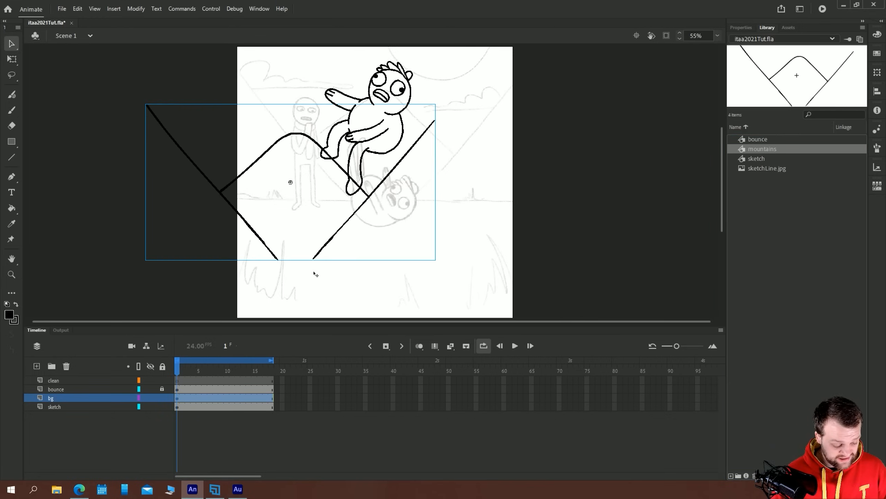
drag(207, 183, 296, 141)
key(e)
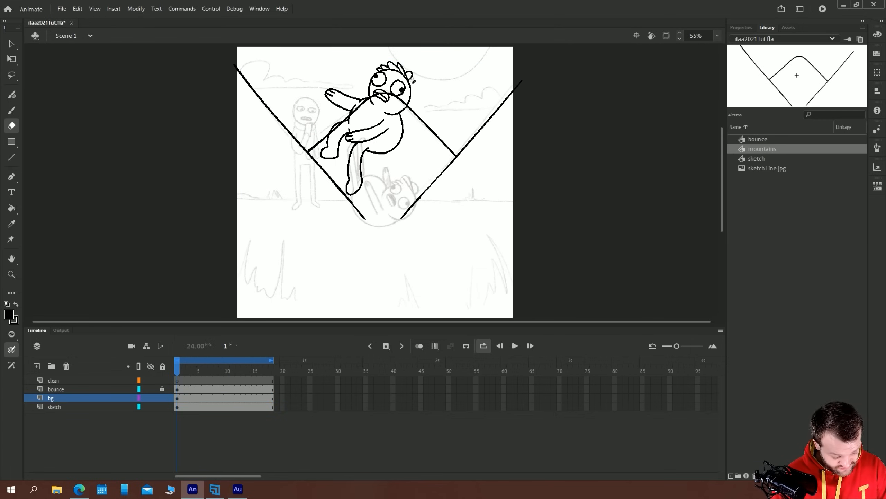
mouse_move(482, 127)
mouse_down()
mouse_move(334, 183)
mouse_move(292, 131)
mouse_move(212, 191)
mouse_up()
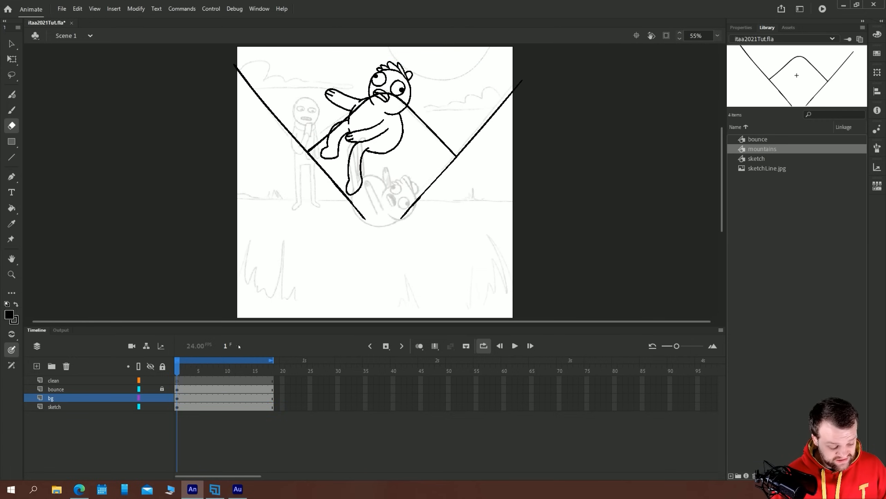
key(v)
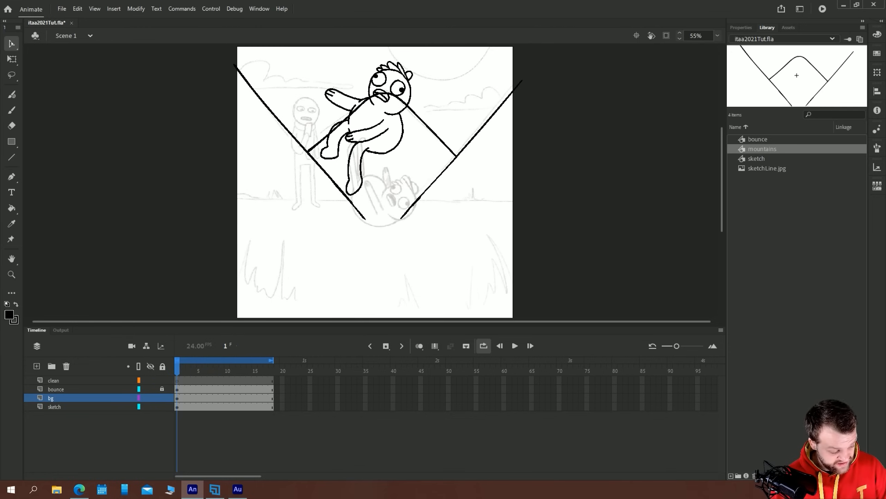
drag(150, 246, 134, 210)
drag(190, 166, 213, 204)
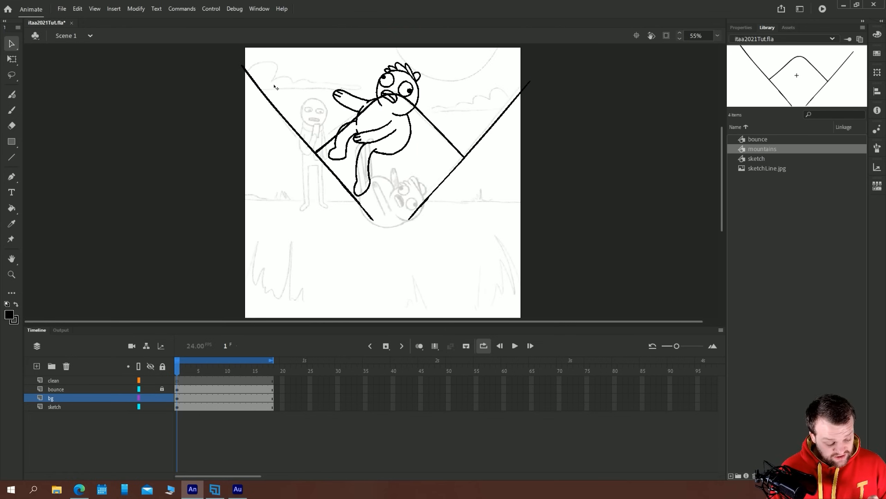
drag(232, 212, 211, 188)
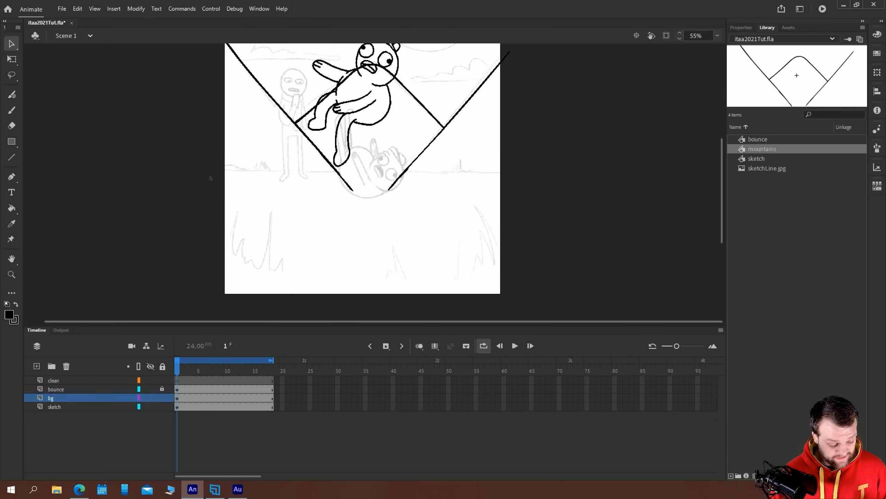
drag(194, 154, 215, 177)
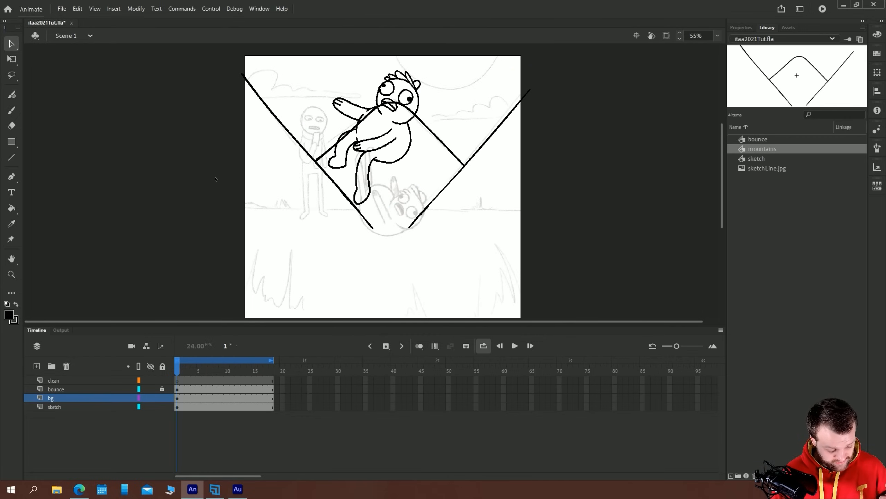
drag(216, 237, 217, 209)
Fit the stage to the view and shrink the timeline to give the stage more room
click(718, 36)
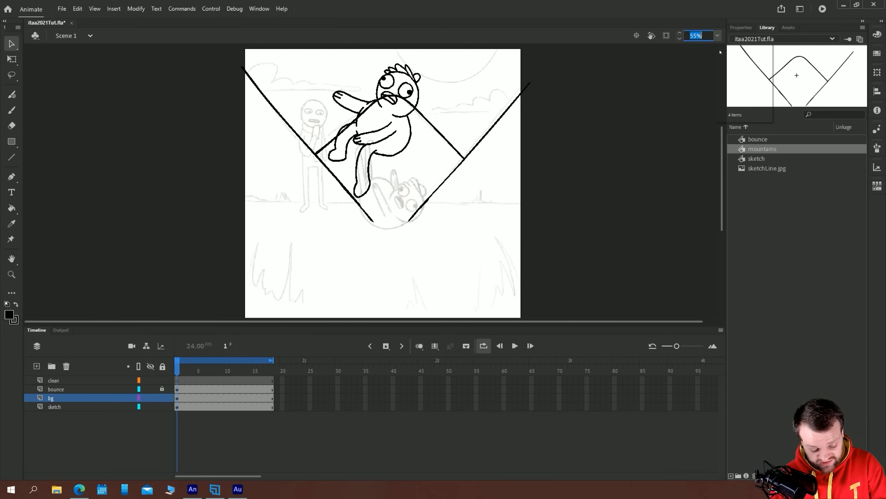
click(729, 54)
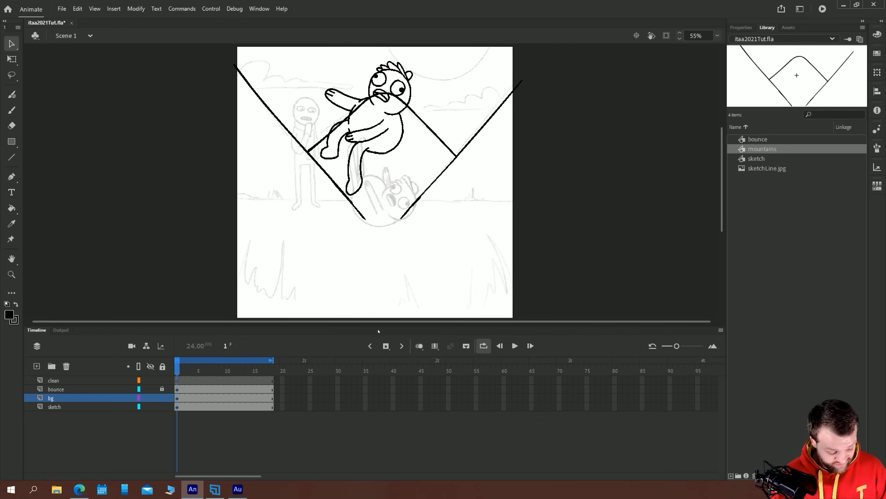
drag(375, 326, 378, 366)
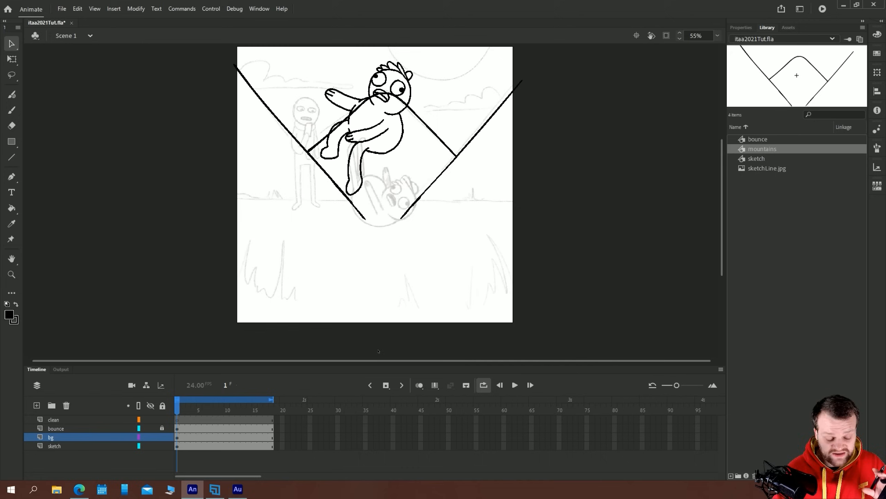
Rename the bg layer as noutains
key(b)
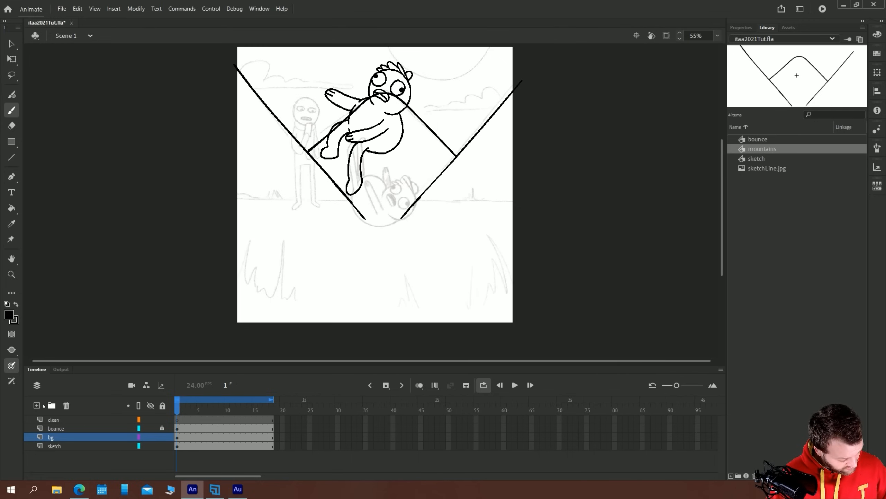
click(51, 436)
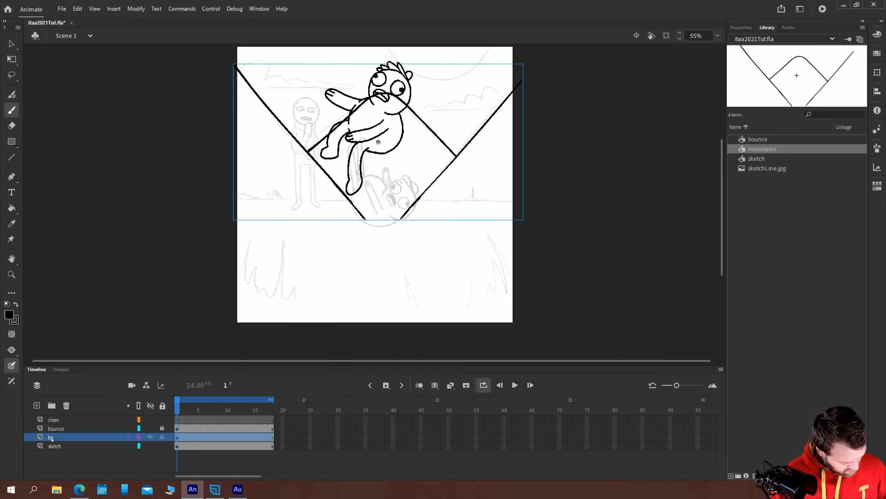
double_click(51, 438)
text(noutains)
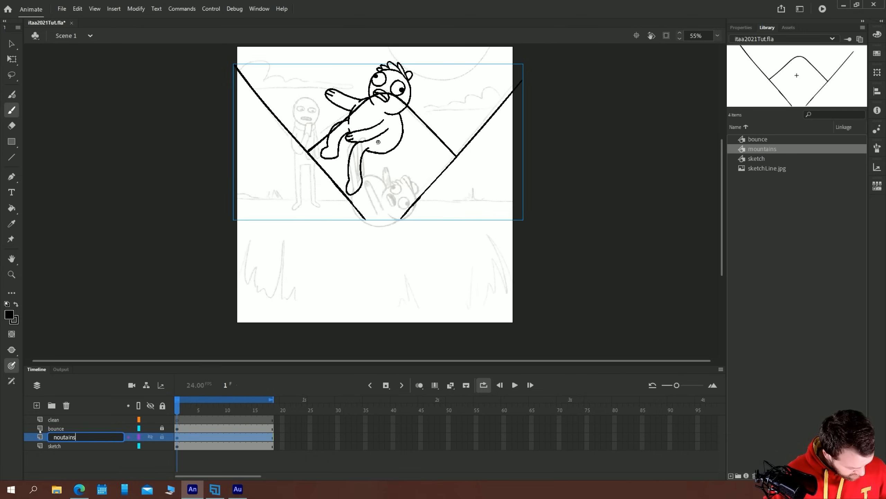
key(Return)
Add two layers between the noutains and sketch layers, naming the lower one sky and the upper one sun
click(37, 406)
drag(53, 438, 54, 452)
click(36, 405)
click(55, 456)
double_click(55, 456)
text(sky)
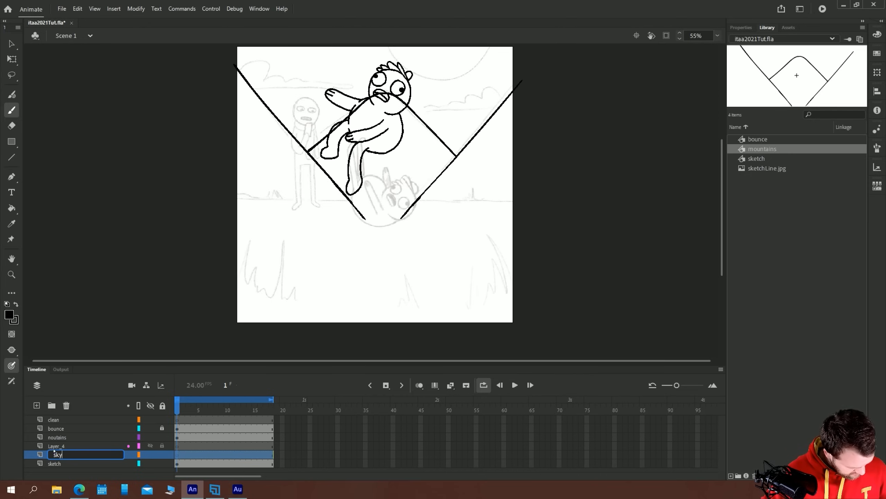
double_click(55, 446)
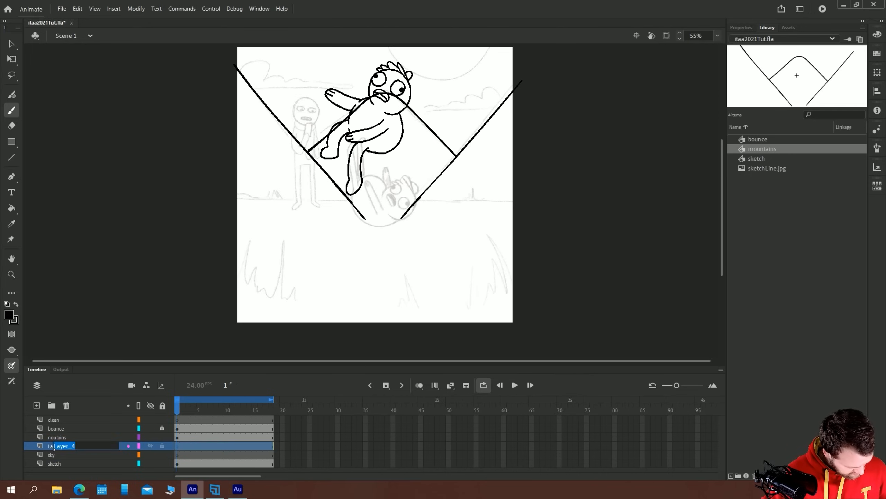
text(sun)
key(Return)
Add a layer named floor directly above the noutains layer
click(51, 437)
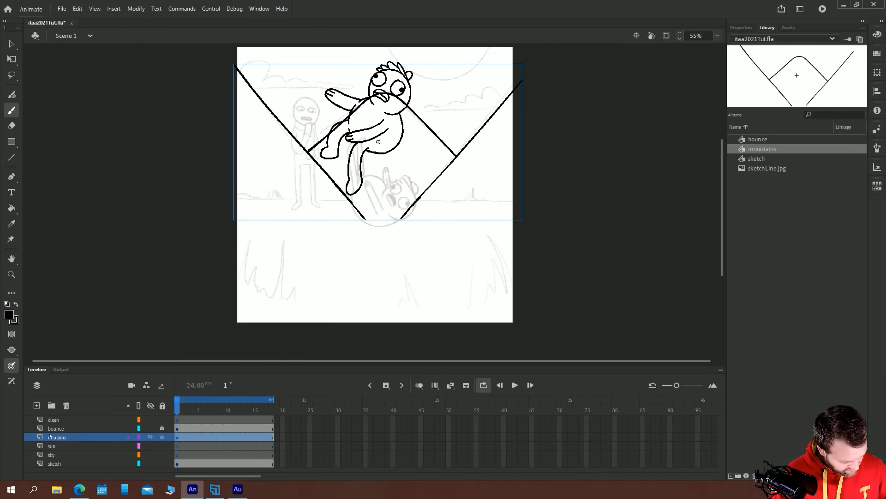
click(37, 405)
double_click(56, 438)
text(floor)
key(Return)
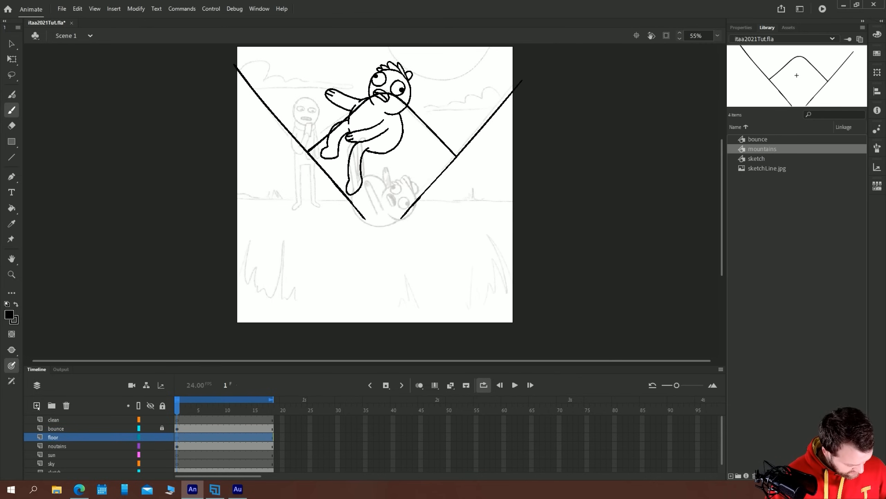
Add a layer named man directly above the floor layer
click(37, 405)
double_click(61, 437)
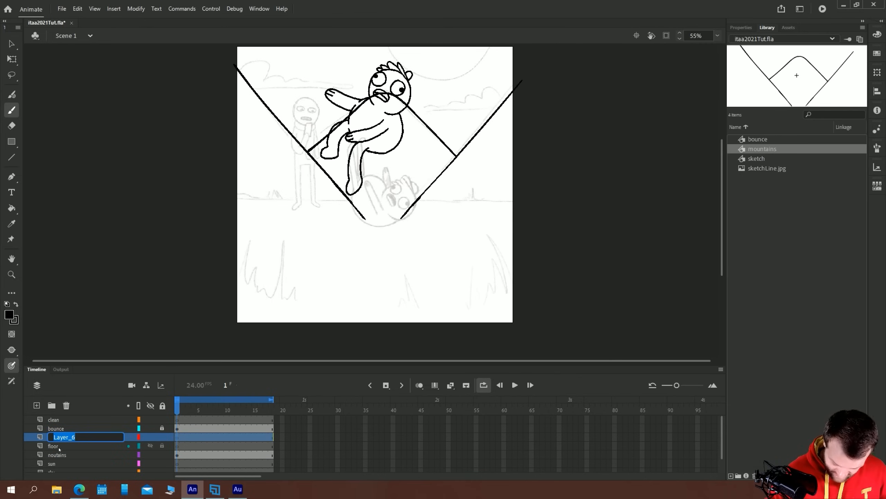
text(ma)
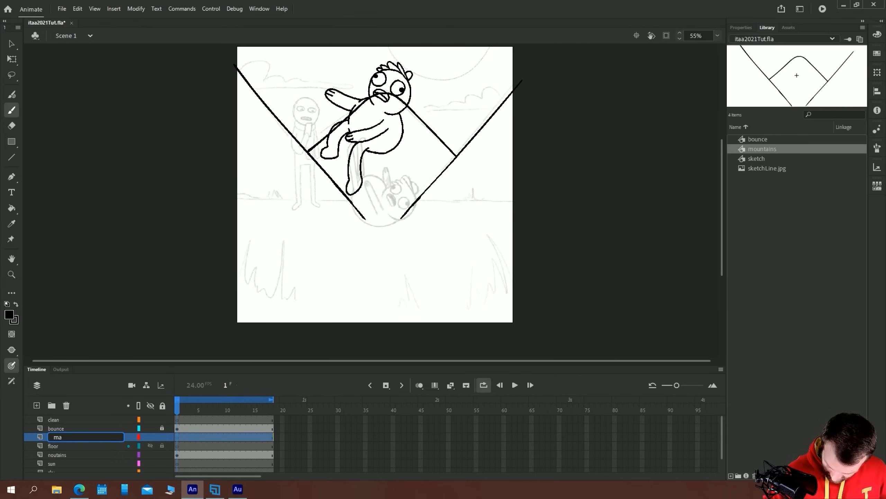
text(n)
key(Return)
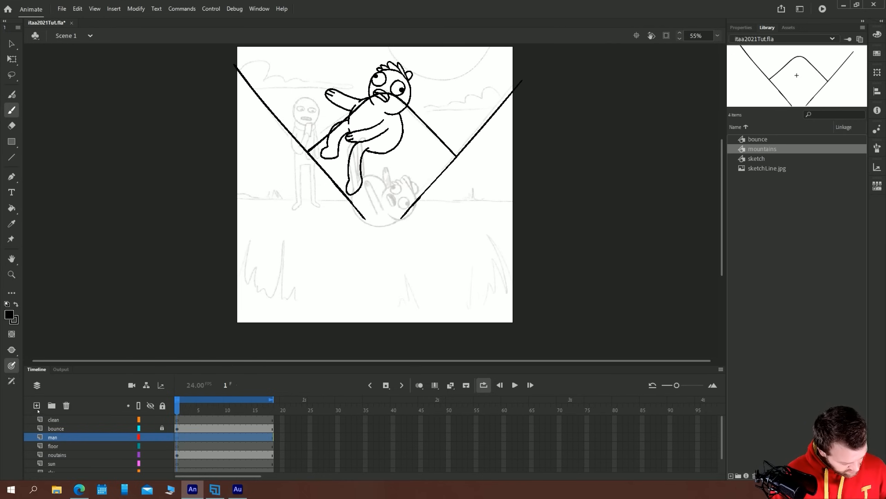
Add a layer named grass and move it above the bounce layer
click(37, 405)
double_click(53, 438)
text(grass)
key(Return)
drag(54, 438, 55, 424)
Enlarge the timeline so that every layer from clean to sketch is shown
drag(108, 357, 183, 264)
drag(255, 107, 260, 188)
drag(278, 221, 278, 197)
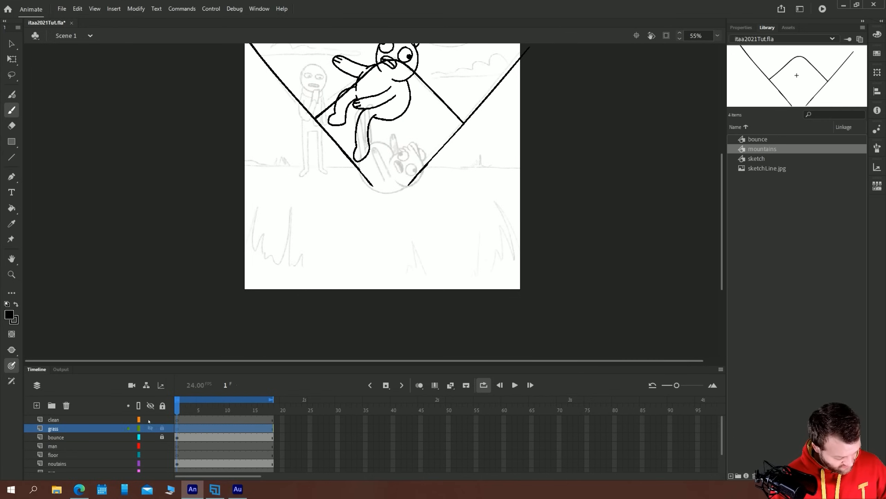
drag(145, 369, 119, 308)
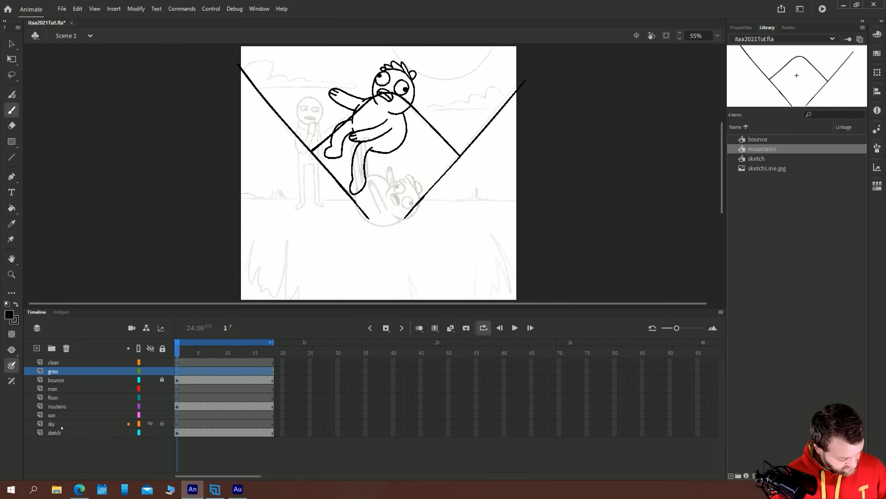
Draw a round black sun outline in the upper sky on the sun layer and convert it to a symbol named sun
click(52, 415)
mouse_move(451, 151)
mouse_down()
mouse_move(480, 165)
mouse_move(450, 151)
mouse_up()
key(v)
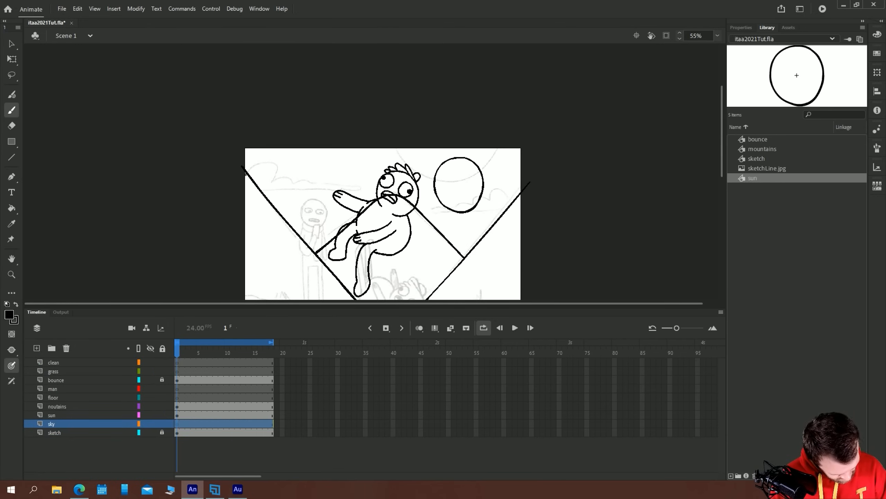
Draw the two cloud outlines on the sky layer and convert them to a symbol named sky
drag(371, 189, 305, 176)
drag(459, 205, 423, 210)
key(v)
click(52, 423)
key(F8)
text(sky)
key(Return)
Draw the ground line with small grass tufts on the floor layer and close it into a box extending beyond the stage's sides and bottom
double_click(315, 185)
click(36, 348)
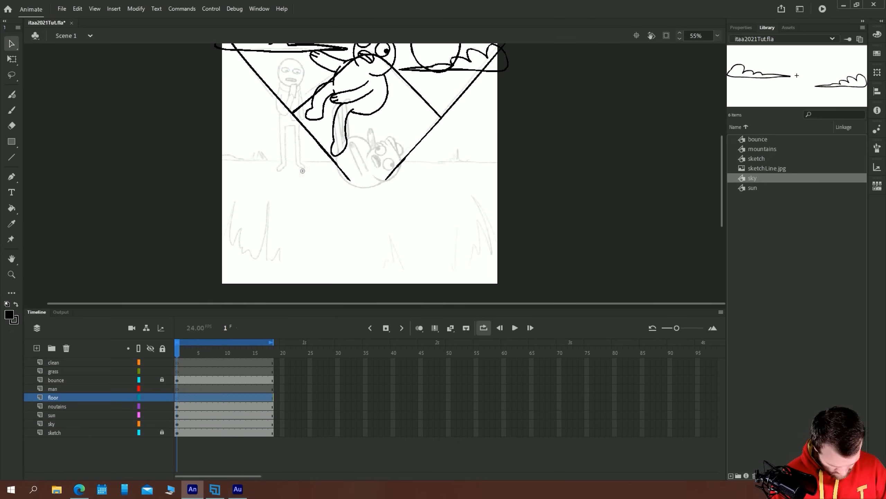
key(b)
drag(218, 157, 564, 162)
scroll(360, 175, down, 3)
drag(217, 107, 133, 107)
drag(563, 104, 564, 262)
drag(565, 251, 174, 252)
drag(169, 105, 168, 260)
Select the complete ground drawing on the floor layer and convert it to a symbol named floor
key(v)
drag(155, 254, 609, 285)
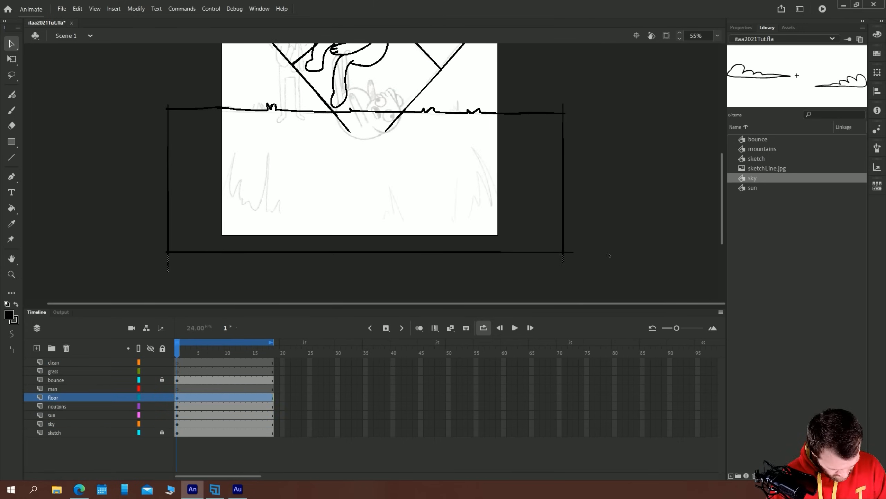
click(9, 315)
click(214, 202)
key(F8)
text(floor)
key(Return)
Inside the floor symbol, redraw both side edges of the ground box, fill it with white and return to Scene 1
double_click(279, 101)
key(b)
drag(241, 54, 241, 201)
drag(526, 210, 526, 72)
key(k)
click(385, 147)
key(v)
click(84, 35)
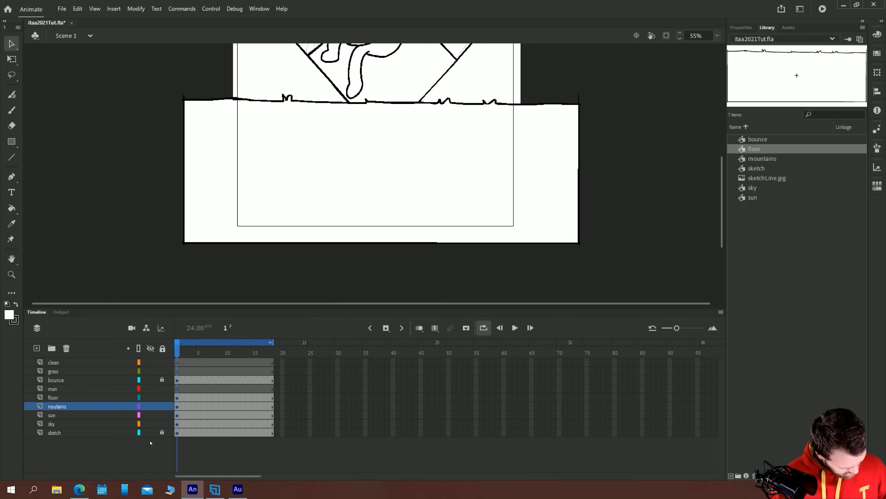
Draw three black grass clumps along the stage's lower edge on the grass layer and convert them to a symbol named grass
click(150, 397)
click(60, 371)
key(b)
click(9, 315)
click(44, 156)
drag(419, 174, 426, 203)
mouse_move(524, 221)
mouse_down()
mouse_move(467, 258)
mouse_move(534, 260)
mouse_up()
drag(398, 257, 363, 259)
drag(294, 257, 236, 257)
key(F8)
text(grass)
key(Return)
Inside the grass symbol, close the three clumps' bases with white curves, fill the clumps with white and return to Scene 1
double_click(290, 216)
click(10, 315)
click(47, 191)
key(b)
drag(468, 259, 534, 261)
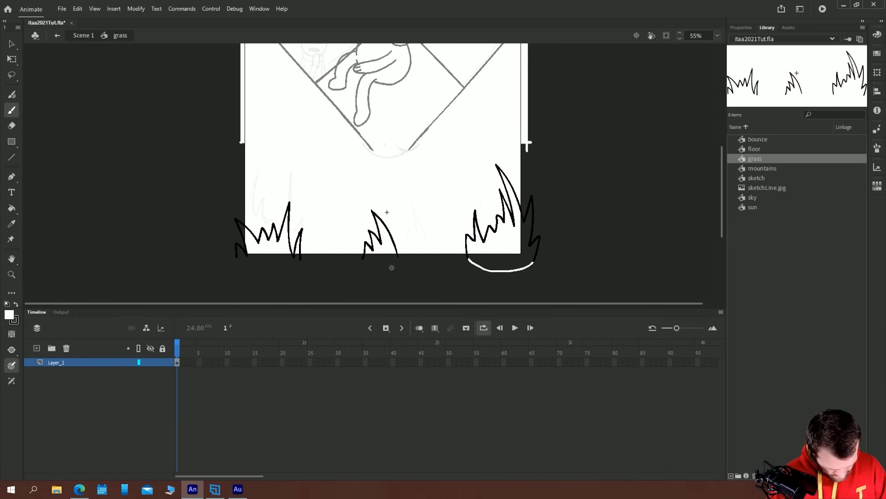
click(380, 261)
click(499, 260)
key(b)
key(k)
click(276, 262)
key(v)
click(83, 35)
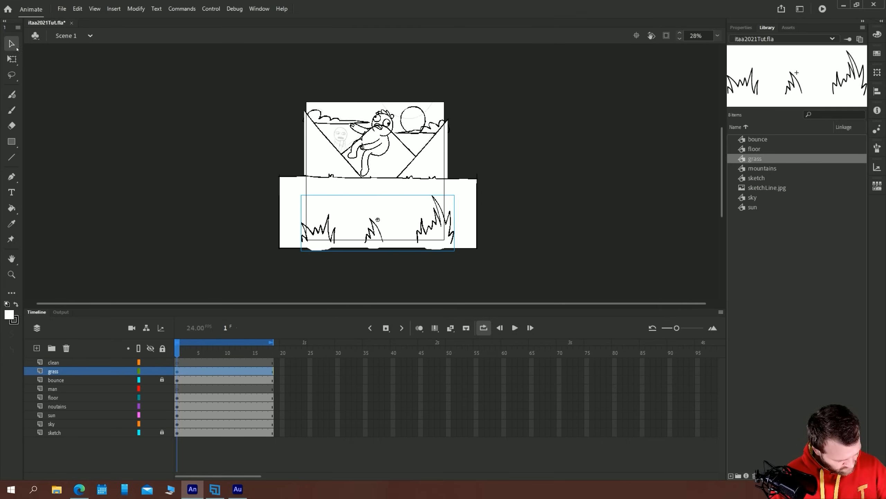
Hide the floor, mountains, sun and sky layers and draw the man's head outline in black on the man layer
click(66, 389)
drag(150, 397, 150, 424)
scroll(323, 146, up, 5)
key(b)
click(9, 315)
click(44, 156)
drag(418, 138, 447, 140)
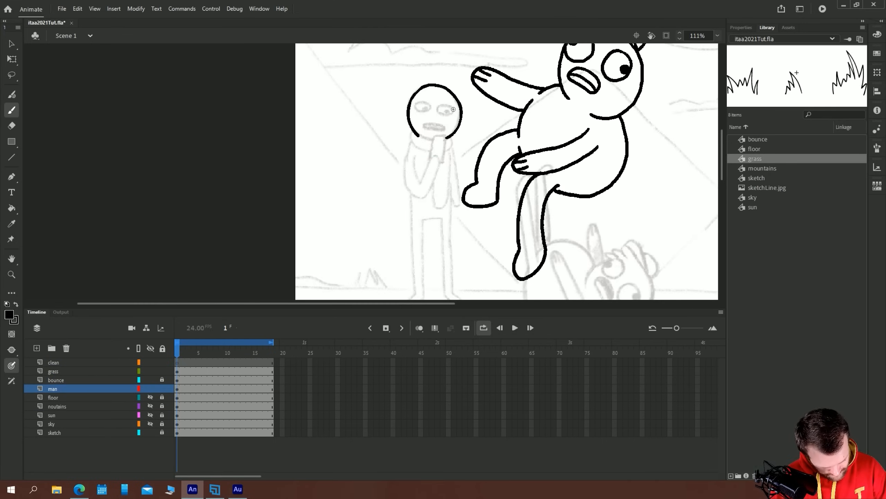
Draw the man's face inside the head outline, with two round eyes, pupils and an open mouth
drag(444, 100, 445, 99)
scroll(447, 108, up, 3)
key(ctrl+z)
drag(435, 178, 452, 195)
drag(391, 175, 392, 175)
click(438, 194)
drag(419, 223, 394, 235)
Draw the man's scarf with its hanging end, arms, hands, torso and legs with feet, erasing stray line parts
mouse_move(412, 238)
mouse_down()
mouse_move(427, 127)
mouse_move(460, 143)
mouse_up()
drag(434, 128, 428, 231)
drag(407, 133, 428, 231)
mouse_move(436, 103)
mouse_down()
mouse_move(449, 145)
mouse_move(440, 241)
mouse_up()
mouse_move(346, 49)
mouse_down()
mouse_move(330, 180)
mouse_move(349, 201)
mouse_up()
drag(334, 130, 334, 256)
drag(415, 47, 414, 144)
mouse_move(314, 275)
mouse_down()
mouse_move(310, 240)
mouse_move(320, 229)
mouse_up()
drag(342, 245, 367, 256)
mouse_move(367, 256)
mouse_down()
mouse_move(370, 101)
mouse_move(411, 100)
mouse_up()
drag(401, 103, 407, 256)
drag(407, 256, 432, 248)
drag(424, 120, 432, 248)
mouse_move(440, 84)
mouse_down()
mouse_move(444, 215)
mouse_move(428, 190)
mouse_up()
key(e)
mouse_move(431, 130)
mouse_down()
mouse_move(431, 161)
mouse_move(451, 217)
mouse_up()
key(b)
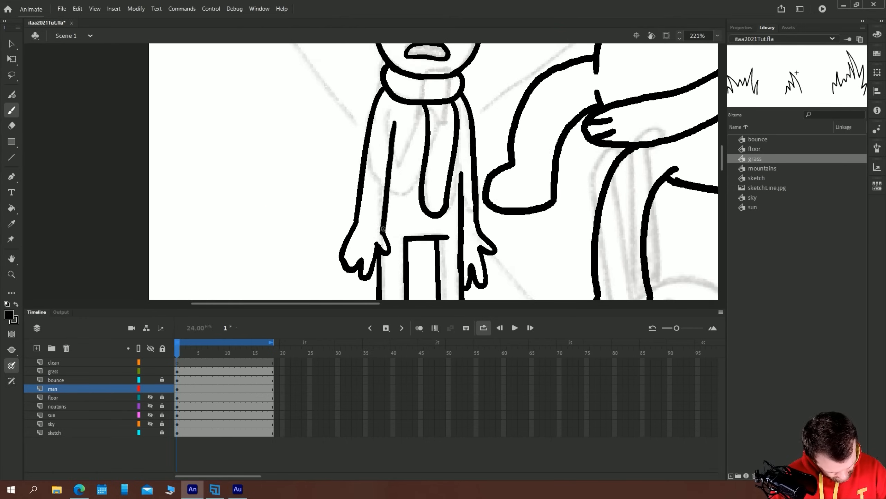
Finish the man's body line and convert the whole figure to a symbol named man
drag(462, 141, 462, 185)
key(ctrl+minus)
key(ctrl+minus)
scroll(58, 45, up, 1)
key(v)
key(F8)
text(man)
key(Return)
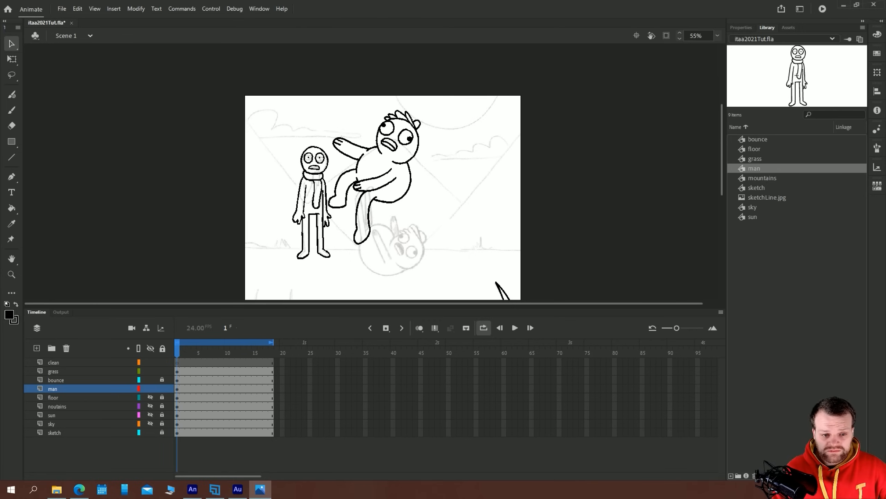
Unlock the layers from bounce down to sky and select the man layer
scroll(301, 151, down, 3)
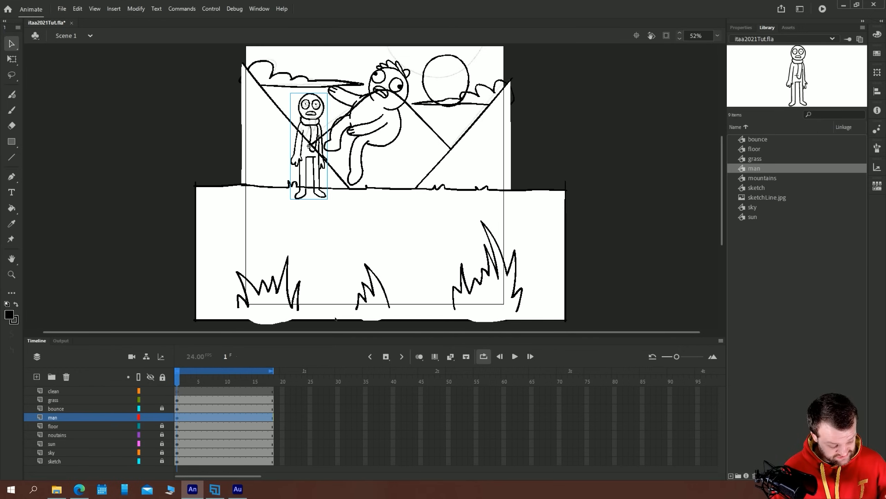
click(163, 417)
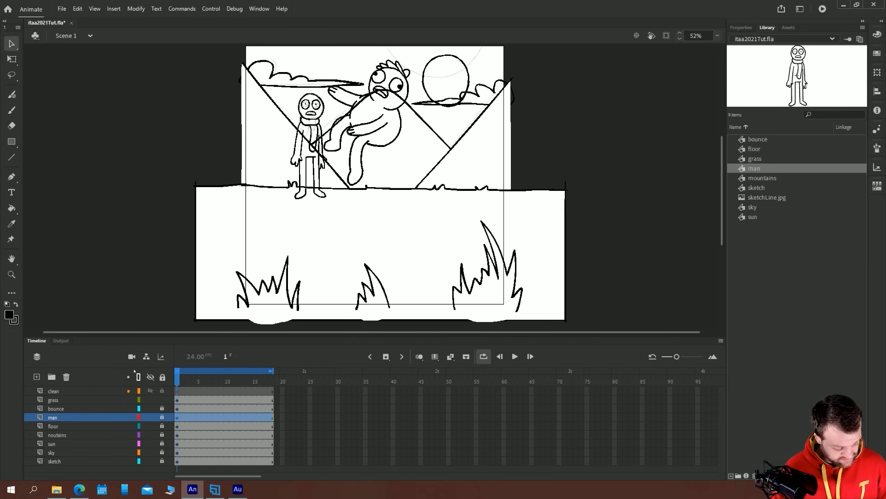
click(53, 400)
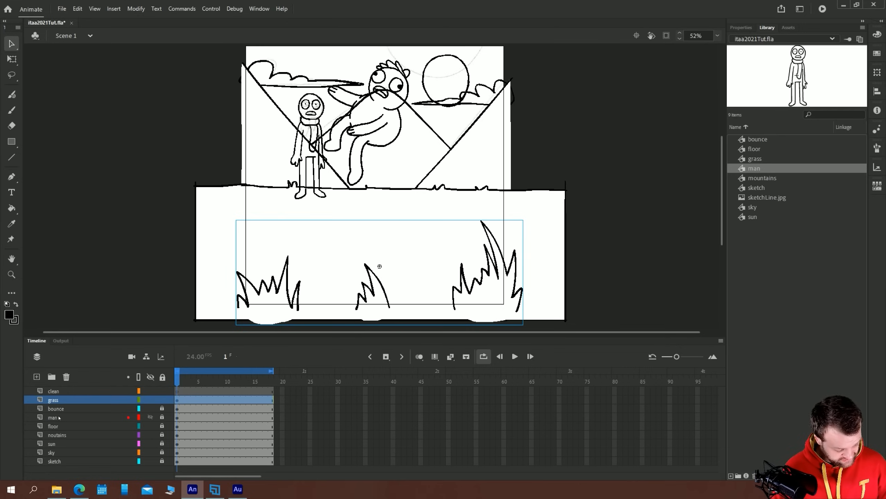
click(53, 411)
click(162, 416)
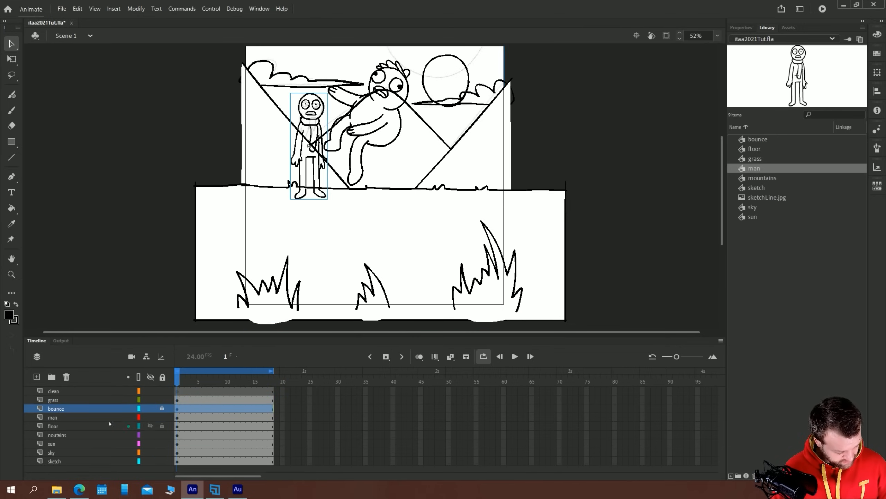
click(60, 417)
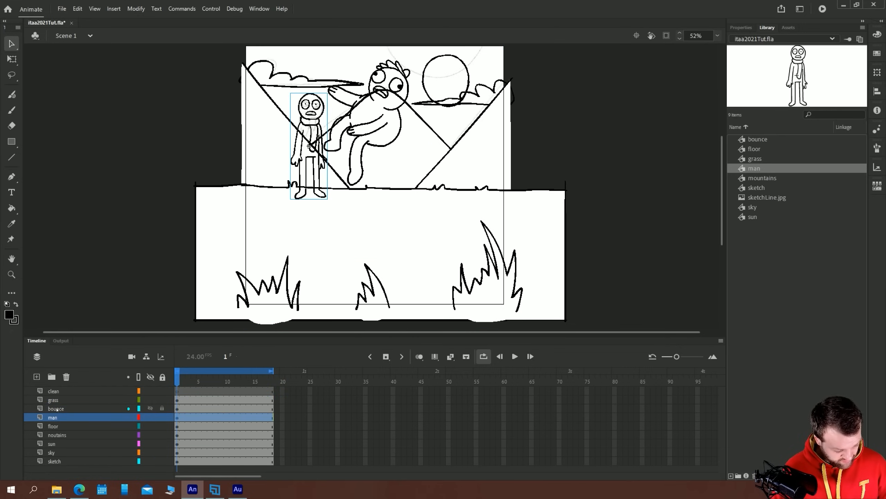
Review the artwork on the floor, mountains, sun and sky layers in turn, and hide the locked sketch layer
click(50, 427)
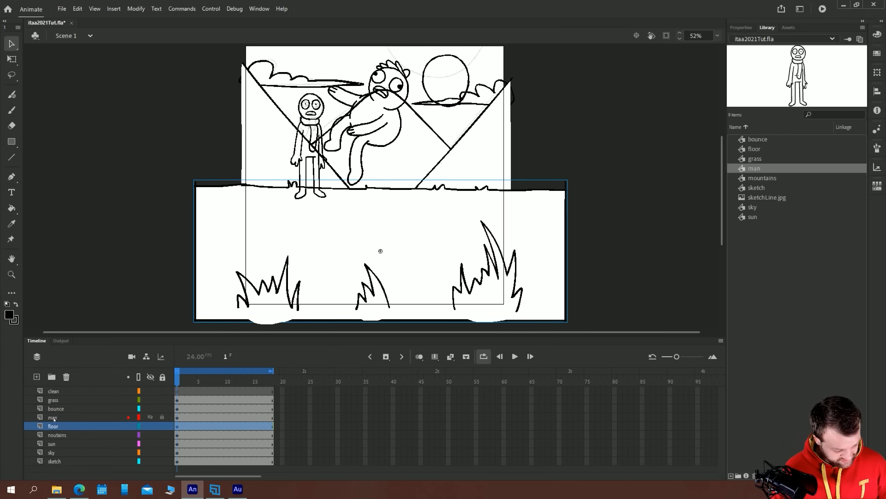
click(54, 437)
click(52, 444)
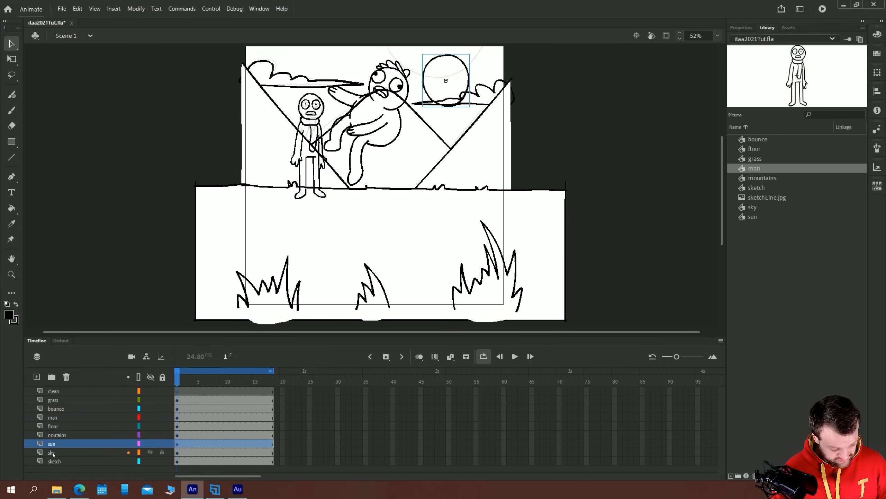
click(54, 454)
click(52, 462)
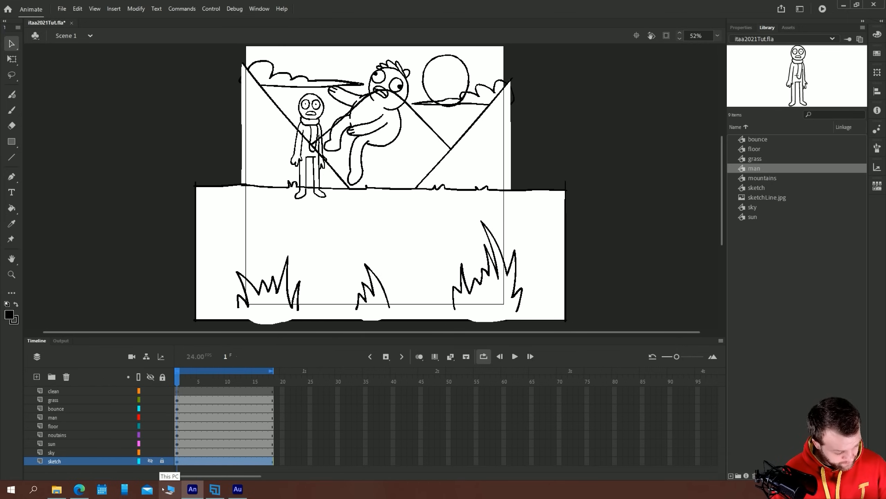
drag(235, 336, 232, 318)
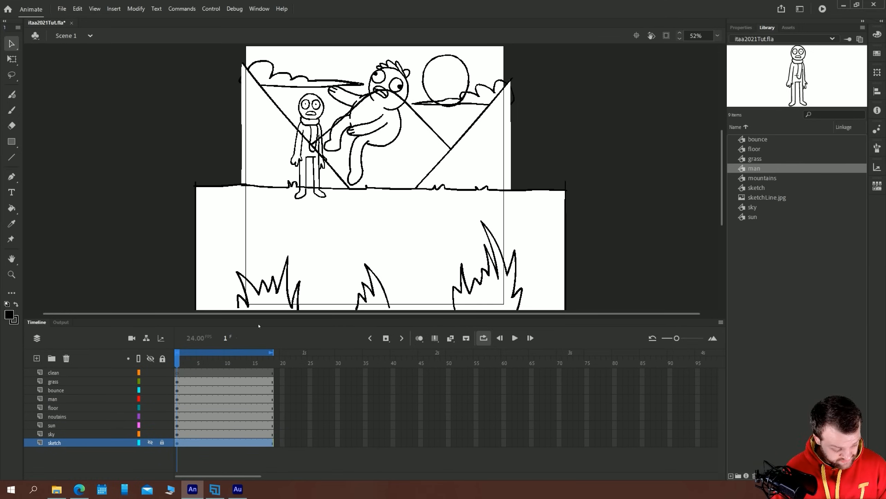
Try moving the man up and to the right on the stage, and undo the move
click(296, 154)
mouse_move(299, 165)
mouse_down()
mouse_move(537, 165)
mouse_move(186, 164)
mouse_move(314, 159)
mouse_up()
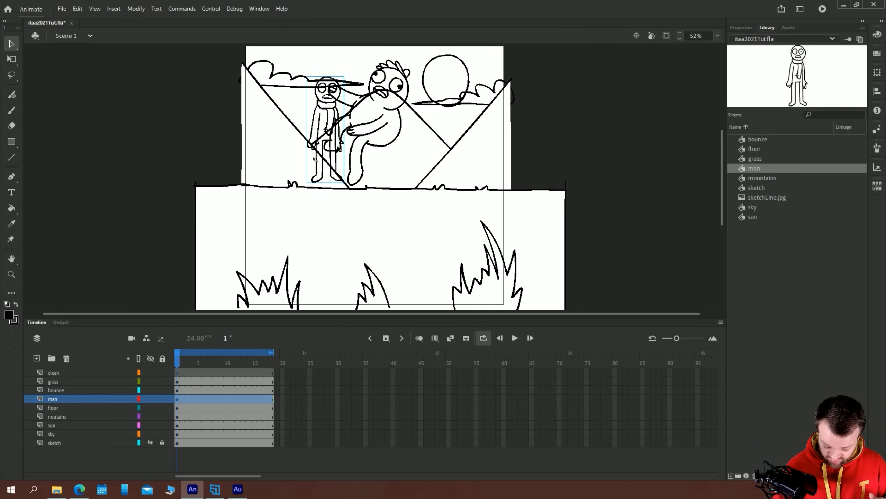
key(ctrl+z)
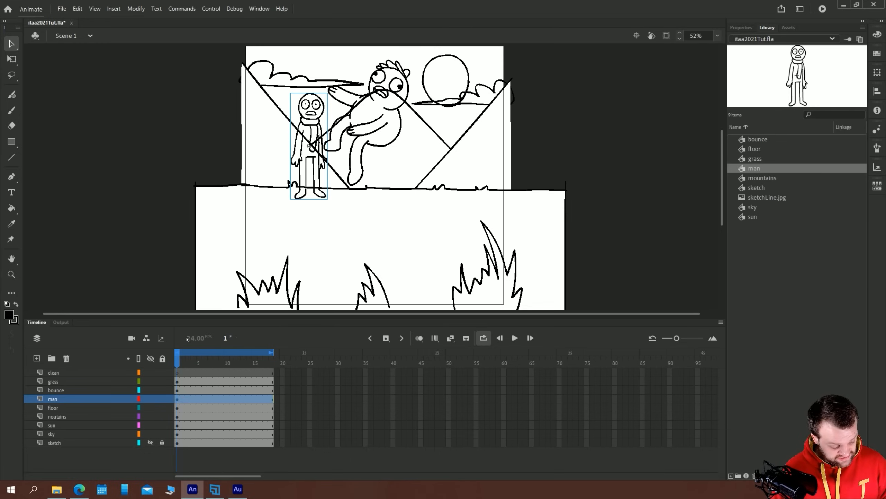
Open the floor symbol to examine its drawing and single frame, and return to Scene 1
click(200, 246)
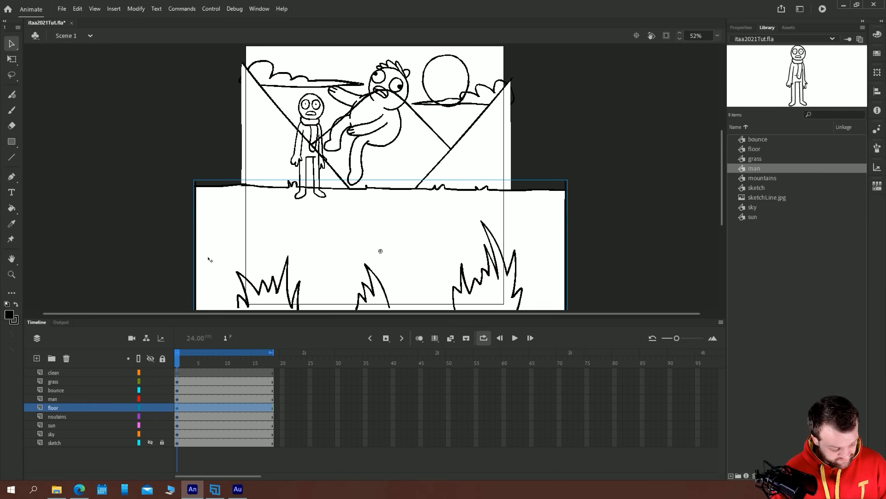
double_click(209, 231)
click(145, 255)
drag(140, 277, 160, 207)
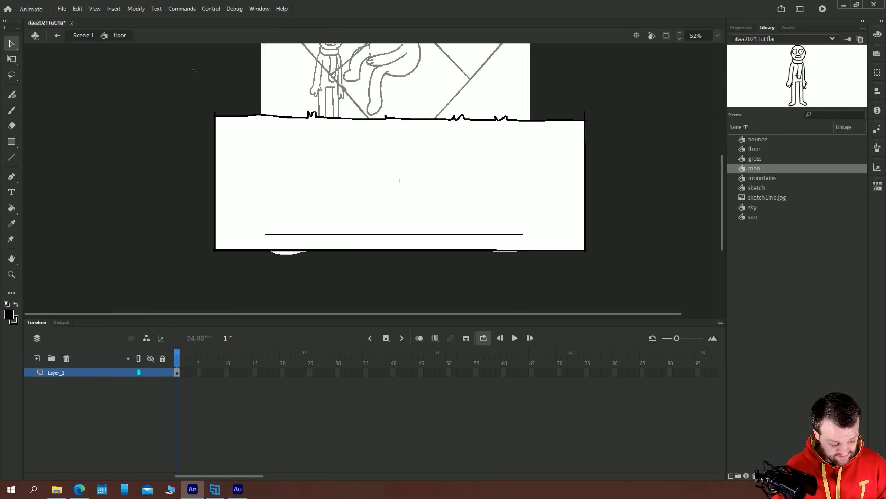
click(178, 373)
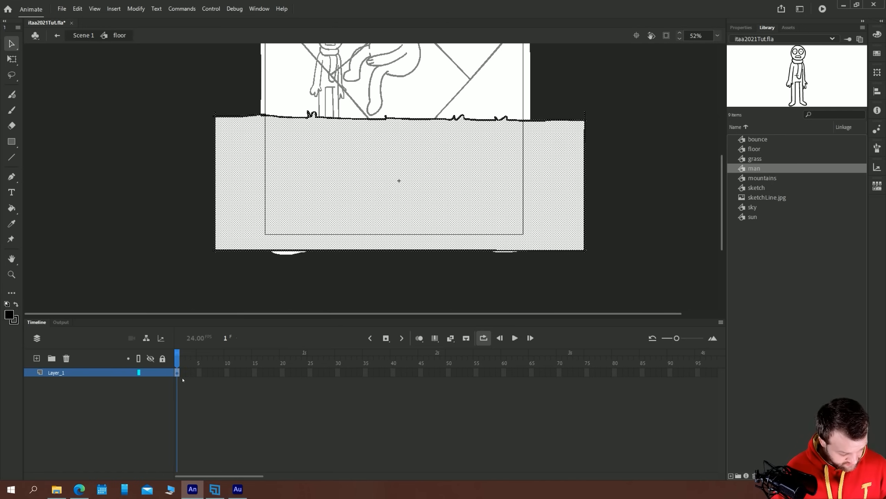
click(83, 36)
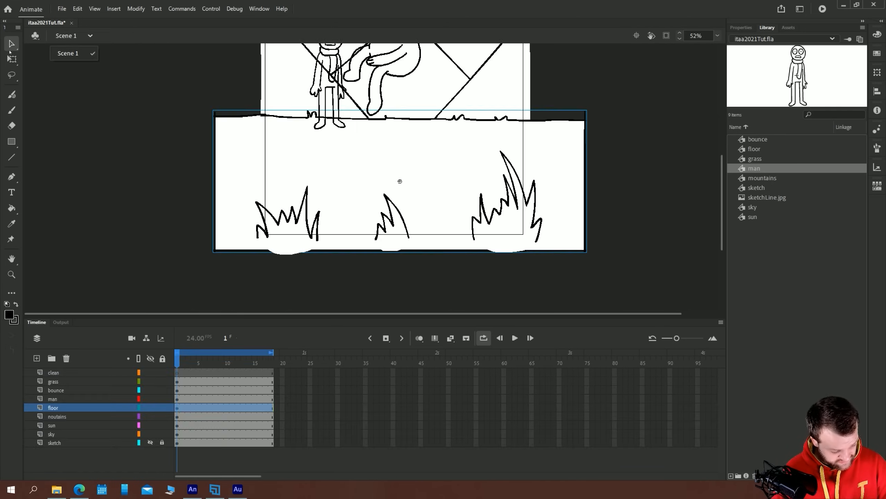
Shift the floor right to just outside the stage's left edge, and inside its symbol place a ground box duplicate flush against the right end
click(272, 408)
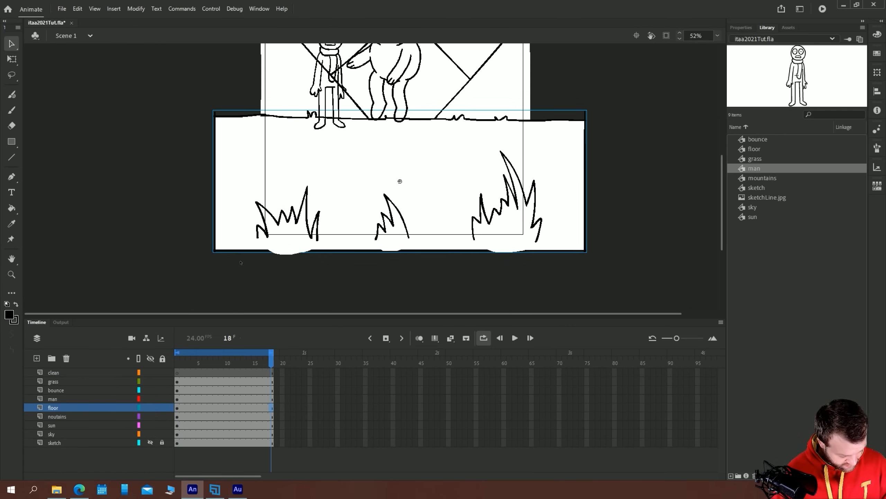
drag(228, 168, 271, 166)
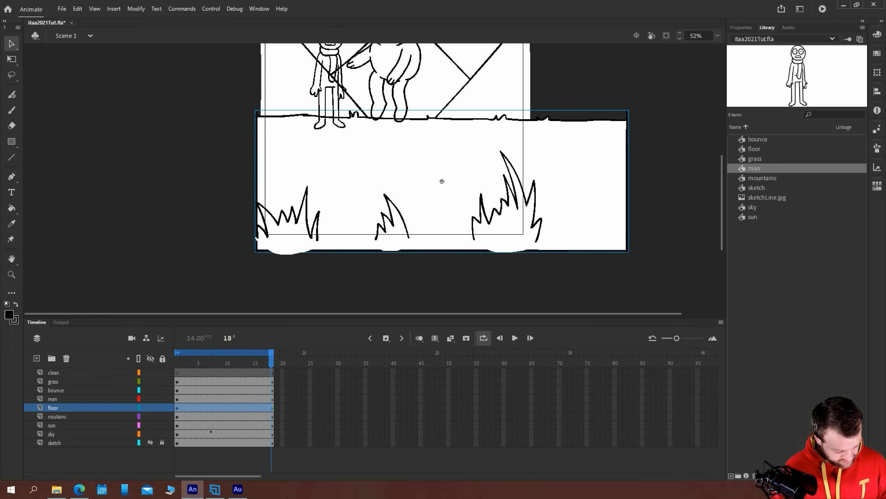
double_click(573, 207)
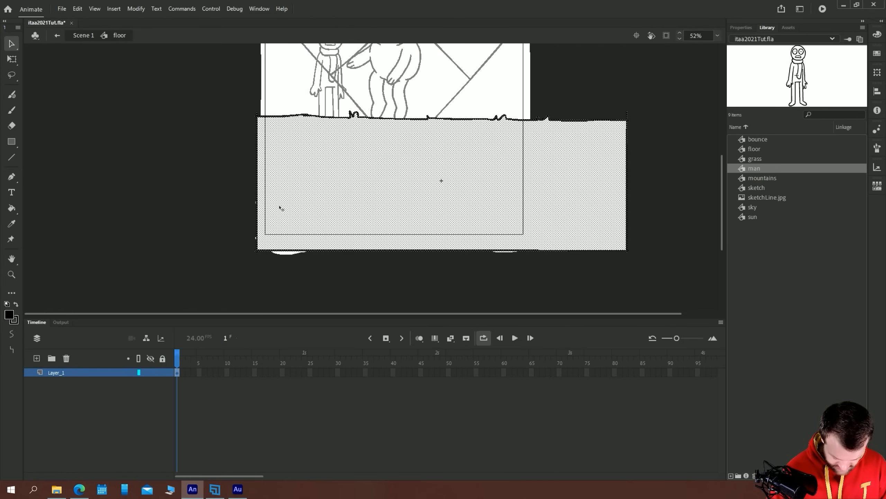
drag(279, 207, 648, 205)
key(shift+Down)
key(Up)
key(Up)
key(Down)
key(Up)
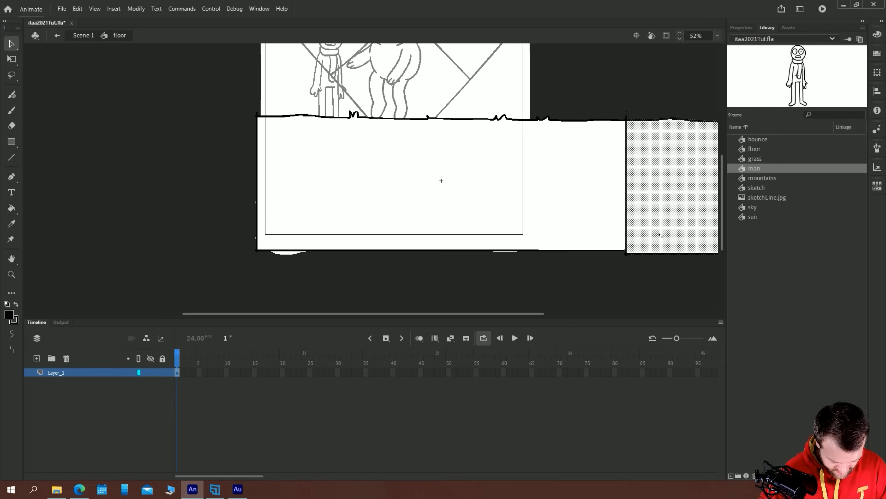
click(134, 177)
key(ctrl+minus)
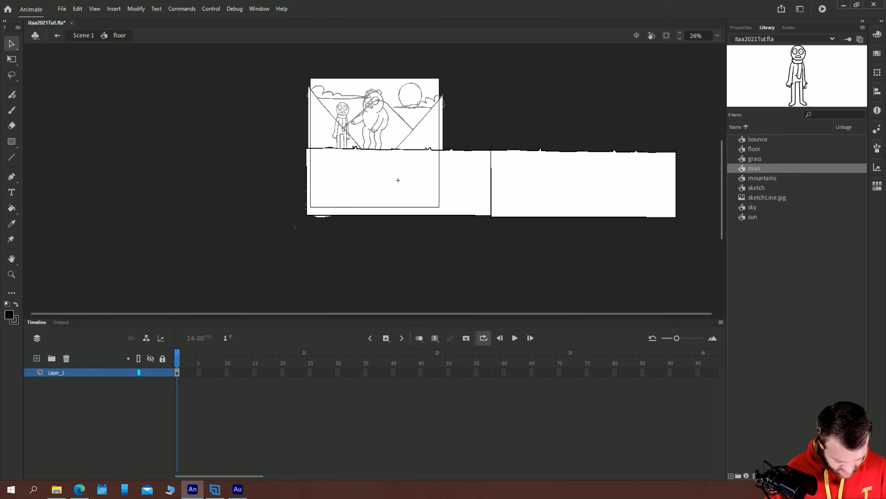
Erase the stray line end sticking up above the ground line where the two ground boxes meet
key(ctrl+equal)
key(ctrl+equal)
drag(617, 258, 285, 208)
key(e)
drag(507, 140, 502, 154)
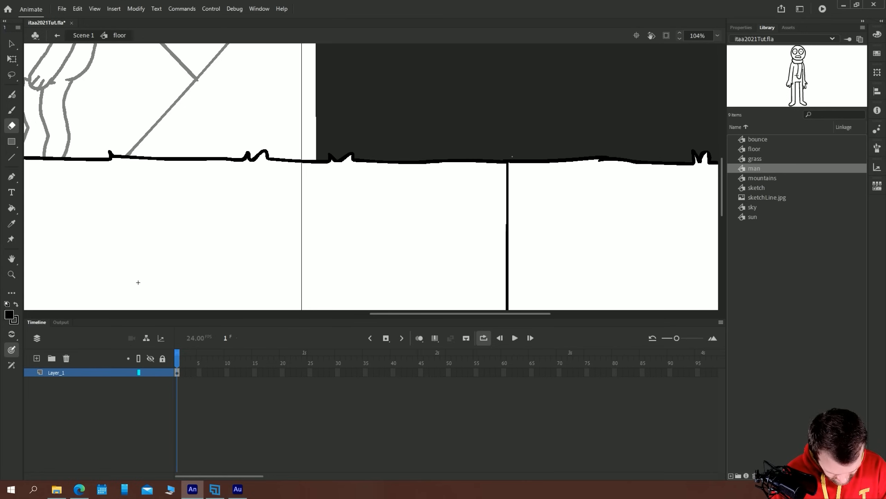
Sample the ground's white and paint gaps at both ends of the vertical line between the two ground boxes
key(i)
click(486, 198)
key(b)
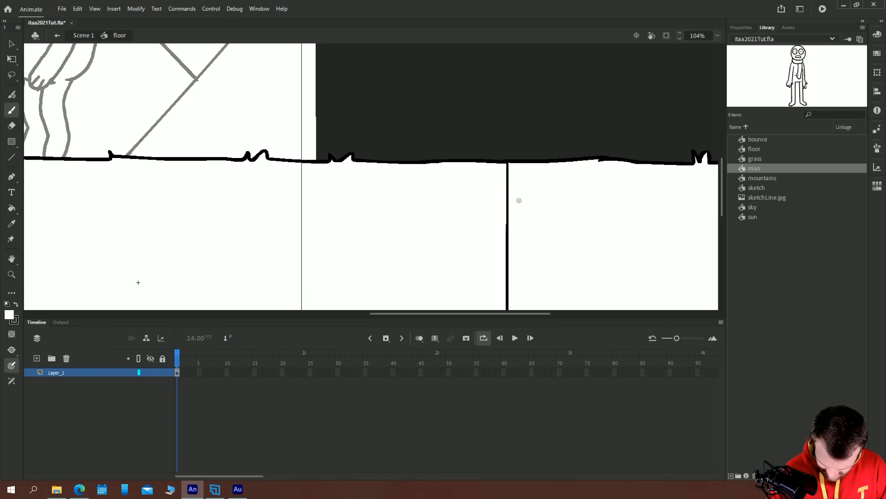
key(v)
double_click(510, 205)
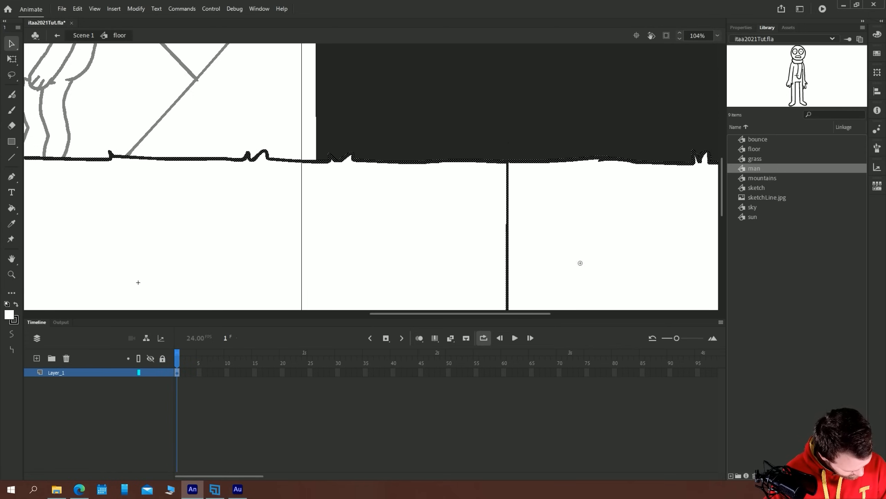
key(b)
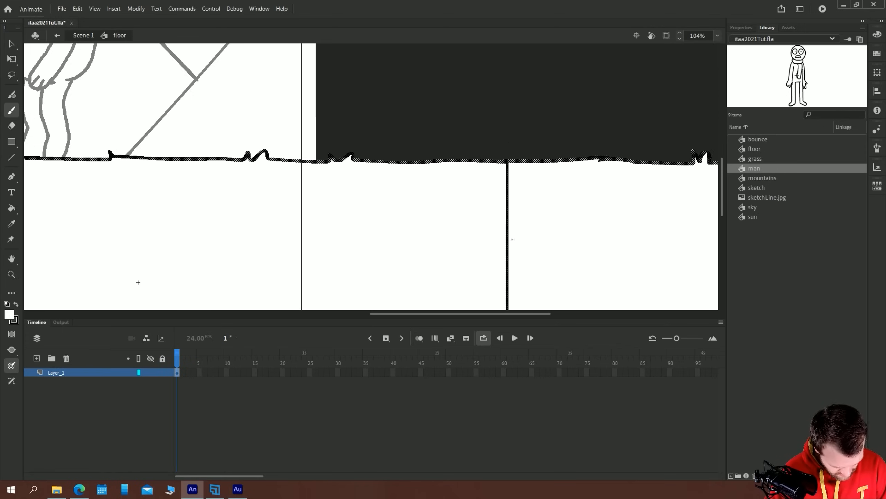
key(ctrl+z)
click(741, 27)
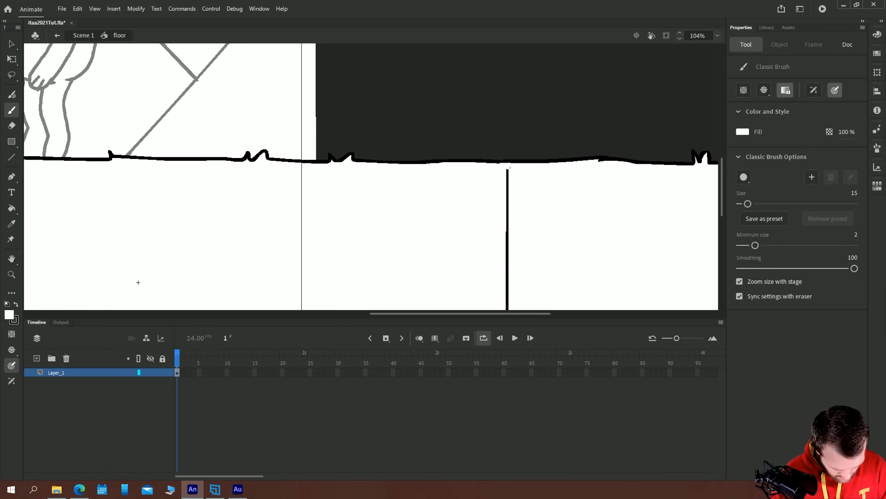
drag(455, 244, 413, 63)
drag(426, 214, 413, 169)
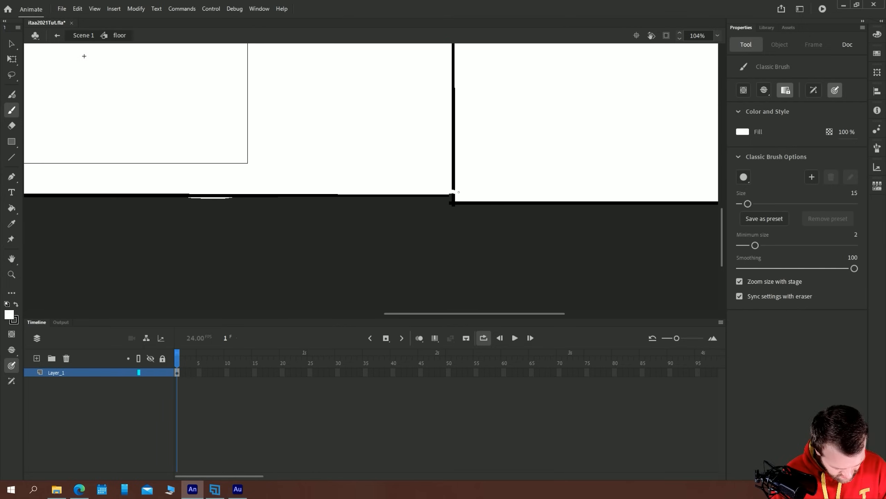
Fill the isolated vertical divider with white so the two ground boxes form one continuous floor
key(v)
key(k)
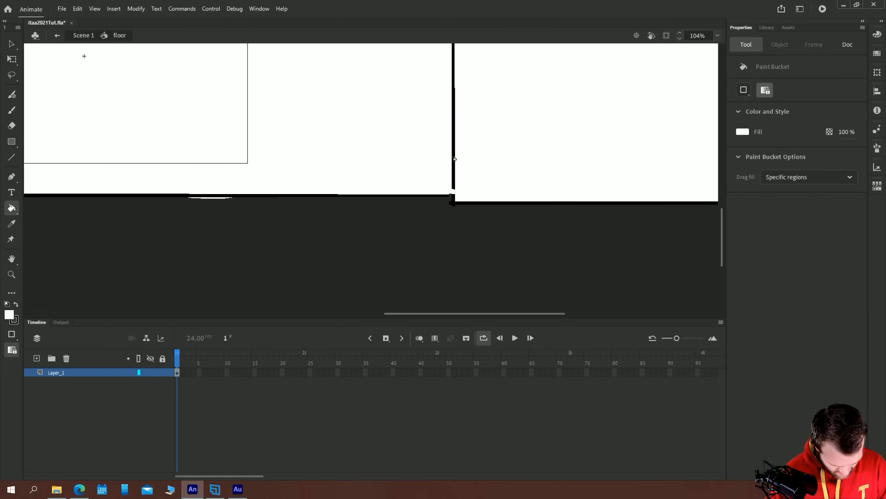
click(454, 180)
key(ctrl+minus)
key(ctrl+minus)
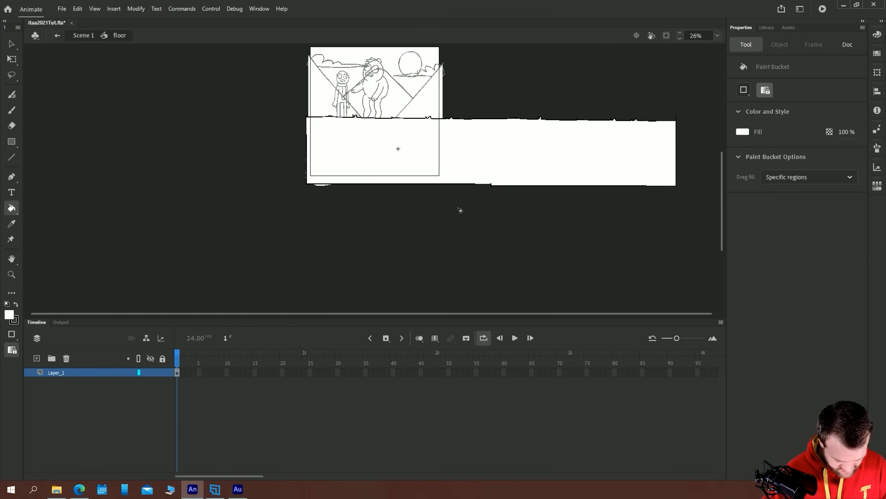
Return to Scene 1 and extend every layer from grass and clean down to sketch to frame 36
key(v)
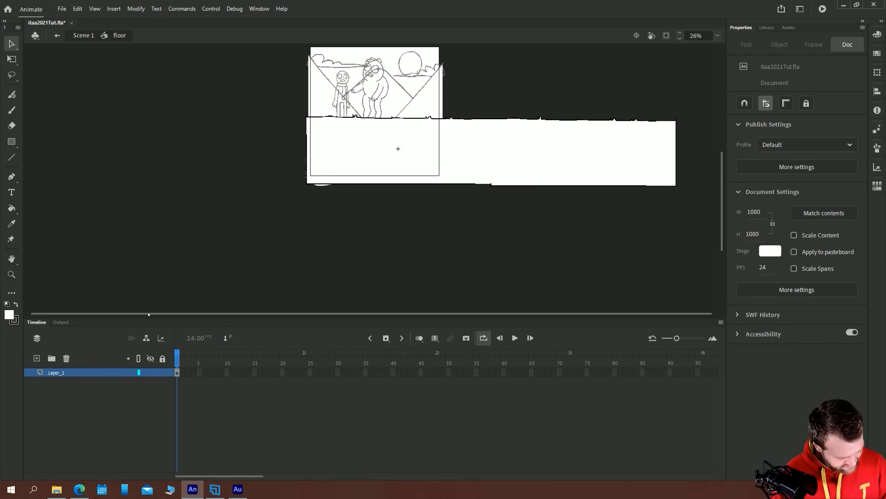
click(83, 36)
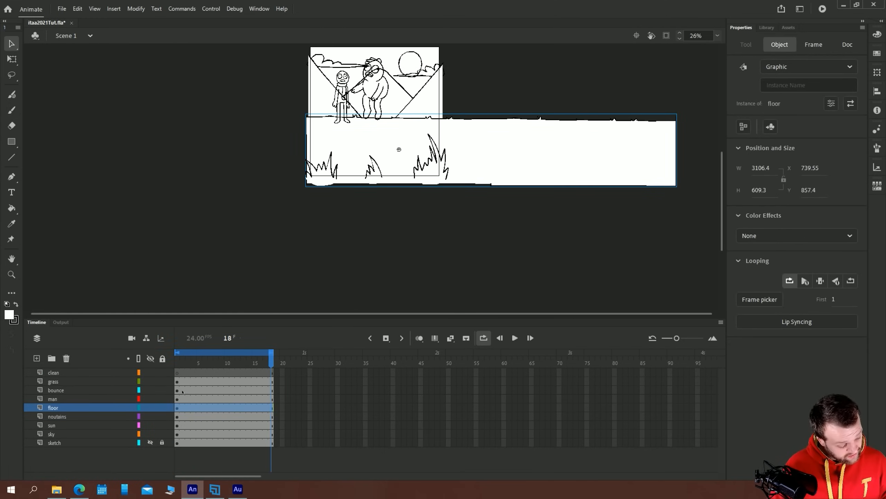
drag(272, 444, 177, 373)
key(F5)
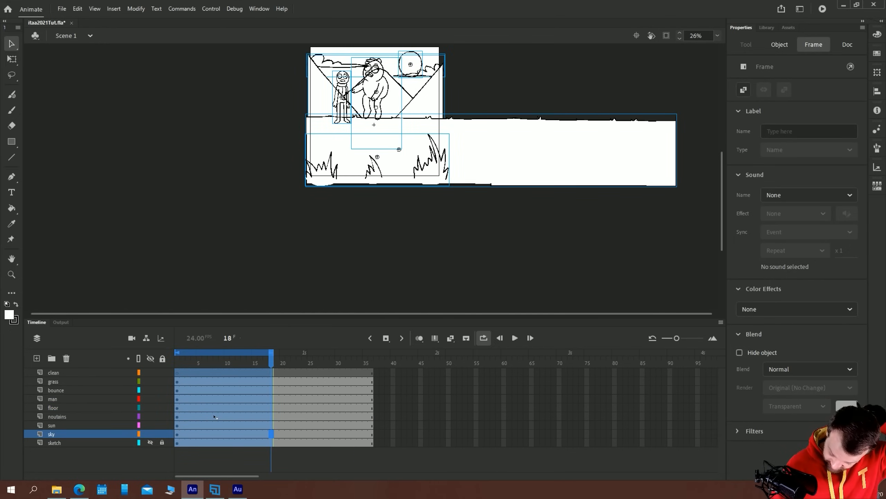
Add a floor keyframe at frame 36, turn on onion skinning, and move the floor left to about X -986 so its second half fills the stage
click(60, 406)
click(371, 407)
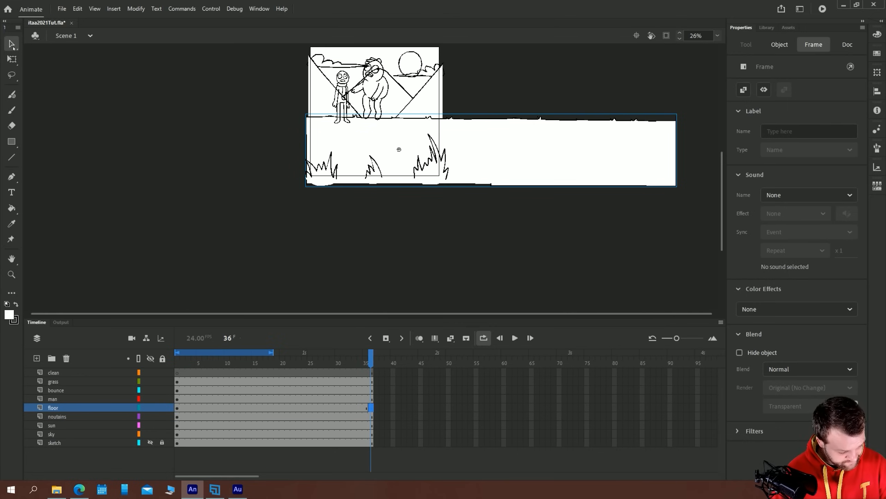
click(420, 339)
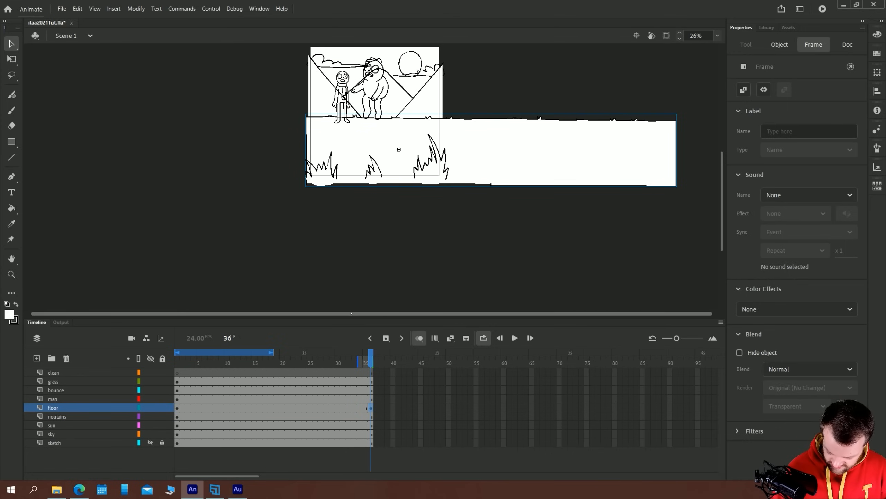
key(ctrl+=)
drag(115, 177, 337, 201)
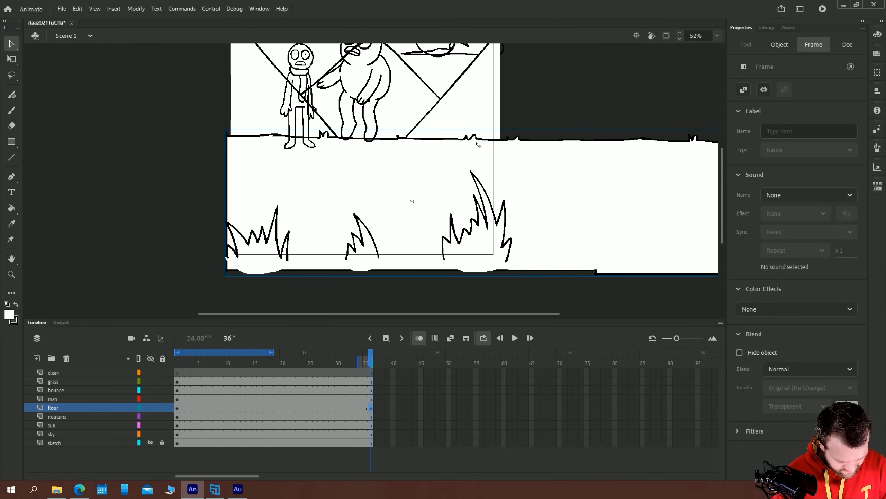
drag(686, 186, 291, 191)
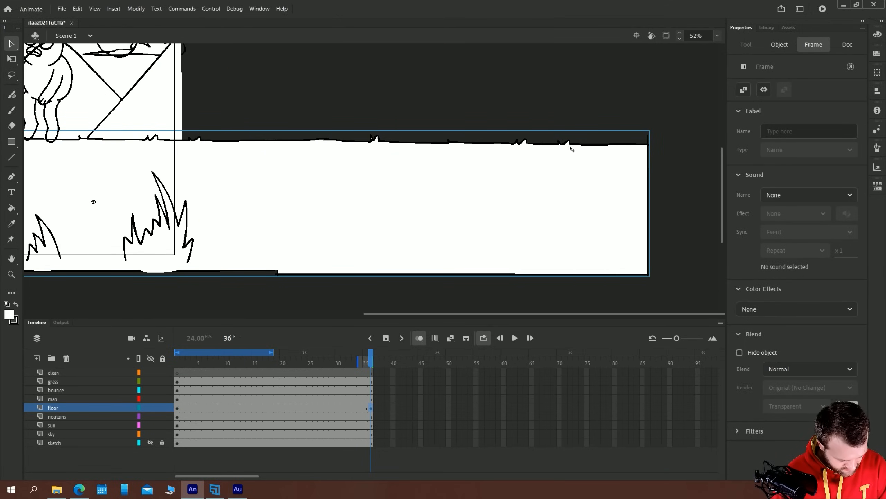
drag(162, 173, 443, 174)
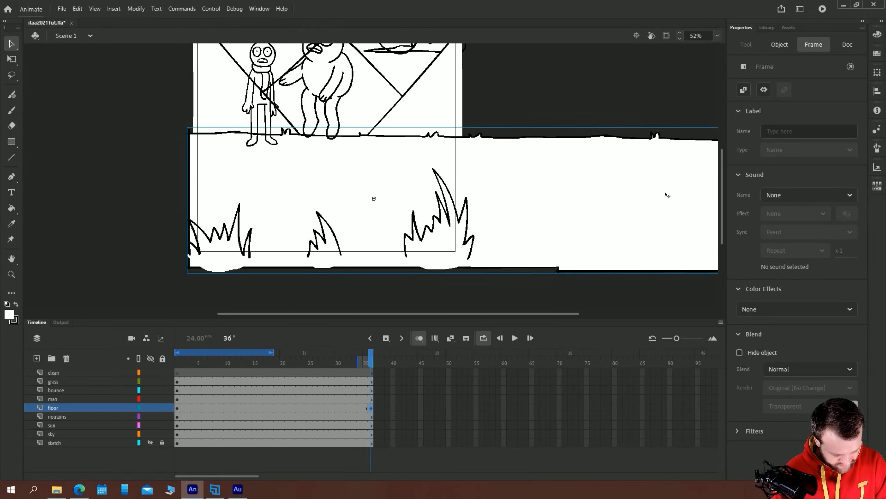
drag(658, 199, 245, 196)
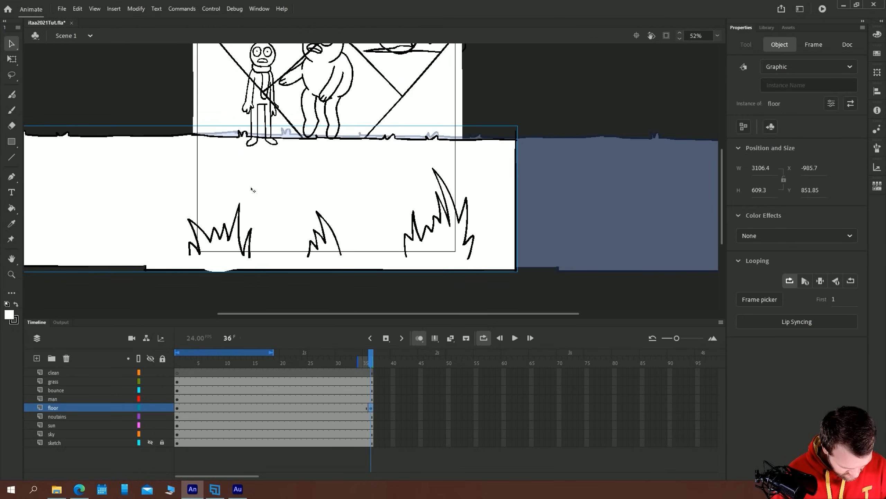
Fine-position the floor at frame 36 until its ground line and tufts match the onion-skinned previous frame
key(ctrl+equal)
key(ctrl+minus)
drag(483, 183, 325, 222)
key(Up)
key(Up)
key(Up)
key(Up)
key(Up)
key(Up)
key(Up)
key(Right)
key(Right)
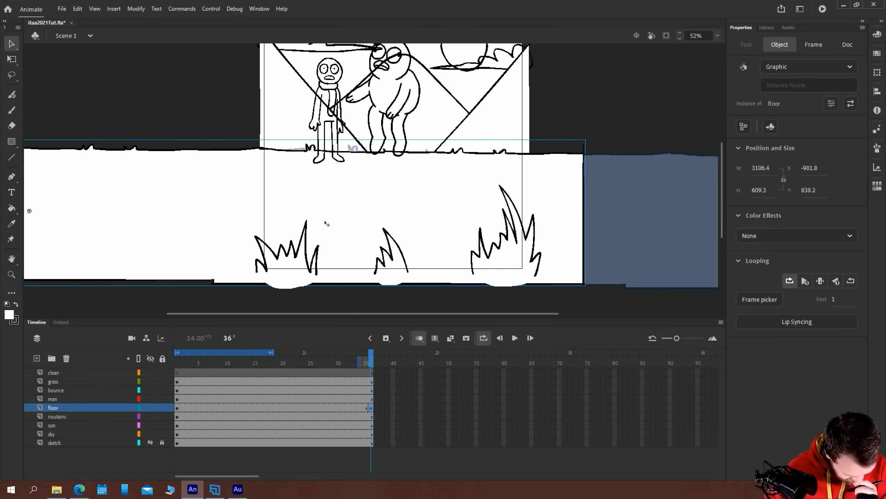
drag(280, 208, 330, 218)
key(Down)
key(Down)
Create a classic tween between the floor's two keyframes and play back the scrolling ground from the first frame
right_click(277, 407)
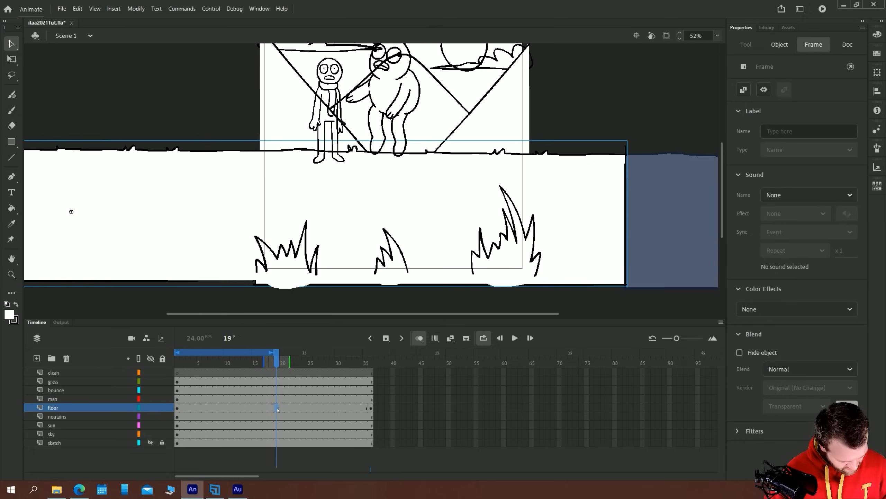
click(313, 139)
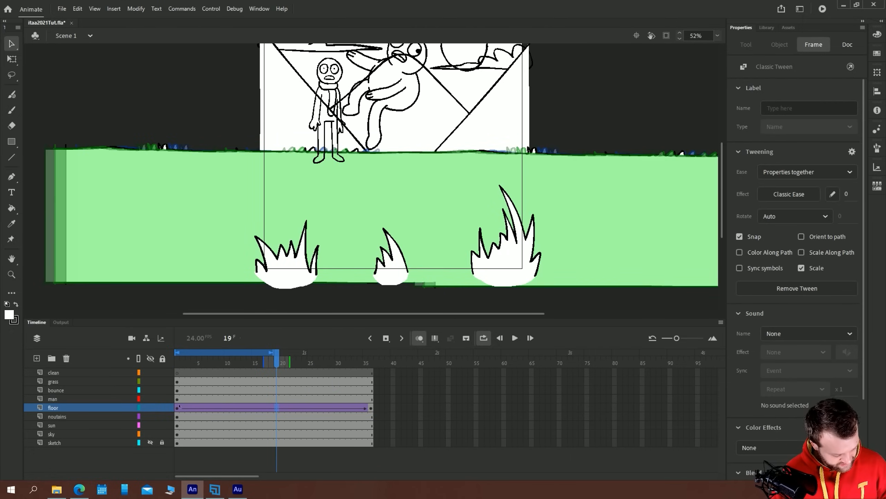
click(177, 381)
key(Return)
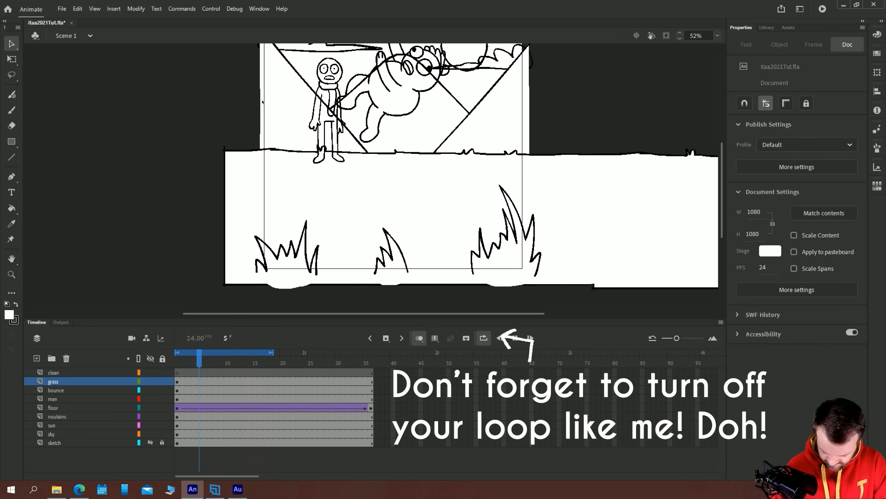
Preview the scene as a test movie, close the preview, and turn off onion skinning
key(ctrl+Return)
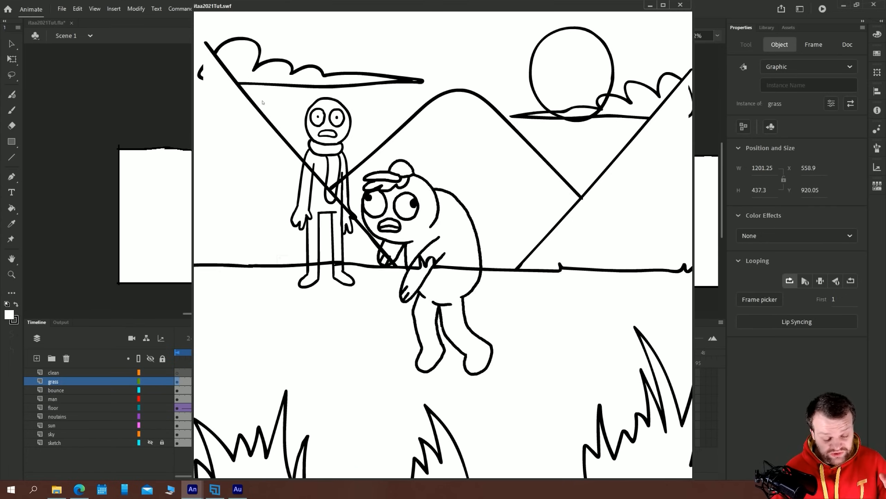
click(679, 5)
click(419, 338)
Inside the grass symbol, place a duplicate of the three grass tufts just past the right end and return to Scene 1
drag(264, 121, 276, 156)
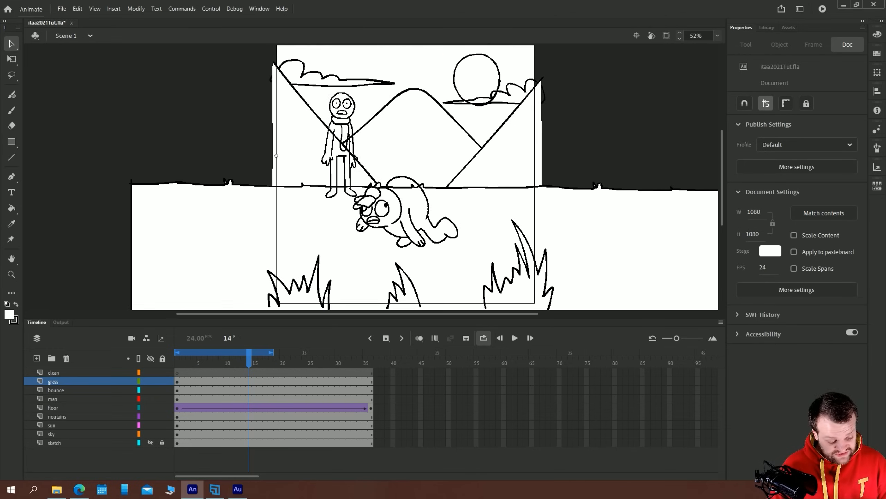
drag(201, 205, 129, 124)
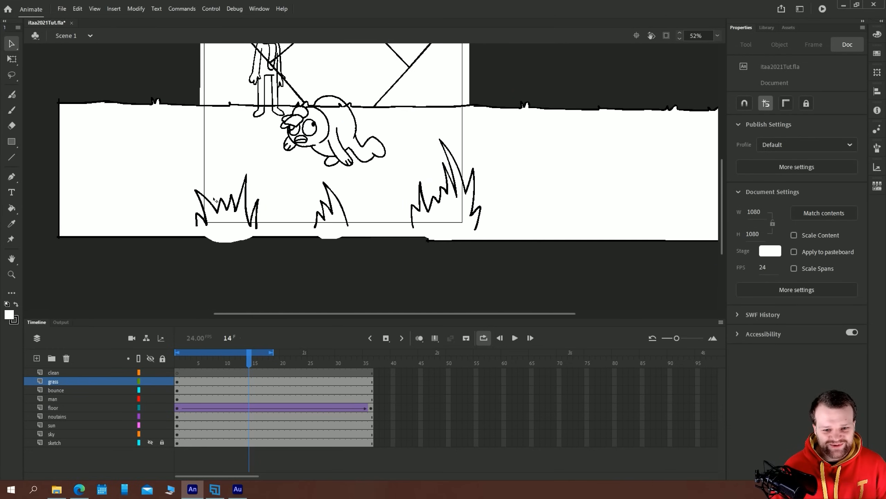
double_click(211, 217)
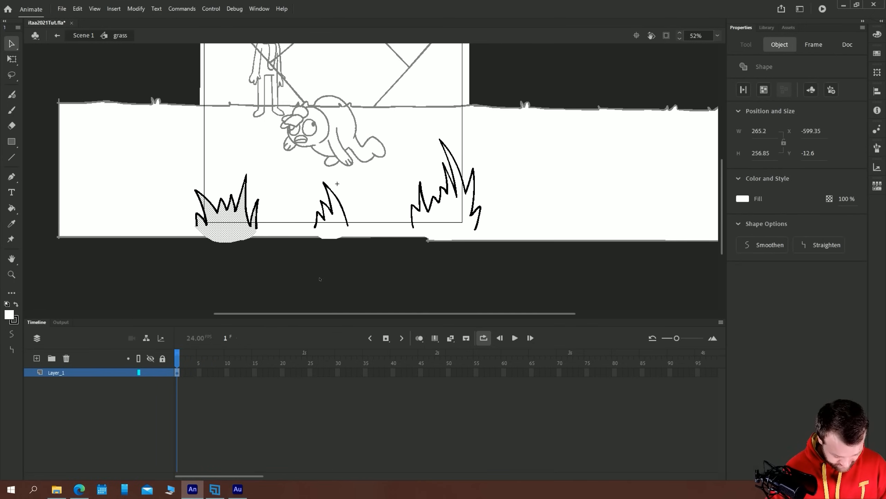
click(177, 372)
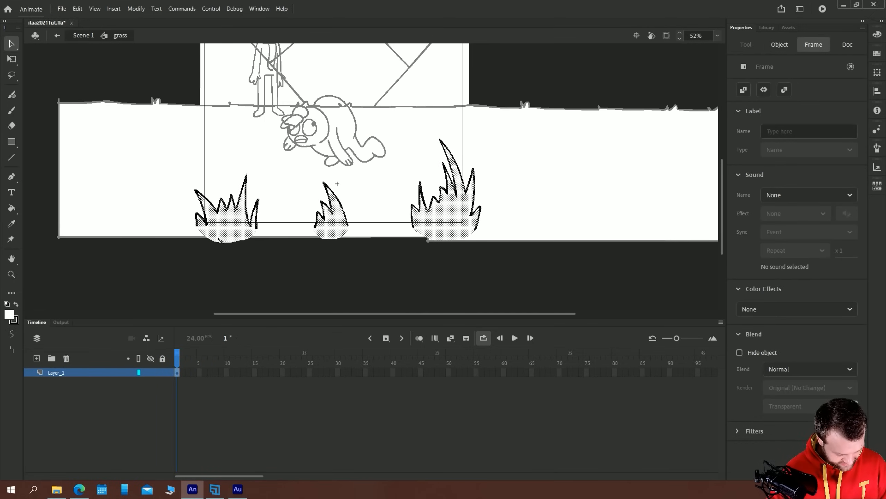
drag(217, 233, 526, 230)
click(84, 36)
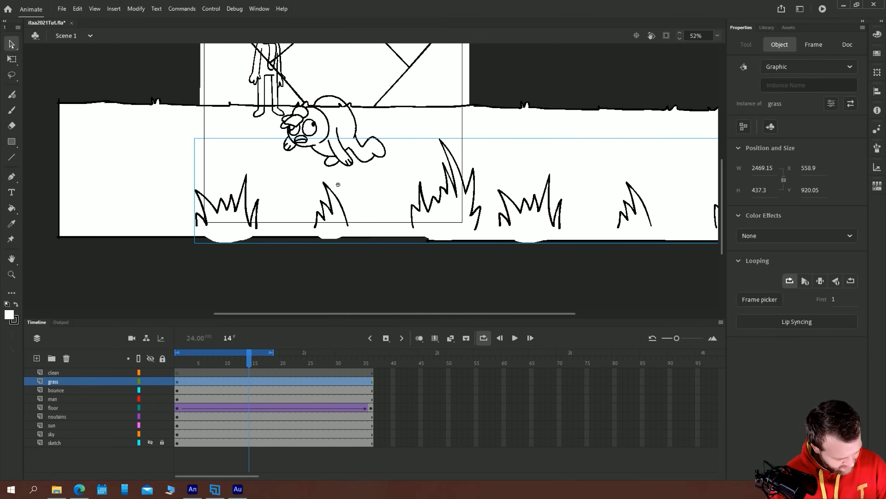
Add a grass keyframe at frame 36, turn on onion skinning, and move the grass left to about X -709, matching the first tufts' position
click(371, 381)
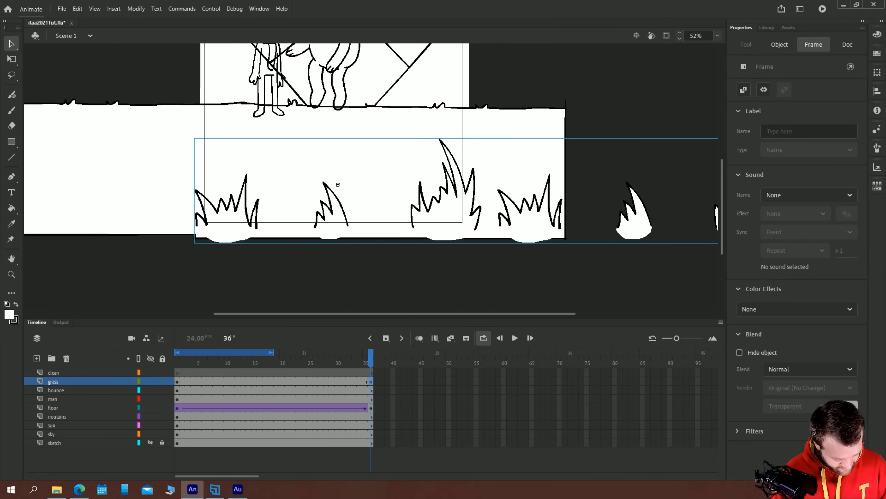
click(419, 338)
drag(632, 226, 425, 224)
key(ctrl+equal)
key(ctrl+equal)
key(shift+Right)
key(Left)
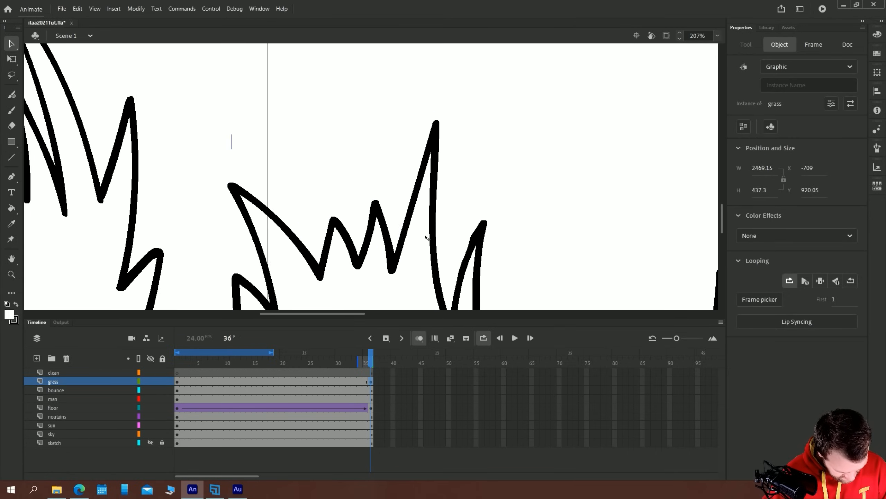
Create a classic tween between the grass keyframes and move the playhead back to frame 1
click(717, 36)
click(727, 56)
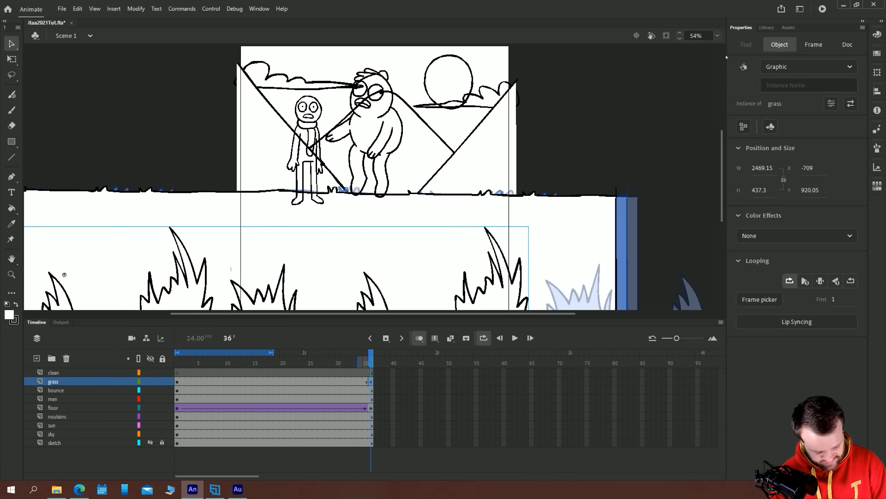
right_click(237, 380)
click(262, 121)
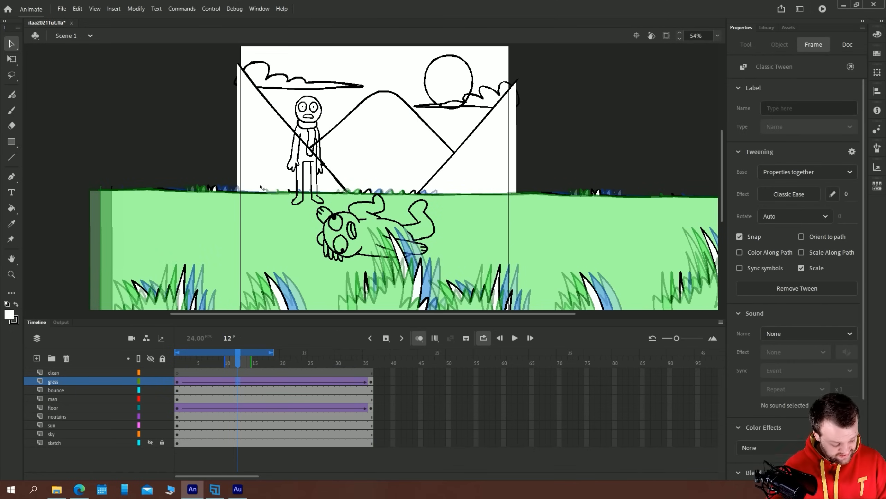
mouse_move(184, 364)
mouse_down()
mouse_move(360, 365)
mouse_move(181, 365)
mouse_up()
click(378, 294)
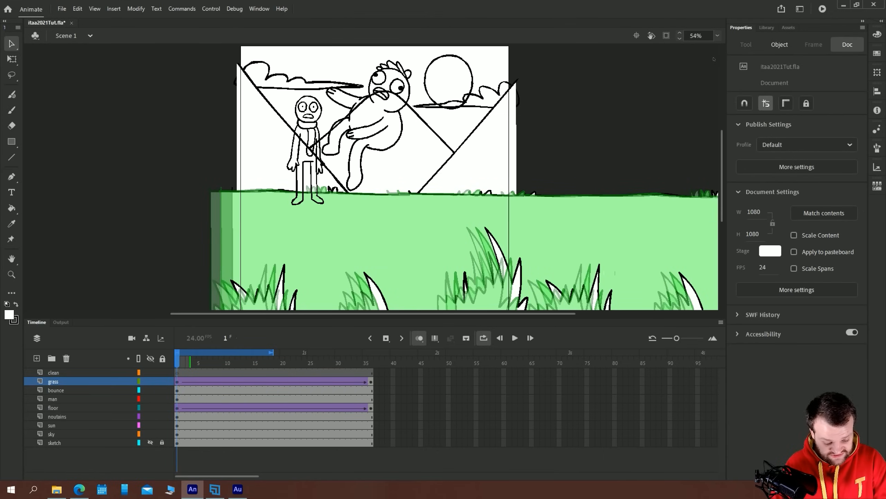
Play back the floor and grass motion, turn off looping, and replay all 36 frames to check the scroll
click(717, 36)
click(724, 52)
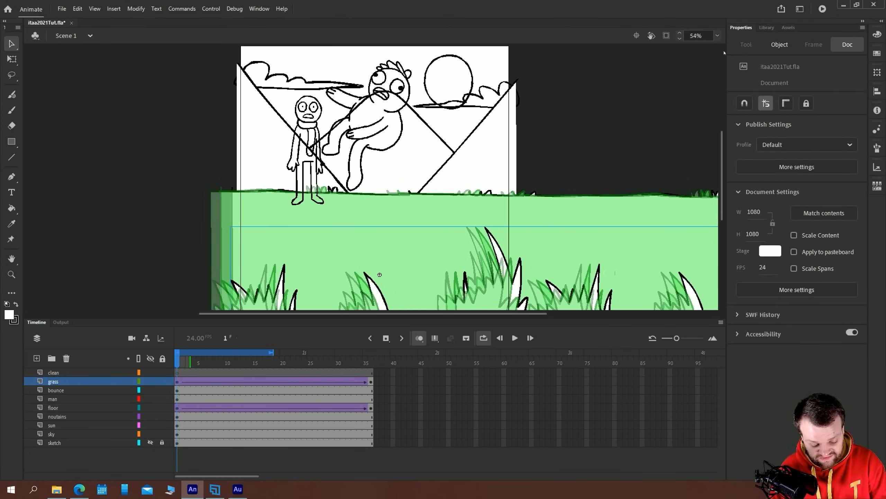
click(180, 374)
key(Return)
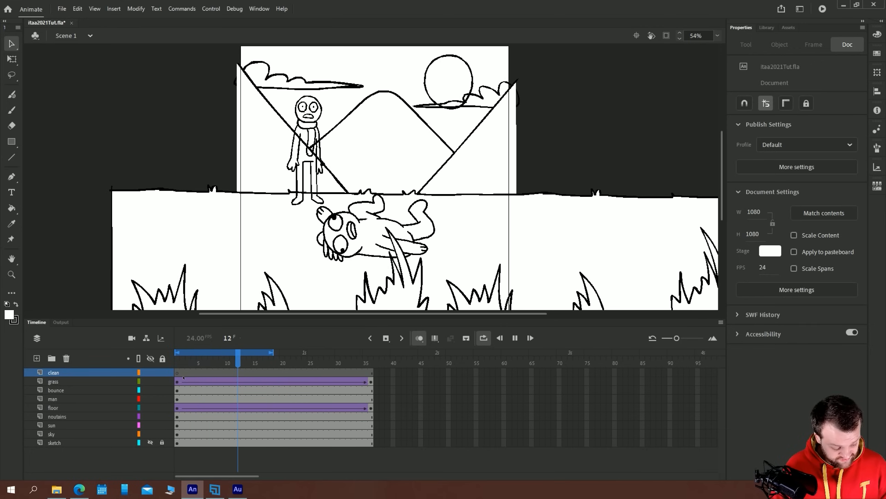
key(Return)
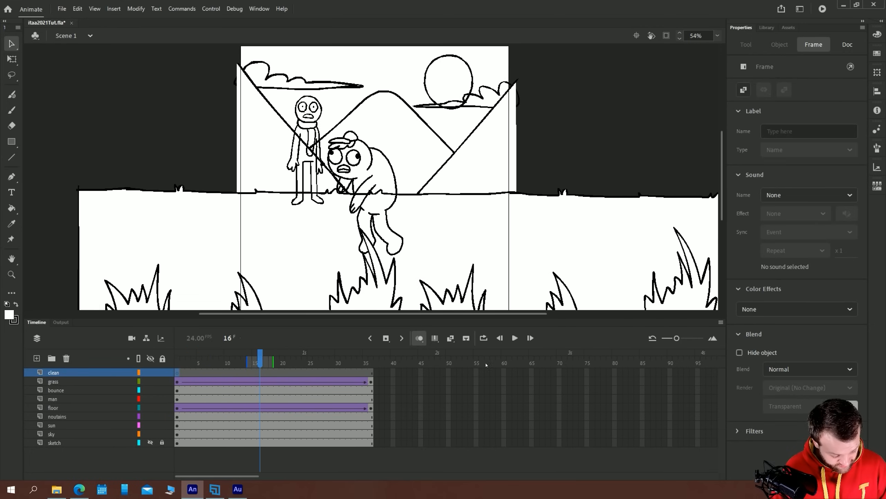
click(177, 363)
key(Return)
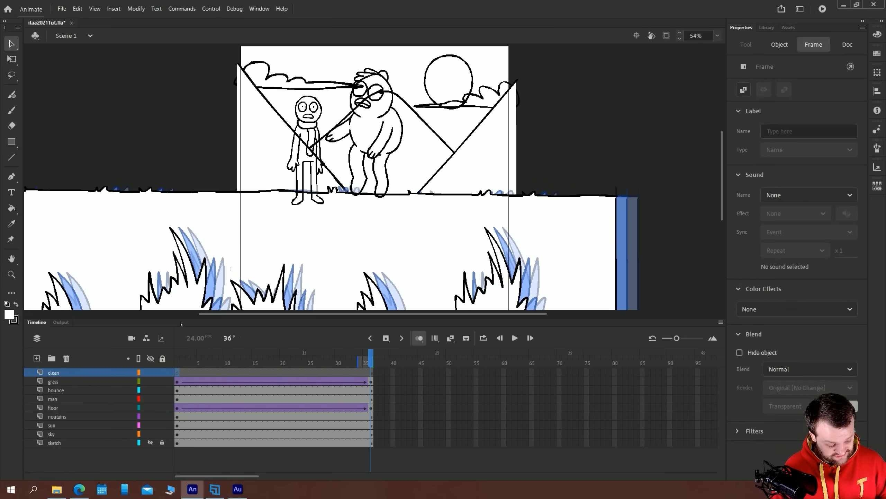
key(Return)
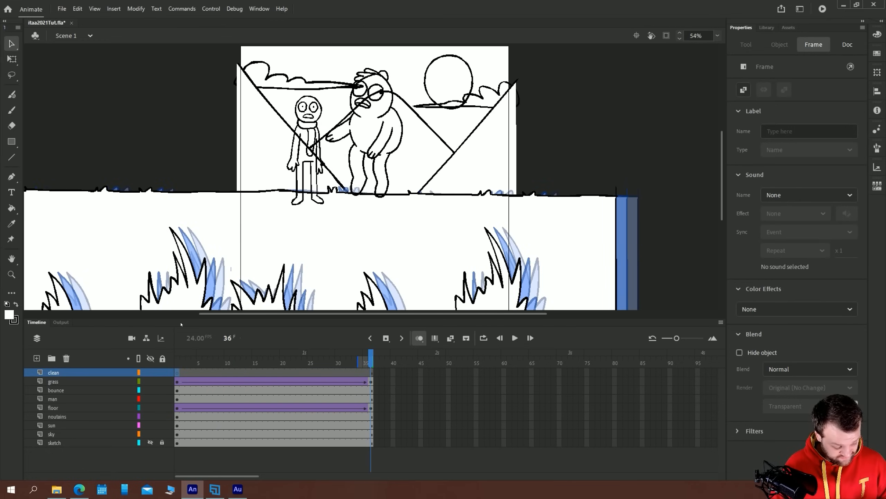
Inside the grass symbol, add a third set of the three tufts at the right end and return to Scene 1
double_click(197, 293)
key(ctrl+minus)
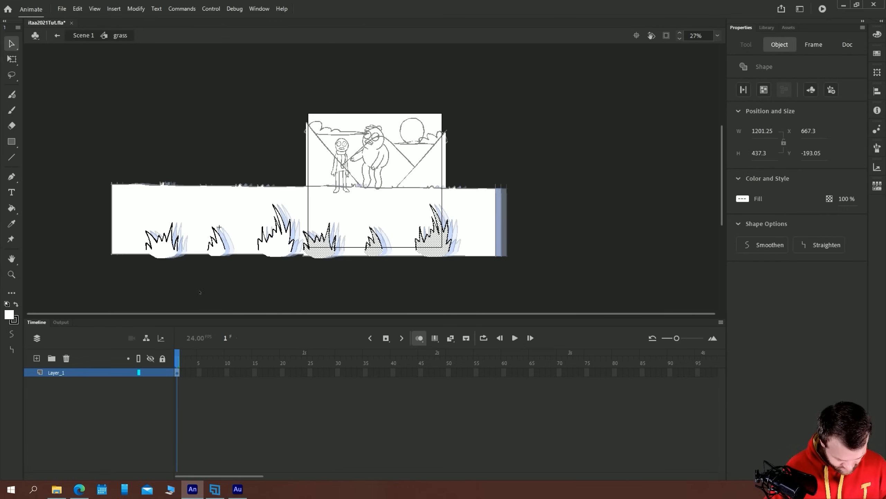
drag(318, 260, 479, 259)
click(57, 36)
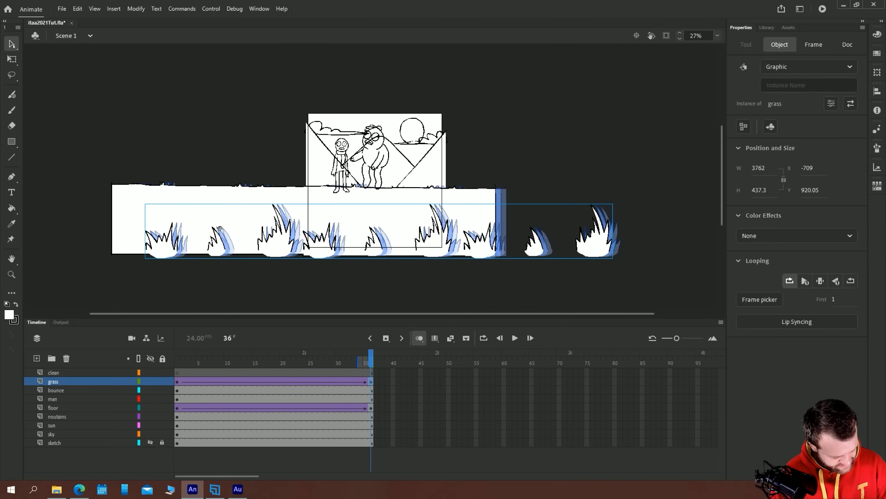
Move the grass at frame 36 farther left to about X -1893, Y 910 so the third set fills the stage, and turn off onion skinning
drag(589, 249, 433, 249)
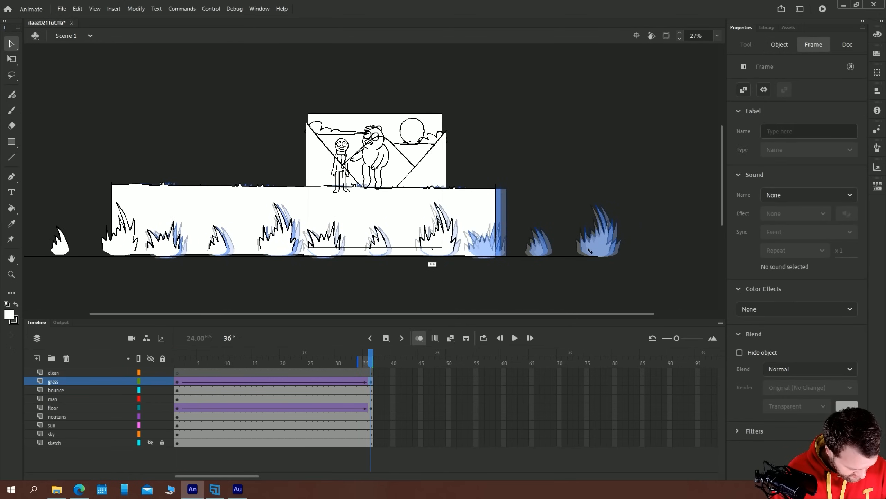
scroll(460, 283, up, 5)
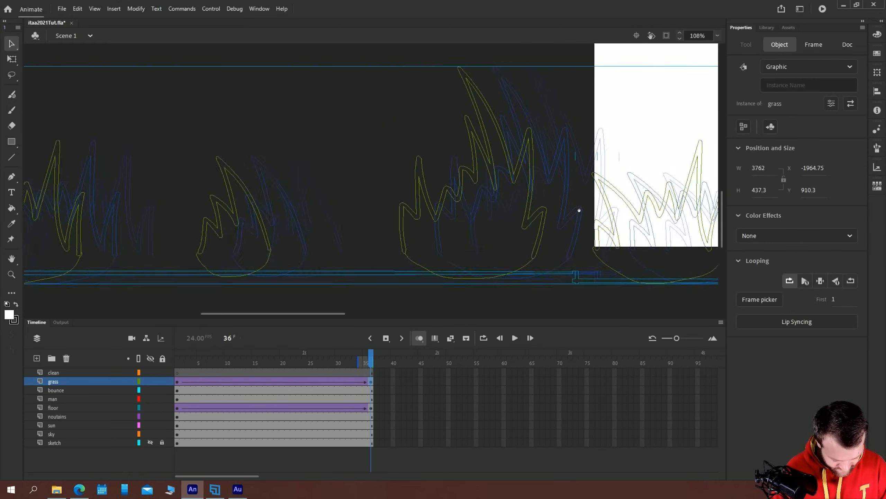
drag(427, 272, 461, 269)
click(717, 36)
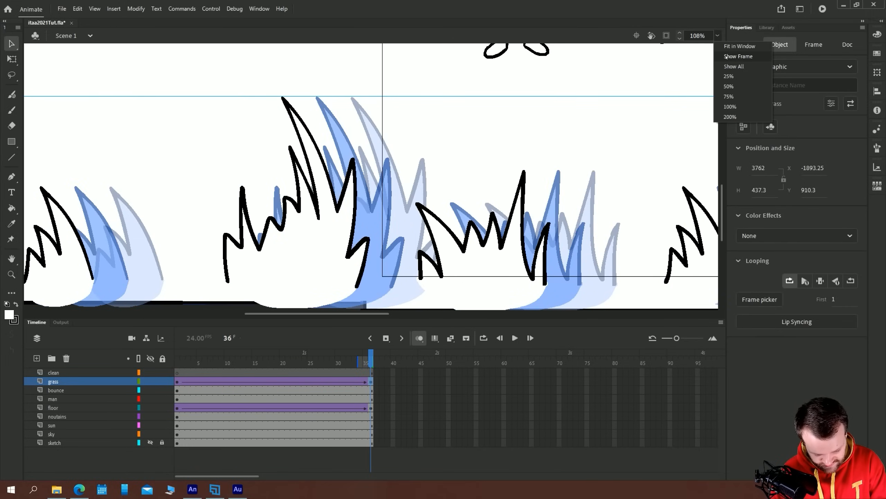
click(736, 48)
click(420, 338)
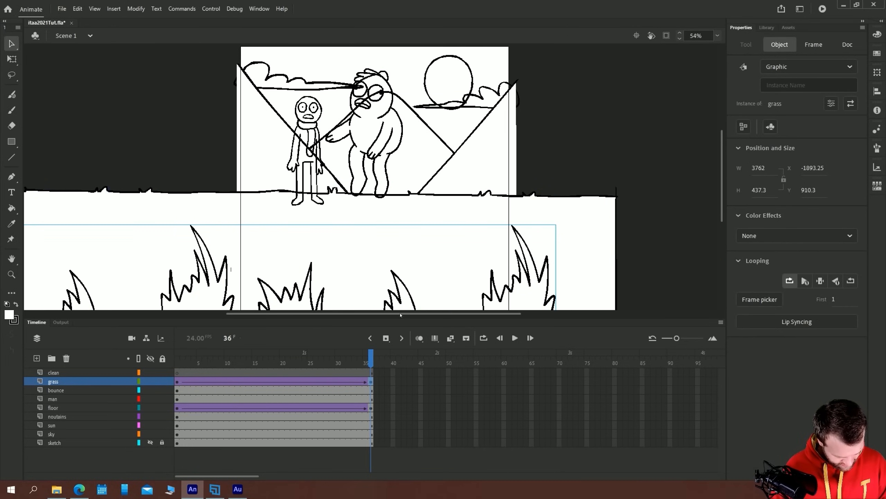
Play back the scrolling floor and grass animation with the whole scene in view
key(ctrl+minus)
key(Return)
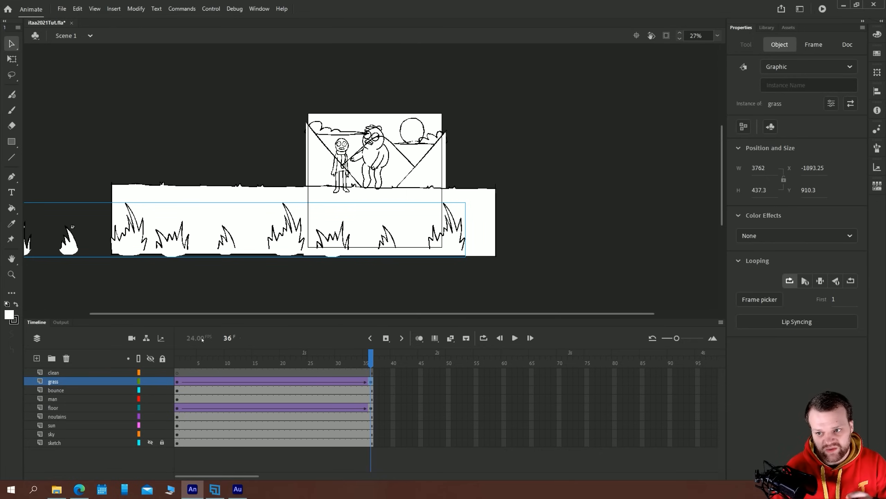
key(Return)
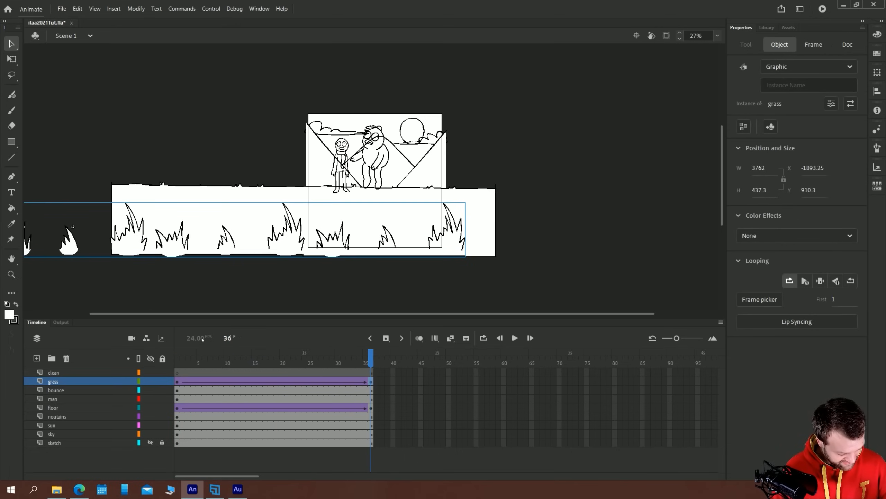
Move the man off the stage's right side at frame 1, to about X 1181, Y 420, and off its left side on a frame 36 keyframe
click(52, 398)
key(shift+comma)
drag(341, 167, 456, 167)
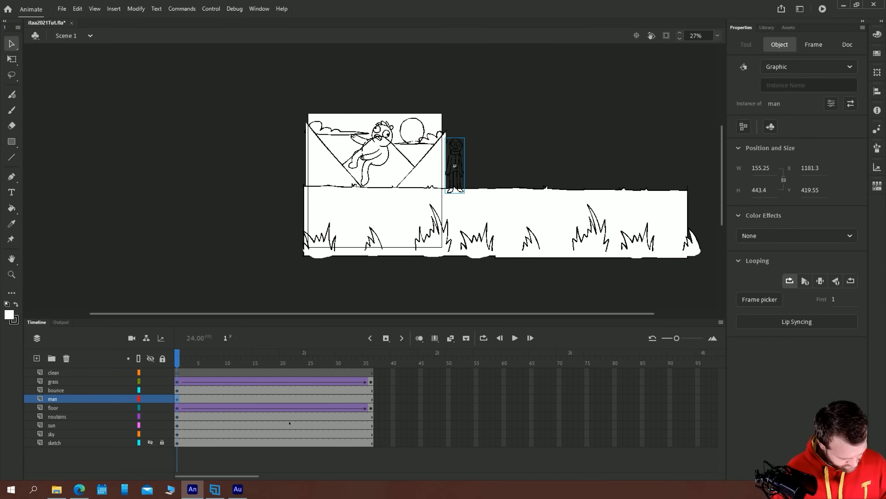
click(371, 399)
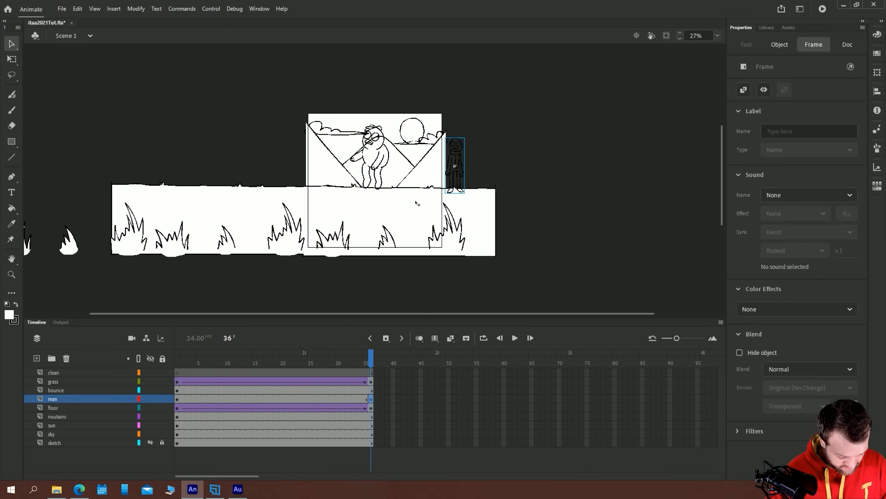
drag(455, 159, 294, 159)
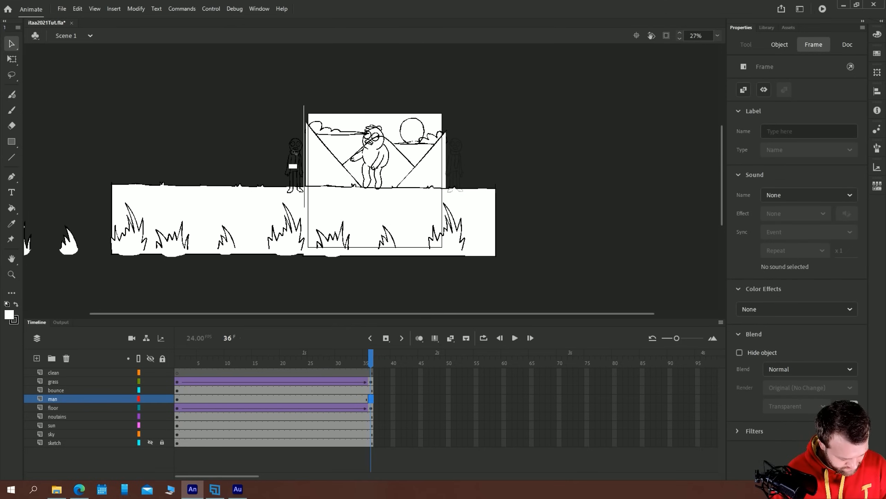
Create a classic tween between the two keyframes on the man layer
click(277, 398)
right_click(277, 399)
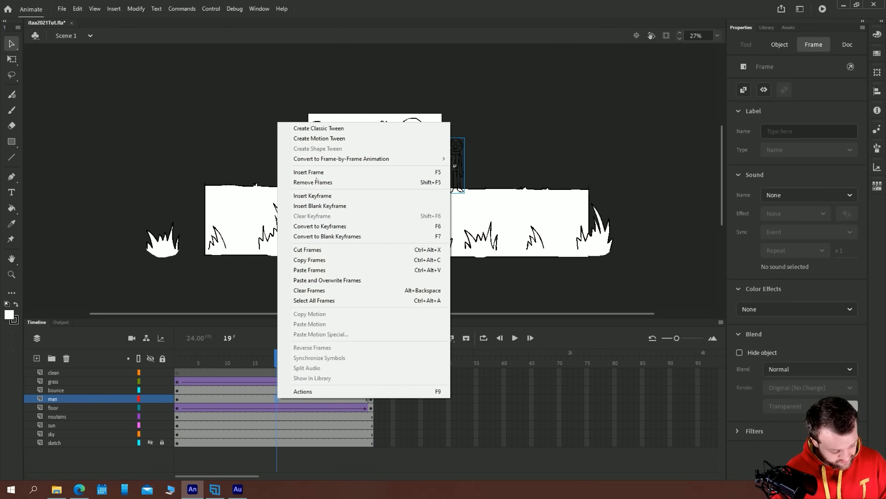
click(307, 128)
Play back the animation from frame 1 and scrub the first frames to check the man's movement, stopping at frame 8
click(177, 373)
key(Return)
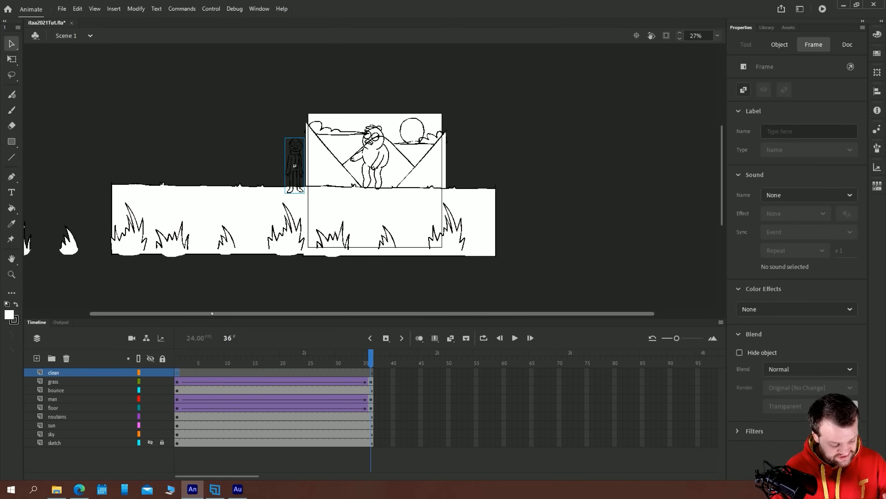
click(189, 372)
click(178, 373)
drag(188, 373, 218, 371)
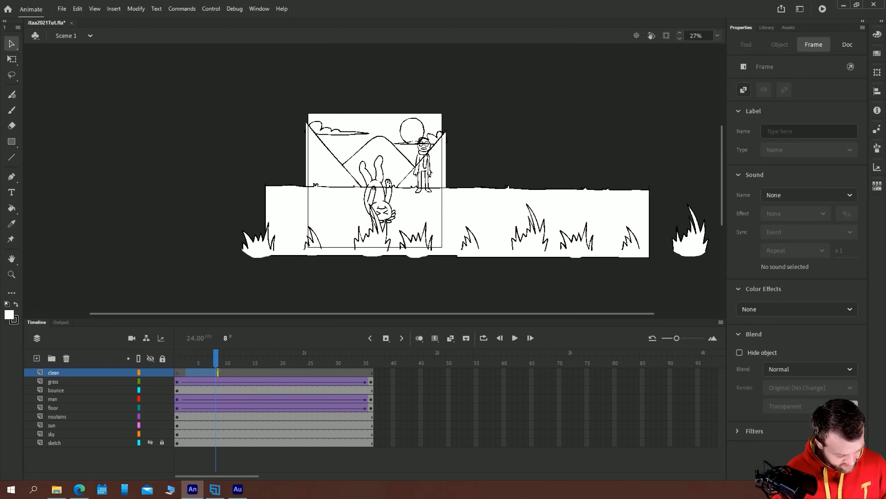
Open the man symbol for editing in place on the stage and frame the figure closely
key(ctrl+equal)
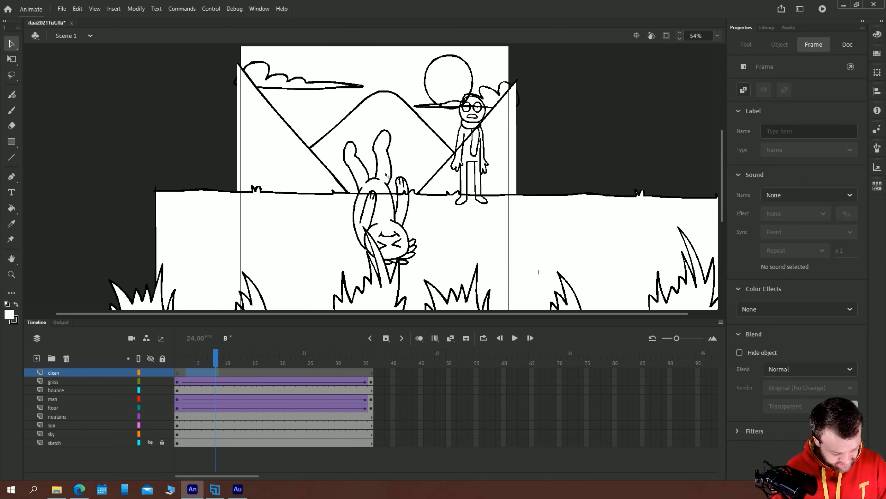
click(460, 141)
double_click(460, 141)
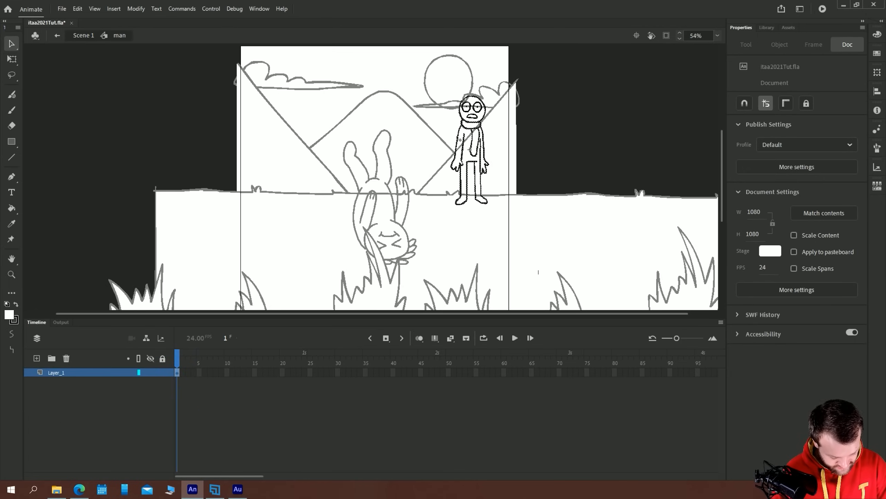
click(459, 142)
key(ctrl+equal)
drag(273, 182, 298, 176)
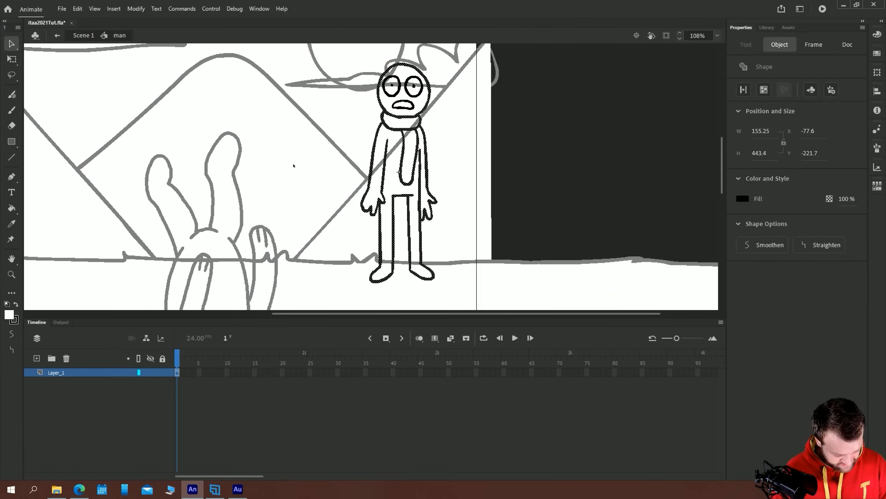
click(576, 197)
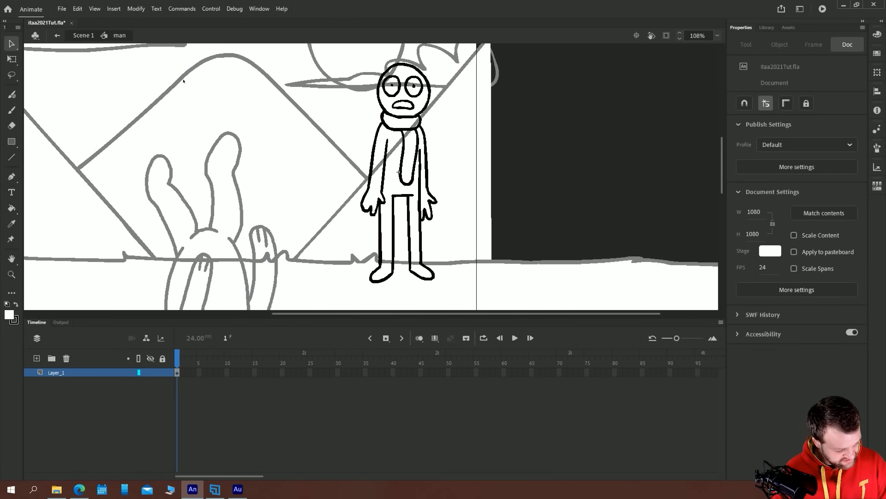
Switch the preview mode to Outlines and restore it to Full
click(94, 9)
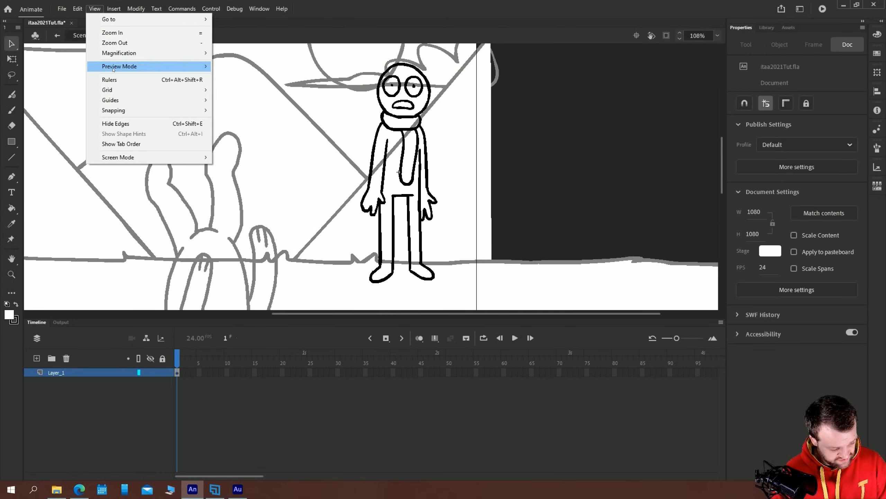
mouse_move(114, 69)
click(229, 107)
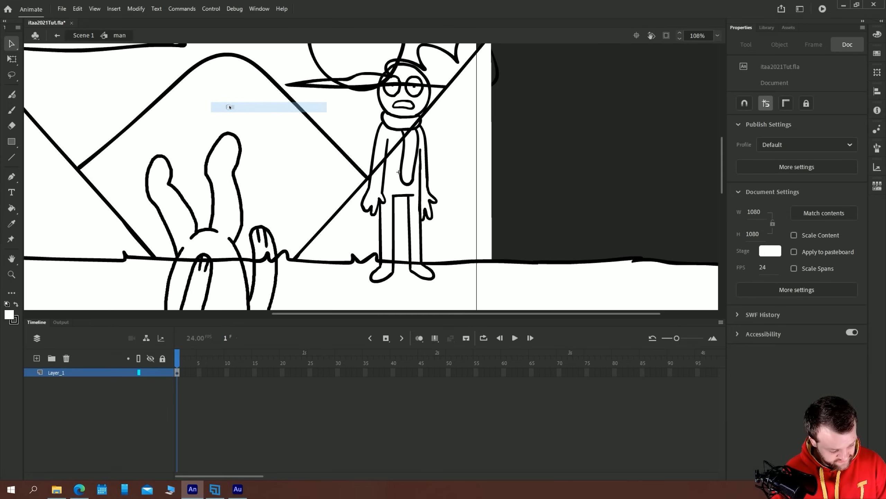
click(95, 9)
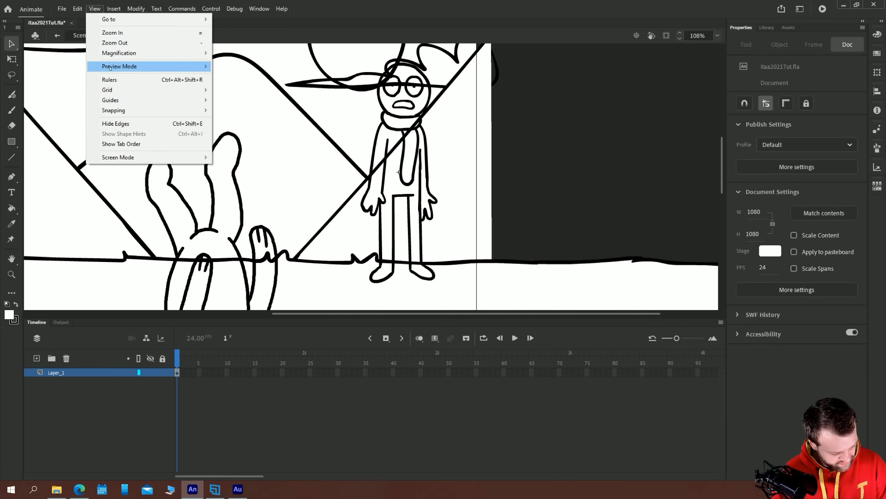
mouse_move(110, 67)
click(230, 67)
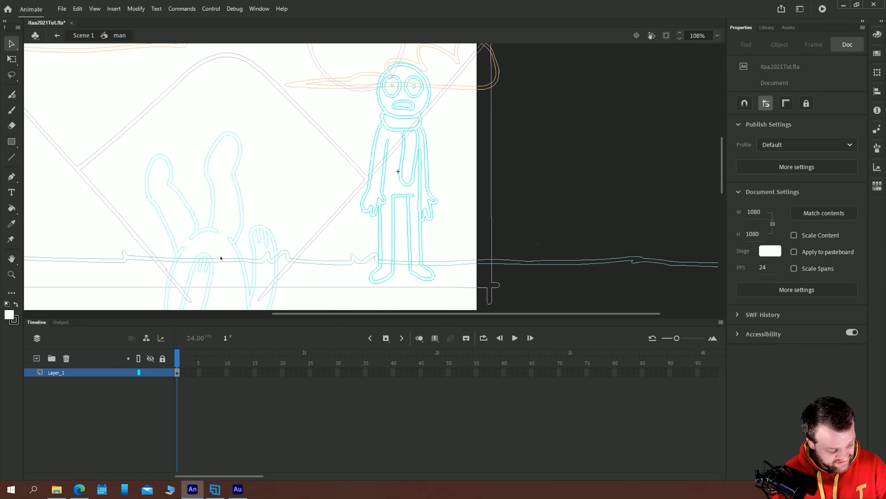
click(95, 9)
mouse_move(117, 67)
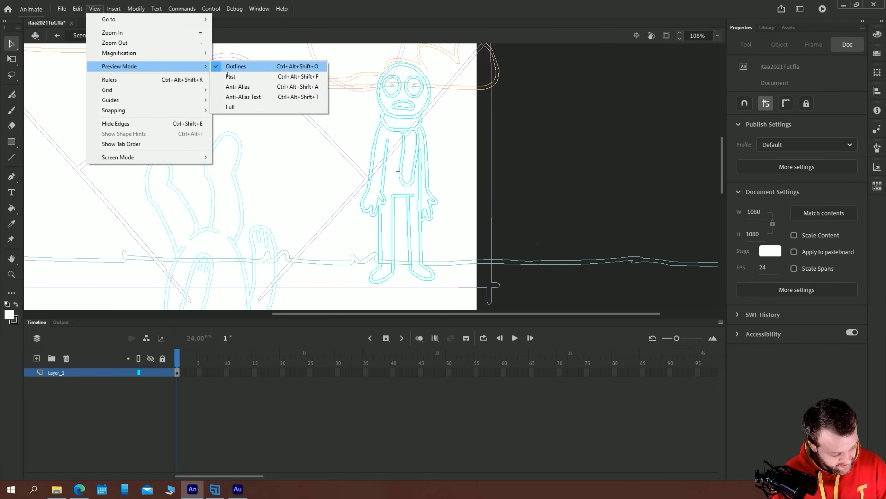
click(230, 107)
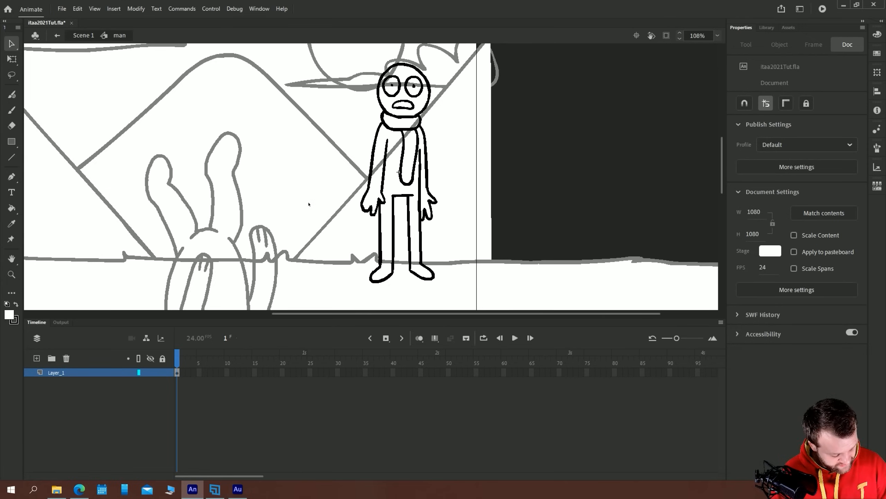
Open the man symbol in isolation from the library, return to the scene, and edit the symbol in place again
click(767, 28)
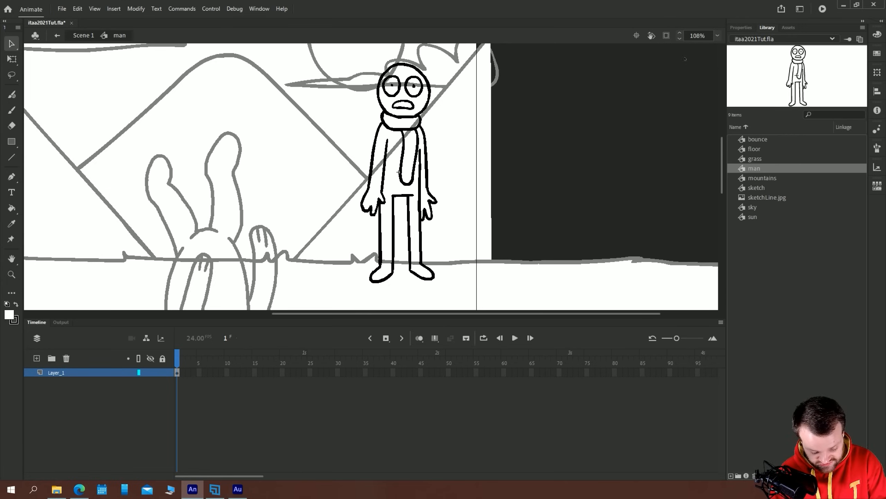
double_click(753, 169)
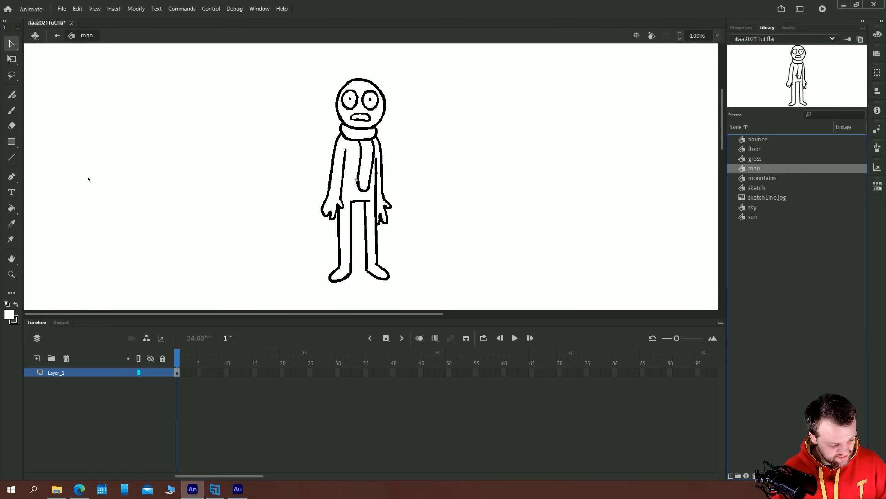
click(57, 35)
drag(637, 308, 219, 328)
double_click(531, 142)
key(ctrl+=)
drag(500, 137, 401, 179)
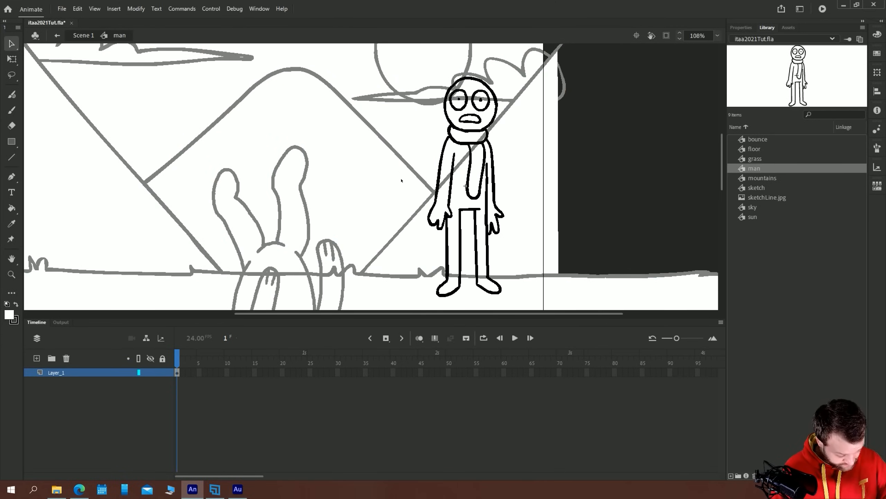
Choose the Brush tool and add keyframes at frames 2 and 3 inside the man symbol
key(b)
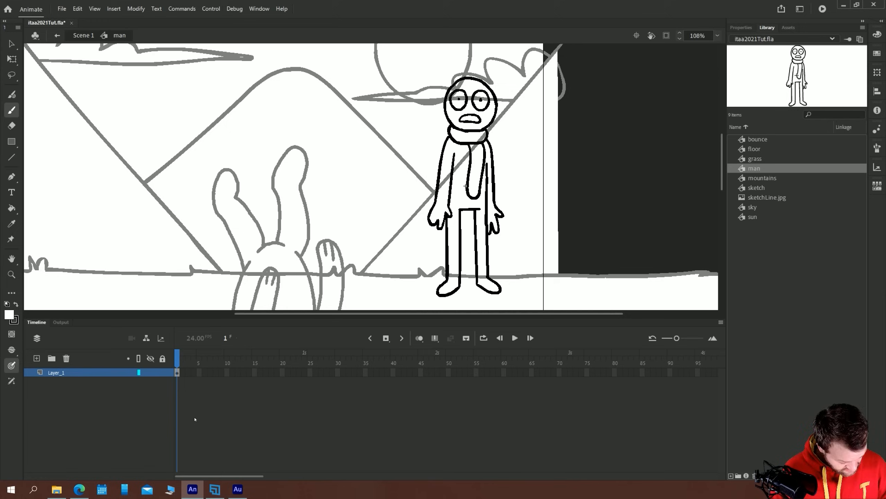
key(F6)
key(F6)
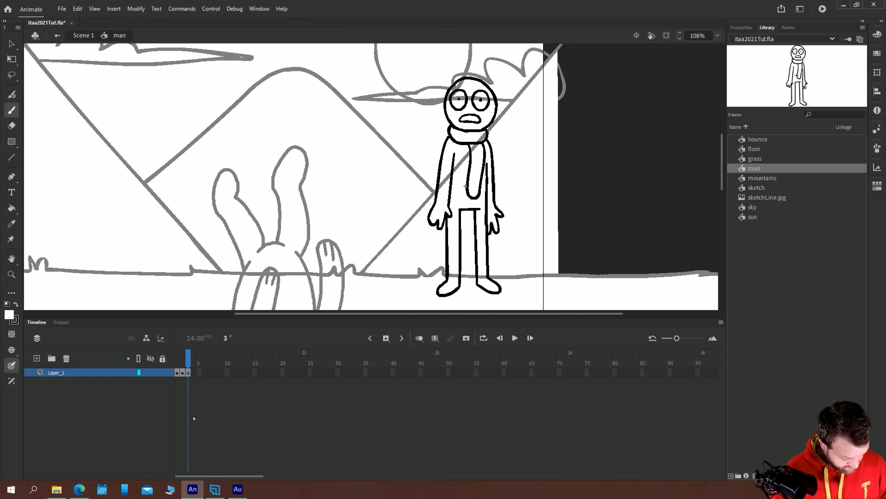
Flip the man drawing on frame 1 horizontally
click(188, 373)
click(179, 373)
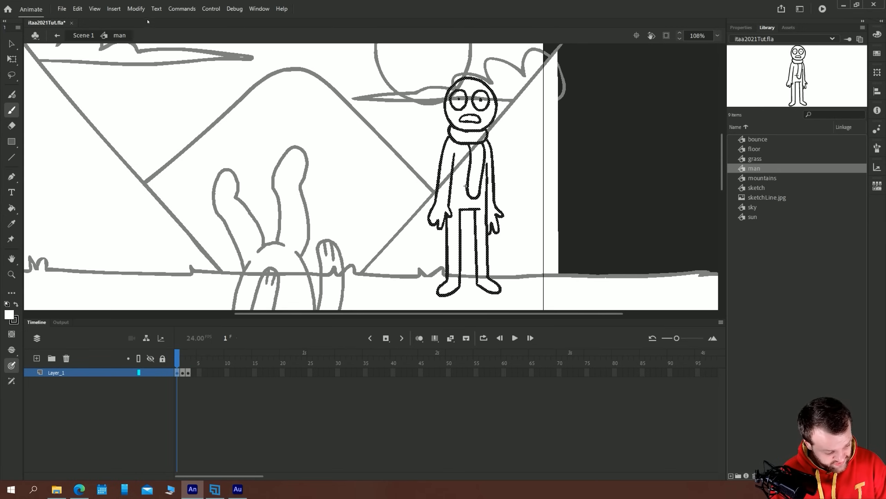
click(136, 8)
mouse_move(258, 134)
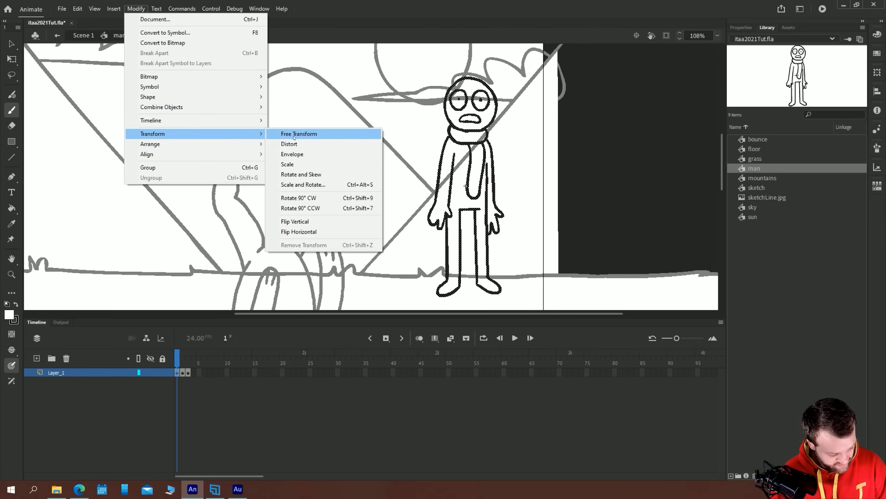
click(305, 231)
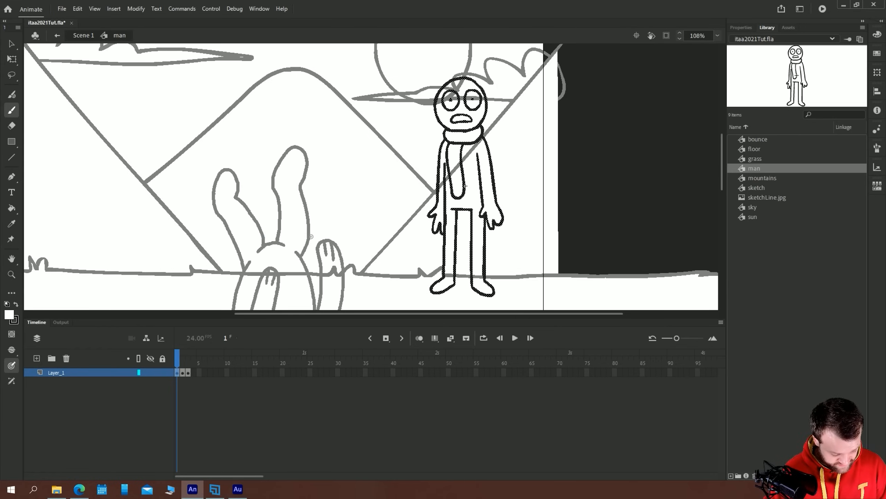
Turn on onion skinning and nudge the flipped man on frame 1 into alignment with the drawings on the following frames
click(419, 338)
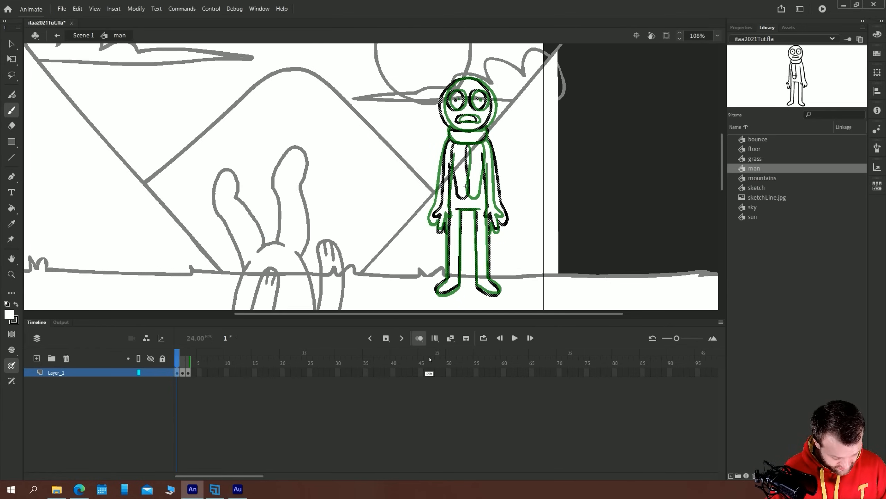
key(Right)
key(Right)
key(Right)
key(Right)
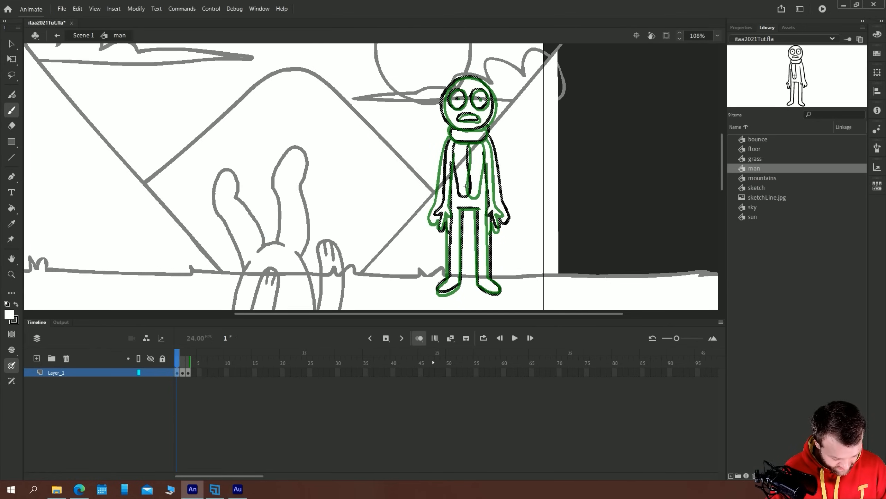
key(Down)
key(Right)
key(Left)
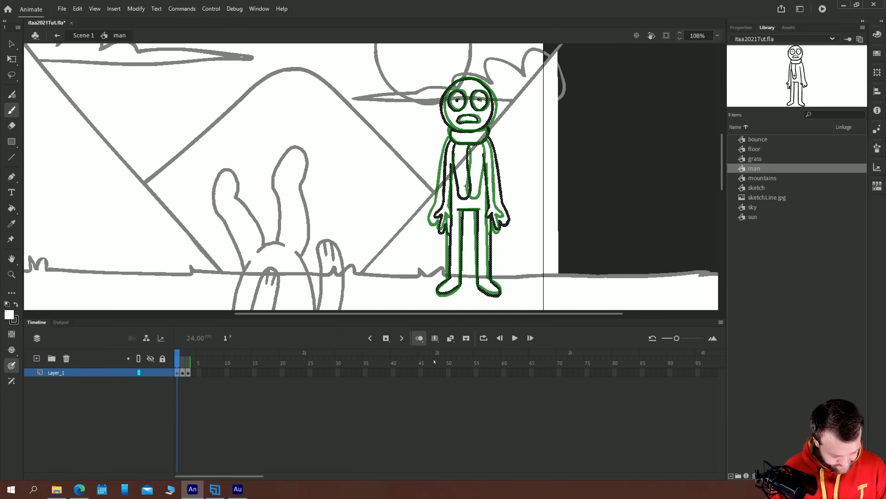
Clear the man drawing from frame 2 and set the brush fill colour to black
key(period)
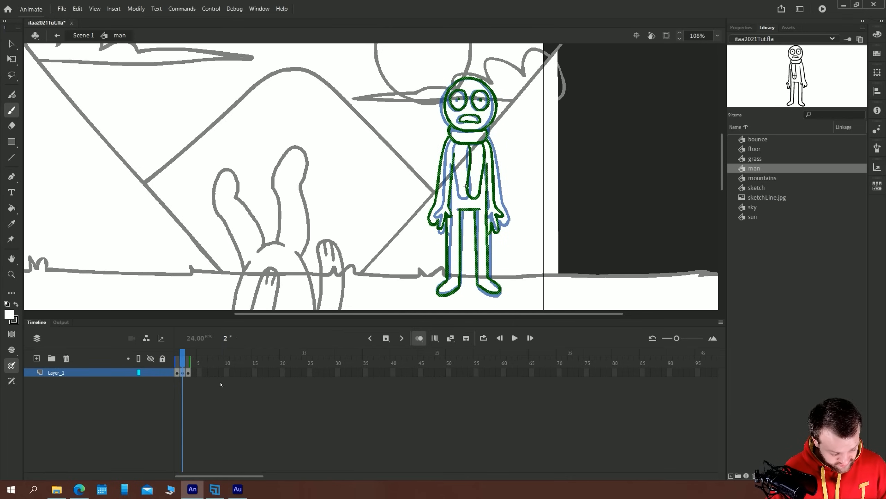
scroll(389, 187, up, 5)
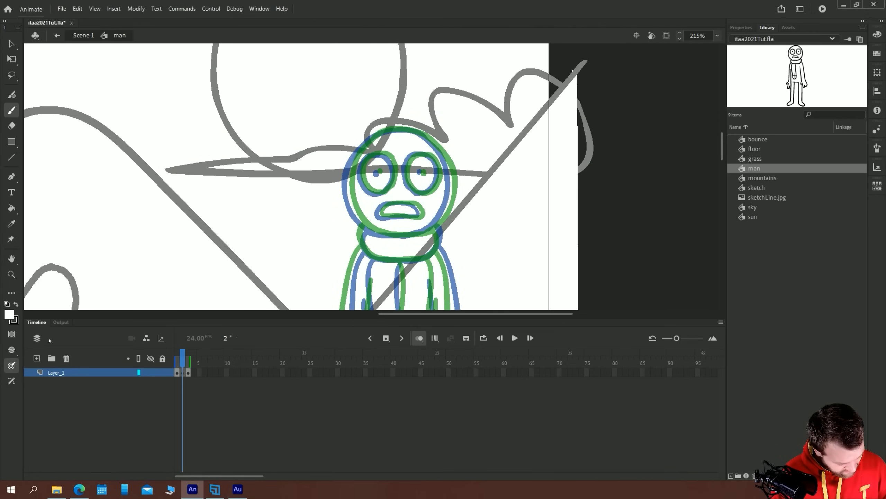
click(9, 315)
click(25, 149)
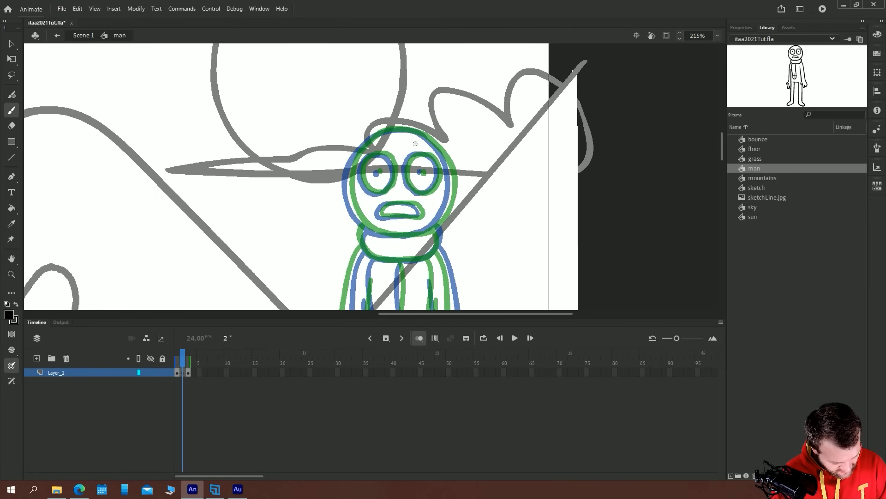
Draw the in-between head outline, eyes, pupils and mouth on frame 2, midway between the onion-skinned drawings
mouse_move(413, 129)
mouse_down()
mouse_move(442, 151)
mouse_move(455, 202)
mouse_move(441, 223)
mouse_up()
key(ctrl+z)
mouse_move(417, 130)
mouse_down()
mouse_move(449, 170)
mouse_move(444, 210)
mouse_move(410, 234)
mouse_move(367, 225)
mouse_move(350, 196)
mouse_move(357, 155)
mouse_move(376, 136)
mouse_move(419, 131)
mouse_up()
mouse_move(436, 162)
mouse_down()
mouse_move(411, 154)
mouse_move(405, 189)
mouse_move(440, 182)
mouse_move(436, 161)
mouse_move(383, 155)
mouse_move(361, 168)
mouse_move(375, 194)
mouse_move(393, 167)
mouse_up()
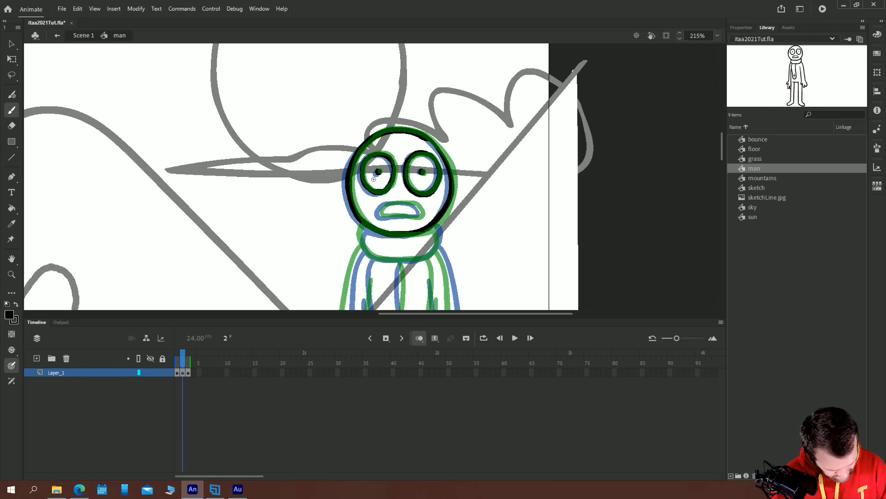
mouse_move(401, 204)
mouse_down()
mouse_move(422, 214)
mouse_move(406, 217)
mouse_move(380, 213)
mouse_move(399, 201)
mouse_up()
Draw the in-between scarf on frame 2, with the collar under the head and the tail hanging straight down the chest
drag(329, 229, 303, 108)
mouse_move(408, 105)
mouse_down()
mouse_move(412, 126)
mouse_move(393, 136)
mouse_move(349, 133)
mouse_move(333, 113)
mouse_move(337, 129)
mouse_move(304, 181)
mouse_move(314, 153)
mouse_move(386, 145)
mouse_move(380, 213)
mouse_up()
key(ctrl+z)
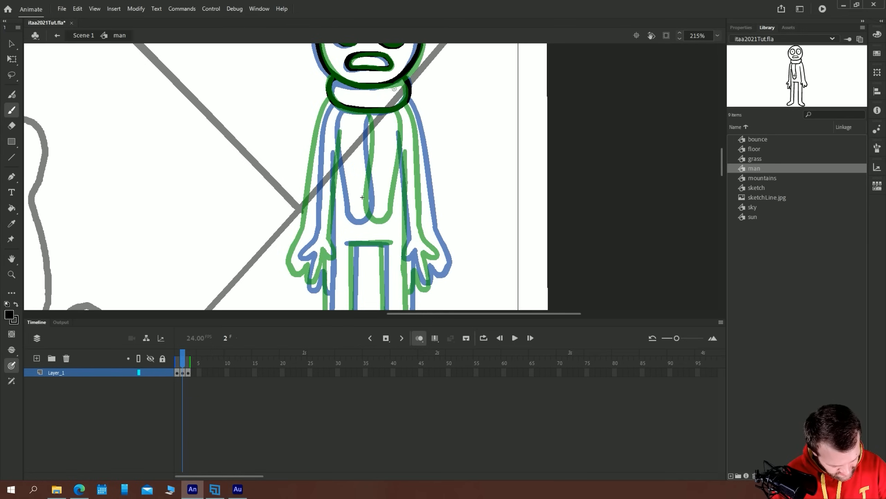
drag(380, 113, 379, 221)
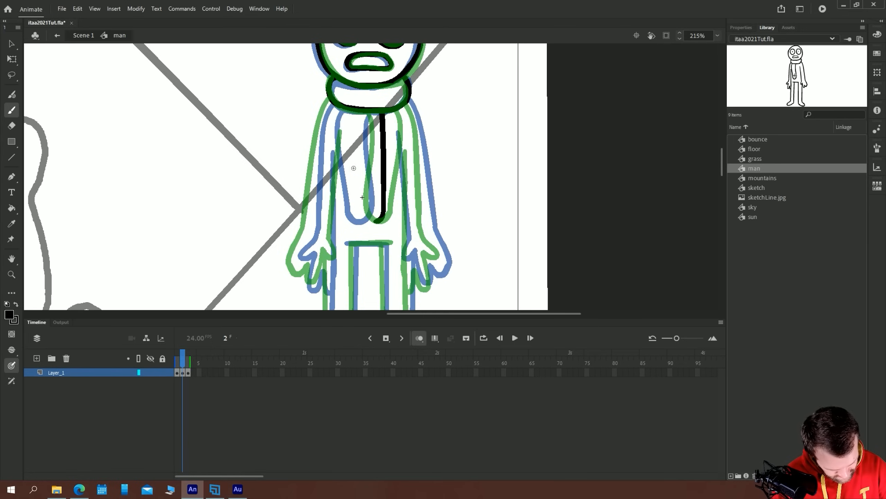
mouse_move(352, 110)
mouse_down()
mouse_move(353, 203)
mouse_move(376, 223)
mouse_up()
Draw the in-between right-side arm and hand on frame 2, plus the right-side leg, its foot and the inner leg lines
mouse_move(408, 104)
mouse_down()
mouse_move(423, 184)
mouse_move(338, 213)
mouse_move(401, 128)
mouse_move(418, 188)
mouse_move(397, 192)
mouse_move(399, 173)
mouse_move(399, 207)
mouse_up()
drag(390, 174, 384, 194)
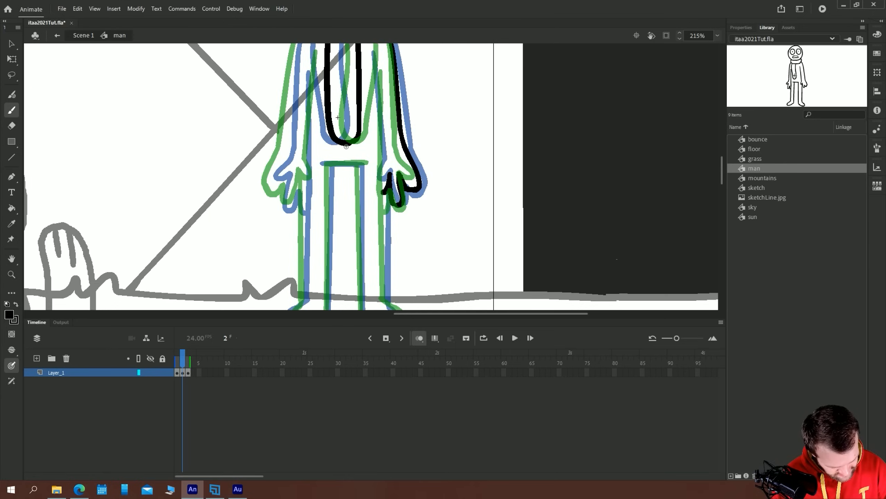
mouse_move(375, 92)
mouse_down()
mouse_move(365, 128)
mouse_move(398, 110)
mouse_move(403, 285)
mouse_up()
drag(366, 302, 368, 171)
mouse_move(404, 115)
mouse_down()
mouse_move(404, 168)
mouse_move(426, 199)
mouse_move(380, 183)
mouse_up()
drag(352, 111, 390, 178)
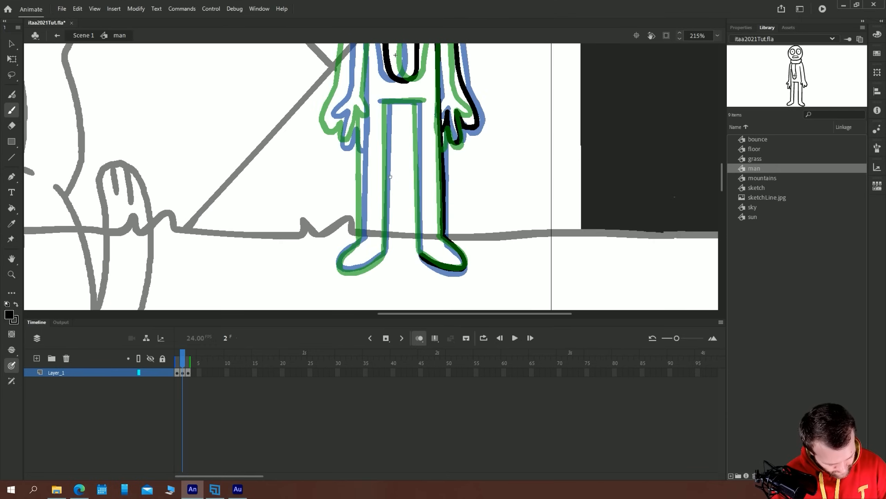
drag(417, 104, 419, 253)
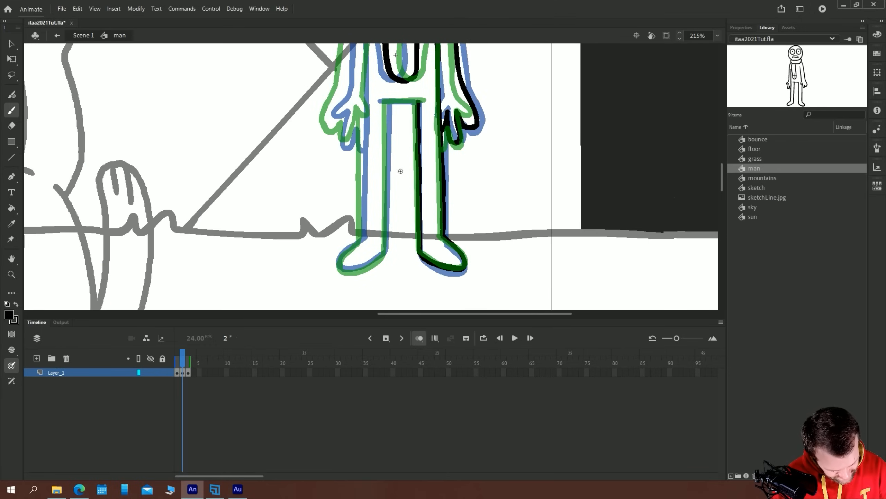
mouse_move(426, 101)
mouse_down()
mouse_move(386, 102)
mouse_move(386, 254)
mouse_up()
Draw the in-between left-side arm and hand on frame 2 and finish the outer line of the left-side leg
mouse_move(363, 119)
mouse_down()
mouse_move(424, 138)
mouse_move(479, 265)
mouse_up()
mouse_move(463, 104)
mouse_down()
mouse_move(484, 132)
mouse_move(485, 189)
mouse_move(463, 300)
mouse_up()
drag(432, 222, 404, 117)
mouse_move(443, 193)
mouse_down()
mouse_move(449, 209)
mouse_move(474, 198)
mouse_up()
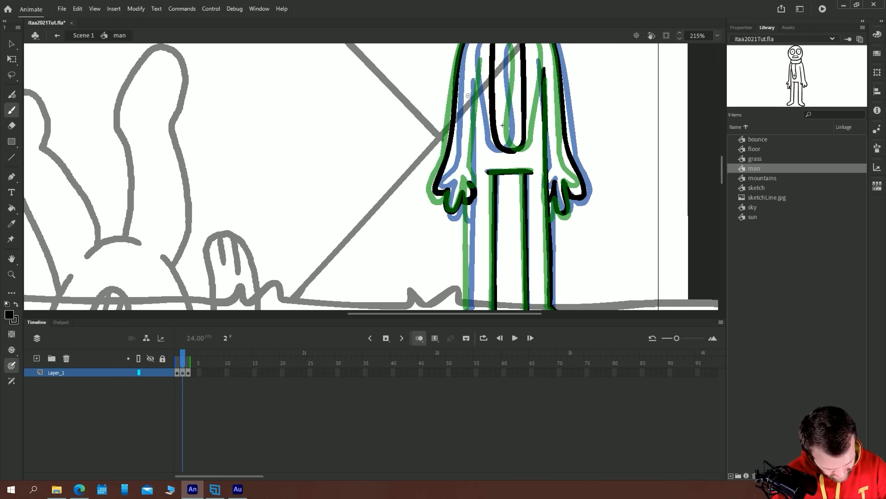
drag(475, 72, 472, 183)
mouse_move(468, 229)
mouse_down()
mouse_move(471, 198)
mouse_move(456, 274)
mouse_move(487, 267)
mouse_move(470, 244)
mouse_move(496, 259)
mouse_up()
Turn off onion skinning and flip through the man's three drawings to check the turn
key(ctrl+minus)
key(ctrl+minus)
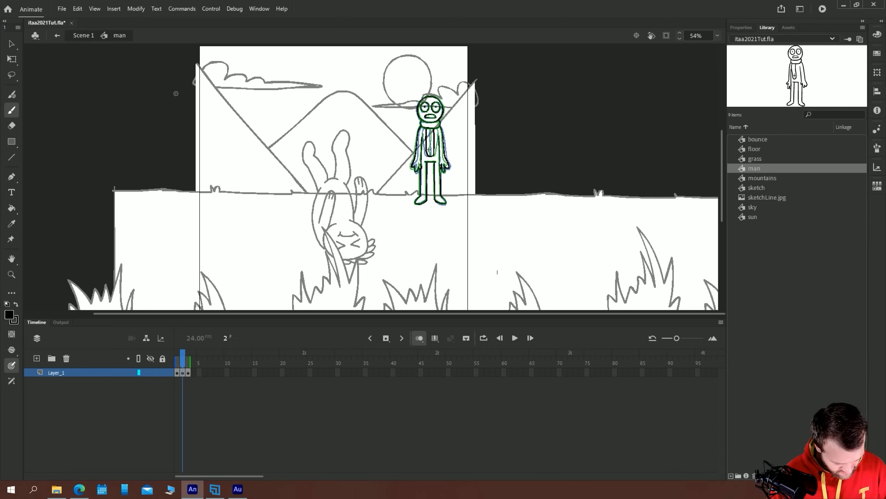
key(v)
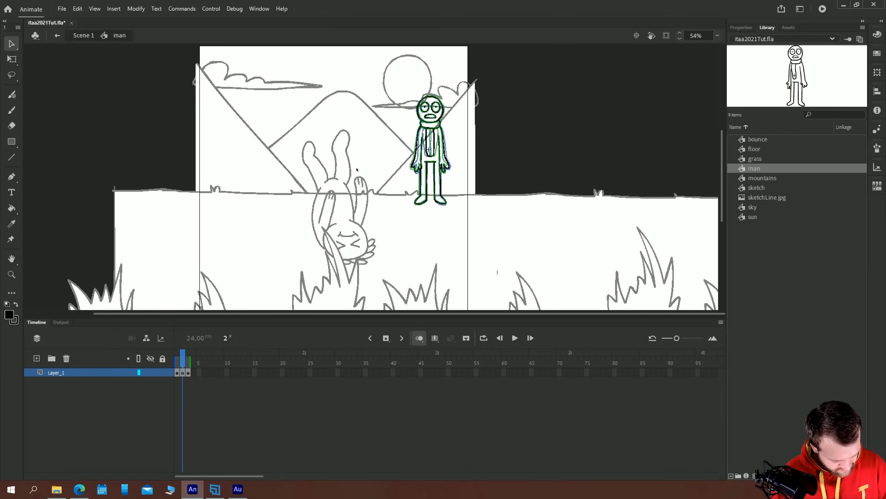
click(419, 338)
key(period)
key(comma)
key(comma)
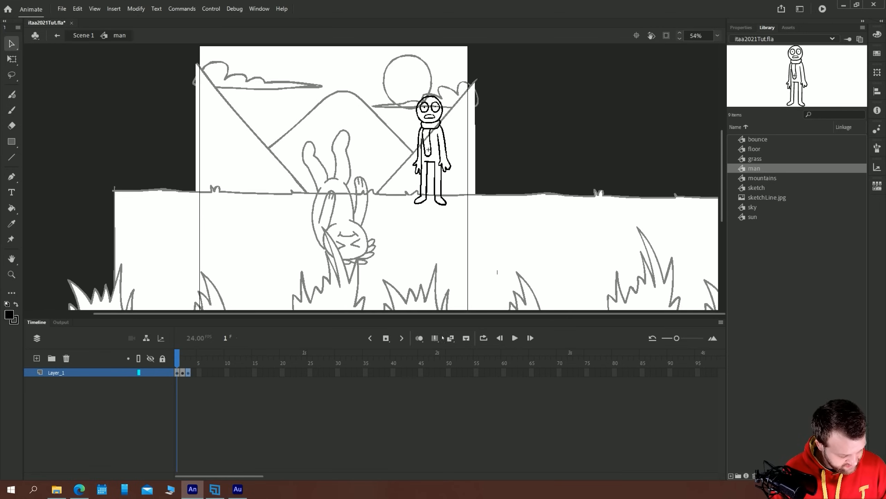
Return to Scene 1 and set the man instance to play a single frame on its keyframes at frames 1 and 36
click(83, 35)
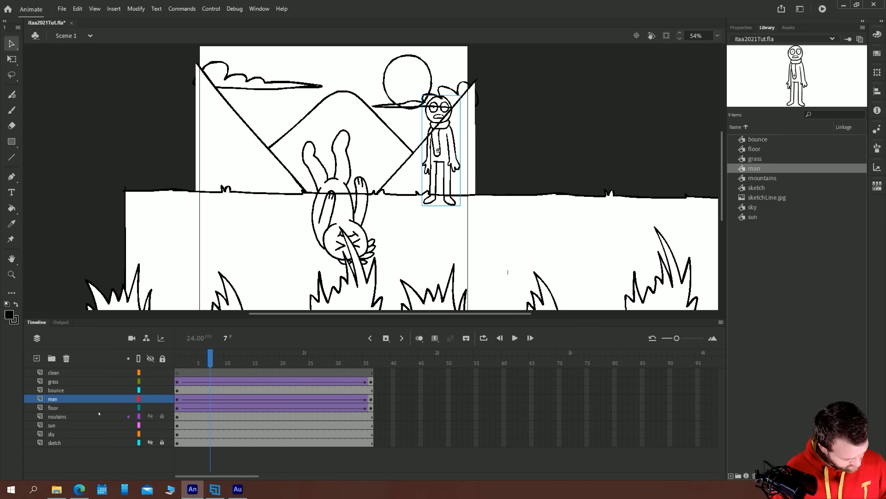
key(shift+comma)
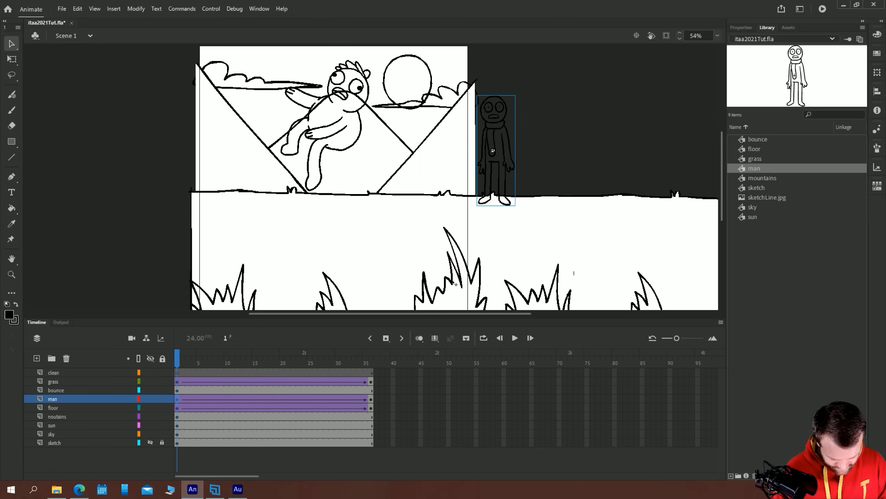
click(737, 27)
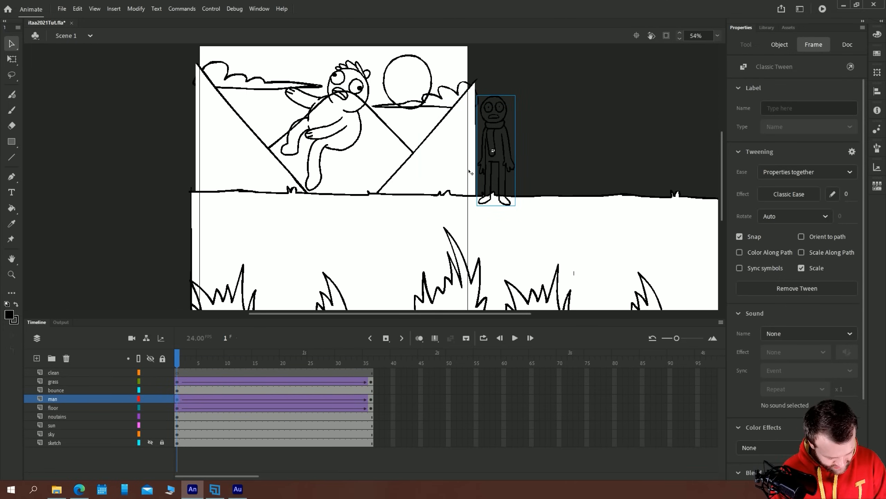
click(493, 132)
click(820, 280)
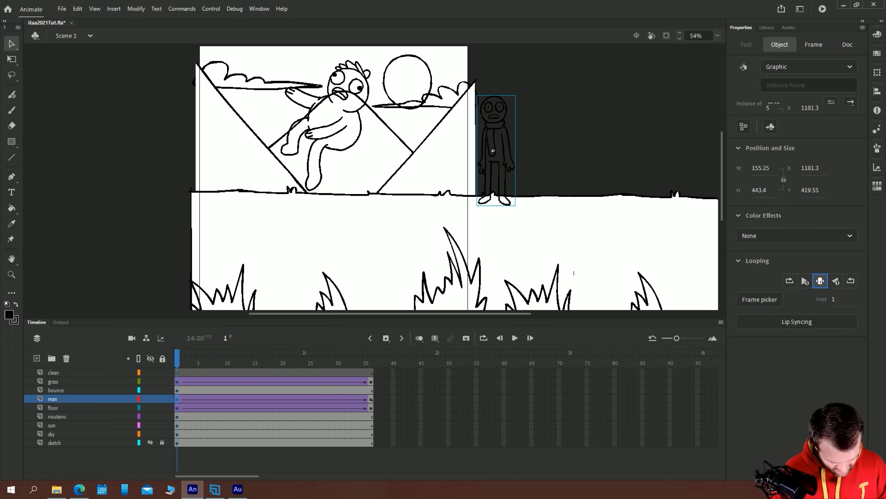
click(371, 398)
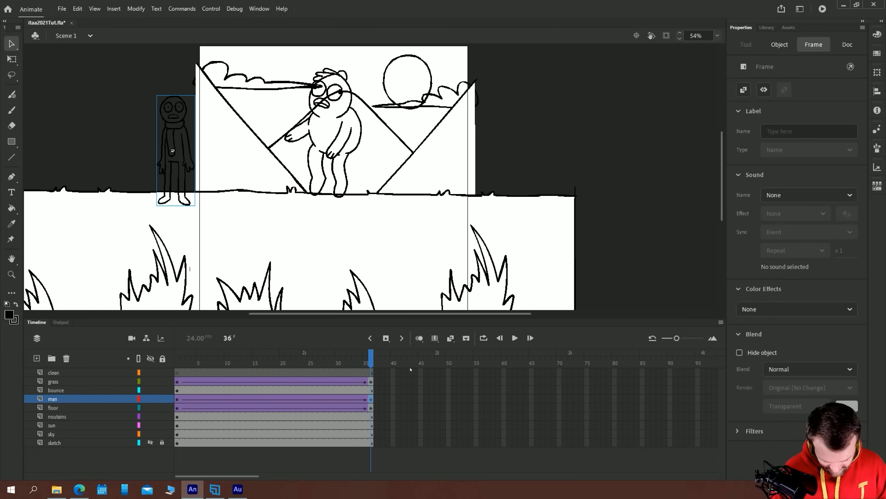
click(169, 155)
click(821, 280)
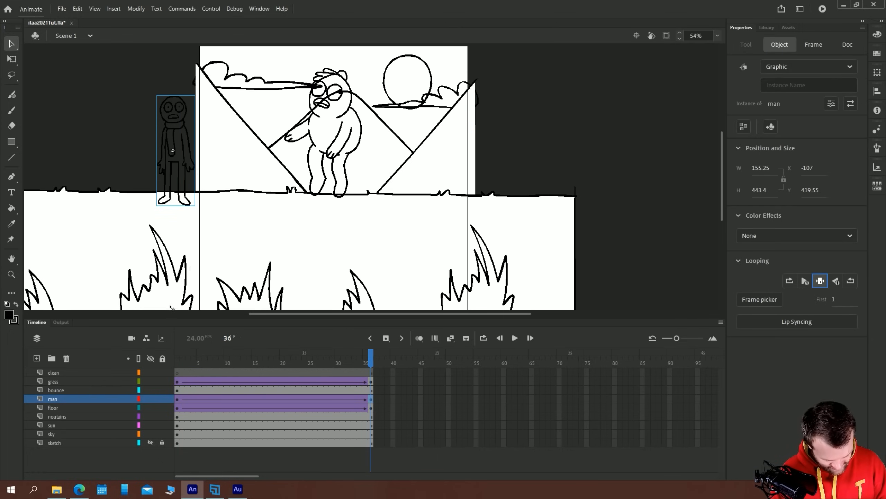
Step through the scene from frame 1 to frame 16 to examine the man's position as he crosses
click(178, 399)
click(179, 364)
key(period)
key(period)
key(period)
key(period)
key(period)
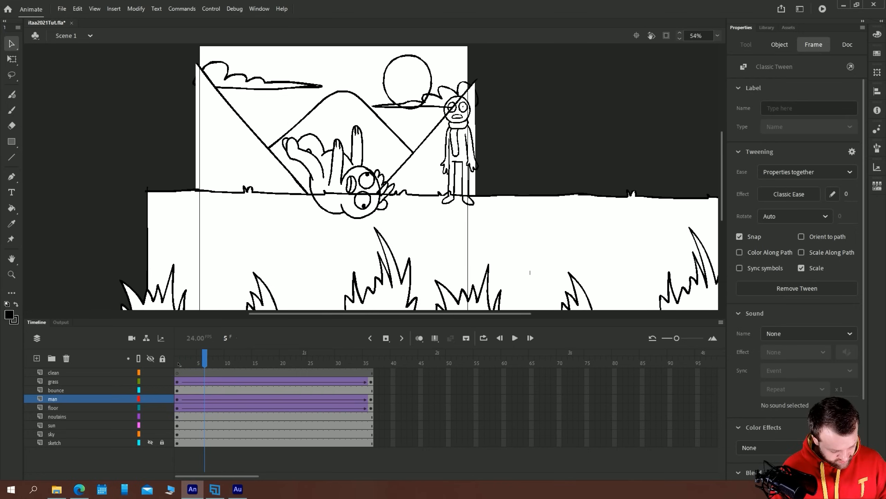
key(period)
key(period)
key(period)
key(period)
key(period)
key(period)
key(period)
key(period)
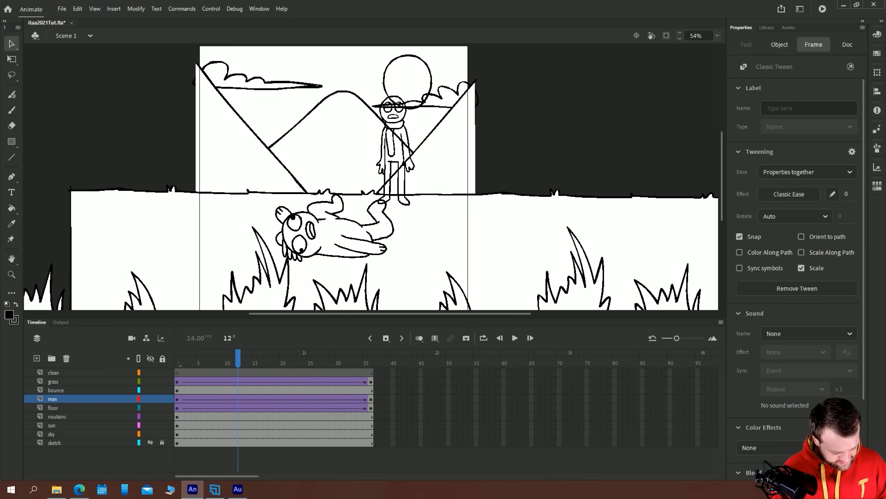
key(period)
key(period)
drag(260, 364, 260, 365)
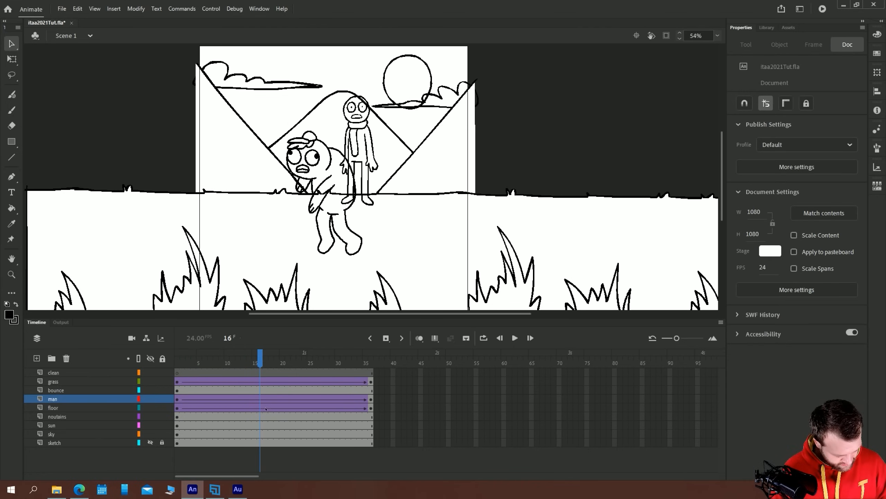
Open the Frame Picker and select the man instance at frame 16 in Scene 1
click(261, 400)
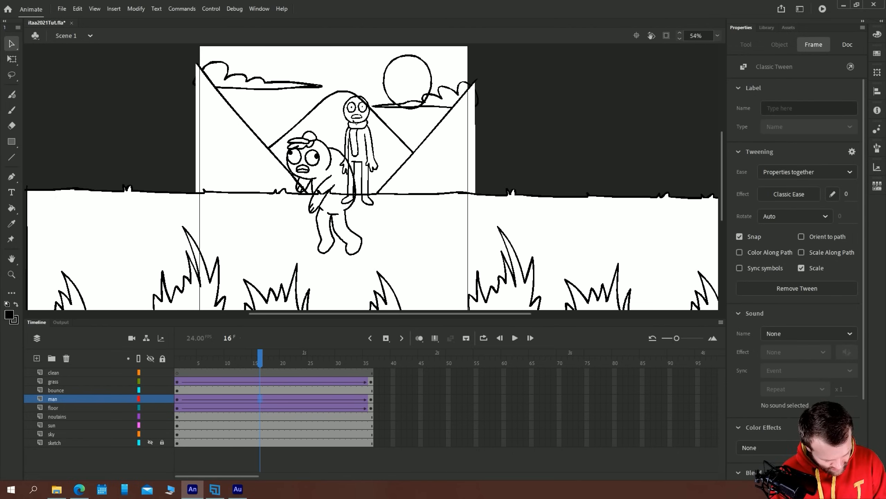
click(137, 163)
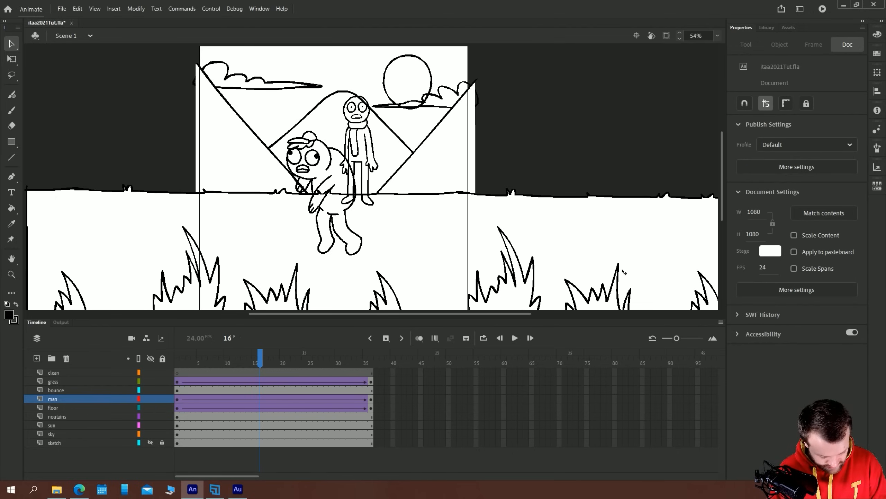
click(259, 8)
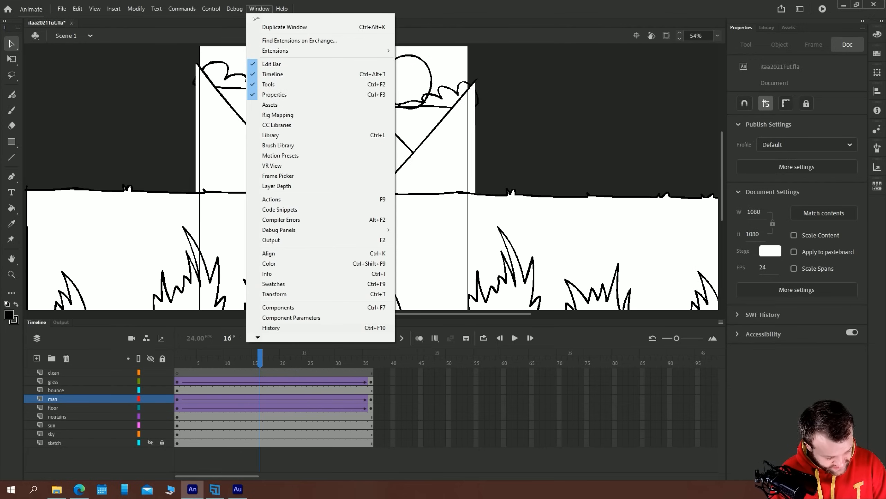
click(264, 177)
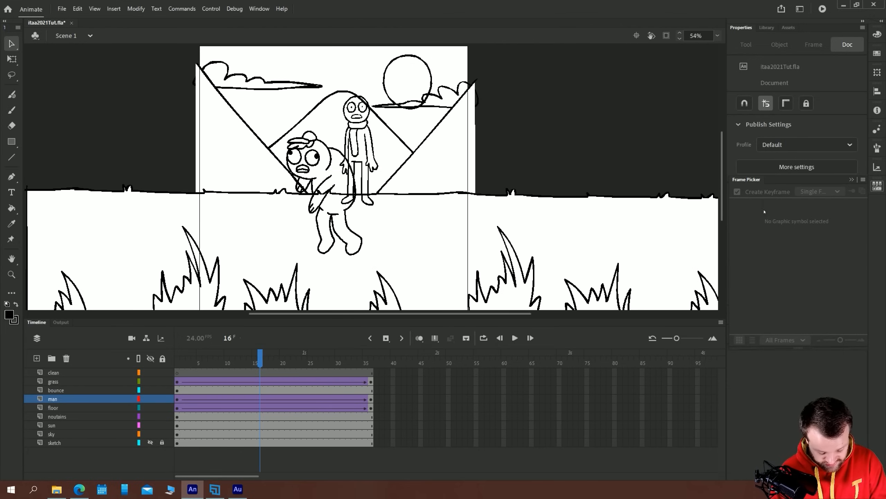
double_click(359, 135)
click(83, 35)
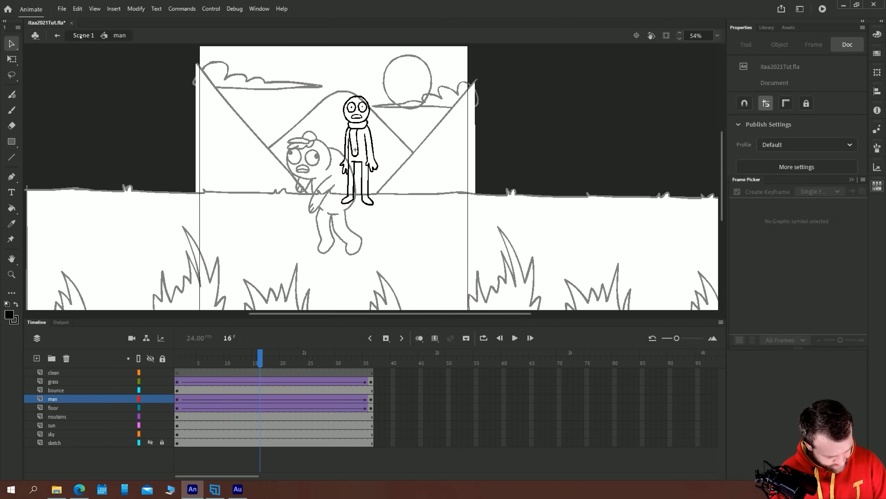
click(362, 131)
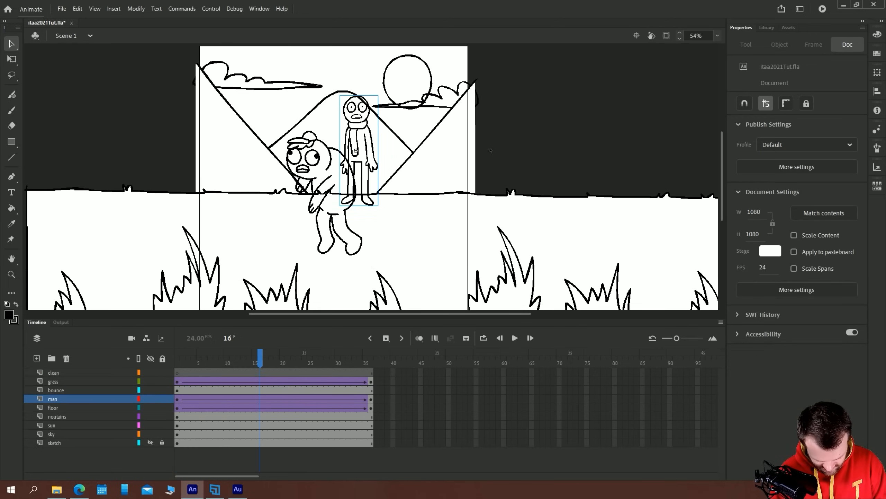
click(878, 186)
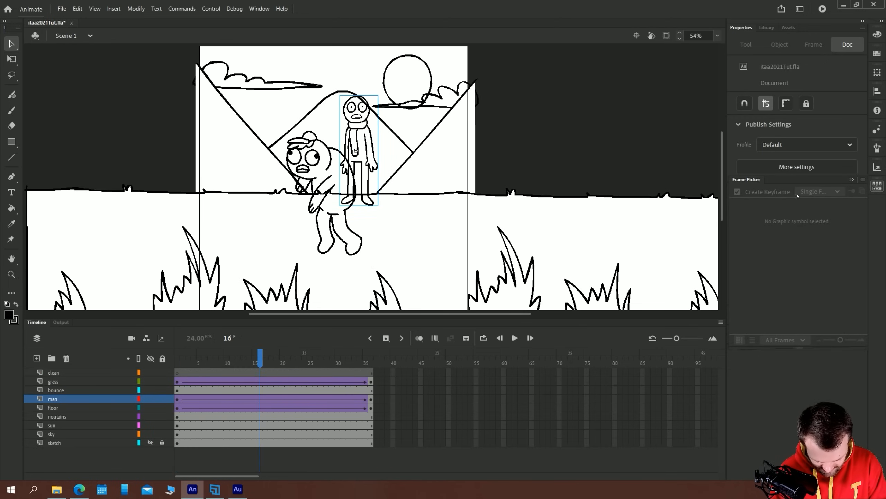
Insert a keyframe on the man layer at frame 16 and switch the man to drawing 2
click(260, 401)
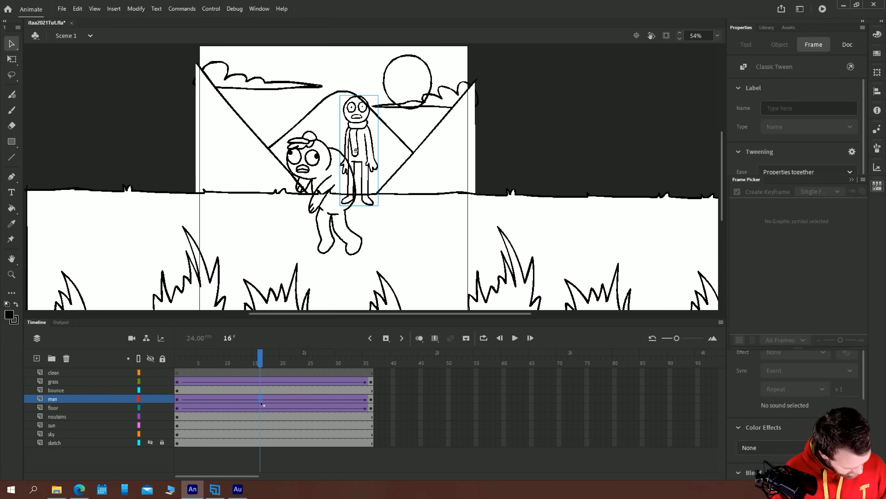
key(F6)
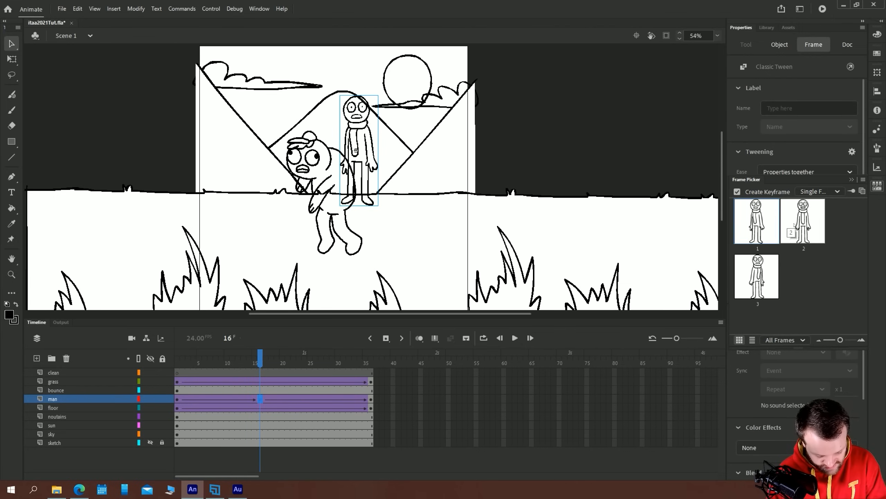
click(790, 227)
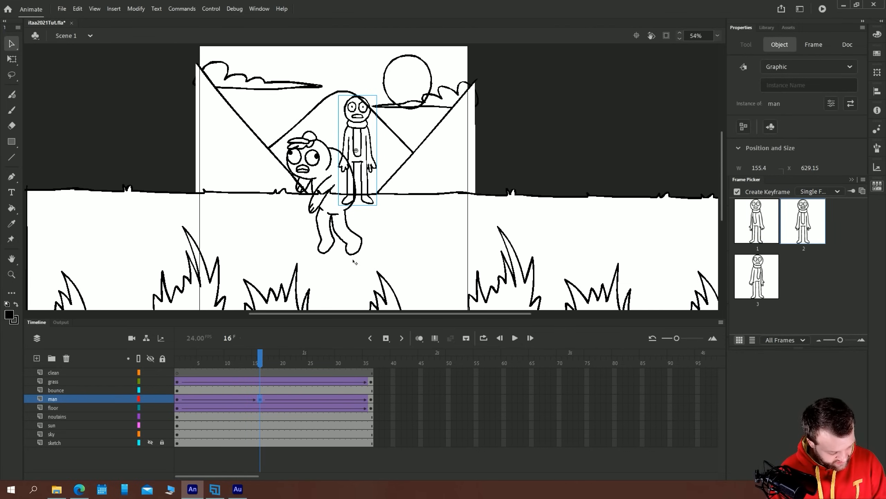
Insert a keyframe on the man layer at frame 26 and switch the man to drawing 3
drag(261, 362, 316, 364)
click(317, 398)
key(F6)
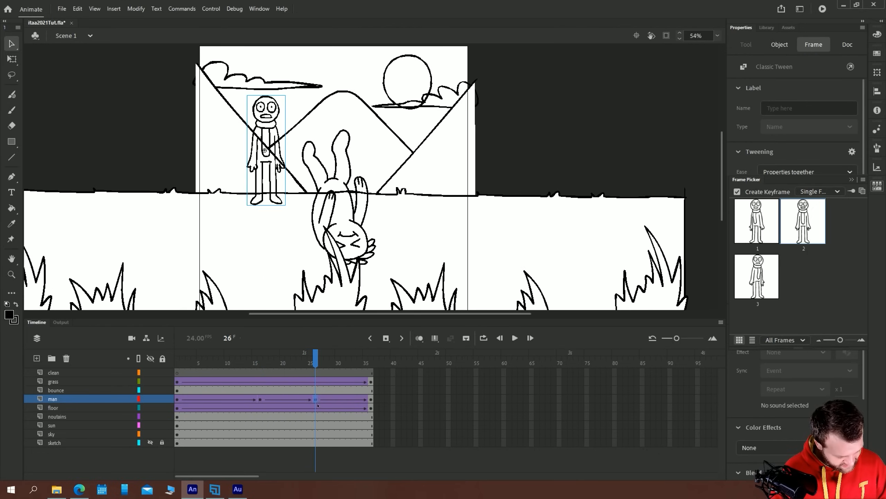
click(756, 276)
Play back the timeline and test the movie to review the man's turn, closing the preview when done
drag(296, 362, 314, 360)
key(Return)
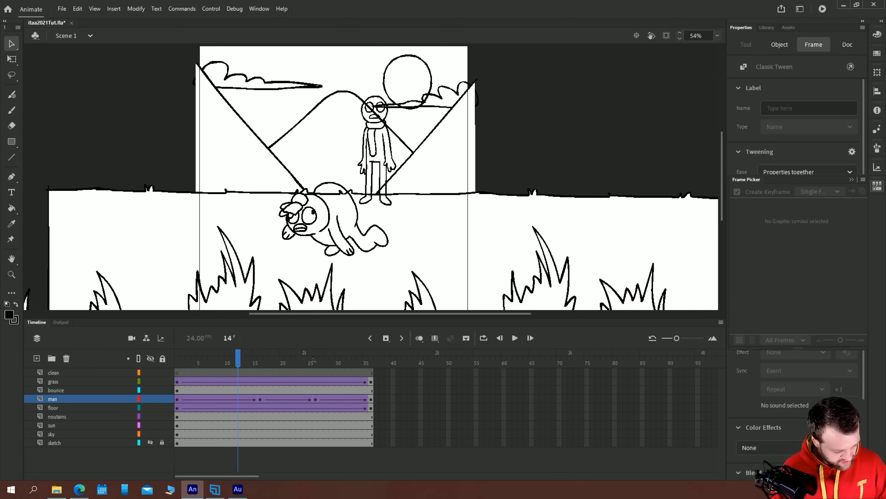
key(Return)
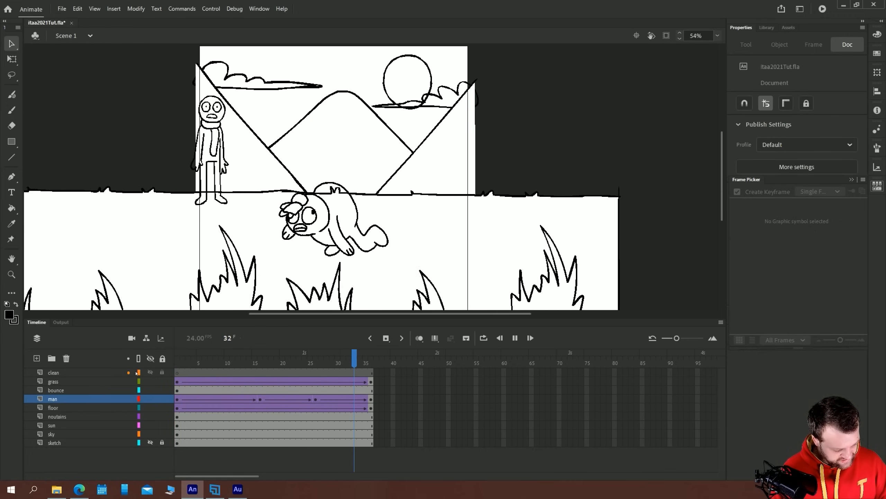
click(179, 379)
key(Return)
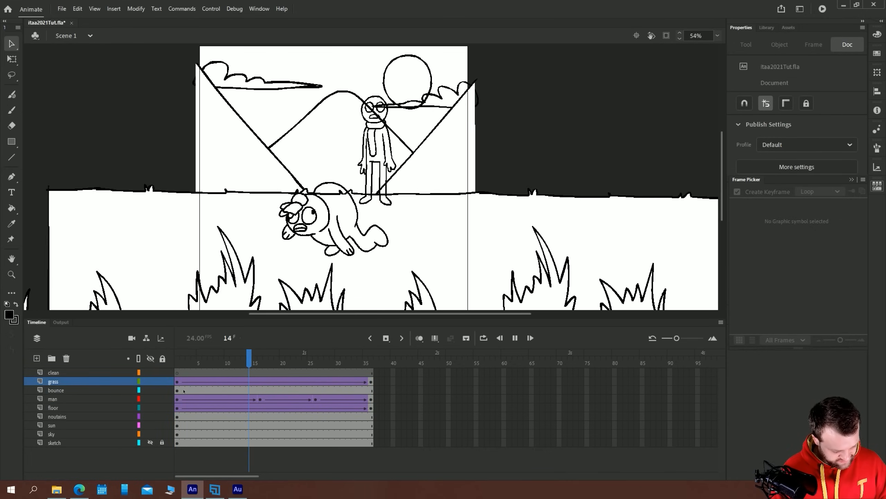
key(ctrl+Return)
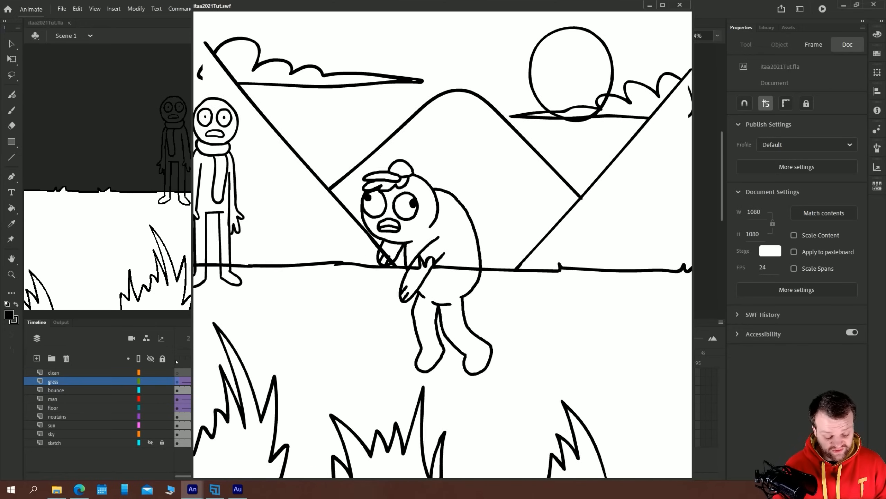
click(679, 4)
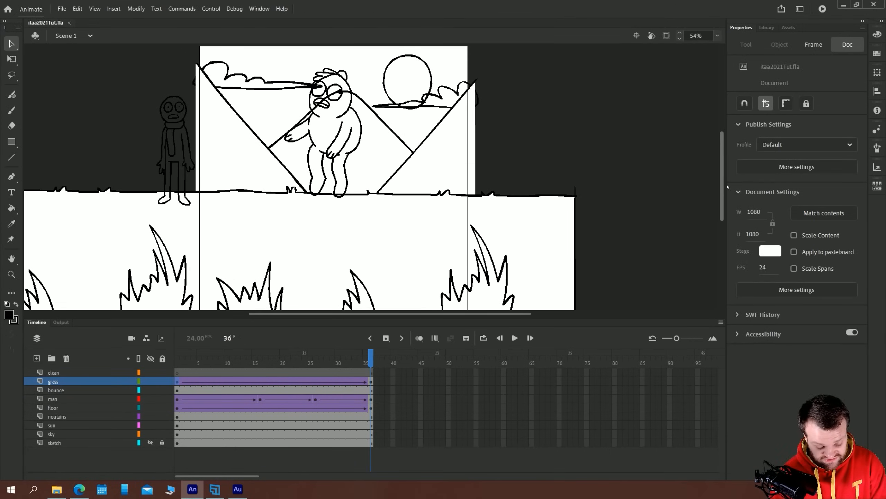
click(717, 35)
click(724, 56)
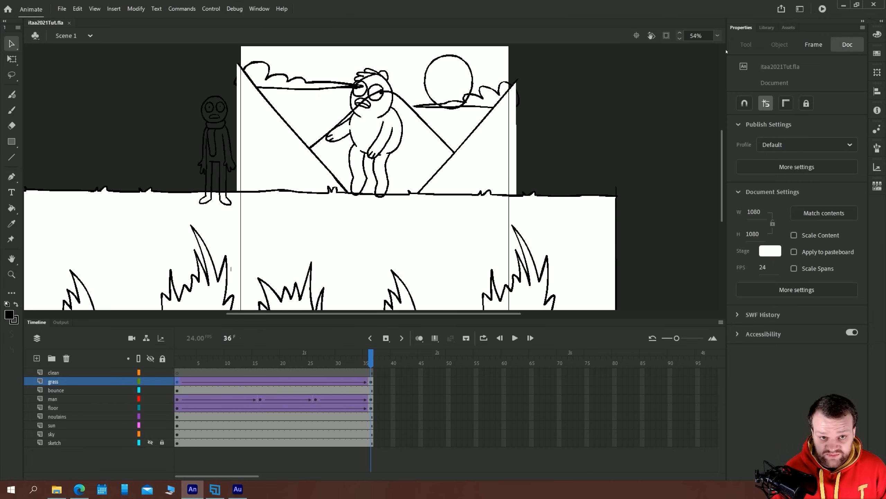
click(41, 255)
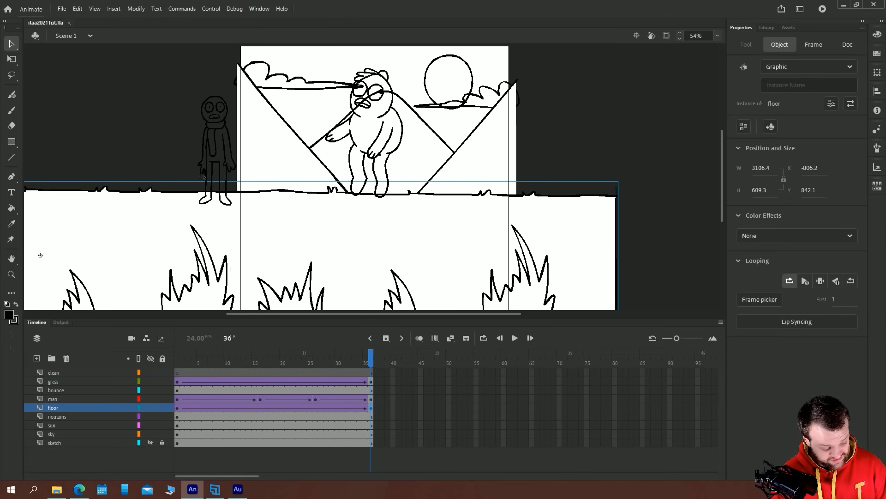
click(177, 154)
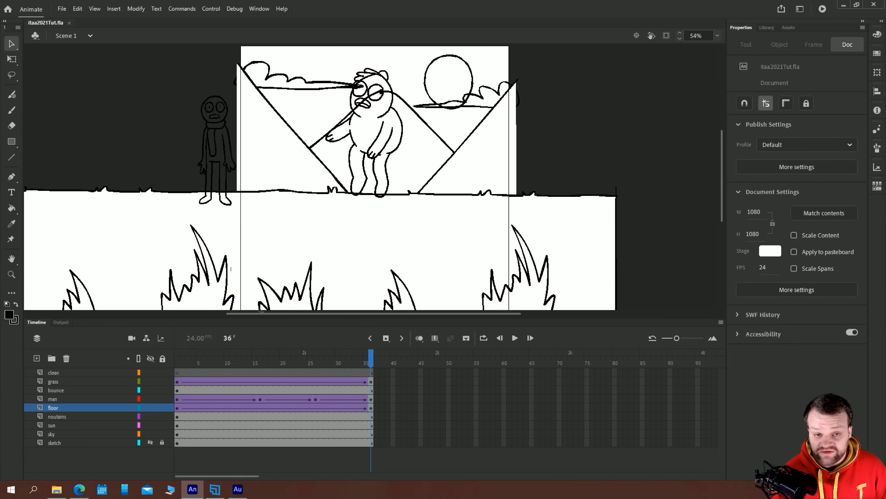
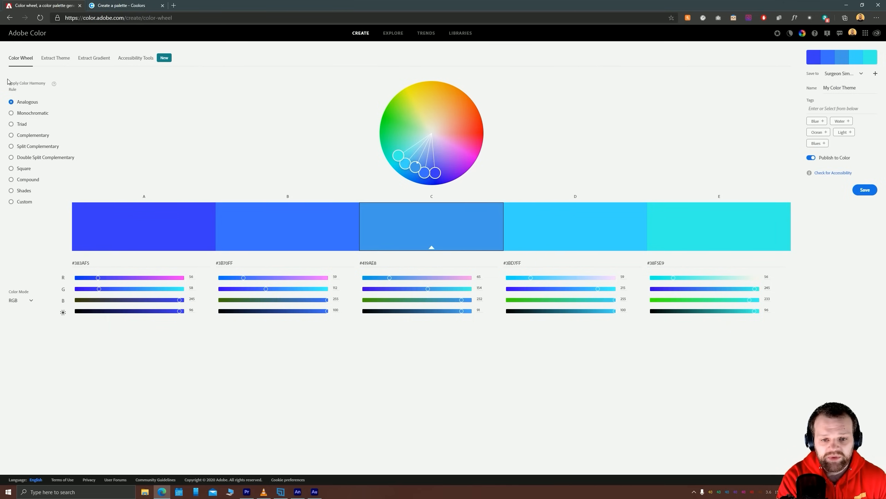
Apply the Complementary harmony rule and shift the theme on the color wheel to pink and magenta against greens
click(21, 135)
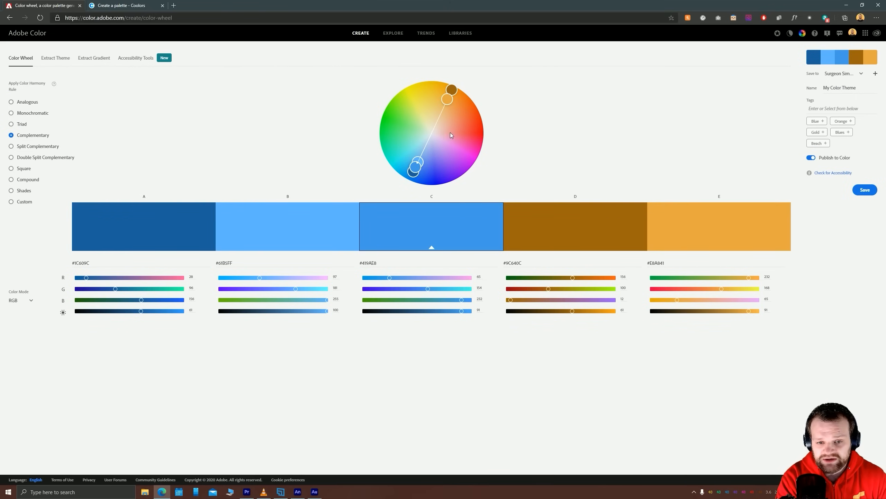
drag(447, 99, 464, 144)
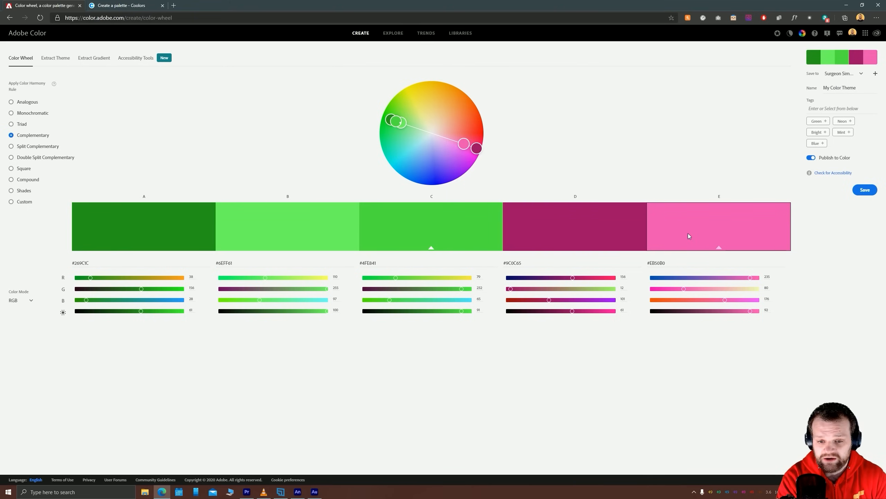
mouse_move(477, 148)
mouse_down()
mouse_move(464, 144)
mouse_move(480, 150)
mouse_move(479, 136)
mouse_move(475, 150)
mouse_up()
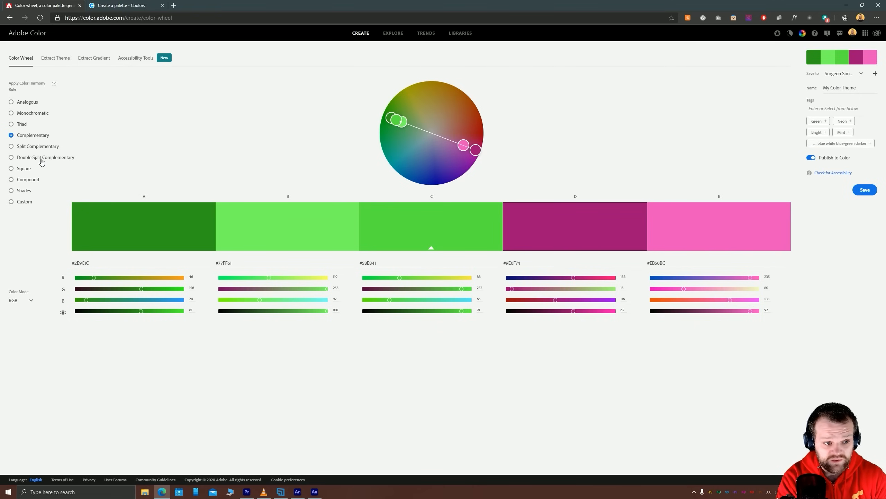
Compare the Analogous, Monochromatic, Triad, Split Complementary and Double Split Complementary harmony rules, ending on Square
click(24, 102)
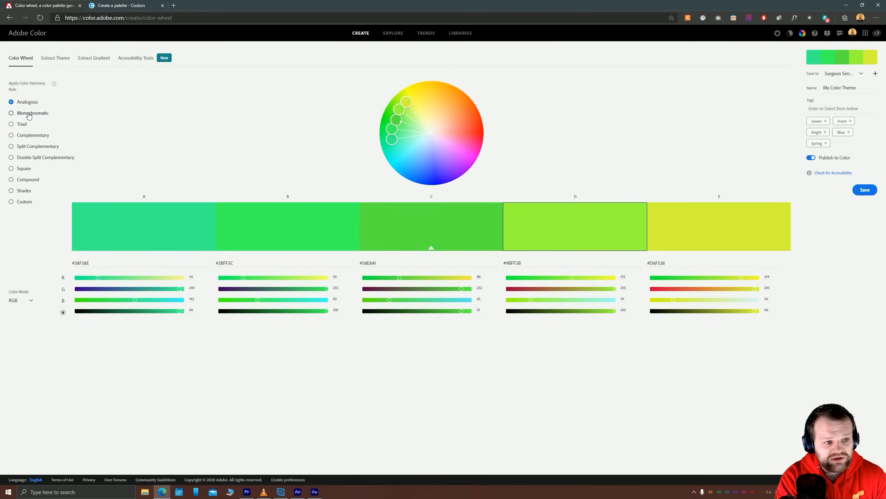
click(26, 115)
click(24, 124)
click(31, 147)
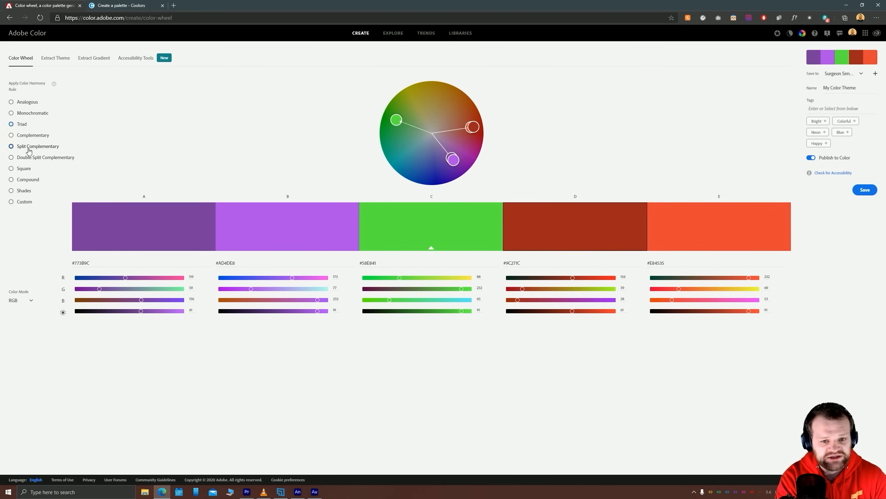
click(30, 158)
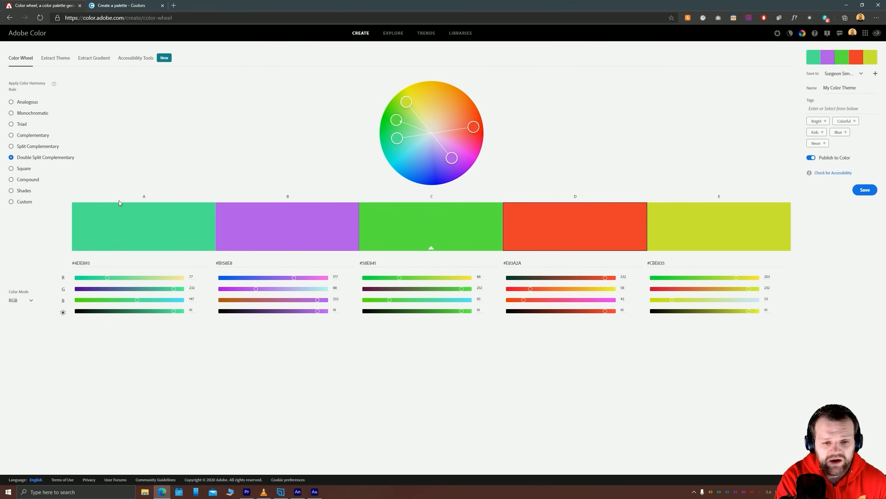
click(35, 170)
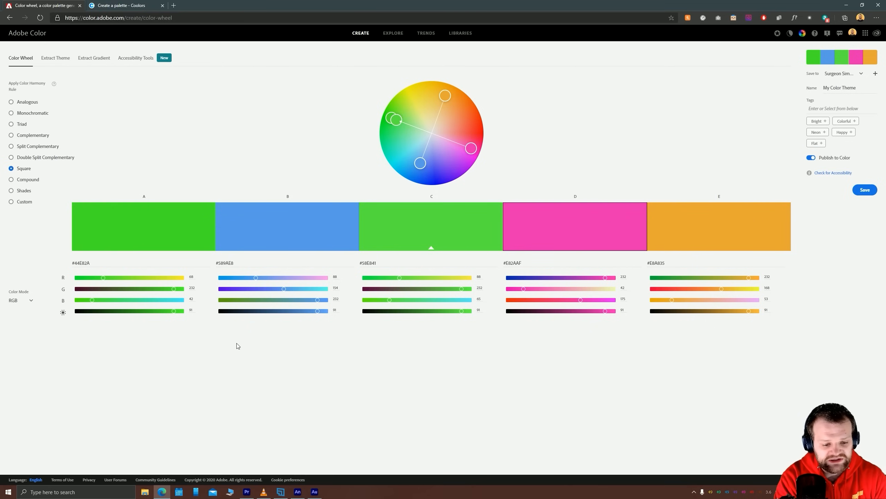
click(247, 491)
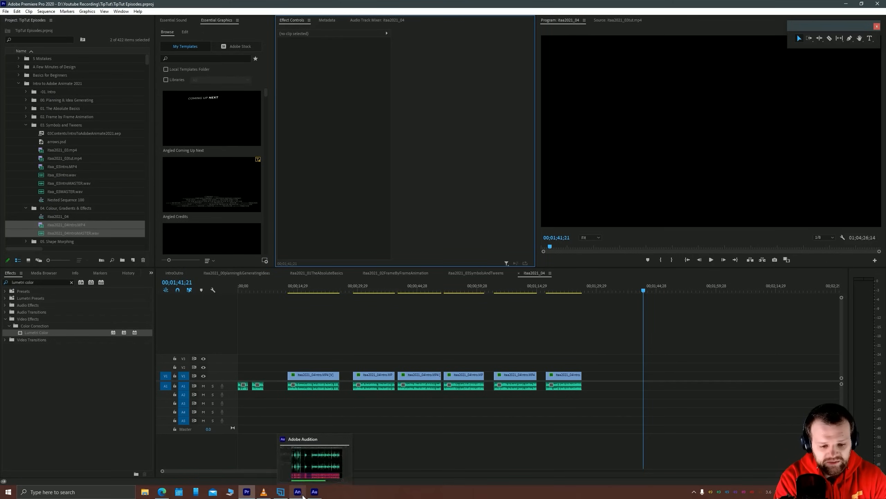
click(298, 491)
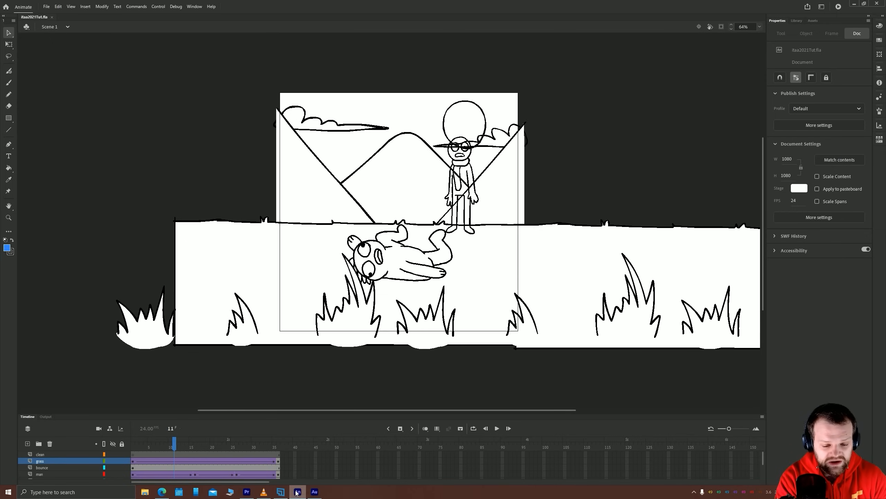
click(162, 492)
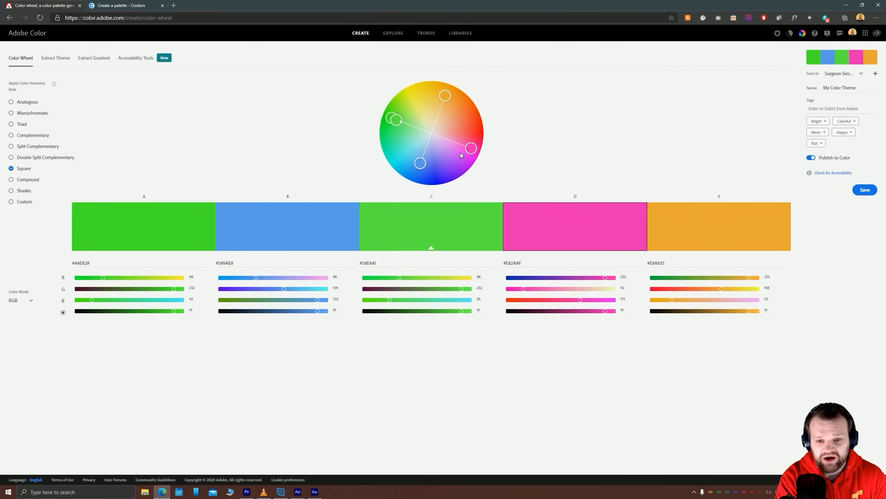
Apply the Split Complementary harmony rule and move the base color on the wheel from green to pink
click(30, 149)
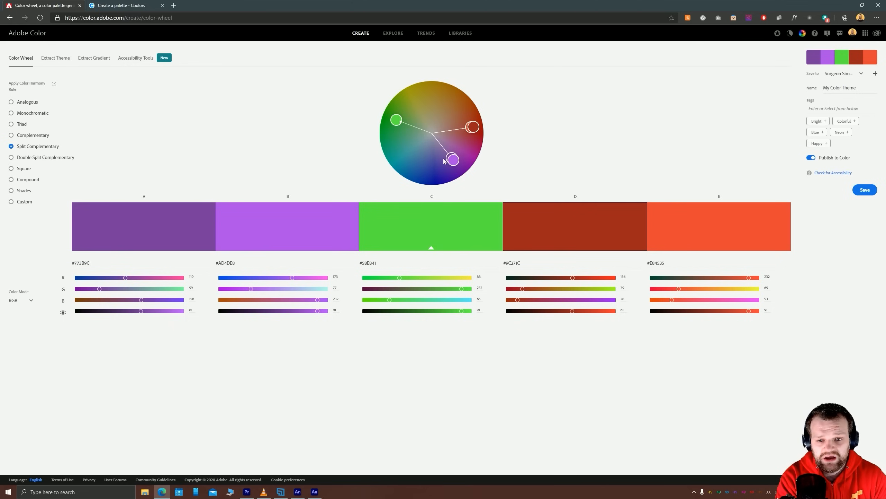
mouse_move(456, 160)
mouse_down()
mouse_move(462, 156)
mouse_move(458, 162)
mouse_up()
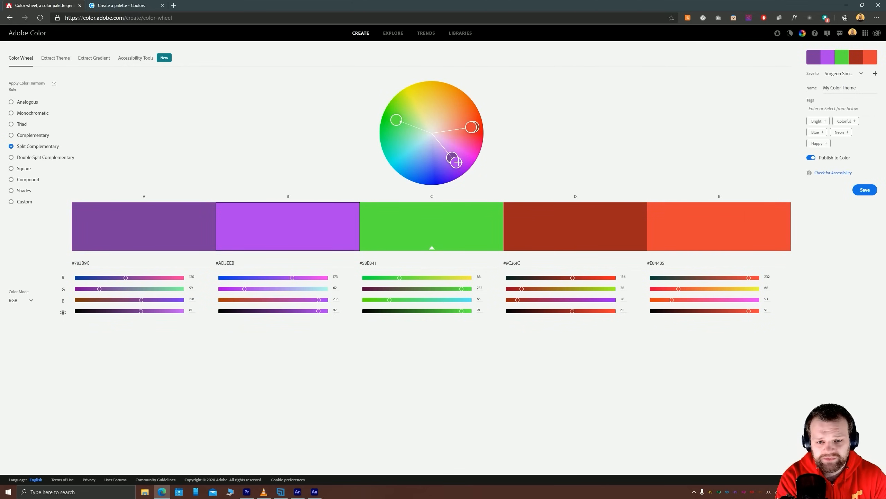
drag(396, 120, 468, 143)
Shift color B on the wheel through teal to bright blue, and switch the theme to the Double Split Complementary rule
drag(405, 105, 404, 147)
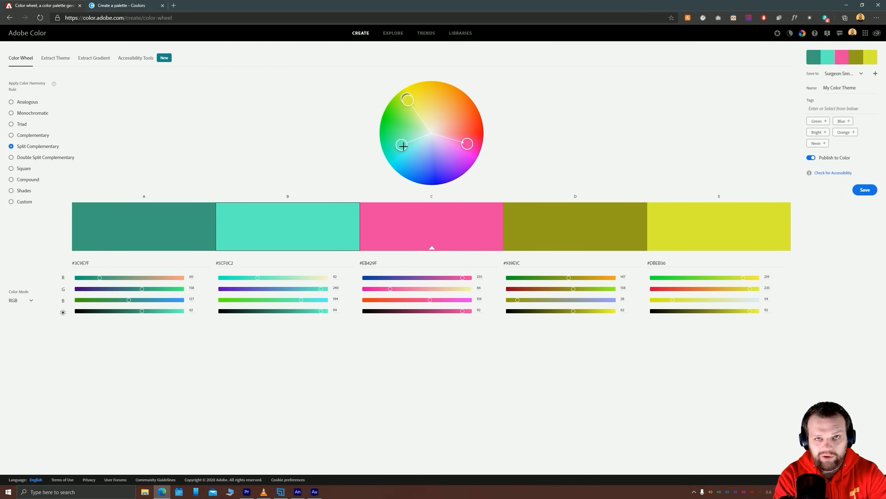
mouse_move(403, 147)
mouse_down()
mouse_move(401, 123)
mouse_move(398, 151)
mouse_up()
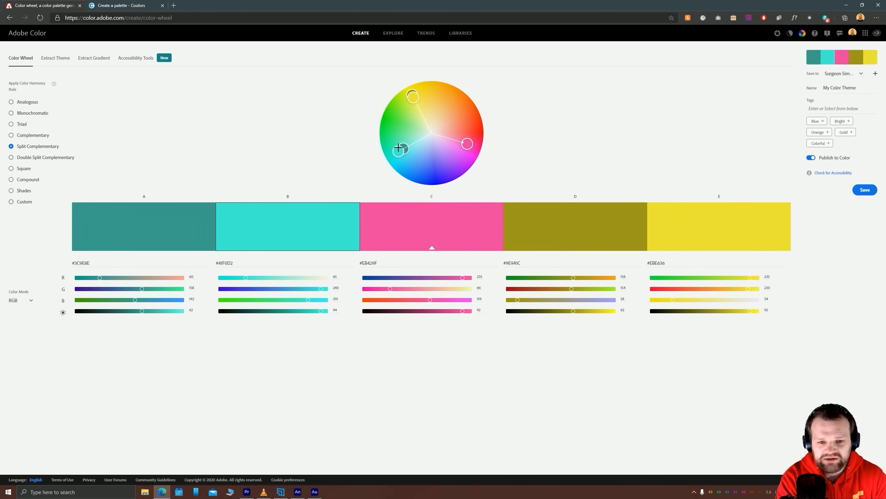
mouse_move(398, 147)
mouse_down()
mouse_move(417, 164)
mouse_move(391, 143)
mouse_move(394, 161)
mouse_move(405, 154)
mouse_move(409, 162)
mouse_move(400, 151)
mouse_move(408, 164)
mouse_move(417, 154)
mouse_move(400, 165)
mouse_up()
click(409, 167)
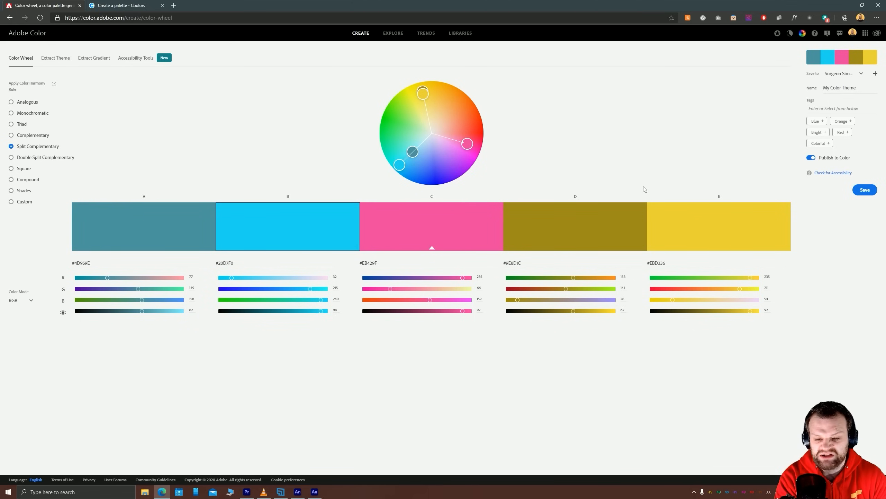
click(27, 157)
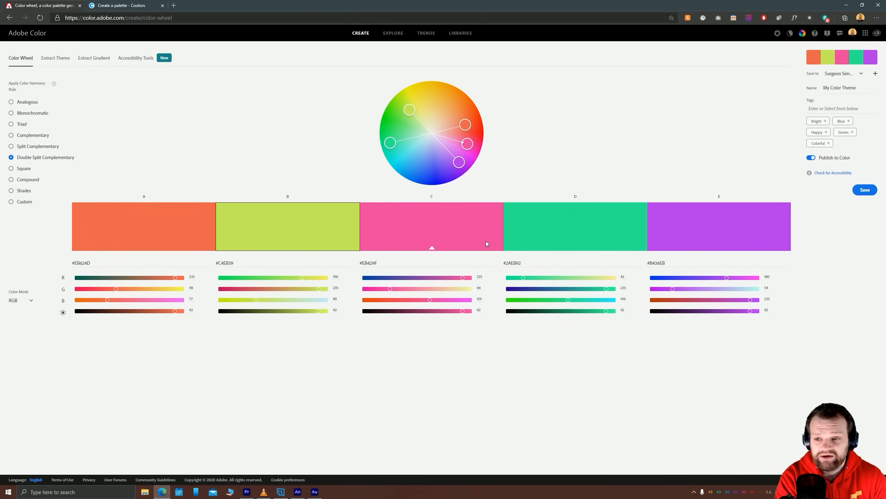
Switch to the Coolors palette generator and cycle through random palettes until one includes the pinkish red DA4167
click(123, 6)
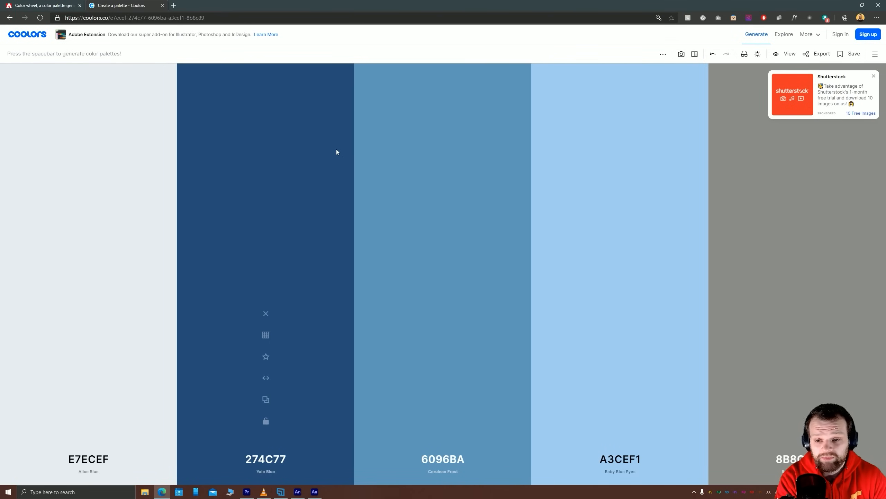
mouse_move(341, 148)
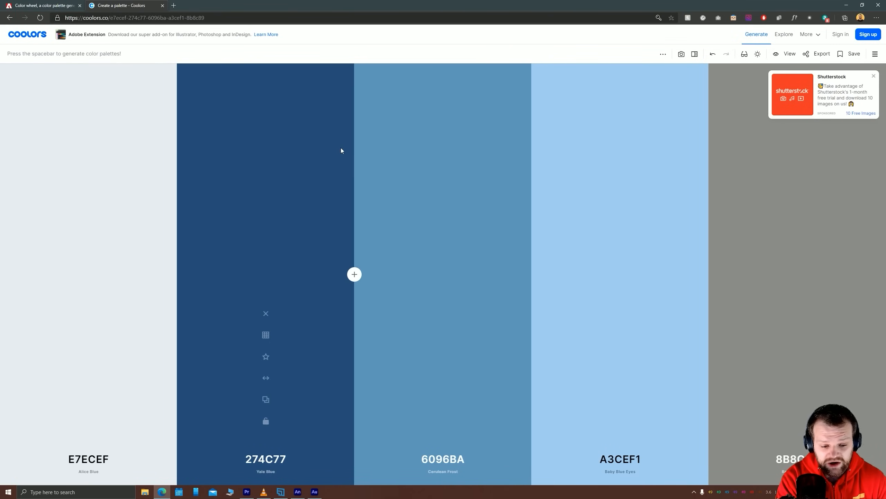
key(space)
key(space)
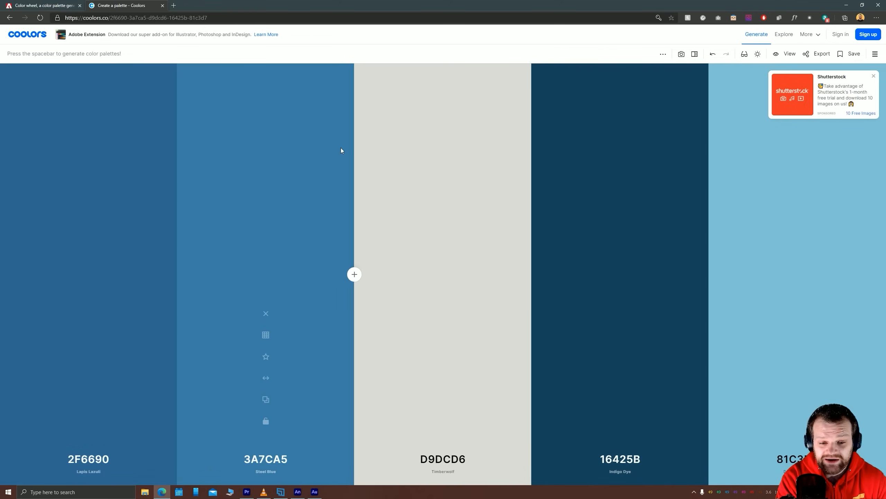
key(space)
key(space)
key(space)
key(space)
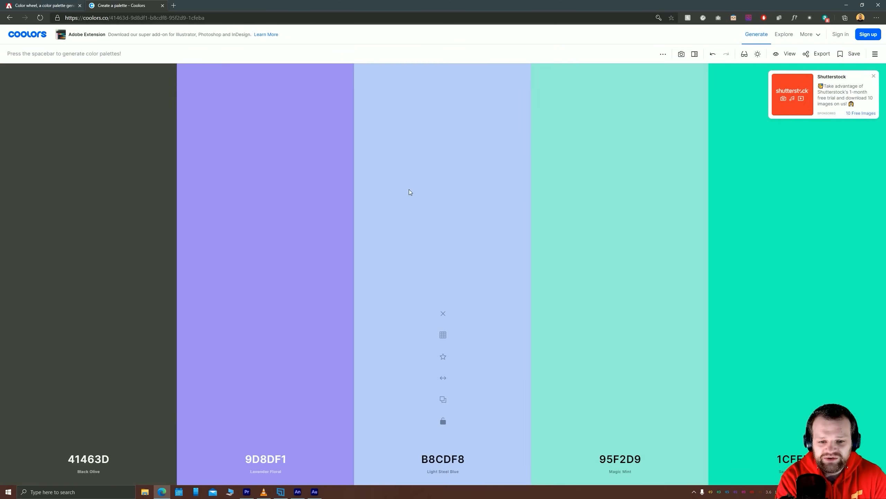
key(space)
key(space)
key(space)
key(space)
key(space)
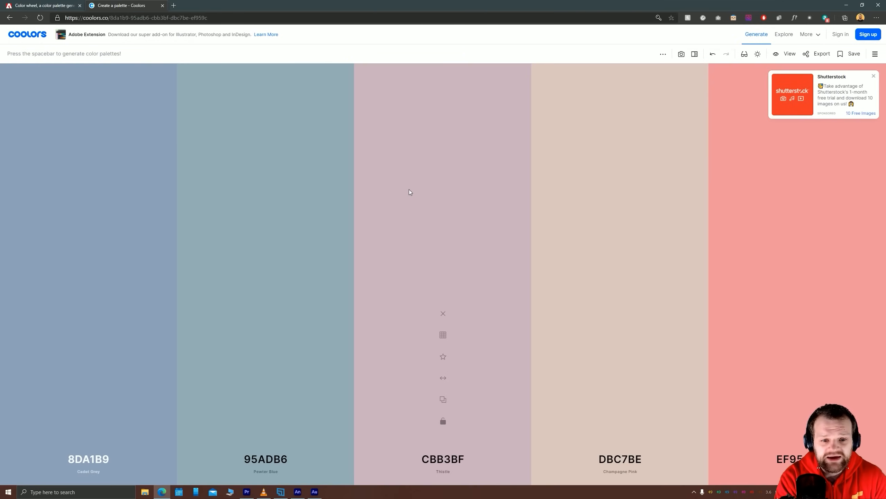
key(space)
key(space)
key(space)
key(space)
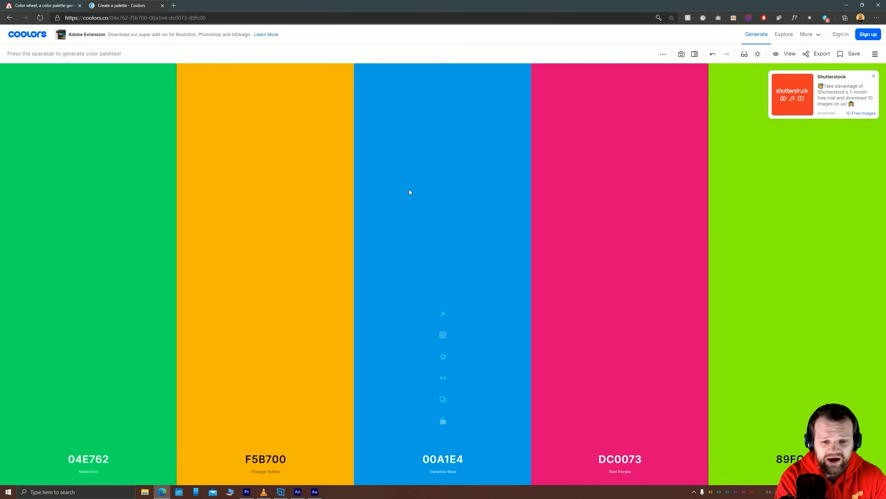
key(space)
key(space)
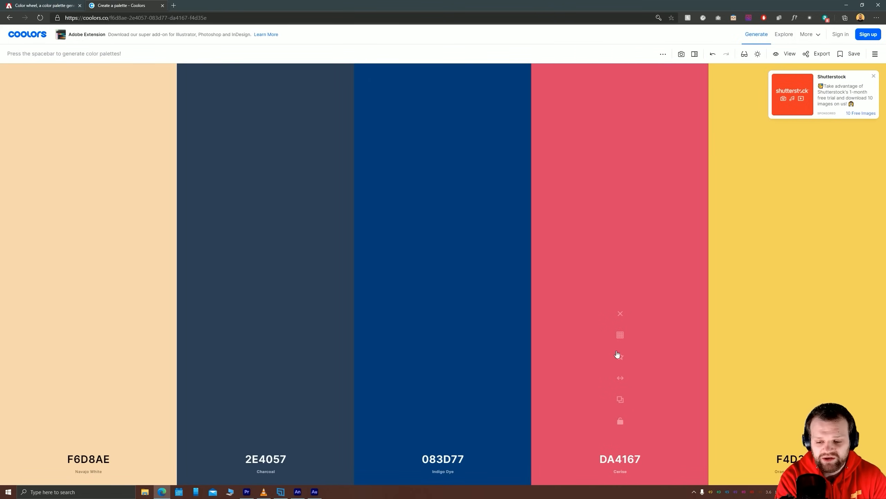
Lock the pinkish red DA4167 and generate new palettes around it until one includes the light blue B4E1FF
click(620, 423)
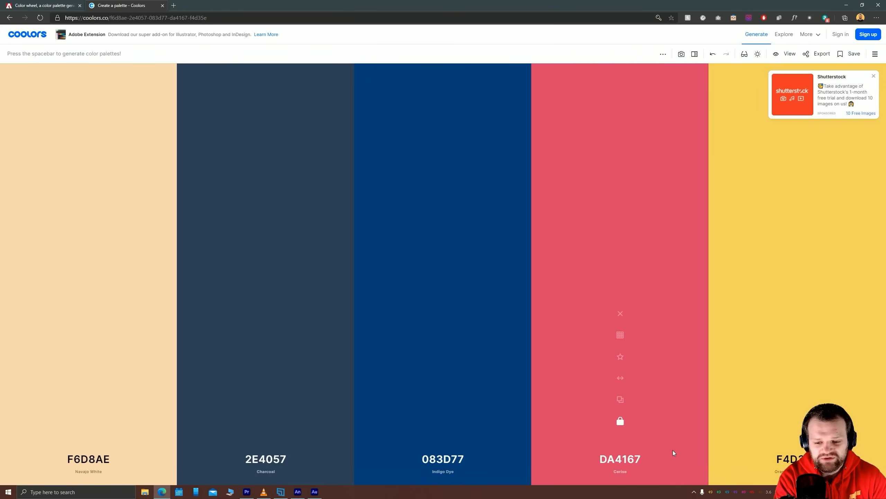
key(space)
key(space)
key(space)
key(space)
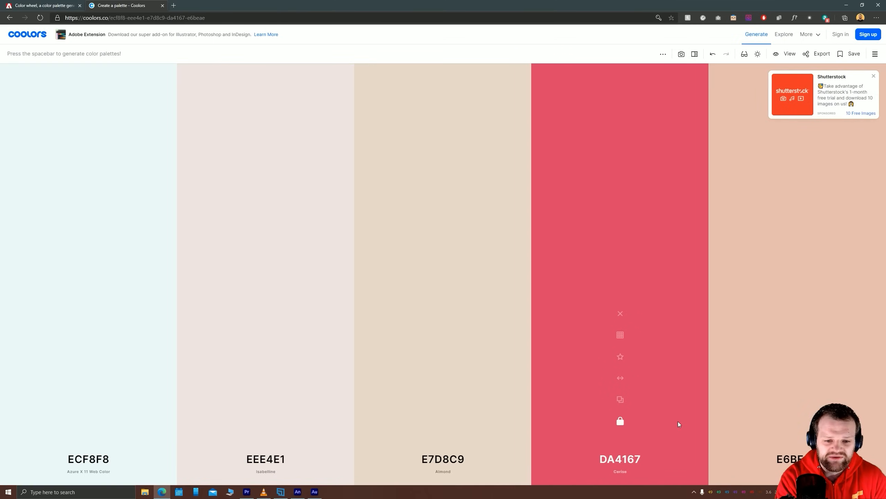
key(space)
key(space)
key(space)
key(space)
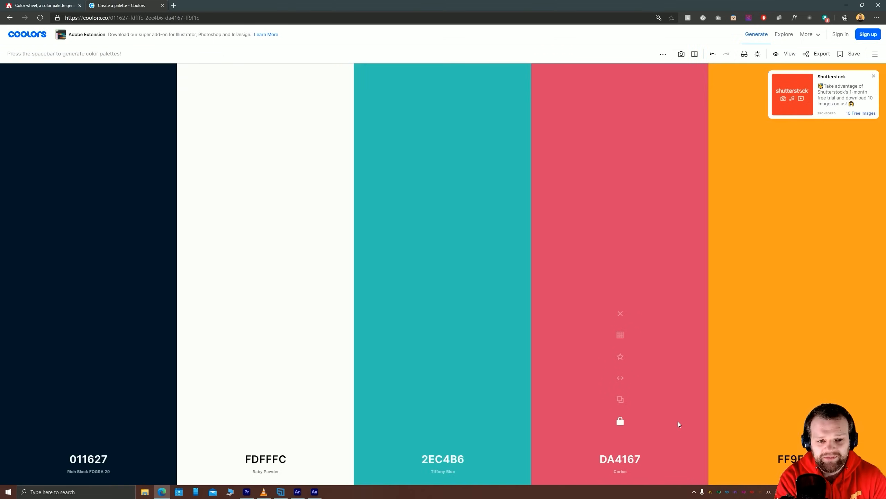
key(space)
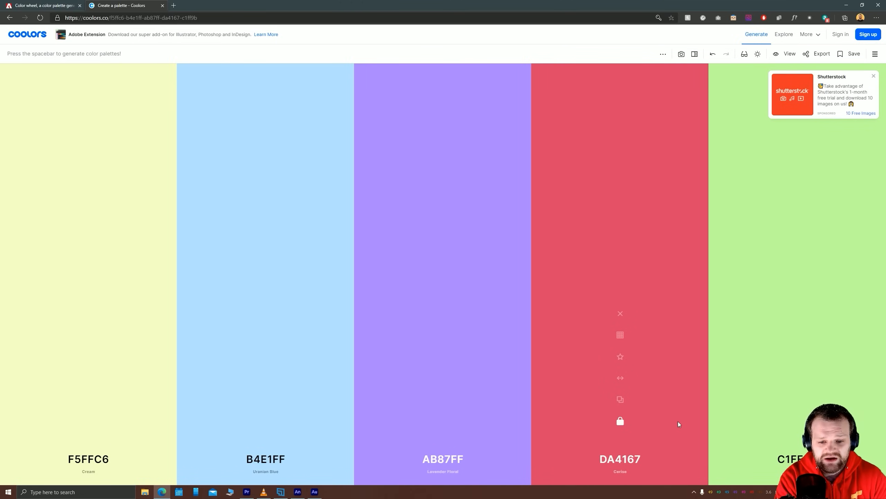
Lock the light blue B4E1FF as well and generate more palettes around the two locked colors
click(265, 422)
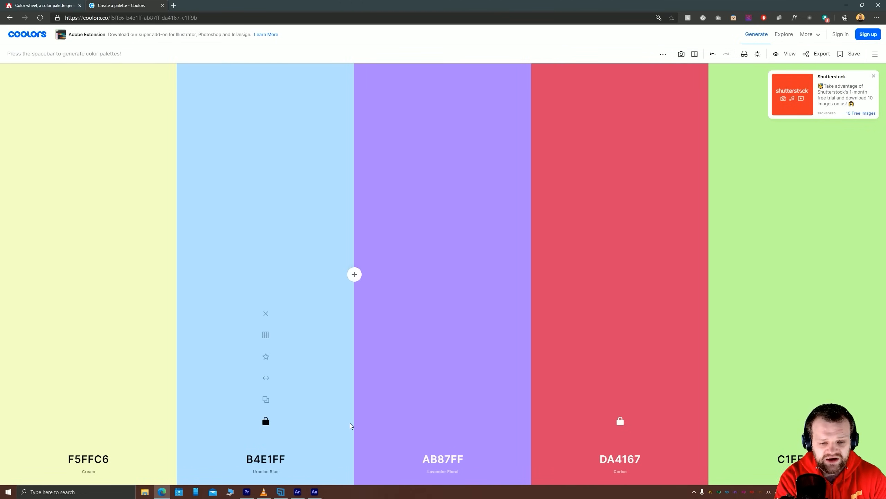
key(space)
key(space)
key(space)
key(space)
key(space)
key(space)
key(space)
key(space)
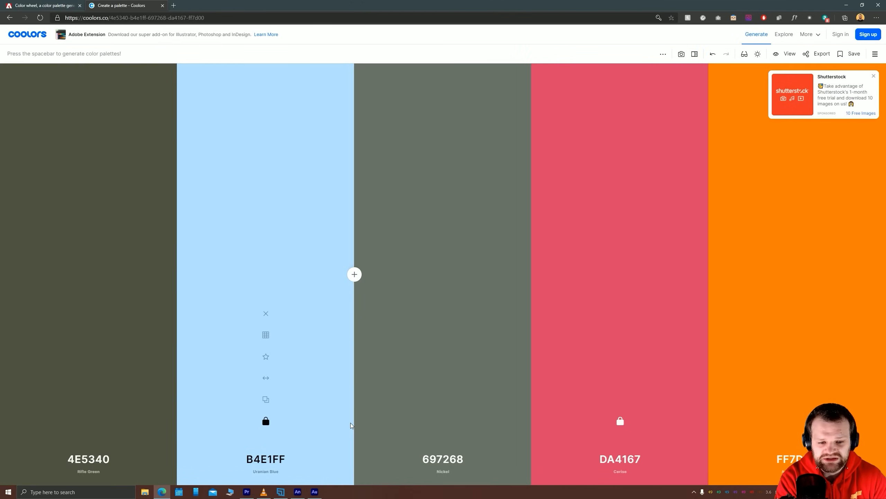
key(space)
key(space)
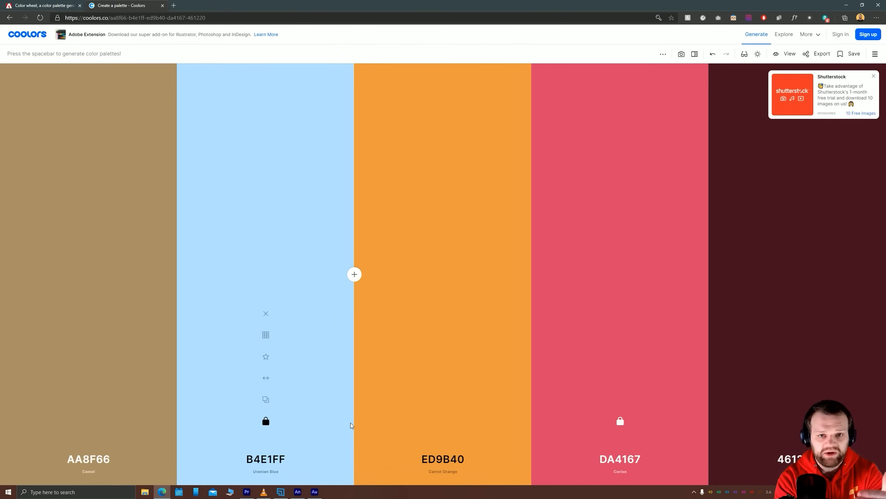
key(space)
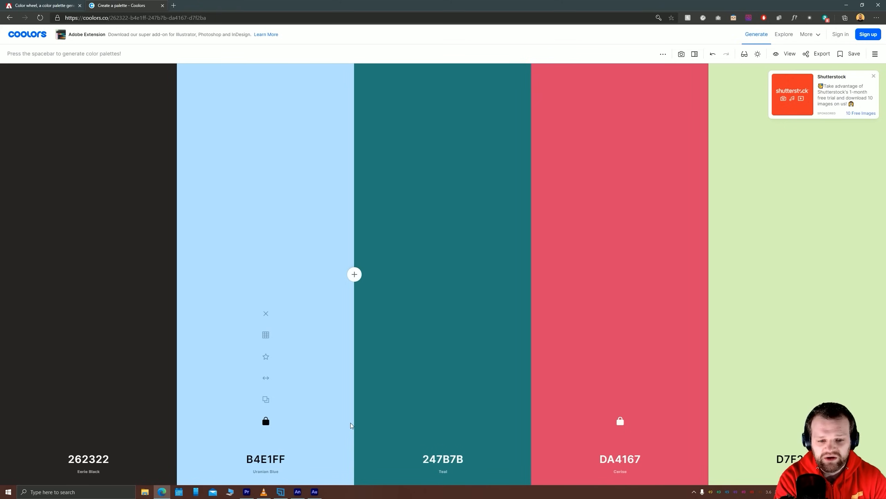
key(space)
key(space)
key(space)
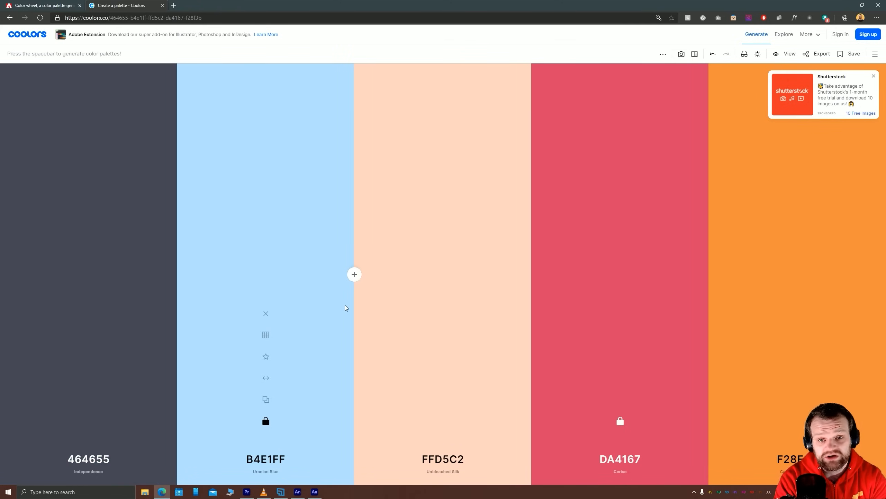
key(space)
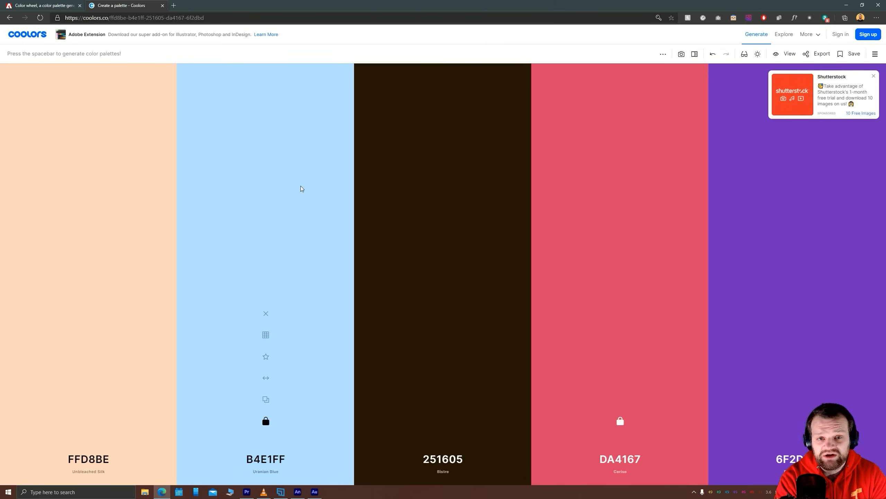
key(space)
key(space)
key(space)
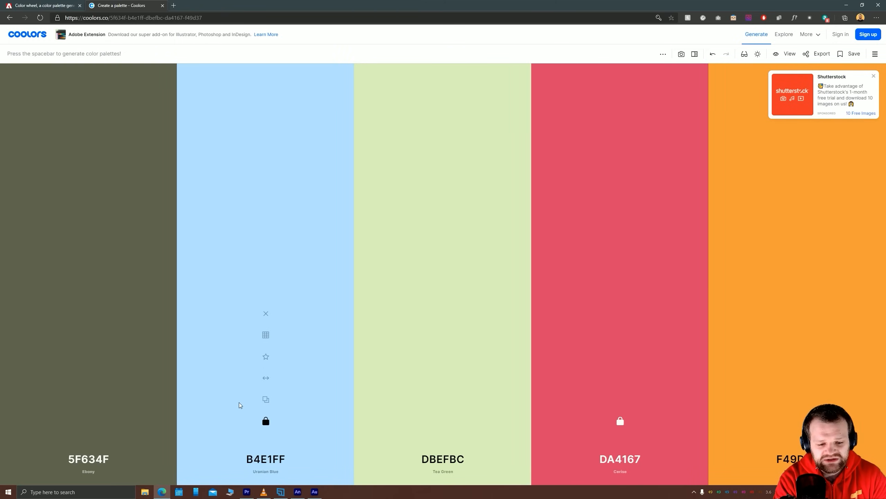
Unlock the light blue B4E1FF and the pinkish red DA4167, and generate several entirely new random palettes
click(266, 421)
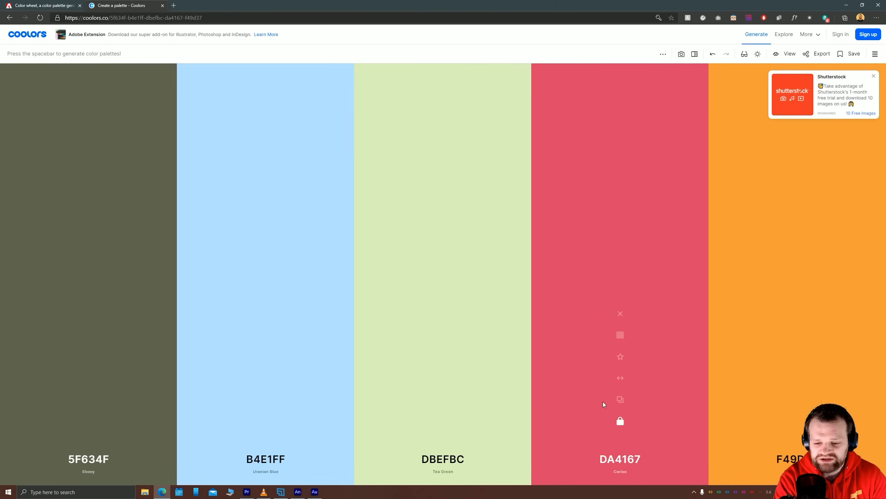
click(620, 421)
key(space)
key(space)
key(space)
key(space)
key(space)
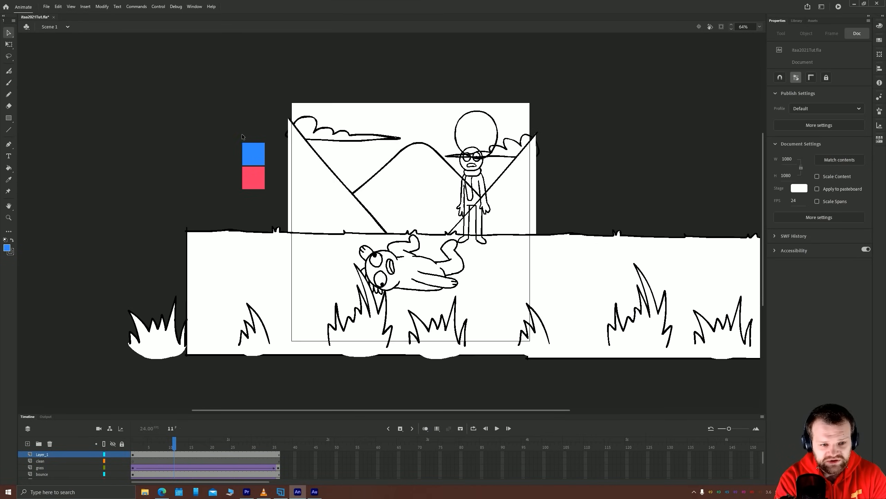
drag(243, 136, 273, 190)
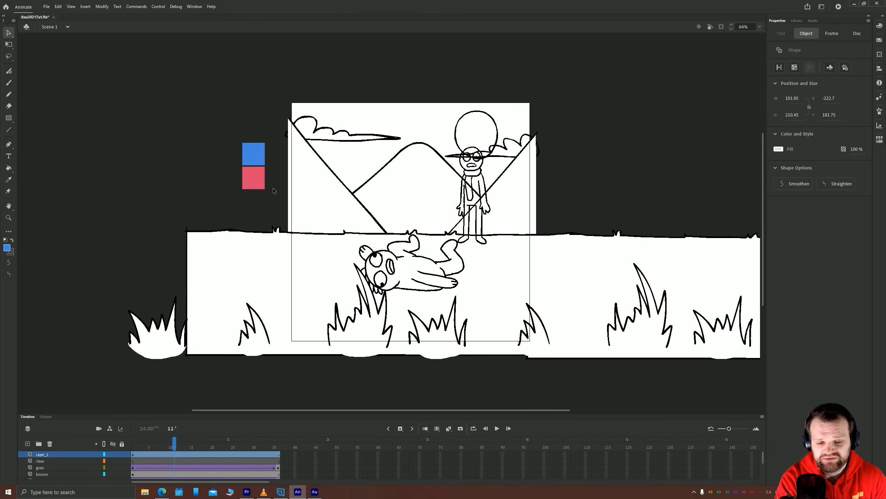
mouse_move(193, 170)
mouse_down()
mouse_move(220, 196)
mouse_move(176, 172)
mouse_up()
click(133, 153)
click(9, 118)
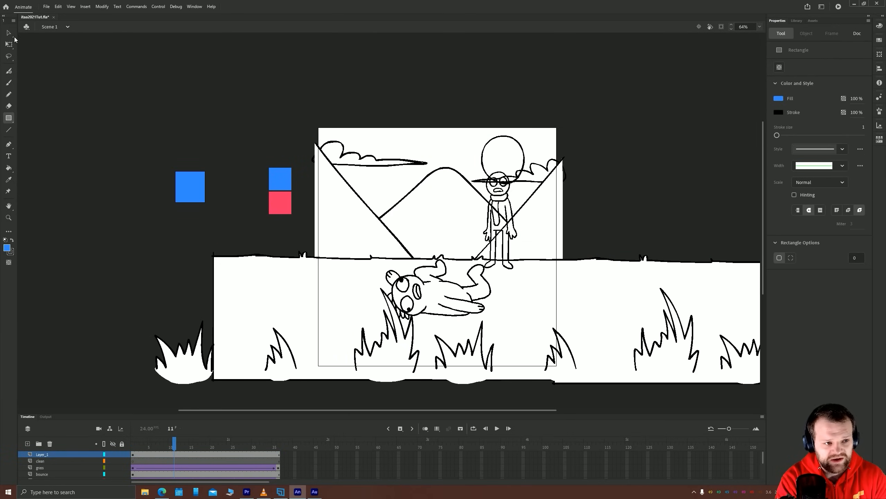
click(8, 33)
drag(129, 122, 232, 224)
key(Delete)
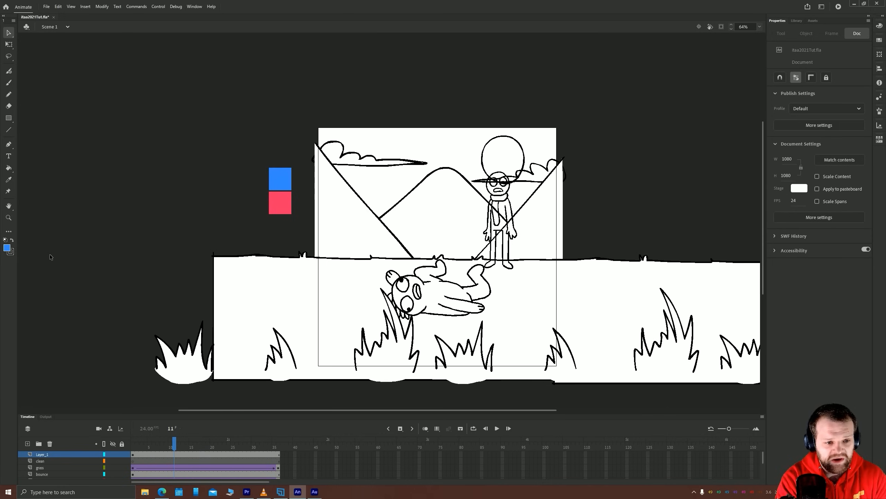
Set the fill color to the dark grey 4A4A4A
click(8, 249)
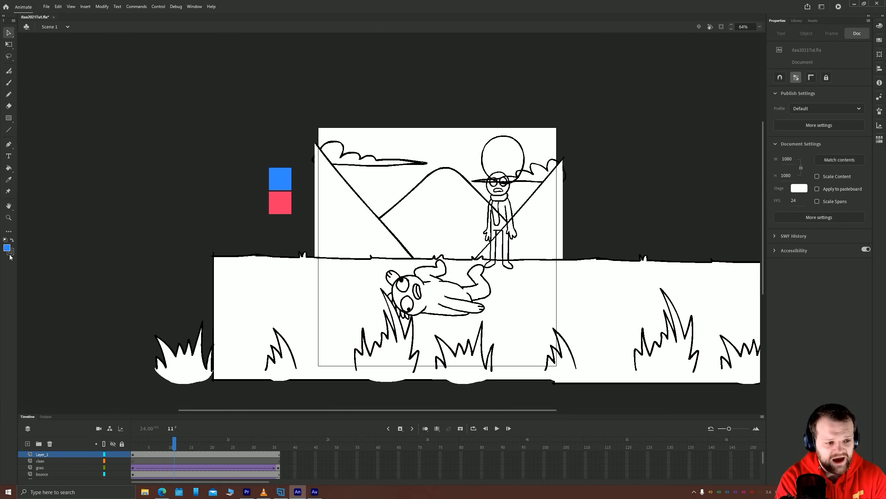
click(11, 253)
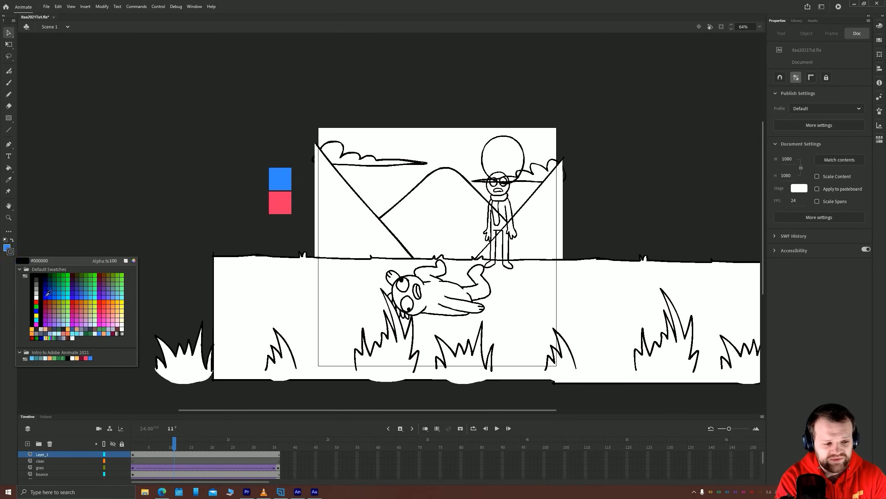
click(6, 249)
click(7, 248)
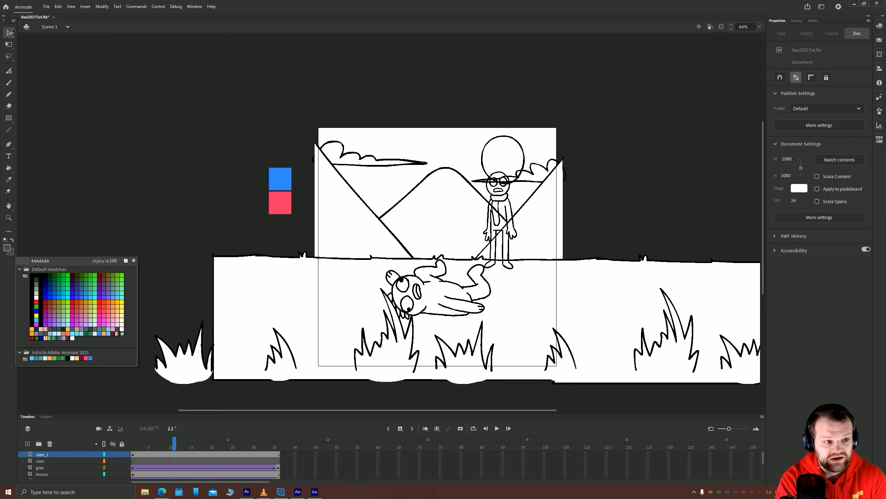
click(9, 35)
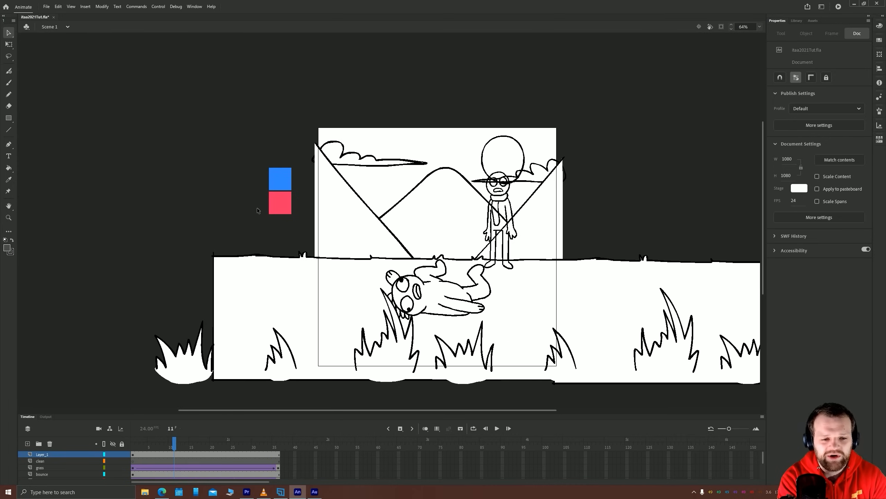
Move the blue and pinkish red color squares together farther away from the stage, to about X -605
scroll(227, 199, up, 5)
scroll(251, 240, down, 3)
scroll(242, 267, up, 5)
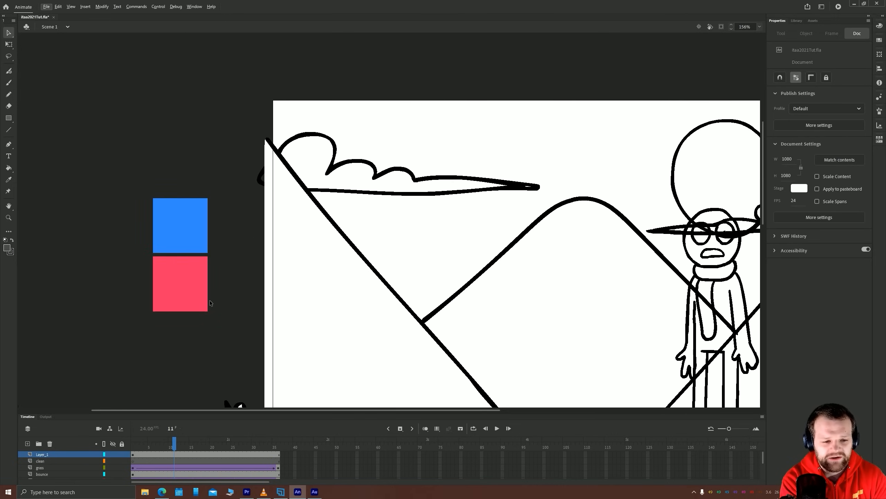
click(389, 284)
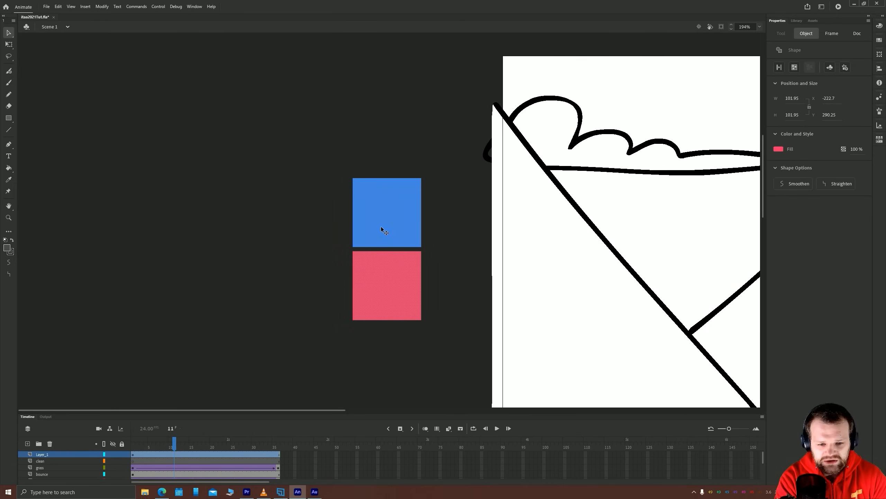
shift+click(381, 226)
drag(380, 226, 124, 223)
Duplicate the pinkish red square and the blue square twice each to make two rows of three squares
click(155, 286)
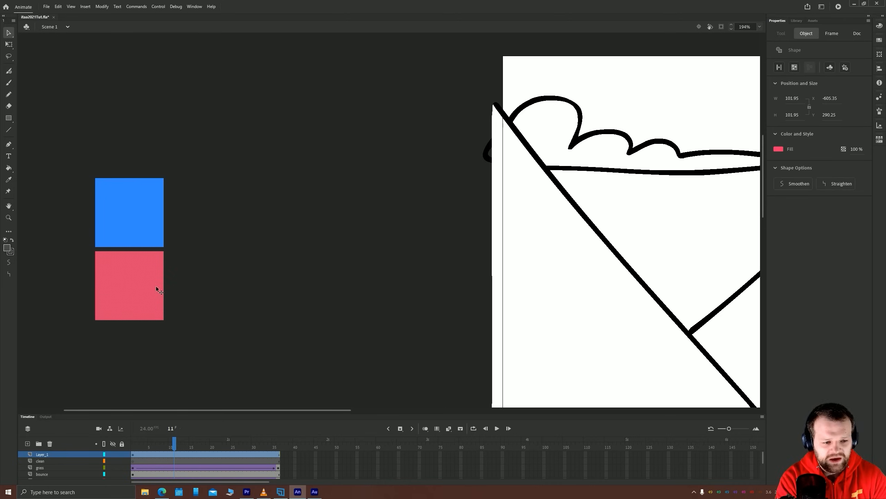
drag(141, 285, 272, 283)
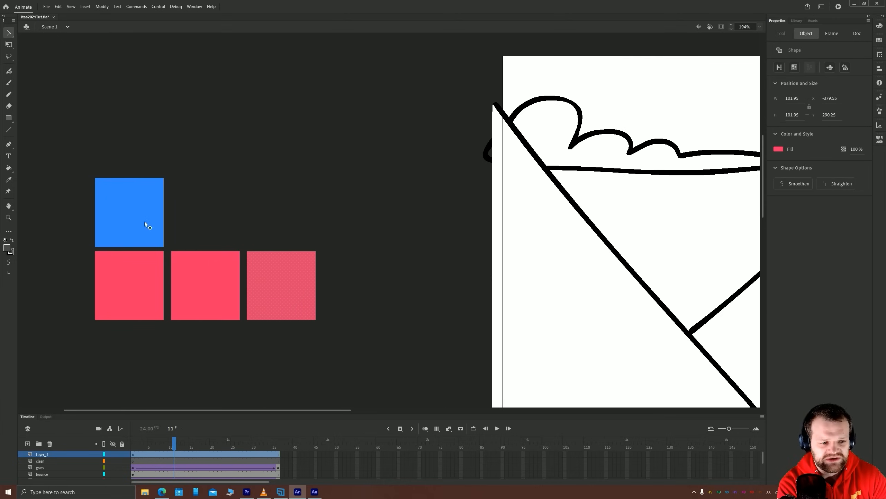
drag(145, 221, 285, 213)
click(265, 140)
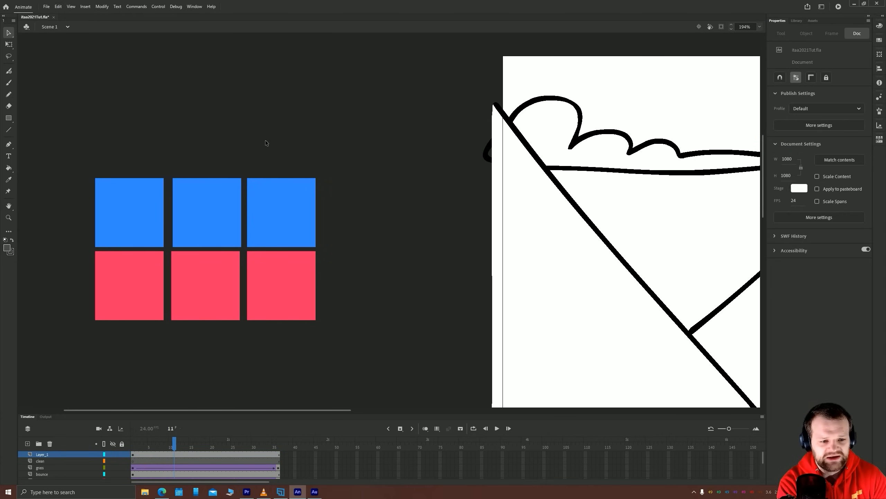
Nudge the middle blue square and the third column of squares horizontally to line up and evenly space the columns
click(205, 209)
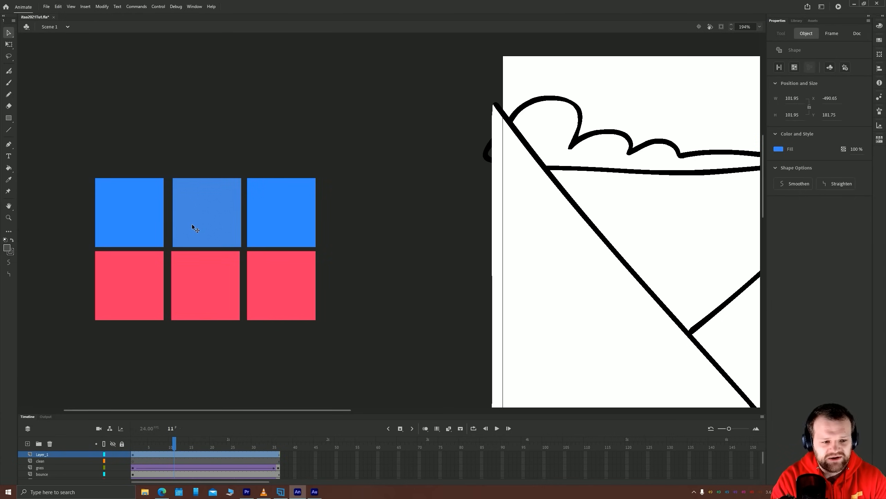
key(Left)
key(Left)
key(Left)
drag(383, 143, 243, 333)
key(Right)
key(Right)
key(Right)
key(Right)
key(Left)
key(Left)
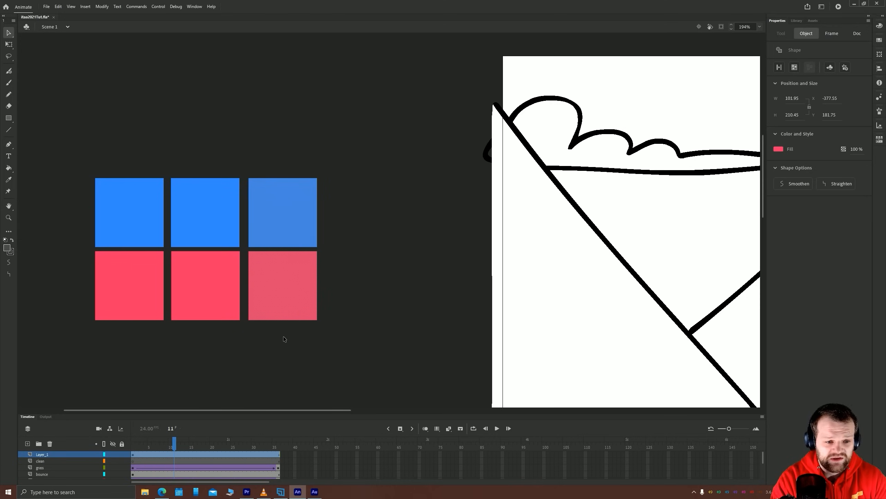
key(Left)
key(Left)
Shift the whole row of pinkish red squares down to Y 295.25 to even out the gap between the rows
drag(361, 338, 58, 251)
key(shift+Down)
click(65, 352)
Open the Color panel beside the squares and darken the first pinkish red square's fill to A21C3E
click(131, 286)
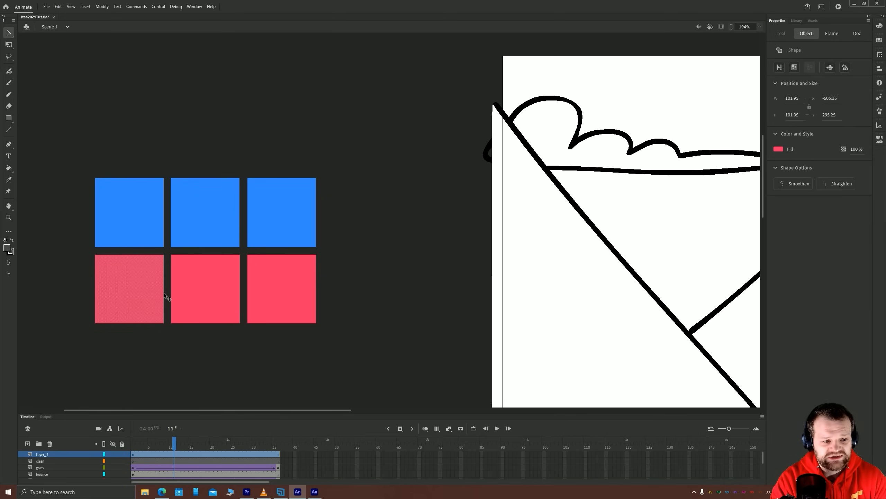
click(196, 6)
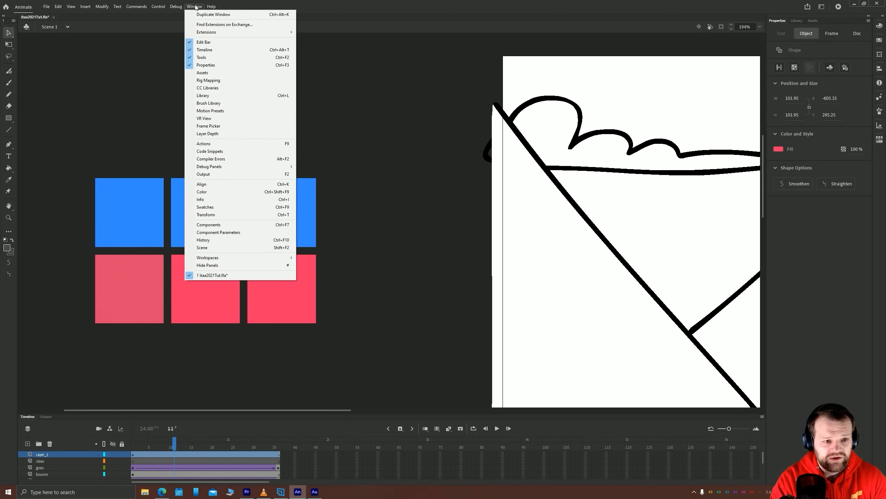
click(210, 192)
drag(742, 20, 376, 81)
drag(375, 168, 415, 142)
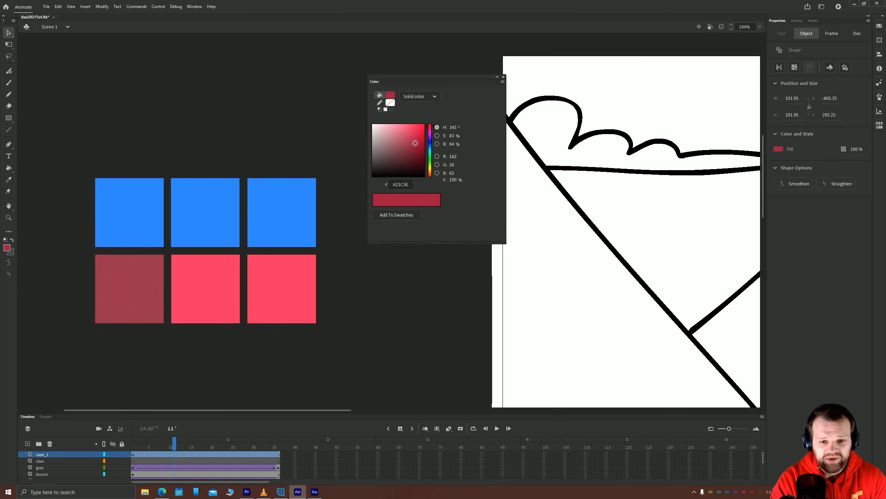
click(314, 114)
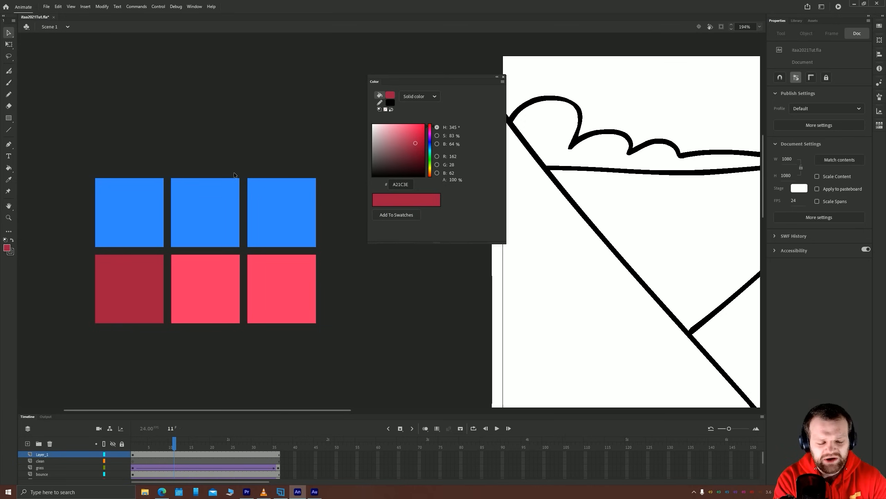
Set the third pinkish red square's fill to the more saturated red EC194D
click(286, 263)
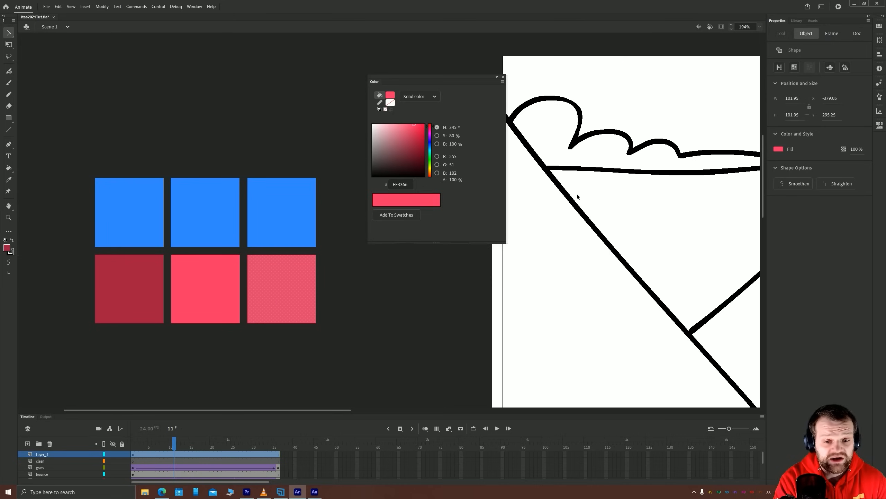
click(419, 127)
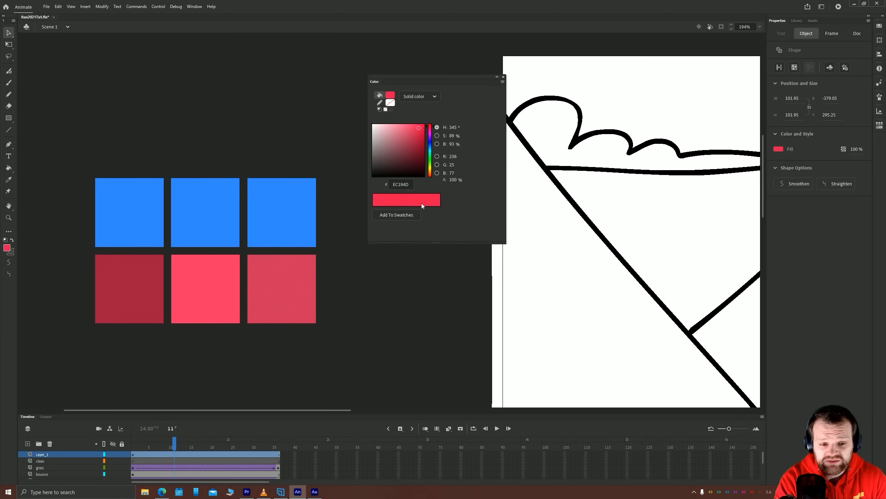
click(373, 309)
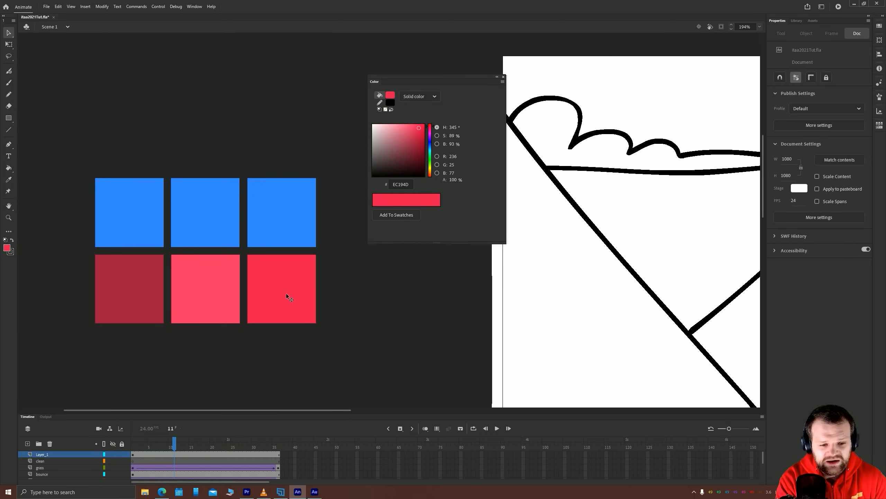
Restore the third square's fill to FF3366 by sampling the middle pinkish red square
click(256, 299)
key(i)
click(206, 301)
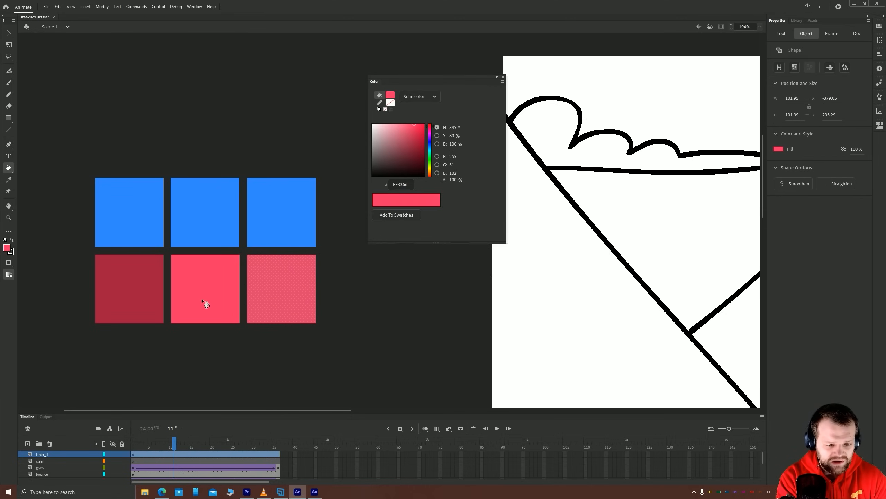
key(v)
click(349, 292)
Shift the third square in the red row to the magenta D40086, with hue 322°, saturation 100% and brightness 83%
click(300, 293)
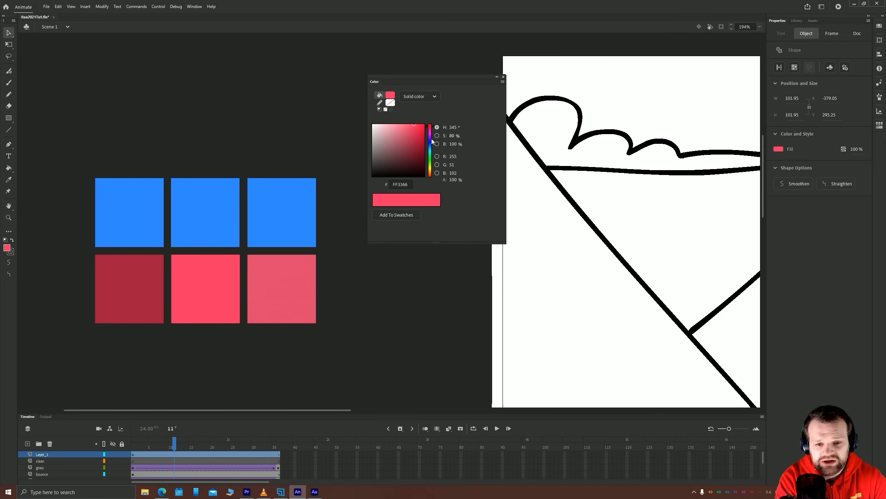
mouse_move(427, 129)
mouse_down()
mouse_move(430, 121)
mouse_move(420, 130)
mouse_move(432, 132)
mouse_up()
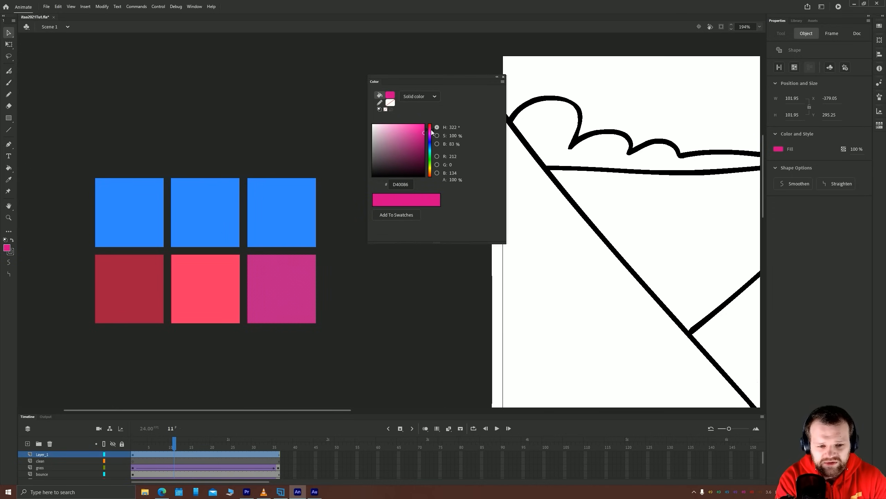
click(271, 139)
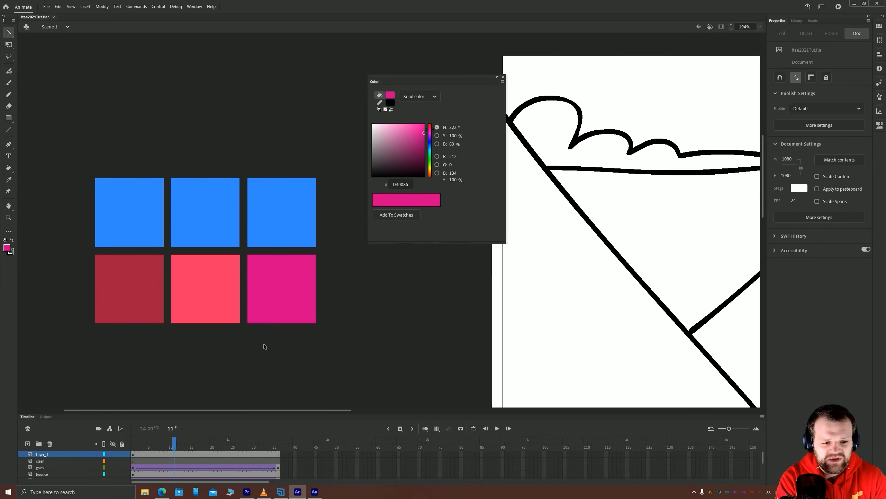
click(311, 301)
click(225, 325)
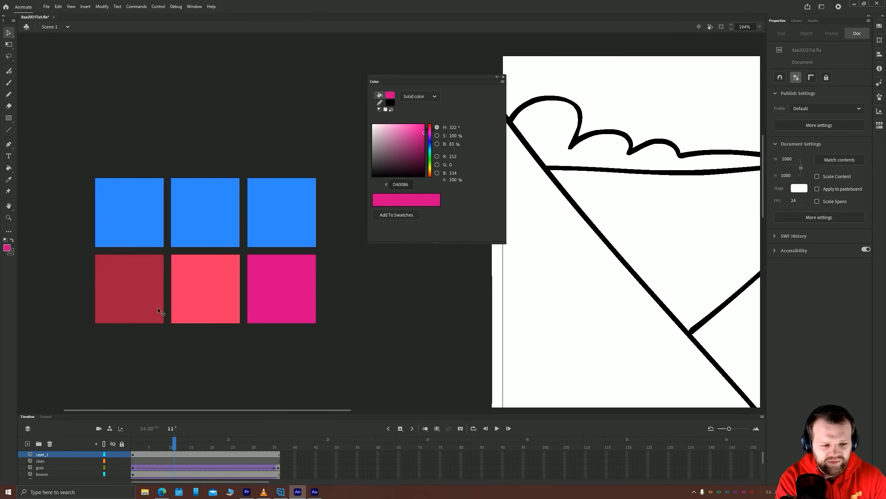
Change the magenta square's hue to 360° to make it the pure red D40000
click(280, 294)
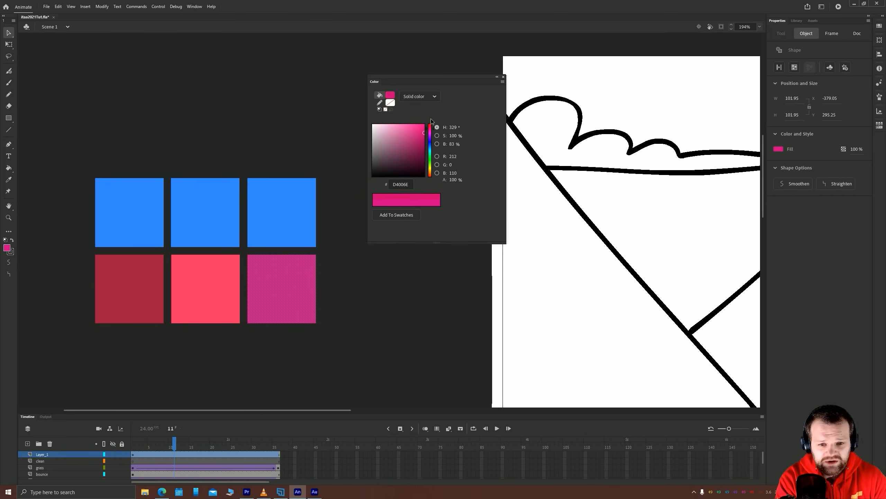
click(430, 124)
click(254, 125)
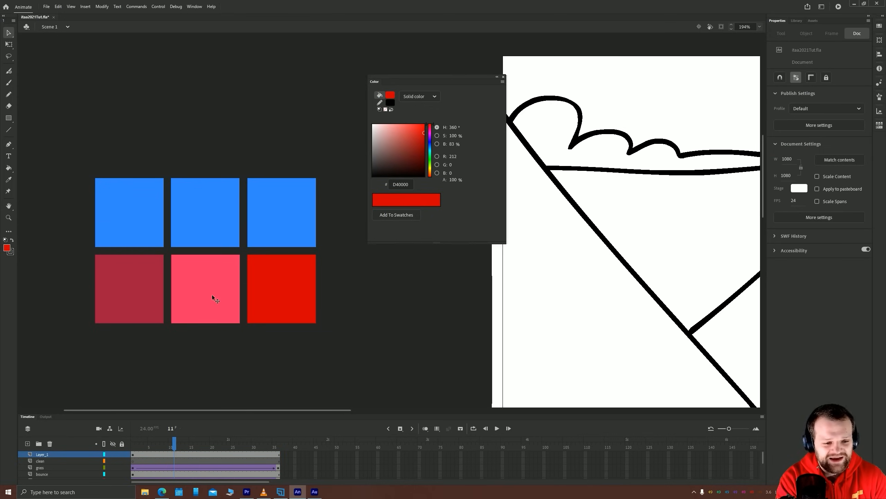
Duplicate the middle pinkish red square beyond the pure red one, then enlarge the Color panel and move it clear of the squares
click(200, 297)
mouse_move(200, 297)
mouse_down()
mouse_move(364, 289)
mouse_move(350, 293)
mouse_move(357, 289)
mouse_up()
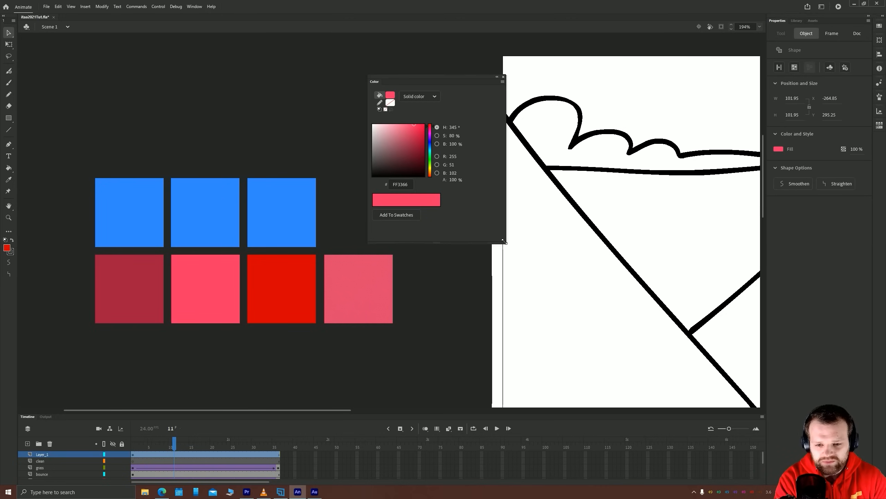
mouse_move(506, 243)
mouse_down()
mouse_move(564, 287)
mouse_move(520, 265)
mouse_up()
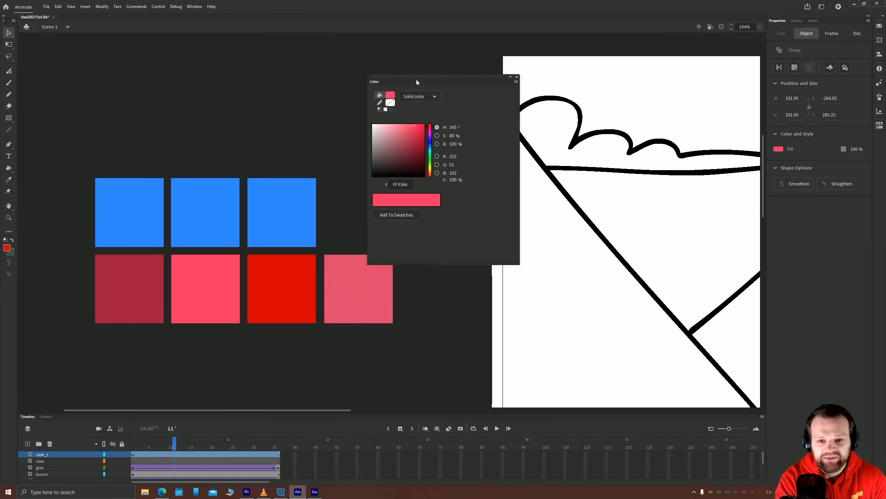
drag(416, 81, 480, 125)
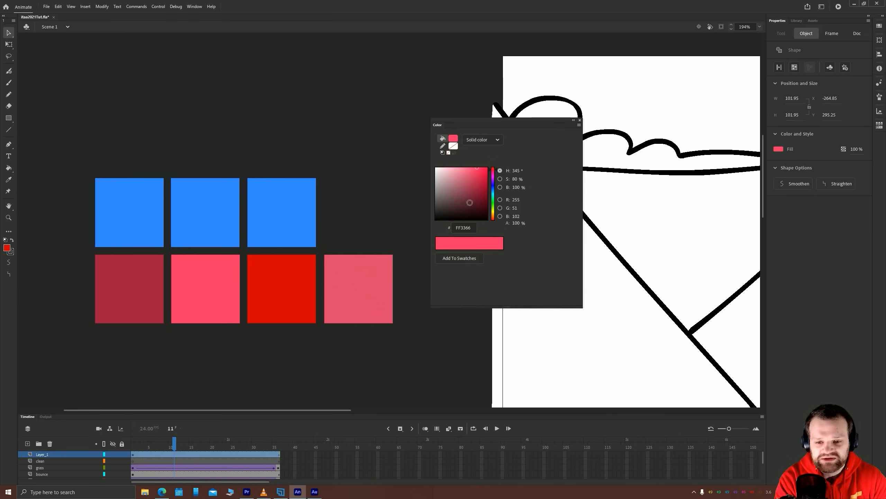
Set the fourth square's fill in the red row to the magenta CE1281, with hue 325°, saturation 91% and brightness 81%
click(493, 172)
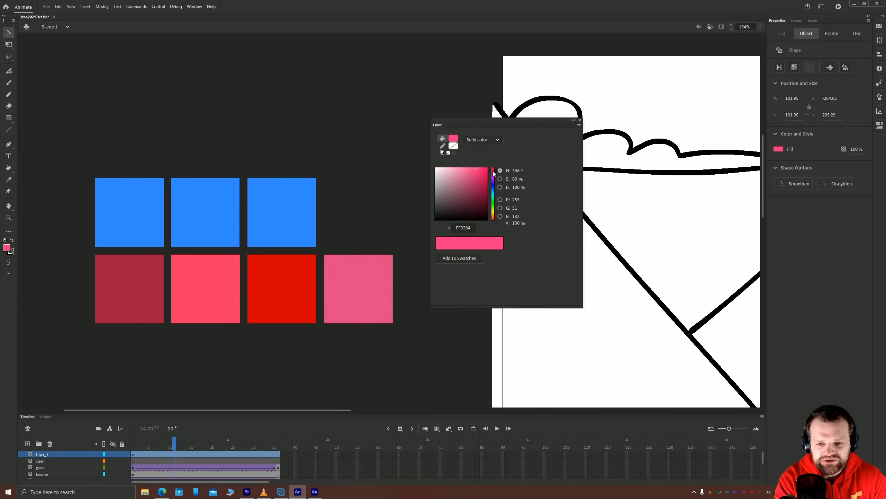
click(493, 173)
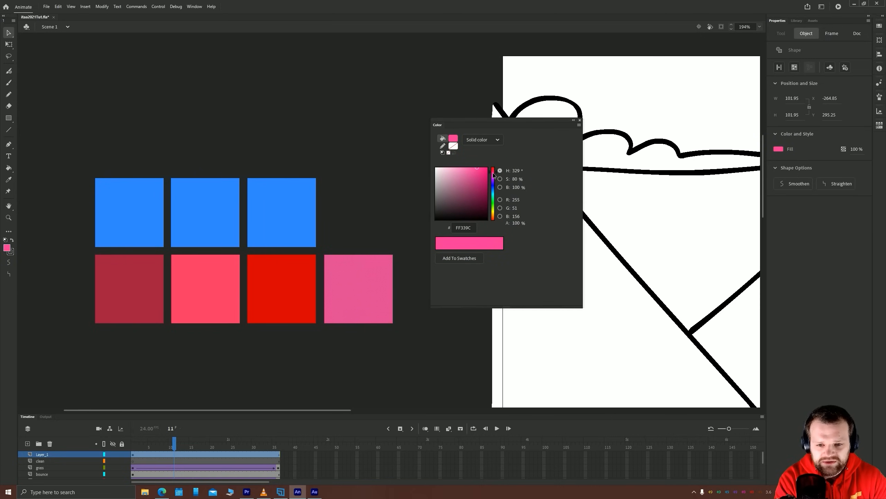
drag(515, 188, 518, 178)
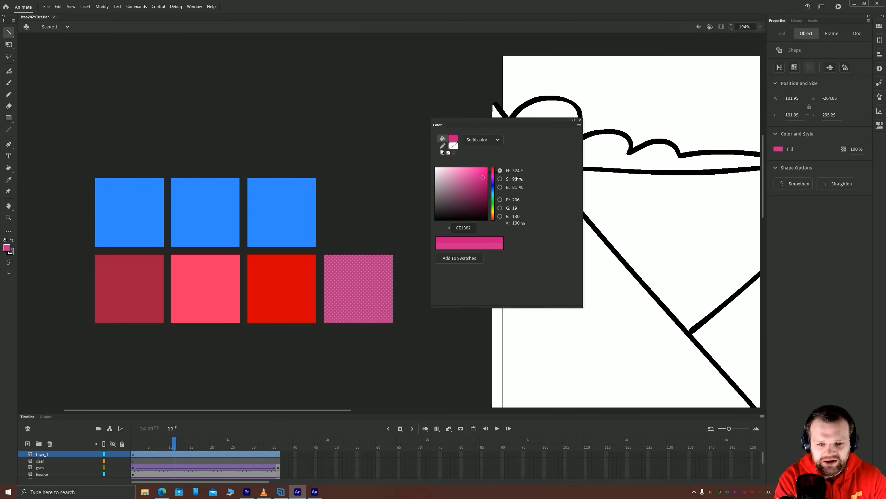
click(352, 384)
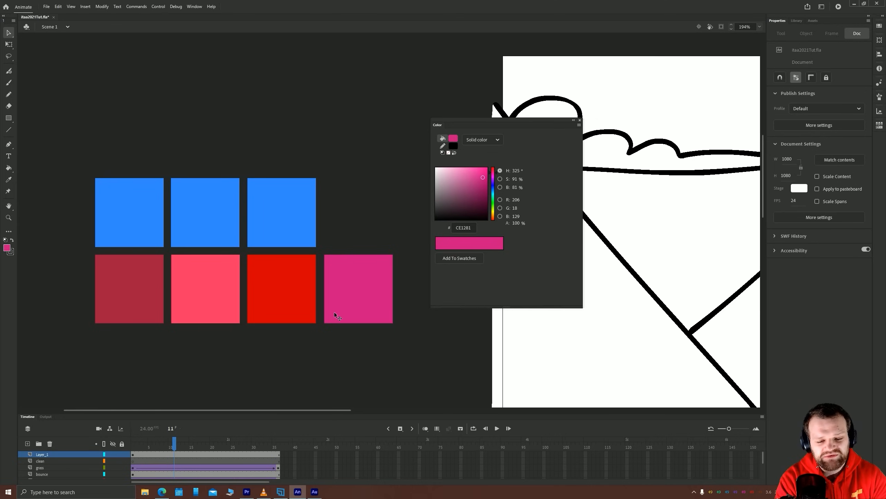
Change the magenta square's fill to the dark red 82050E, with hue 356°, saturation 96% and brightness 51%
click(357, 293)
drag(492, 172, 485, 193)
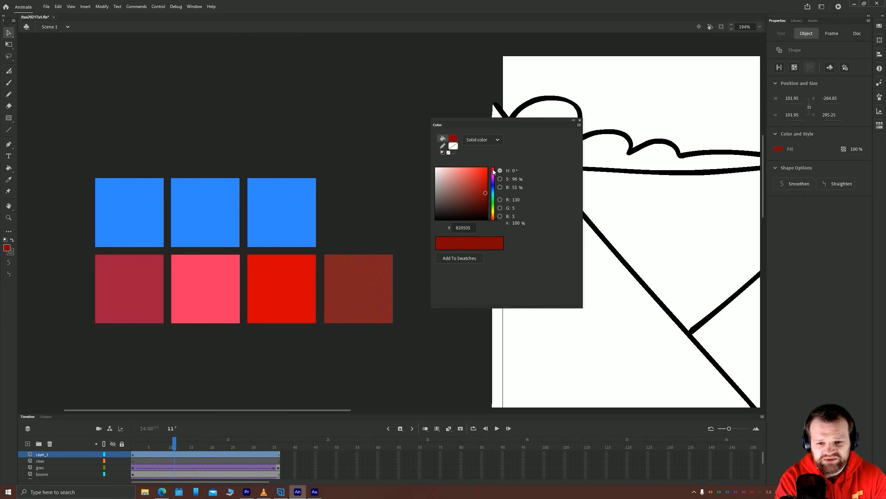
click(493, 168)
click(371, 191)
Delete the pure red third square and move the dark red square into its place in the row
click(311, 297)
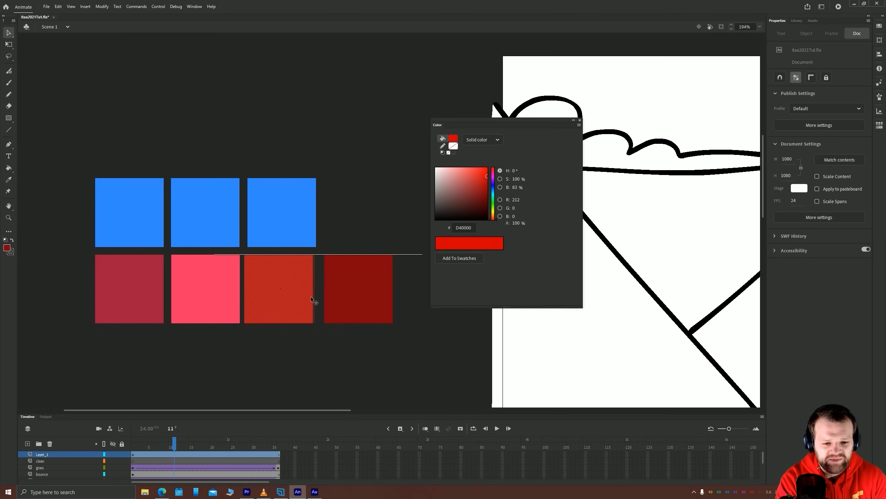
drag(353, 287, 278, 288)
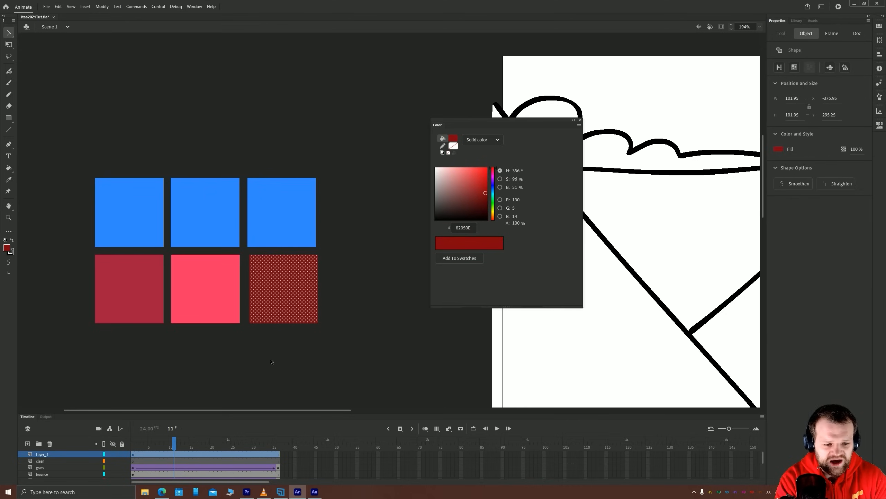
click(275, 362)
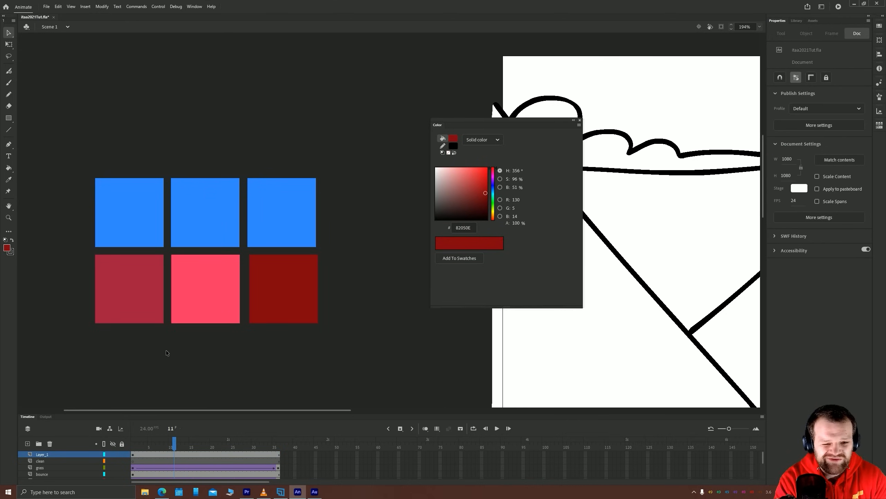
Delete the dark red squares on both sides of the middle pinkish red square
click(261, 297)
key(Delete)
click(144, 296)
key(Delete)
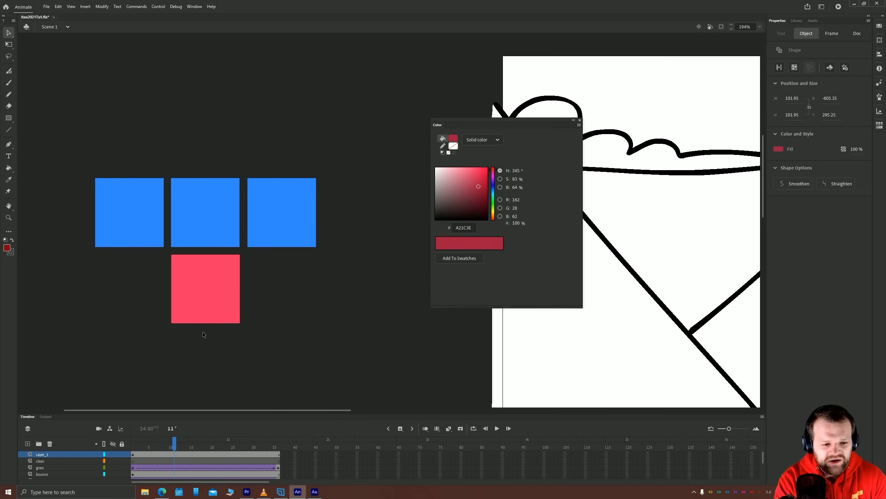
Place a copy of the pinkish red square on each side of it to rebuild the row of three
drag(159, 300, 122, 301)
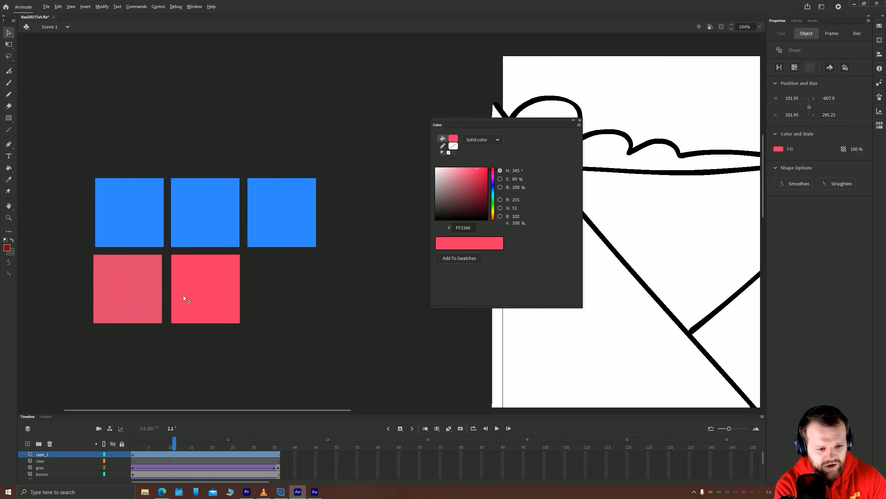
drag(181, 301, 258, 296)
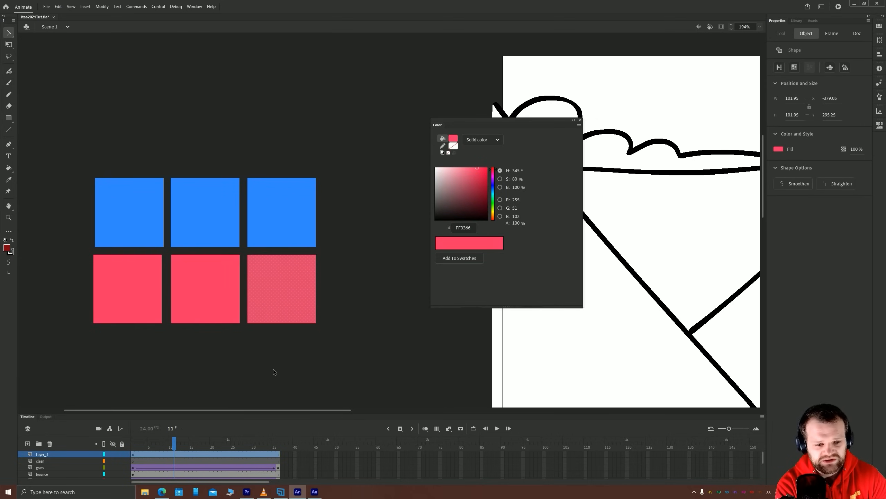
Set the first pinkish red square's fill to the darker red C0142F, with hue 351°, saturation 90% and brightness 75%
click(130, 295)
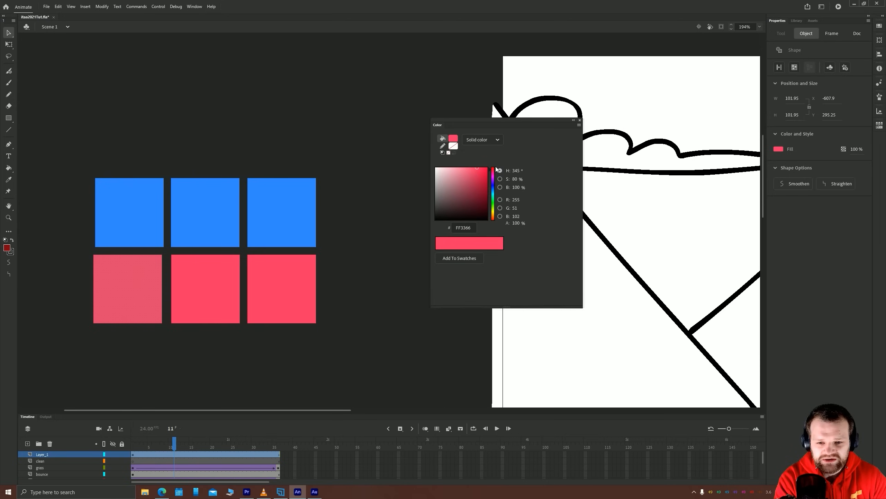
drag(494, 171, 482, 180)
click(136, 344)
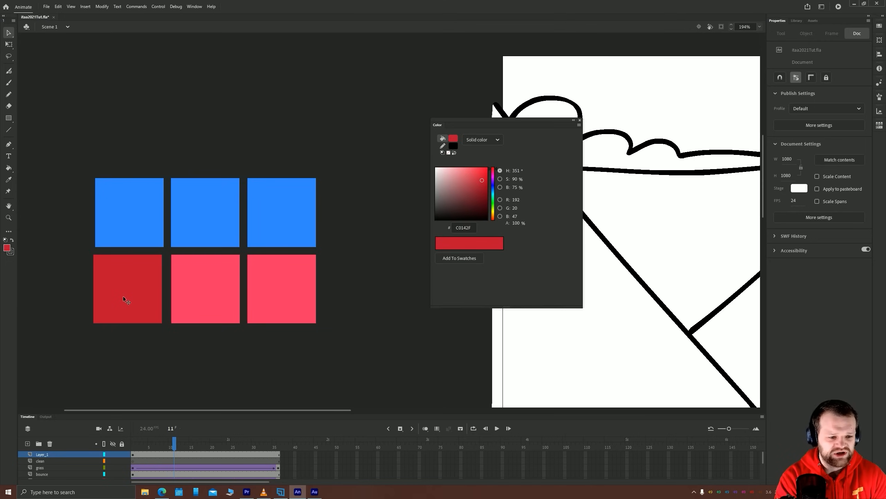
Set the third pinkish red square's fill to the light pink FF7CBA, with hue 332°, saturation 51% and brightness 100%
click(266, 301)
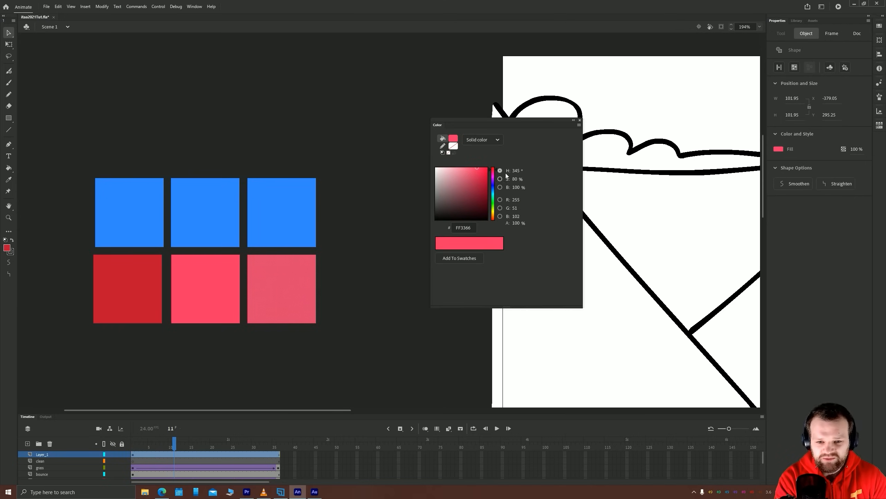
drag(493, 172, 462, 167)
click(384, 242)
scroll(244, 367, left, 3)
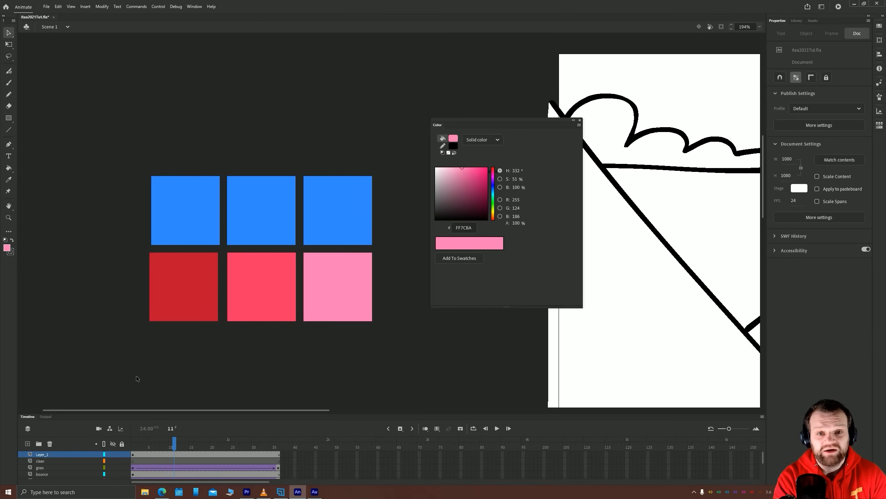
Darken the first blue square's fill to 0050BD, with hue 215°, saturation 100% and brightness 74%
click(184, 208)
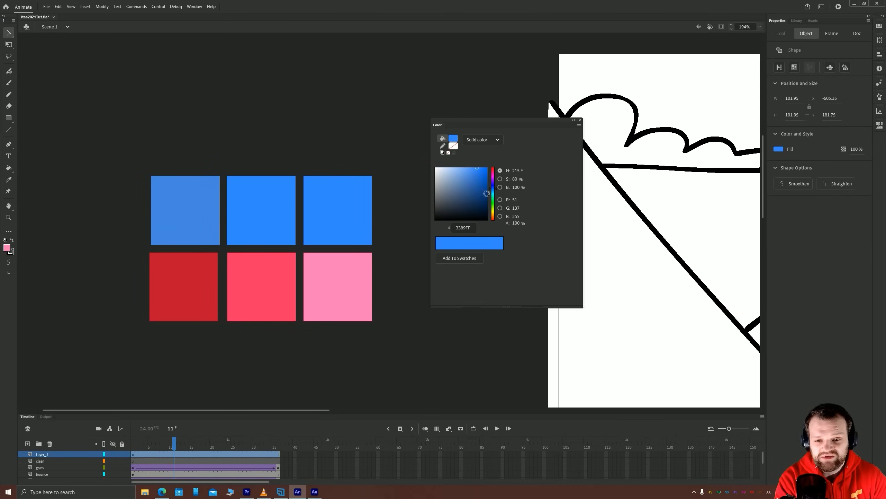
click(493, 192)
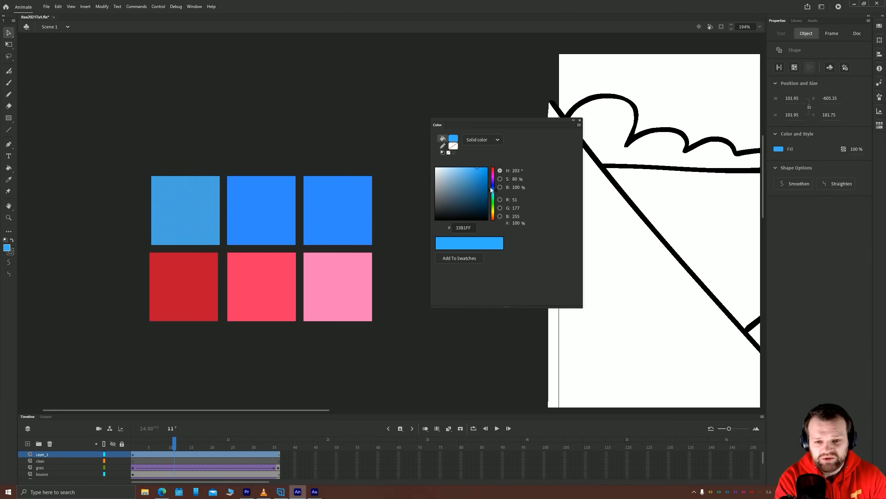
drag(486, 172, 488, 181)
click(302, 149)
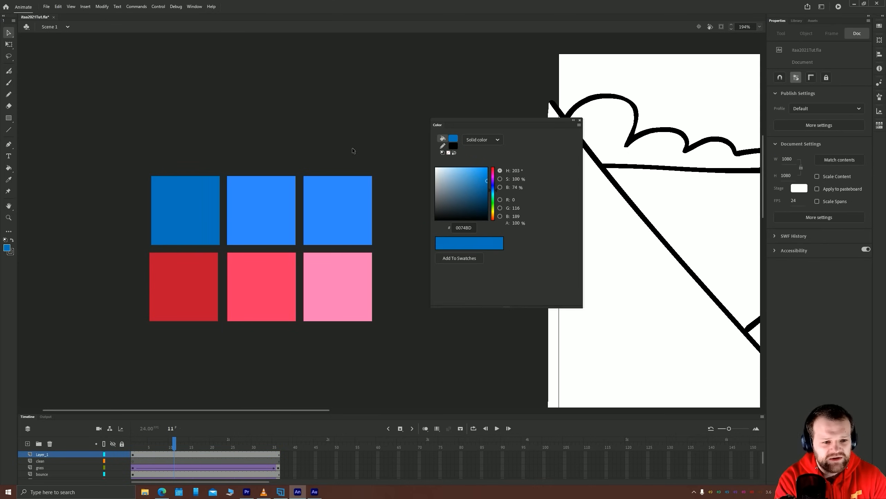
click(172, 212)
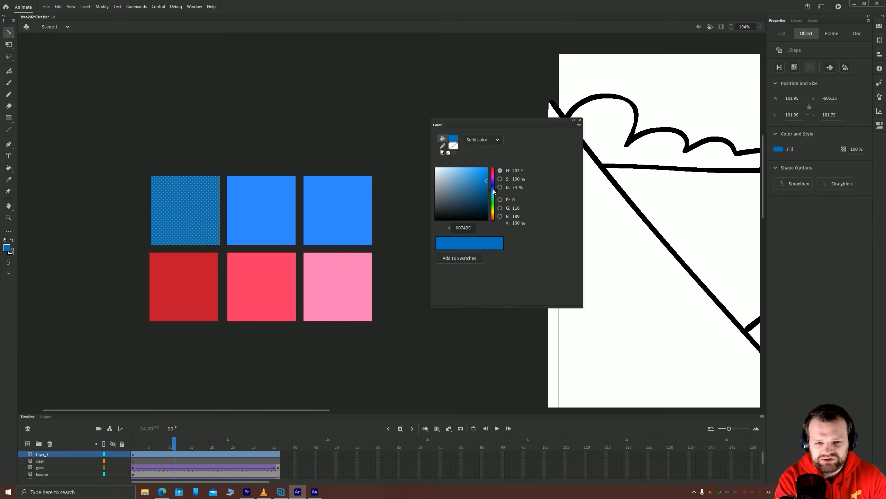
click(494, 190)
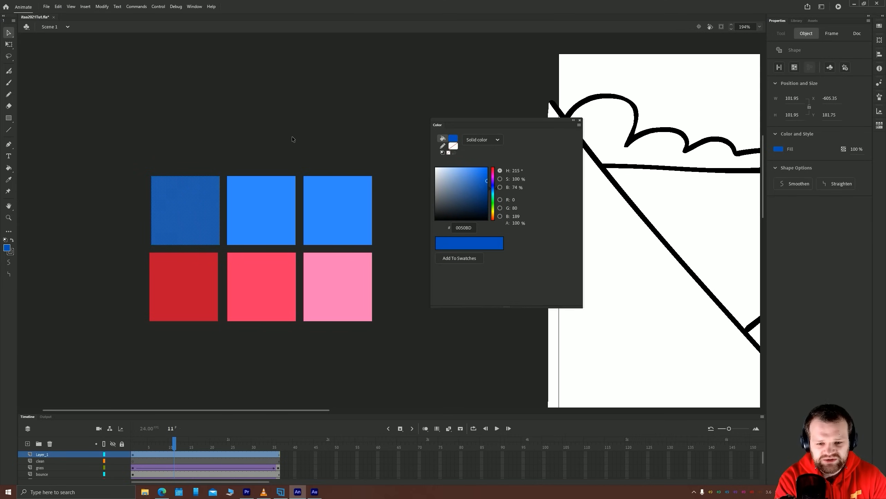
click(330, 103)
Set the third blue square's fill to the light blue 83CBFF, with hue 205°, saturation 49% and brightness 100%
drag(228, 186, 250, 210)
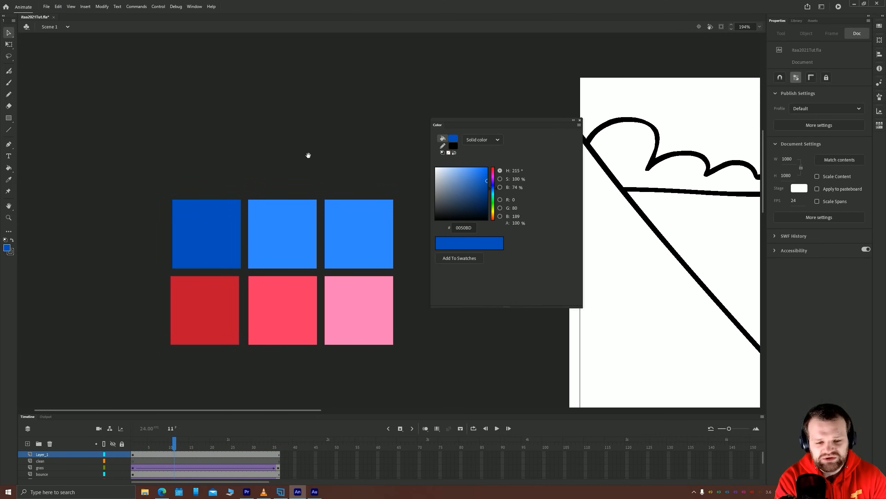
drag(427, 198, 345, 173)
click(284, 209)
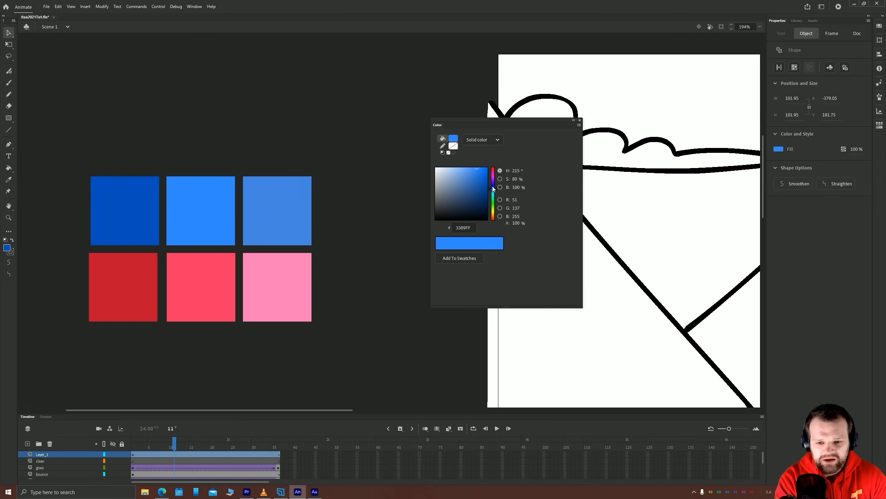
drag(492, 191, 461, 167)
click(249, 93)
Nudge the dark blue square slightly left so it lines up with the dark red square below it
drag(175, 102, 228, 131)
click(157, 254)
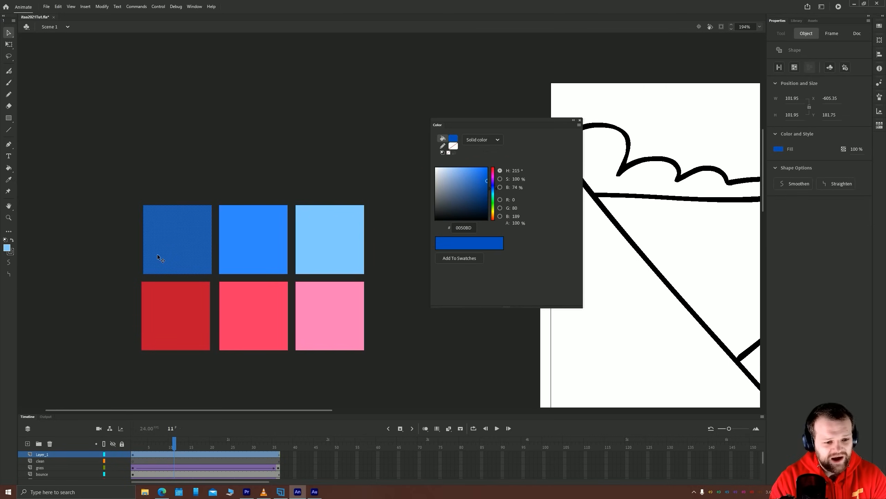
key(Left)
key(Left)
key(Left)
click(94, 281)
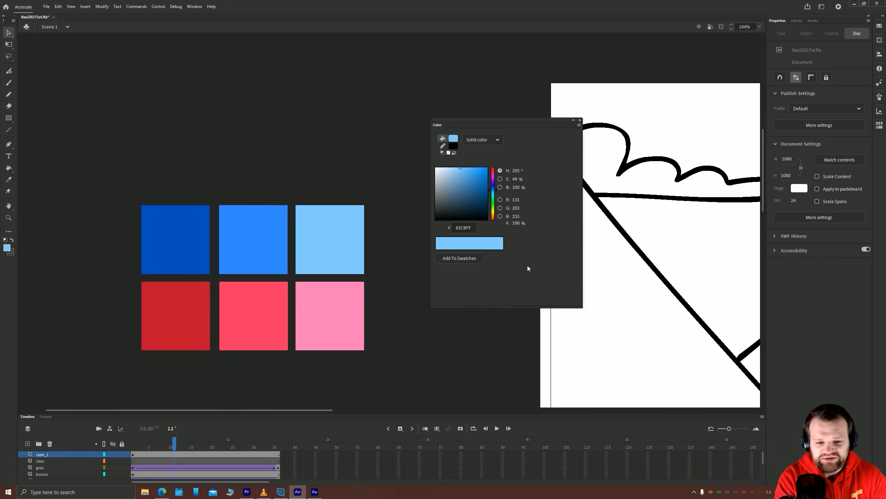
Copy the middle blue square into a new row of three squares above the blue row
click(244, 237)
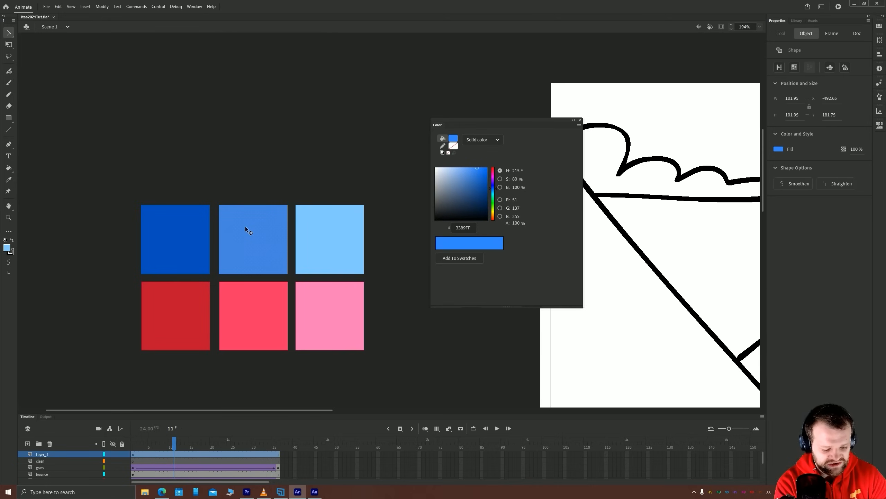
drag(252, 223, 328, 154)
click(247, 144)
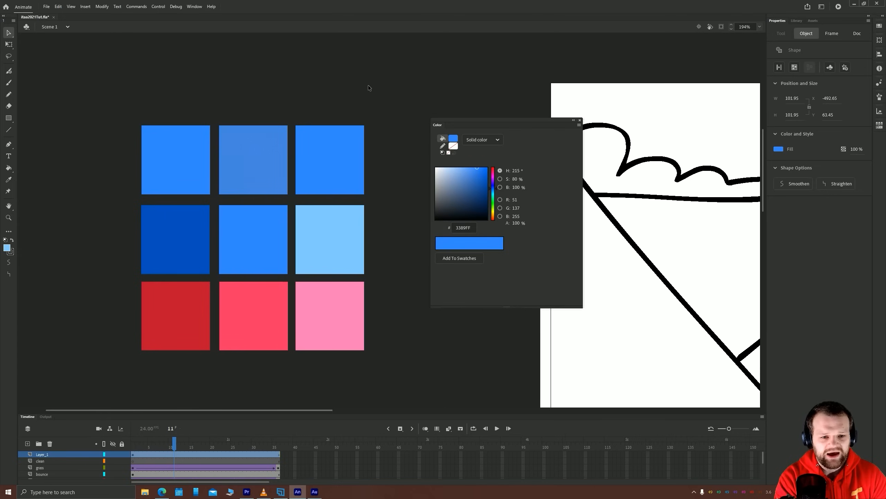
Change the fill of all three squares in the new row to the green 33FF71, with hue 138°
drag(390, 81, 125, 200)
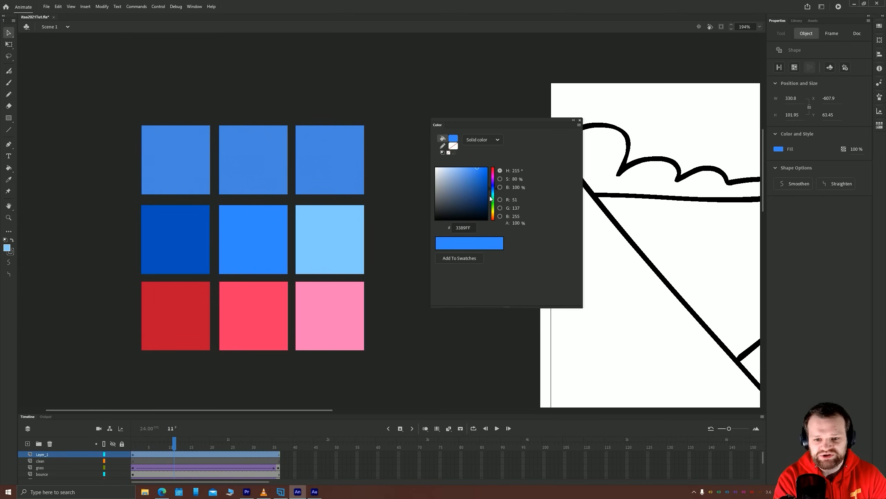
mouse_move(493, 195)
mouse_down()
mouse_move(493, 211)
mouse_move(495, 201)
mouse_up()
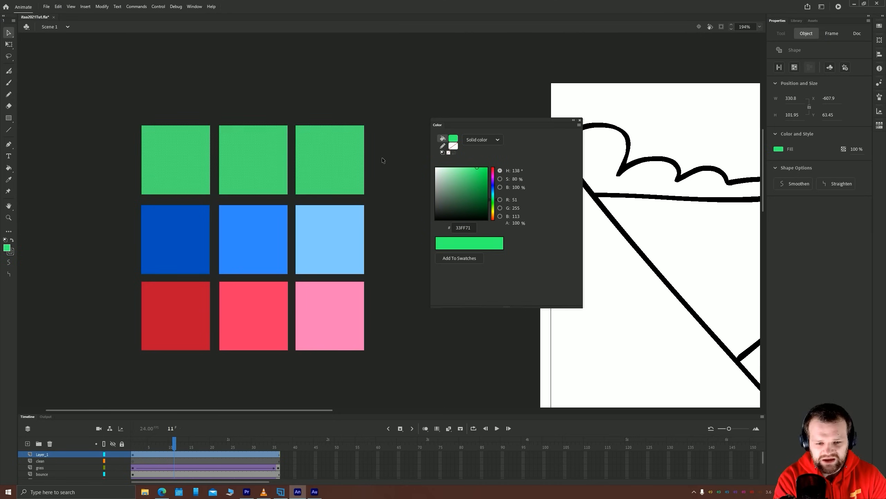
click(270, 107)
drag(240, 146, 281, 144)
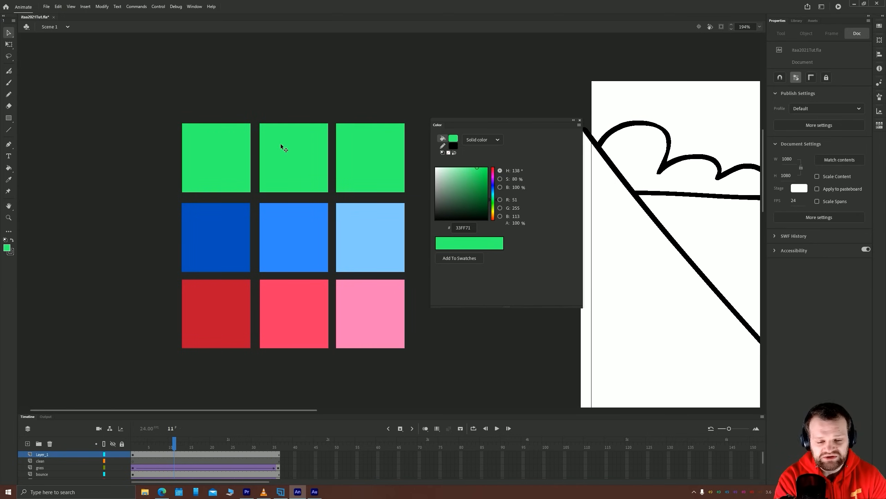
Mute the three green squares' fill to 62E289, with saturation 57% and brightness 89%
drag(422, 106, 168, 202)
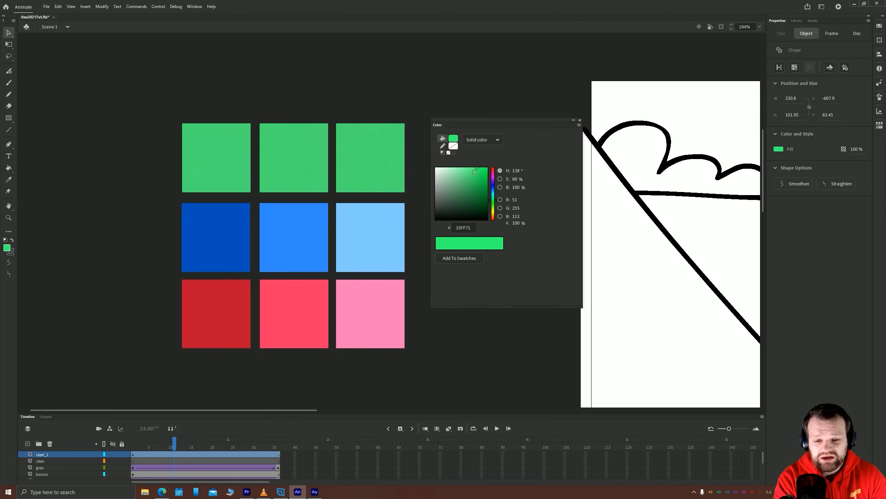
drag(475, 173, 464, 173)
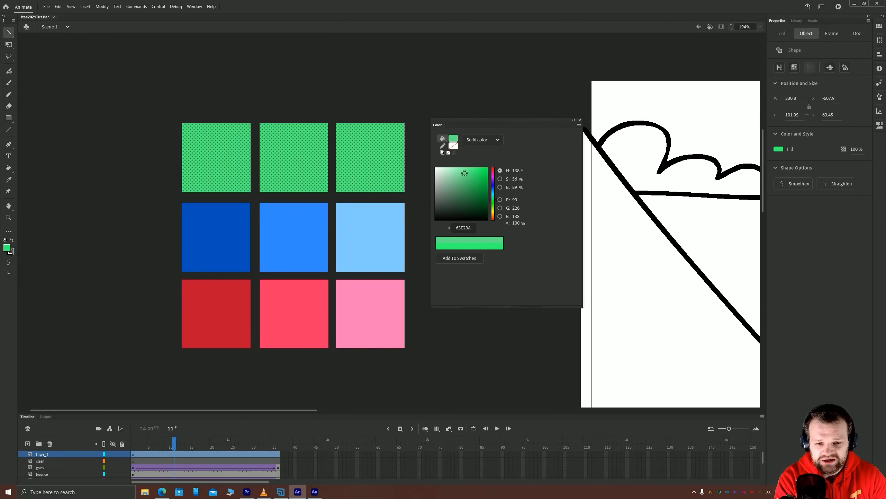
click(314, 97)
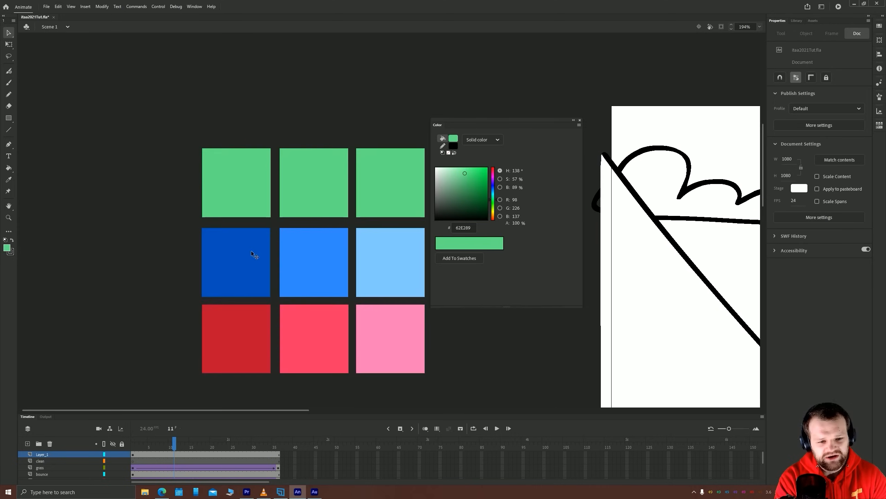
Darken the fill of all three green squares to 5CD180, with saturation 56% and brightness 82%
click(316, 192)
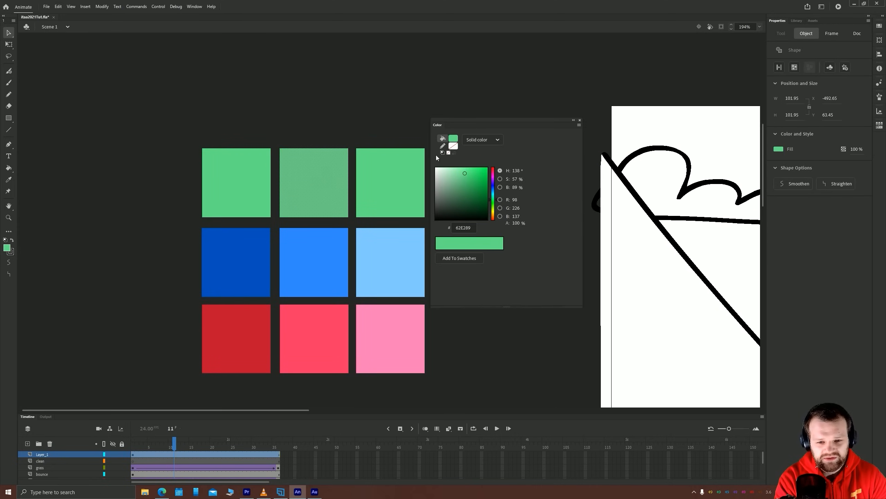
drag(428, 134, 167, 230)
click(465, 175)
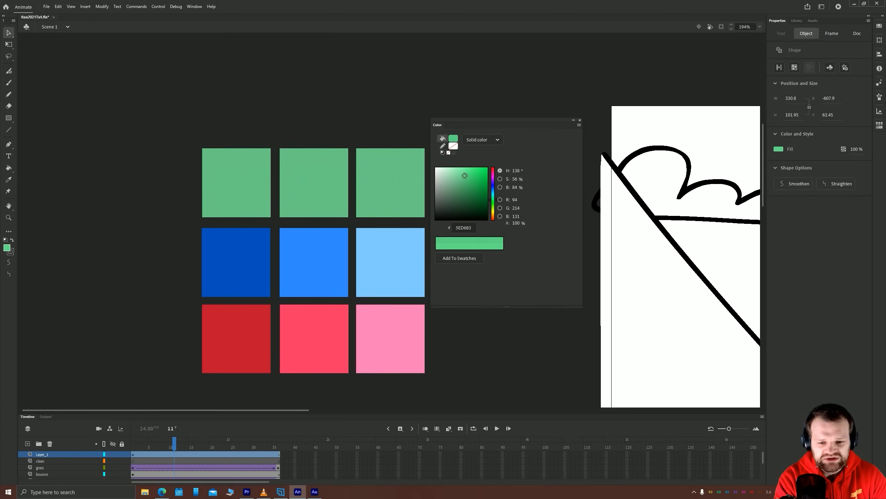
drag(464, 175, 465, 177)
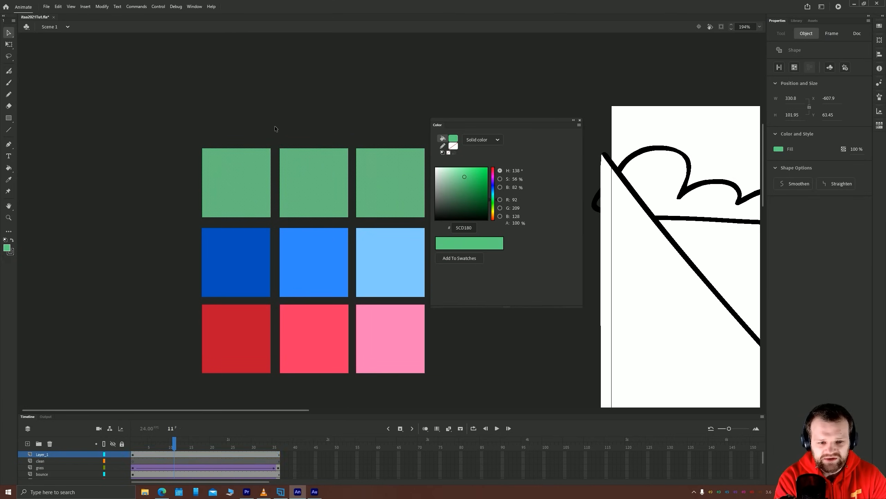
click(275, 127)
Change the first green square to the darker, bluer shade 0C9969, with hue 160°, saturation 92% and brightness 60%
drag(322, 100, 292, 115)
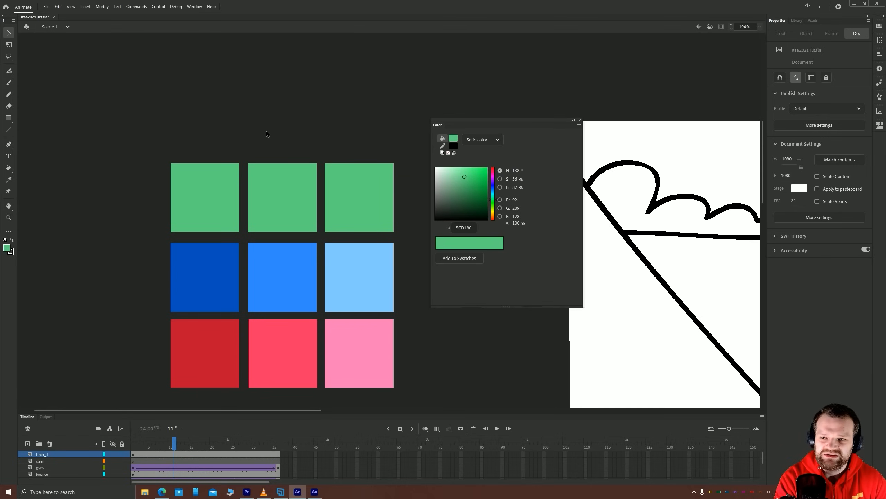
click(209, 199)
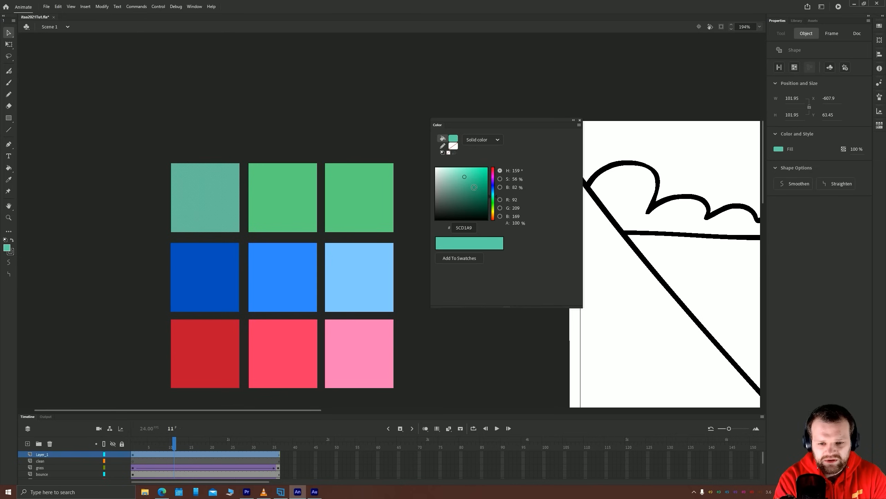
drag(482, 185, 483, 188)
click(260, 135)
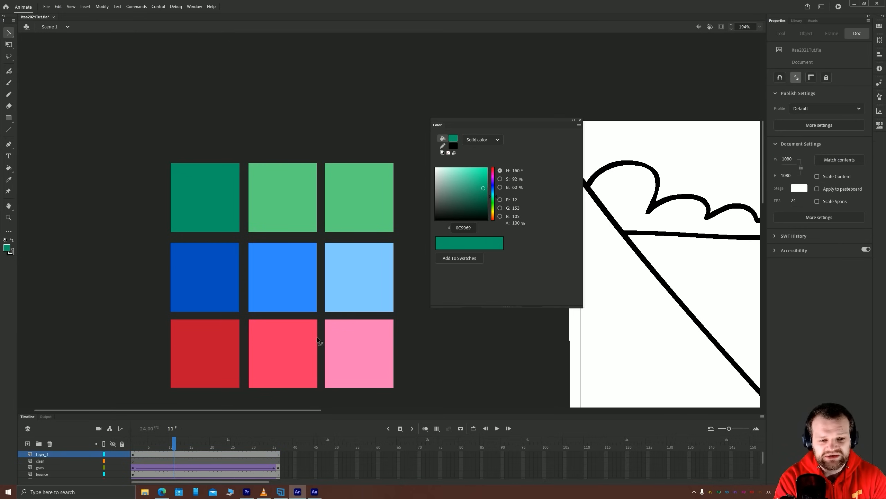
Change the third green square to the pale highlight A4ECCE, with hue 155°, saturation 31% and brightness 93%
click(353, 220)
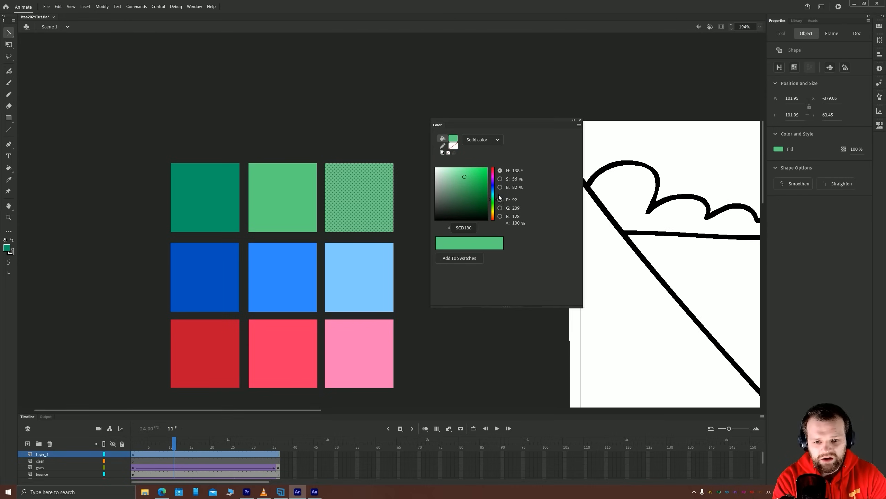
drag(464, 177, 451, 171)
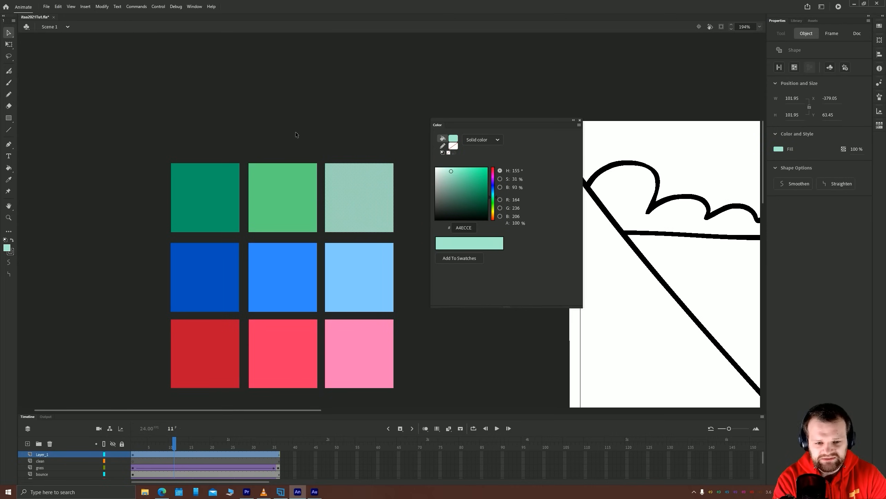
click(266, 100)
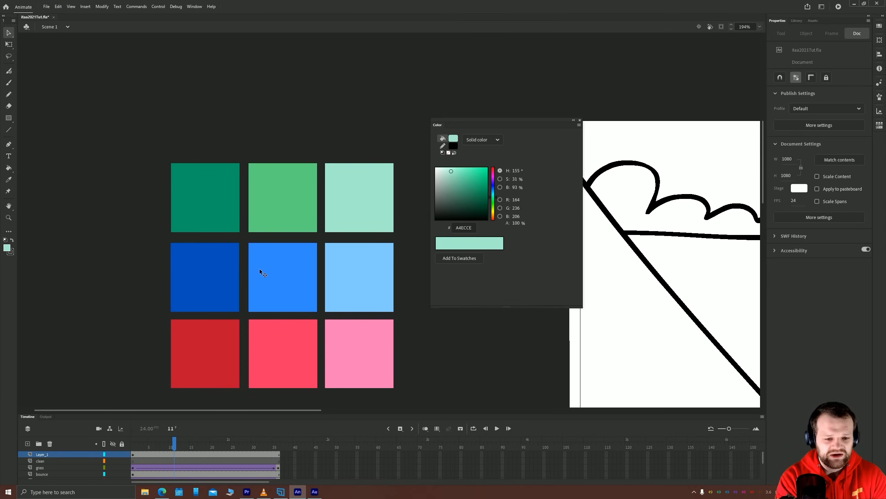
Close the Color panel and show the Swatches panel floating between the colored squares and the scene drawing
scroll(284, 237, down, 2)
scroll(286, 229, up, 1)
scroll(280, 210, down, 3)
key(alt)
drag(183, 180, 193, 337)
drag(180, 146, 182, 281)
mouse_move(251, 134)
mouse_down()
mouse_move(256, 226)
mouse_move(144, 231)
mouse_up()
scroll(254, 222, down, 3)
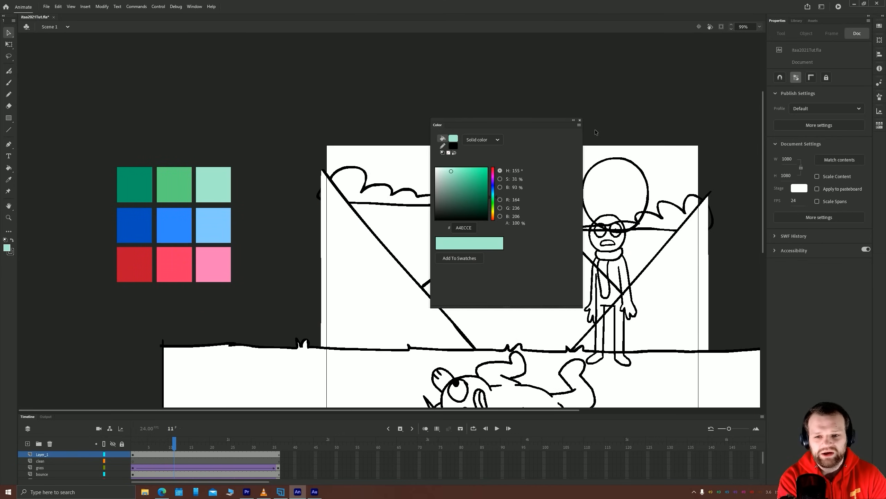
click(580, 120)
scroll(130, 158, down, 1)
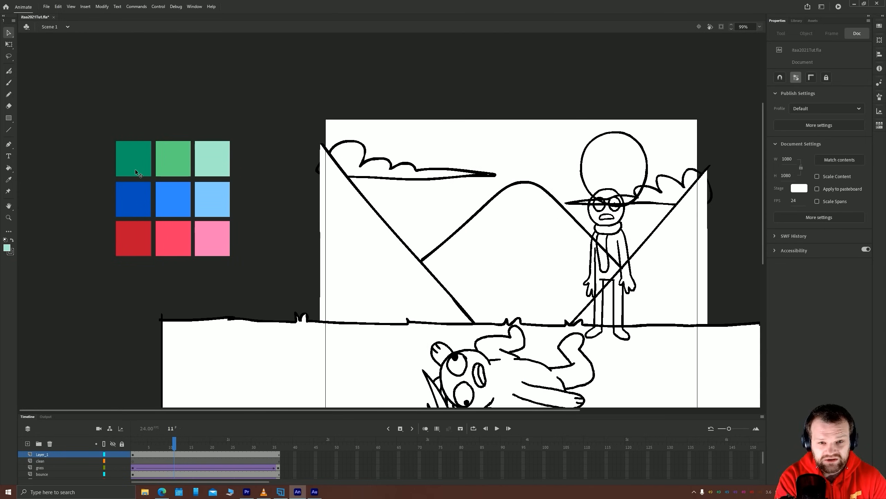
click(194, 7)
click(206, 208)
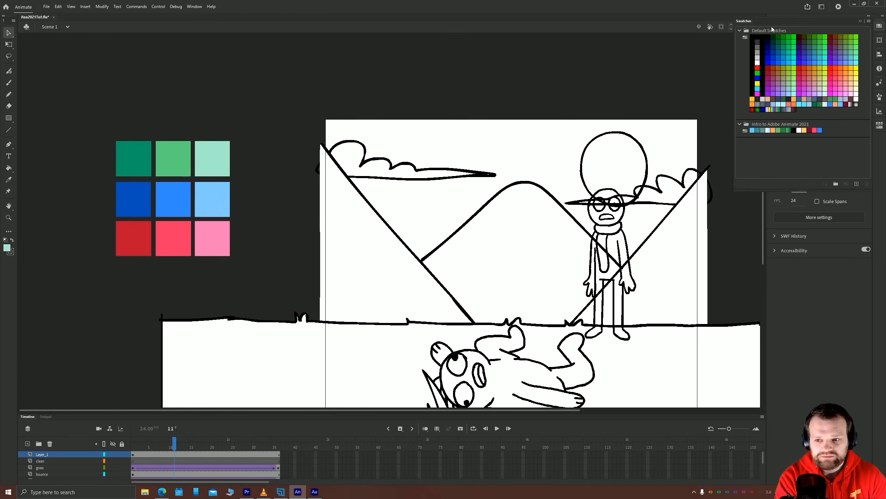
drag(762, 24, 326, 93)
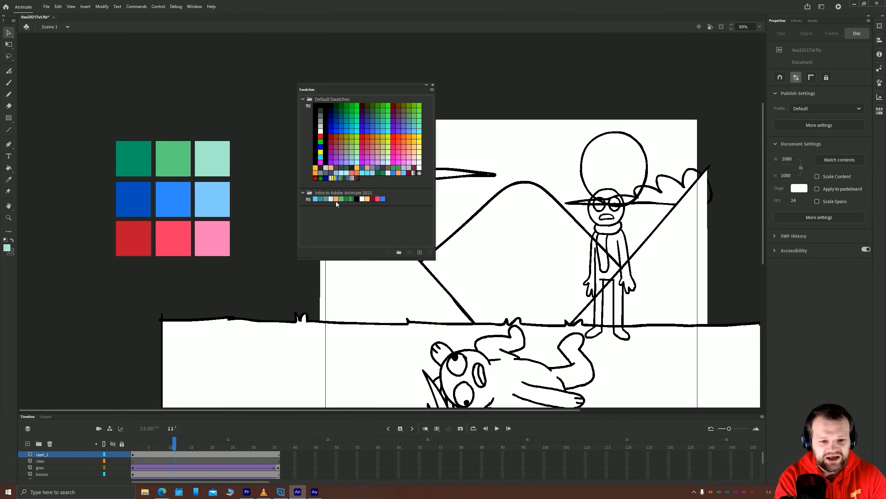
Save the current pale green fill as a new swatch in the default swatches
click(348, 195)
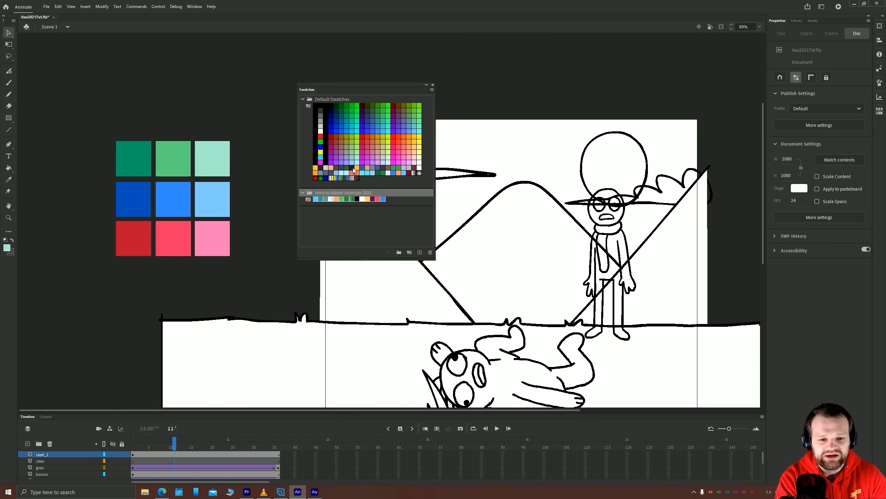
click(324, 100)
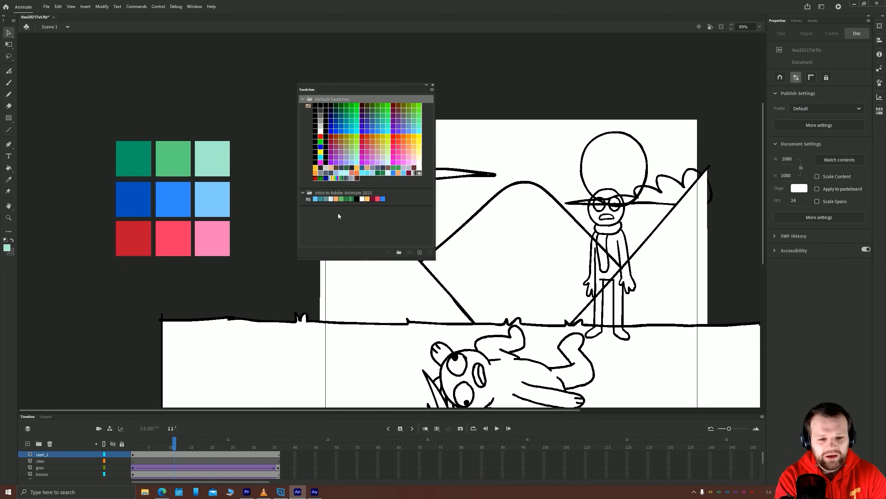
click(339, 214)
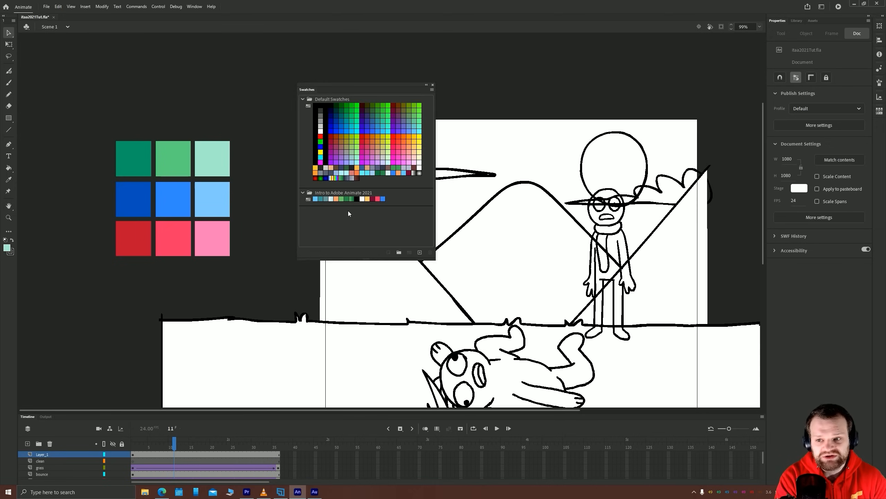
click(419, 252)
Create a new swatch folder named Test below the Intro to Adobe Animate 2021 folder
click(325, 194)
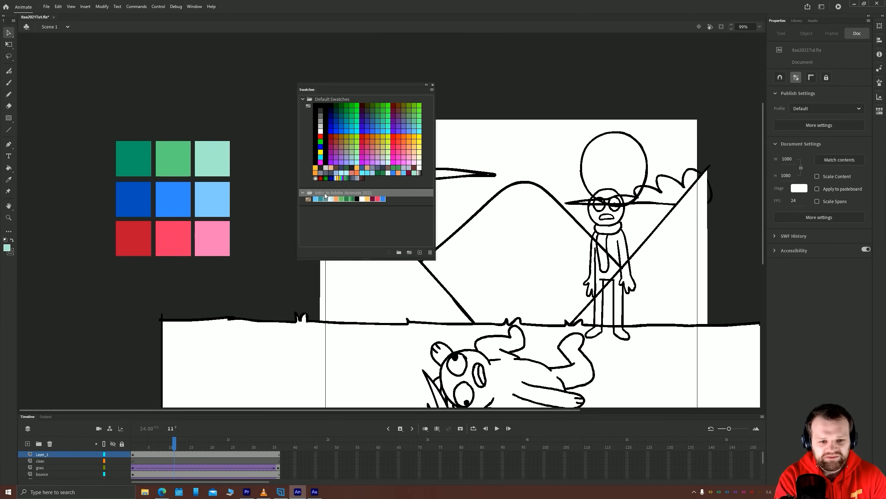
click(346, 220)
click(398, 252)
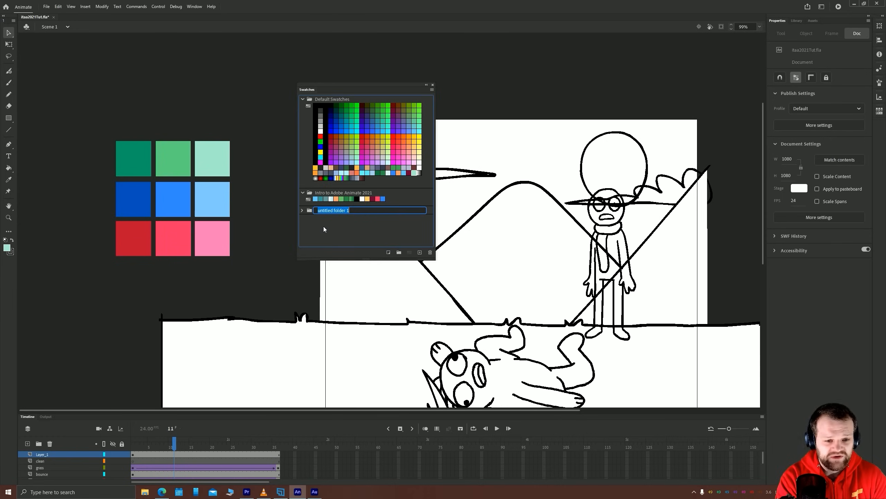
text(Test)
key(Return)
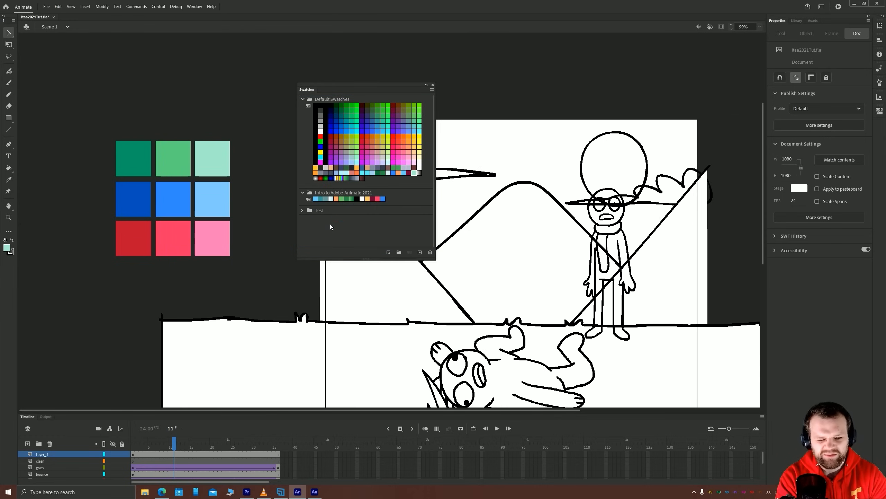
Save the fills of the dark, middle and light green squares as swatches in the Test folder
click(147, 168)
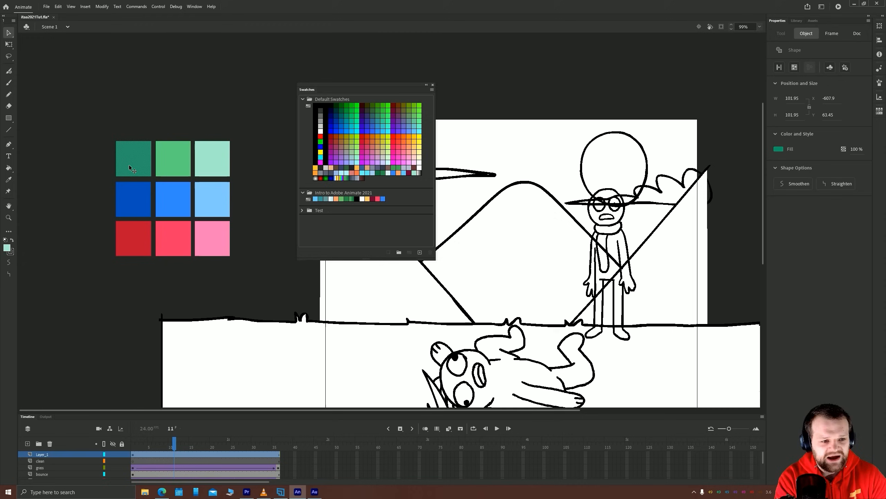
click(320, 211)
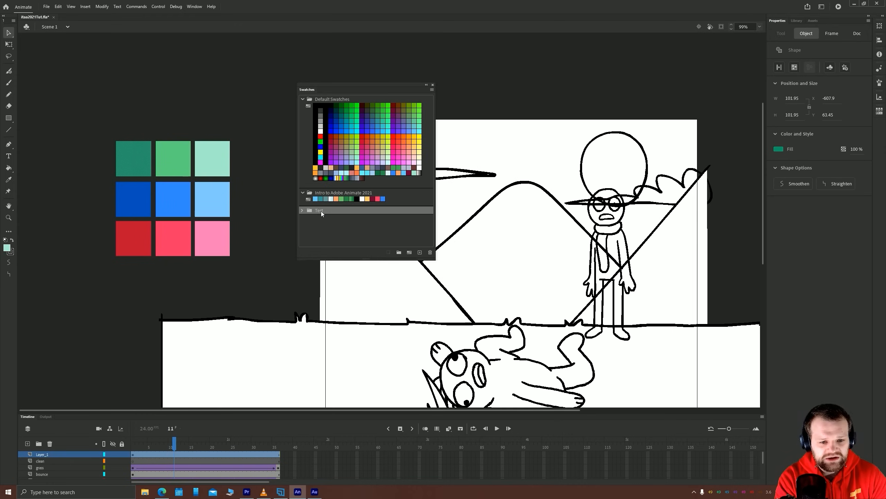
click(420, 251)
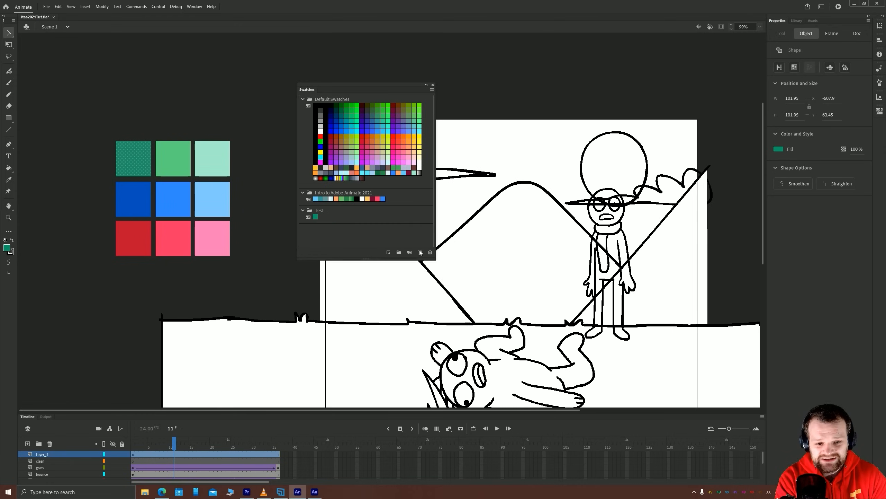
click(172, 159)
click(327, 210)
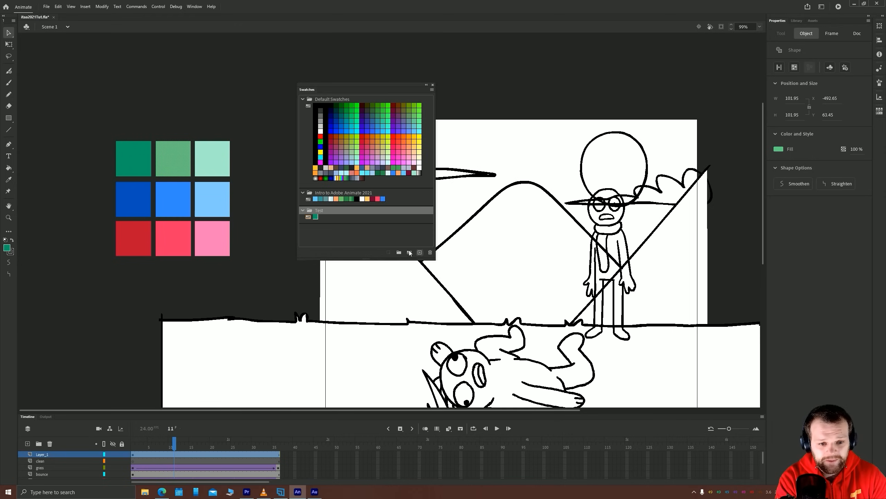
click(420, 251)
click(218, 159)
click(412, 211)
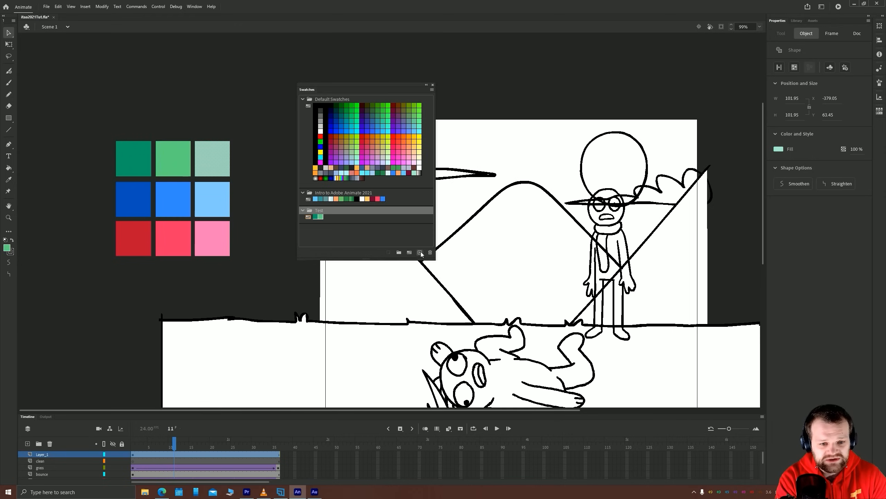
click(419, 252)
Save the fills of the dark, middle and light blue squares as swatches in the Test folder
click(133, 202)
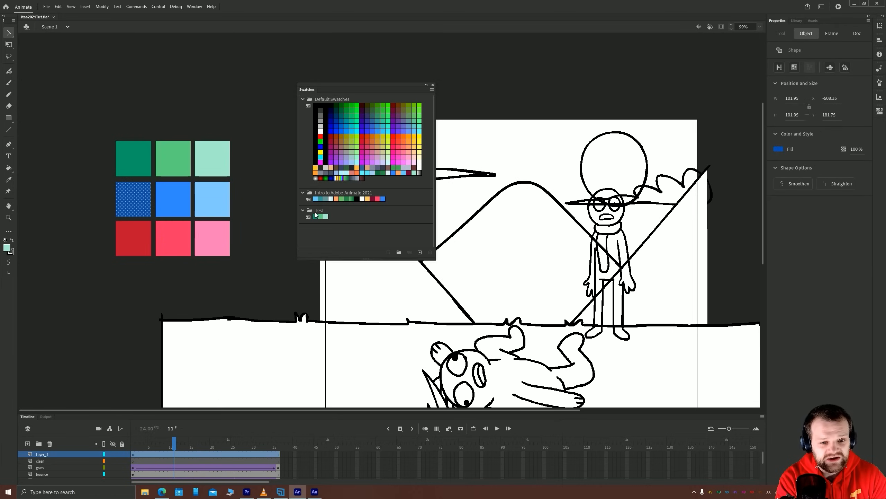
click(328, 212)
click(420, 252)
click(182, 208)
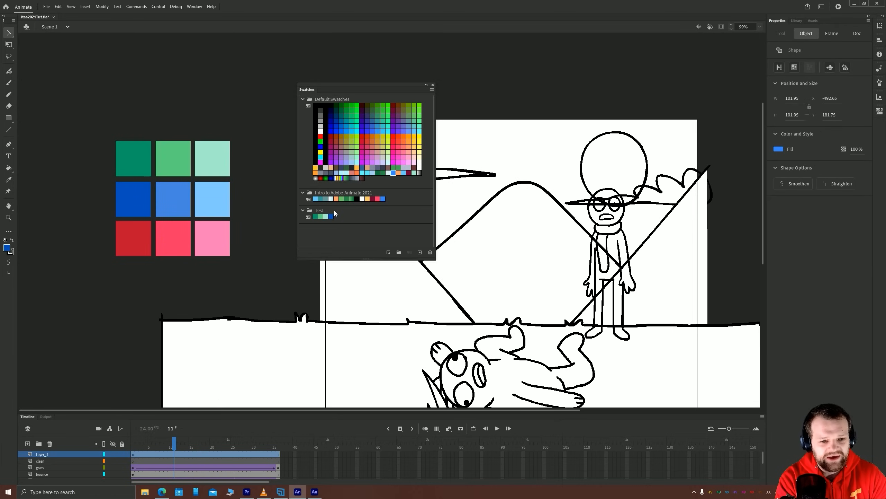
click(325, 217)
click(419, 252)
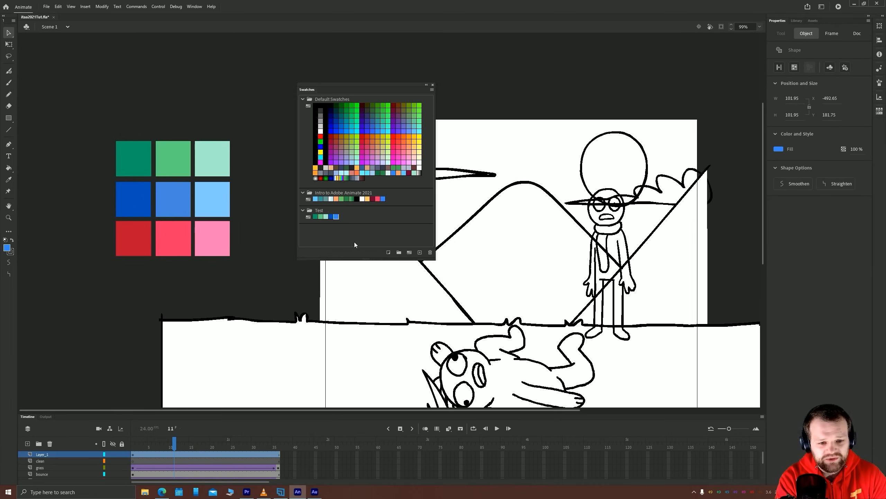
click(223, 218)
click(326, 214)
click(420, 252)
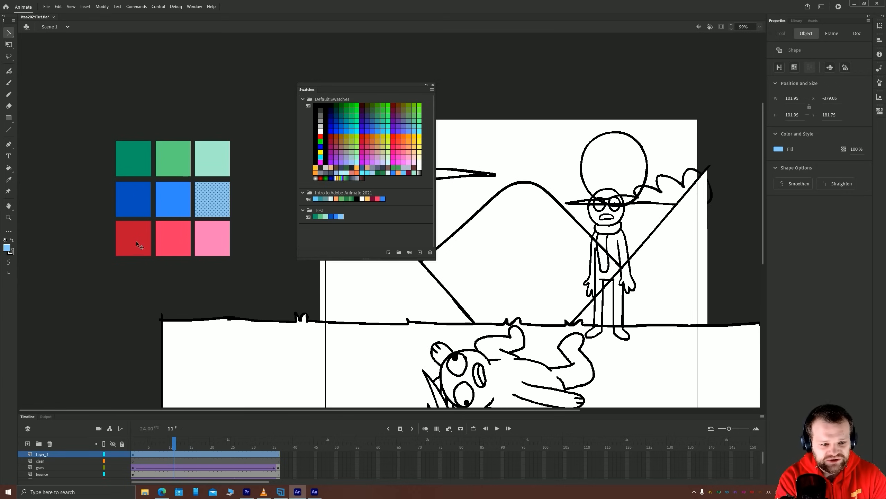
Save the fills of the dark red, bright red and pink squares as swatches in the Test folder
click(136, 242)
click(321, 215)
click(420, 252)
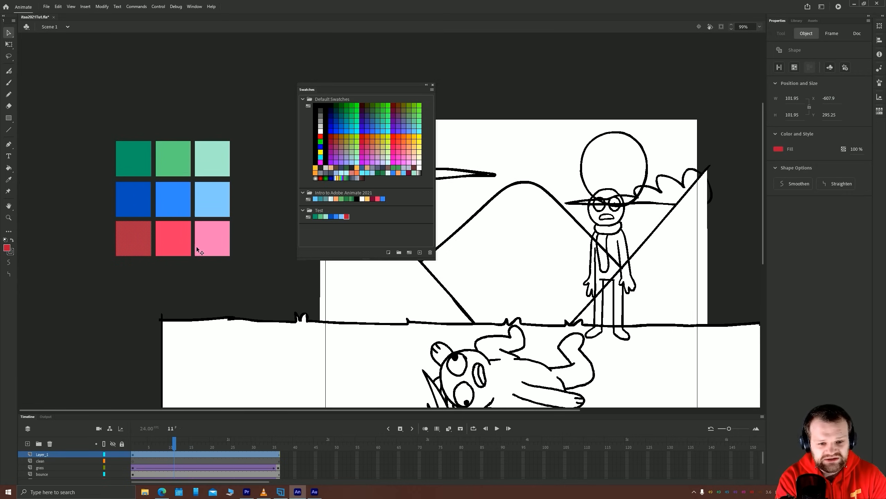
click(173, 239)
click(420, 252)
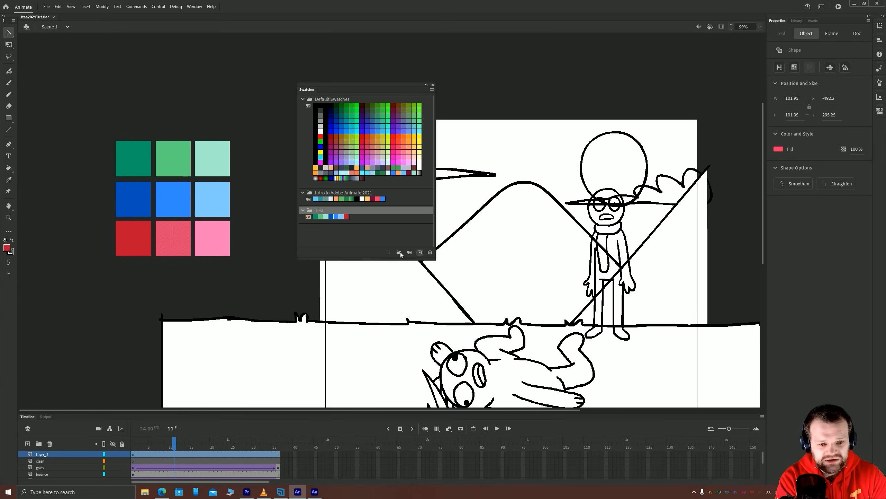
click(212, 238)
click(320, 208)
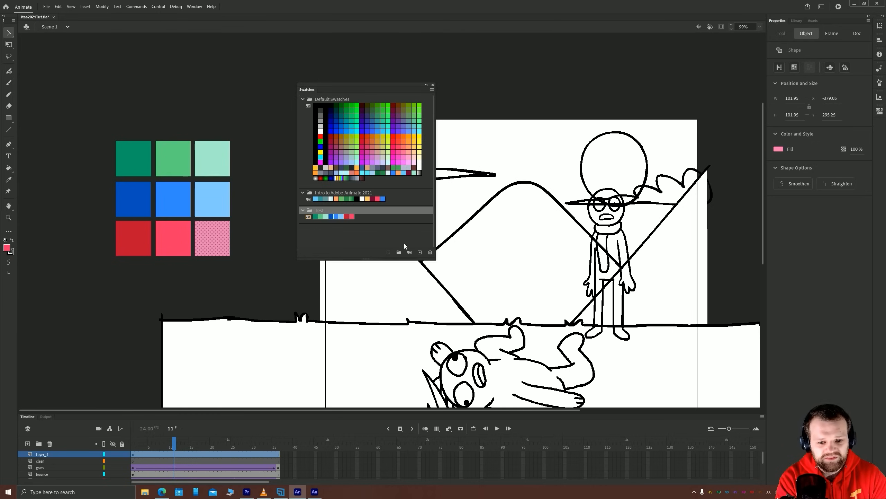
click(420, 251)
click(265, 148)
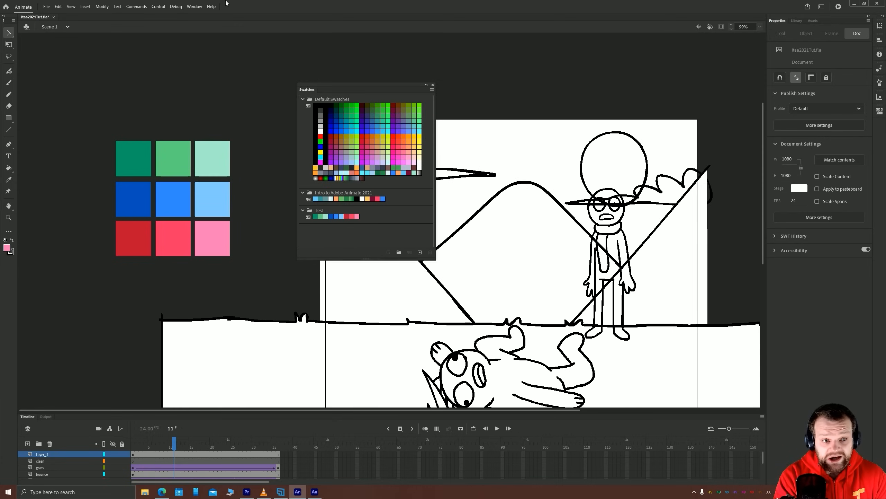
Open the color settings panel and place it beside the swatches
click(194, 6)
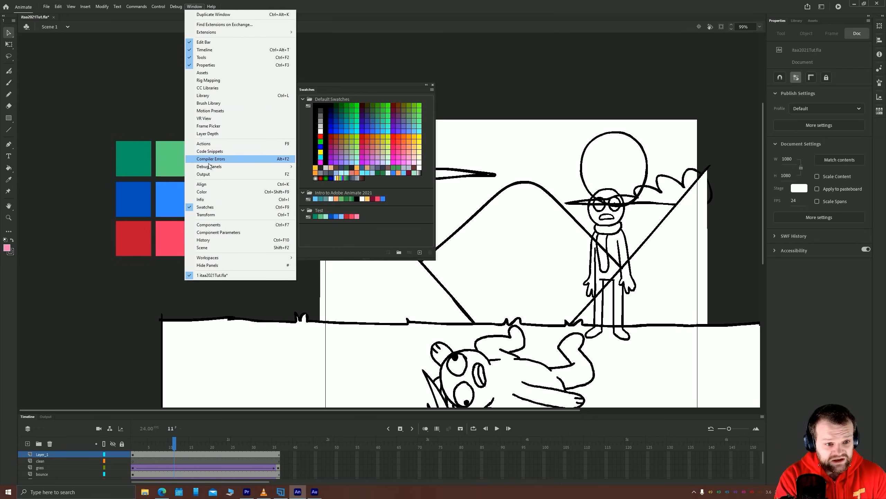
click(209, 192)
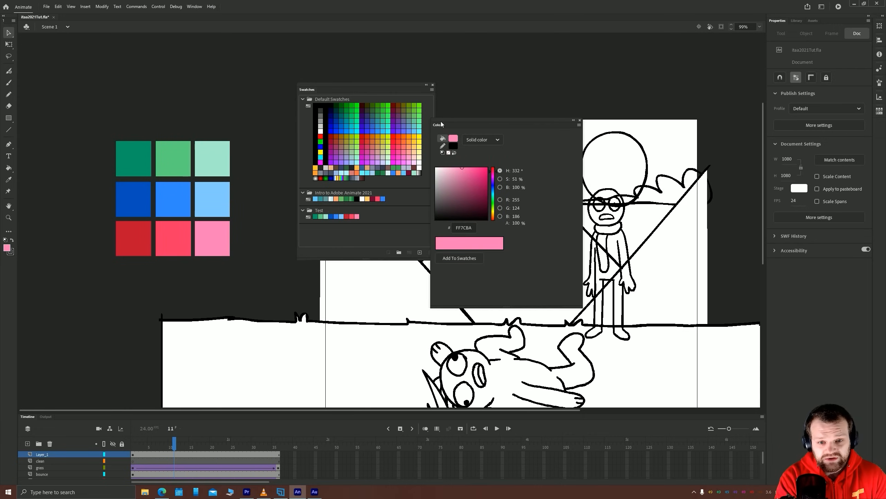
drag(442, 124, 465, 93)
Try the linear gradient, radial gradient and bitmap fill types in turn, and return the fill to solid color
click(502, 108)
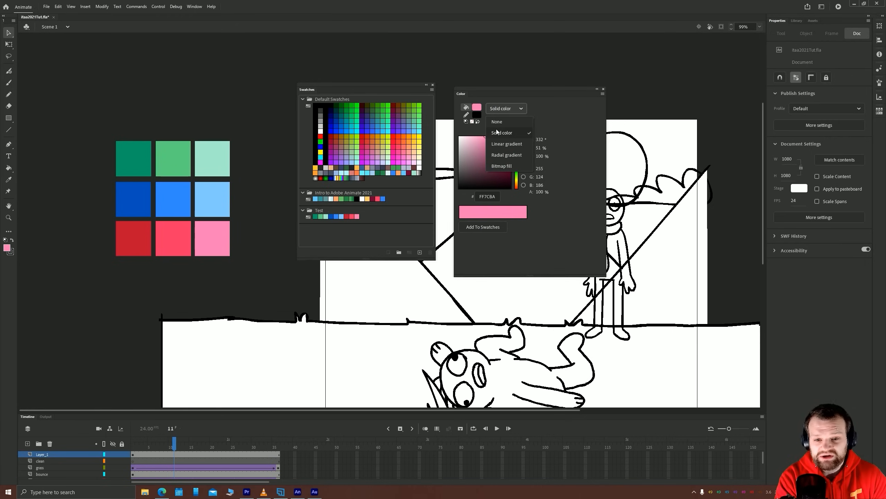
click(505, 143)
click(500, 109)
click(506, 155)
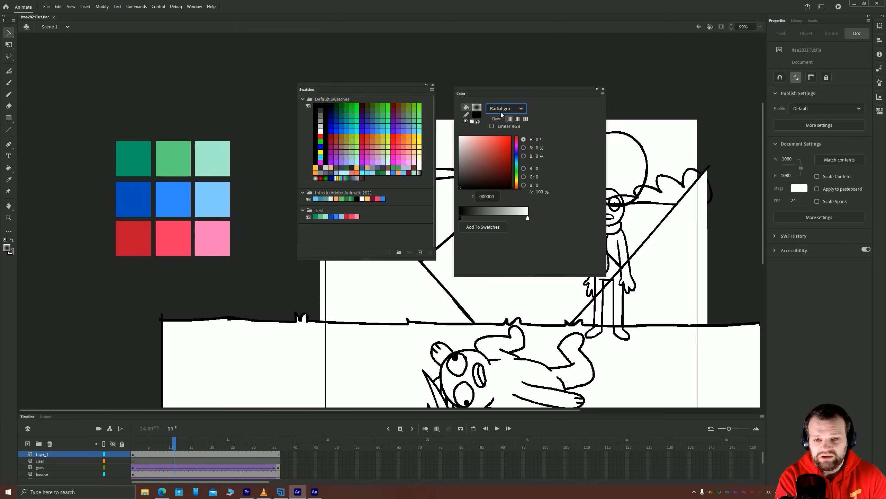
click(505, 109)
click(502, 166)
click(501, 109)
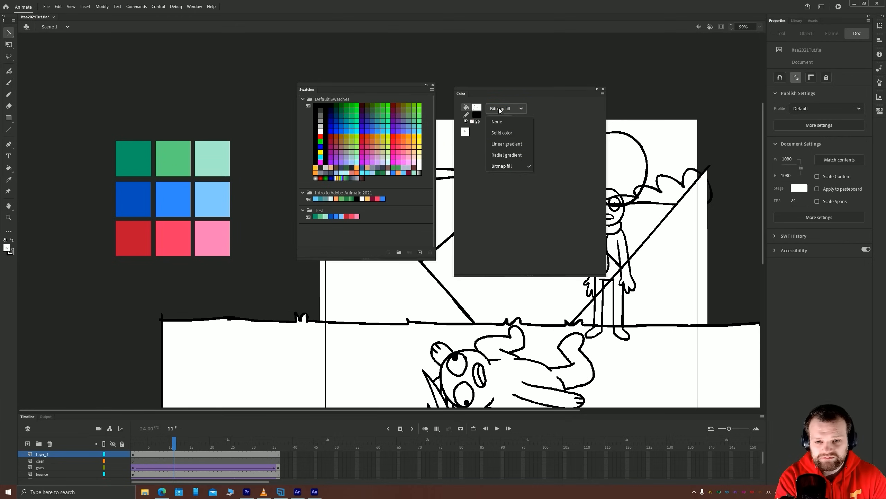
click(502, 133)
Sample the fills of various green, blue, red and pink squares with the Eyedropper, ending on the dark blue square
key(i)
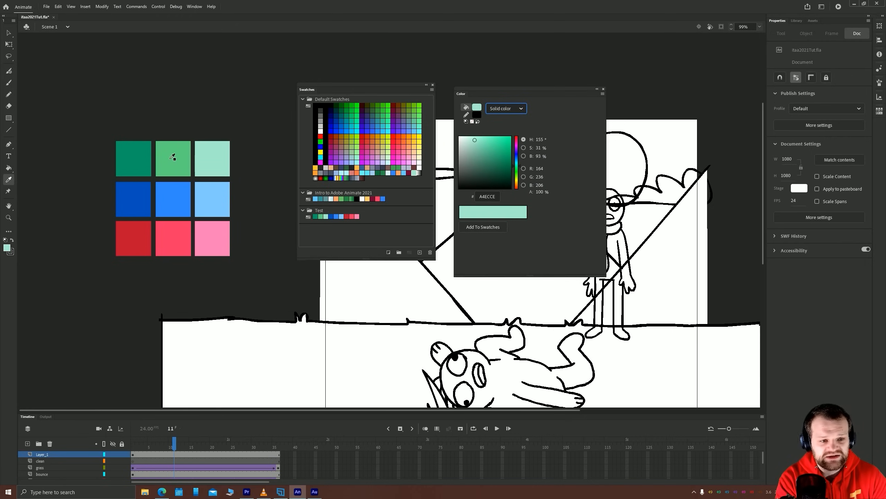
click(192, 198)
key(i)
click(210, 230)
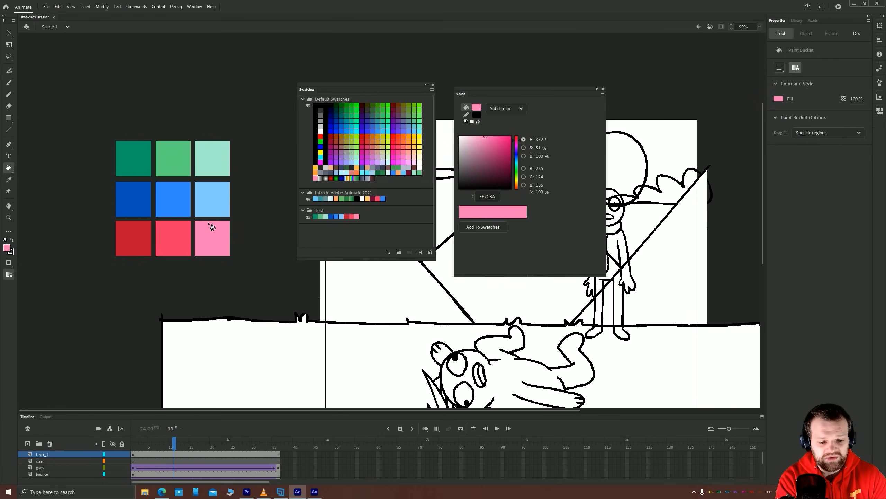
key(i)
click(176, 206)
key(i)
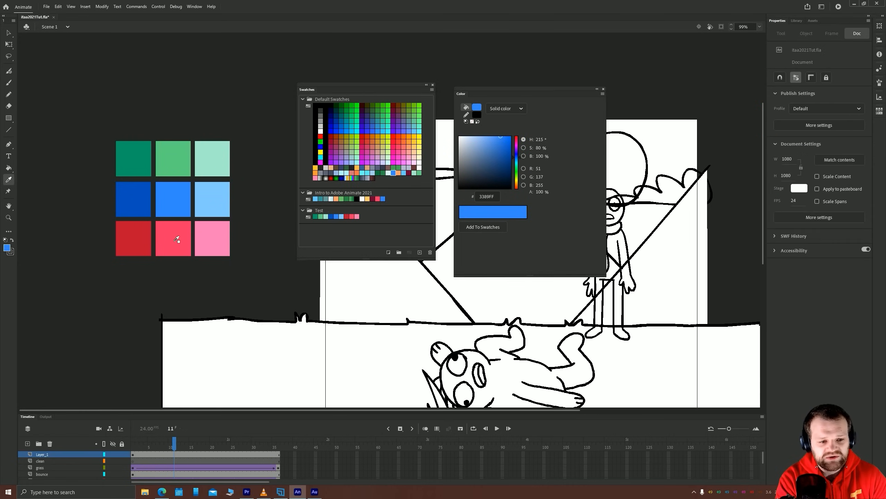
click(178, 244)
key(i)
click(213, 199)
key(i)
click(206, 160)
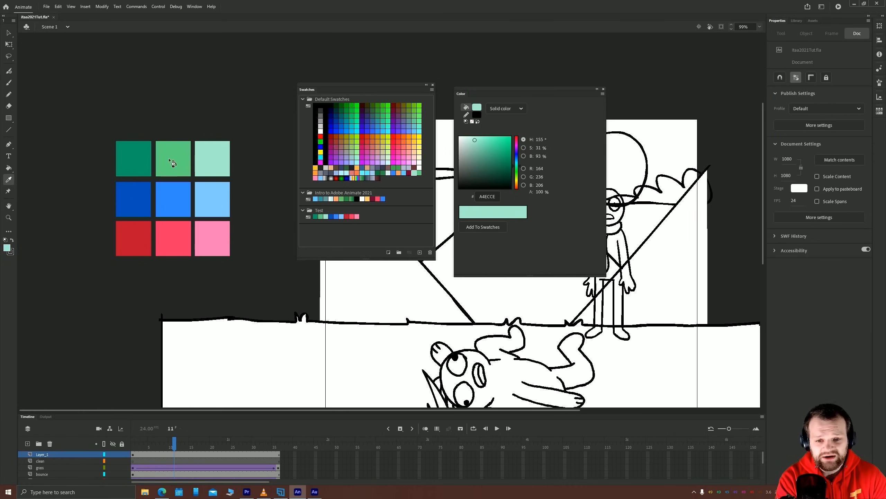
key(i)
click(175, 158)
key(i)
click(123, 198)
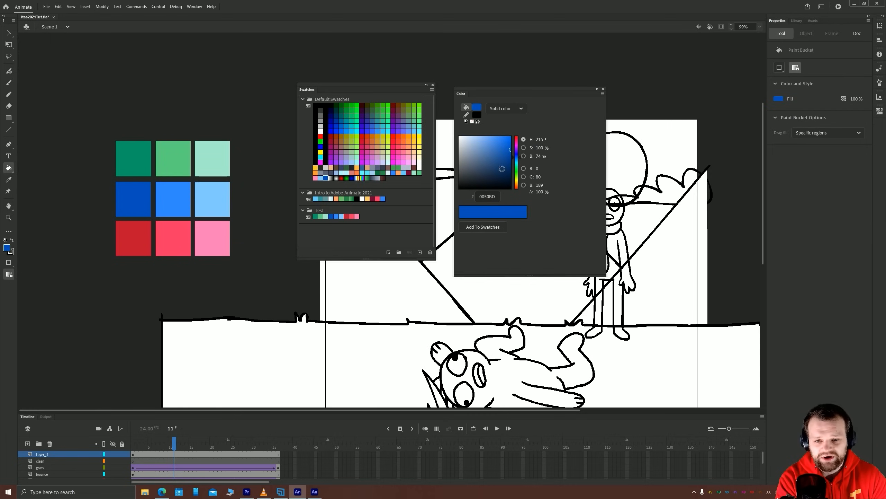
click(9, 34)
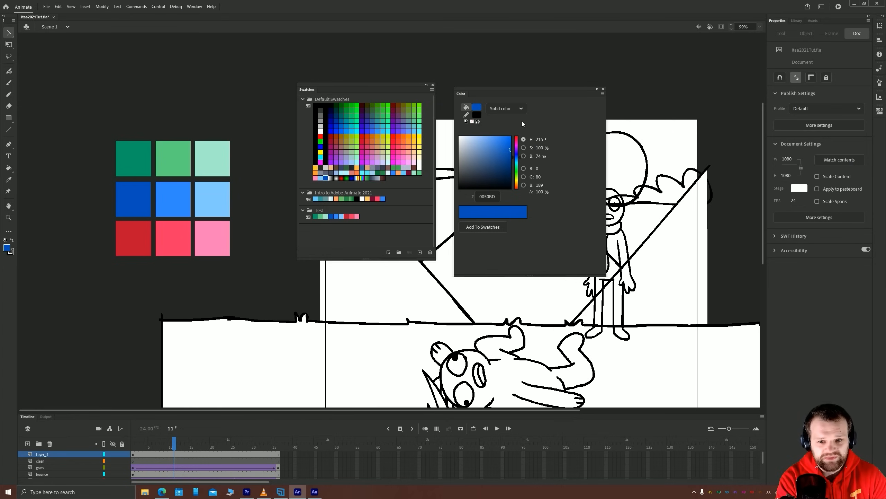
Set the fill to a linear gradient from light green A4ECCE to dark green 0C9969 using the Test folder's swatches
click(500, 109)
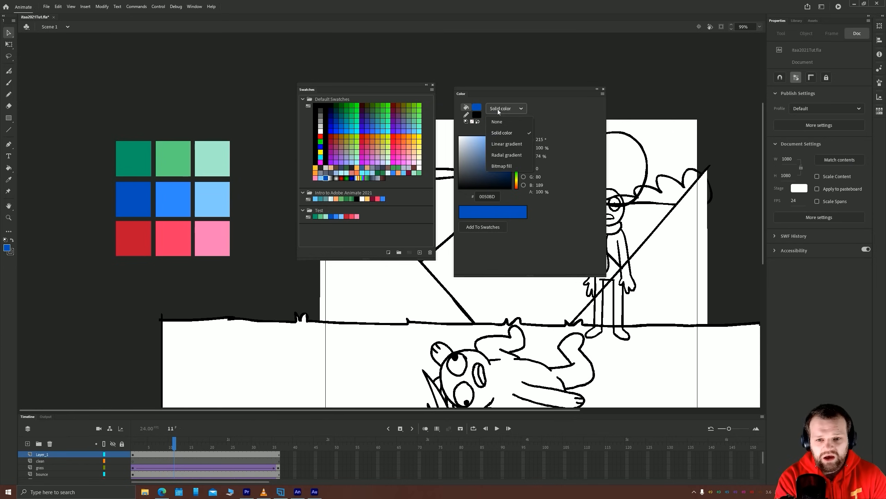
click(507, 144)
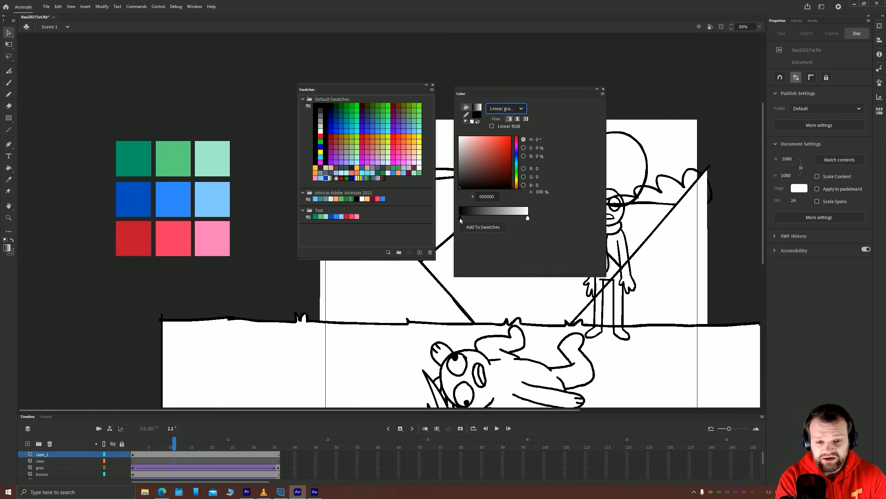
click(460, 218)
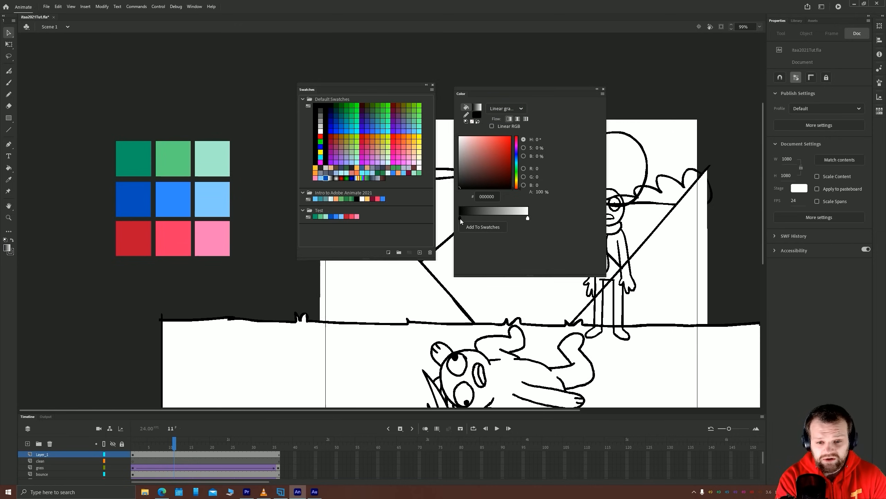
double_click(460, 219)
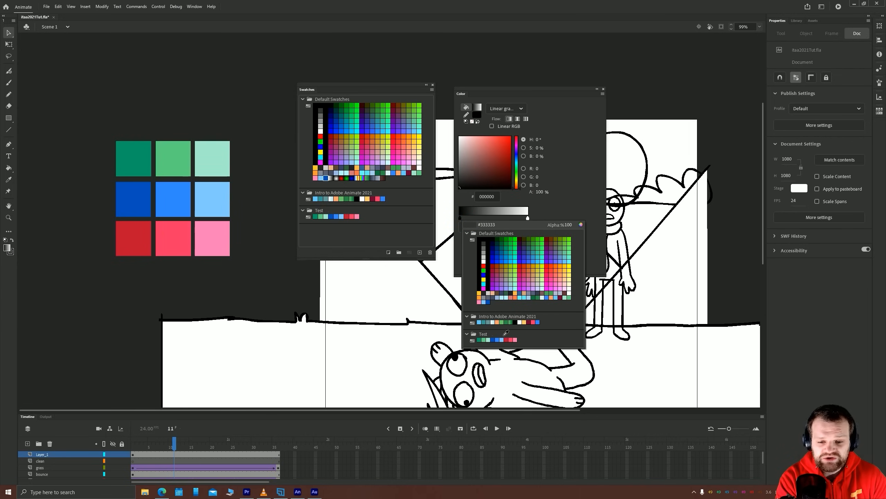
click(489, 339)
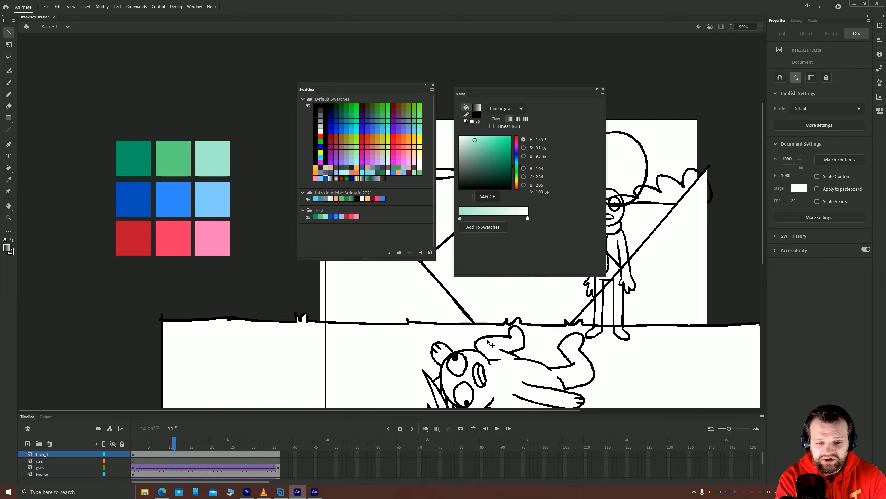
click(528, 218)
click(528, 218)
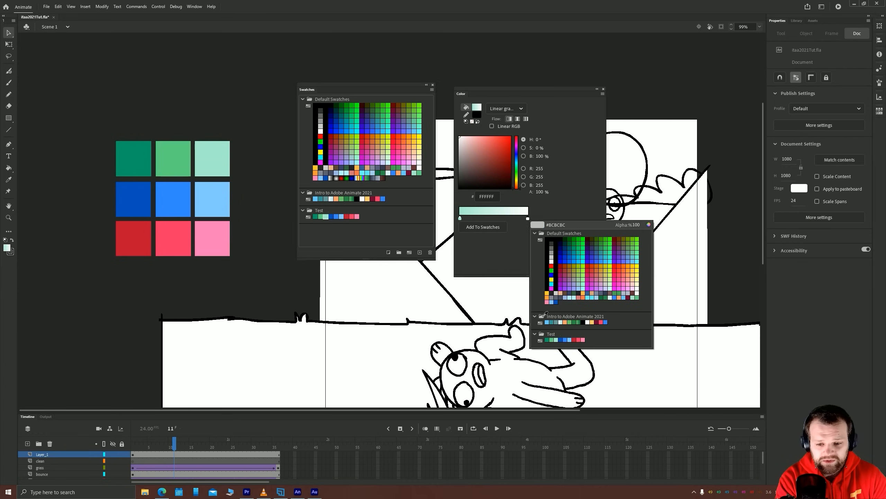
click(547, 338)
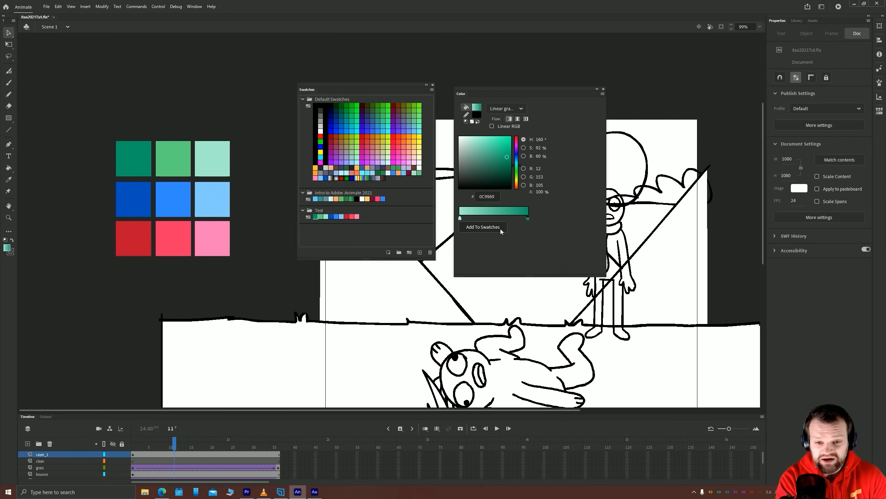
Save the green linear gradient as a swatch and move it to the end of the Test folder
click(323, 213)
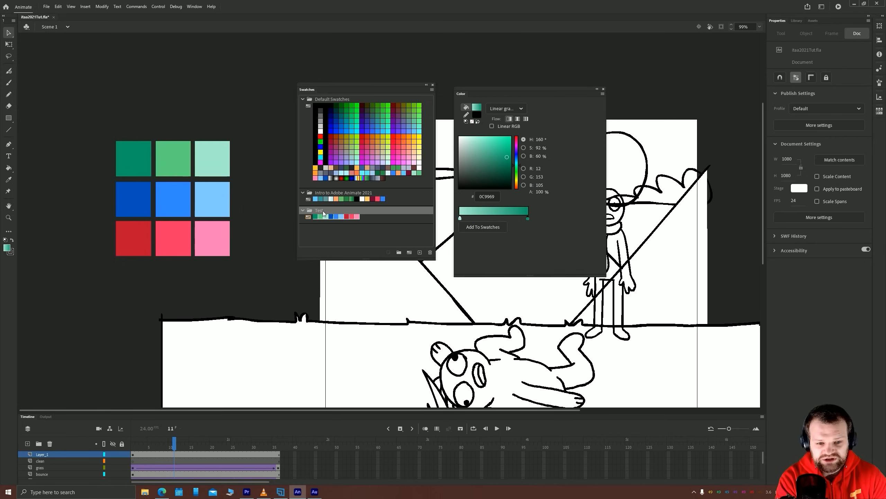
click(490, 227)
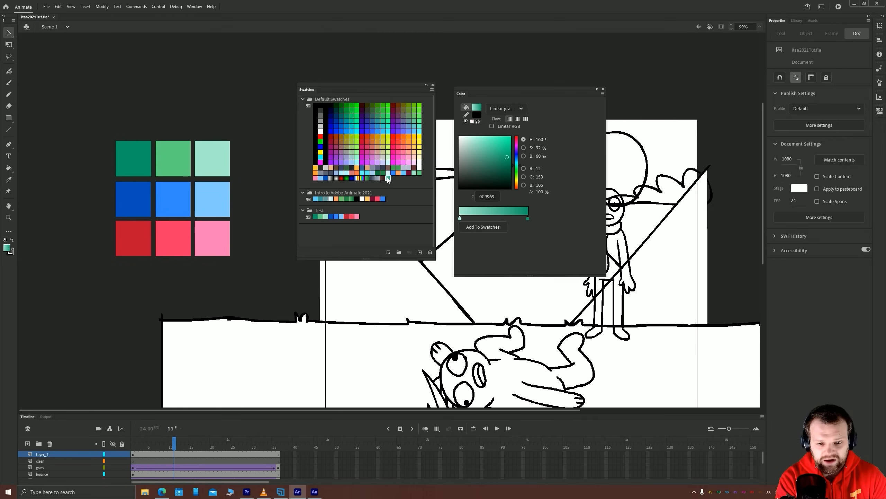
drag(387, 178, 364, 217)
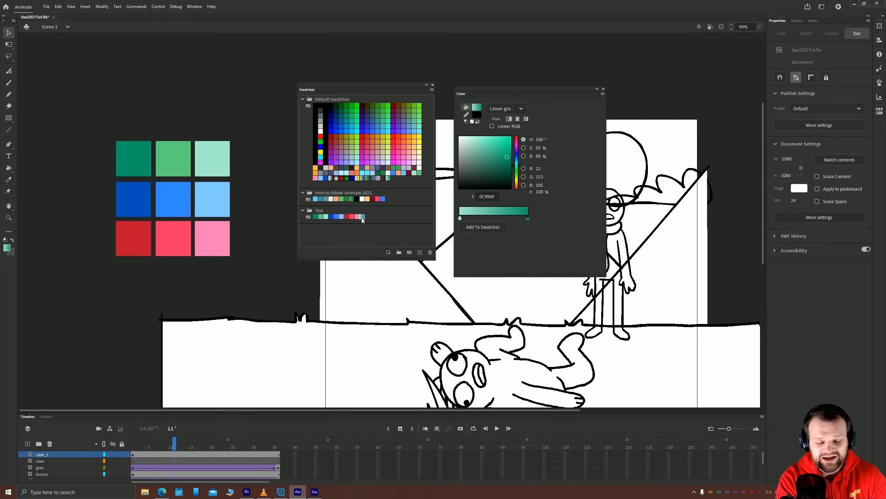
Draw a tall rectangle with the green gradient fill beside the color squares and delete its black outline
click(8, 119)
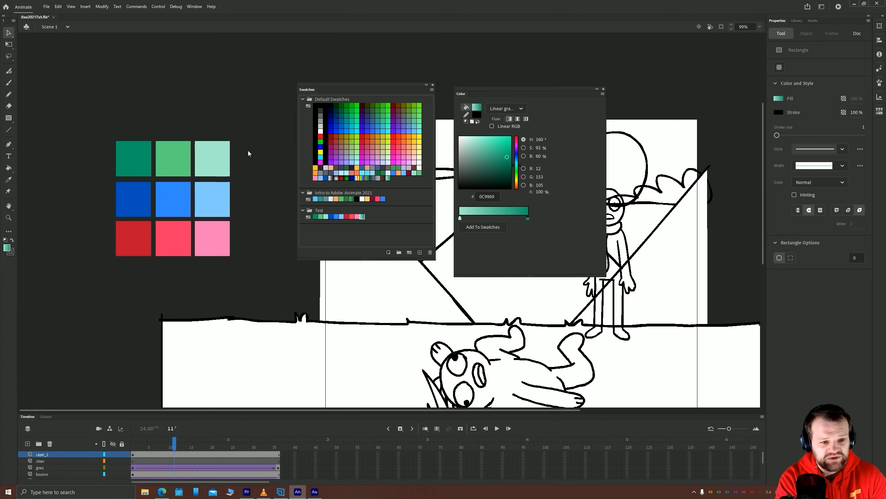
mouse_move(239, 143)
mouse_down()
mouse_move(261, 250)
mouse_move(272, 261)
mouse_move(277, 255)
mouse_up()
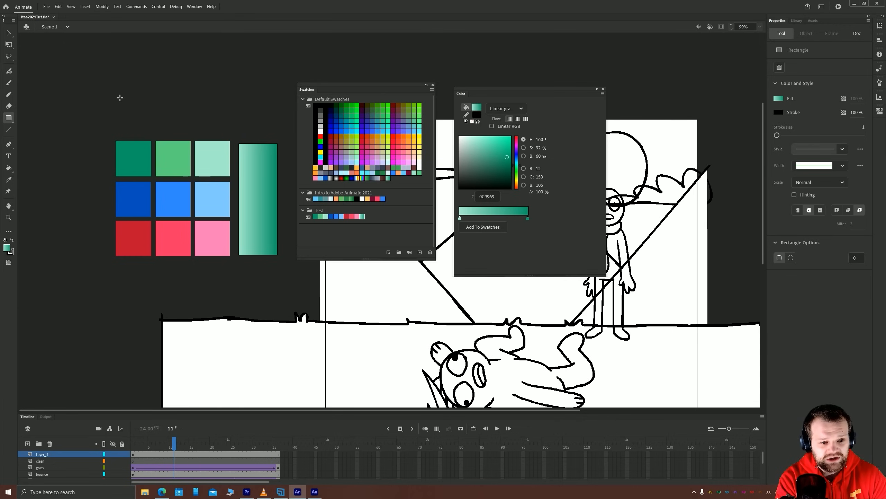
click(9, 33)
double_click(277, 166)
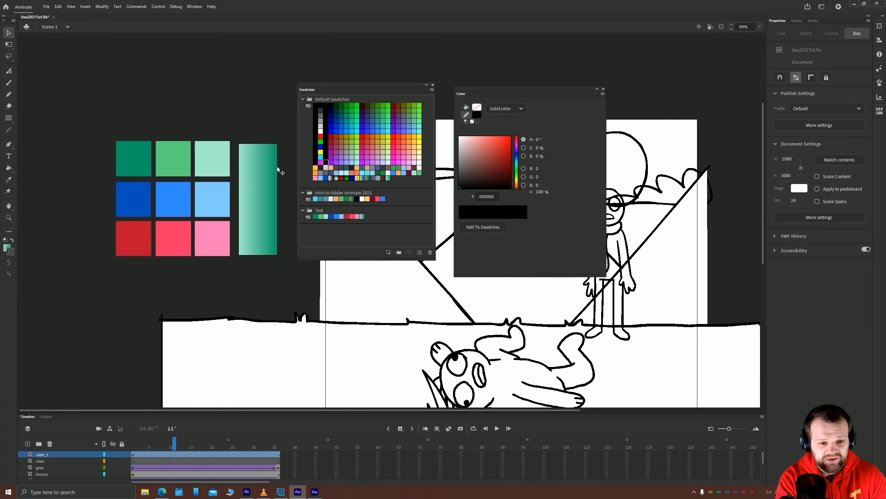
key(Delete)
scroll(148, 172, up, 2)
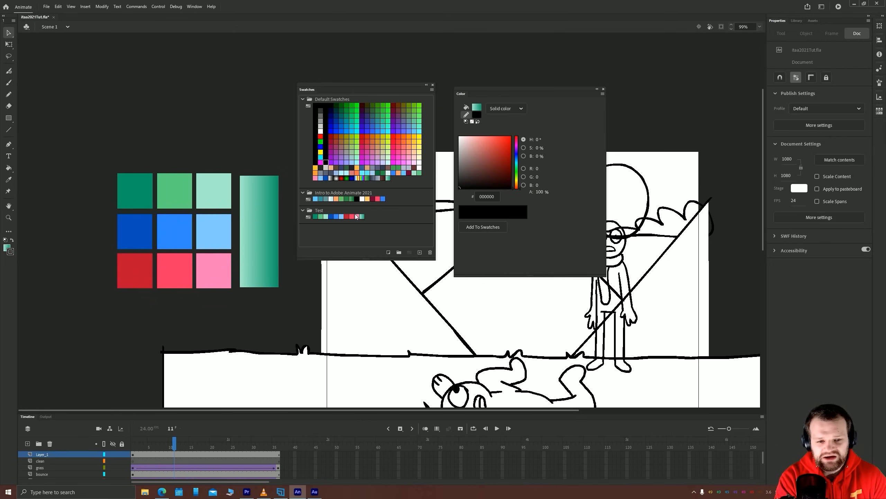
Delete the Test and Default Swatches folders, keeping only the Intro to Adobe Animate 2021 folder
click(359, 195)
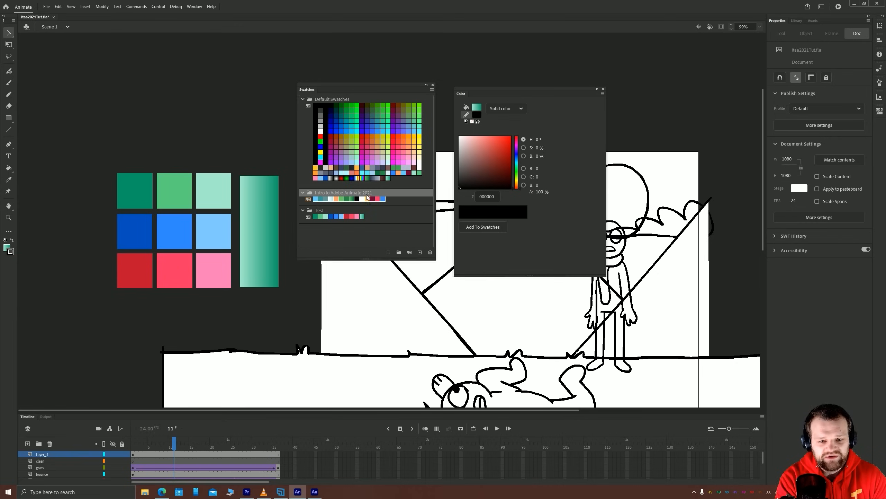
click(319, 218)
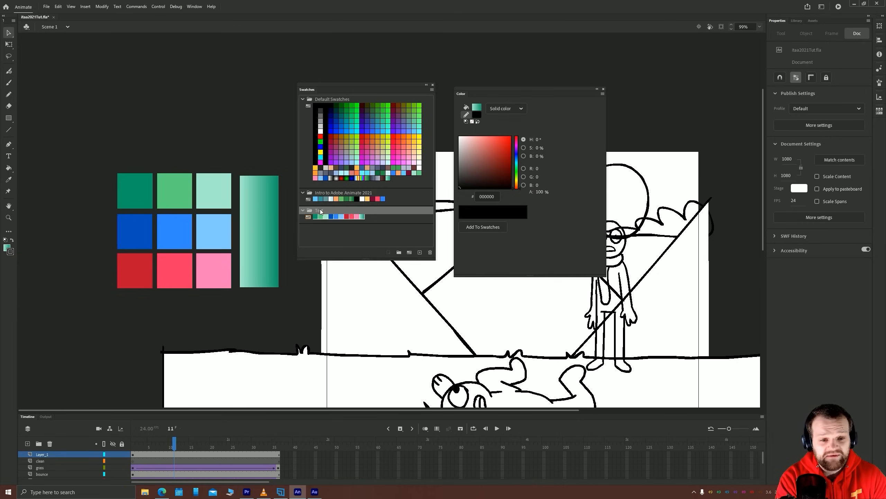
click(430, 252)
click(329, 193)
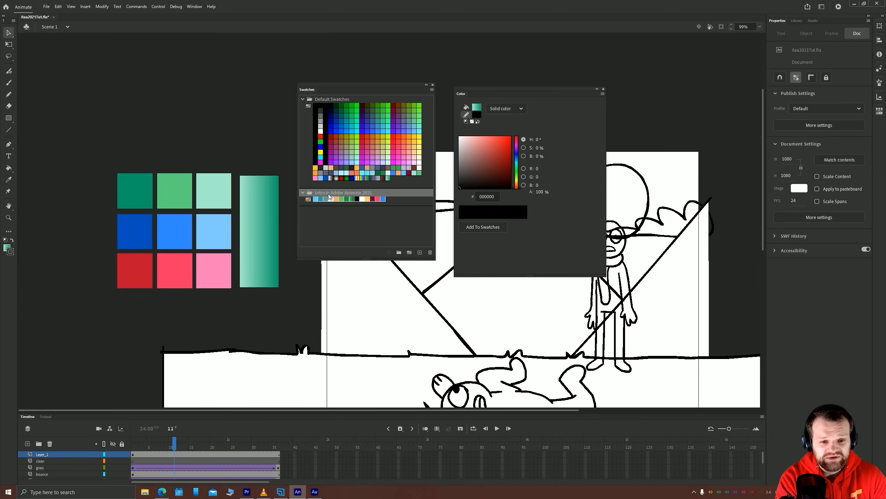
click(325, 100)
click(430, 253)
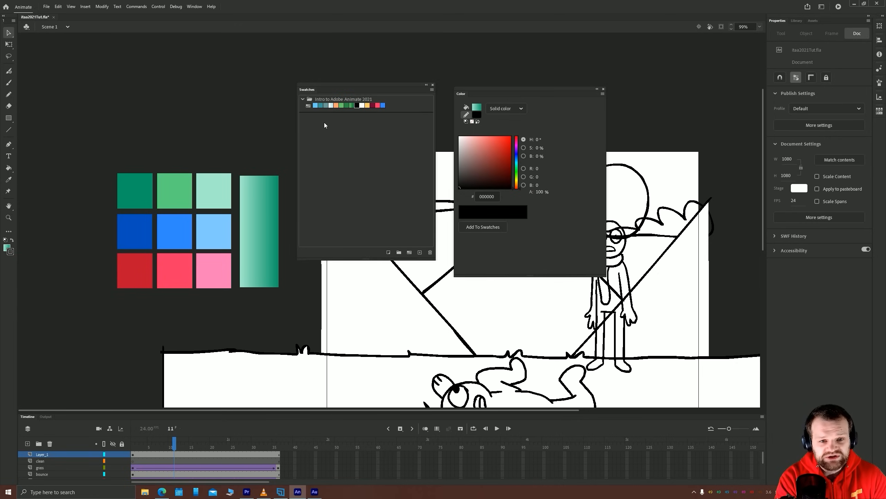
click(323, 100)
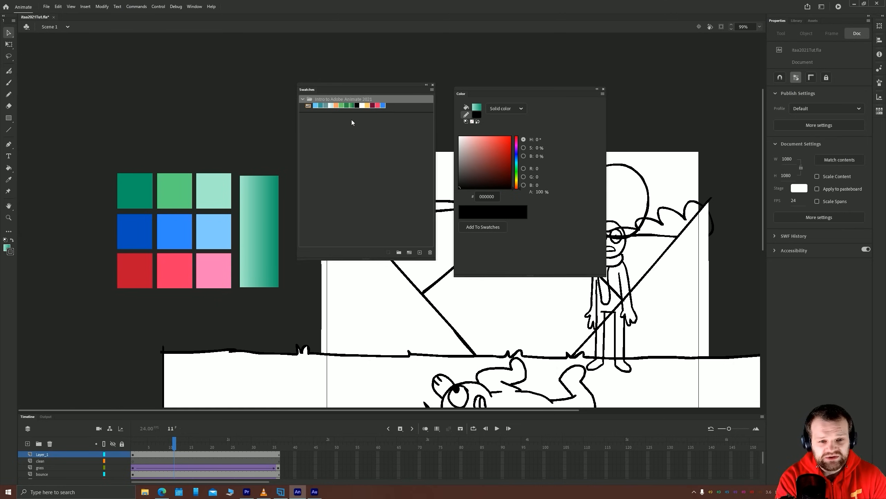
Delete the nine color squares and the gradient rectangle from the pasteboard
drag(99, 151, 290, 299)
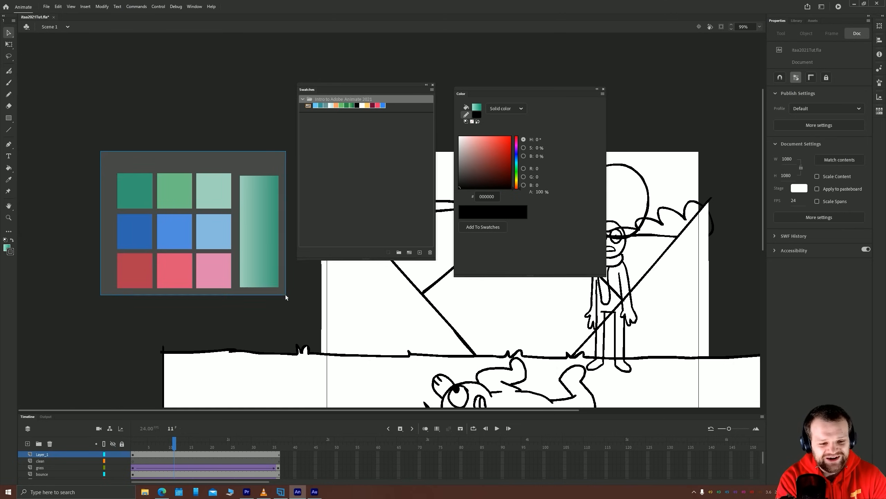
key(Delete)
Export the remaining palette as itaa2021.clr in the Colour Palettes folder, replacing the existing file
click(340, 103)
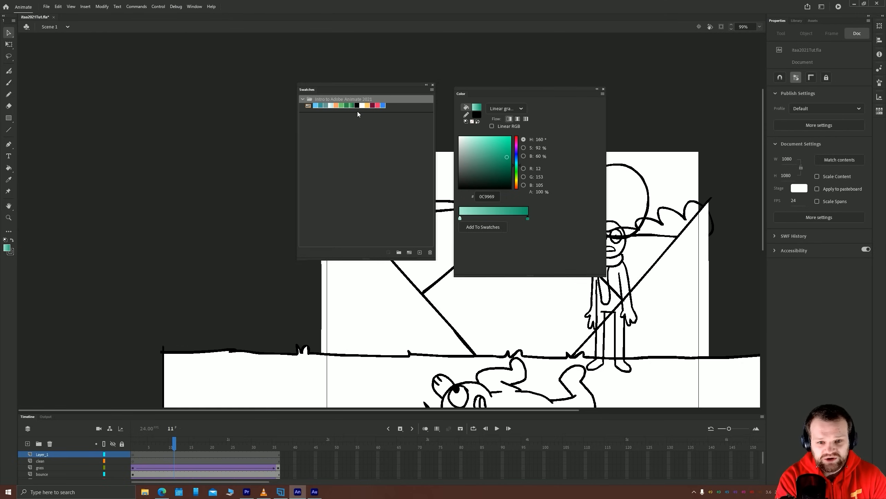
click(433, 90)
click(460, 143)
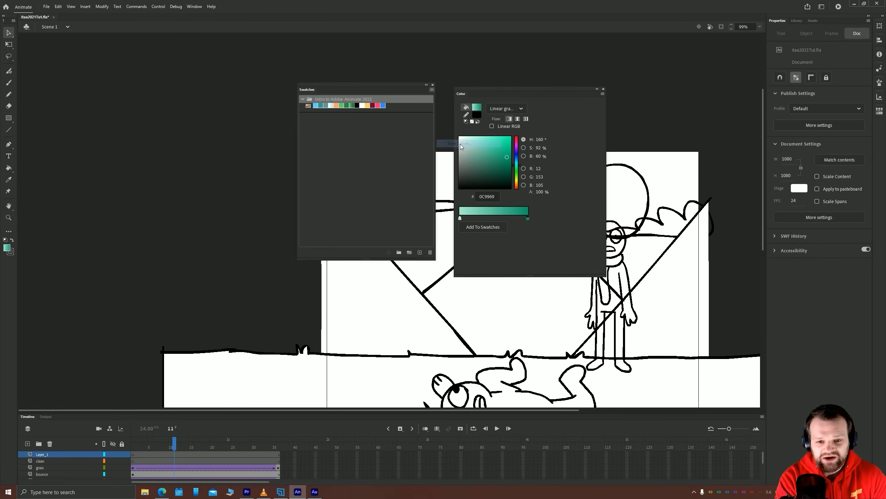
click(269, 179)
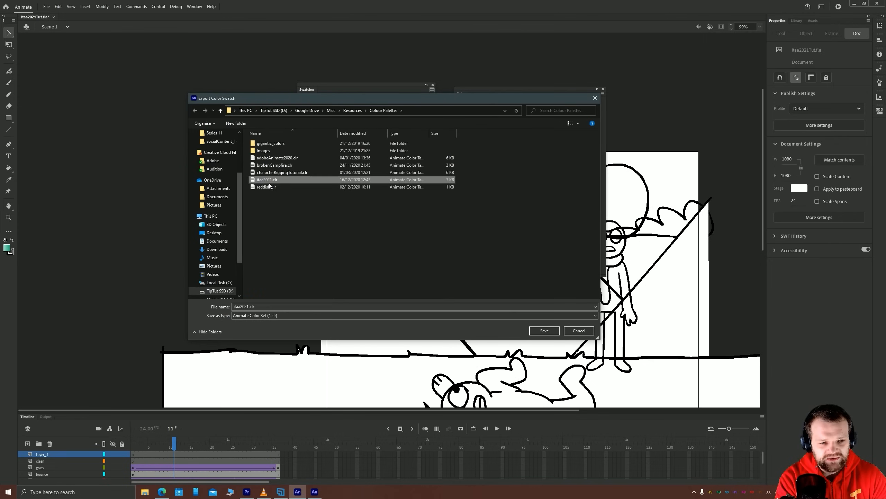
click(545, 330)
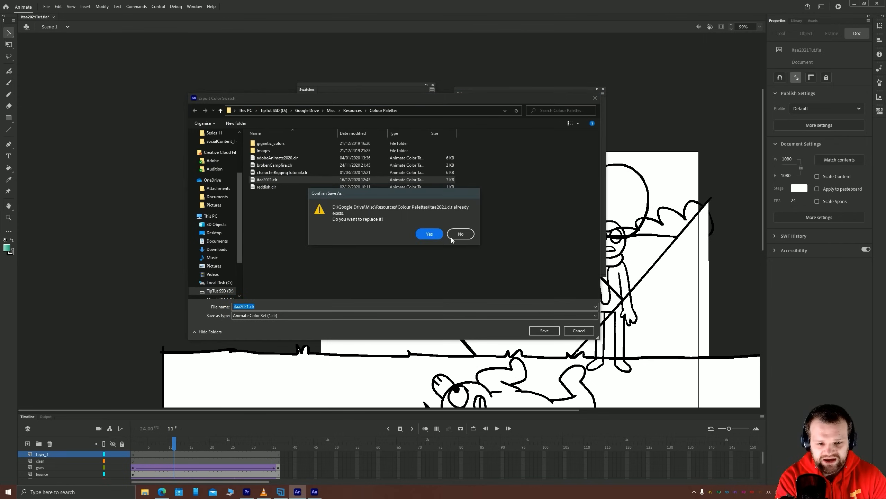
click(426, 235)
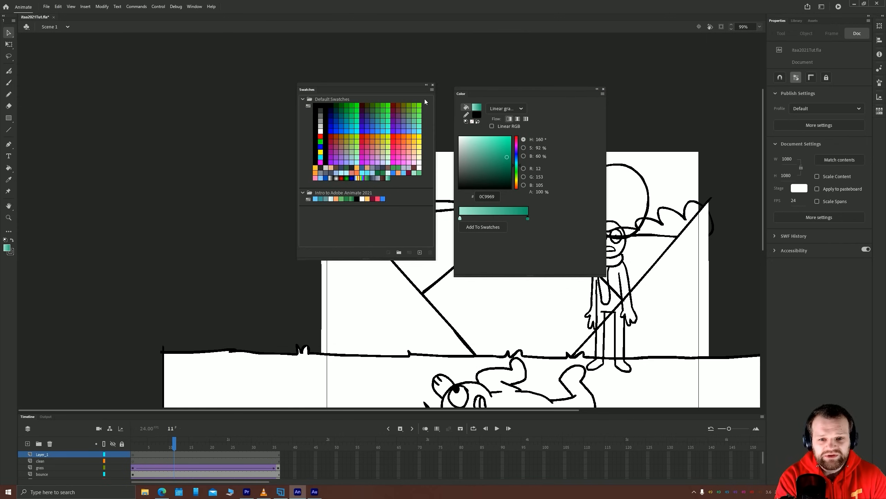
Clear all swatch colors and load the palette back from itaa2021.clr with Replace Colors
click(432, 90)
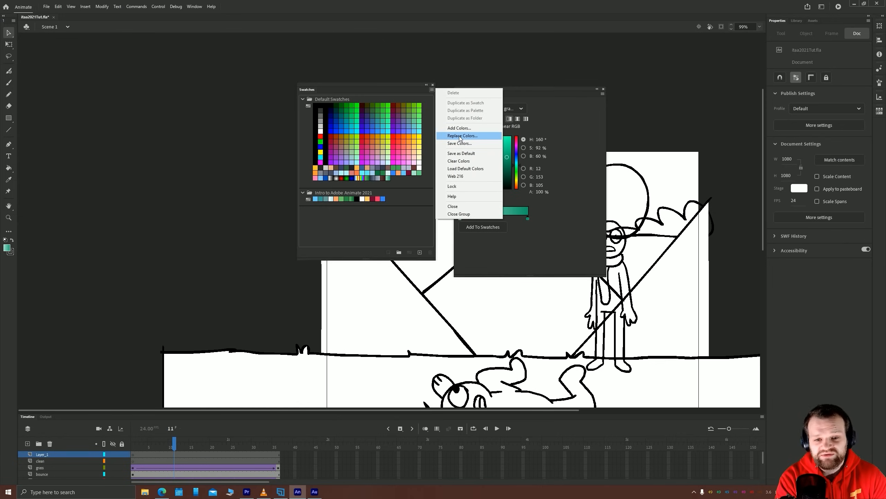
click(459, 160)
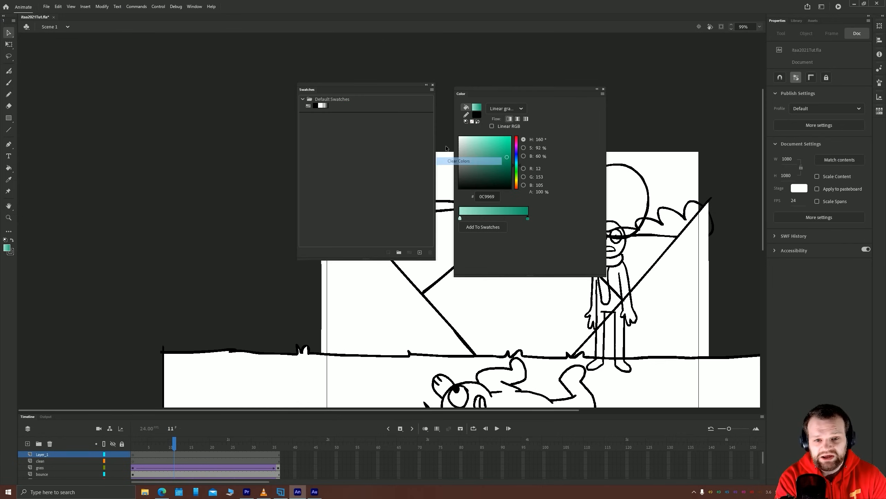
click(432, 90)
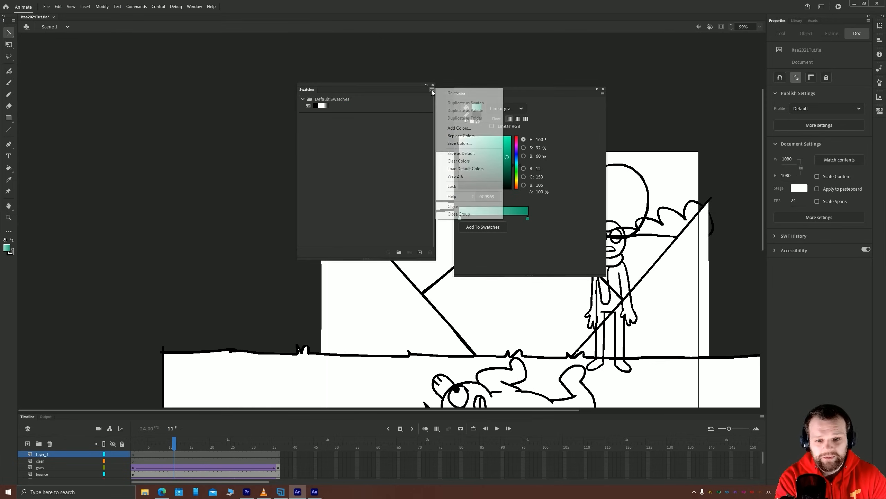
click(463, 135)
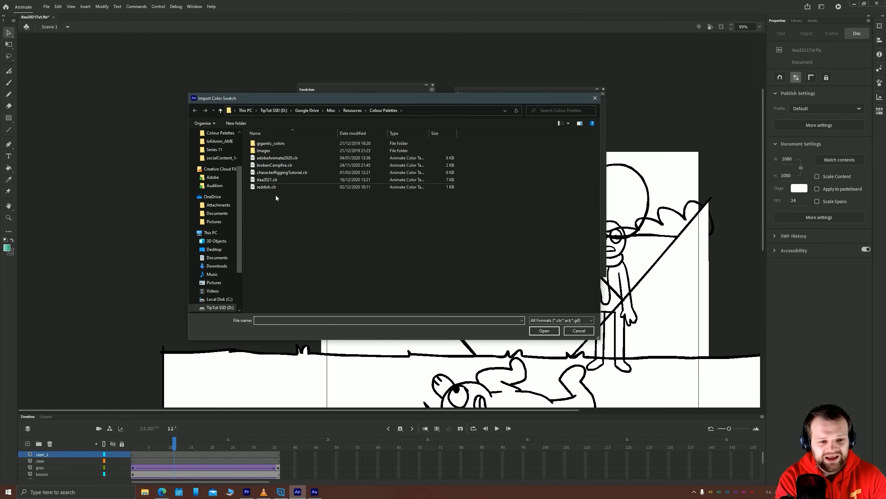
double_click(264, 181)
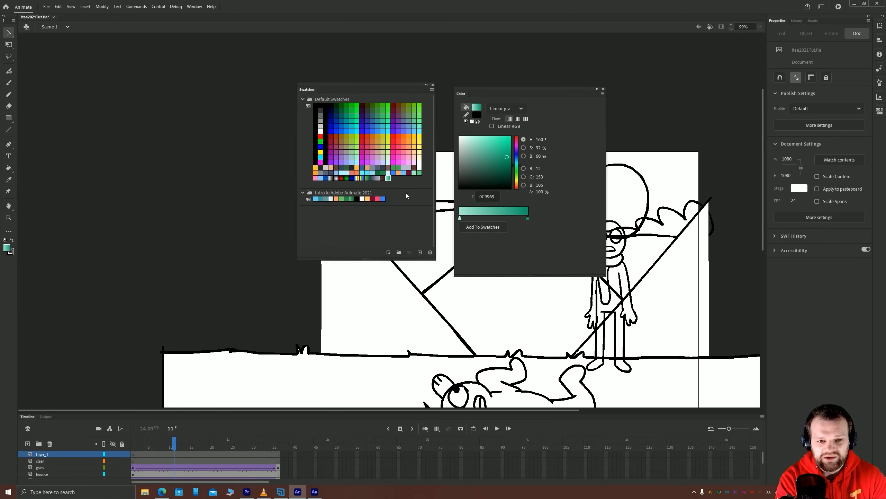
Collapse the Default Swatches folder, close the Color panel, and park a shortened, iconized Swatches panel in the canvas's upper corner near the tools
click(302, 99)
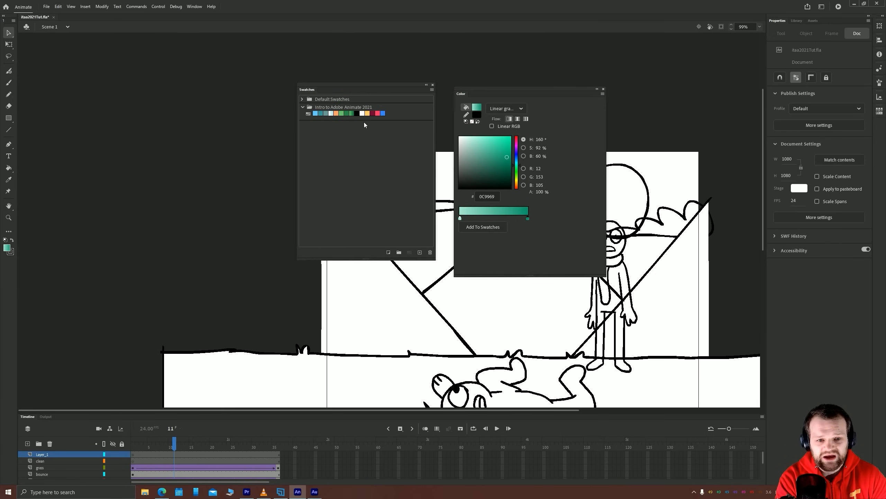
click(603, 89)
mouse_move(436, 259)
mouse_down()
mouse_move(504, 159)
mouse_move(452, 161)
mouse_move(430, 135)
mouse_move(488, 135)
mouse_move(406, 116)
mouse_up()
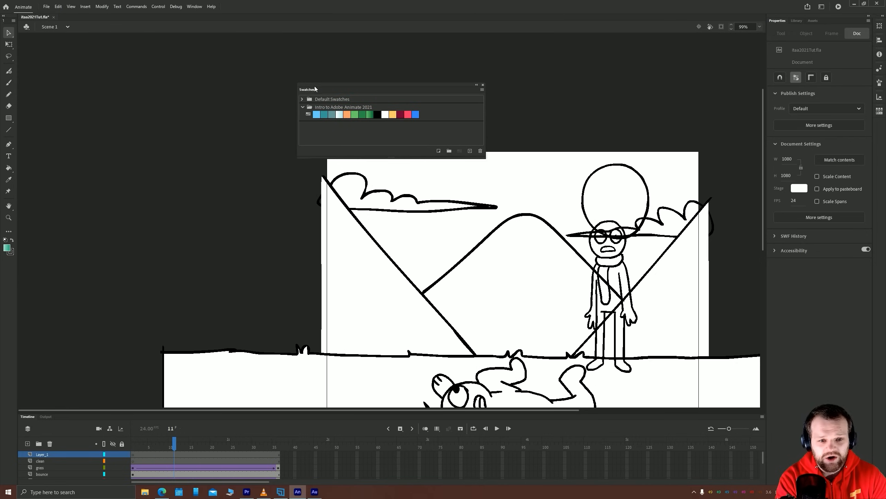
drag(314, 88, 32, 45)
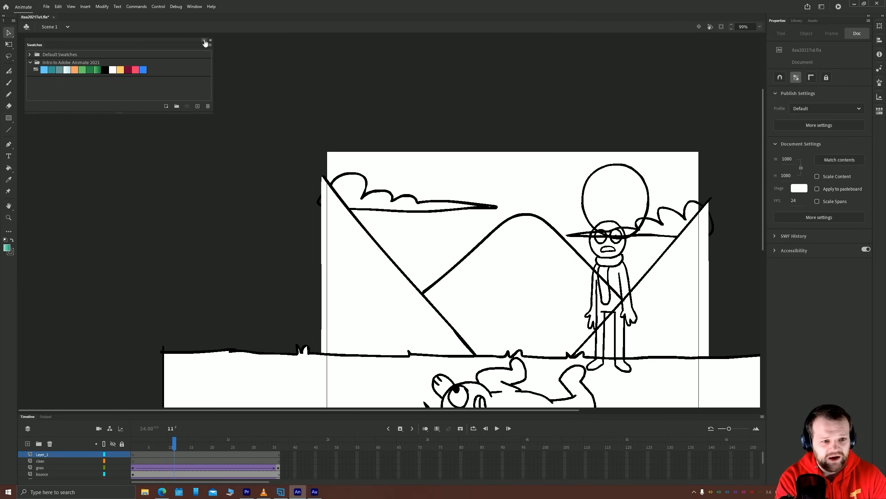
click(205, 42)
click(31, 51)
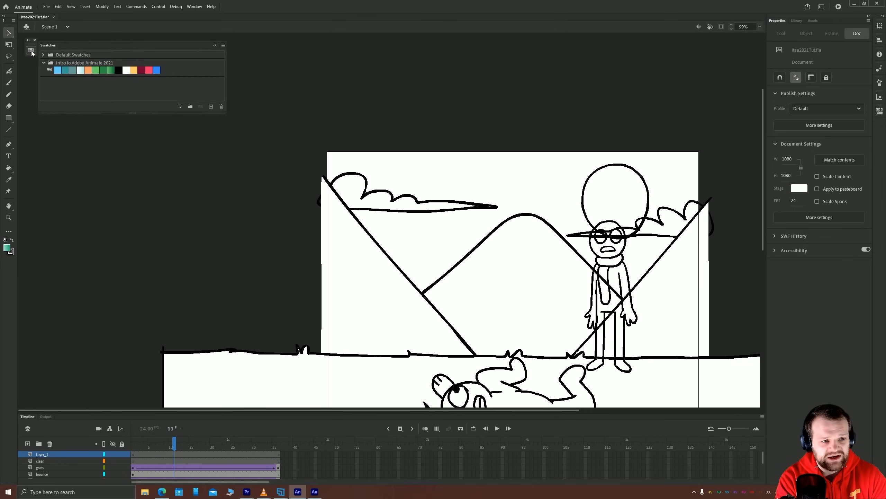
click(31, 50)
click(31, 50)
click(31, 50)
click(30, 50)
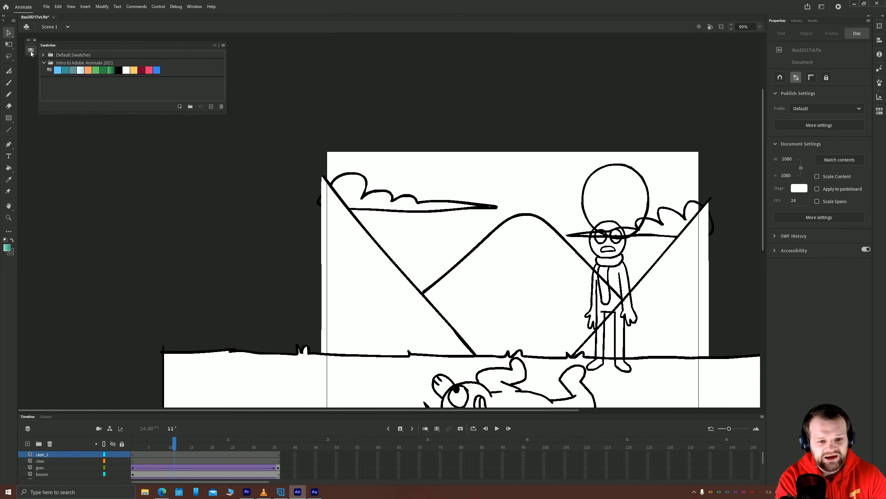
click(31, 51)
Open the sky symbol for editing in place on the stage and save the document
drag(410, 297, 293, 227)
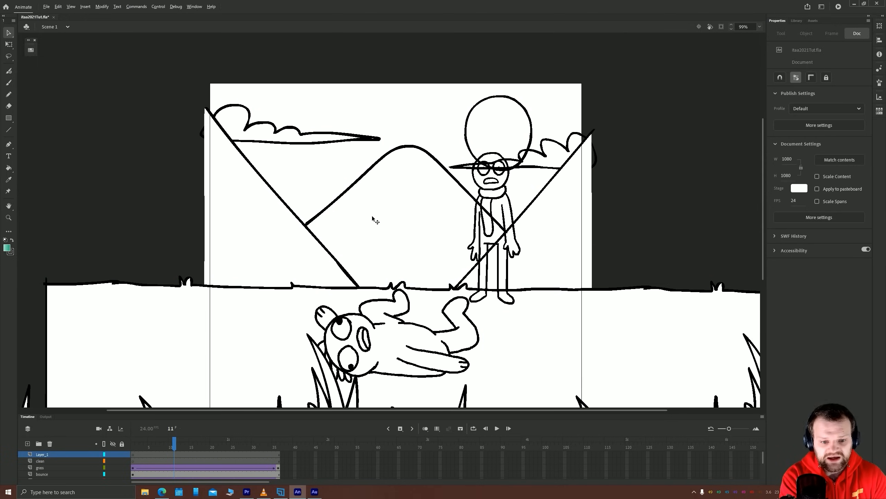
scroll(373, 207, down, 3)
scroll(375, 206, down, 4)
drag(367, 157, 391, 195)
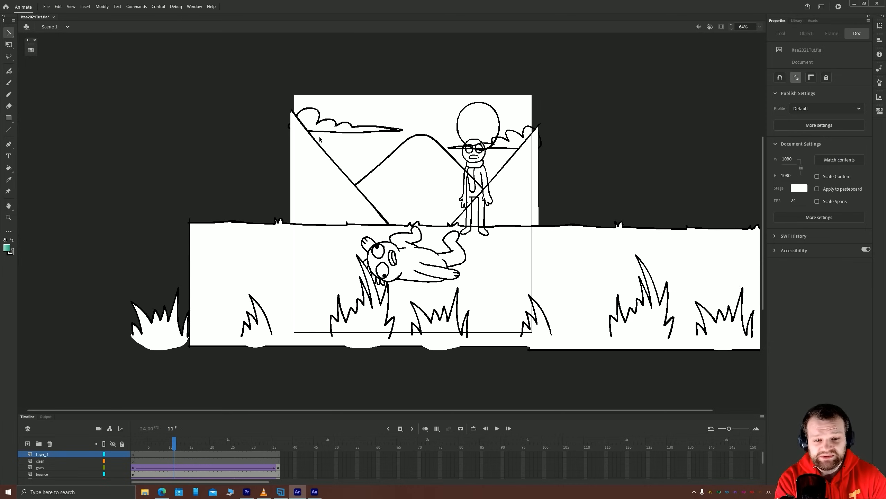
click(319, 120)
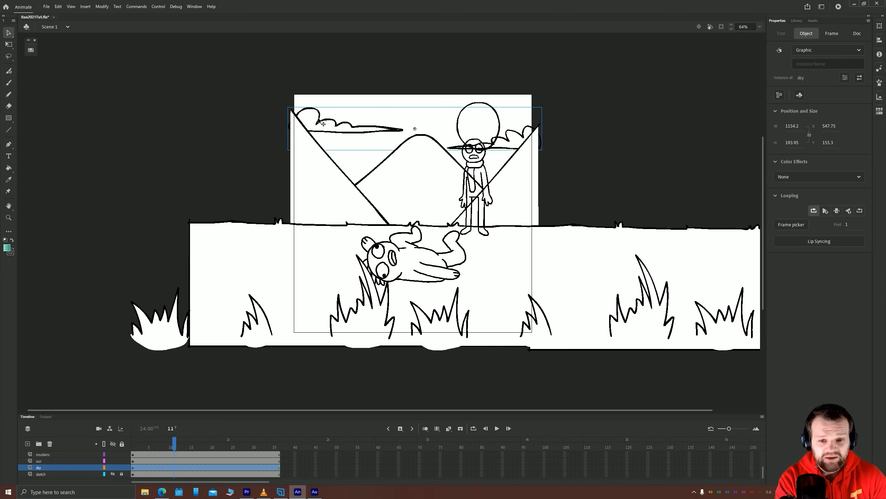
double_click(318, 121)
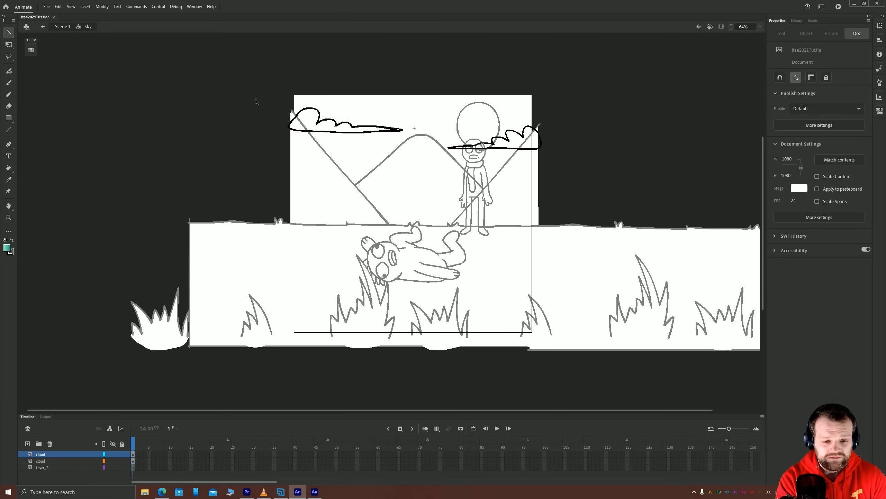
scroll(198, 144, up, 5)
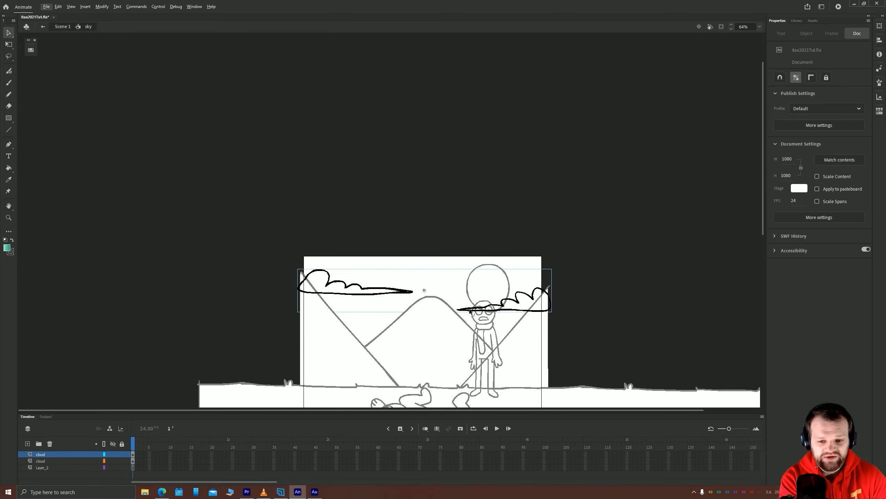
ctrl+scroll(471, 312, up, 4)
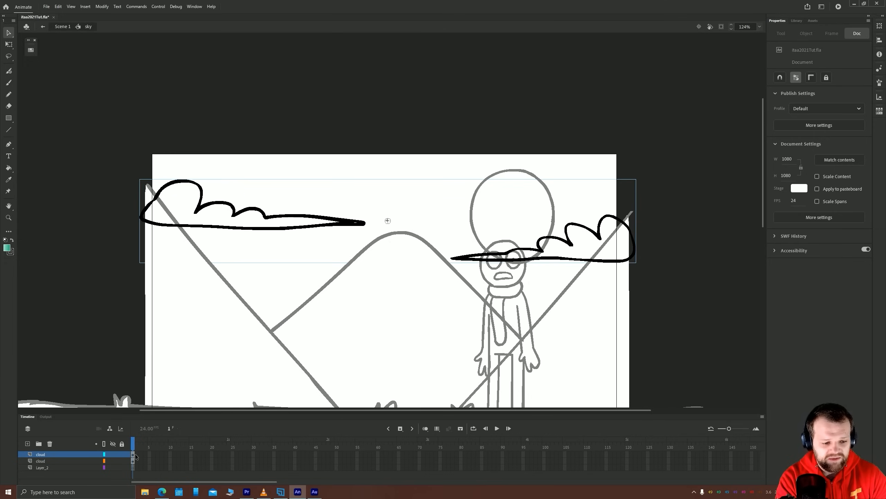
key(ctrl+s)
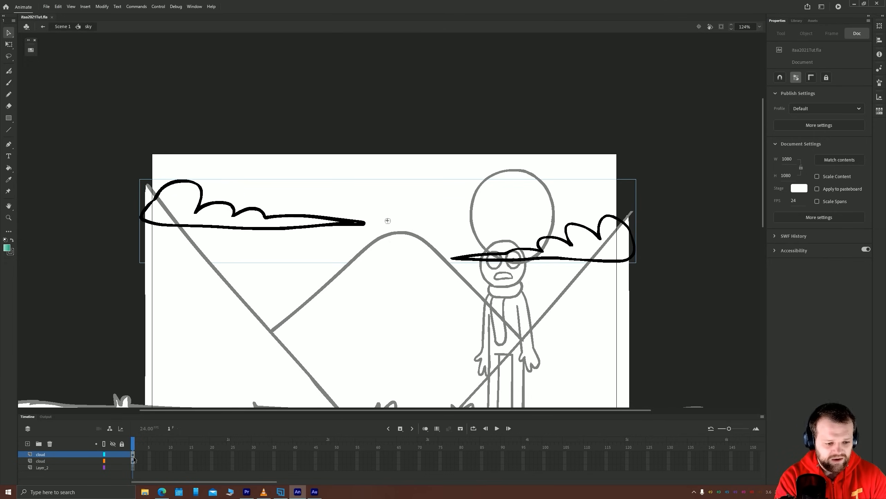
Recolor the outlines of both clouds with the white swatch from the Intro to Adobe Animate 2021 folder
click(132, 454)
click(132, 458)
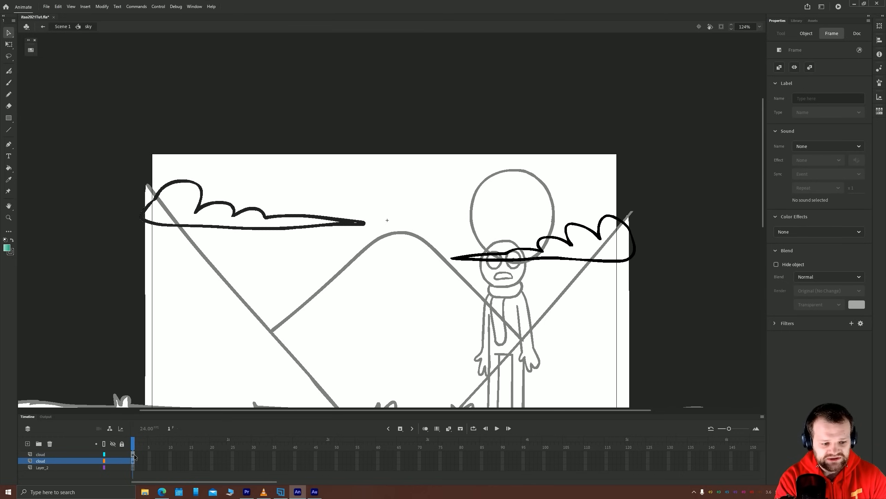
click(133, 454)
click(101, 238)
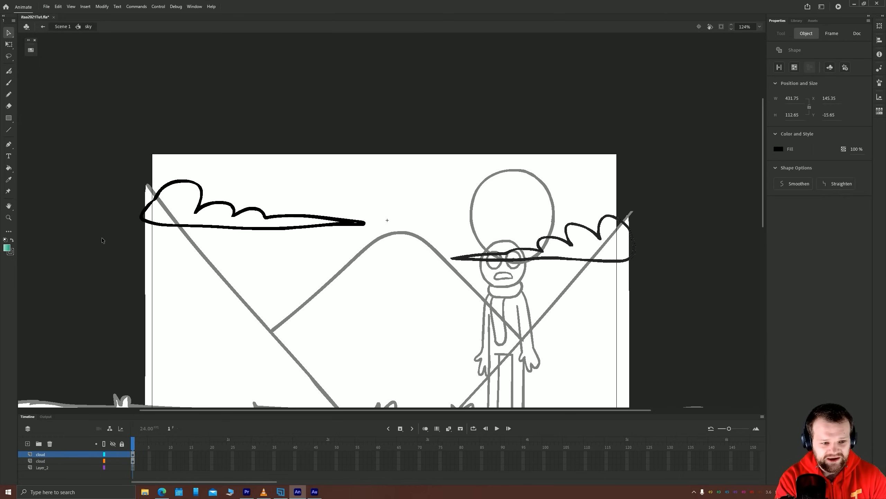
click(193, 182)
shift+click(479, 258)
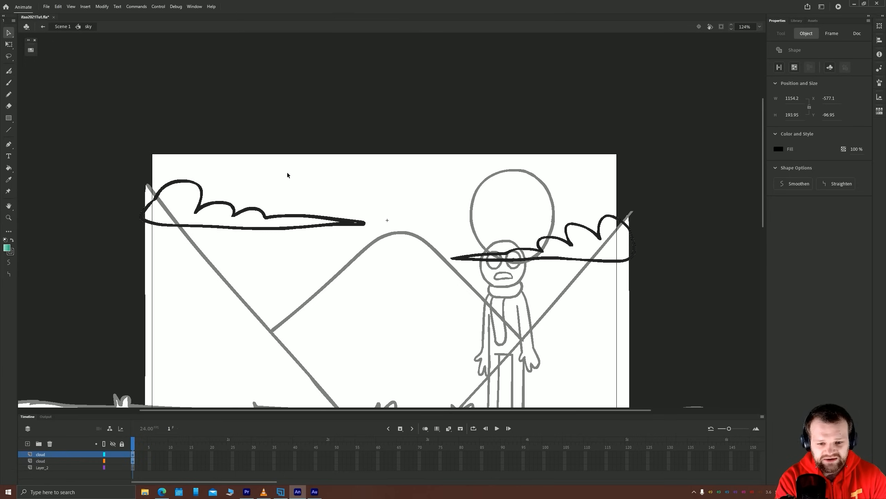
click(31, 49)
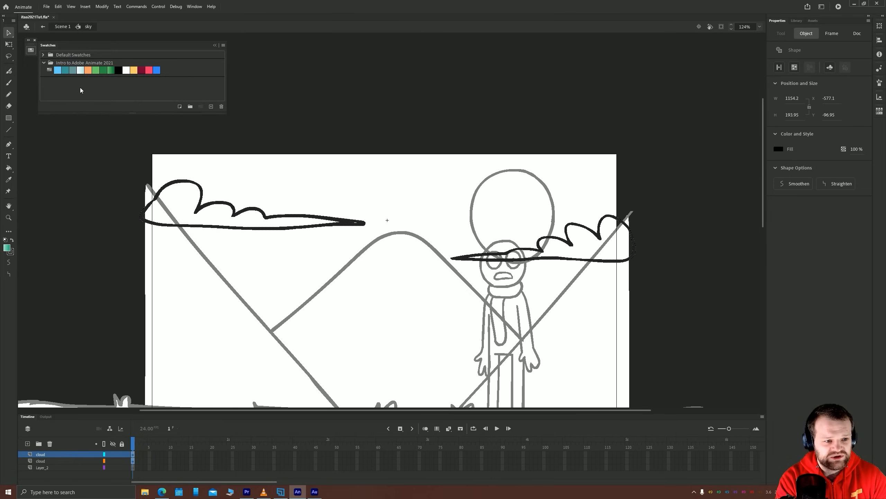
click(126, 71)
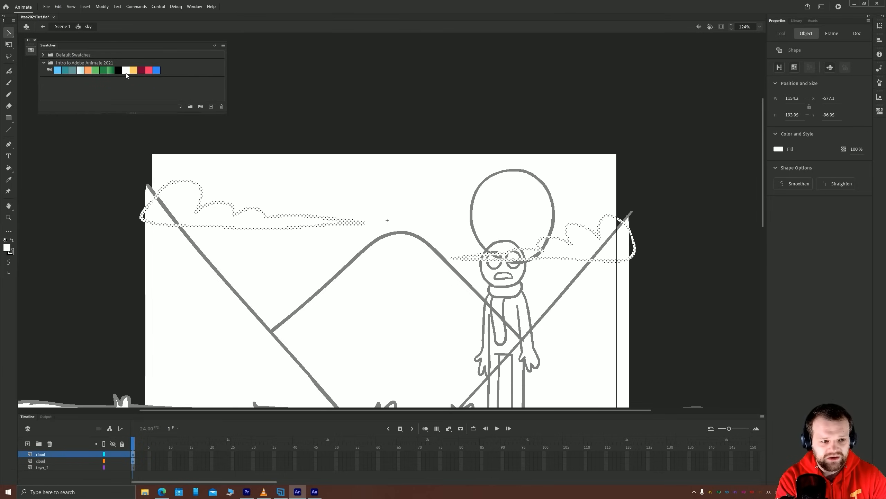
click(132, 231)
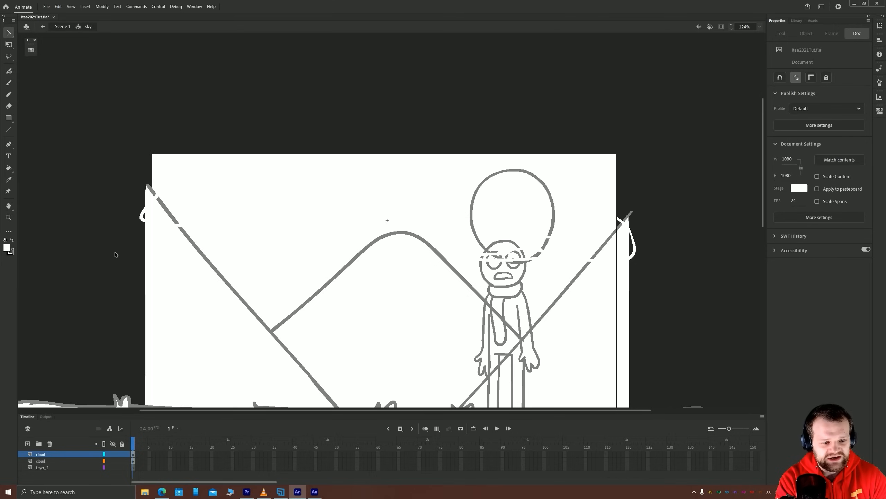
Fill the insides of both cloud outlines with white using the Paint Bucket
key(k)
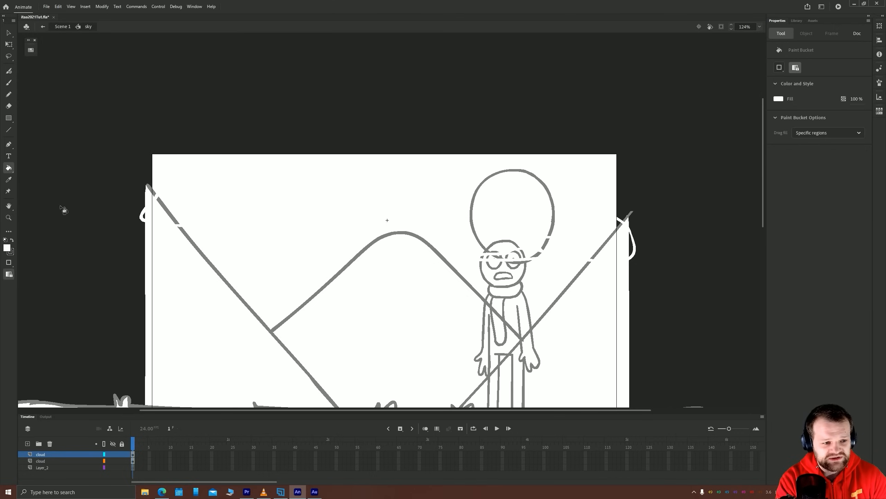
click(31, 51)
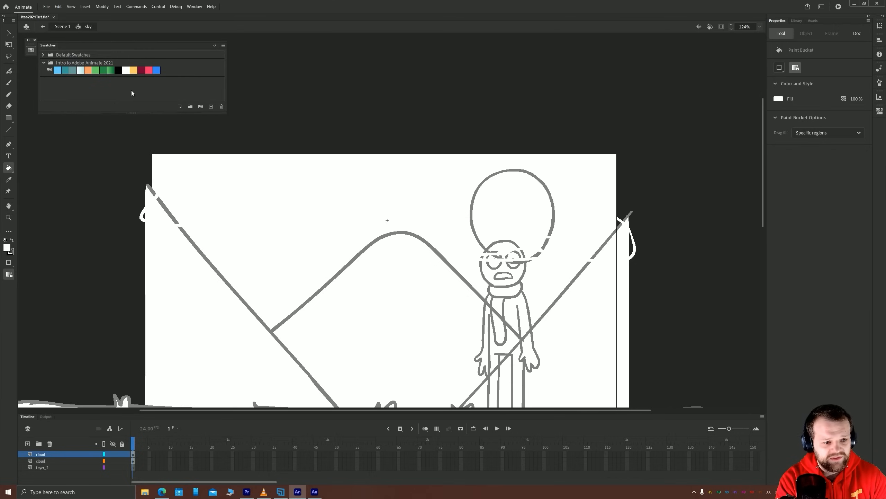
click(175, 213)
click(610, 242)
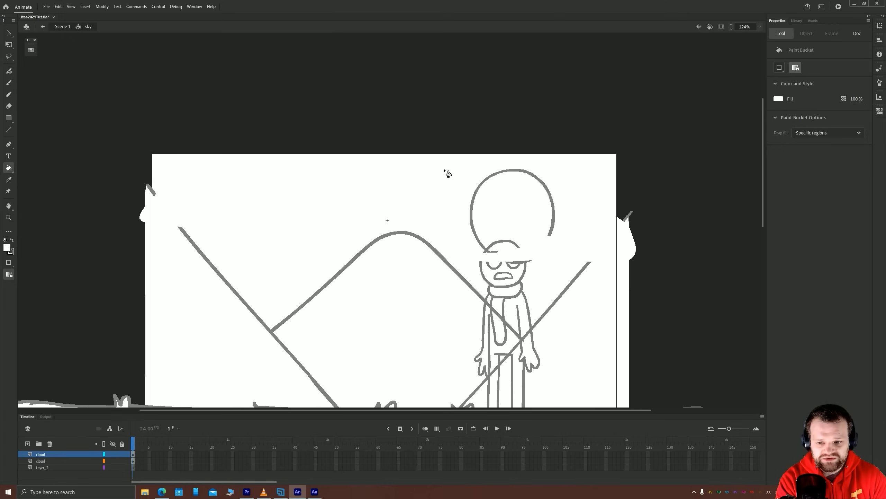
Select both white clouds and move them straight up above the stage, to about Y -486
key(v)
click(213, 202)
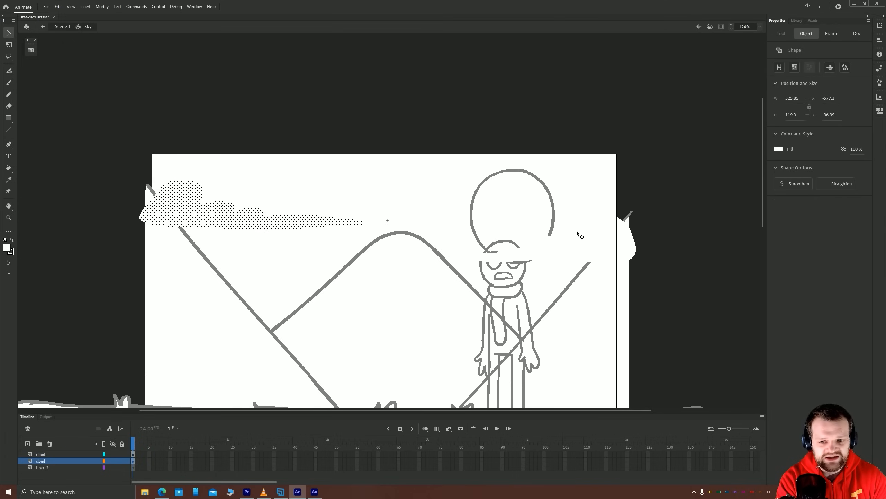
shift+click(599, 235)
drag(562, 203, 545, 171)
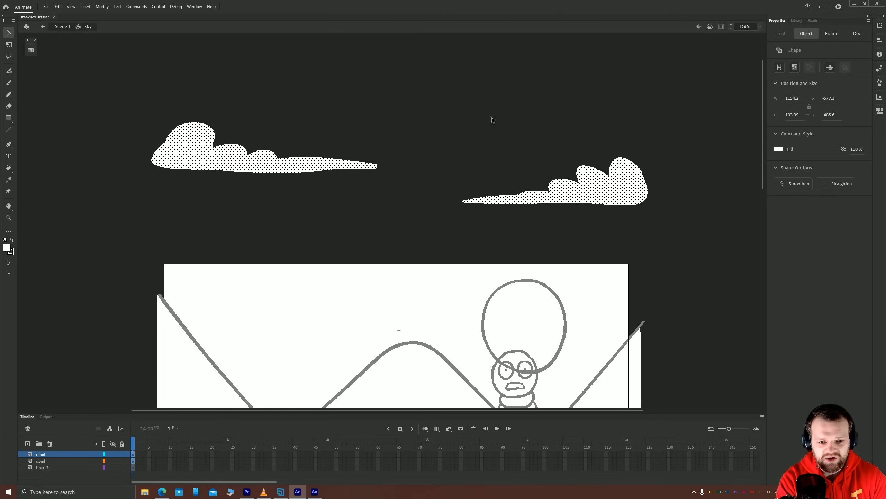
click(492, 118)
Fill the small unfilled gap in the left cloud's tail with white using the Paint Bucket
drag(494, 105, 458, 171)
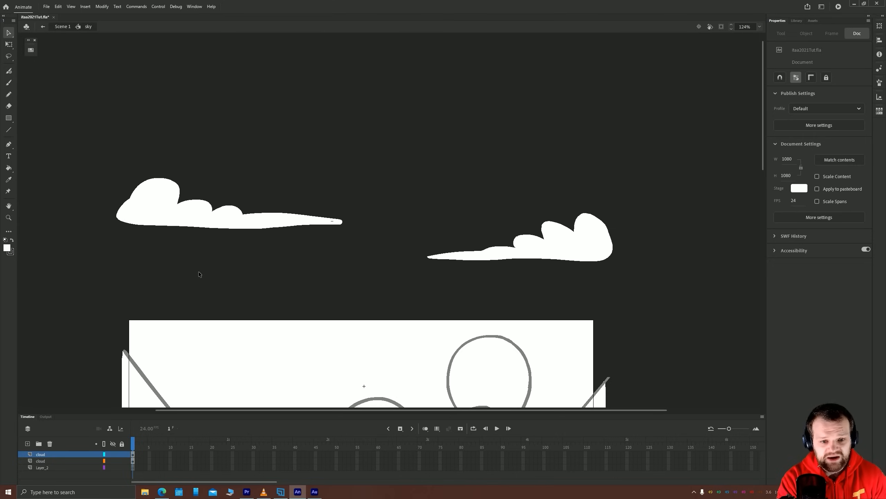
key(k)
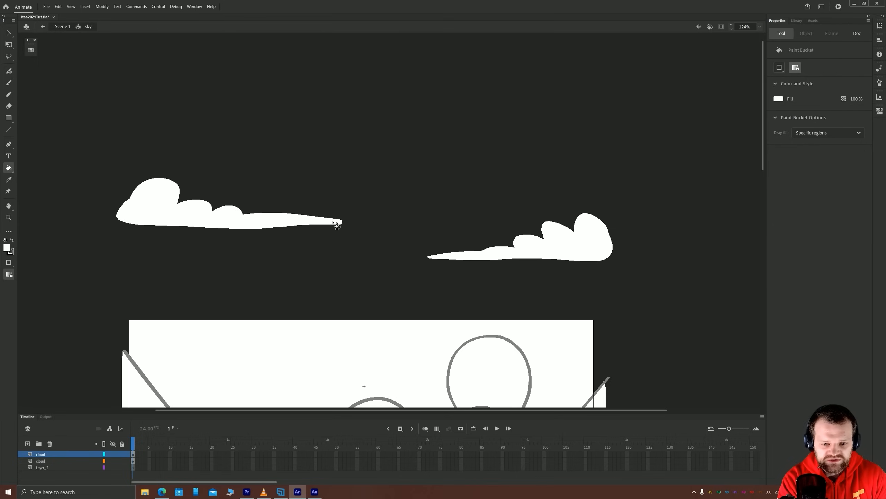
key(v)
Copy both white clouds, paste them in place on Layer_2, and move Layer_2 above the two cloud layers
click(215, 223)
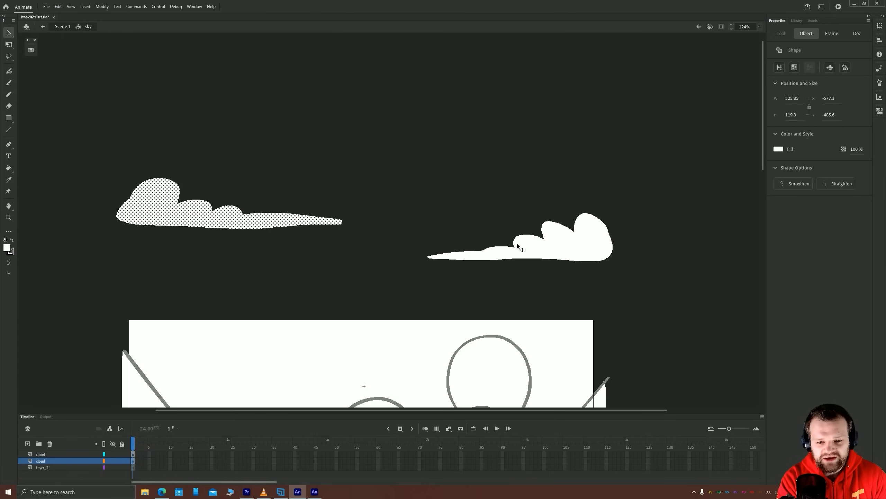
shift+click(499, 256)
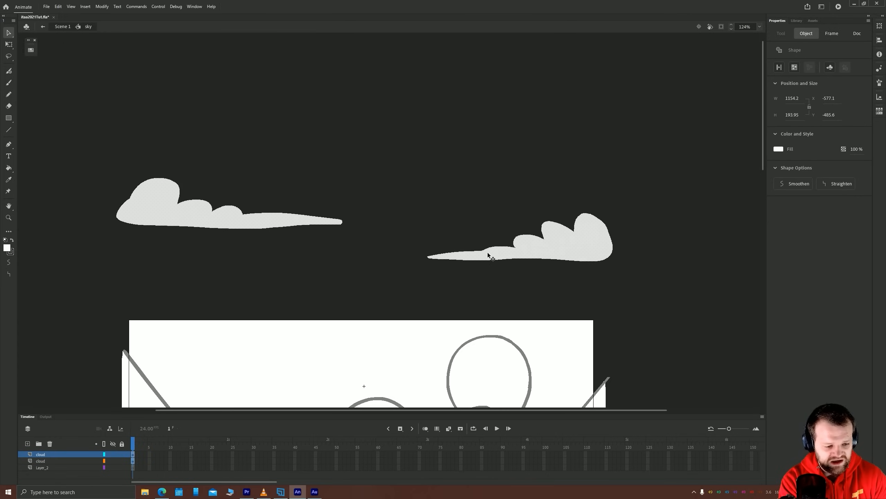
click(52, 467)
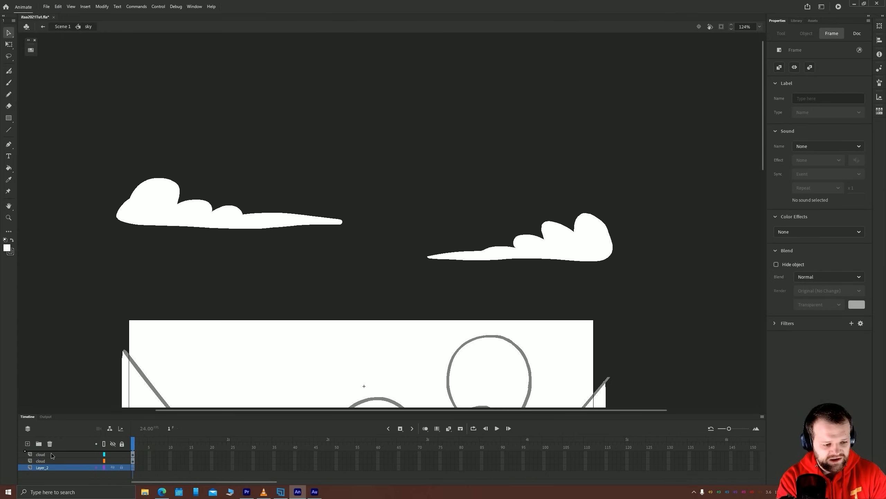
drag(51, 453, 52, 453)
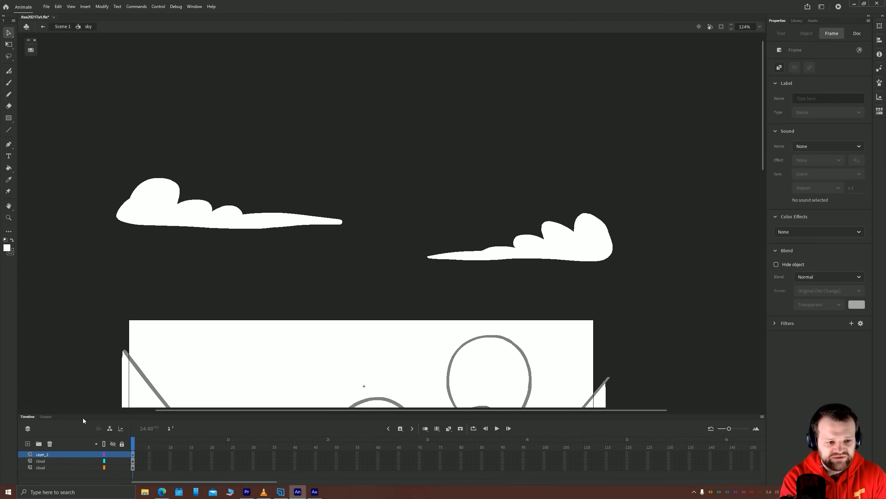
key(ctrl+a)
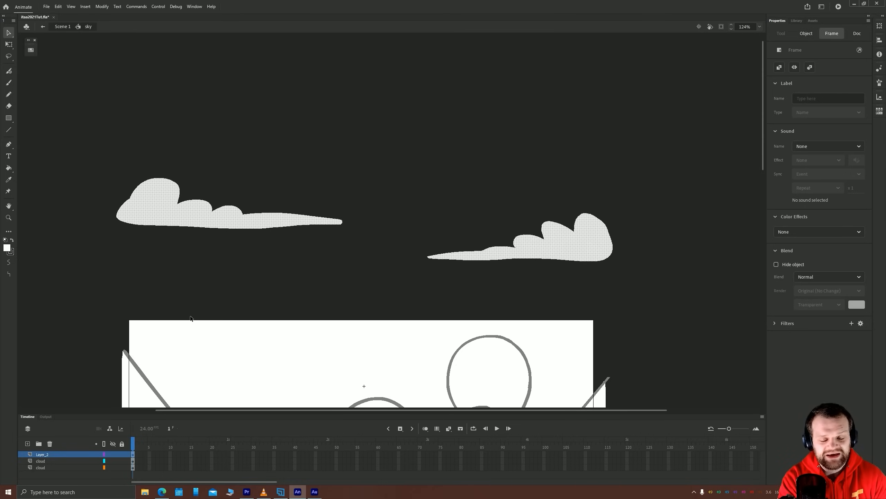
Recolor the pasted clouds with the white-to-light-blue gradient swatch from the Intro to Adobe Animate 2021 folder
click(30, 50)
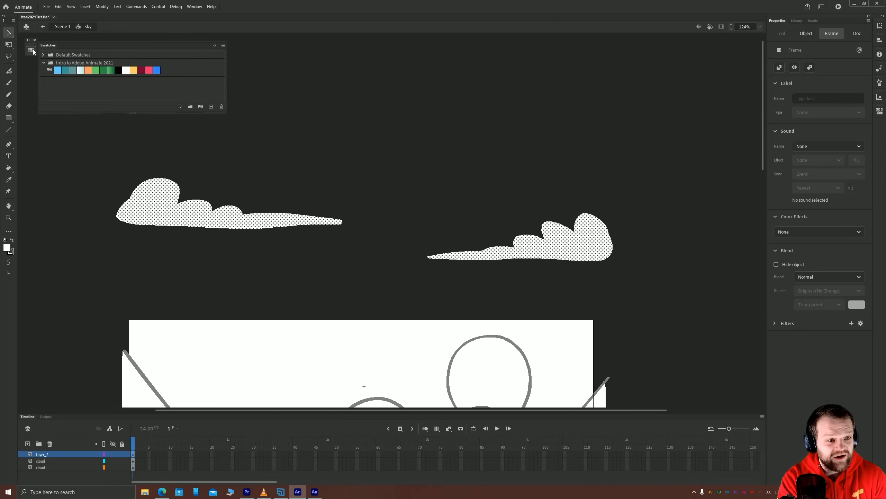
click(81, 70)
click(408, 228)
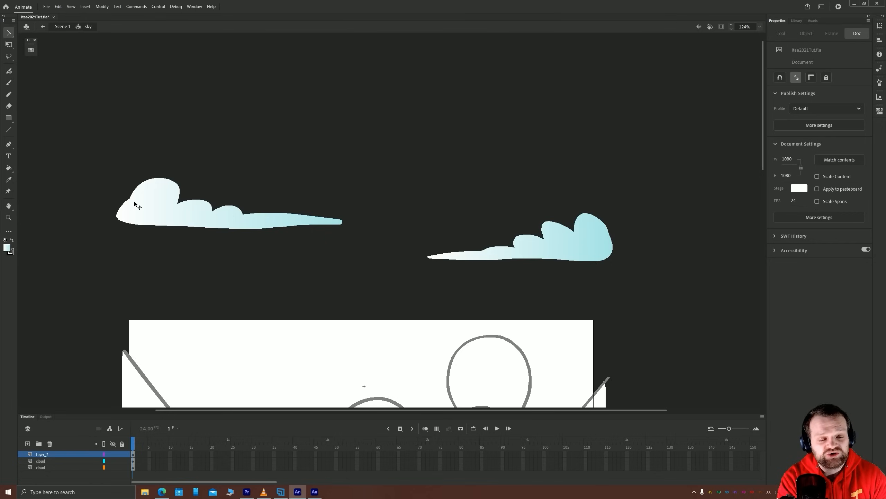
Rotate, narrow and reposition the left cloud's gradient with Gradient Transform so it runs from white at the top to pale blue at the base
click(143, 206)
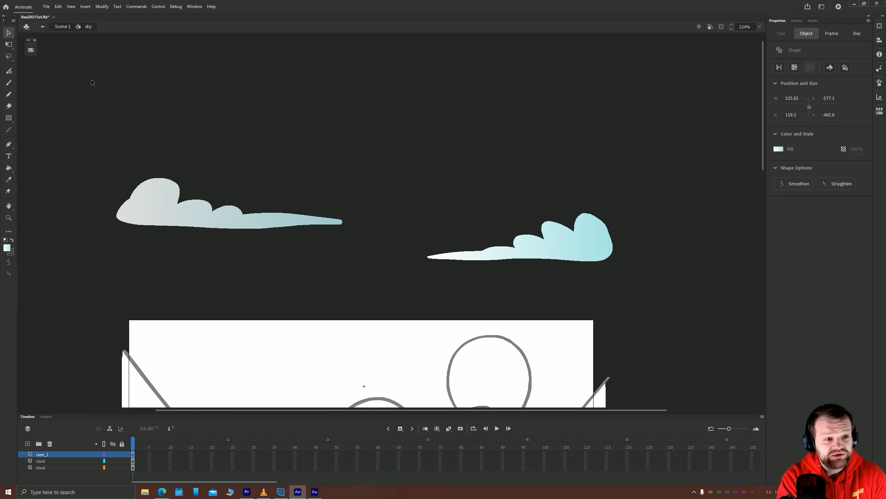
click(8, 45)
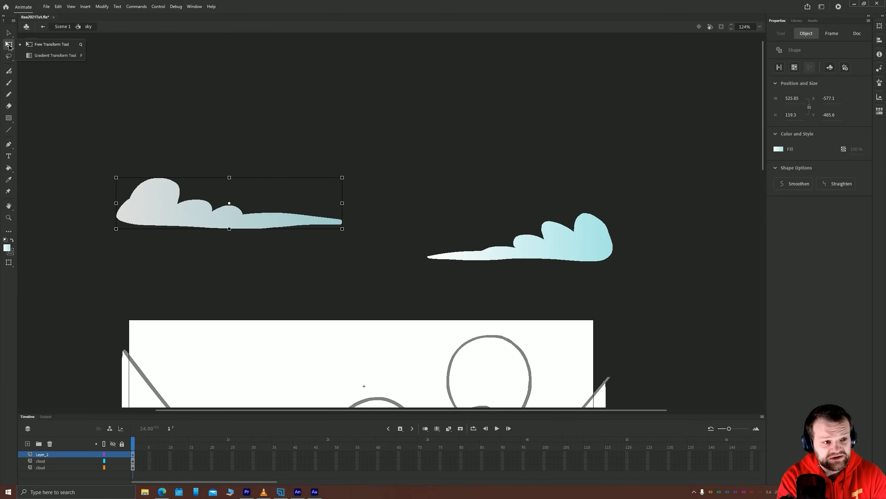
click(61, 56)
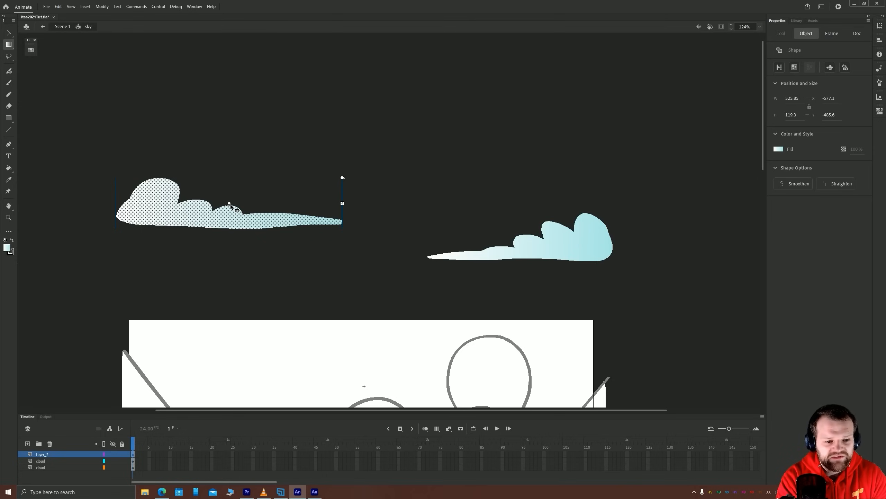
drag(275, 224, 231, 203)
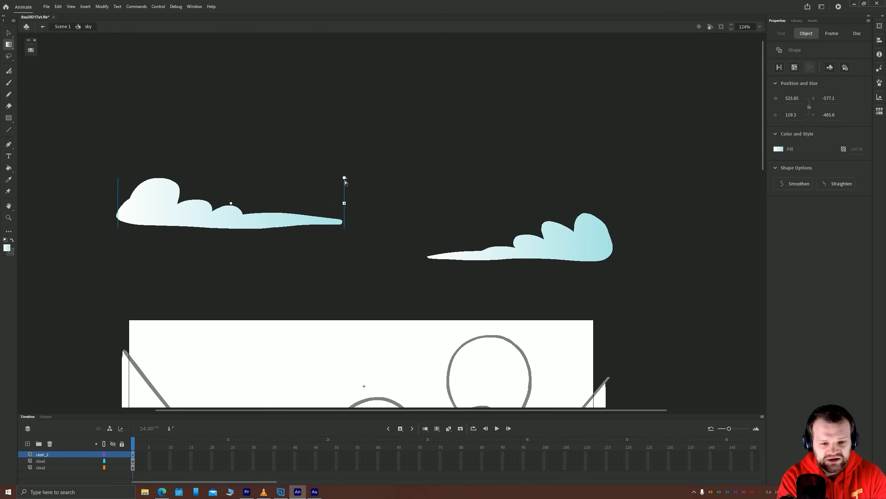
drag(344, 178, 195, 203)
drag(189, 234, 229, 220)
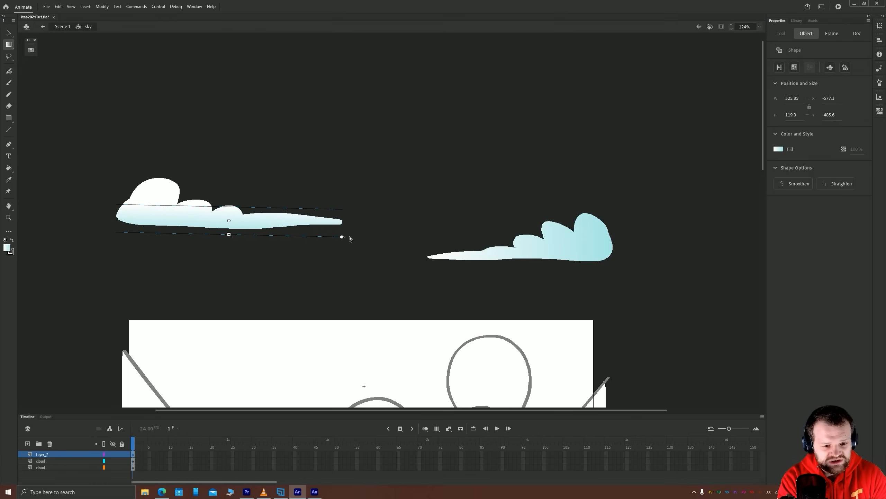
Rotate and narrow the right cloud's gradient so it runs vertically from white at the top to pale blue at the base
click(576, 242)
drag(612, 212, 520, 249)
drag(613, 260, 613, 266)
click(350, 156)
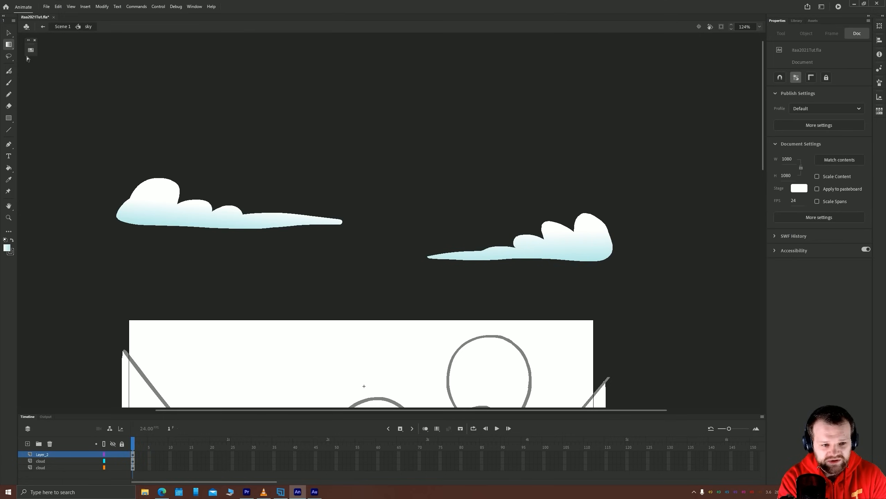
Lock both cloud layers and make Layer_2 the active layer
click(9, 33)
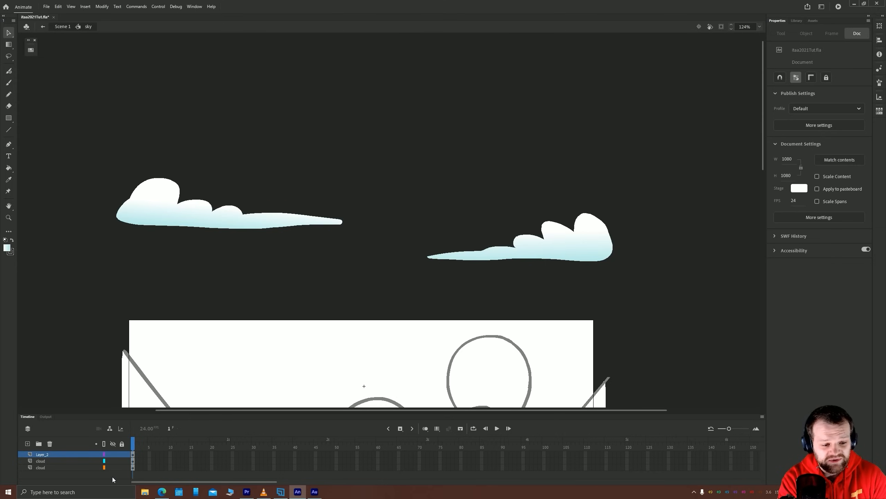
click(70, 467)
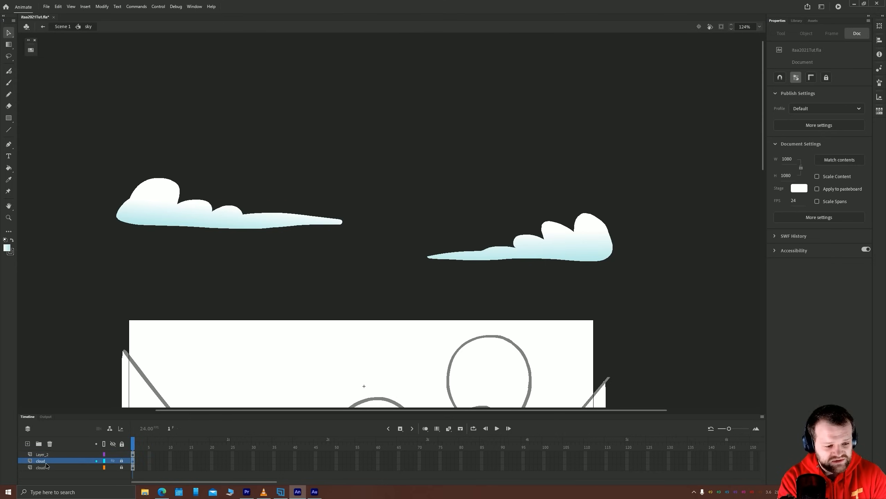
click(43, 456)
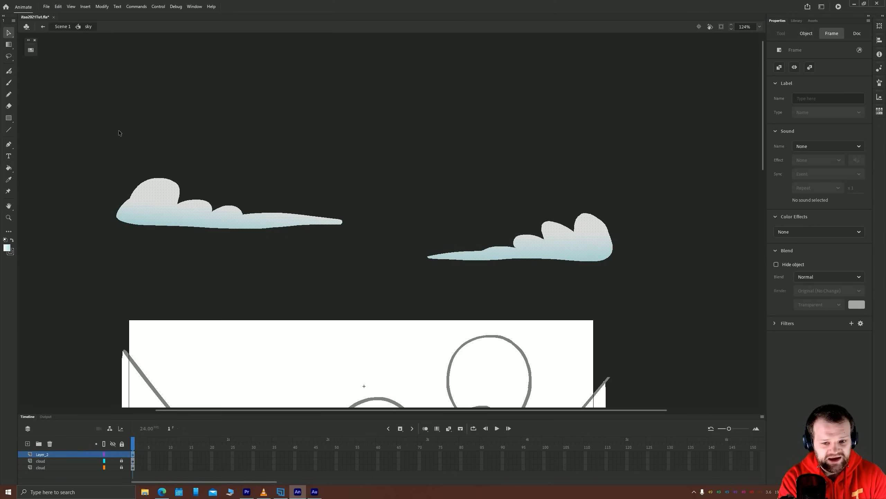
click(8, 94)
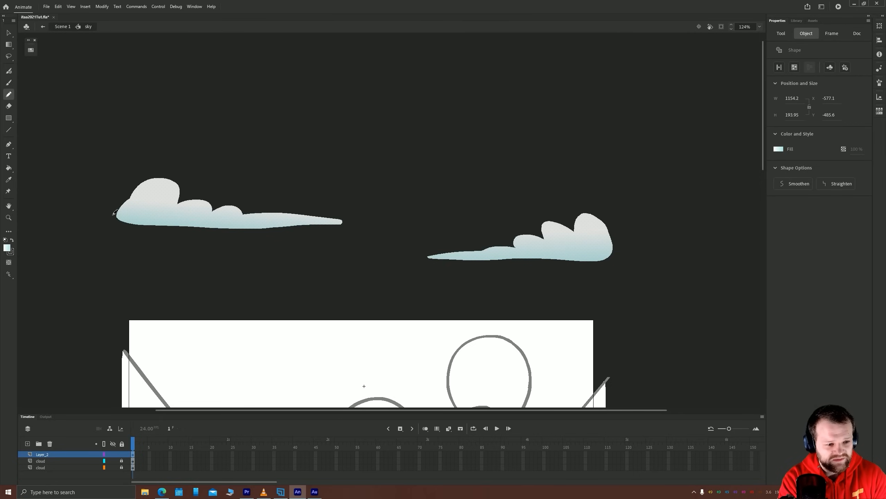
mouse_move(115, 212)
mouse_down()
mouse_move(135, 209)
mouse_move(137, 190)
mouse_move(155, 181)
mouse_move(167, 207)
mouse_move(234, 218)
mouse_move(367, 209)
mouse_up()
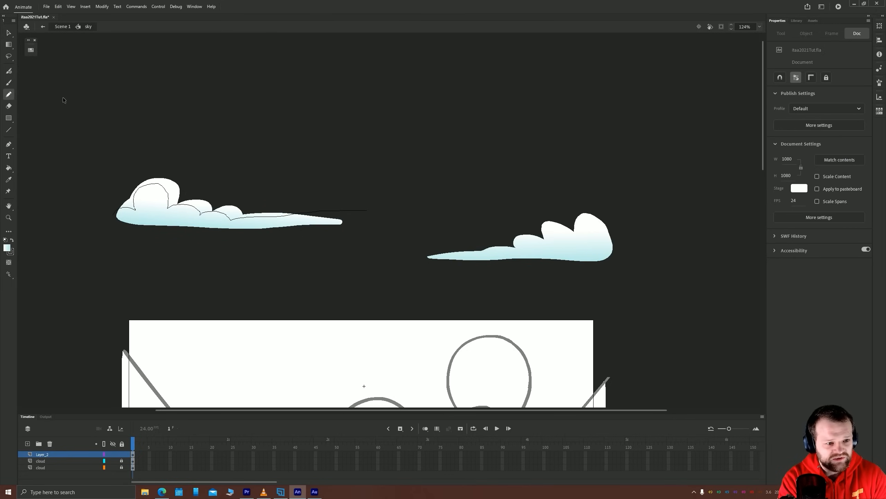
key(v)
click(169, 196)
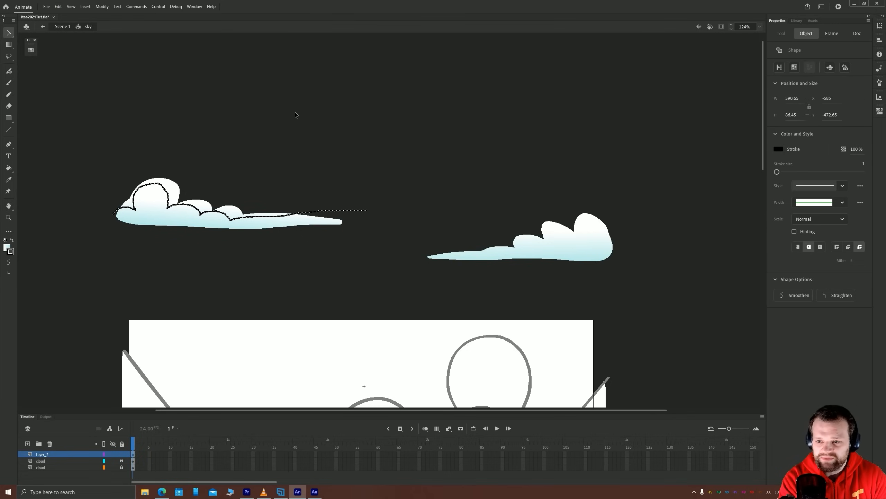
key(Delete)
Set the Pencil to Smooth mode and draw a bumpy contour across the left cloud, just inside its upper edge
key(shift+y)
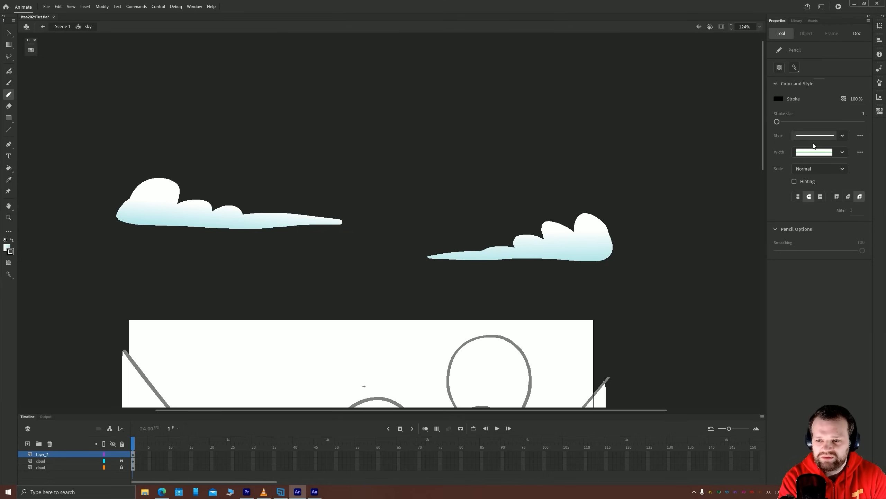
click(795, 68)
click(807, 86)
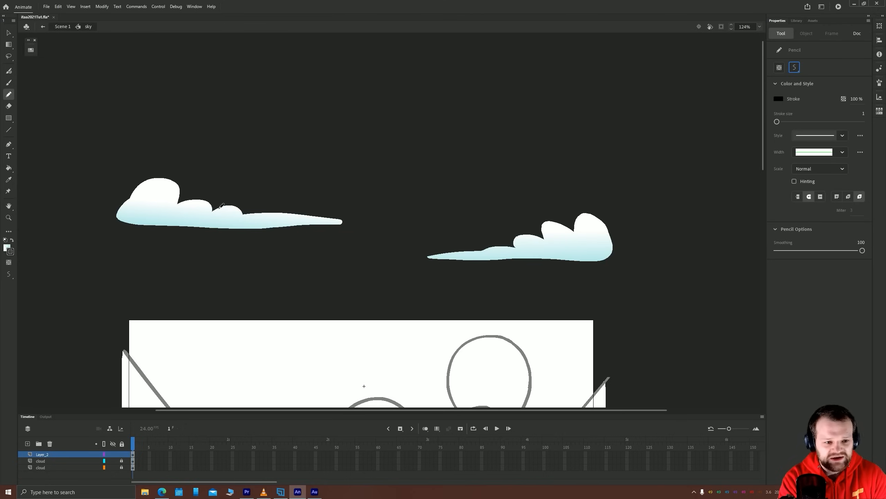
mouse_move(114, 211)
mouse_down()
mouse_move(154, 182)
mouse_move(176, 205)
mouse_move(283, 213)
mouse_up()
drag(337, 209, 357, 213)
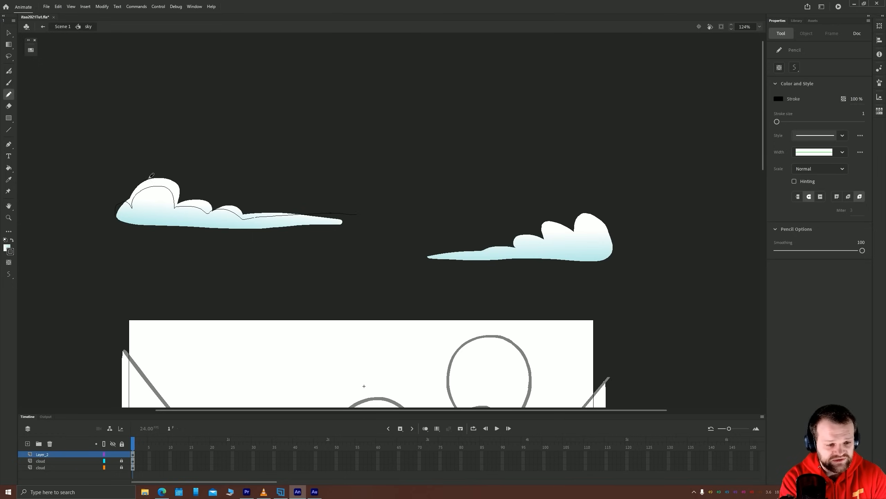
Delete the gradient areas above the contour on the left cloud, and delete the pencil line itself
key(v)
click(168, 183)
key(Delete)
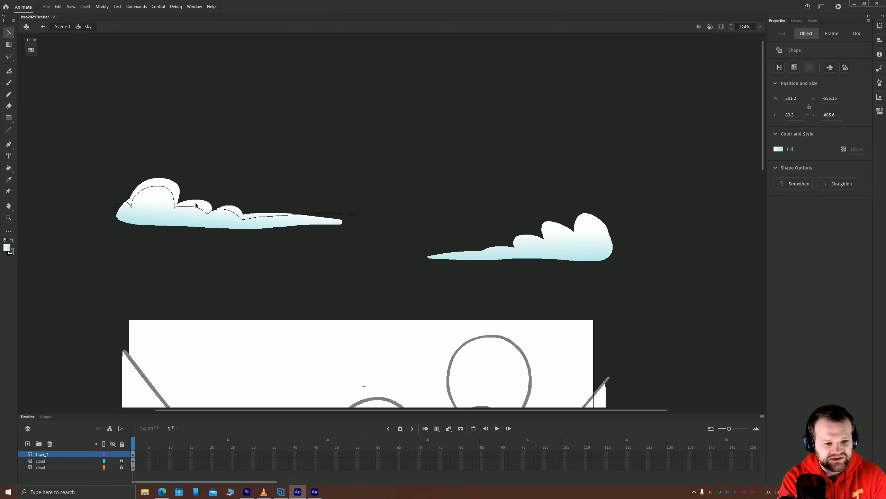
click(232, 208)
key(Delete)
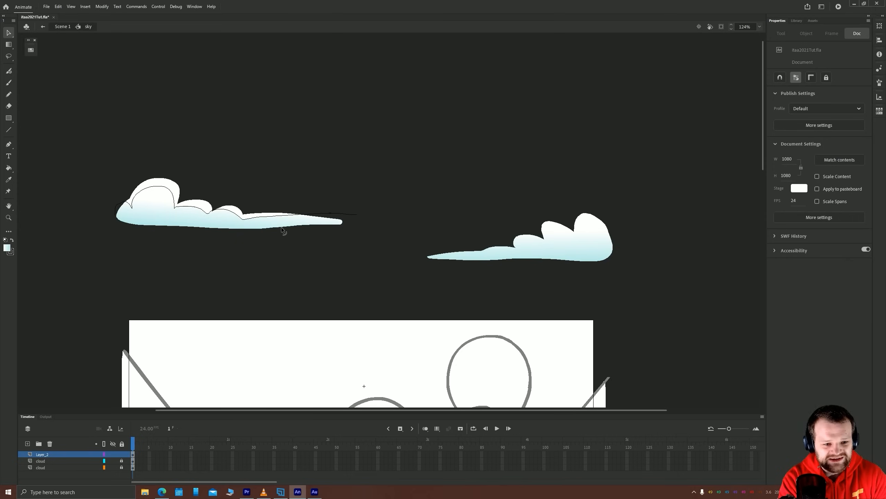
click(133, 205)
key(Delete)
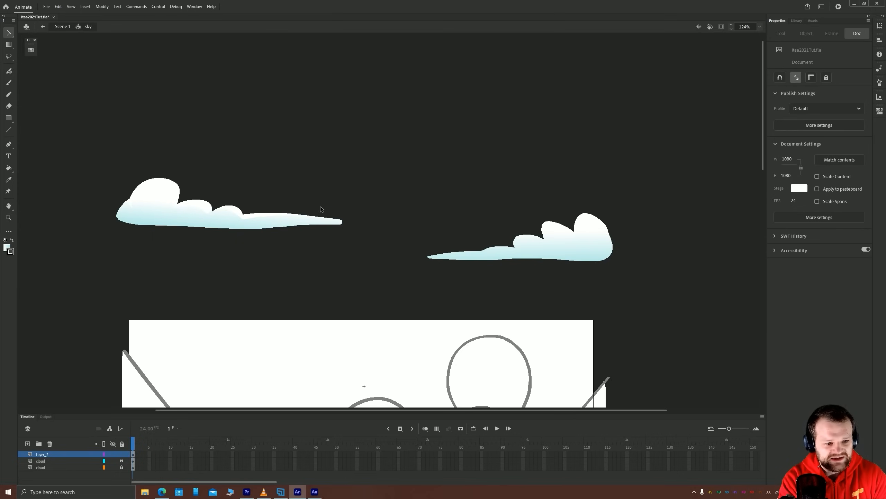
Select the right cloud's gradient shape and activate the Pencil tool for drawing its shading contour
scroll(133, 213, up, 5)
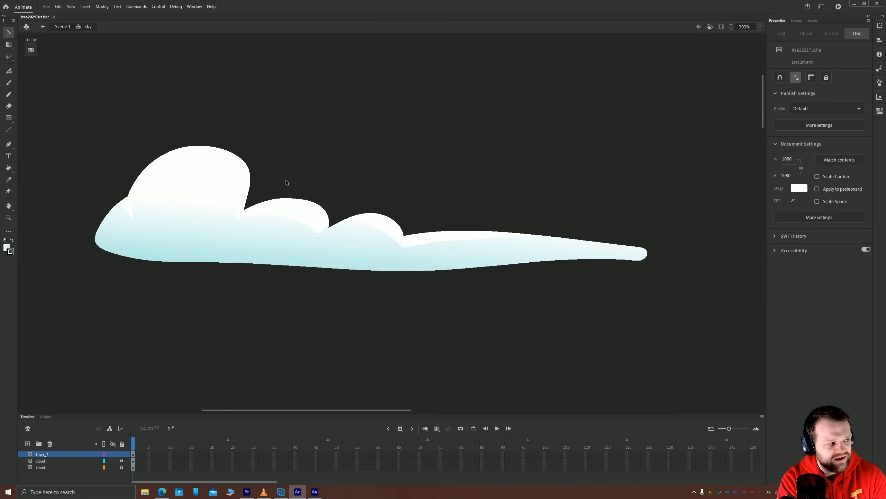
scroll(526, 252, down, 5)
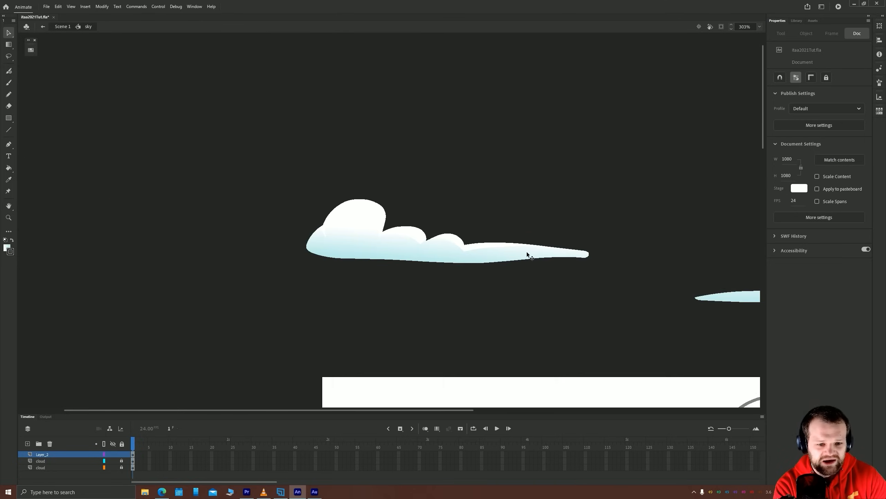
drag(526, 252, 395, 198)
drag(642, 265, 520, 265)
scroll(521, 263, up, 3)
drag(452, 231, 452, 298)
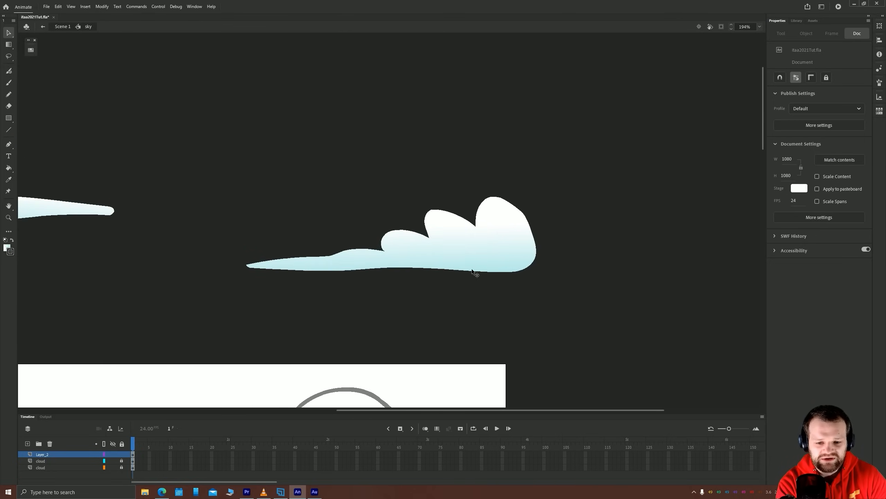
click(463, 257)
click(9, 95)
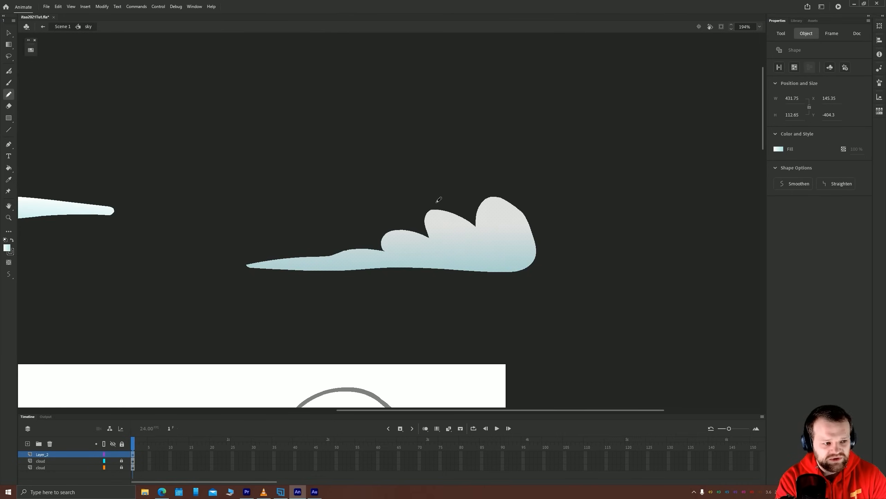
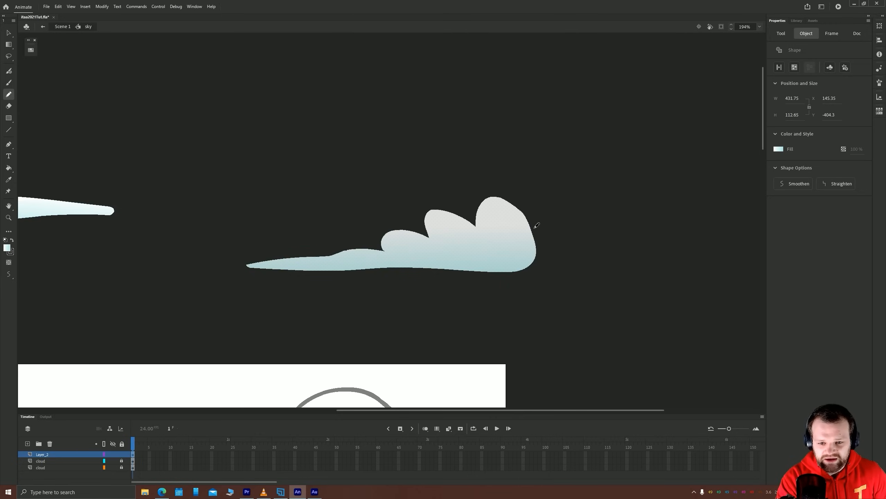
Draw a bumpy contour just inside the right cloud's upper edge, then delete the gradient above it together with the pencil line
mouse_move(536, 225)
mouse_down()
mouse_move(509, 200)
mouse_move(495, 201)
mouse_move(485, 236)
mouse_move(450, 220)
mouse_move(439, 246)
mouse_move(416, 237)
mouse_move(398, 256)
mouse_move(269, 256)
mouse_up()
key(v)
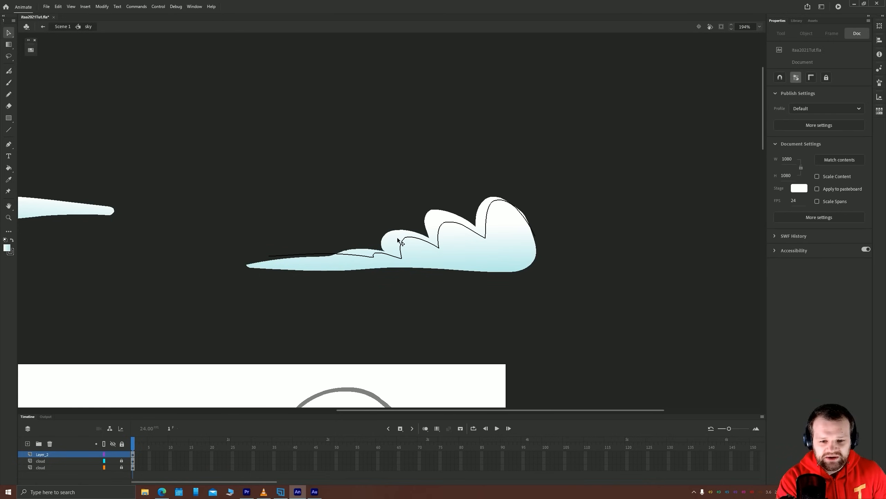
click(399, 245)
key(Escape)
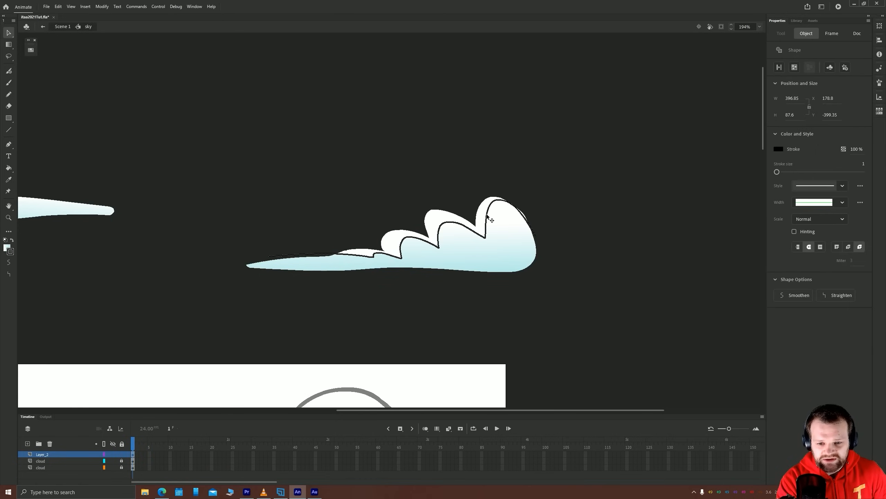
double_click(487, 215)
key(Delete)
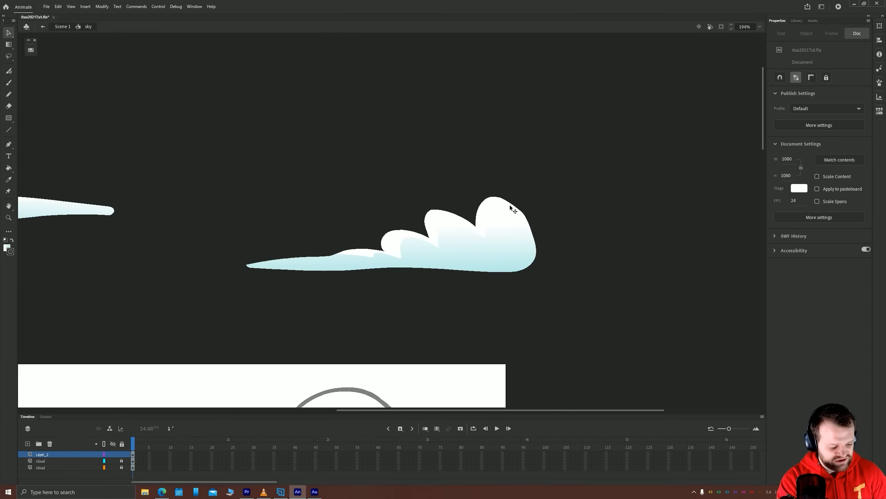
Unlock the cloud layers, move both clouds with their shading down onto the upper part of the stage, and return to Scene 1
drag(176, 284, 424, 278)
scroll(448, 265, down, 5)
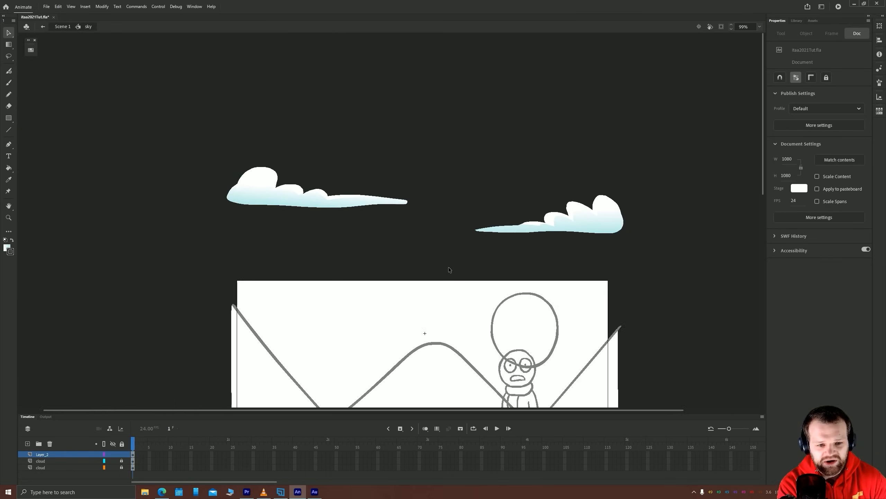
drag(552, 216, 201, 80)
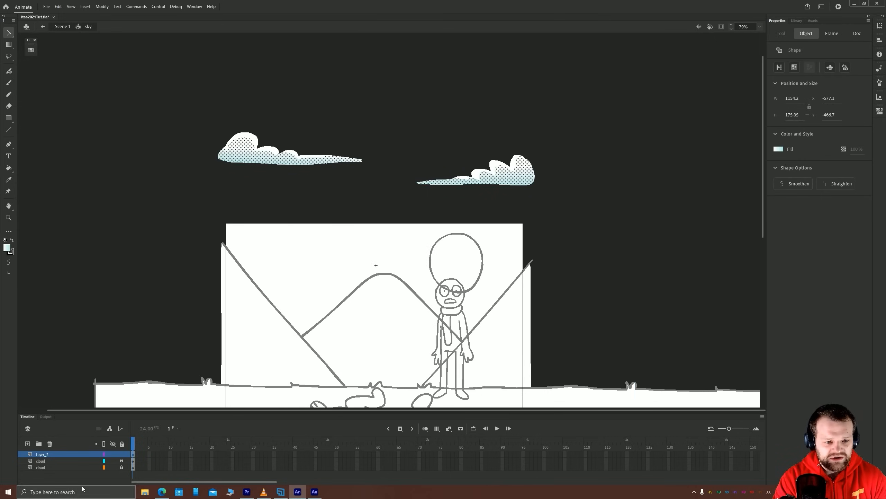
drag(122, 461, 120, 466)
drag(180, 103, 593, 214)
drag(523, 187, 527, 274)
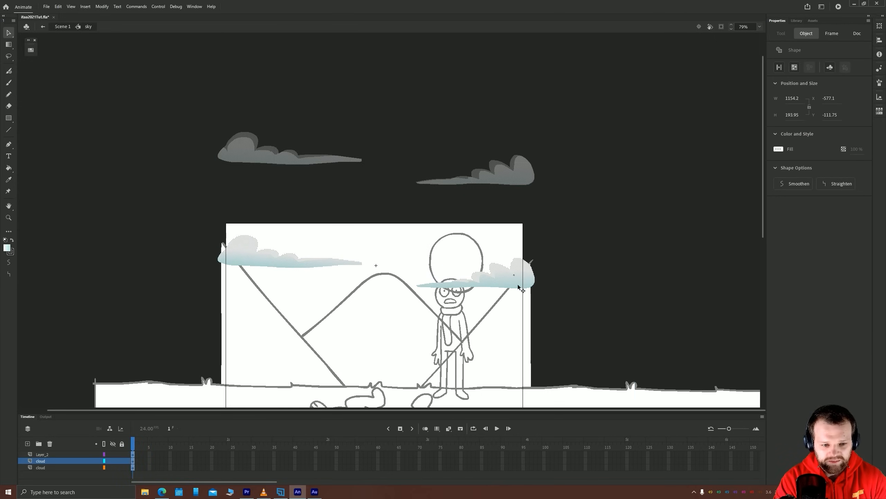
double_click(164, 207)
Make the sky layer active and set up the Rectangle tool with no stroke
drag(129, 238, 142, 195)
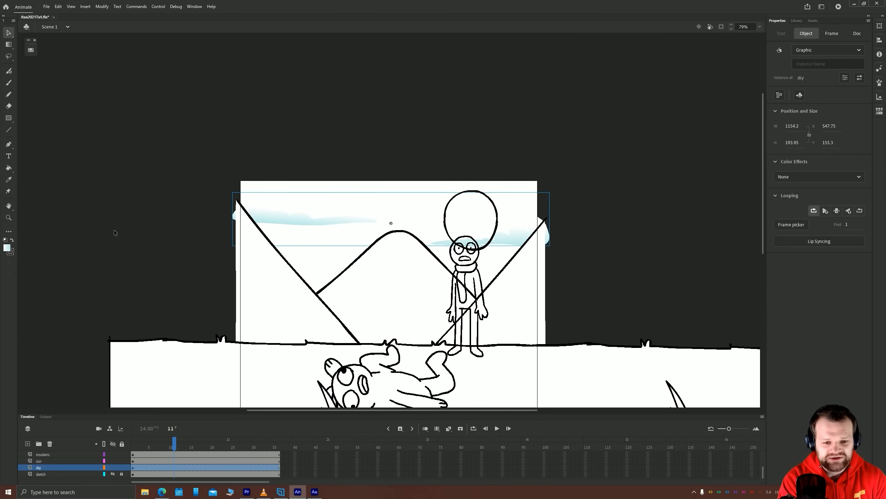
drag(129, 259, 152, 228)
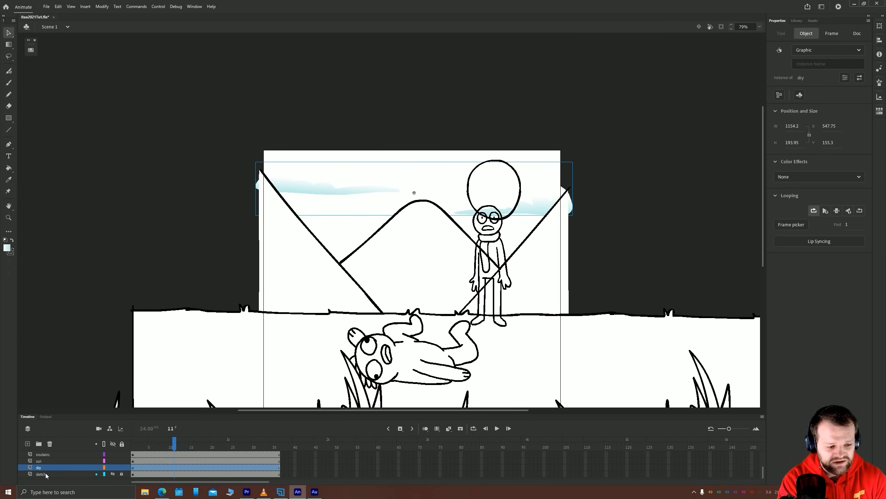
click(43, 469)
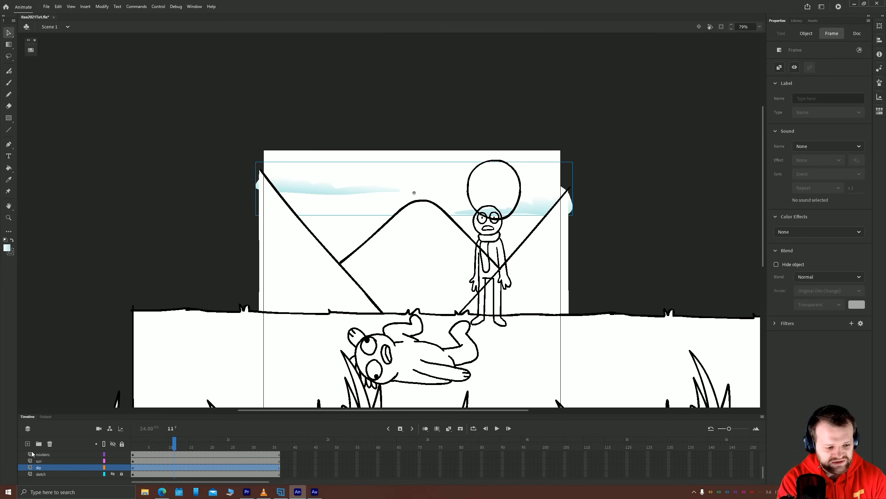
click(8, 117)
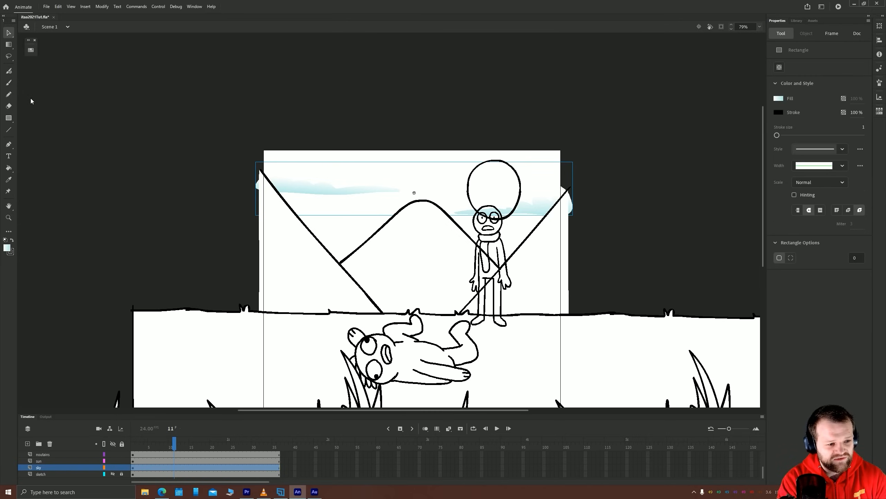
click(11, 252)
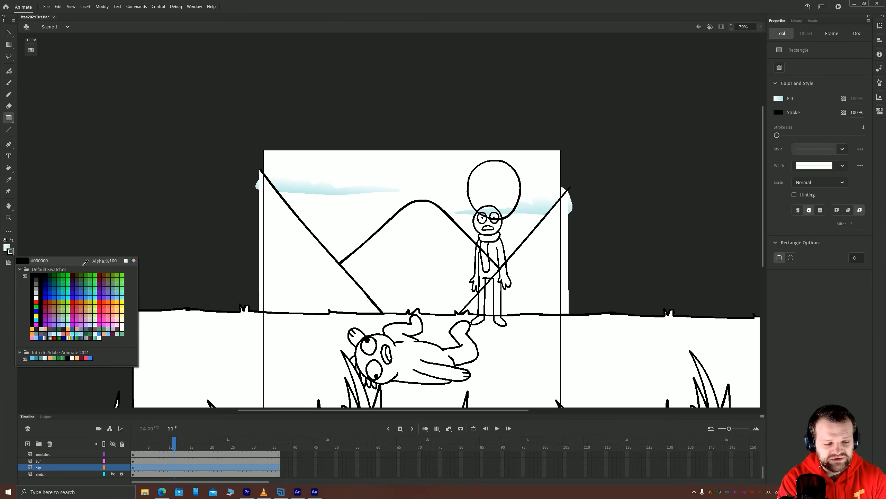
click(125, 260)
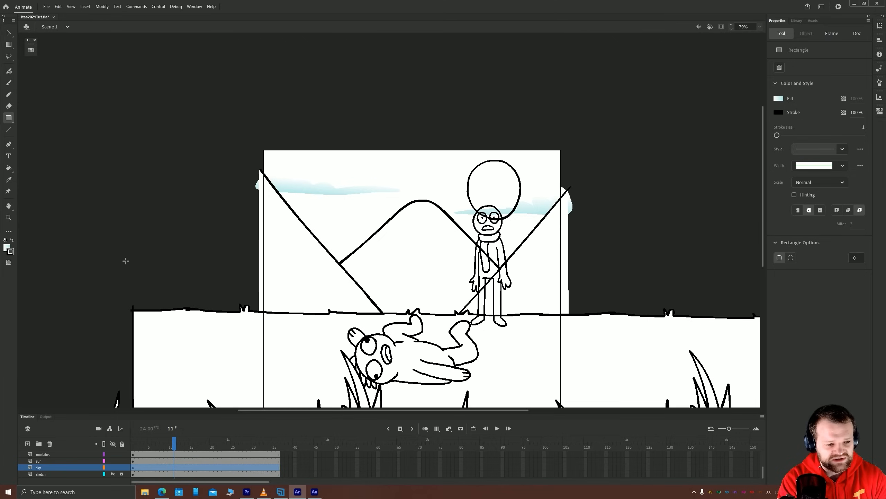
Draw a rectangle filled with the light blue palette swatch across the full stage width, from its top edge down to the ground
click(9, 248)
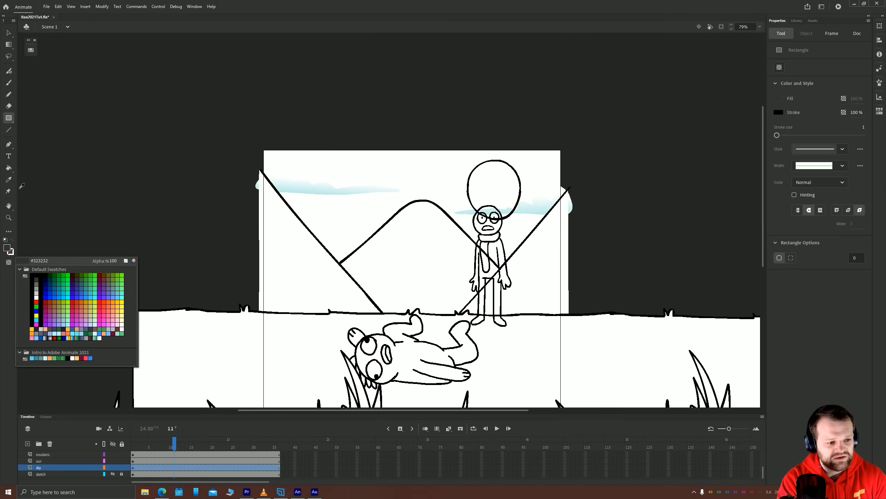
click(32, 51)
click(31, 51)
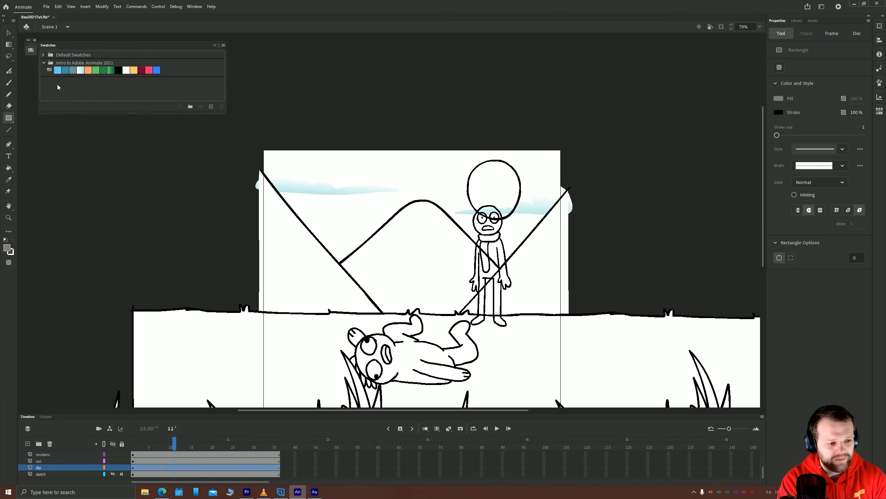
click(58, 71)
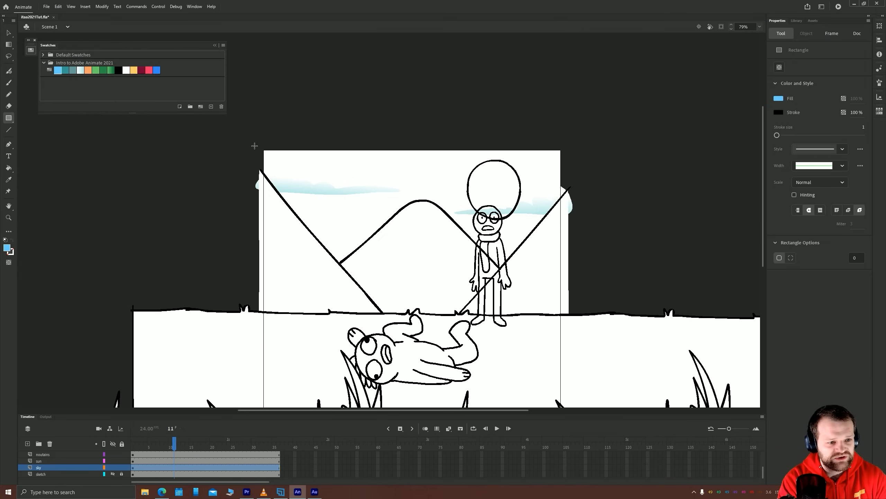
mouse_move(261, 147)
mouse_down()
mouse_move(576, 314)
mouse_move(564, 316)
mouse_up()
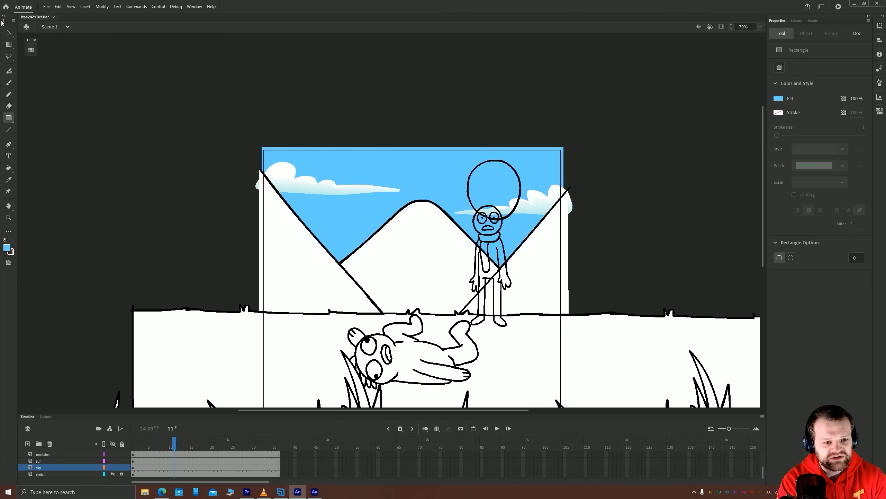
Open the sun symbol for editing and recolor its black outline with the yellow-orange swatch from the Intro to Adobe Animate 2021 palette
click(9, 32)
drag(232, 220, 202, 198)
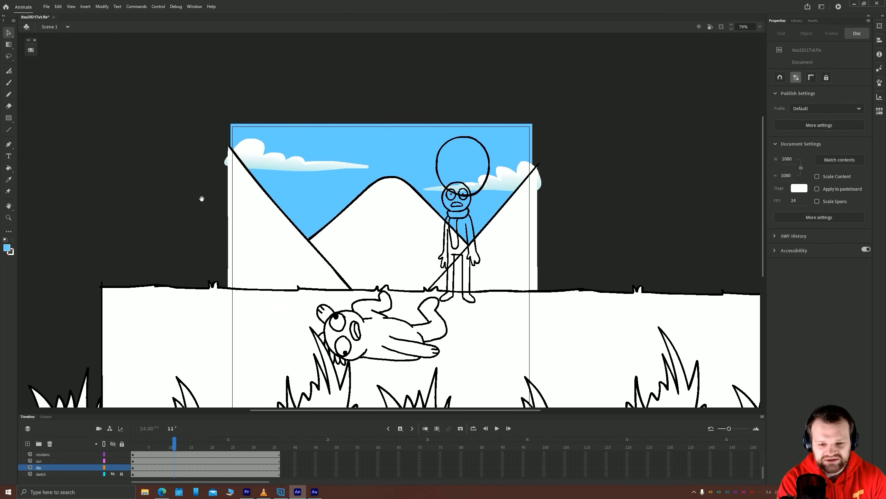
click(441, 163)
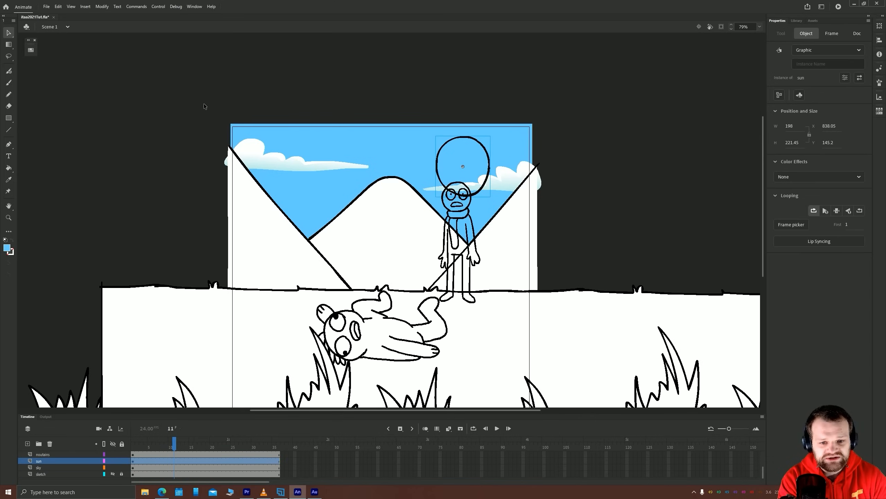
double_click(443, 152)
click(439, 153)
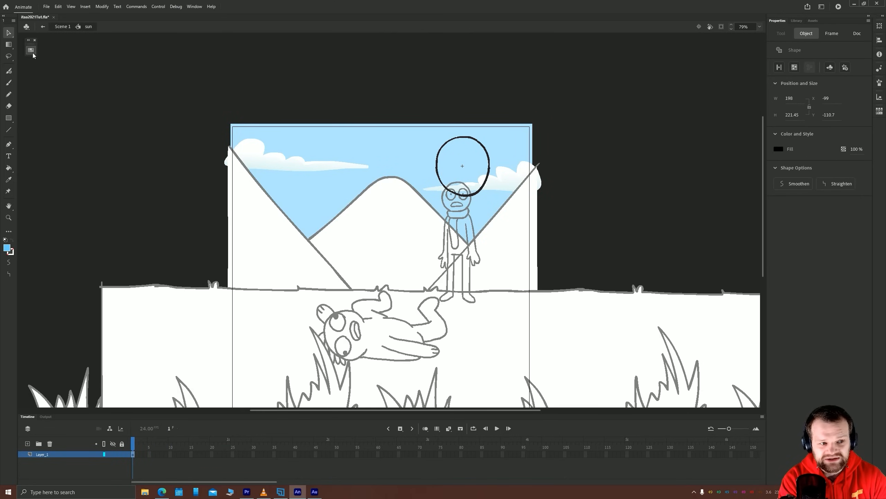
click(31, 50)
click(133, 70)
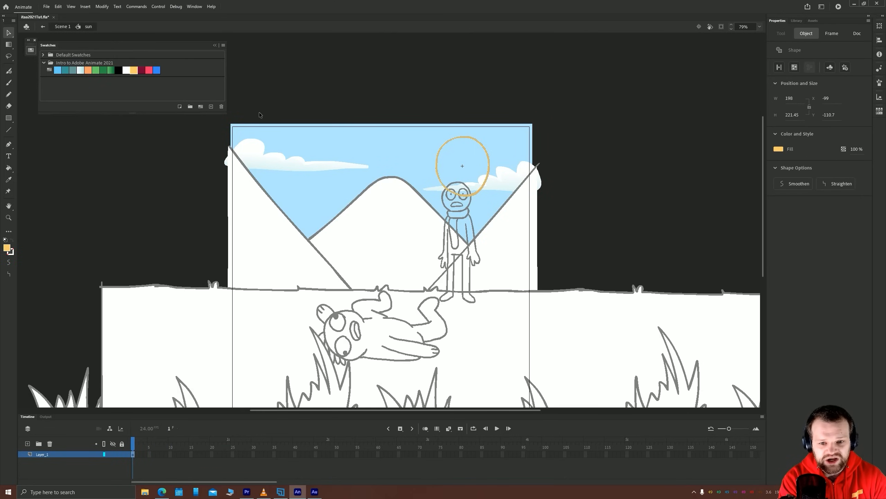
Fill the inside of the sun with the same yellow-orange using the Paint Bucket, and return to Scene 1
key(k)
click(459, 164)
key(v)
click(194, 159)
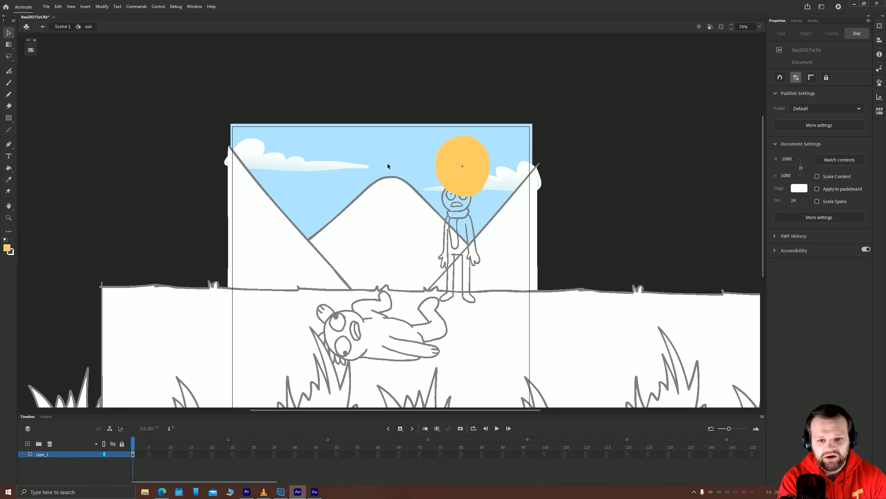
drag(336, 178, 338, 144)
double_click(110, 168)
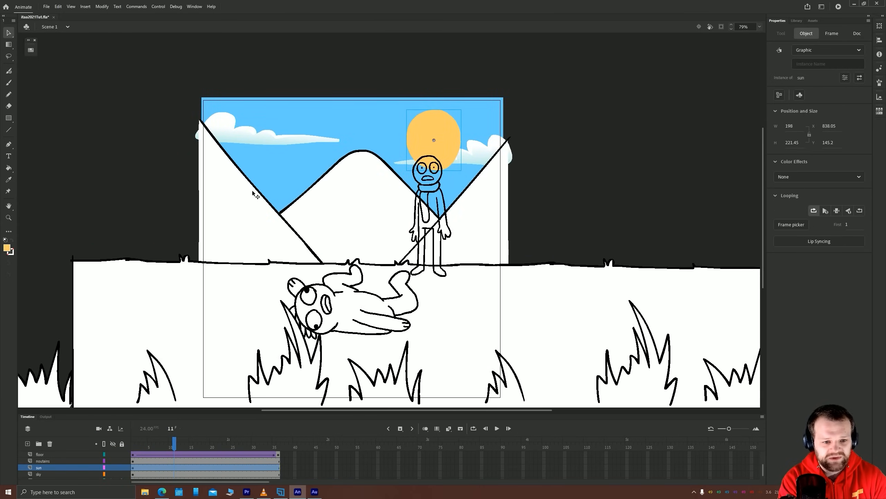
Open the mountains symbol for editing and select its black outlines
double_click(253, 190)
click(255, 190)
double_click(260, 191)
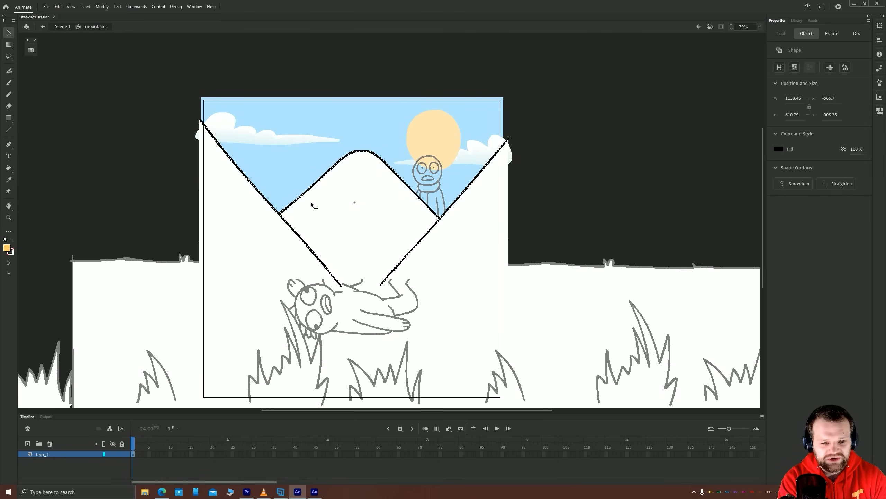
click(34, 52)
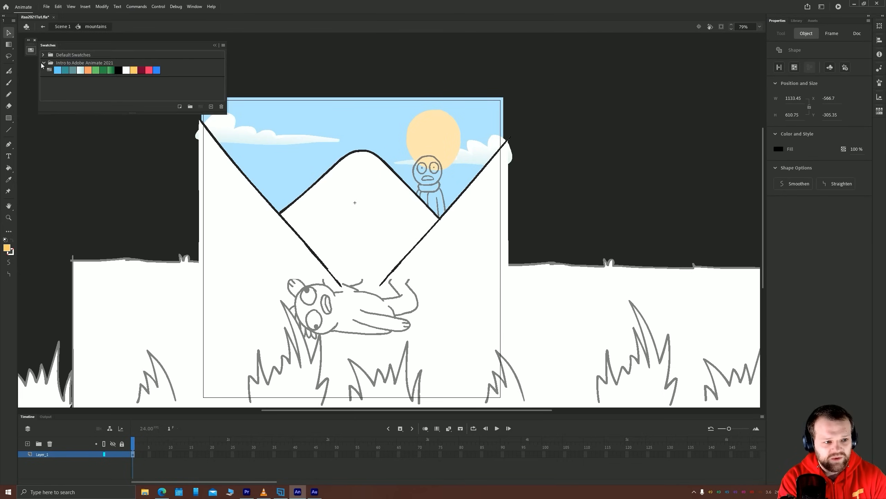
click(74, 71)
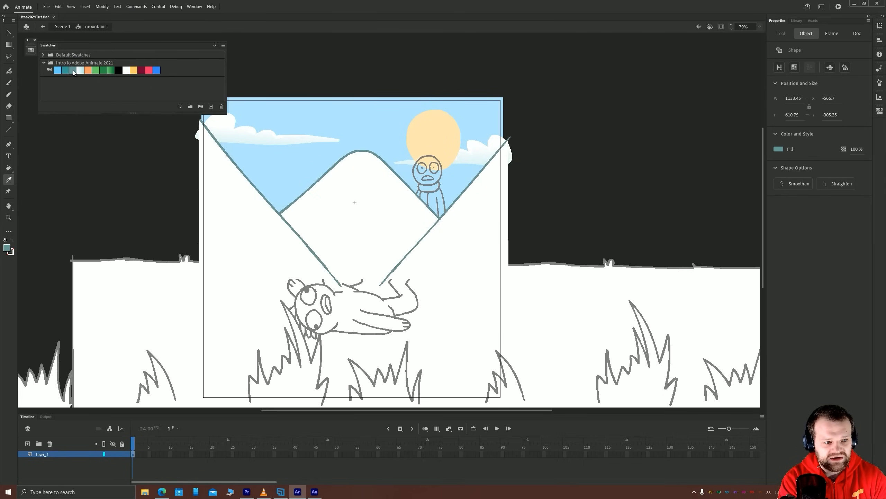
click(133, 167)
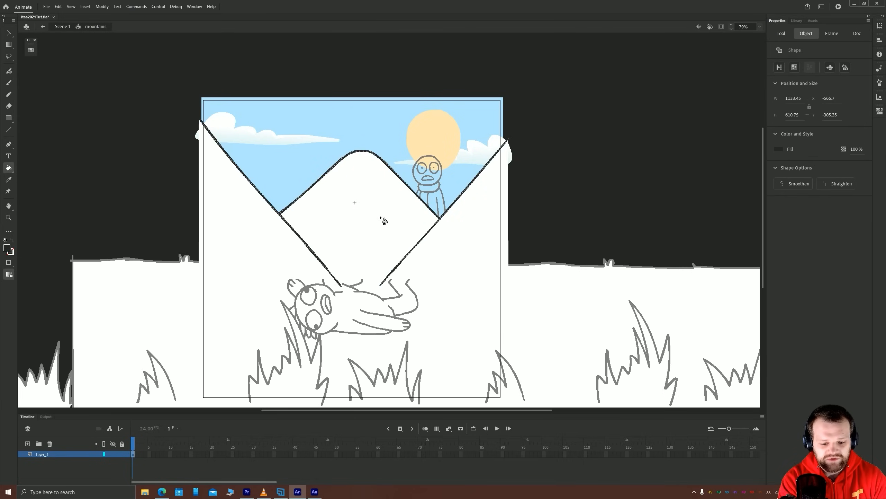
Recolor the middle mountain's white fill with the grey-teal palette swatch
key(v)
click(370, 223)
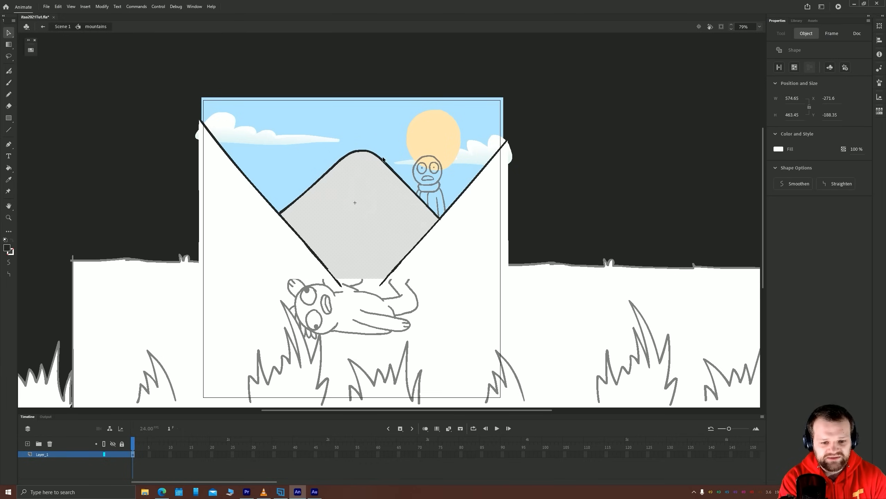
click(31, 49)
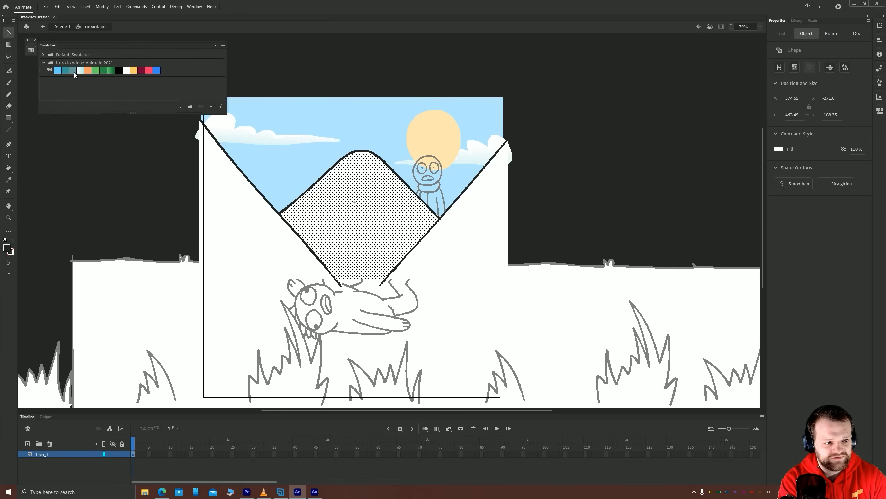
click(73, 72)
Recolor the white fills of the two outer mountains with the darker teal palette swatch
click(267, 217)
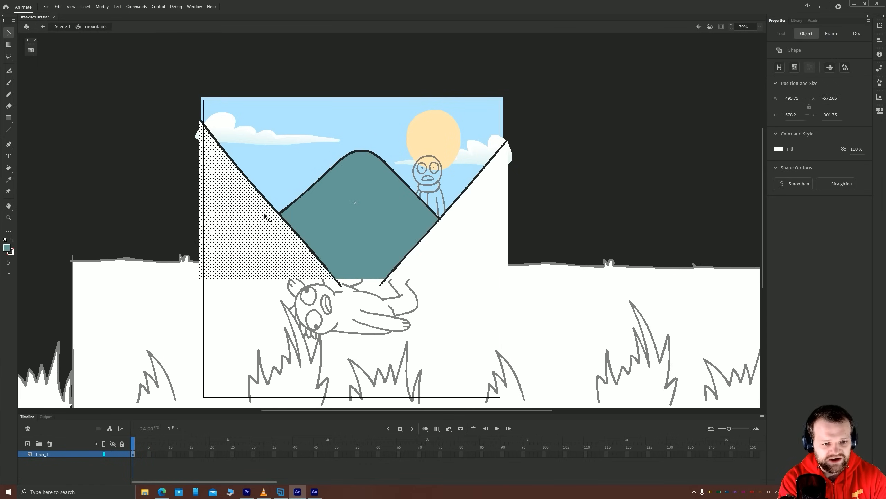
shift+click(436, 246)
click(31, 49)
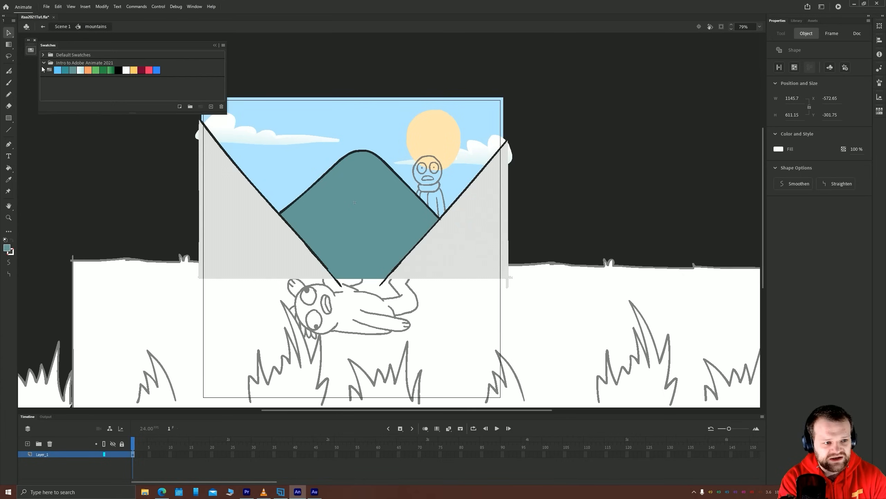
click(66, 71)
click(93, 164)
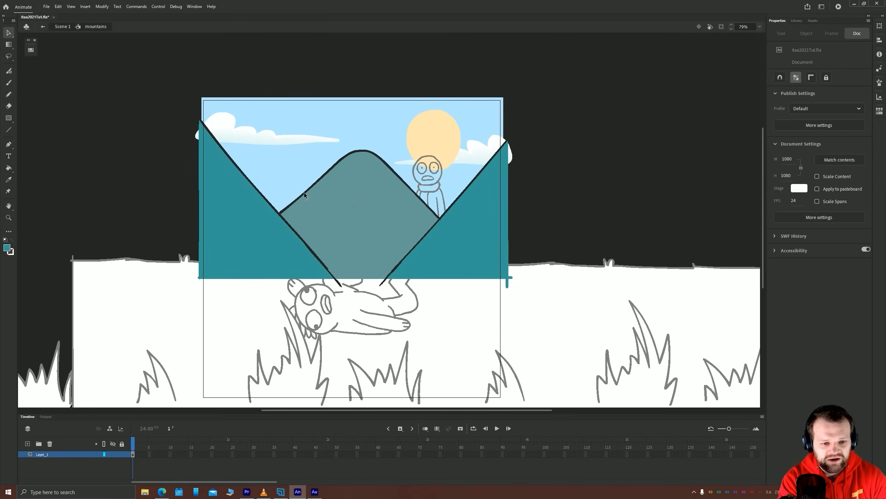
Recolor all the mountain outlines with the grey-teal swatch used on the middle mountain, and deselect them
double_click(304, 195)
click(31, 50)
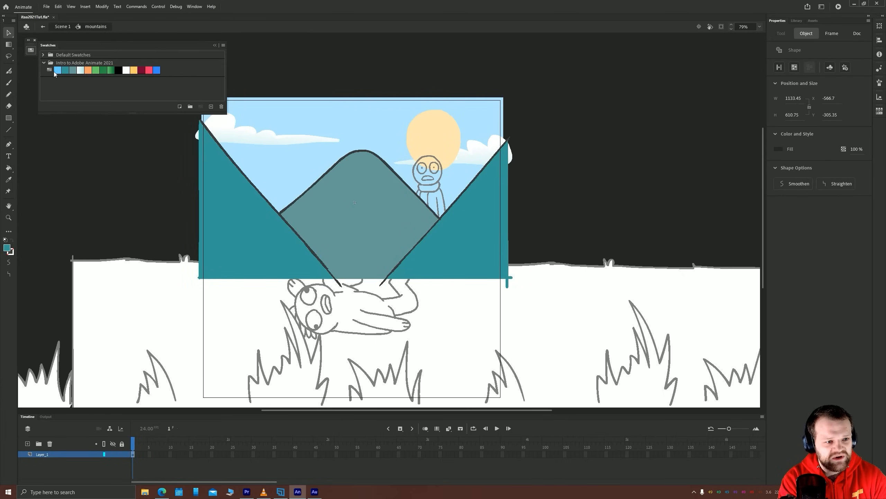
click(154, 72)
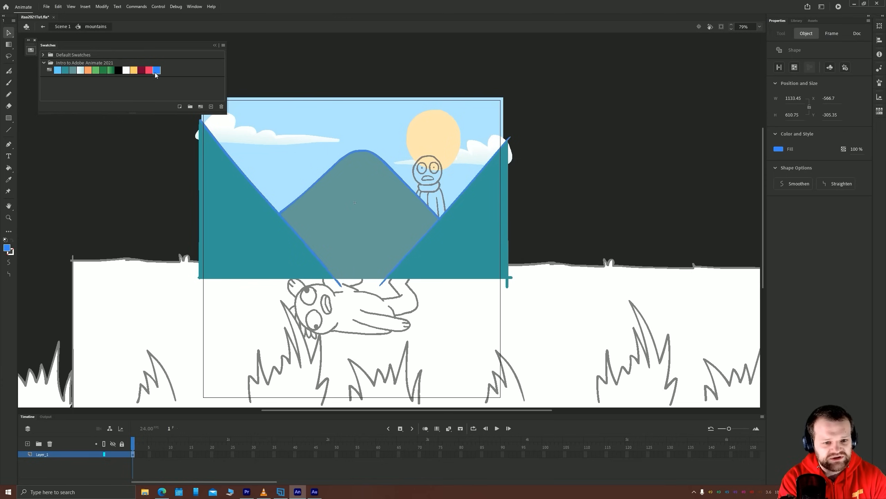
click(111, 71)
click(73, 70)
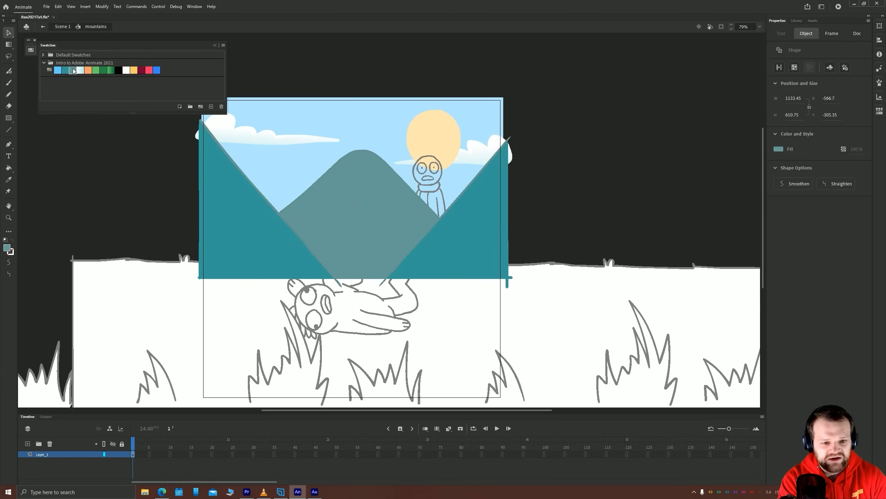
click(120, 180)
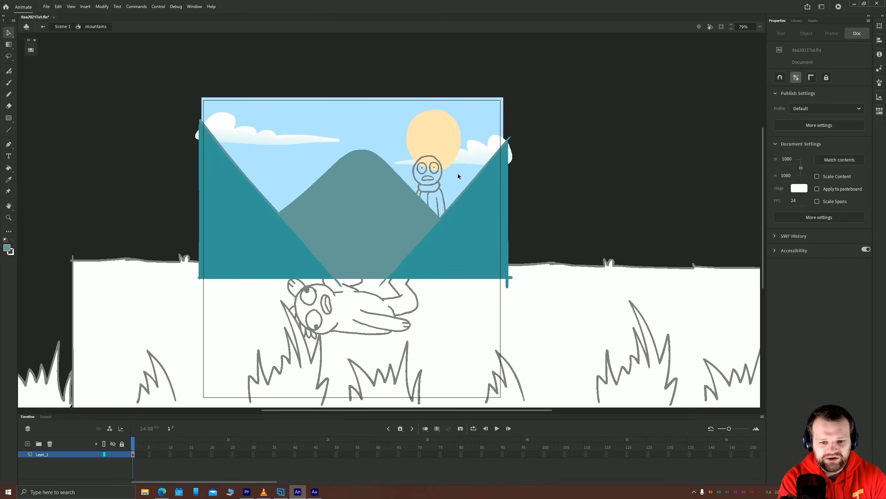
Return from the mountains symbol to the main scene and open the floor symbol for editing
drag(148, 220, 190, 216)
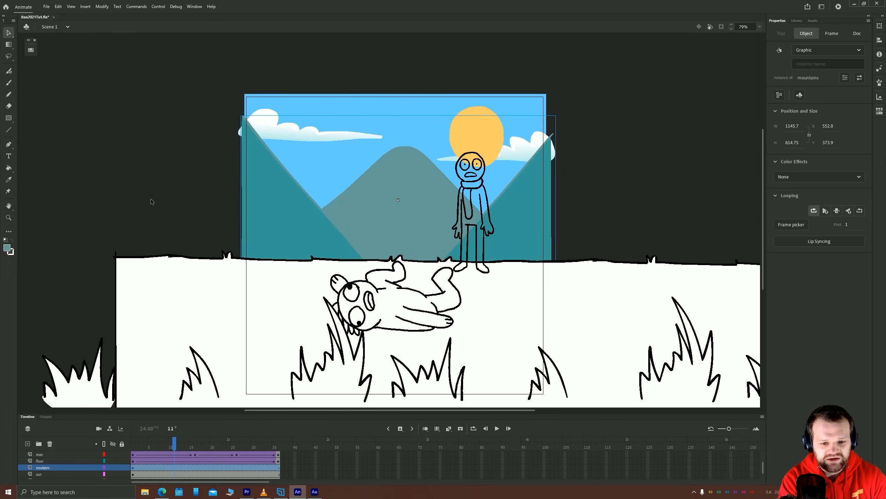
drag(462, 279, 433, 263)
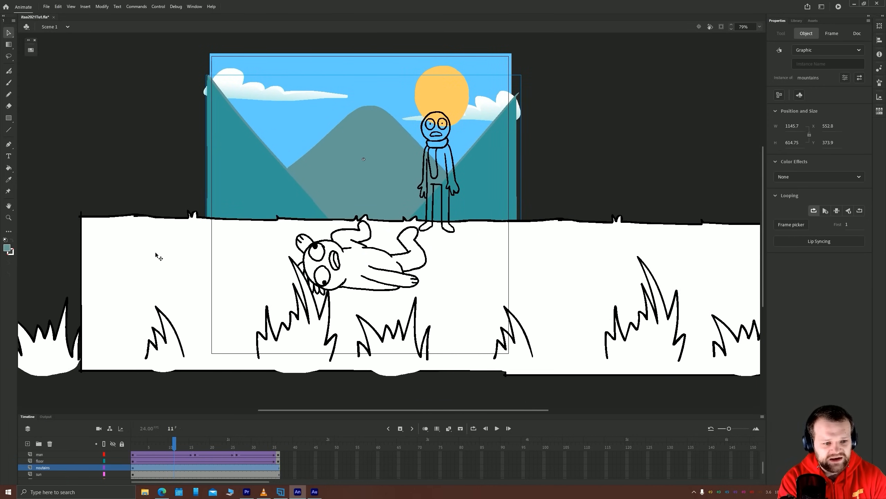
double_click(158, 254)
scroll(359, 276, down, 1)
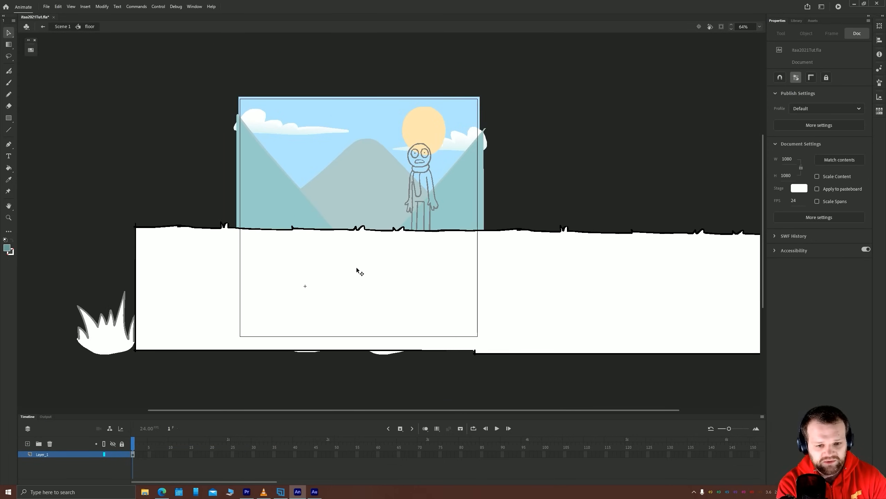
Recolor the ground's white fill with the light green palette swatch
scroll(360, 273, down, 1)
drag(404, 299, 386, 268)
click(472, 233)
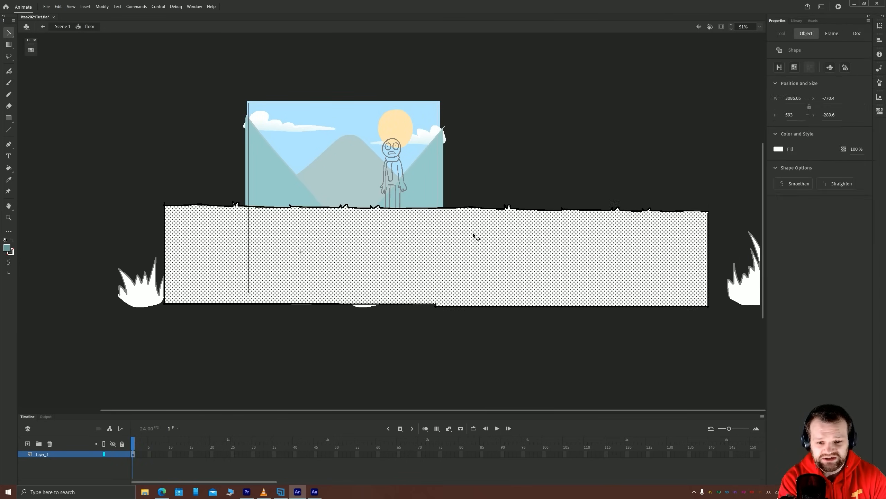
click(31, 50)
click(95, 70)
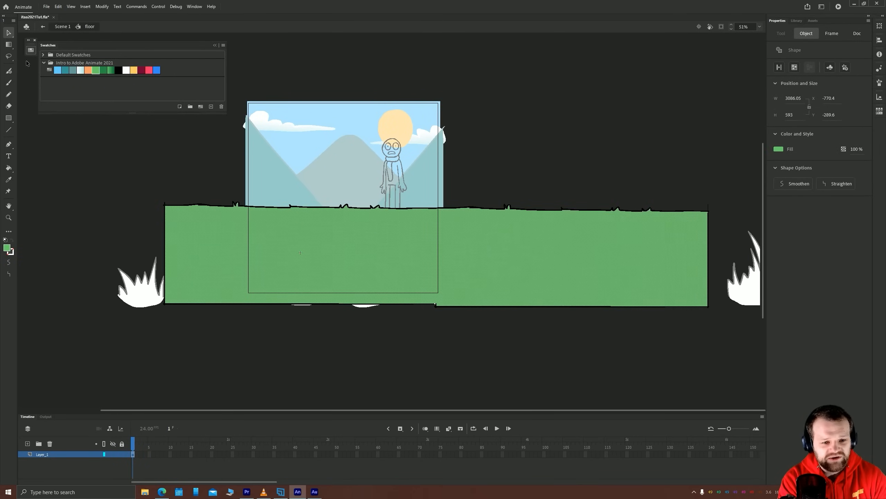
click(31, 49)
click(101, 136)
Copy the green ground fill onto a new layer above and offset it about 8 px right and 20 px down
click(212, 242)
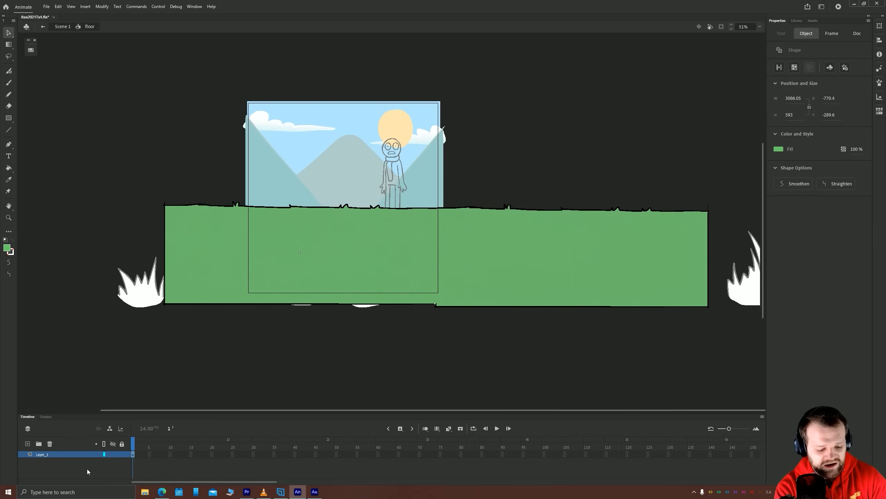
click(28, 444)
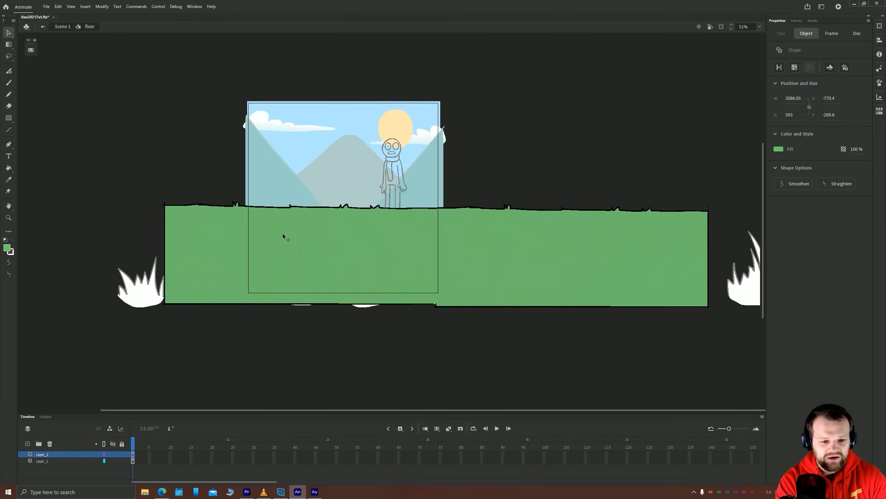
drag(282, 233, 284, 240)
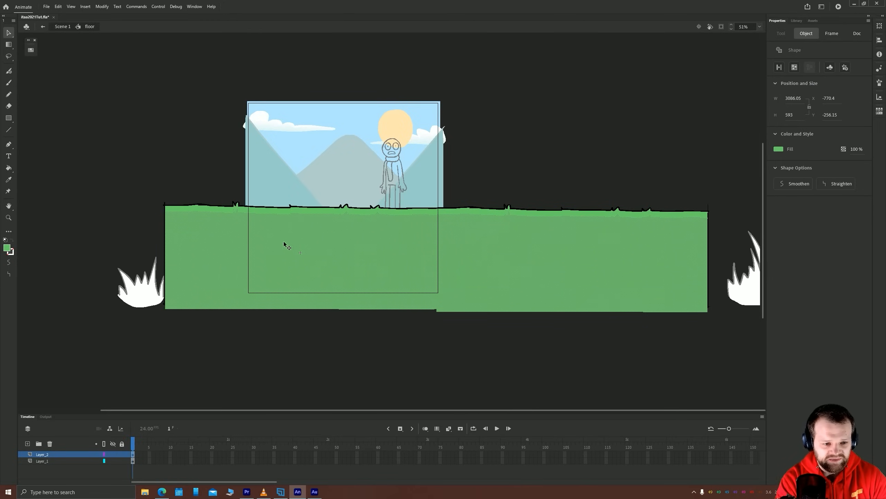
key(shift+Up)
key(Down)
key(Down)
key(Down)
key(Right)
key(Right)
key(Right)
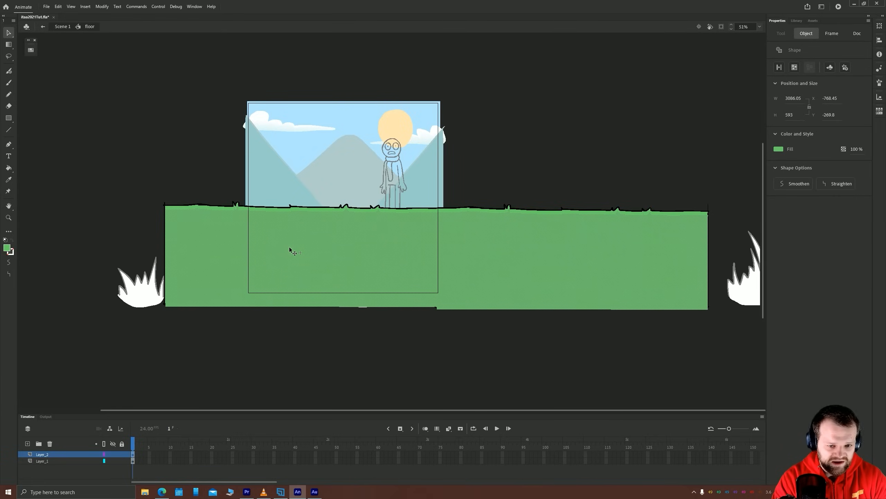
key(Right)
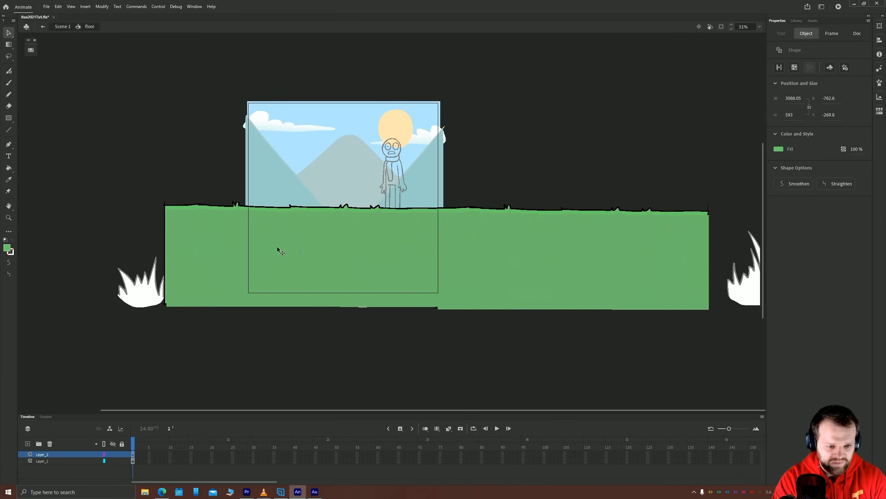
Fill the copied ground shape with the green gradient swatch and rotate and shorten the gradient to run from light at the top to dark below
click(31, 50)
click(110, 71)
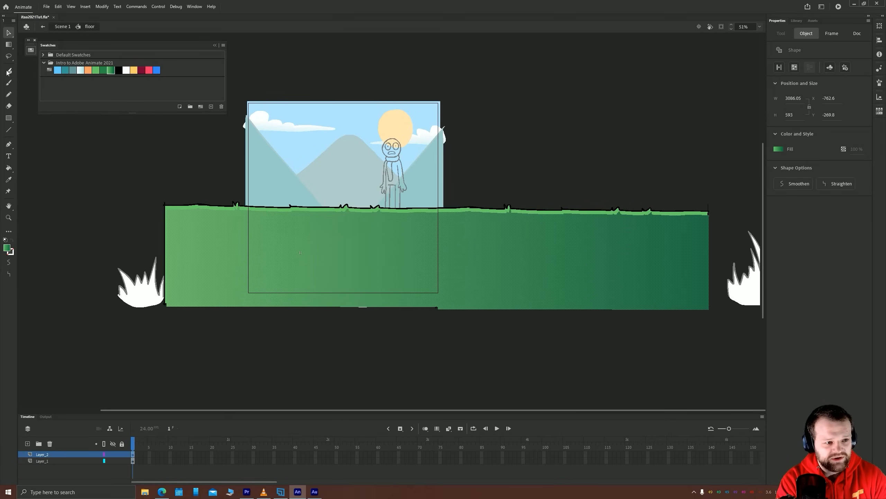
click(9, 45)
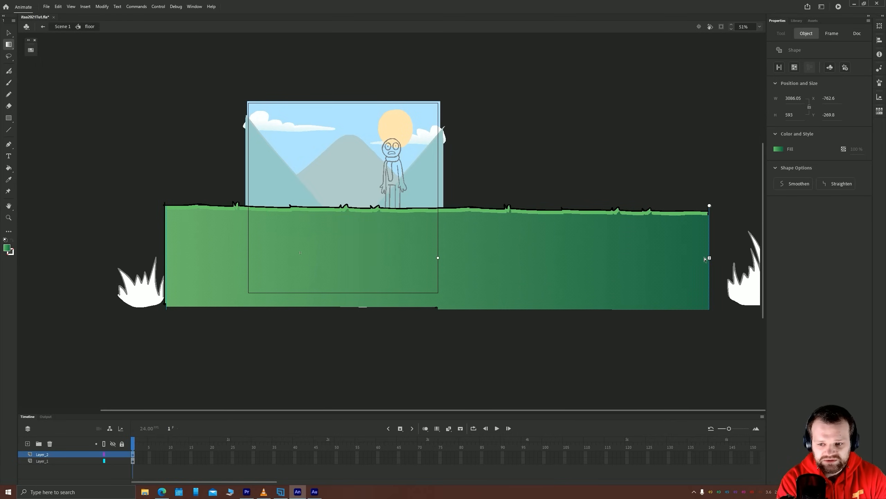
drag(709, 258, 514, 261)
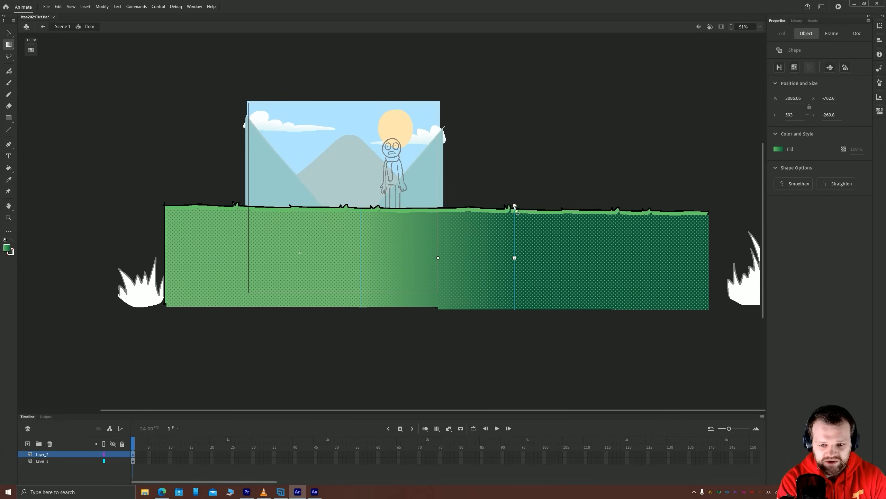
drag(515, 206, 463, 297)
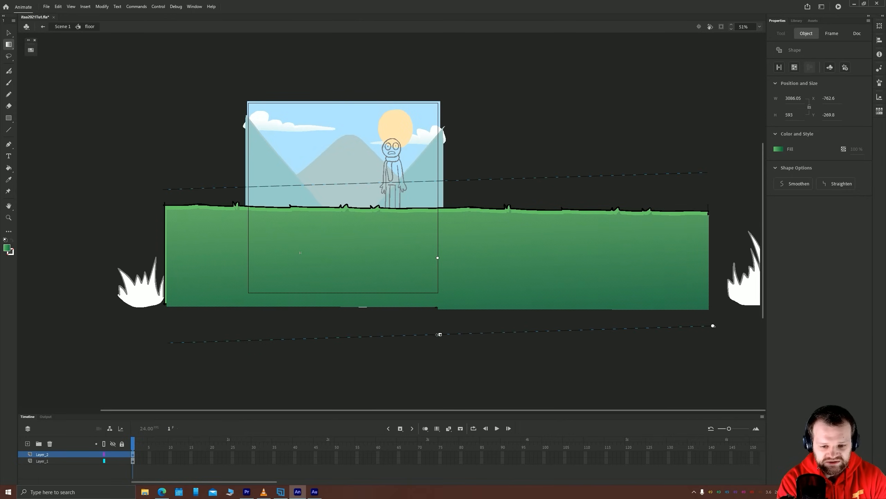
drag(439, 334, 439, 312)
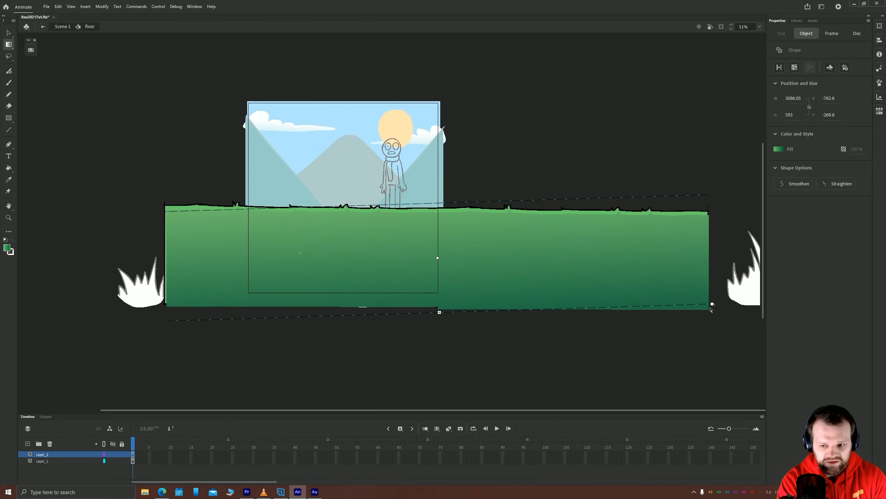
drag(712, 304, 707, 315)
click(178, 329)
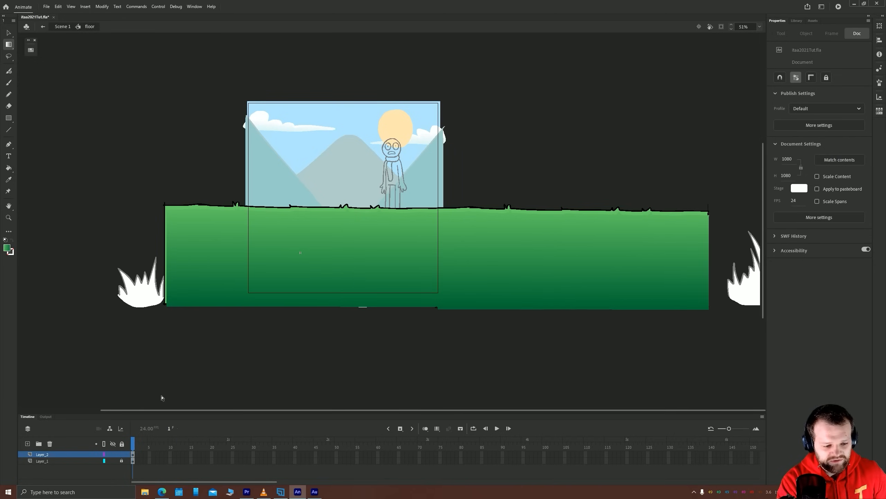
Lock the original ground layer and select the gradient ground shape on the layer above
click(133, 454)
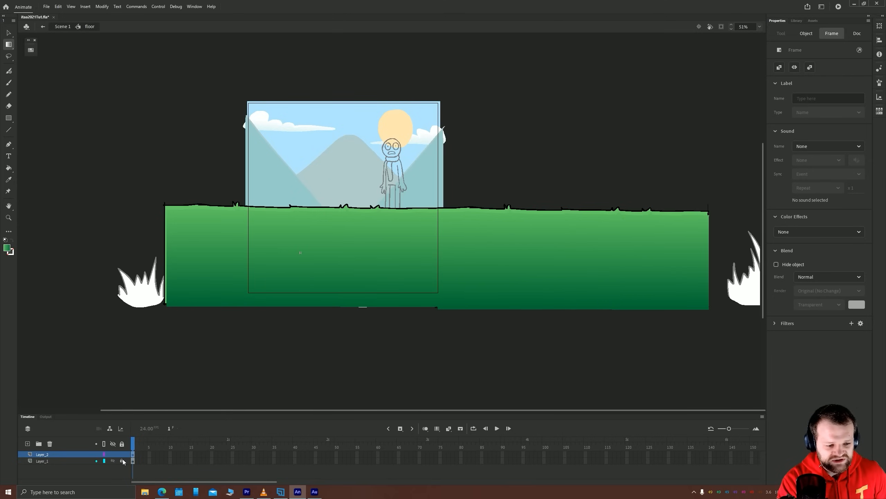
click(331, 257)
key(v)
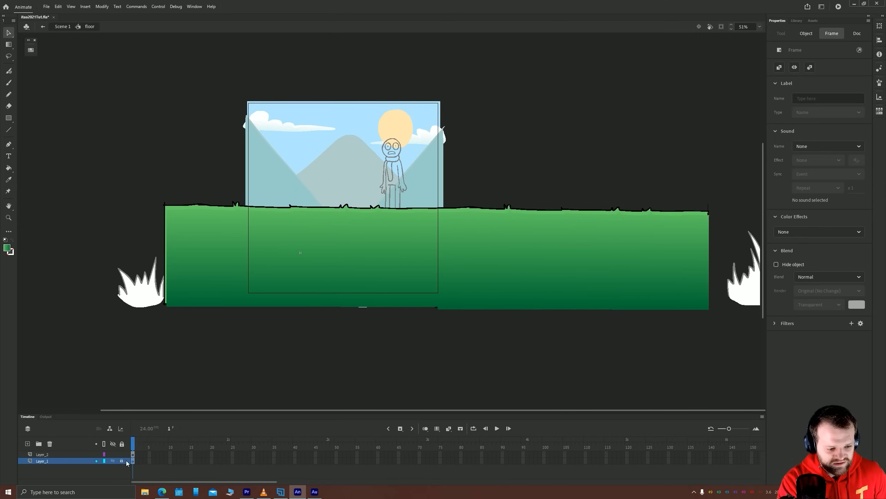
click(193, 279)
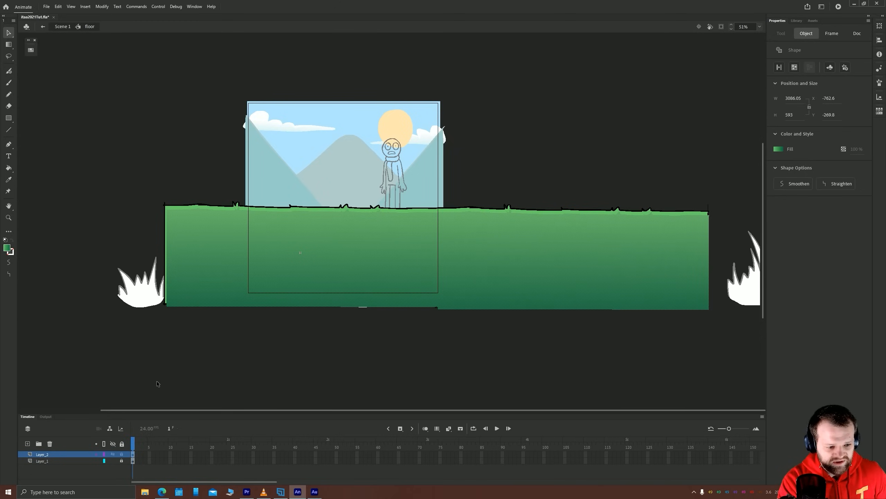
Try a zigzag Eraser stroke across the gradient ground shape and undo it
key(e)
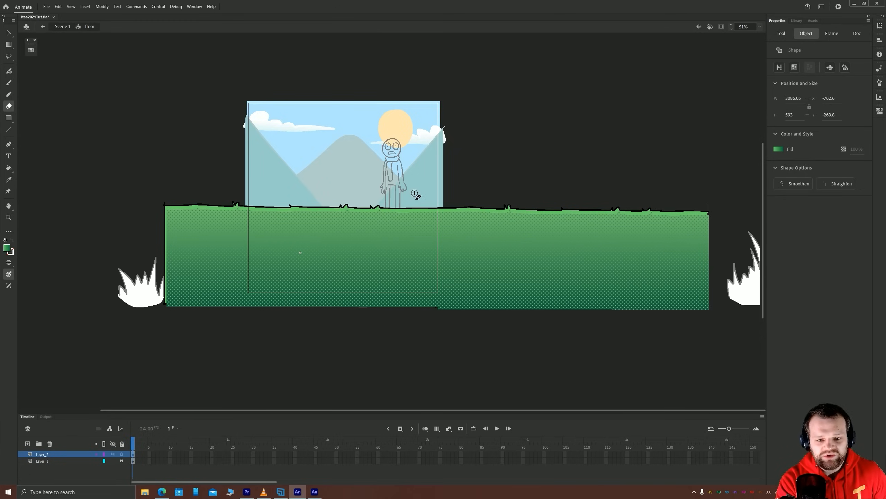
mouse_move(430, 251)
mouse_down()
mouse_move(408, 264)
mouse_move(374, 241)
mouse_up()
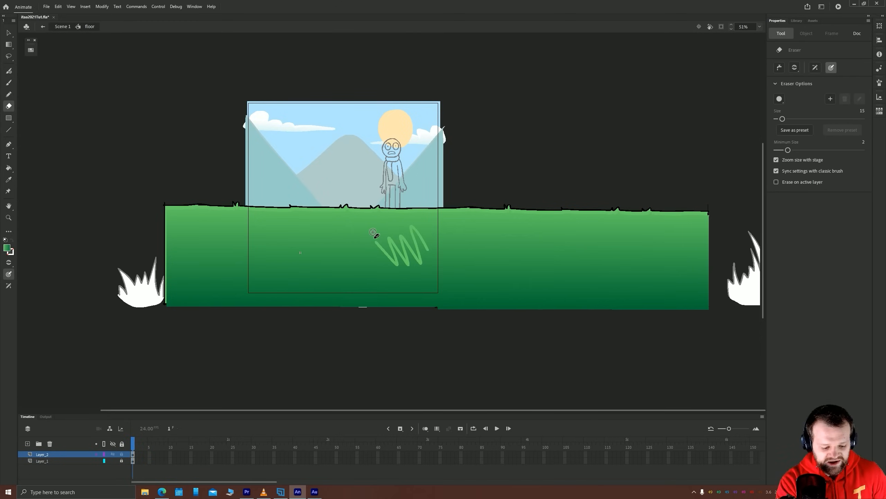
key(ctrl+z)
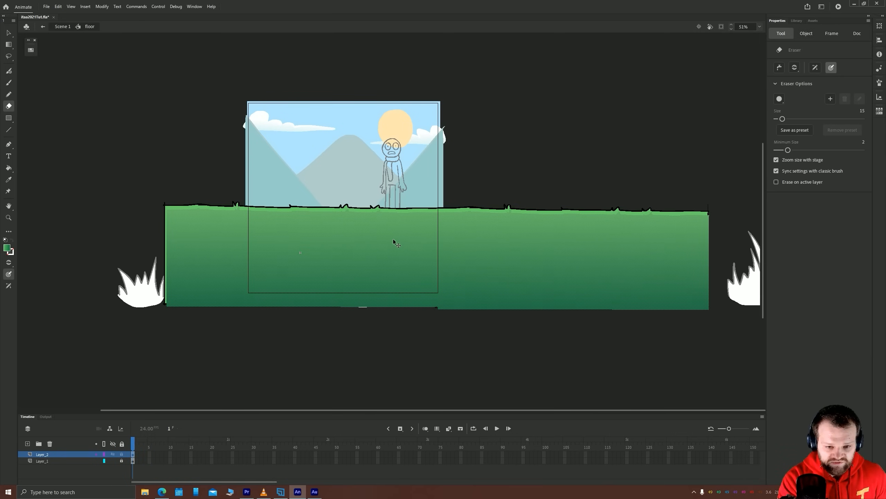
Reduce the Eraser size to 4 for fine details on the ground
key(ctrl+equal)
key(ctrl+equal)
mouse_move(308, 203)
mouse_down()
mouse_move(474, 280)
mouse_move(544, 298)
mouse_up()
drag(395, 218, 439, 217)
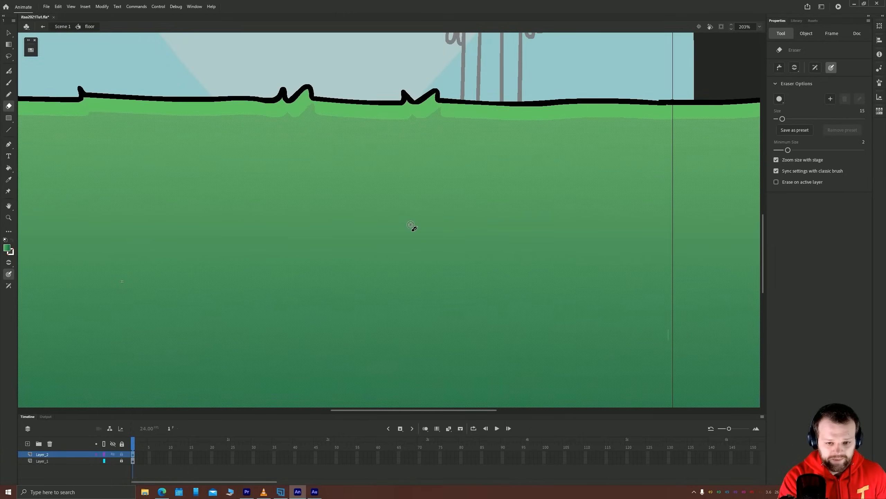
key(bracketleft)
key(bracketleft)
key(bracketleft)
key(bracketleft)
key(bracketleft)
key(bracketleft)
key(bracketleft)
key(bracketleft)
key(bracketleft)
key(bracketleft)
key(bracketleft)
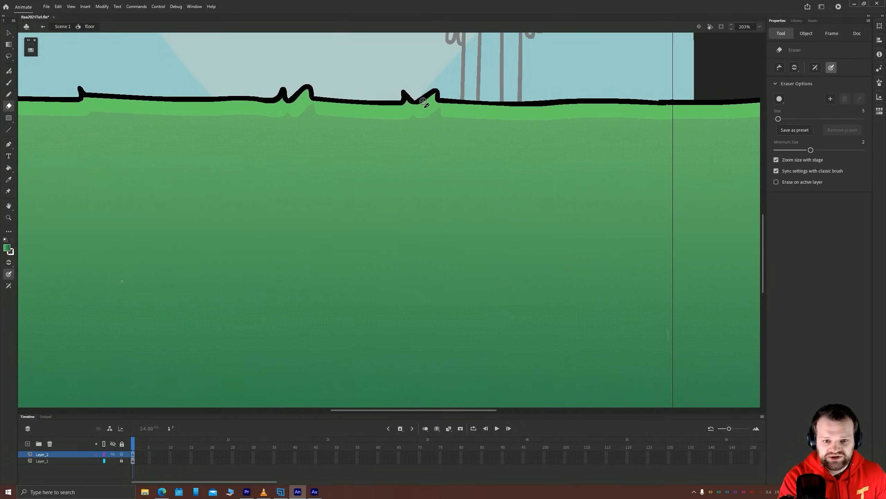
Erase small grass tufts at several spots in the gradient ground to expose the light green layer beneath
mouse_move(402, 250)
mouse_down()
mouse_move(396, 238)
mouse_move(385, 245)
mouse_up()
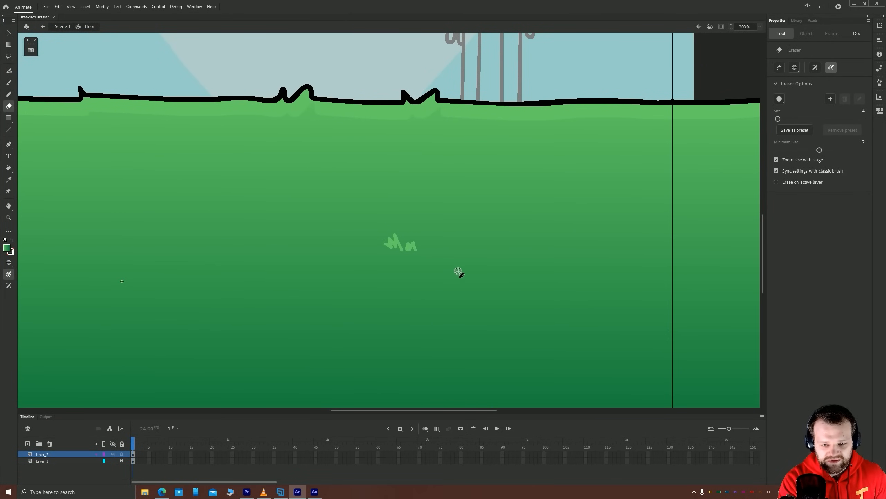
key(ctrl+minus)
key(ctrl+minus)
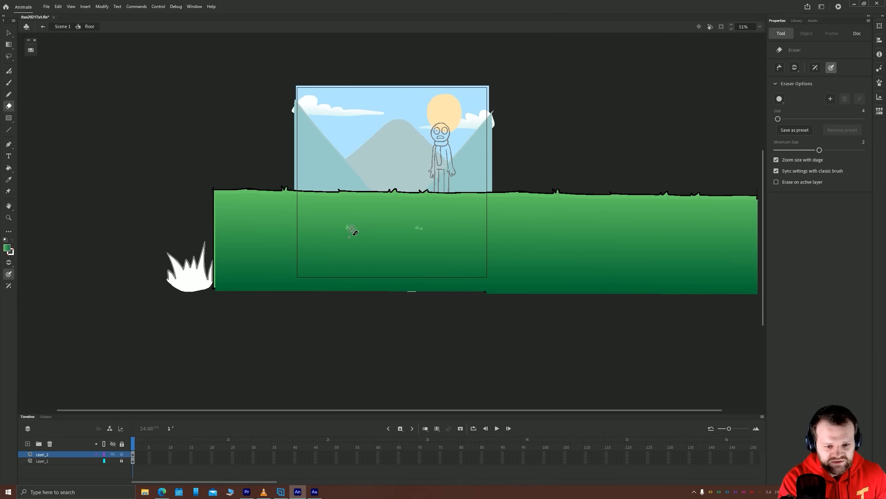
mouse_move(567, 249)
mouse_down()
mouse_move(639, 248)
mouse_move(409, 218)
mouse_move(352, 232)
mouse_up()
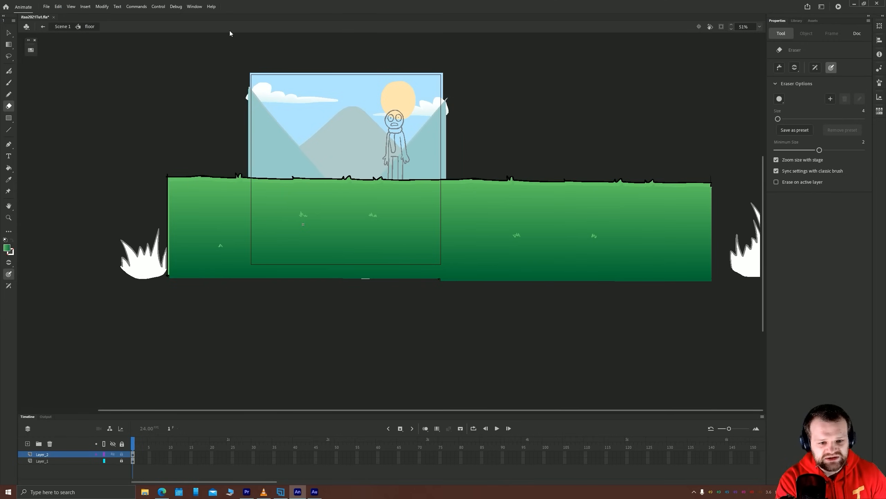
click(8, 33)
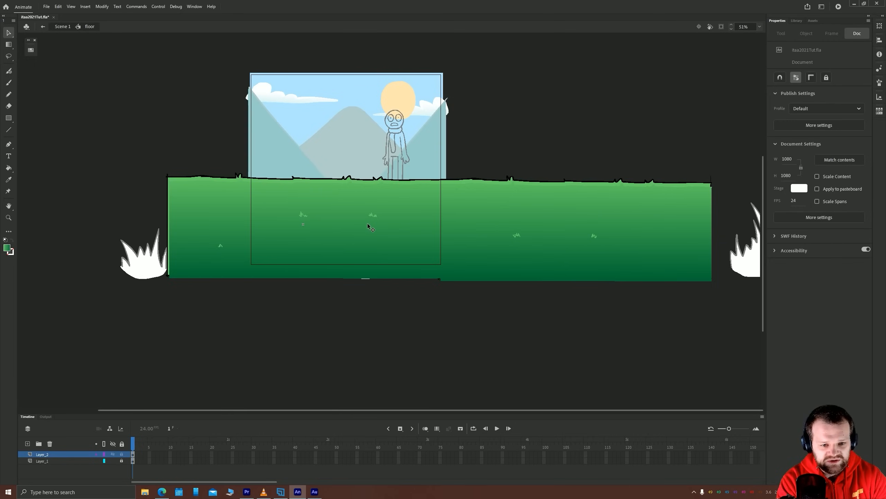
Undo all the erased grass tufts and deselect the gradient ground shape
key(ctrl+z)
key(ctrl+z)
key(ctrl+z)
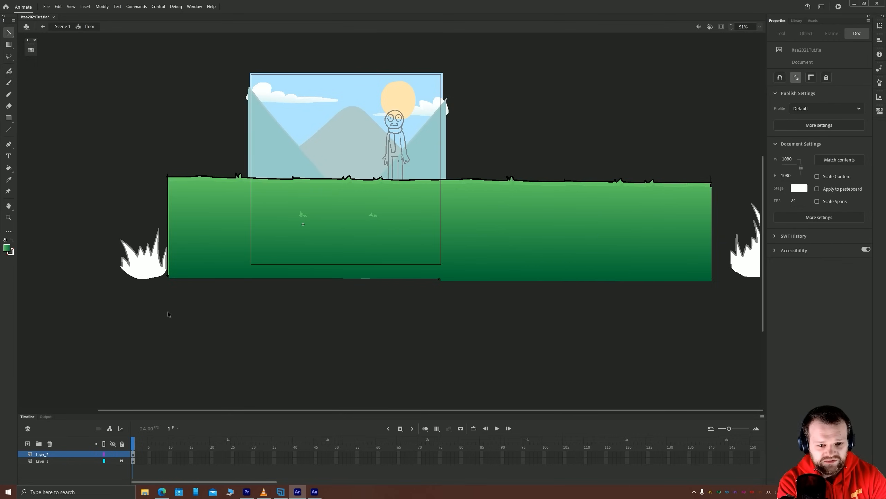
key(ctrl+a)
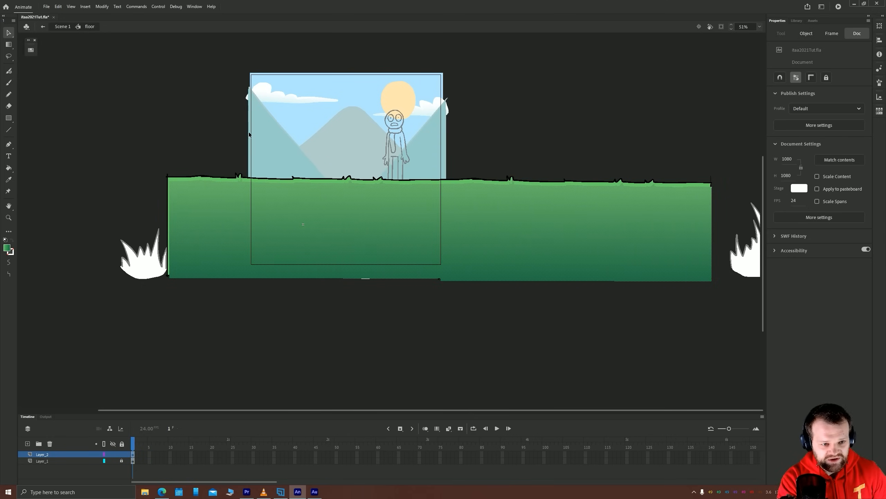
click(234, 144)
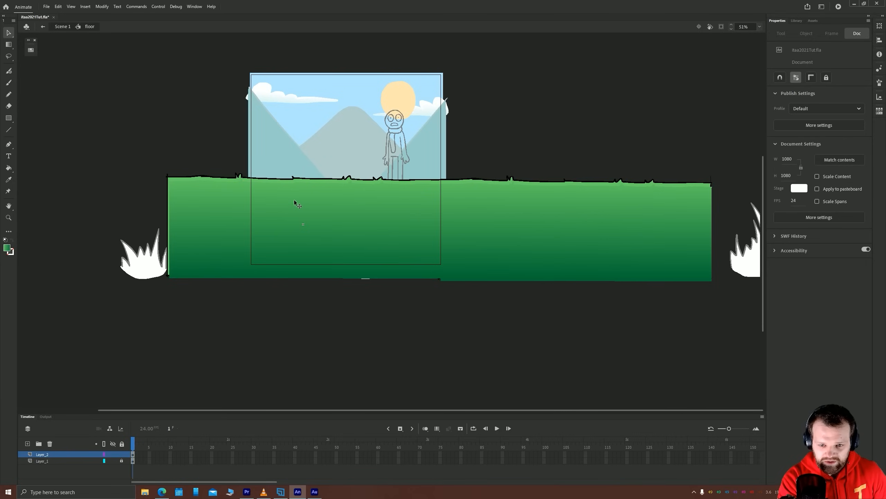
Erase five small, widely spaced grass tufts in the gradient ground with the size 4 Eraser
key(e)
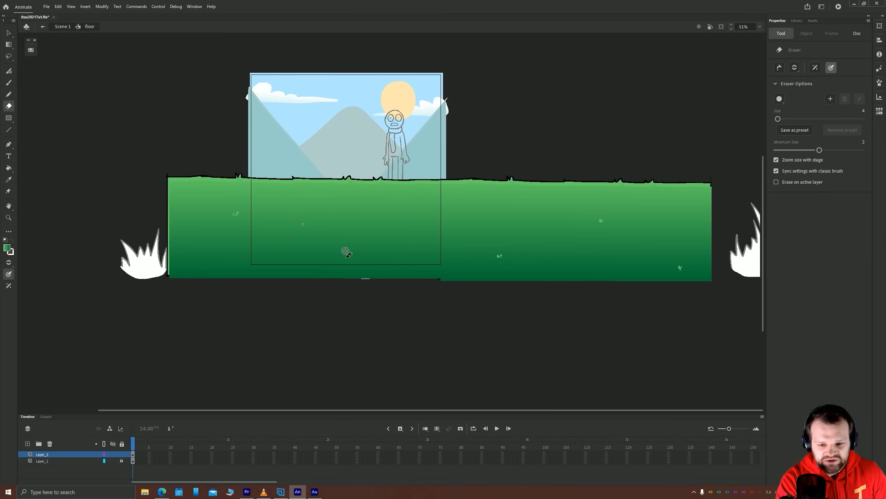
drag(203, 263, 196, 263)
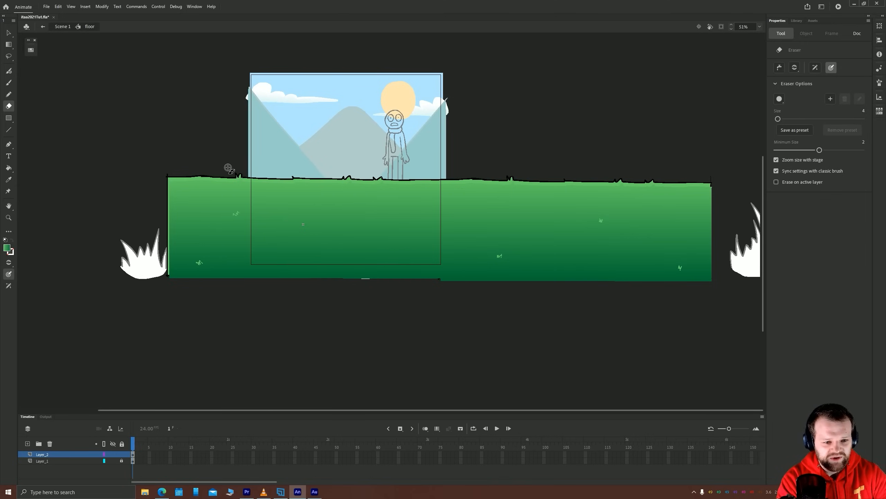
Leave the floor symbol and return to the main scene with the selection tool active
click(9, 33)
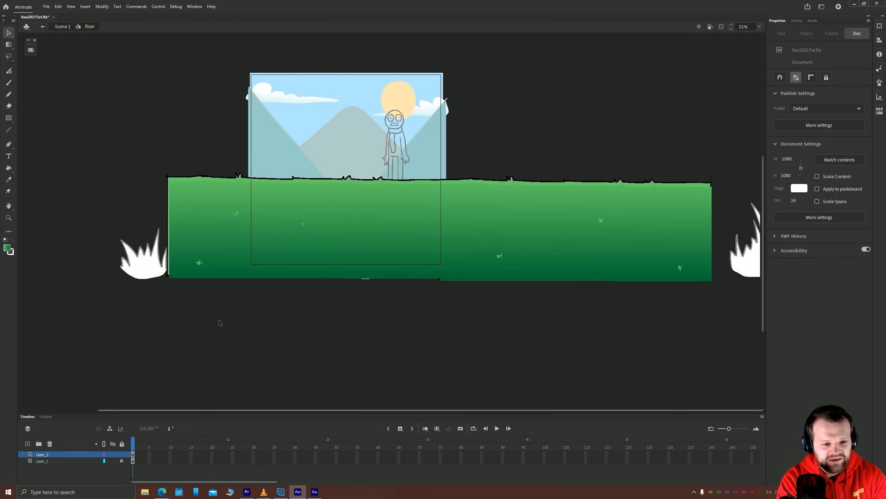
double_click(143, 136)
drag(330, 156, 354, 182)
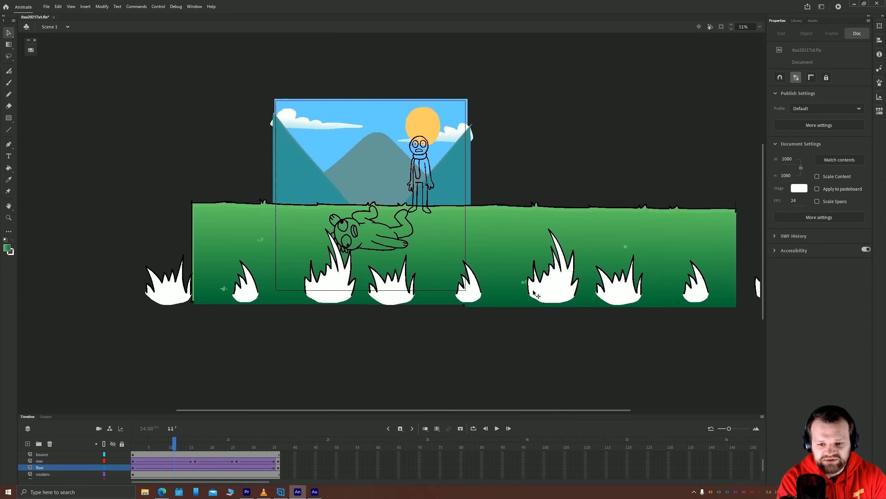
Play back the scene's animation twice to examine the colored grassy floor in motion
key(Return)
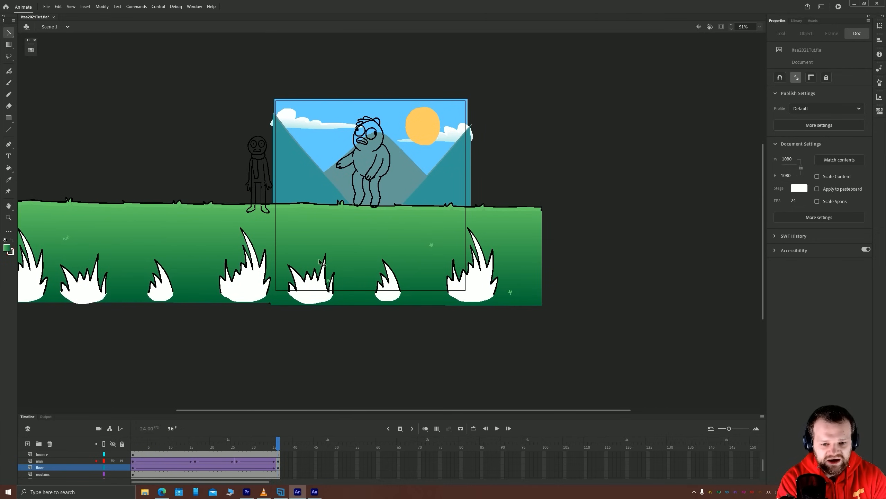
click(132, 454)
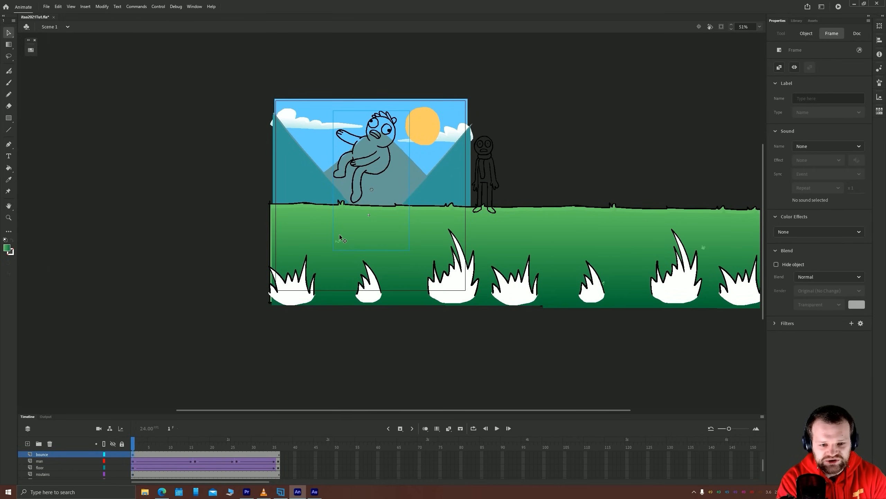
key(Return)
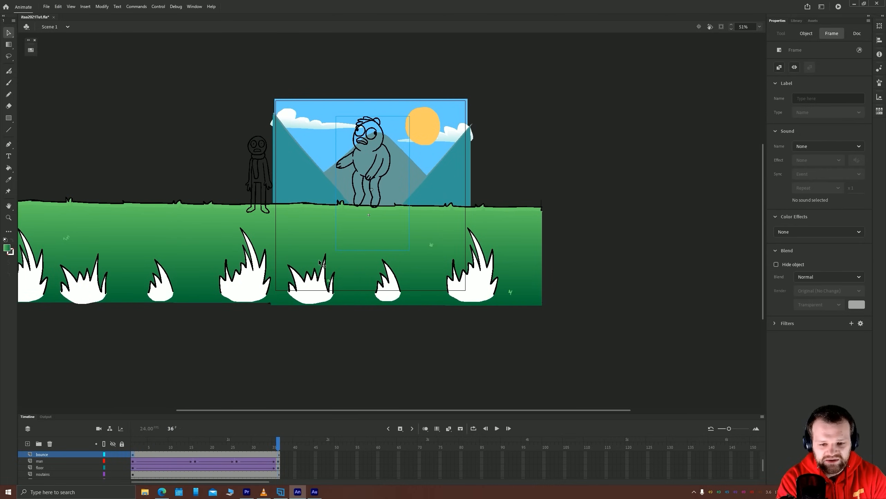
Open the grass symbol for editing and clear the selection
double_click(253, 285)
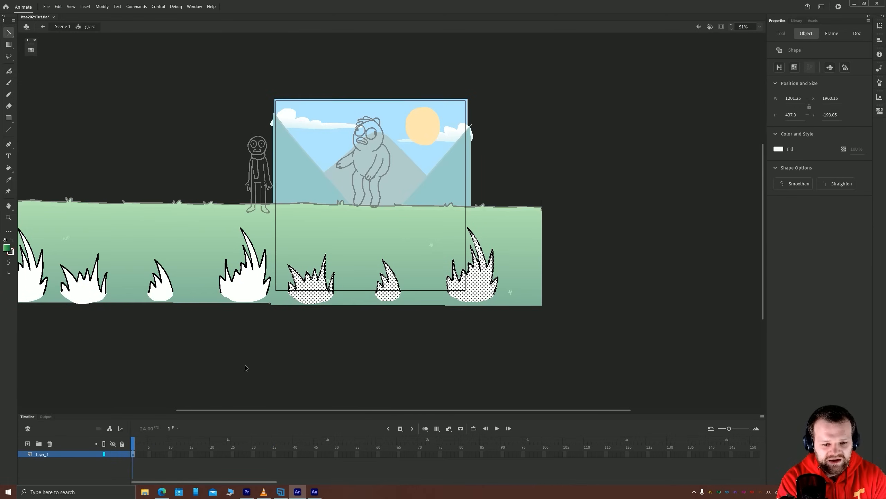
click(245, 365)
drag(284, 338, 409, 331)
drag(205, 327, 284, 327)
scroll(310, 332, down, 1)
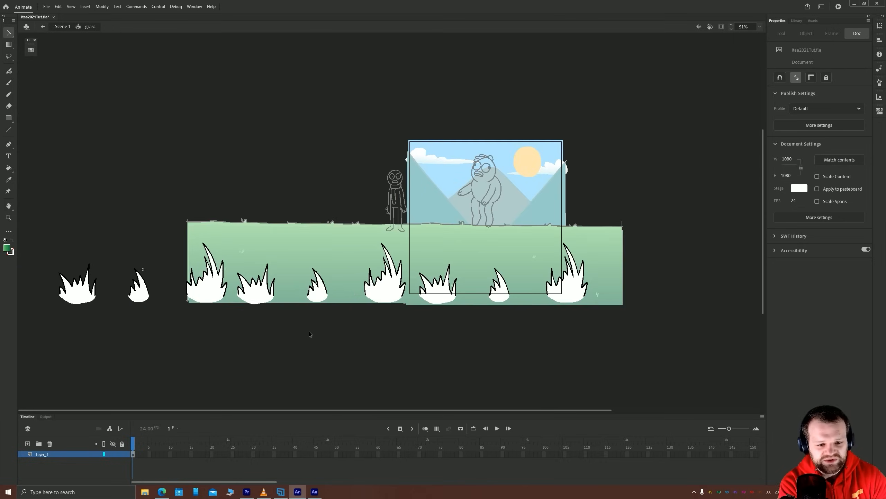
scroll(309, 334, down, 1)
scroll(248, 352, down, 1)
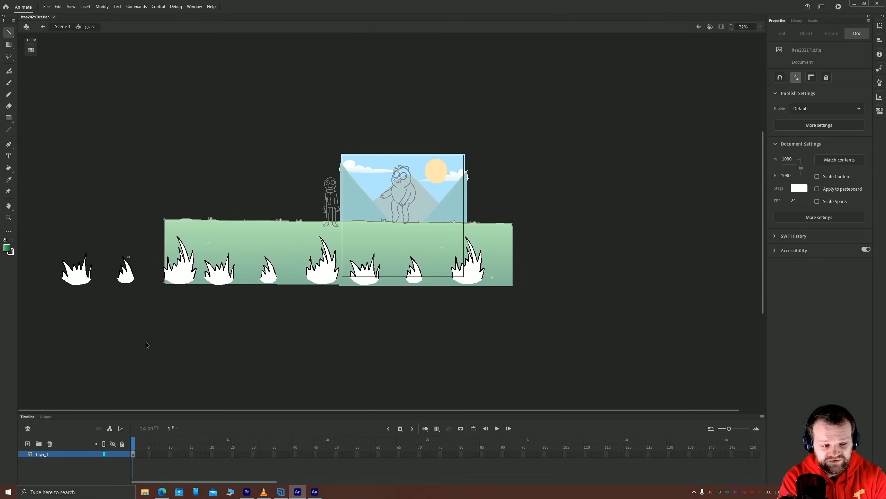
Move the white fills of all nine grass tufts onto a new layer
click(87, 281)
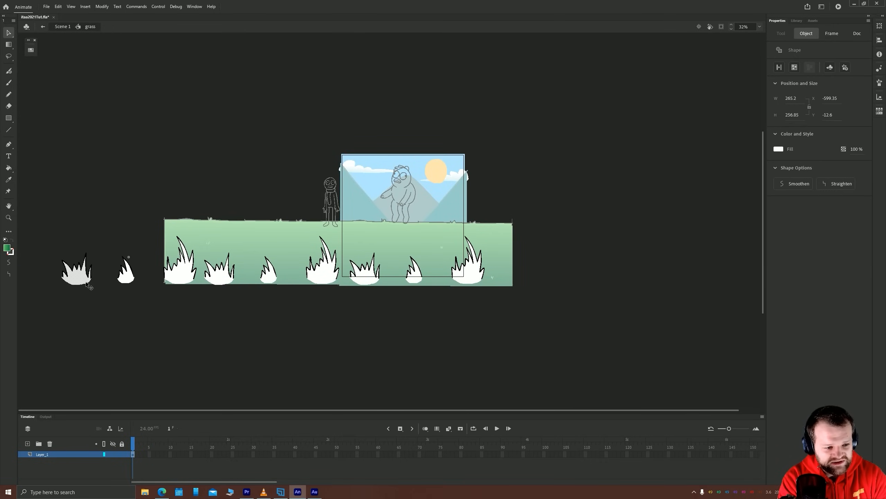
shift+click(128, 279)
shift+click(177, 277)
shift+click(212, 282)
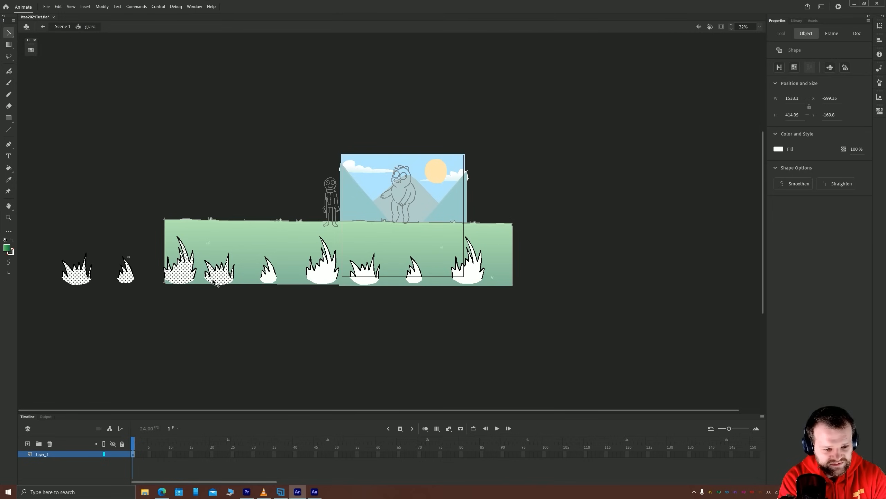
shift+click(275, 278)
shift+click(323, 276)
shift+click(365, 277)
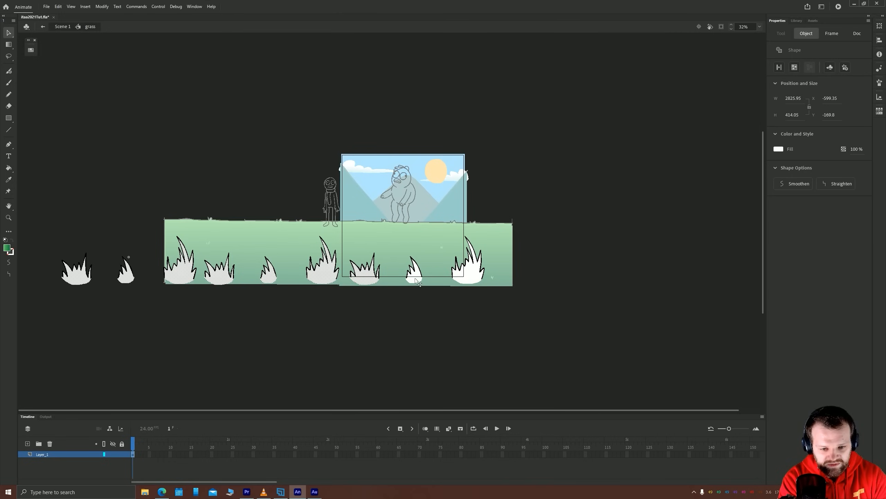
shift+click(417, 280)
shift+click(478, 281)
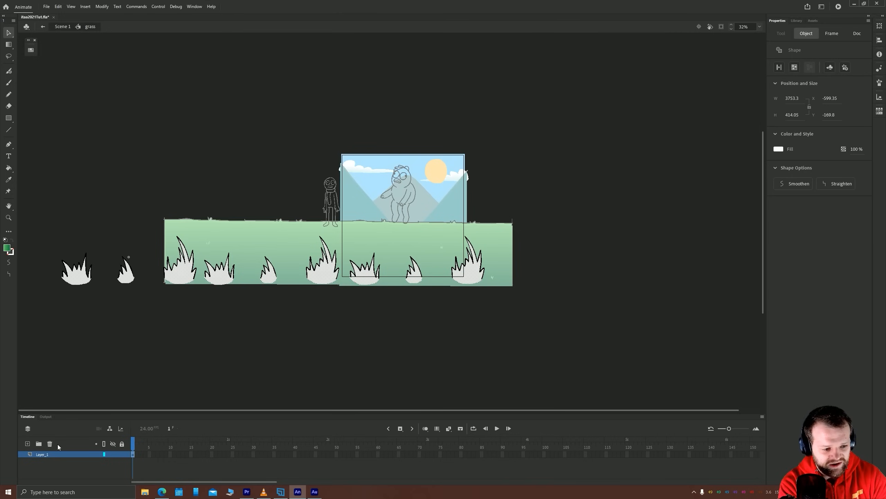
click(28, 443)
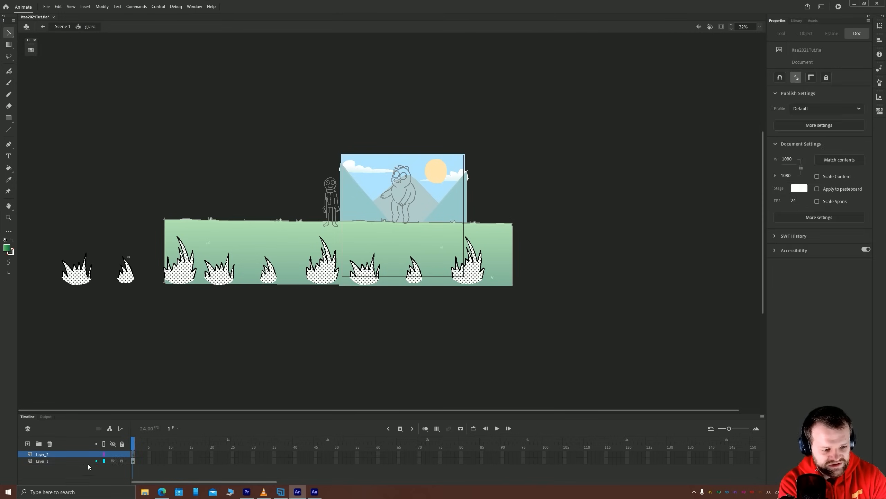
Recolor the grass tuft outlines on Layer_1 with the light green swatch and return to the main scene
click(133, 460)
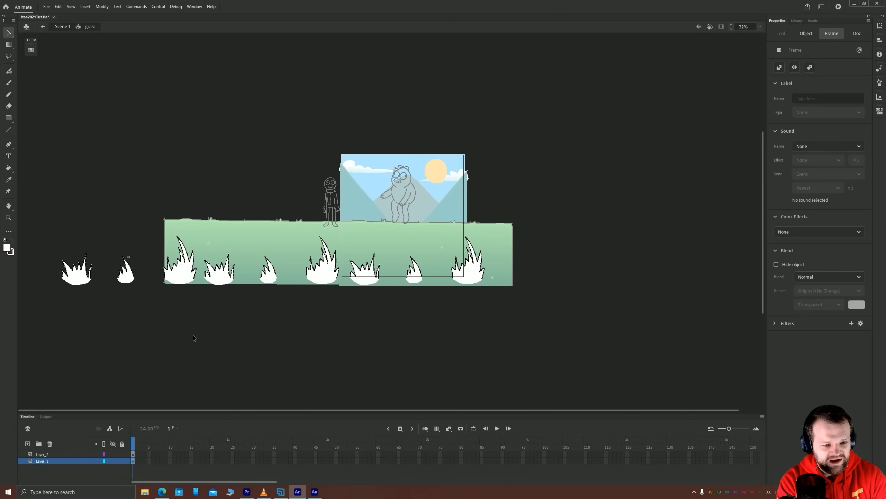
click(31, 50)
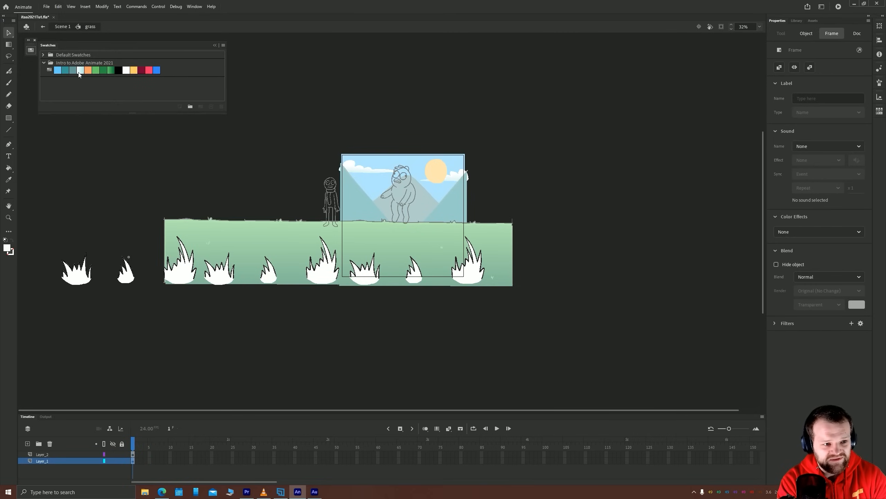
click(96, 71)
click(117, 193)
double_click(104, 188)
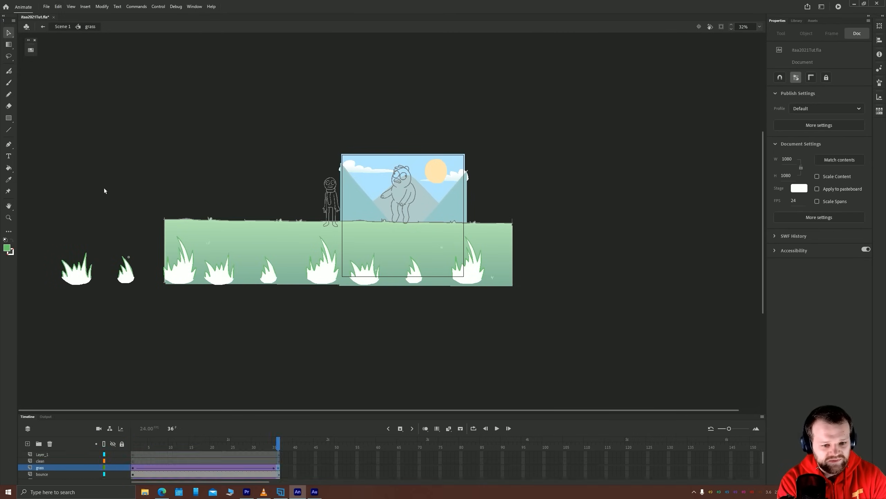
In the floor symbol, try light green and gradient swatches on the ground outline, settle on solid dark green, and return to the scene
double_click(202, 220)
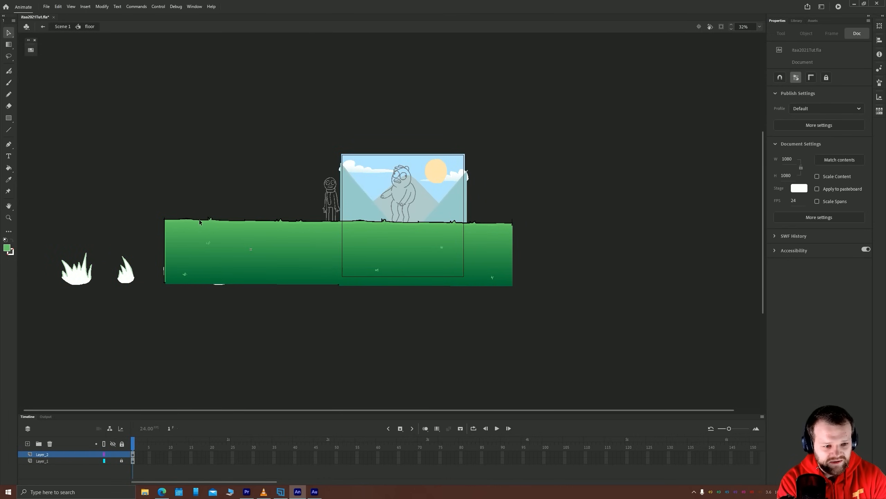
scroll(274, 240, up, 3)
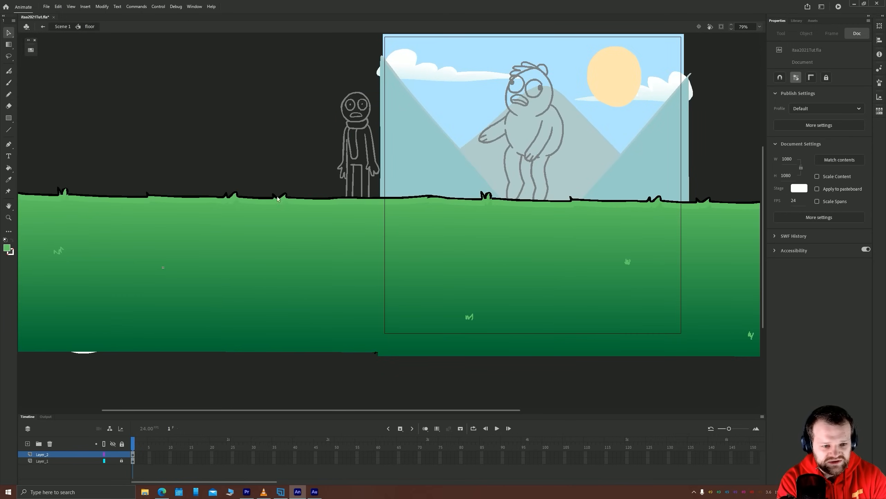
click(229, 198)
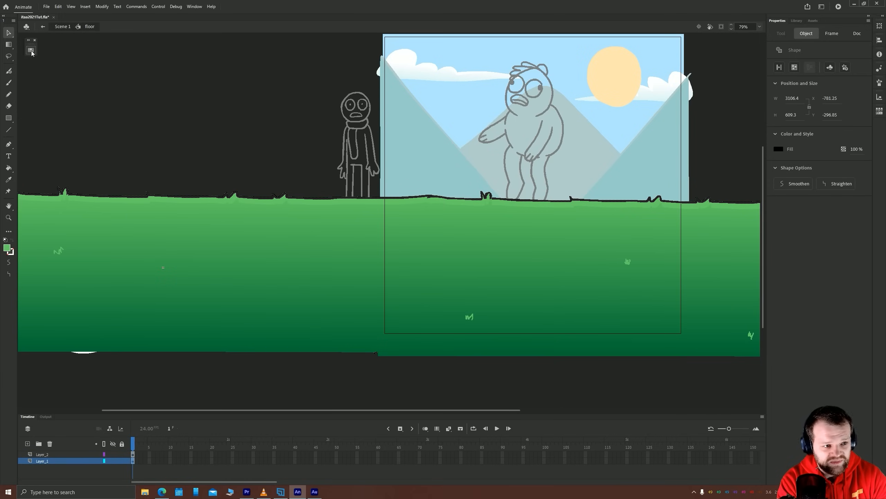
click(30, 50)
click(96, 71)
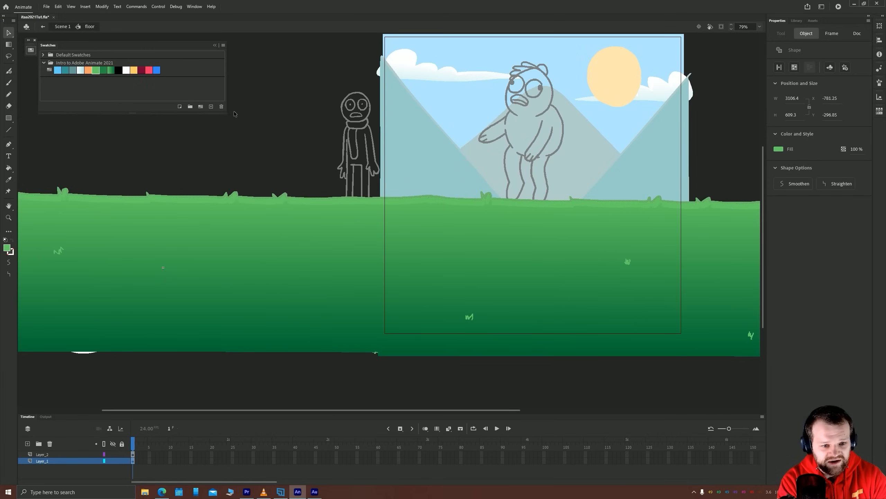
click(112, 71)
click(104, 72)
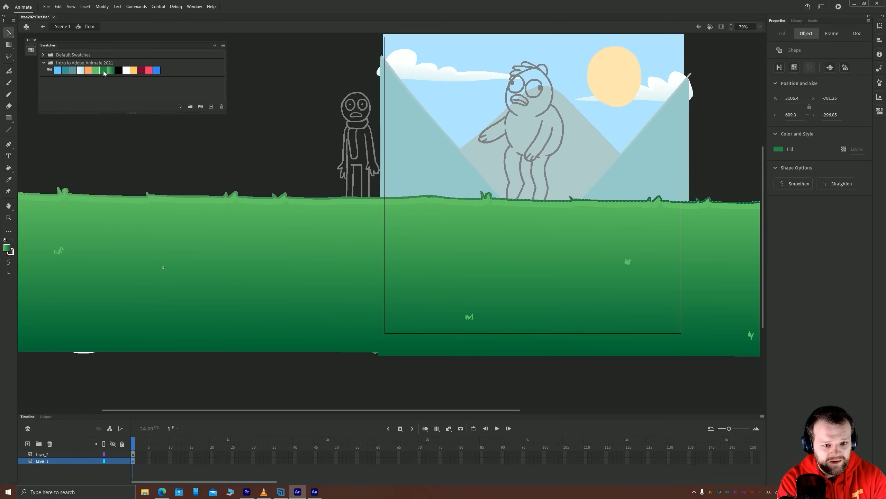
double_click(282, 122)
In the grass symbol, recolor the white tuft fills on Layer_2 with the light green swatch
drag(244, 242, 309, 215)
drag(354, 220, 350, 217)
double_click(373, 279)
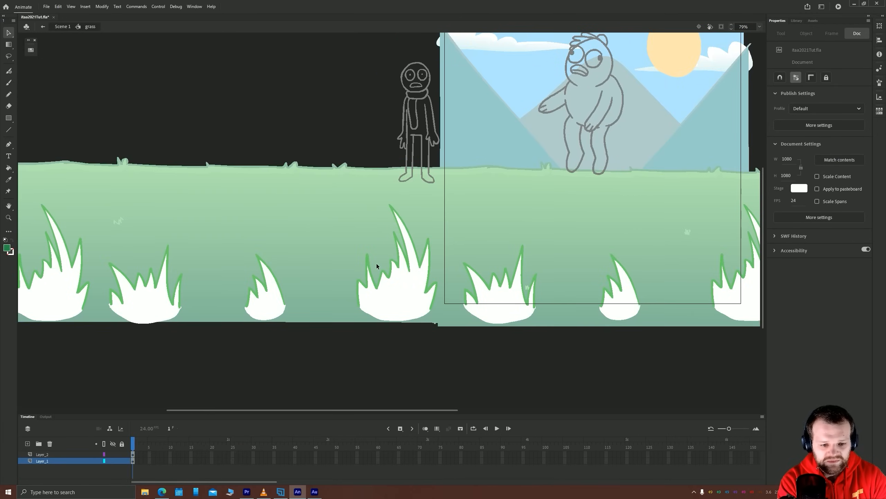
scroll(375, 263, down, 4)
drag(317, 291, 317, 292)
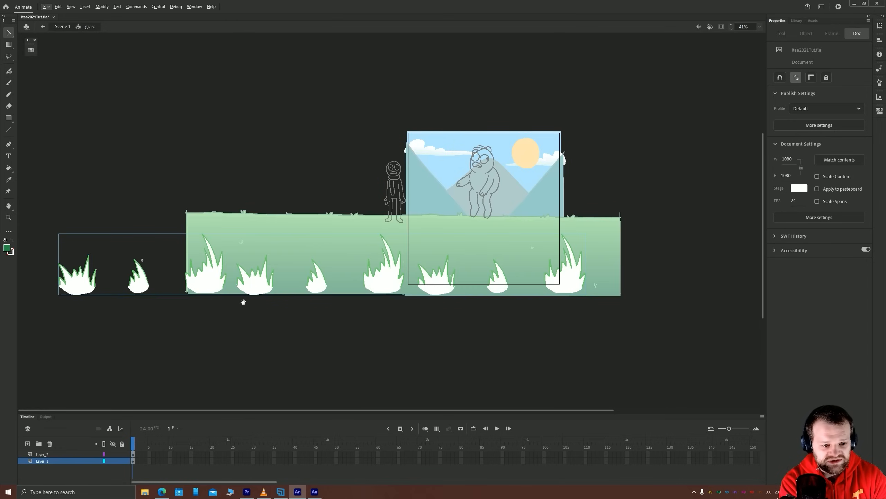
drag(243, 302, 242, 297)
click(132, 454)
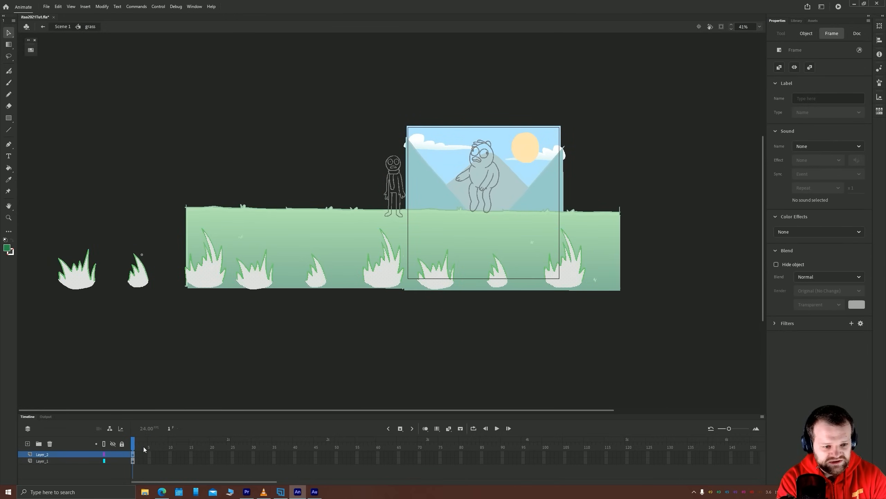
click(30, 50)
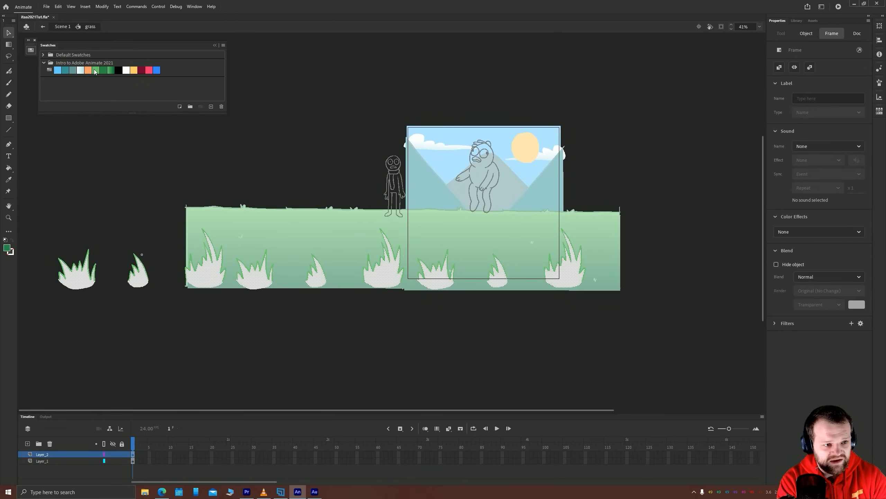
click(95, 71)
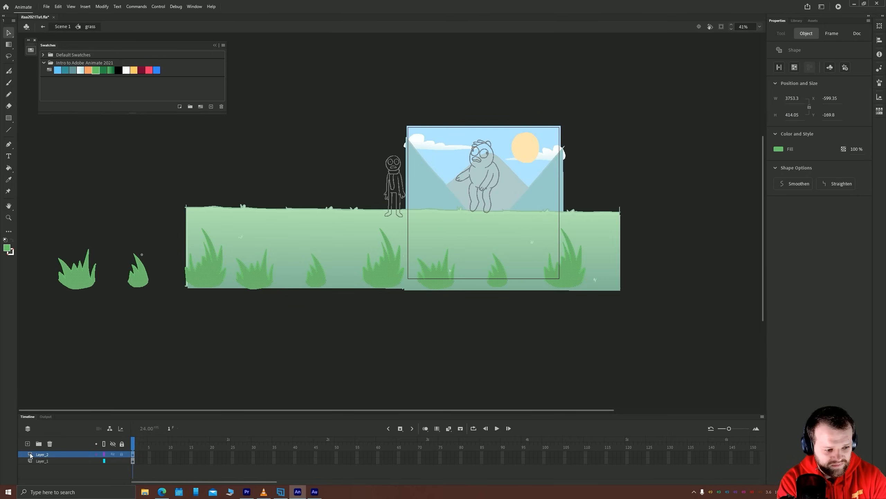
Copy the light green tuft fills in place onto a new layer and fill the copy with the green gradient swatch
click(28, 443)
click(132, 460)
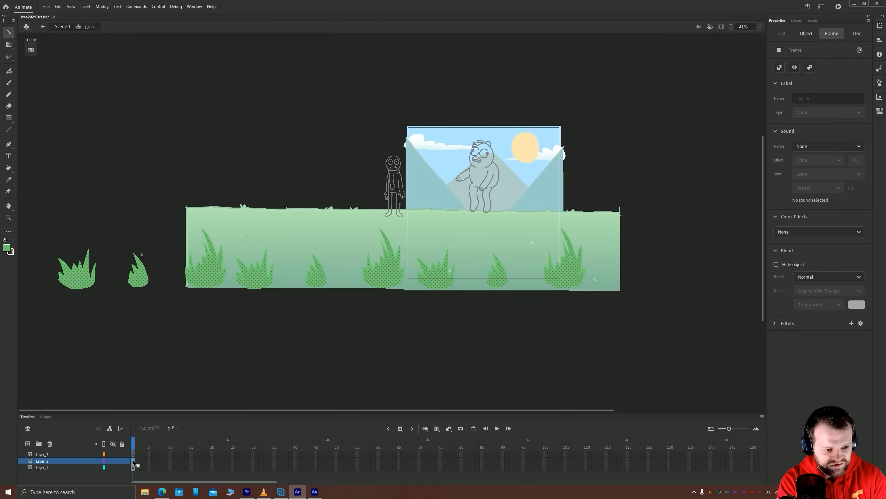
click(133, 454)
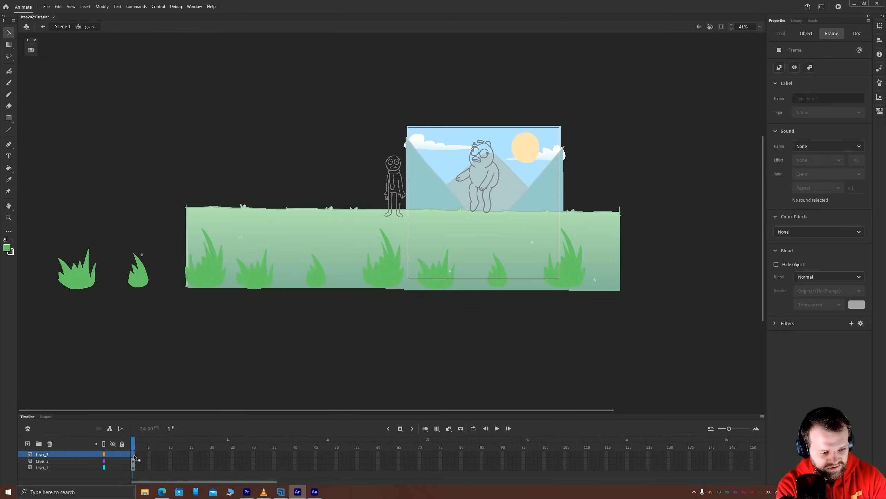
click(30, 50)
click(110, 71)
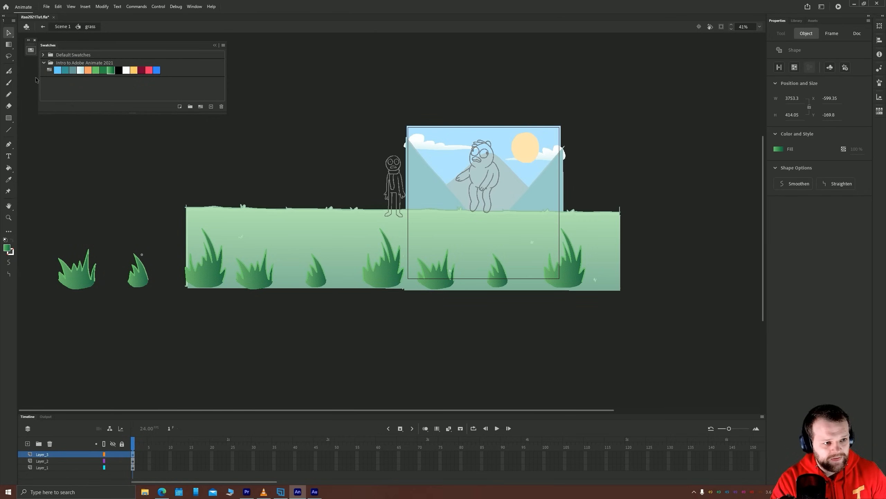
Rotate and shorten the gradient on the first grass tuft with Gradient Transform so it darkens toward the tuft's base
click(8, 45)
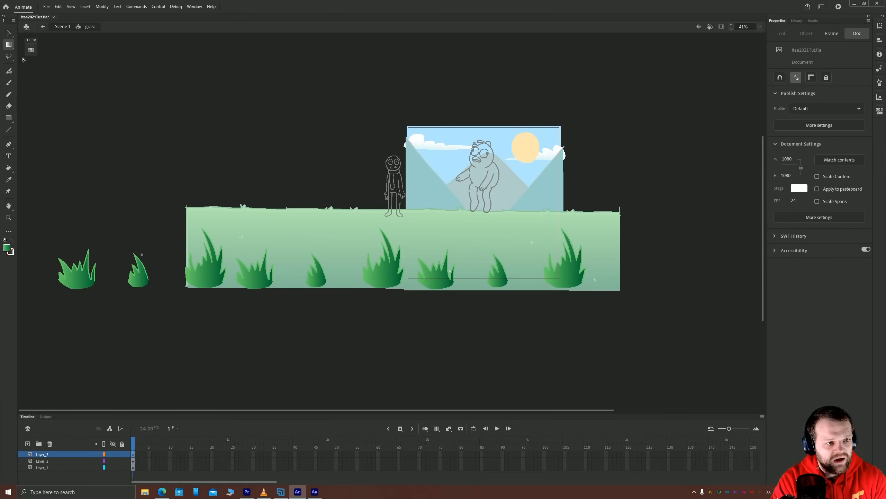
click(73, 279)
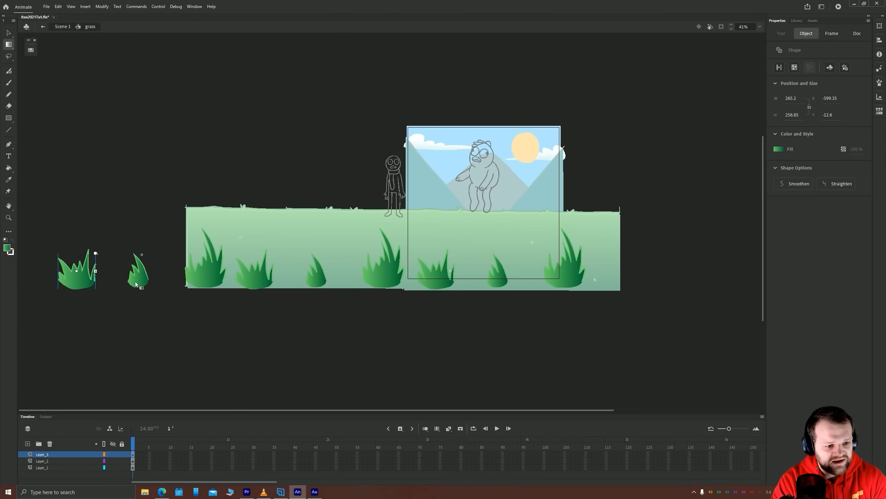
click(135, 283)
click(81, 286)
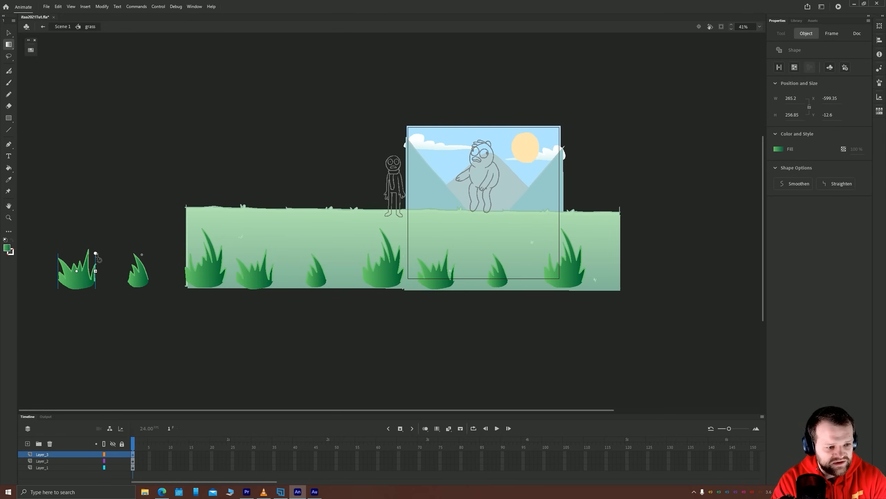
drag(97, 253, 92, 278)
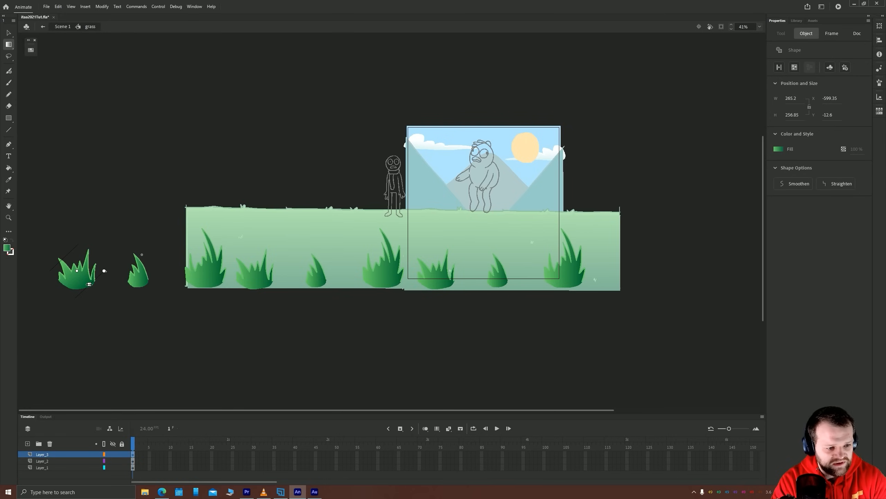
drag(89, 284, 85, 280)
click(141, 281)
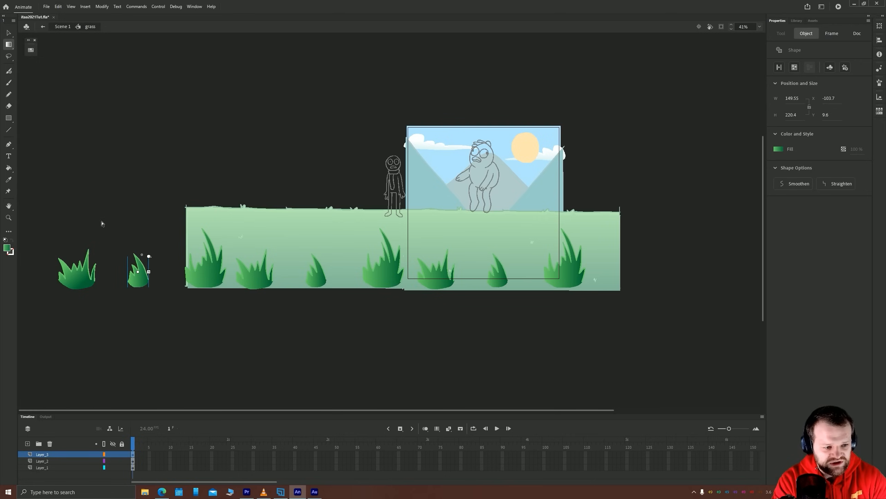
key(q)
key(ctrl+a)
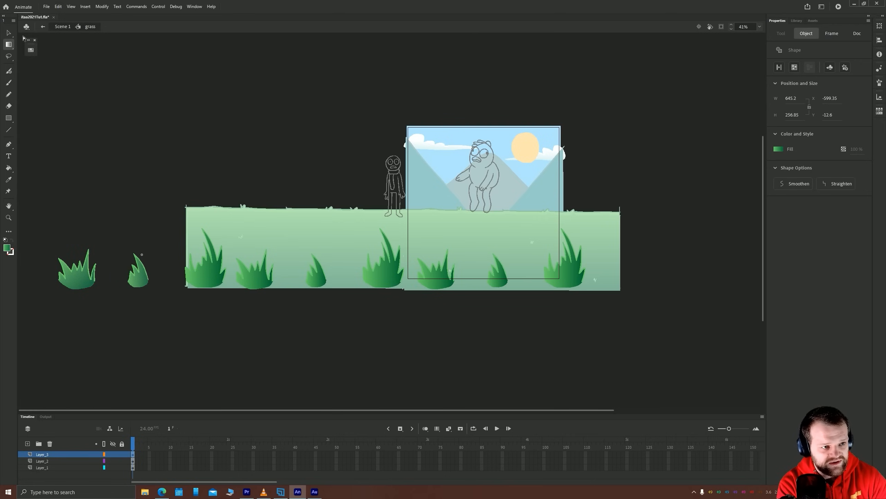
click(9, 33)
click(139, 230)
scroll(338, 325, up, 1)
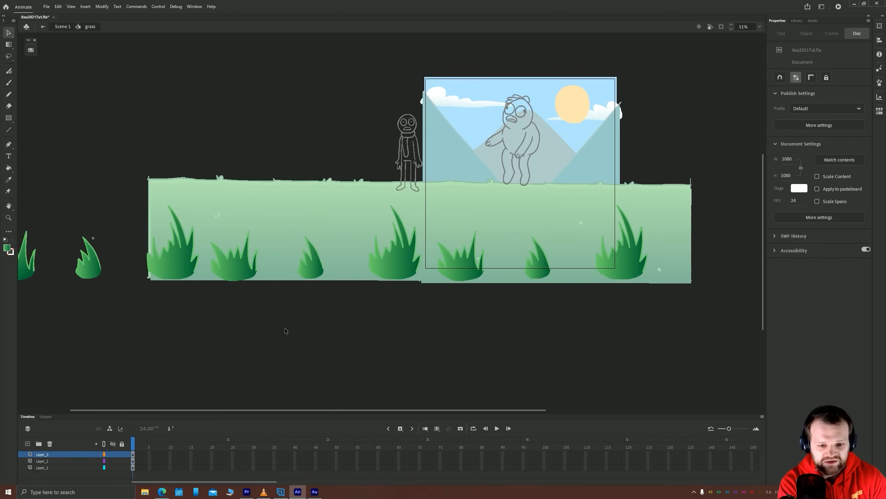
scroll(300, 336, left, 3)
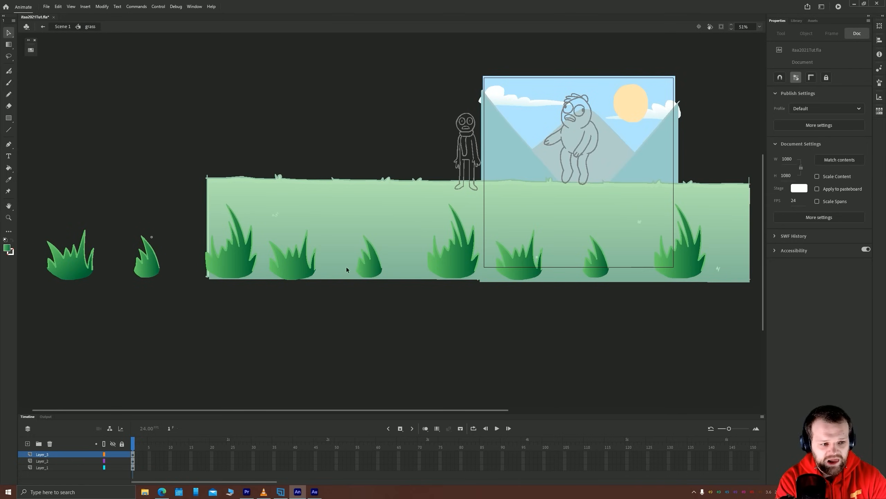
Lock Layer_1 and Layer_2 beneath the gradient grass fills and enlarge the Eraser for work on Layer_3
click(525, 273)
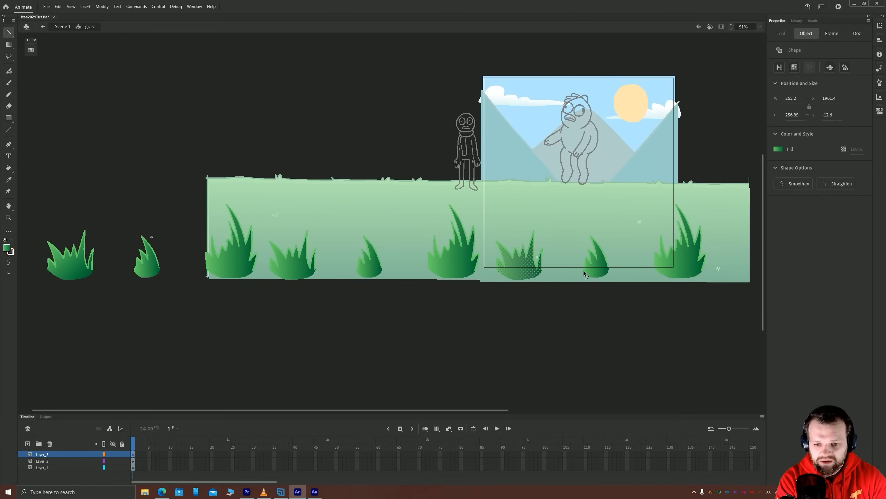
shift+click(681, 274)
click(122, 468)
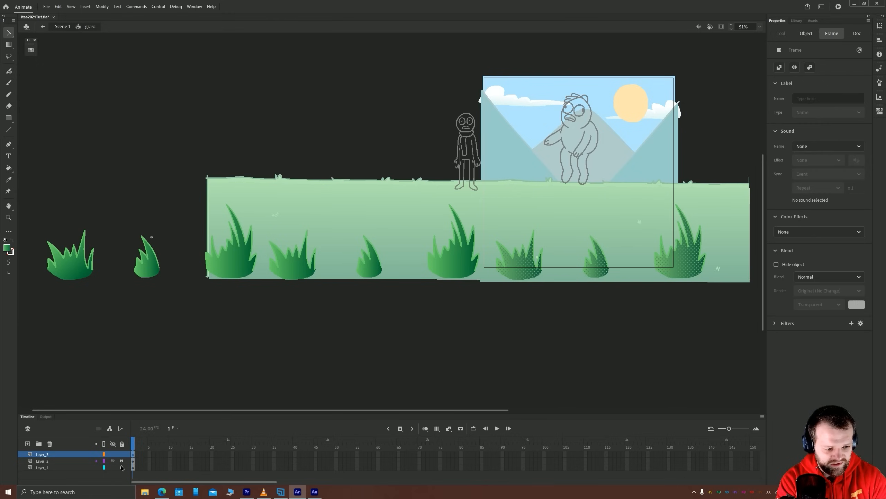
key(e)
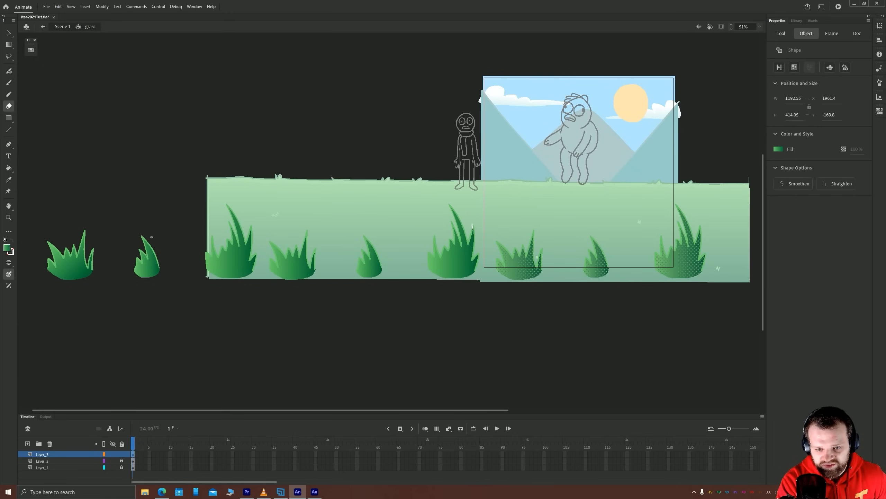
drag(474, 235, 474, 236)
key(])
key(])
key(])
key(])
key(])
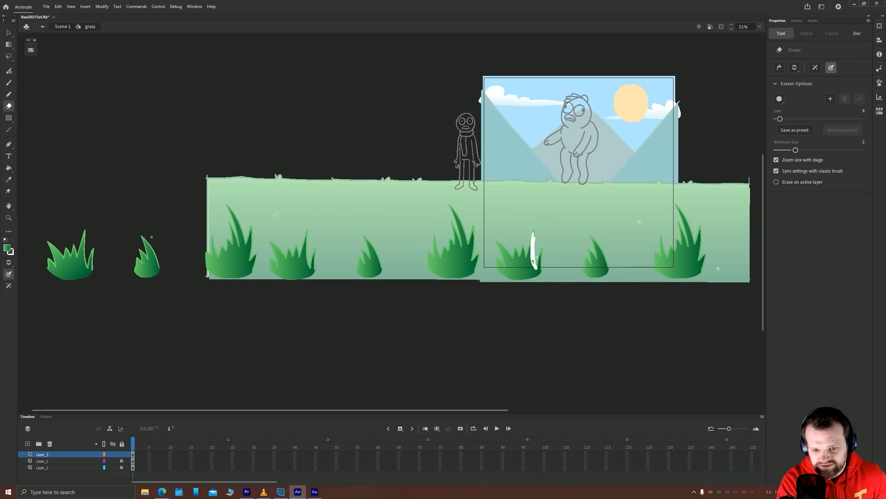
Erase short blade-shaped streaks from the gradient fills of the three grass tufts nearest the stage on Layer_3
drag(539, 257, 543, 271)
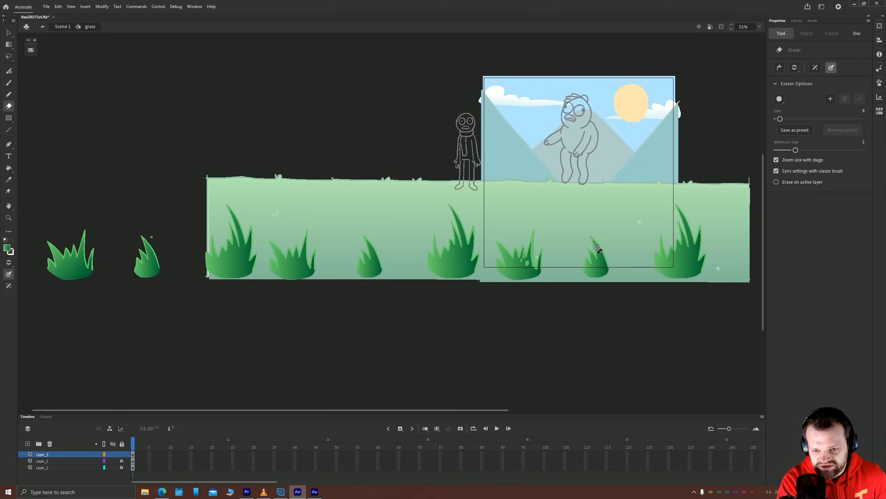
drag(598, 247, 604, 260)
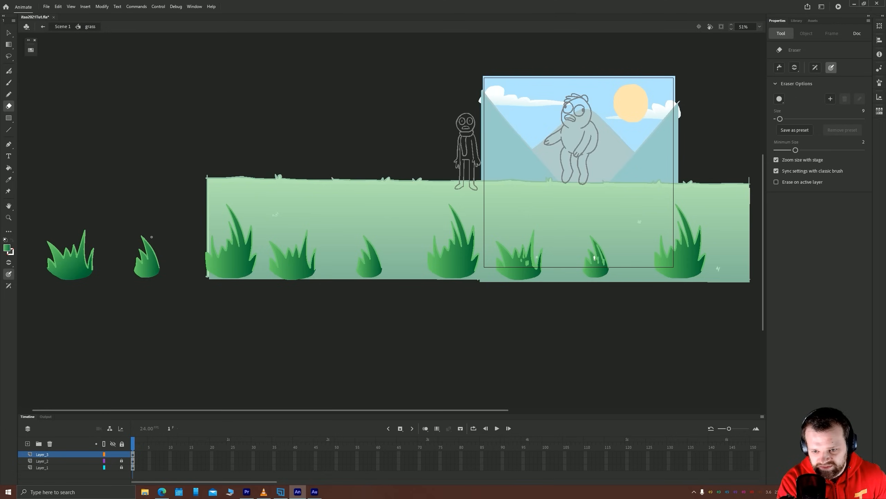
drag(685, 216, 693, 256)
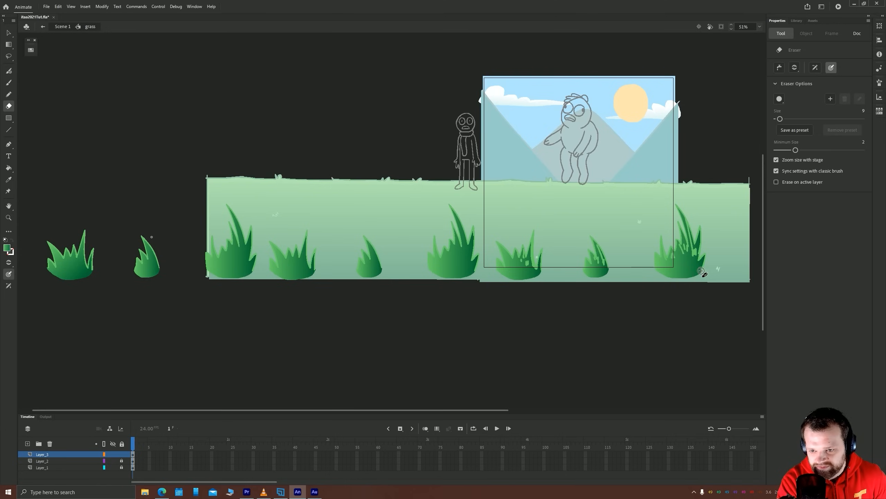
drag(701, 271, 703, 260)
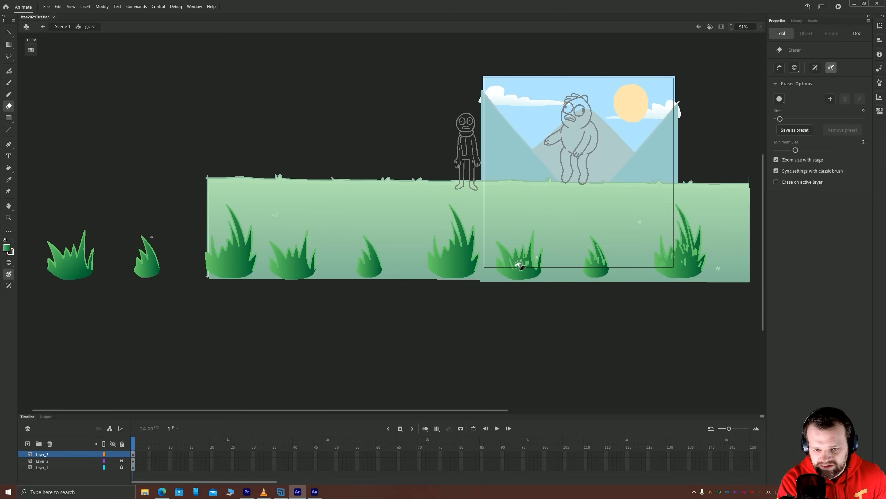
Delete the unstreaked gradient fills from the other tufts and place copies of the three streaked fills over their light green shapes
click(7, 32)
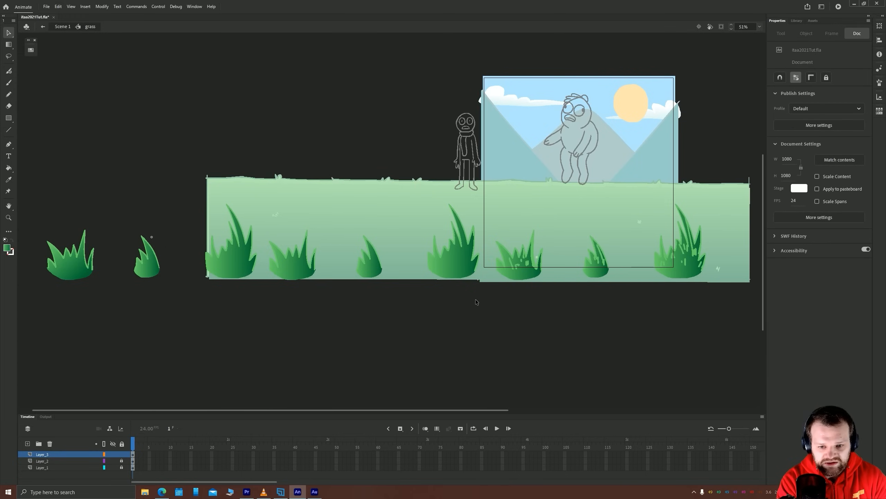
drag(485, 306, 20, 155)
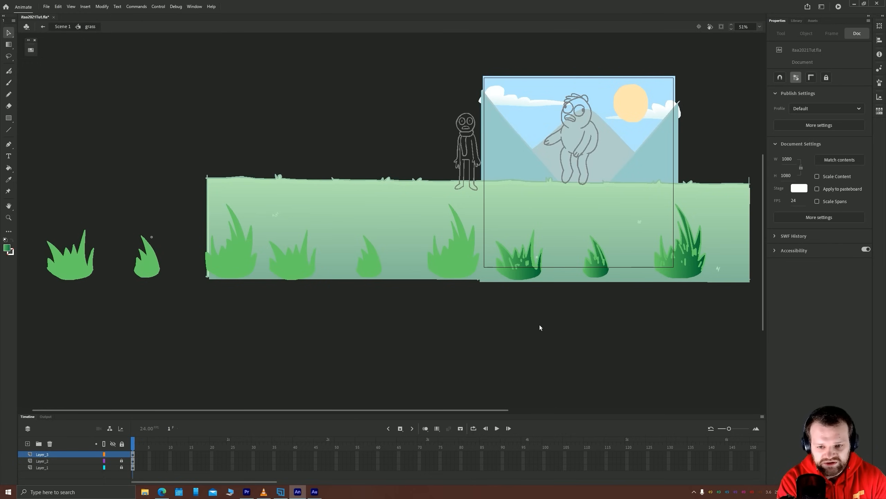
drag(731, 318, 490, 174)
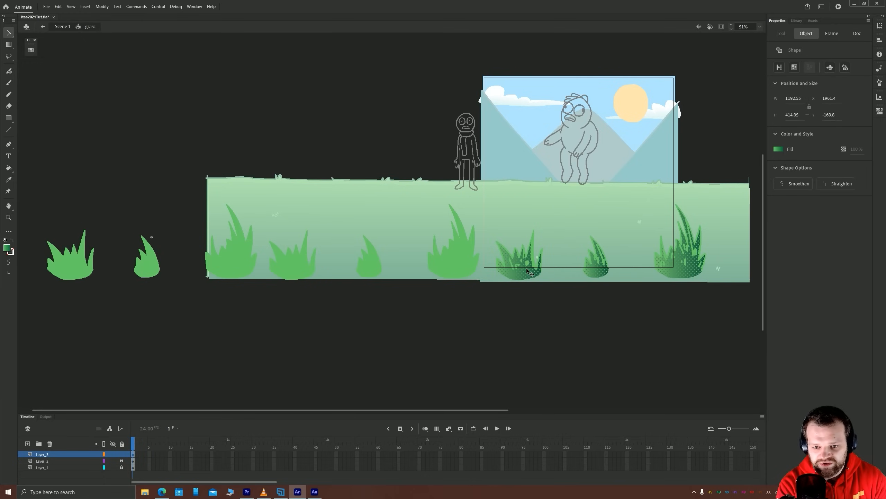
drag(527, 273, 82, 269)
Return to the main scene and play the animation to review the shaded grass
double_click(366, 327)
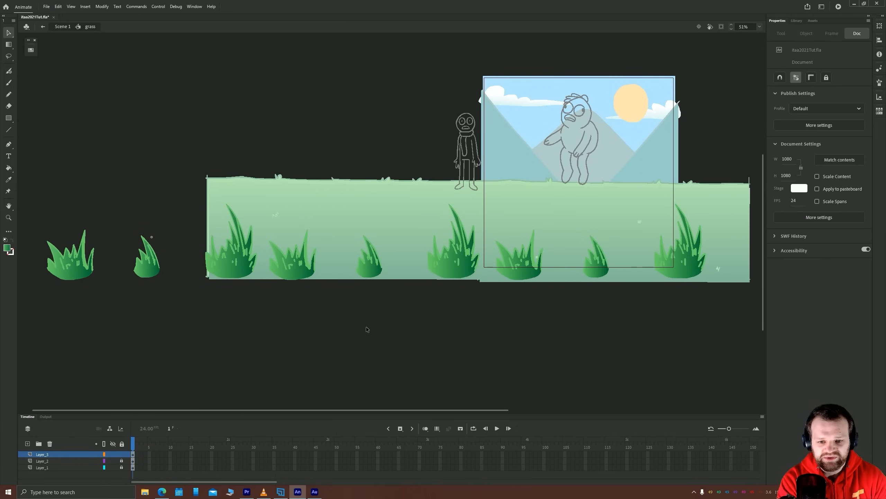
drag(579, 323, 463, 367)
key(Return)
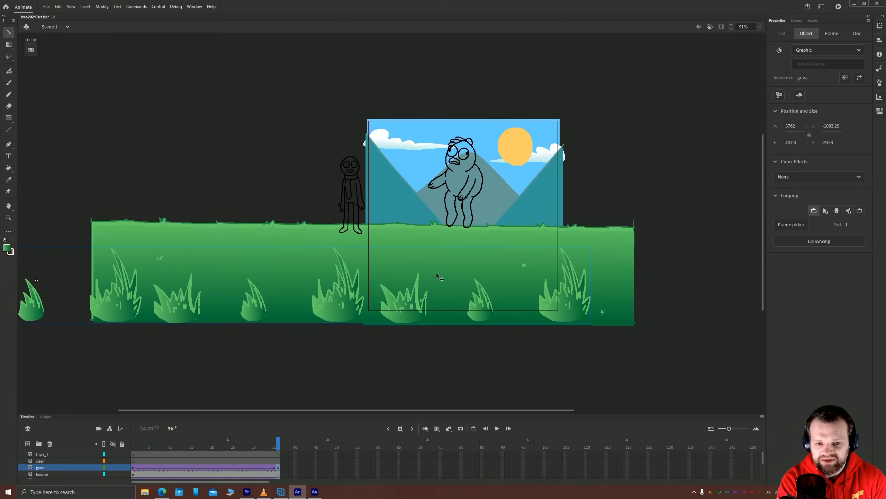
click(439, 271)
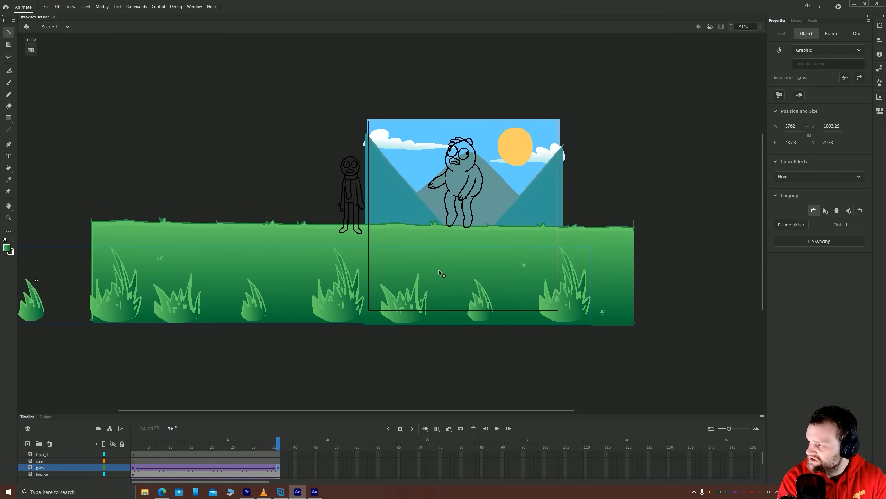
key(Return)
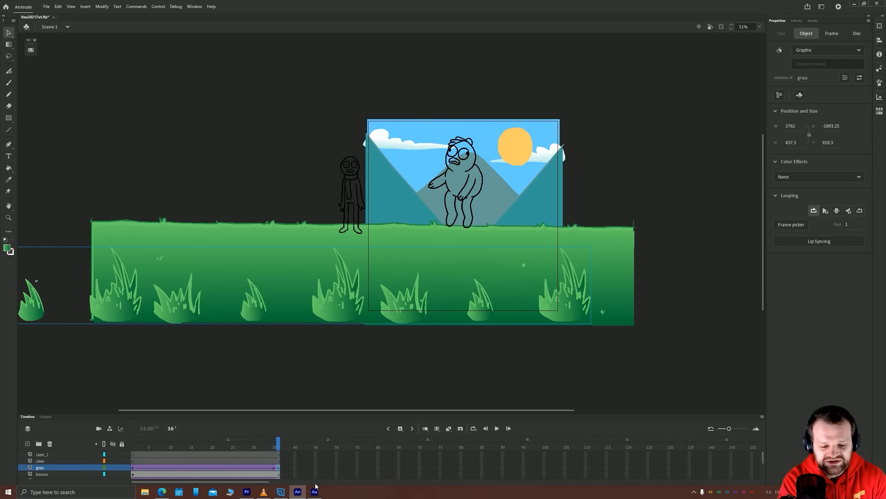
Open the bounce symbol and use the white and dark red palette swatches with the Paint Bucket to color the character
double_click(446, 178)
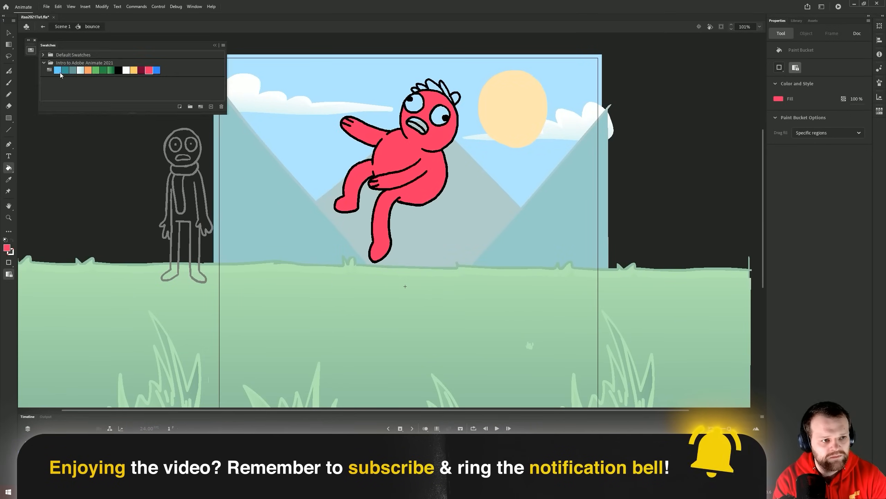
click(126, 70)
click(31, 50)
click(141, 70)
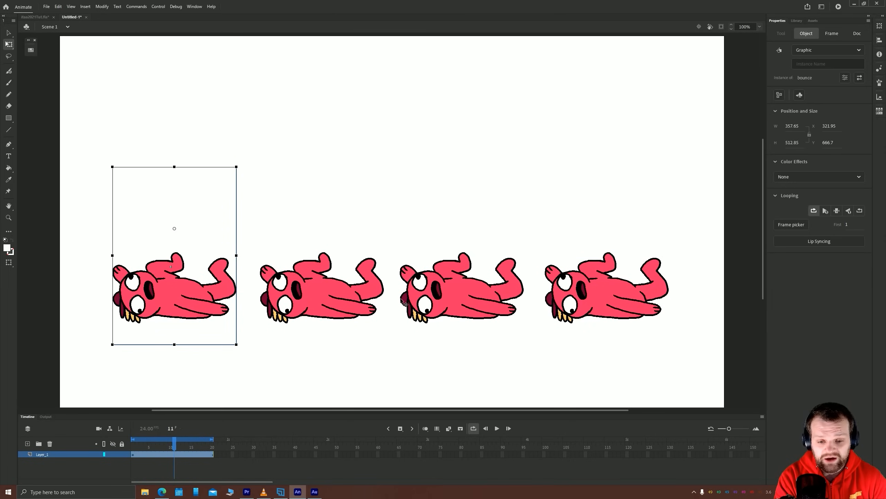
Apply a Brightness color effect of -100% to the first bounce instance so it turns into a black silhouette
click(252, 160)
click(163, 285)
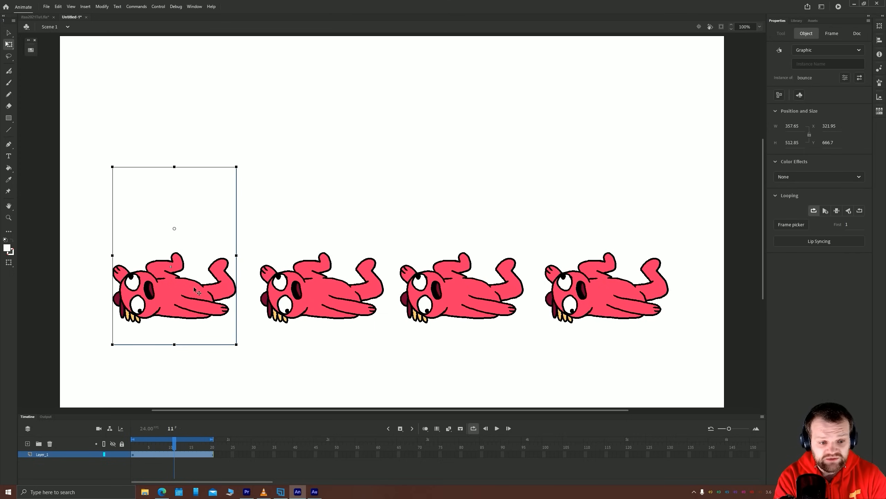
click(799, 176)
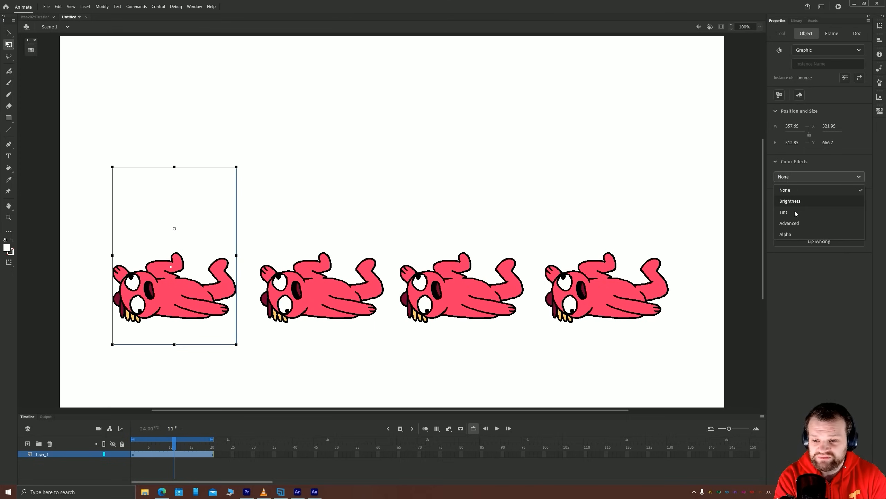
click(796, 202)
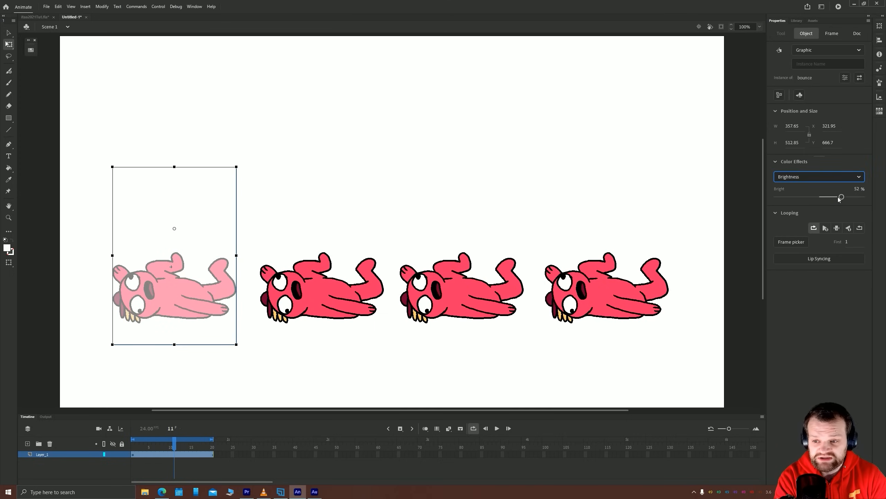
drag(838, 197, 753, 201)
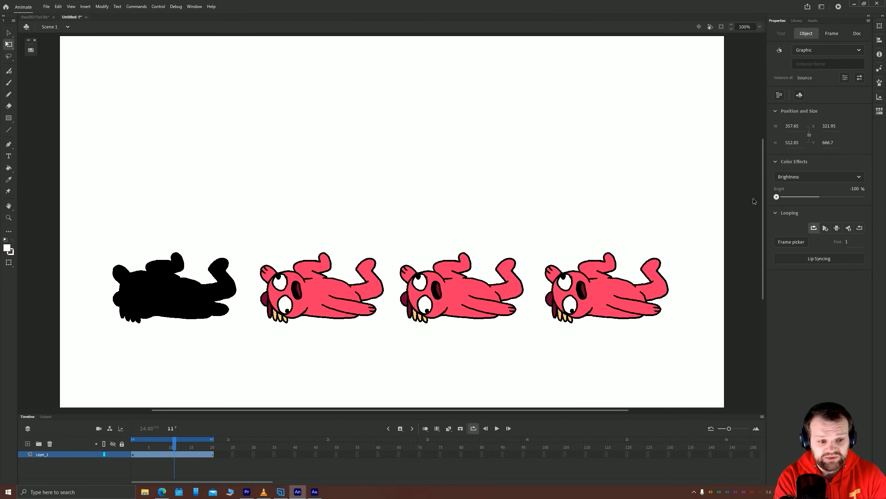
Move the second bounce instance onto the black silhouette with a slight upward offset as a drop shadow, and play the animation
click(300, 304)
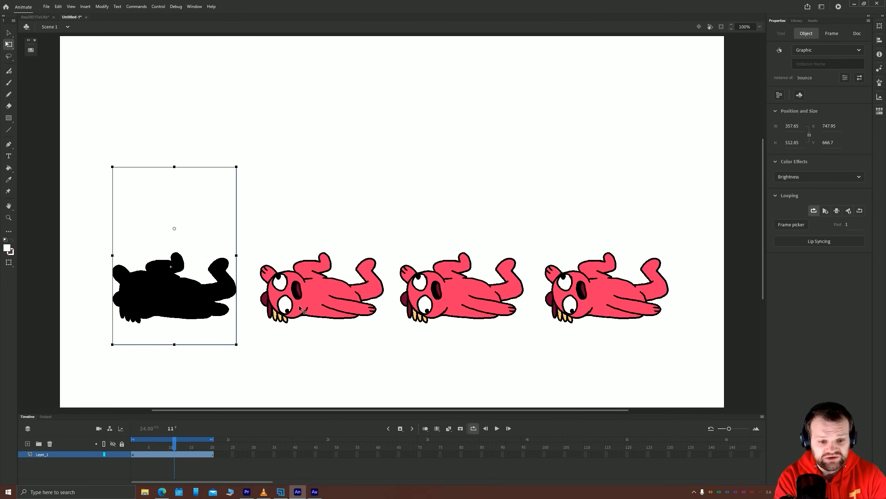
drag(312, 305, 168, 304)
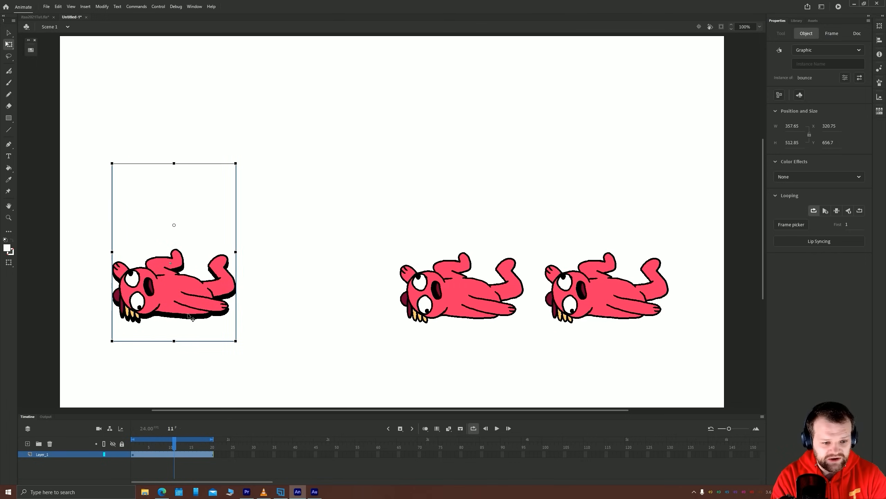
click(213, 345)
key(Return)
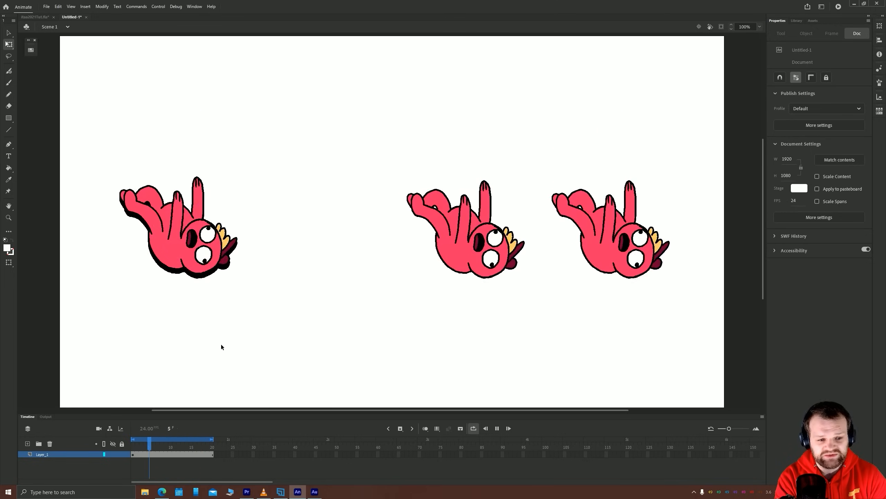
Move the red bounce instance off the black silhouette, back to its own place beside it
click(155, 329)
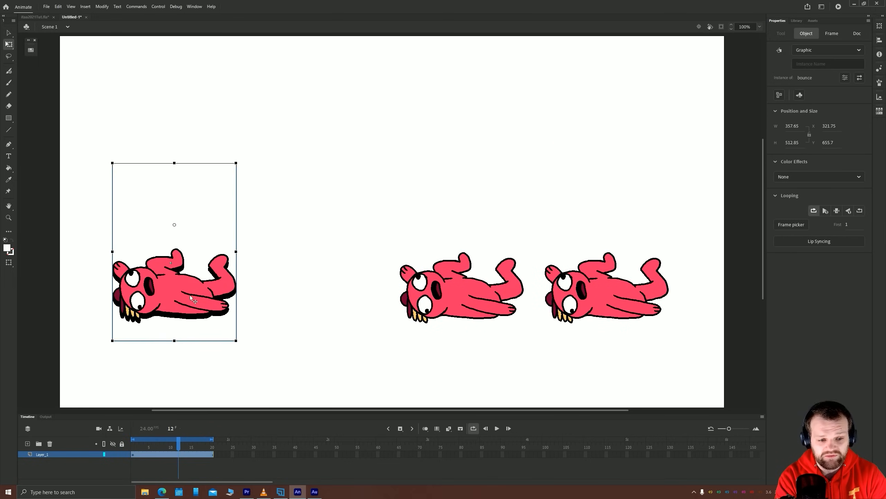
drag(190, 295, 307, 282)
key(shift+Down)
key(shift+Down)
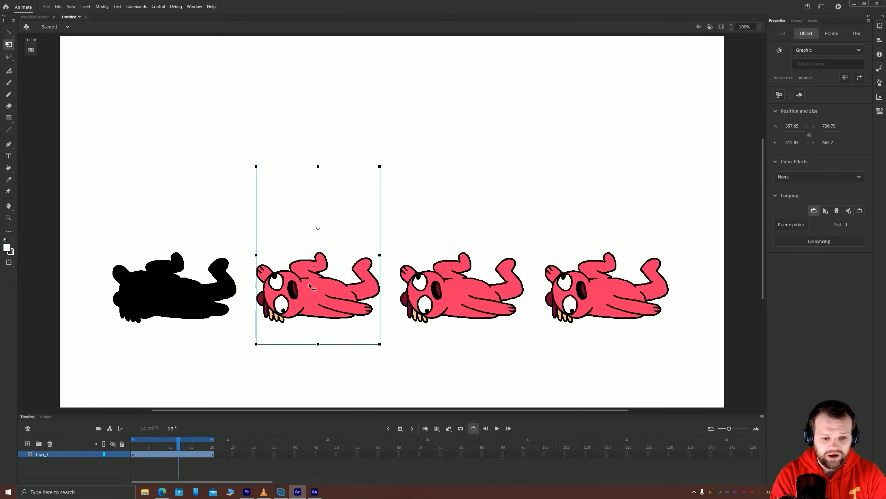
key(Left)
key(Left)
key(Left)
Apply a Tint color effect to the second bounce instance, try the full tint amount, and bring it back to 0%
click(804, 177)
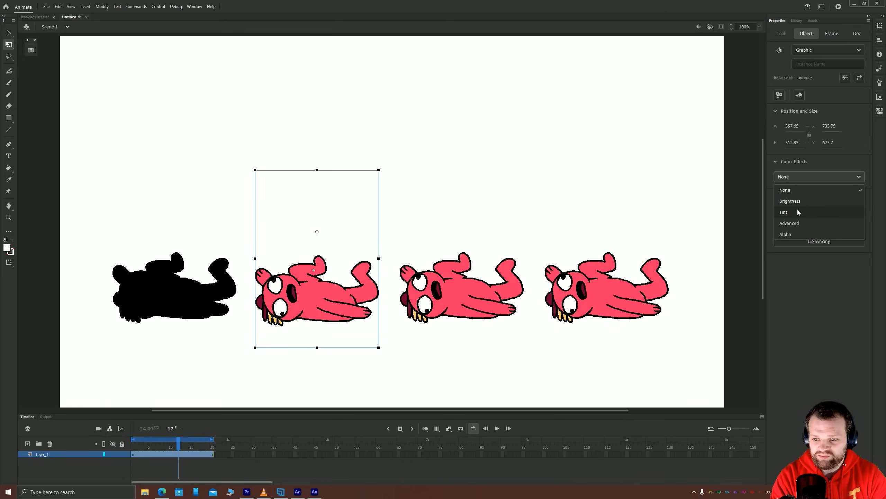
click(798, 211)
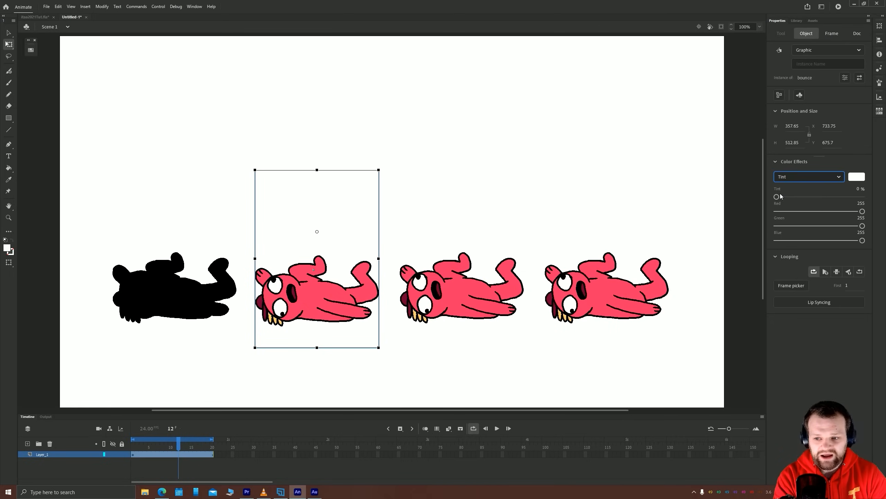
drag(777, 198, 881, 200)
drag(824, 199, 766, 200)
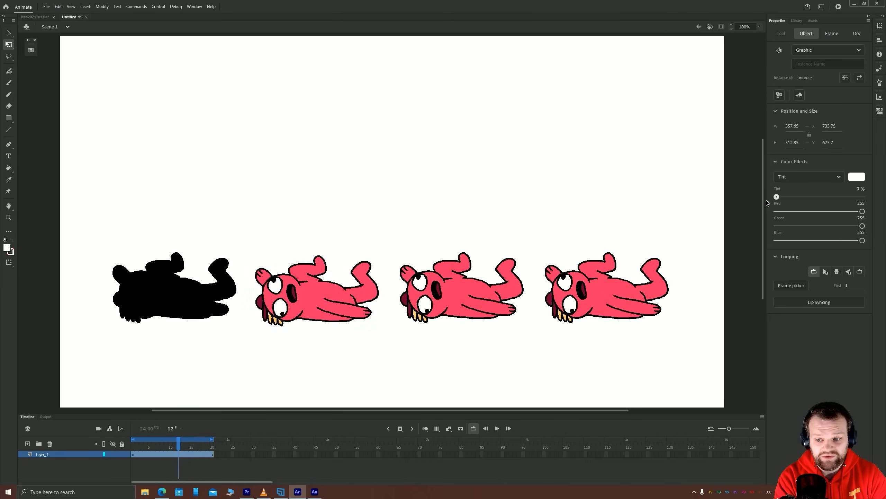
Try a custom tint on the second bounce instance with Red 115, Green 152, a reduced Blue value and Tint 26%
drag(861, 211, 810, 211)
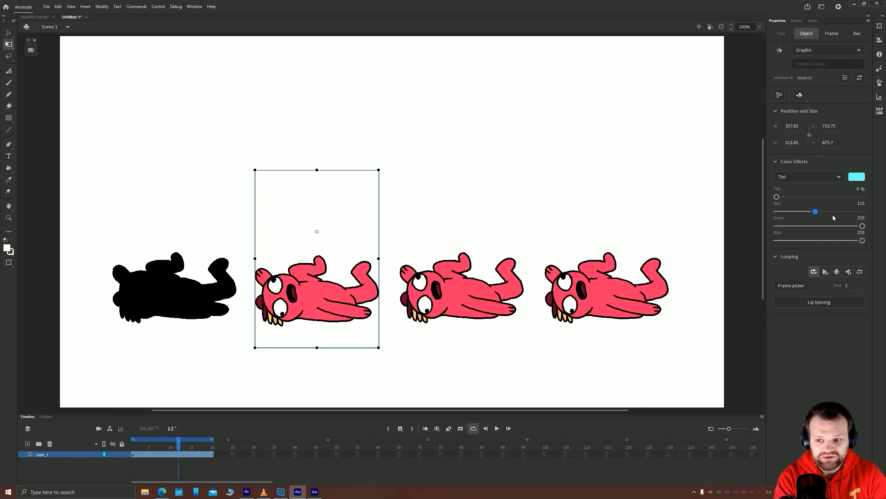
drag(862, 225, 827, 226)
drag(789, 197, 801, 199)
drag(862, 240, 844, 240)
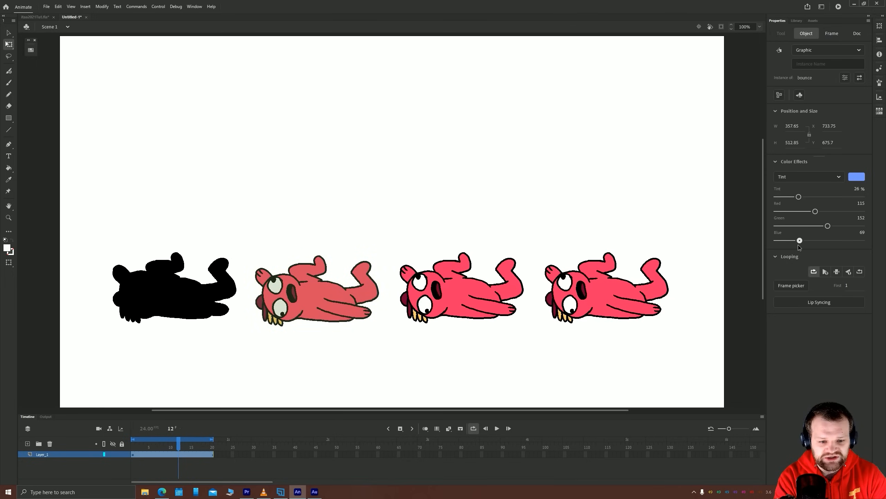
drag(771, 247, 818, 241)
Tint the second bounce instance blue at 50%, with Red 0, Green 0 and Blue 255
drag(799, 197, 870, 243)
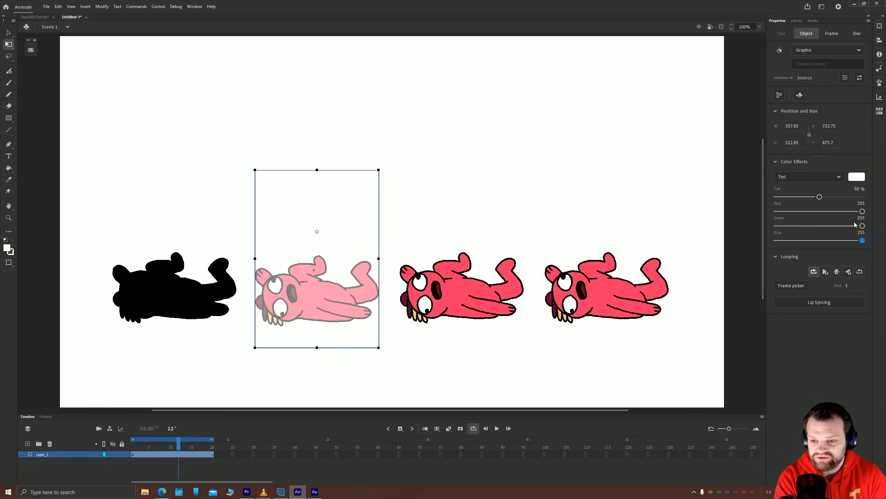
drag(864, 227, 744, 233)
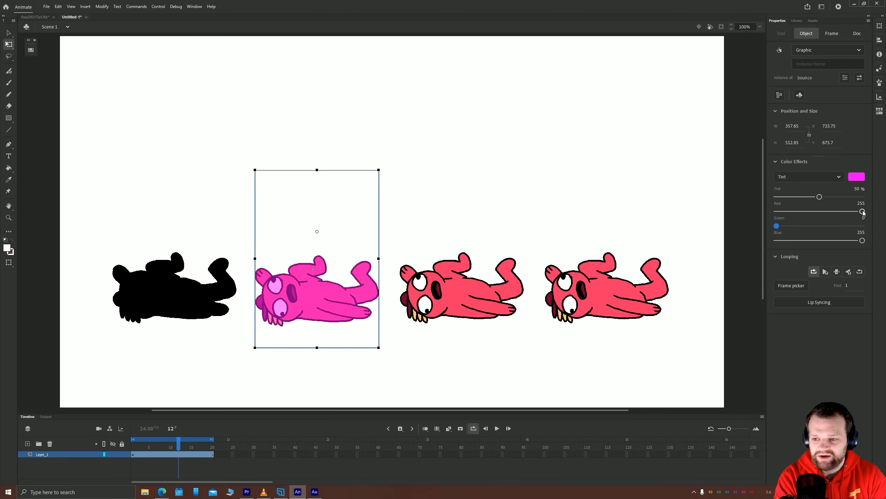
drag(864, 212, 751, 212)
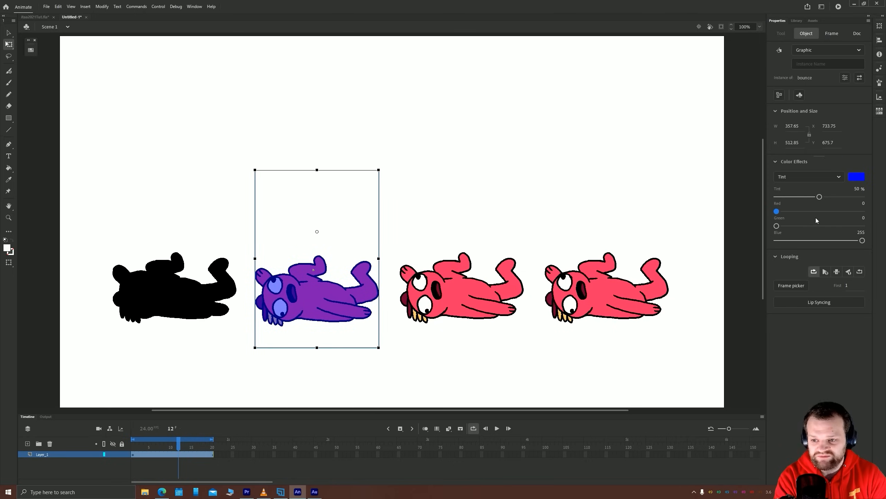
Apply the Advanced color effect to the third bounce instance, with Alpha 81%, Red 100%, Green 100% and Blue -100%
click(457, 289)
click(789, 176)
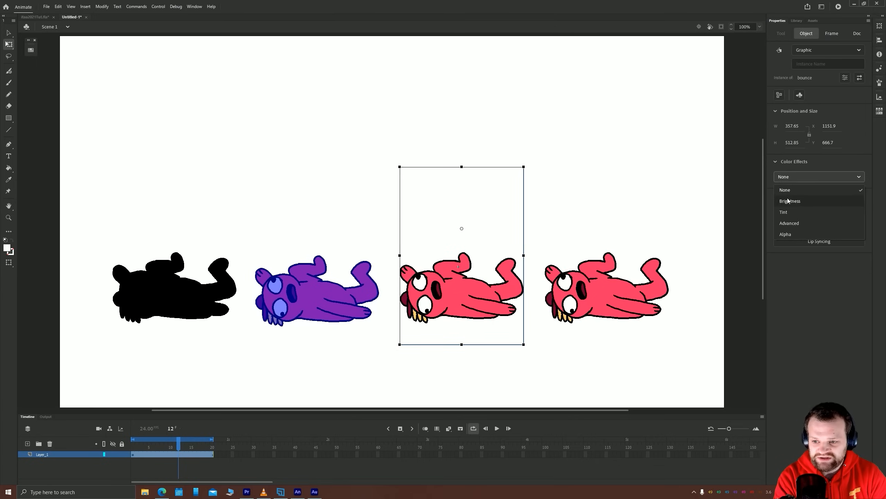
click(788, 224)
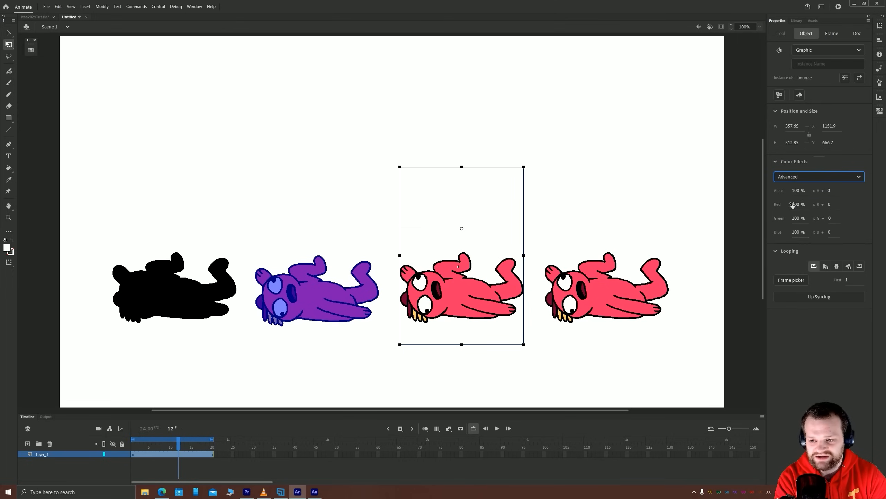
drag(793, 205, 852, 205)
drag(804, 220, 807, 220)
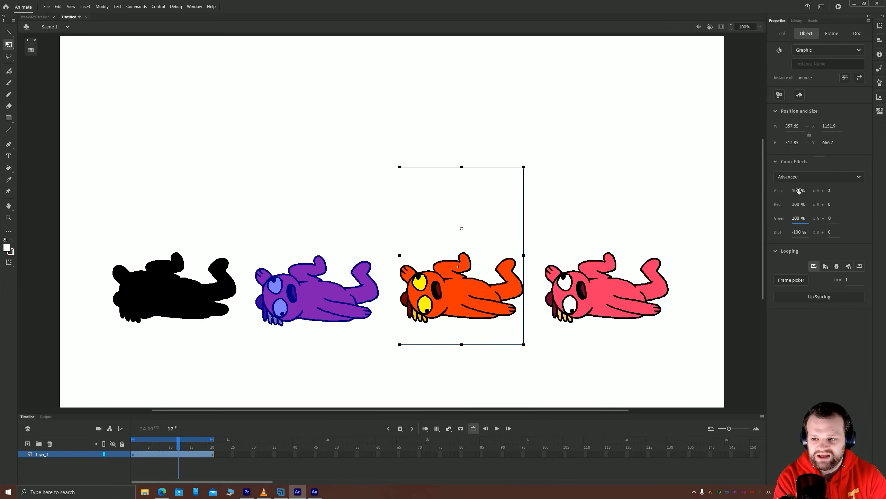
mouse_move(798, 191)
mouse_down()
mouse_move(773, 196)
mouse_move(799, 193)
mouse_up()
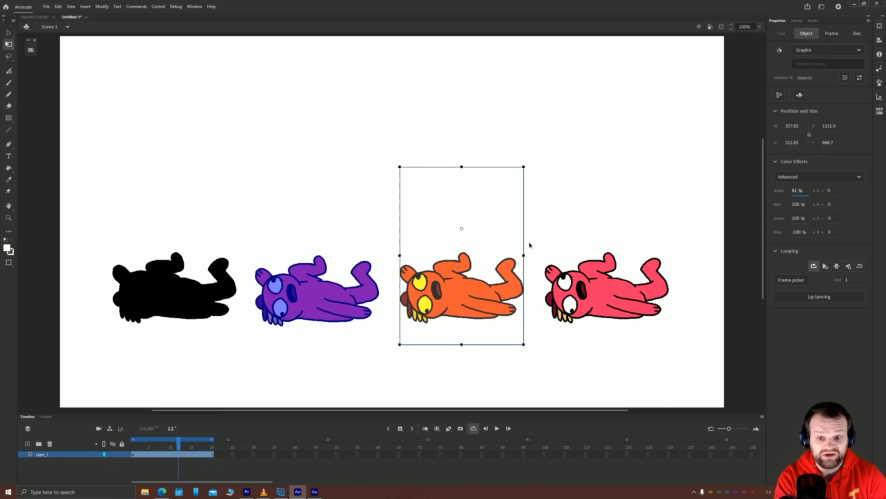
Apply an Alpha color effect of 54% to the fourth bounce instance
click(588, 293)
click(787, 176)
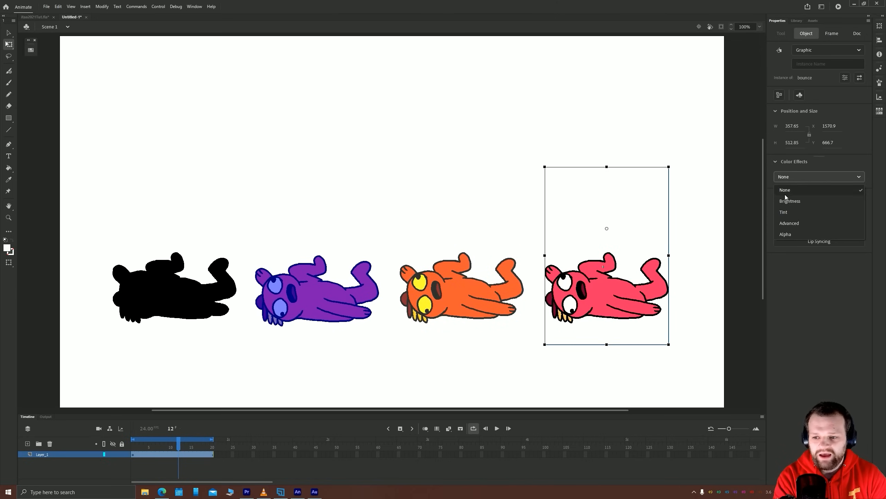
click(783, 233)
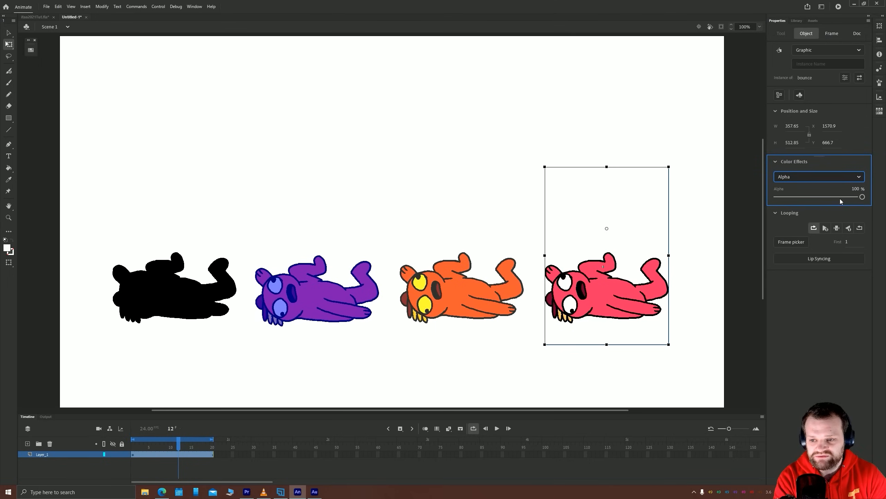
drag(862, 197, 816, 198)
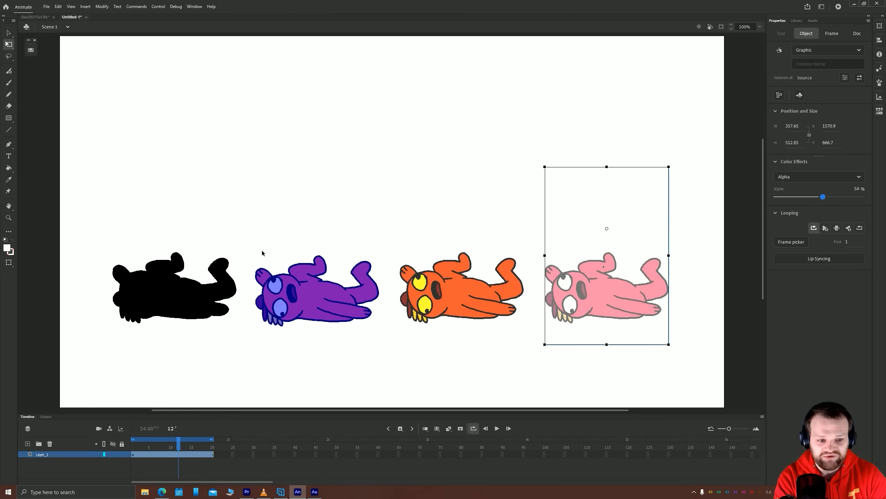
Try moving the blue-tinted instance behind the semi-transparent one, and undo the move
drag(311, 296, 584, 283)
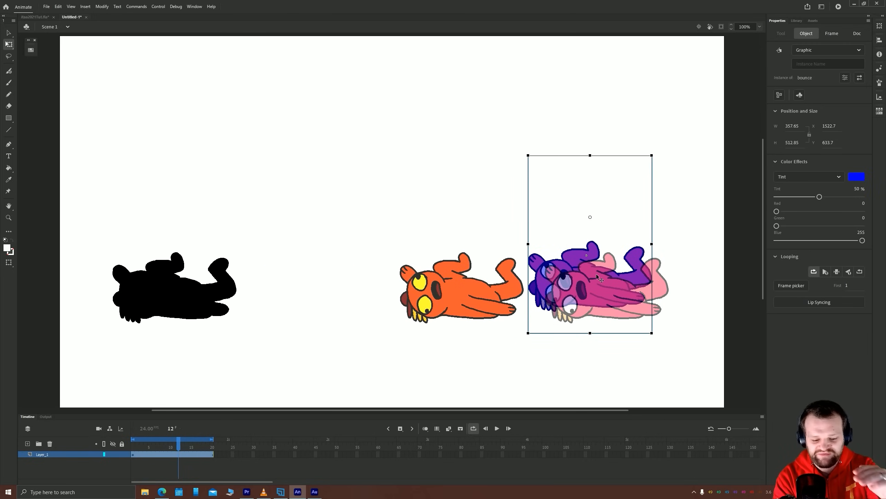
key(ctrl+z)
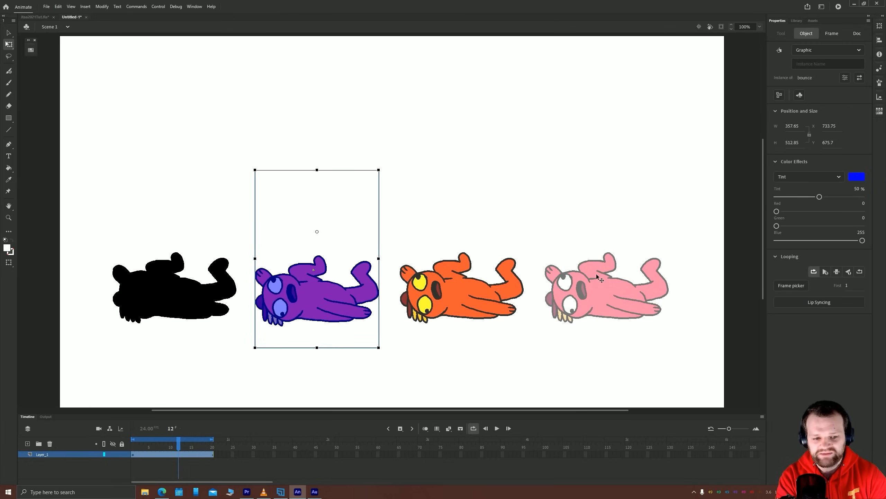
Play the bounce movie clip's timeline in the new document and stop it, and place two copies of the clip in a row beside the original
key(Return)
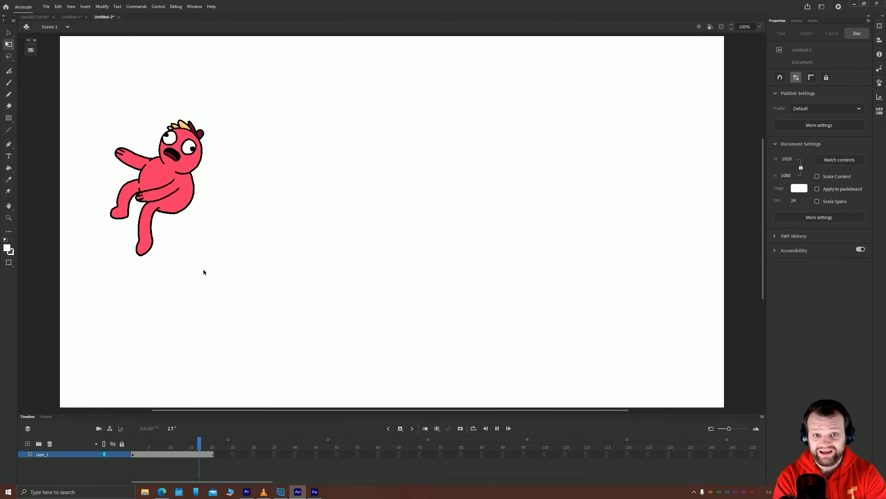
key(Return)
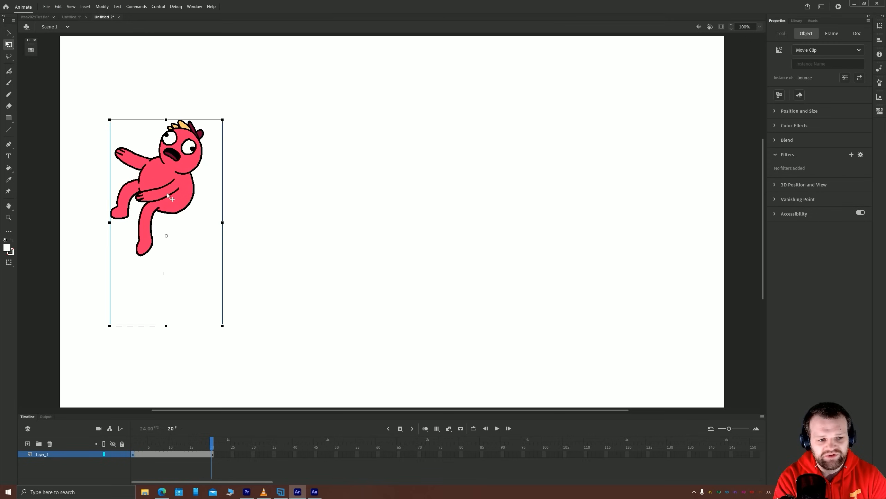
drag(167, 184, 292, 184)
drag(417, 189, 411, 190)
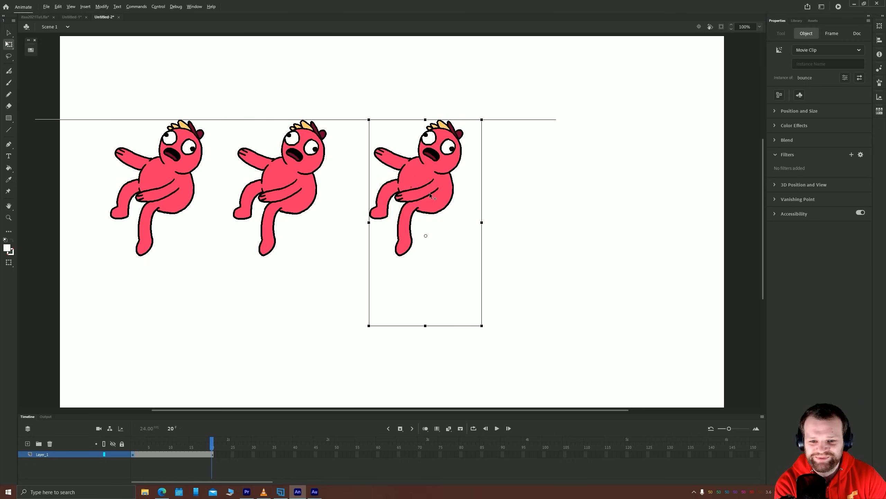
click(544, 197)
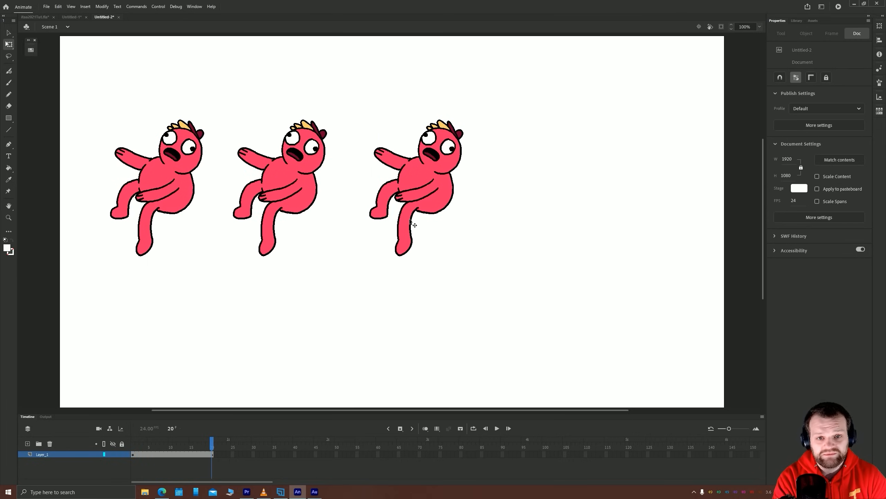
Try the Brightness, Tint and Alpha color effects on the first movie clip instance, and reset its color effect to None
click(165, 179)
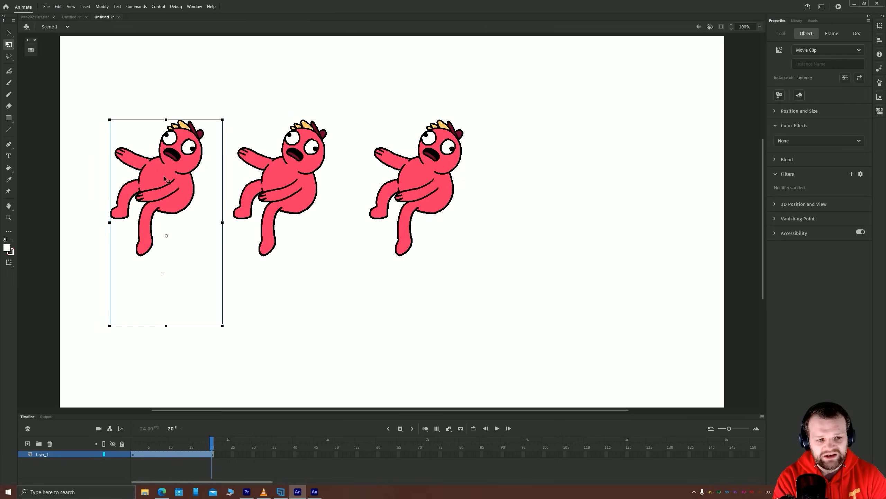
click(787, 140)
click(790, 165)
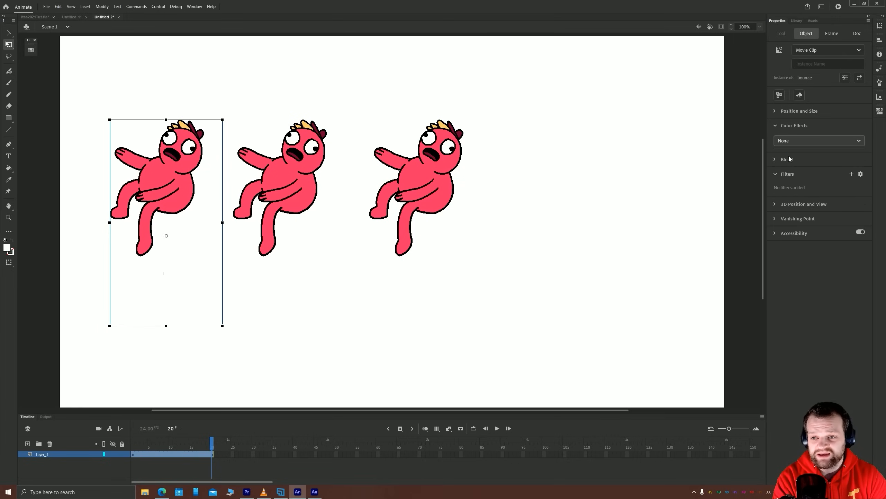
click(789, 142)
click(785, 175)
click(789, 142)
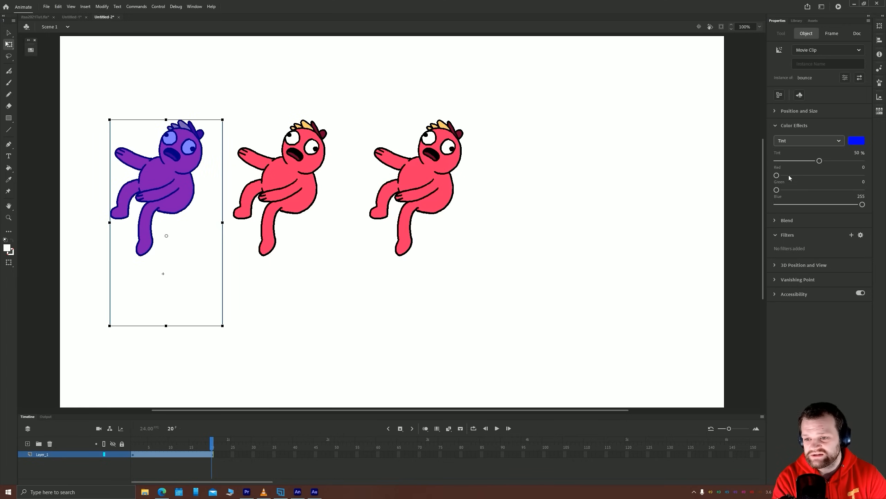
click(790, 198)
click(788, 141)
click(784, 154)
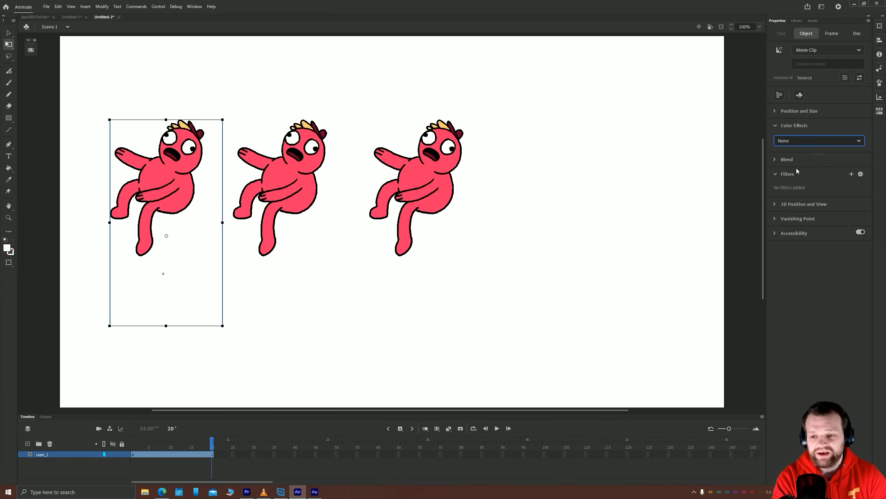
Add a Drop Shadow filter to the first movie clip instance, with Blur X and Y 28 and Distance 25
click(775, 174)
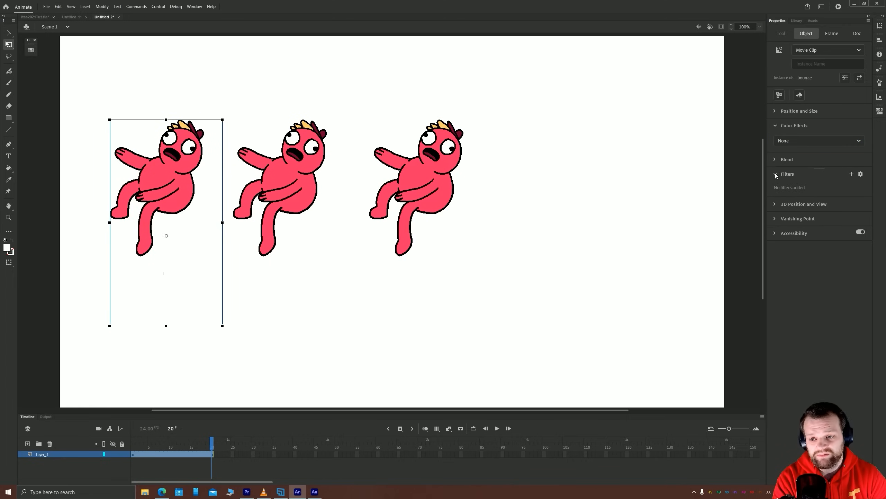
click(775, 174)
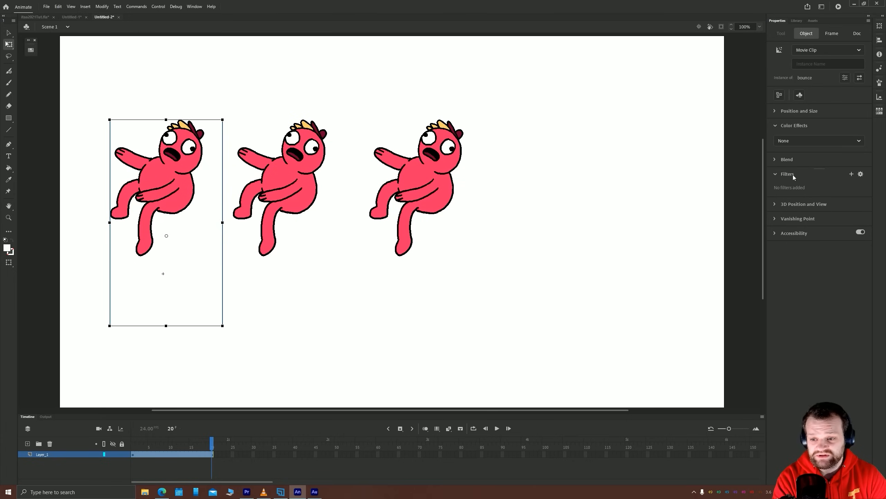
click(852, 174)
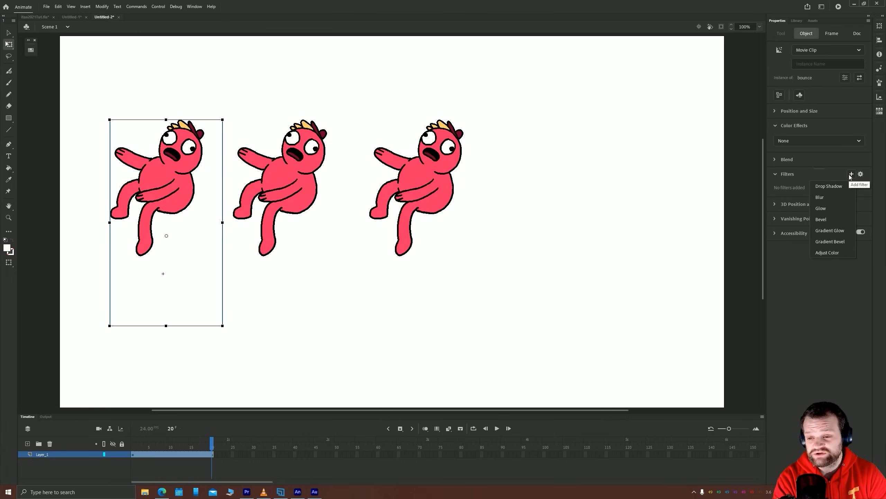
click(838, 186)
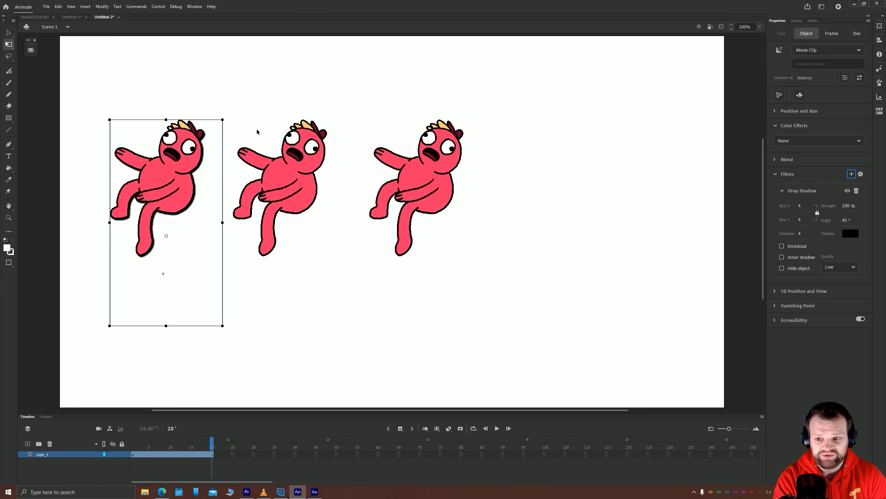
drag(799, 205, 777, 207)
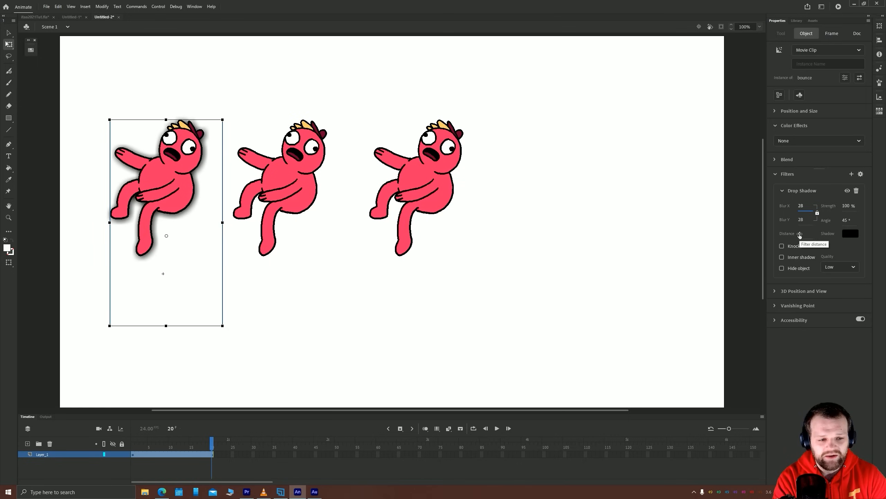
mouse_move(800, 233)
mouse_down()
mouse_move(867, 230)
mouse_move(812, 236)
mouse_up()
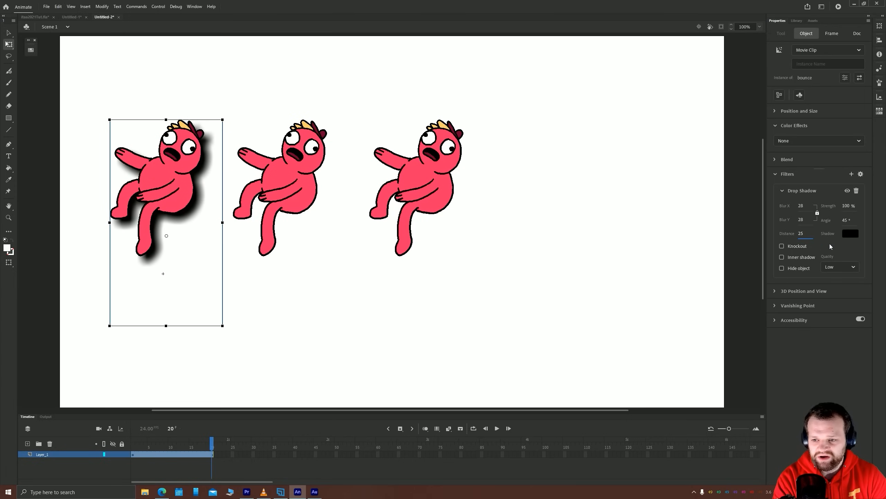
Change the drop shadow's color to teal green and its quality to High
click(852, 234)
click(774, 268)
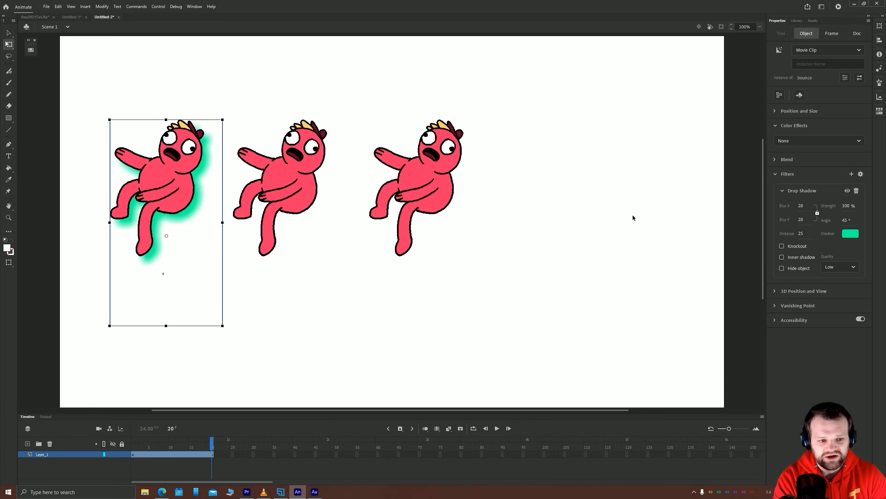
click(830, 268)
click(832, 302)
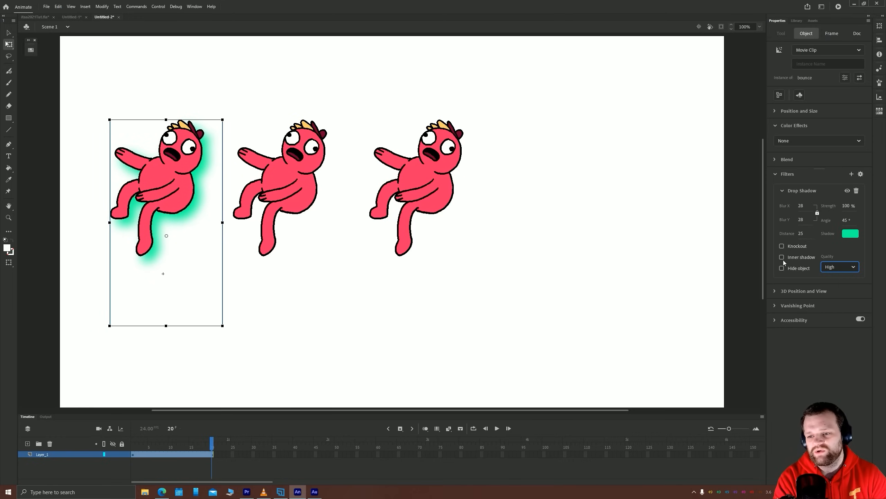
Try the drop shadow's Knockout option on and off, leaving it off
click(782, 247)
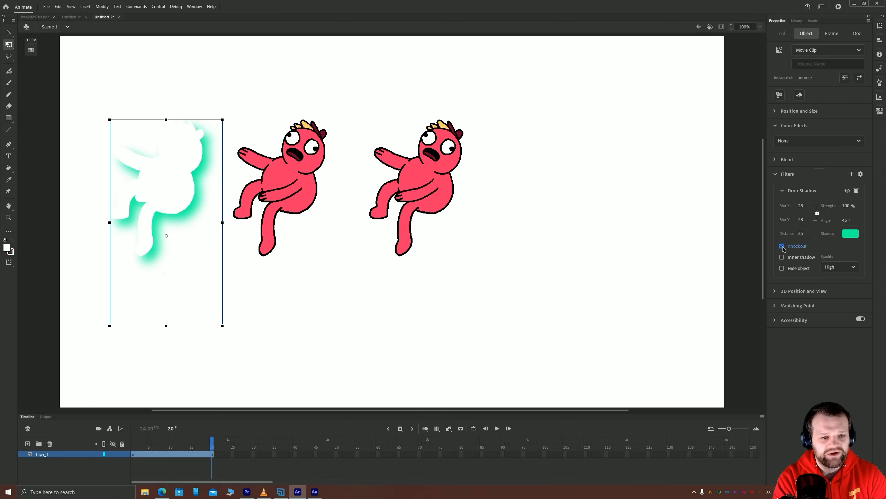
click(782, 246)
click(783, 247)
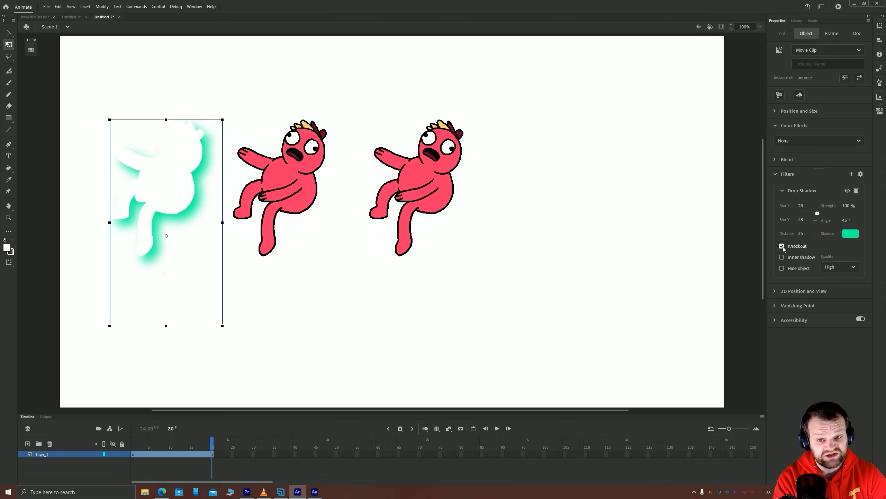
click(782, 246)
Compare the drop shadow with and without the Inner shadow option, and leave the option on
click(782, 257)
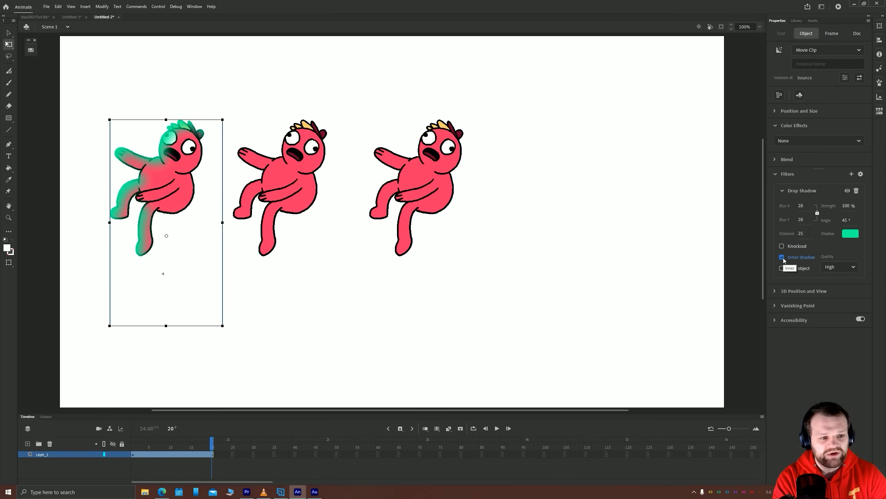
click(782, 257)
click(782, 257)
click(782, 257)
click(782, 257)
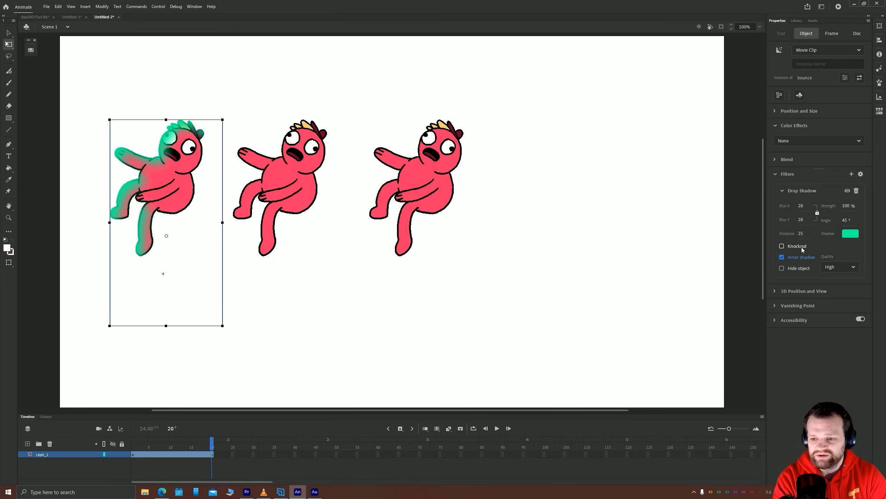
Try the drop shadow's Hide object option, and turn it back off
click(782, 268)
click(781, 269)
click(782, 268)
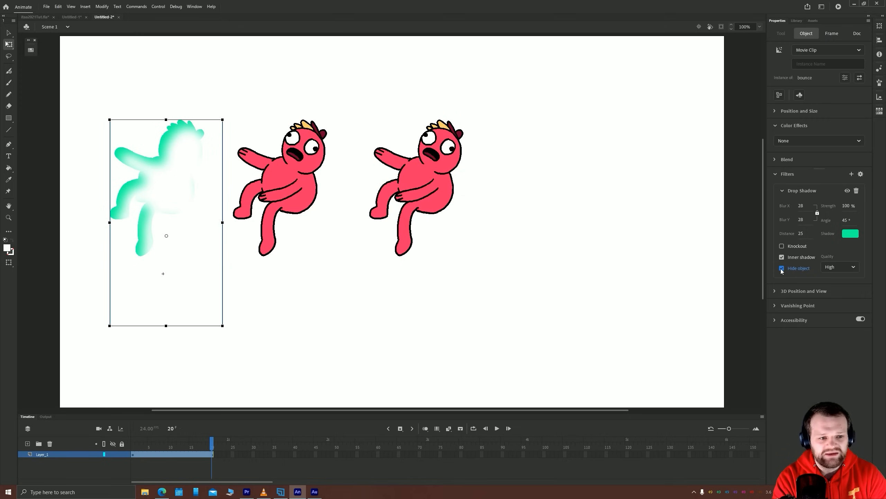
click(782, 268)
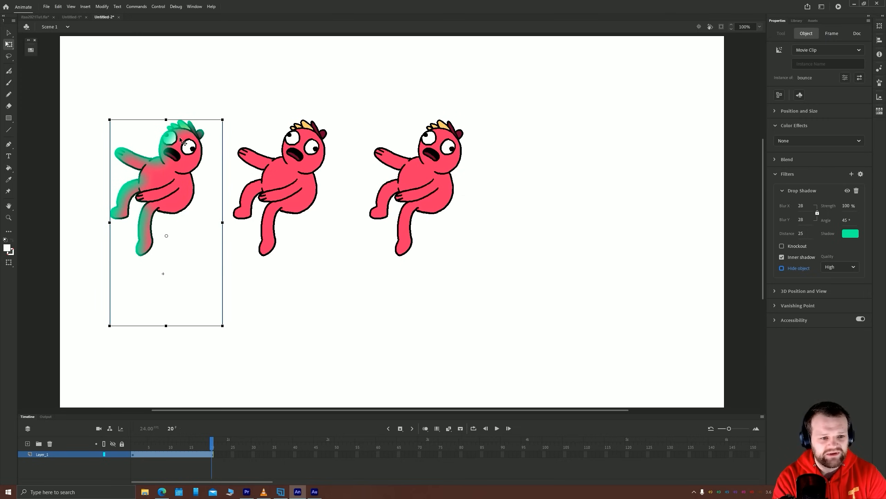
Add a Blur filter to the second movie clip instance and strongly increase its Blur X and Y
click(301, 176)
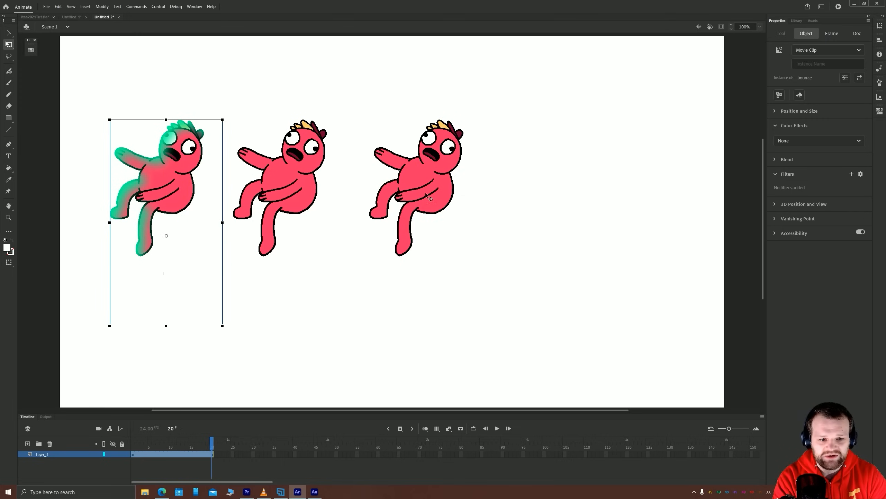
click(850, 175)
click(823, 198)
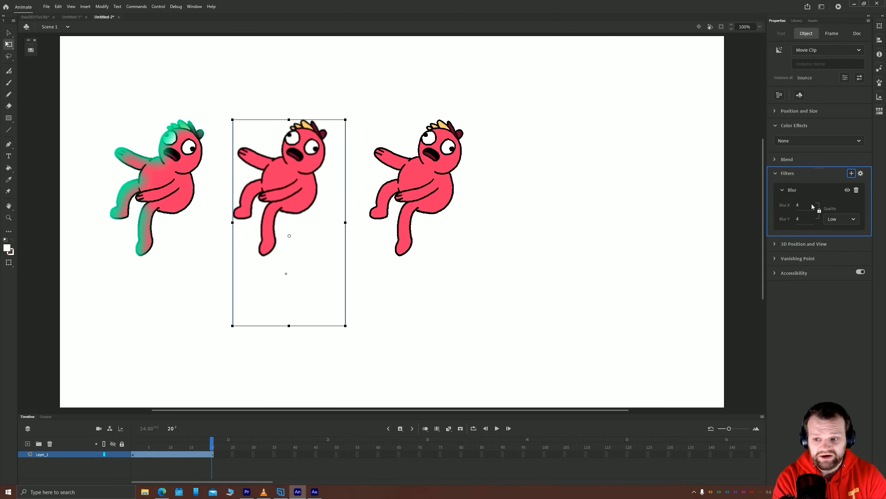
drag(798, 205, 809, 205)
Place a copy of the third movie clip instance beside it as the fourth in the row
click(431, 184)
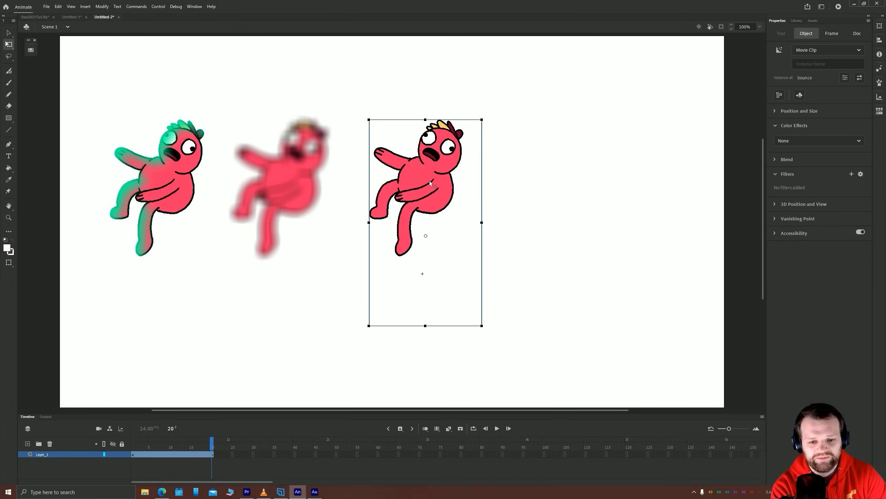
drag(431, 184, 567, 184)
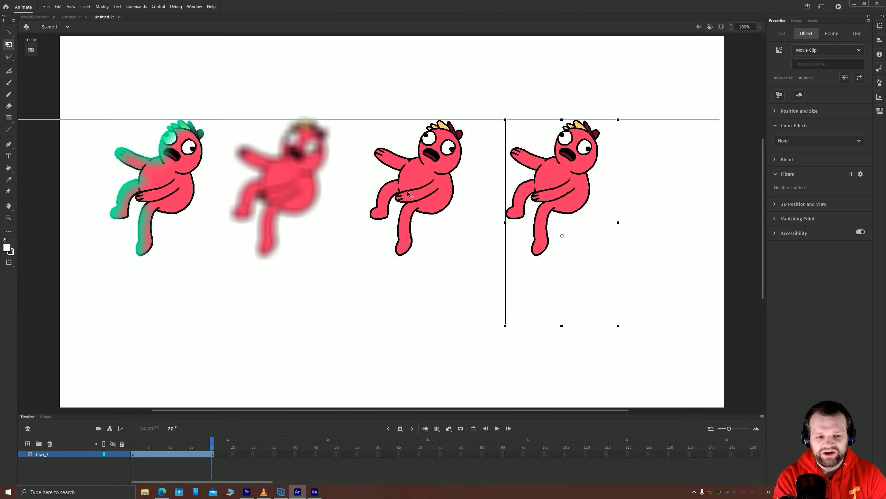
Add a Glow filter to the third movie clip instance with Blur X and Y set to 79
click(408, 194)
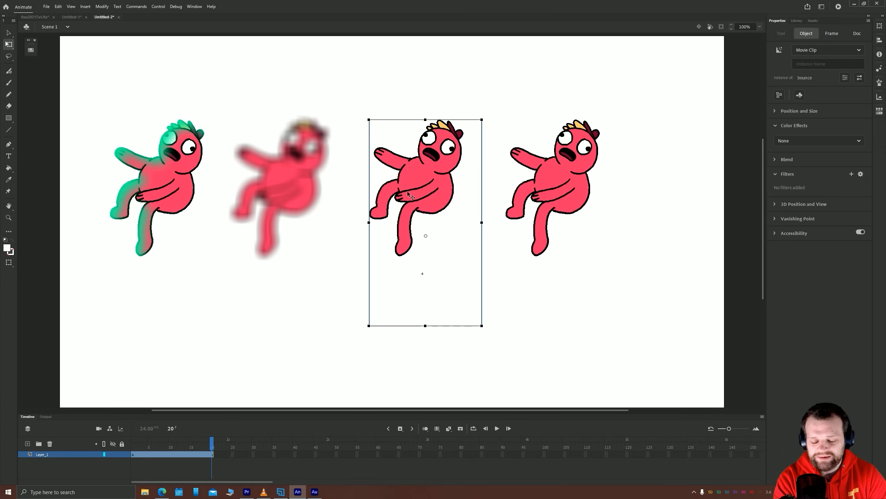
click(851, 173)
click(830, 210)
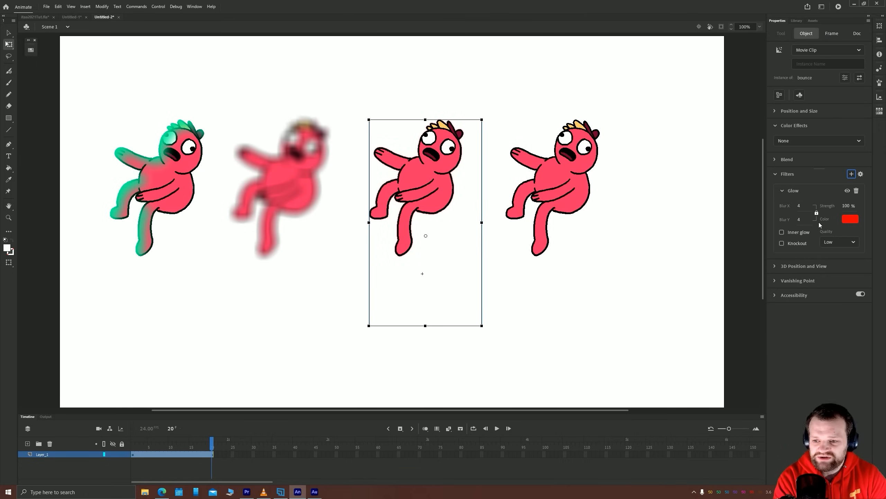
drag(800, 205, 815, 197)
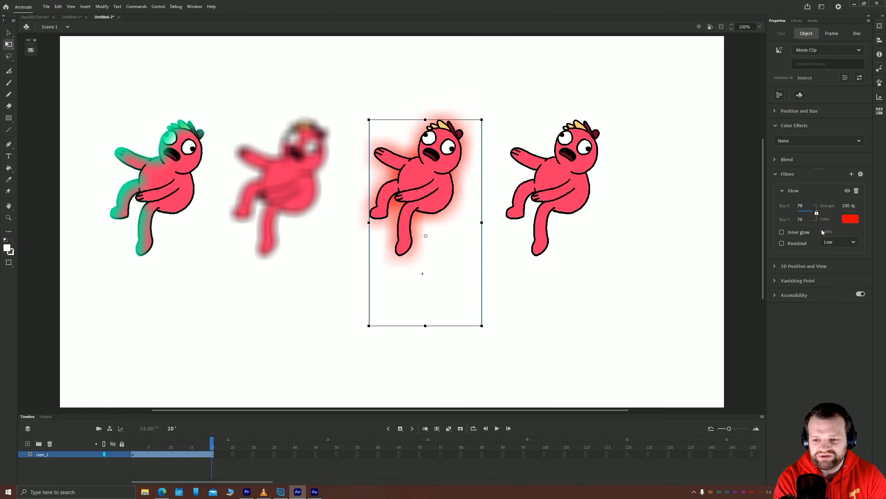
Try the glow's Inner glow and Knockout options one after the other, turning each back off
click(782, 232)
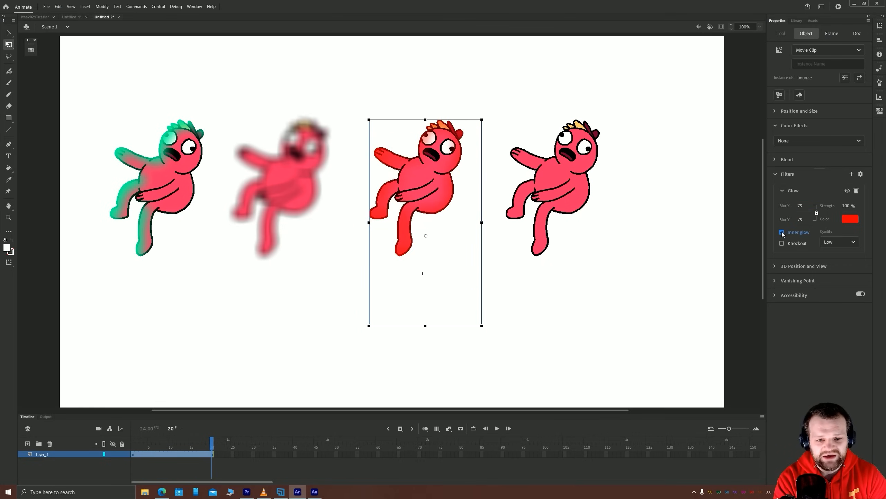
click(782, 233)
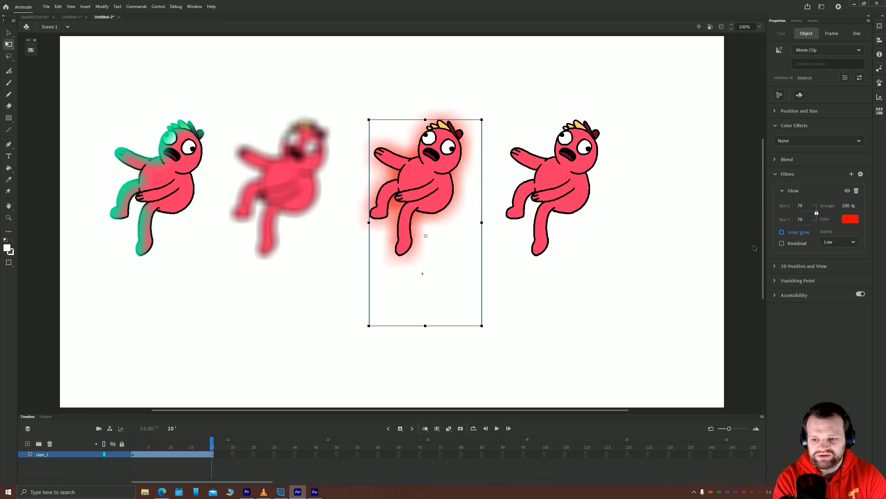
click(782, 244)
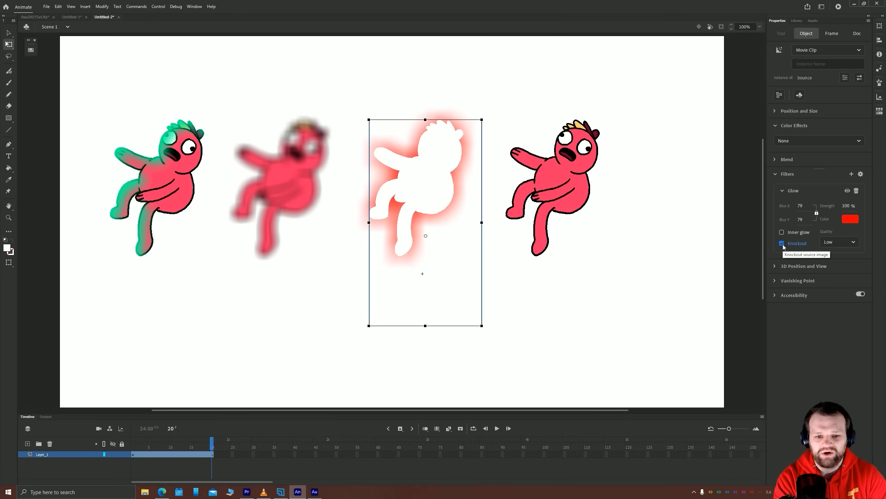
click(783, 244)
Set the glow color to the character's pinkish-red body color, then preview the Knockout option and turn it back off
click(855, 219)
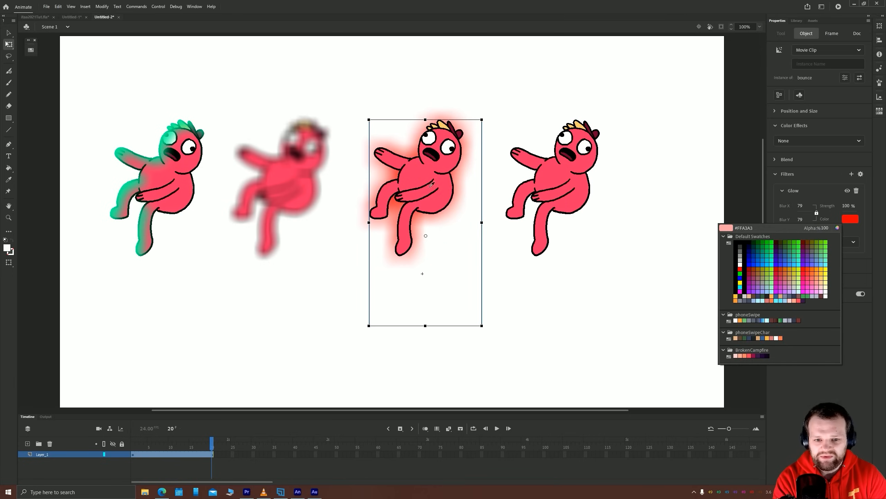
click(417, 174)
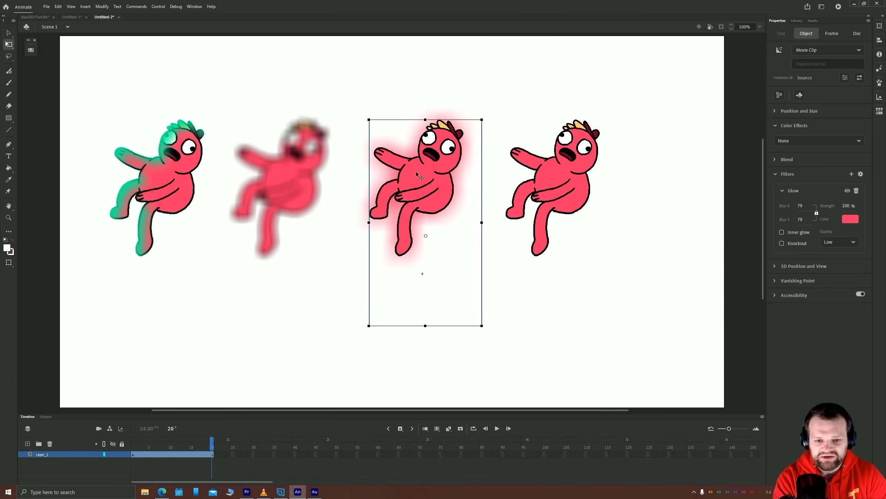
click(782, 243)
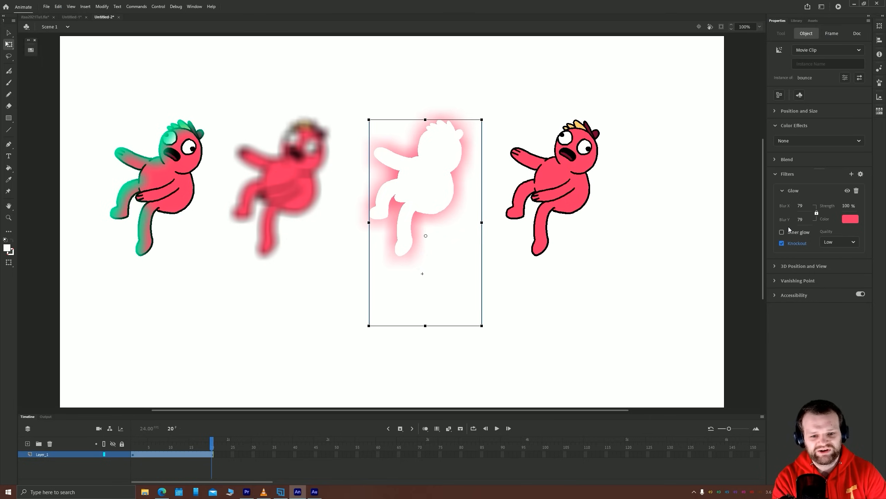
click(782, 243)
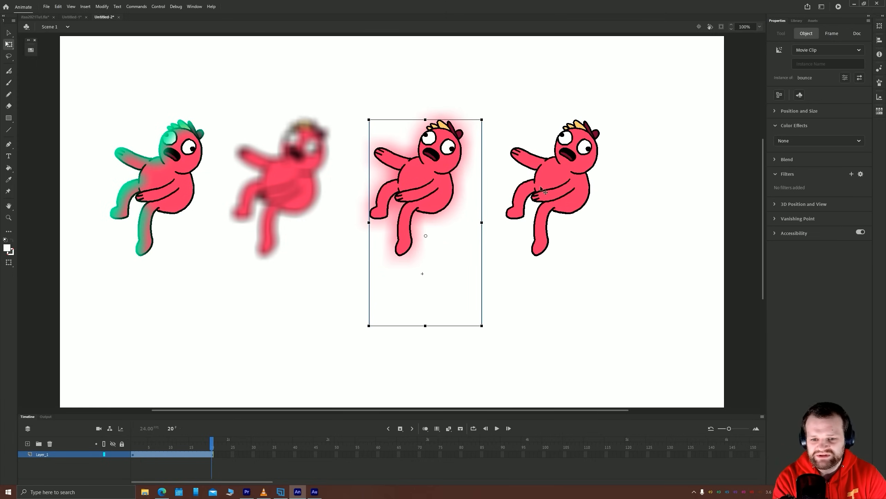
Copy the fourth movie clip instance to the row's right end, and give the original a Bevel filter with Blur X and Y 39 and Distance 9
drag(540, 185, 659, 179)
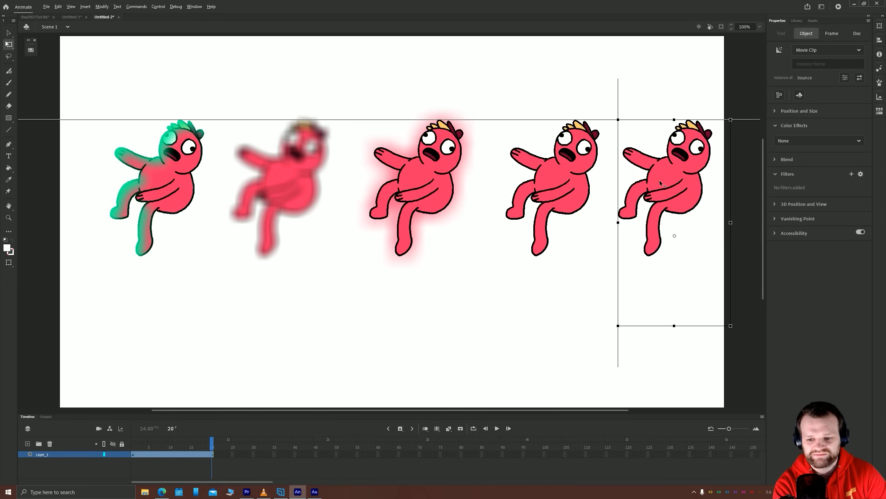
click(536, 183)
click(852, 174)
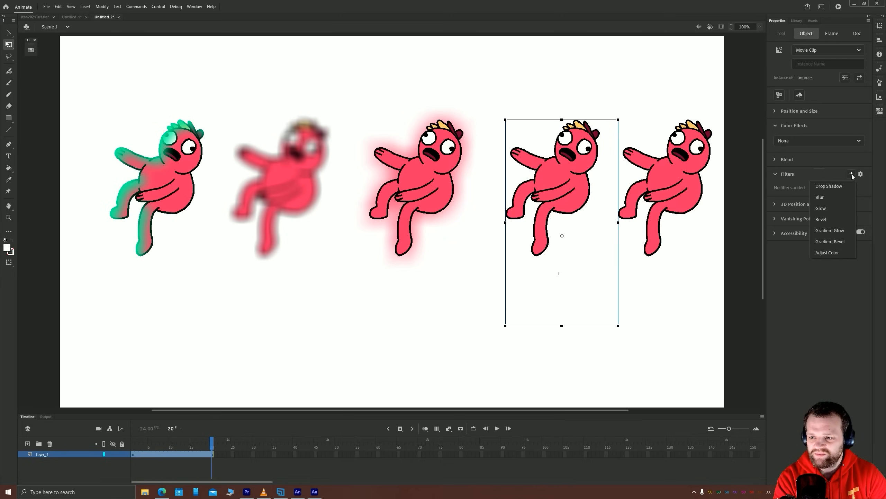
click(821, 219)
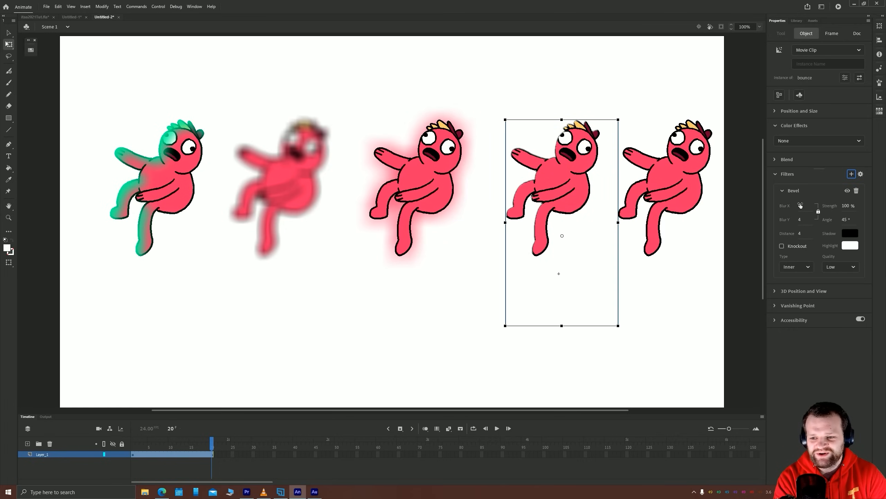
drag(799, 208, 807, 203)
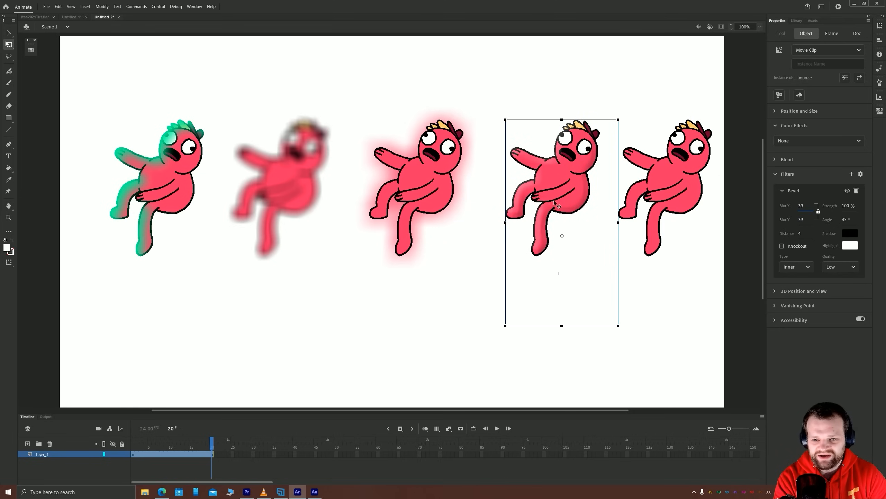
drag(800, 233, 798, 227)
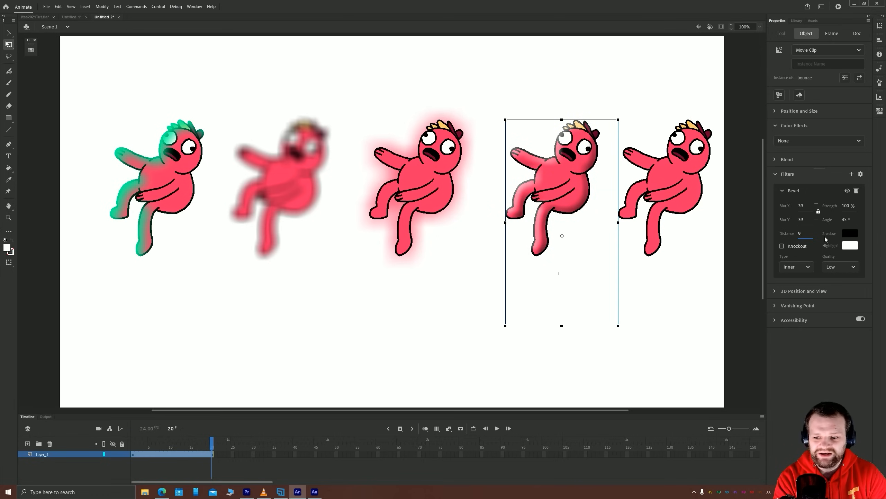
Compare the bevel's Outer and Full types, and return the type to Inner
click(801, 267)
click(791, 295)
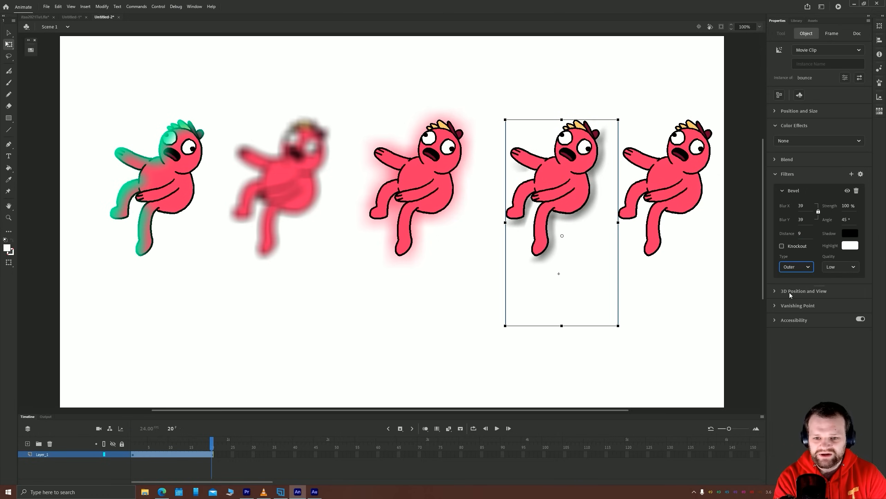
click(789, 270)
click(790, 298)
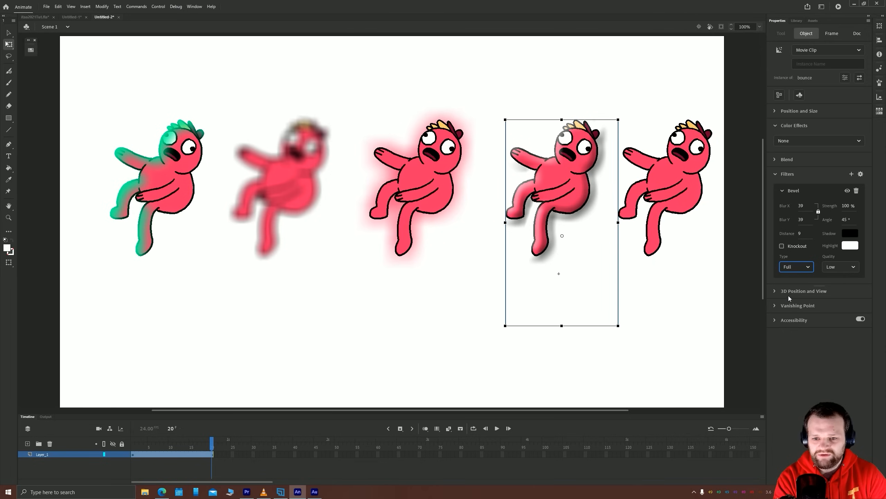
click(793, 267)
click(792, 282)
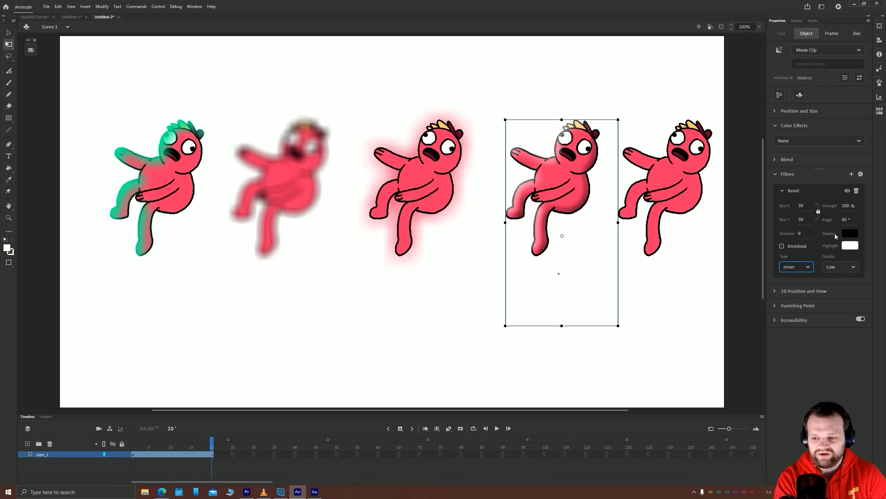
Change the bevel's shadow color to dark magenta and its highlight to a phoneSwipe swatch, and deselect the instance
click(849, 234)
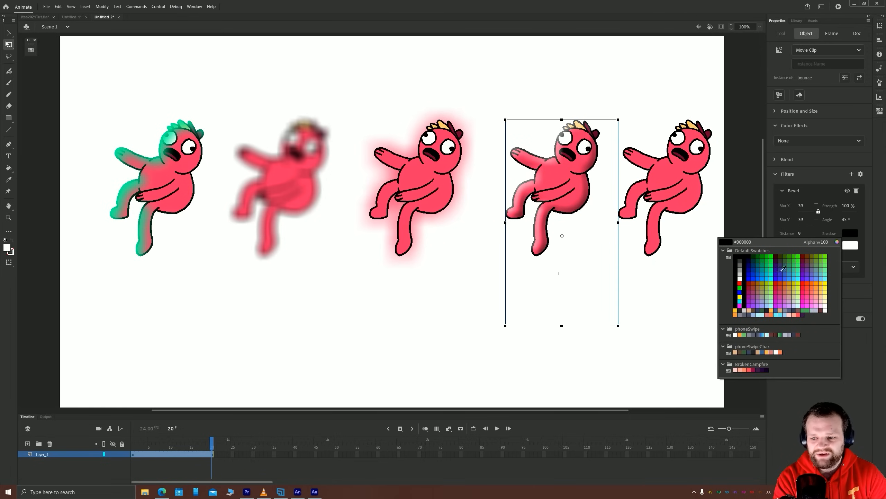
click(756, 368)
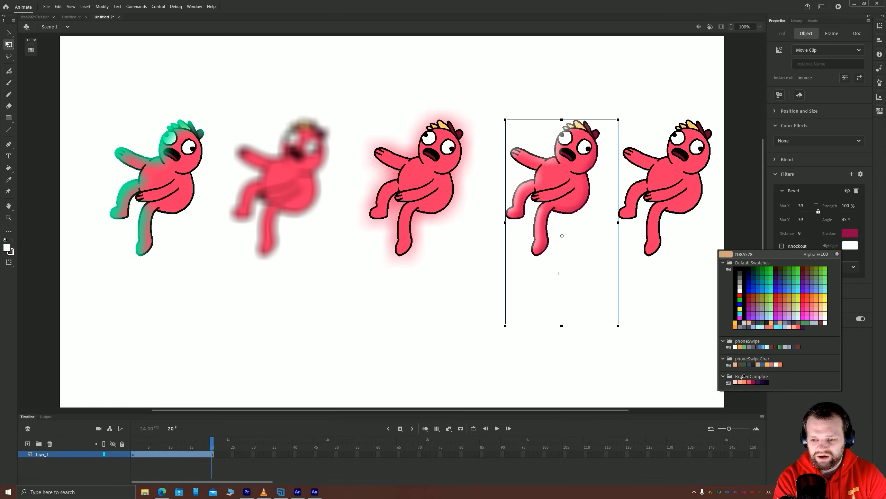
click(762, 347)
click(447, 324)
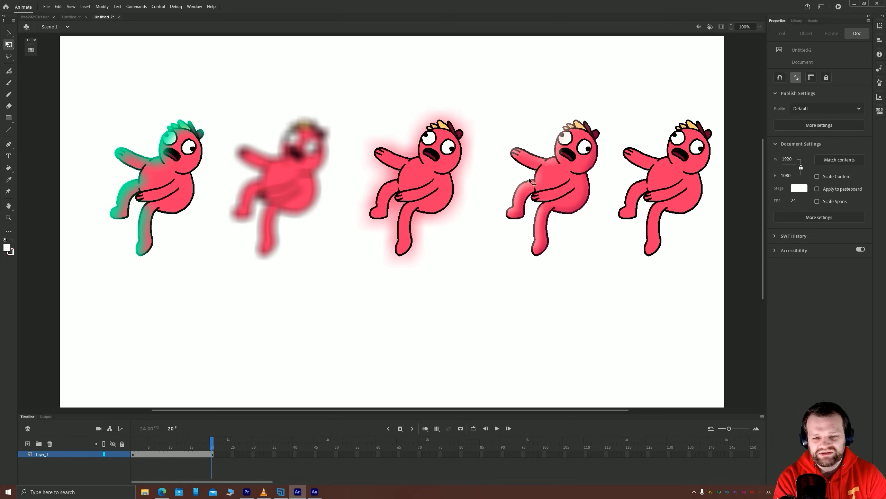
Move all five instances up and left on the stage, and copy the fifth below the first to start a second row
drag(720, 299, 36, 71)
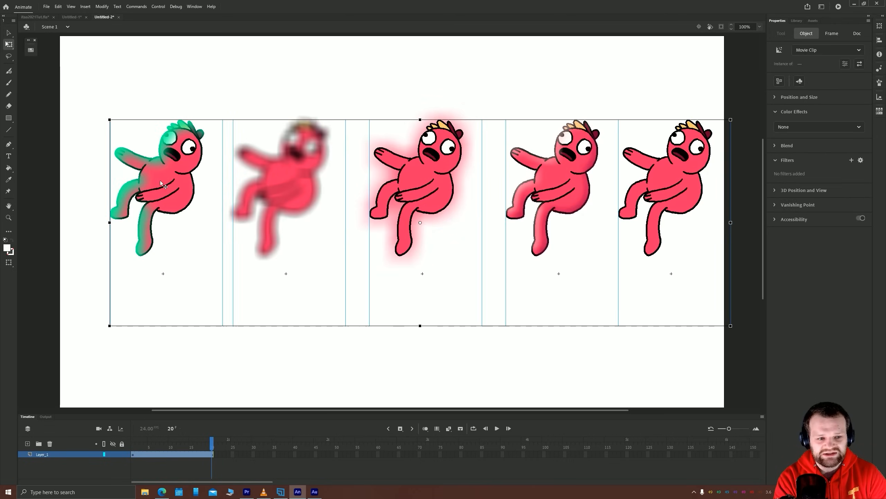
drag(159, 180, 128, 131)
click(477, 321)
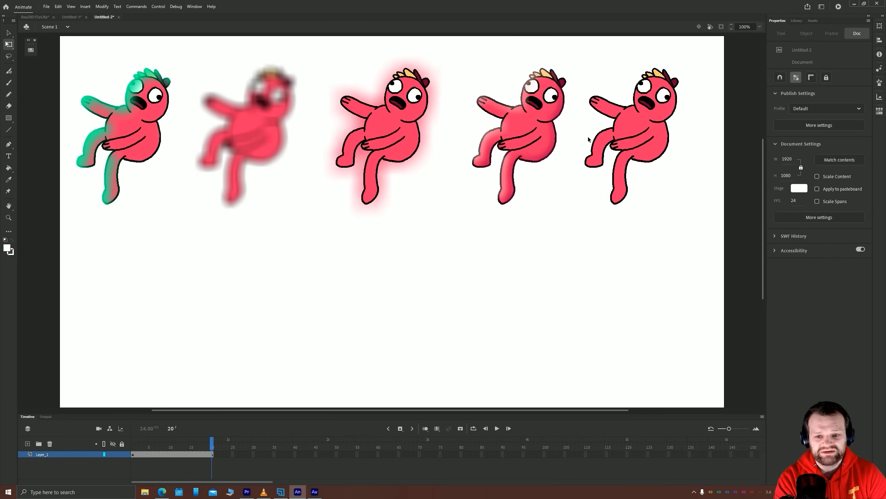
click(623, 138)
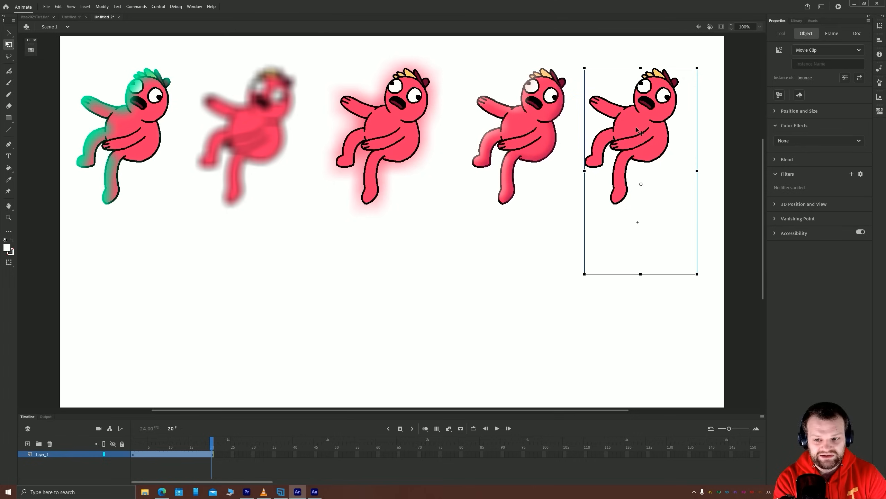
drag(636, 129, 127, 300)
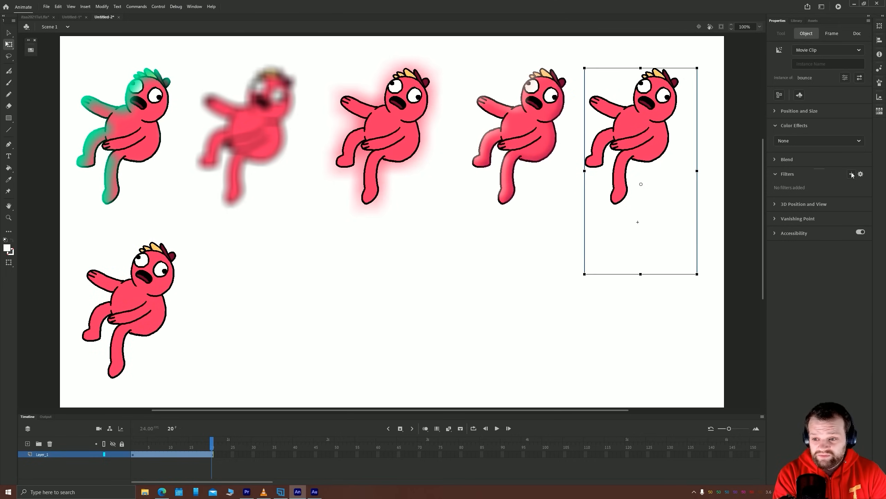
Add a Gradient Glow filter to the fifth movie clip instance with Blur X and Y set to 32
click(851, 173)
click(821, 231)
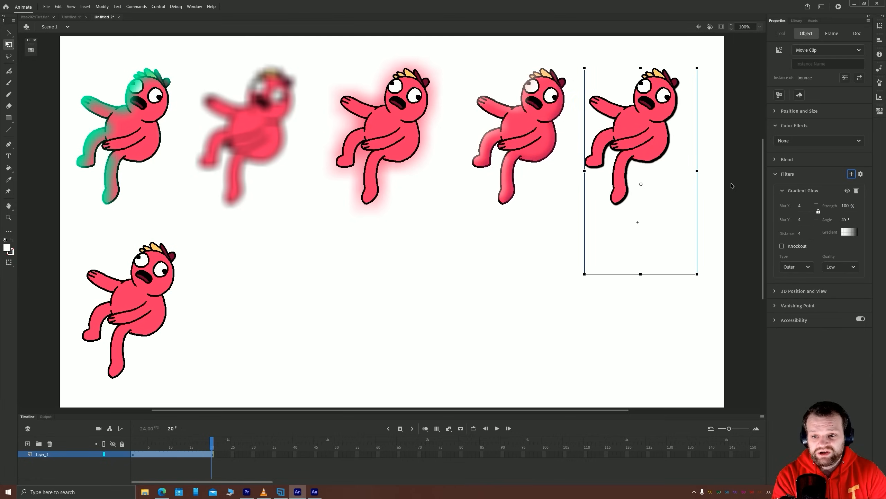
drag(799, 222, 808, 218)
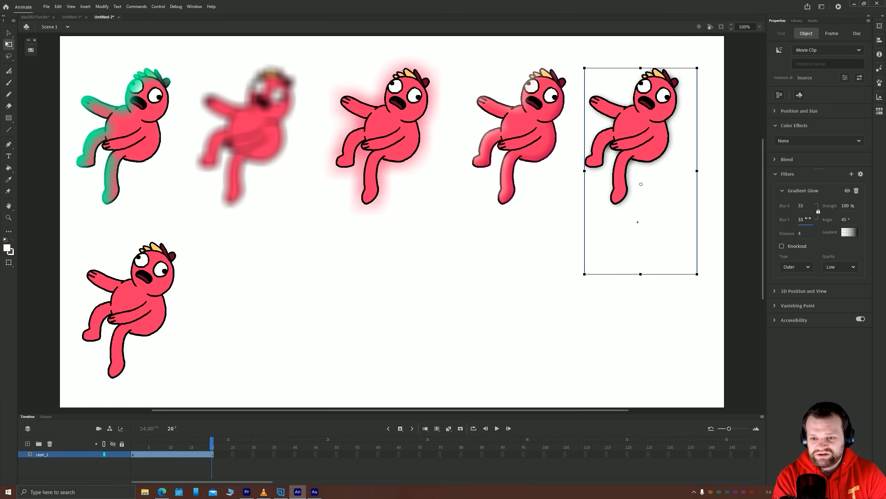
Add extra color stops to the Gradient Glow's gradient and rearrange them, with black near the middle
click(845, 233)
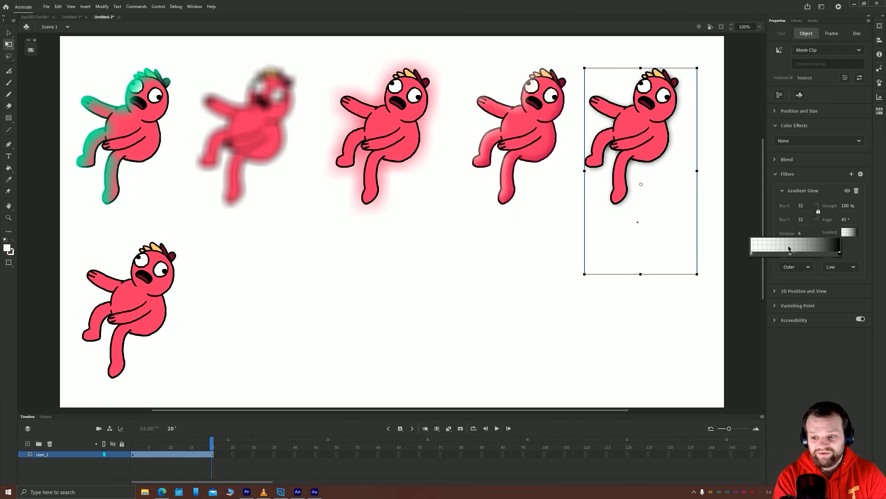
click(765, 253)
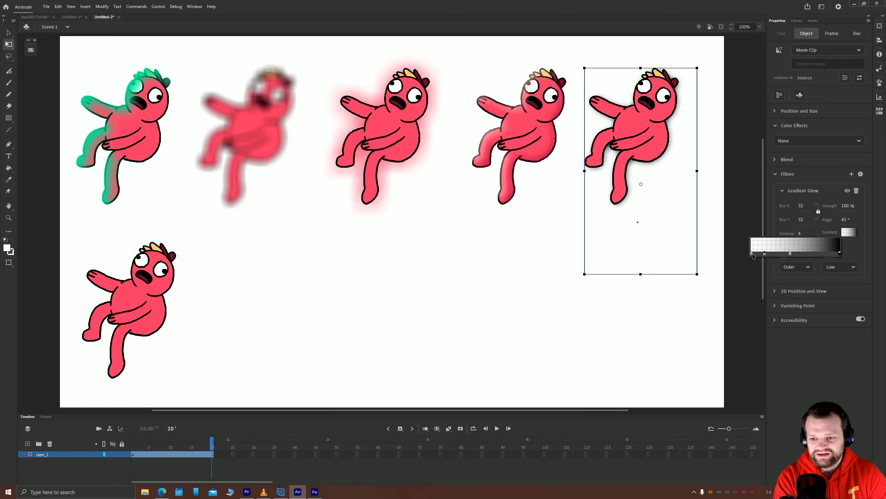
click(779, 253)
mouse_move(791, 254)
mouse_down()
mouse_move(819, 254)
mouse_move(798, 254)
mouse_up()
Color the gradient's outer dark-side stop purple and the two light-side stops magenta and light pink, and close the gradient editor
click(830, 253)
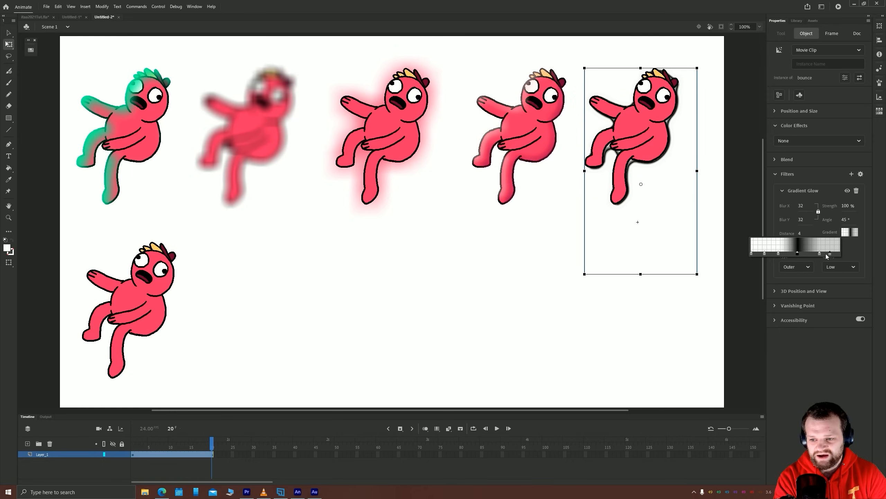
click(777, 320)
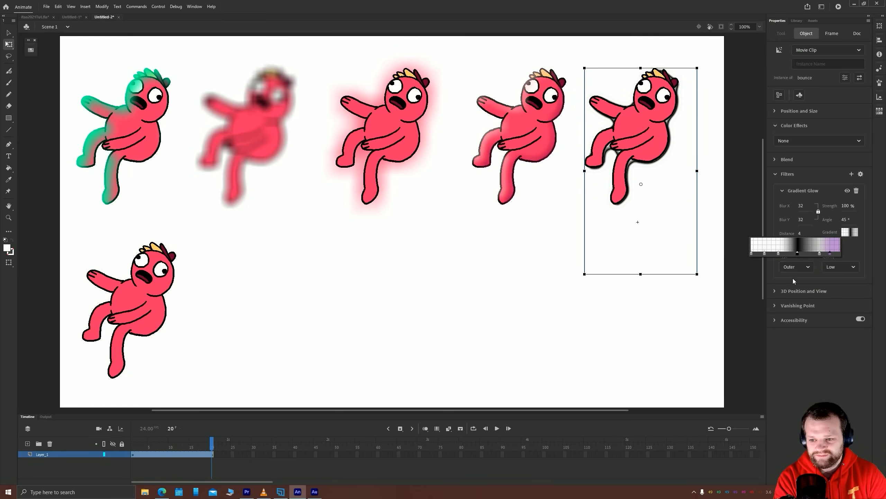
click(779, 253)
click(712, 317)
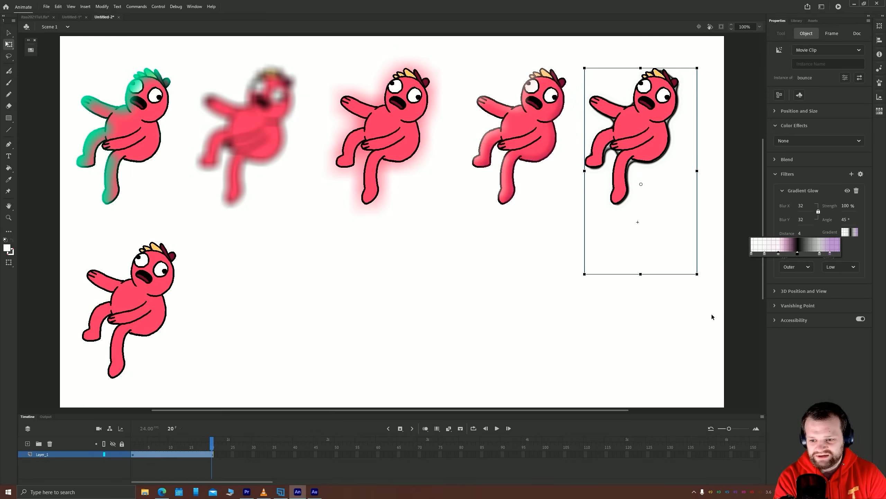
click(765, 253)
click(662, 302)
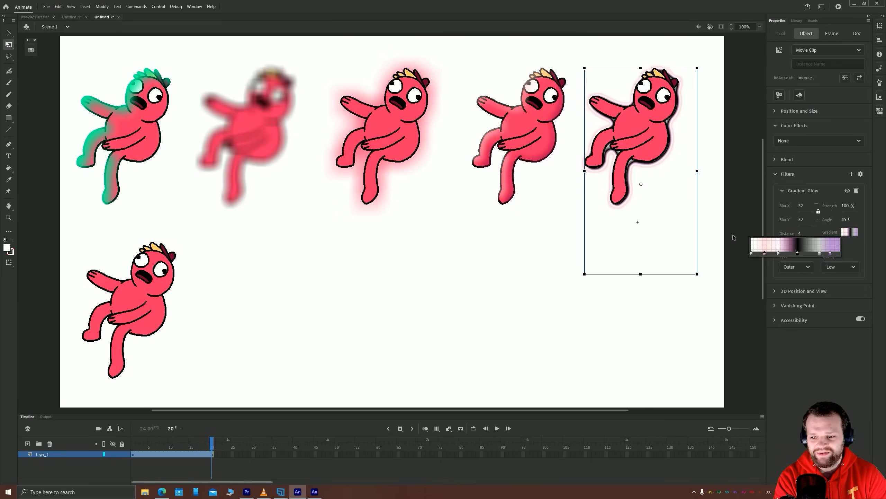
click(797, 376)
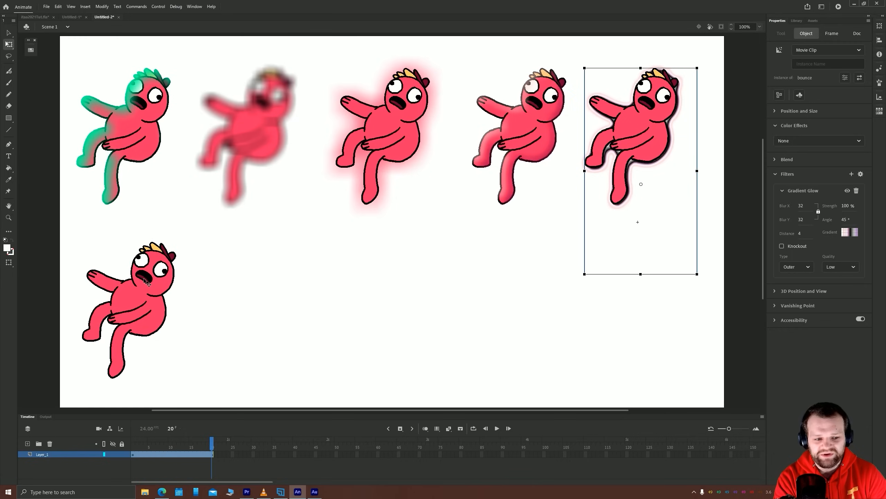
Copy the second-row movie clip instance twice to its right, making a row of three evenly spaced instances
click(178, 279)
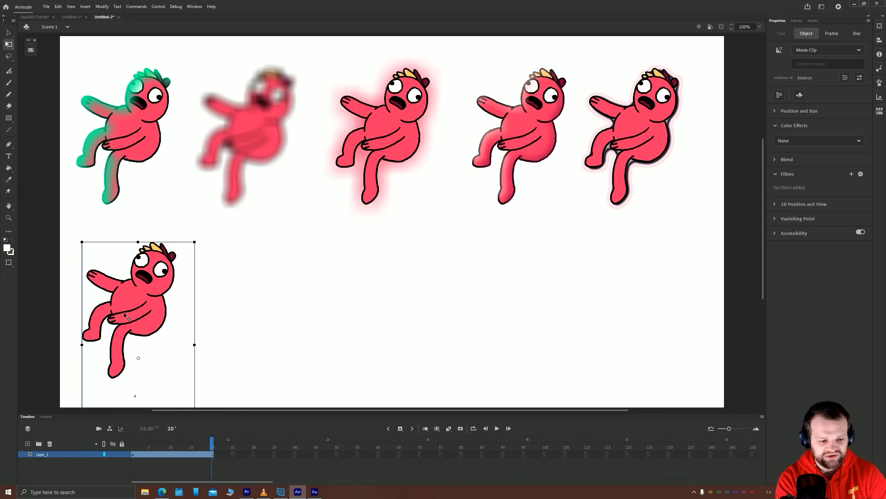
drag(124, 313, 258, 304)
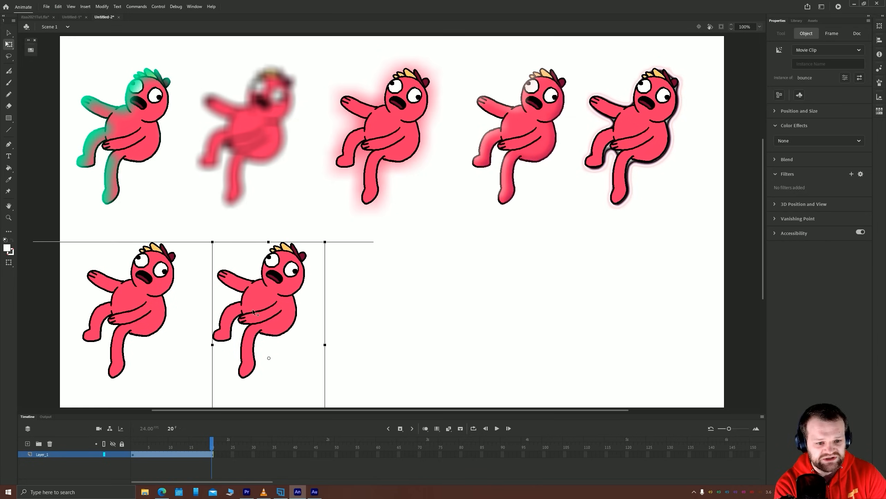
key(ctrl+d)
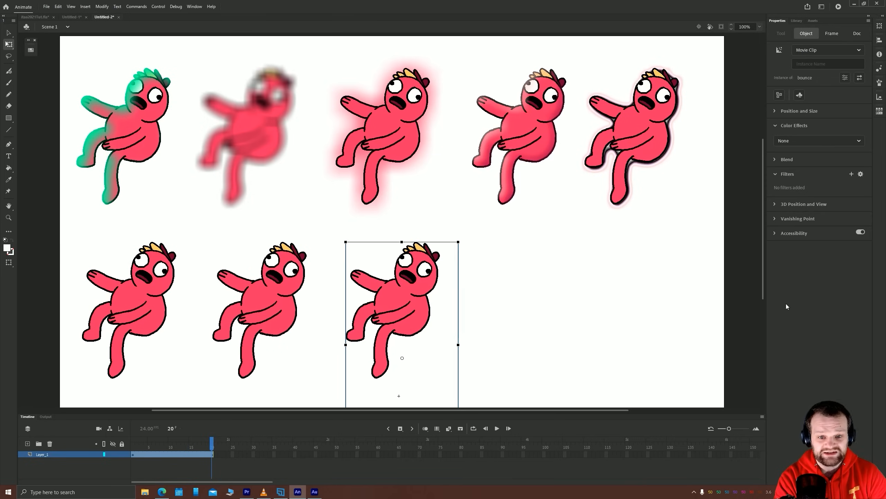
Add a Gradient Bevel filter to the first movie clip instance in the second row
click(132, 303)
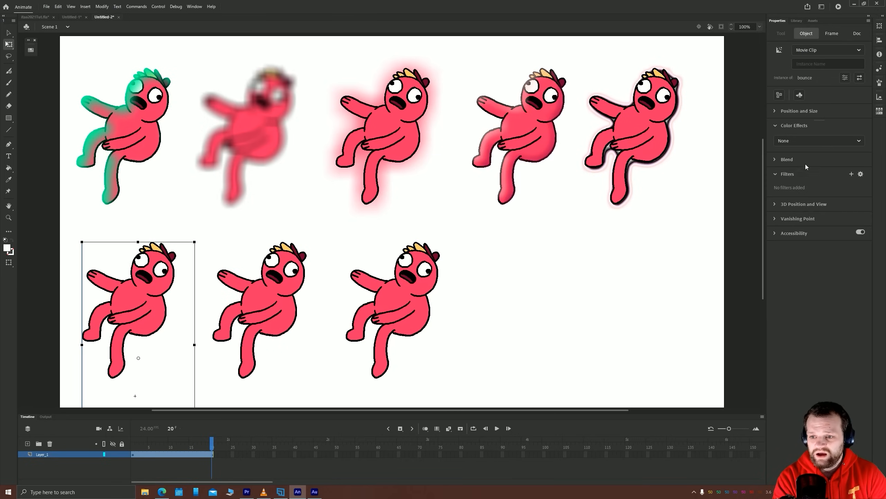
click(851, 174)
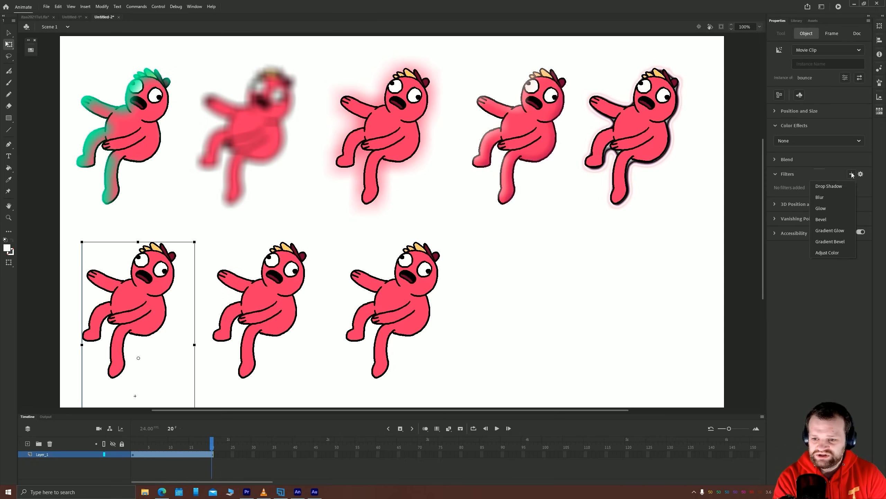
click(831, 241)
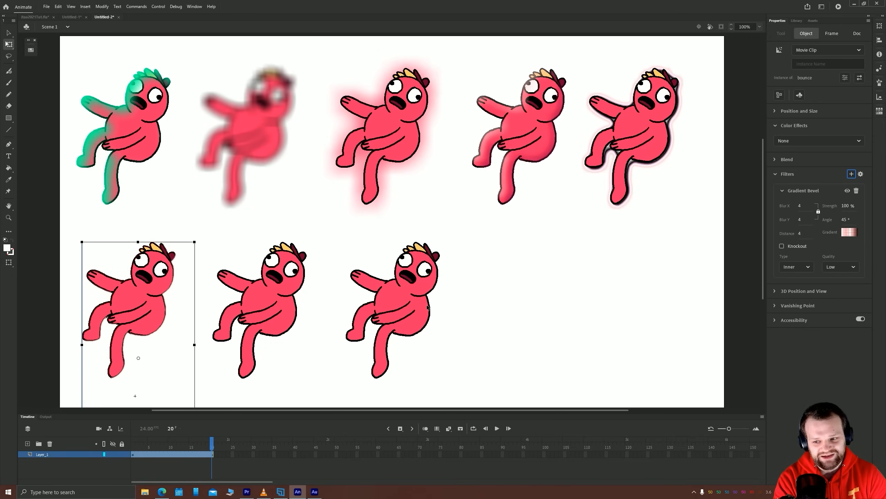
Add an Adjust Color filter to the second instance in the second row with Hue -45, Saturation 60 and Contrast -26
click(277, 318)
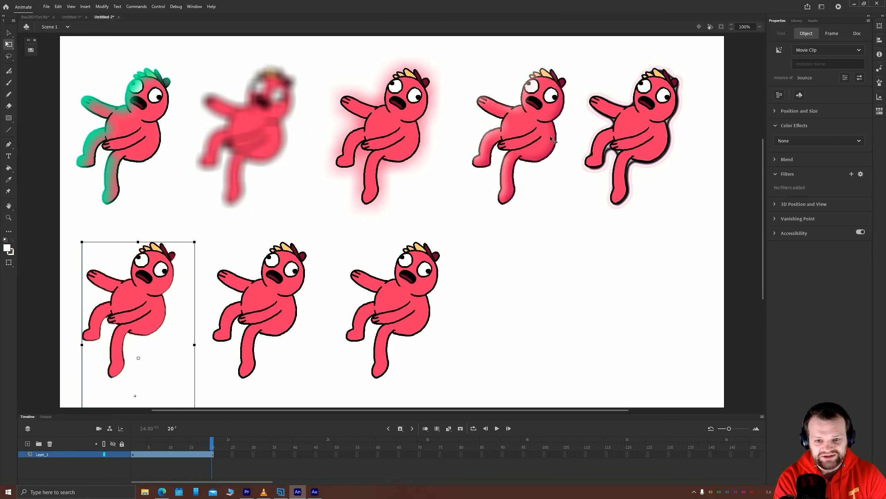
click(851, 174)
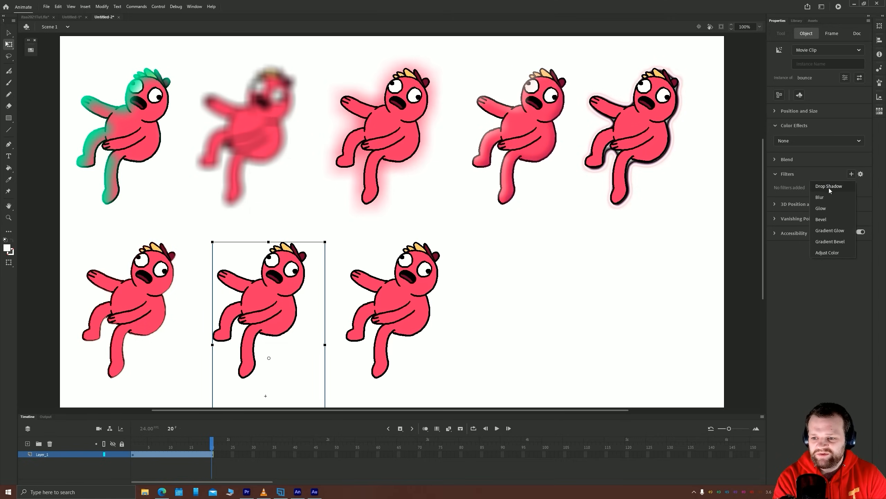
click(828, 253)
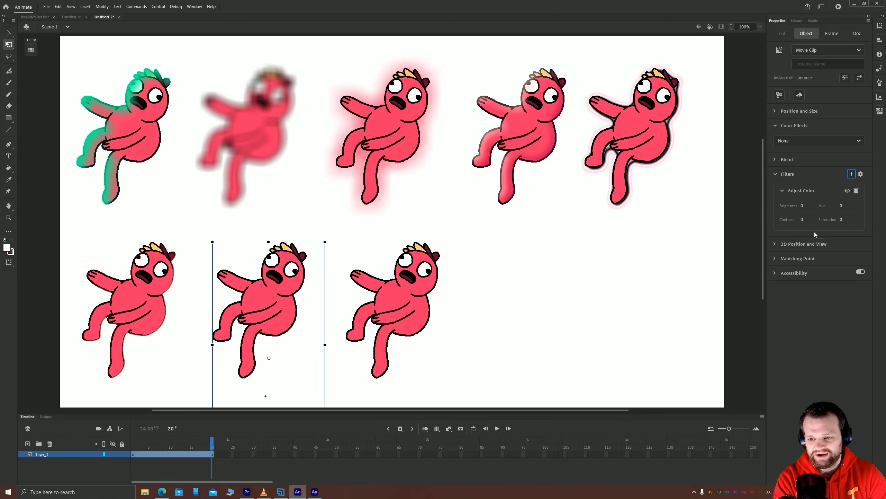
drag(803, 205, 814, 201)
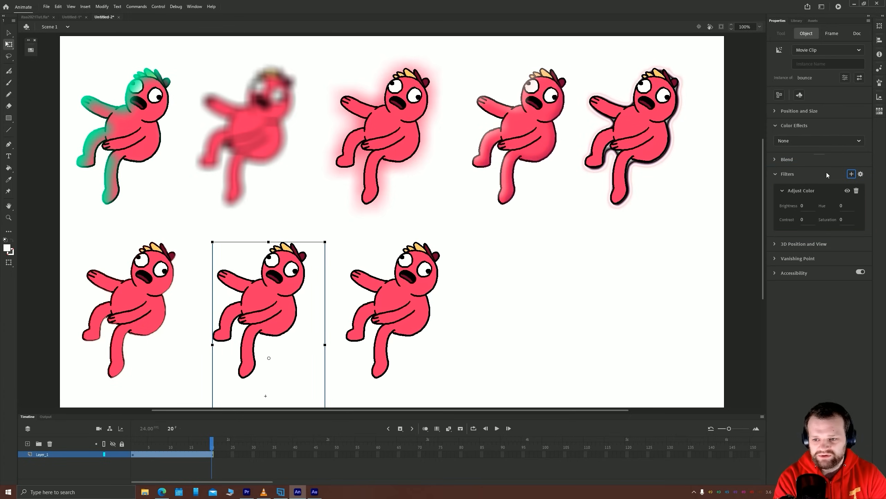
drag(844, 208, 838, 189)
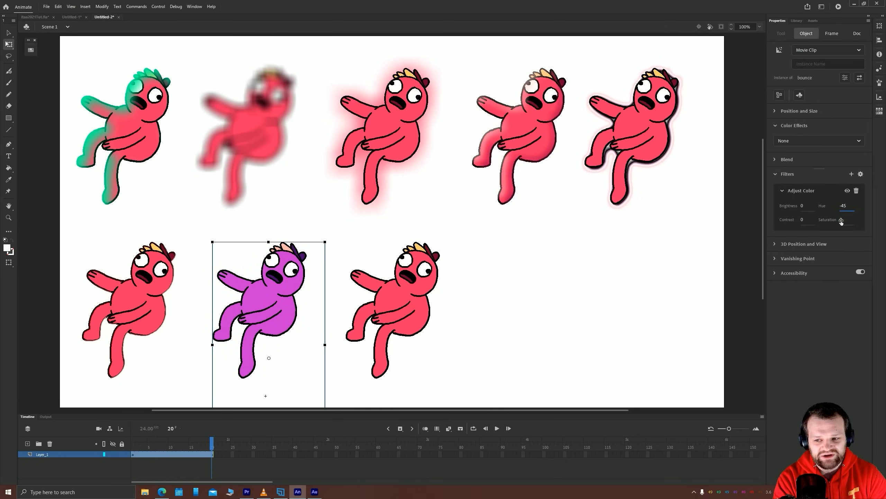
drag(842, 219, 859, 214)
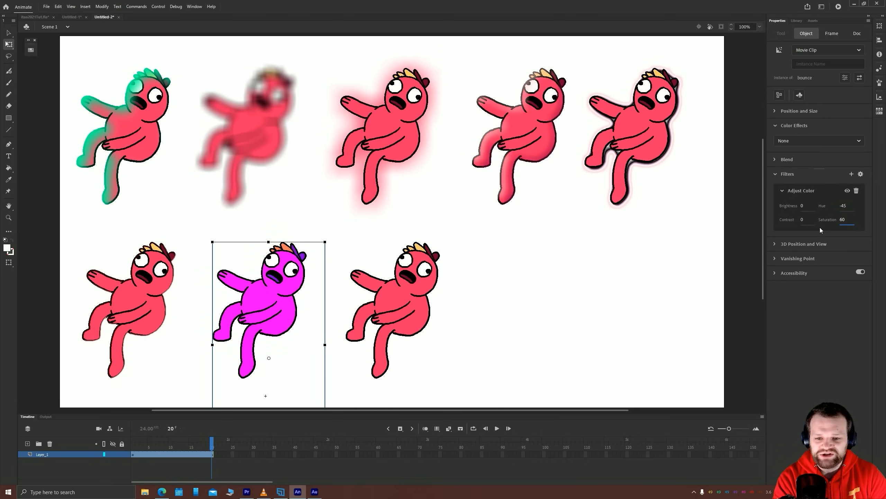
drag(802, 223, 814, 219)
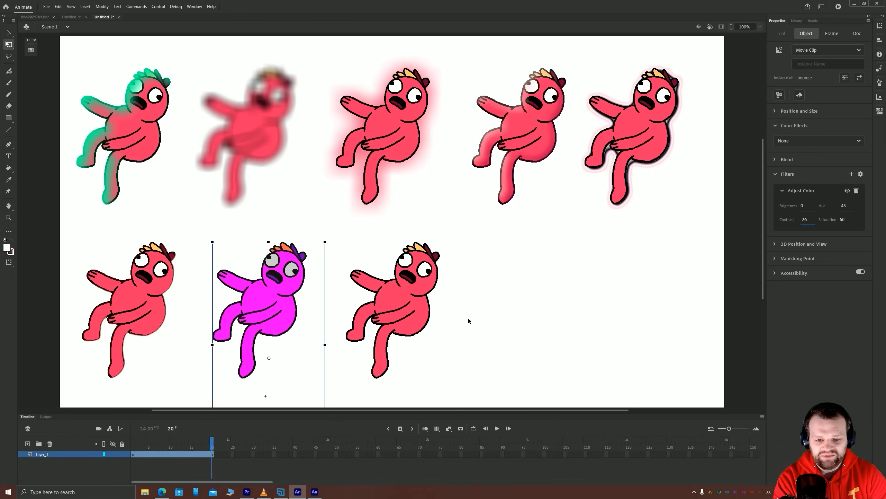
Move all eight movie clip instances together slightly up and to the right on the stage, and deselect them
click(576, 297)
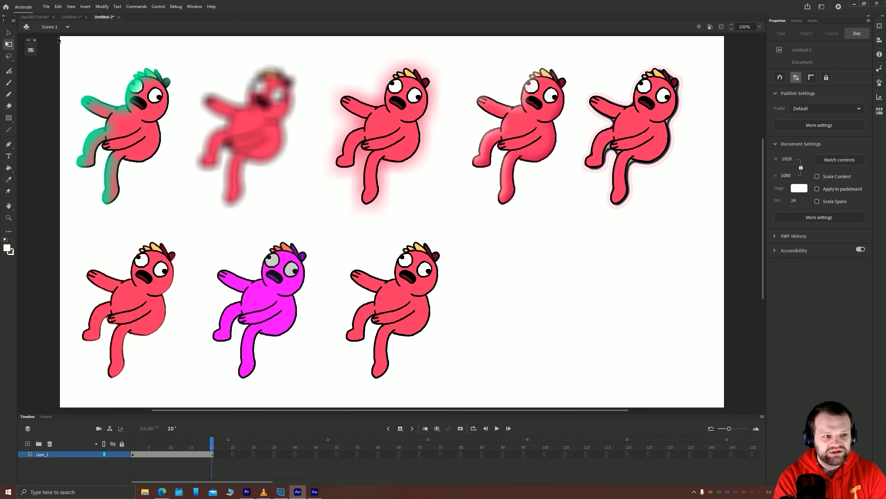
drag(58, 38, 701, 405)
drag(394, 162, 401, 149)
click(626, 321)
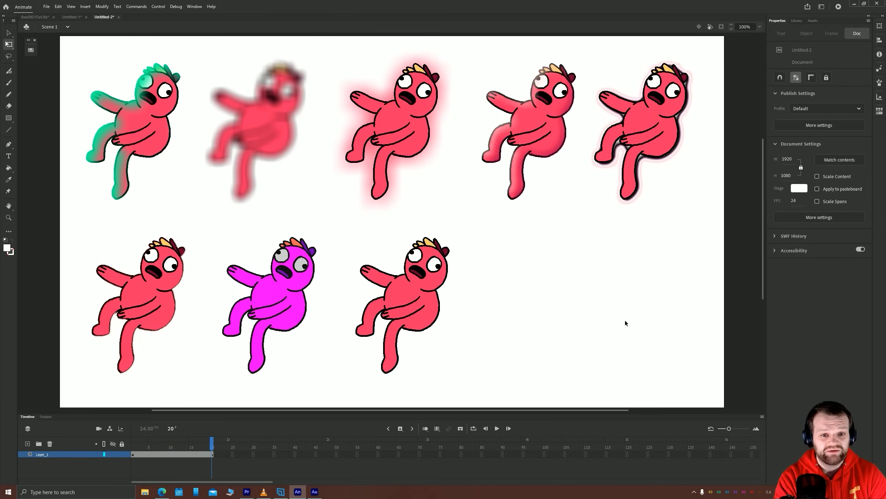
Inspect the filter settings of the Drop Shadow and Bevel instances, and compare them with the bounce graphic in the landscape scene document
click(136, 143)
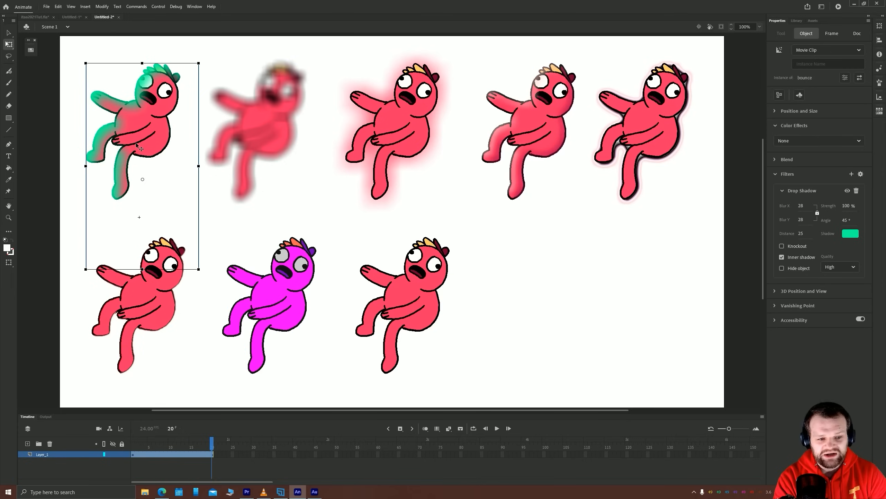
click(504, 151)
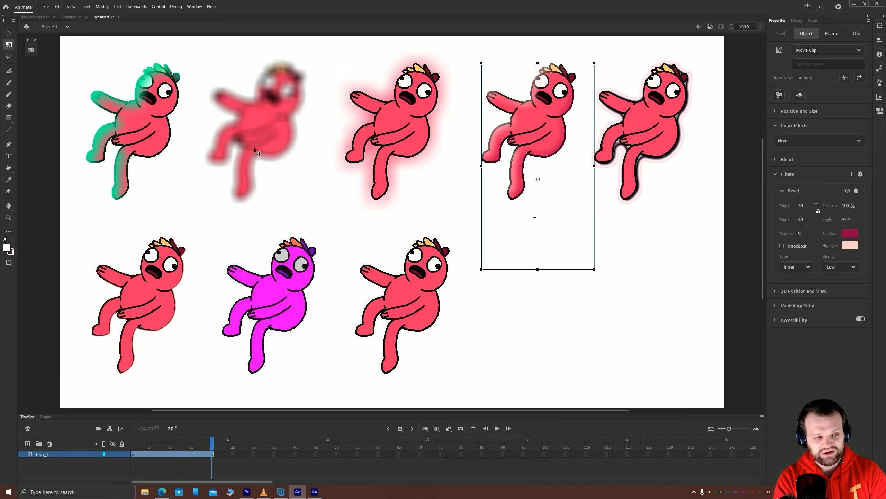
click(40, 17)
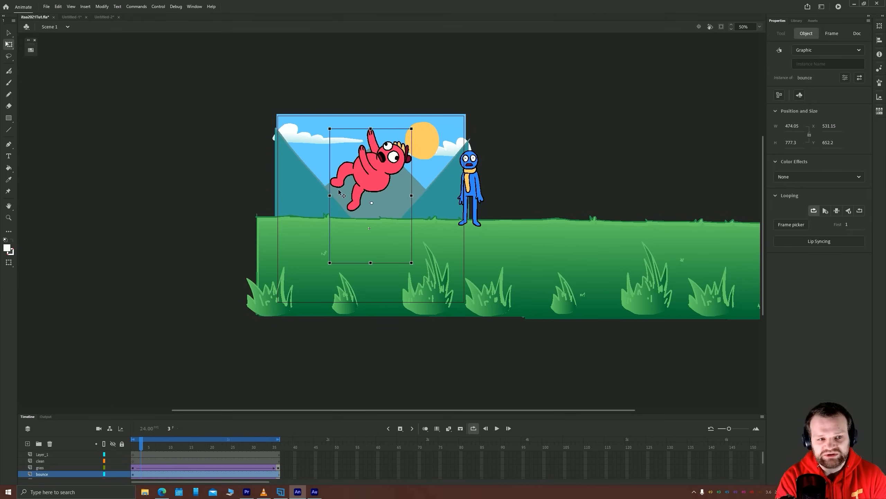
click(110, 17)
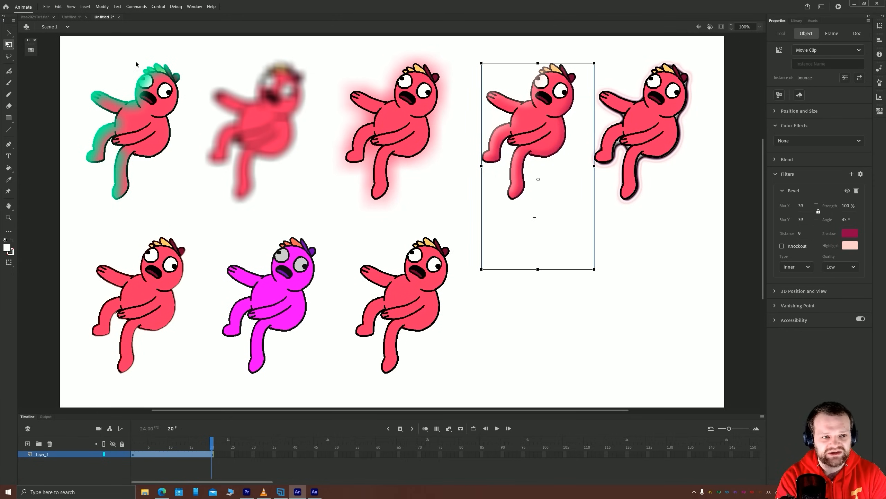
click(32, 18)
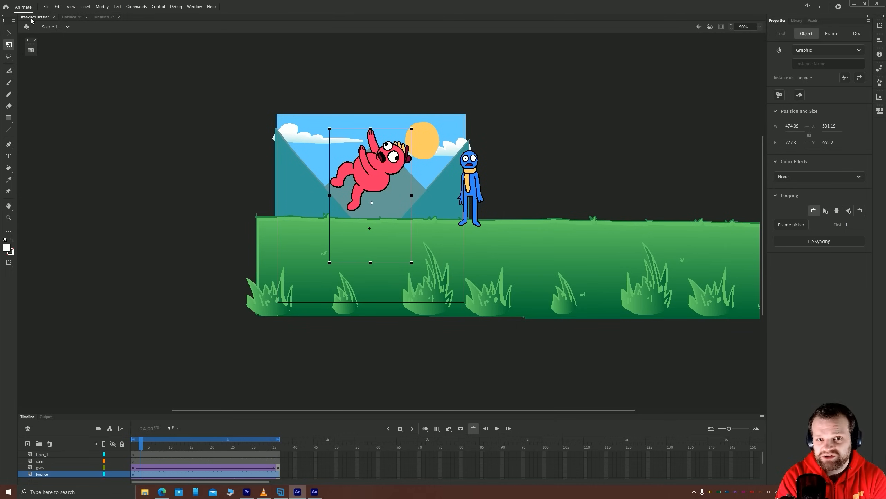
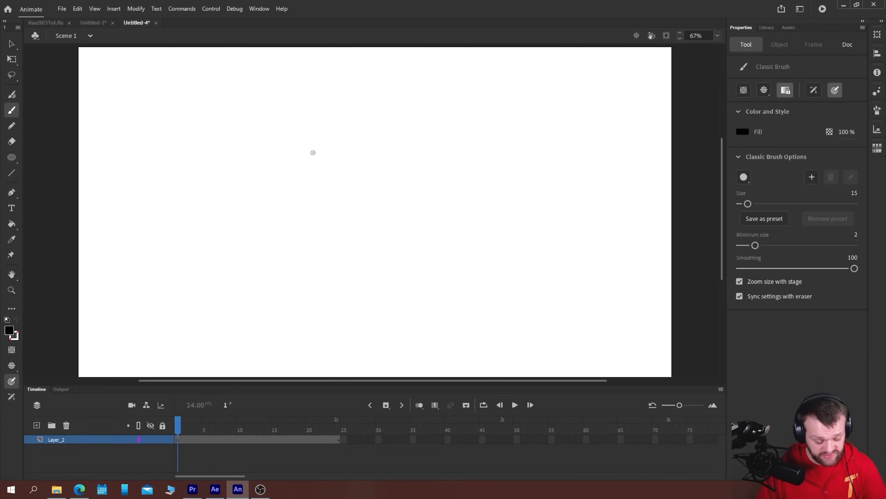
Draw a circle outline with the Classic Brush on frame 1 and insert a blank keyframe at frame 24
mouse_move(293, 188)
mouse_down()
mouse_move(257, 189)
mouse_move(258, 216)
mouse_move(280, 227)
mouse_move(289, 182)
mouse_up()
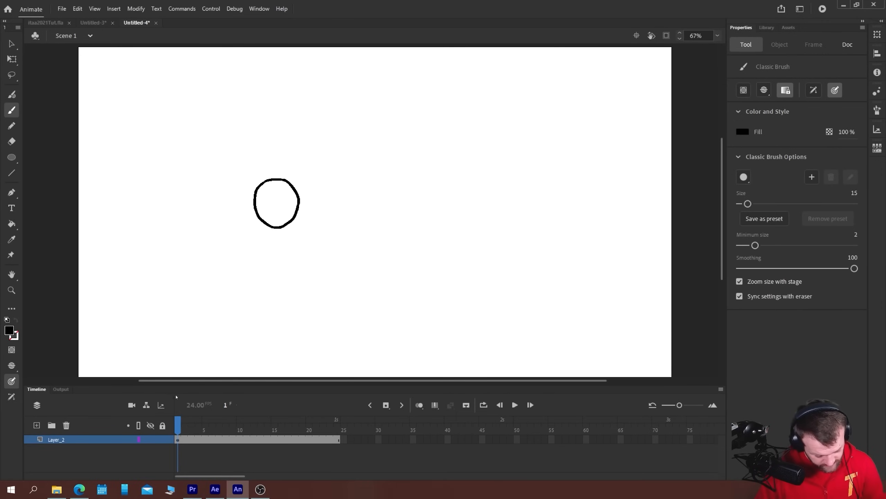
click(337, 439)
key(F7)
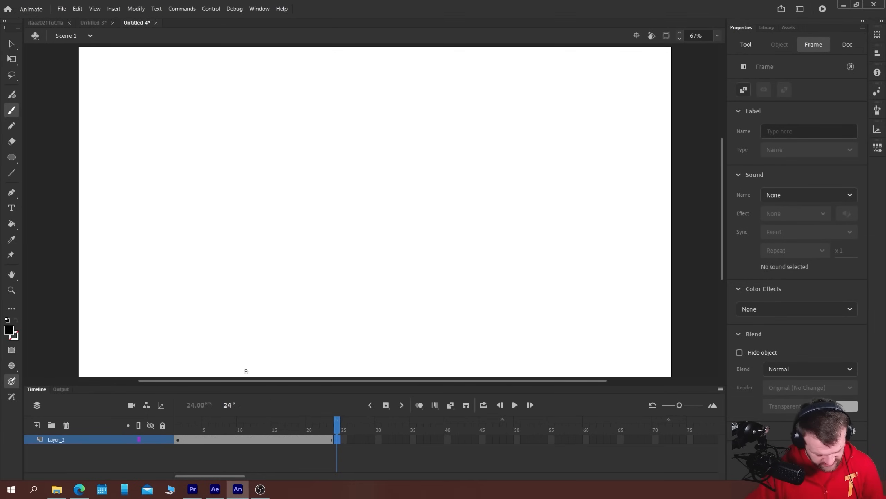
Turn on onion skinning, draw a square outline around the ghosted circle on frame 24, and clean up stray brush marks
key(alt+shift+o)
drag(299, 181, 299, 228)
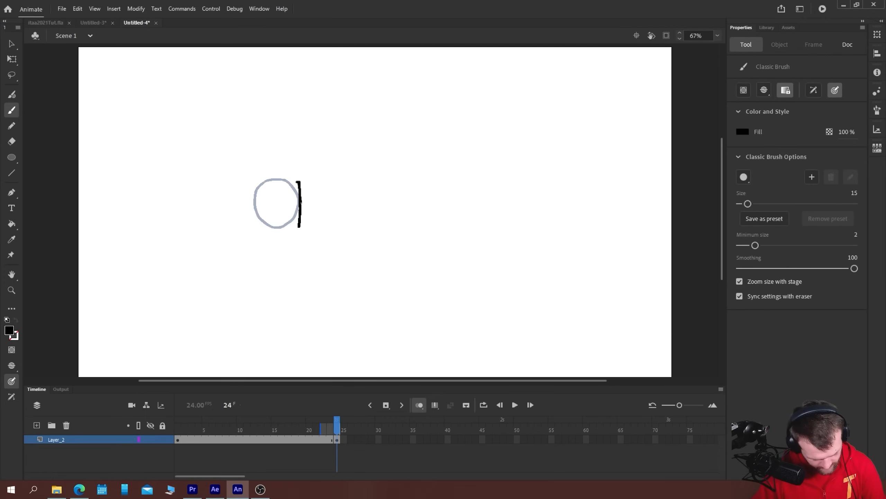
mouse_move(298, 180)
mouse_down()
mouse_move(256, 181)
mouse_move(253, 194)
mouse_move(254, 224)
mouse_move(300, 227)
mouse_up()
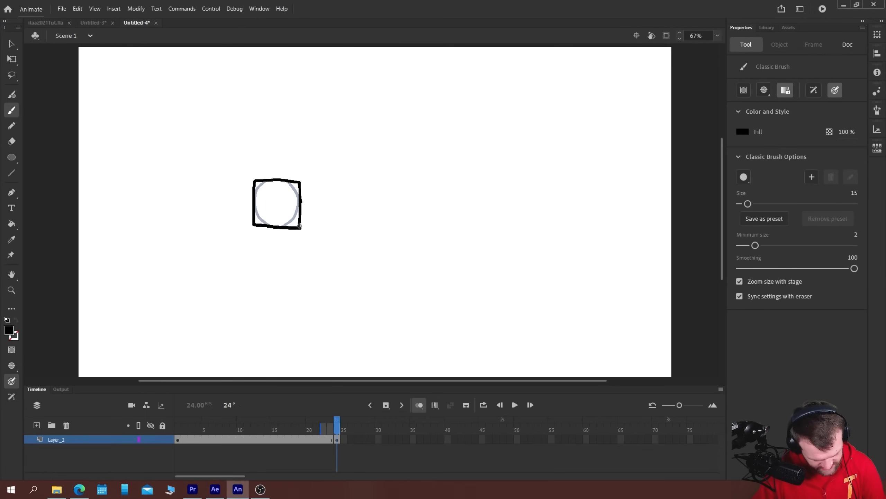
key(e)
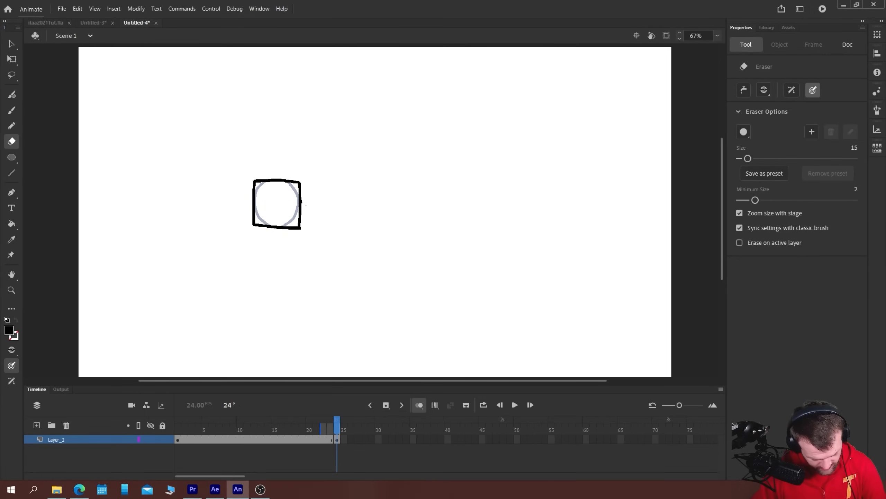
Move the square on frame 24 to the right across the stage and create a shape tween between the two keyframes
key(v)
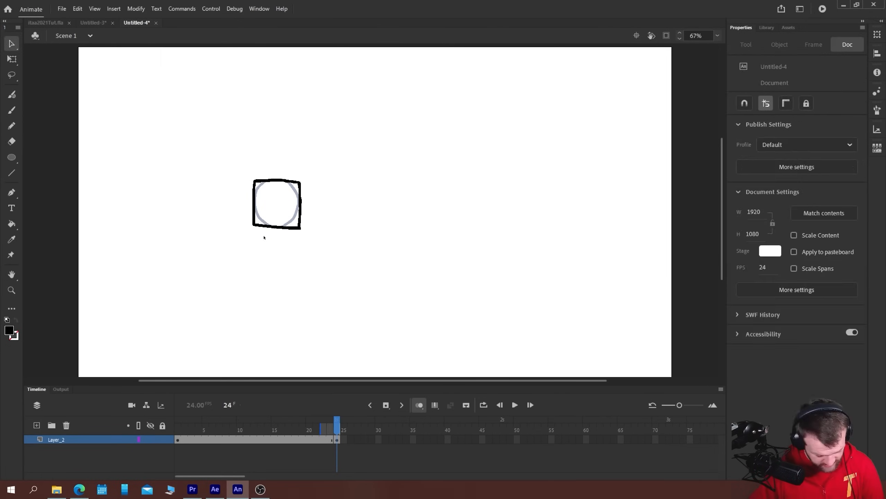
click(255, 225)
drag(255, 220, 453, 221)
right_click(226, 439)
click(269, 188)
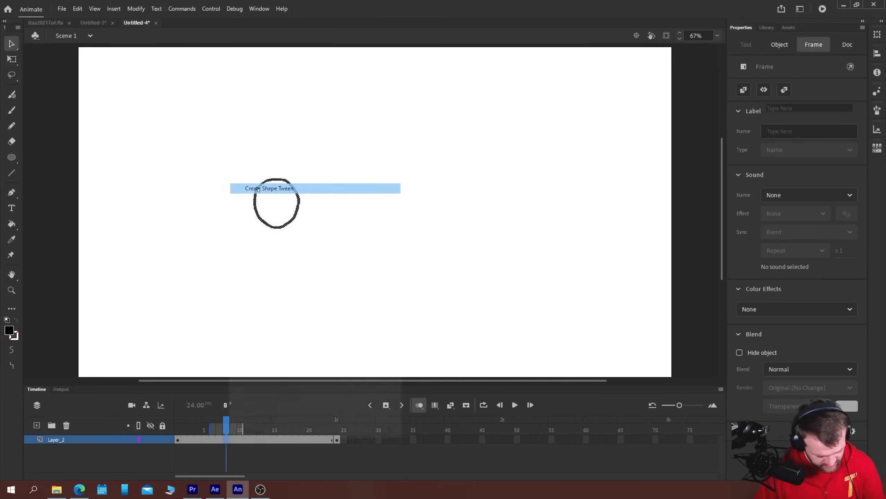
Preview the circle-to-square shape tween and set its ease effect to Ease In Out Quint
click(178, 439)
key(Return)
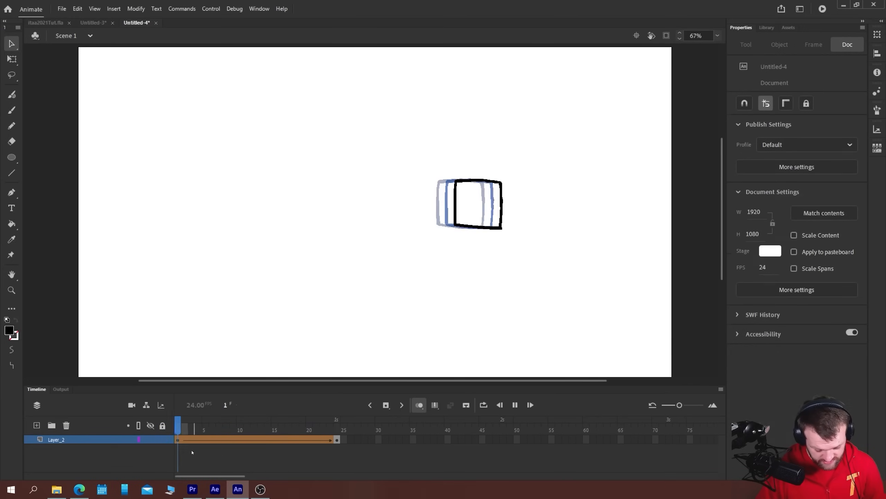
key(Return)
click(248, 439)
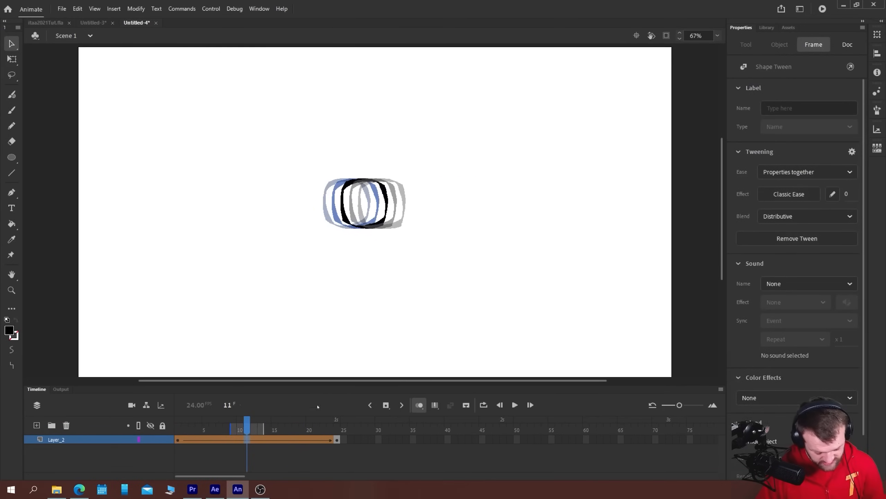
click(786, 197)
click(573, 274)
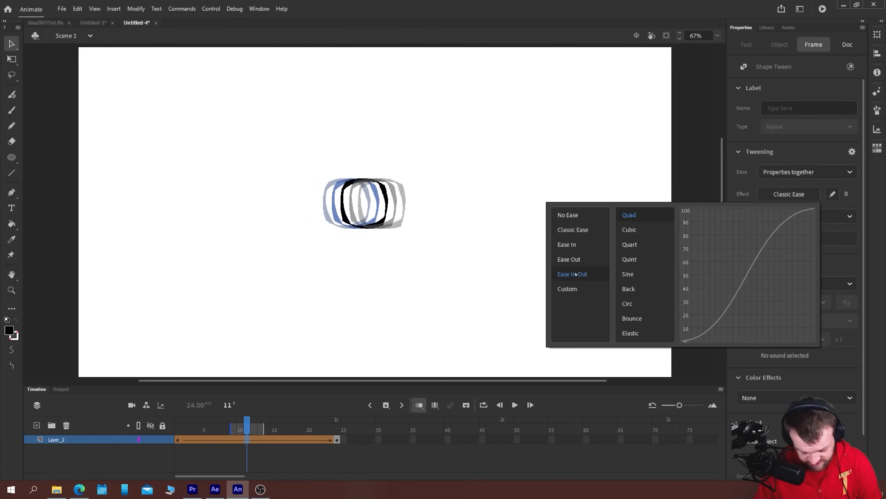
click(631, 262)
key(Return)
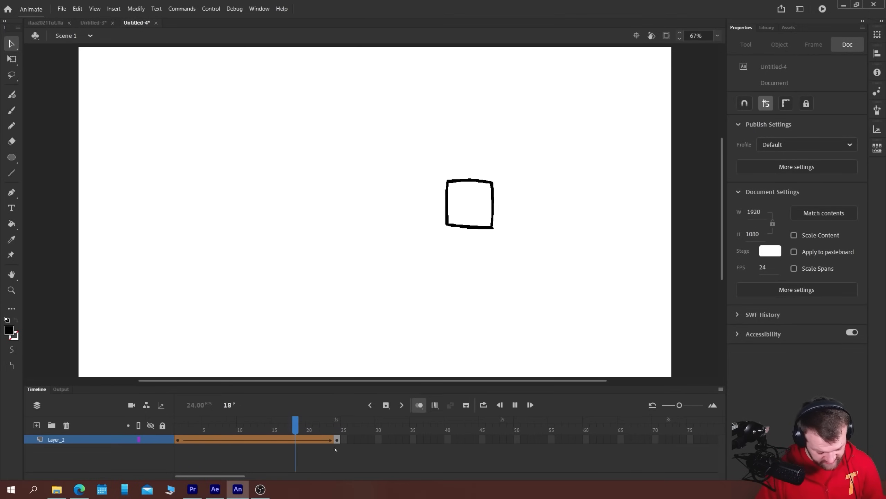
Delete the square on frame 24 and redraw a square outline by brush at the same place
key(Delete)
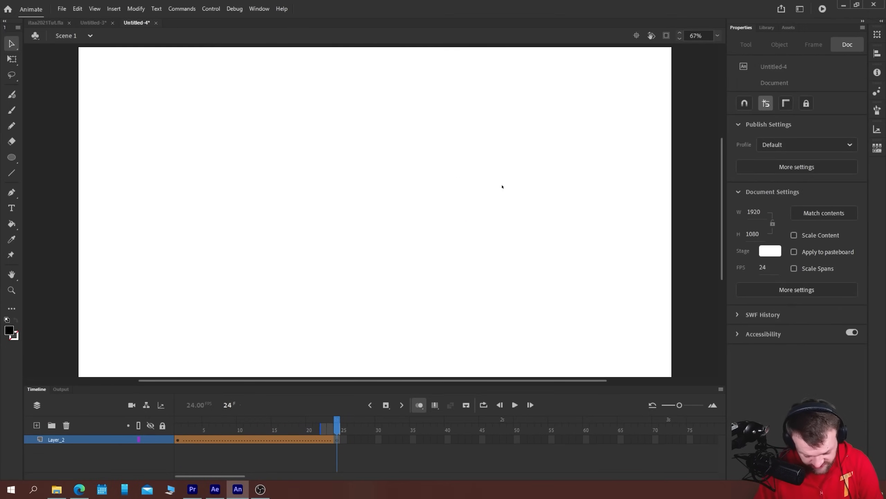
key(b)
drag(503, 181, 502, 225)
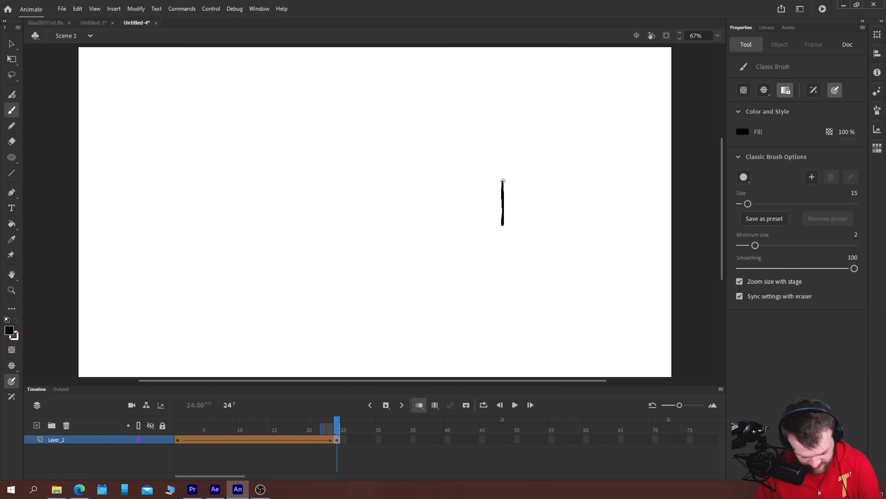
mouse_move(503, 180)
mouse_down()
mouse_move(461, 182)
mouse_move(462, 223)
mouse_move(504, 224)
mouse_up()
Play and scrub the tween to examine the in-between shapes from the circle to the redrawn square
key(Return)
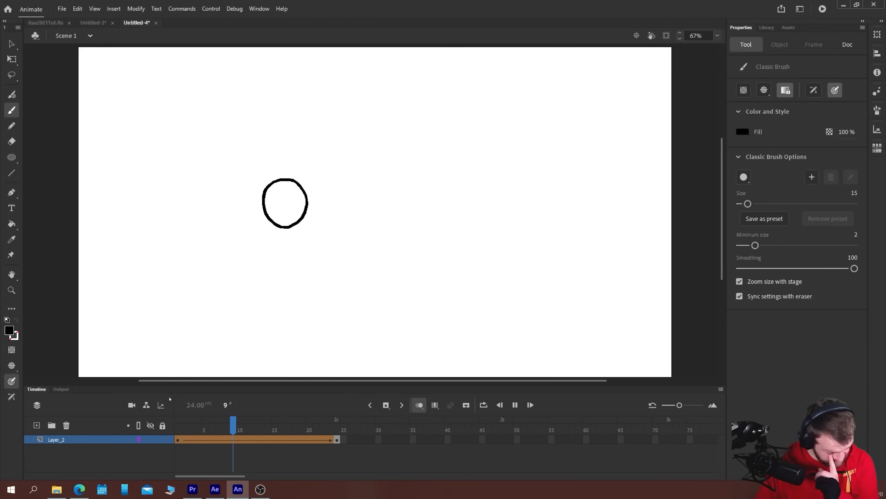
key(Return)
drag(247, 427, 265, 430)
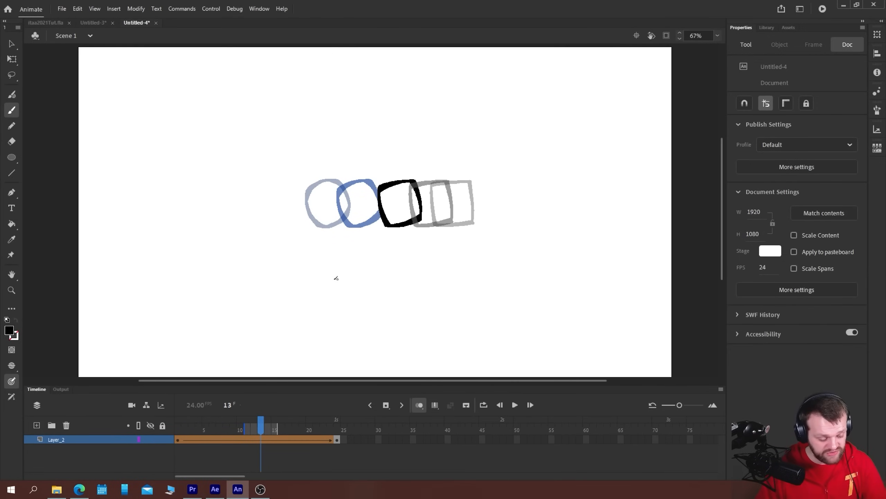
Switch to the Untitled-3 document and play its drop-shaped tween repeatedly, examining how the pointed tip changes up close
click(94, 22)
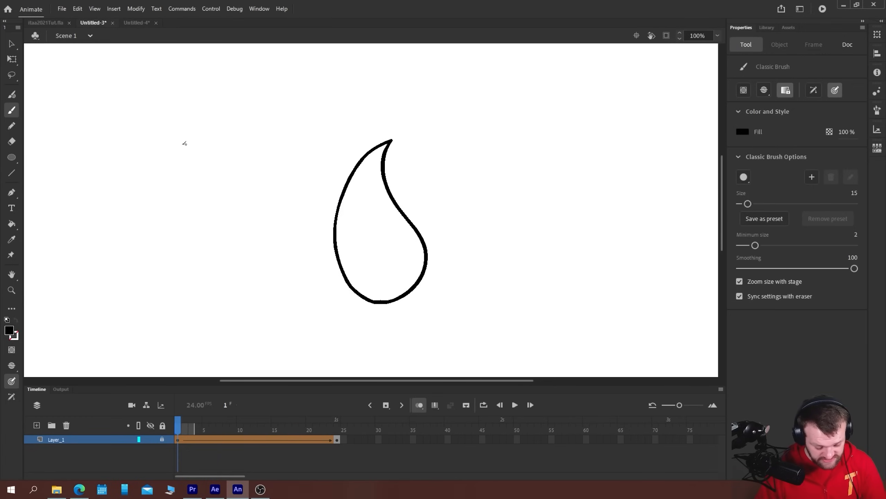
key(Return)
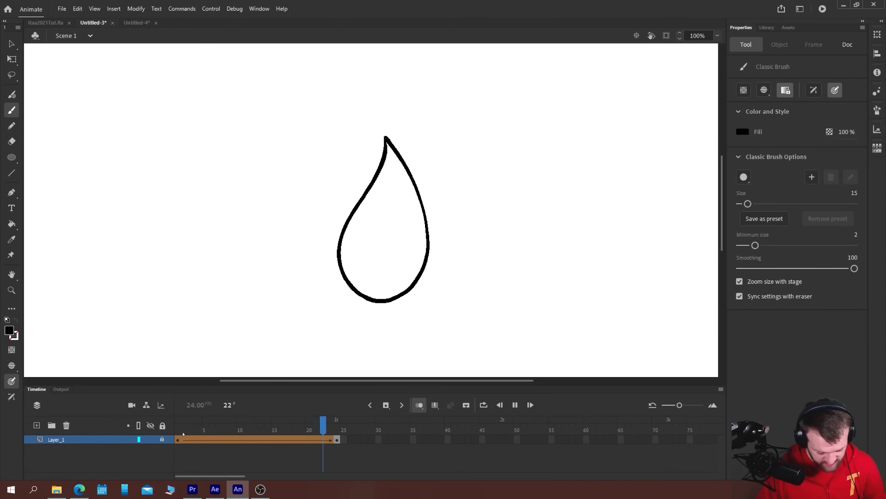
key(ctrl+equal)
key(ctrl+equal)
drag(329, 93, 269, 257)
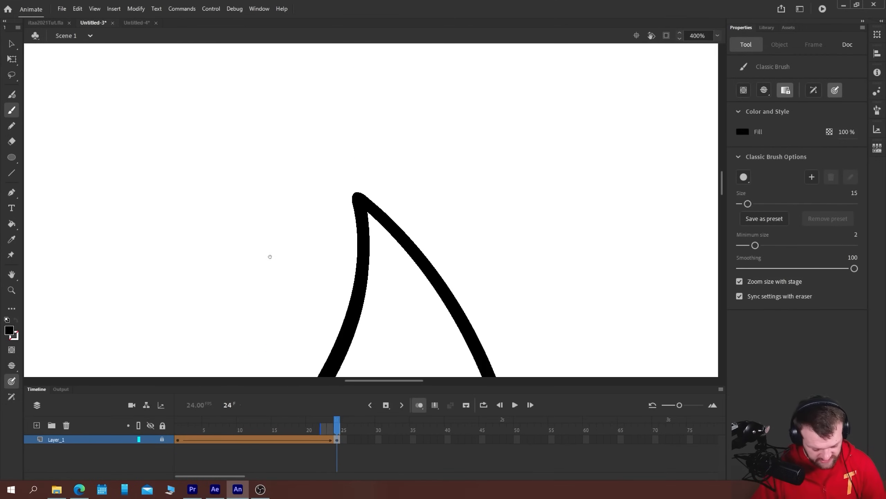
click(178, 430)
key(Return)
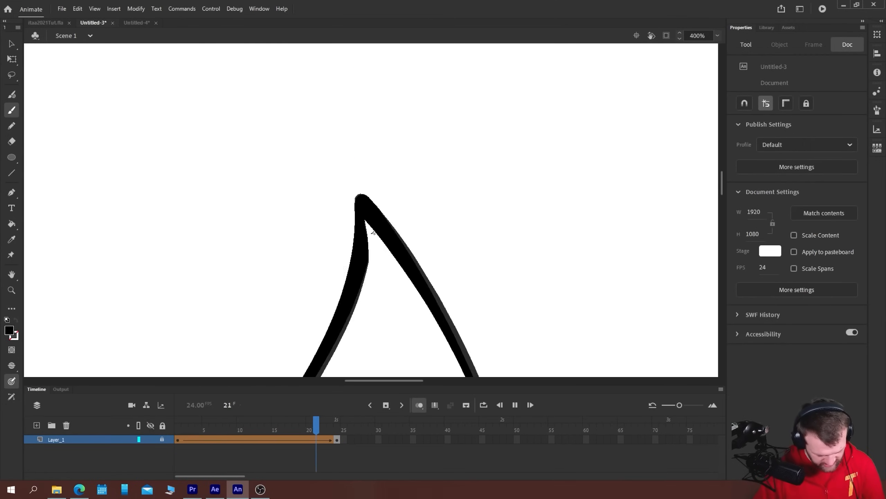
click(178, 432)
key(Return)
key(ctrl+minus)
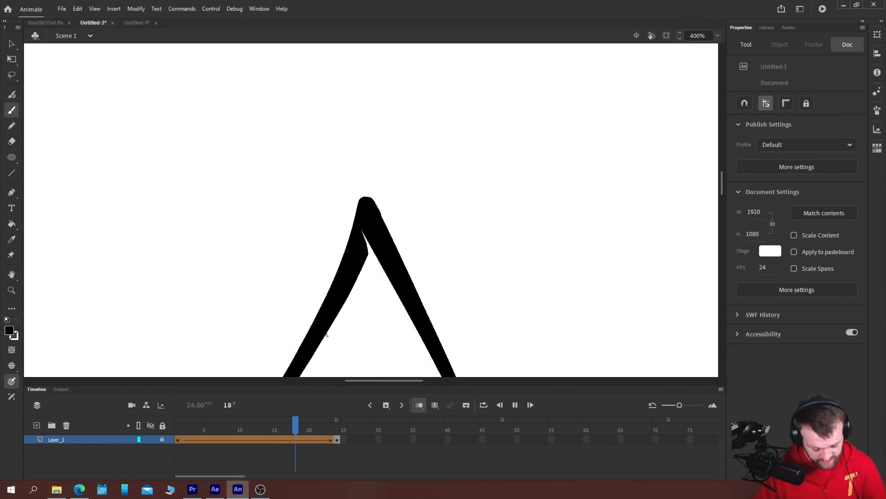
drag(325, 335, 257, 158)
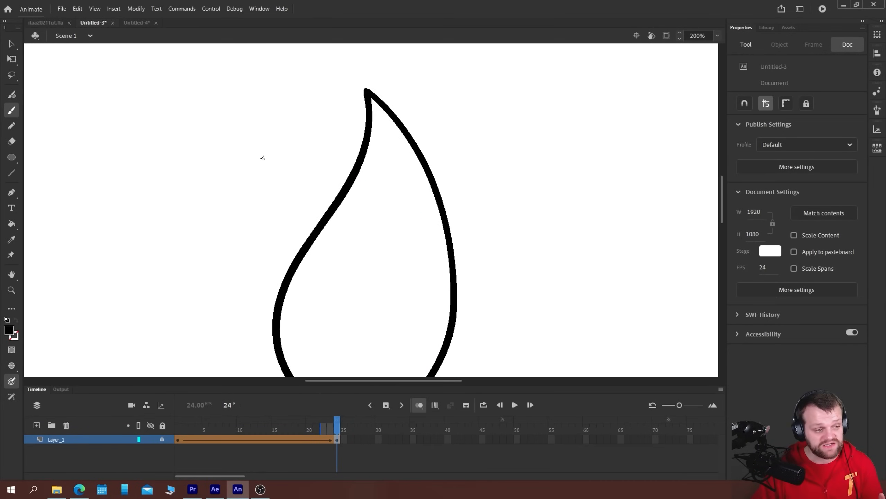
Add a shape hint on frame 1 of the tween and position it inside the upper part of the drop
click(178, 439)
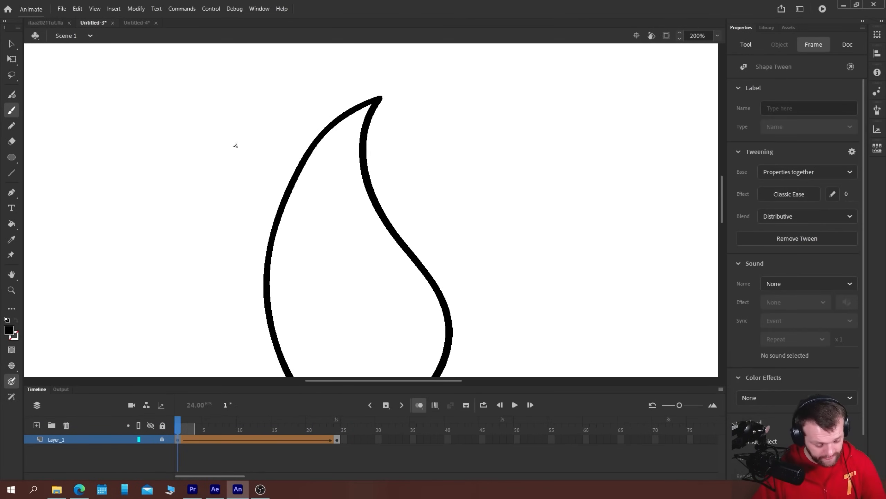
click(136, 8)
mouse_move(195, 96)
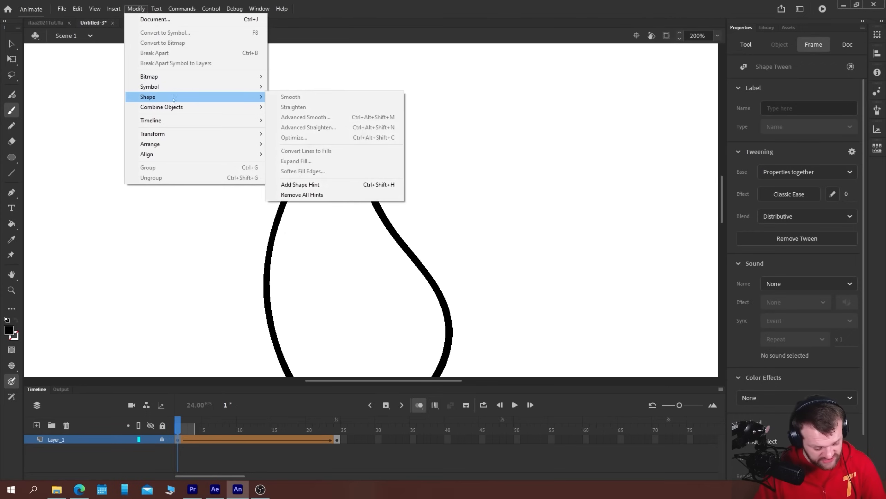
click(293, 184)
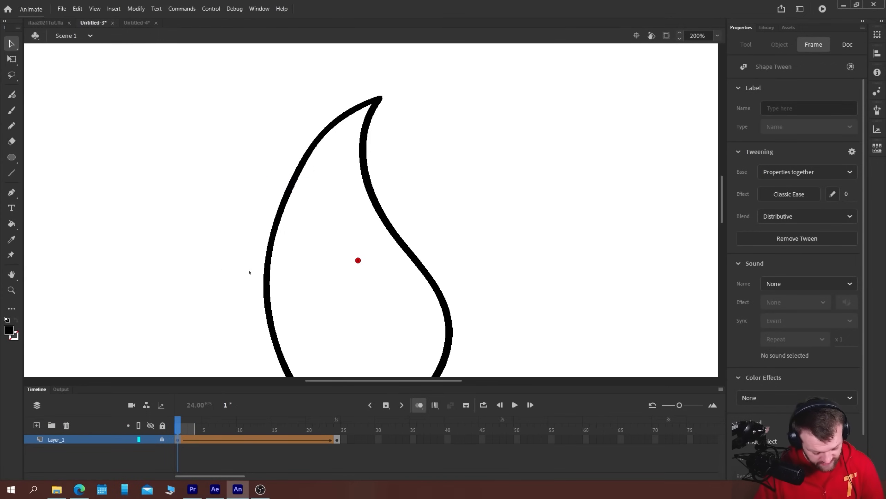
drag(358, 260, 331, 188)
click(341, 201)
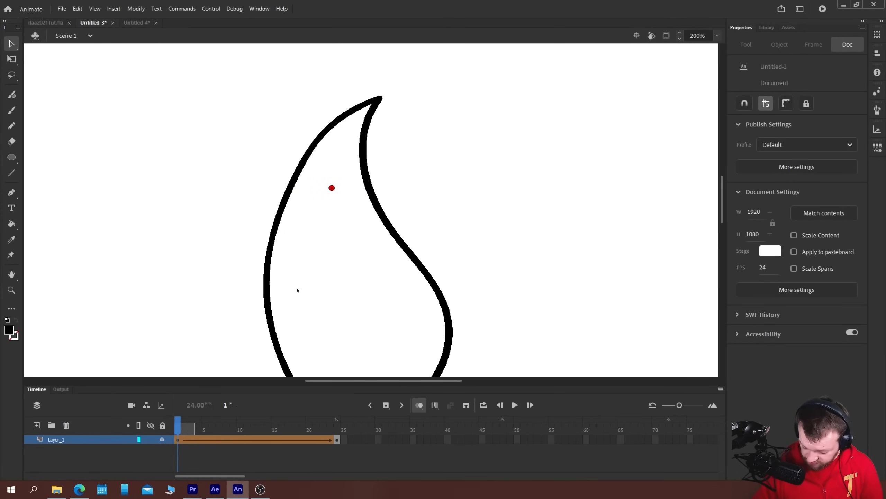
Add a second shape hint and separate the two hints inside the drop on frame 24
key(ctrl+shift+h)
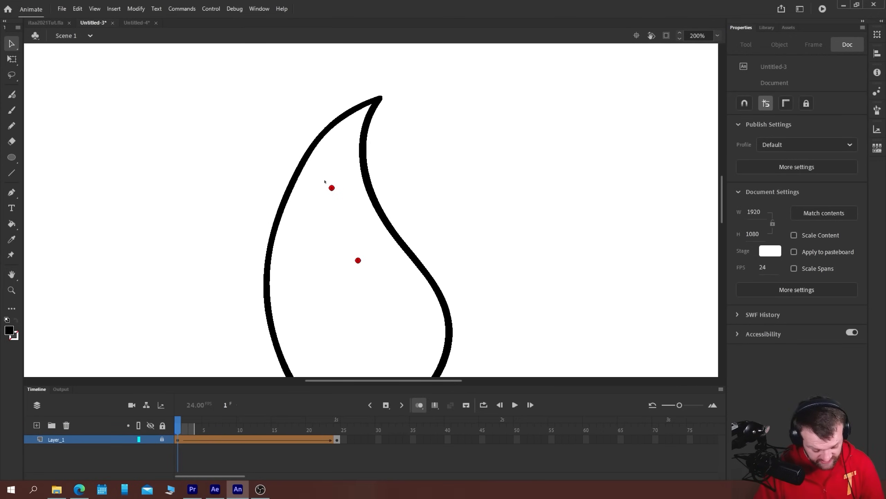
click(337, 440)
drag(365, 256, 386, 215)
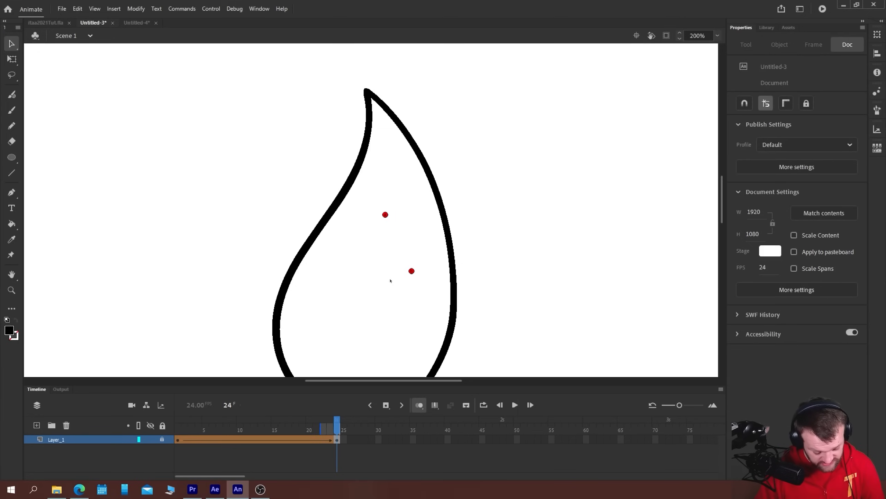
On frame 1, move both shape hints up inside the drop close to its pointed tip
click(178, 440)
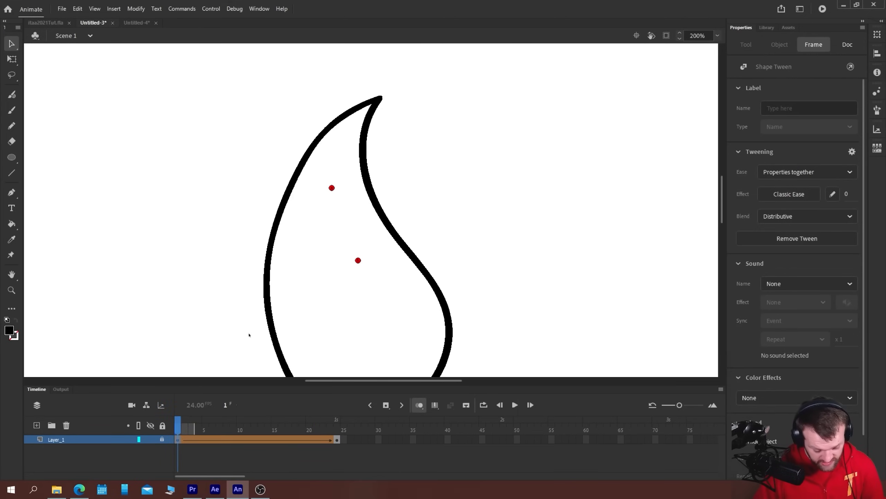
key(ctrl+equal)
drag(218, 177, 272, 248)
drag(342, 234, 373, 125)
drag(371, 368, 369, 258)
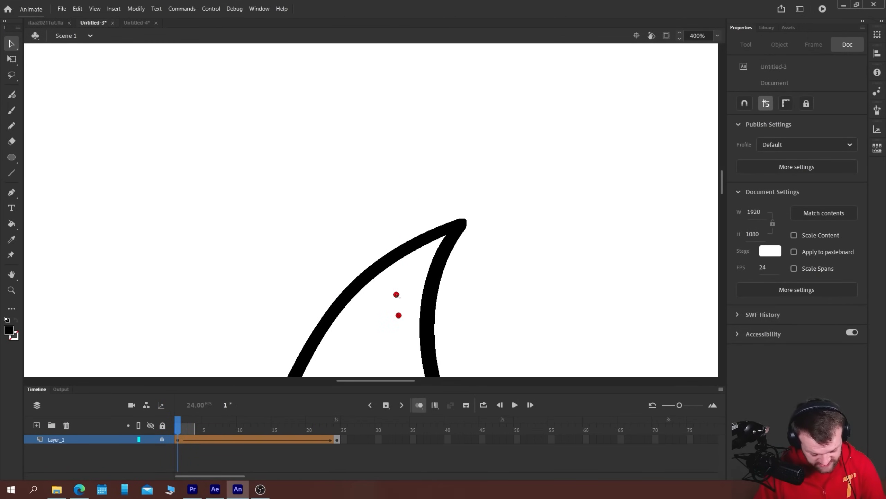
key(ctrl+equal)
drag(348, 287, 271, 171)
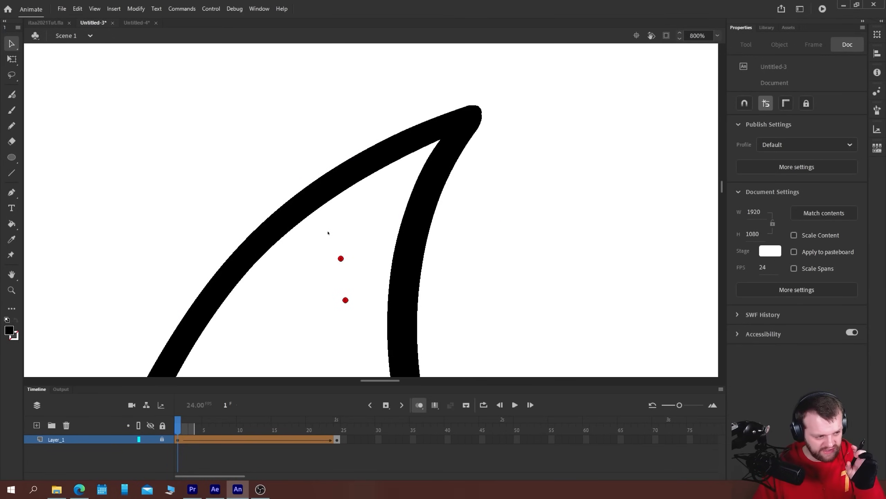
Place one shape hint on the outer point of the tip and the other on its inner corner on frame 1
drag(341, 259, 482, 108)
drag(341, 259, 482, 110)
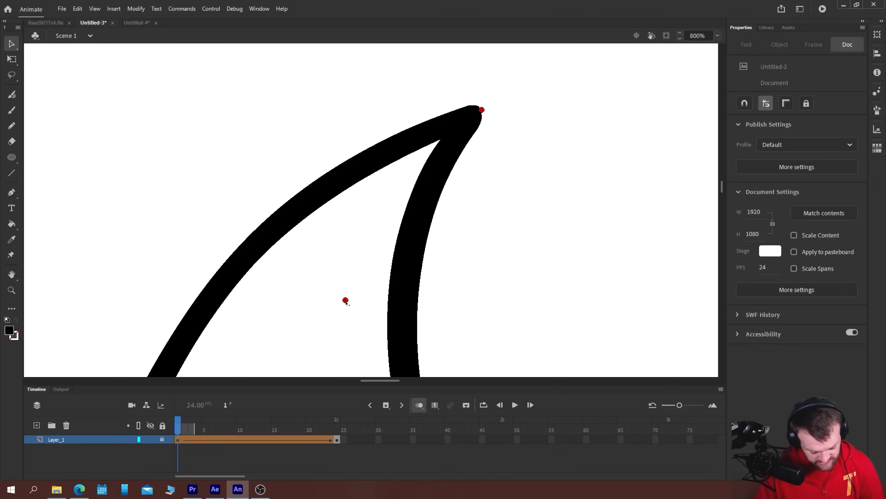
drag(346, 301, 441, 138)
drag(346, 300, 441, 138)
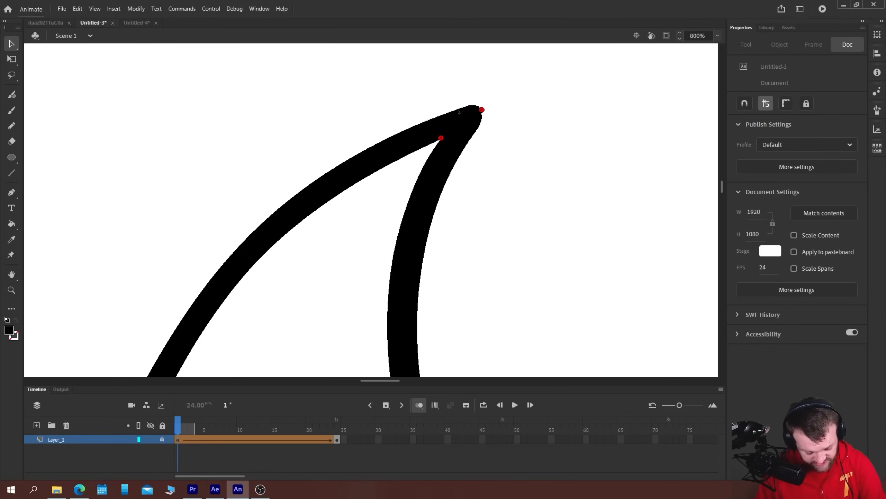
On frame 24, move both shape hints up inside the drop toward its pointed tip
click(337, 440)
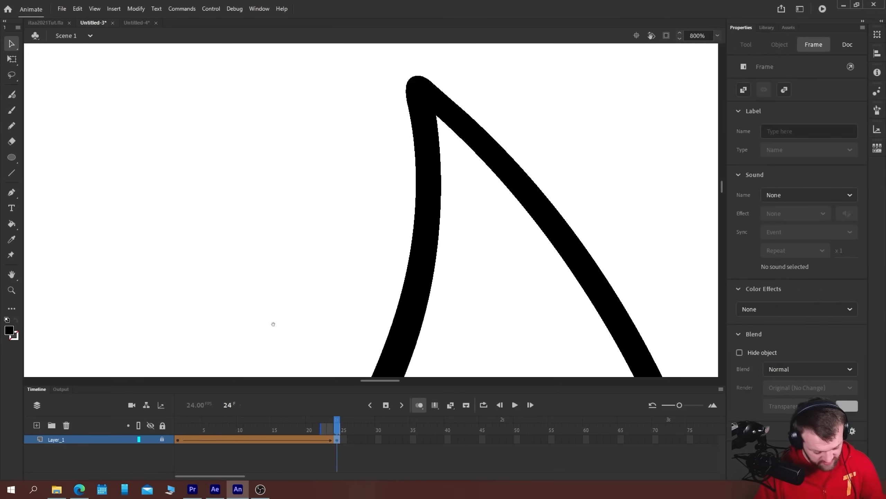
drag(391, 349, 332, 249)
drag(387, 353, 341, 46)
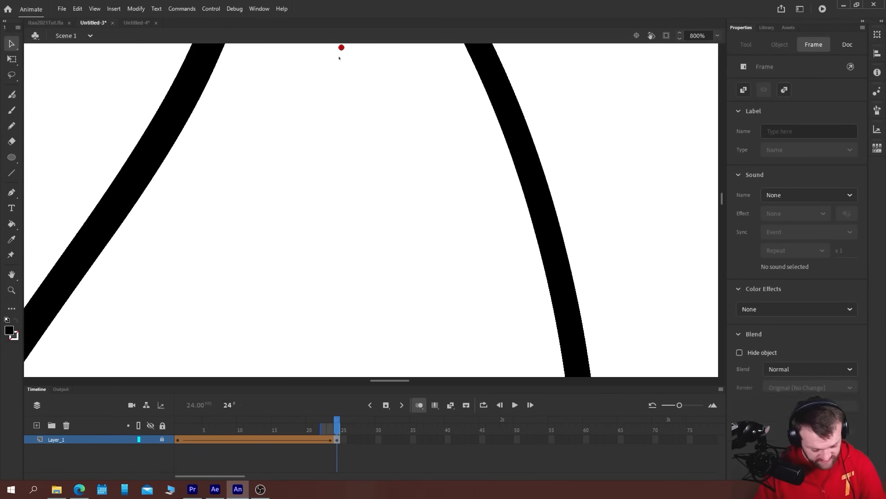
key(ctrl+minus)
drag(400, 343, 374, 149)
drag(311, 85, 343, 222)
key(ctrl+equal)
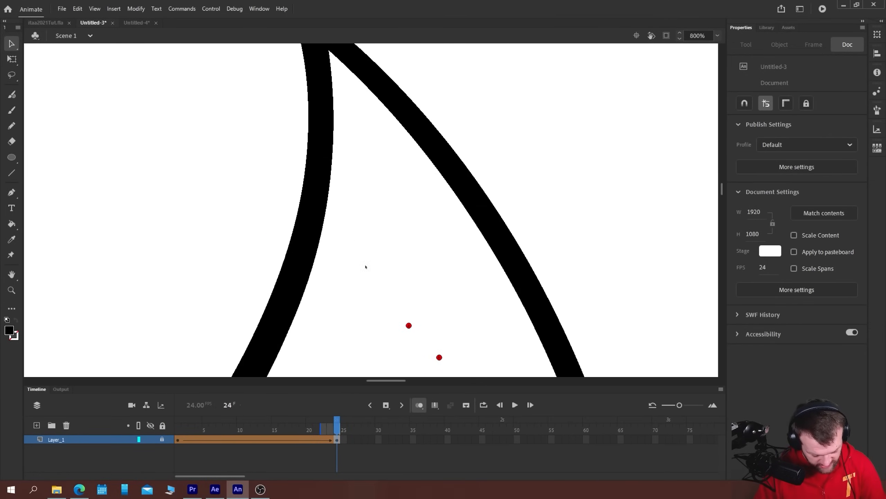
On frame 24, place one shape hint on the tip's outer point and the other on its inner corner
drag(389, 293, 404, 323)
drag(427, 355, 359, 125)
drag(403, 328, 386, 269)
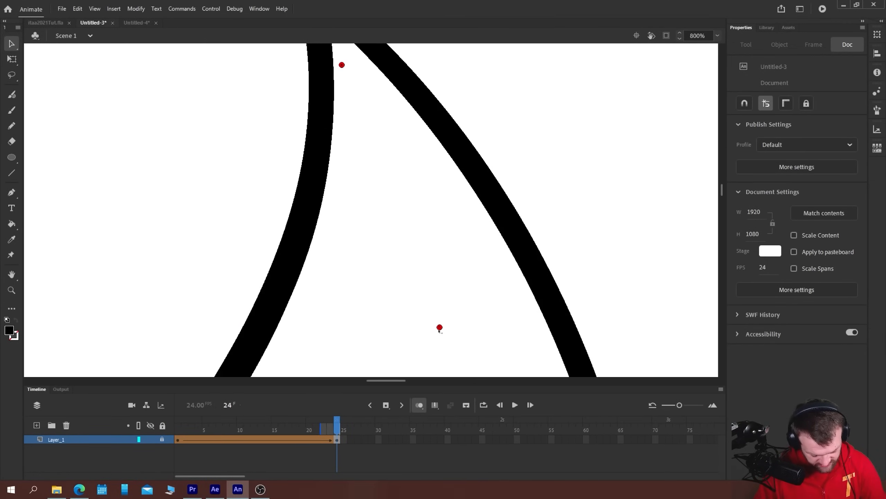
drag(439, 328, 382, 139)
mouse_move(321, 75)
mouse_down()
mouse_move(402, 240)
mouse_move(411, 189)
mouse_up()
drag(468, 310, 412, 191)
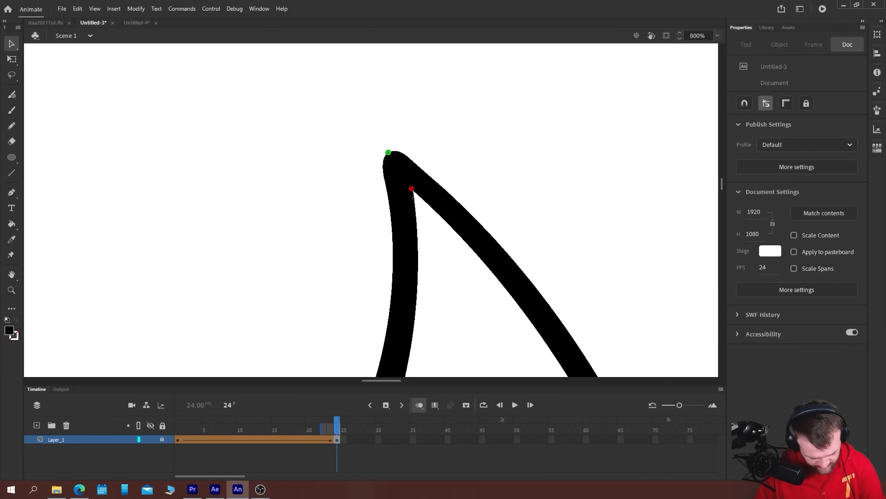
key(ctrl+equal)
key(ctrl+equal)
drag(430, 229, 487, 366)
Play the drop's shape tween from frame 1 to check how the tip moves with both hints placed
click(179, 430)
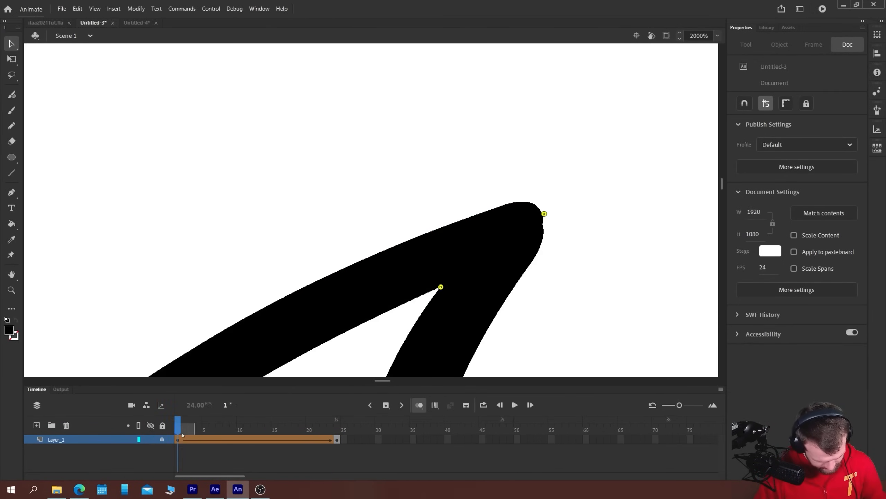
key(Return)
key(ctrl+minus)
key(ctrl+minus)
key(ctrl+minus)
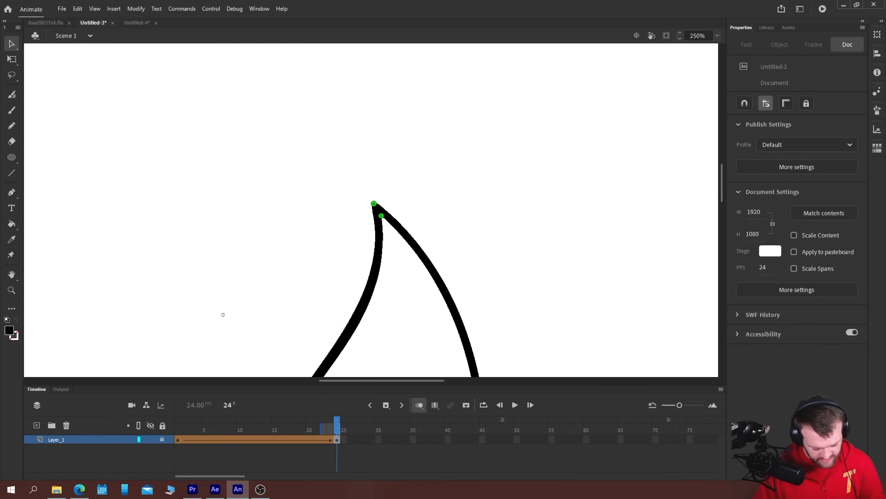
click(178, 435)
key(ctrl+minus)
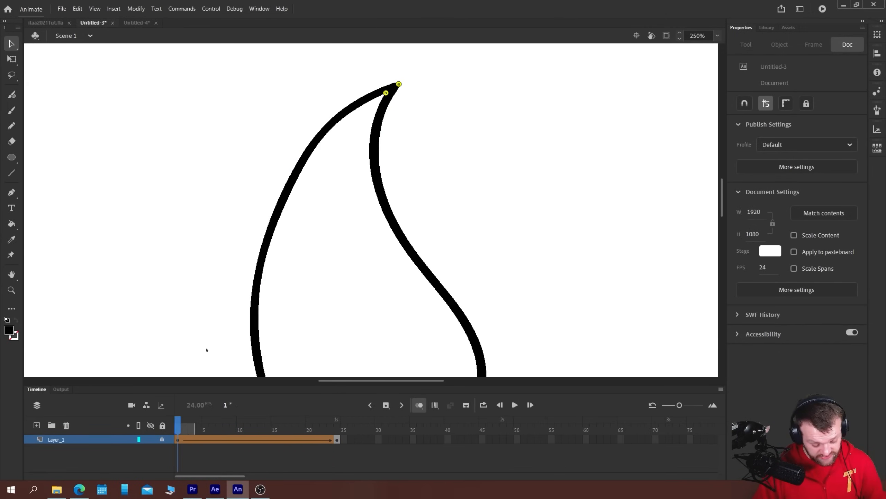
key(Return)
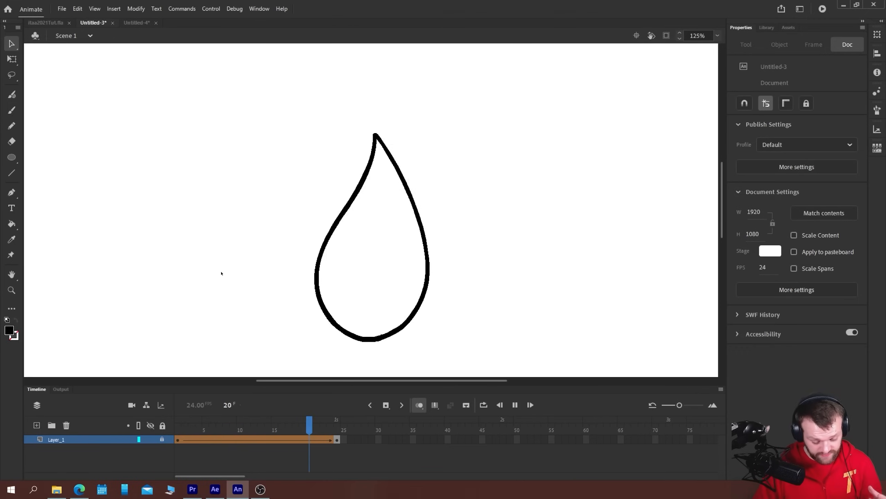
Compare the hint positions on frames 1 and 24, and replay the whole drop tween
click(180, 438)
click(337, 439)
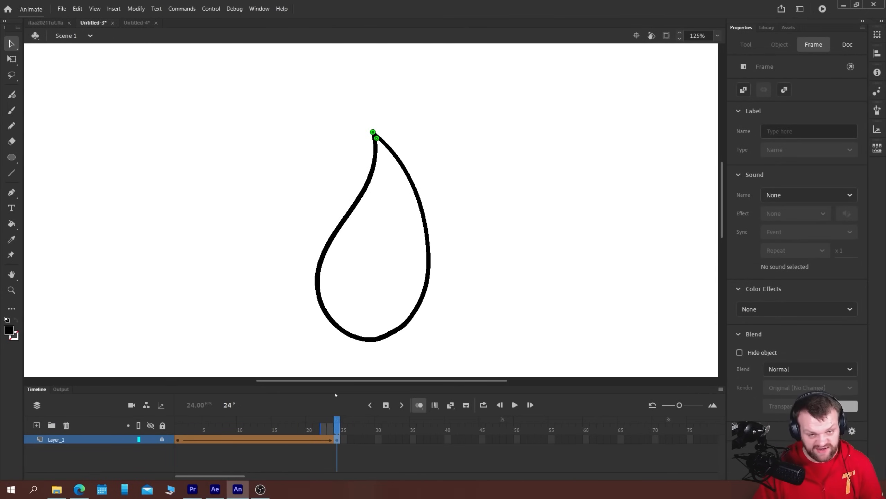
key(ctrl+equal)
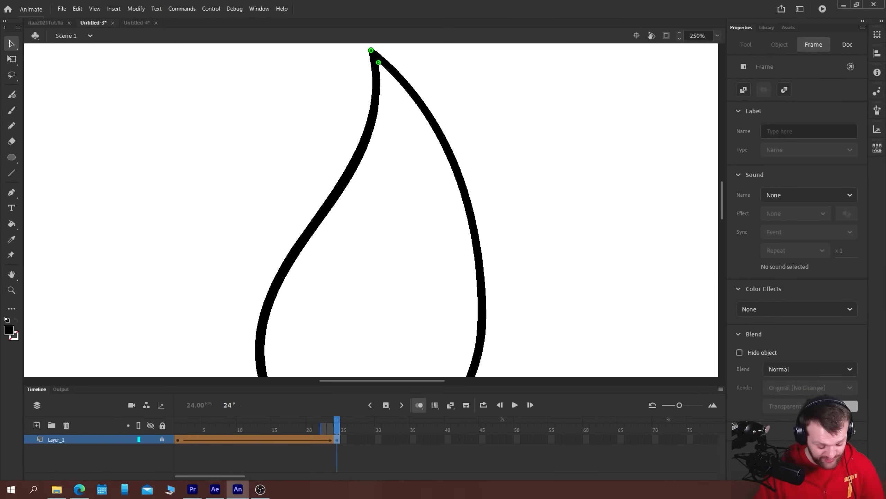
drag(229, 155, 230, 232)
click(230, 232)
key(Return)
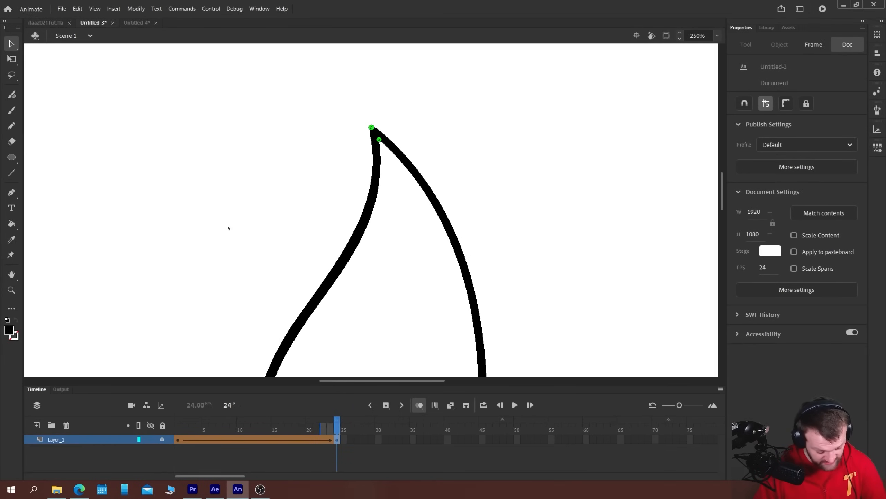
click(178, 439)
key(ctrl+minus)
drag(246, 315, 228, 246)
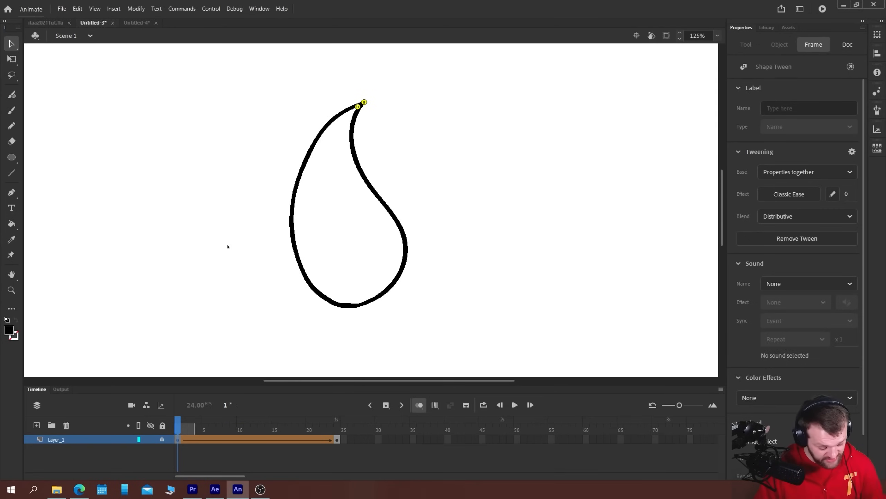
key(Return)
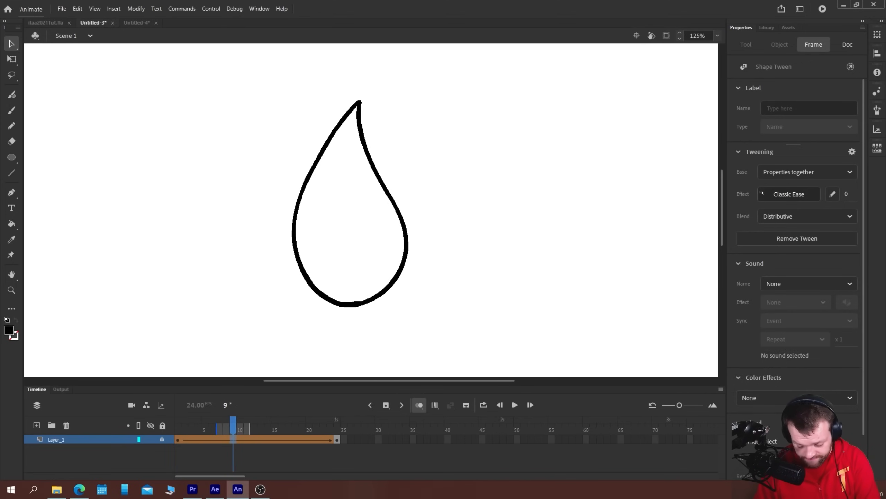
Apply the Quint Ease In Out effect to the drop's shape tween and play it from frame 1
click(763, 193)
click(588, 276)
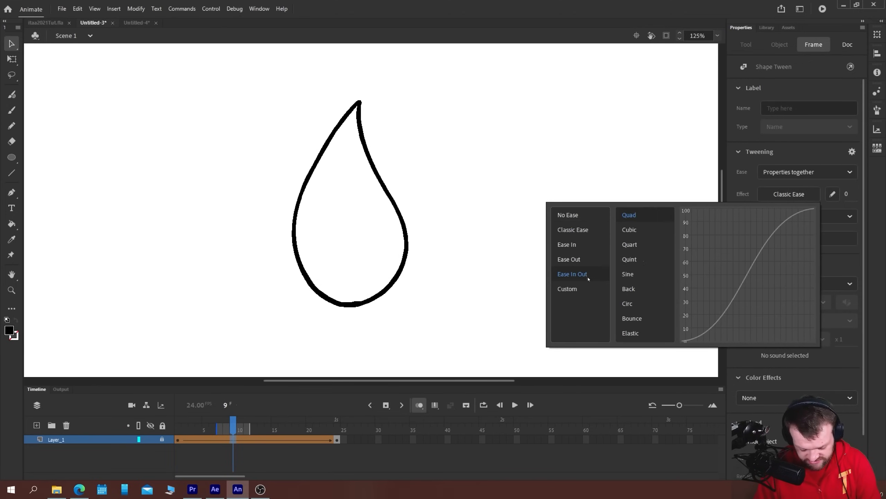
click(629, 259)
click(178, 427)
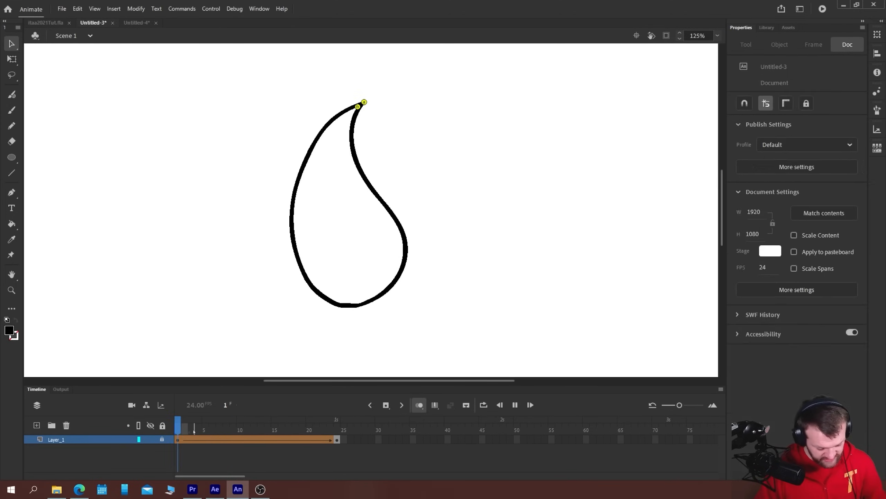
key(Return)
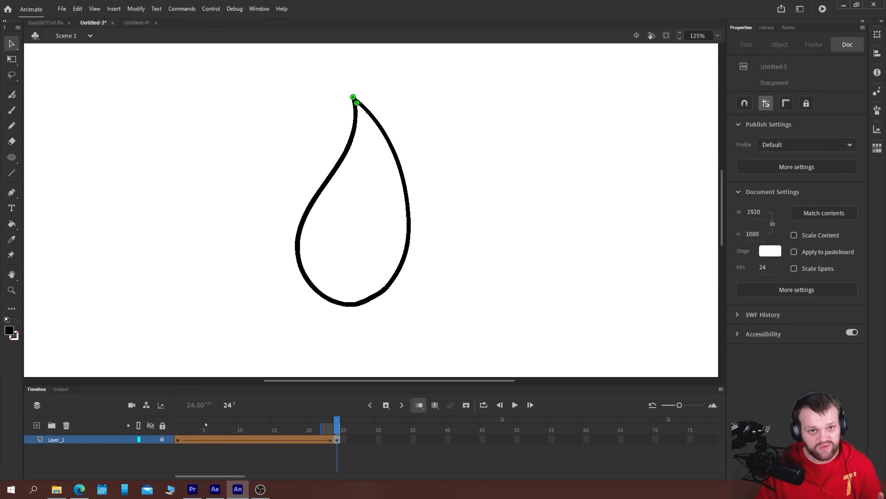
Switch to the itaa2021Tut.fla document and open the sun symbol for editing in place
click(54, 23)
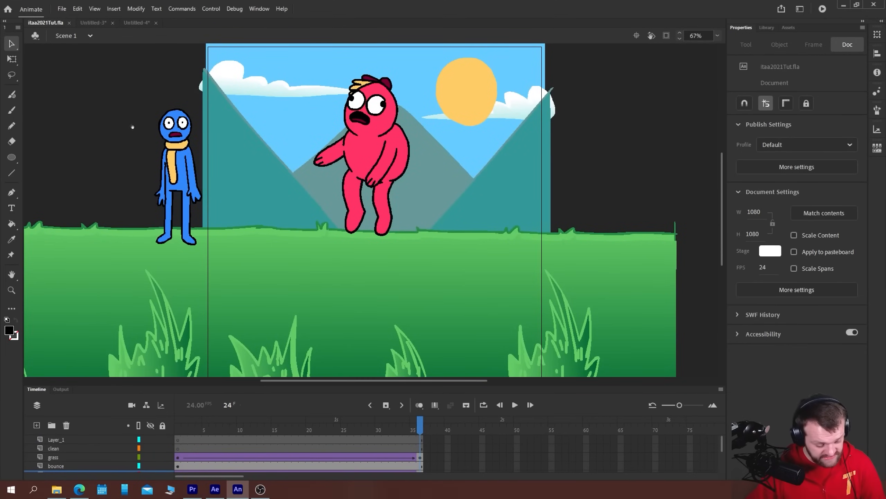
drag(132, 127, 132, 150)
key(ctrl+equal)
drag(257, 53, 256, 166)
double_click(519, 205)
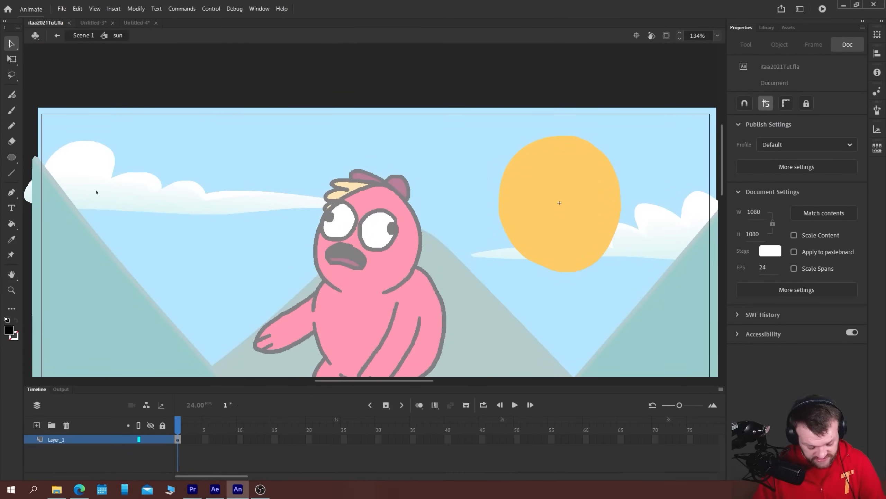
double_click(107, 51)
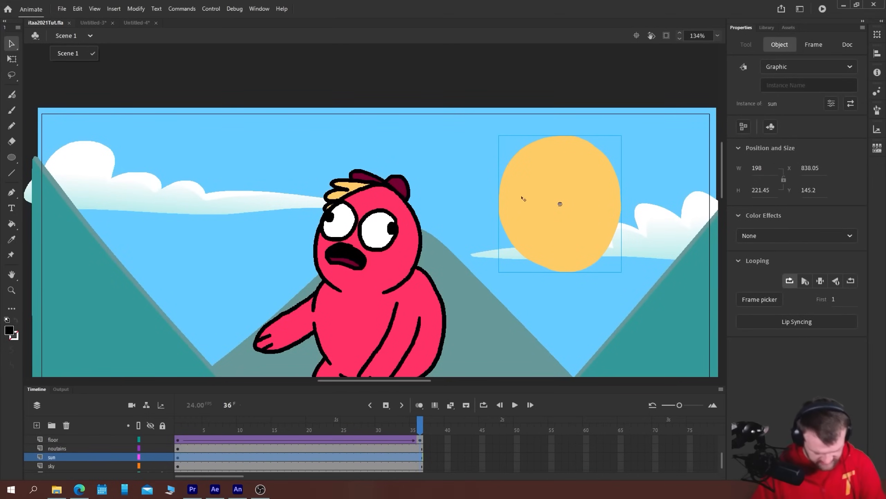
double_click(523, 195)
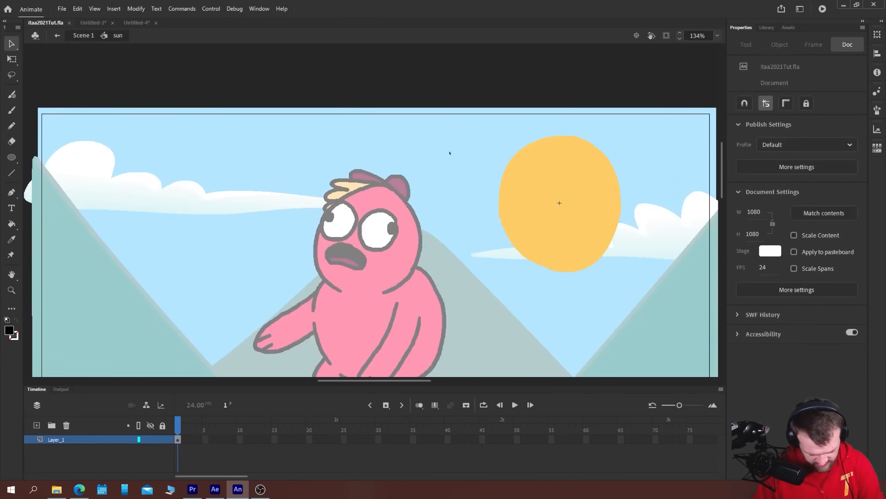
Insert a blank keyframe at frame 36 of the sun symbol, turn on onion skinning, and pick up the sun's yellow fill colour
click(420, 439)
key(F7)
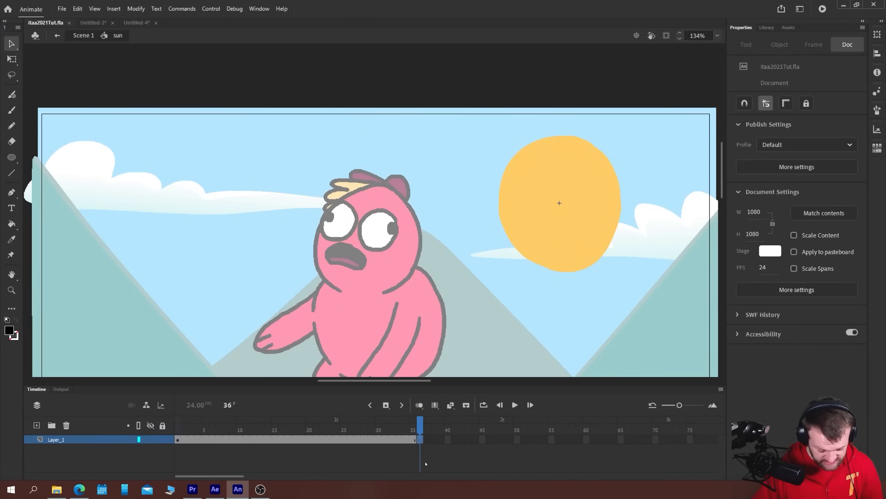
click(419, 405)
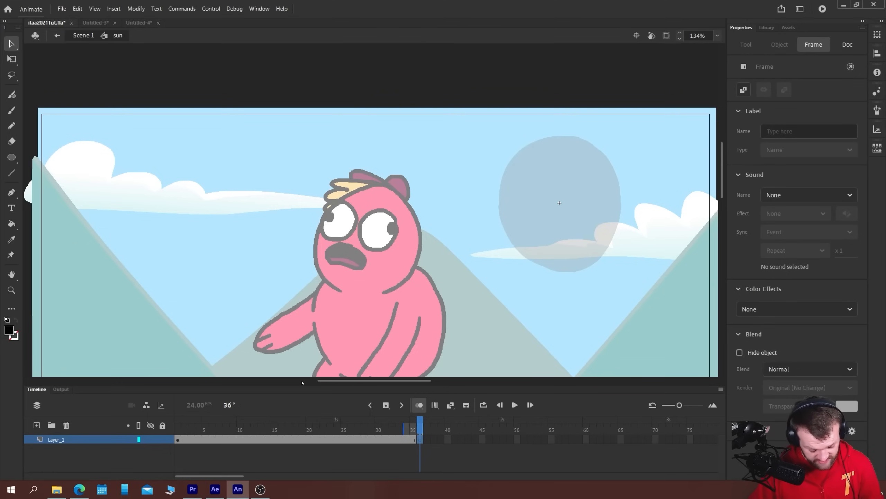
click(406, 439)
key(k)
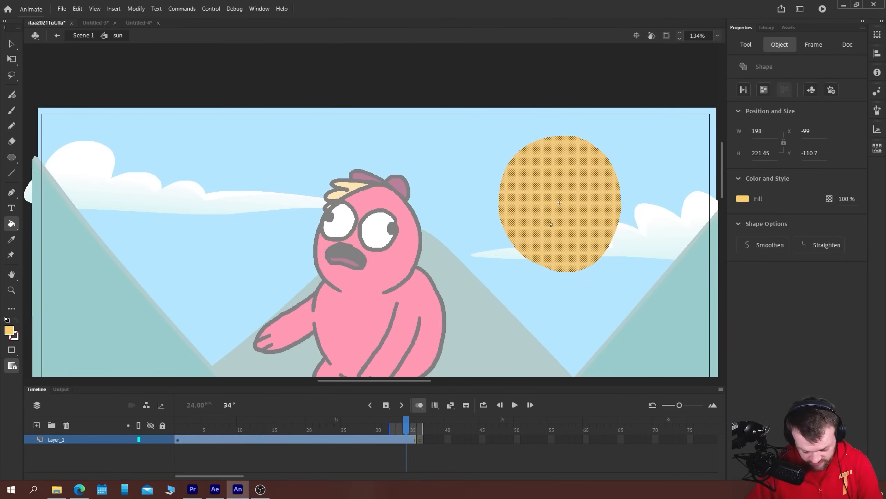
On frame 36, brush a rounded triangle about 196 px wide and 217 px high beside the pink character and fill it yellow
click(421, 439)
key(b)
drag(177, 256, 289, 240)
mouse_move(397, 249)
mouse_down()
mouse_move(330, 151)
mouse_move(313, 150)
mouse_move(293, 265)
mouse_up()
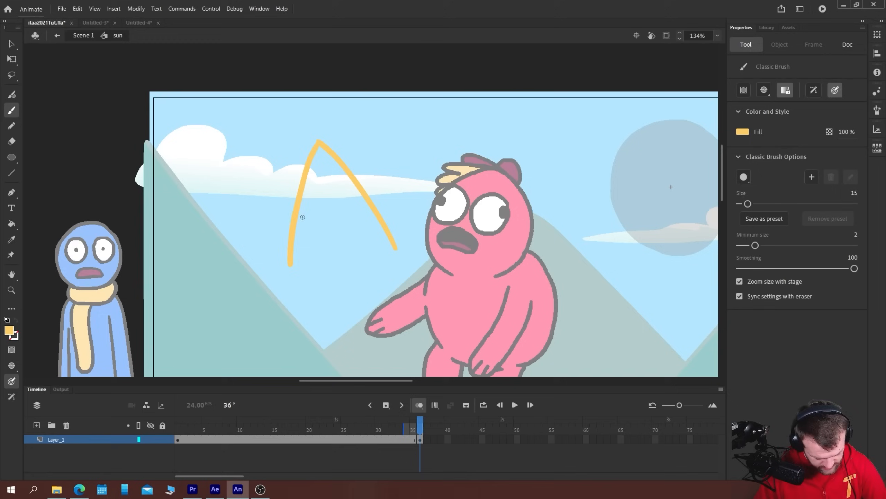
key(ctrl+z)
drag(319, 140, 281, 264)
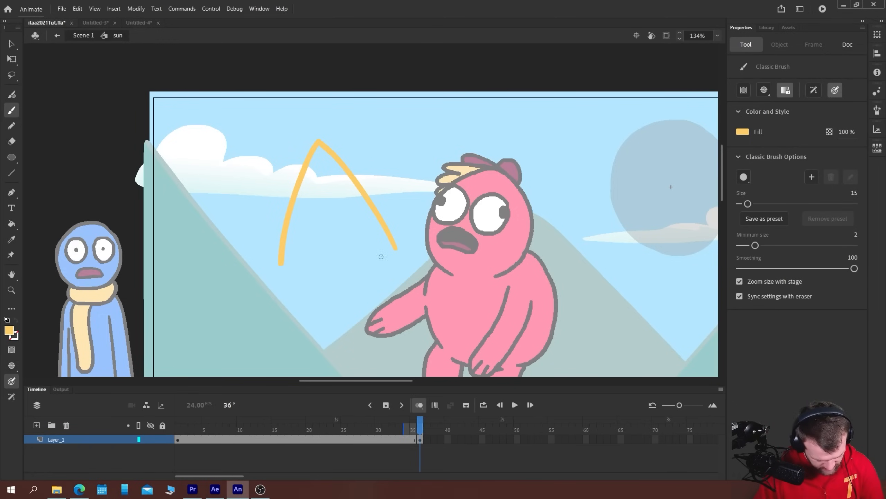
mouse_move(397, 248)
mouse_down()
mouse_move(324, 268)
mouse_move(281, 266)
mouse_up()
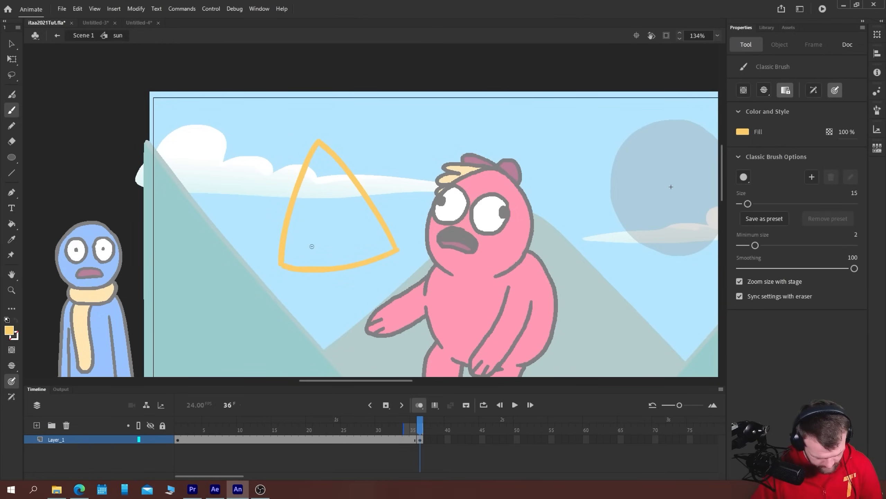
key(k)
click(325, 232)
Nudge the yellow triangle slightly up and to the left, and deselect it
key(v)
click(302, 233)
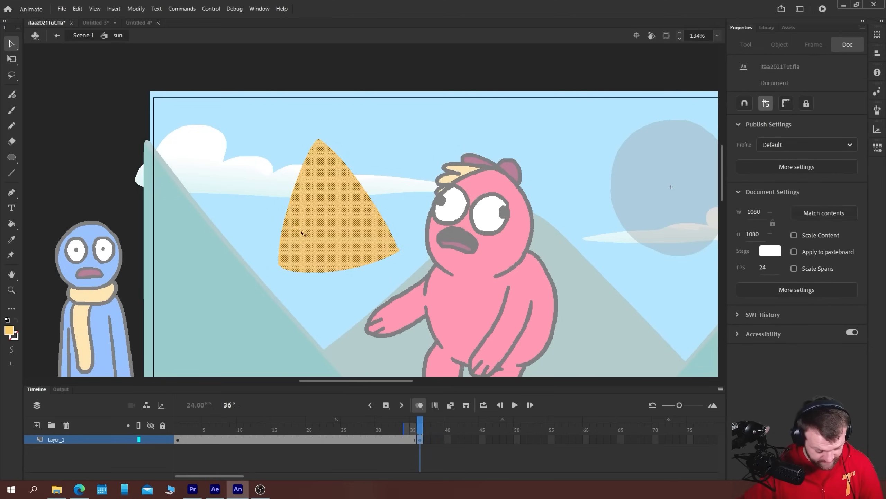
key(shift+Left)
key(shift+Up)
key(shift+Left)
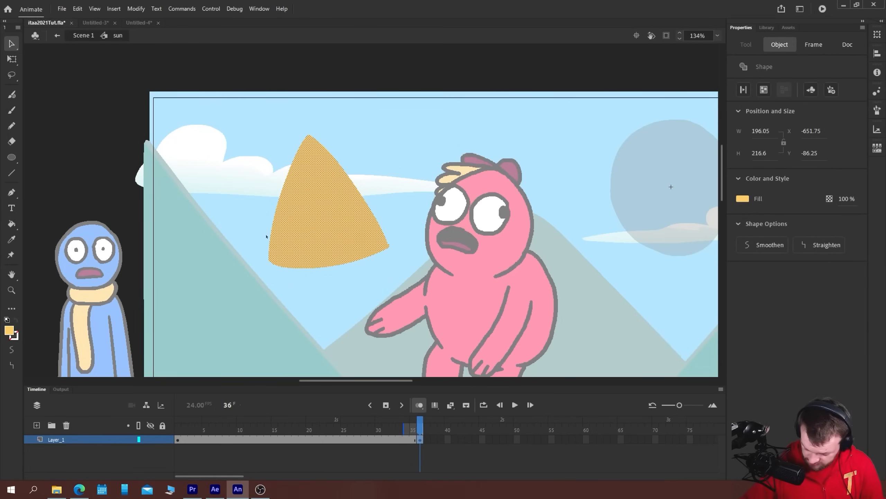
key(b)
key(ctrl+shift+a)
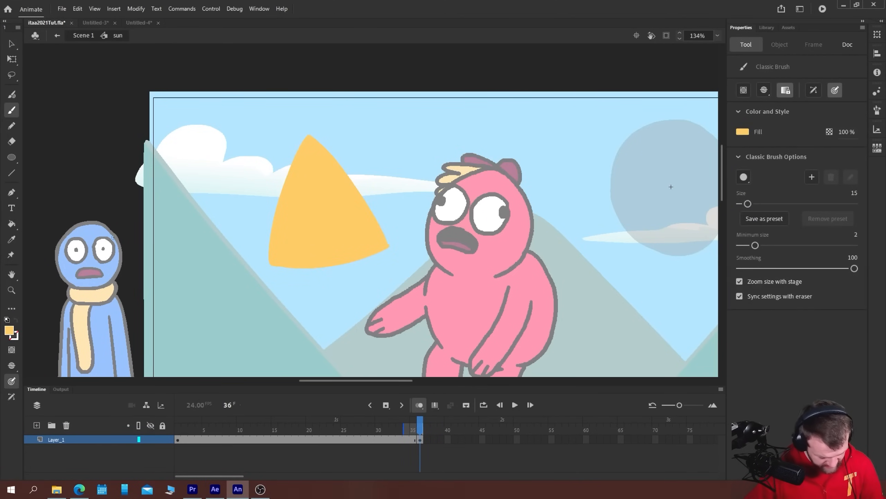
Move the triangle keyframe to frame 18 and copy the round sun's keyframe from frame 1 to frame 36
click(420, 440)
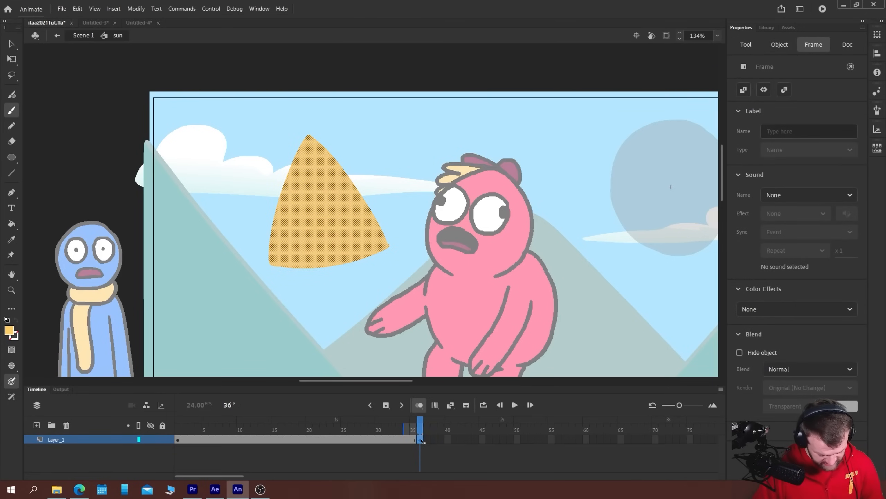
drag(420, 440, 298, 451)
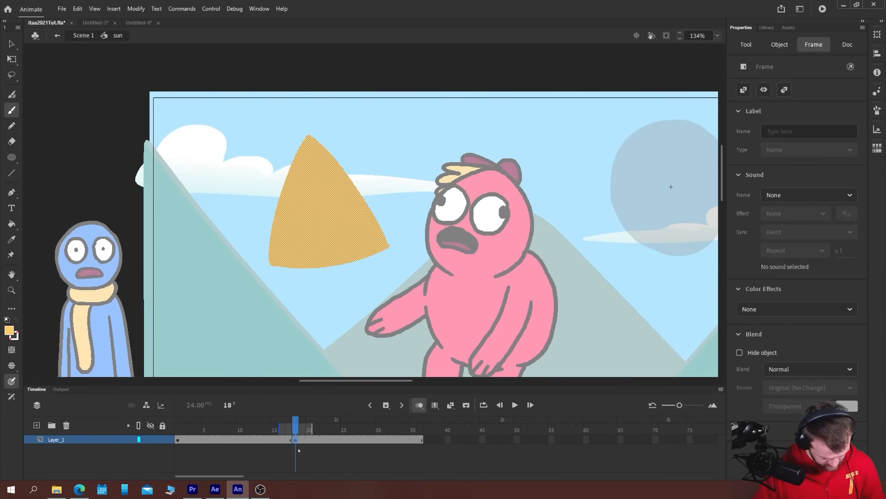
click(422, 440)
click(180, 441)
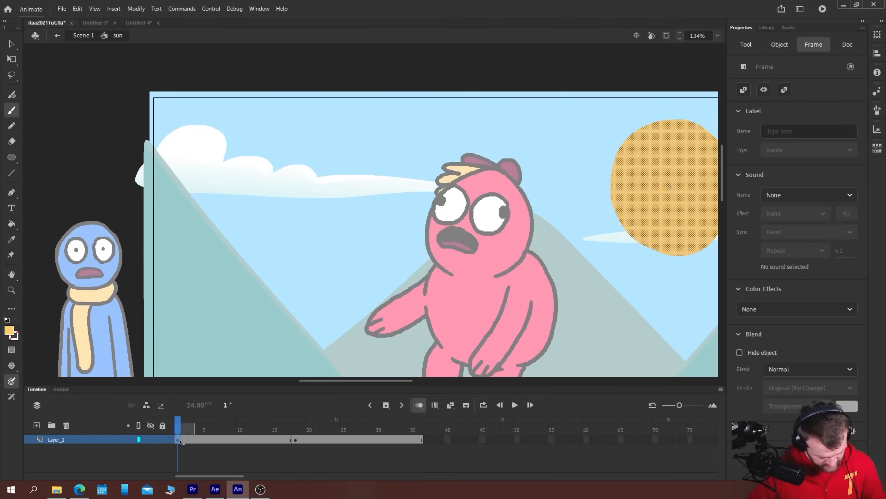
drag(178, 441, 422, 457)
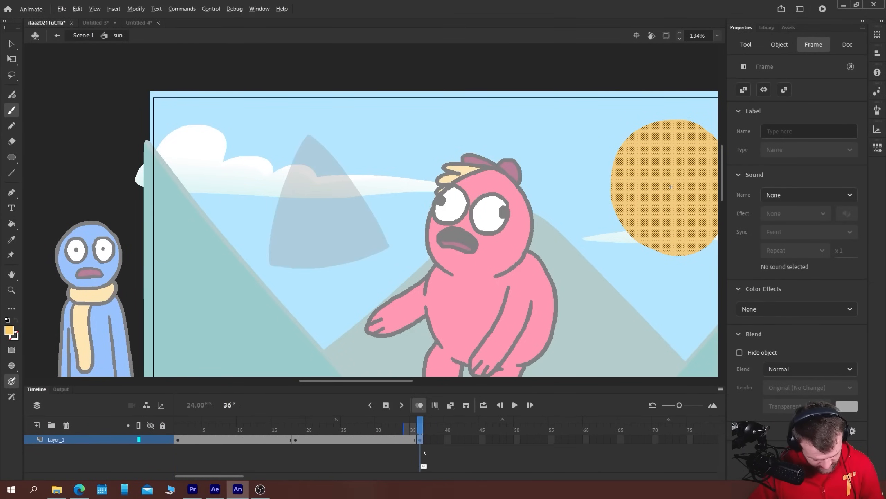
Create shape tweens on both spans between the sun and triangle keyframes and play back the morph
click(261, 439)
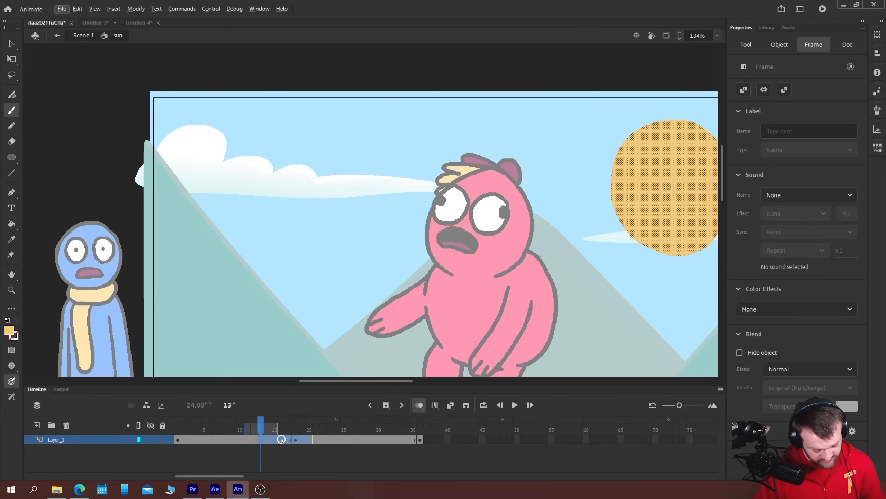
right_click(279, 440)
click(304, 190)
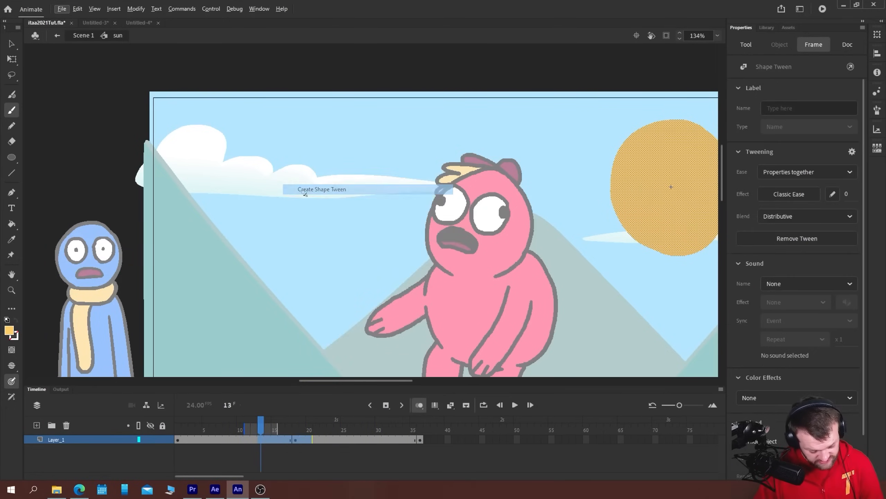
click(182, 435)
key(Return)
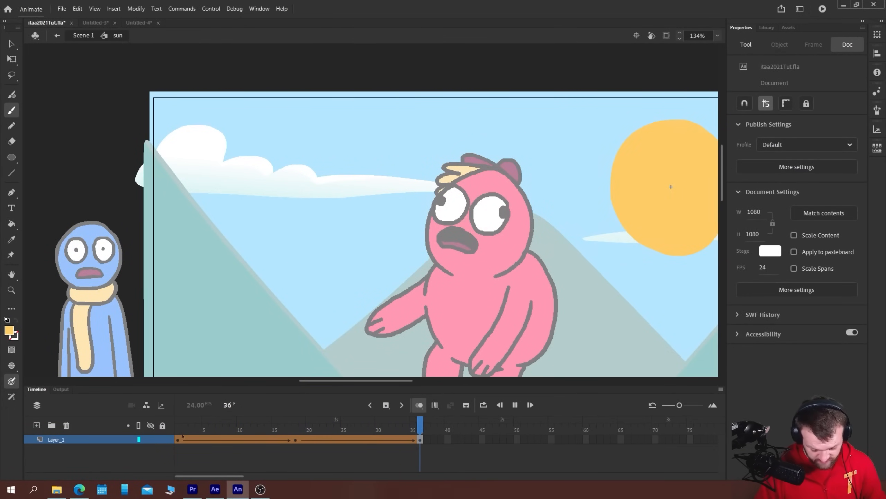
Apply the Quint Ease-In-Out effect to both shape tweens together and play the animation
drag(309, 439, 261, 440)
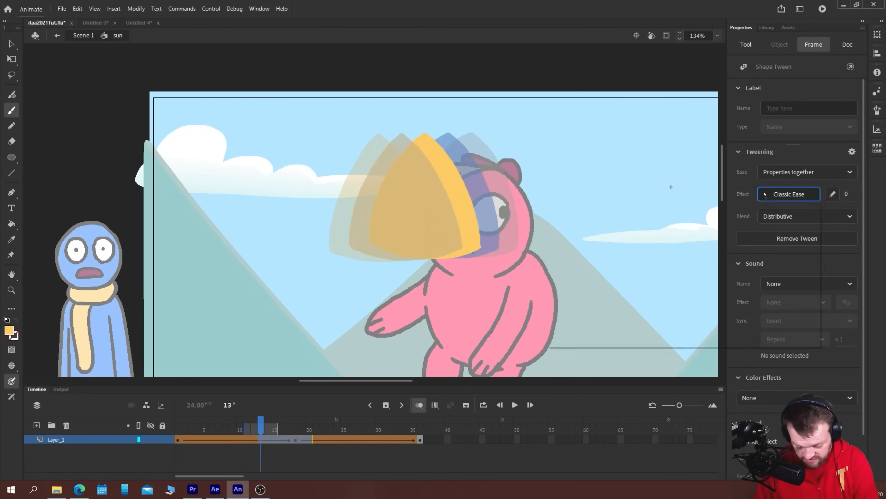
click(790, 194)
double_click(629, 258)
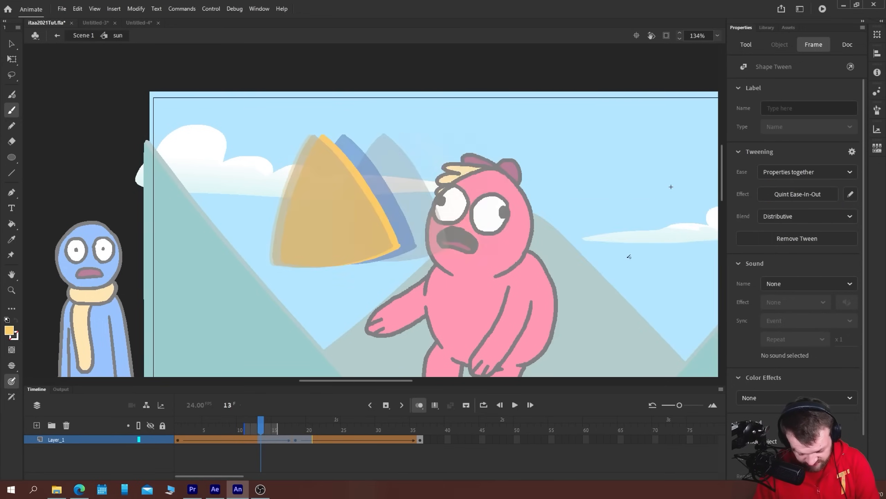
key(Return)
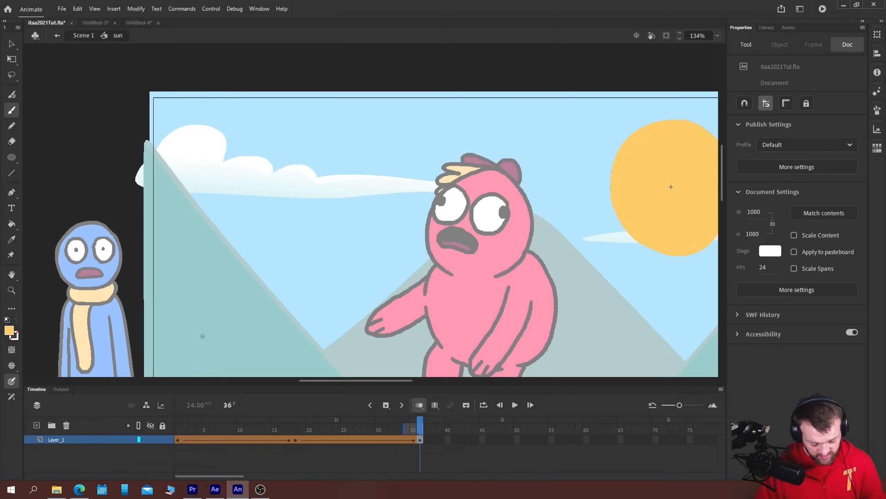
Add a layer above the tweened sun and copy the round sun keyframe to its frames 1 and 36
click(36, 424)
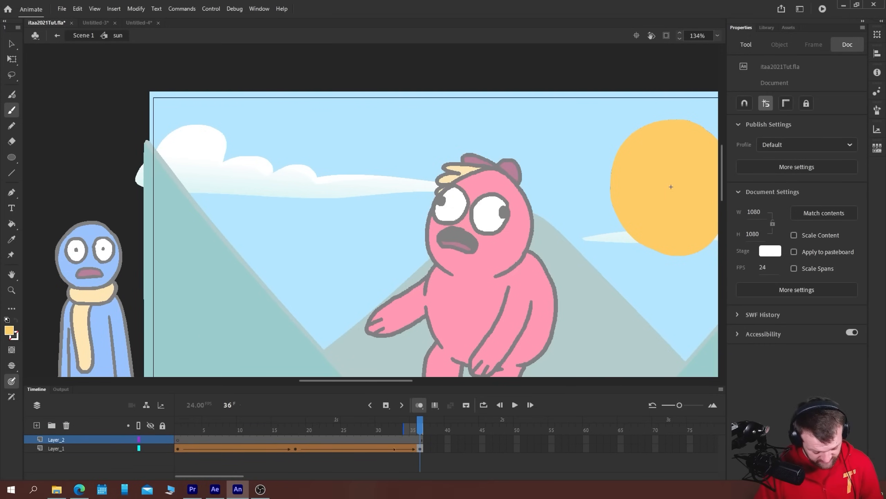
click(180, 450)
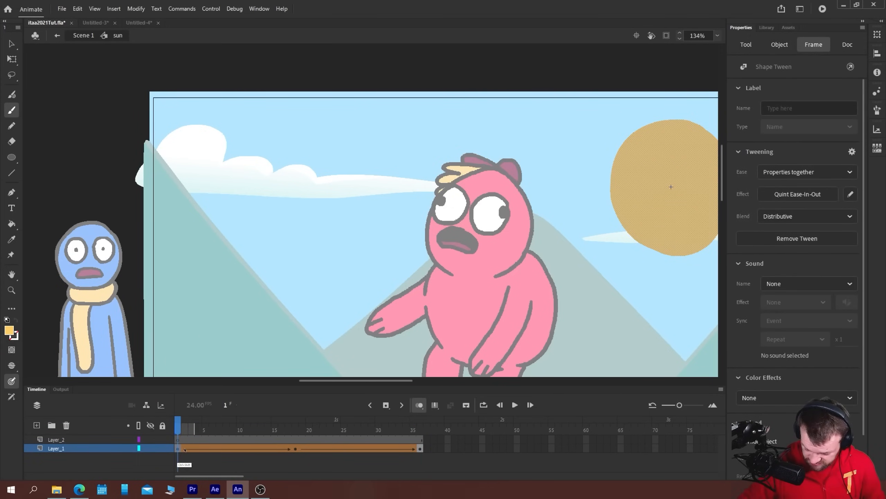
click(178, 440)
key(ctrl+shift+v)
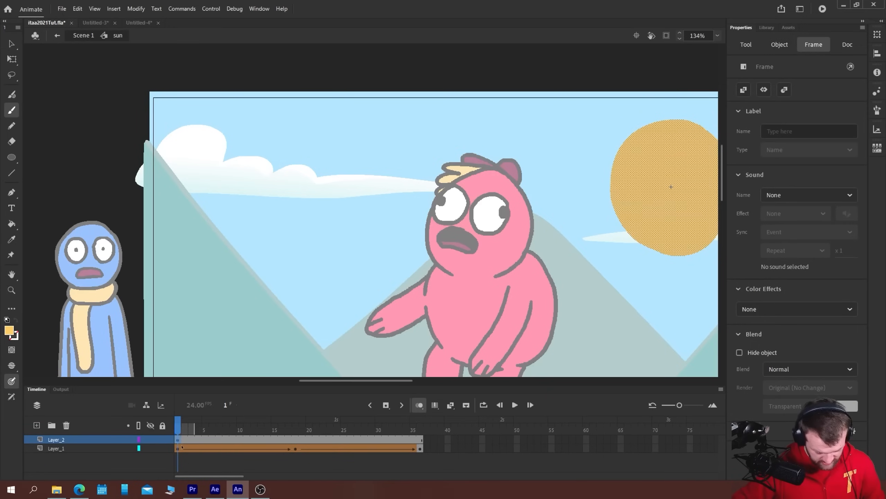
click(420, 440)
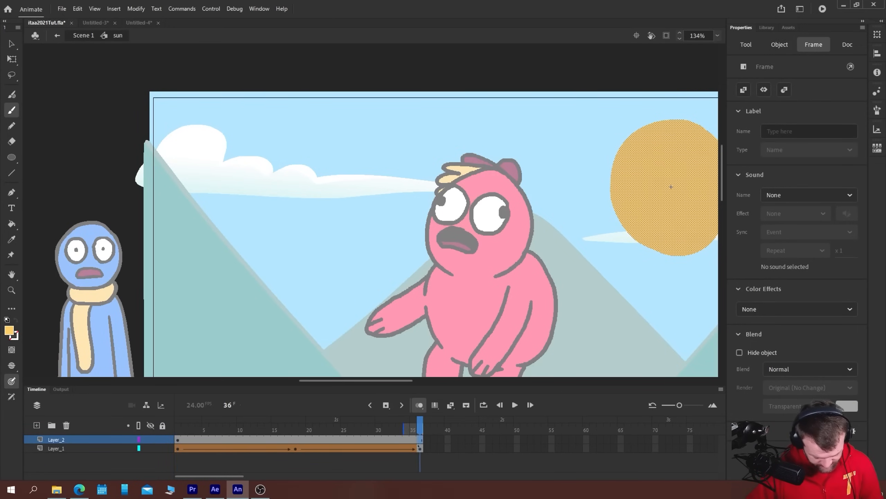
Insert a blank keyframe at frame 18 of Layer_2, trace the triangle's three edges with the Classic Brush, and fill it yellow
click(295, 439)
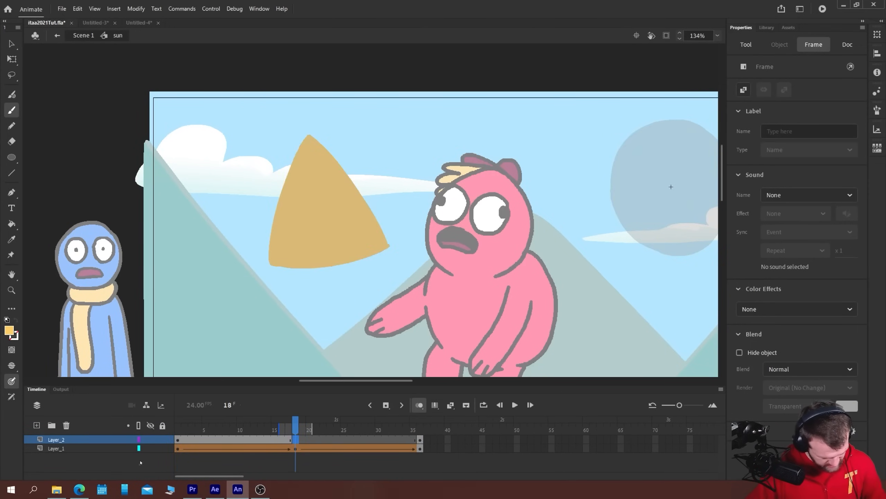
key(b)
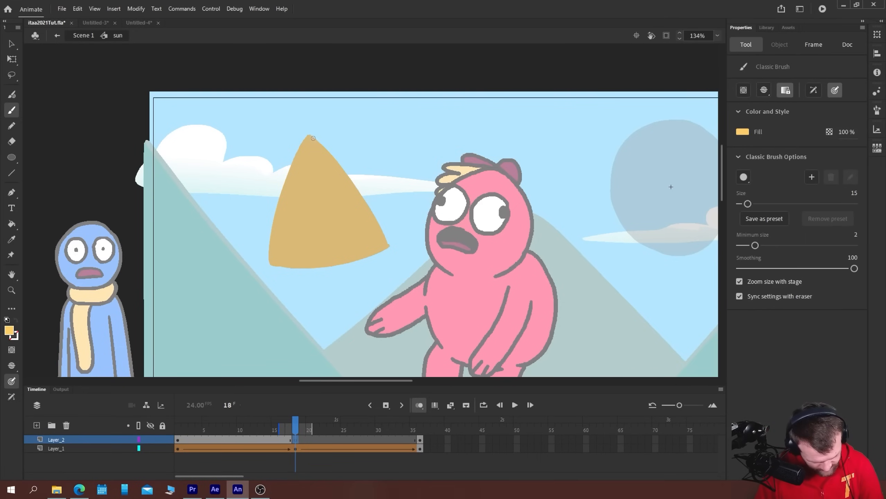
drag(311, 136, 386, 246)
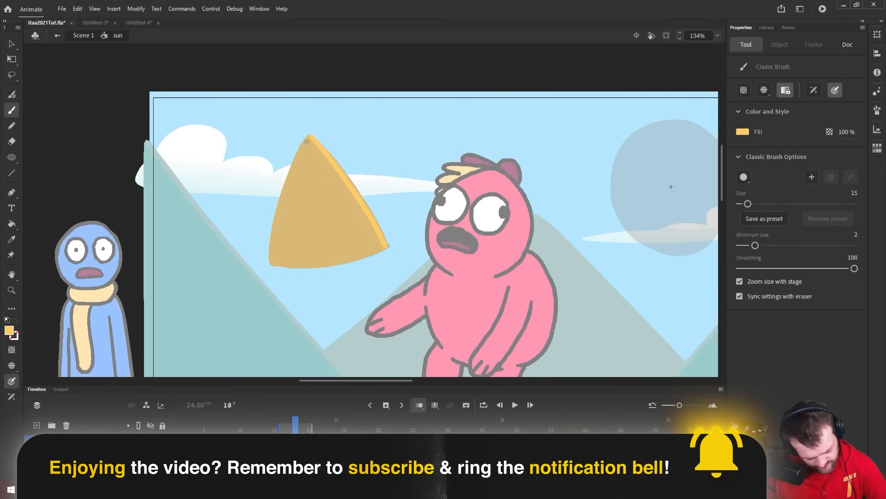
drag(310, 136, 270, 265)
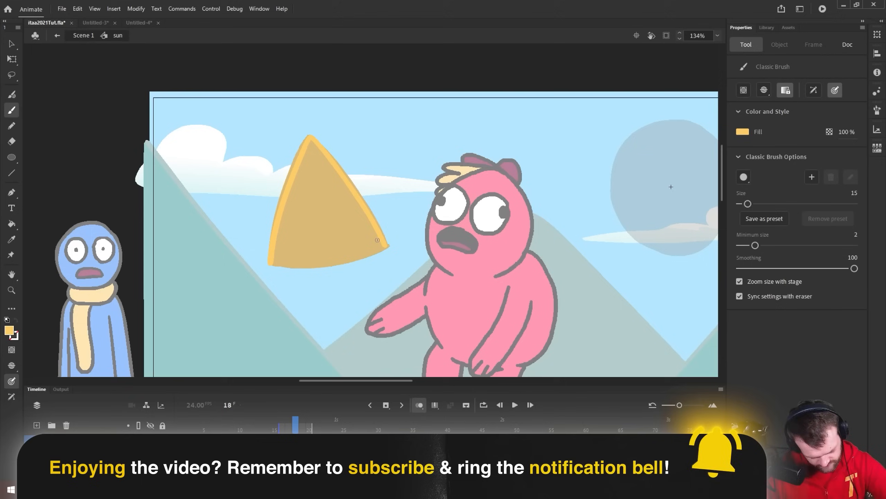
mouse_move(386, 244)
mouse_down()
mouse_move(324, 265)
mouse_move(272, 266)
mouse_up()
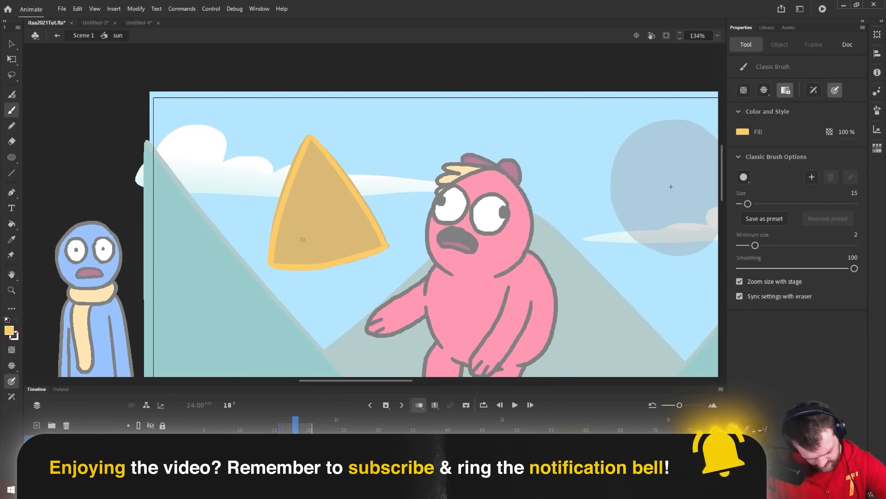
key(k)
click(320, 233)
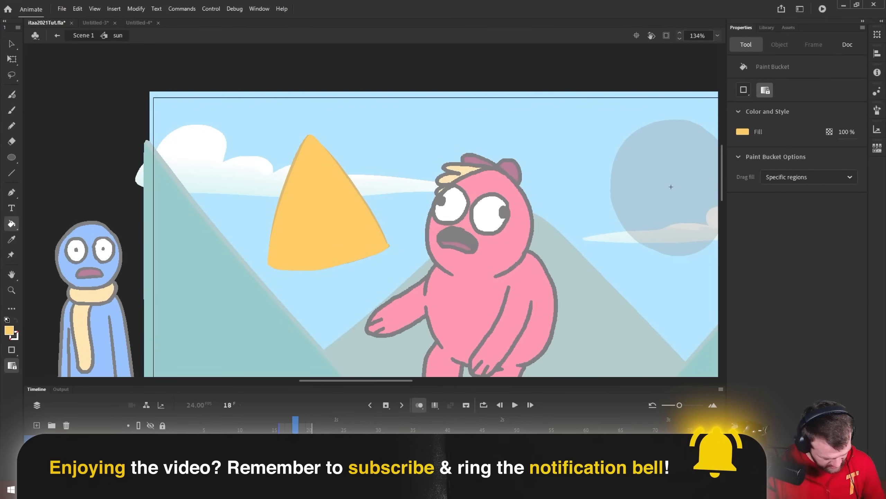
Hide Layer_1 and brush over the lower and right edges of the yellow triangle to make them bulge slightly outward
key(Delete)
key(b)
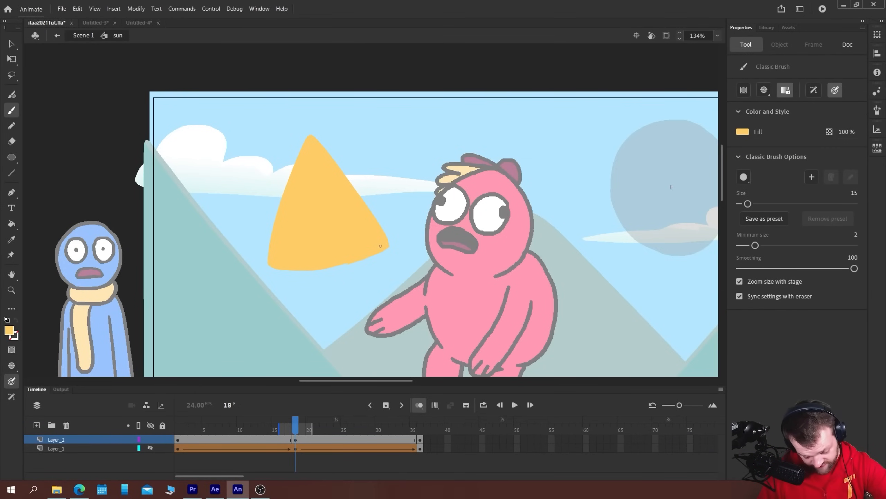
mouse_move(380, 246)
mouse_down()
mouse_move(318, 269)
mouse_move(287, 269)
mouse_up()
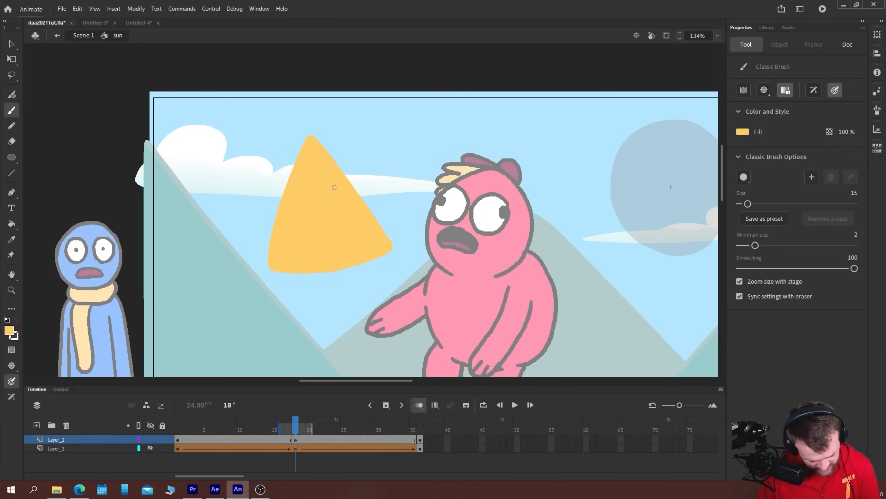
drag(390, 244, 340, 170)
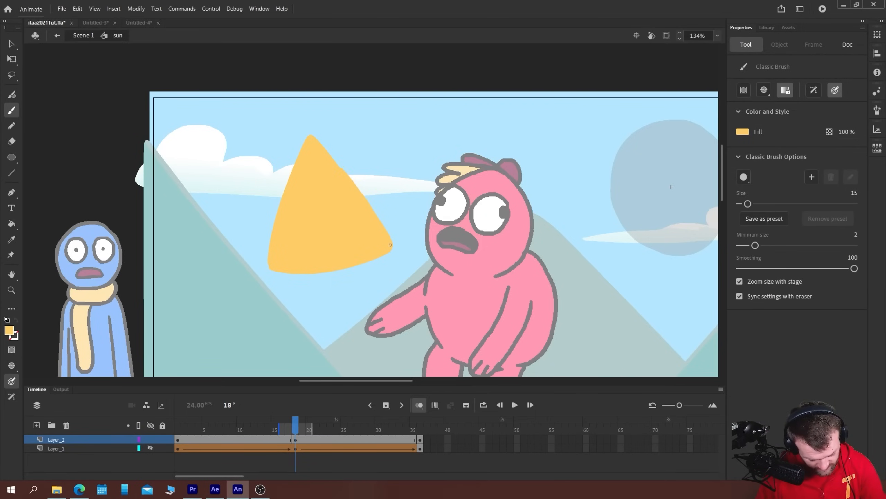
Insert a blank keyframe at frame 9 of Layer_2 and widen the onion skin range to span frames 1 to 18
drag(201, 262, 134, 237)
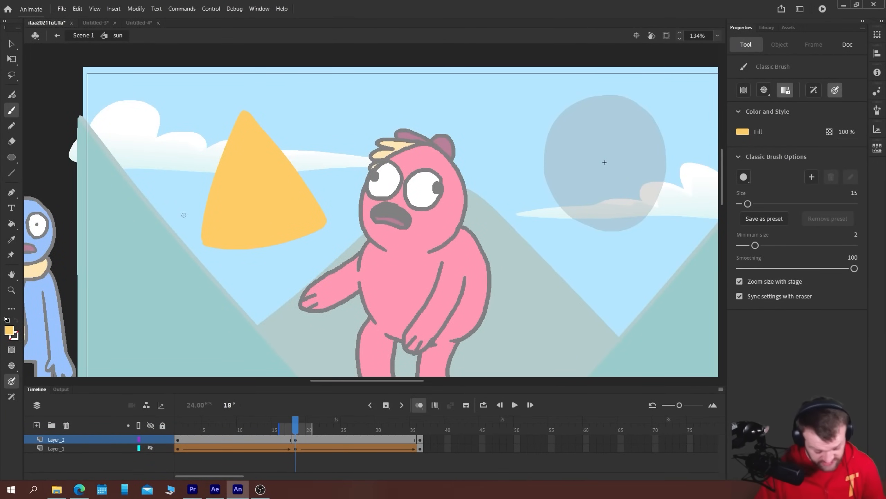
click(178, 439)
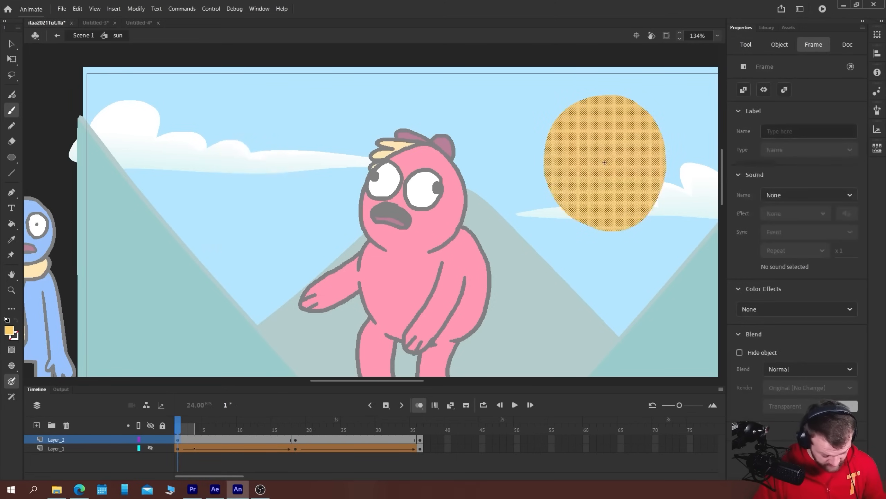
drag(194, 441, 201, 445)
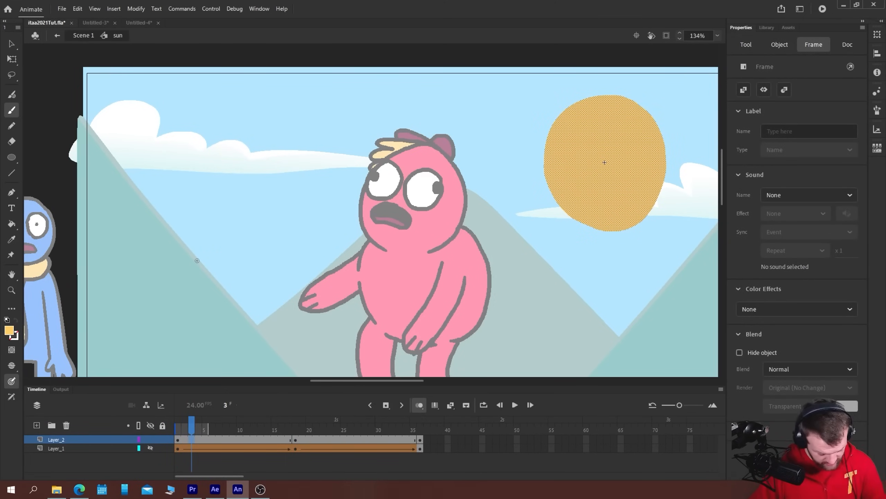
click(297, 440)
click(233, 440)
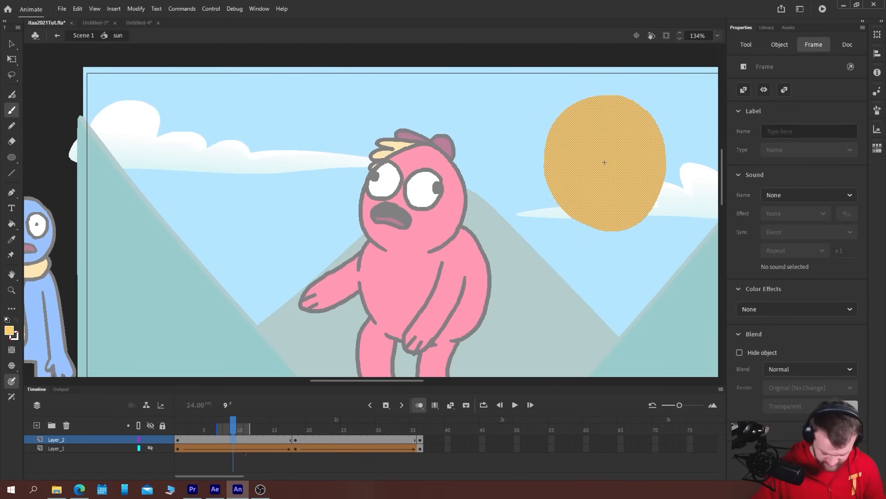
key(Delete)
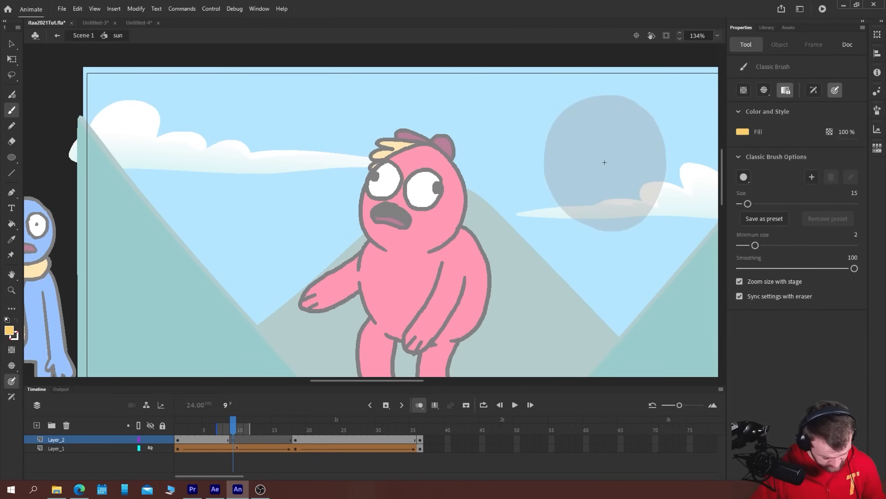
drag(251, 430, 298, 430)
drag(216, 429, 170, 428)
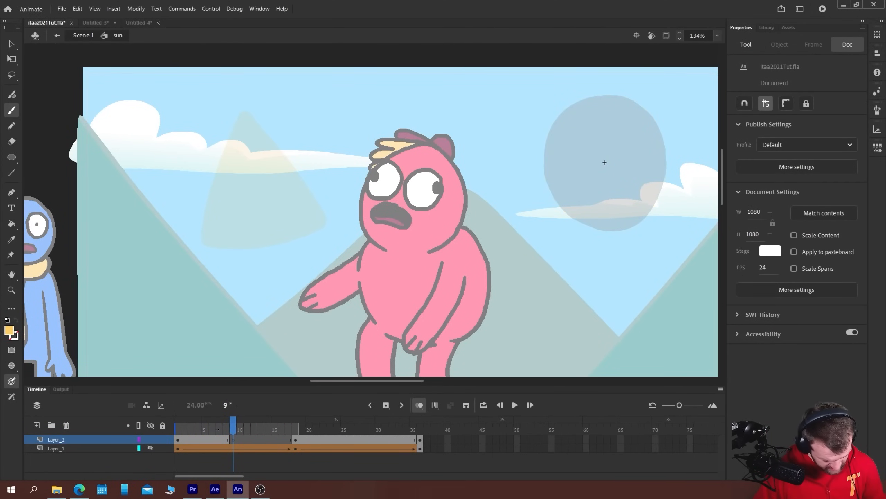
click(233, 440)
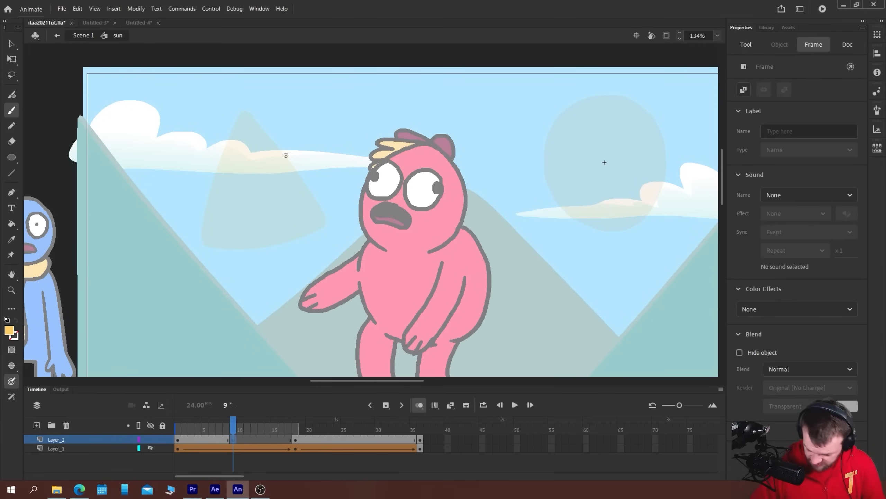
On frame 9, brush a stretched peanut shape about 600 px wide between sun and triangle, fill it yellow, and round its upper edge
key(b)
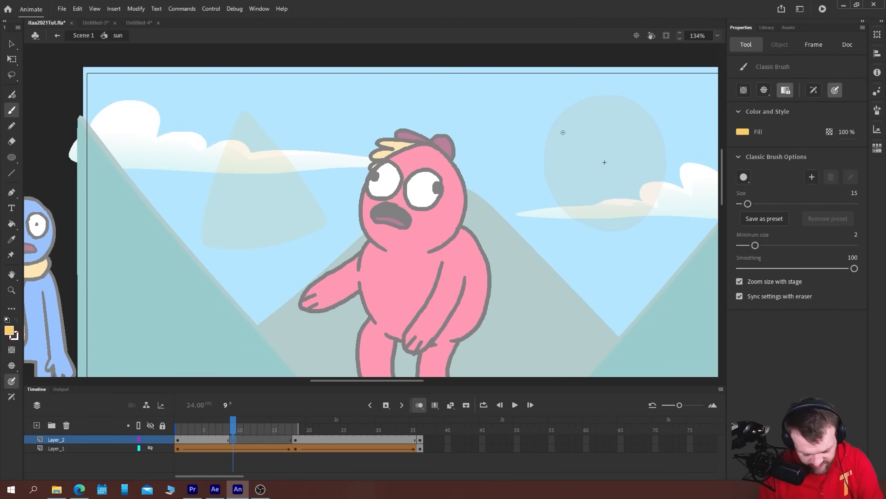
mouse_move(558, 105)
mouse_down()
mouse_move(602, 143)
mouse_move(596, 191)
mouse_move(560, 218)
mouse_move(403, 188)
mouse_move(326, 213)
mouse_move(283, 216)
mouse_move(251, 185)
mouse_move(251, 141)
mouse_move(296, 104)
mouse_move(449, 130)
mouse_move(533, 112)
mouse_up()
key(k)
click(330, 159)
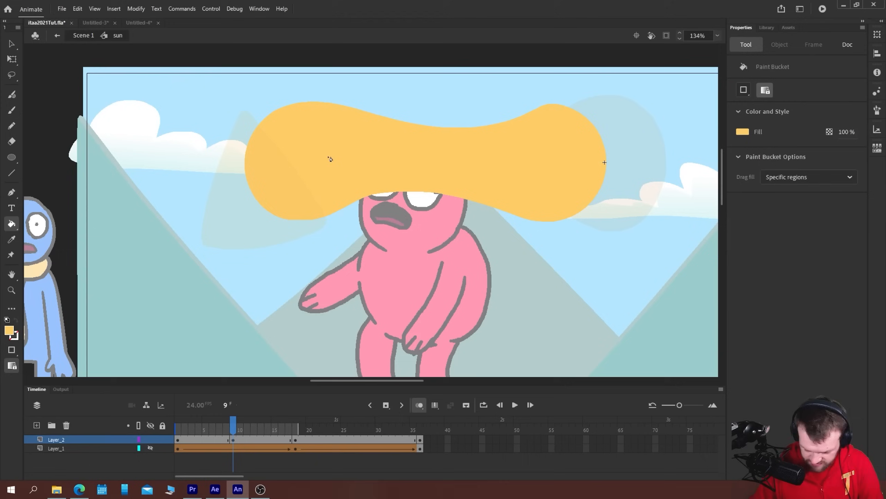
key(b)
mouse_move(555, 103)
mouse_down()
mouse_move(457, 126)
mouse_move(482, 129)
mouse_up()
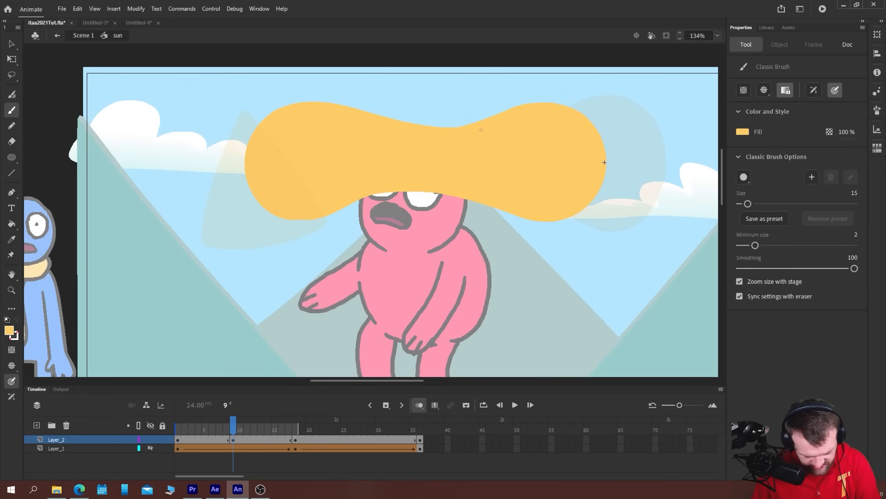
Tilt the yellow peanut shape slightly counter-clockwise, nudge it up, and deselect it
key(v)
click(286, 149)
key(q)
drag(243, 94, 236, 102)
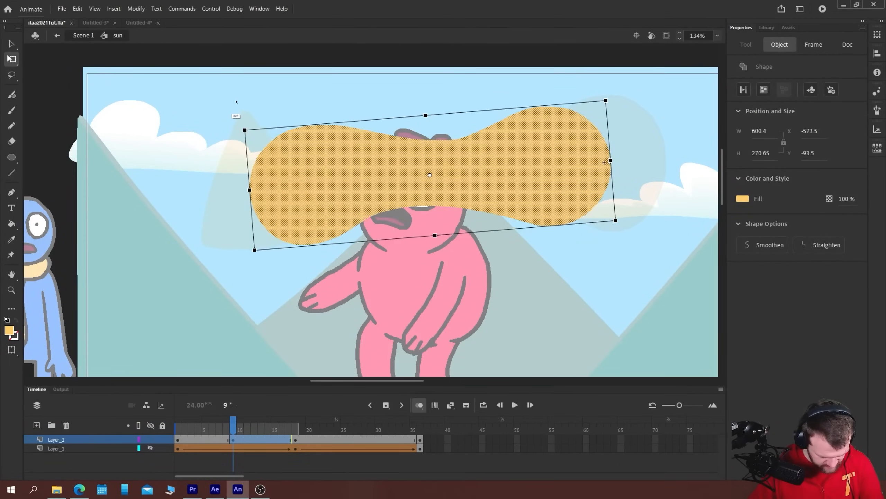
key(shift+Up)
drag(252, 257, 237, 251)
click(192, 237)
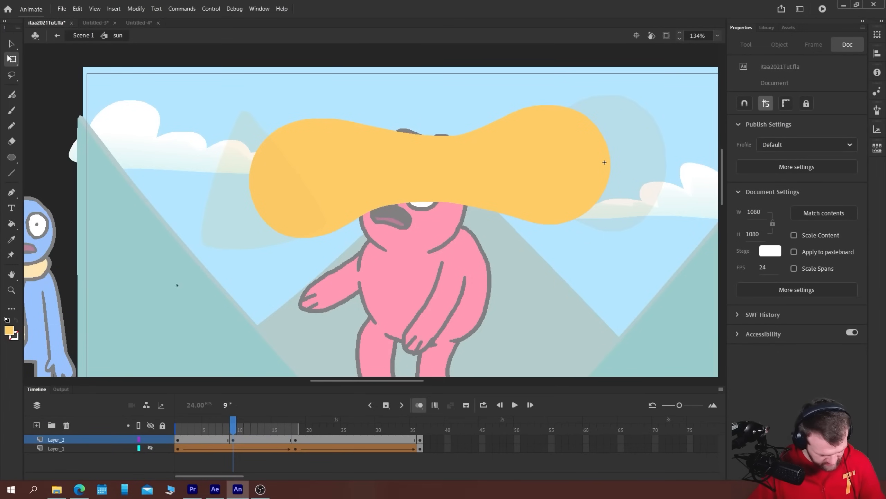
Insert a blank keyframe at frame 5 of Layer_2, brush a horizontally stretched oval between the sun and the peanut's near end, and fill it yellow
click(206, 449)
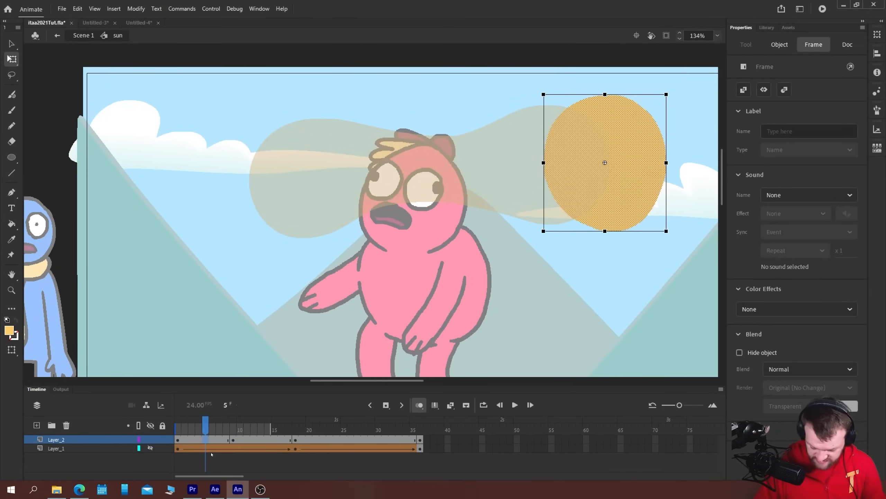
key(F7)
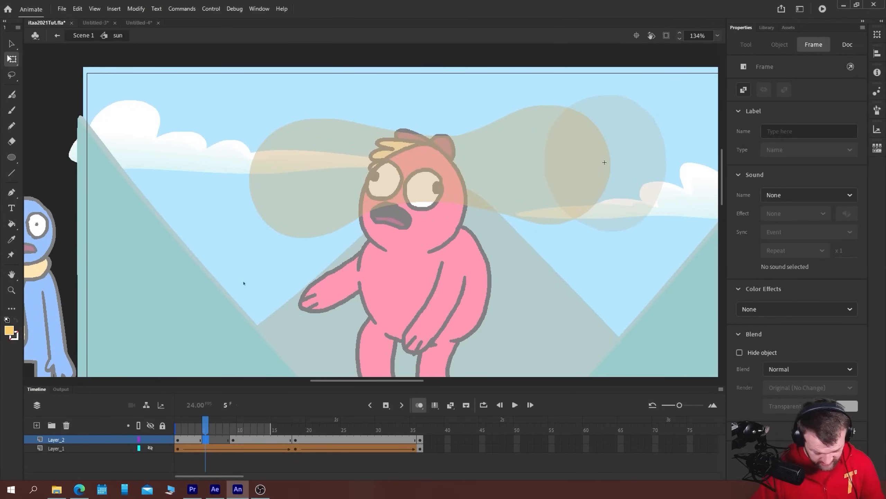
key(b)
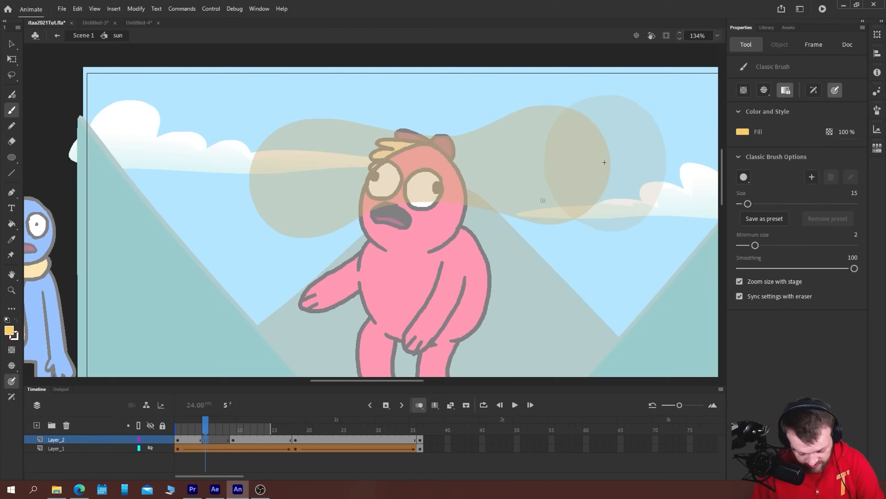
drag(642, 179, 637, 190)
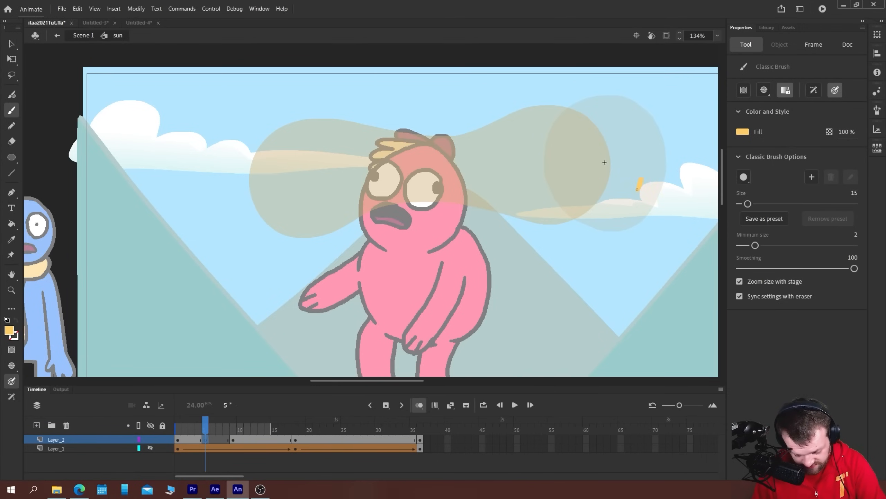
mouse_move(630, 122)
mouse_down()
mouse_move(601, 105)
mouse_move(557, 101)
mouse_move(516, 115)
mouse_move(489, 152)
mouse_up()
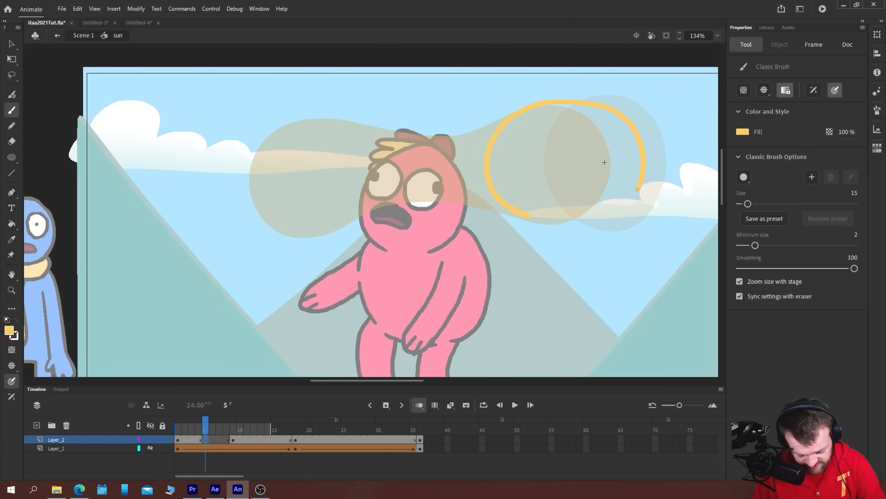
mouse_move(528, 215)
mouse_down()
mouse_move(615, 217)
mouse_move(638, 191)
mouse_up()
key(k)
click(565, 170)
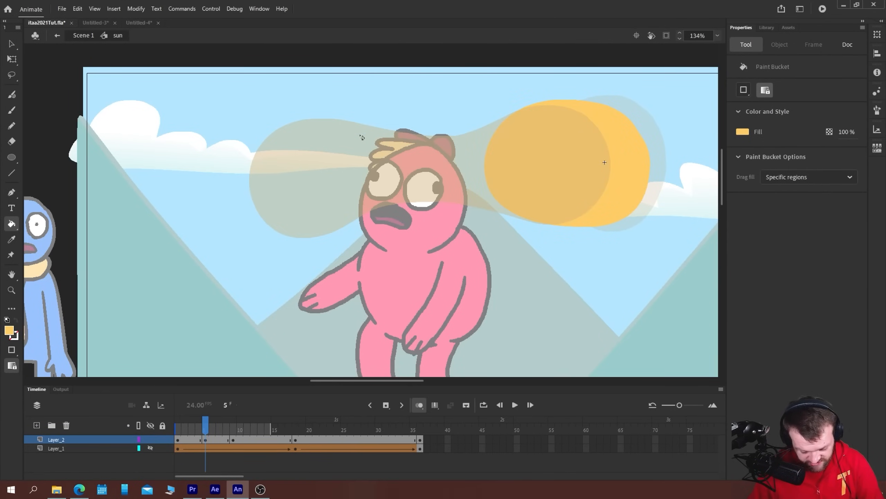
Play back the hand-drawn morph to check its motion
key(b)
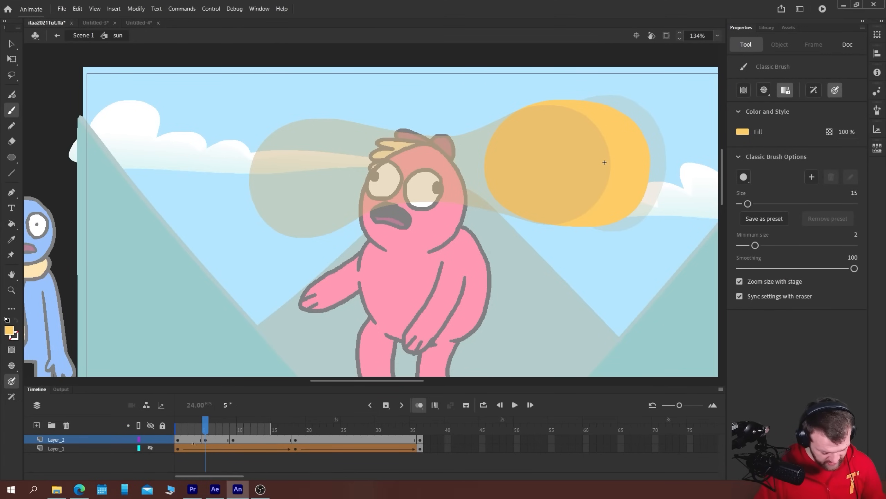
key(Return)
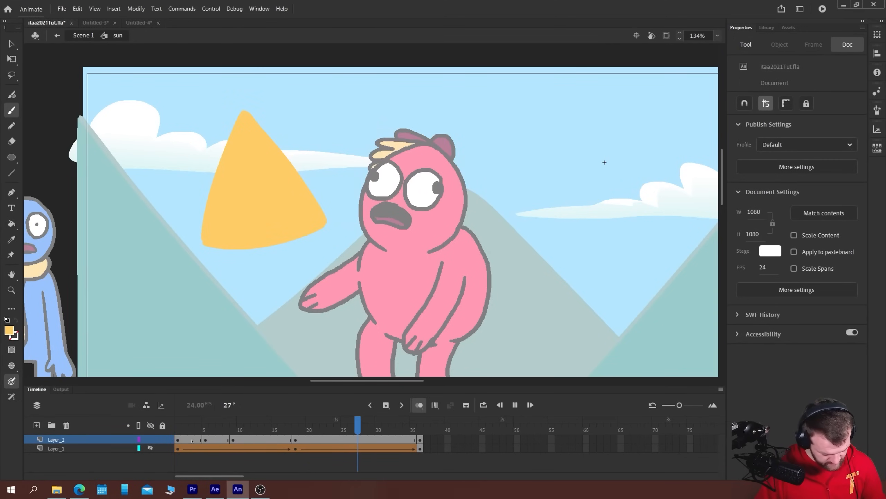
key(Return)
On a blank keyframe at frame 13 of Layer_2, brush a rounded triangle about 266 by 222 px beside the final triangle and fill it yellow
click(276, 461)
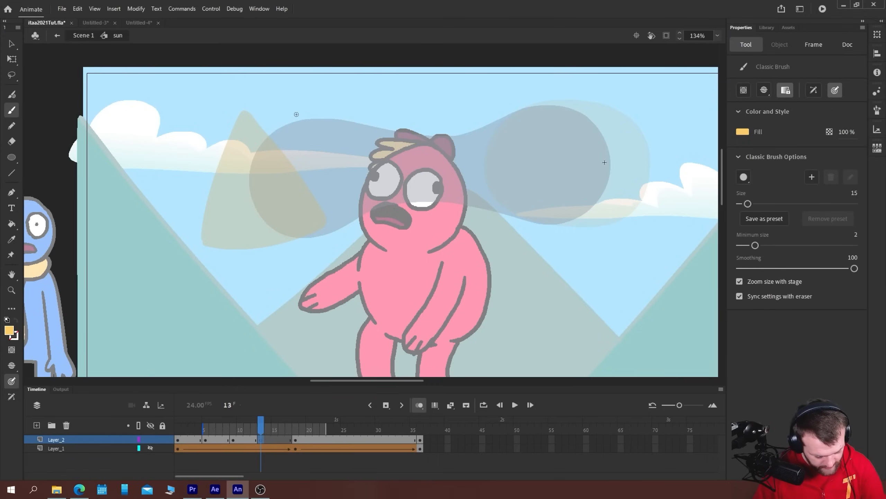
mouse_move(301, 118)
mouse_down()
mouse_move(261, 130)
mouse_move(230, 211)
mouse_up()
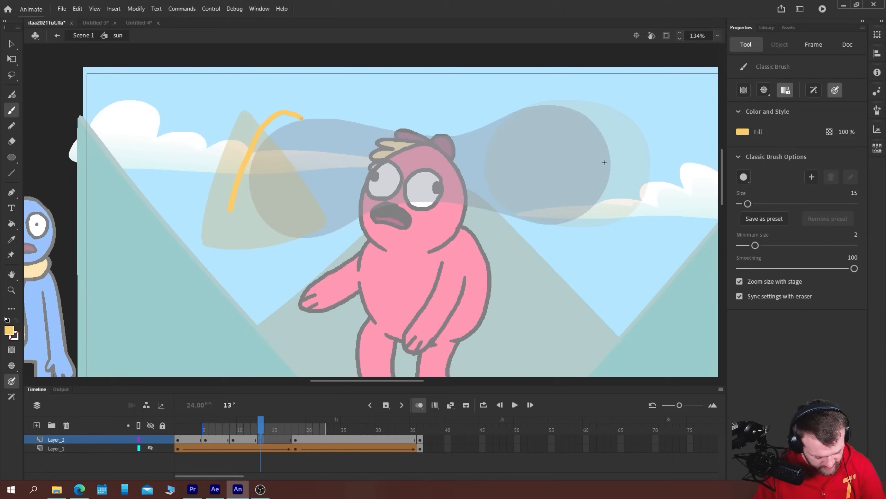
mouse_move(242, 240)
mouse_down()
mouse_move(297, 244)
mouse_move(366, 219)
mouse_move(386, 196)
mouse_move(339, 131)
mouse_up()
key(k)
click(266, 178)
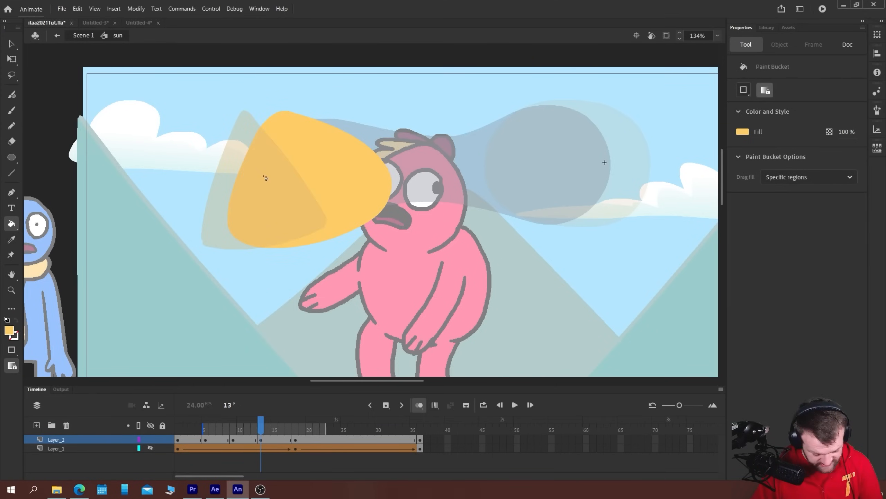
Tilt the rounded triangle on frame 13 slightly counter-clockwise and shift it slightly up
key(v)
click(327, 221)
key(q)
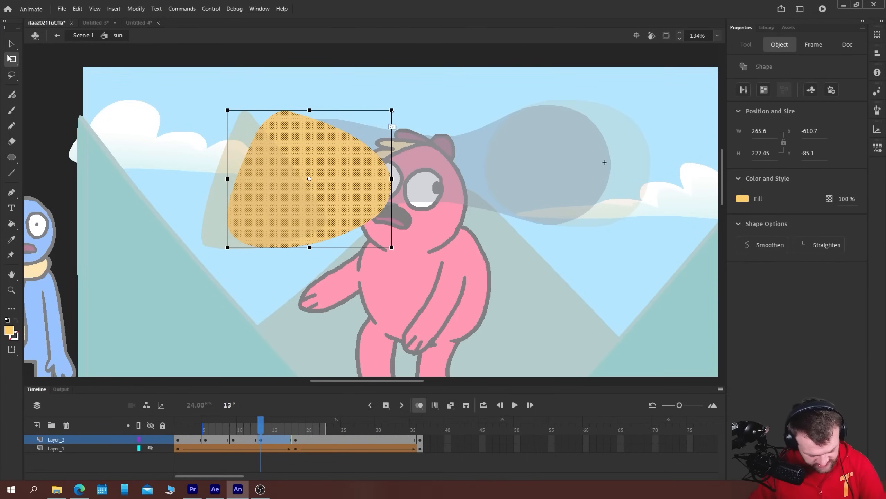
drag(392, 110, 391, 106)
drag(392, 247, 389, 234)
Remove frames 19 to 36 from Layer_2
click(280, 442)
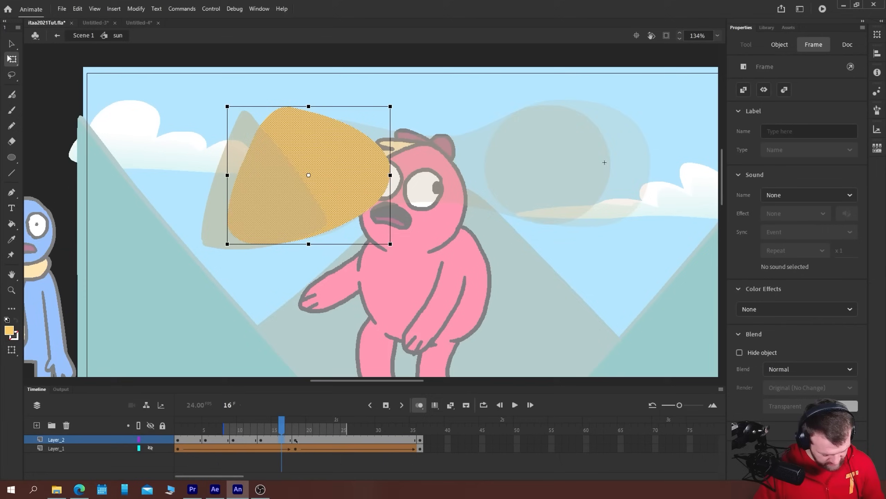
click(296, 442)
drag(421, 442, 503, 448)
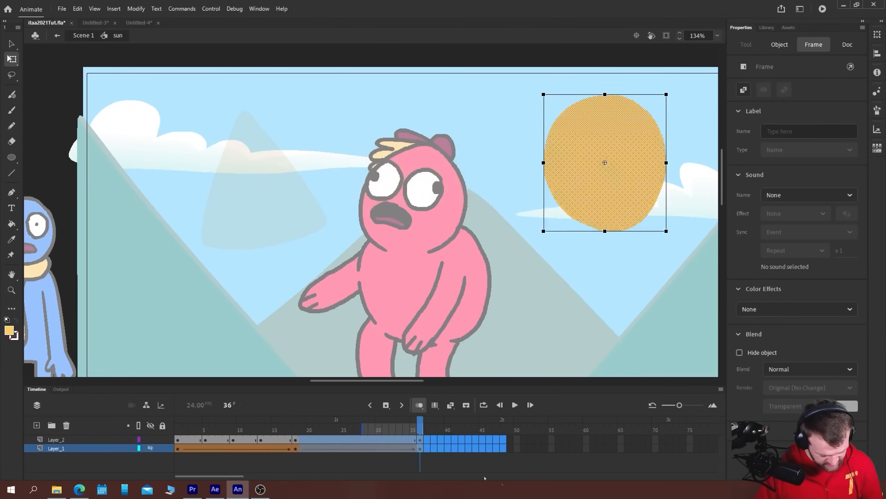
click(332, 444)
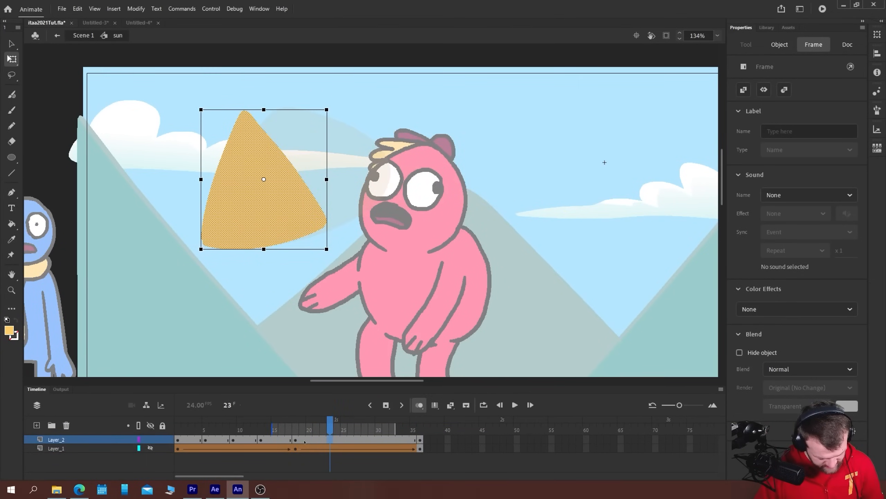
drag(305, 442, 420, 441)
right_click(408, 441)
click(464, 222)
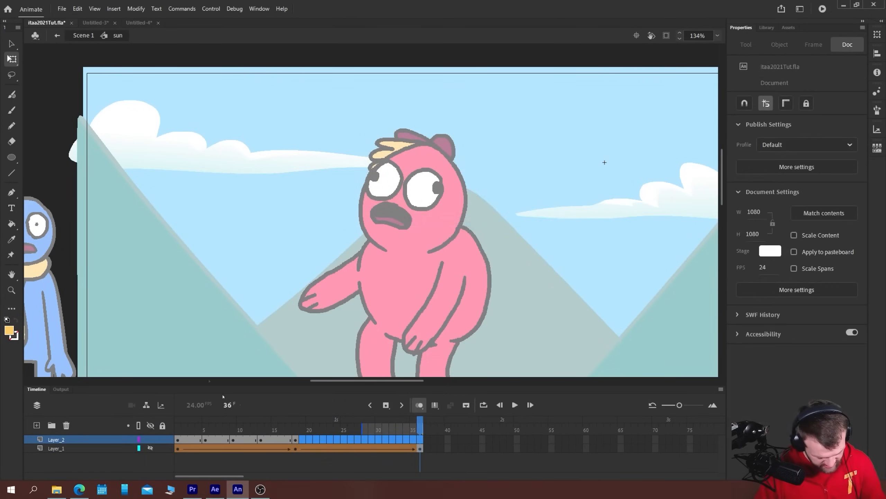
Try moving Layer_2's triangle keyframe from frame 18 to 19 and its frame 13 keyframe to frame 14
click(296, 440)
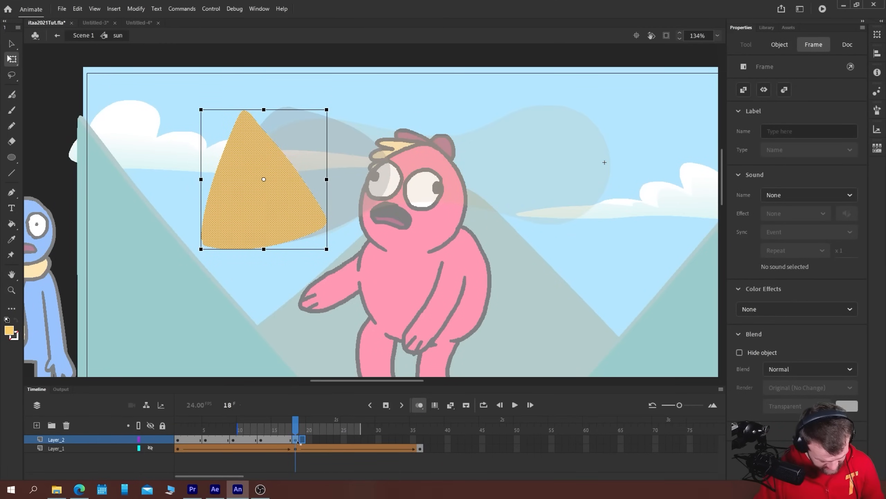
click(303, 441)
click(262, 440)
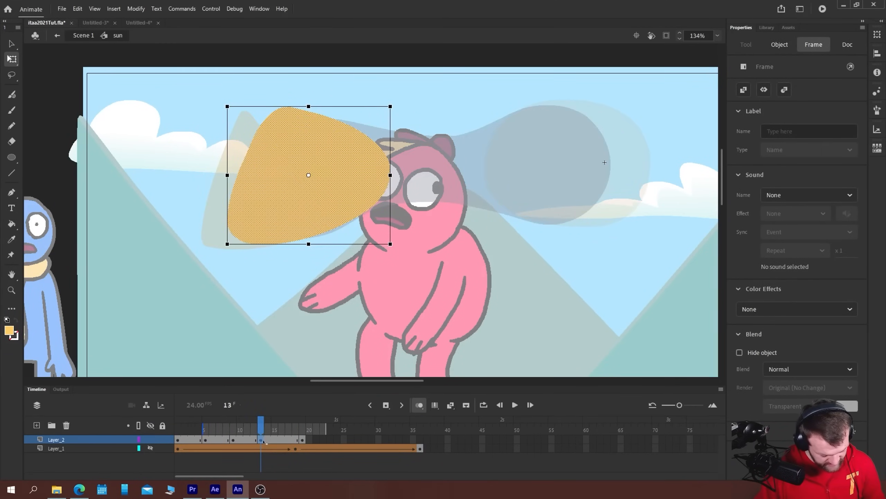
drag(263, 442, 268, 442)
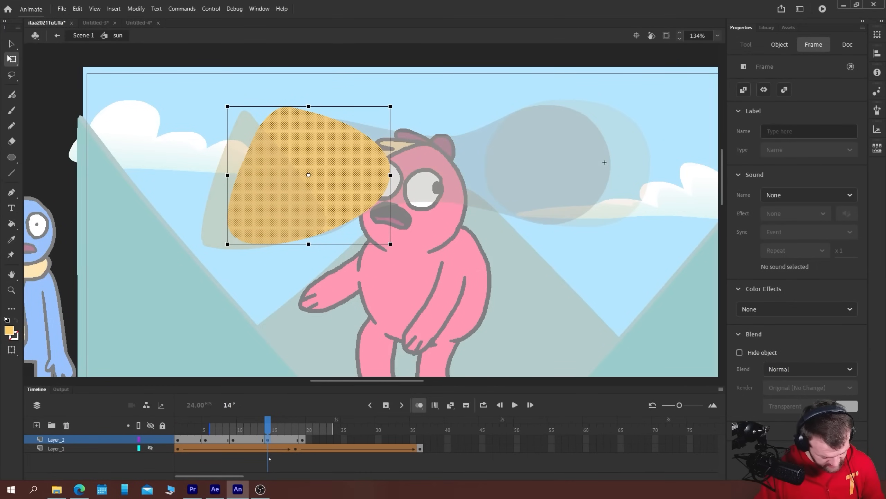
Step through Layer_2's keyframes to check their spacing and return the frame 14 keyframe to frame 13
click(179, 441)
click(206, 441)
click(239, 441)
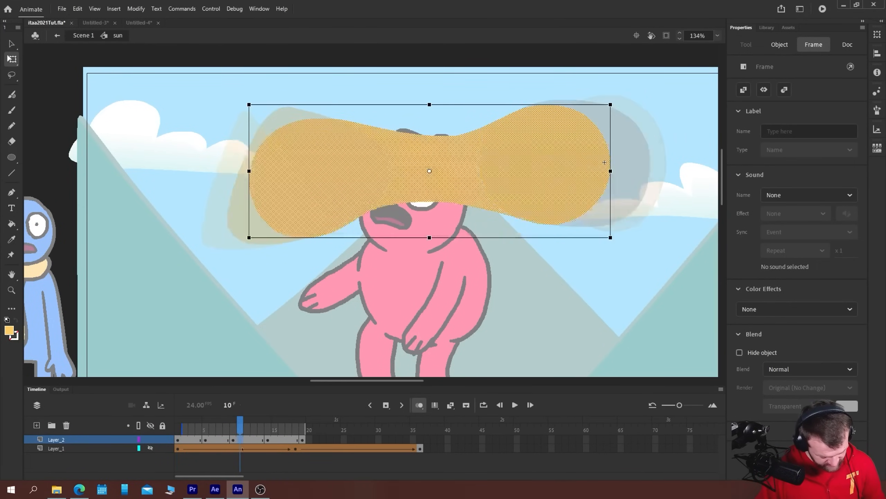
click(234, 441)
key(period)
key(period)
key(period)
key(period)
key(period)
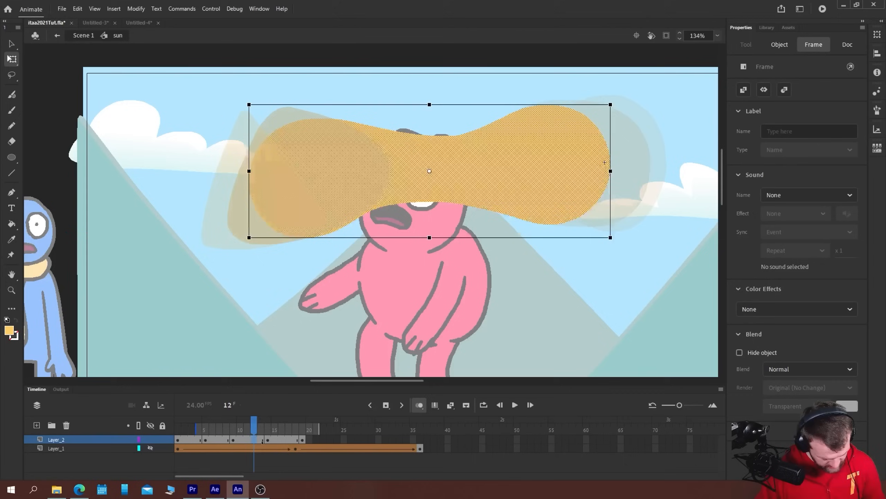
key(comma)
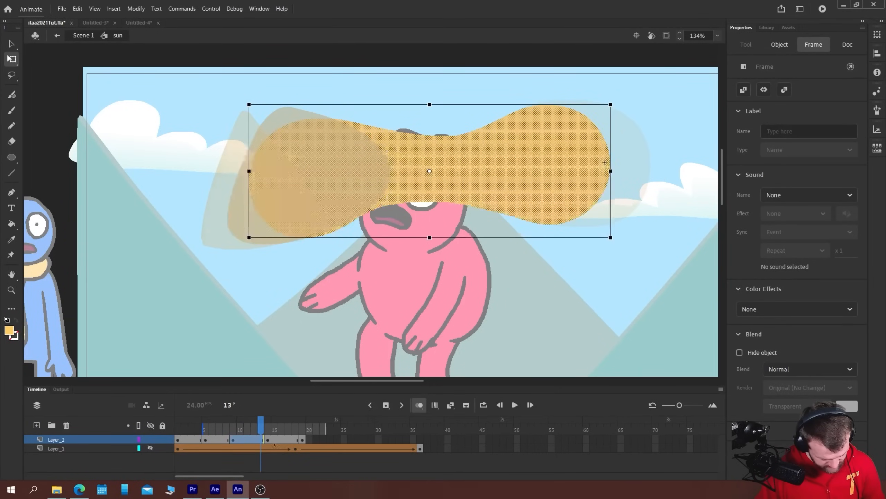
key(period)
key(comma)
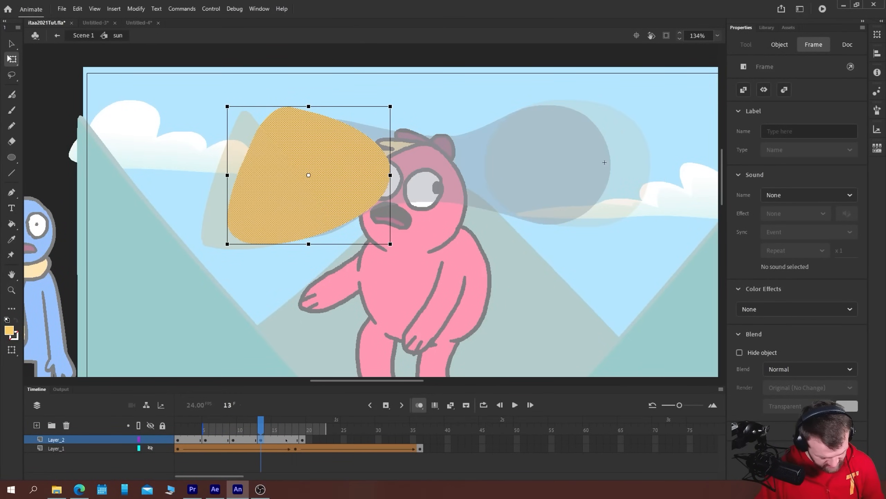
Move the triangle keyframe to frame 17 of Layer_2 and remove the surplus frame 19
key(period)
key(period)
key(period)
key(period)
key(period)
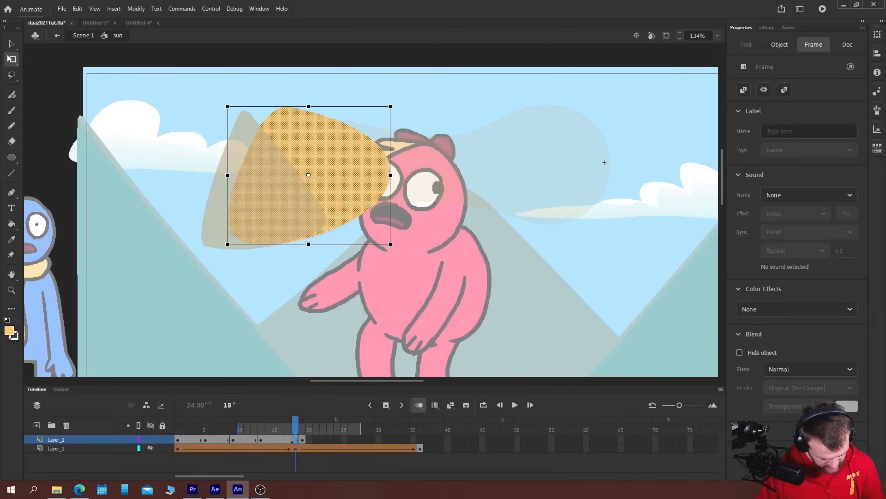
click(302, 441)
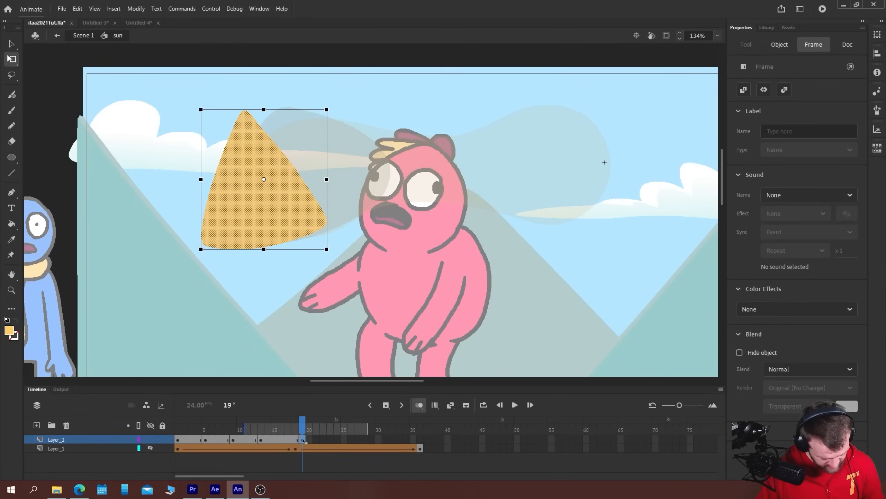
key(comma)
key(comma)
click(303, 441)
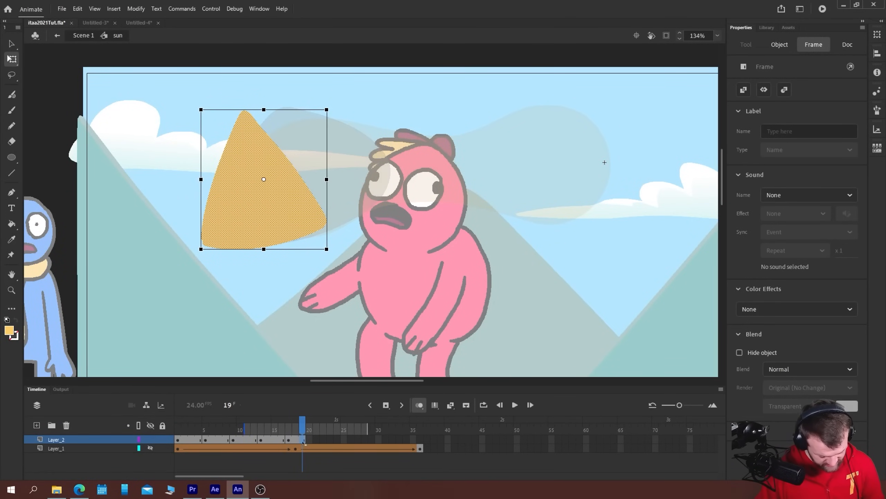
right_click(303, 440)
click(314, 224)
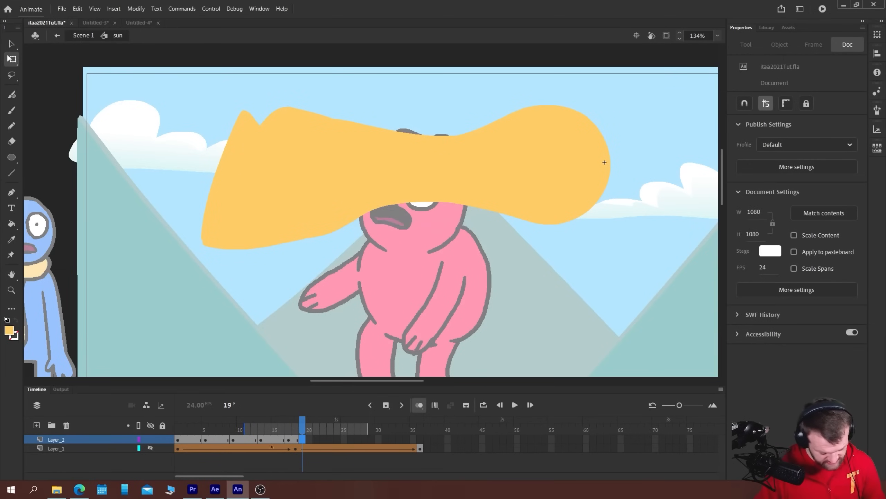
Insert blank keyframes at frames 3, 7, 11 and 15 of Layer_2
click(214, 439)
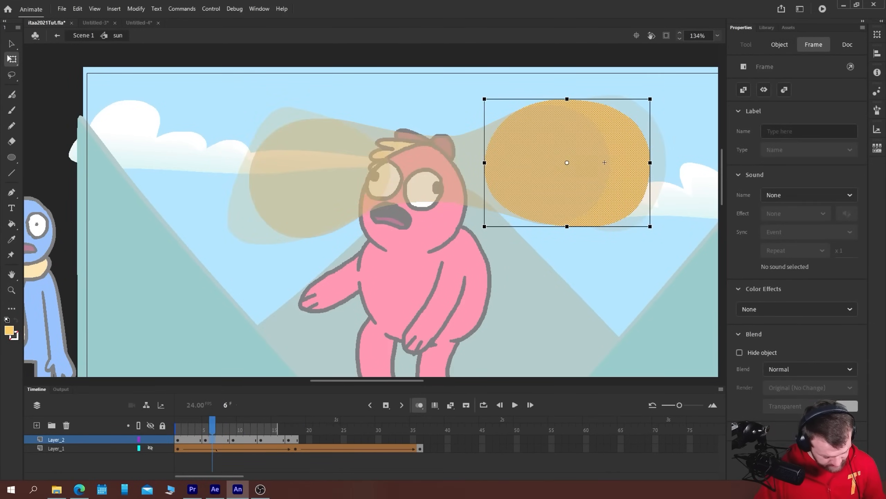
click(192, 440)
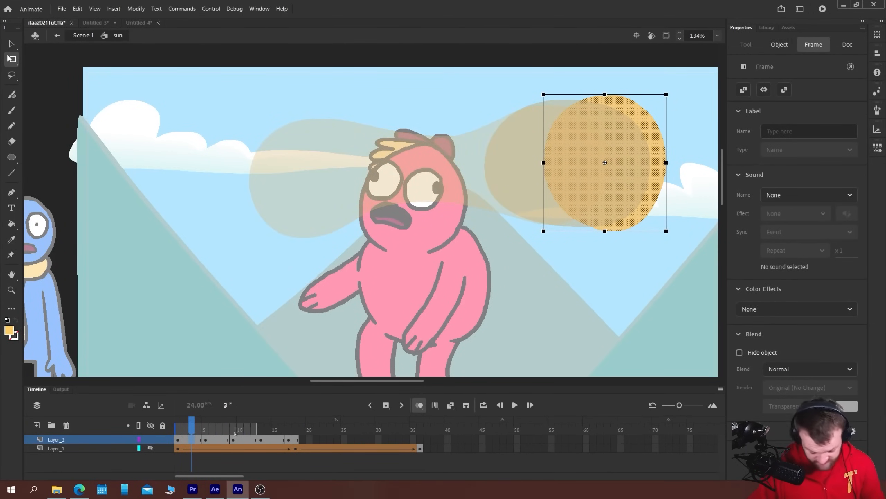
key(F7)
click(219, 439)
key(F7)
click(247, 440)
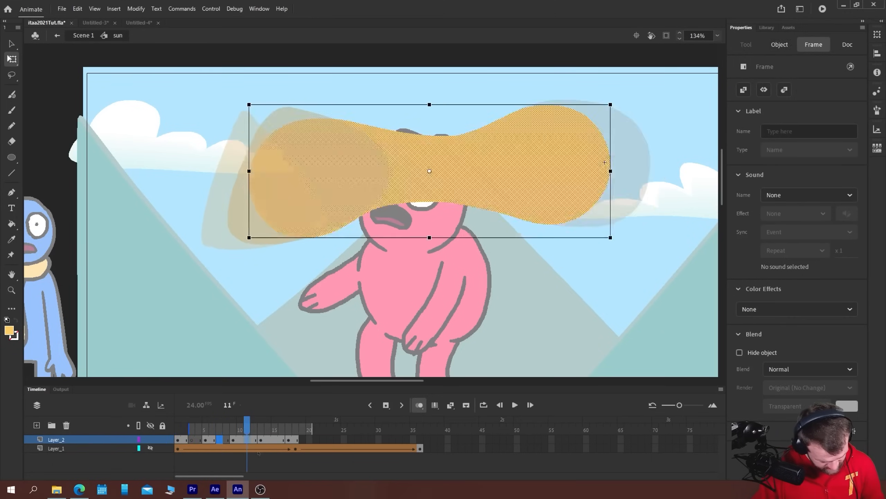
key(F7)
click(275, 440)
Go to frame 3 of Layer_2 and set the onion skin colour for next frames to bright green
click(192, 439)
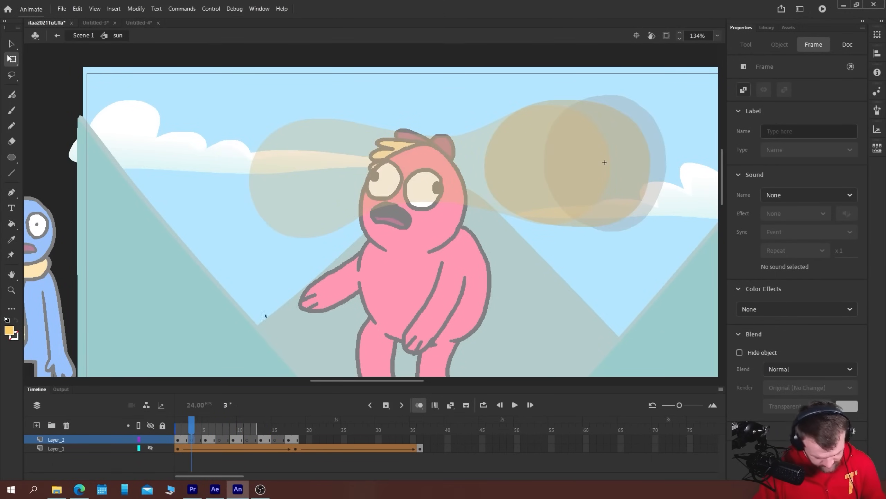
key(b)
drag(448, 226, 230, 268)
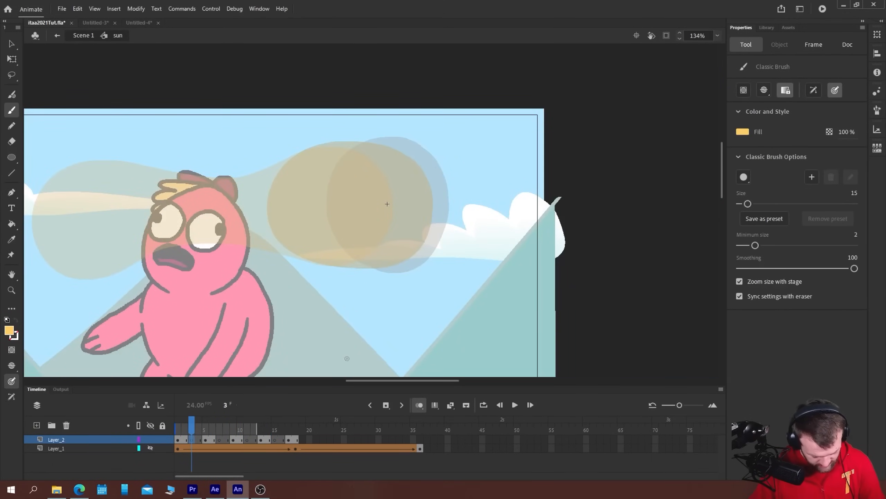
click(420, 407)
click(420, 409)
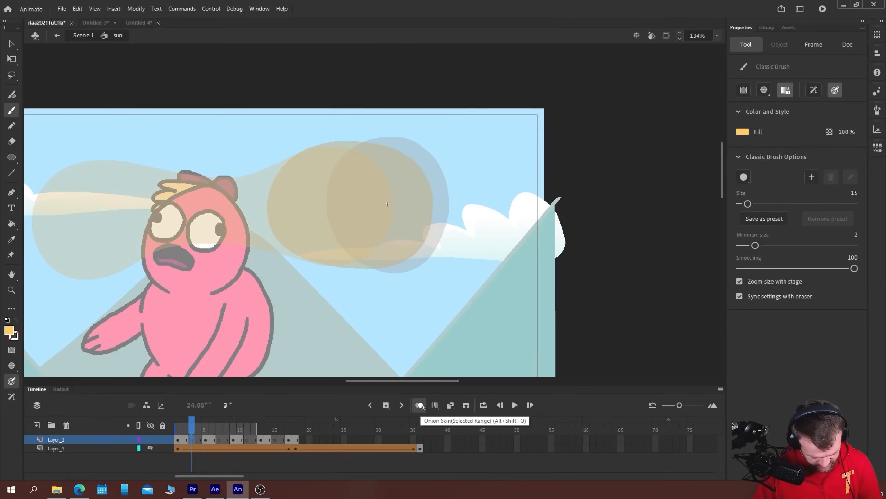
click(420, 406)
click(433, 469)
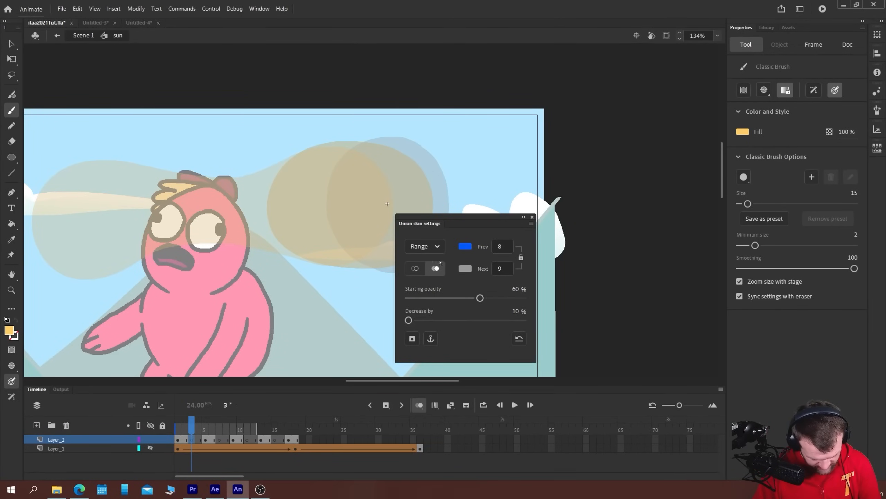
click(466, 268)
click(527, 296)
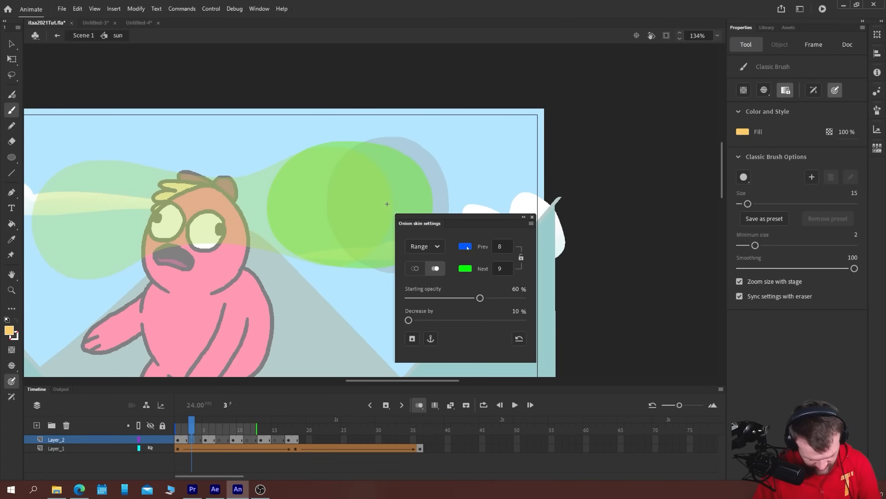
Set the onion skin colour for previous frames to red and close the onion skin settings
click(465, 247)
click(477, 321)
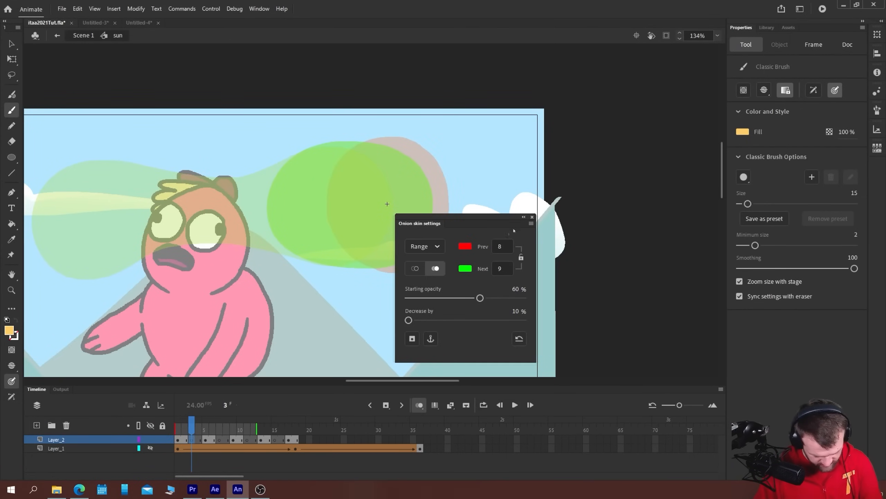
click(532, 216)
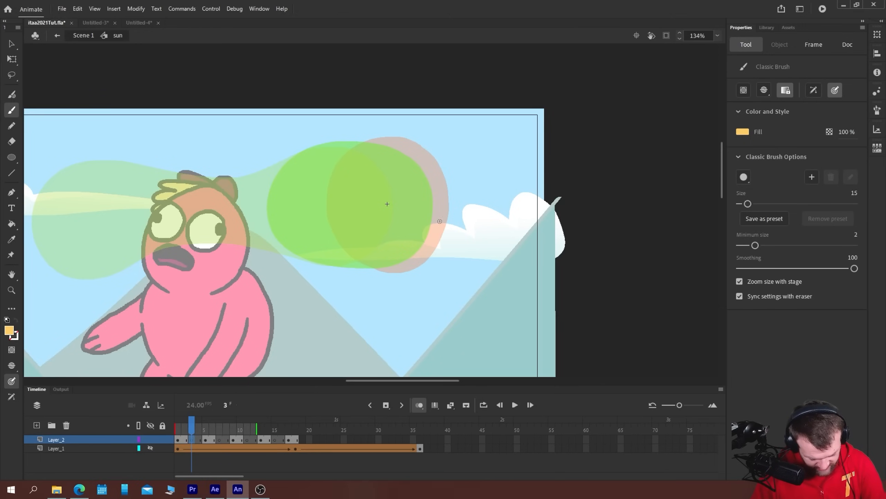
Paint an in-between sun circle outline on frame 3 with the Classic Brush and fill it with the same yellow-orange
mouse_move(440, 222)
mouse_down()
mouse_move(435, 177)
mouse_move(405, 146)
mouse_move(349, 146)
mouse_move(323, 163)
mouse_up()
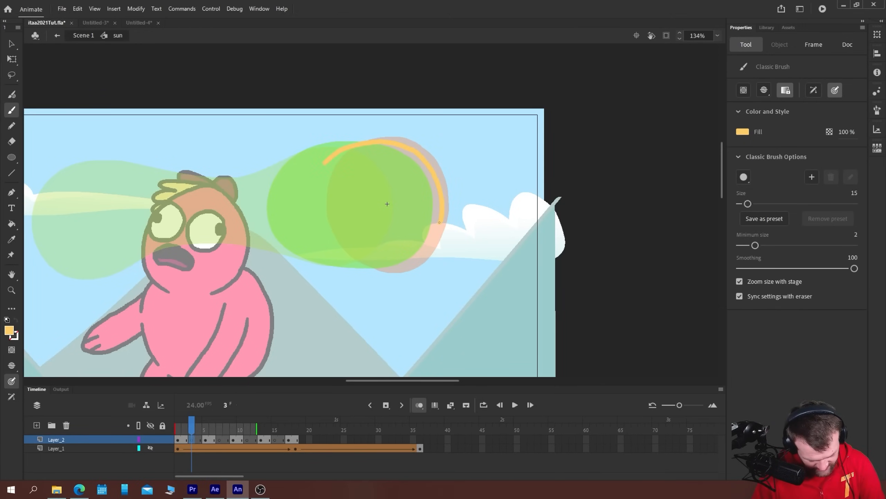
mouse_move(309, 227)
mouse_down()
mouse_move(360, 270)
mouse_move(415, 262)
mouse_move(439, 222)
mouse_up()
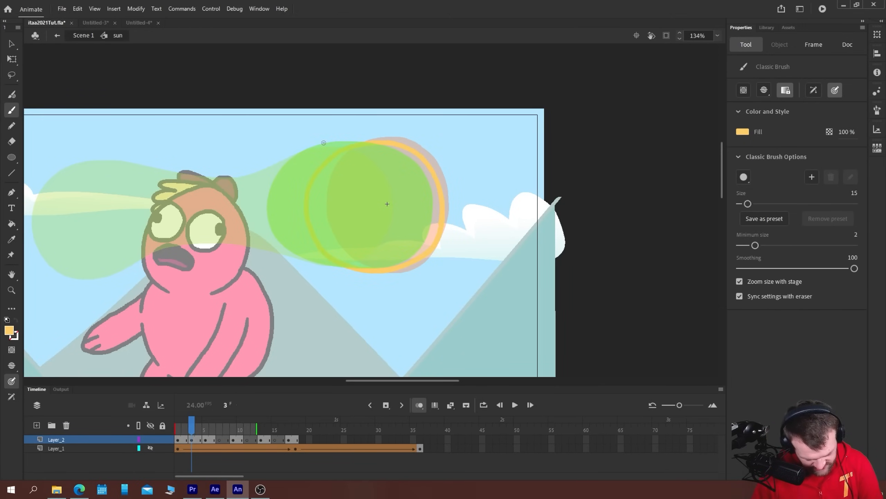
key(k)
click(329, 205)
Select the filled sun circle on frame 3 and nudge it slightly left and up to X -140.8, Y -107.85
key(v)
click(312, 228)
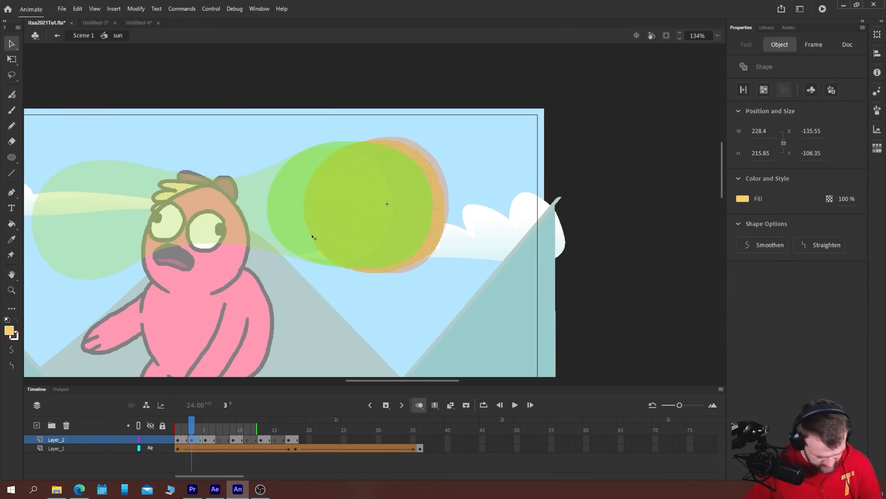
key(Left)
key(Left)
key(Up)
key(Up)
key(Left)
key(Left)
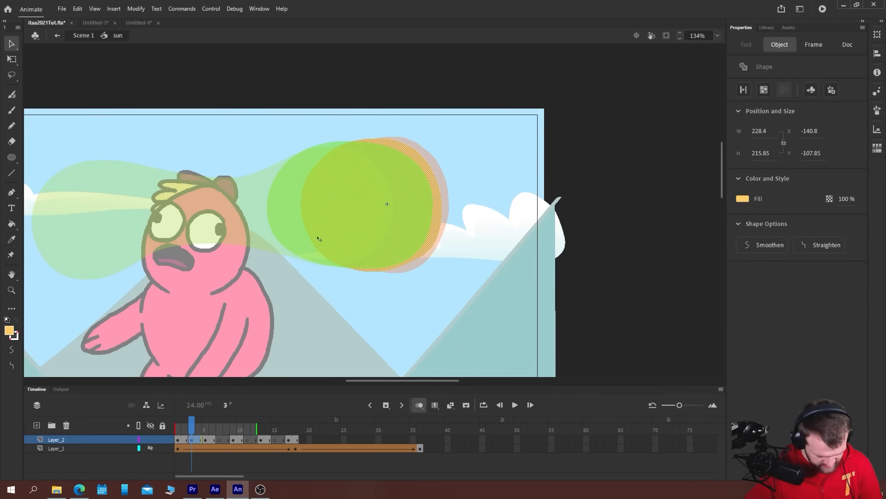
On frame 7 of Layer_2, paint and fill a sun shape stretching a narrow neck towards the character's eyes
drag(133, 292, 276, 268)
click(308, 295)
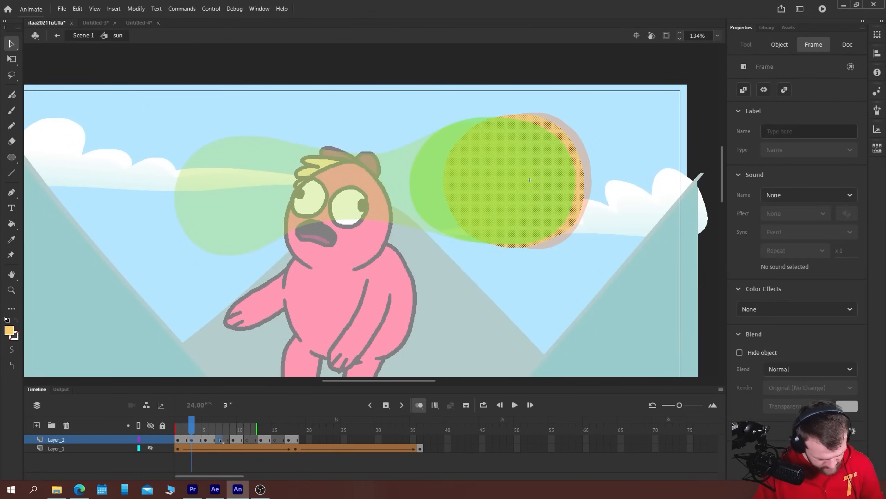
key(period)
key(period)
key(period)
key(period)
key(b)
drag(365, 226, 273, 260)
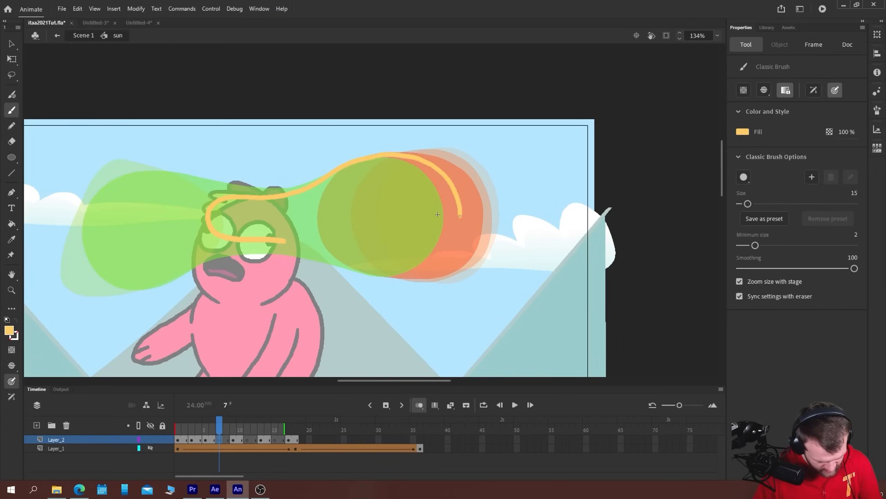
mouse_move(365, 268)
mouse_down()
mouse_move(411, 274)
mouse_move(448, 254)
mouse_move(458, 200)
mouse_up()
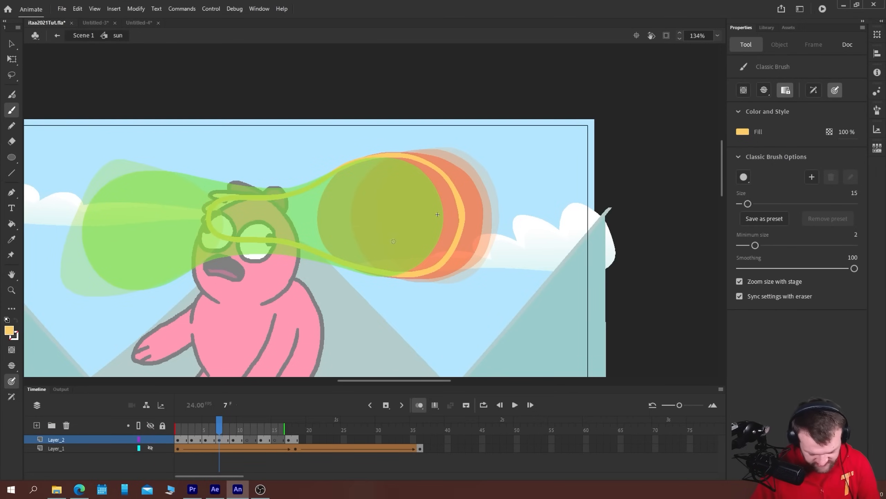
key(k)
click(383, 220)
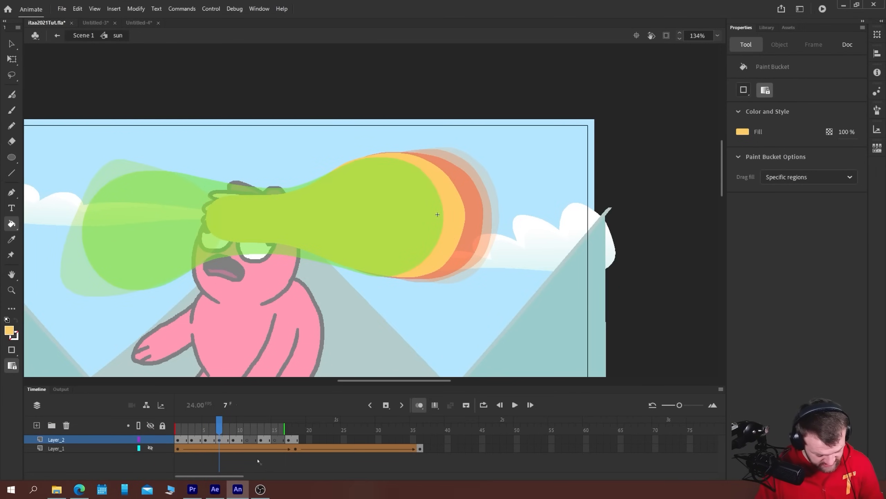
On frame 11 of Layer_2, paint and fill a large rounded blob with a narrow tail trailing back towards the sun
click(247, 439)
key(b)
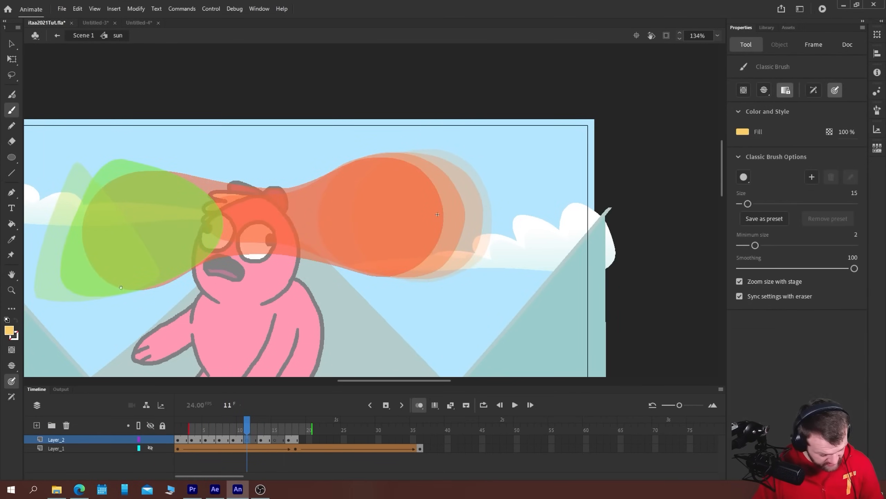
drag(438, 214, 678, 197)
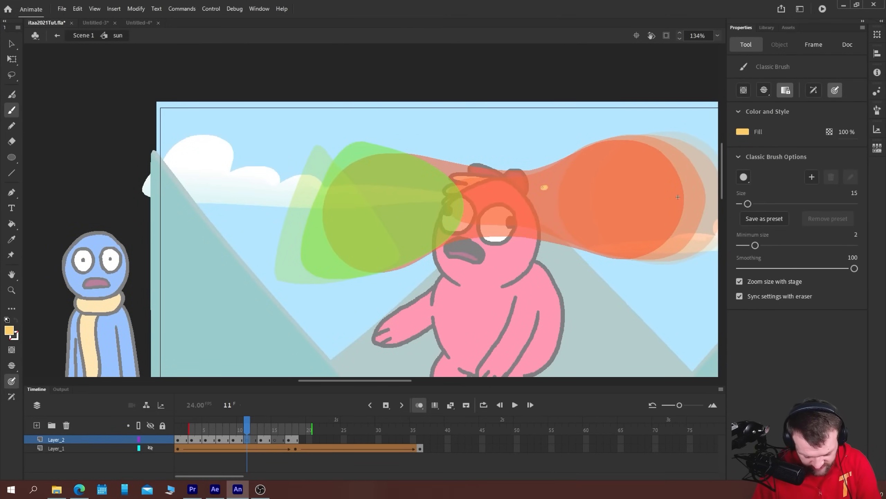
mouse_move(591, 215)
mouse_down()
mouse_move(508, 224)
mouse_move(447, 249)
mouse_up()
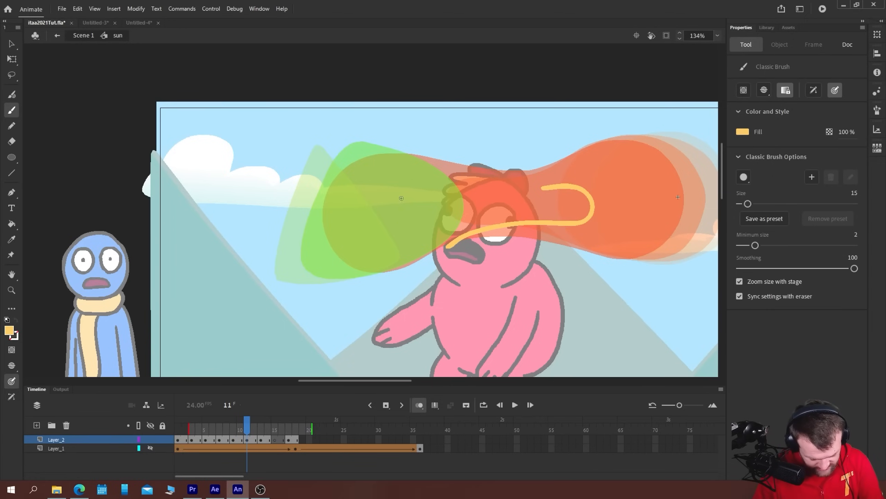
drag(519, 189, 436, 160)
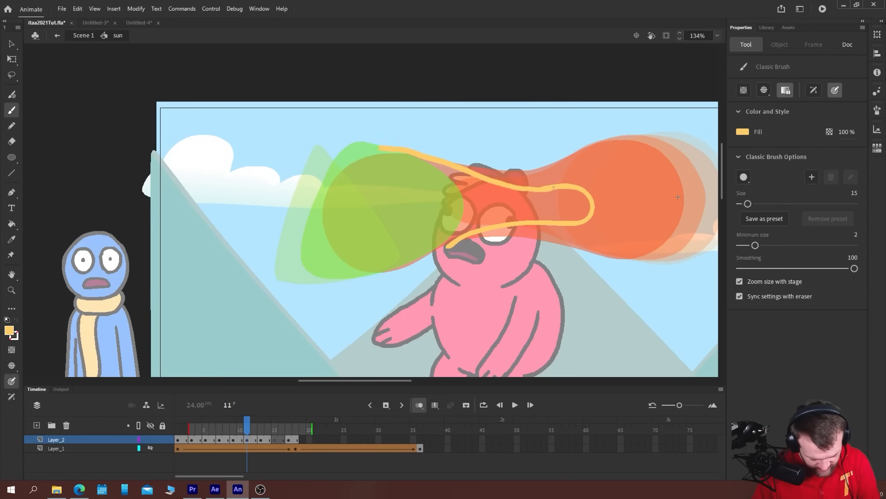
mouse_move(379, 148)
mouse_down()
mouse_move(352, 160)
mouse_move(335, 197)
mouse_move(336, 266)
mouse_up()
drag(394, 269, 447, 248)
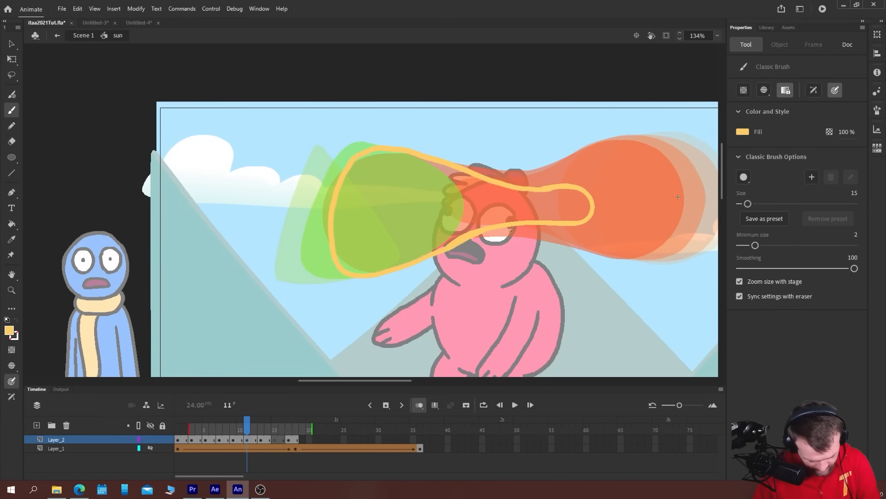
key(k)
click(375, 244)
Erase the bumps along the lower edge and the upper side of the tail on the frame 11 shape
key(e)
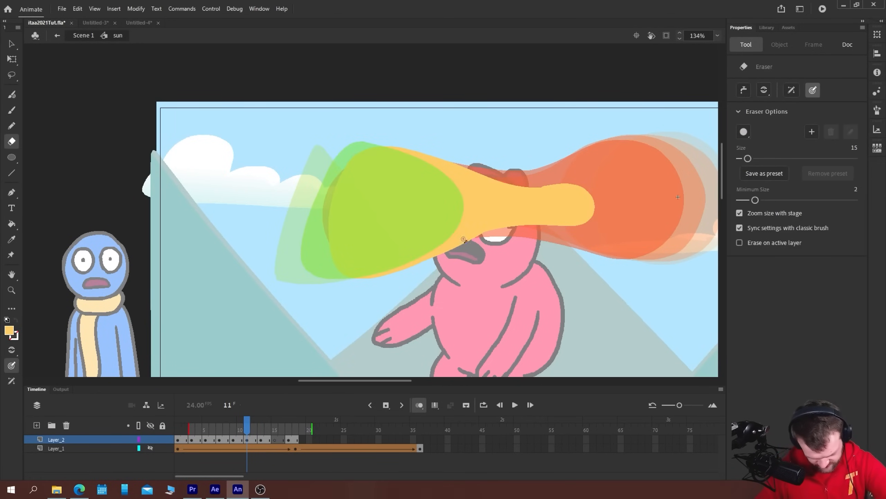
drag(453, 250, 427, 266)
drag(493, 232, 414, 274)
drag(533, 181, 598, 180)
On frame 15 of Layer_2, paint a rounded triangle between the onion-skinned neighbours, clean its corner and fill it
click(274, 440)
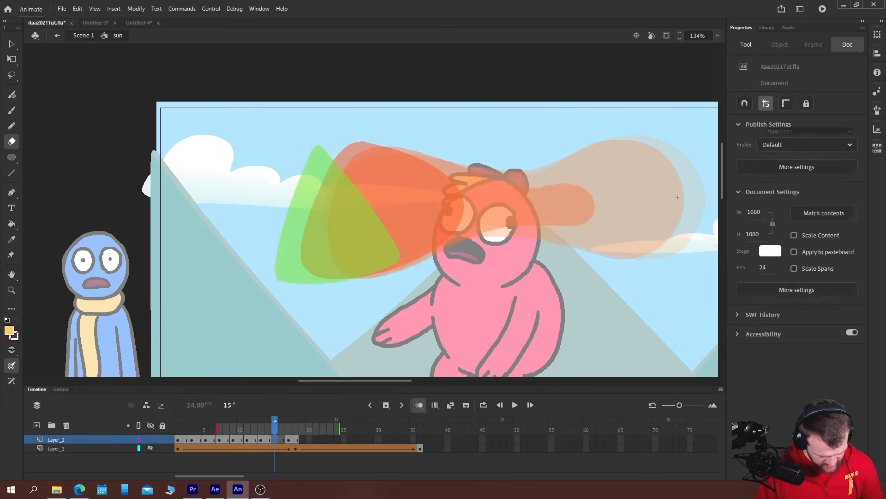
key(b)
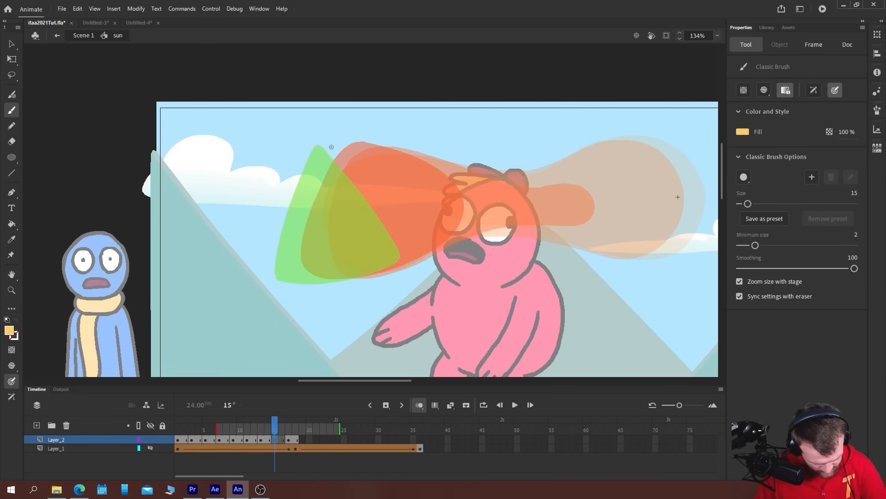
drag(333, 144, 290, 275)
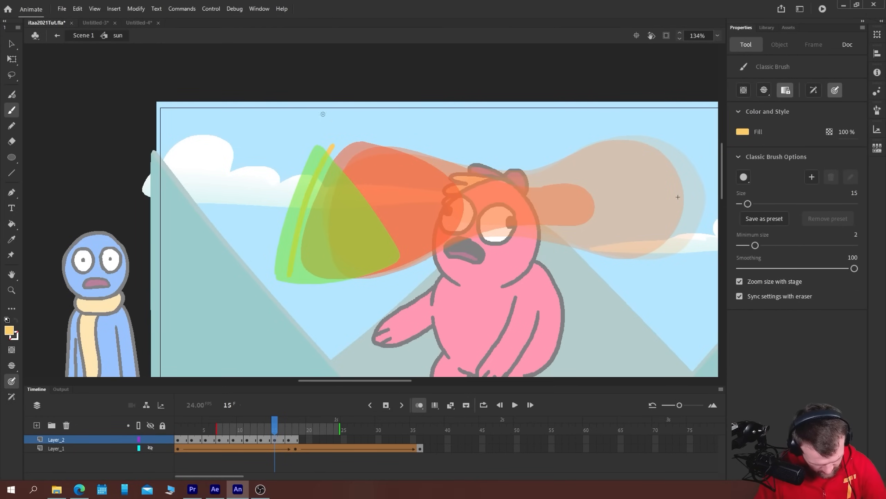
mouse_move(335, 146)
mouse_down()
mouse_move(375, 182)
mouse_move(415, 259)
mouse_up()
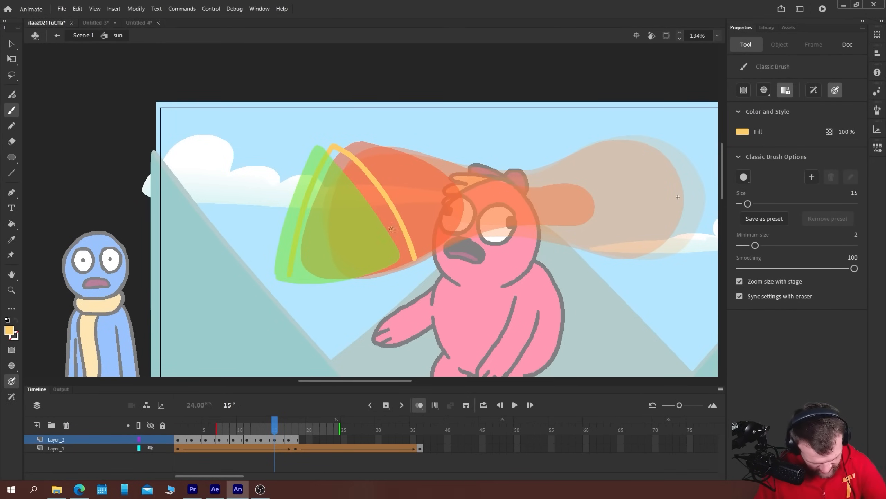
drag(372, 279, 416, 259)
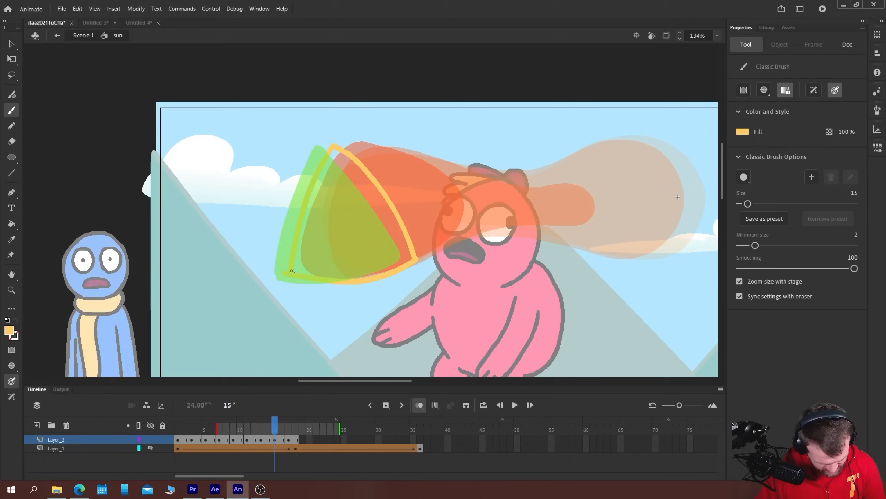
key(e)
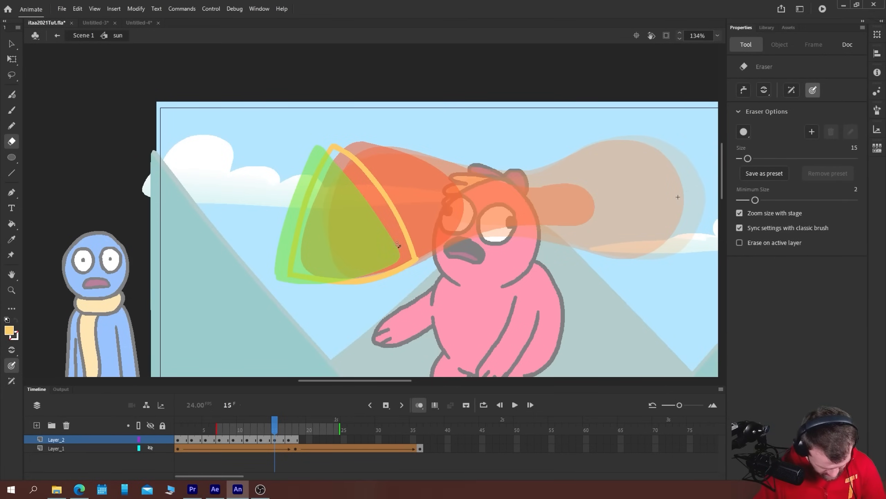
drag(420, 268, 420, 268)
key(k)
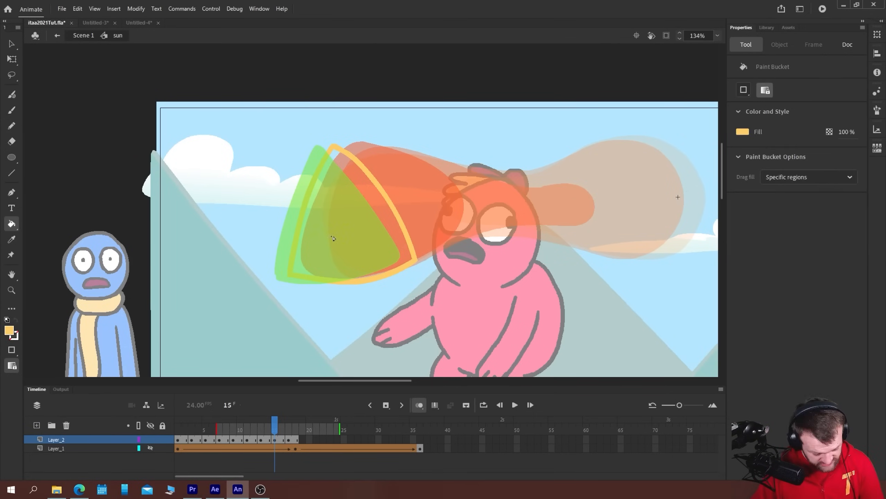
click(332, 237)
Play the Layer_2 morph from frame 1 and step through its final frames to judge the slow-down into the triangle
click(289, 439)
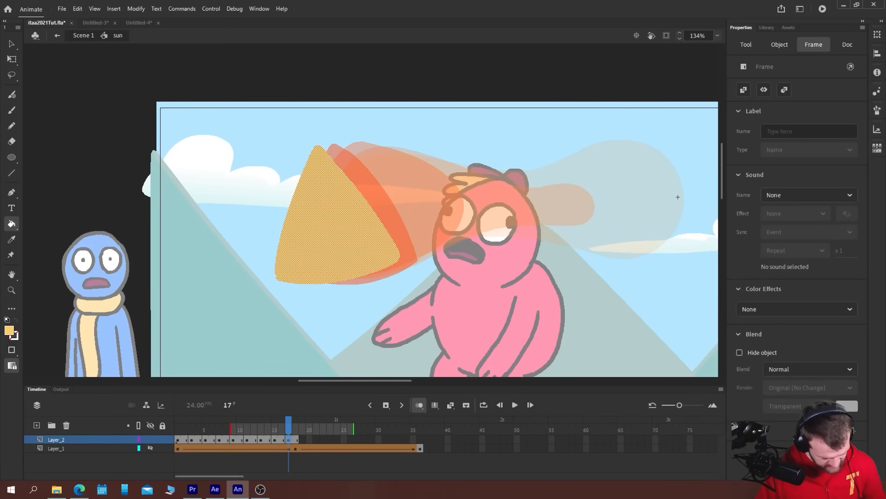
click(176, 439)
key(Return)
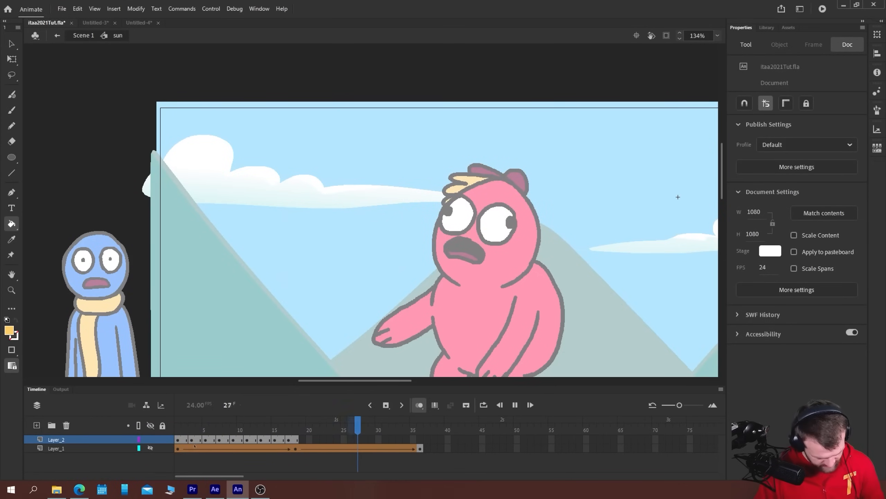
key(period)
key(period)
key(period)
key(period)
key(period)
key(period)
key(period)
key(period)
key(period)
key(period)
key(period)
key(period)
key(period)
key(period)
key(comma)
key(comma)
key(comma)
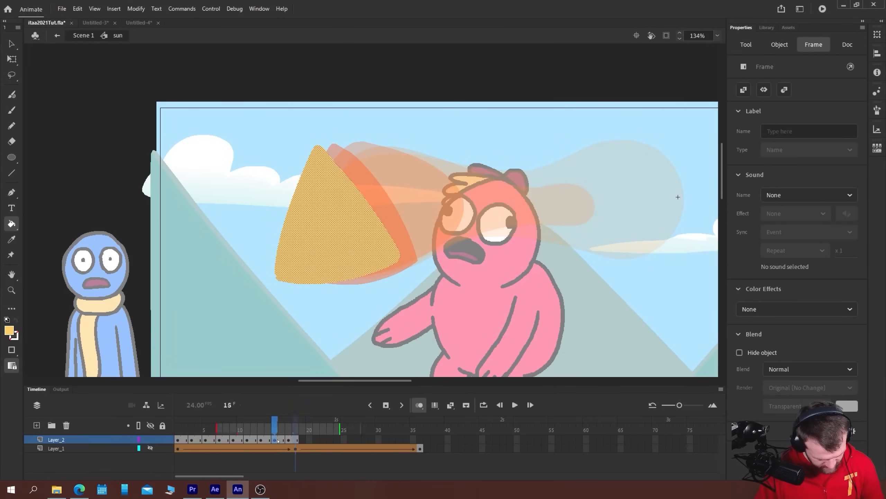
Remove the frame 15 in-between drawing and its hold frame from Layer_2, and play the animation back
right_click(279, 441)
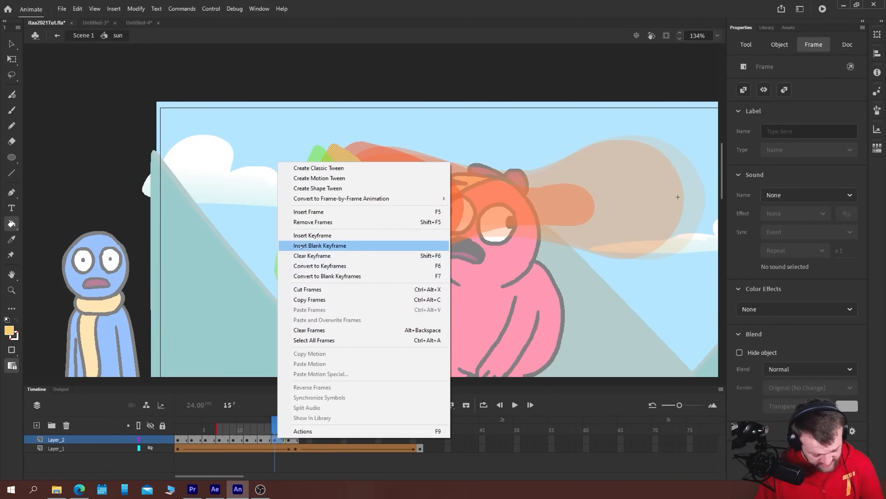
click(296, 222)
key(Return)
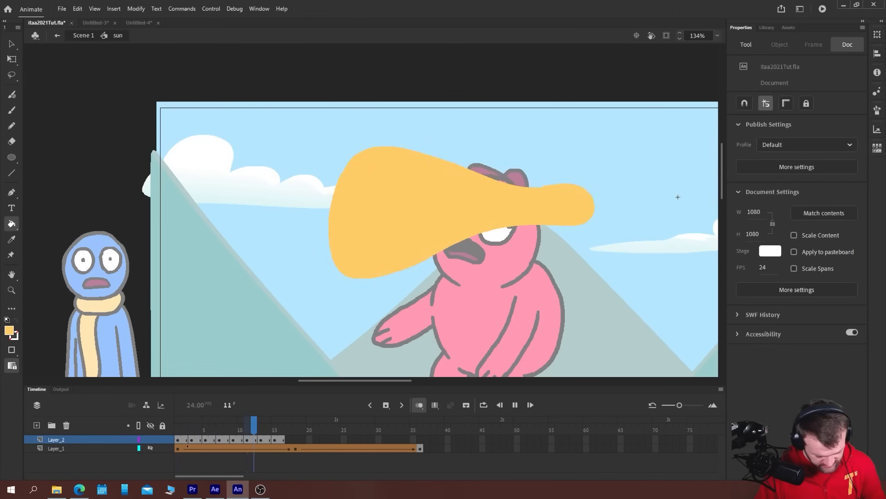
Check the last keyframes of Layer_2 and remove frames 13 and 14 so the triangle follows the frame 11 drawing
click(255, 440)
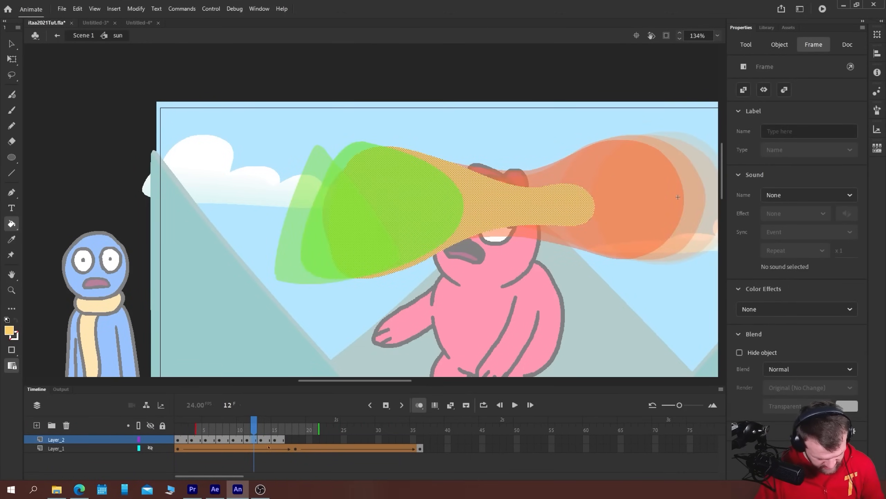
click(268, 440)
click(280, 440)
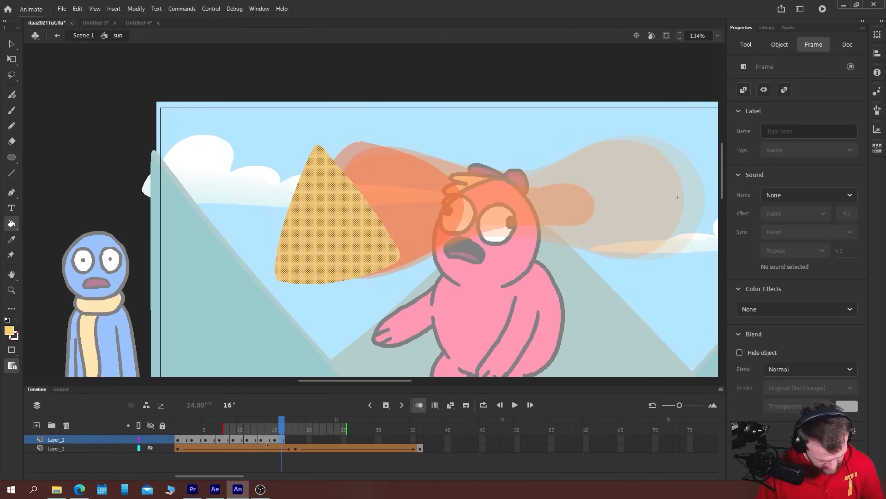
click(268, 440)
right_click(268, 439)
click(261, 440)
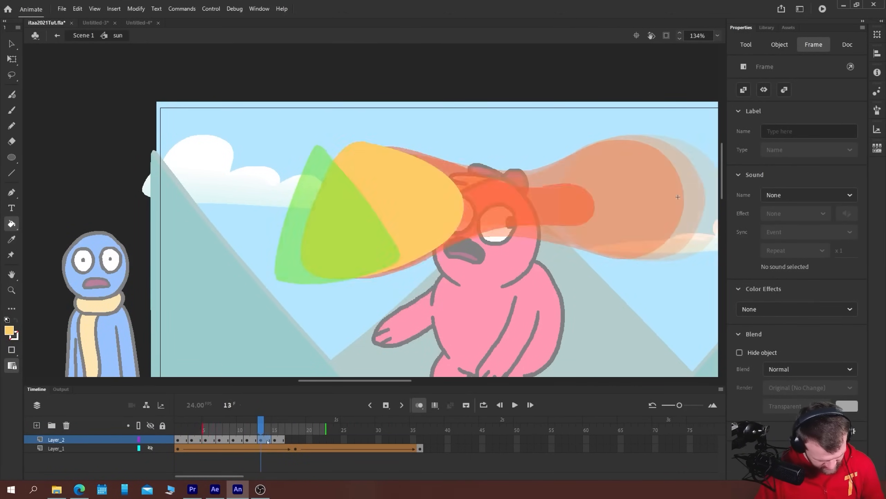
right_click(261, 440)
click(300, 224)
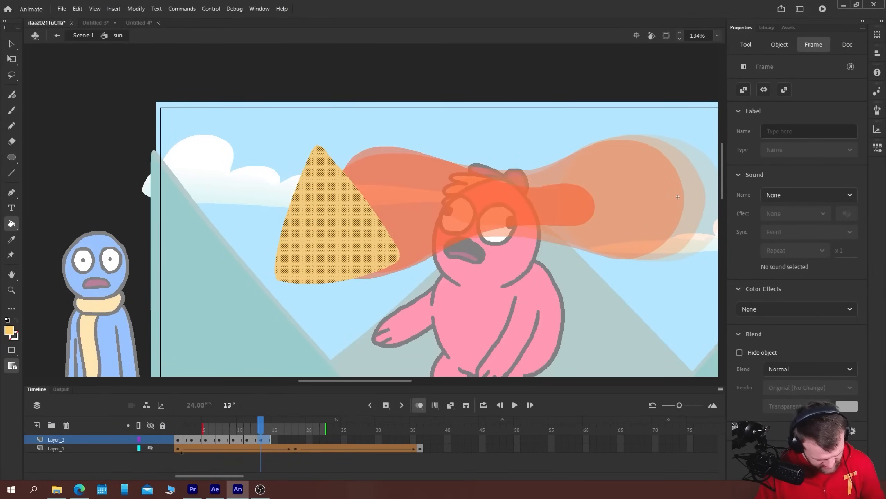
Play the shortened Layer_2 morph and step back through its drawings to the first frames to check the timing
key(Return)
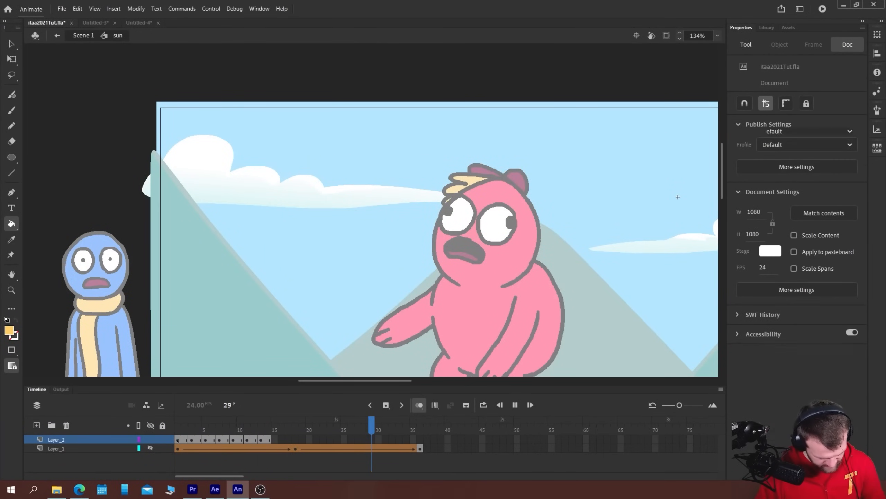
click(221, 440)
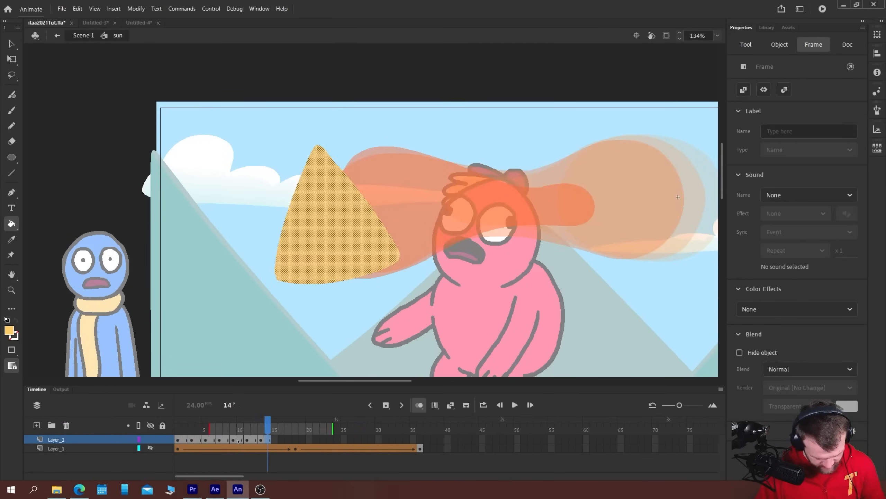
key(comma)
key(comma)
key(comma)
key(comma)
key(comma)
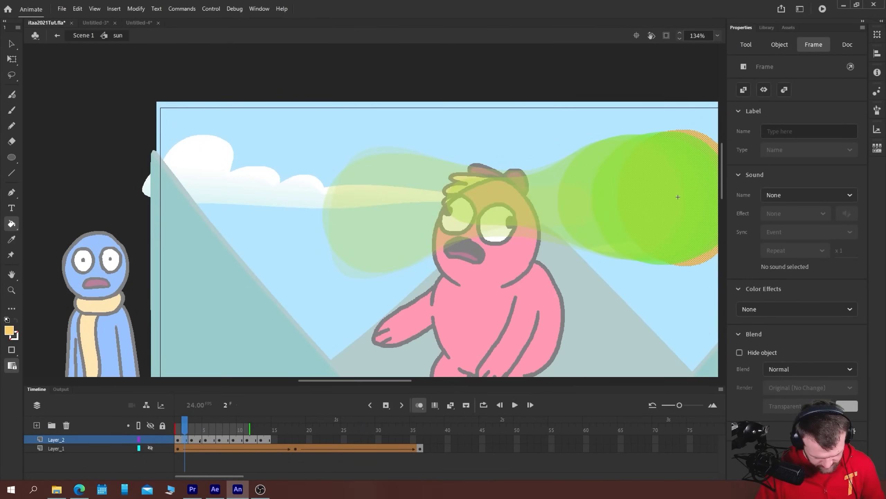
Check the middle drawings of Layer_2 and remove one hold frame each at frames 8, 9 and 10 to speed up the stretch
click(200, 441)
click(215, 440)
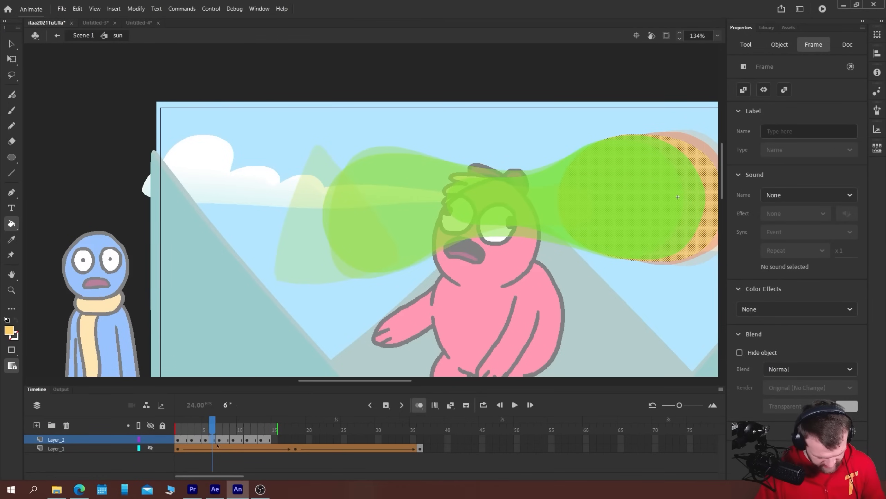
click(228, 441)
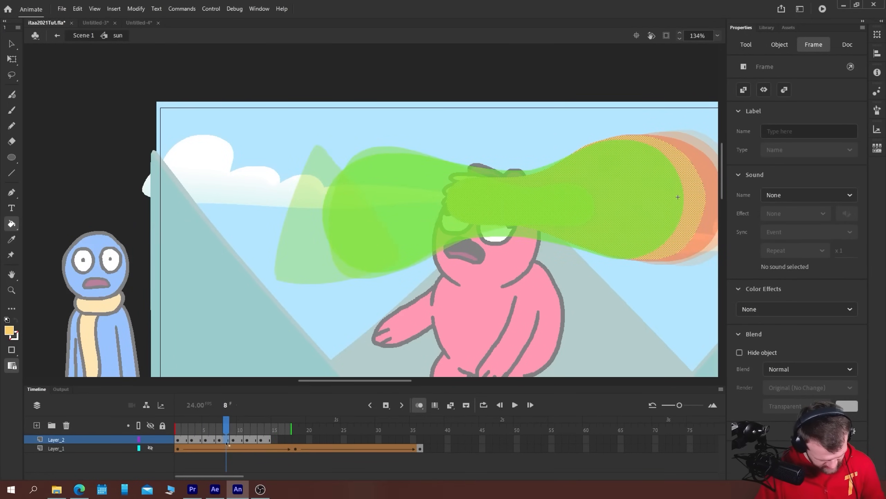
right_click(226, 443)
click(265, 222)
click(234, 441)
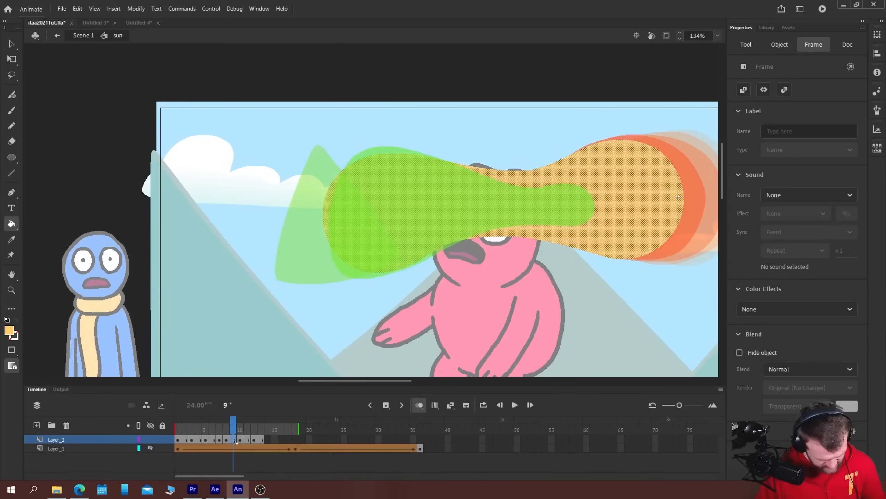
right_click(234, 441)
click(265, 222)
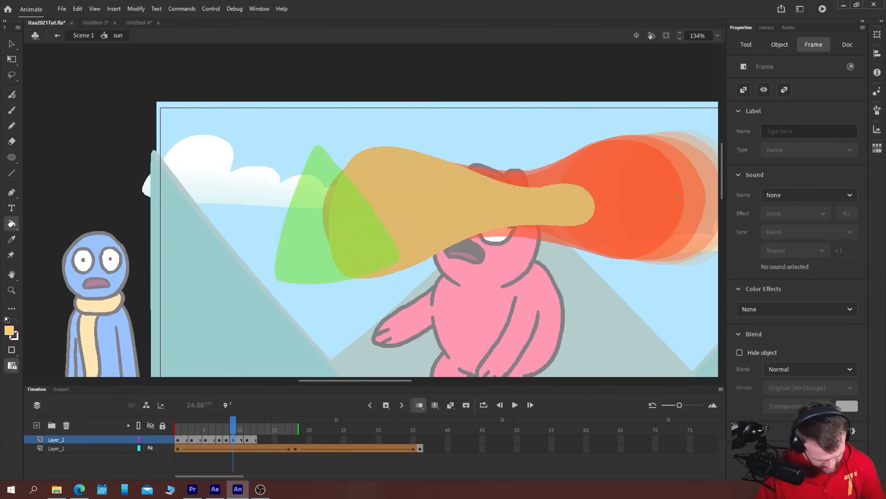
click(241, 441)
right_click(241, 441)
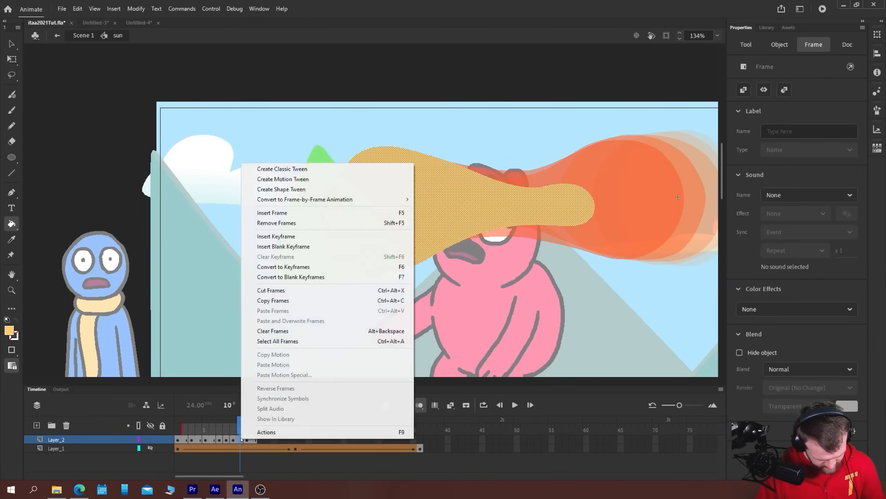
click(266, 222)
Extend the triangle drawing on Layer_2, add a keyframe at frame 12, and clear the triangle from frame 11
click(248, 441)
click(241, 440)
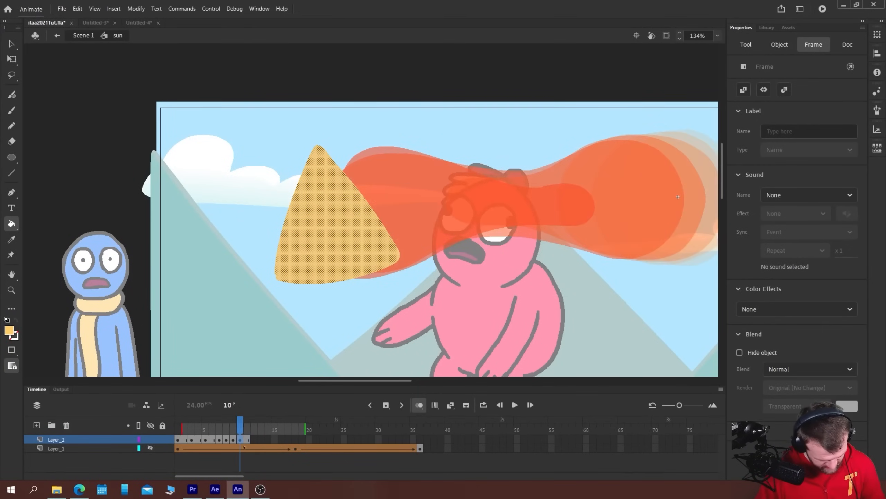
key(F5)
click(254, 441)
key(F6)
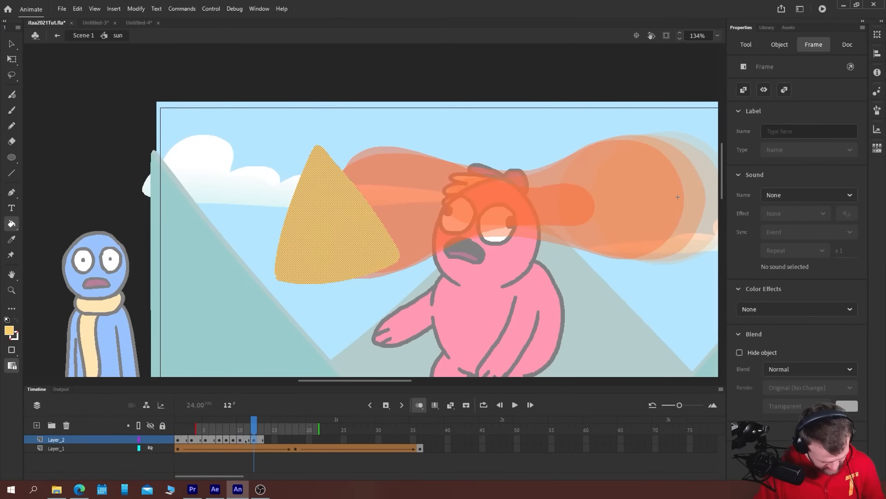
click(247, 441)
key(Delete)
Brush a triangle slightly right of the final one on frame 11 and fill it with the yellow-orange colour
key(b)
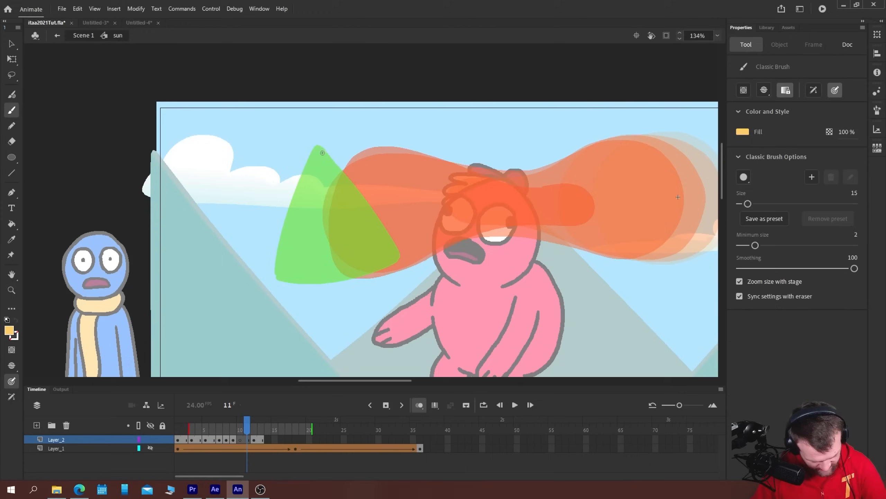
mouse_move(323, 147)
mouse_down()
mouse_move(285, 274)
mouse_move(384, 215)
mouse_move(326, 149)
mouse_up()
key(k)
click(301, 232)
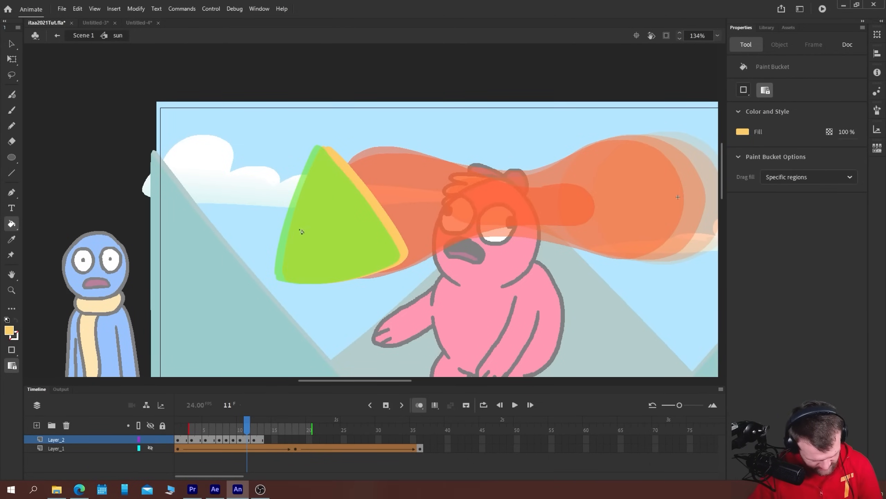
Play the Layer_2 morph several times and inspect frames 10 and 12 to judge the settle into the triangle
key(Return)
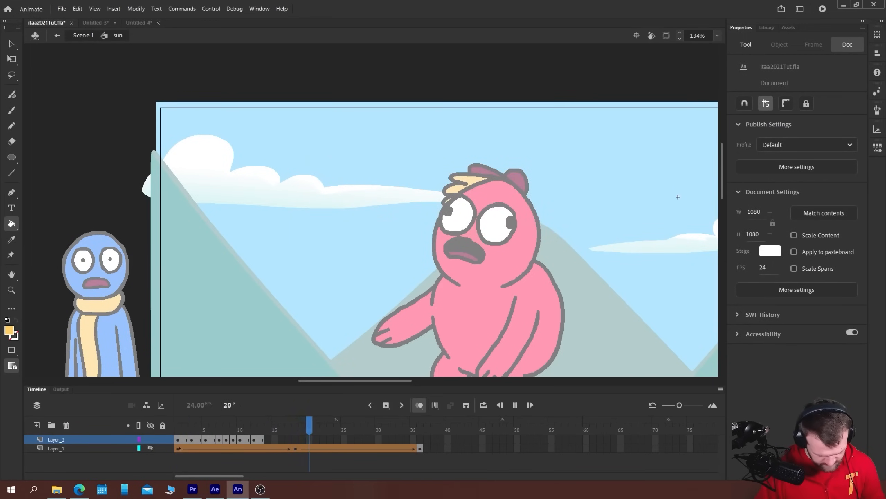
click(177, 439)
key(Return)
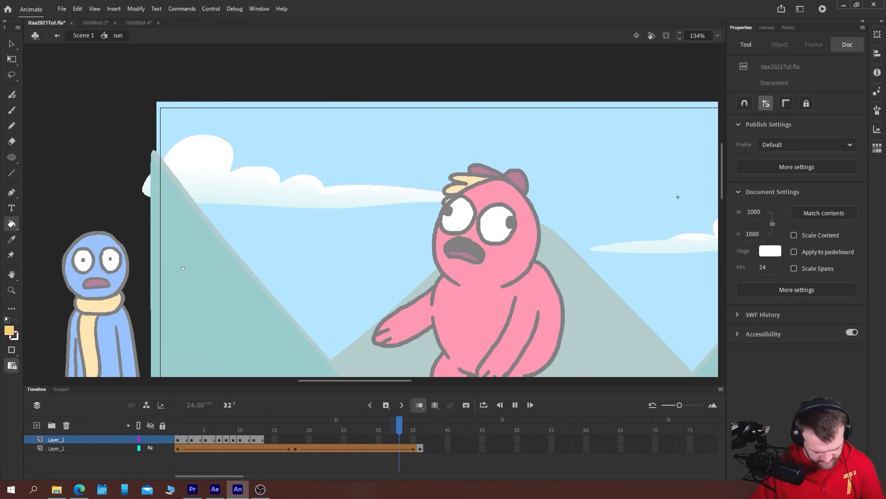
key(Return)
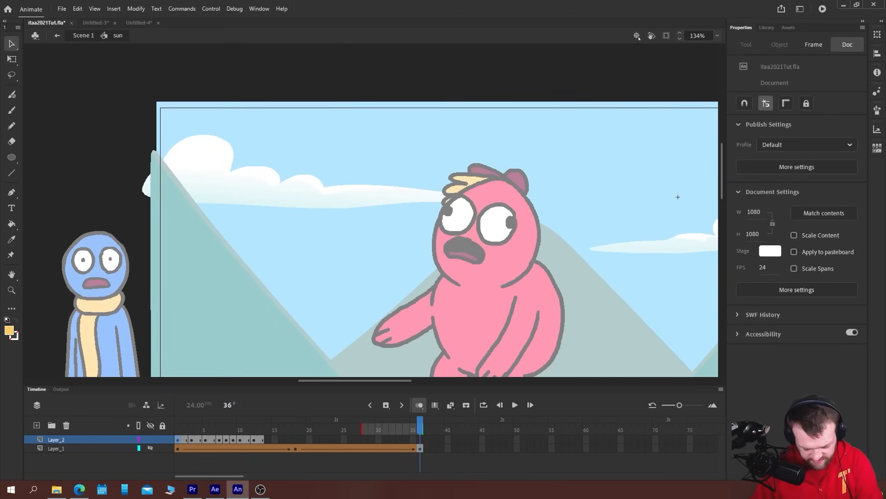
drag(325, 370, 204, 148)
drag(269, 101, 264, 323)
drag(262, 366, 263, 213)
key(Return)
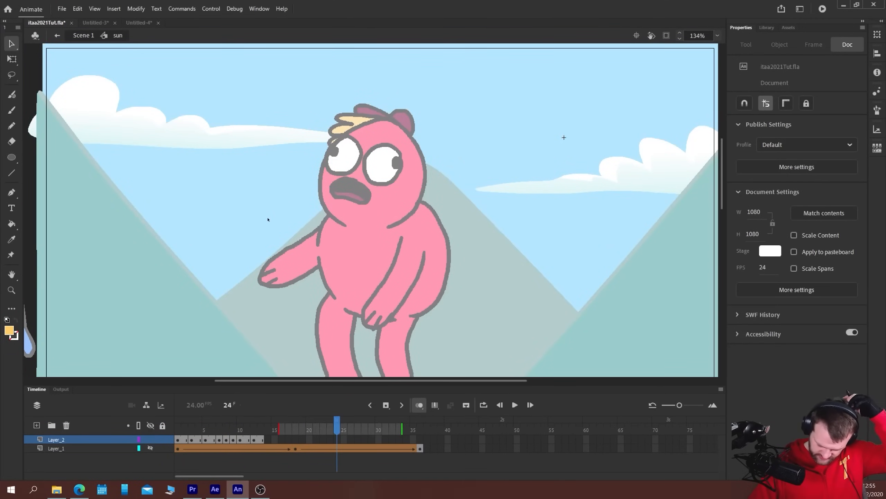
key(Return)
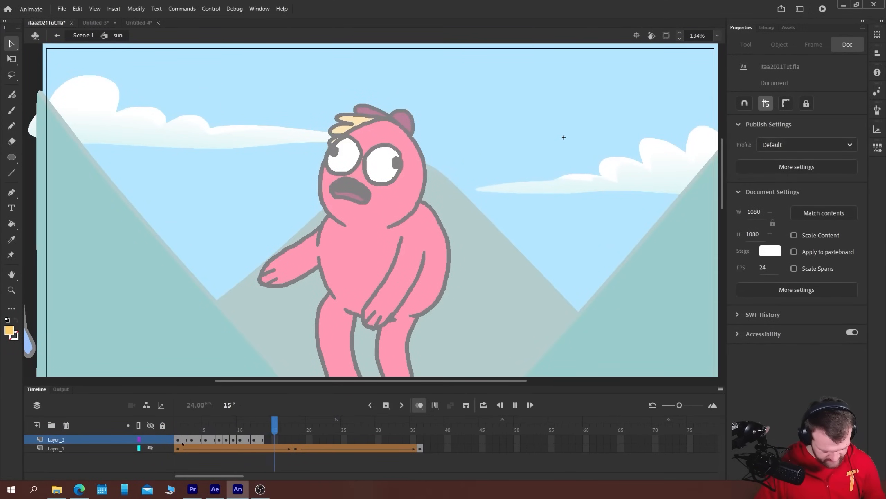
key(Return)
click(183, 446)
click(240, 440)
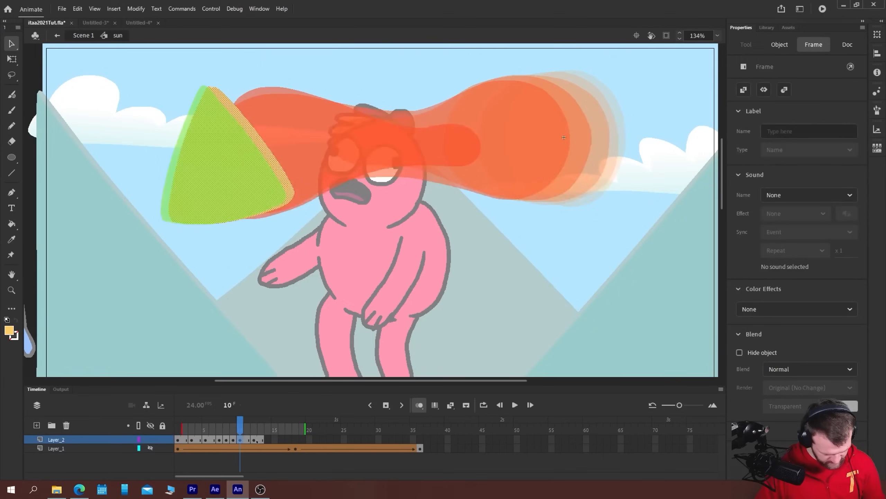
click(256, 440)
Extend the first sun drawing by two frames, then draw and fill a sun bulging slightly right on a blank keyframe at frame 3
click(179, 440)
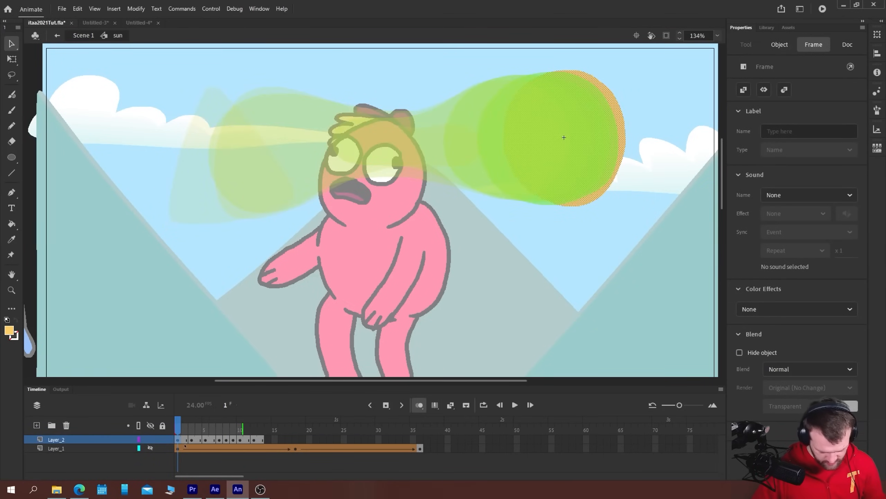
key(F5)
key(F5)
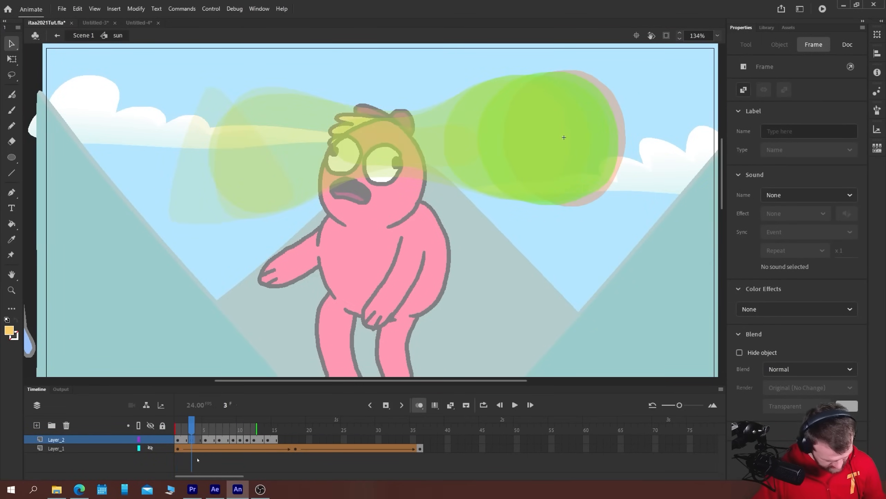
key(b)
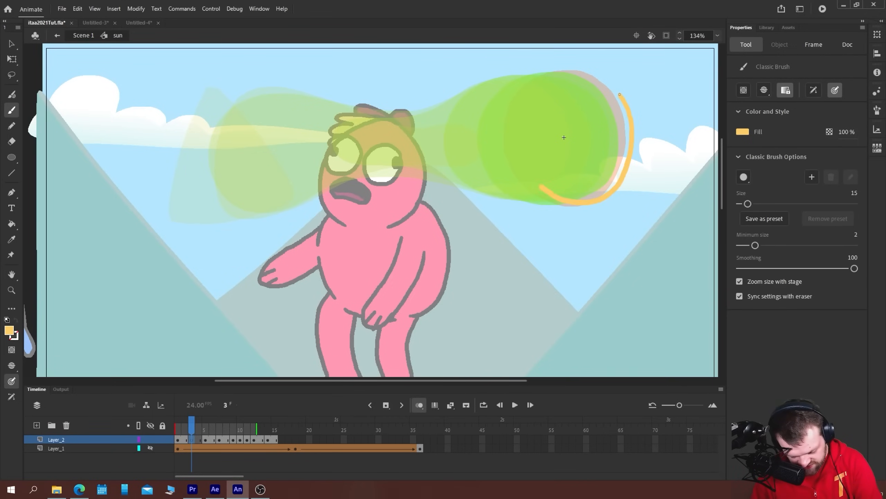
key(ctrl+z)
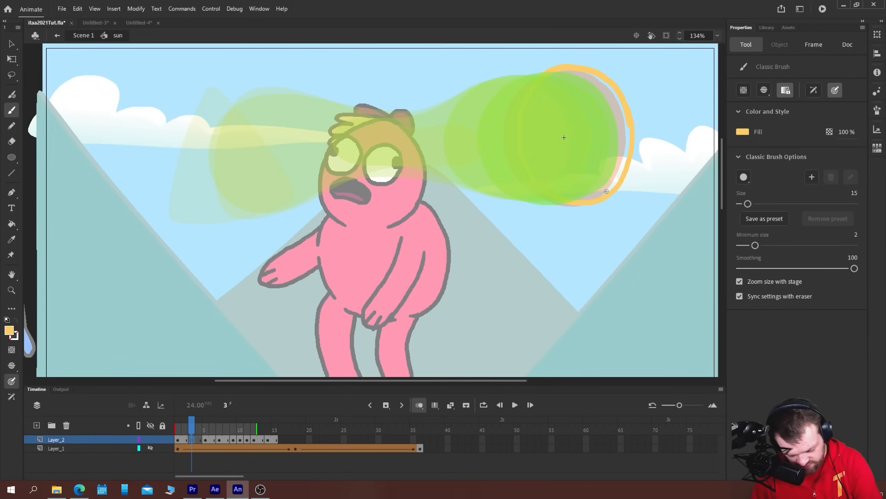
drag(563, 130, 563, 131)
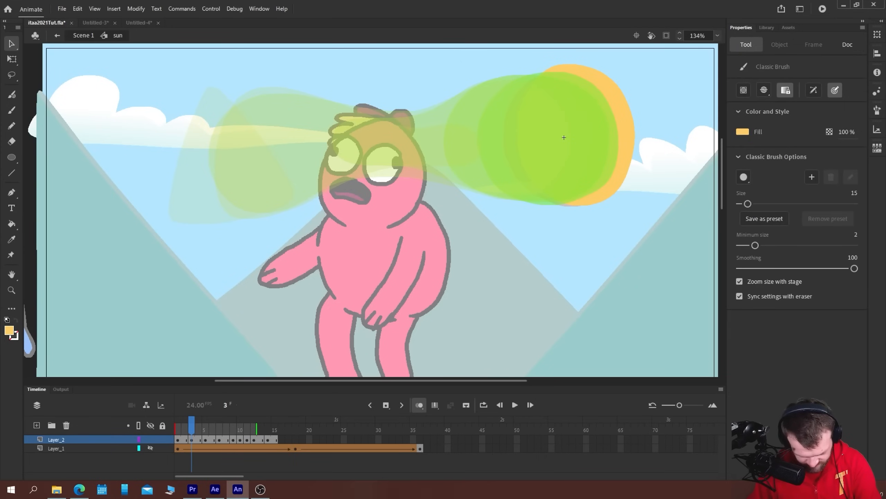
Squash the frame 3 sun with Free Transform to a height of 209.85 and nudge it into line with the first sun
key(q)
click(575, 67)
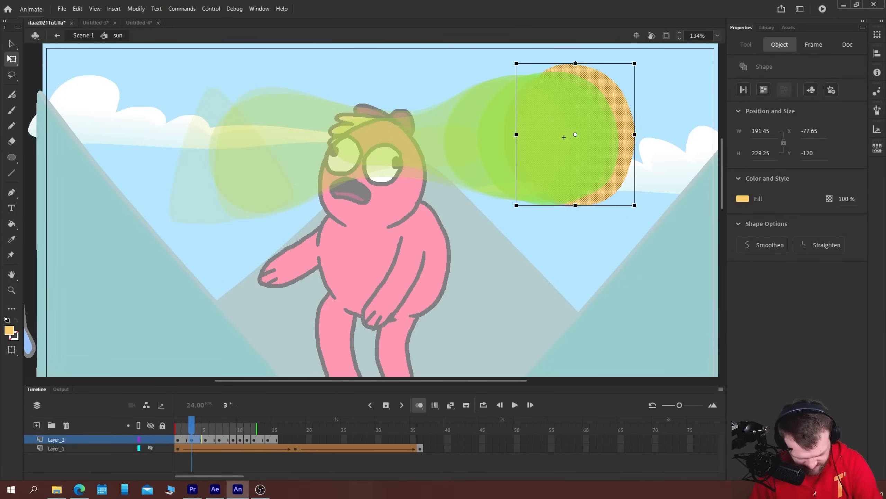
key(Down)
key(Down)
key(Down)
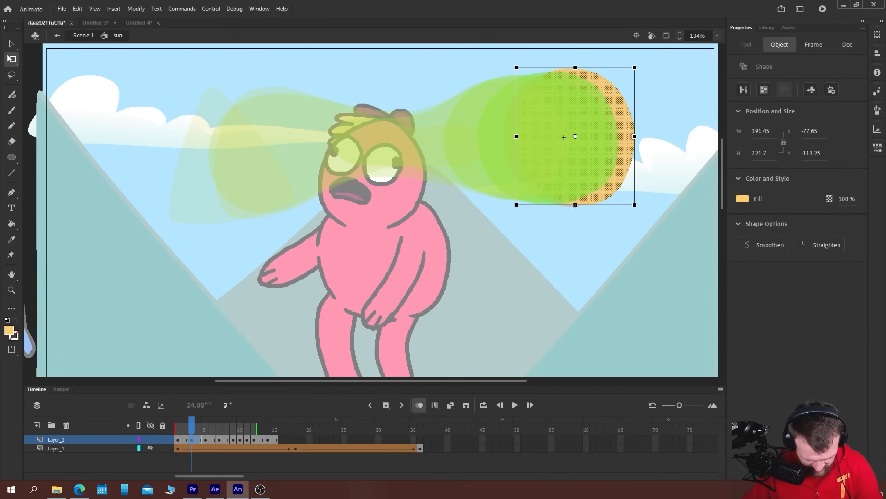
drag(575, 205, 576, 202)
key(Right)
key(Up)
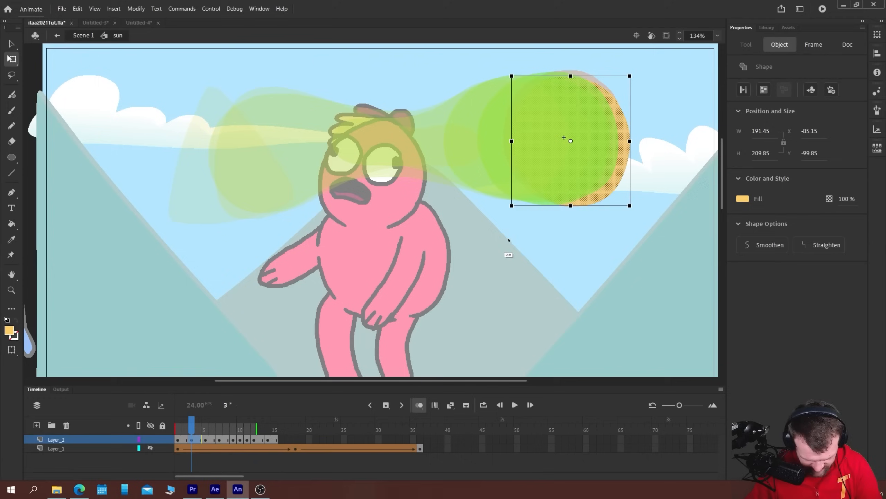
key(Down)
key(Down)
key(Down)
key(Down)
key(Down)
key(Down)
key(Down)
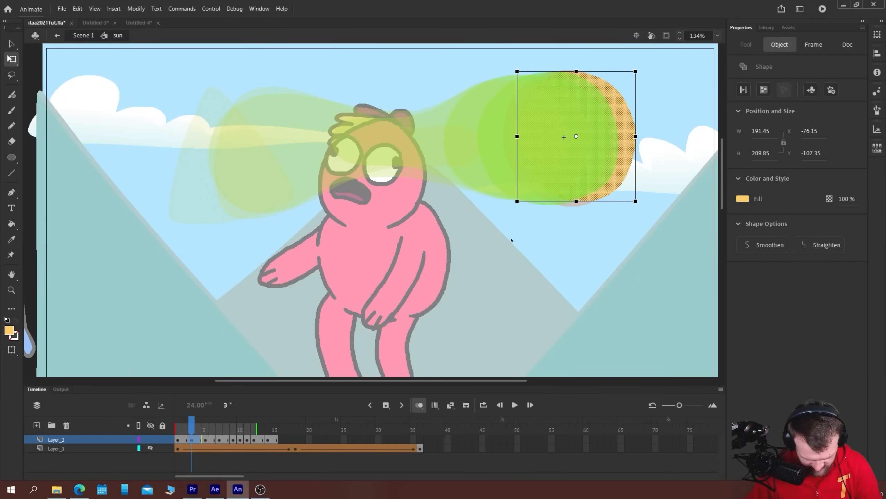
key(Left)
Play the Layer_2 morph from frame 1 to check the new anticipation drawing
click(179, 441)
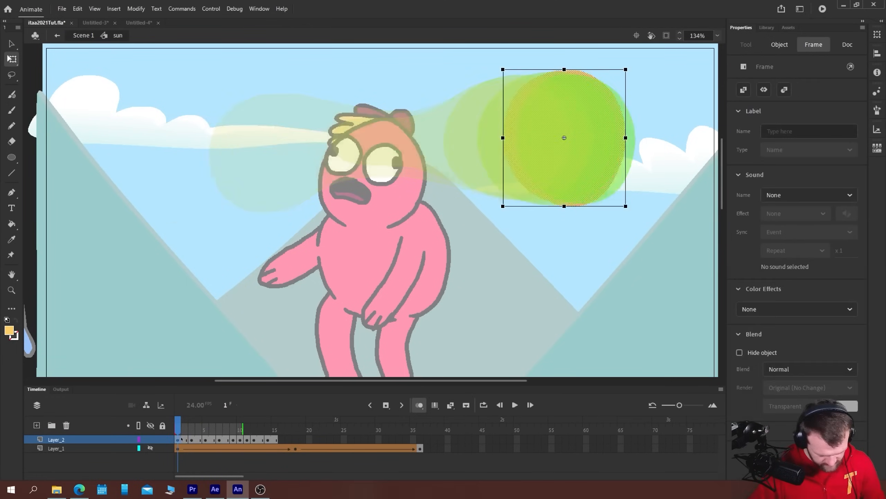
key(Return)
click(178, 441)
key(Return)
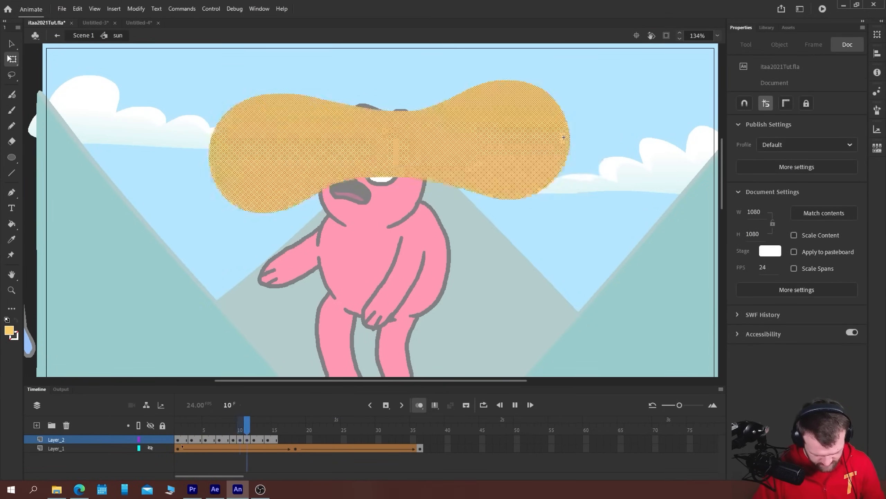
Extend the frame 3 drawing by two frames and paste a copy of the sun in place on a blank keyframe at frame 5
click(192, 441)
key(F5)
key(F5)
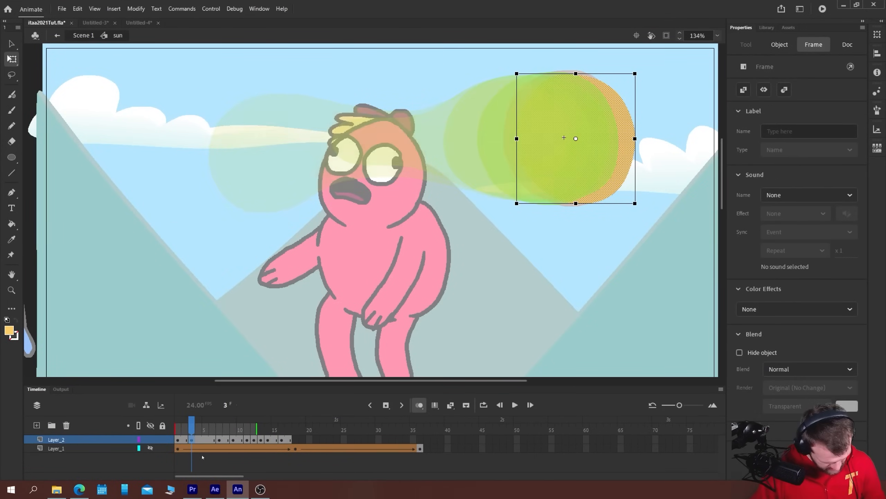
click(206, 440)
key(F7)
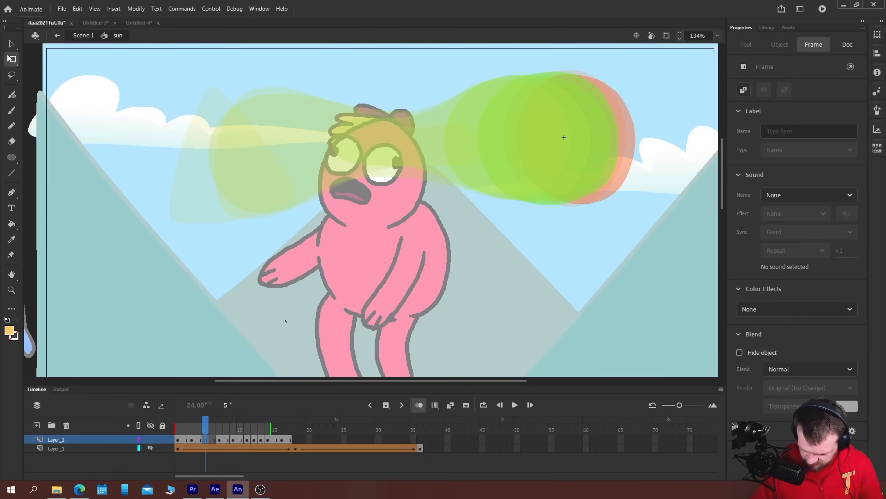
key(ctrl+shift+v)
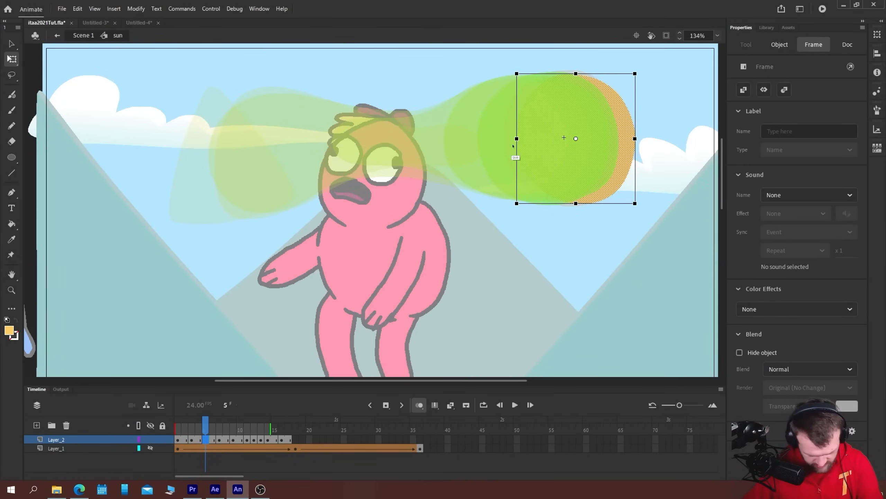
Nudge the frame 5 sun right, narrow it to a width of 188.45, make it slightly taller, and play the animation
key(Right)
key(Right)
key(Right)
key(Right)
key(Right)
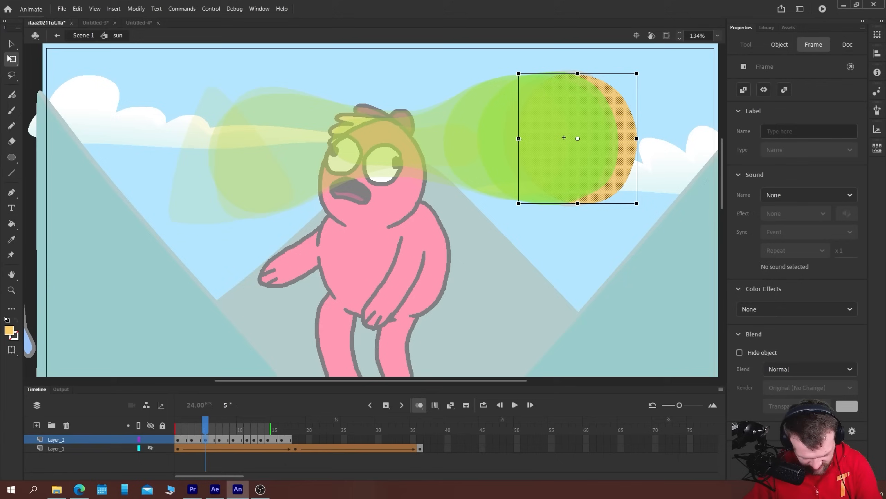
drag(519, 138, 520, 139)
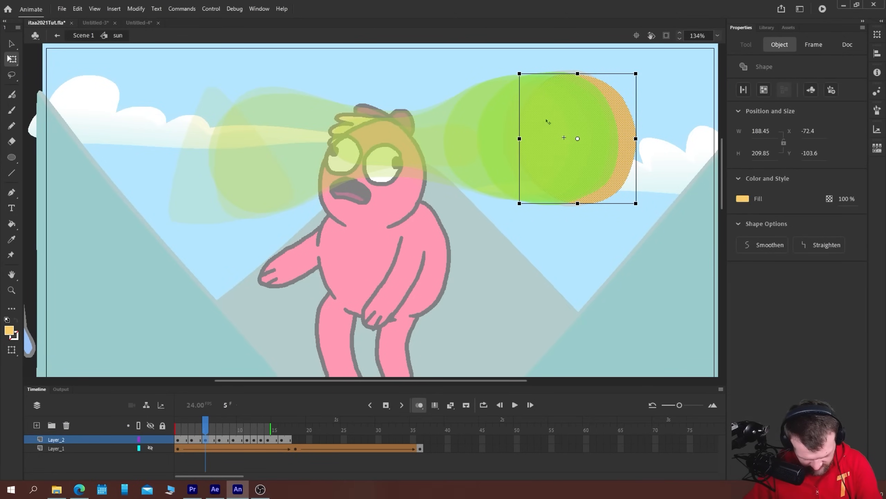
key(Right)
drag(579, 73, 578, 73)
key(Return)
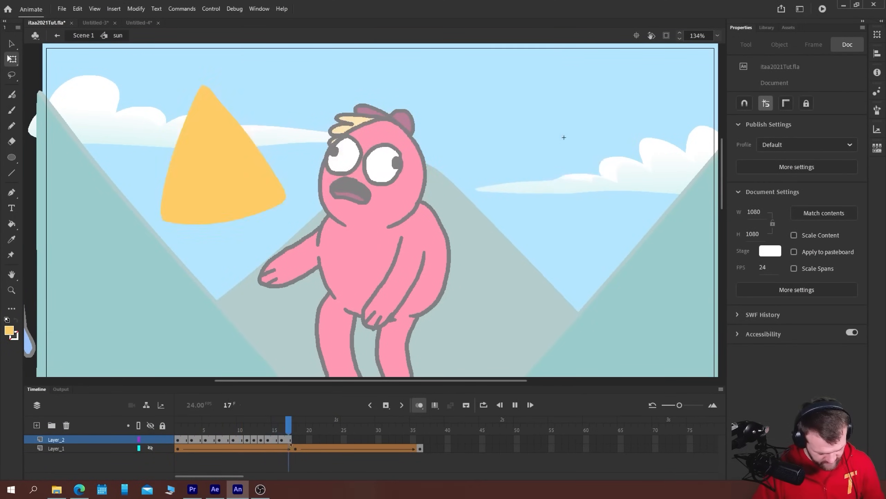
Duplicate all Layer_2 morph frames directly after the original, reverse the copies so the triangle returns to the sun, and play the result
click(279, 440)
mouse_move(284, 441)
mouse_down()
mouse_move(178, 441)
mouse_move(301, 445)
mouse_up()
click(302, 440)
right_click(326, 441)
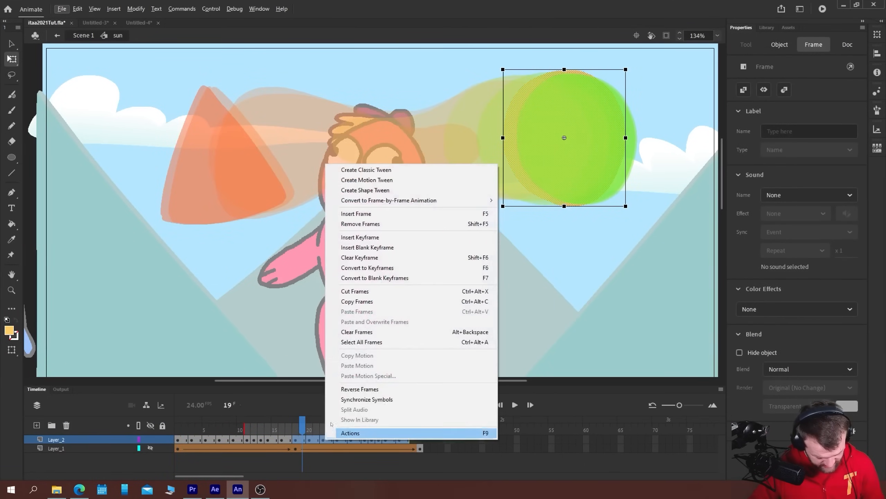
click(345, 388)
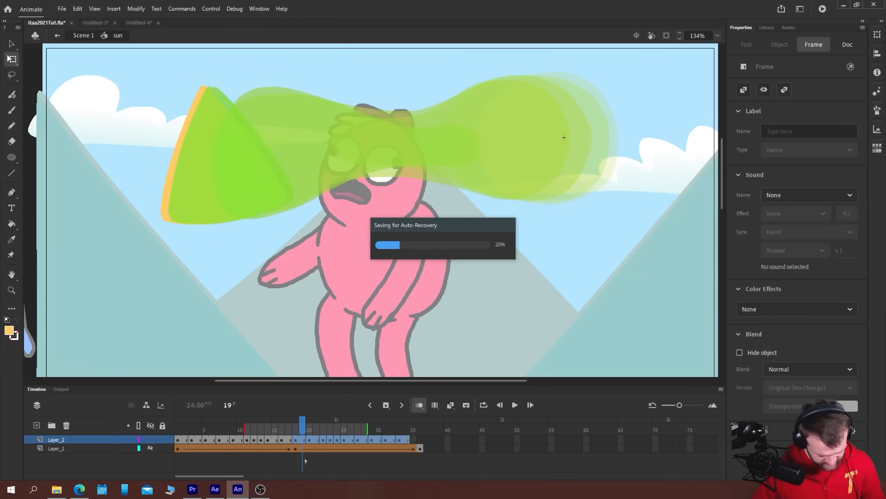
click(178, 440)
key(Return)
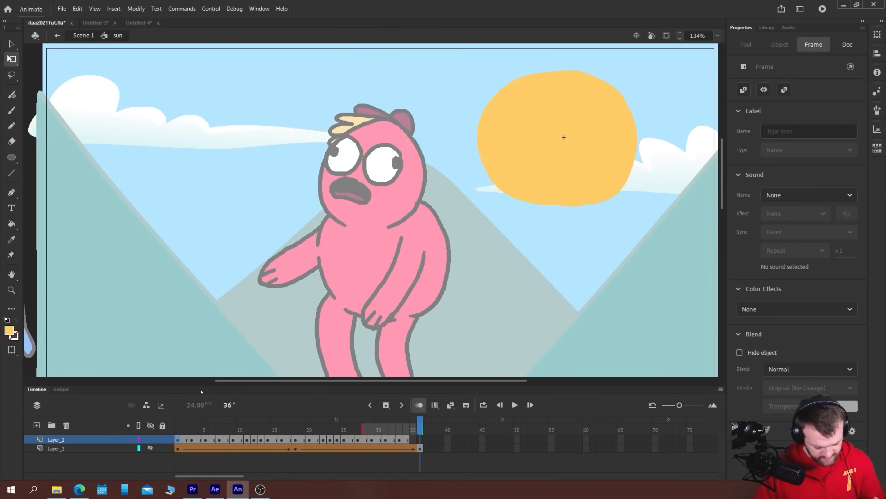
Turn on looped playback covering frames 1 to 34
key(Return)
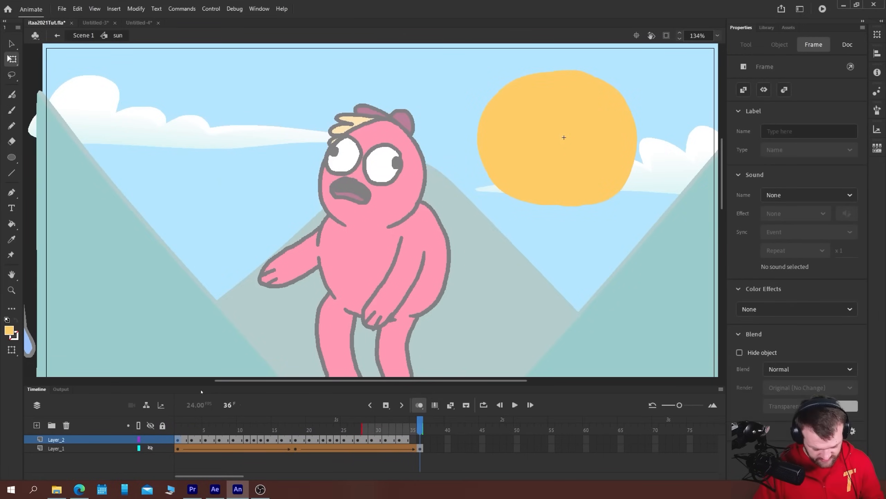
click(441, 448)
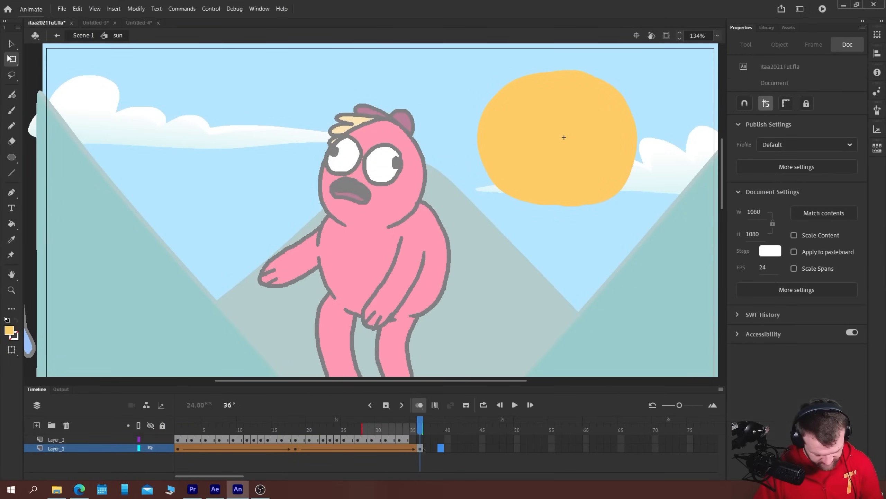
click(484, 405)
drag(399, 419, 177, 419)
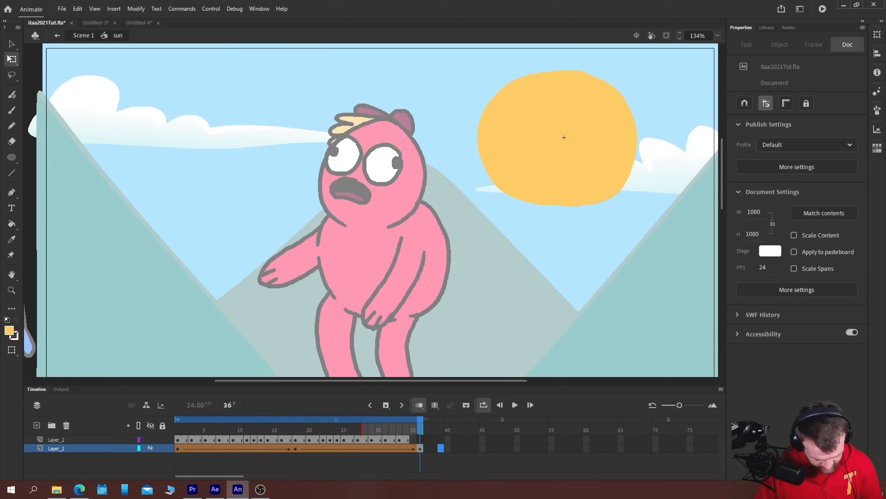
click(407, 449)
right_click(409, 450)
click(387, 474)
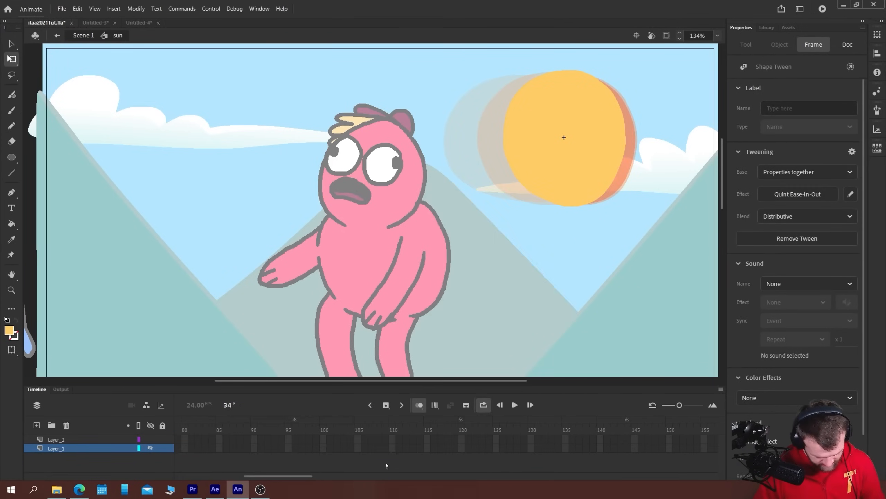
drag(278, 475, 209, 476)
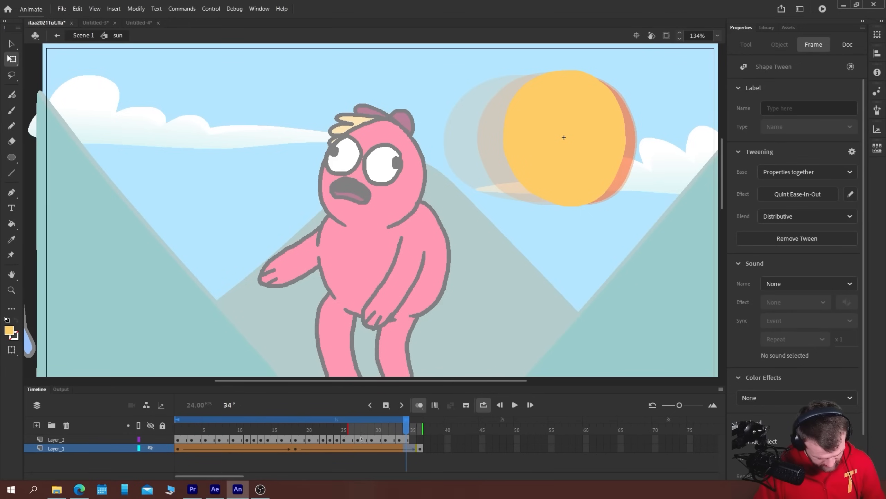
Extend the last Layer_2 drawing to frame 36 and play the looped animation
click(422, 440)
key(F5)
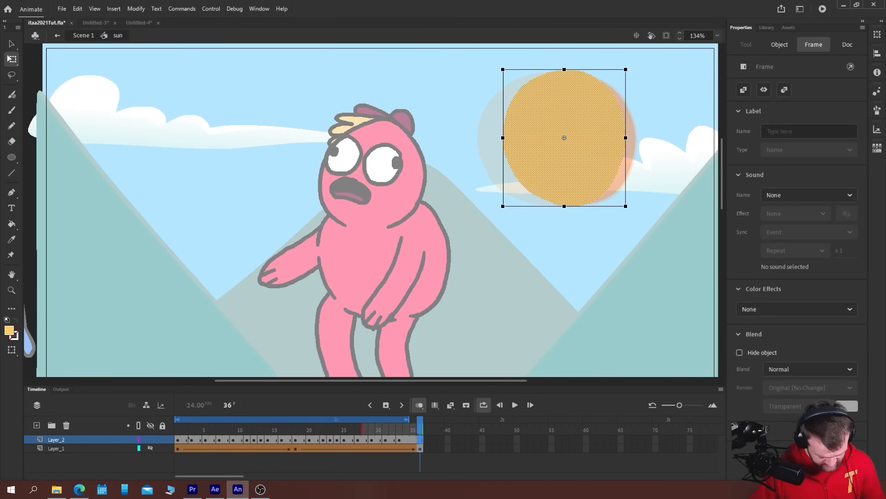
key(Return)
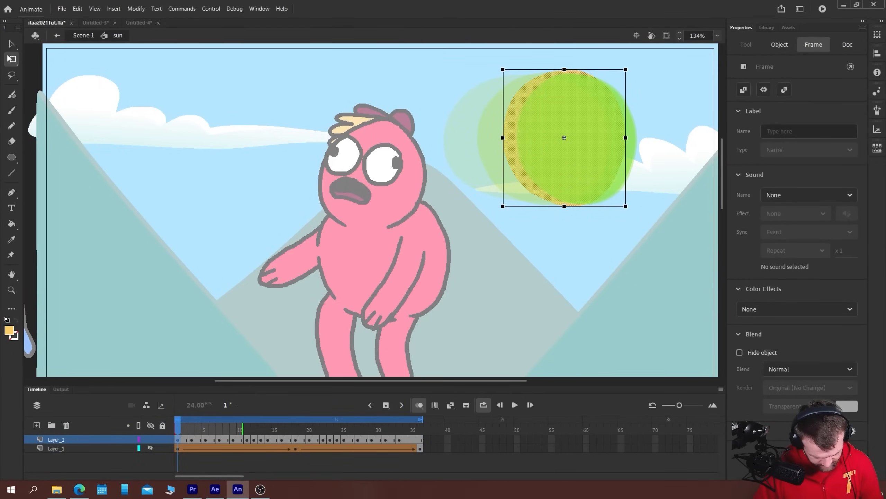
key(Return)
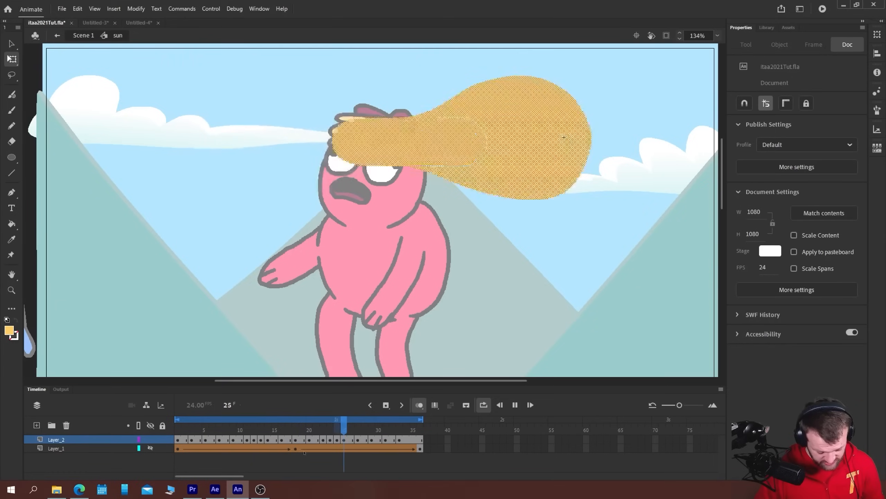
Remove the Layer_2 frames from 20 to 38 and play the animation
click(564, 137)
drag(310, 441, 434, 440)
right_click(385, 441)
click(404, 224)
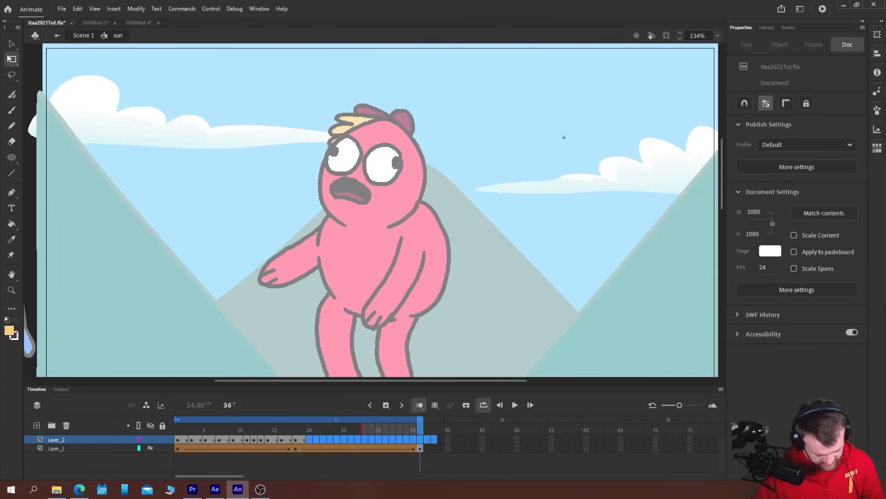
key(Return)
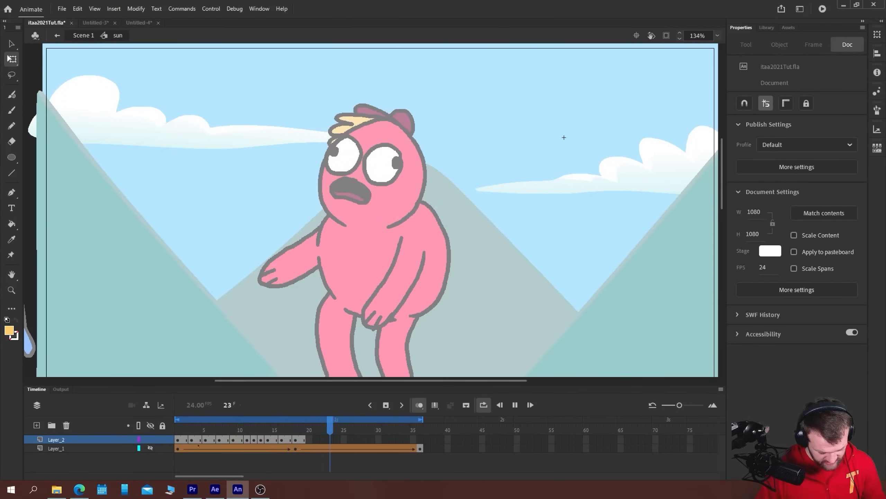
Turn off looping and play the sun-to-triangle morph from frame 1
click(303, 440)
click(484, 405)
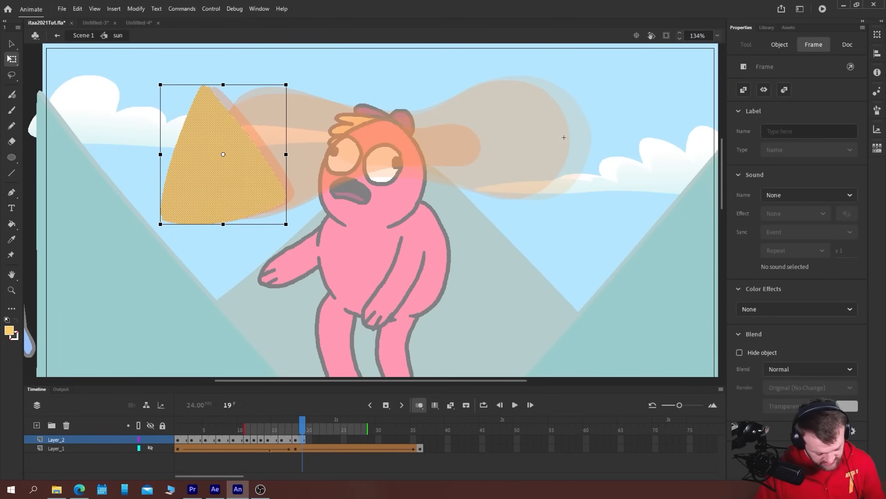
click(261, 441)
click(178, 440)
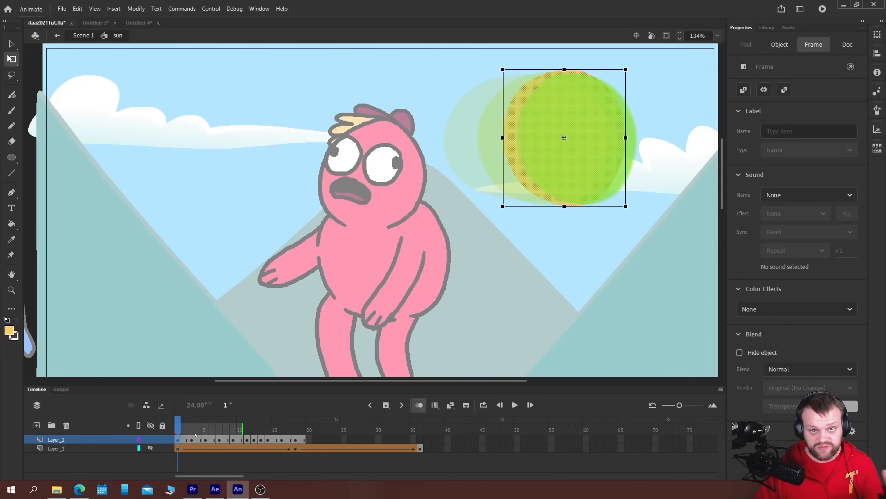
key(Return)
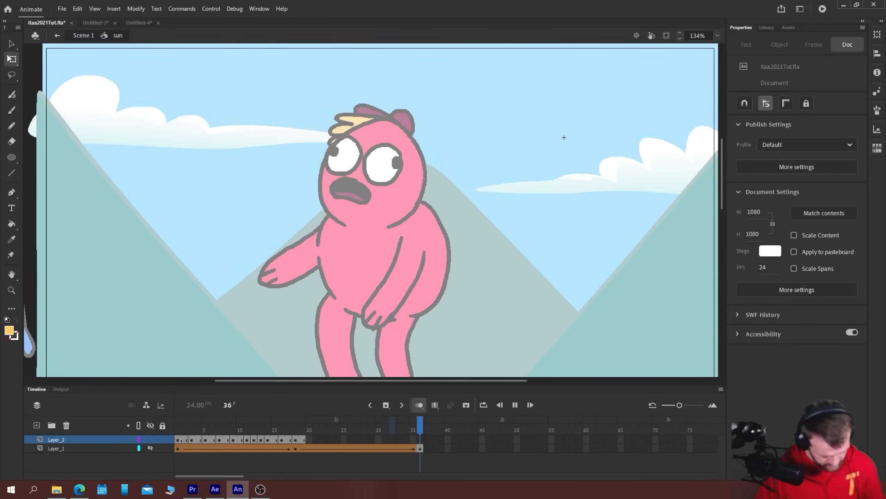
Step back and forth through the Layer_2 triangle drawings around frame 16 and scrub up to frame 19
click(285, 440)
key(period)
key(comma)
key(comma)
key(comma)
key(comma)
key(comma)
key(period)
key(period)
key(period)
key(period)
key(period)
key(period)
key(period)
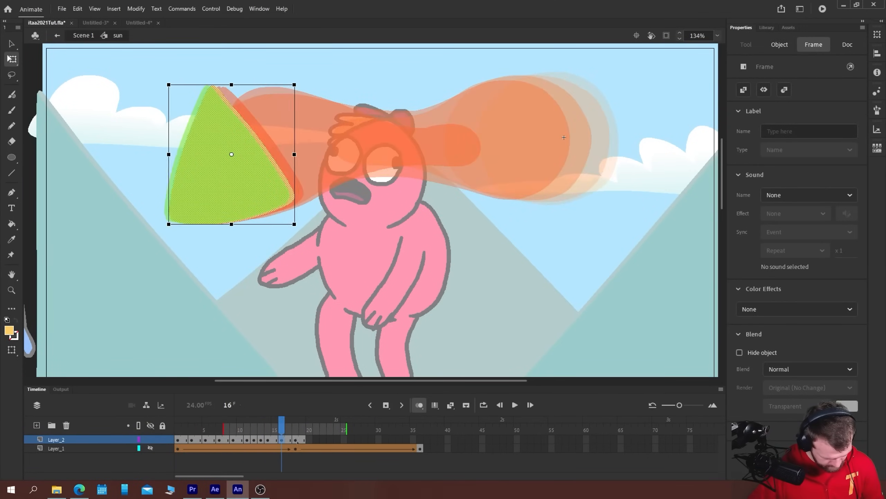
drag(252, 431, 300, 430)
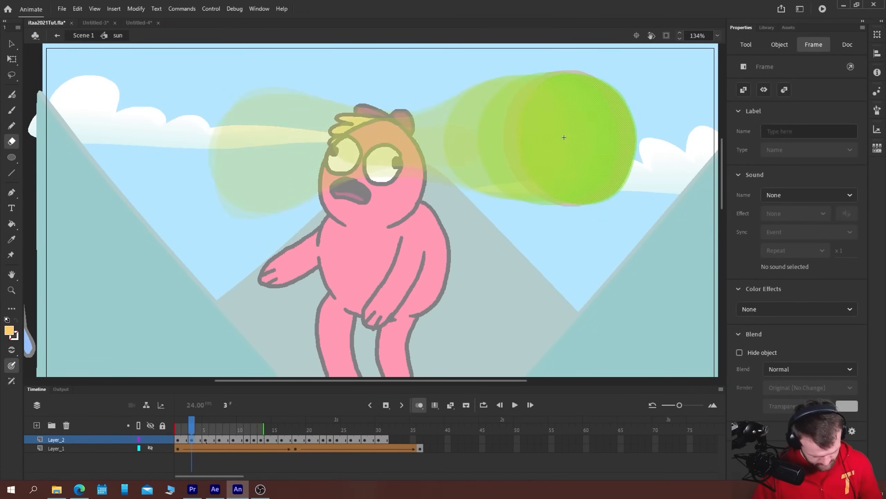
Play the Layer_2 sun-to-triangle-and-back animation in a loop over frames 1 to 31
key(Return)
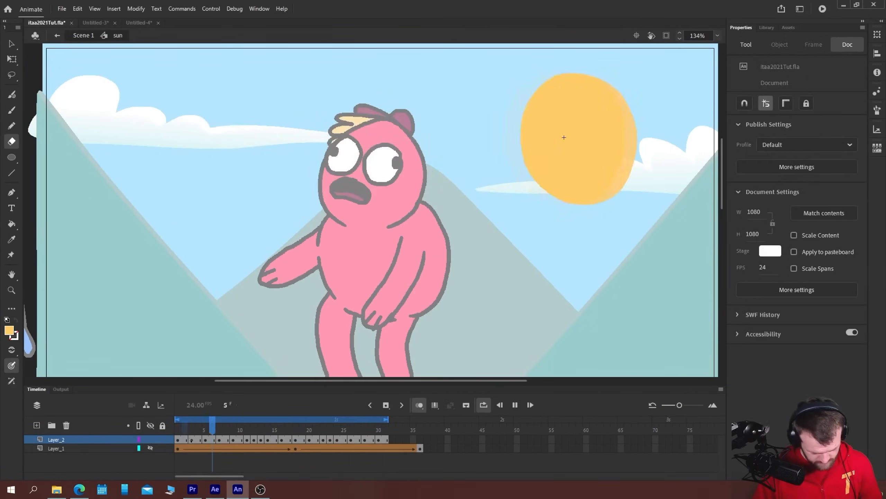
key(Return)
key(Return)
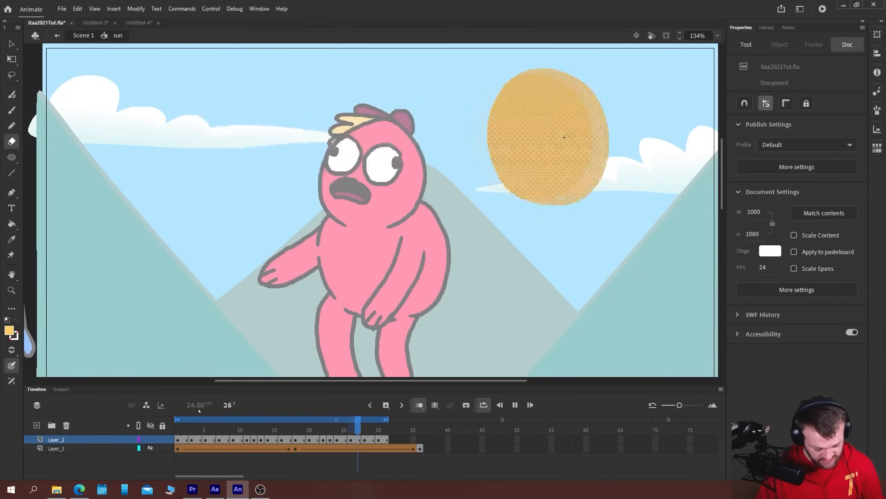
key(Return)
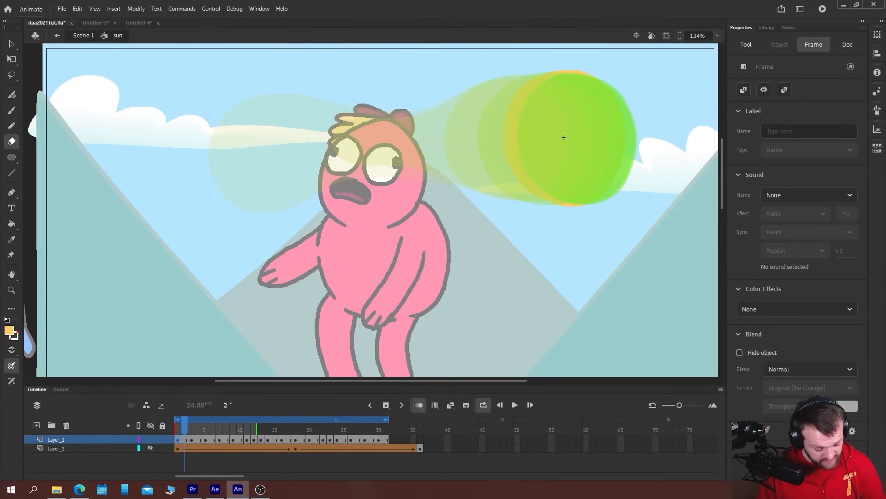
Sketch small circle, egg and triangle outlines on frame 2 with the Classic Brush as an illustration, and delete them
drag(201, 167, 186, 171)
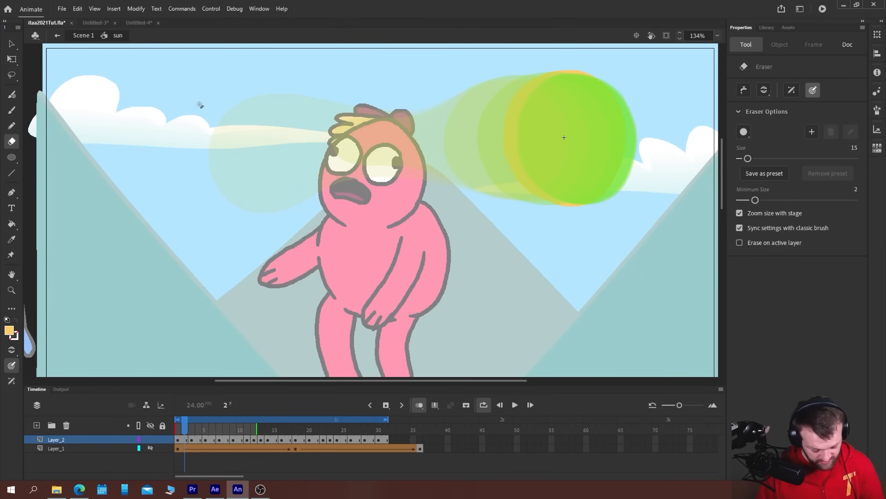
key(b)
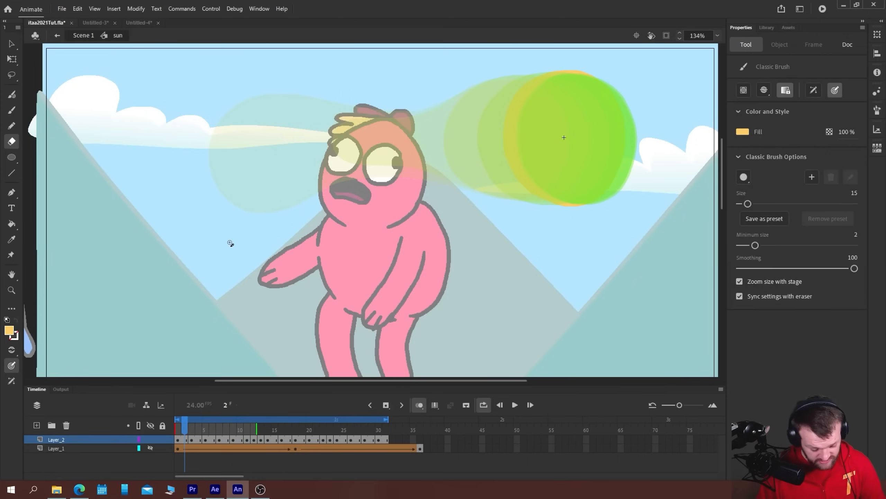
drag(271, 166, 257, 159)
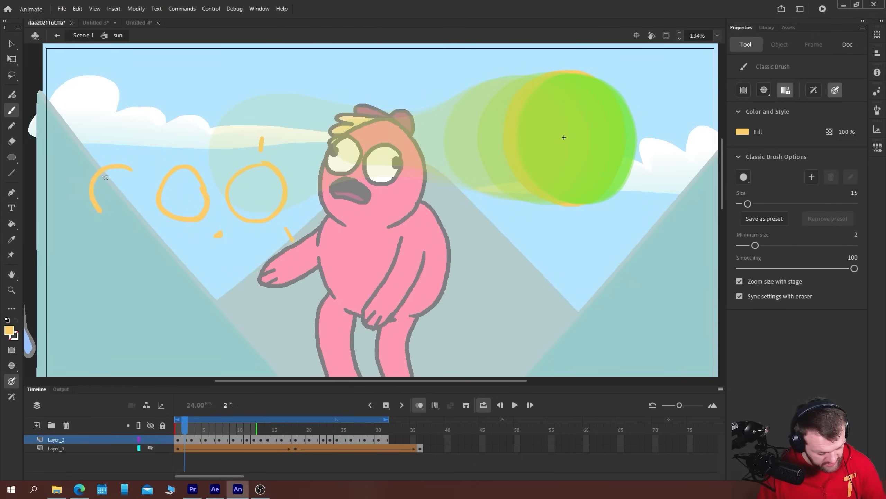
key(ctrl+z)
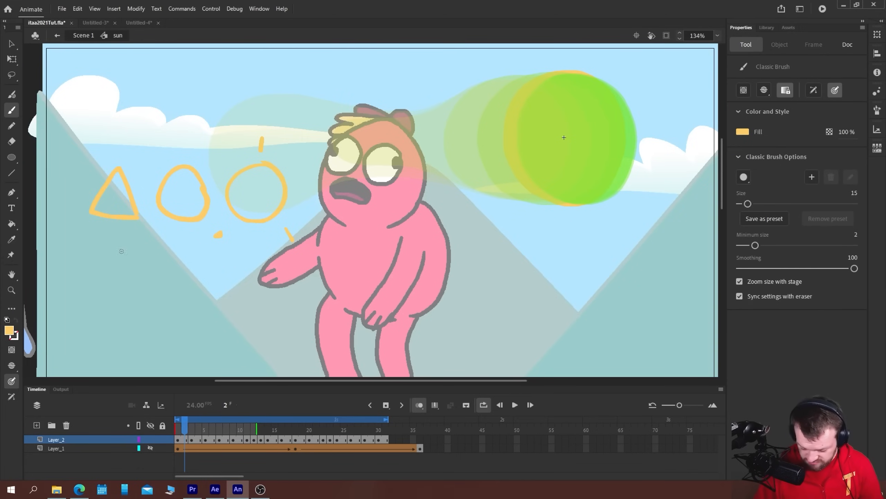
key(v)
drag(66, 119, 309, 261)
key(Delete)
Play the hand-drawn Layer_2 morph, compare it with the Layer_1 shape tween, and hide Layer_1 again
key(Return)
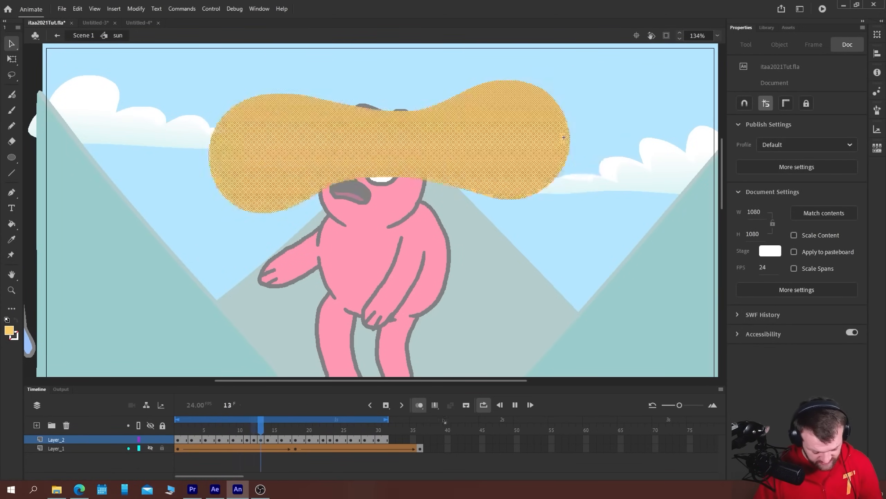
key(Return)
key(Return)
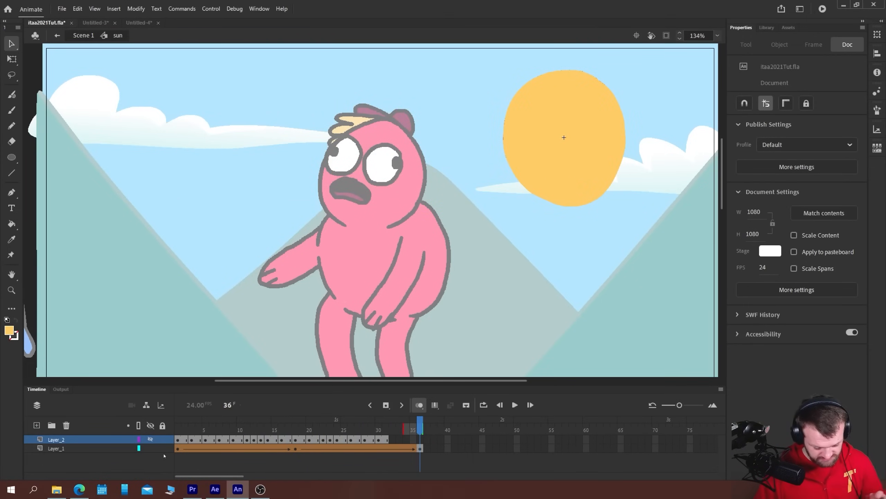
key(Return)
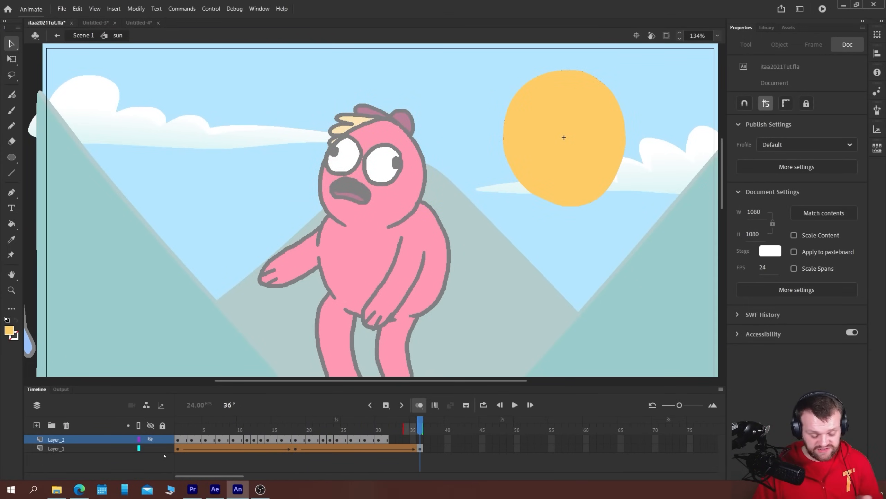
click(150, 449)
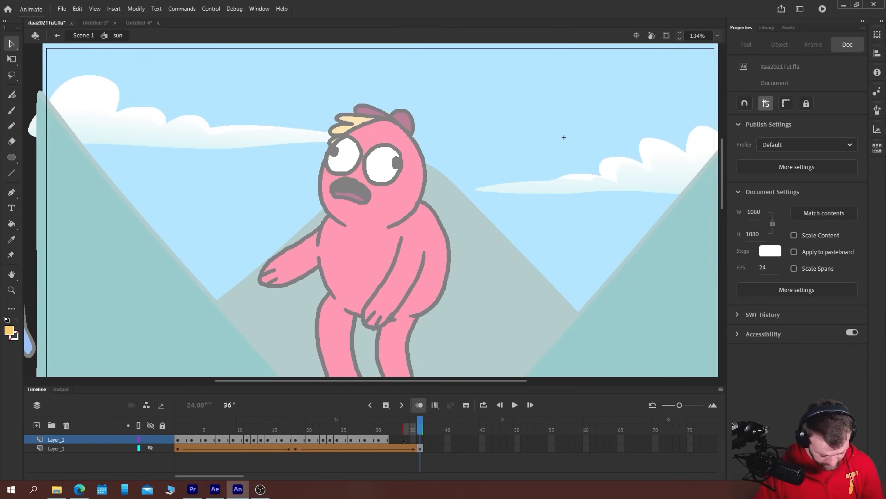
Try extending the last Layer_2 drawing to frame 36, play the result, and remove the Layer_2 frames from 32 onward
click(392, 440)
click(386, 441)
click(420, 440)
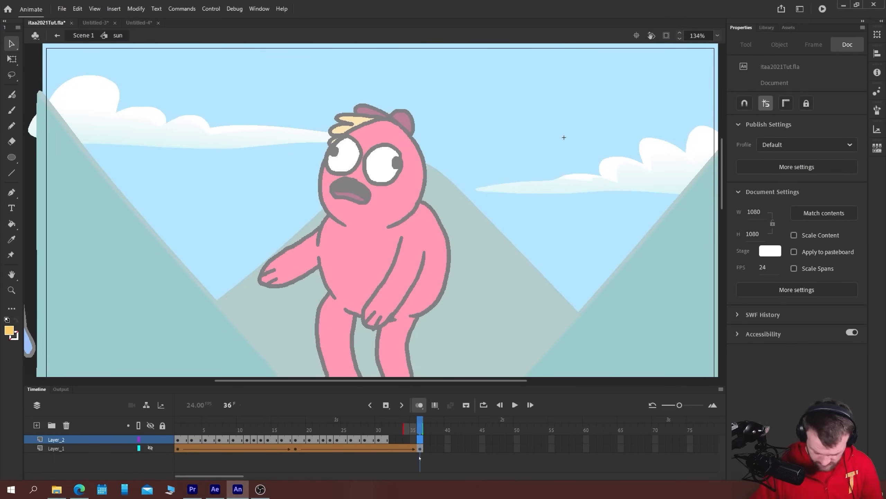
click(420, 449)
key(Return)
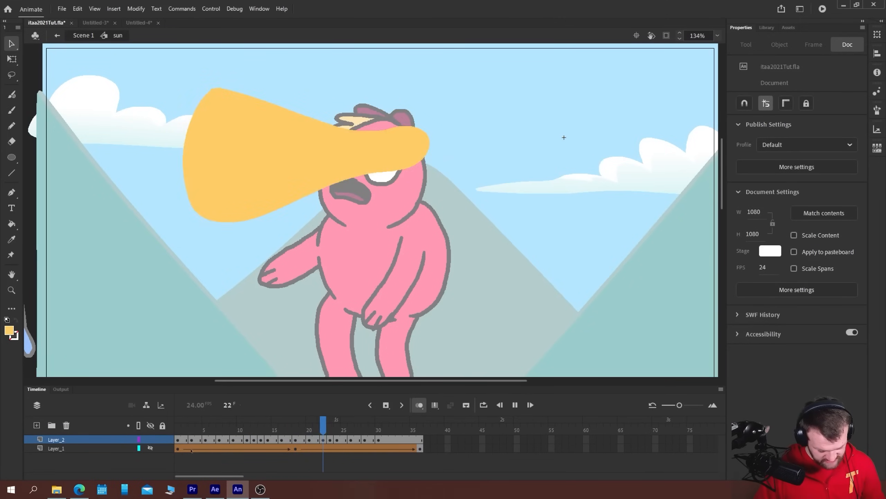
click(192, 440)
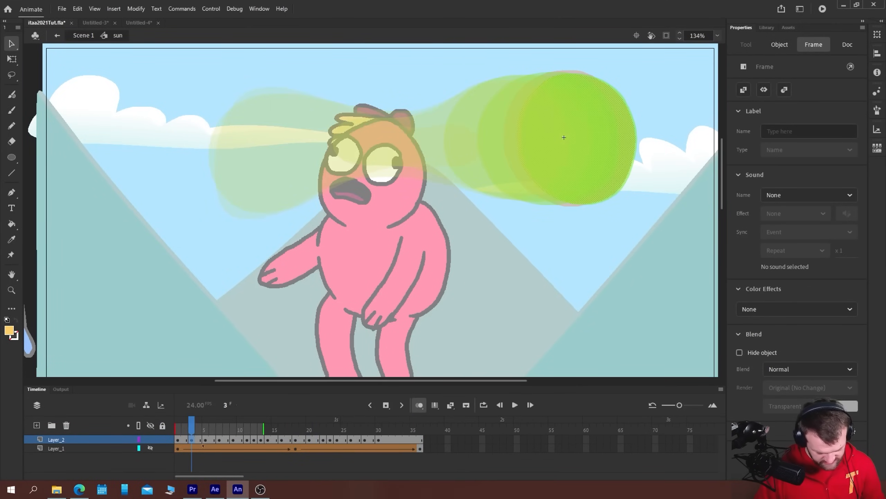
drag(394, 440, 423, 441)
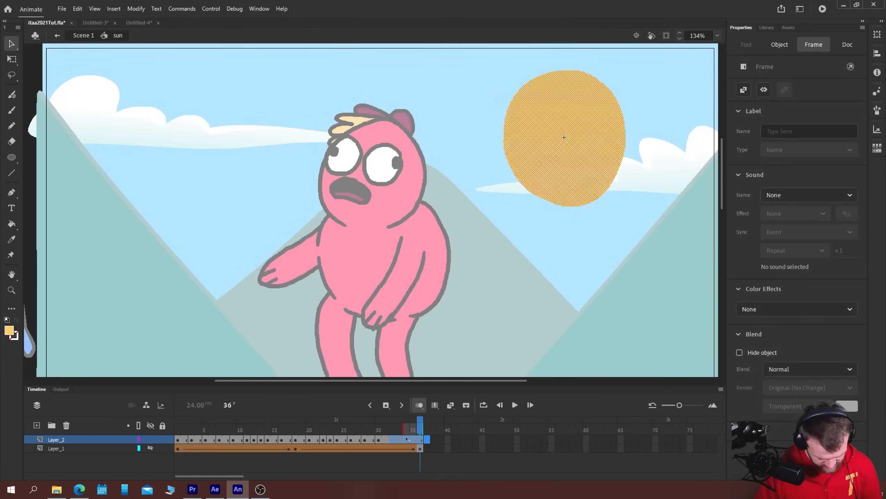
right_click(405, 440)
click(440, 222)
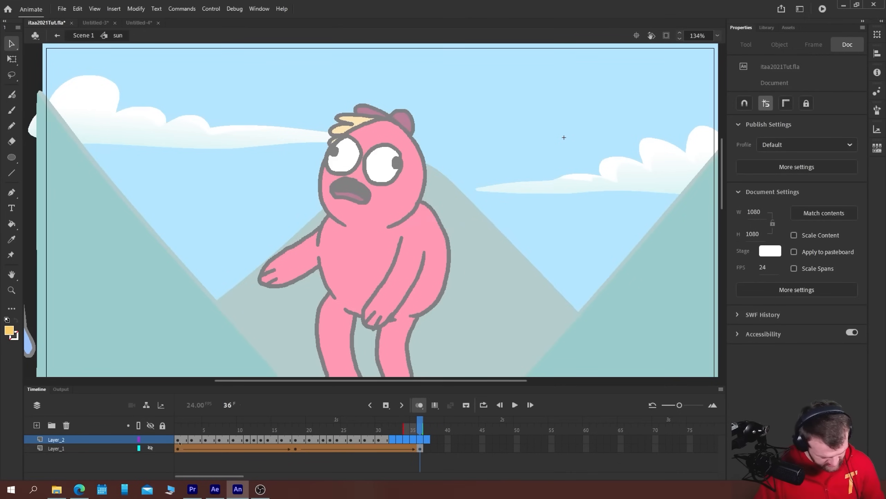
Shift the Layer_2 morph drawings five frames along to begin at frame 6, and return to Scene 1
drag(383, 441, 212, 446)
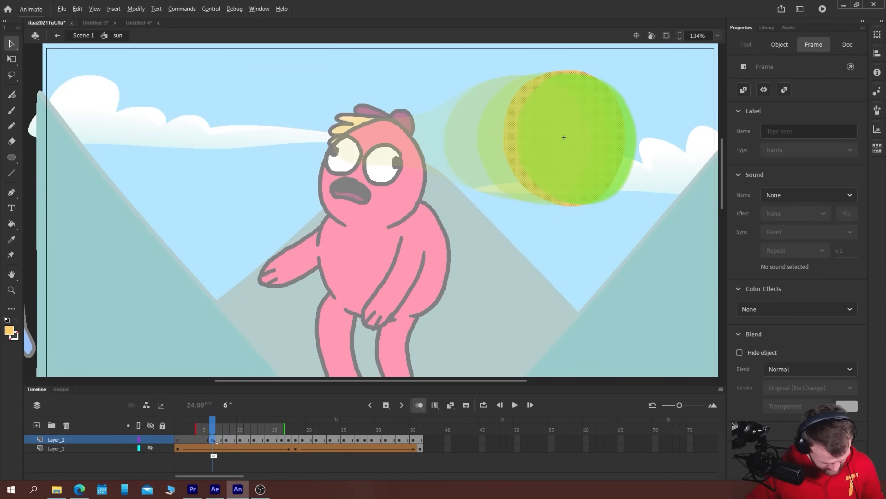
click(178, 440)
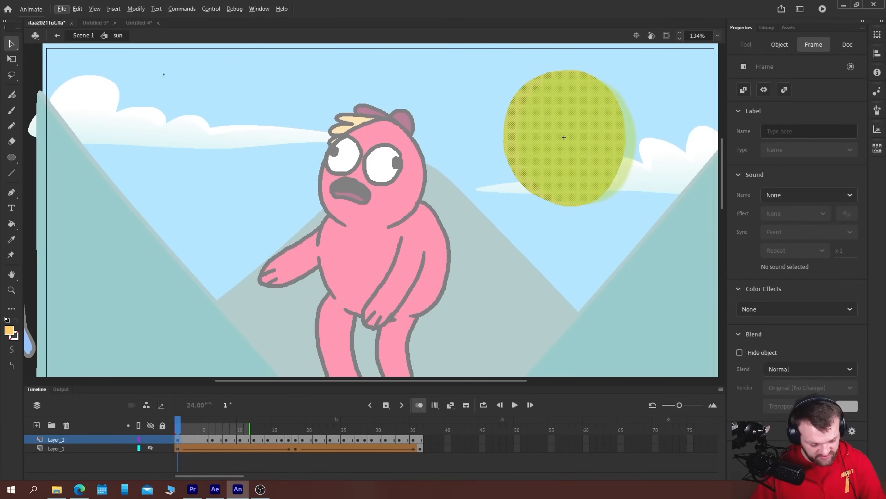
click(84, 35)
Play the full Scene 1 animation at 67% zoom to check the sun's morph alongside the characters
key(Return)
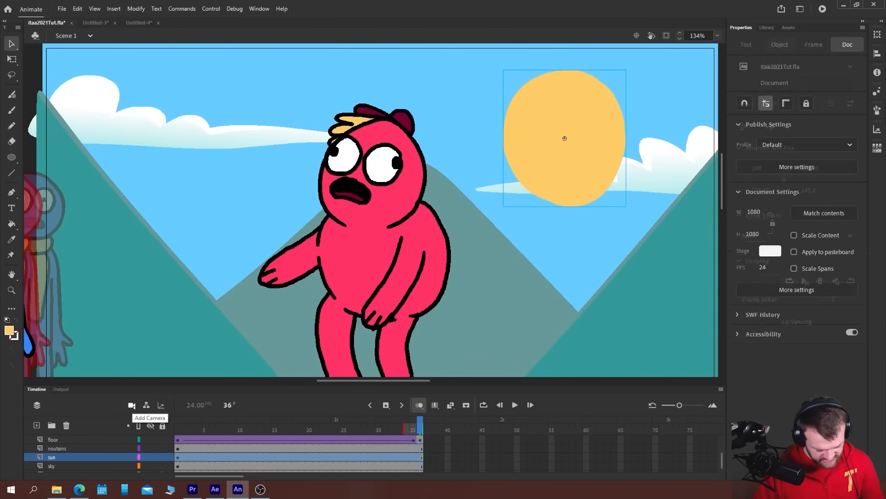
key(Return)
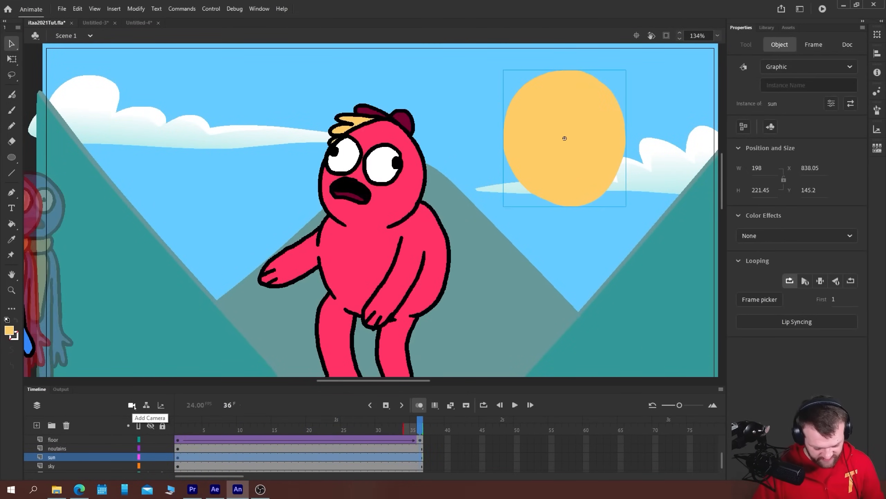
key(Return)
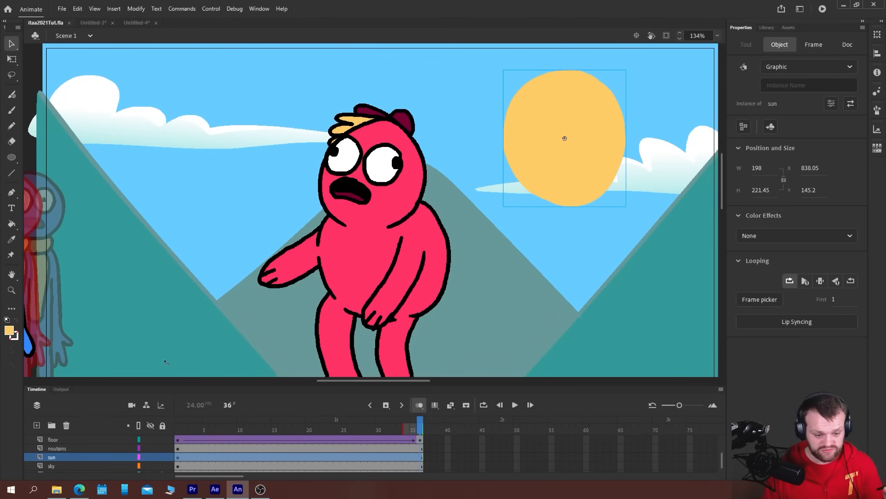
key(ctrl+minus)
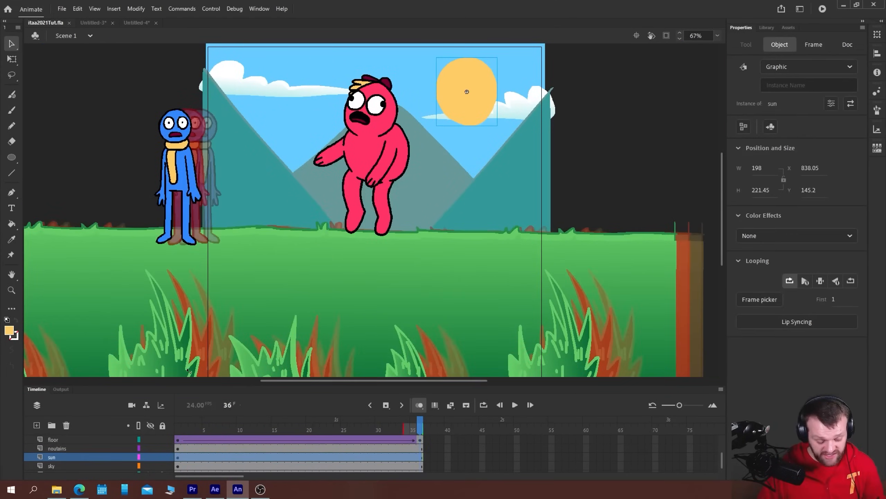
key(Return)
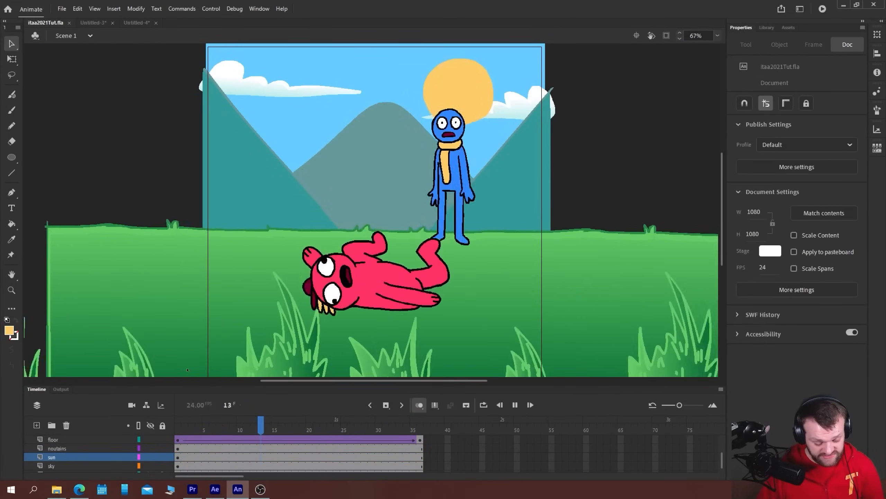
key(Return)
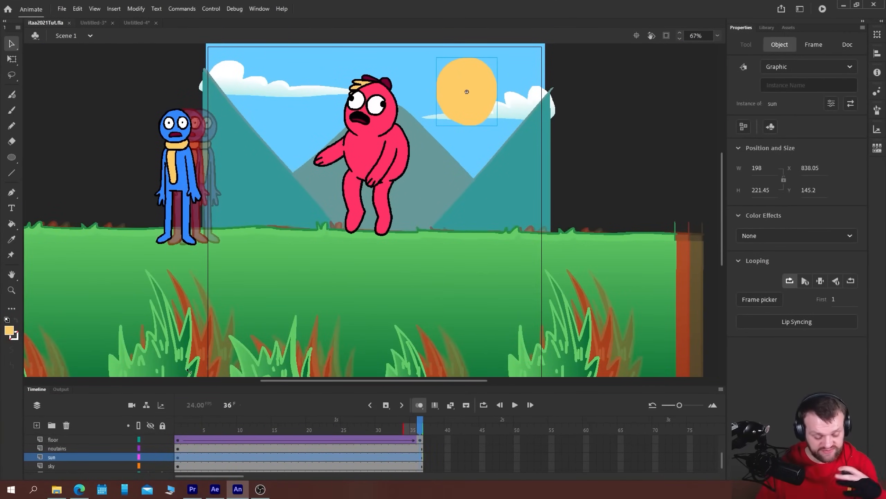
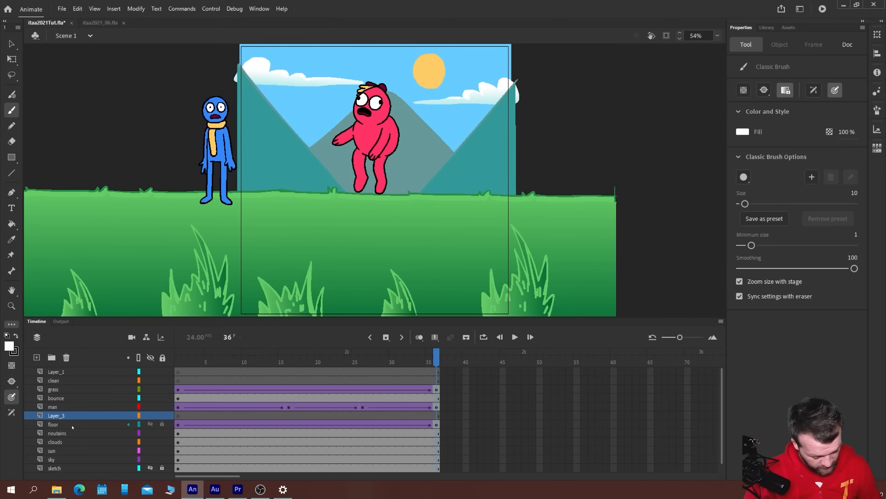
Rename Layer_3 as cactus and go to its first frame
double_click(57, 416)
text(ca)
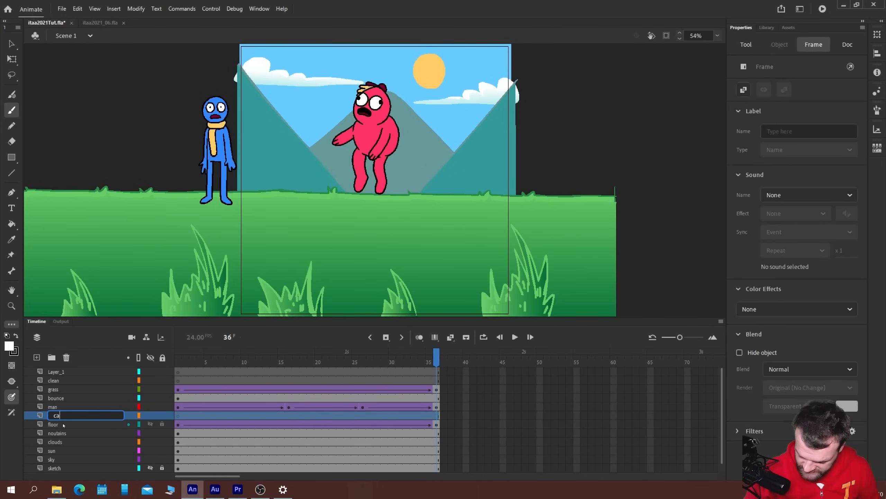
text(ctus)
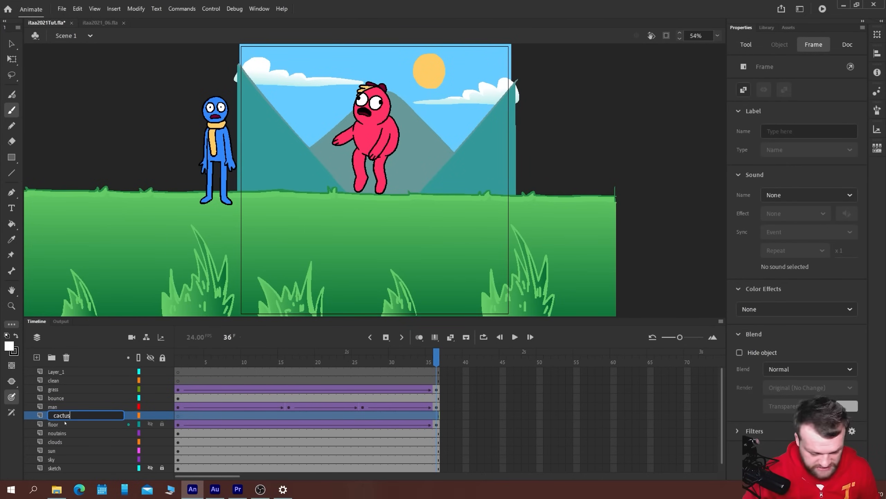
key(Return)
click(178, 416)
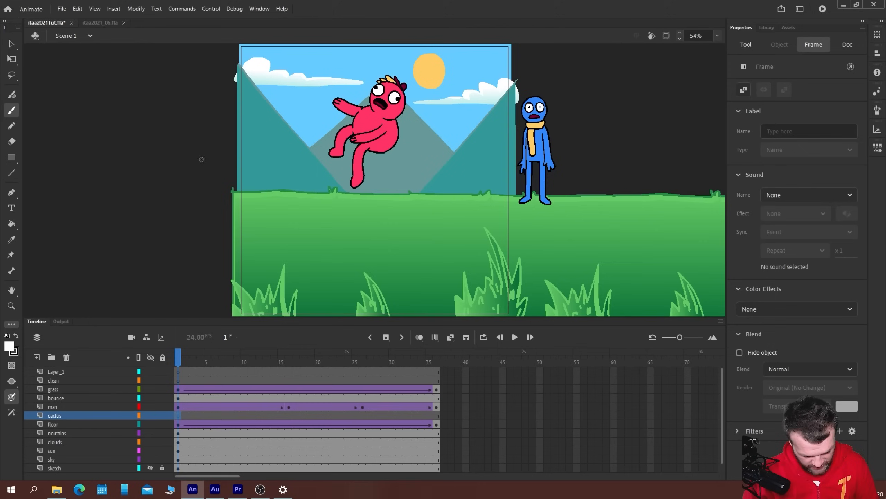
Set the brush fill to the light green swatch from the Intro to Adobe Animate 2021 colour set
key(ctrl+equal)
drag(234, 78, 203, 127)
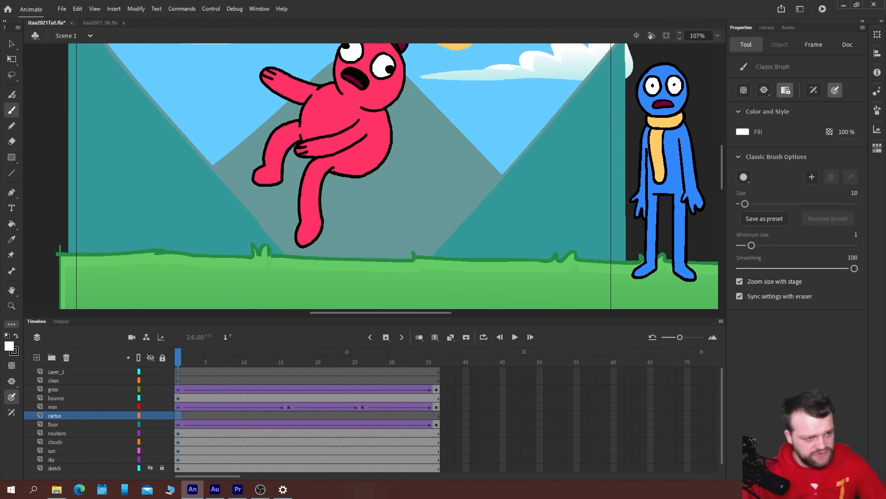
drag(322, 66, 40, 67)
click(39, 67)
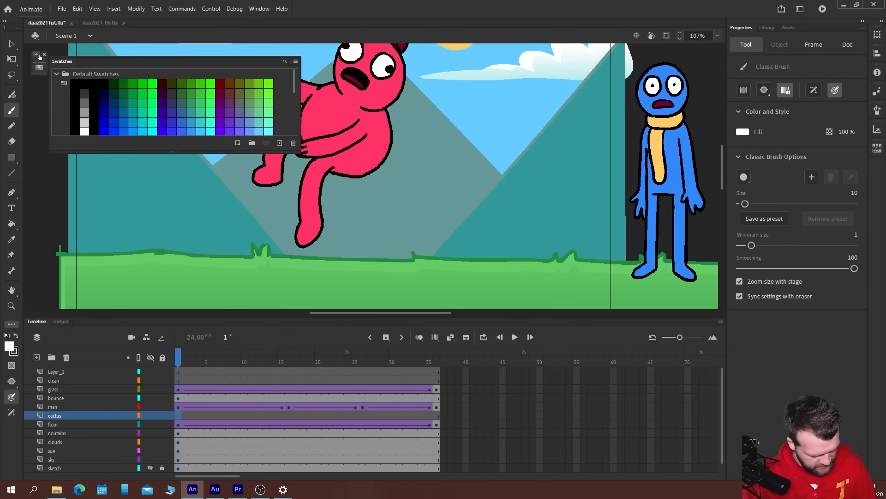
drag(168, 152, 158, 284)
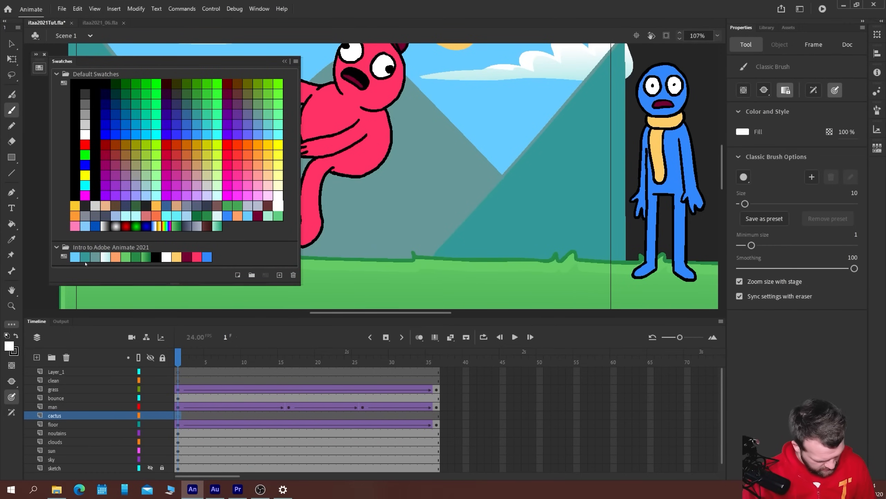
click(128, 258)
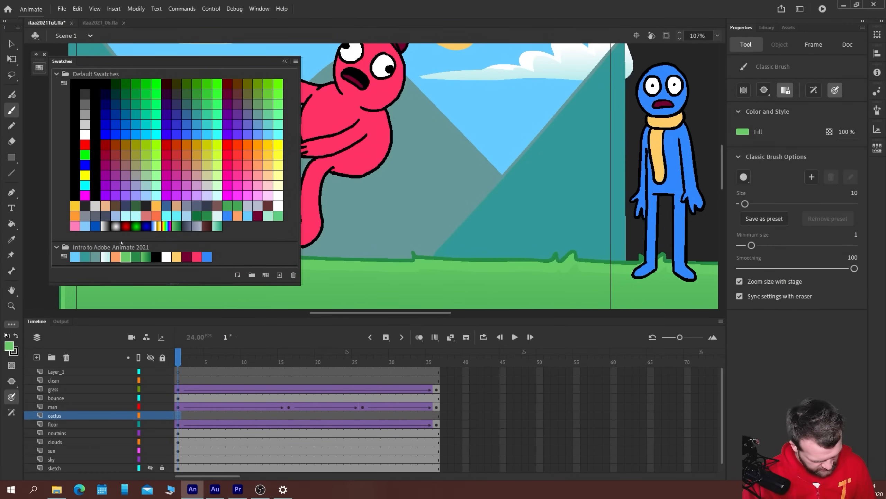
click(39, 69)
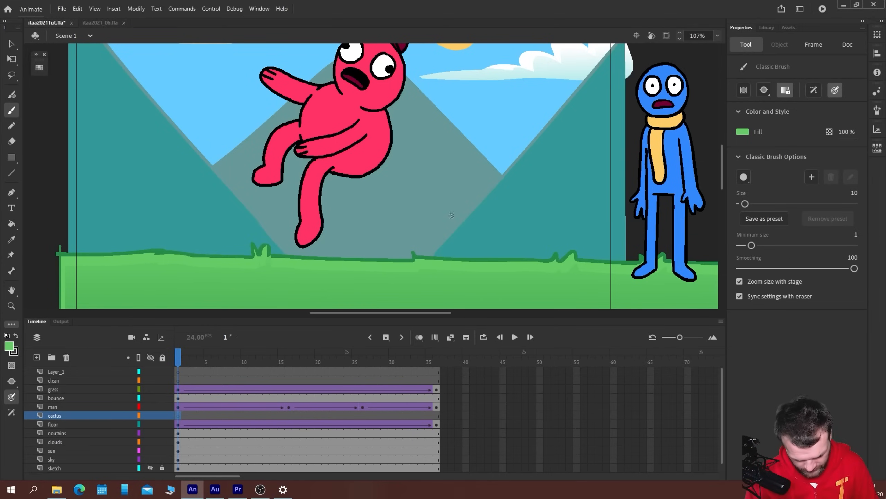
Paint a tall oval cactus body outline, about 87 by 287, standing on the grass between the two characters, with brush size 11
drag(502, 262, 503, 209)
key(ctrl+z)
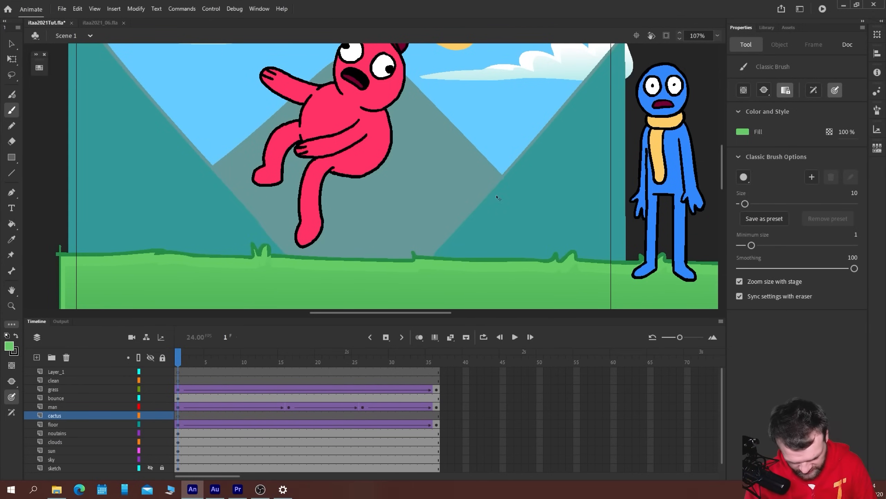
key(])
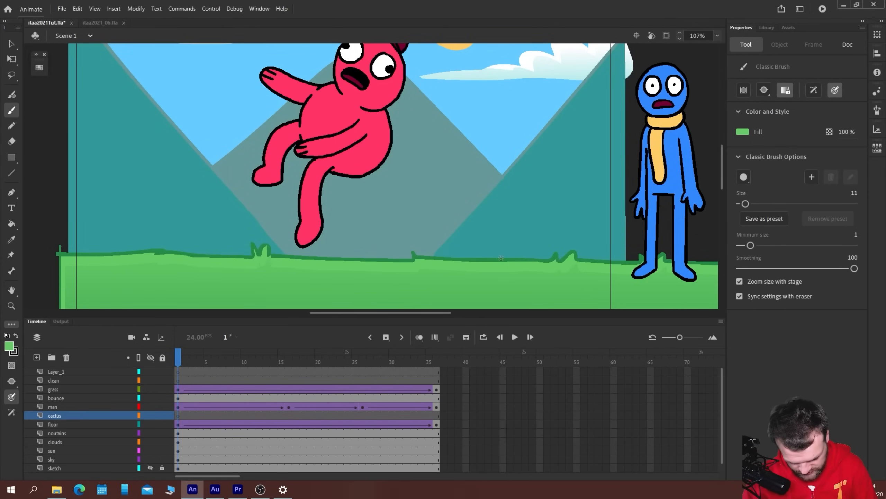
mouse_move(501, 261)
mouse_down()
mouse_move(495, 139)
mouse_move(466, 123)
mouse_move(454, 242)
mouse_move(494, 259)
mouse_move(502, 210)
mouse_move(500, 156)
mouse_move(486, 126)
mouse_move(473, 125)
mouse_move(463, 190)
mouse_move(473, 261)
mouse_up()
key(ctrl+z)
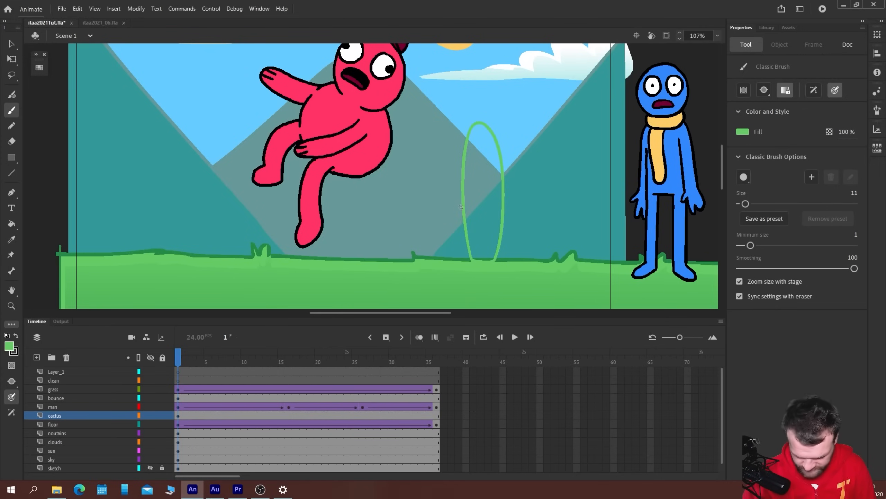
Convert the oval cactus outline to a graphic symbol named cactusM
key(v)
click(461, 209)
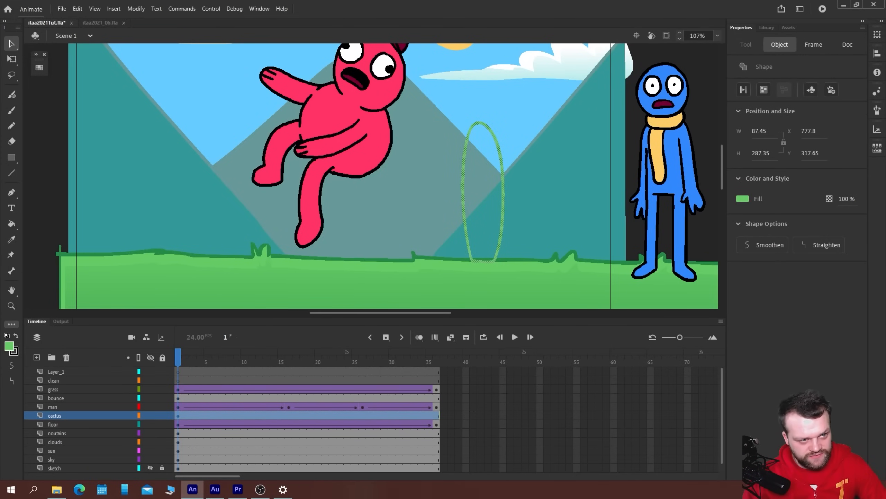
key(F8)
text(cac)
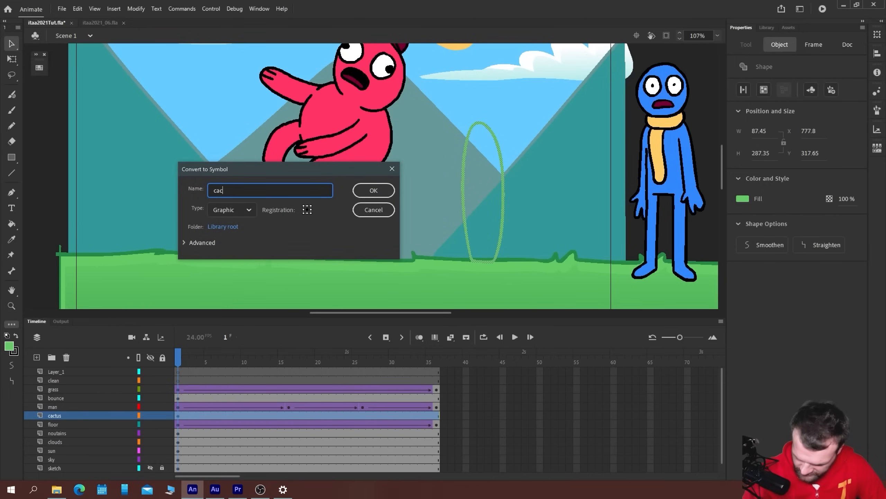
text(tusM)
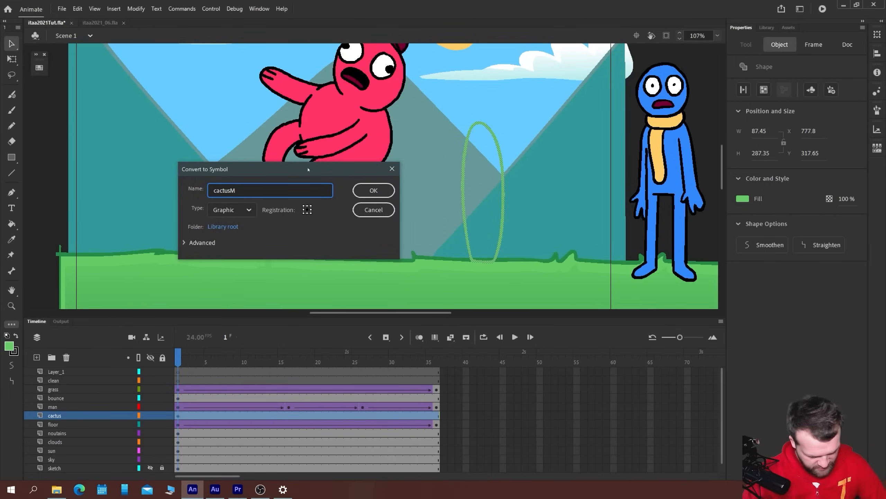
key(Return)
Open the cactusM symbol for editing in place and select its outline shape
click(346, 215)
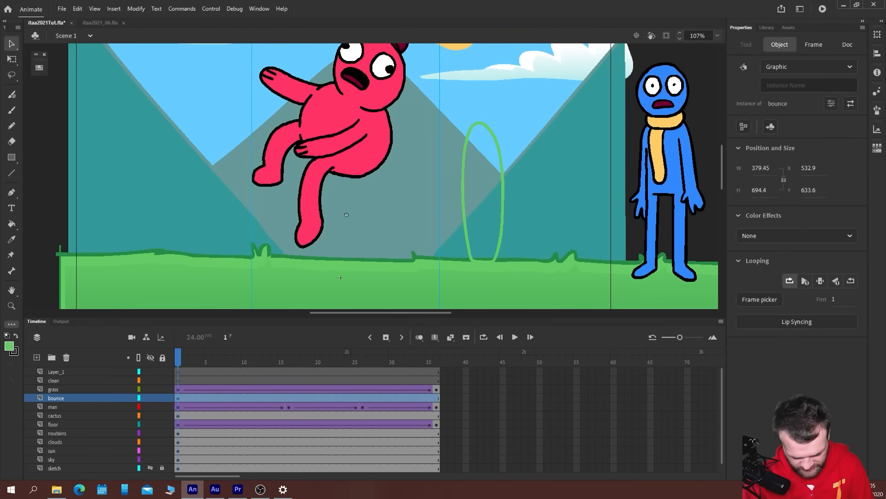
double_click(478, 123)
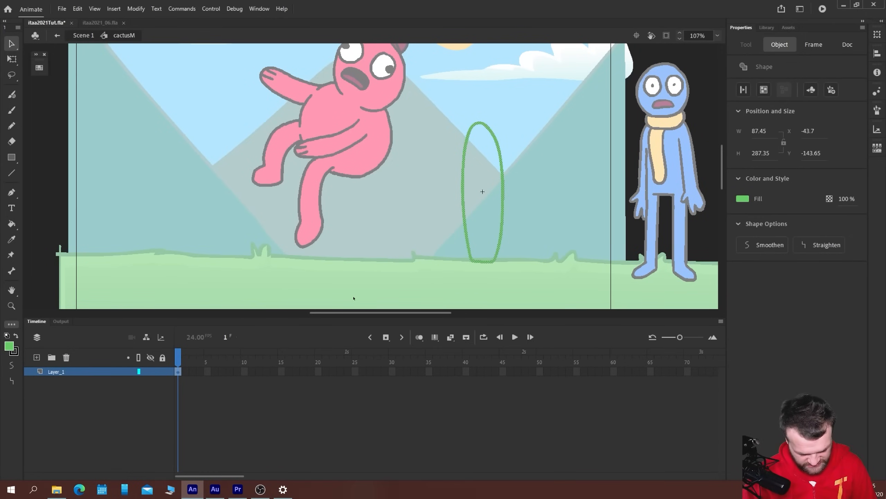
drag(431, 273, 322, 260)
key(ctrl+equal)
drag(211, 174, 223, 184)
key(ctrl+minus)
scroll(255, 192, down, 1)
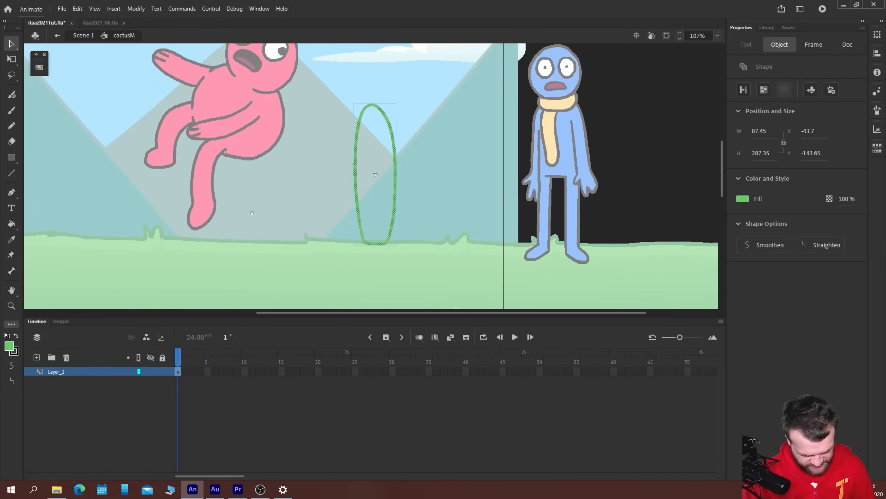
click(333, 189)
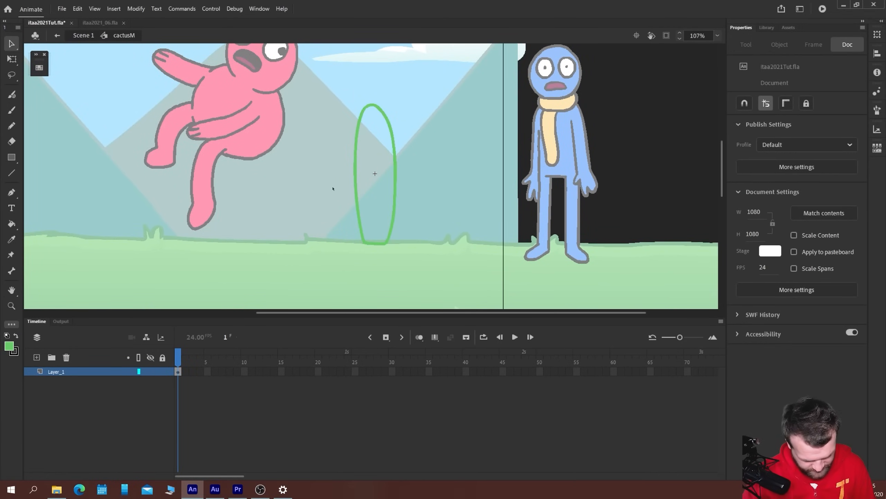
click(356, 176)
key(b)
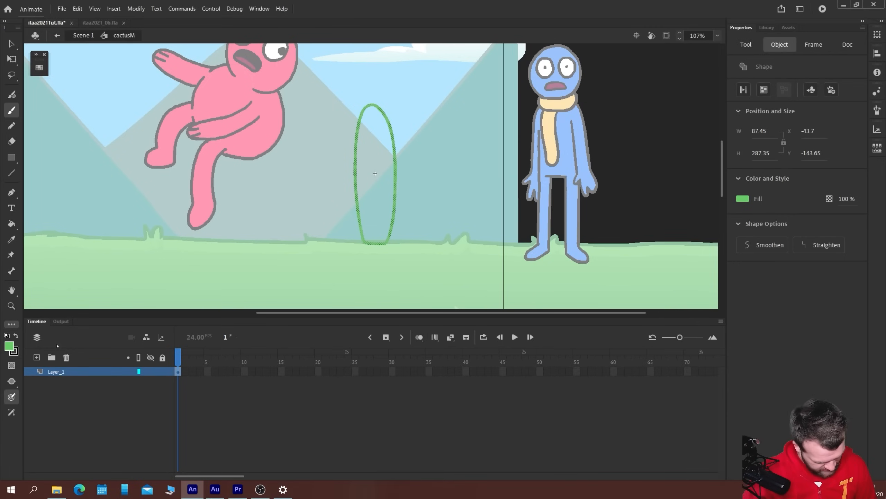
Rename the layer inside the cactus symbol as cactusM
double_click(60, 372)
text(c)
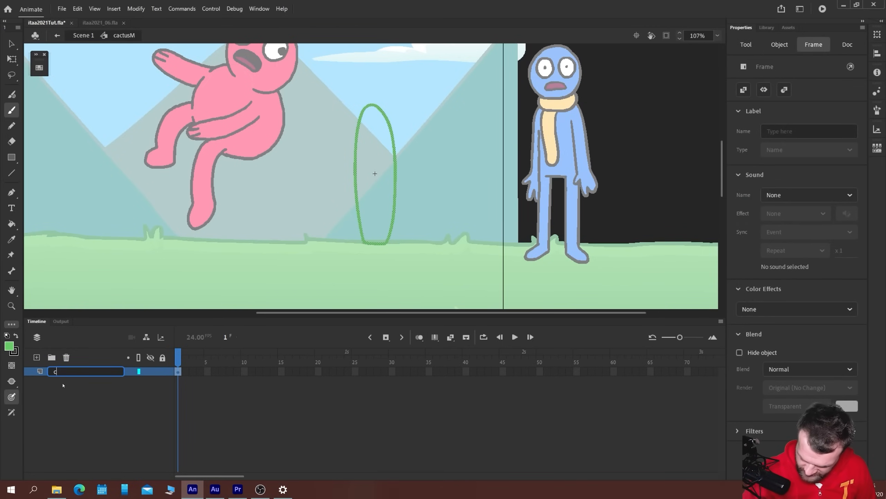
text(actus)
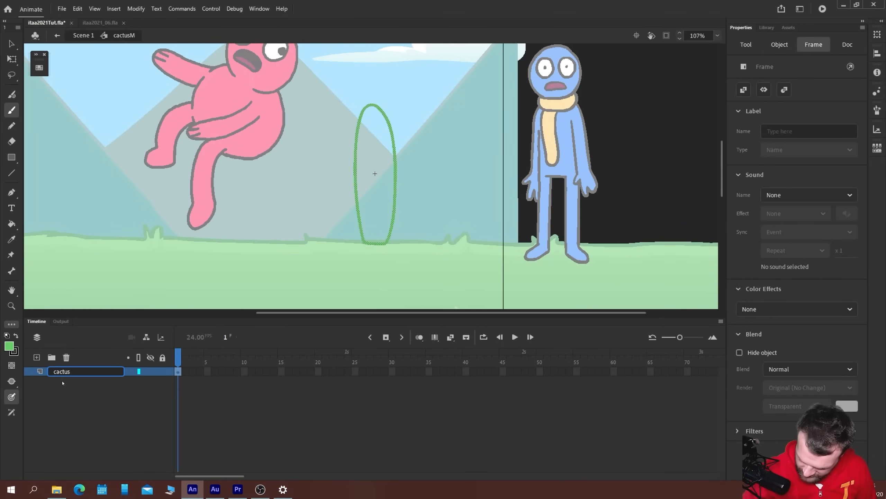
text(M)
key(Return)
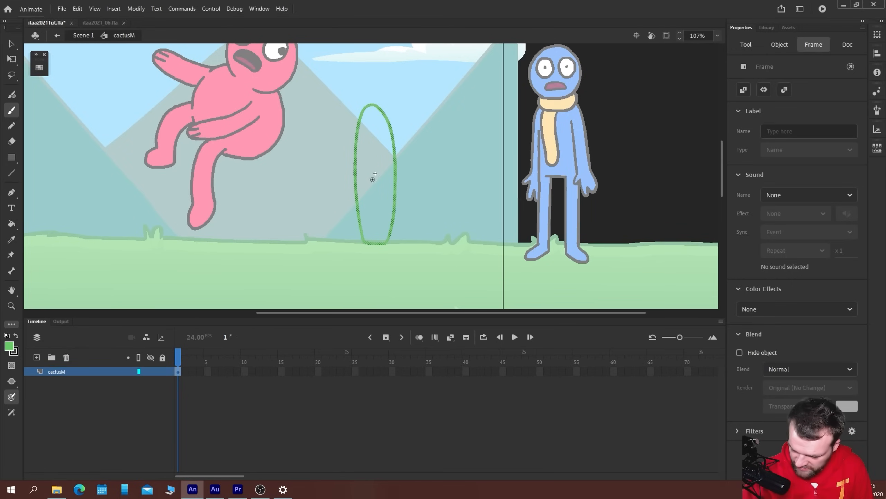
Convert the selected cactus body outline to a nested graphic symbol named cM
key(F8)
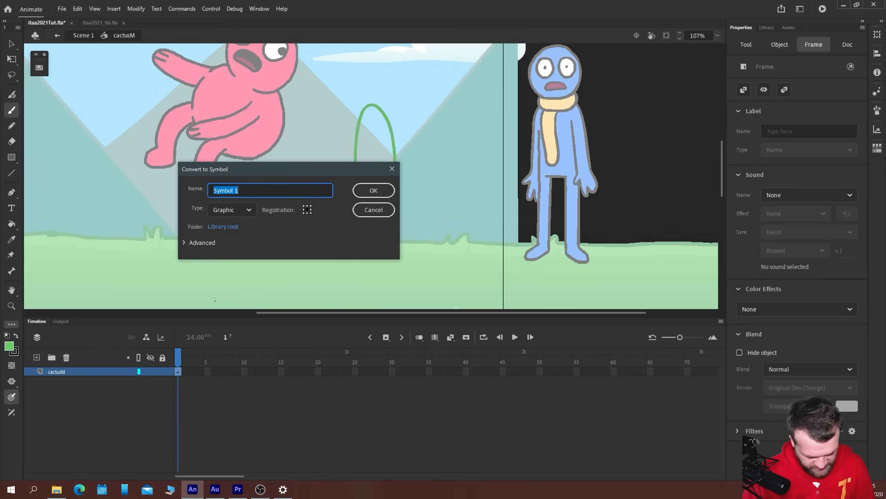
text(cM)
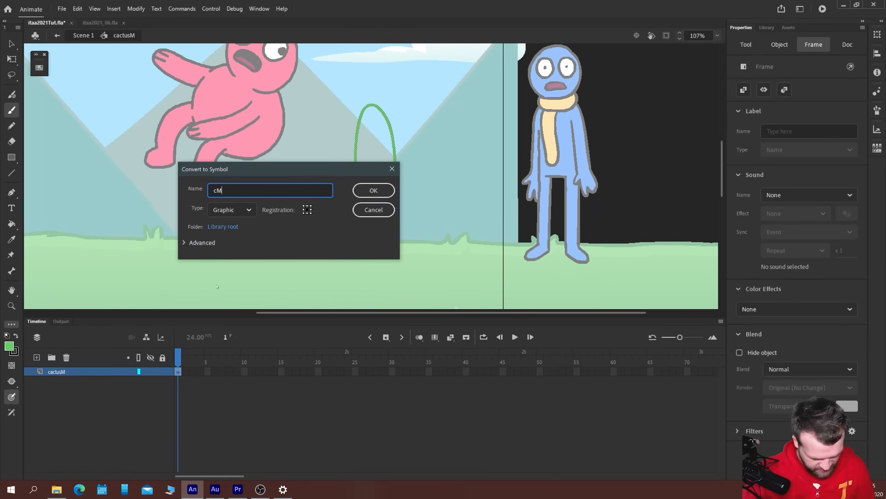
key(Return)
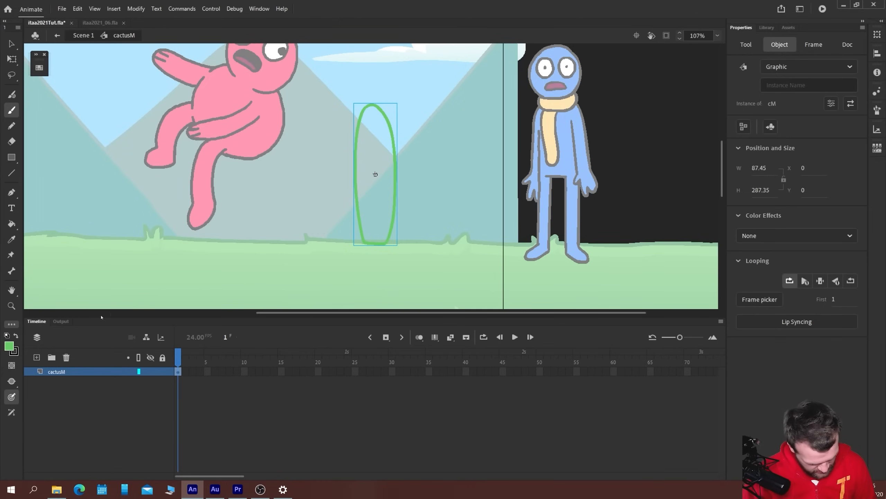
Add a layer named cL above the cactus body layer and rename the body layer as cM
click(37, 357)
double_click(59, 371)
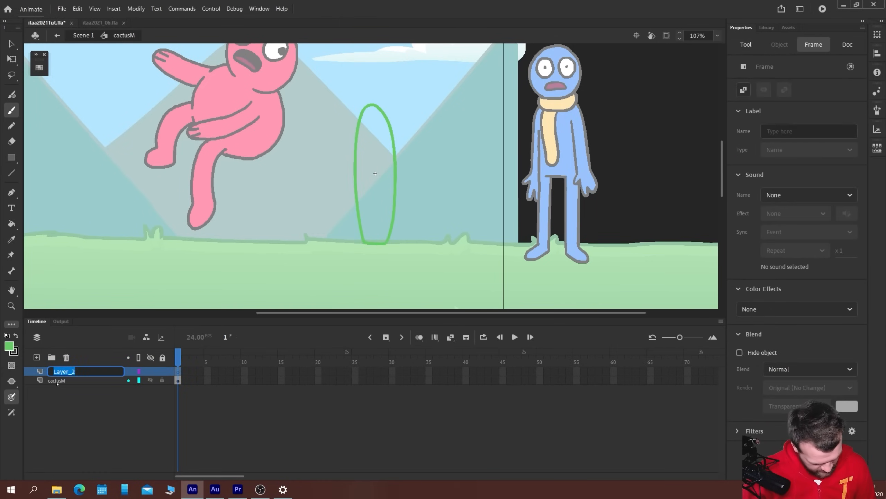
double_click(57, 380)
text(c)
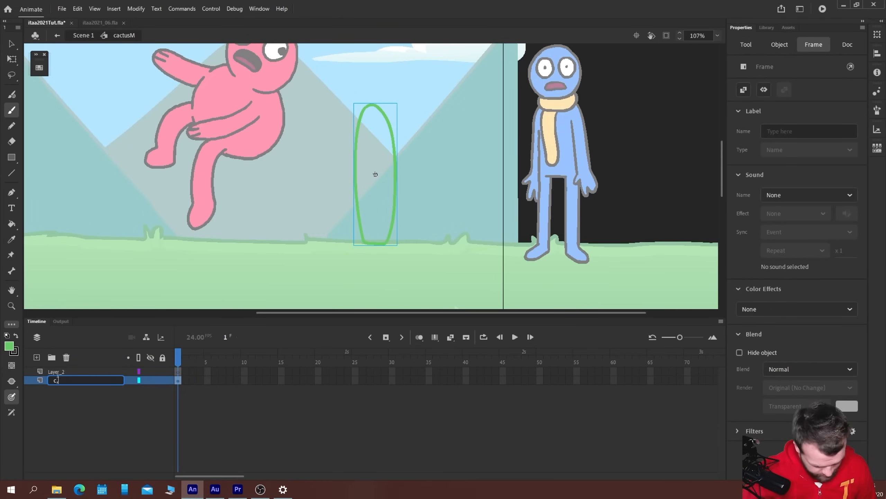
text(M)
key(Return)
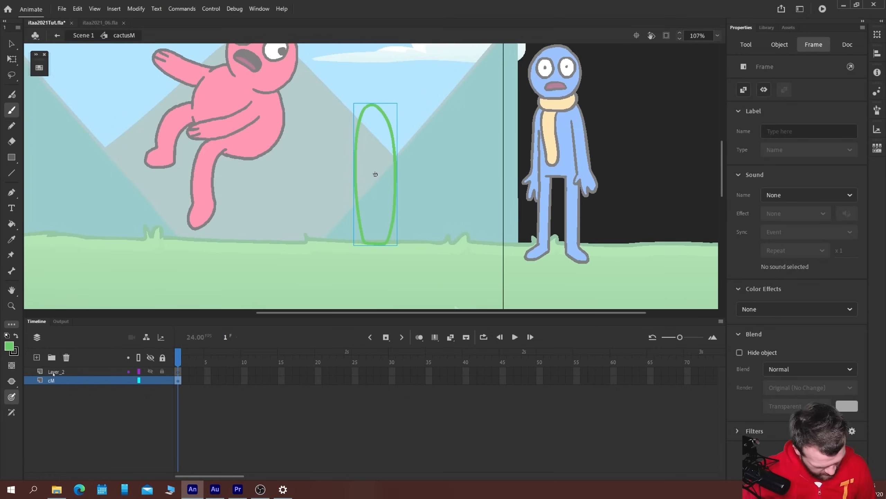
double_click(55, 371)
text(cL)
key(Return)
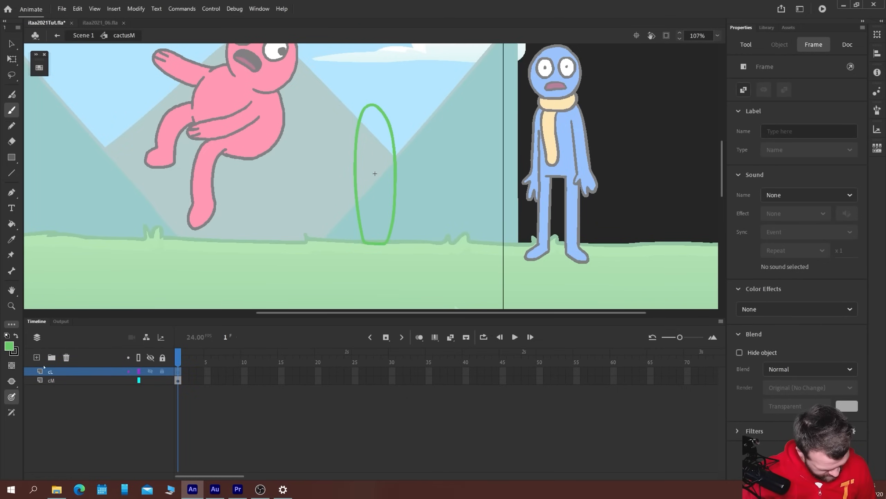
Add another layer above cL and name it cR
click(36, 357)
double_click(54, 373)
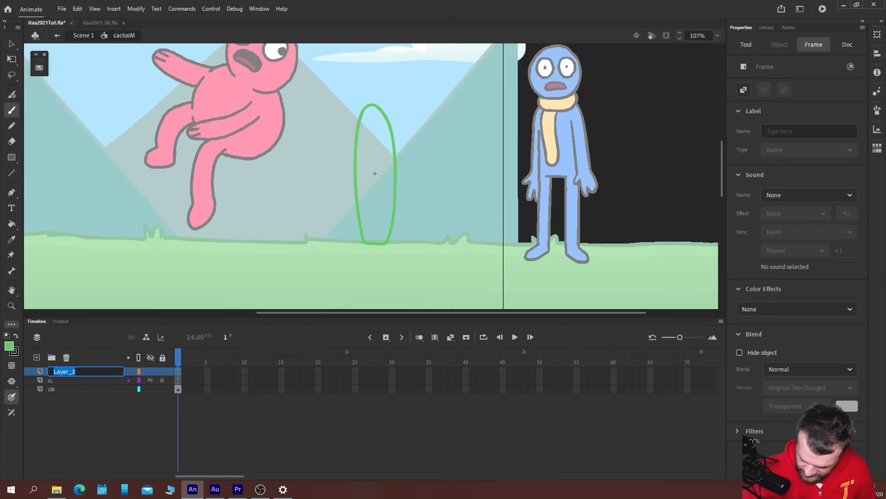
text(cR)
key(Return)
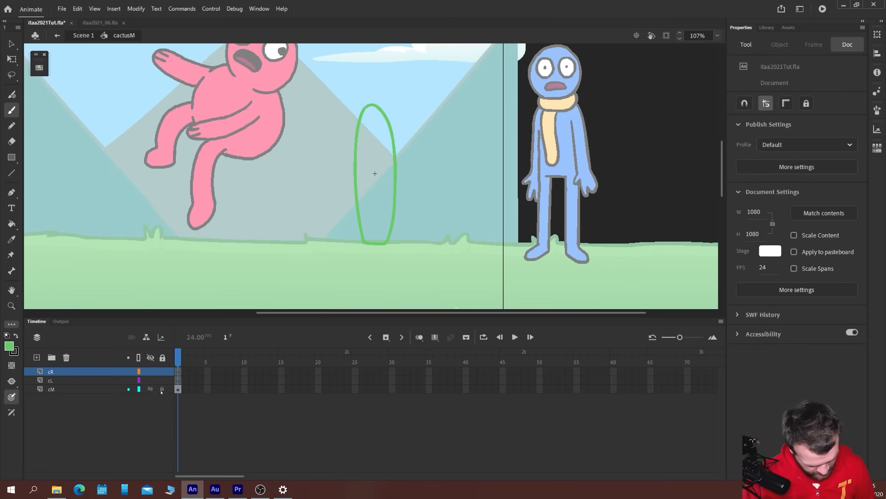
Paint an upward-bent arm outline on layer cL, attached to the left side of the cactus body
click(161, 380)
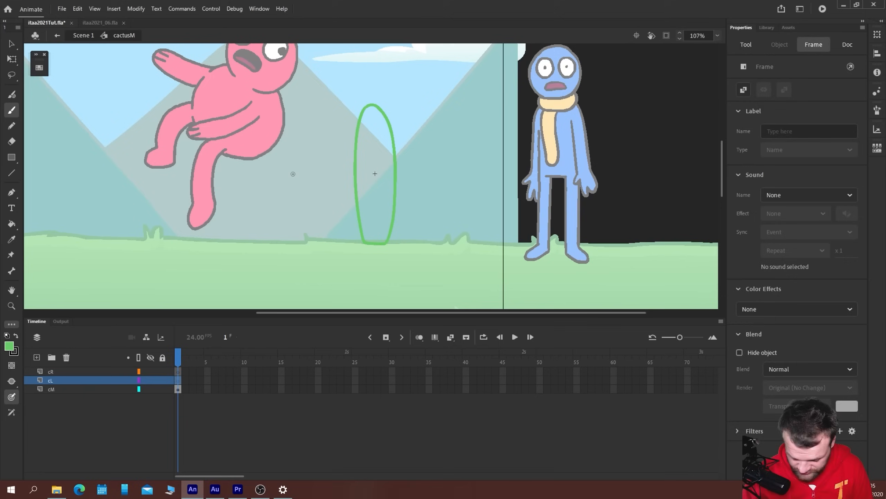
key(b)
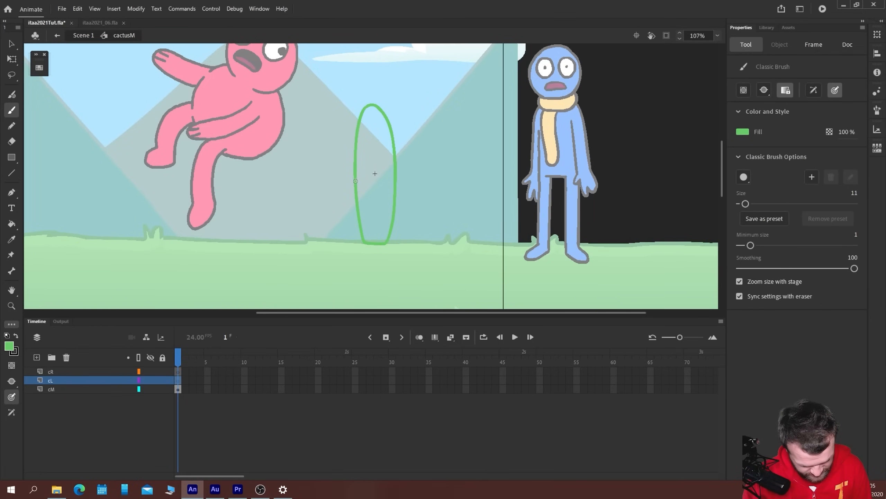
mouse_move(356, 181)
mouse_down()
mouse_move(344, 179)
mouse_move(334, 154)
mouse_move(322, 178)
mouse_move(325, 192)
mouse_move(357, 201)
mouse_up()
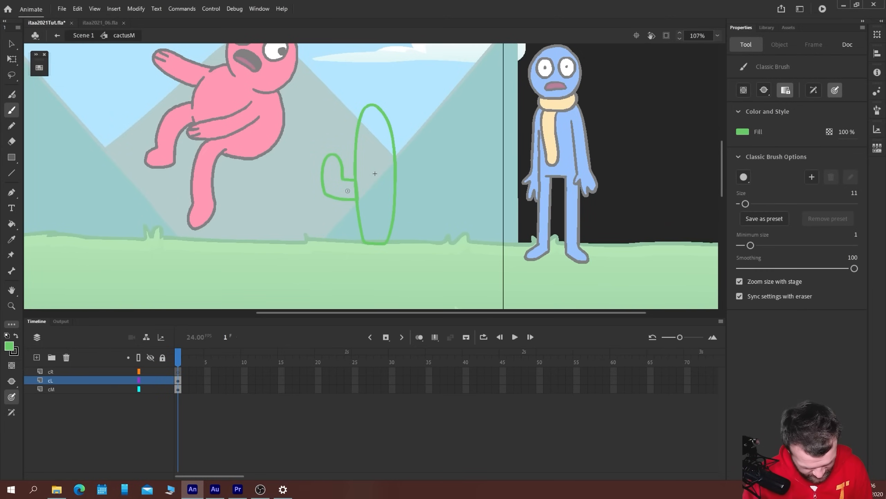
Paint an upward-bent arm outline on layer cR, attached to the right side of the cactus body
click(170, 369)
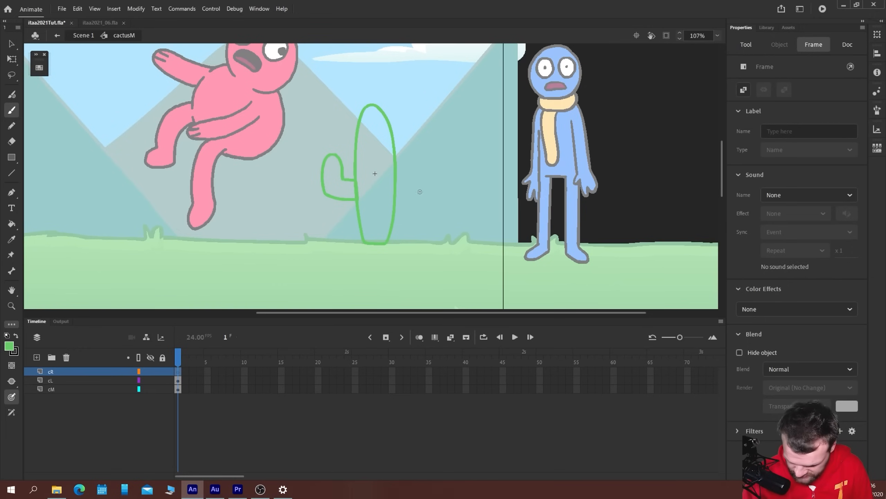
key(b)
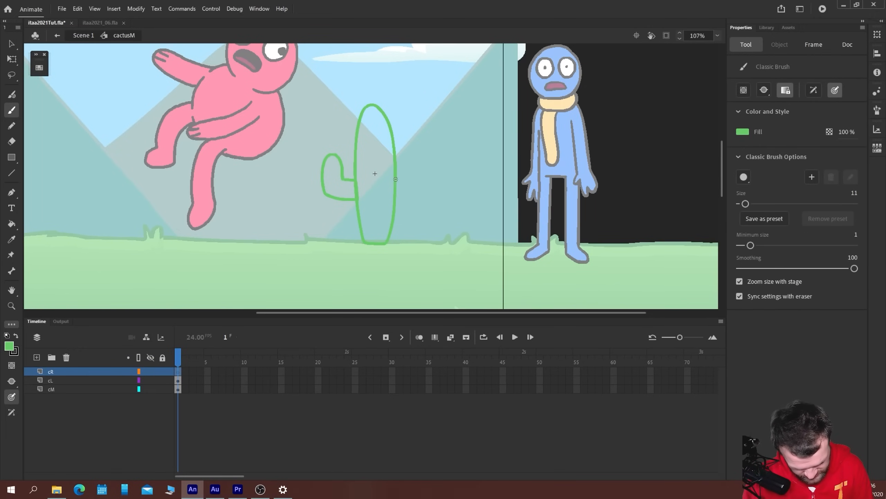
mouse_move(396, 202)
mouse_down()
mouse_move(412, 205)
mouse_move(430, 168)
mouse_move(416, 153)
mouse_move(409, 180)
mouse_move(397, 180)
mouse_up()
Raise the right arm outline above the left one and shift both arms inward so their ends overlap the cactus body
key(v)
click(410, 205)
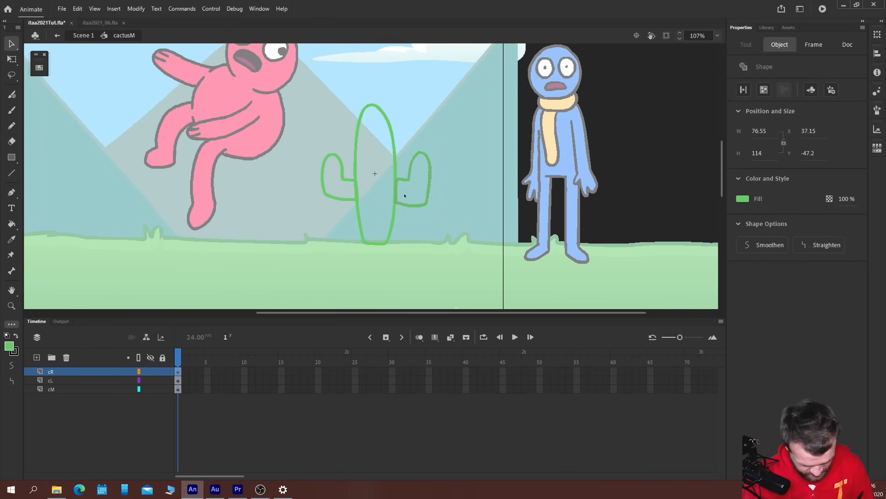
key(shift+Up)
key(shift+Up)
key(shift+Up)
key(shift+Up)
key(shift+Up)
key(Left)
key(Left)
key(Left)
key(Left)
key(Left)
key(Left)
key(Left)
key(Left)
key(Left)
key(Left)
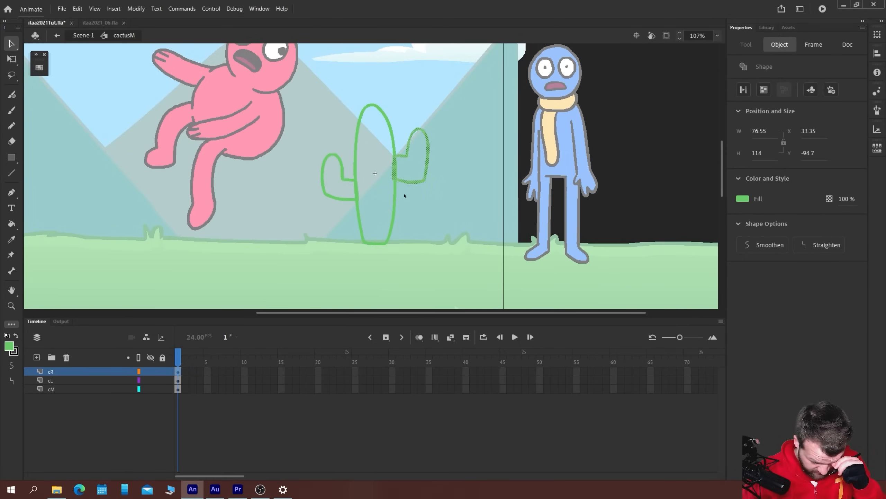
click(345, 177)
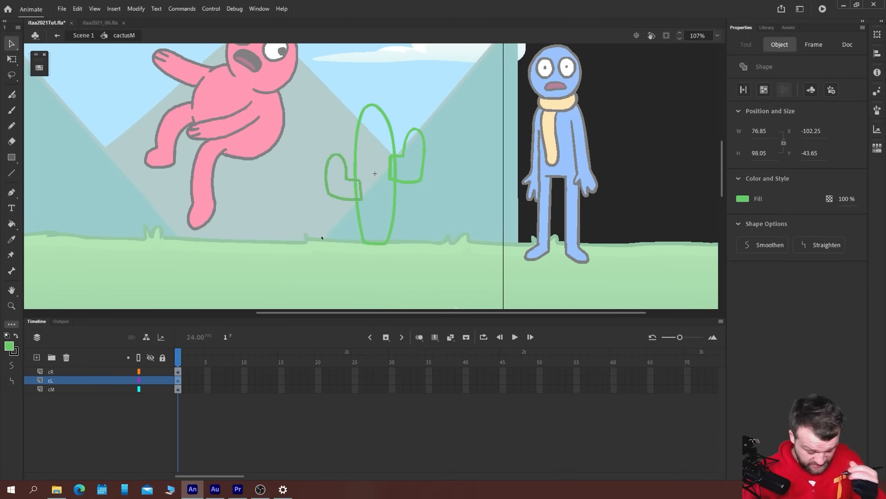
Fill the left and right cactus arm outlines with the same green
key(k)
click(336, 176)
click(409, 159)
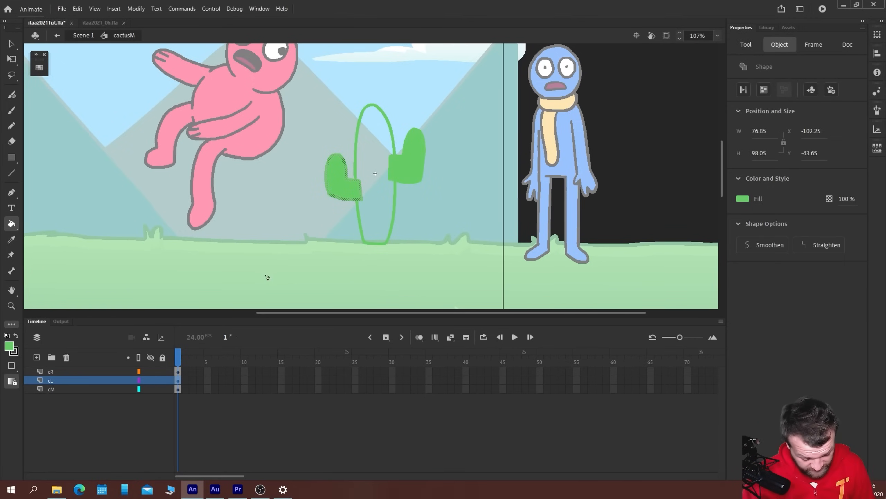
Break apart the cM symbol instance and fill the cactus body outline with green
key(v)
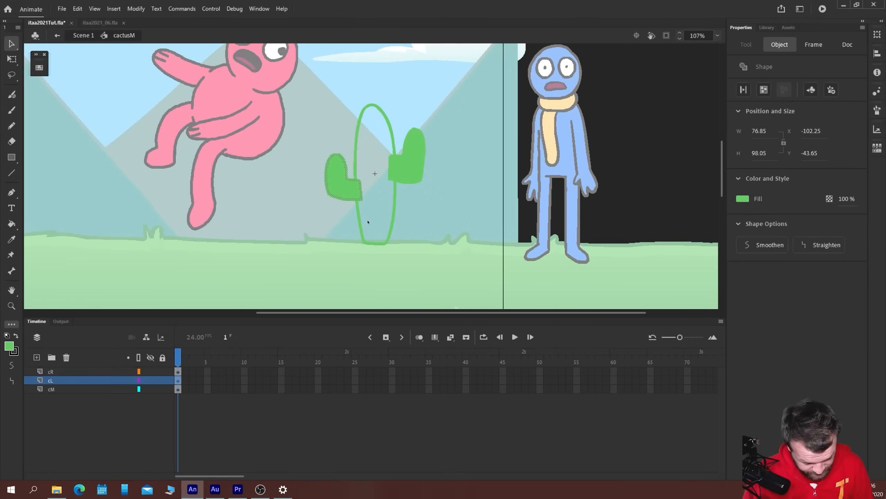
click(367, 221)
click(361, 224)
key(k)
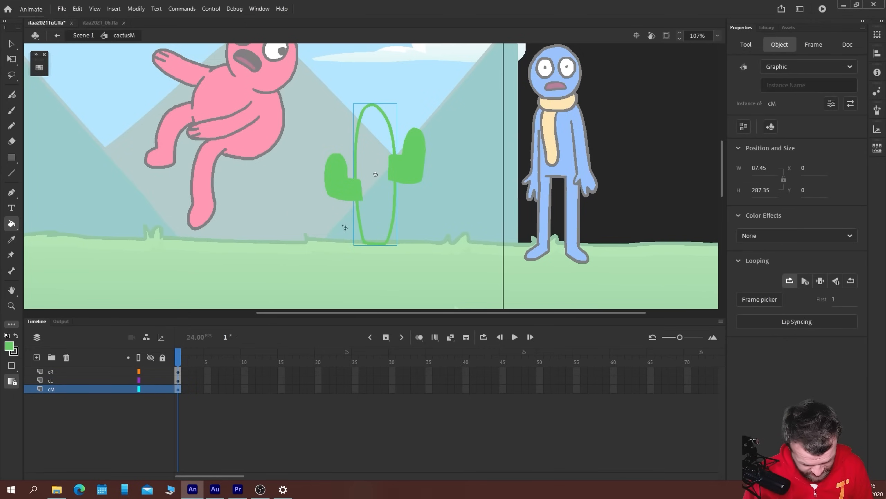
key(ctrl+b)
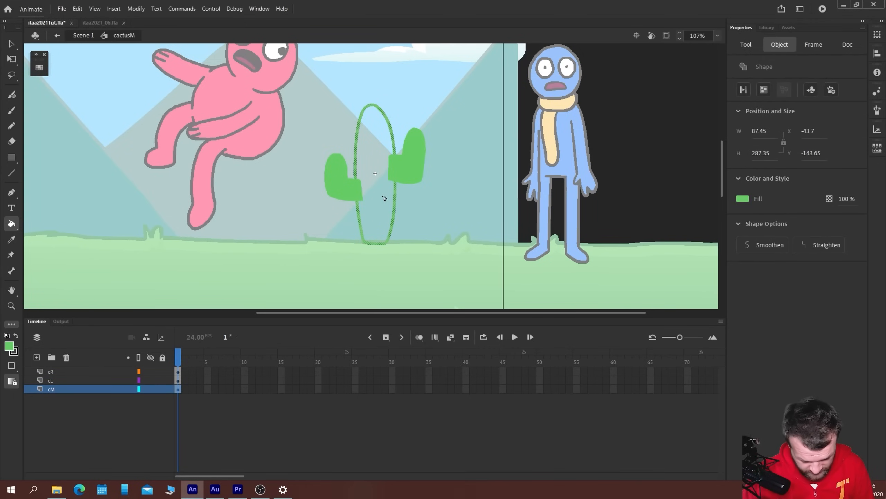
click(375, 173)
key(v)
click(653, 165)
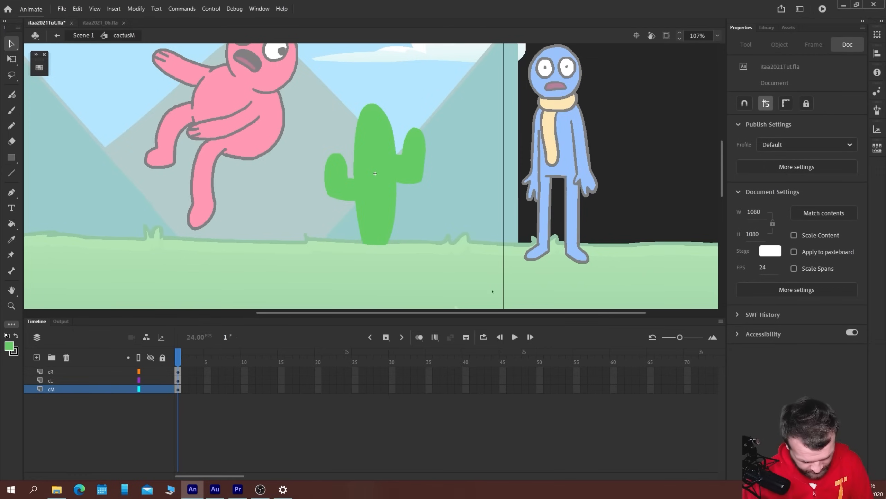
Move the right arm slightly down and outward, and nudge the left arm slightly outward from the body
click(411, 173)
key(shift+Right)
key(shift+Down)
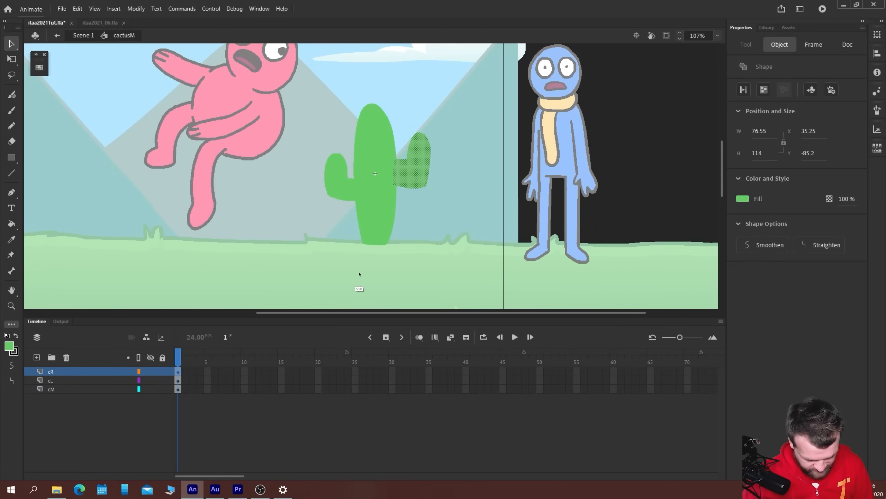
key(Left)
key(Left)
key(Left)
click(345, 192)
key(Left)
key(Left)
key(Left)
key(Left)
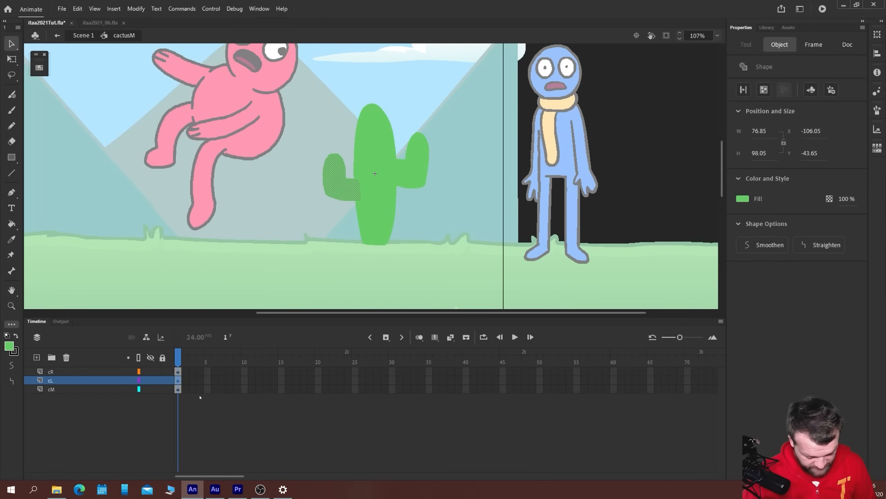
Delete the broken-apart body shape and place the cM library symbol in its position between the arms
click(386, 206)
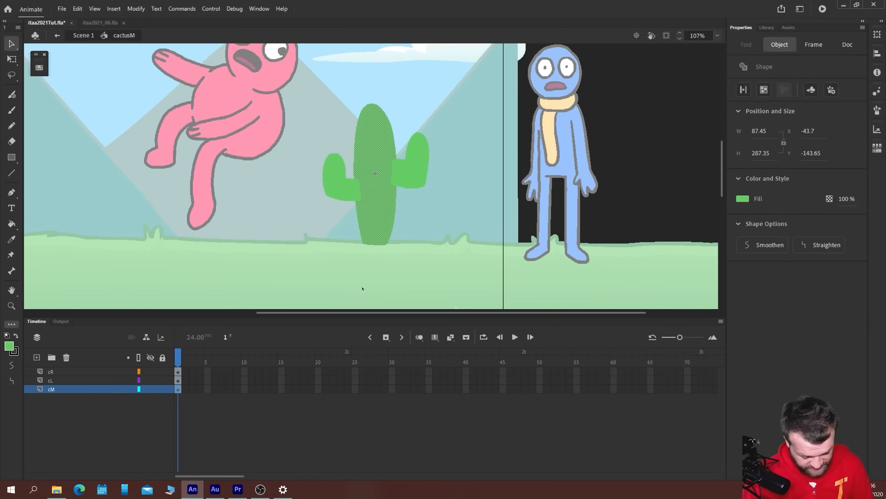
click(767, 27)
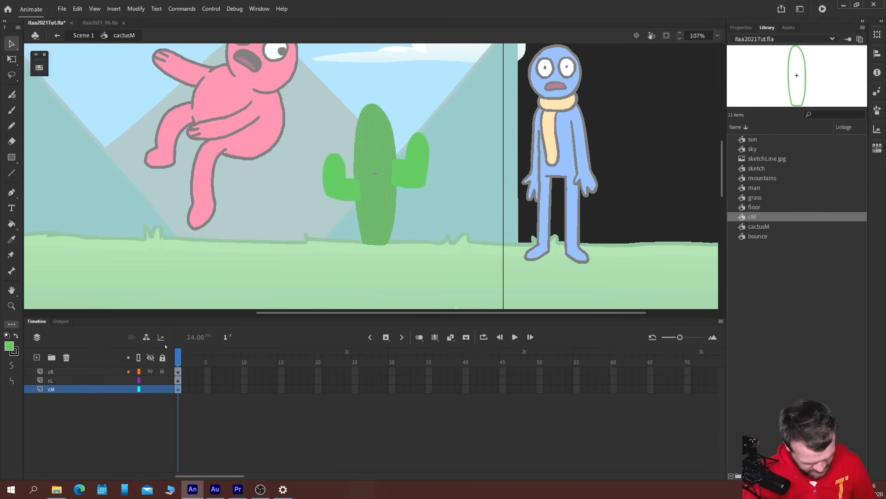
key(Delete)
drag(750, 216, 370, 182)
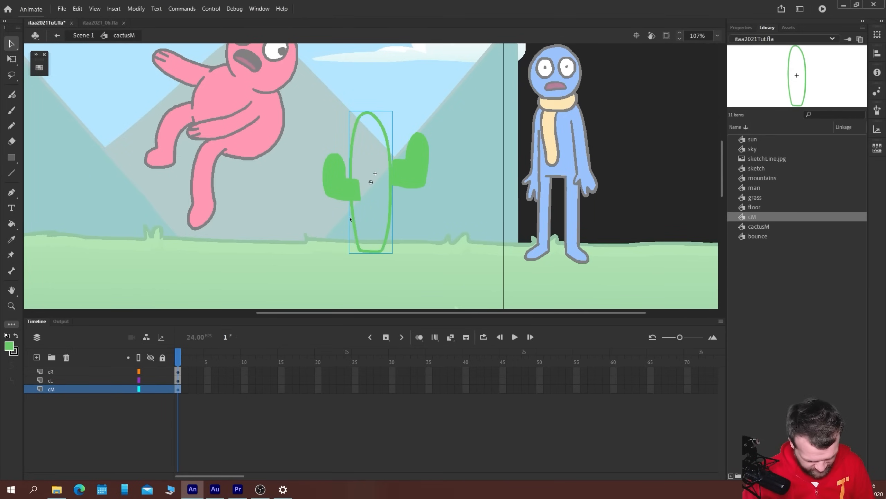
drag(350, 220, 360, 217)
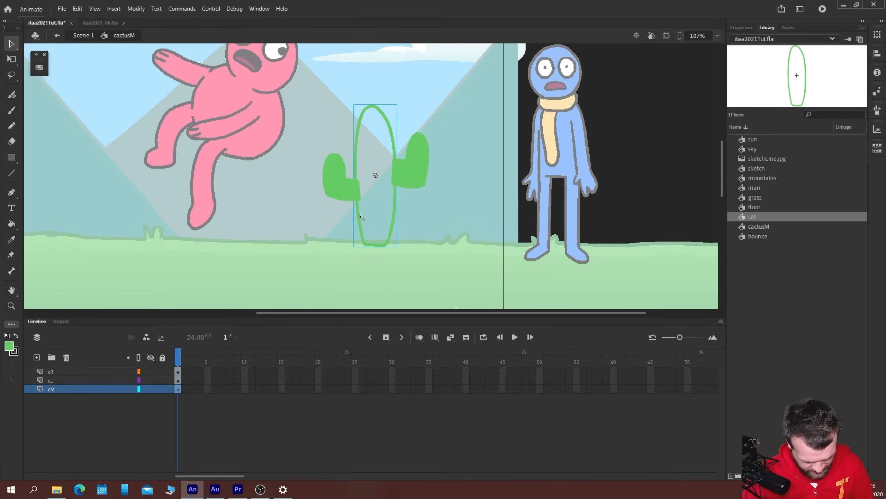
Fill the body outline with green inside the cM symbol and return to cactusM
double_click(360, 217)
key(k)
click(373, 192)
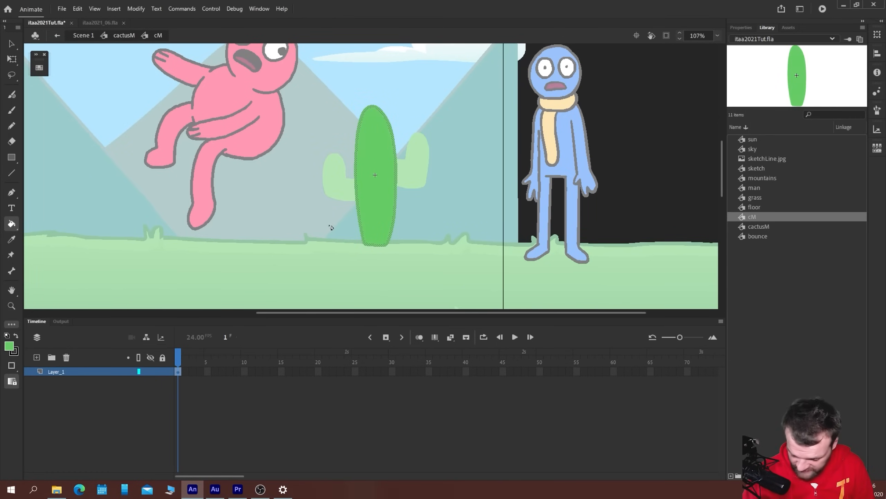
key(v)
double_click(309, 205)
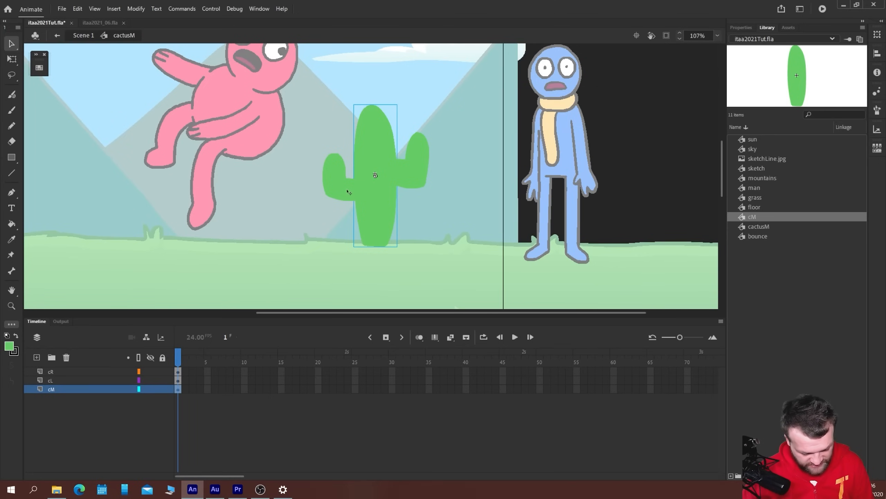
Convert the right arm to a nested graphic symbol named cR
click(411, 182)
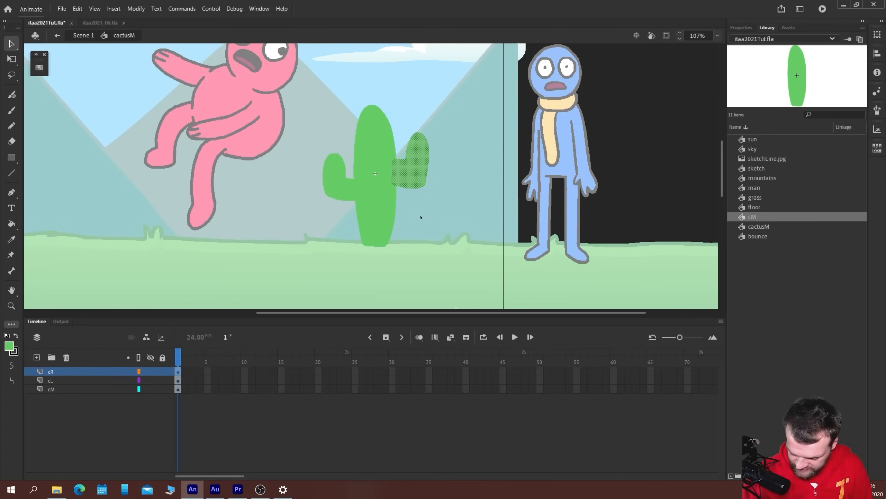
key(F8)
text(cR)
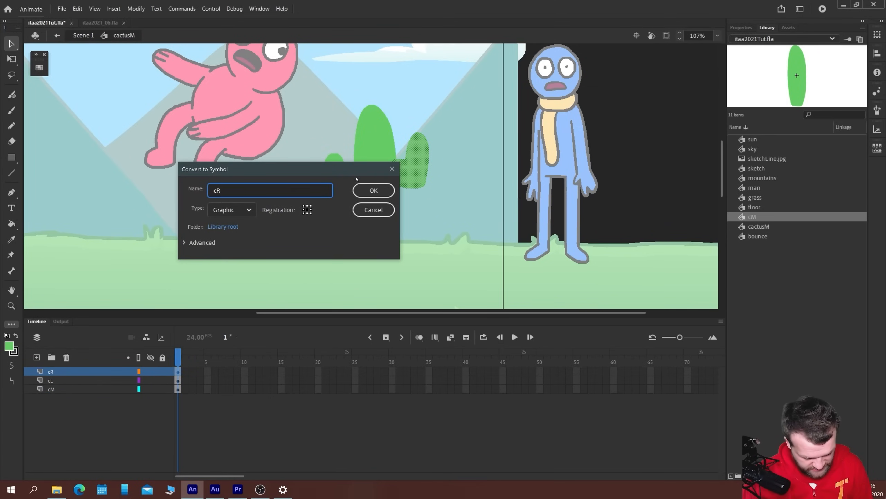
key(Return)
Convert the left arm to a nested graphic symbol named cL
click(346, 195)
key(F8)
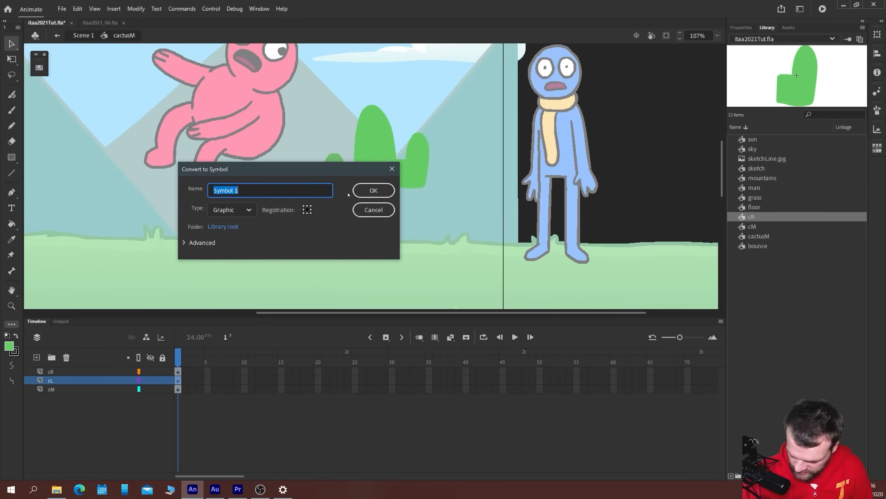
text(cL)
key(Return)
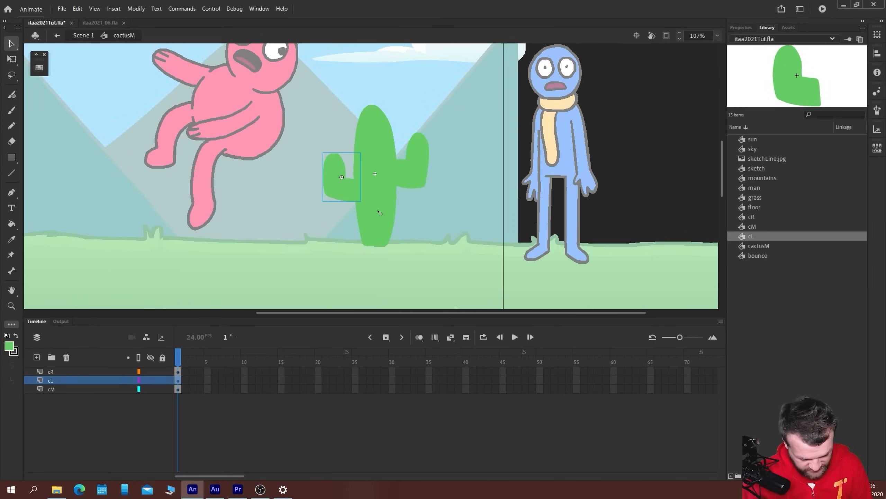
Open the cR symbol and recolor the right arm with the green gradient swatch from the Intro to Adobe Animate 2021 set
double_click(406, 181)
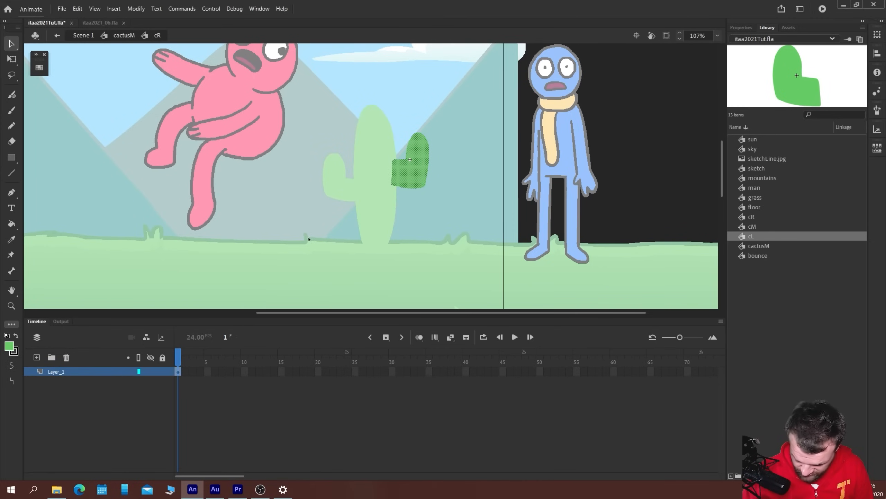
click(39, 68)
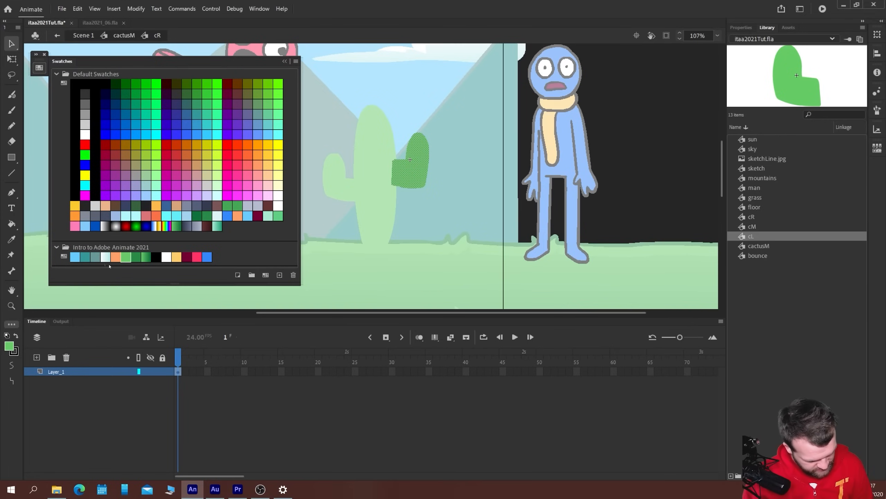
click(145, 257)
click(39, 67)
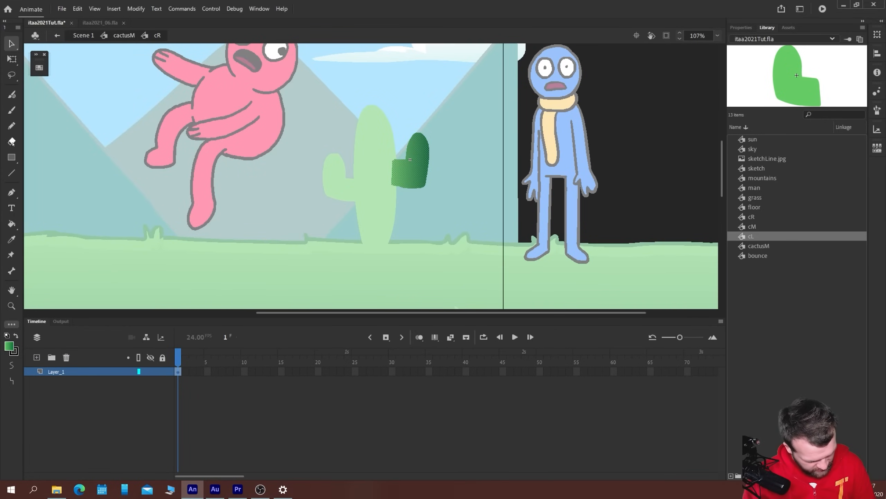
Adjust the right arm's gradient with Gradient Transform so light green meets the body and dark green reaches the tip, and return to cactusM
click(12, 59)
click(11, 60)
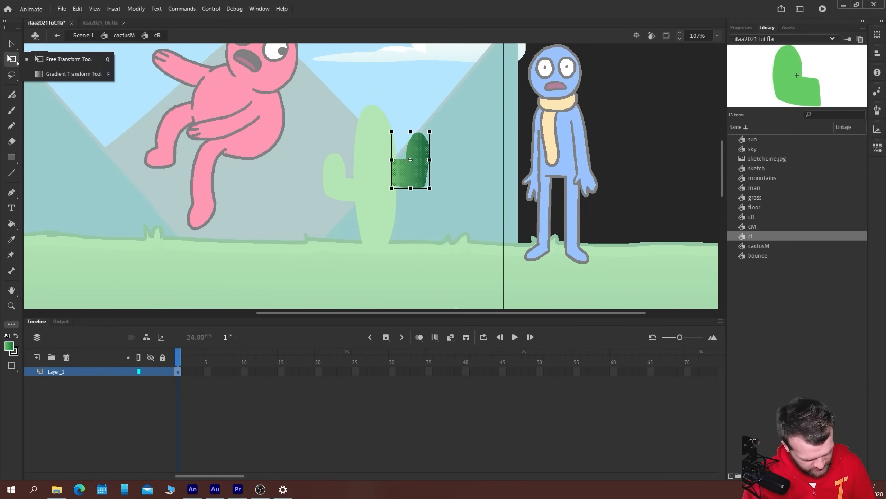
click(66, 72)
click(415, 170)
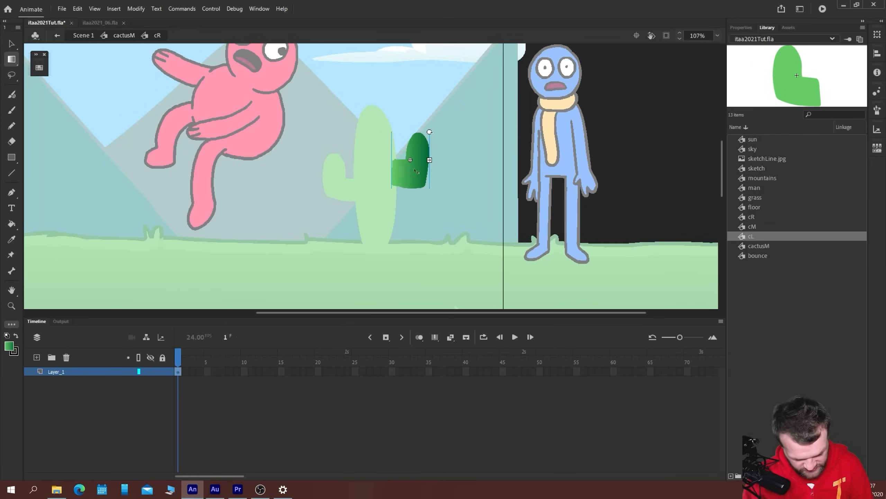
drag(430, 132, 418, 160)
click(306, 230)
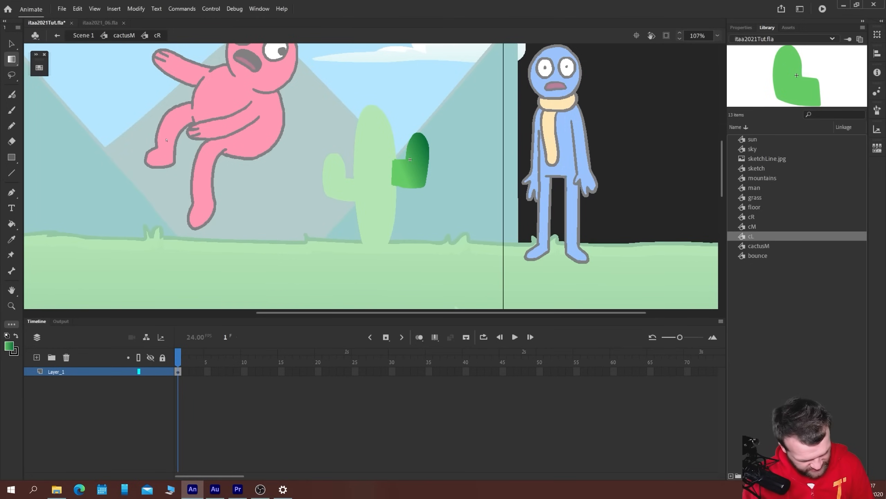
click(124, 36)
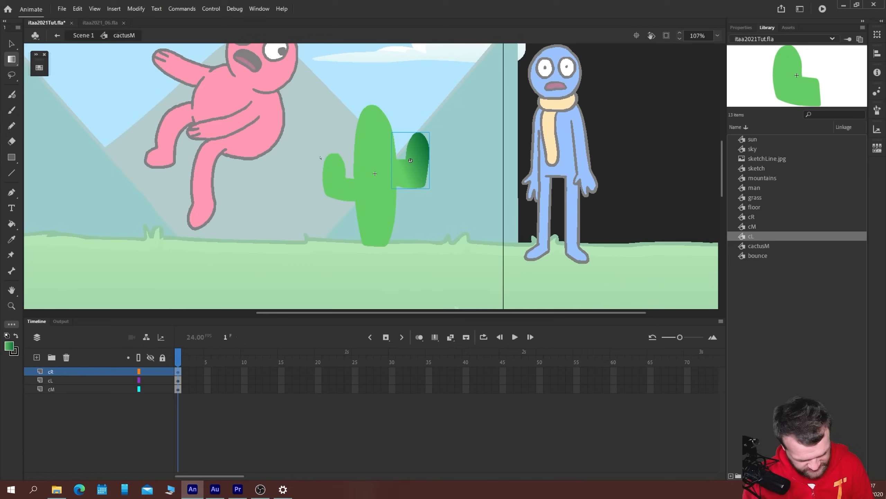
Open the cL symbol and recolor the left arm with the same green gradient swatch
click(341, 181)
click(11, 43)
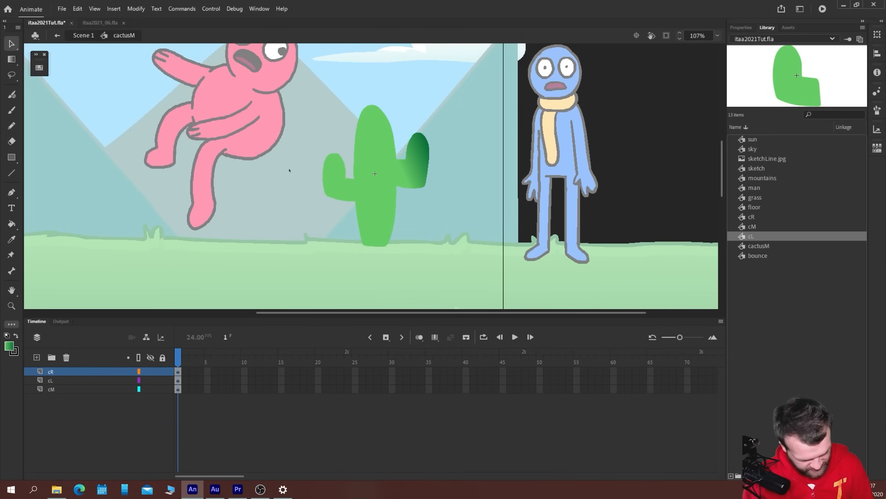
double_click(336, 177)
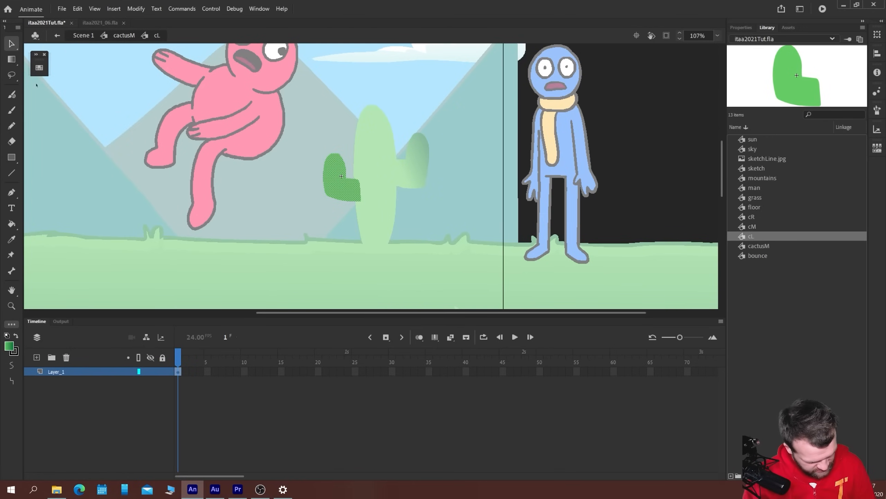
click(39, 67)
click(140, 257)
click(39, 68)
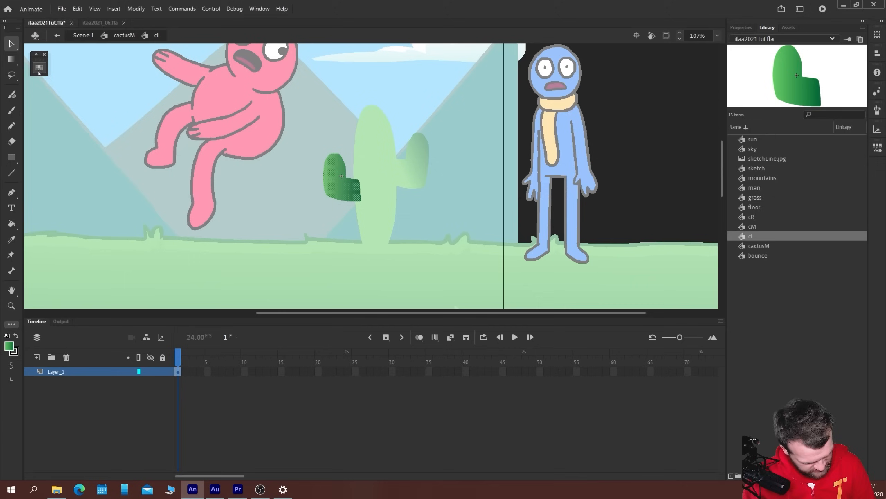
Rotate the left arm's gradient so its dark side faces outward and its light side meets the body, and return to cactusM
click(14, 63)
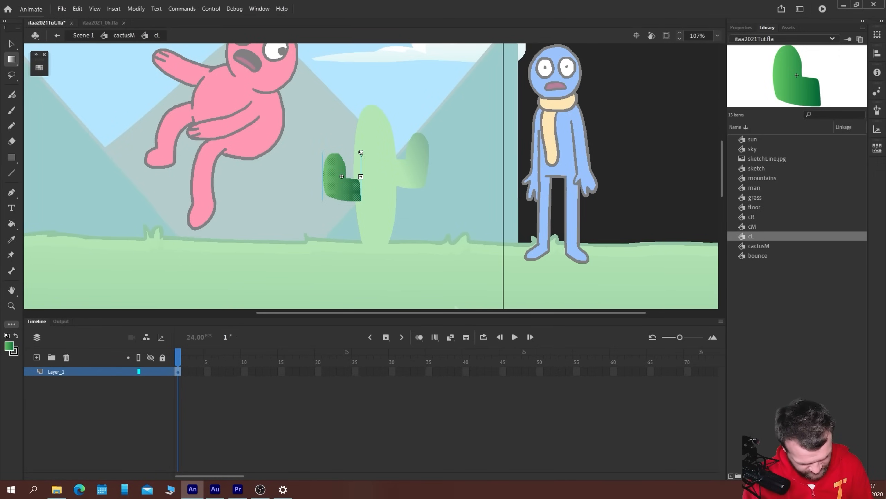
drag(361, 153, 319, 197)
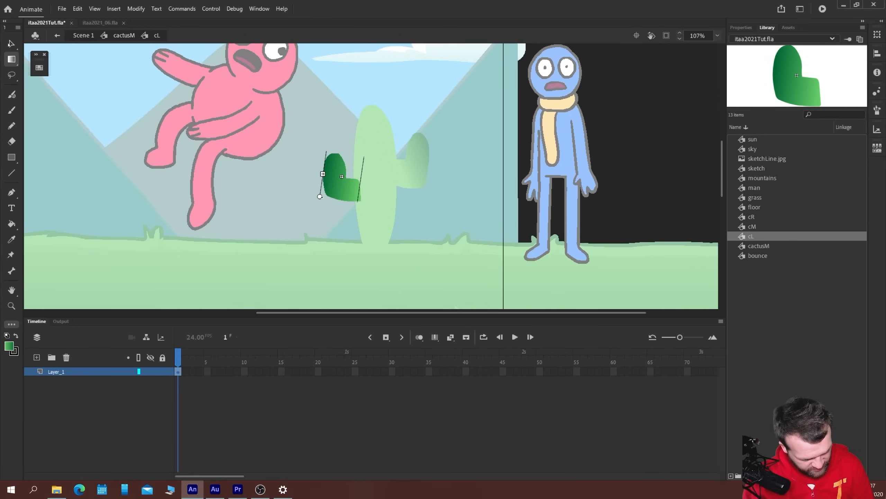
key(v)
double_click(297, 192)
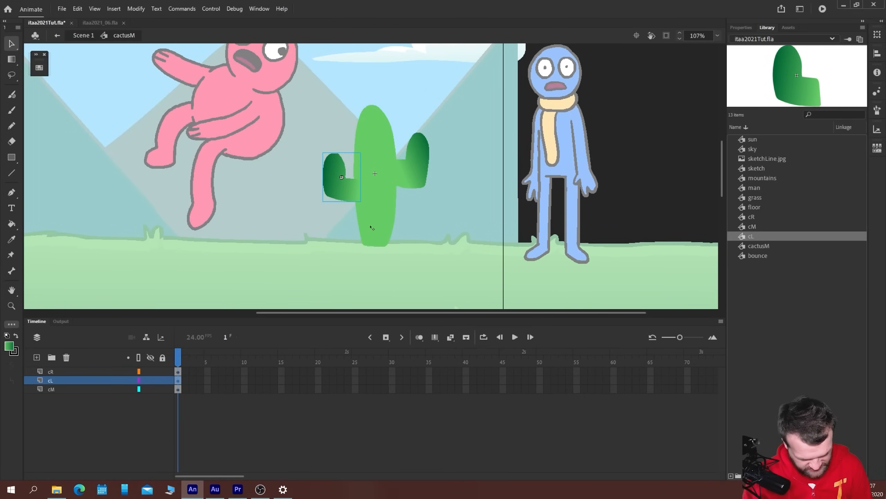
Open the cM symbol and recolor the cactus body with the green gradient swatch from the Intro to Adobe Animate 2021 set
double_click(376, 236)
click(362, 199)
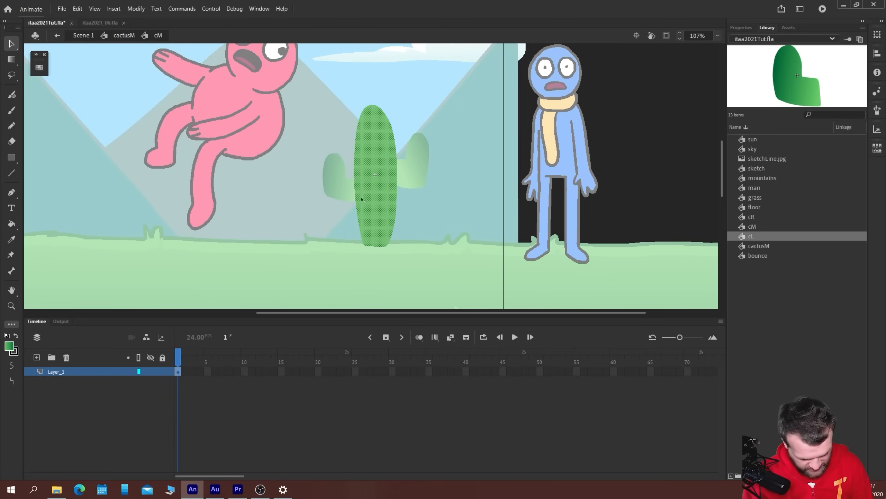
click(40, 63)
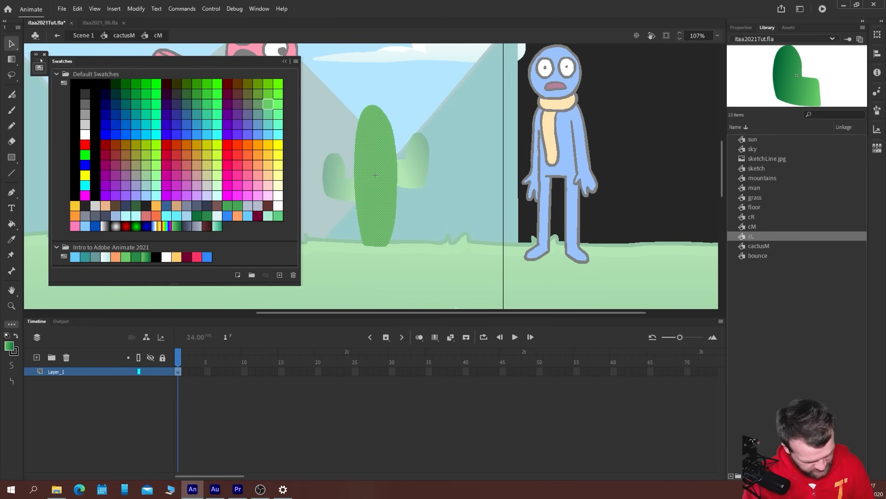
click(145, 257)
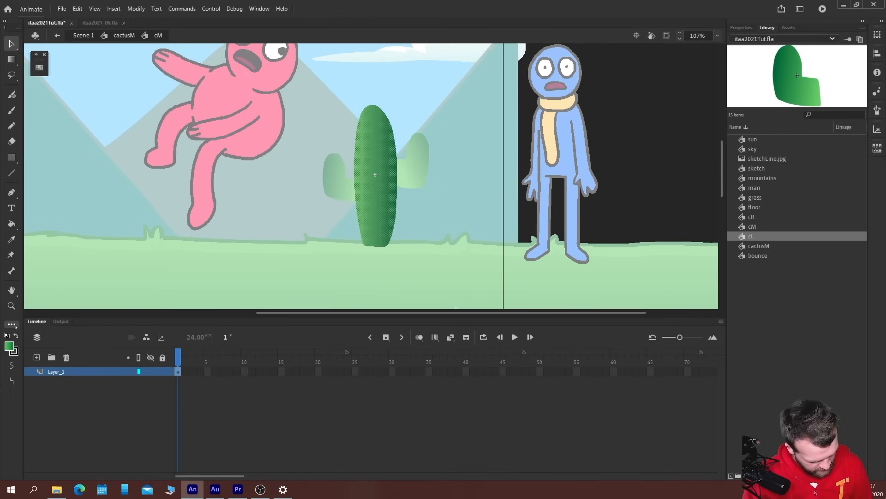
Adjust the body's gradient with Gradient Transform so it runs vertically from dark green at the tip to light green below, and return to cactusM
click(12, 58)
click(367, 136)
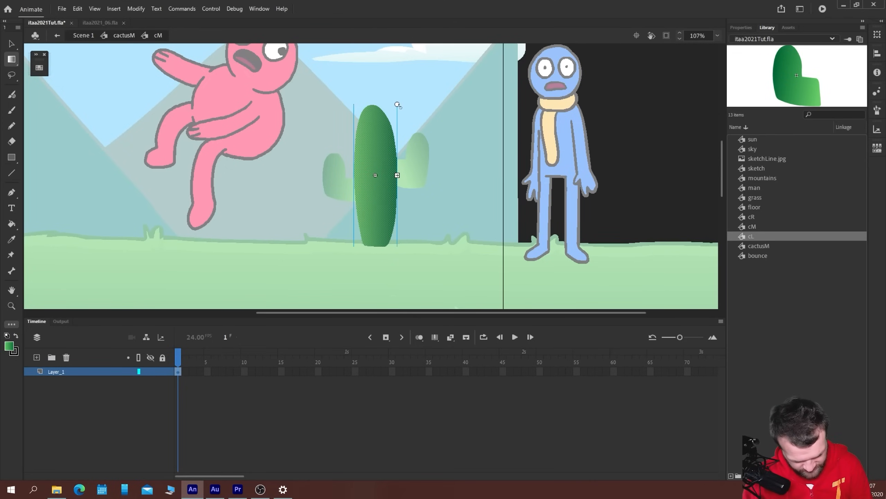
drag(398, 105, 306, 151)
drag(375, 174, 377, 118)
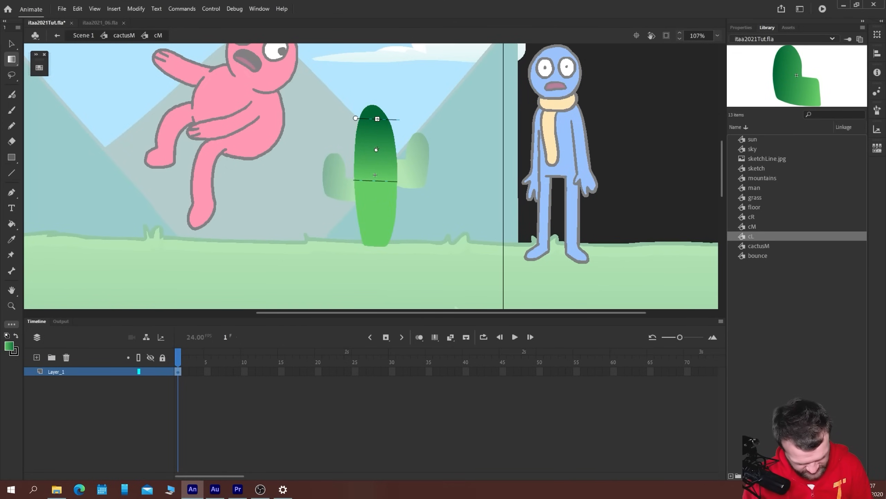
drag(376, 150, 376, 144)
drag(377, 113, 378, 101)
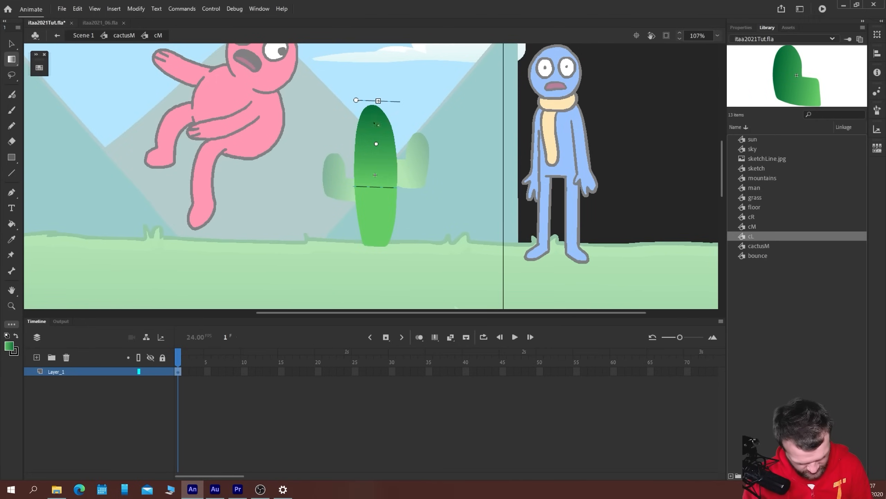
drag(376, 143, 376, 140)
drag(356, 97, 354, 98)
drag(376, 148, 374, 141)
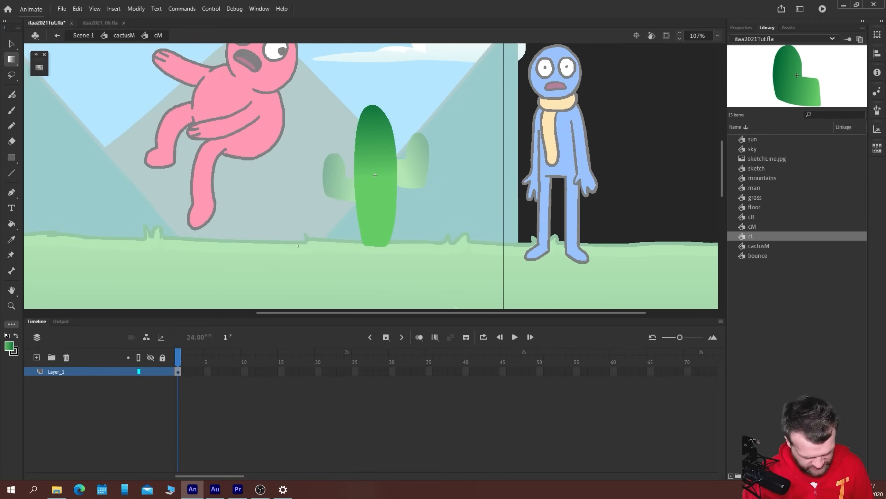
click(124, 34)
Nudge the left and right arms downward so they meet the light green part of the cactus body
click(12, 44)
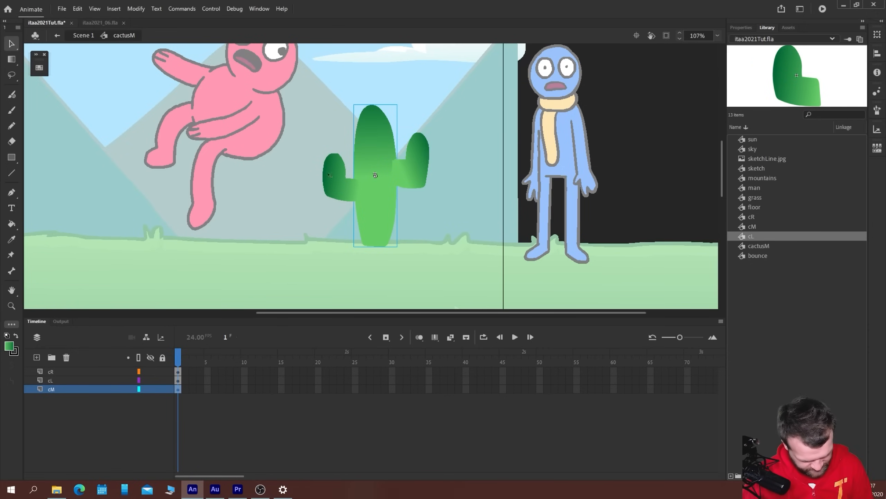
click(343, 189)
key(shift+Down)
click(407, 179)
key(shift+Down)
key(shift+Down)
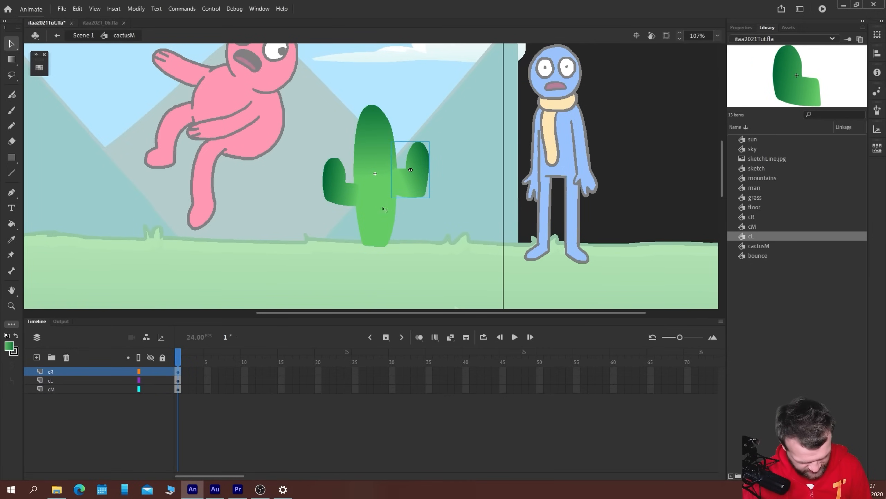
Check both arms' transformation points with Free Transform and move the body's transformation point to its base
click(333, 178)
click(11, 61)
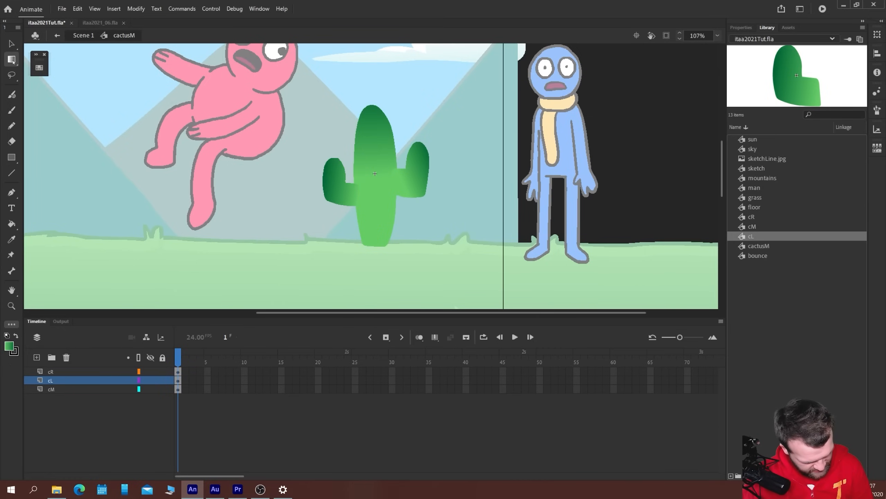
click(58, 59)
click(325, 162)
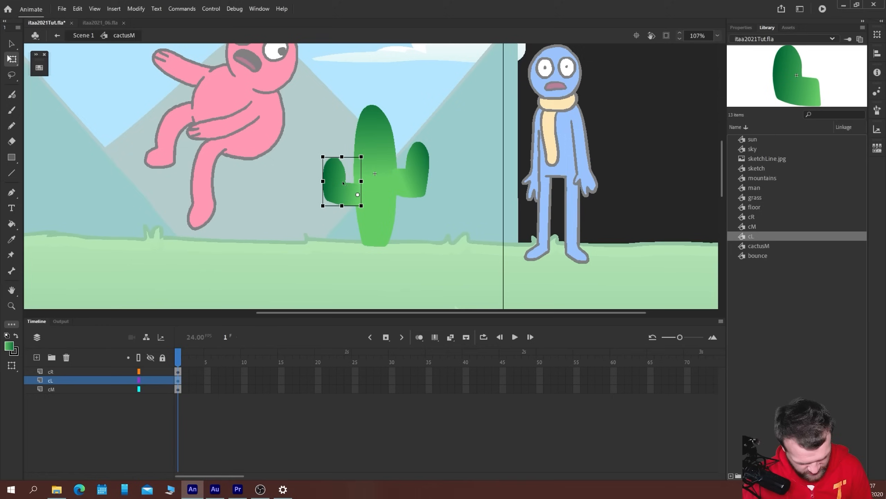
click(411, 174)
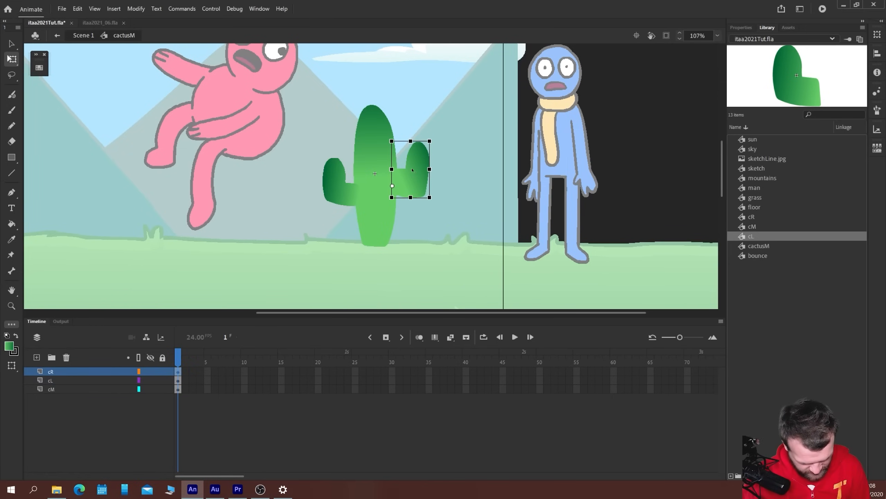
click(376, 206)
drag(375, 174, 376, 242)
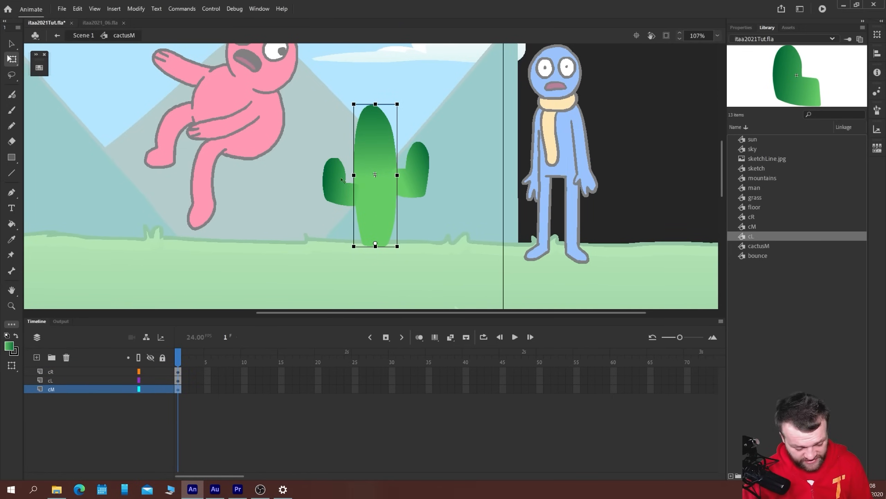
Add a new layer inside the cL symbol and set the brush to the light green swatch from the Intro to Adobe Animate 2021 set
click(334, 190)
double_click(335, 190)
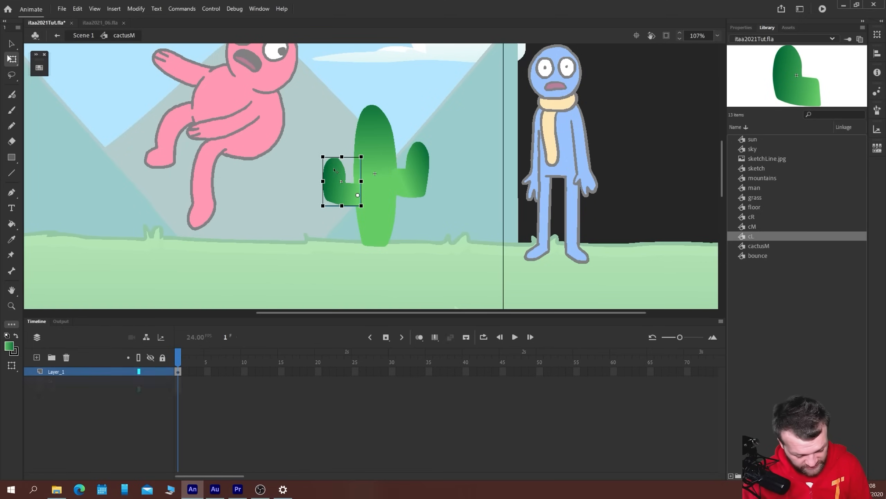
click(36, 357)
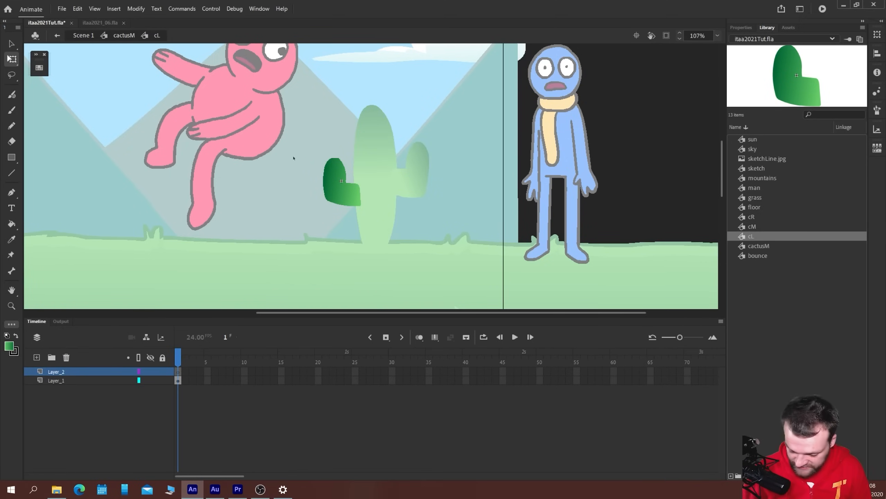
key(b)
click(39, 67)
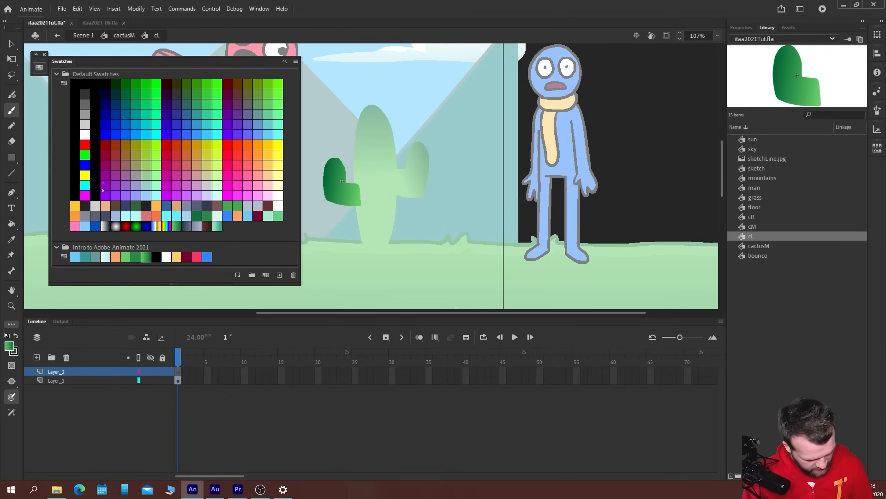
click(126, 259)
click(39, 68)
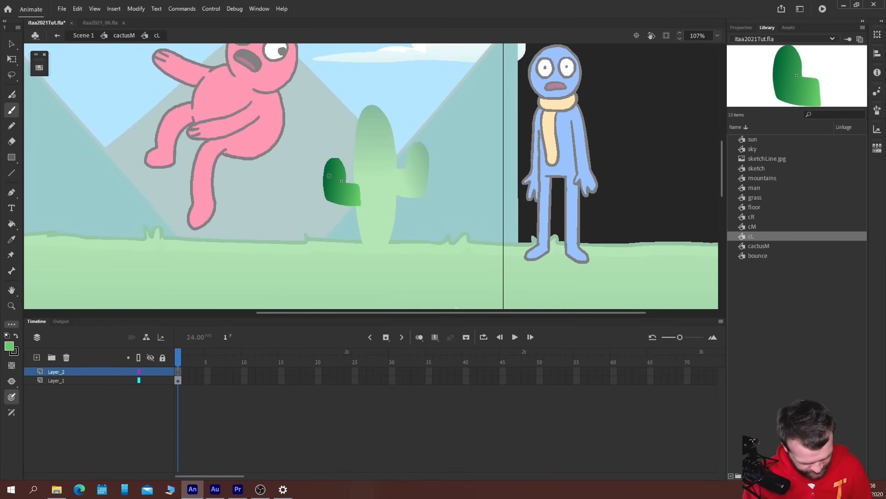
Paint a light green highlight along the left arm's inner edge and scatter short spines over the arm
scroll(343, 175, up, 3)
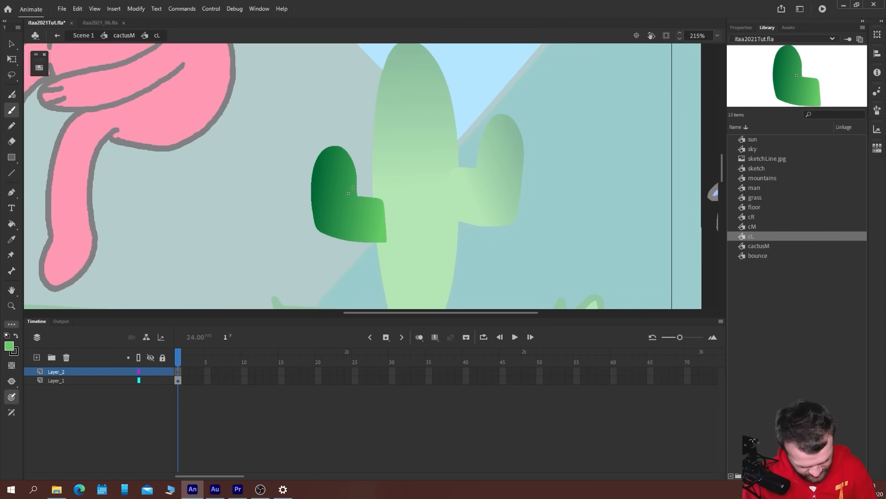
drag(357, 196, 346, 152)
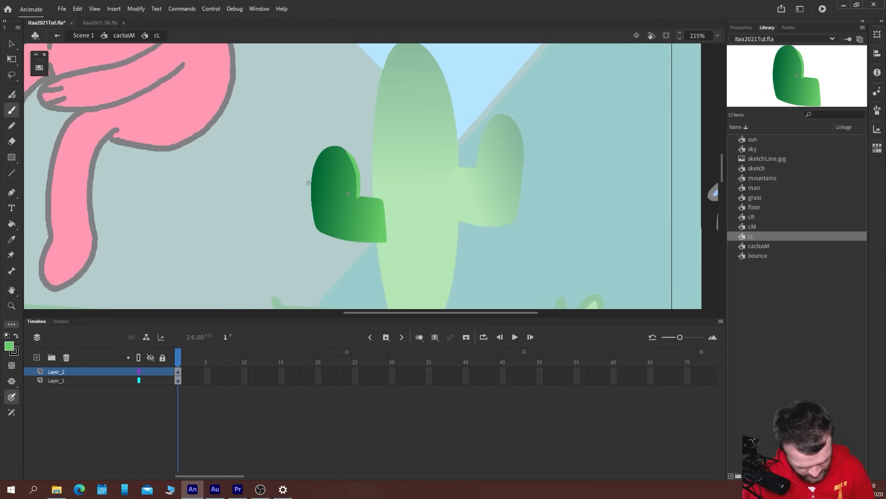
drag(358, 197, 383, 198)
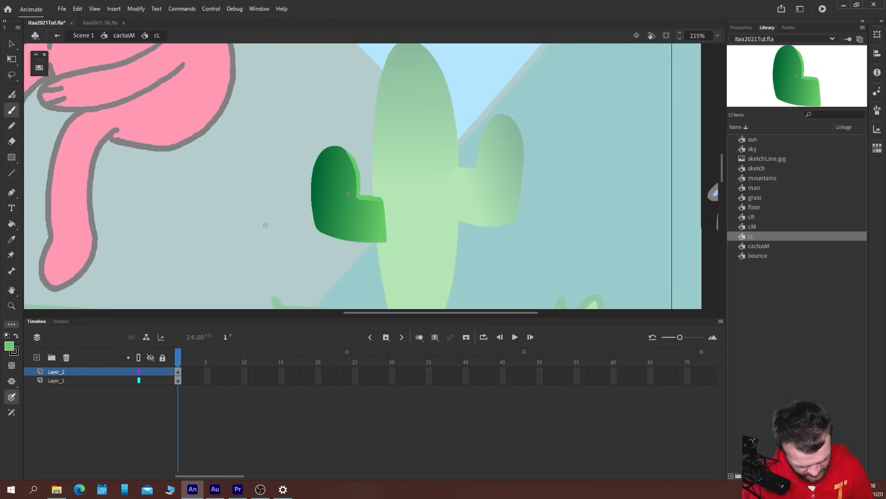
mouse_move(325, 148)
mouse_down()
mouse_move(317, 169)
mouse_move(350, 176)
mouse_move(318, 216)
mouse_move(372, 233)
mouse_move(344, 213)
mouse_move(388, 216)
mouse_up()
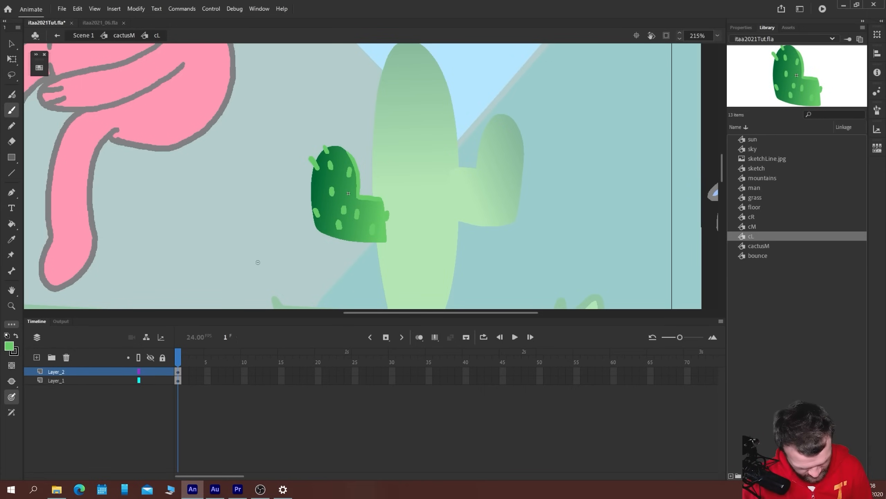
key(v)
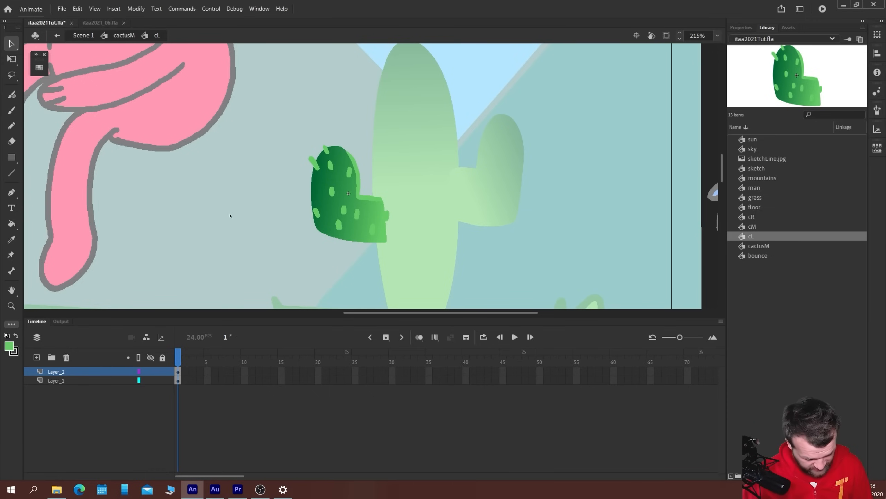
Open the cR symbol and brush a light green highlight along the right arm's inner edge on a new layer
double_click(468, 243)
double_click(500, 203)
click(481, 211)
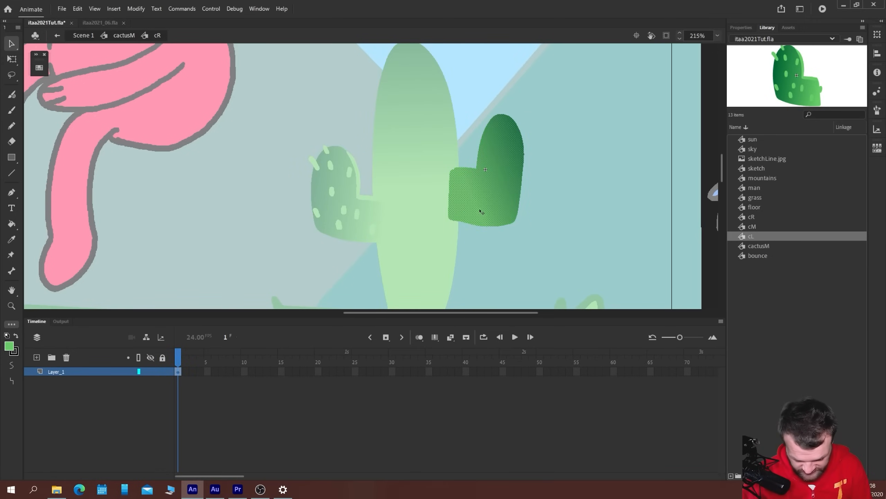
key(b)
drag(501, 114, 476, 166)
key(ctrl+z)
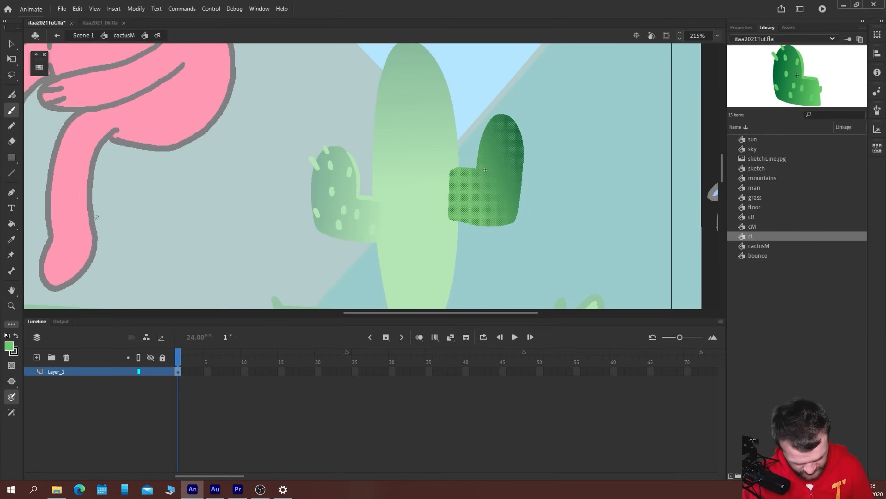
click(36, 357)
mouse_move(503, 114)
mouse_down()
mouse_move(490, 123)
mouse_move(476, 170)
mouse_move(456, 169)
mouse_up()
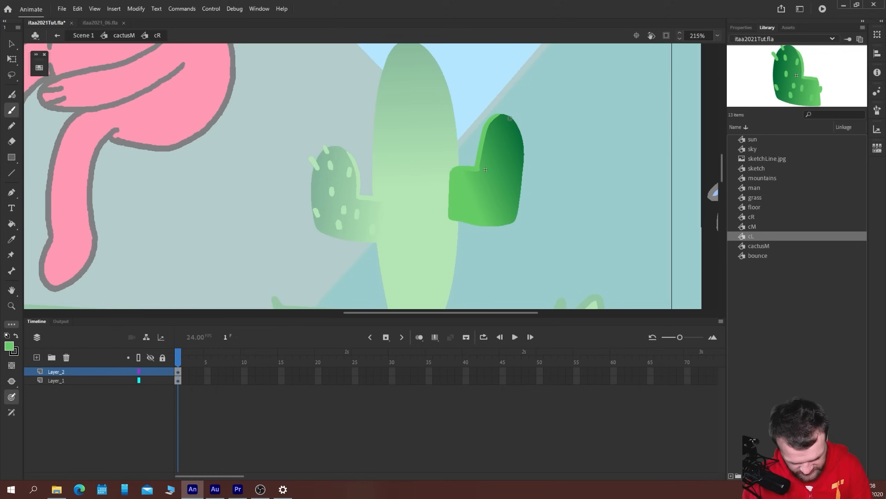
Paint short light green spines over the right arm and along its outer edge, and return to cactusM
mouse_move(516, 119)
mouse_down()
mouse_move(507, 123)
mouse_move(520, 147)
mouse_up()
mouse_move(513, 134)
mouse_down()
mouse_move(493, 140)
mouse_move(487, 168)
mouse_up()
mouse_move(504, 159)
mouse_down()
mouse_move(519, 206)
mouse_move(494, 195)
mouse_move(494, 216)
mouse_up()
mouse_move(513, 185)
mouse_down()
mouse_move(512, 192)
mouse_move(486, 181)
mouse_up()
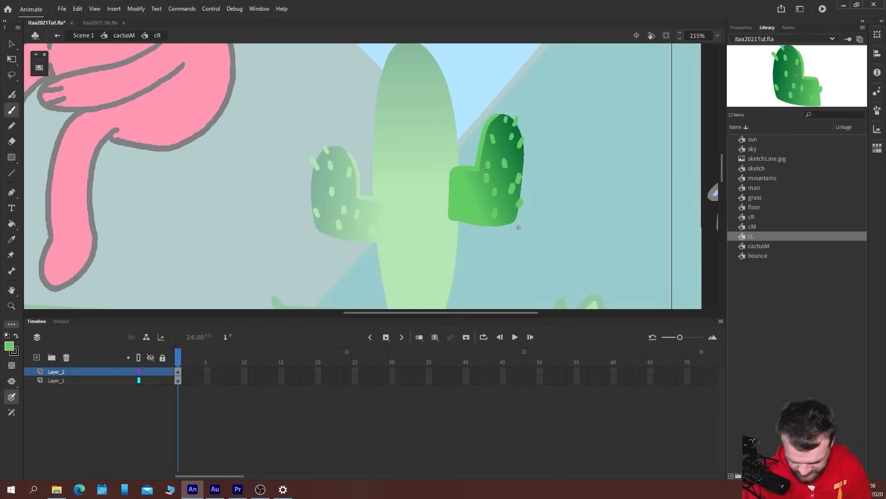
key(v)
double_click(551, 213)
Open the cM symbol and brush a light green highlight along the body's right edge on a new layer
double_click(389, 134)
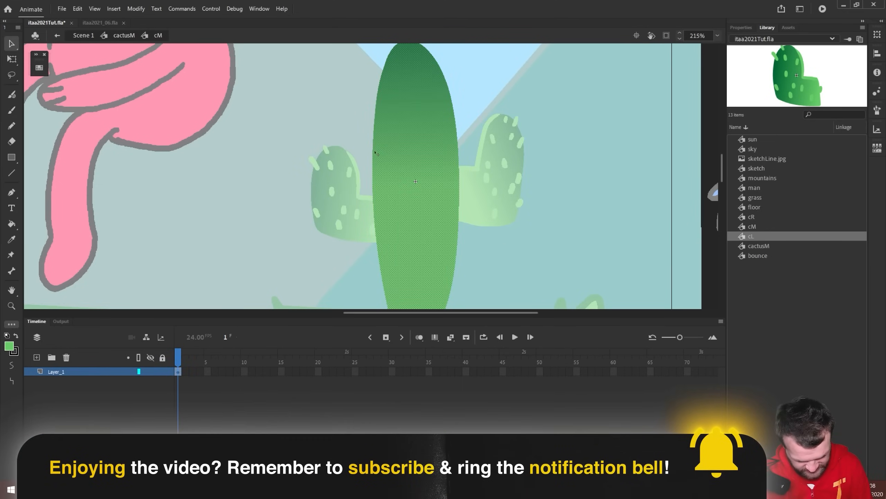
drag(230, 147, 228, 164)
click(37, 357)
key(b)
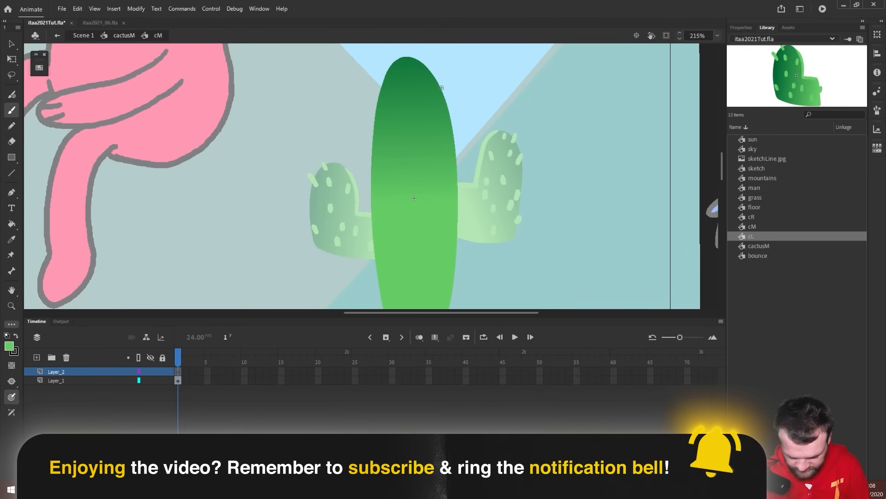
mouse_move(416, 59)
mouse_down()
mouse_move(449, 110)
mouse_move(455, 247)
mouse_up()
Paint short light green spines across the dark upper part of the body and along its left edge
click(405, 67)
mouse_move(390, 63)
mouse_down()
mouse_move(395, 70)
mouse_move(404, 58)
mouse_up()
mouse_move(421, 83)
mouse_down()
mouse_move(423, 75)
mouse_move(390, 84)
mouse_up()
mouse_move(377, 108)
mouse_down()
mouse_move(427, 104)
mouse_move(432, 126)
mouse_up()
click(430, 131)
drag(406, 85, 407, 77)
drag(383, 139, 382, 133)
mouse_move(370, 163)
mouse_down()
mouse_move(368, 155)
mouse_move(396, 152)
mouse_move(428, 168)
mouse_move(447, 153)
mouse_up()
drag(410, 137, 409, 123)
drag(444, 221, 447, 208)
drag(415, 181, 415, 177)
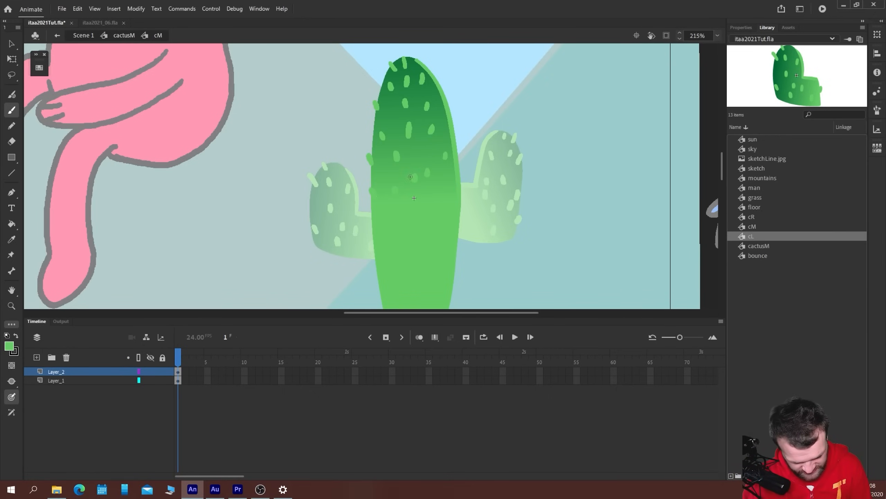
drag(405, 229, 408, 219)
drag(403, 264, 401, 260)
Sample the body's green gradient with the Eyedropper and paint the first dark green spines on the light lower body
mouse_move(381, 307)
mouse_down()
mouse_move(353, 250)
mouse_move(352, 216)
mouse_up()
drag(287, 72, 276, 189)
key(i)
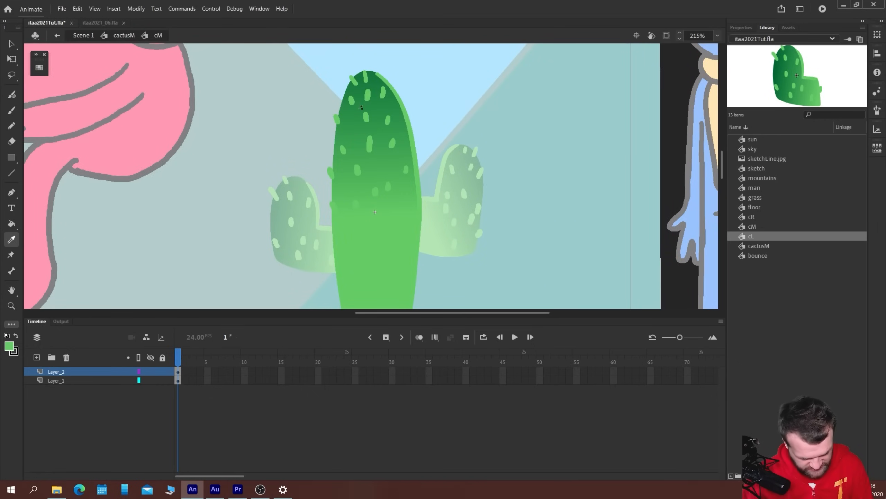
click(388, 234)
key(b)
drag(450, 291, 434, 225)
mouse_move(335, 163)
mouse_down()
mouse_move(340, 177)
mouse_move(389, 169)
mouse_up()
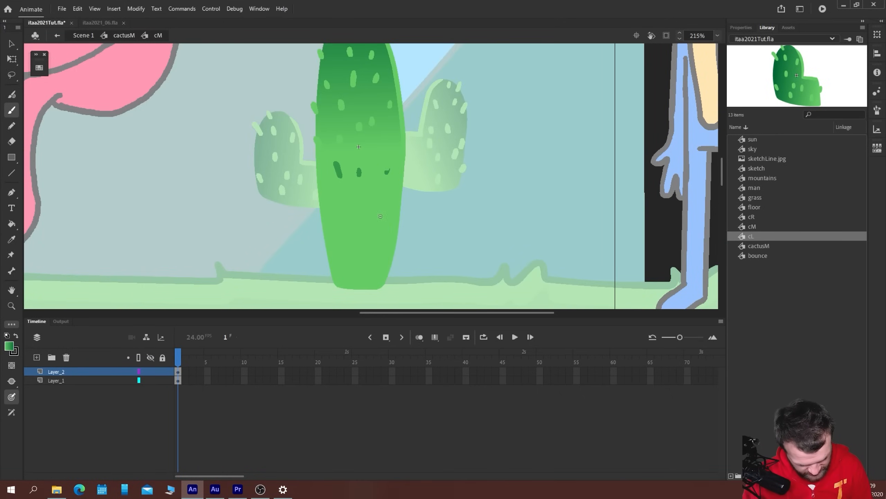
drag(381, 209, 380, 216)
mouse_move(364, 206)
mouse_down()
mouse_move(338, 224)
mouse_move(331, 242)
mouse_up()
mouse_move(348, 257)
mouse_down()
mouse_move(350, 266)
mouse_move(382, 247)
mouse_move(364, 228)
mouse_up()
drag(387, 170, 392, 163)
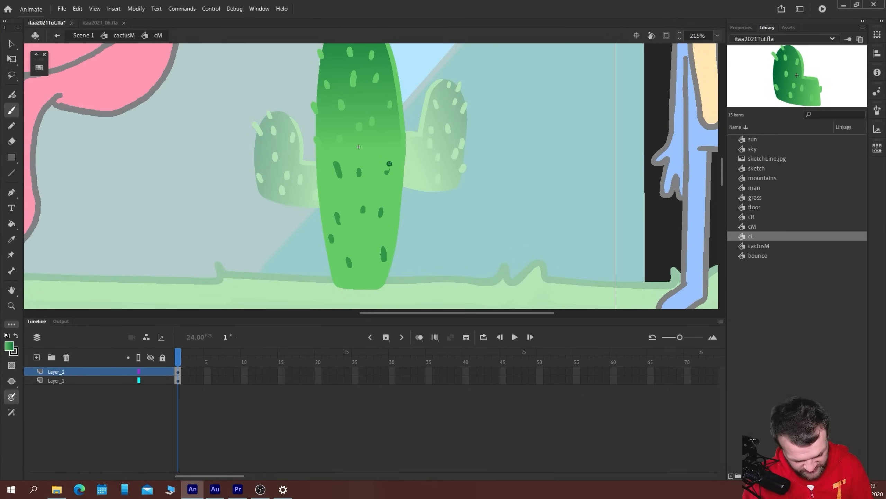
key(ctrl+z)
key(ctrl+z)
key(ctrl+z)
key(ctrl+z)
key(ctrl+z)
key(ctrl+z)
key(ctrl+z)
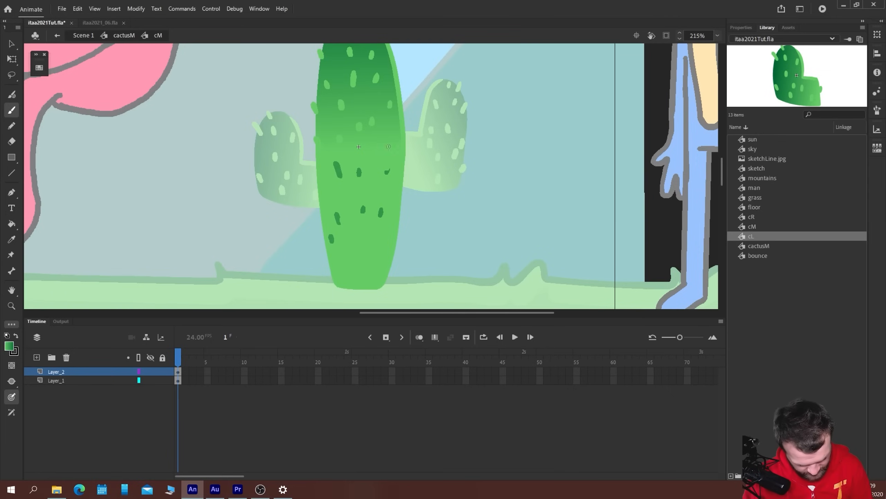
key(ctrl+z)
Paint staggered dark green spines across the light lower body down to its base
mouse_move(386, 171)
mouse_down()
mouse_move(385, 159)
mouse_move(376, 164)
mouse_up()
key(ctrl+z)
mouse_move(327, 191)
mouse_down()
mouse_move(358, 214)
mouse_move(393, 215)
mouse_up()
drag(368, 248, 366, 255)
drag(338, 251, 336, 243)
drag(334, 223, 336, 229)
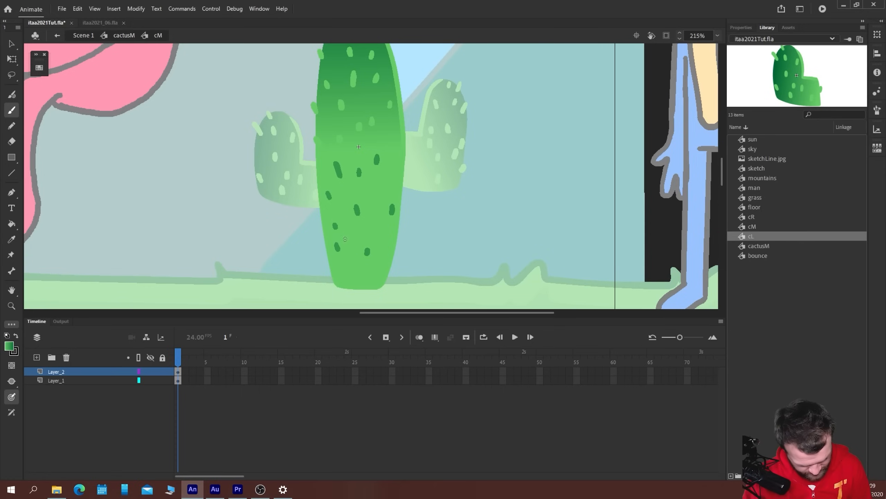
drag(364, 272, 363, 279)
drag(372, 223, 374, 231)
drag(373, 194, 374, 202)
drag(353, 236, 393, 258)
drag(332, 264, 335, 272)
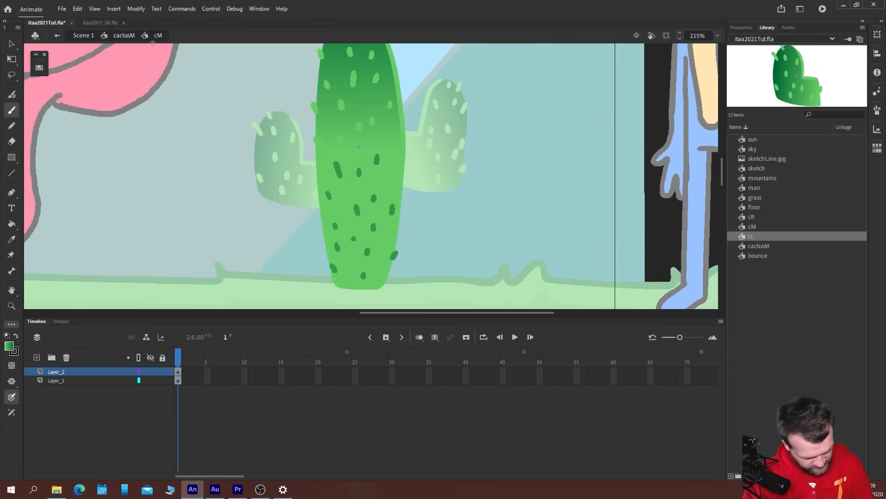
Return from the cM symbol to the cactusM symbol and bring the whole cactus into view
click(126, 35)
click(16, 41)
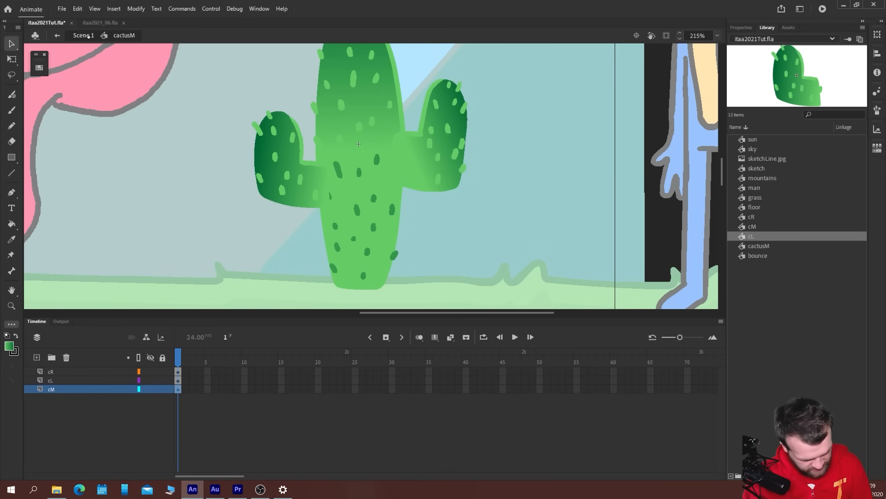
key(ctrl+minus)
drag(148, 209, 213, 216)
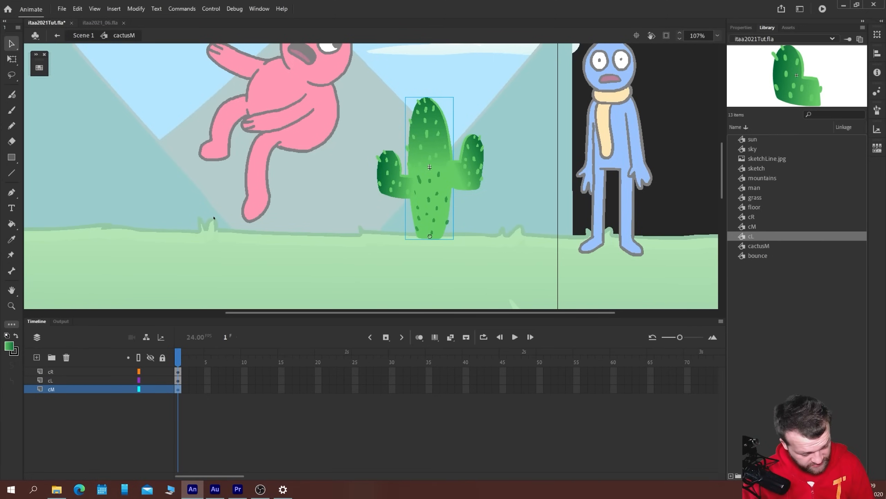
Check the pivot points of the cactus parts and try rotating the body about its base with Free Transform
key(q)
click(461, 185)
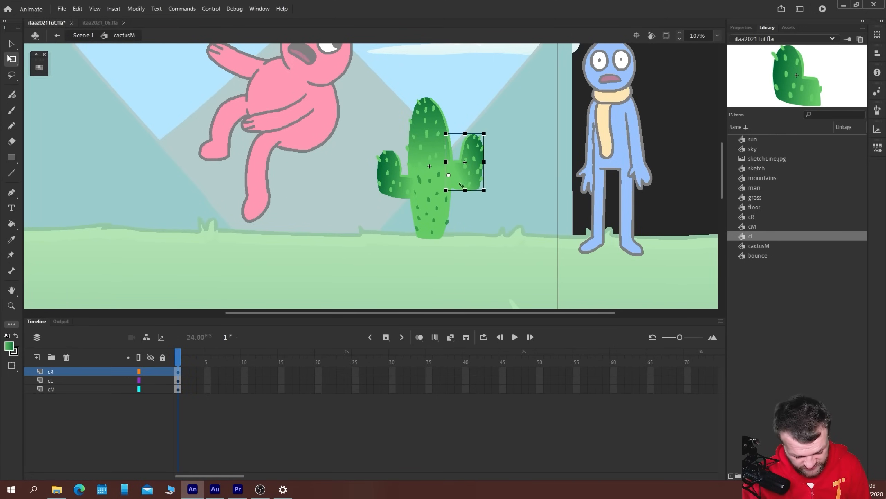
click(392, 185)
click(403, 198)
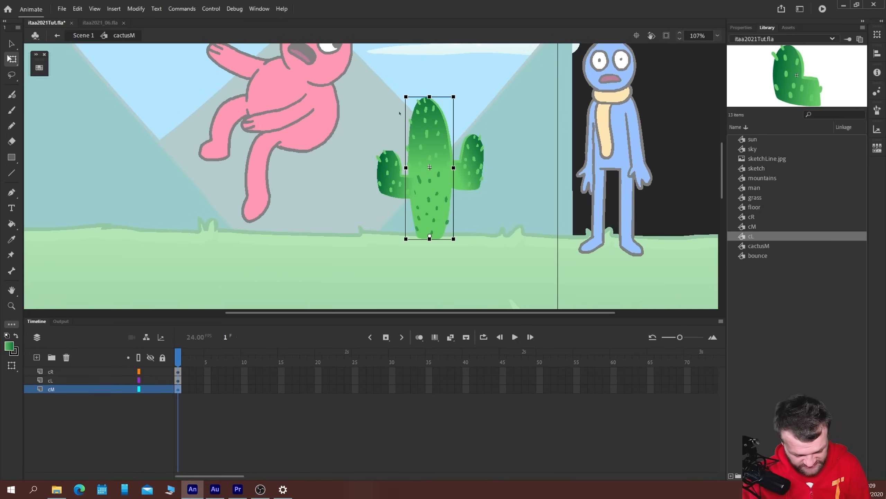
drag(403, 95, 480, 103)
key(ctrl+z)
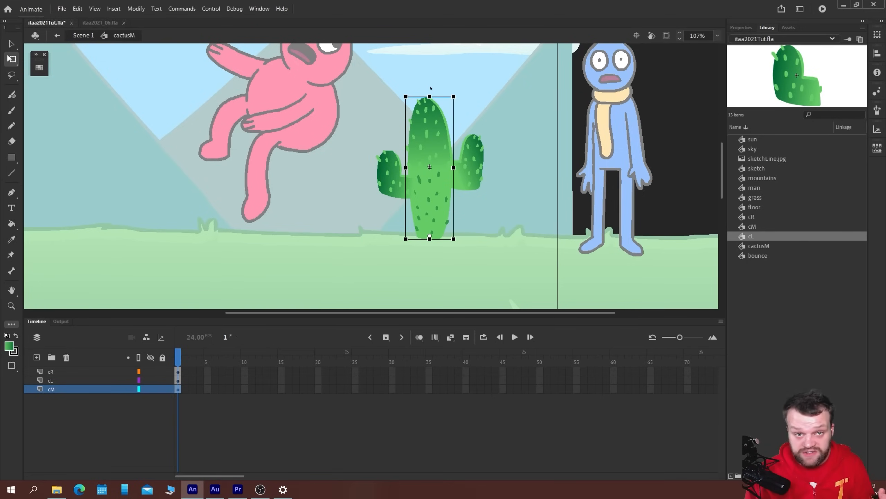
Show the layer parenting view and parent the cL and cR arm layers to the cM body layer
click(389, 179)
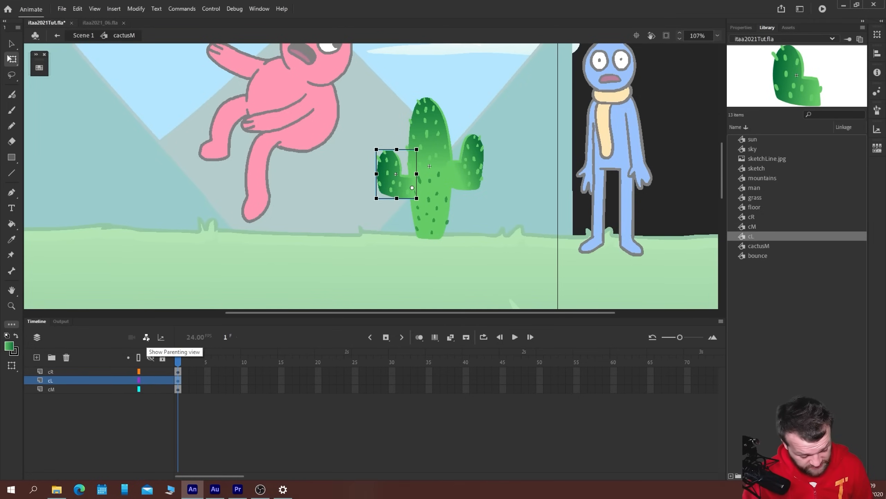
click(146, 337)
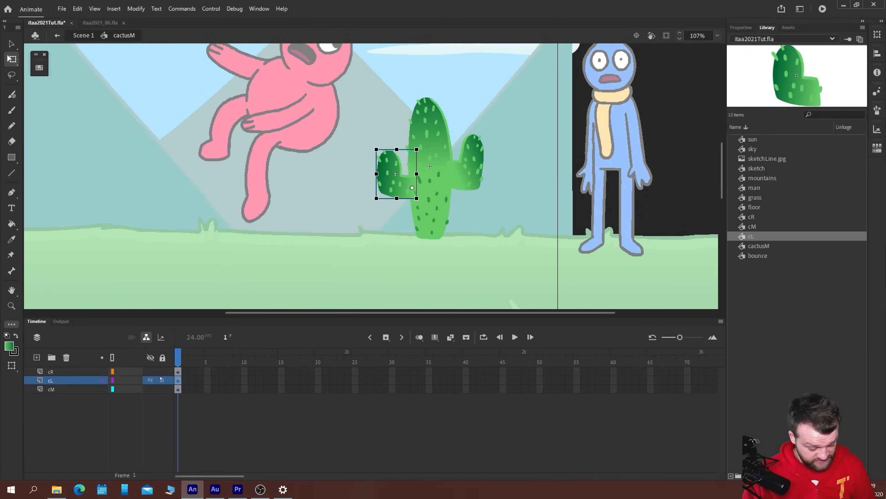
click(50, 373)
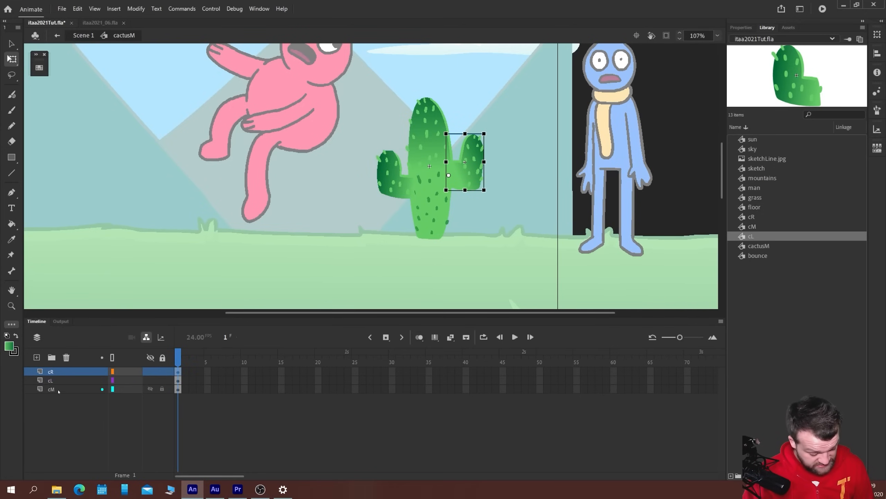
click(51, 382)
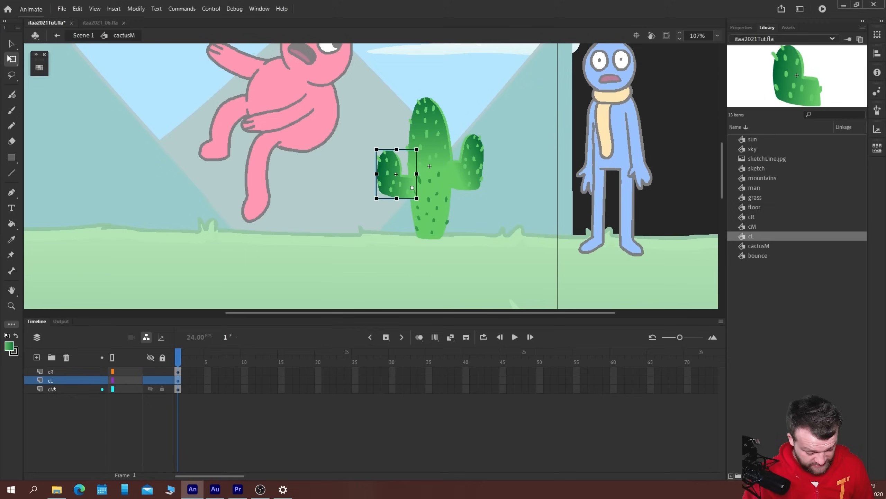
click(52, 390)
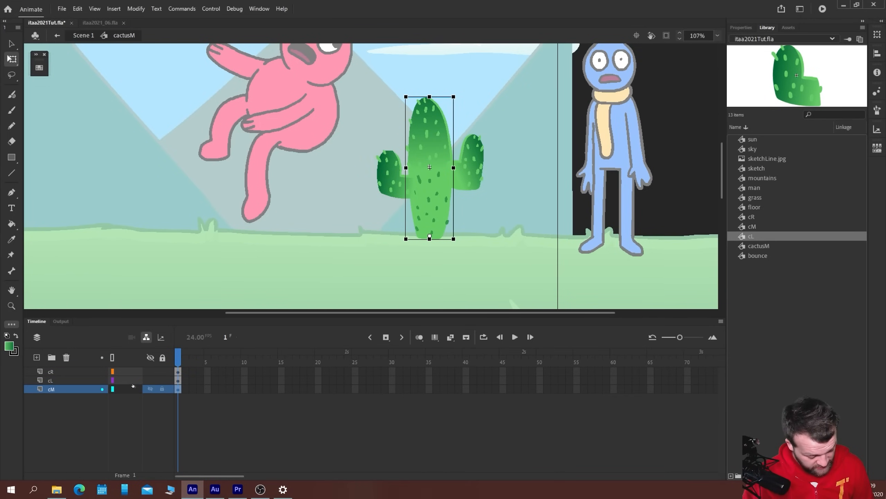
drag(124, 380, 130, 389)
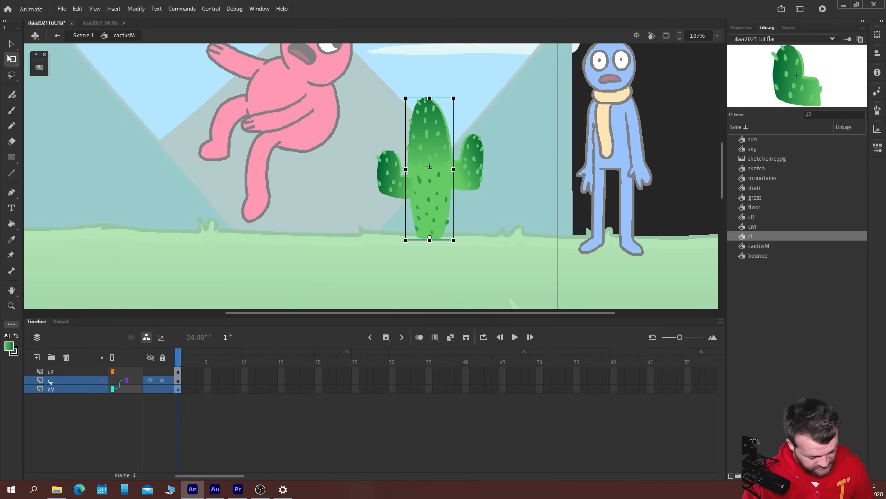
drag(114, 372, 120, 389)
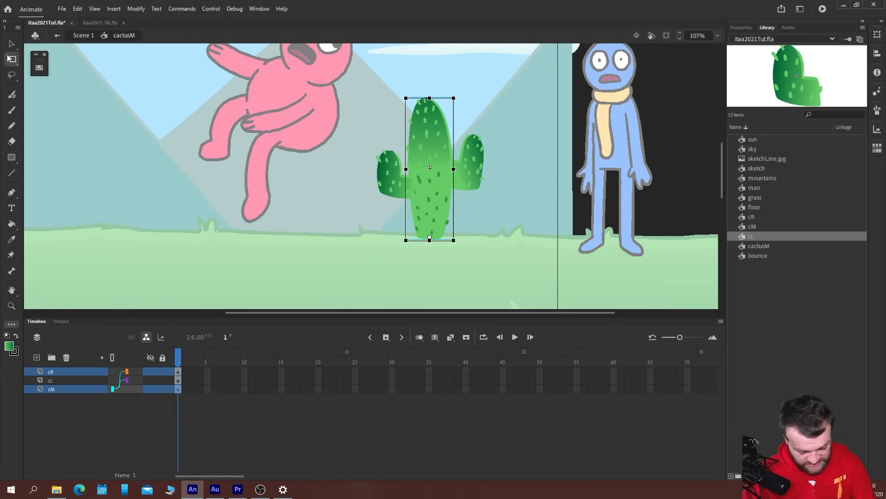
Try rotating the parented body and one arm as a test of the hierarchy, and undo the rotations
mouse_move(455, 95)
mouse_down()
mouse_move(427, 93)
mouse_move(493, 108)
mouse_move(415, 95)
mouse_move(493, 108)
mouse_move(423, 94)
mouse_move(472, 100)
mouse_move(461, 97)
mouse_up()
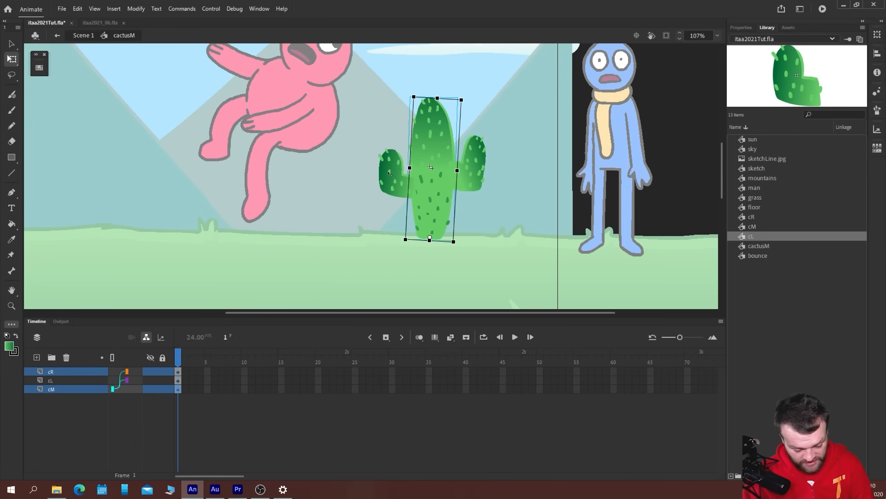
click(392, 169)
mouse_move(374, 144)
mouse_down()
mouse_move(369, 153)
mouse_move(377, 141)
mouse_move(365, 141)
mouse_up()
key(ctrl+z)
key(ctrl+z)
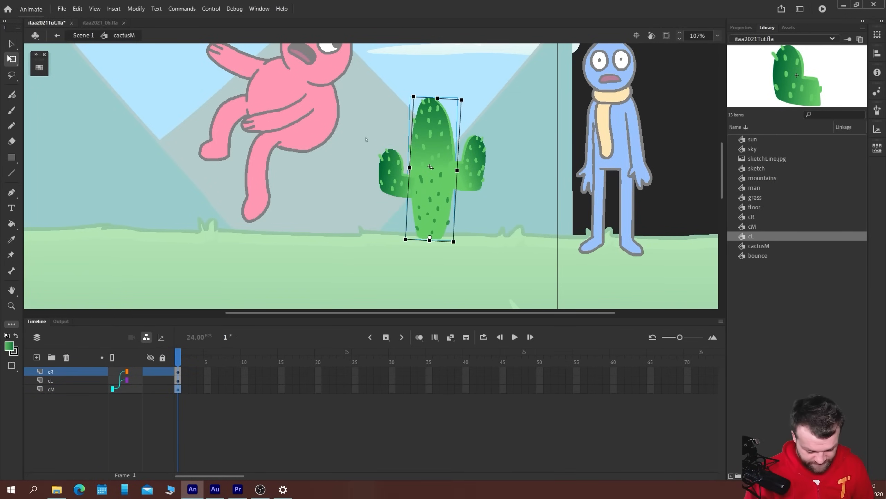
key(ctrl+z)
Insert keyframes on the cR, cL and cM layers at frame 24 and frame 13
click(207, 381)
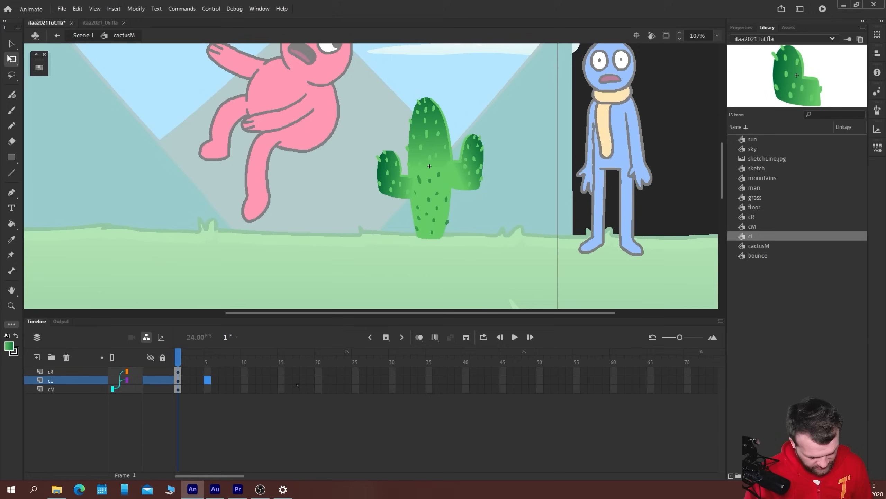
drag(347, 372, 348, 426)
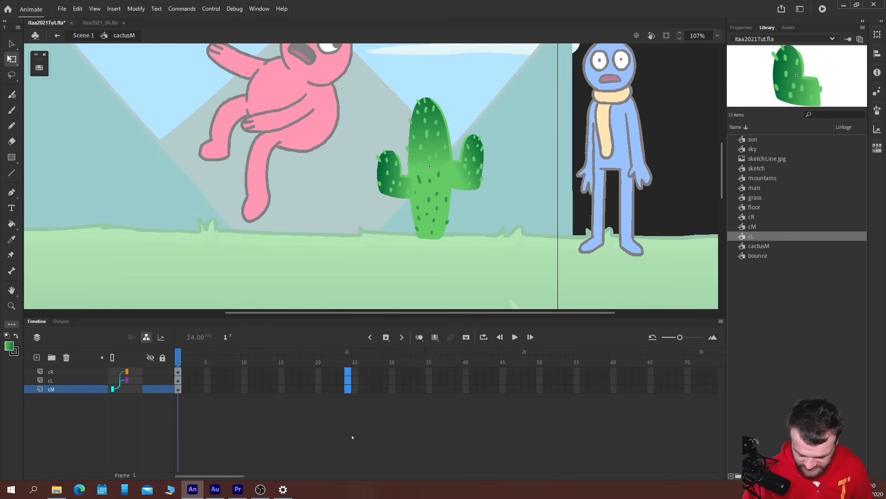
key(F6)
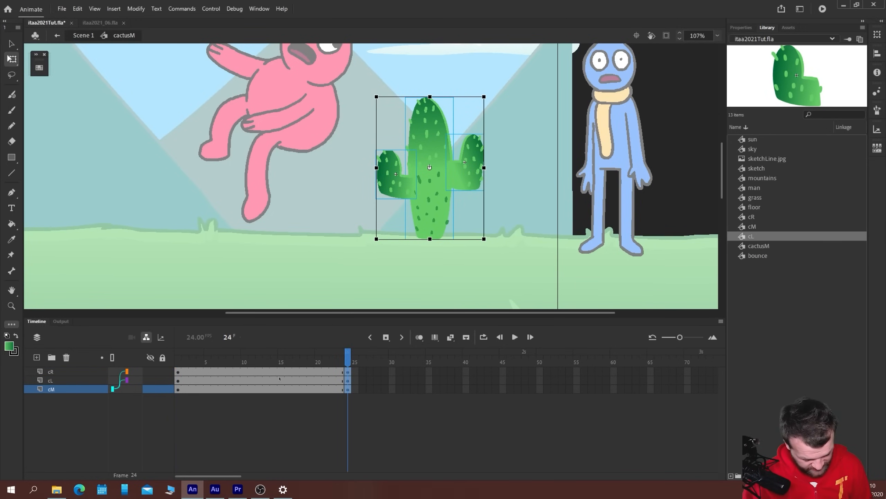
drag(263, 374, 269, 405)
key(F6)
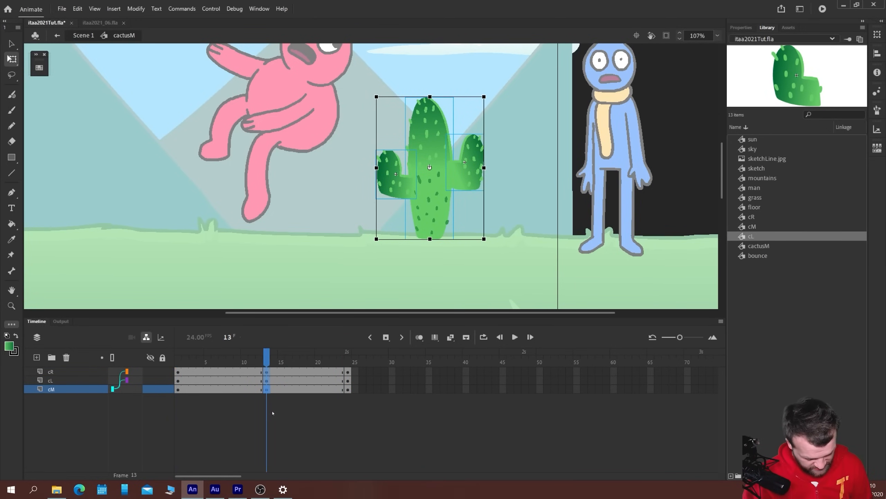
Tilt the cactus body slightly to the left at frame 13 and slightly to the right at frame 24
drag(375, 95, 369, 101)
key(ctrl+z)
click(267, 360)
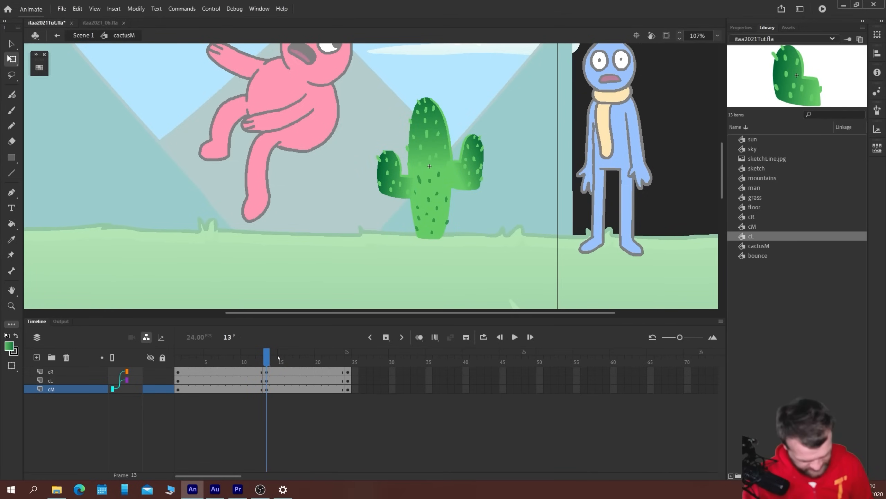
click(428, 136)
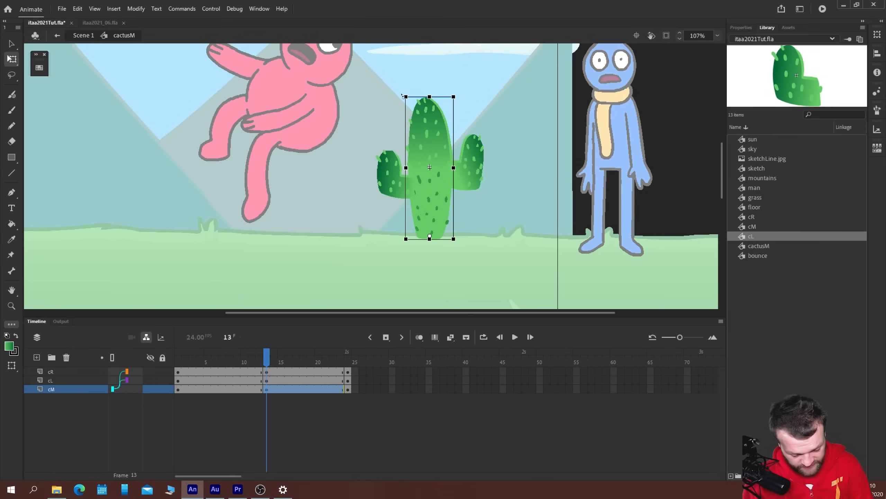
mouse_move(403, 95)
mouse_down()
mouse_move(393, 97)
mouse_move(401, 95)
mouse_up()
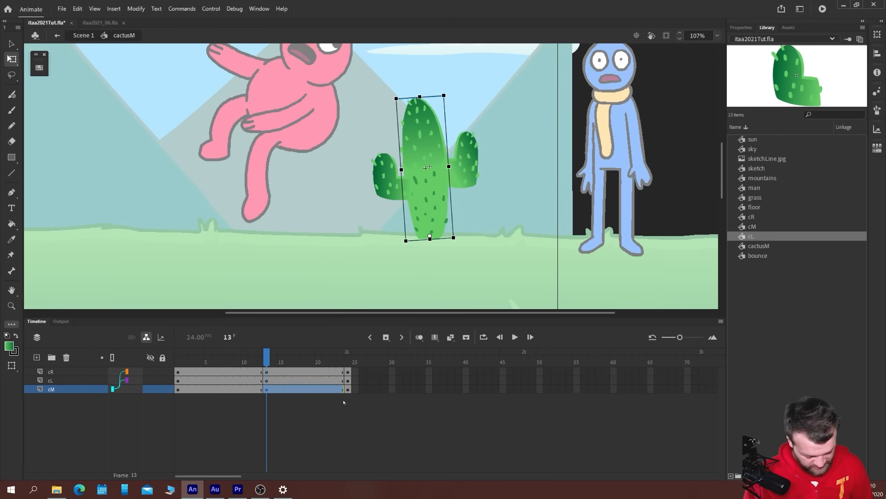
click(348, 390)
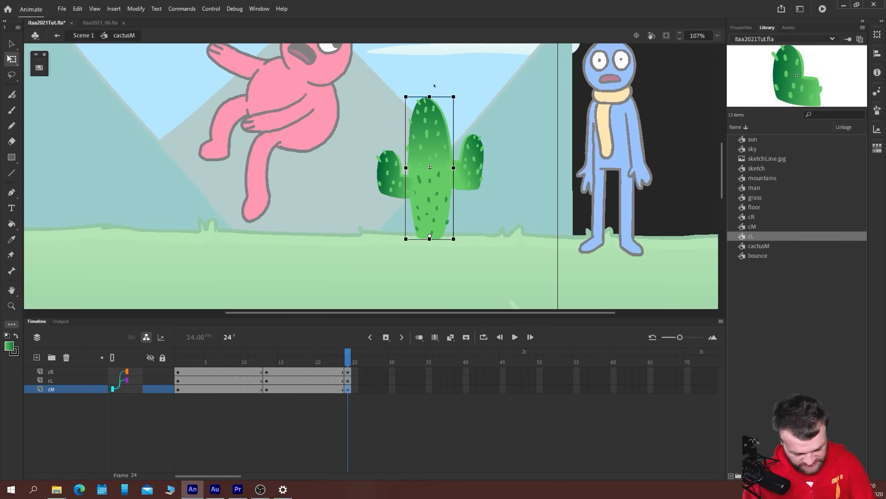
drag(403, 94, 402, 95)
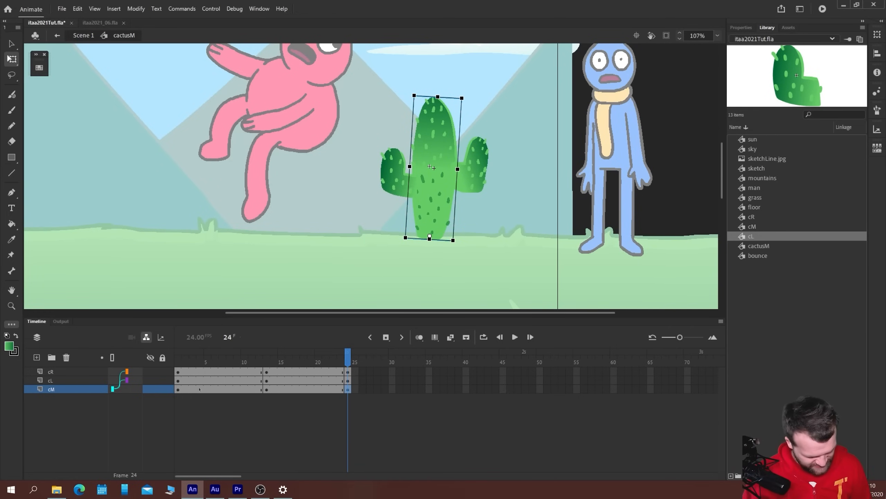
Copy the first keyframes of all three layers to frame 40 and move the frame 24 keyframes to frame 26
drag(178, 372, 466, 388)
mouse_move(348, 373)
mouse_down()
mouse_move(348, 388)
mouse_move(362, 380)
mouse_up()
drag(266, 372, 267, 390)
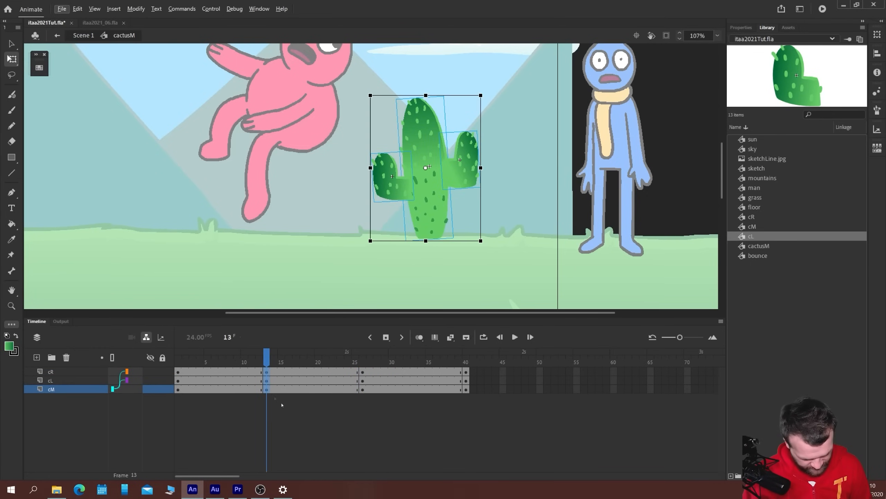
click(467, 381)
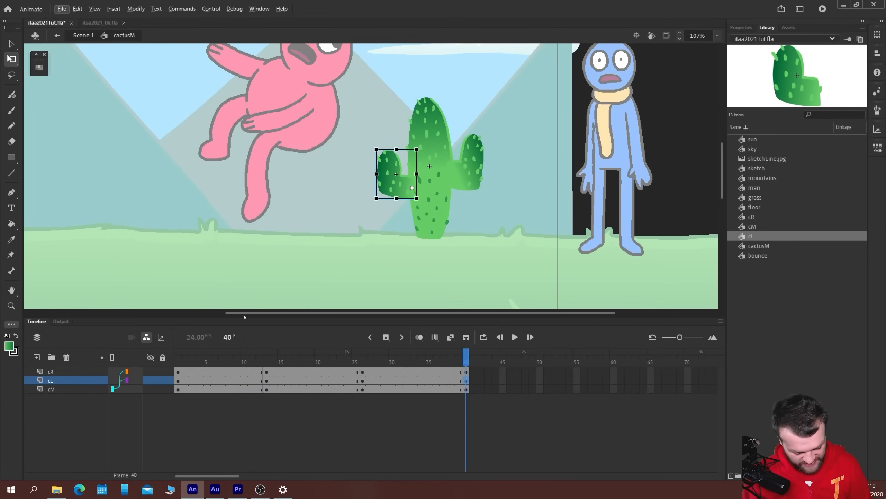
key(Return)
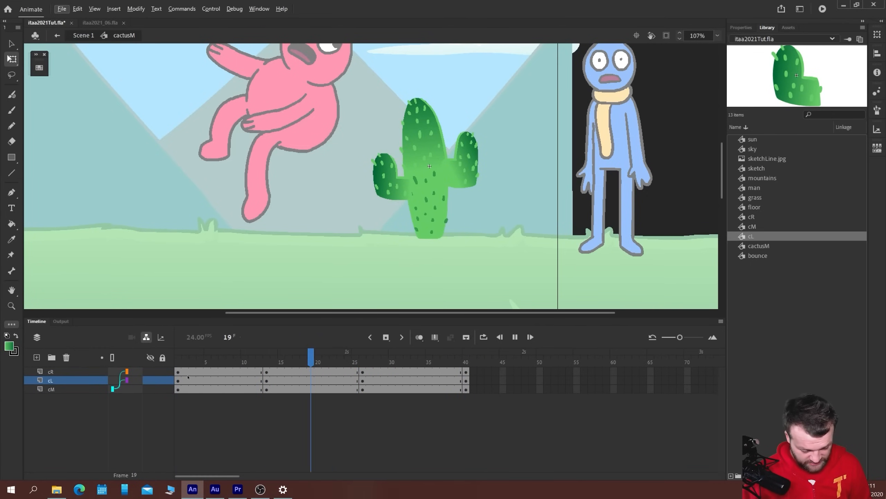
Rotate both cactus arms slightly clockwise at frame 13, against the body's lean
click(267, 380)
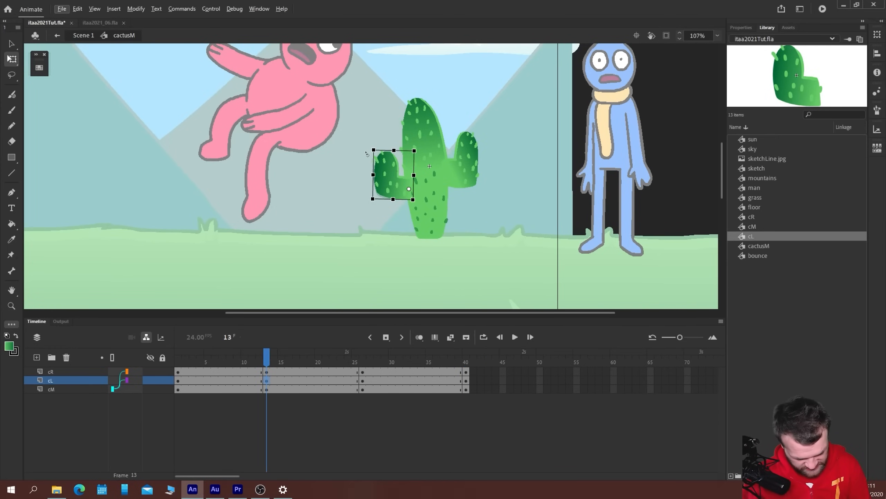
click(466, 164)
drag(487, 193, 484, 198)
Rotate both cactus arms counterclockwise at frame 26 and play back the sway
click(363, 372)
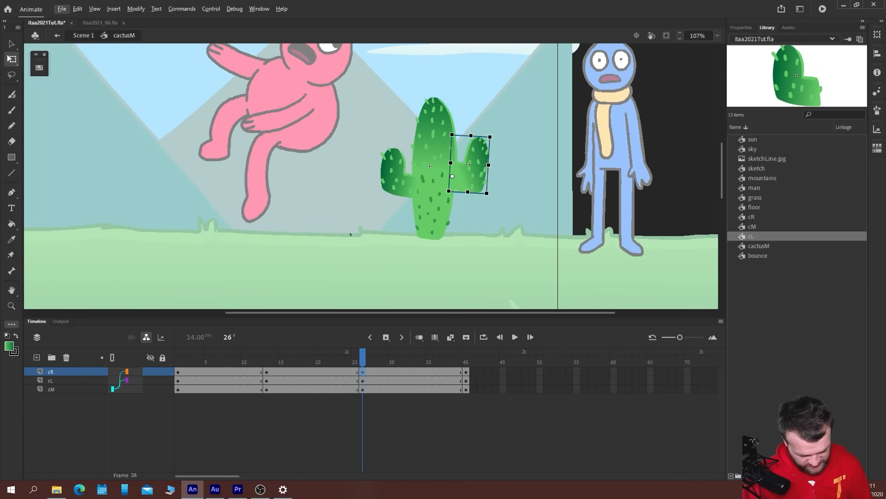
click(393, 162)
drag(378, 150, 375, 147)
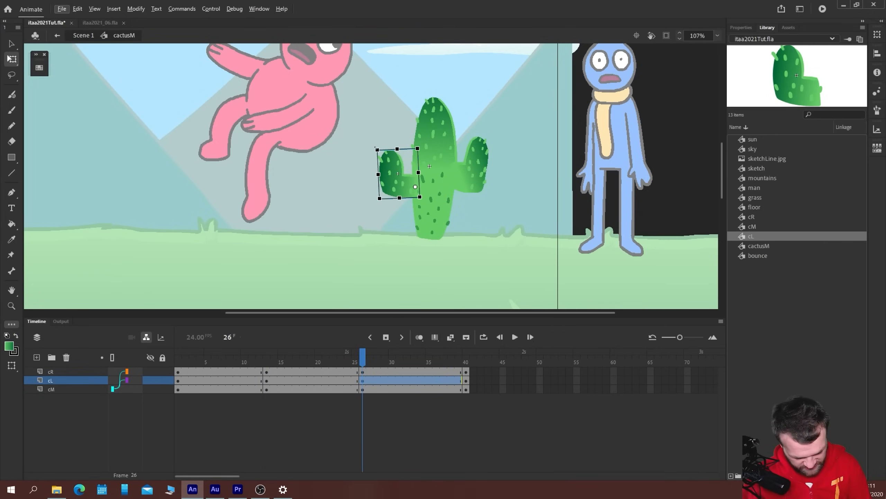
click(475, 153)
drag(449, 135, 442, 136)
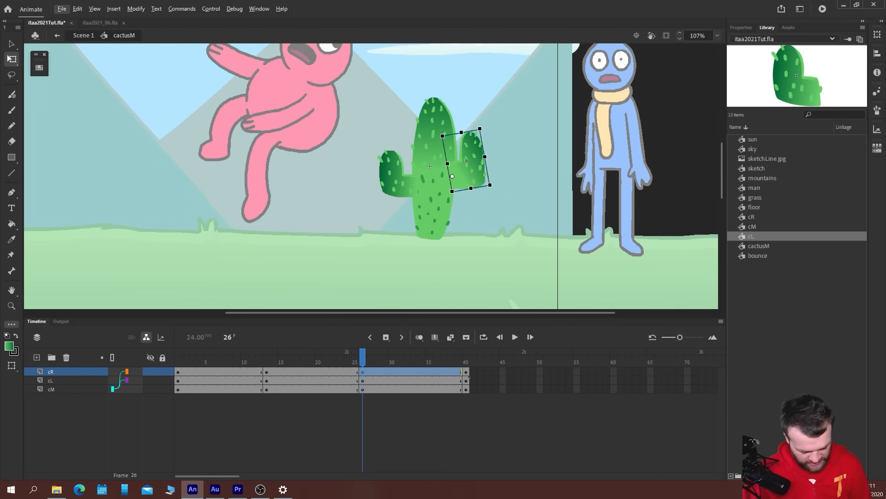
click(468, 389)
key(Return)
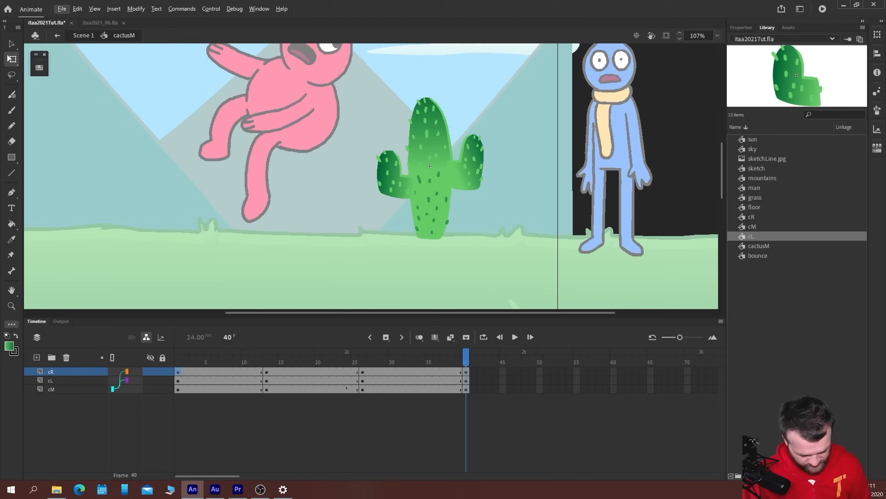
Create classic tweens between all keyframes on the cR, cL and cM layers
drag(215, 389, 395, 371)
right_click(242, 380)
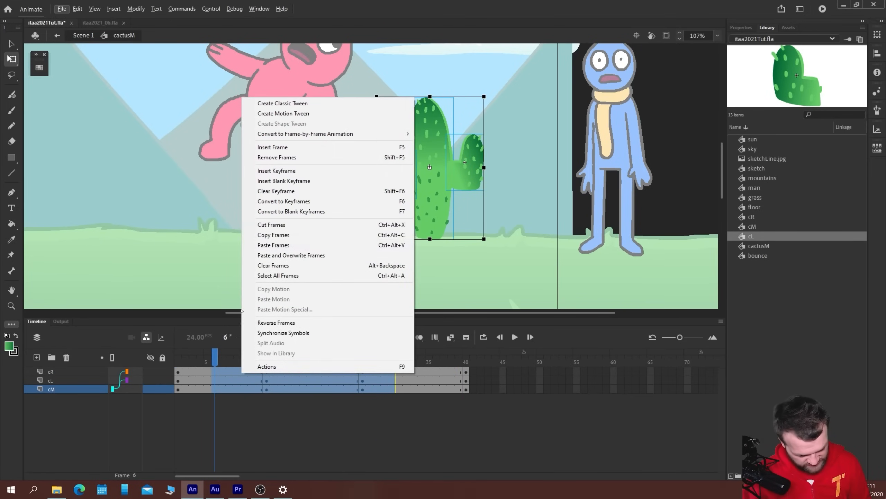
click(283, 103)
Set the easing of the cactus tweens to Quad Ease-In-Out
click(735, 28)
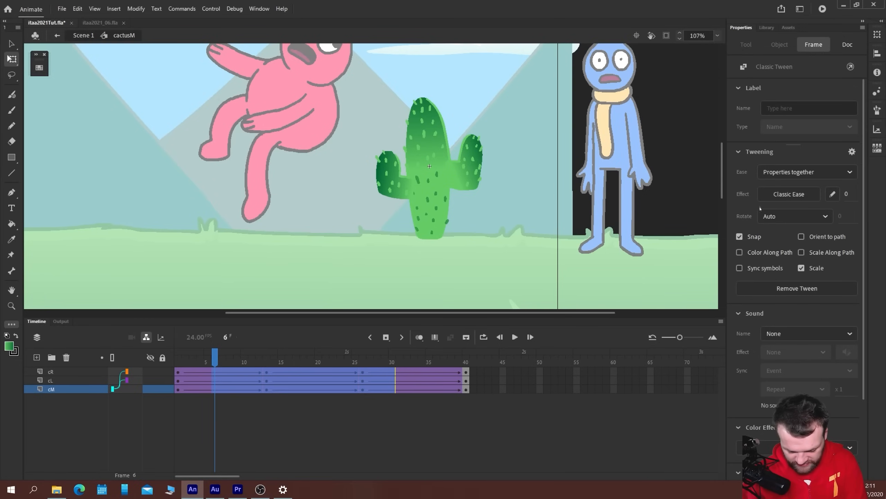
click(764, 196)
click(570, 273)
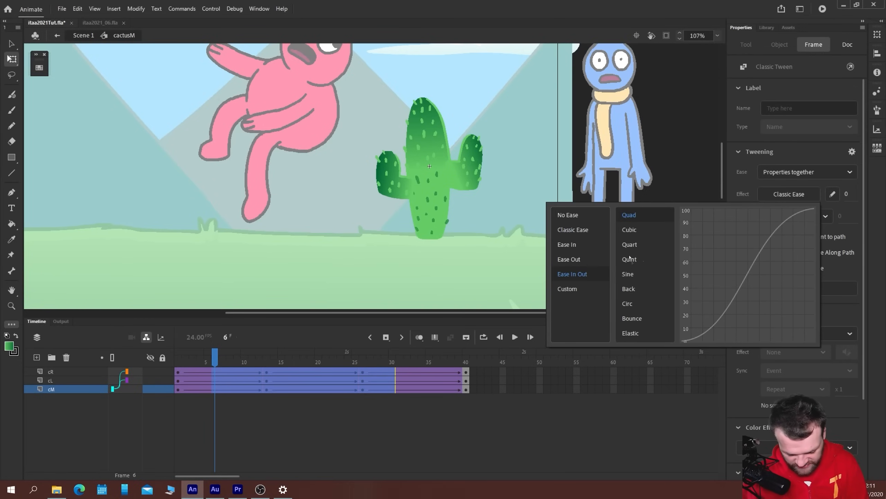
double_click(628, 216)
click(178, 373)
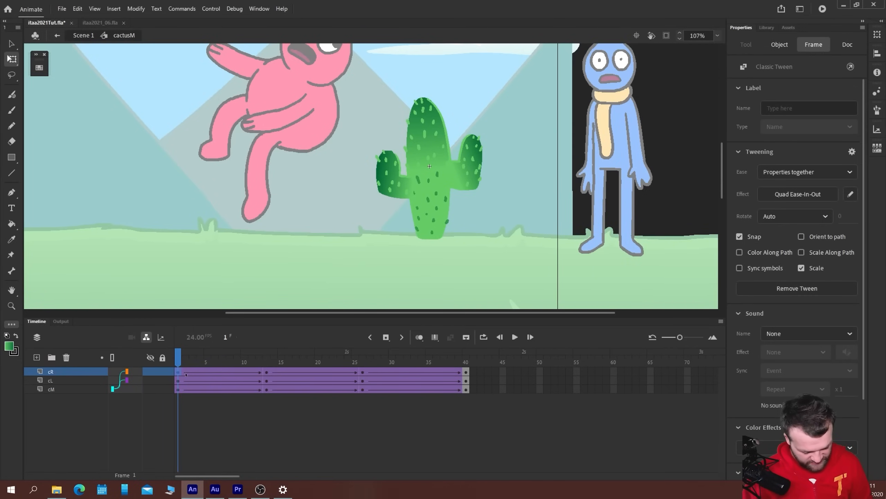
Play back the eased cactus sway and step through its opening frames to examine the timing of body and arms
key(Return)
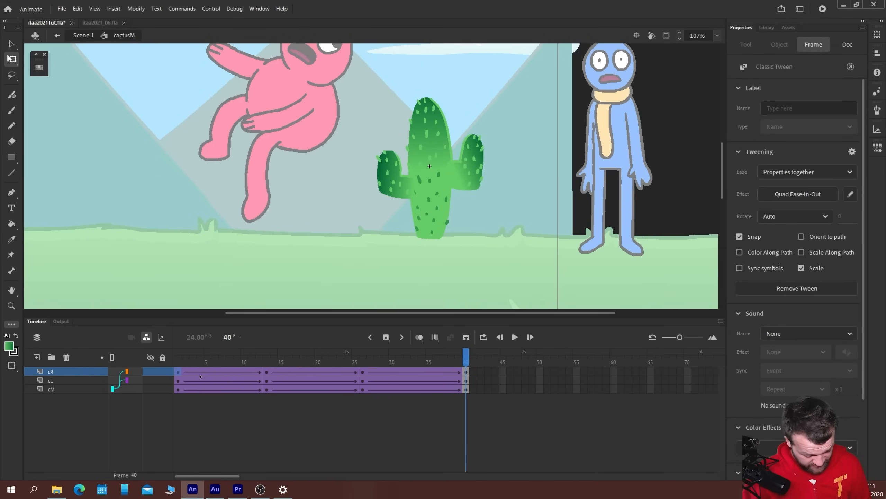
click(180, 364)
key(period)
key(period)
key(comma)
key(comma)
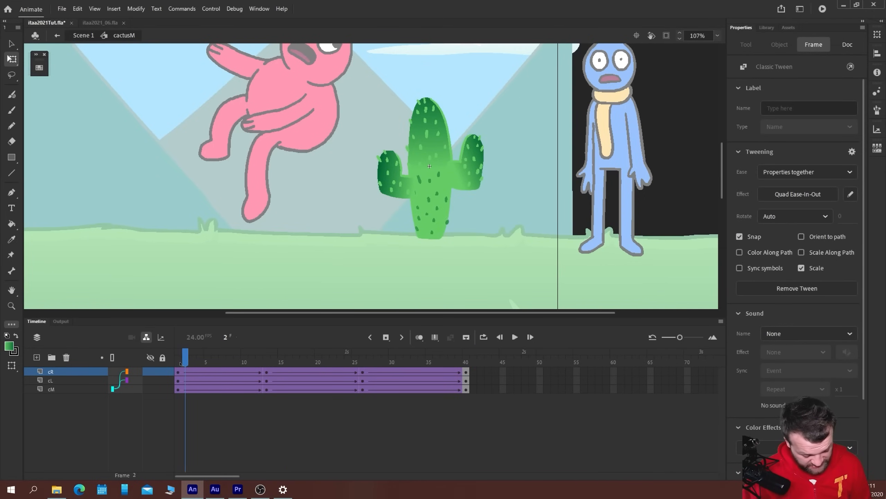
key(period)
key(period)
key(period)
key(period)
key(period)
key(period)
key(period)
key(period)
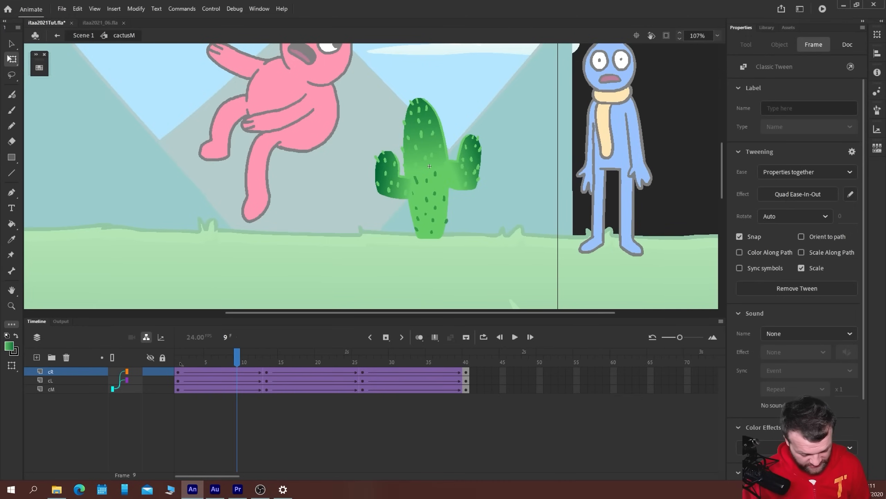
key(comma)
key(comma)
key(comma)
key(comma)
key(comma)
key(comma)
key(comma)
key(comma)
Delay the cR and cL arm keyframes, moving those at frame 1 to frame 3 and those at frame 13 to frame 16
drag(181, 364, 193, 380)
click(179, 373)
click(179, 380)
click(266, 380)
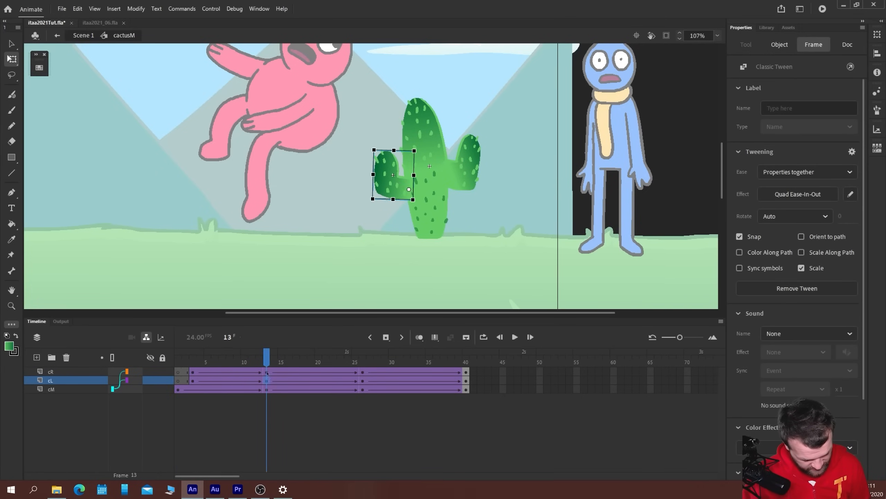
shift+click(267, 373)
drag(267, 374, 289, 374)
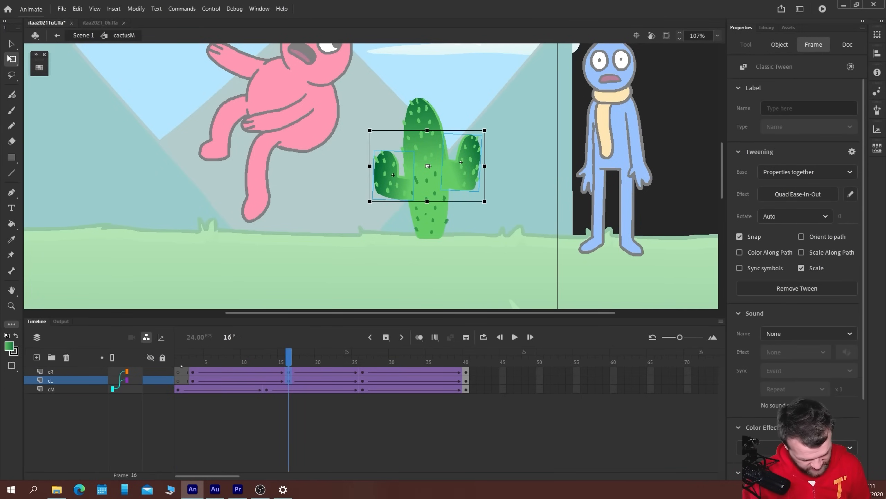
Copy the arms' frame 3 keyframes back to frame 1 and remove the classic tweens between frames 1 and 3
click(179, 363)
drag(193, 381, 181, 363)
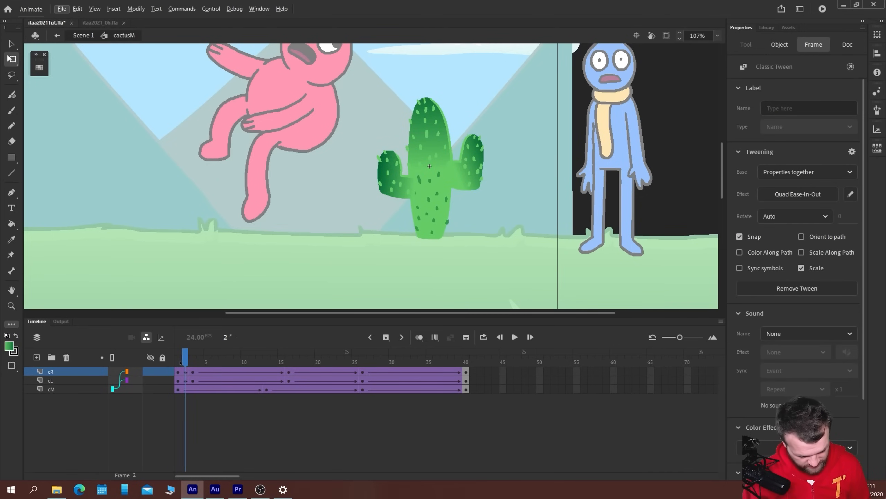
click(185, 381)
right_click(186, 380)
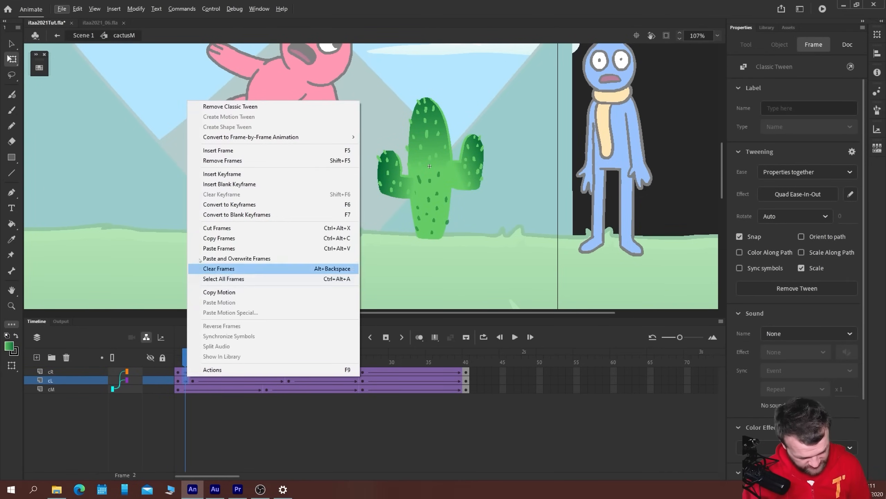
click(210, 107)
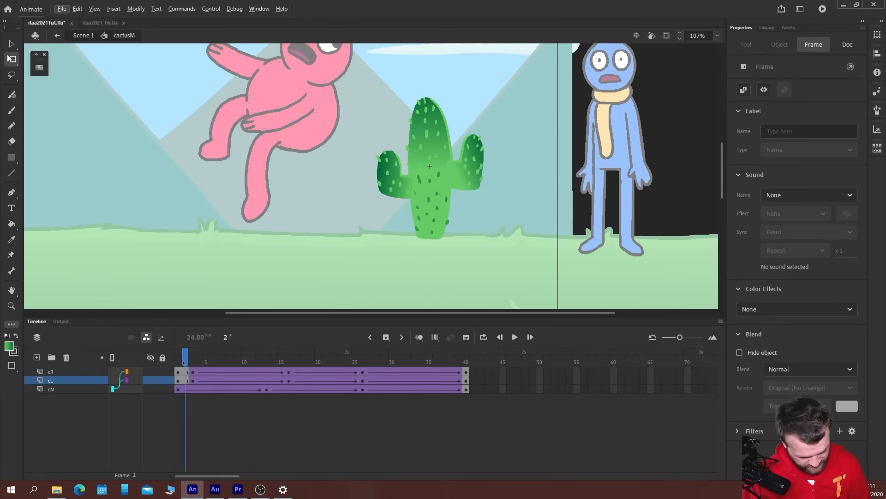
key(Return)
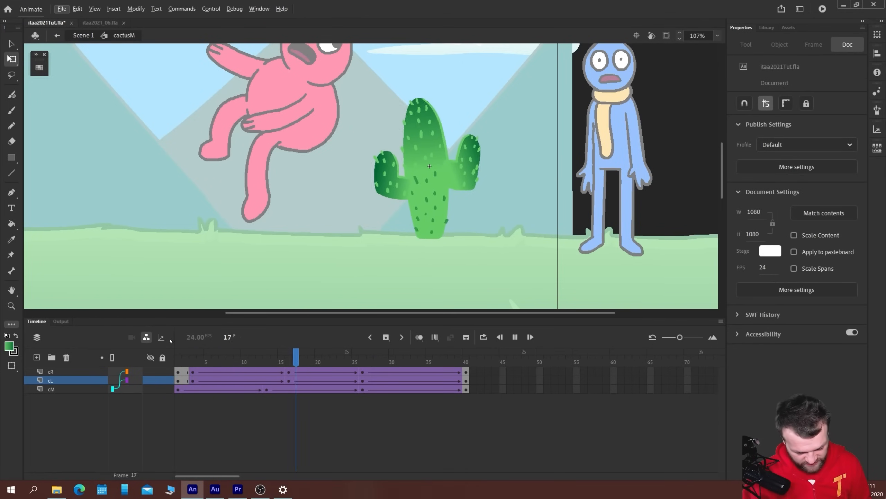
Move the cR and cL keyframes from frame 26 to frame 28 and play back the offset sway
click(364, 372)
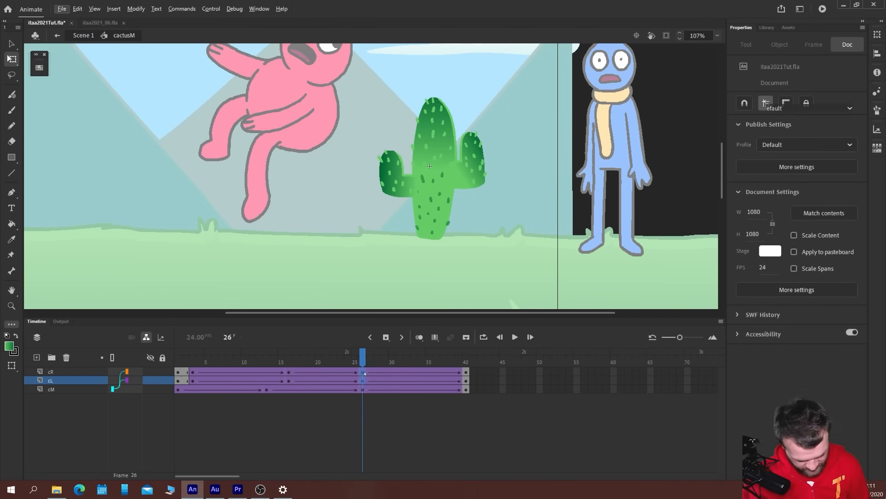
drag(364, 373, 378, 374)
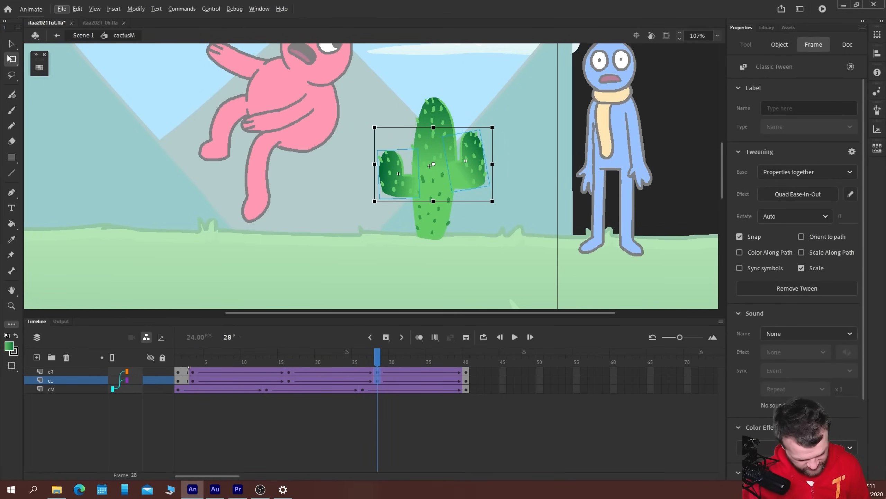
key(Return)
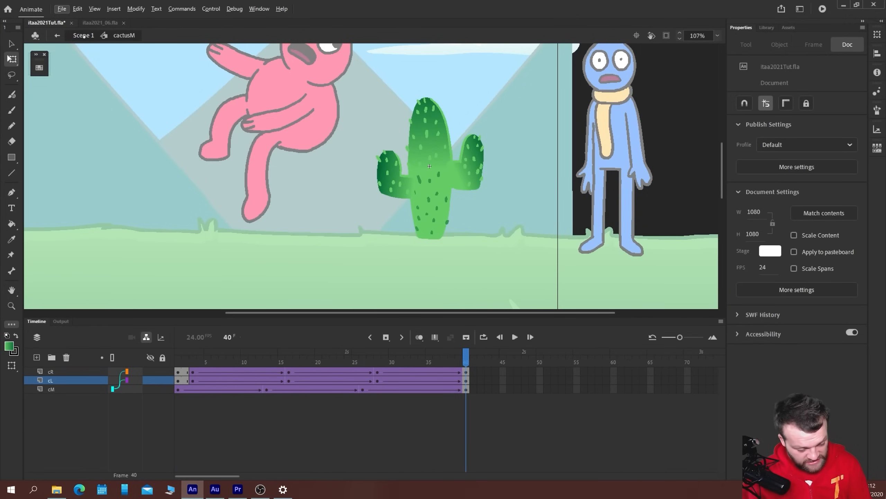
Return to Scene 1, show the whole stage frame and play back the scene
key(ctrl+e)
key(v)
click(718, 36)
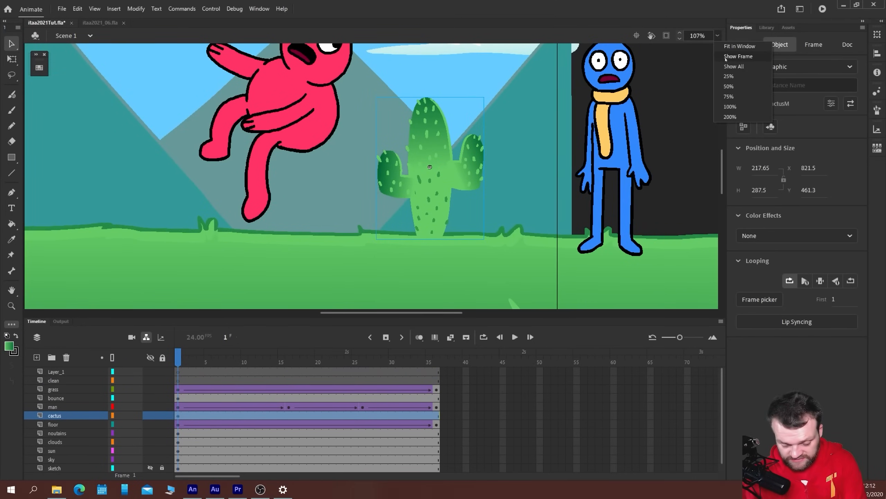
click(737, 56)
key(Return)
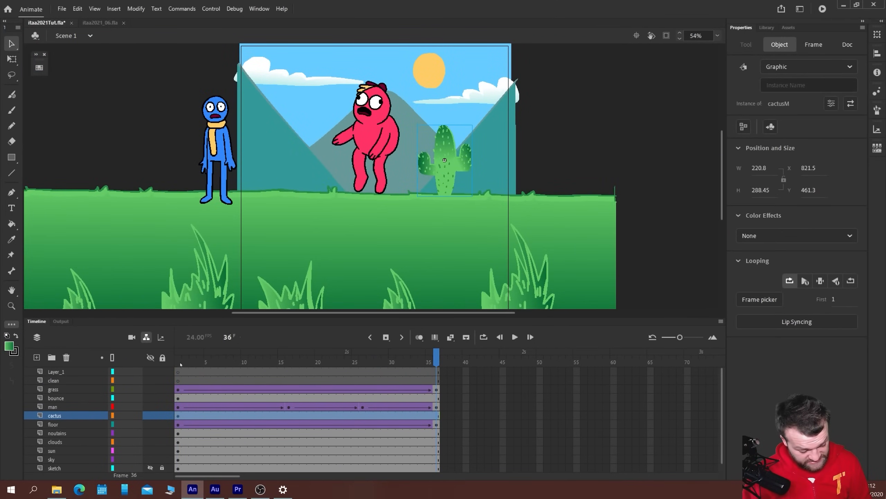
Parent the cactus layer to the floor layer and play back the scene
click(179, 364)
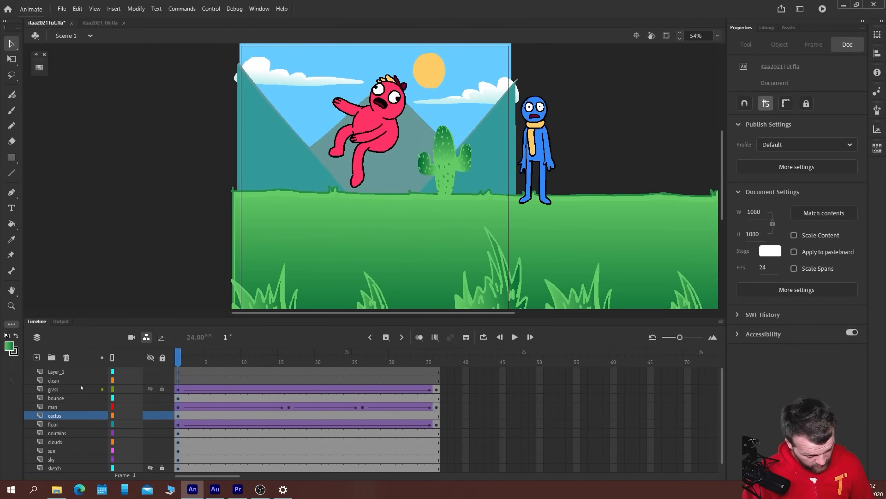
click(54, 416)
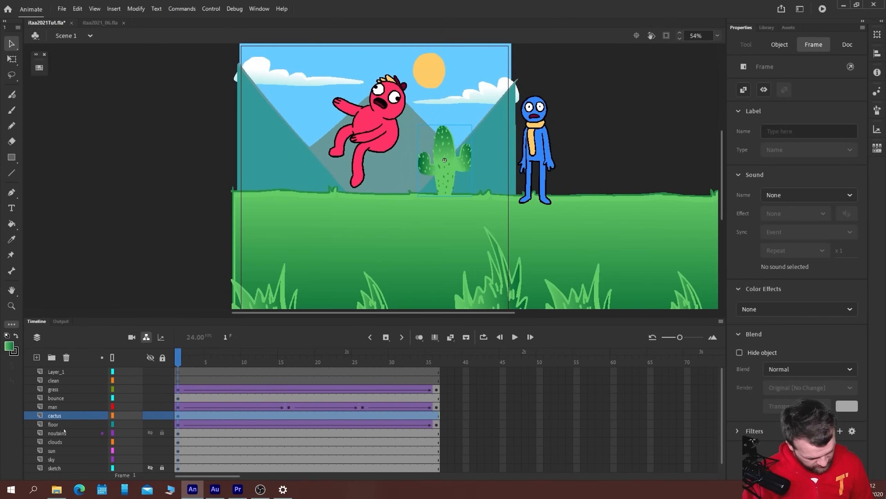
drag(124, 416, 127, 425)
key(Return)
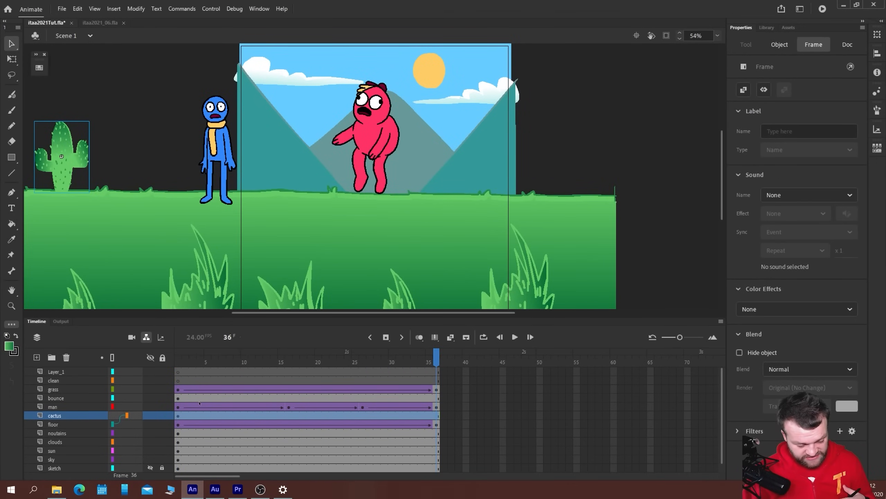
Move the cactus at frame 1 past the stage's right edge to about X 647.5, beyond the blue character, and play back the scene
click(177, 417)
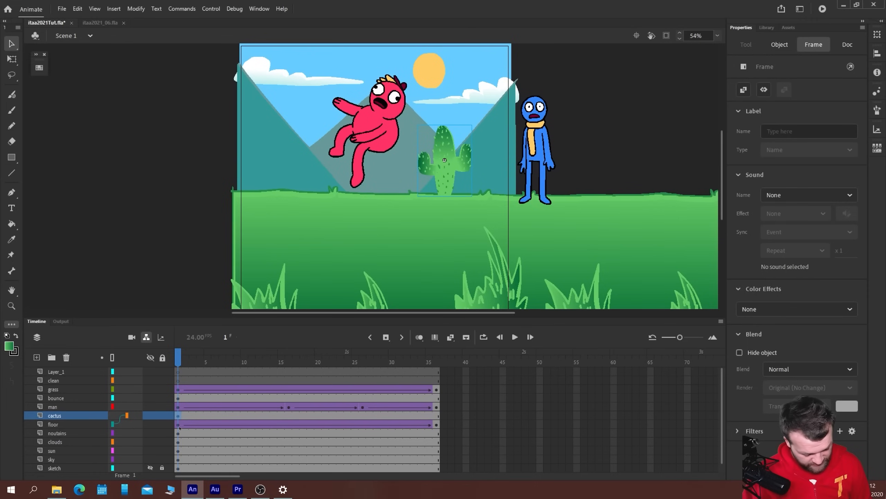
drag(446, 174, 557, 174)
key(Return)
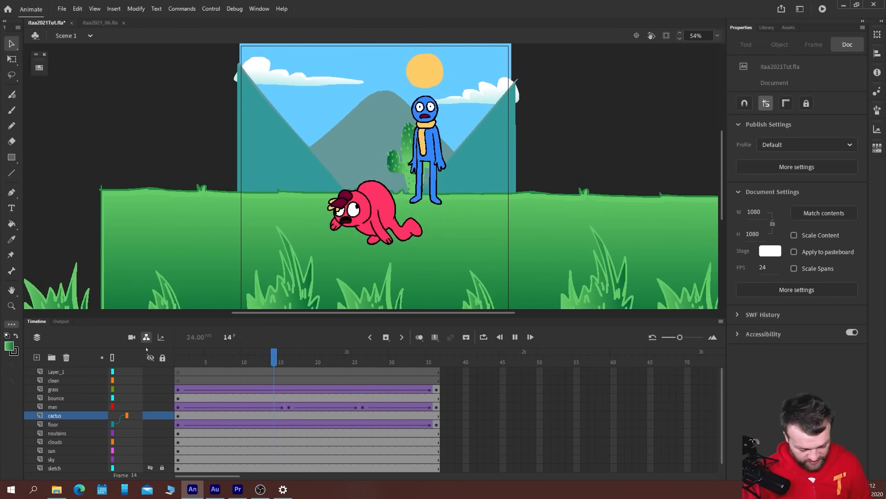
click(179, 415)
mouse_move(563, 163)
mouse_down()
mouse_move(595, 163)
mouse_move(566, 164)
mouse_up()
key(Return)
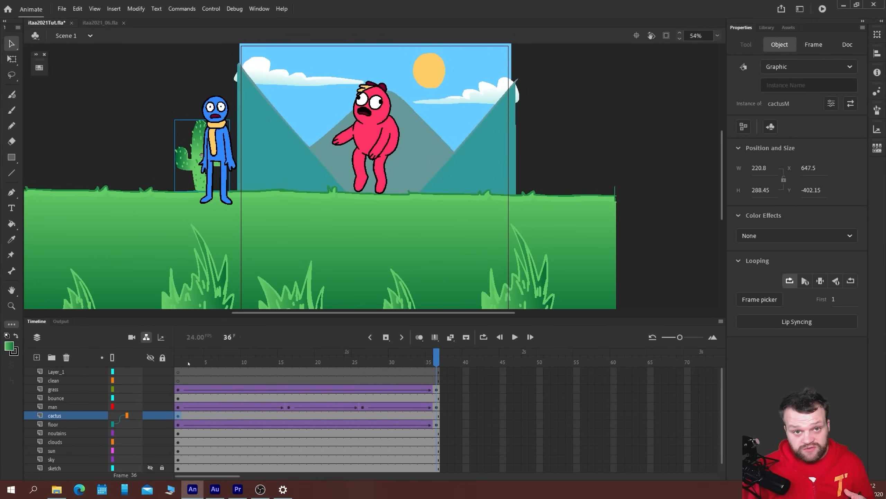
key(Return)
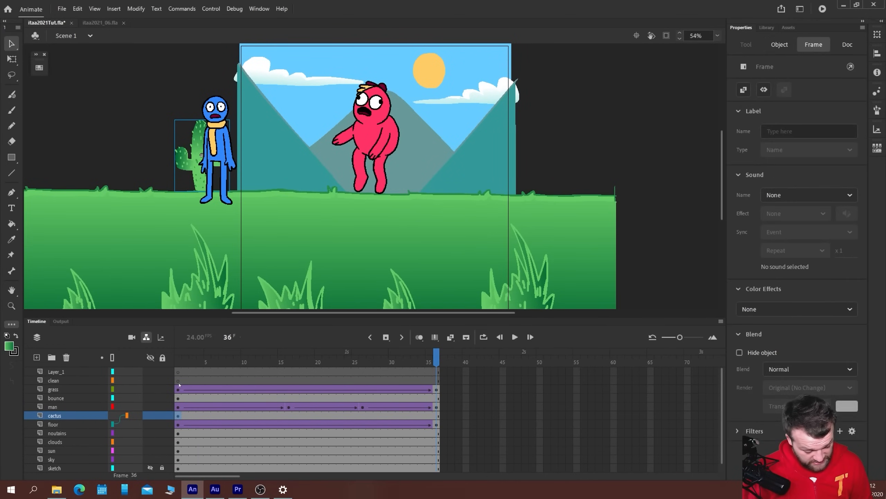
Nudge the cactus at frame 1 further right to X 703 and play back the scene
click(149, 378)
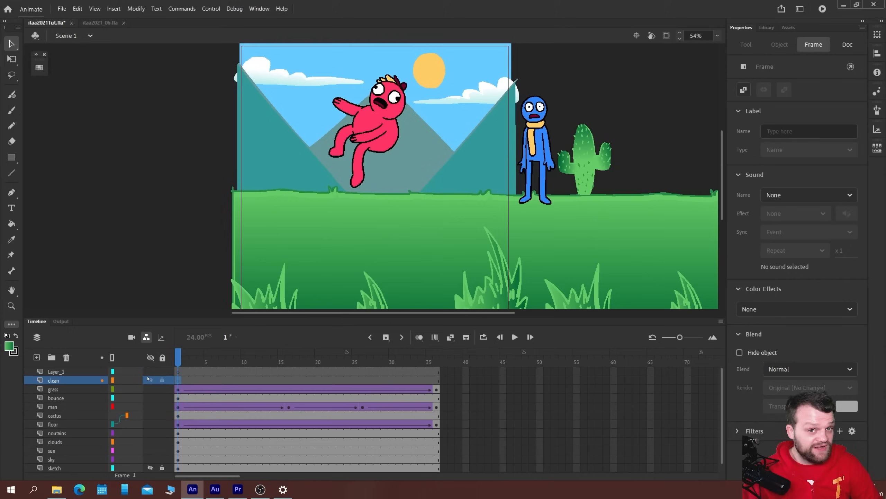
click(582, 179)
key(shift+Right)
key(shift+Right)
key(shift+Right)
key(shift+Right)
key(shift+Right)
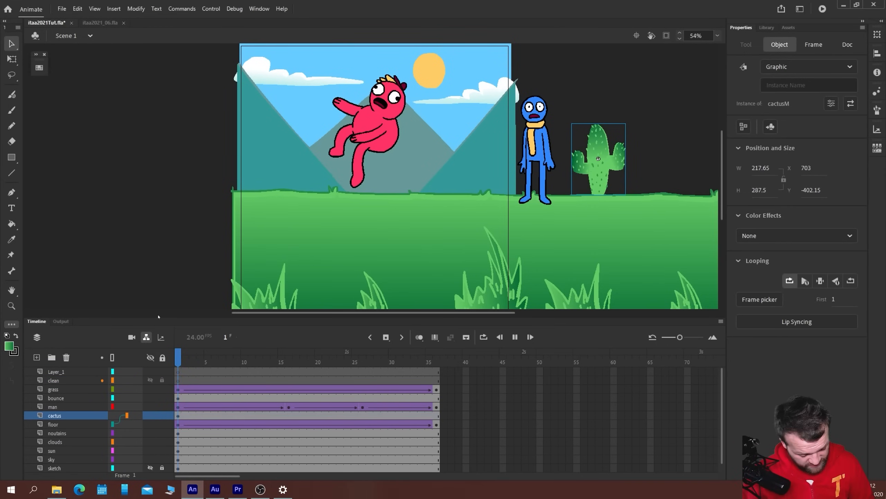
key(Return)
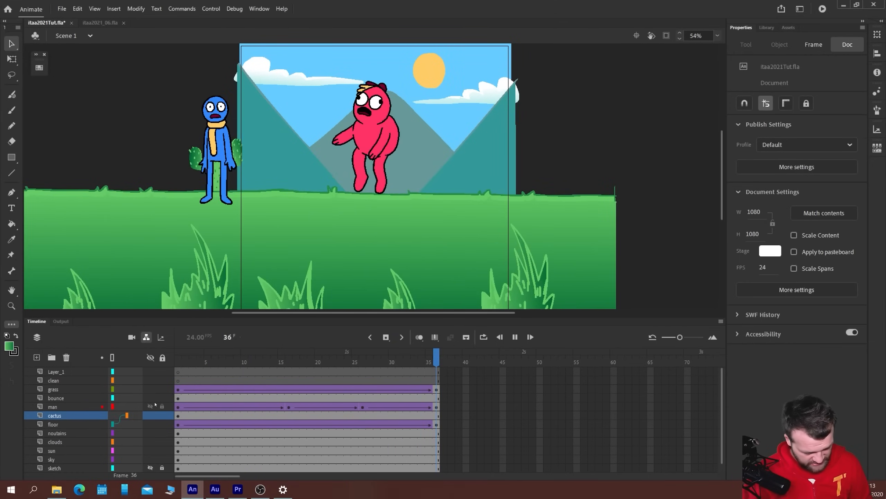
Review the cactus travelling with the floor in playback and save the document
key(Return)
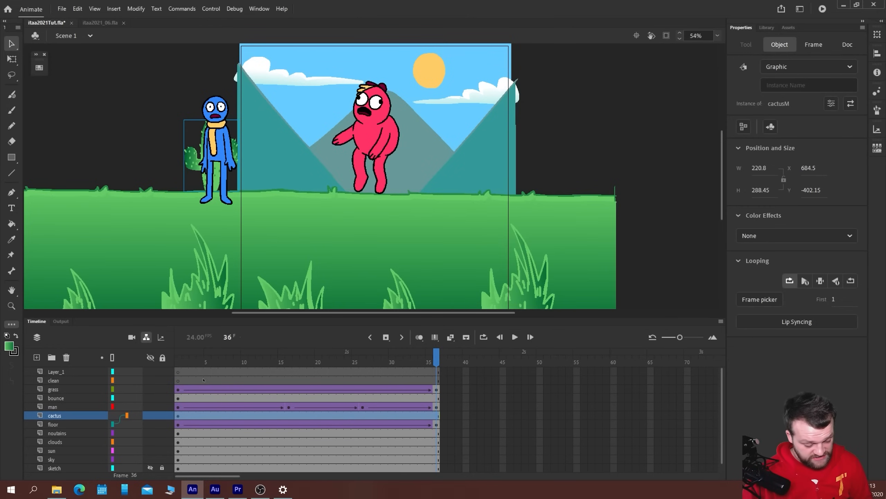
key(Return)
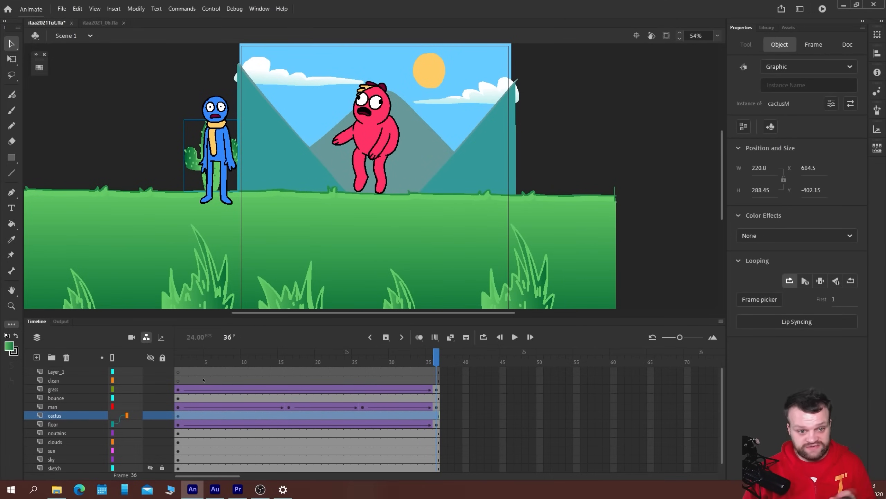
key(ctrl+s)
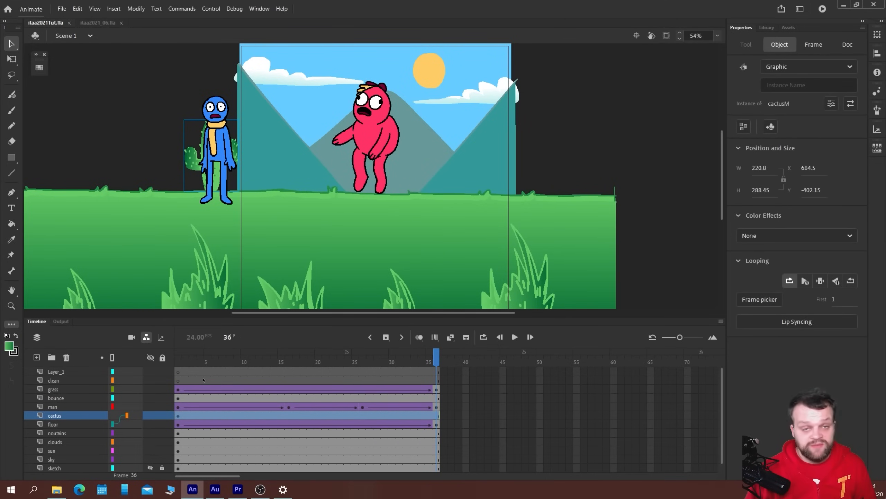
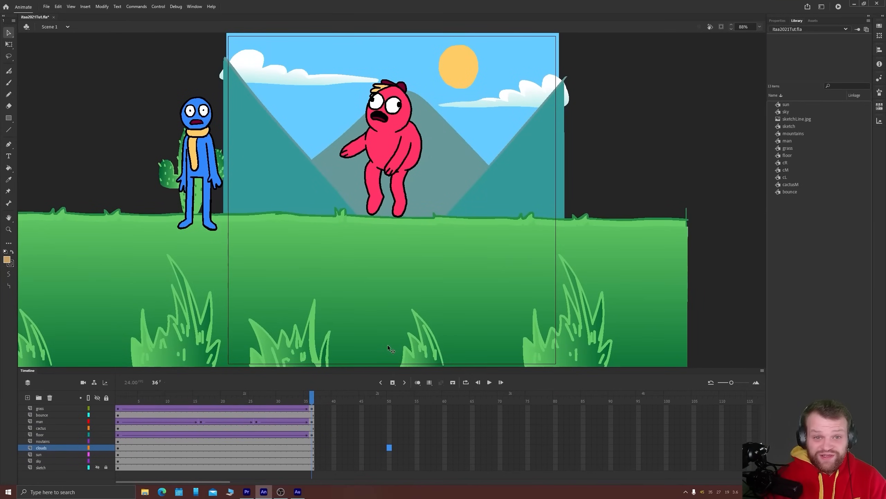
Play back the scene, add a new layer above the grass layer and insert a blank keyframe on it at frame 8
key(Return)
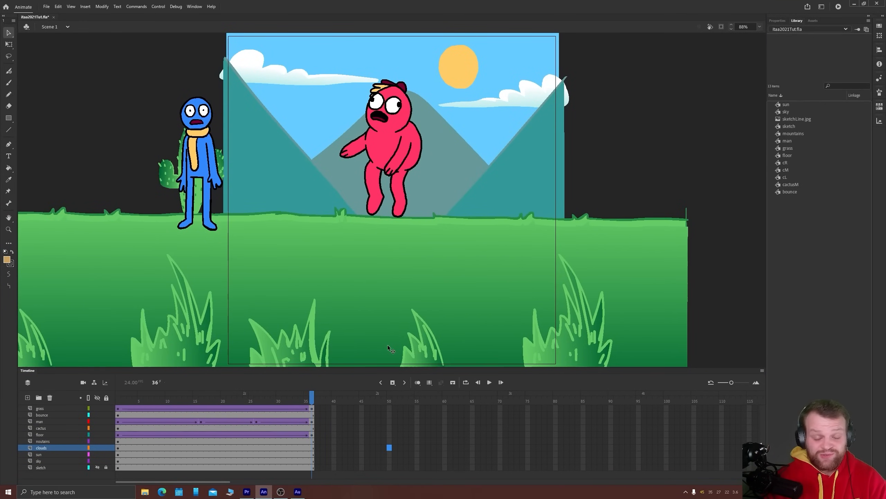
key(Return)
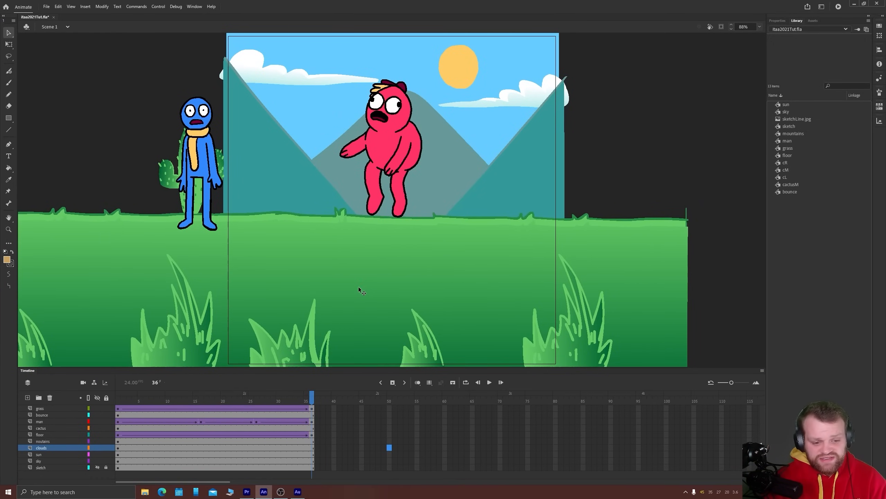
drag(321, 367, 321, 358)
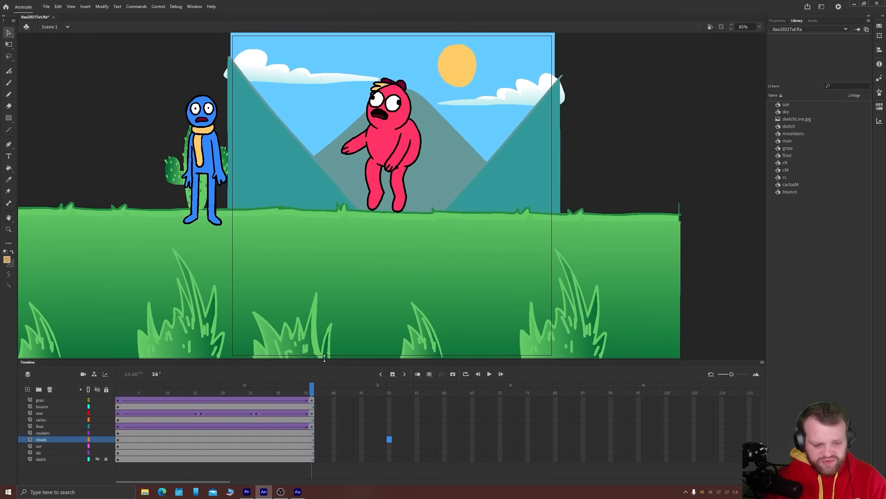
click(47, 398)
click(28, 388)
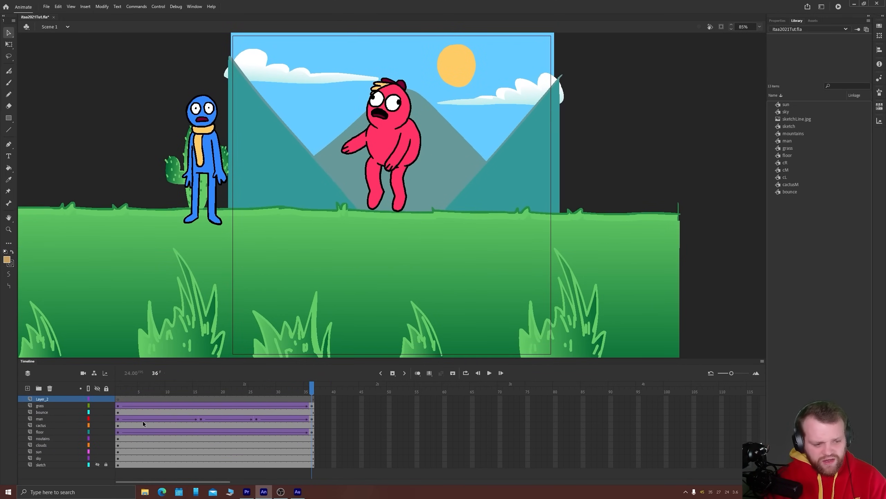
click(154, 399)
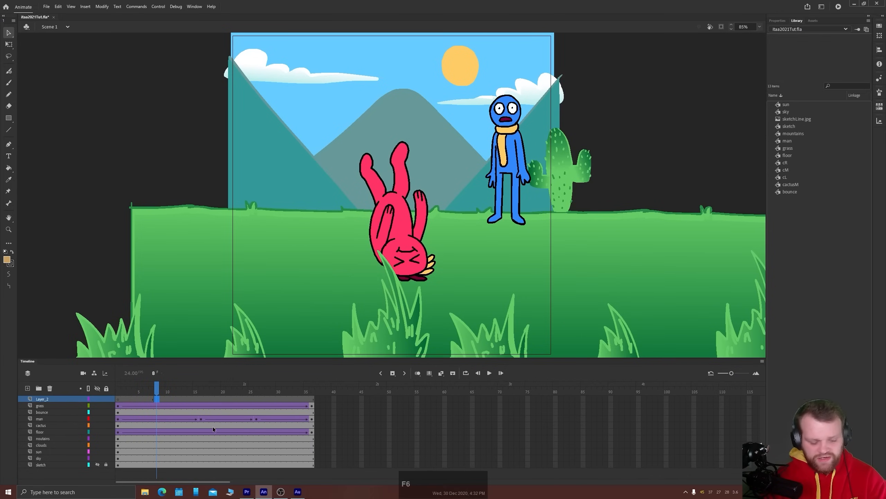
key(F7)
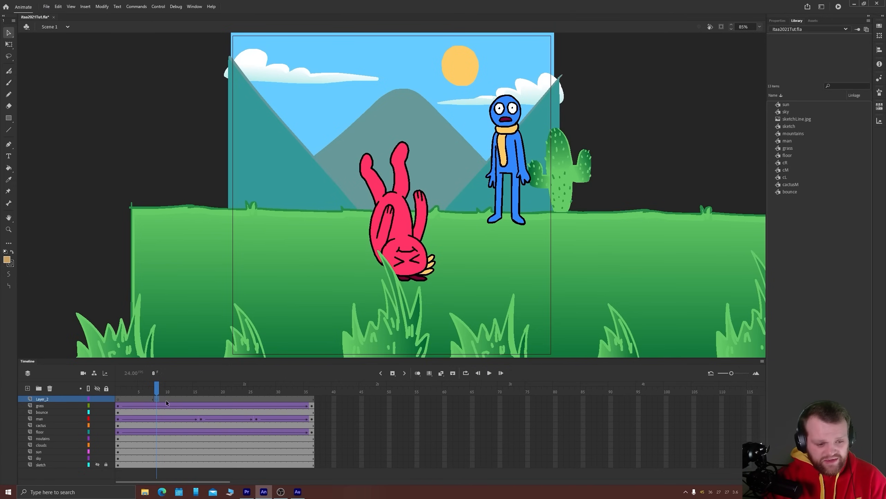
Insert another blank keyframe on the new layer at frame 26, where the red character hits the ground again, and play back the scene
drag(166, 401, 241, 400)
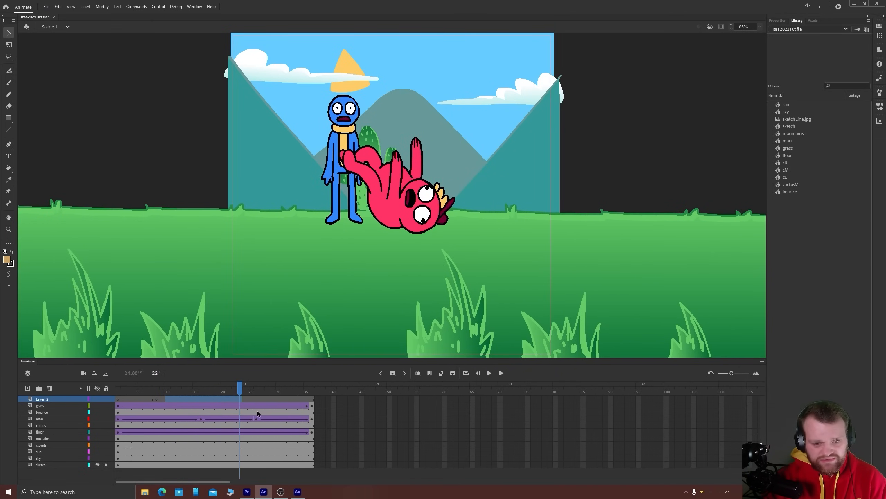
click(157, 401)
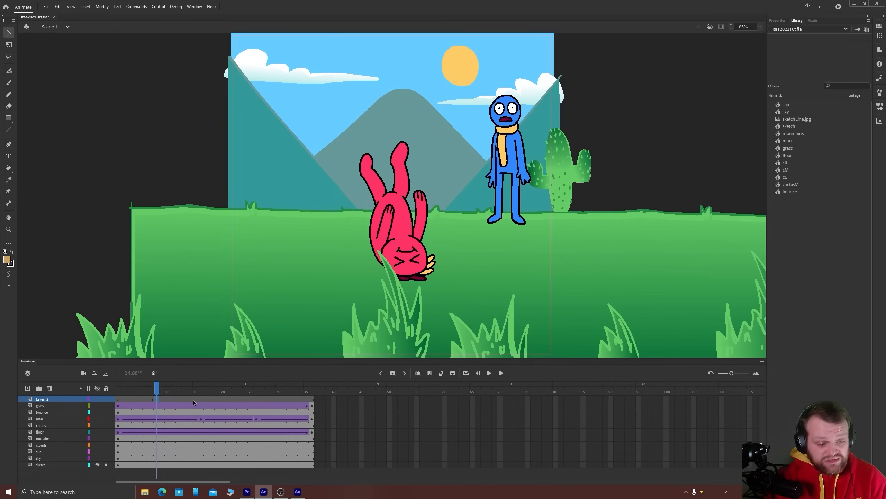
mouse_move(155, 388)
mouse_down()
mouse_move(99, 391)
mouse_move(154, 386)
mouse_up()
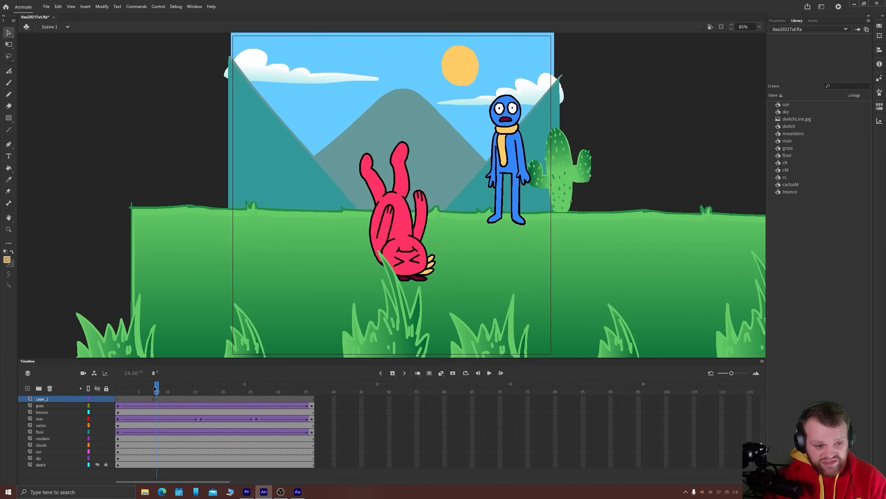
click(155, 399)
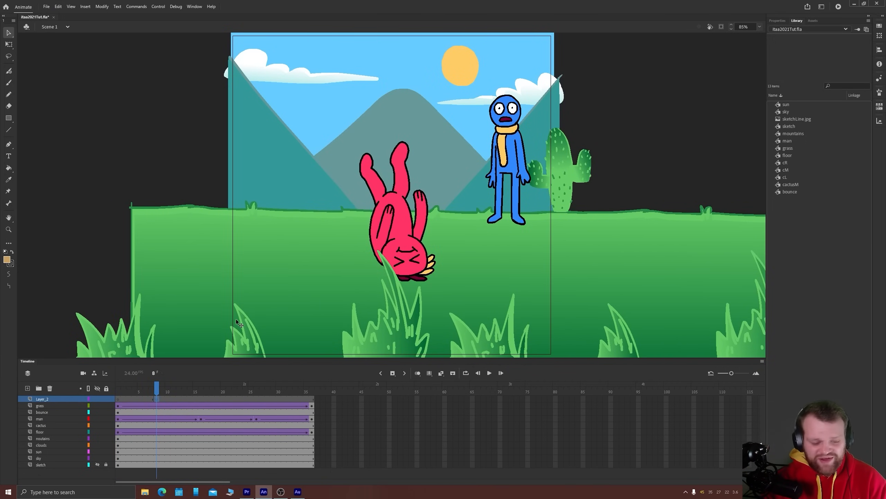
drag(157, 388, 259, 382)
click(262, 399)
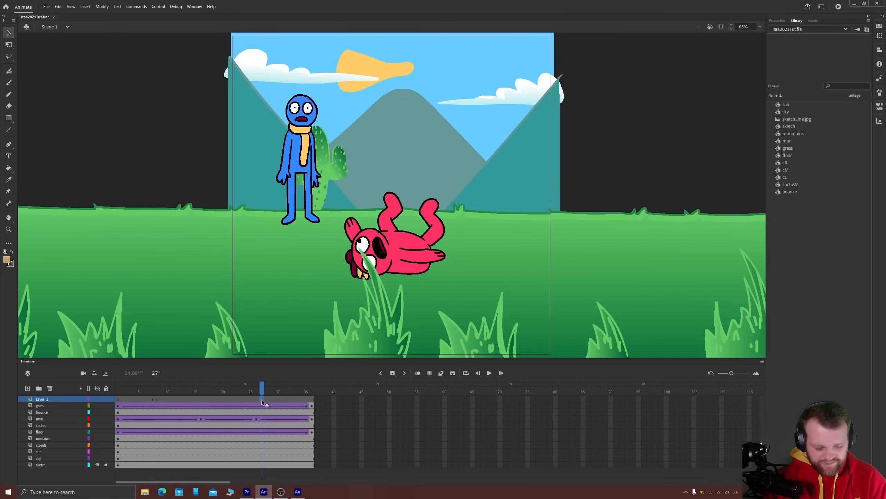
key(Return)
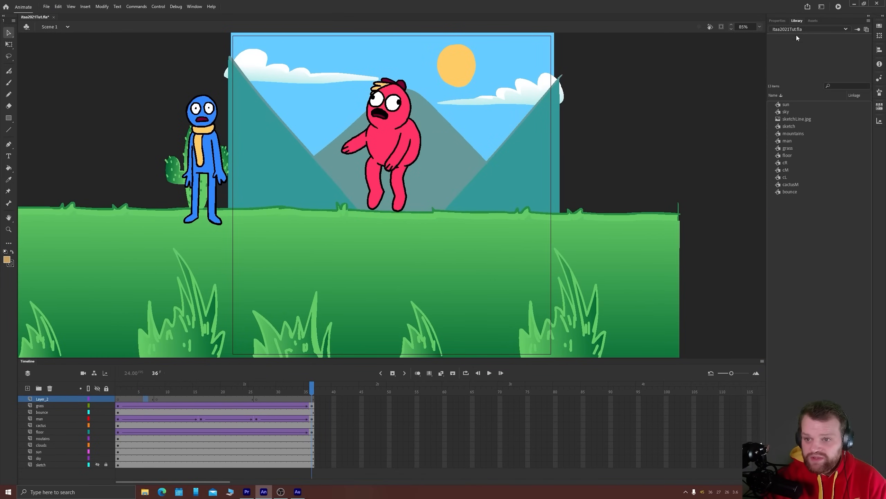
Import grunt1.wav through grunt4.wav from the grunts folder into the library and preview each sound
click(148, 494)
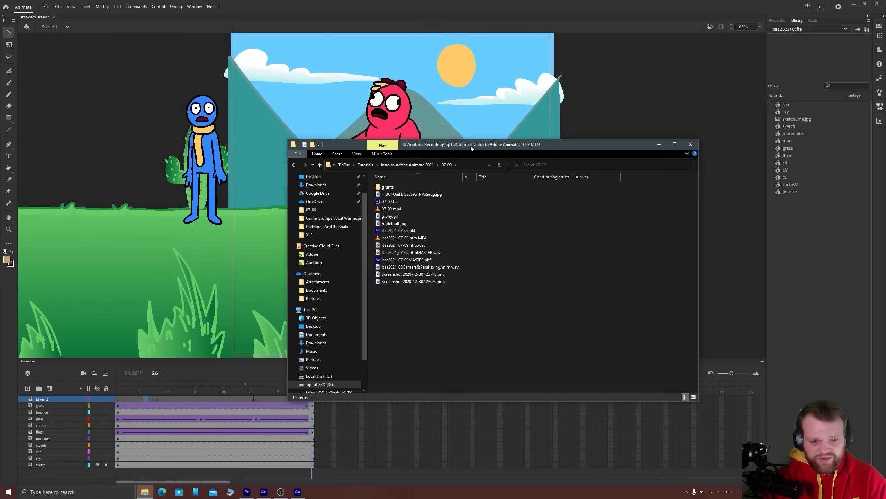
double_click(387, 187)
drag(405, 232, 795, 251)
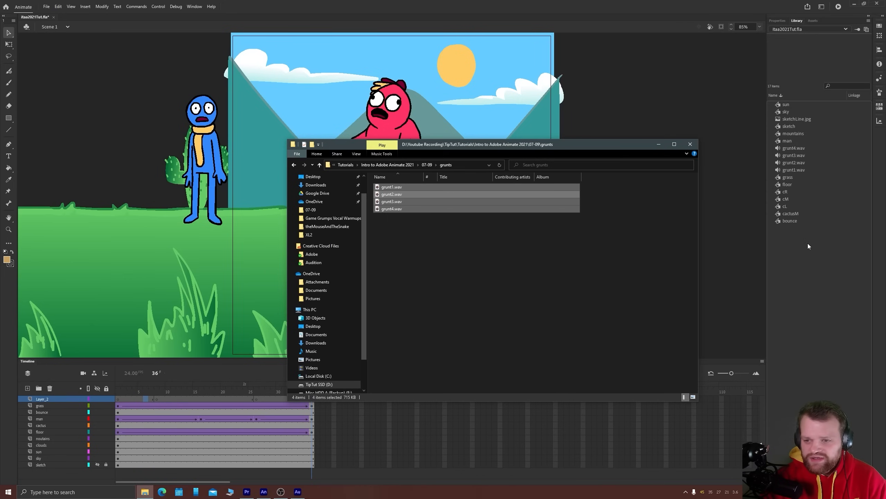
click(803, 255)
click(792, 169)
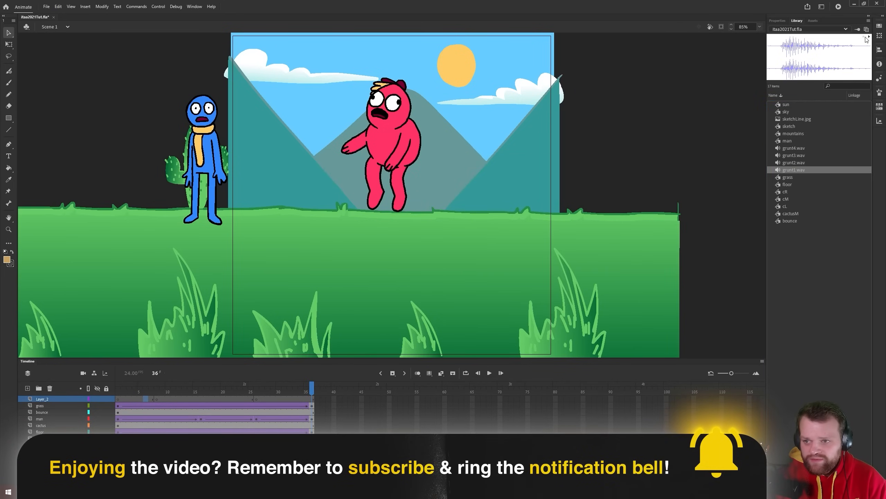
click(787, 163)
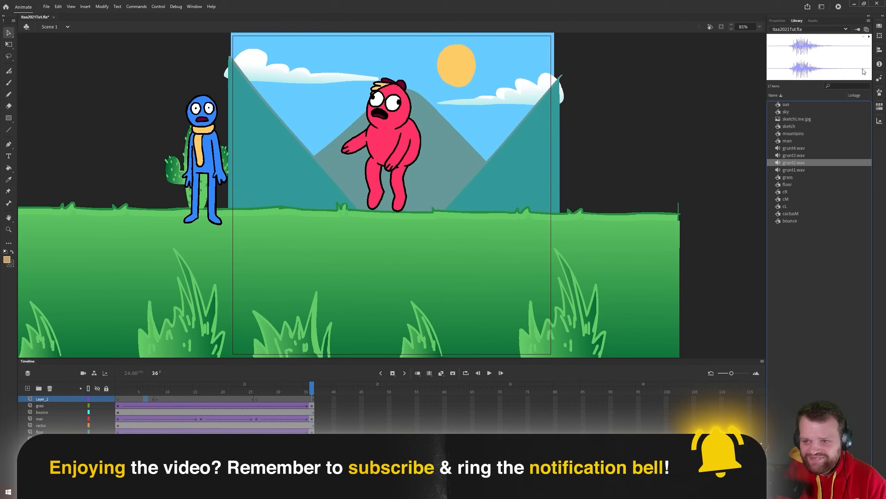
click(790, 154)
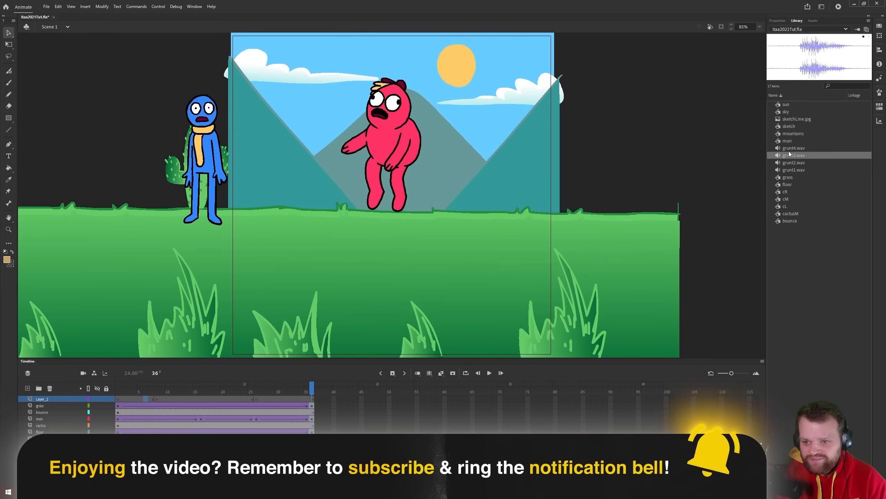
click(792, 148)
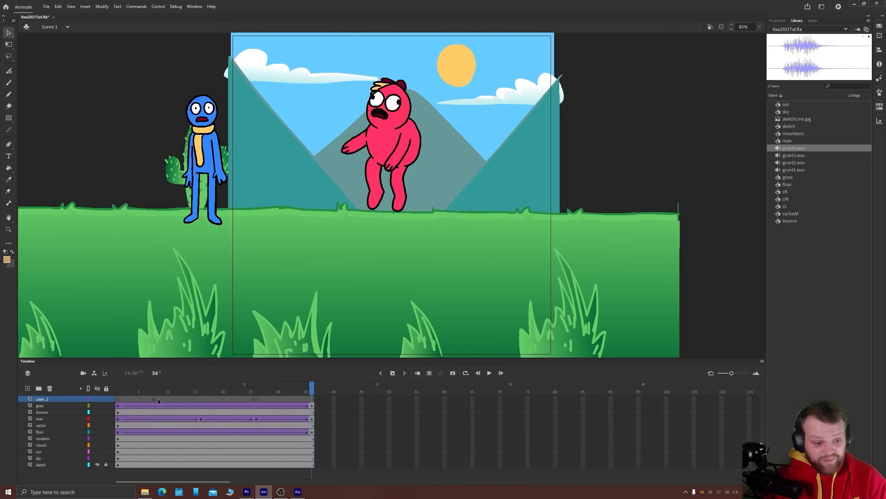
Place grunt1.wav on the new layer at frame 8 and play back the scene to check its timing
click(158, 399)
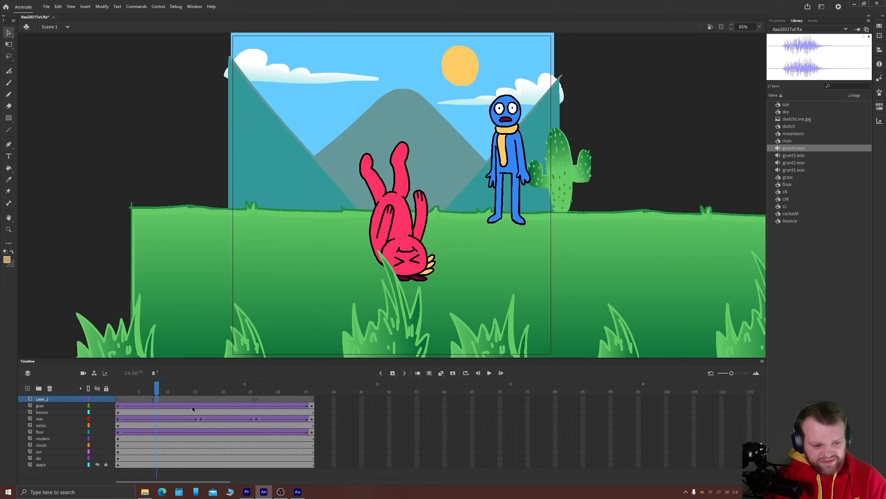
click(793, 162)
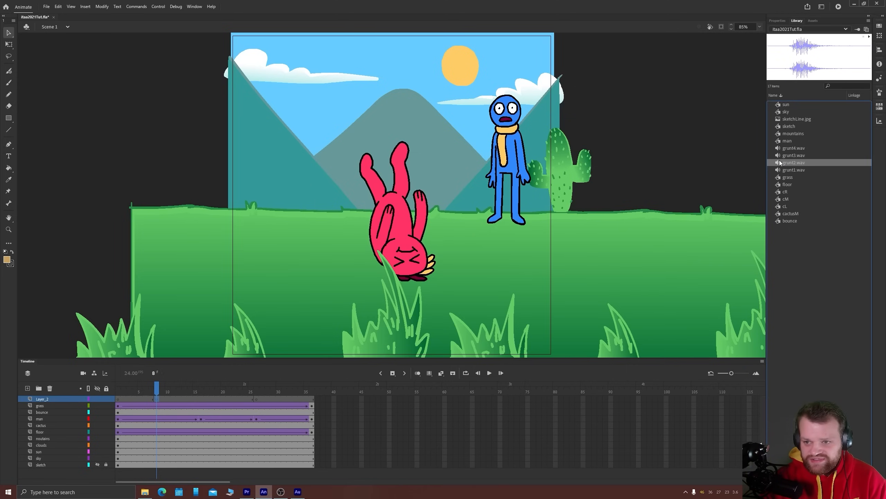
drag(779, 171, 396, 186)
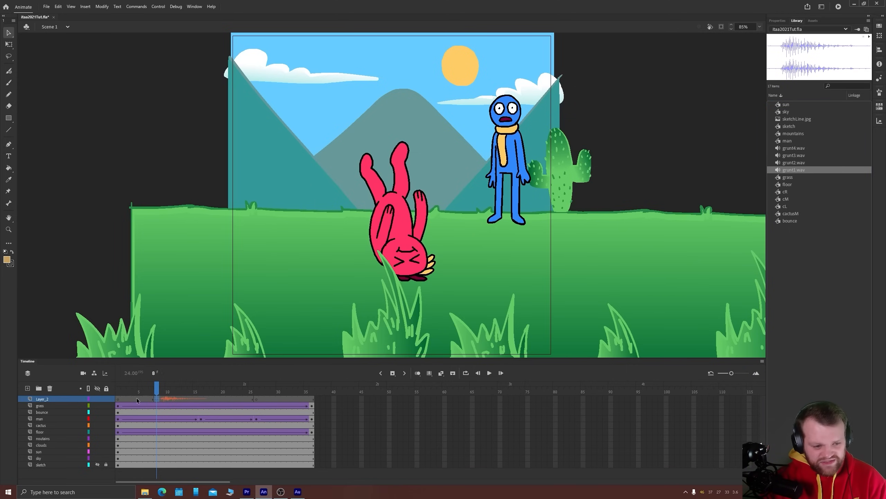
key(Return)
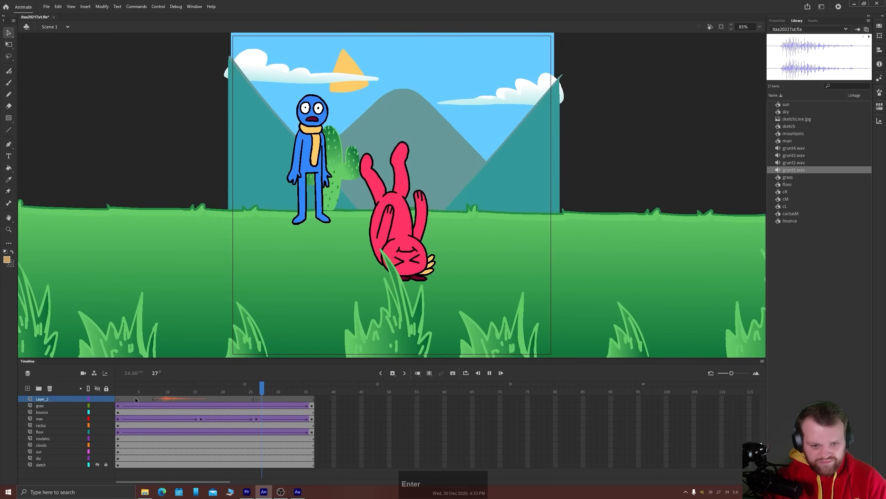
click(258, 399)
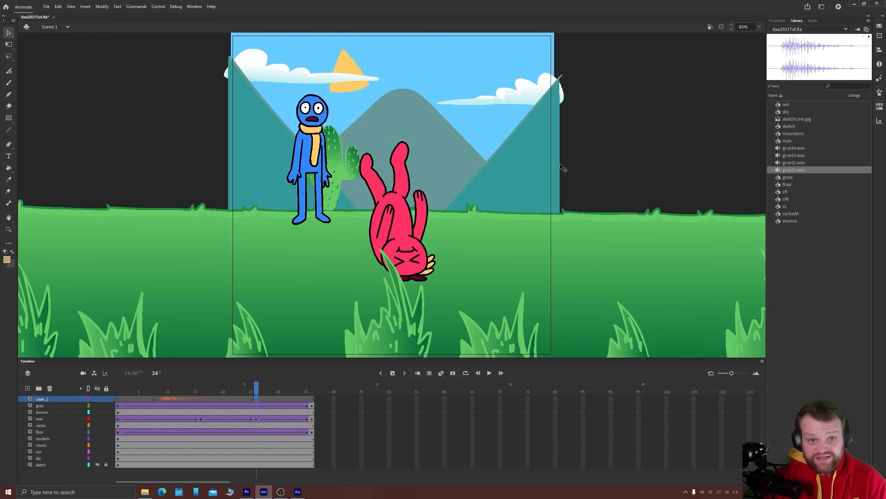
Swap the sound at frame 8 to grunt2.wav, switch it to grunt3.wav and play back the scene
click(158, 400)
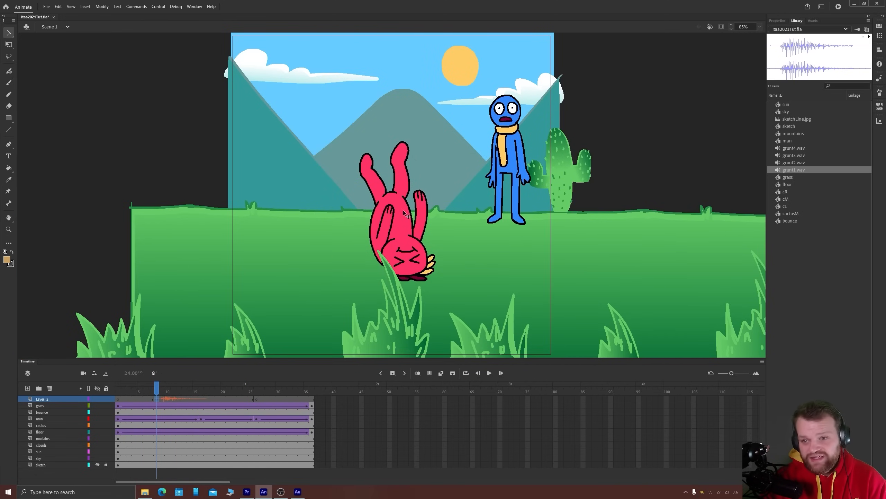
click(779, 20)
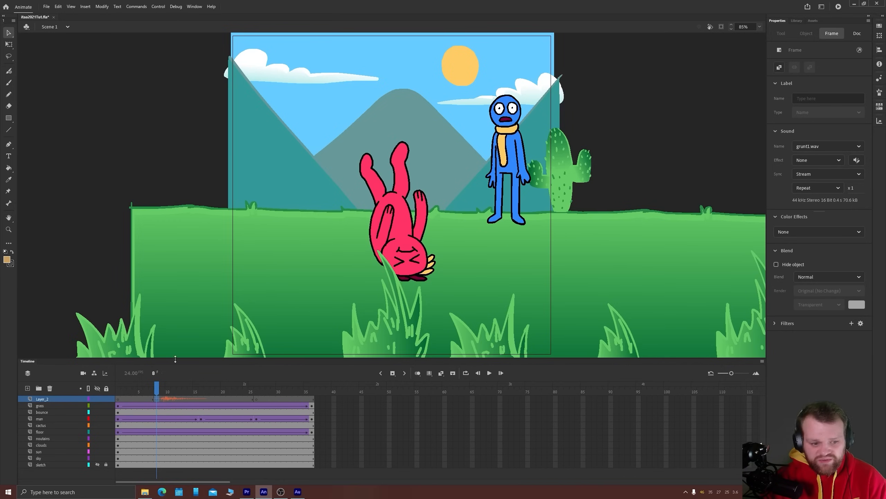
click(829, 147)
click(811, 183)
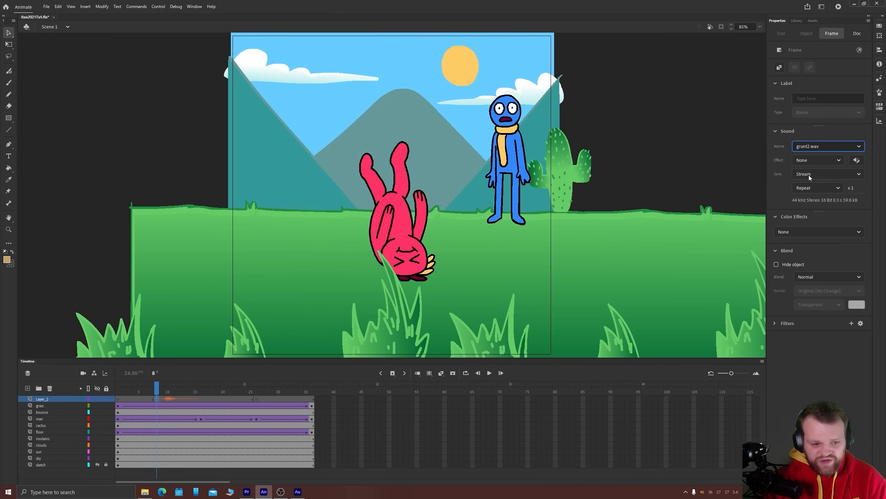
click(810, 148)
click(809, 193)
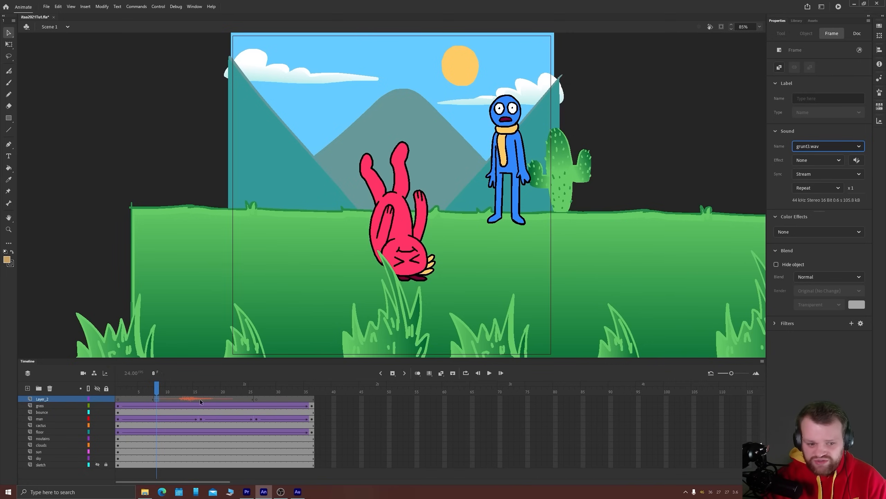
key(Return)
key(Return)
key(Return)
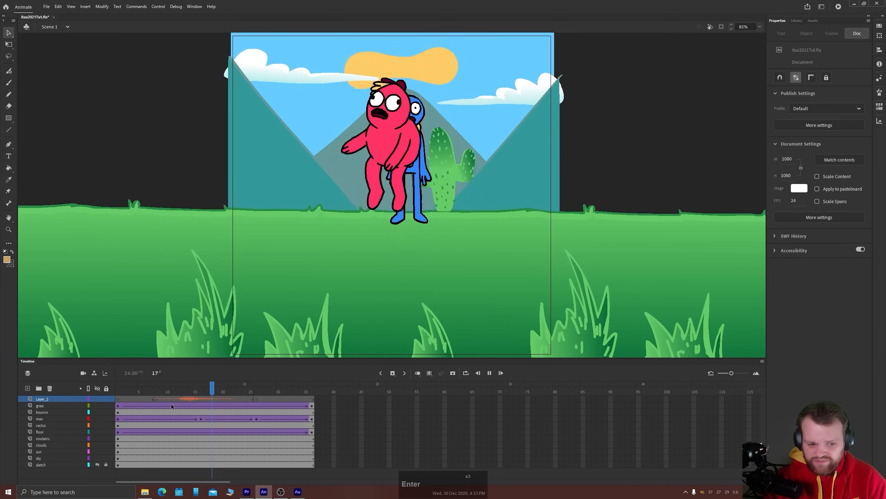
Move the grunt3.wav keyframe earlier to frame 4 on its own layer and play back the scene
drag(157, 400, 140, 405)
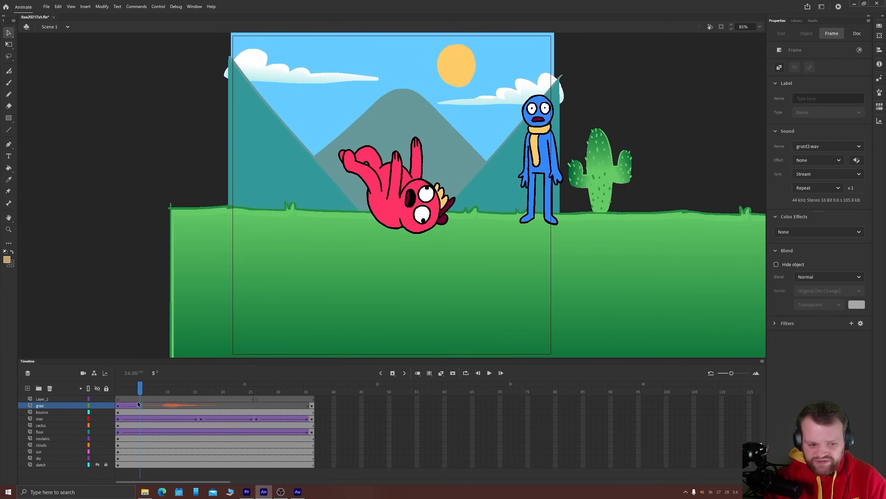
key(ctrl+z)
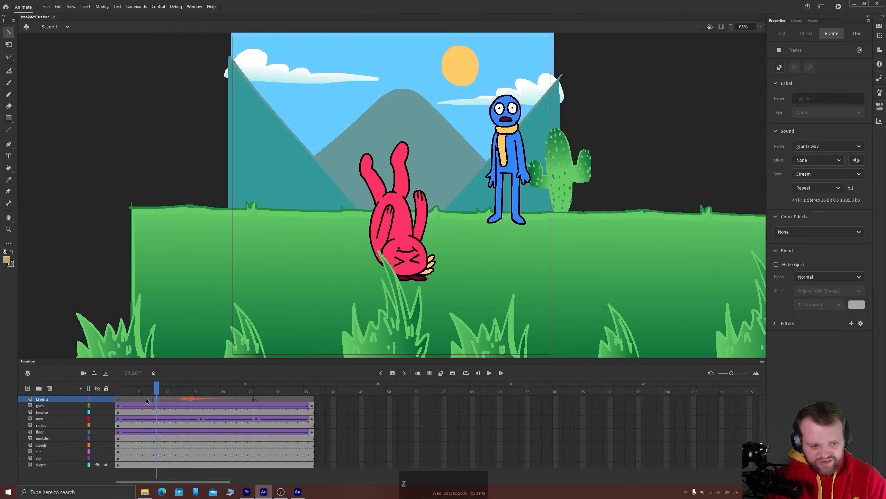
click(142, 399)
click(154, 399)
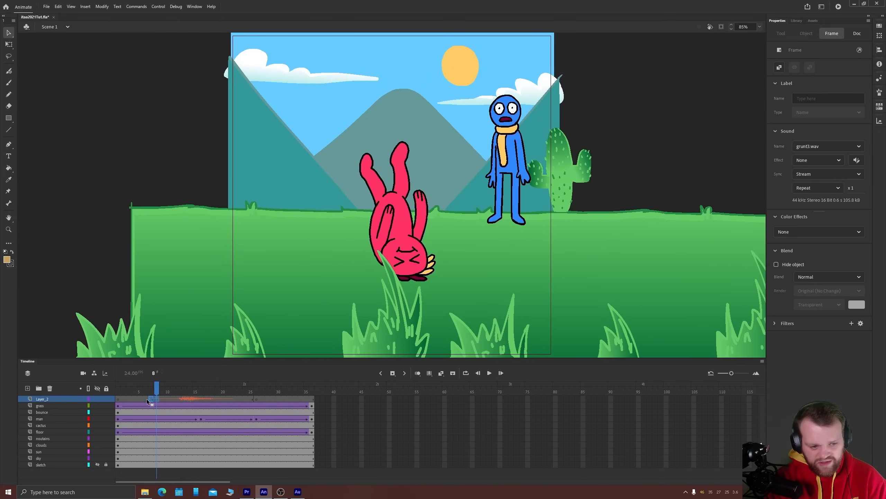
drag(154, 400, 133, 399)
key(Return)
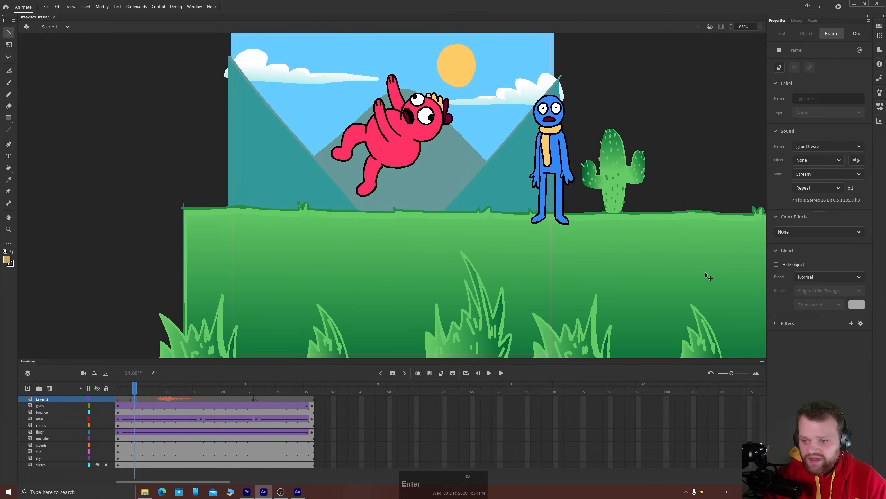
Keep the grunt3.wav sync on Stream, try the Fade to right effect and play back the scene
click(809, 175)
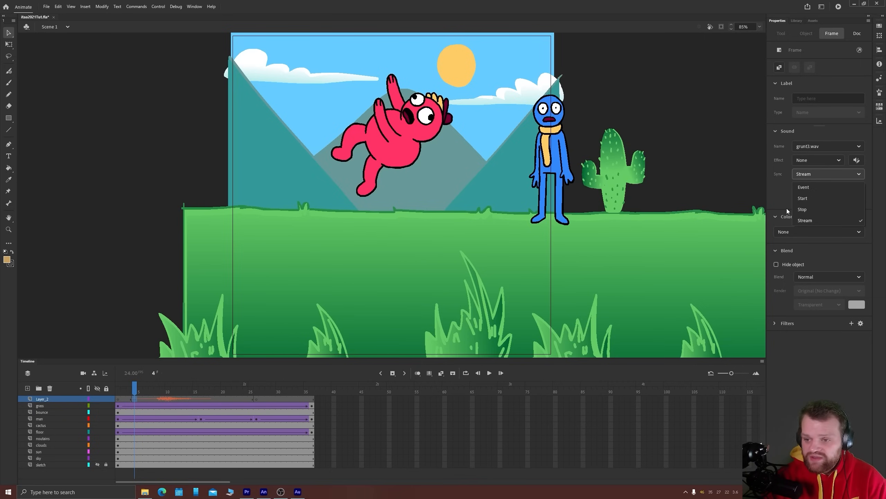
click(808, 220)
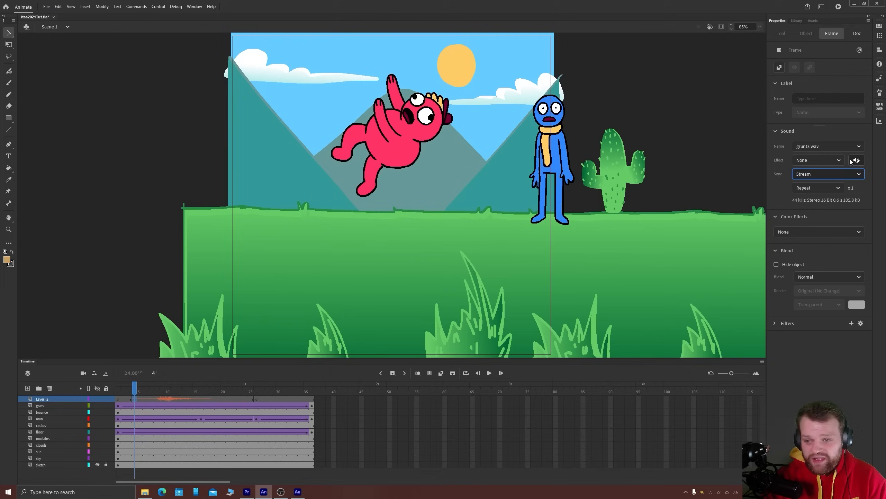
click(823, 159)
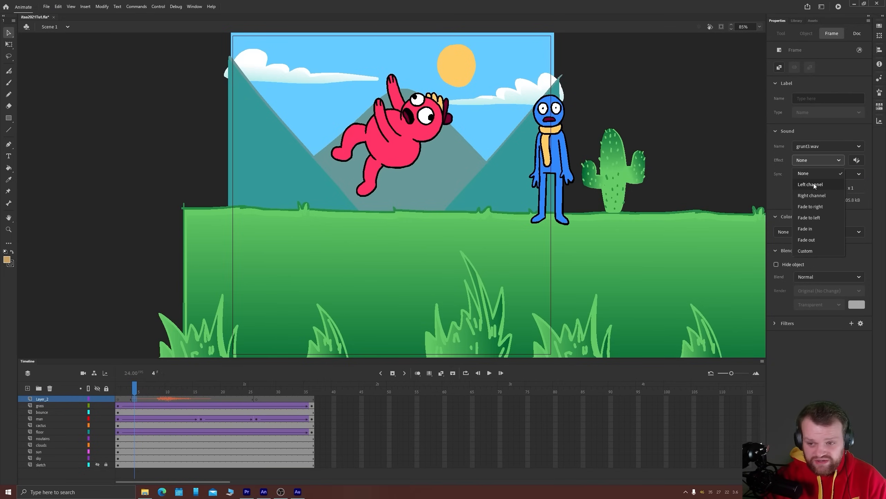
click(806, 207)
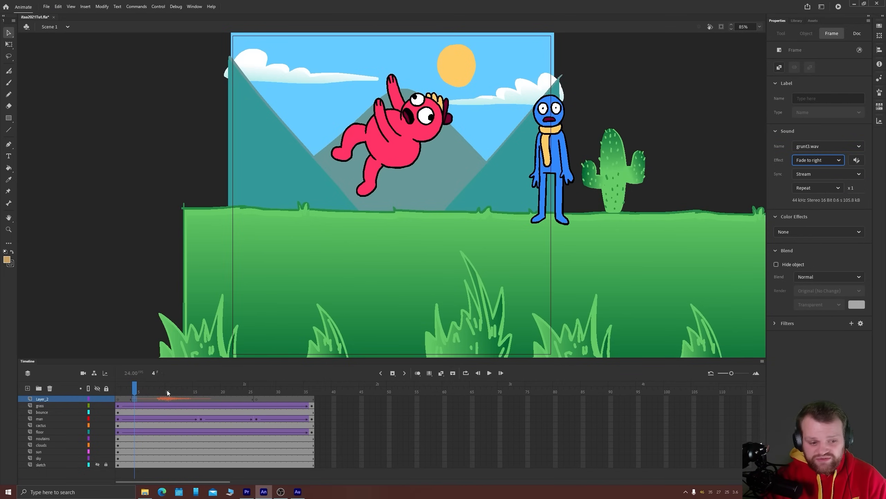
key(Return)
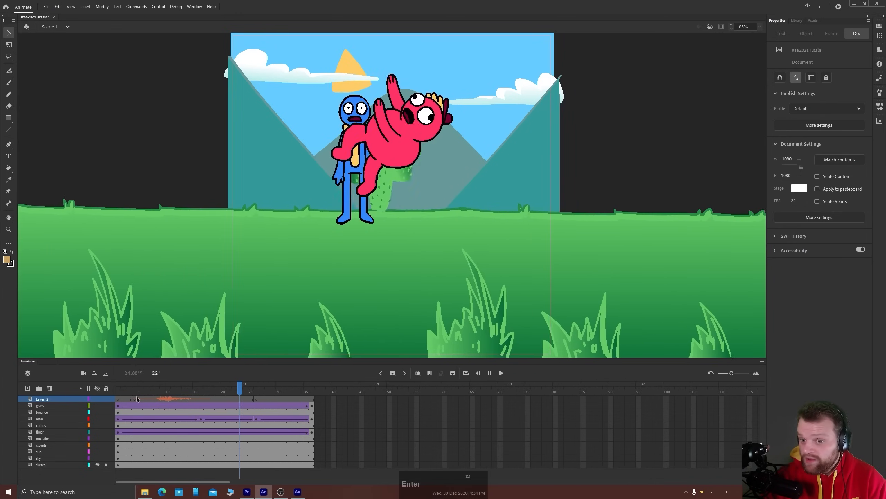
Reset the effect of the grunt3.wav sound at frame 4 to None
click(135, 398)
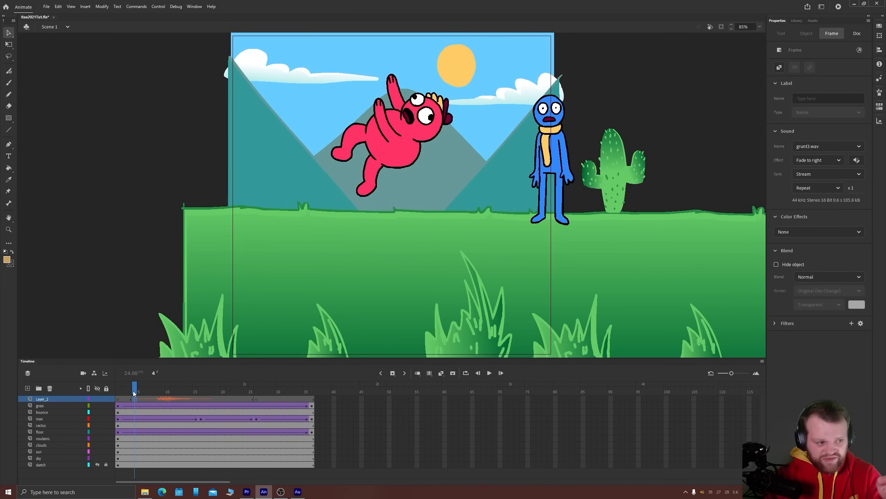
click(802, 160)
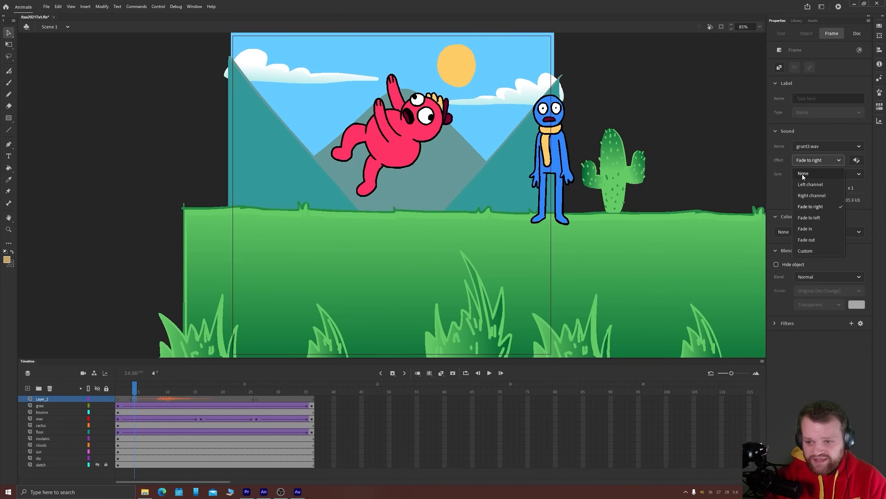
click(801, 174)
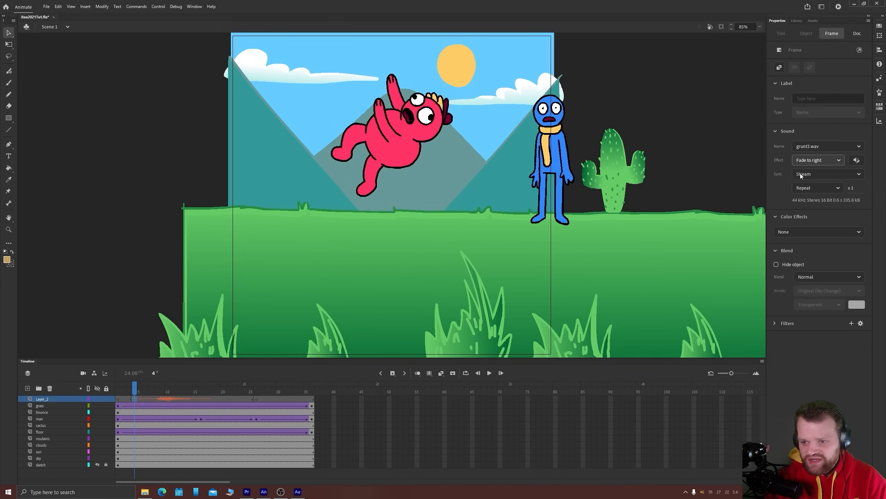
click(806, 158)
click(803, 164)
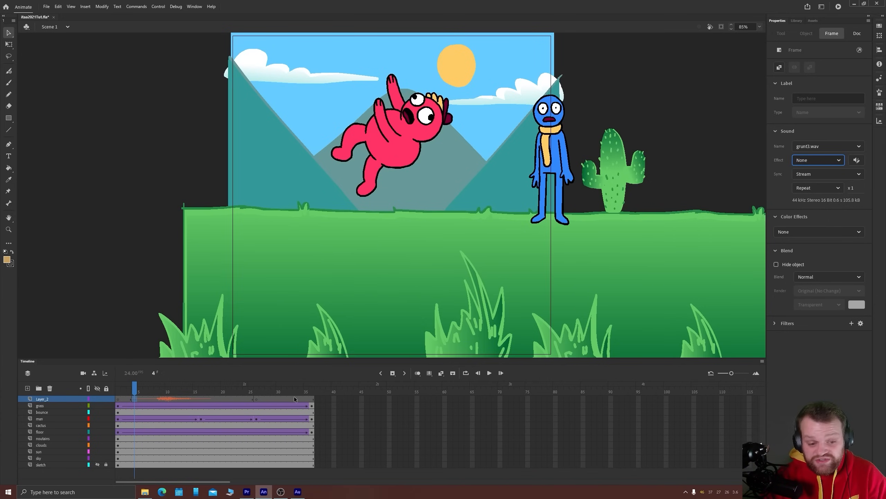
Assign grunt4.wav to the frame 26 keyframe of Layer_2 and move that keyframe earlier to frame 24
click(256, 400)
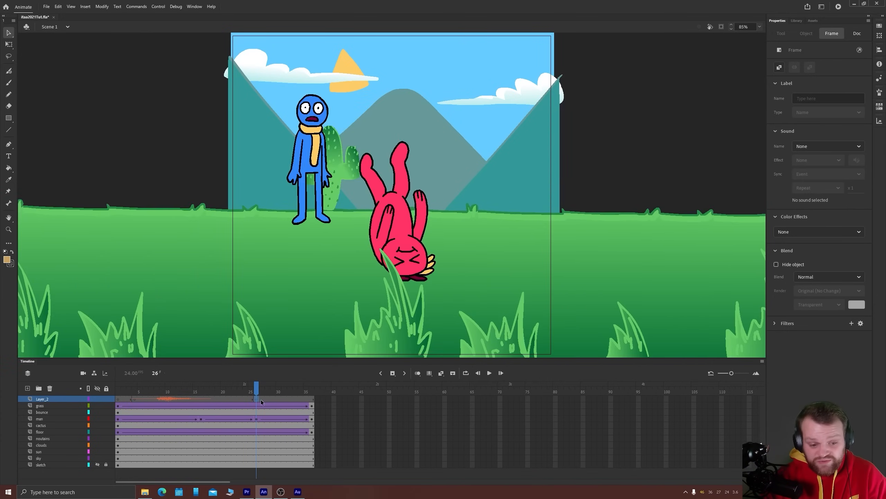
click(814, 149)
click(809, 204)
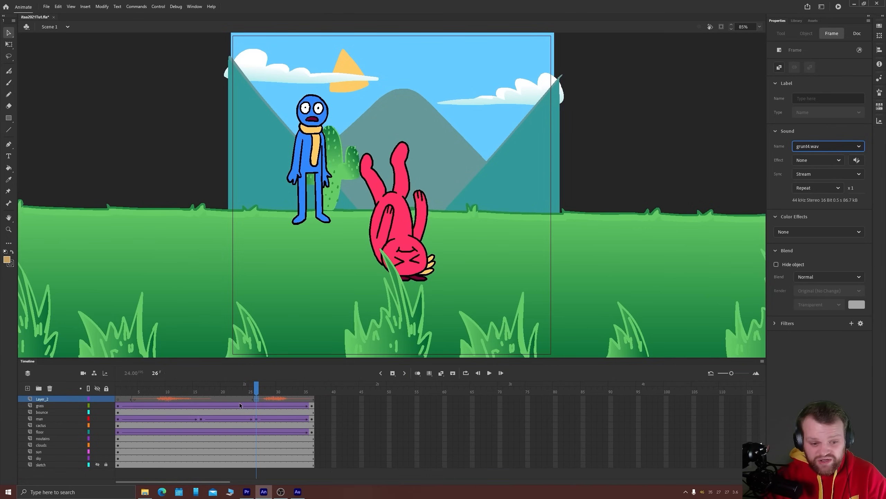
click(243, 400)
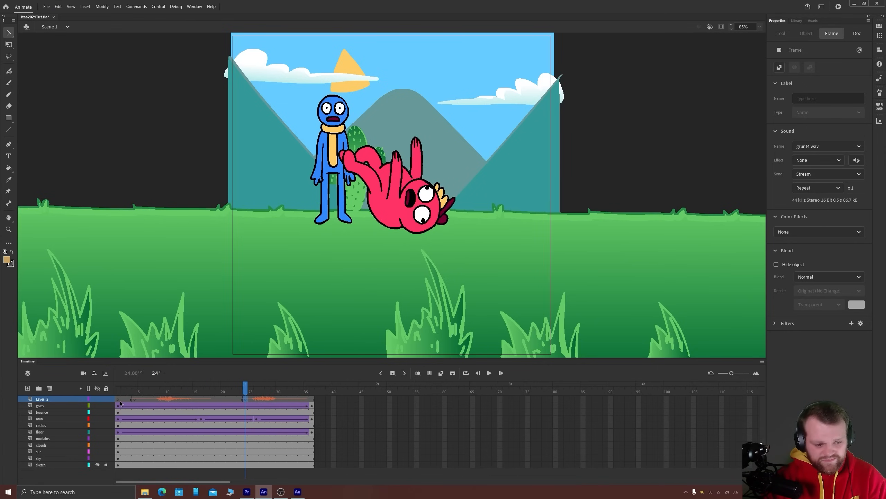
Play back the scene with both grunts, test the exported movie and close the test window
key(Return)
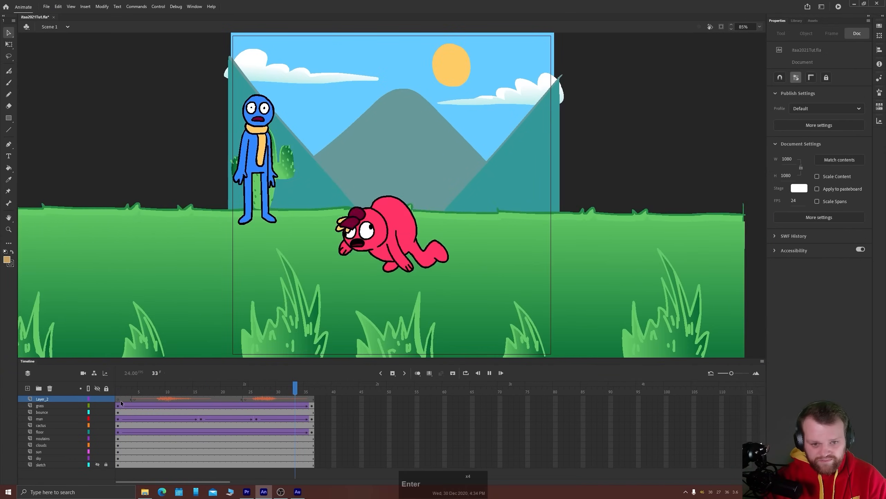
key(ctrl+Return)
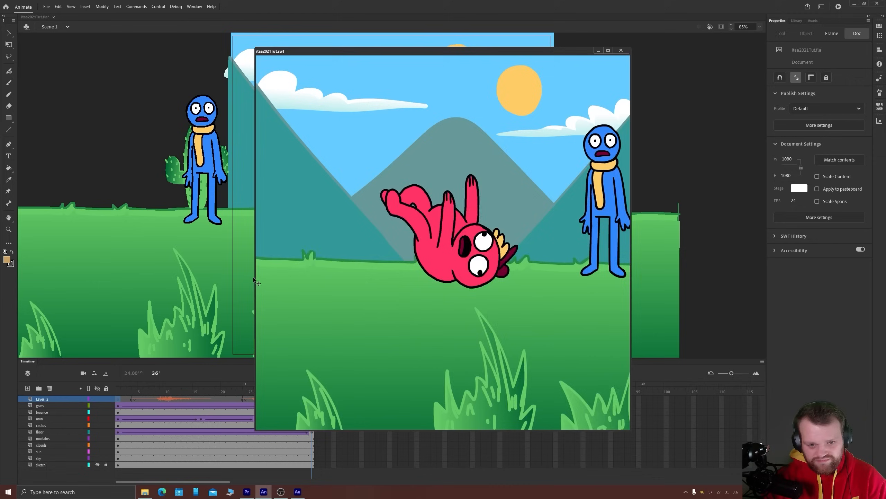
click(621, 50)
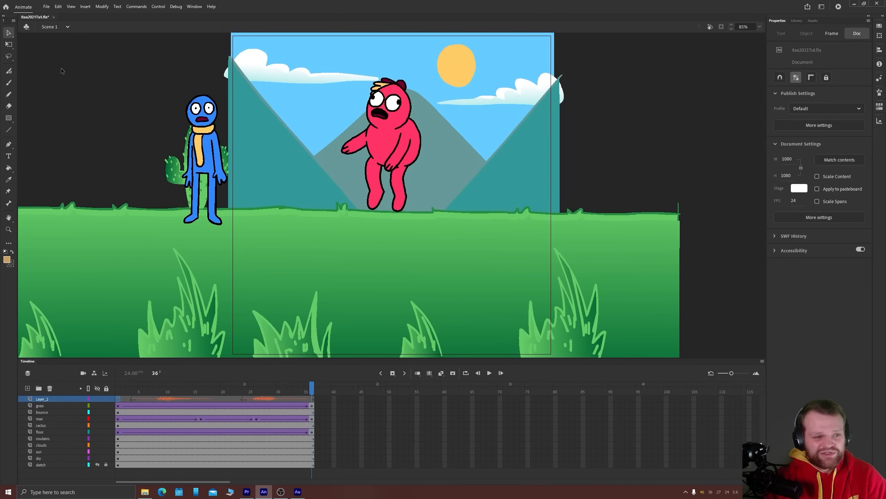
Set the audio stream compression to Raw in the document's publish settings
click(51, 7)
click(88, 136)
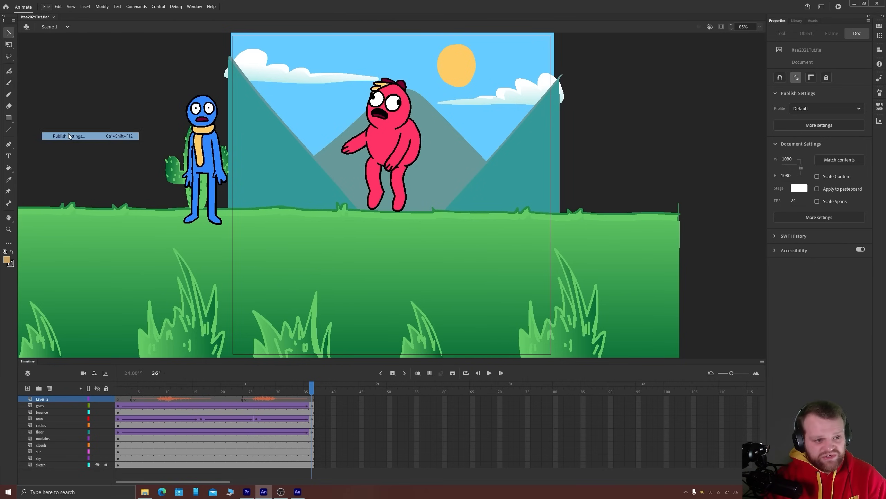
drag(406, 101, 425, 108)
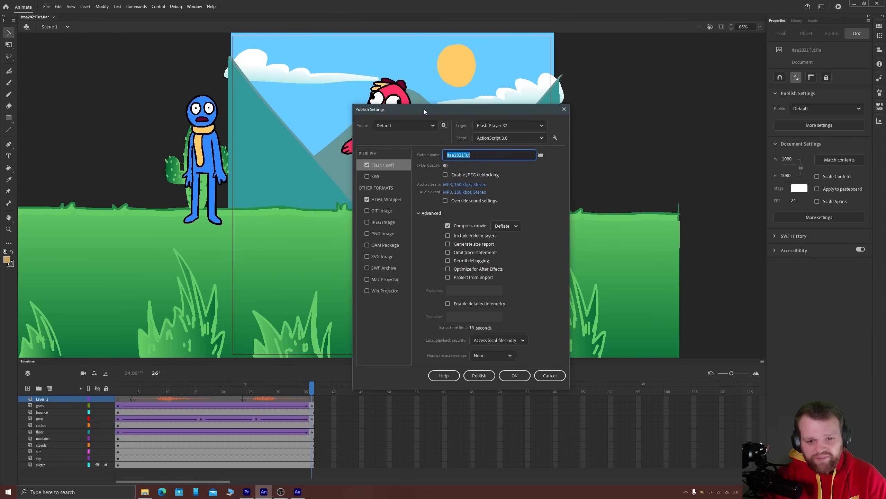
click(456, 185)
click(421, 216)
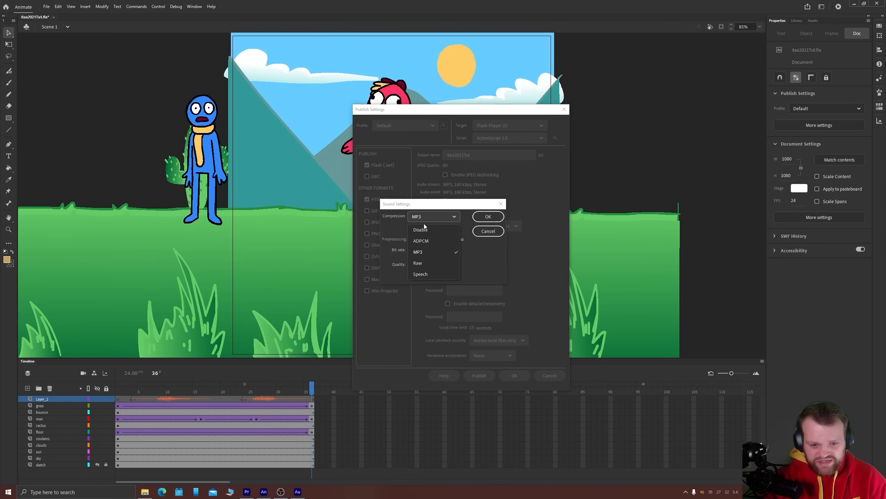
click(427, 266)
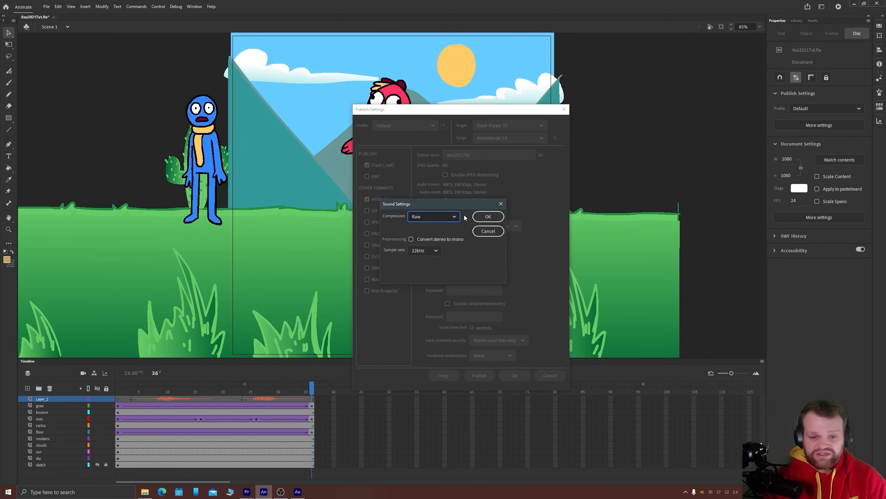
click(491, 215)
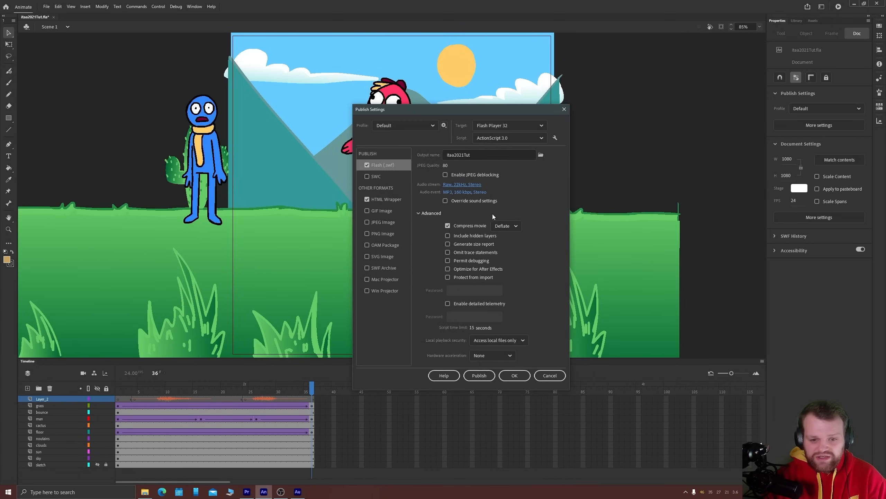
Set the audio event compression to Raw as well and apply the publish settings
click(452, 192)
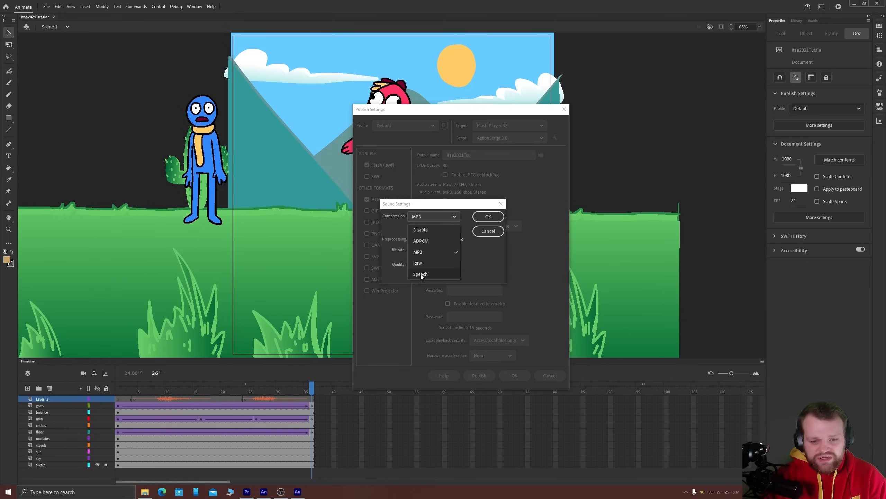
click(421, 263)
click(488, 216)
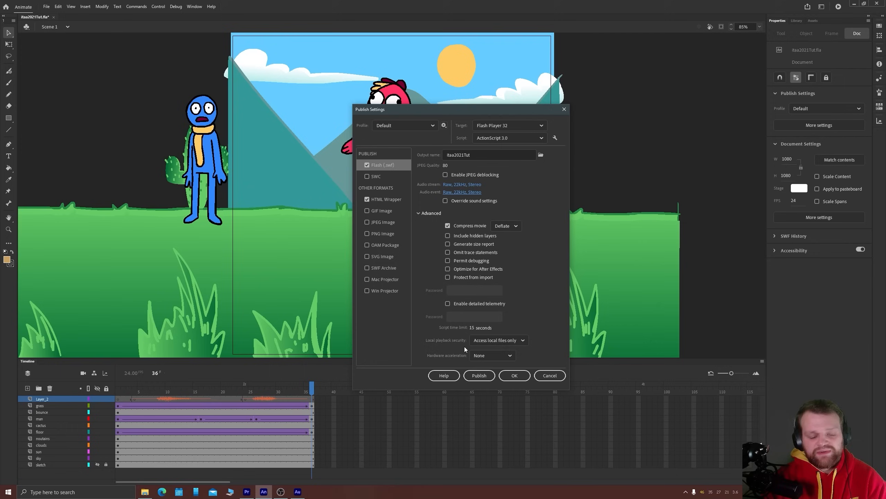
click(514, 375)
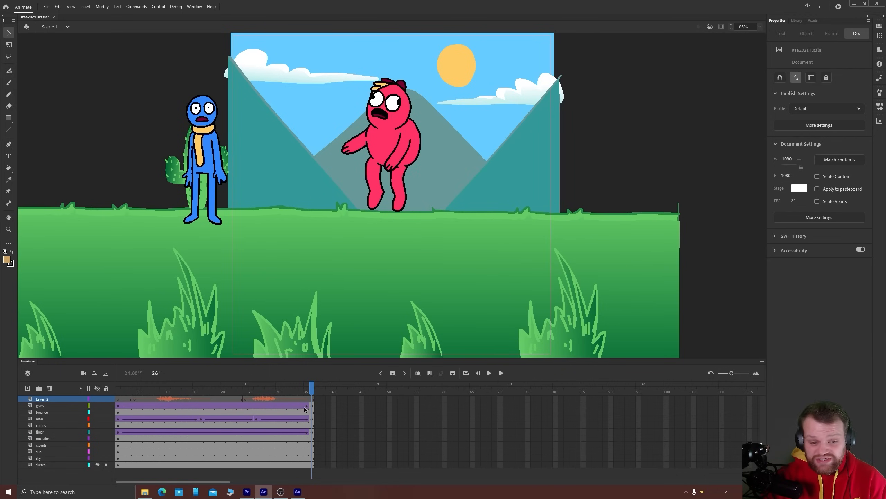
Scrub across the grunt3.wav waveform on Layer_2 and return to frame 1 of the scene
drag(129, 399, 163, 399)
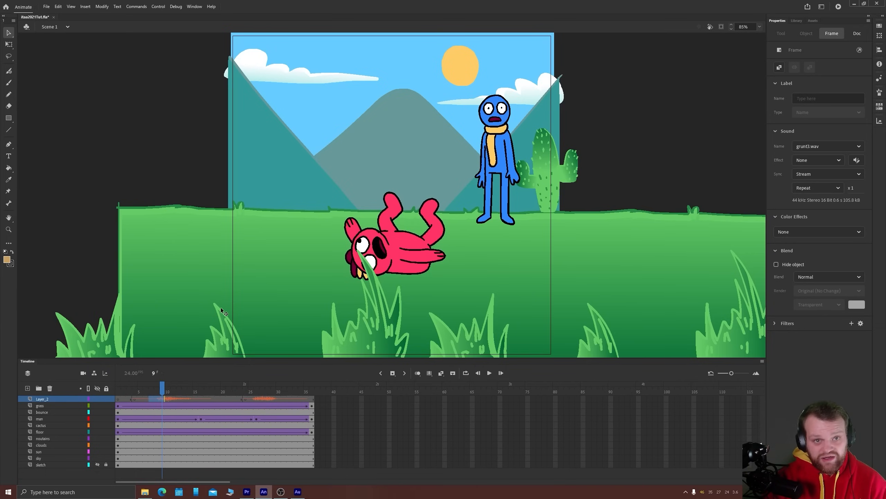
click(118, 405)
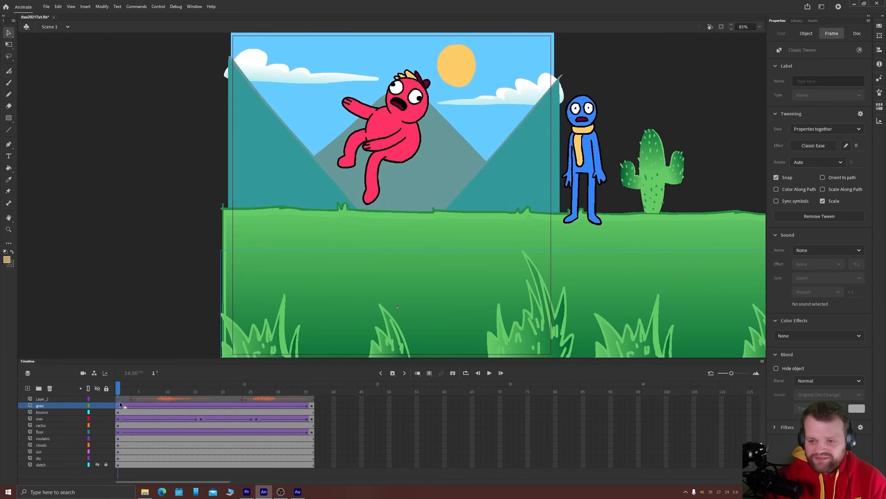
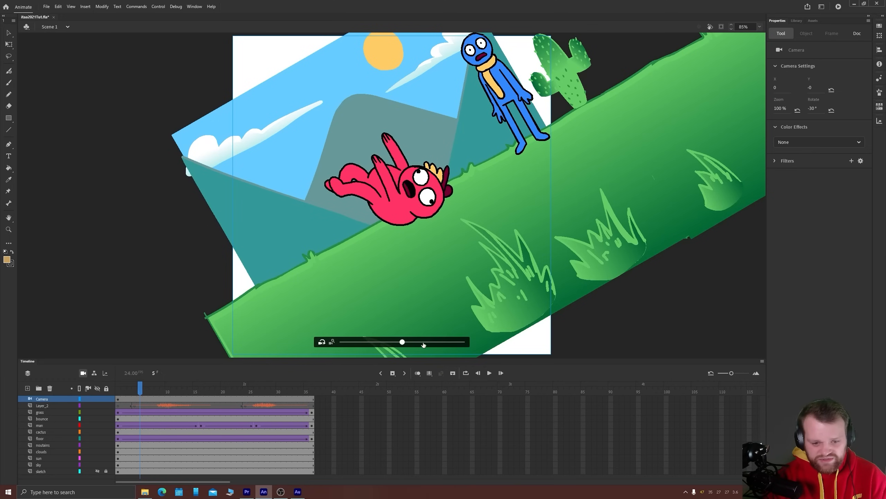
Try rotating the camera over the scene and undo the rotation
drag(414, 342, 371, 341)
key(ctrl+z)
key(ctrl+z)
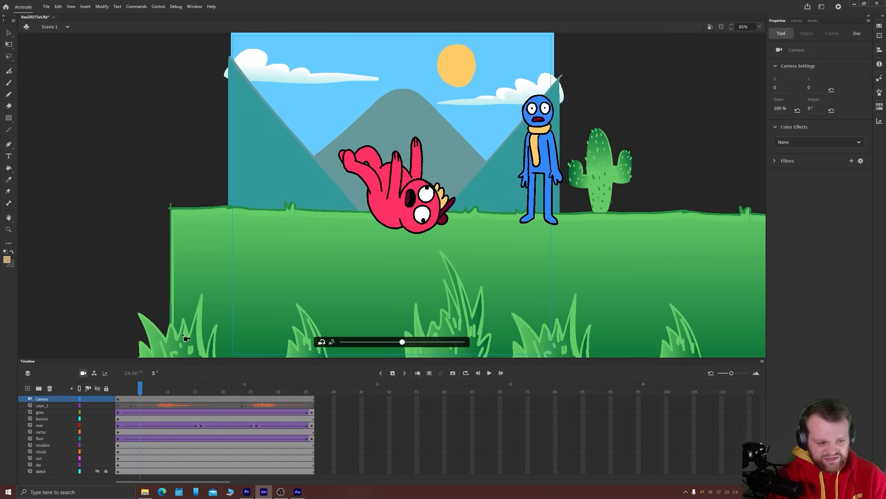
Try rotating the camera with all layers attached to it and undo the rotation
click(87, 388)
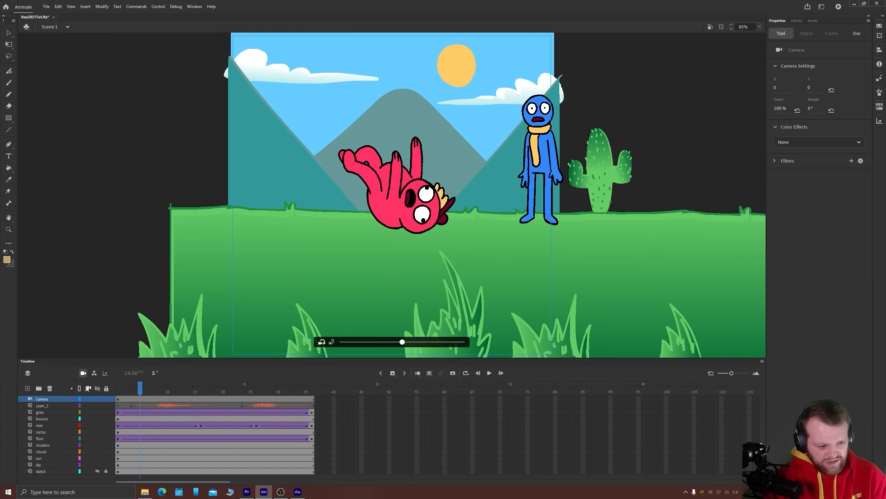
click(88, 388)
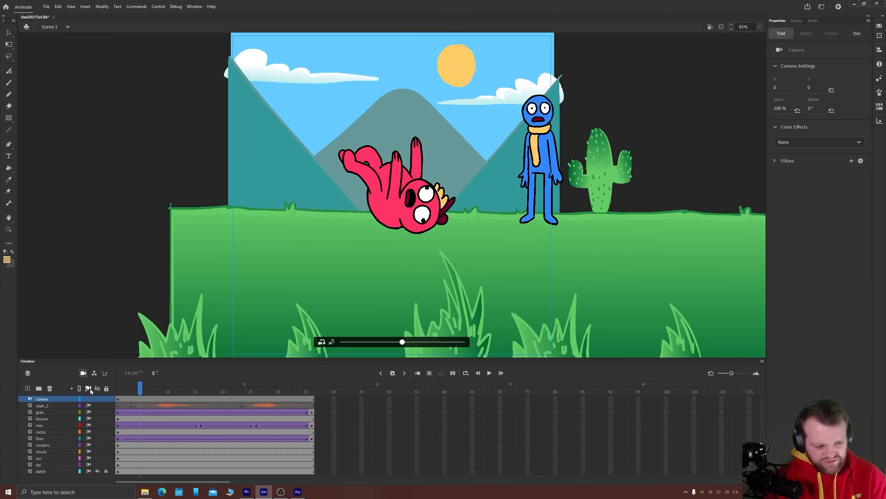
drag(402, 342, 449, 344)
key(ctrl+z)
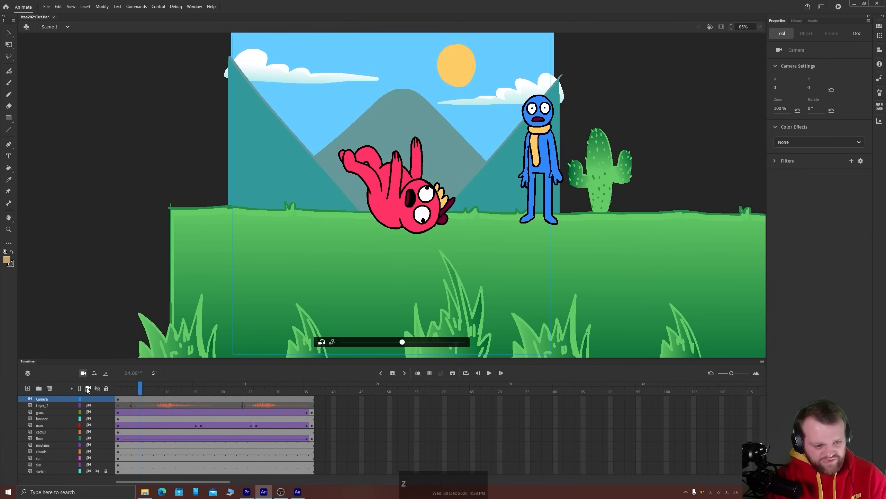
Try rotating the camera with only the grass, bounce, cactus, noutains and clouds layers attached, and undo these changes
click(88, 388)
click(88, 411)
click(88, 418)
click(88, 432)
click(89, 445)
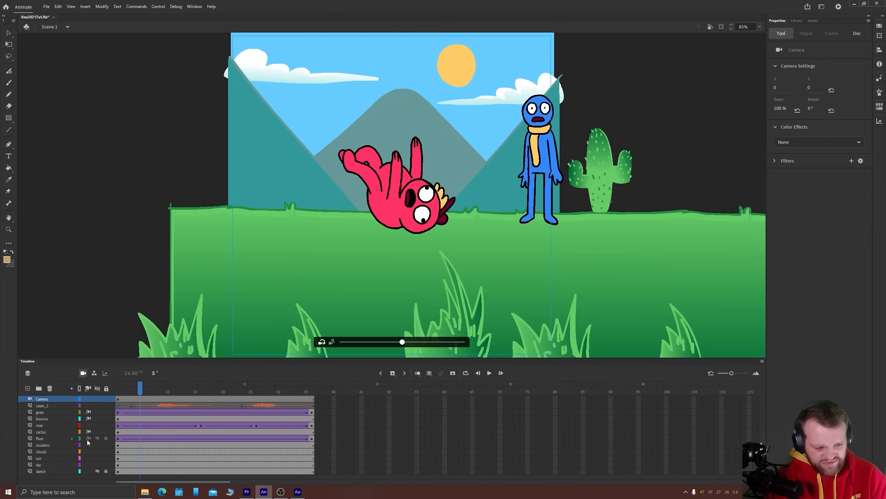
click(89, 451)
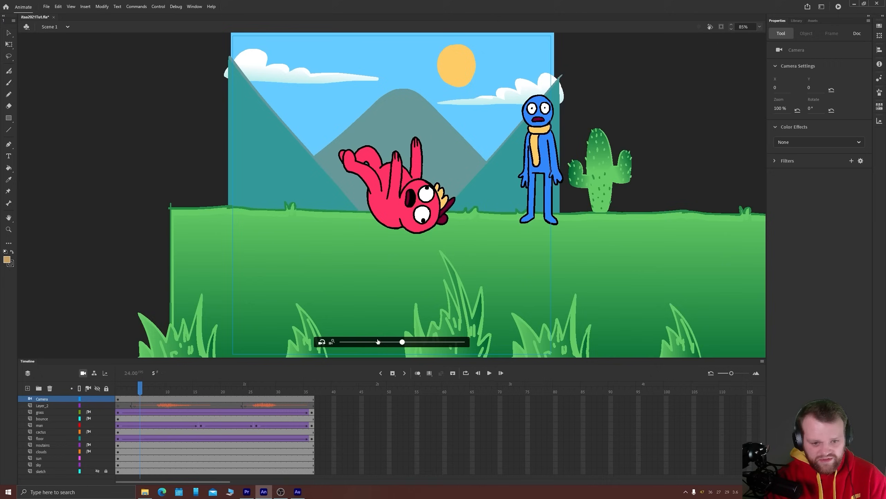
drag(402, 342, 423, 338)
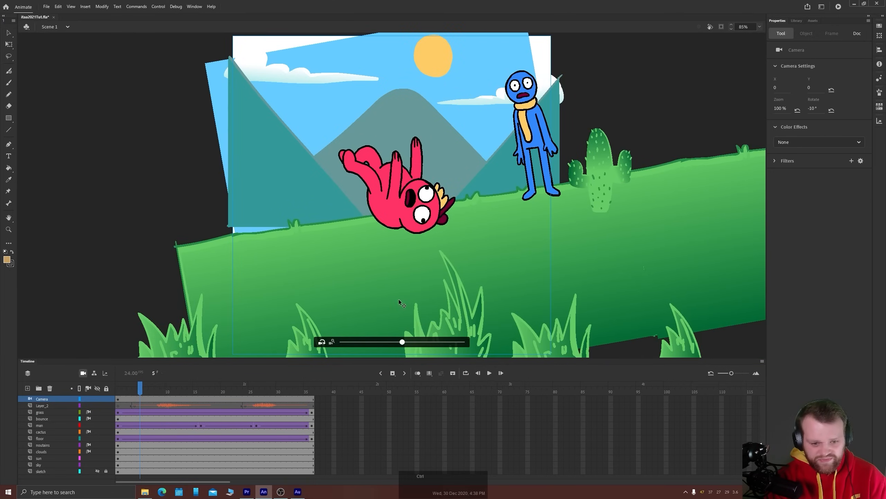
key(ctrl+z)
key(ctrl+z)
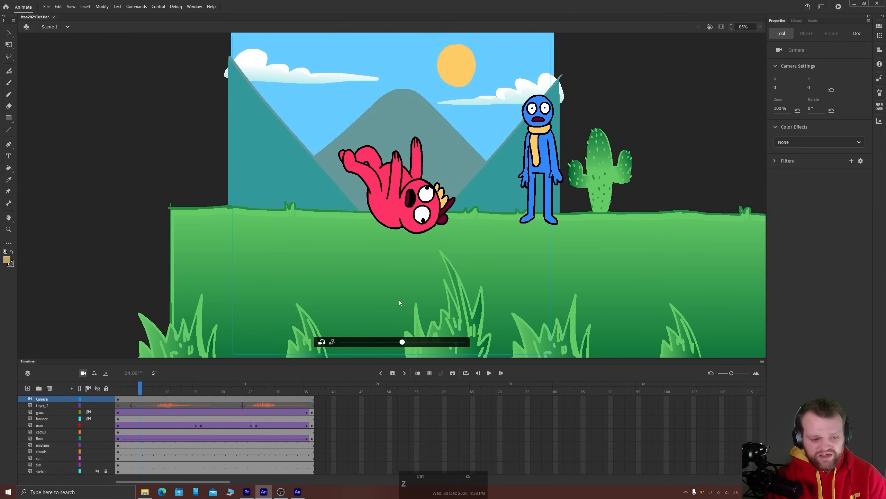
key(ctrl+z)
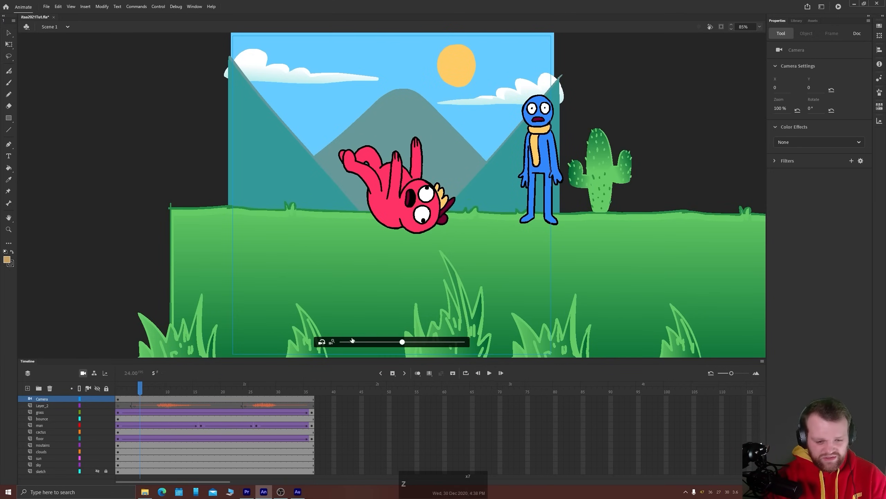
Try rotating the camera at frame 1 and zooming it to 120%, undoing each change
click(118, 400)
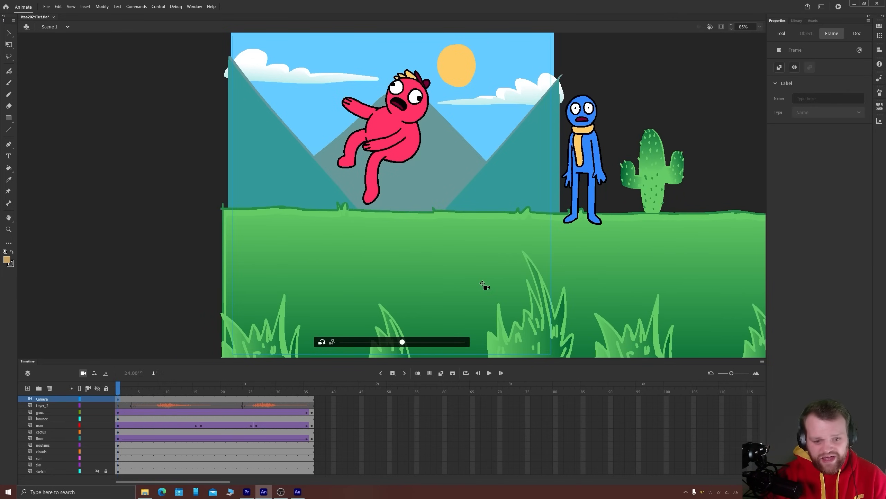
drag(403, 342, 442, 343)
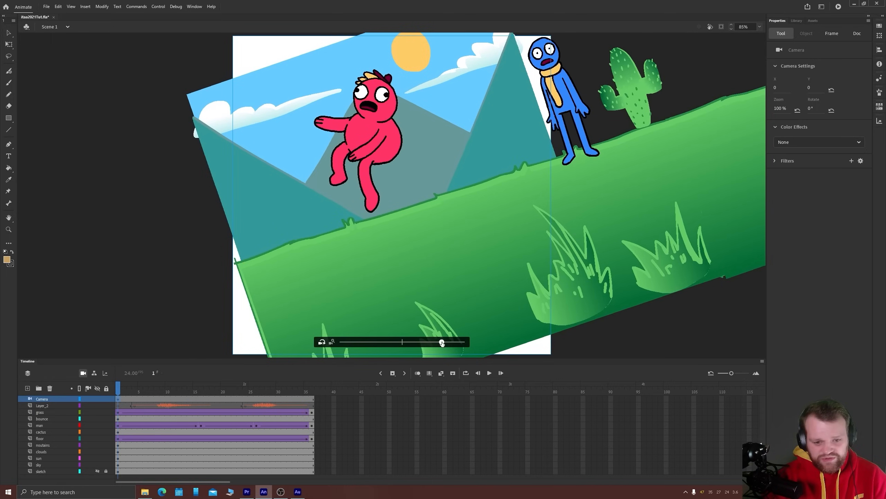
key(ctrl+z)
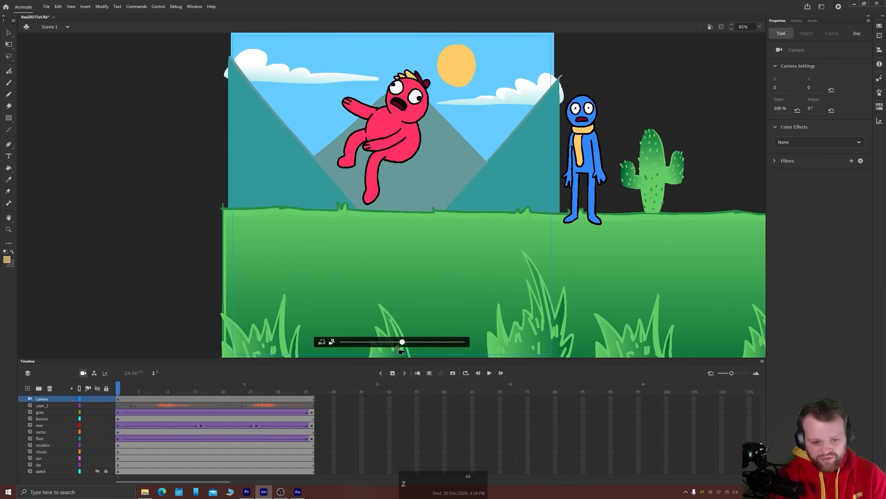
drag(402, 342, 424, 337)
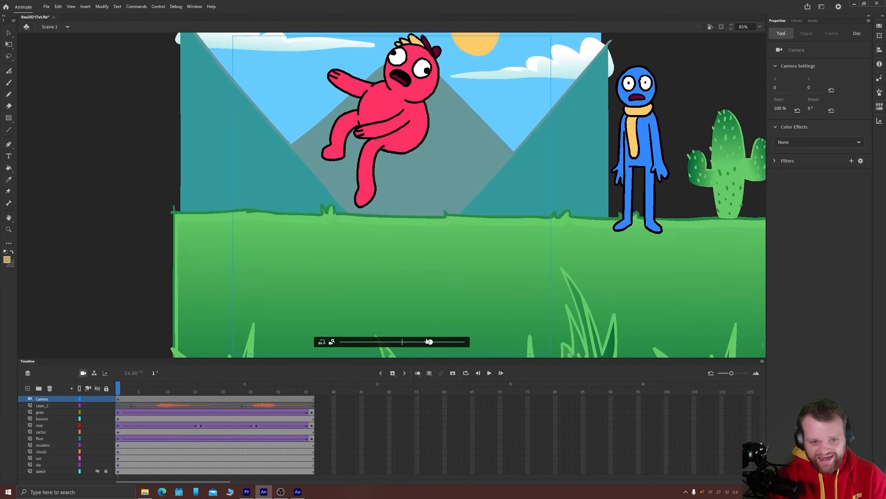
key(ctrl)
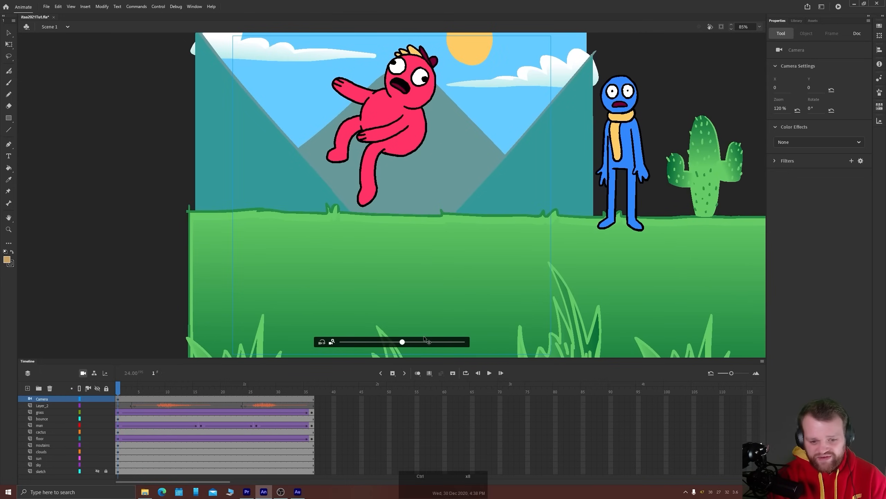
key(ctrl+z)
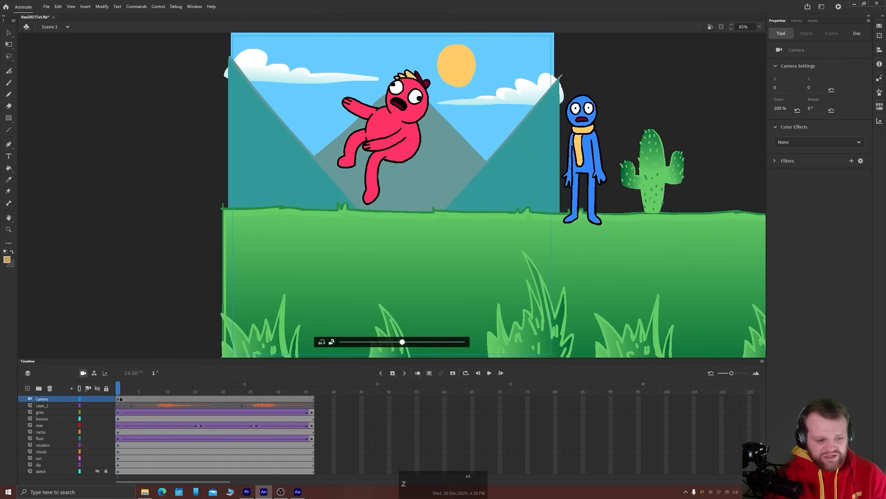
Show the layer depth settings, place them beside the scene and narrow them slightly
click(880, 121)
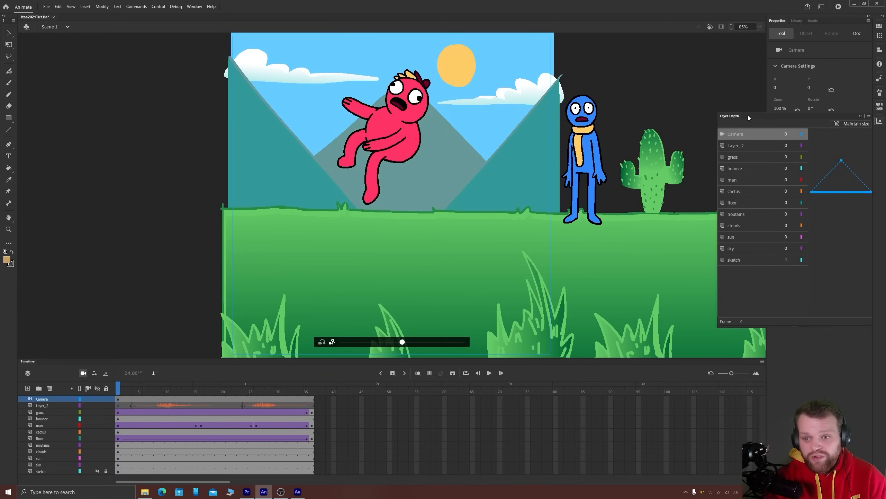
drag(748, 118, 114, 60)
drag(125, 275, 130, 284)
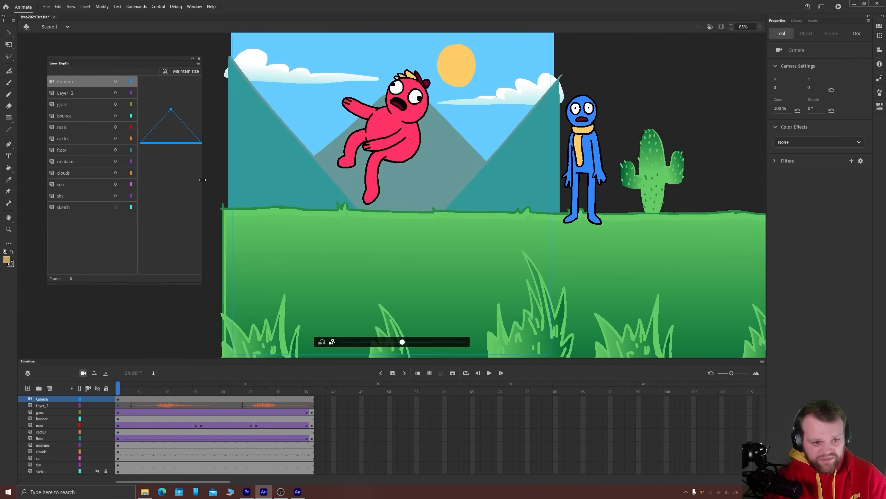
mouse_move(202, 179)
mouse_down()
mouse_move(185, 178)
mouse_move(193, 178)
mouse_up()
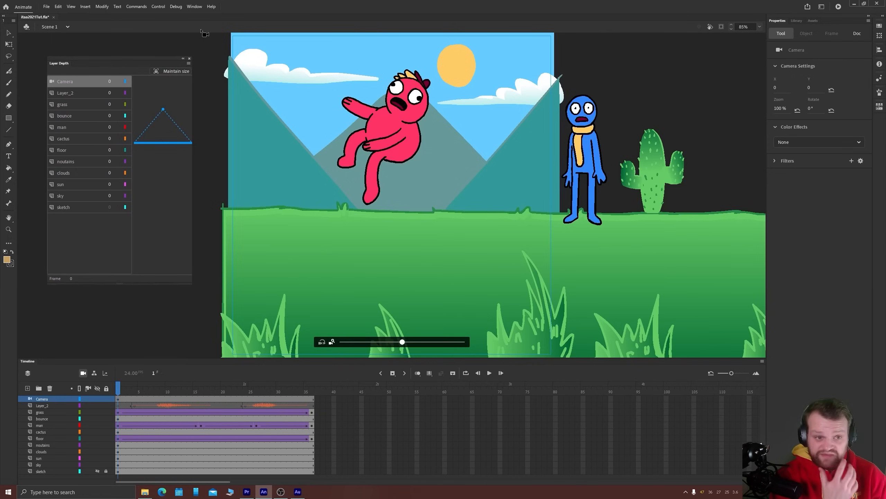
click(192, 7)
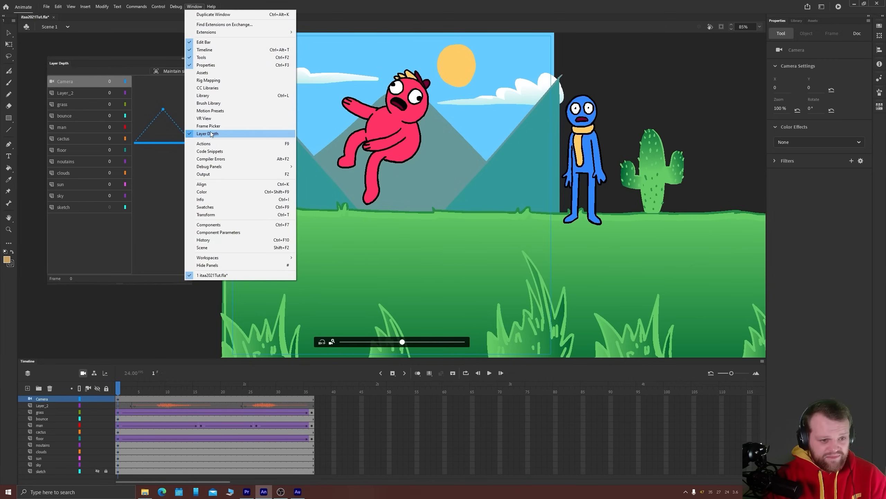
click(192, 134)
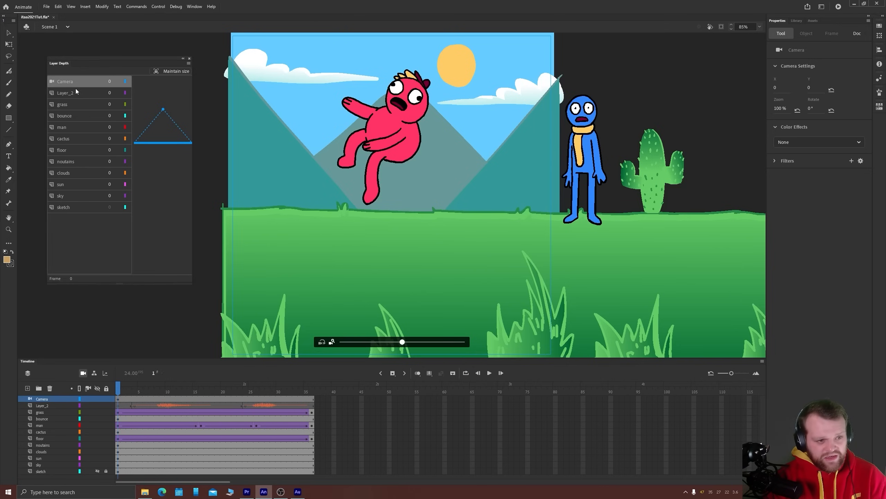
Rename Layer_2 as sound
double_click(42, 406)
text(sound)
key(Return)
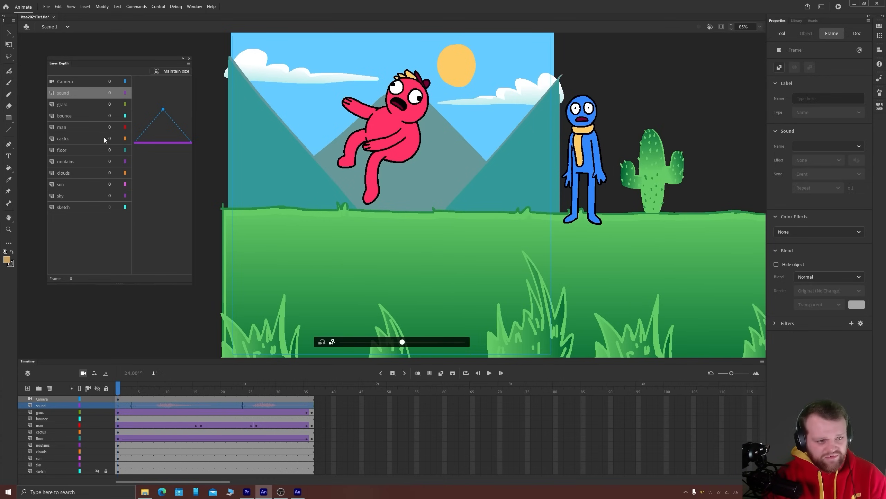
Try pushing the grass layer back to a depth of 565 and reset its depth to 0
drag(110, 104, 315, 105)
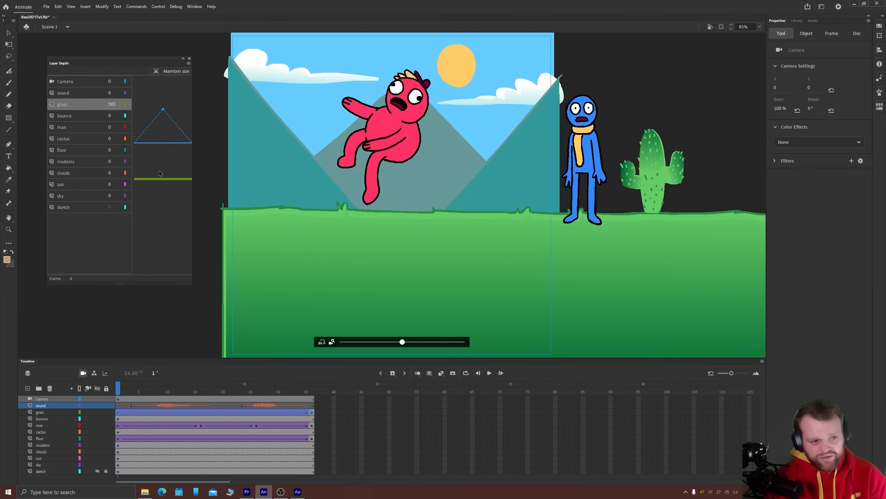
click(111, 104)
text(0)
key(Return)
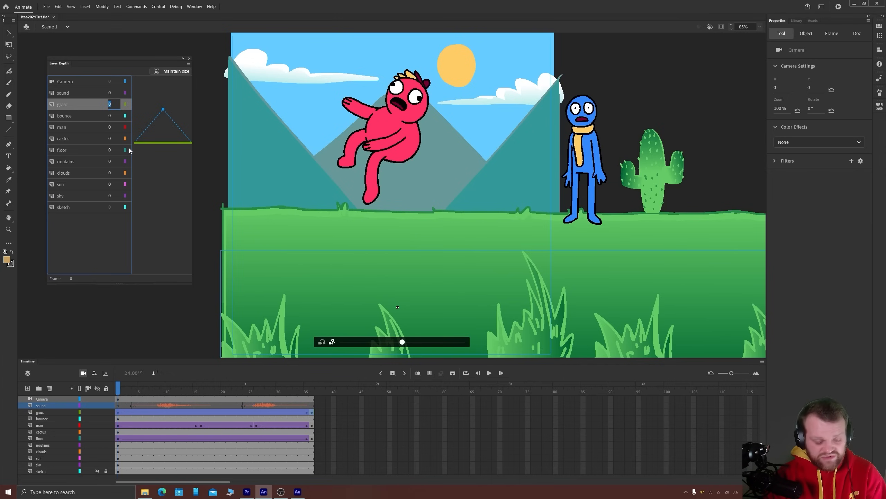
Set the grass layer's depth to -300 on its first keyframe and on its last keyframe at frame 36
text(-300)
key(Return)
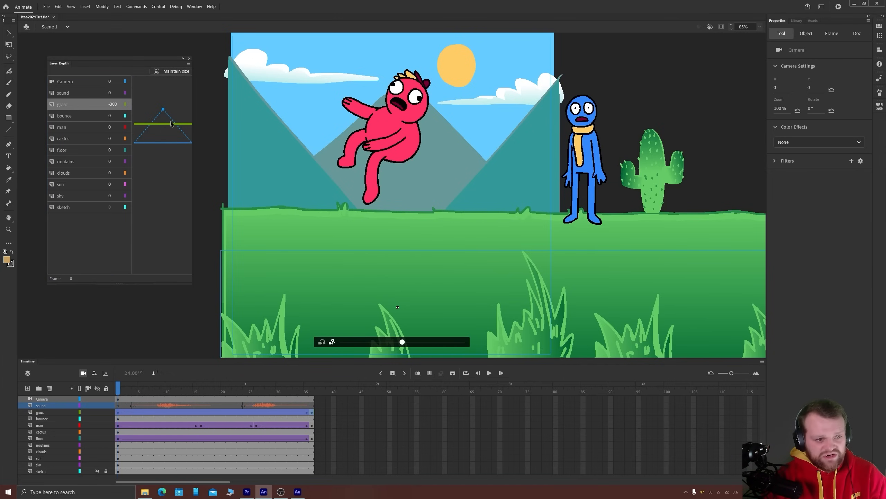
click(300, 413)
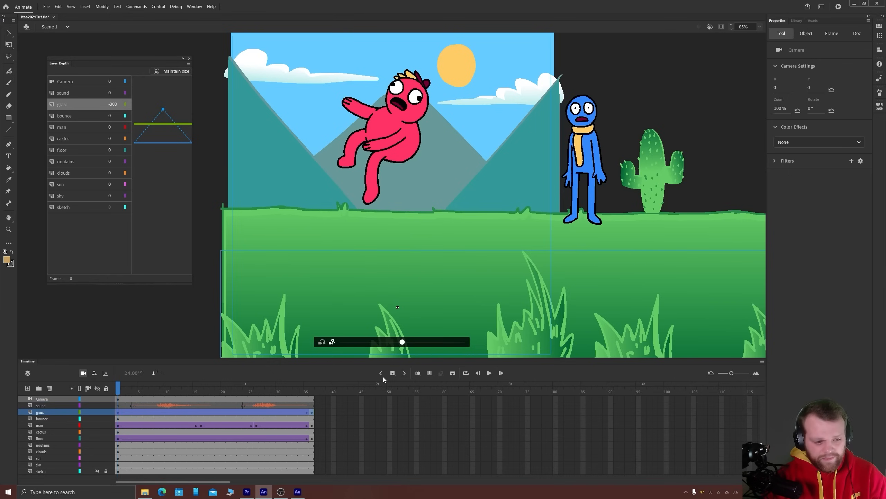
click(51, 414)
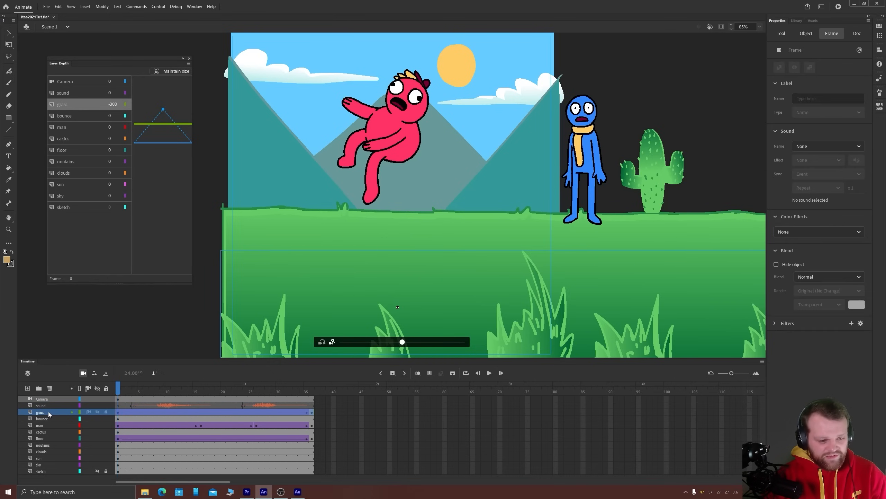
click(120, 413)
click(312, 414)
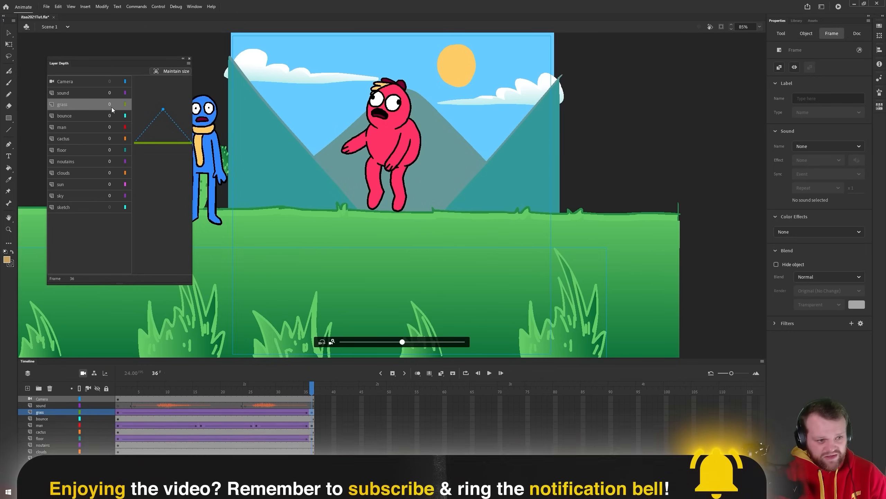
click(110, 104)
text(-300)
key(Return)
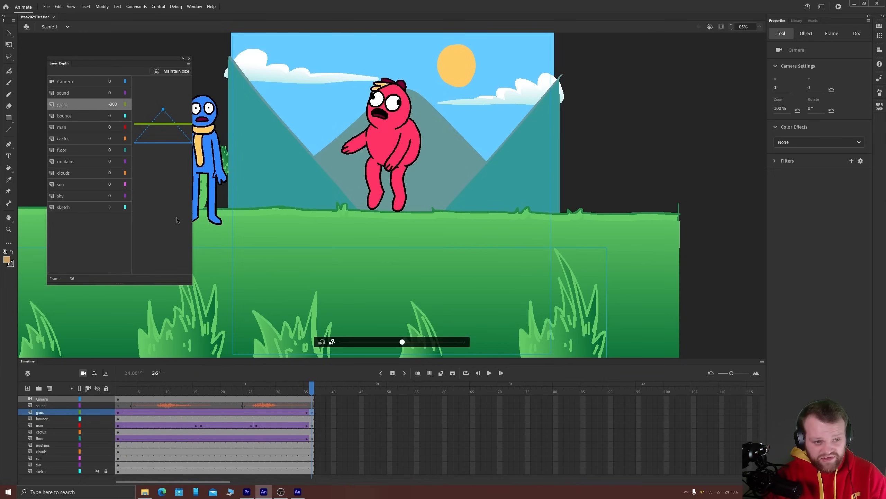
Set the man layer's depth to 200 on its first keyframe
click(60, 116)
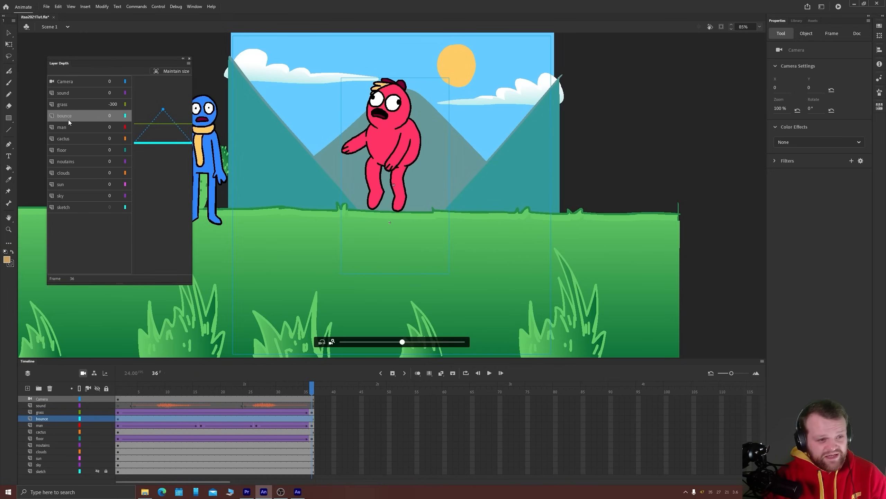
drag(256, 386, 221, 391)
click(69, 127)
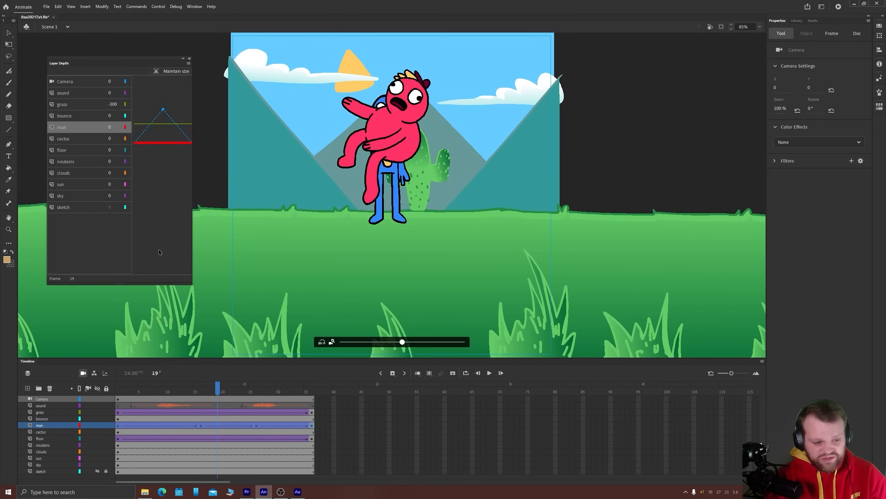
click(120, 425)
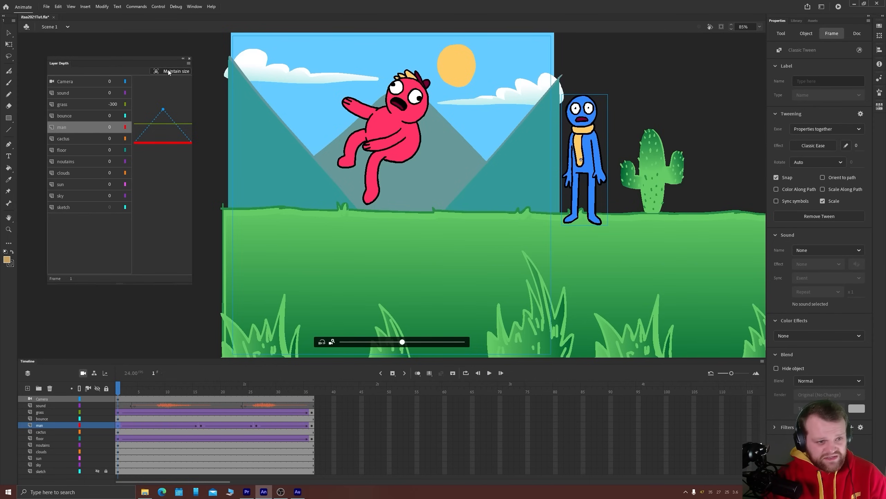
click(109, 128)
text(200)
key(Return)
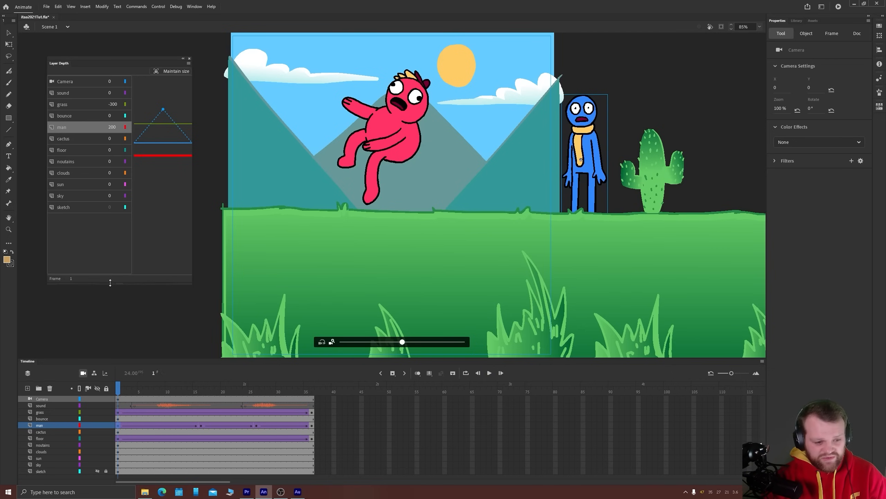
Set the man layer's depth to 200 on its keyframe at frame 16
click(202, 425)
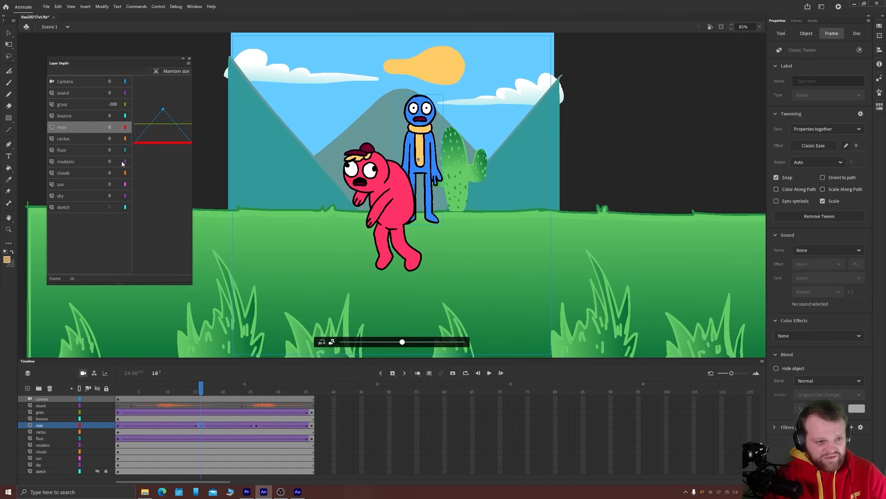
click(110, 127)
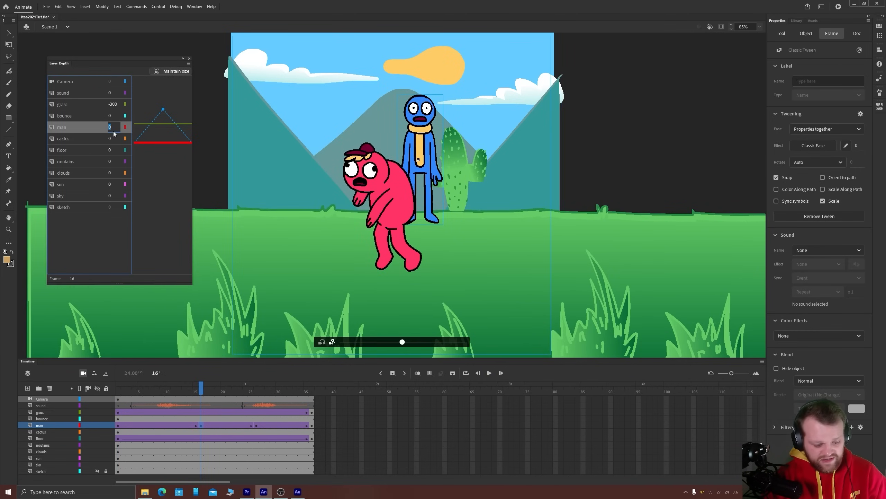
text(200)
key(Return)
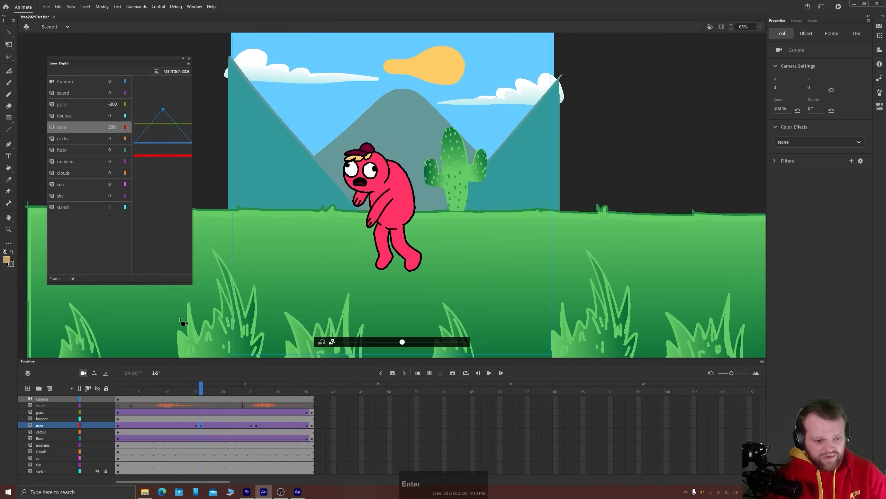
Set the man layer's depth to 200 on its keyframe at frame 26
click(257, 425)
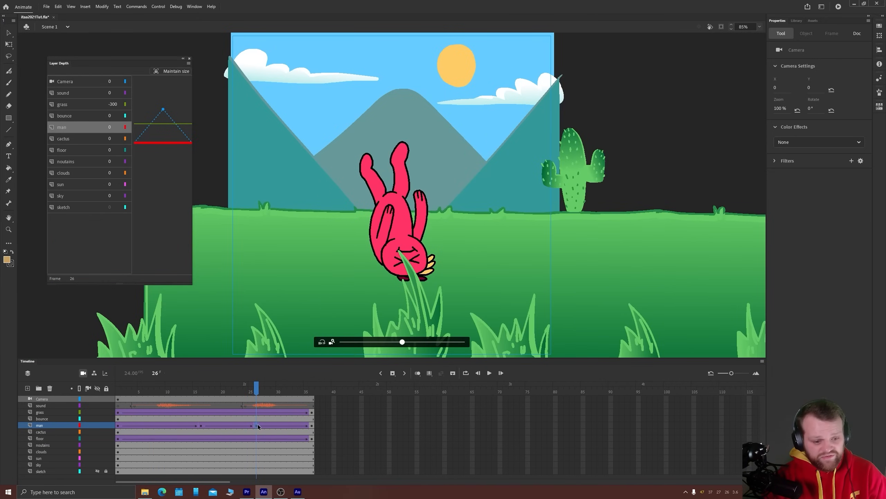
drag(207, 391, 229, 391)
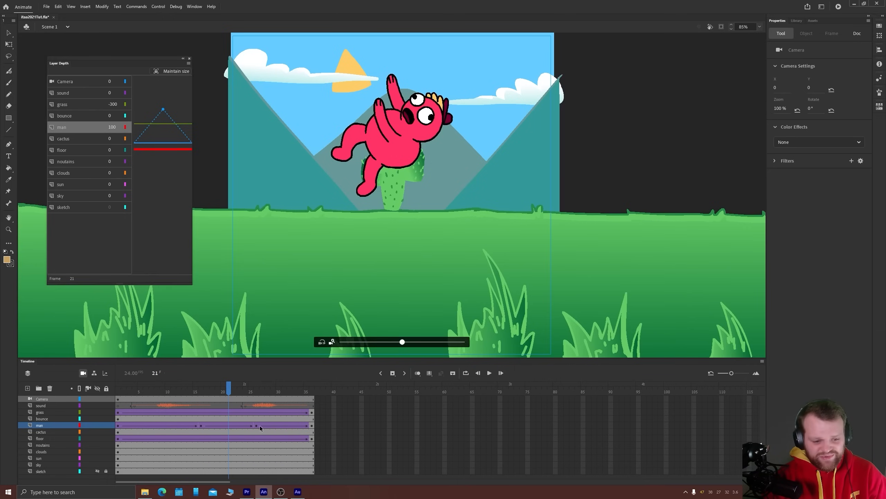
click(257, 426)
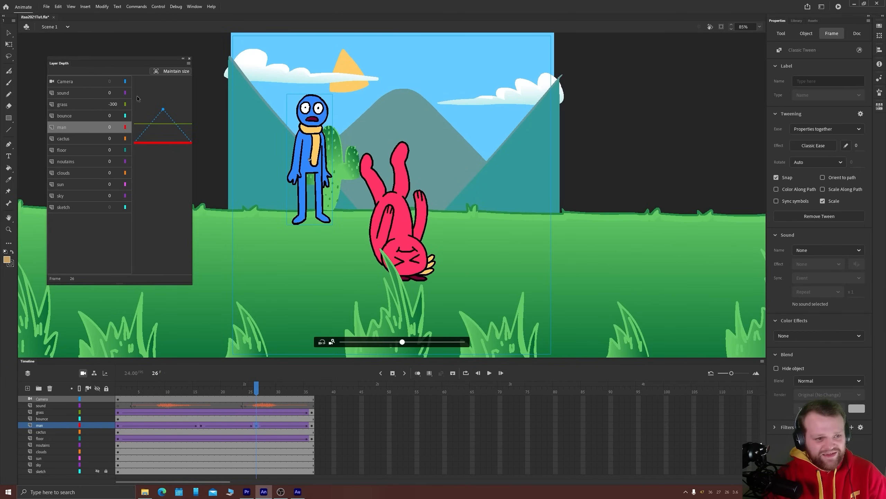
click(110, 127)
text(200)
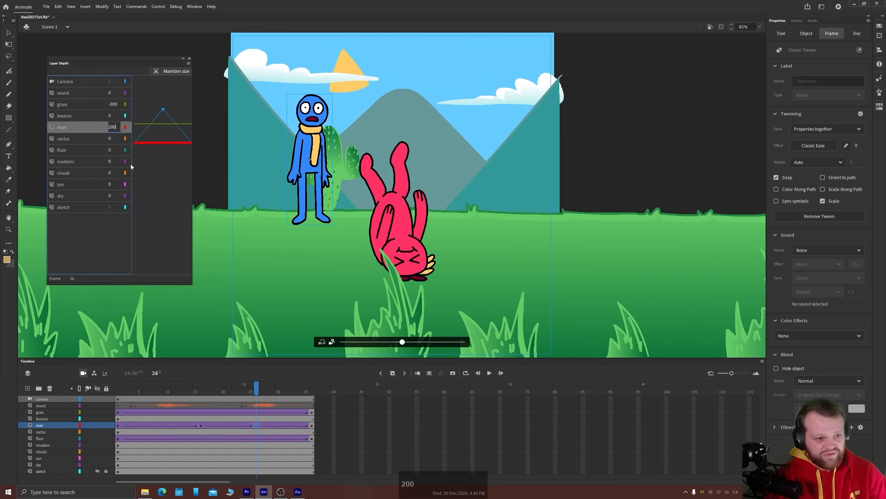
key(Return)
Set the man layer's depth to 200 on its last keyframe at frame 36
click(311, 392)
click(312, 425)
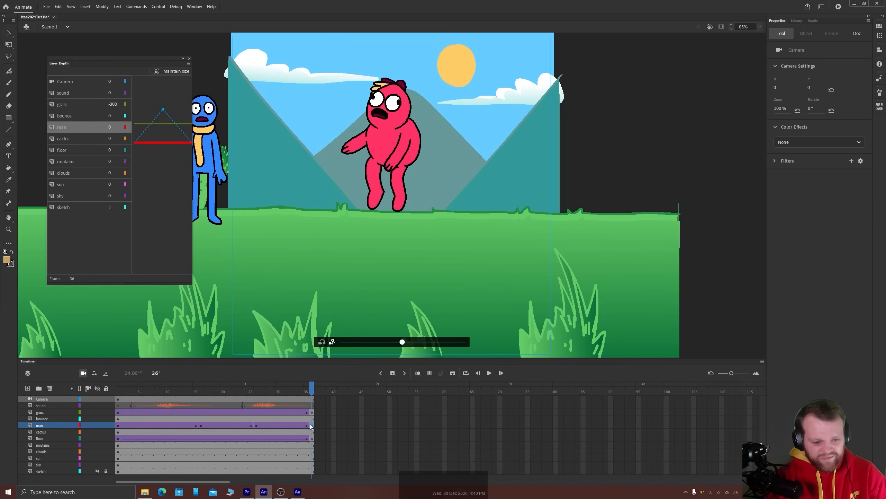
click(110, 127)
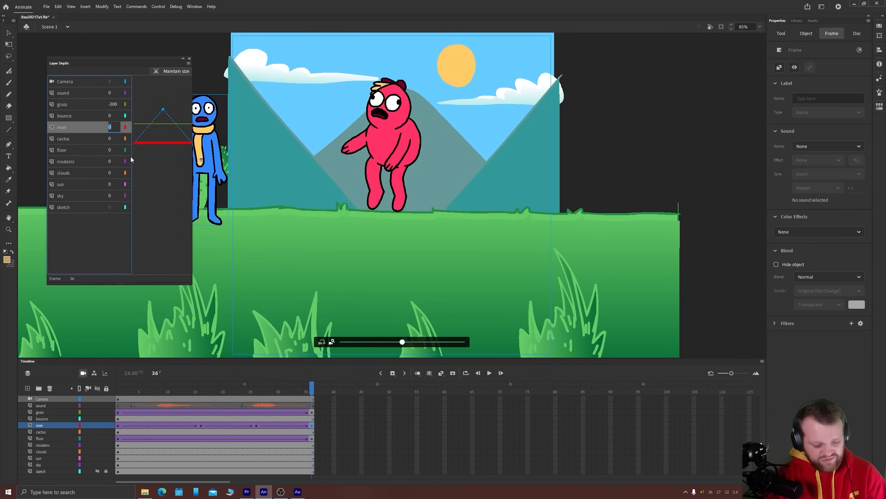
text(200)
key(Return)
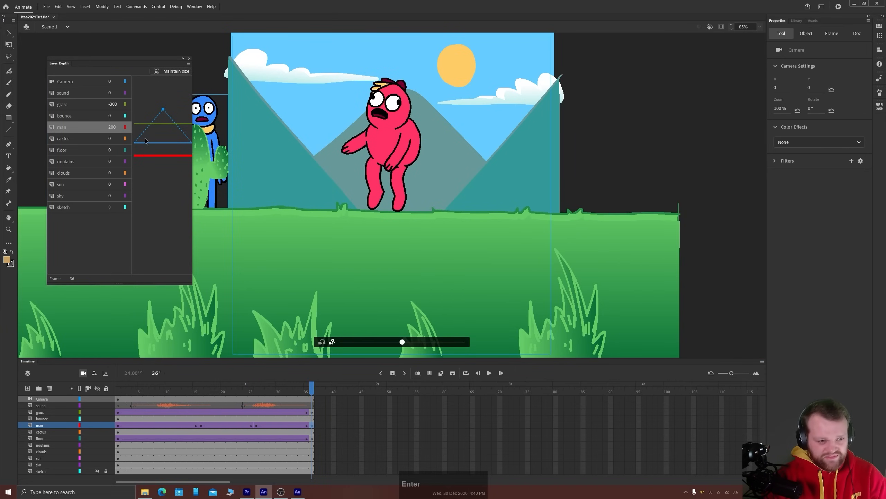
Set the cactus layer's depth to 300 and the floor layer's depth to 310 on its first keyframe
click(48, 432)
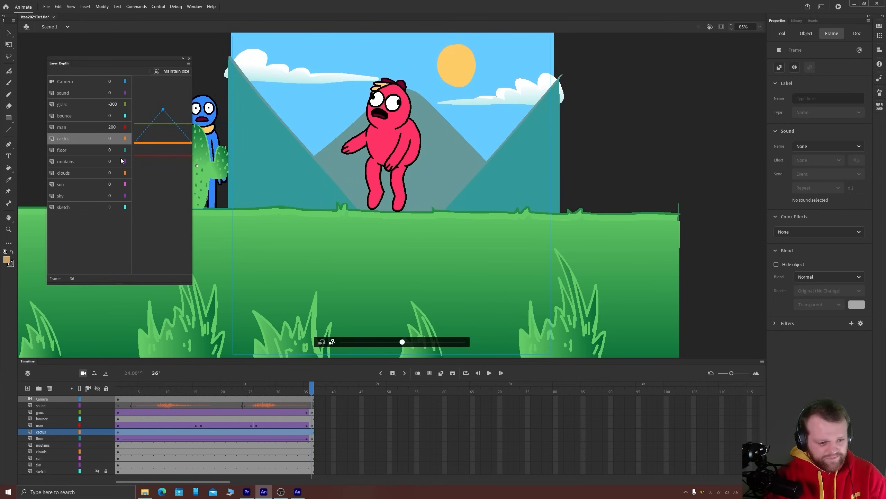
click(111, 139)
text(300)
key(Return)
text(310)
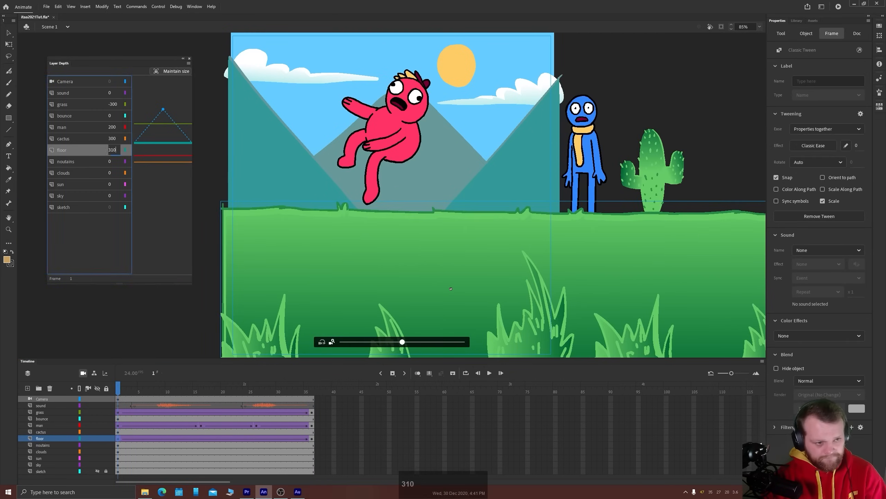
key(Return)
Set the mountains layer's depth to 1000 and the clouds layer's depth to 2000
text(1000)
key(Return)
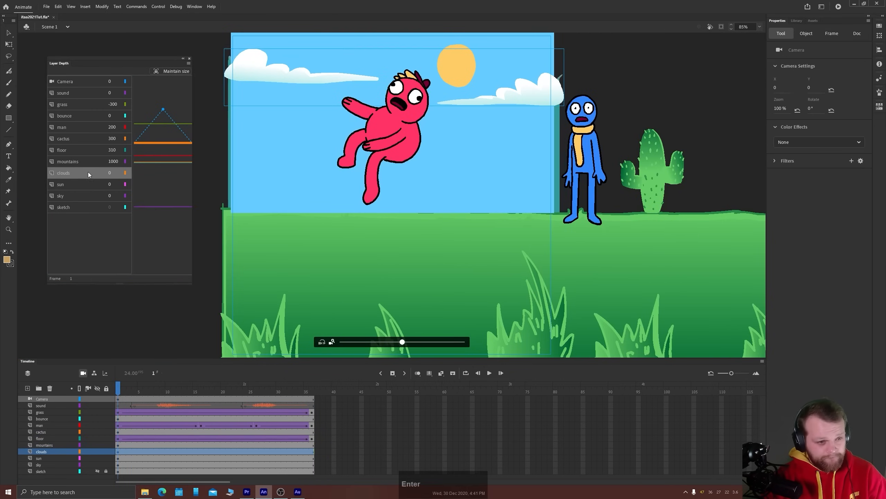
text(2000)
key(Return)
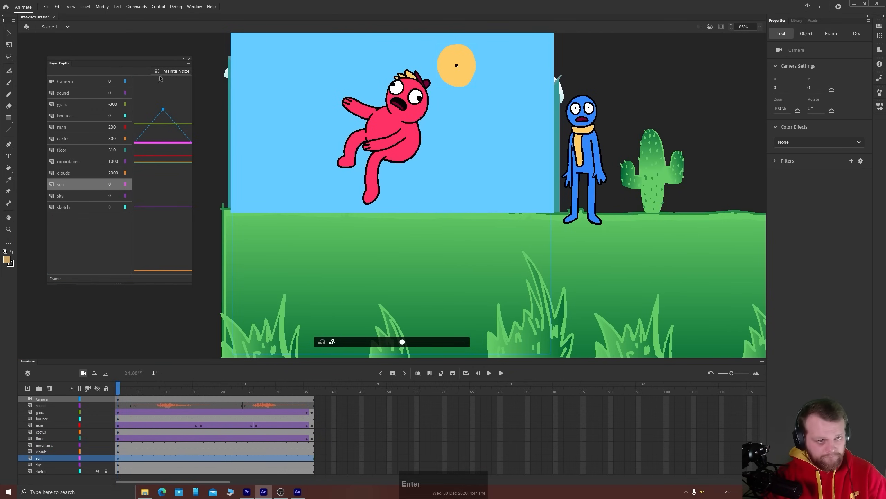
Set the sun layer's depth to 2500 and the sky layer's depth to 5000
text(2500)
key(Return)
text(5000)
key(Return)
Go through the layers from grass to sky one by one to review which objects sit at each depth
click(65, 206)
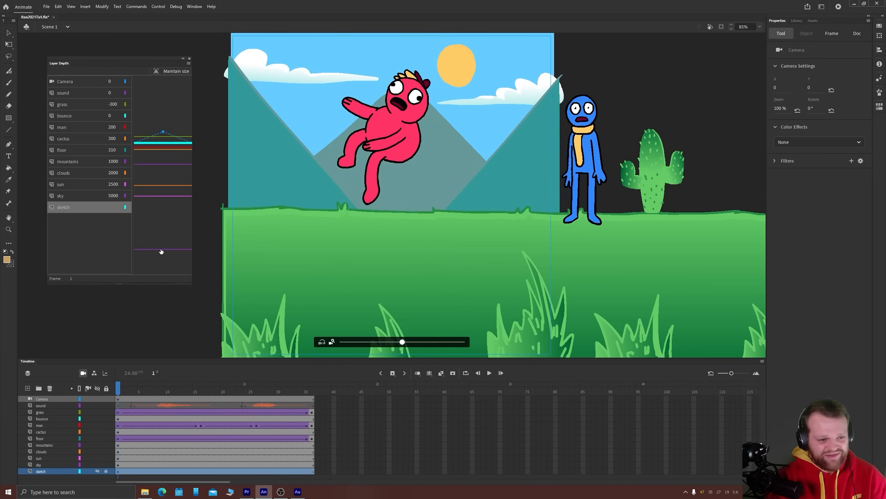
click(69, 98)
click(67, 101)
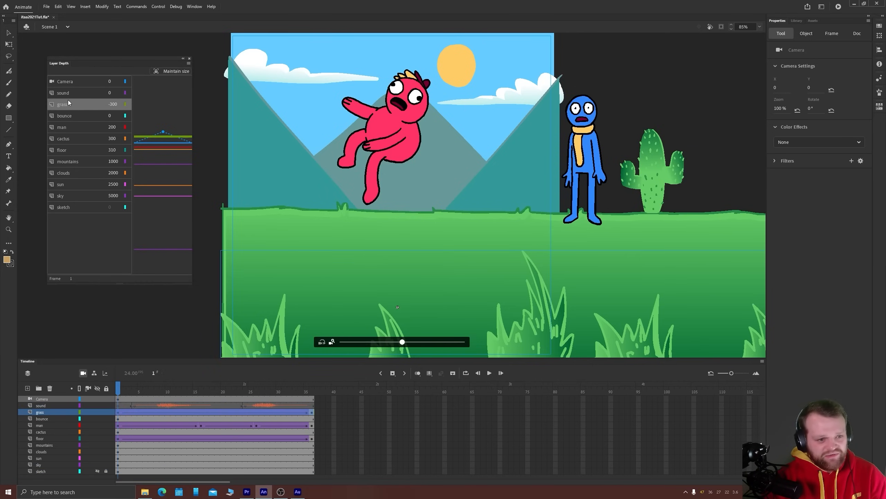
click(91, 116)
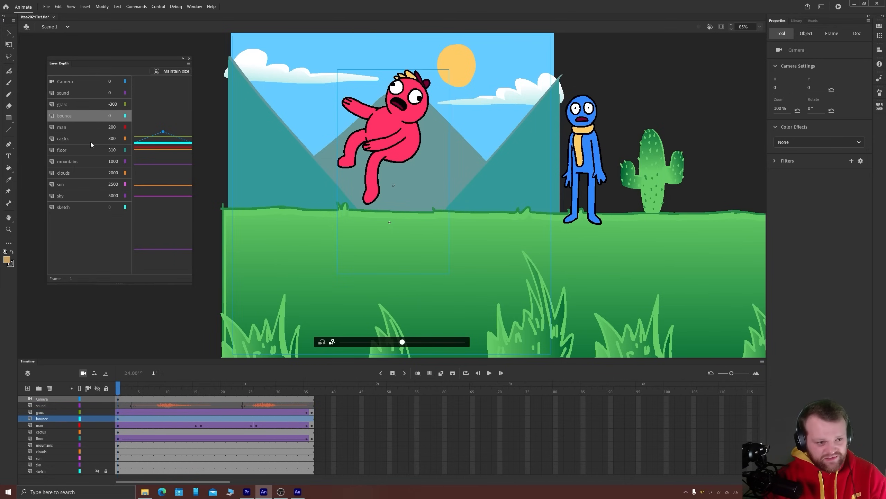
click(61, 128)
click(68, 139)
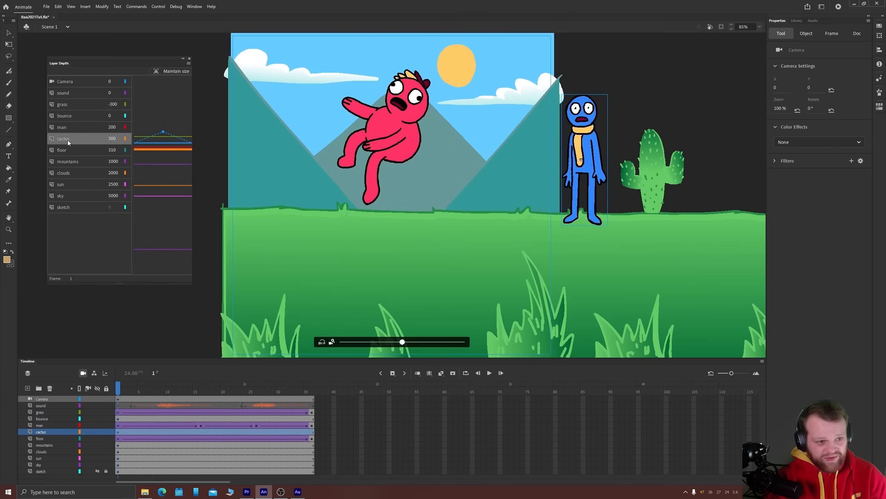
click(79, 151)
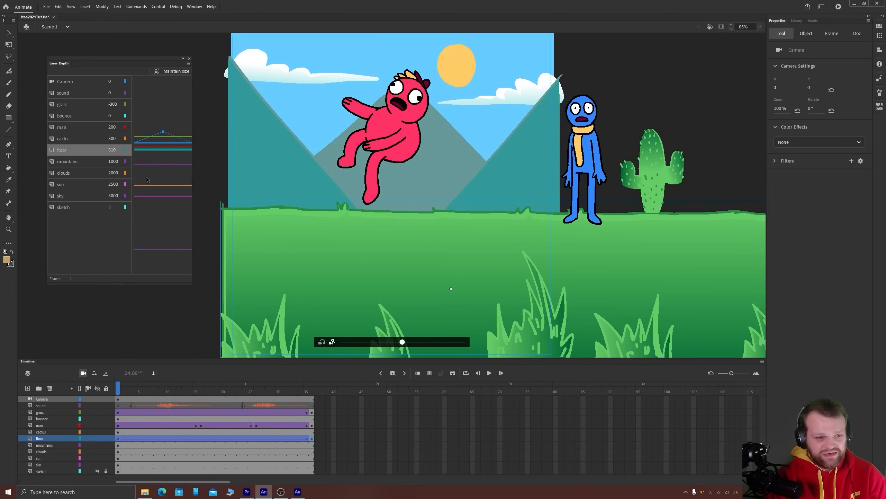
click(68, 161)
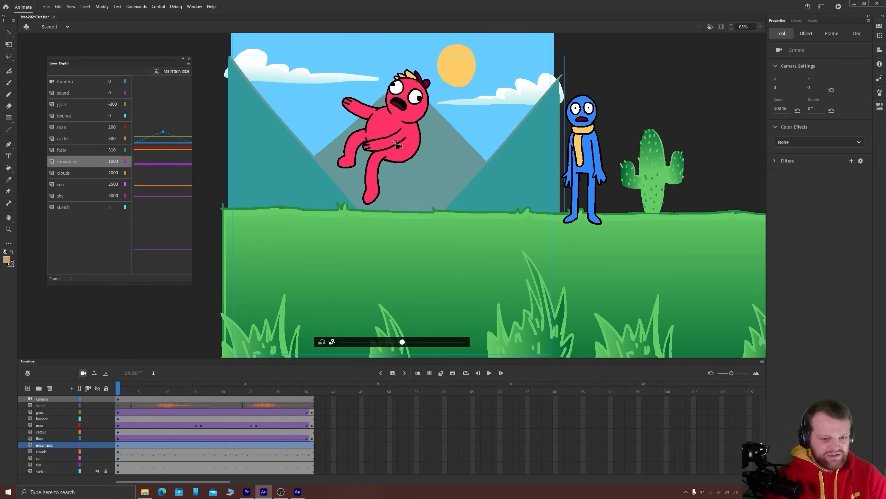
click(61, 174)
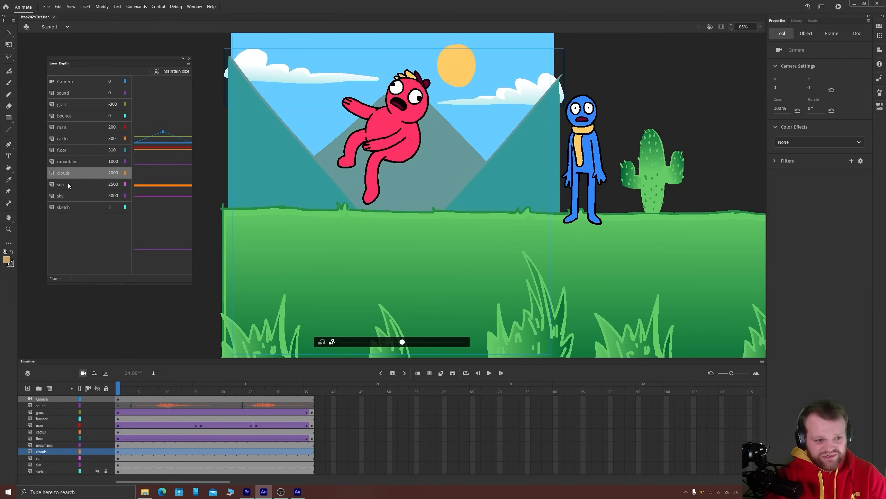
click(66, 185)
click(64, 197)
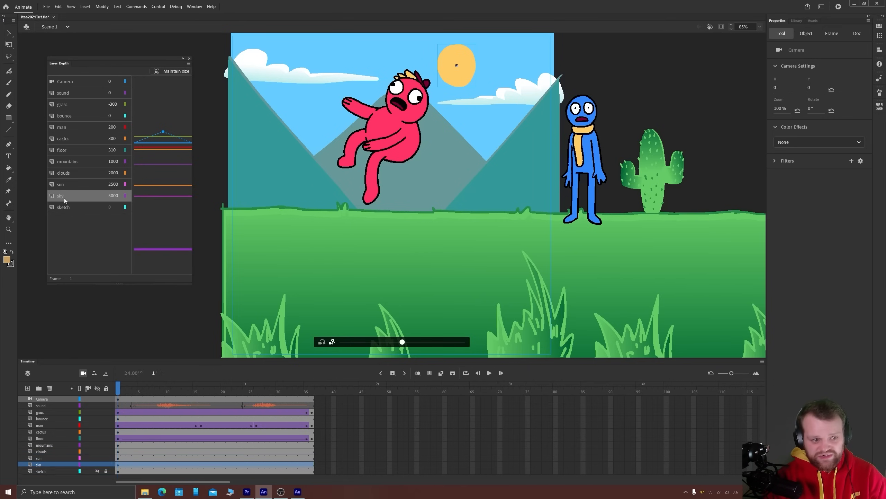
Try panning the camera around the scene at frame 1 to preview the parallax, and undo the camera moves
click(9, 32)
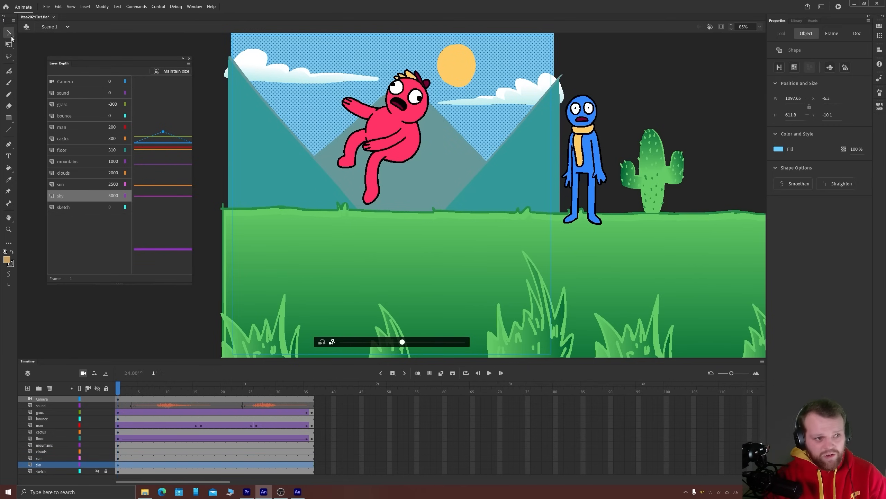
click(118, 400)
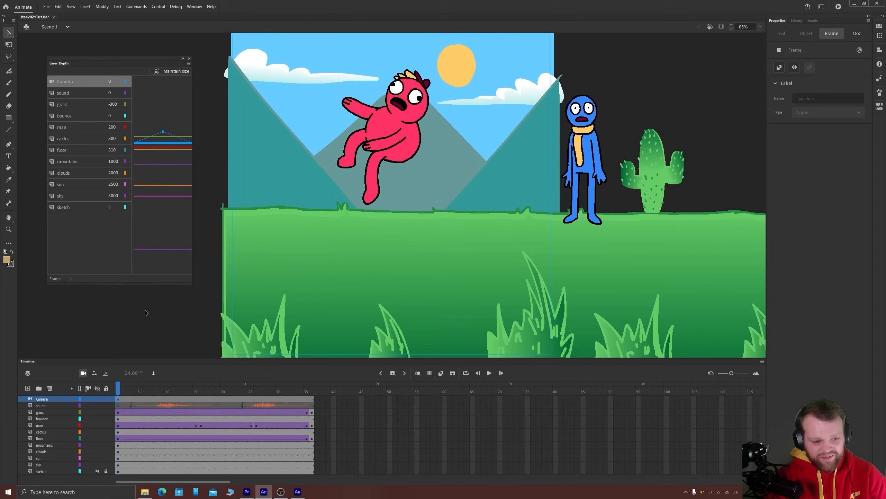
key(c)
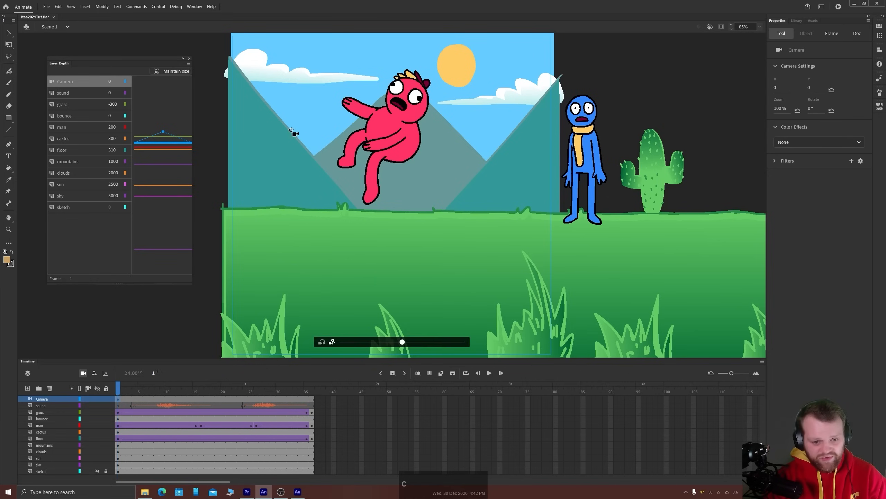
click(190, 59)
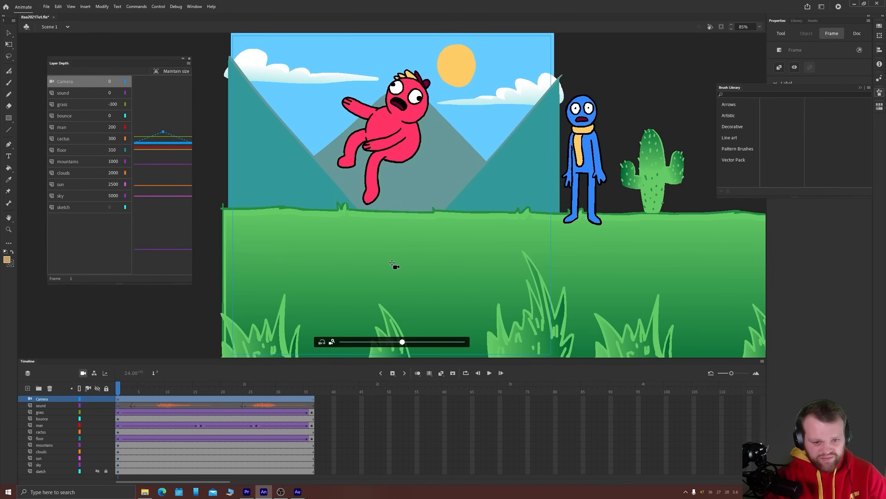
mouse_move(392, 263)
mouse_down()
mouse_move(417, 237)
mouse_move(404, 212)
mouse_move(364, 208)
mouse_move(348, 223)
mouse_move(352, 242)
mouse_move(386, 263)
mouse_move(419, 259)
mouse_move(435, 248)
mouse_move(409, 211)
mouse_up()
drag(376, 260, 463, 223)
drag(476, 260, 370, 275)
drag(337, 244, 301, 180)
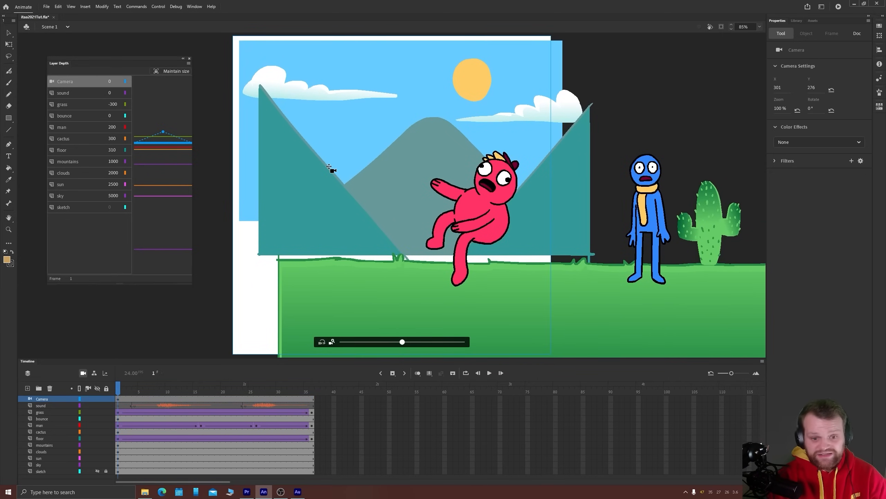
key(ctrl+z)
key(ctrl+z)
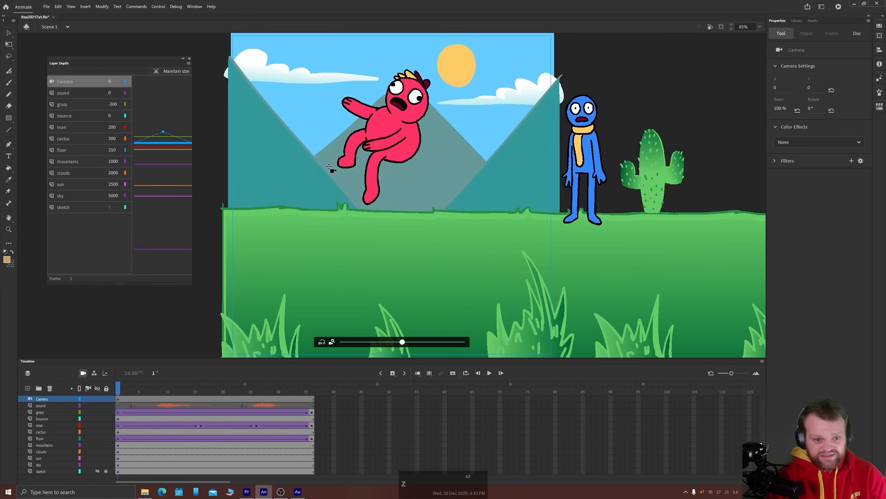
Insert a keyframe on the camera layer at frame 36
click(118, 400)
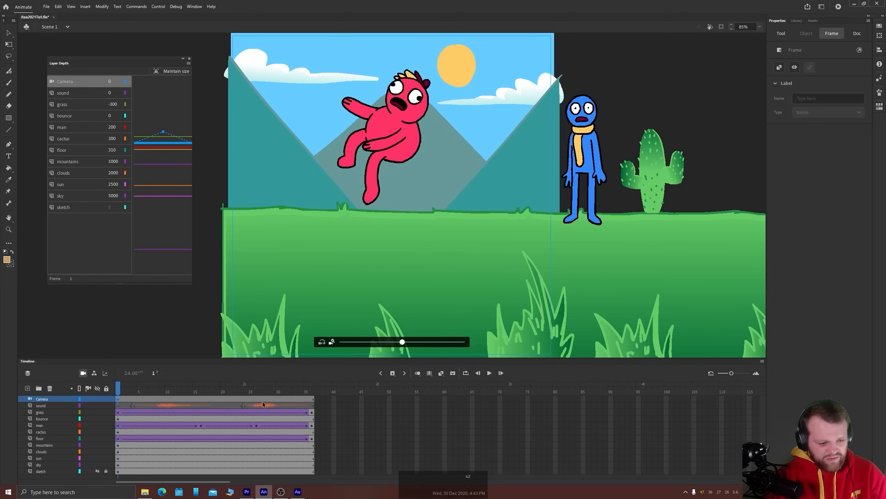
click(312, 399)
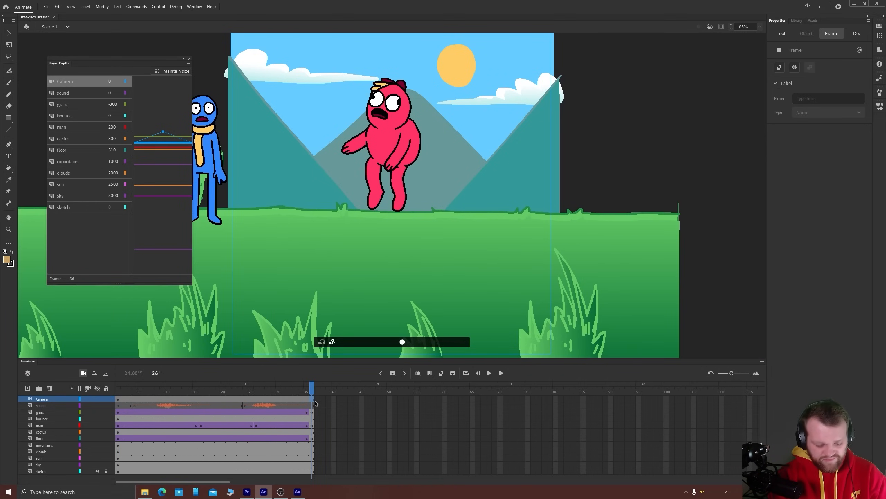
key(F6)
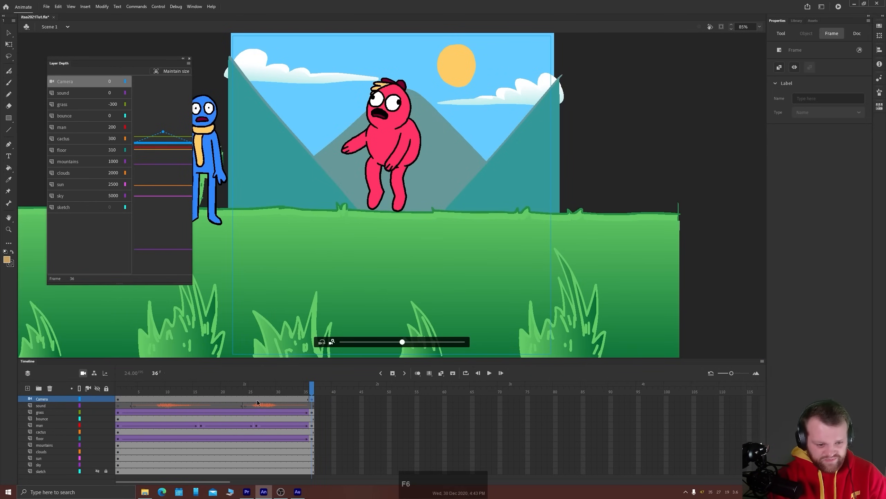
Insert a keyframe on the camera layer at frame 19, midway through the animation
click(217, 399)
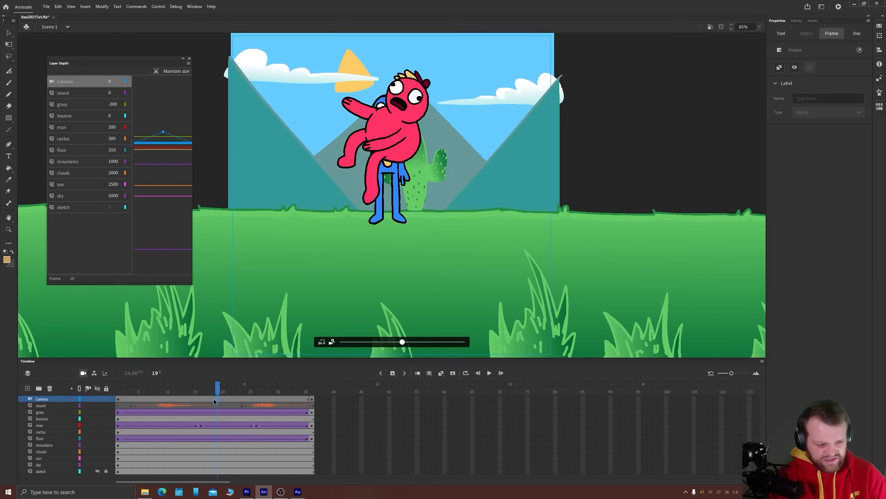
click(214, 400)
click(217, 398)
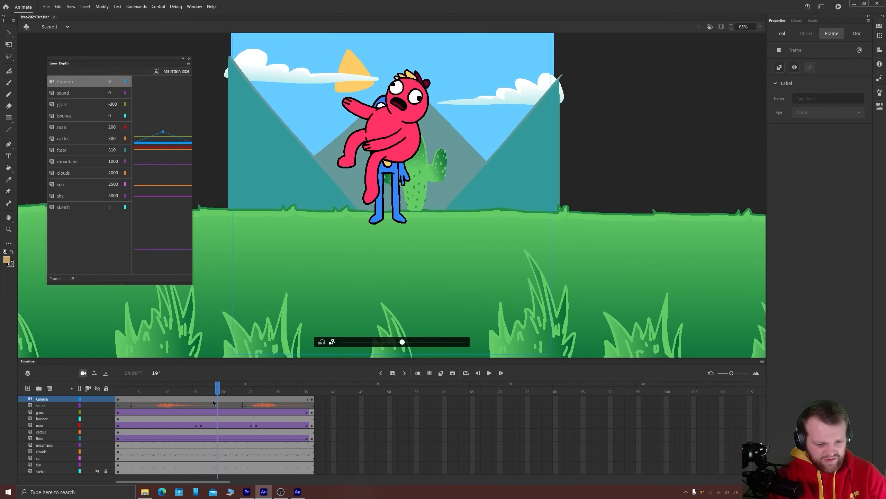
click(214, 399)
click(216, 399)
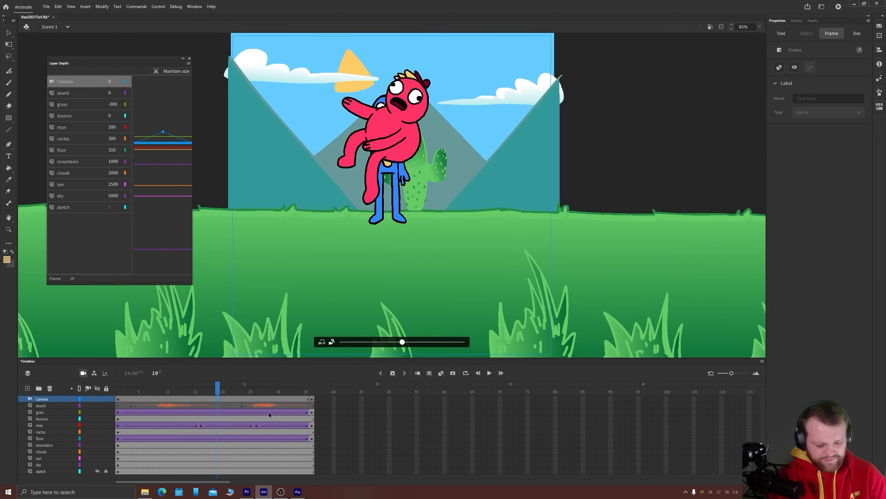
key(F6)
key(F6)
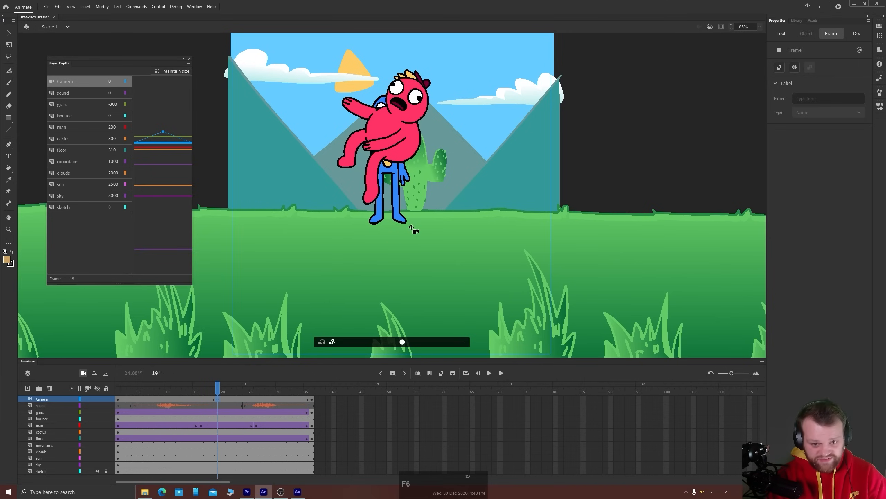
Zoom the camera in to 115% at frame 19 and shift it to about X 7, Y -47
key(c)
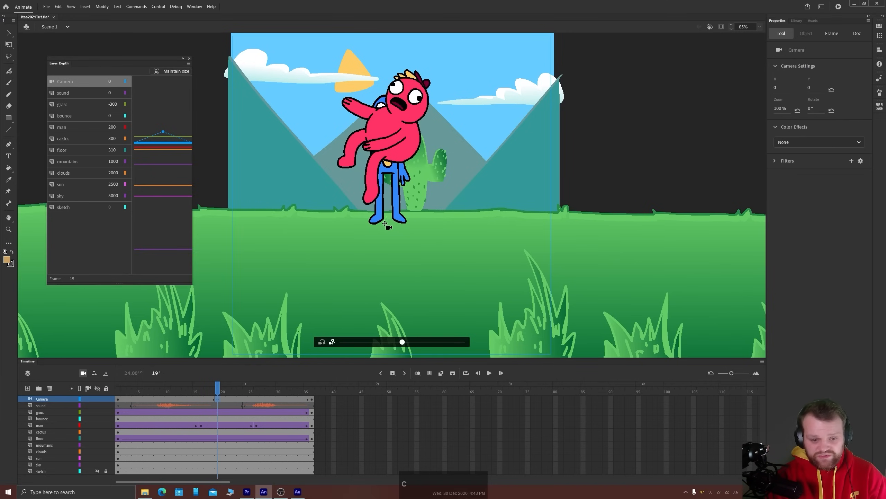
drag(402, 341, 417, 342)
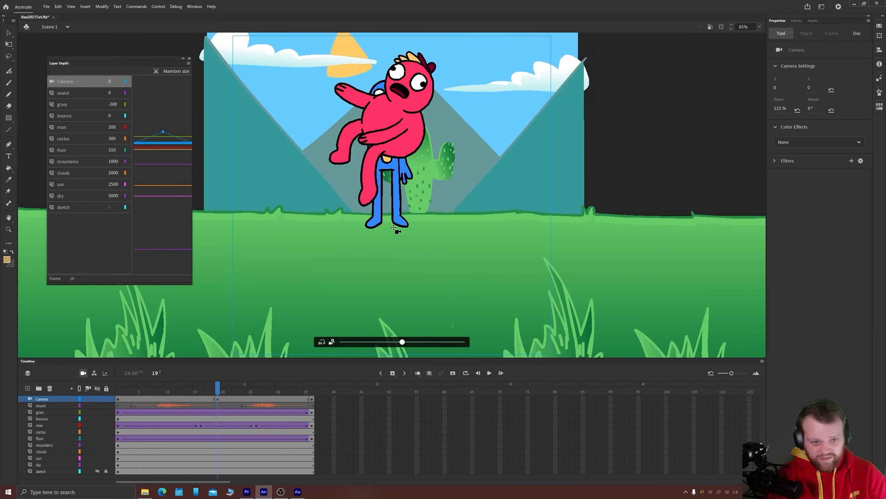
drag(395, 225, 391, 238)
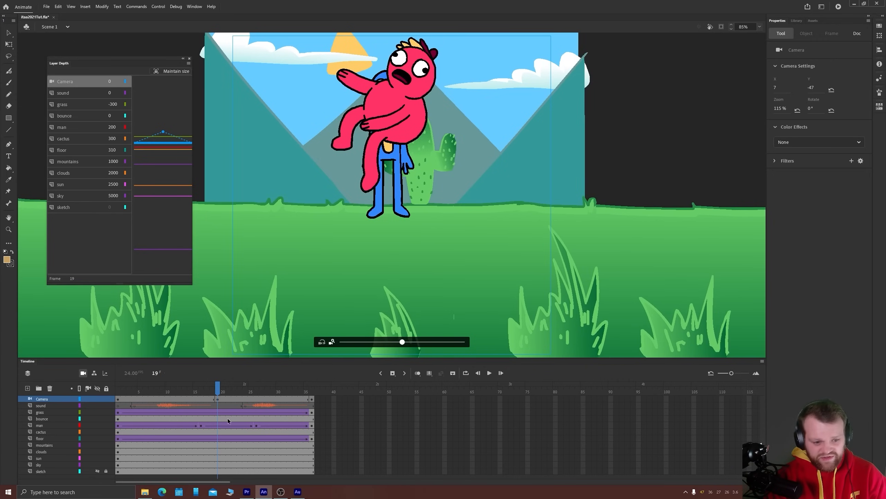
Create classic tweens between the camera layer's keyframes, covering the spans before and after frame 19
click(202, 399)
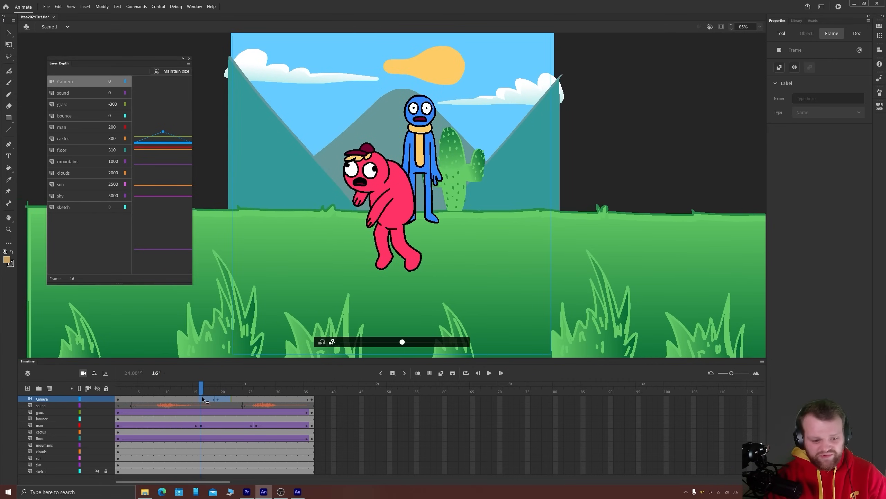
right_click(202, 398)
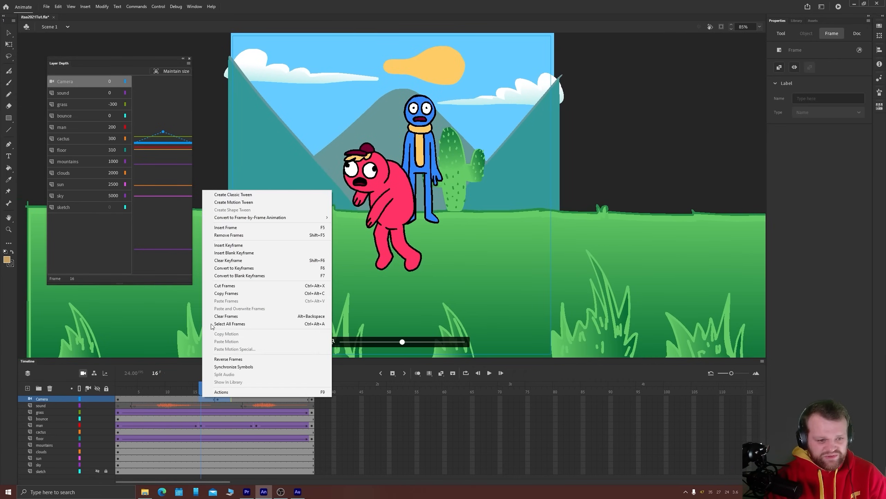
click(227, 195)
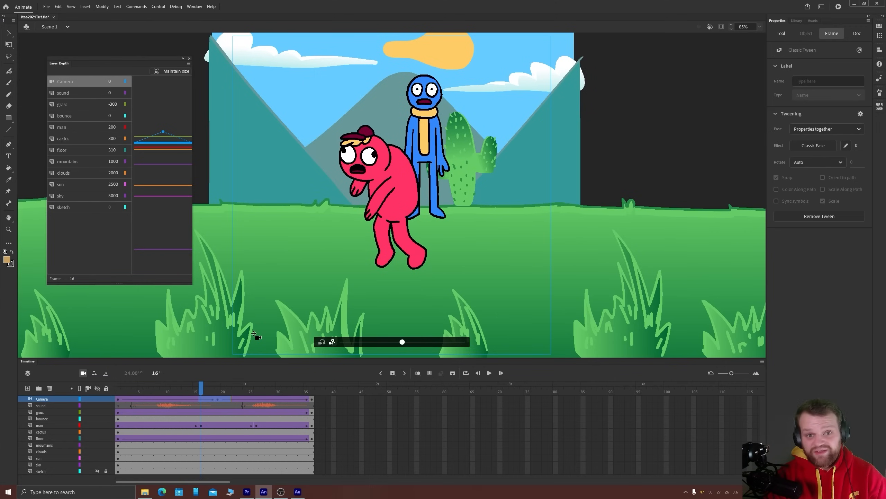
Apply a Quad Ease Out to the camera layer's first tween, between frames 1 and 19
click(797, 146)
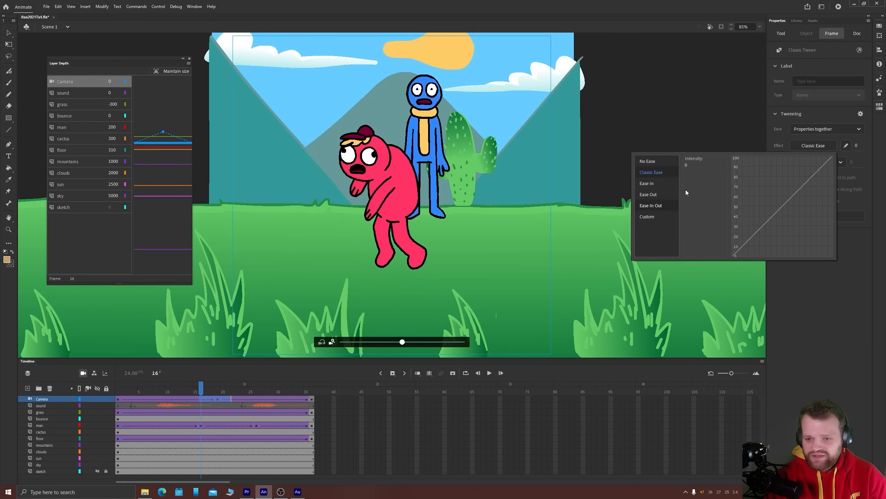
click(176, 402)
click(810, 146)
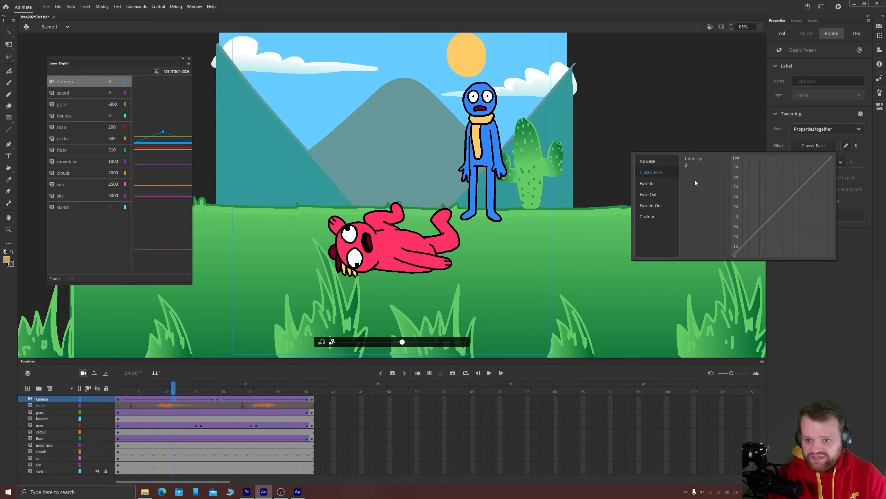
click(646, 195)
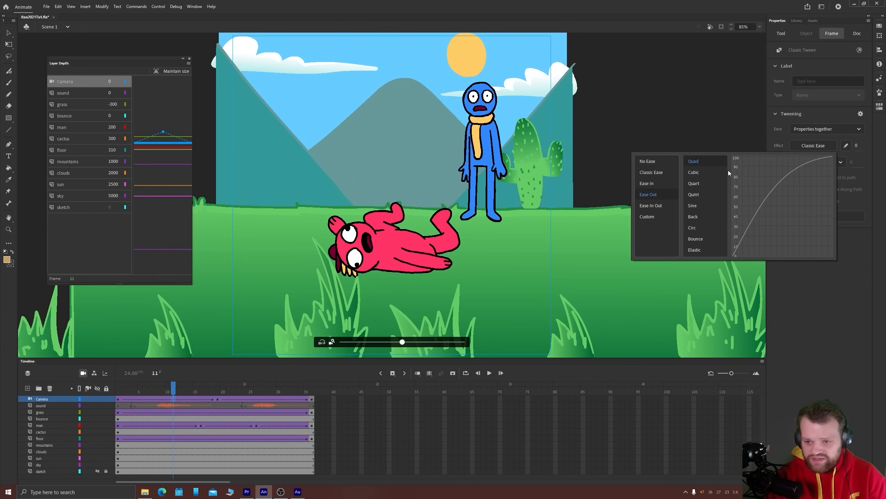
double_click(695, 162)
Apply a Quad Ease In to the camera layer's second tween, between frames 19 and 36
click(252, 400)
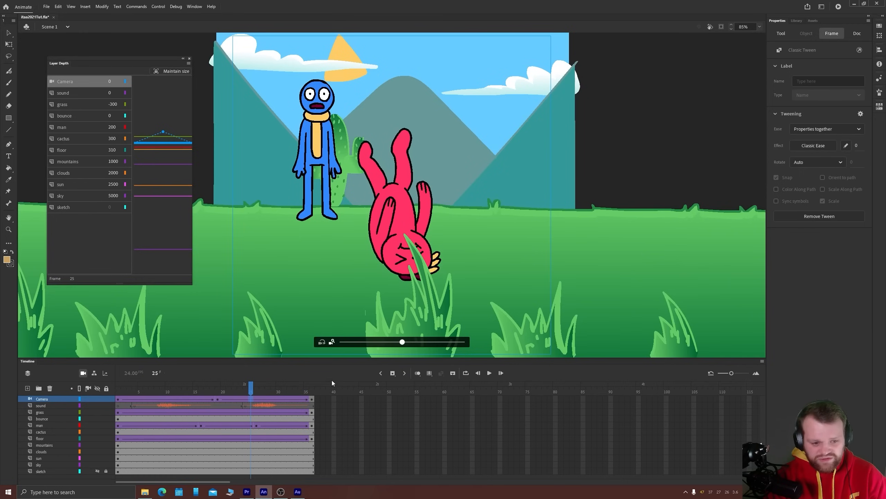
click(813, 146)
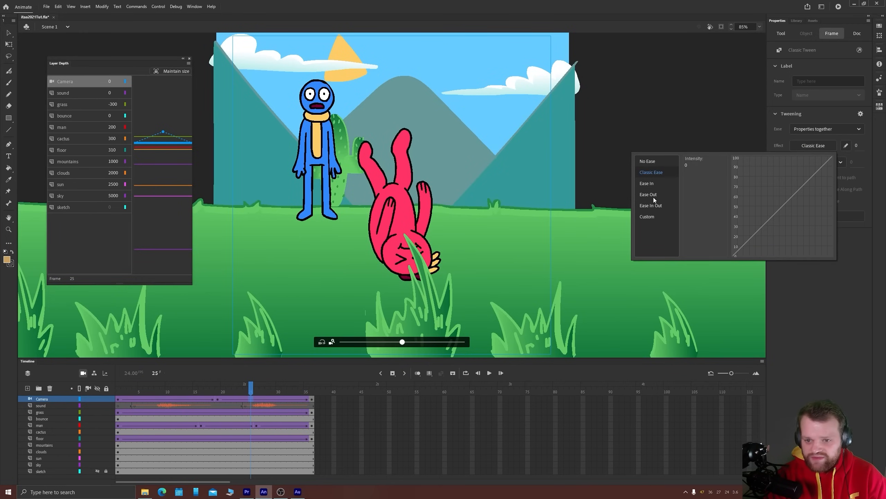
click(649, 184)
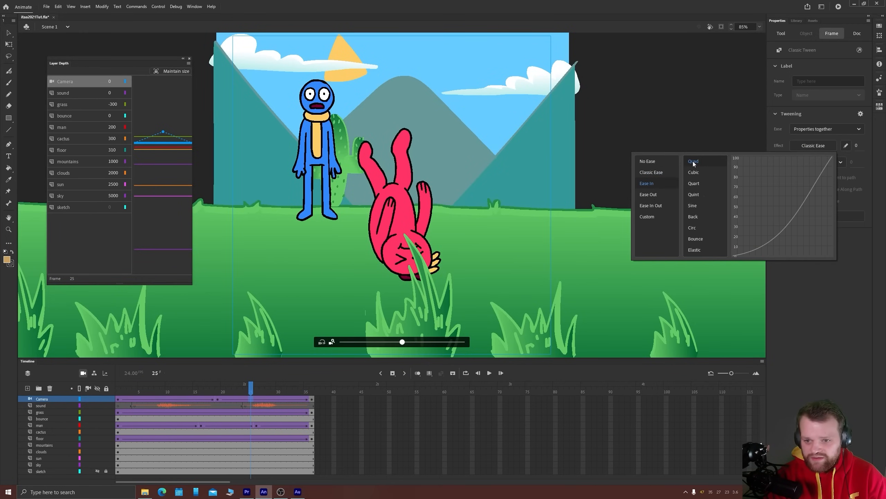
double_click(694, 161)
Play the animation on the timeline, preview it as a test movie, and close the preview
key(Return)
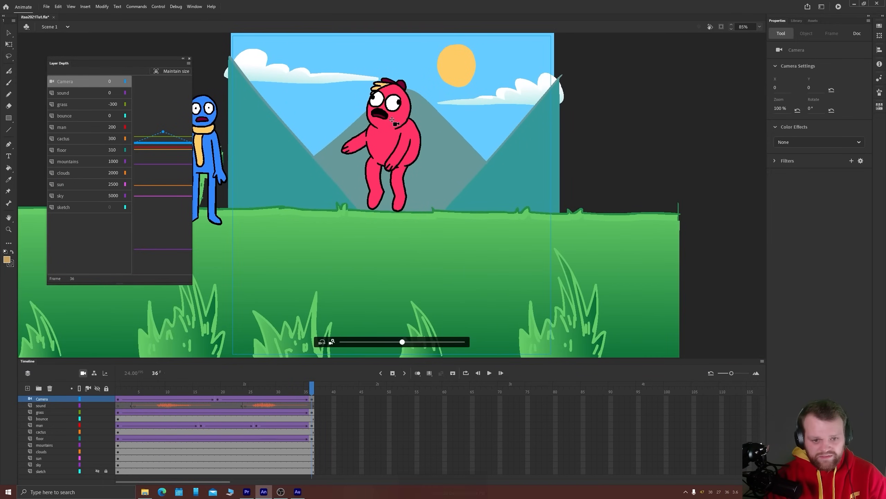
key(ctrl+Return)
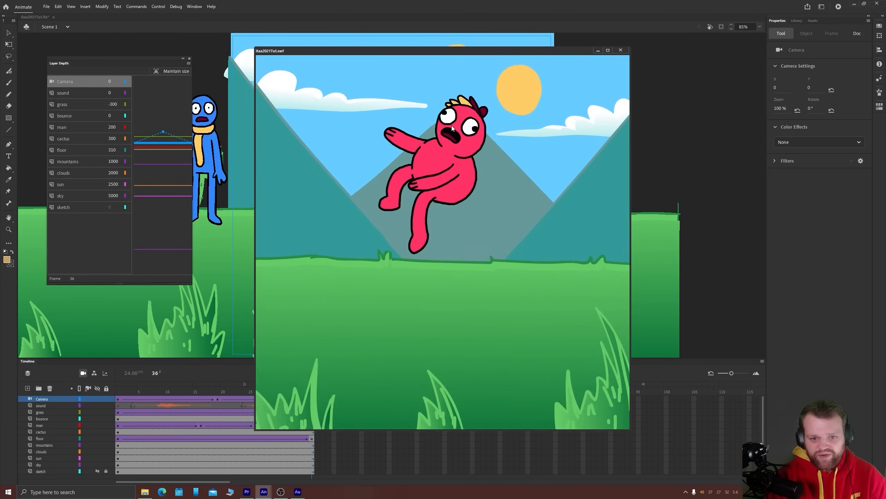
click(621, 50)
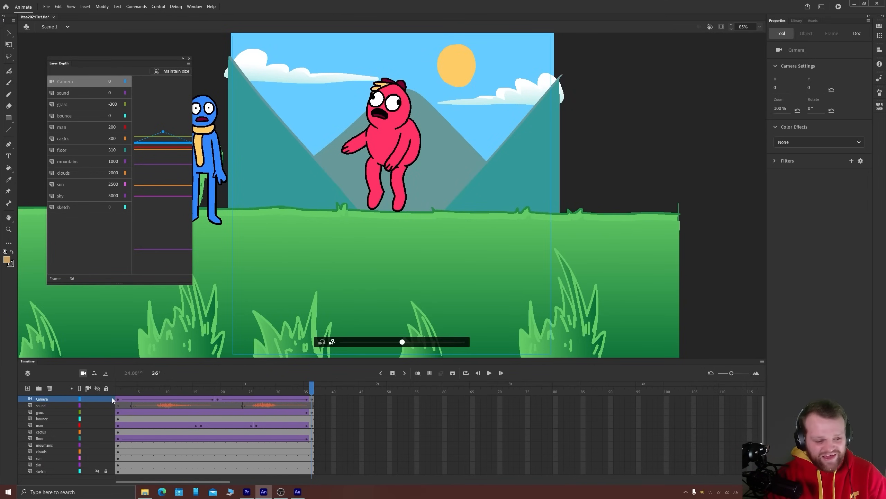
Hide the sound layer and play the animation in a loop spanning frames 1 to 36
click(97, 406)
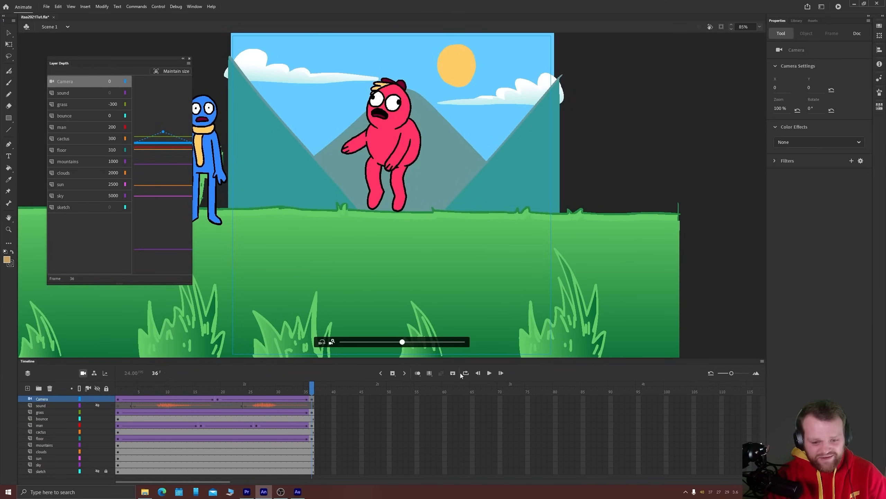
drag(296, 382, 86, 389)
key(Return)
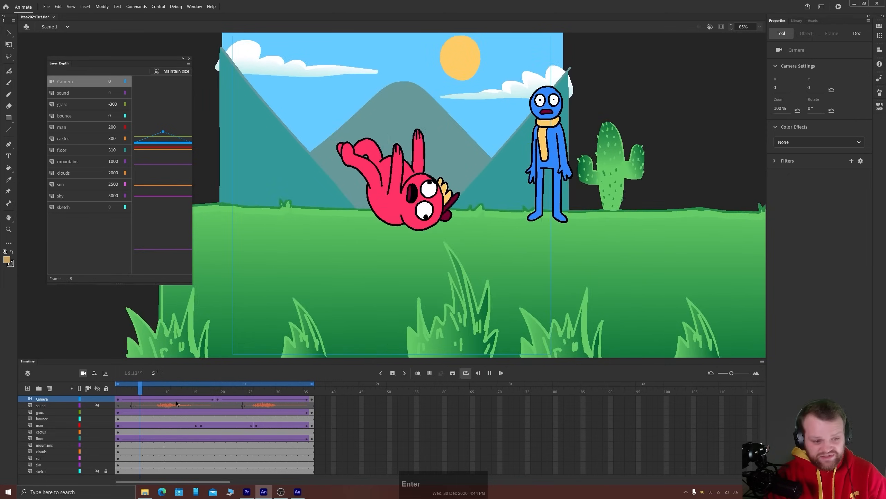
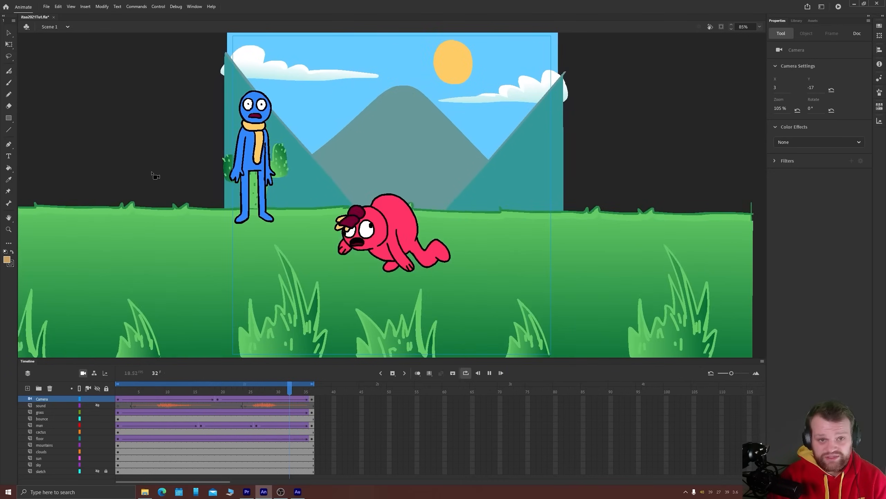
Switch to the Selection tool, save the document, and stop the looping playback at frame 22
key(v)
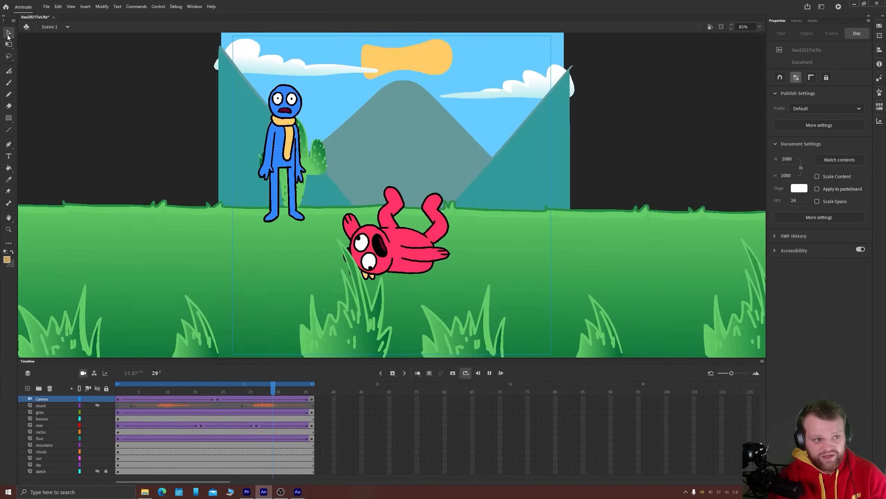
key(ctrl+s)
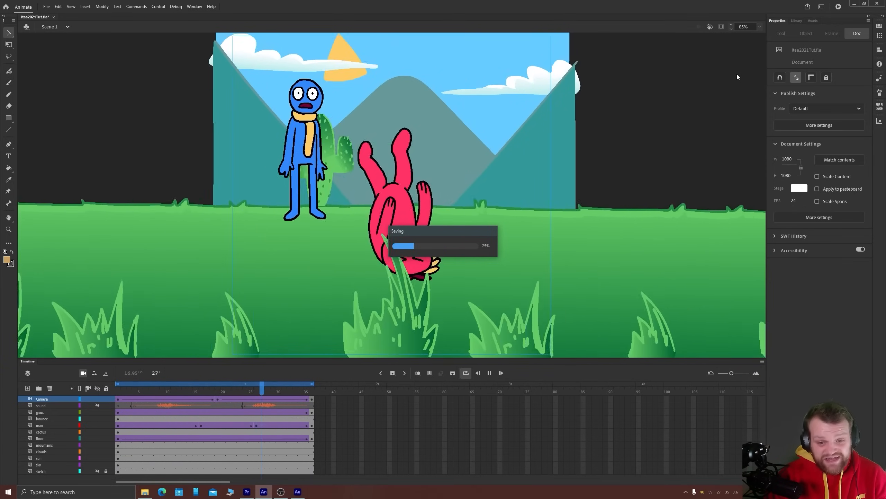
drag(413, 232, 237, 192)
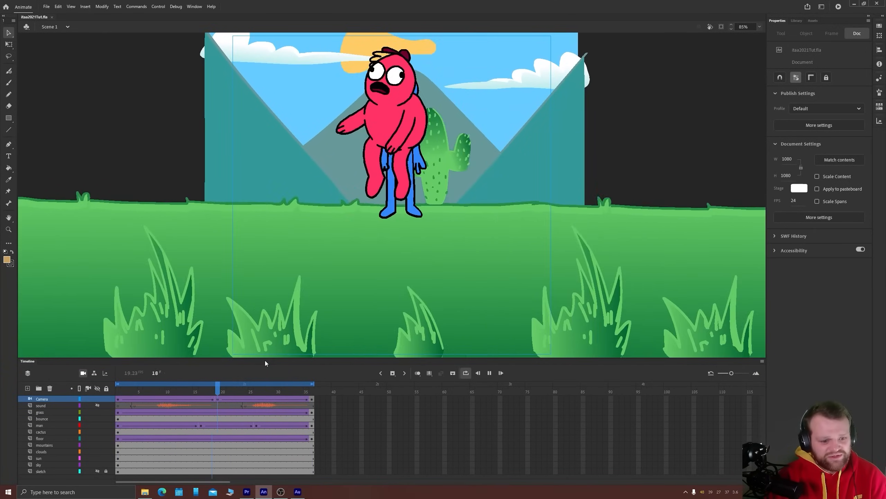
click(235, 391)
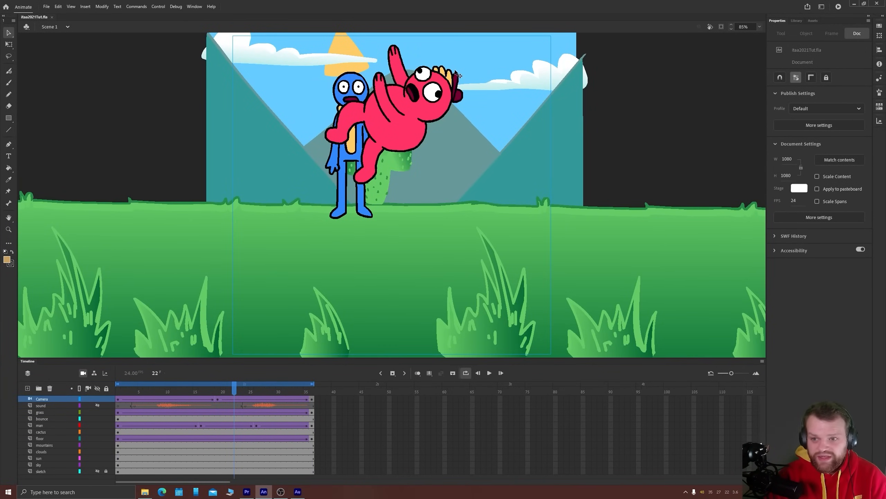
Publish the animation as an MP4 video and minimize the Media Encoder window once encoding finishes
click(807, 7)
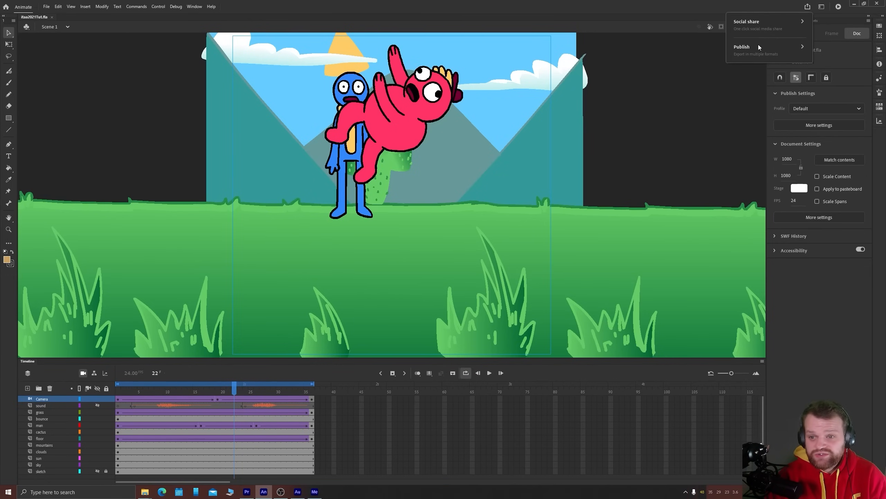
click(750, 50)
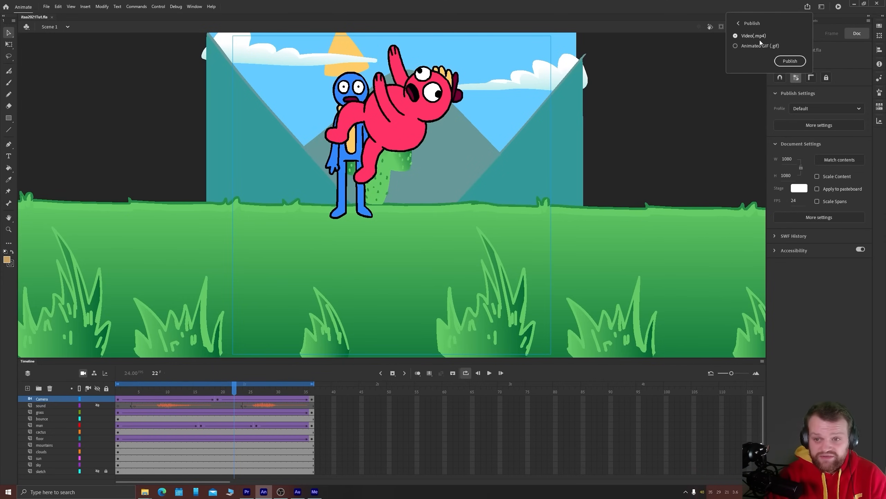
click(784, 64)
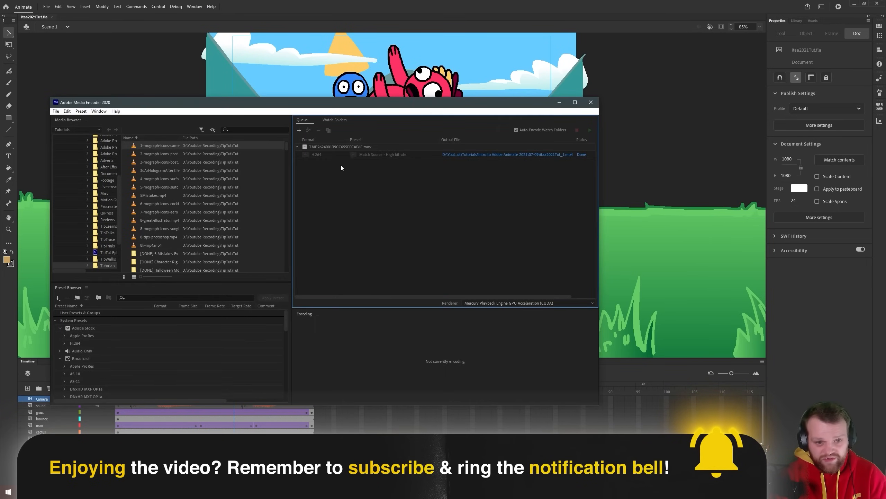
click(560, 102)
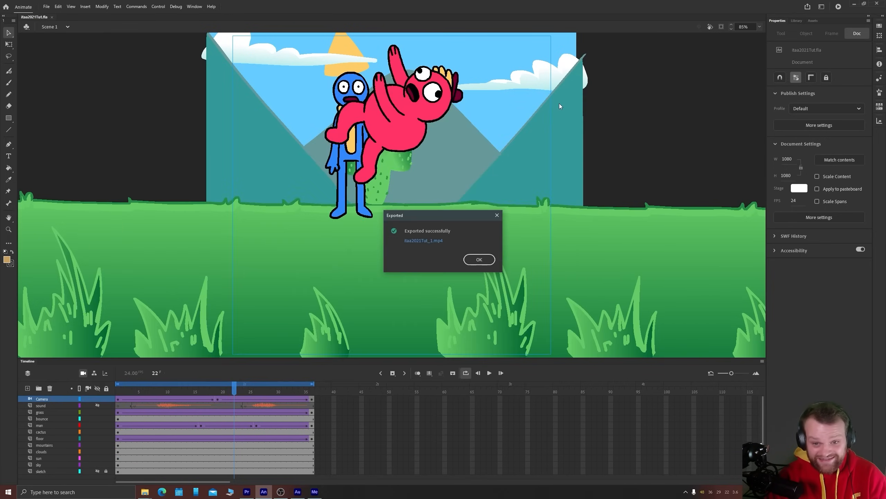
Preview the exported itaa2021Tut_1.mp4 in its folder, then close the folder and dismiss the export message
click(436, 241)
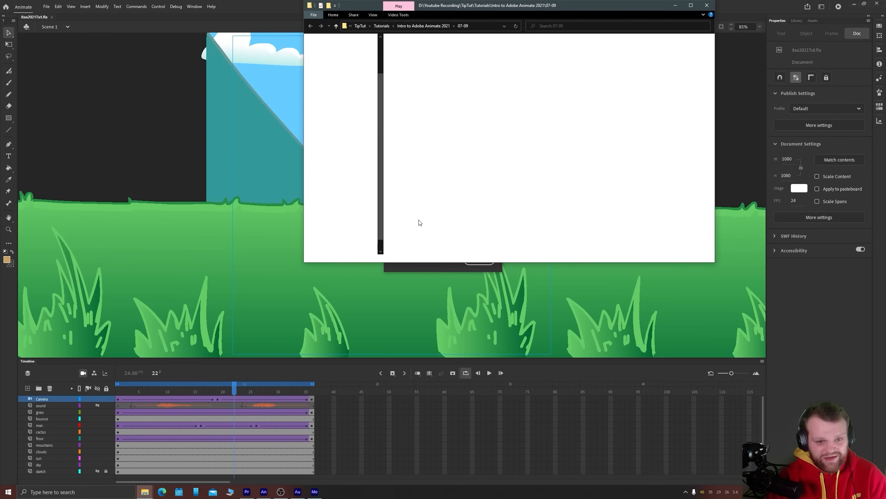
click(416, 151)
key(space)
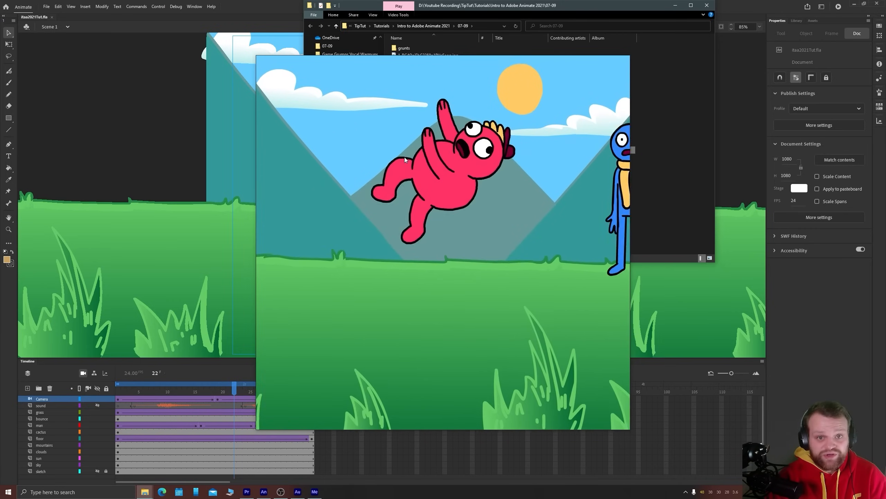
key(space)
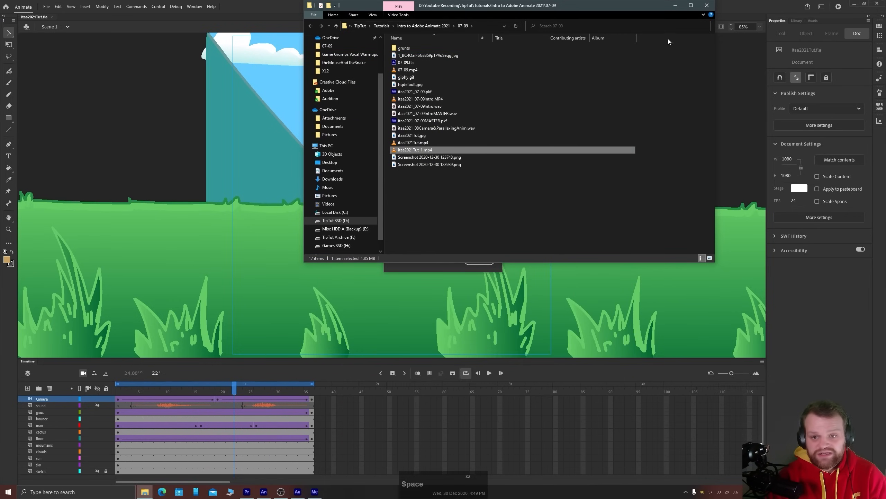
click(437, 266)
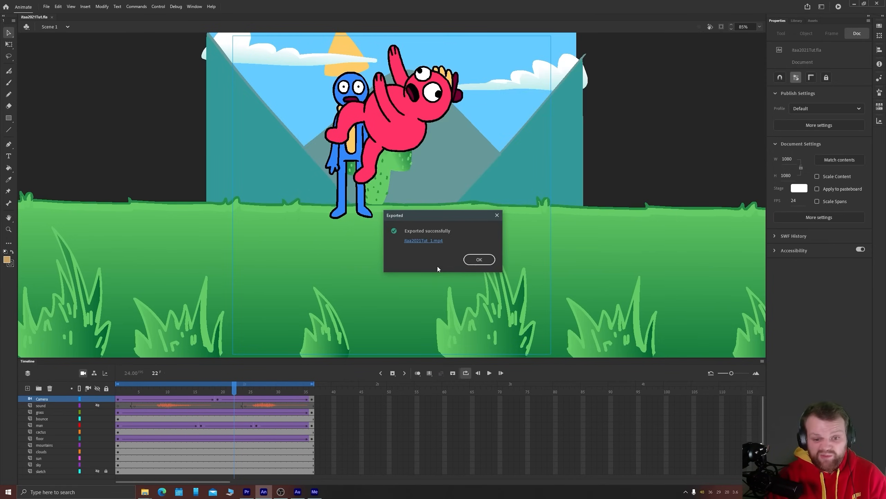
click(466, 262)
Examine the social sharing options for YouTube and Twitter without sharing the animation
click(808, 7)
click(742, 22)
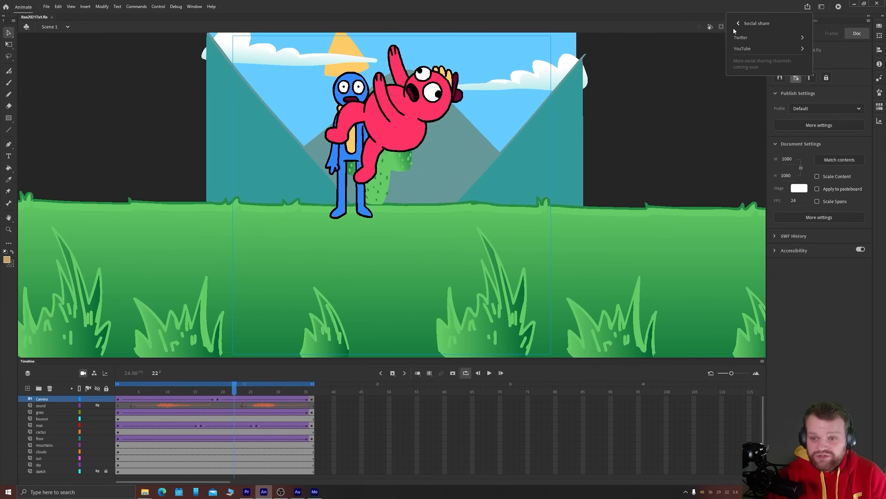
click(742, 49)
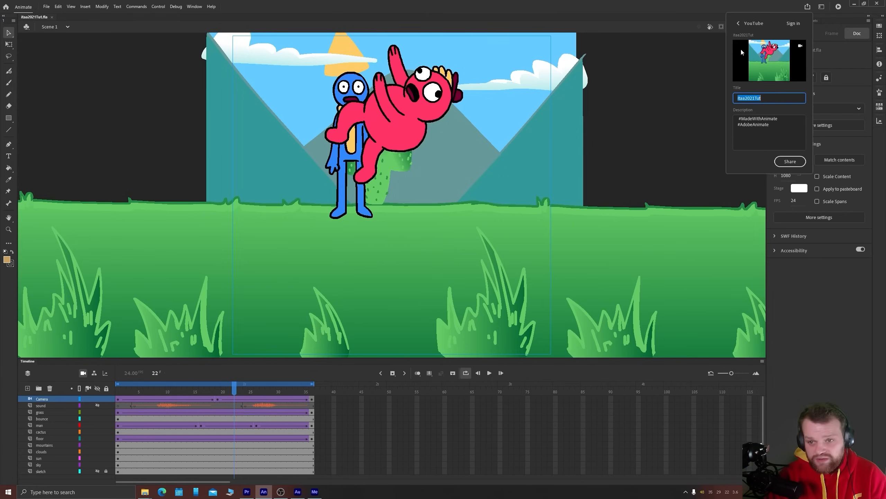
click(738, 22)
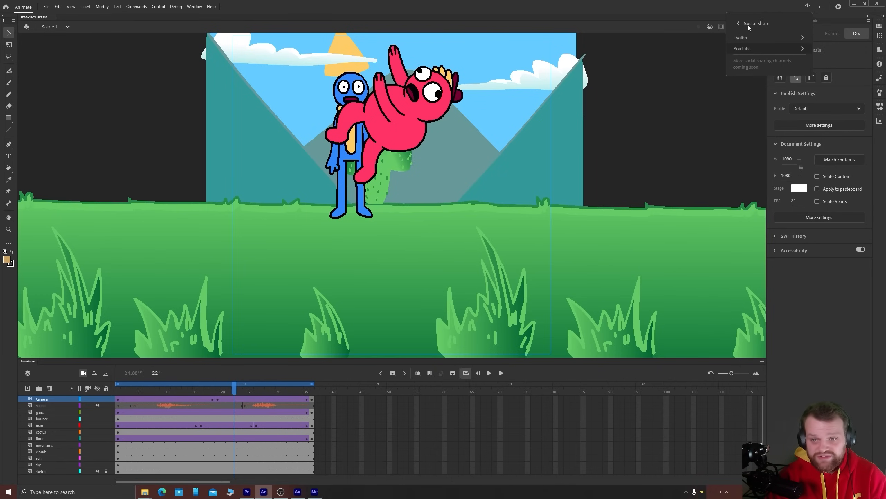
click(749, 38)
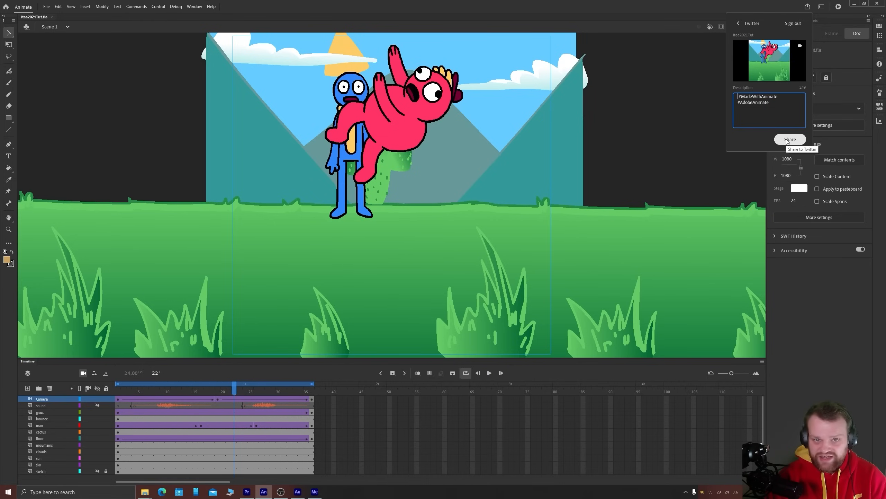
click(741, 24)
click(695, 76)
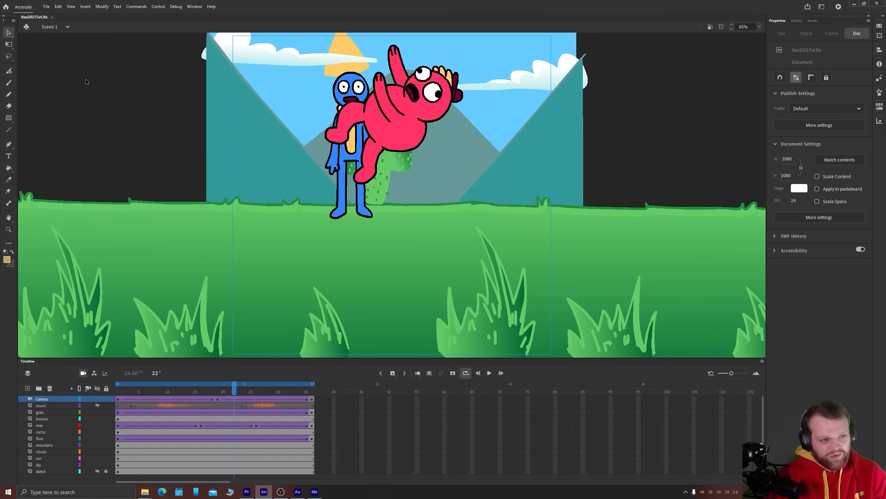
Enable Optimize for After Effects in the Flash (.swf) publish settings and accept them
click(46, 6)
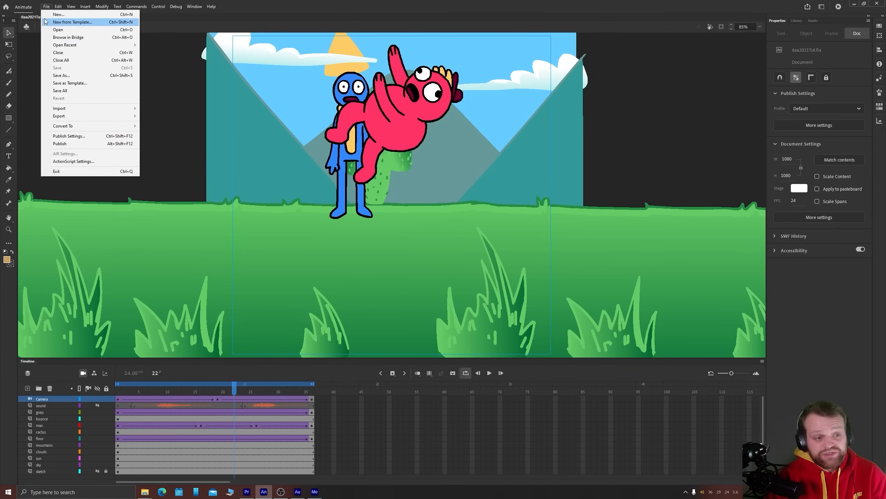
click(70, 136)
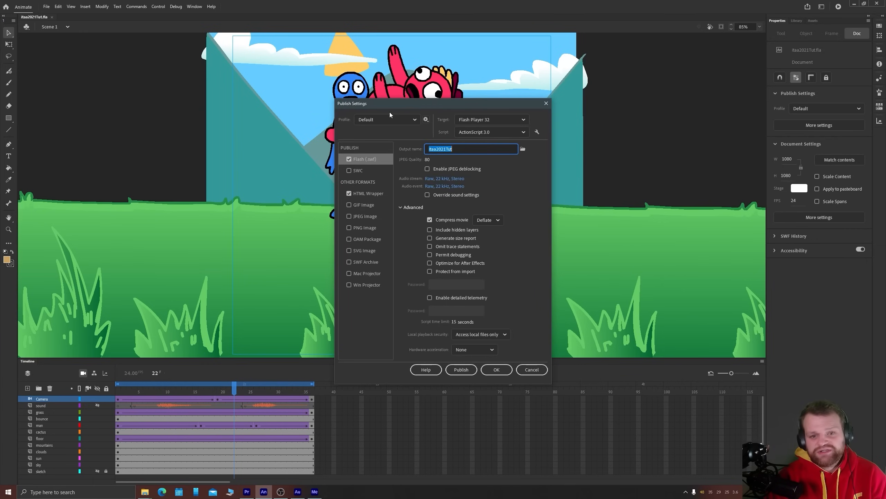
drag(367, 90, 363, 84)
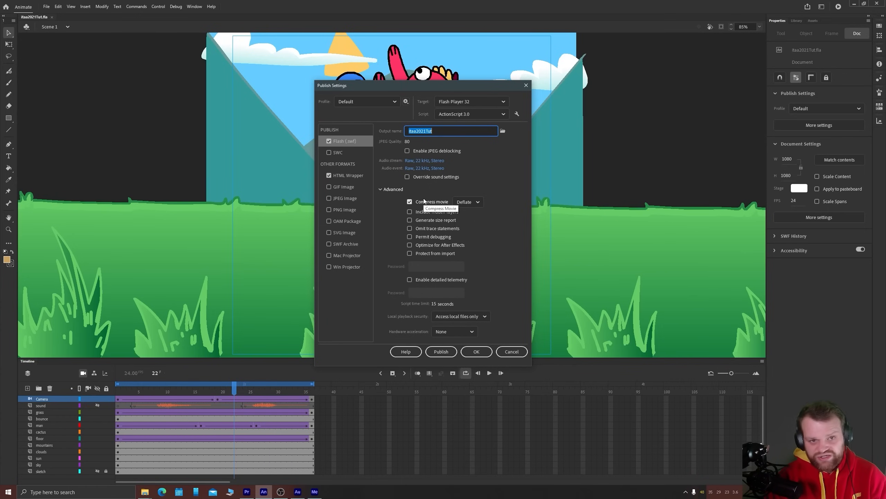
click(409, 244)
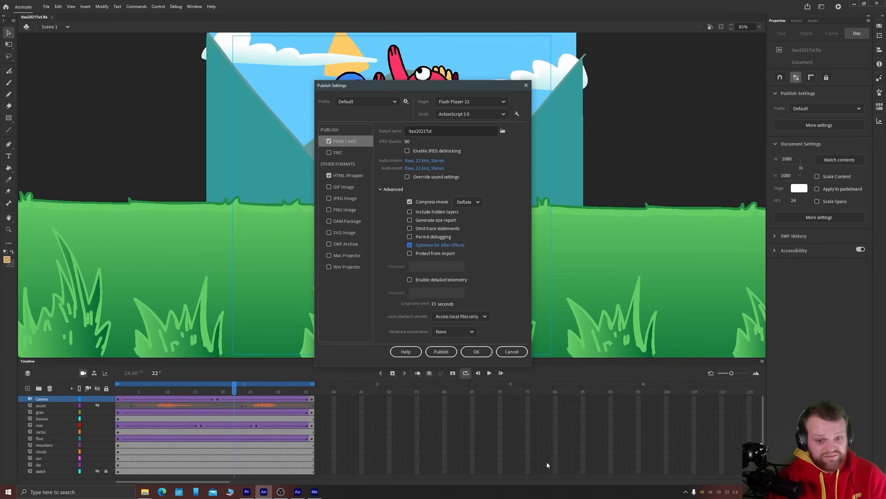
click(477, 352)
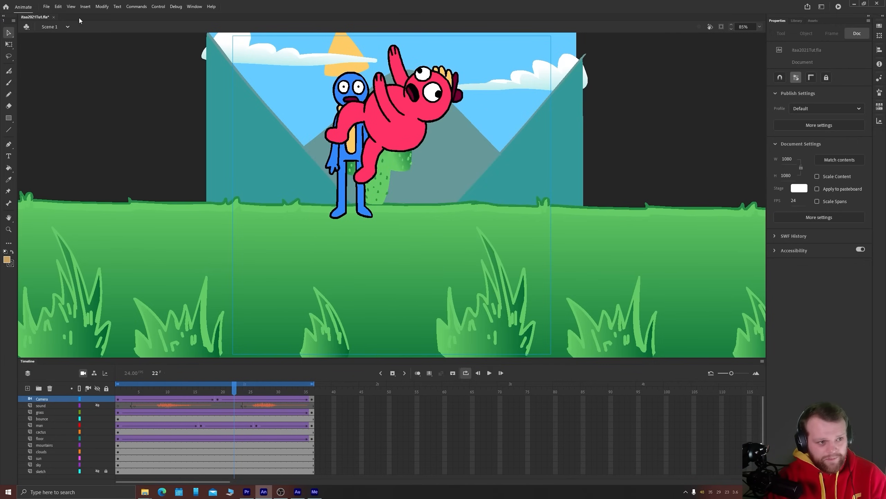
Publish the document with the current settings, preview it as a test movie, and close the preview
click(46, 6)
click(69, 144)
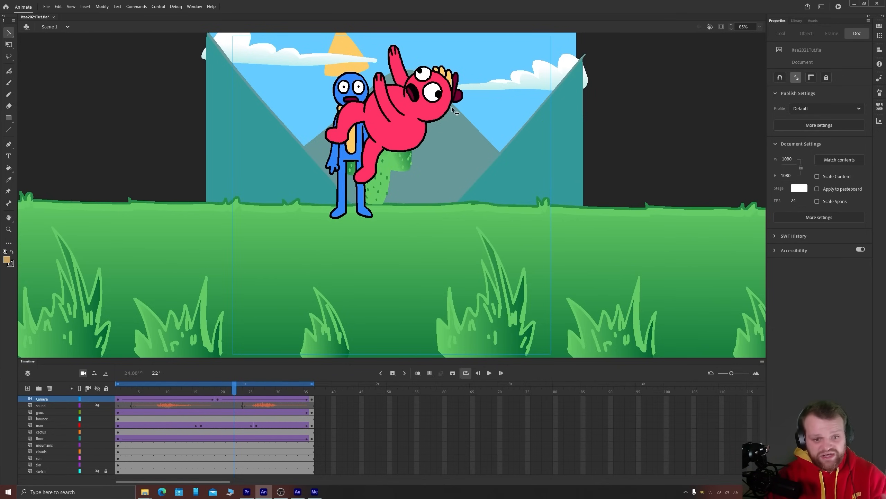
key(ctrl+Return)
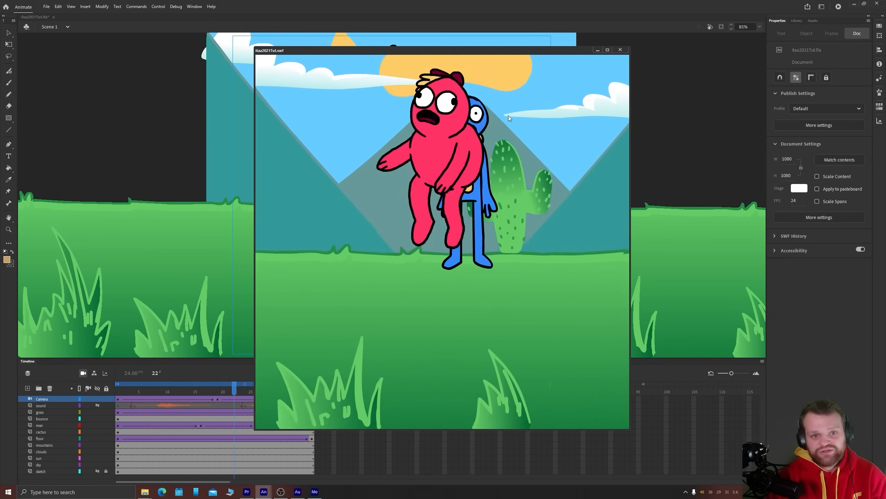
key(ctrl+w)
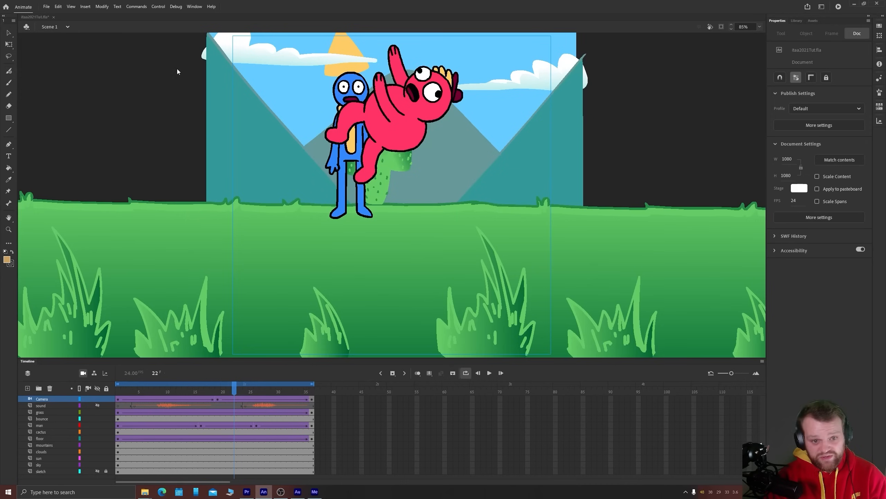
Examine the PNG Sequence option and the existing image sequence in the shapeRigging folder through Export Movie, then cancel the export
click(46, 6)
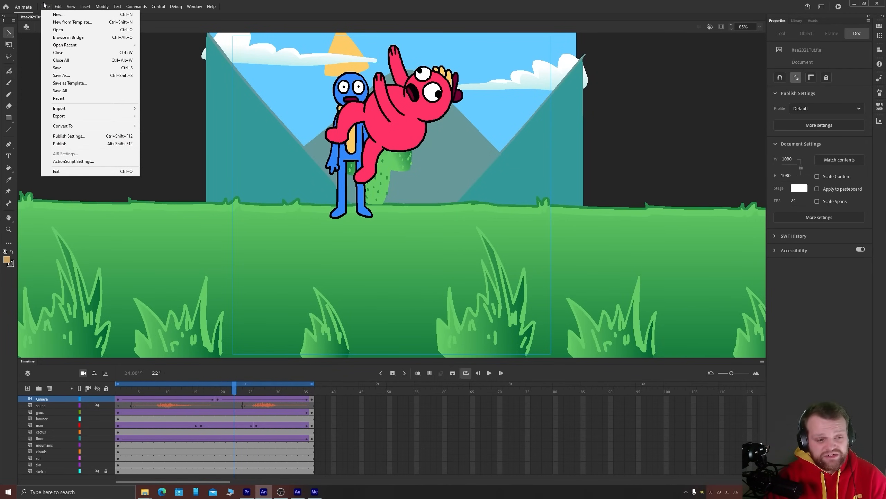
click(47, 5)
click(47, 6)
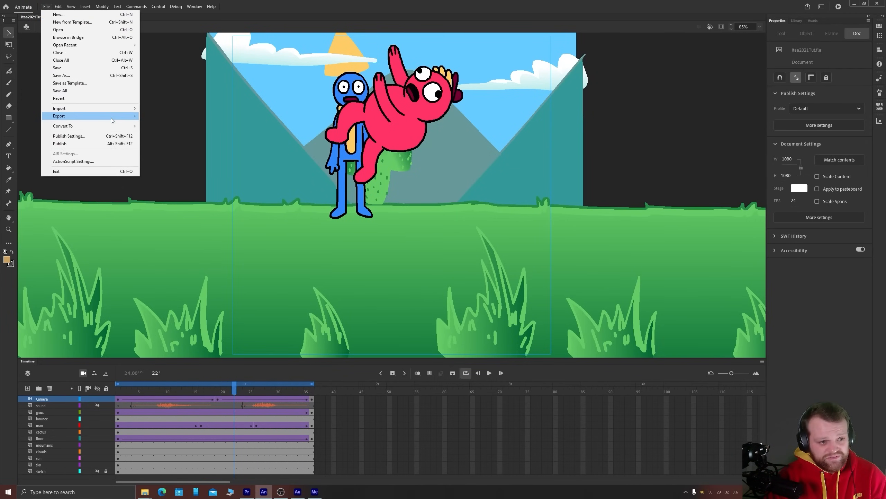
mouse_move(110, 117)
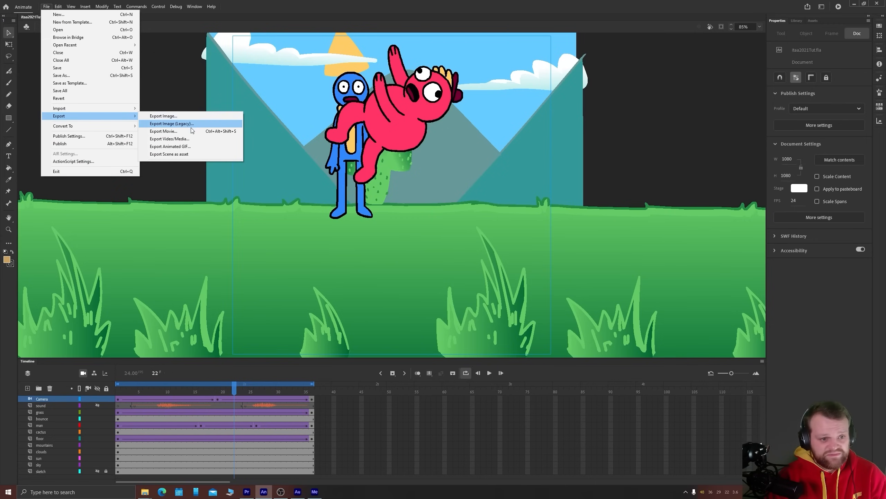
click(164, 131)
drag(277, 5, 536, 102)
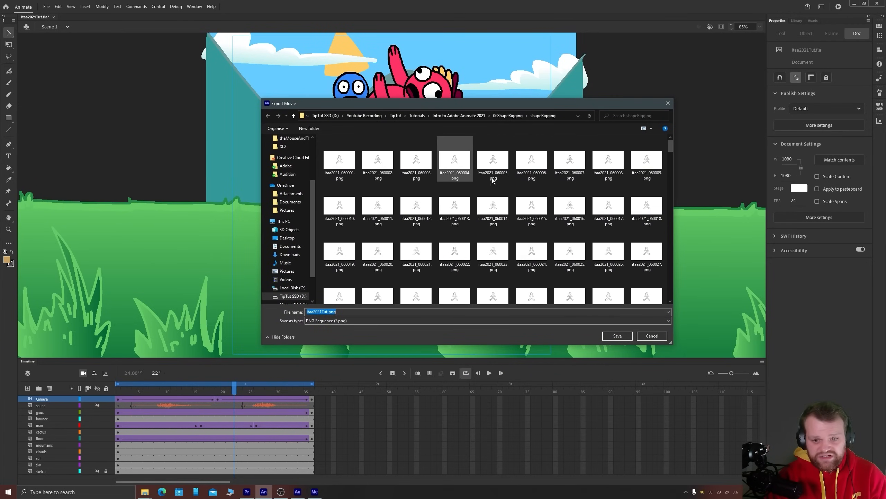
scroll(529, 185, down, 5)
scroll(531, 194, down, 8)
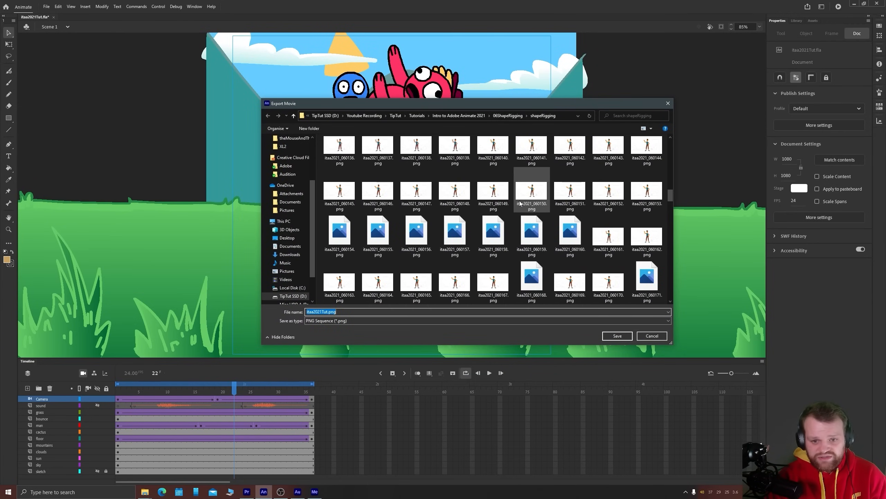
scroll(517, 194, down, 10)
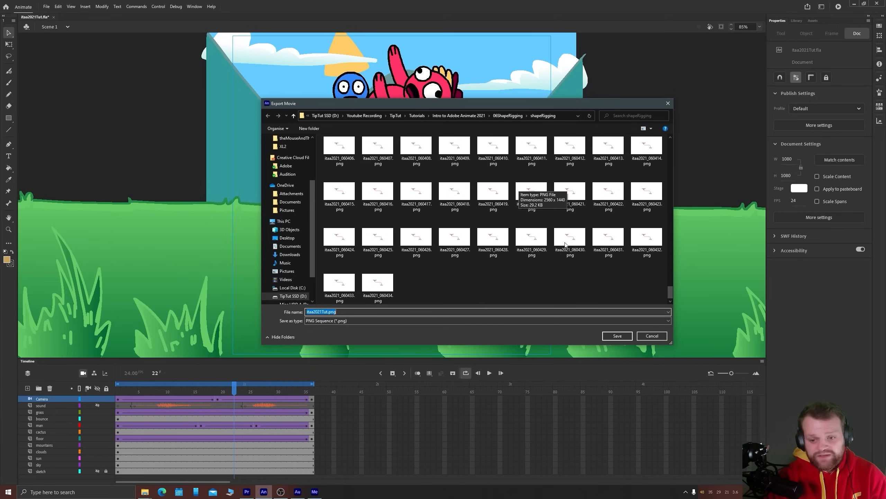
click(652, 336)
Review the available export options, including exporting the scene as an asset, and display the Assets collection
click(45, 6)
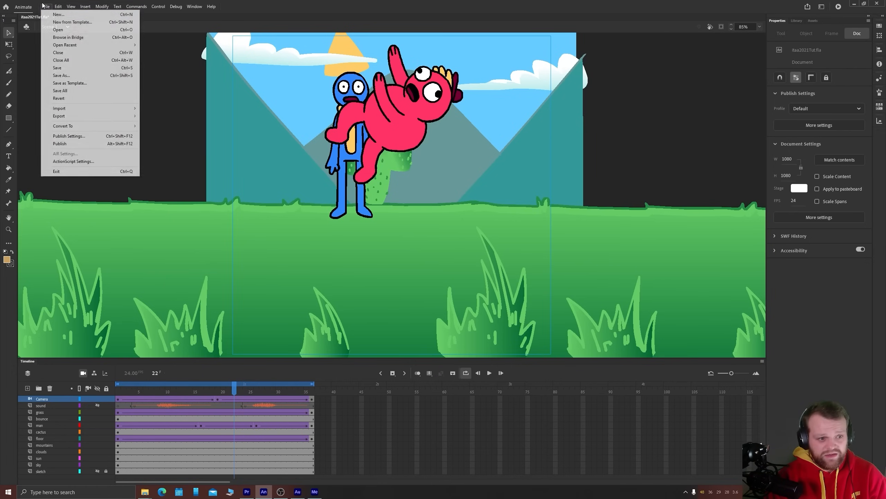
mouse_move(118, 116)
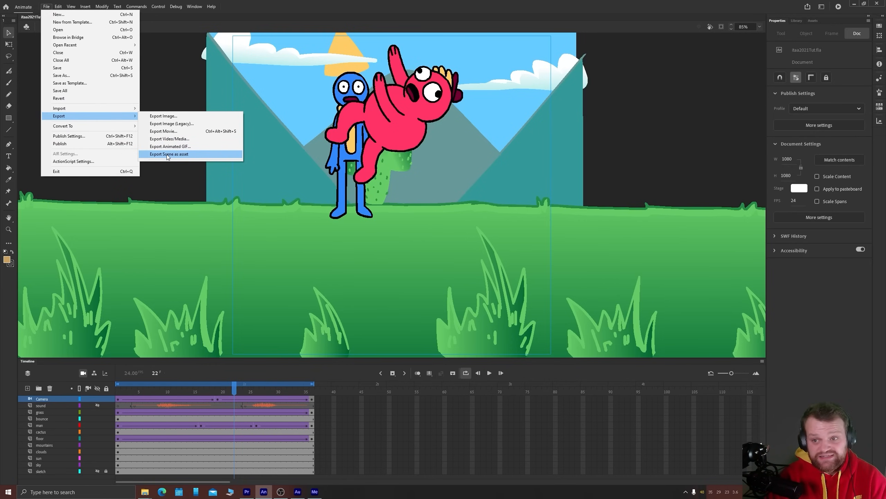
mouse_move(196, 7)
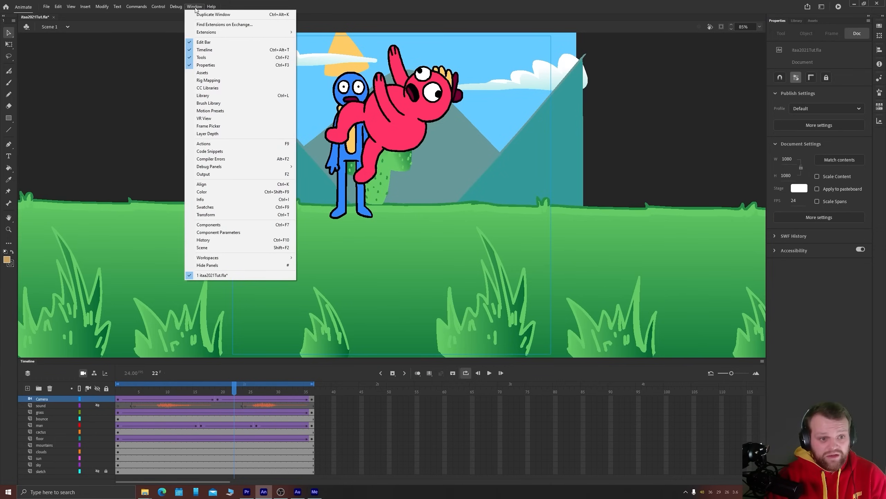
click(203, 73)
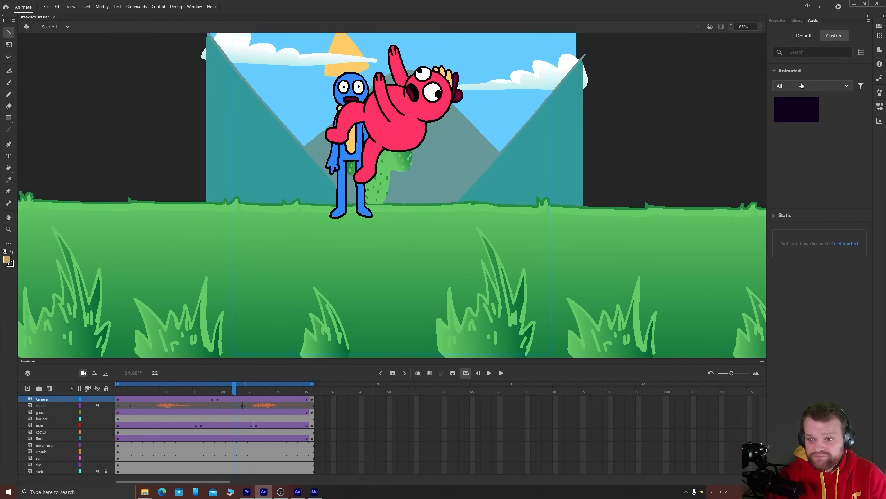
Filter the custom animated assets by Rigs, switch the filter to Objects, and select the saved Scene 1 asset
click(844, 87)
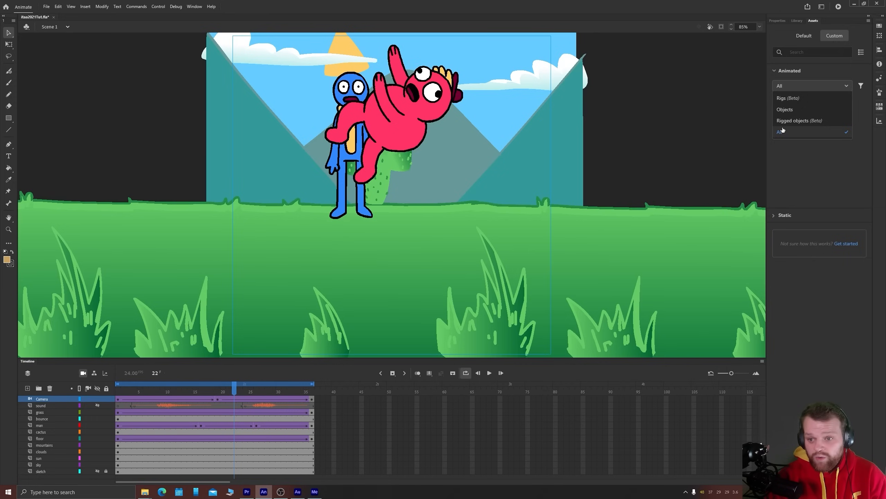
click(785, 98)
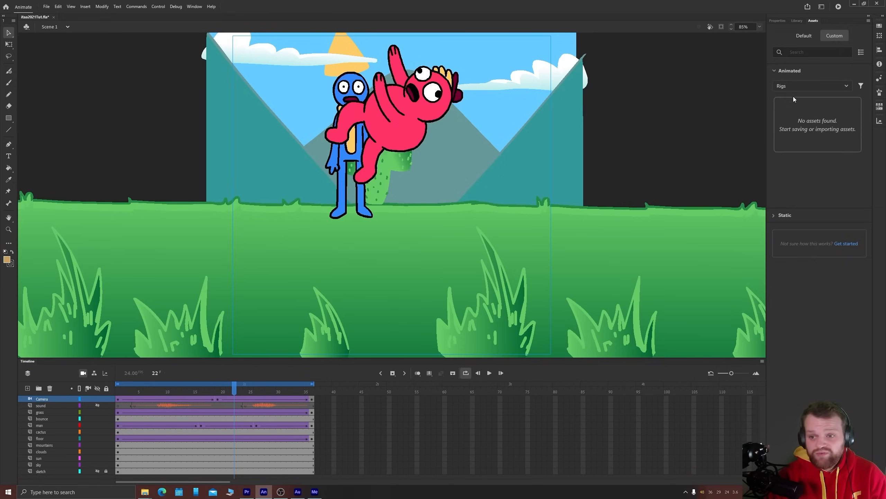
click(810, 85)
click(788, 120)
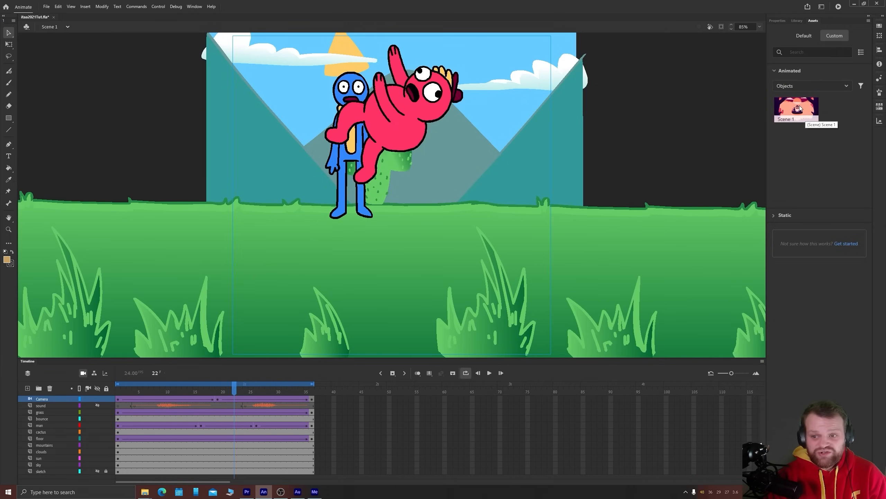
click(799, 109)
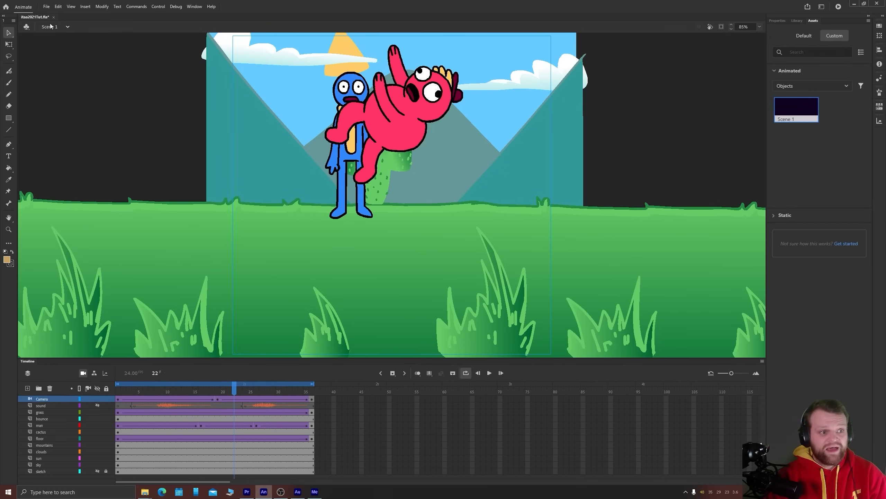
Insert a new scene, place the saved Scene 1 asset on its stage, and play back the imported animation
click(48, 7)
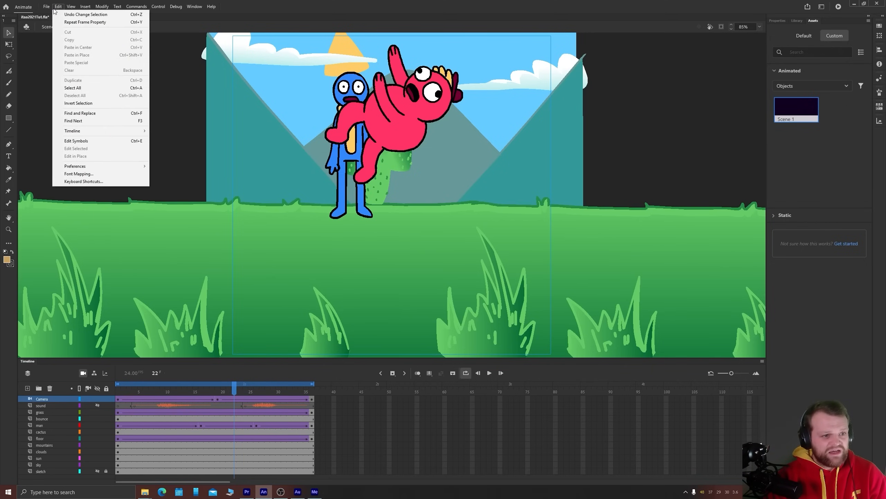
mouse_move(85, 7)
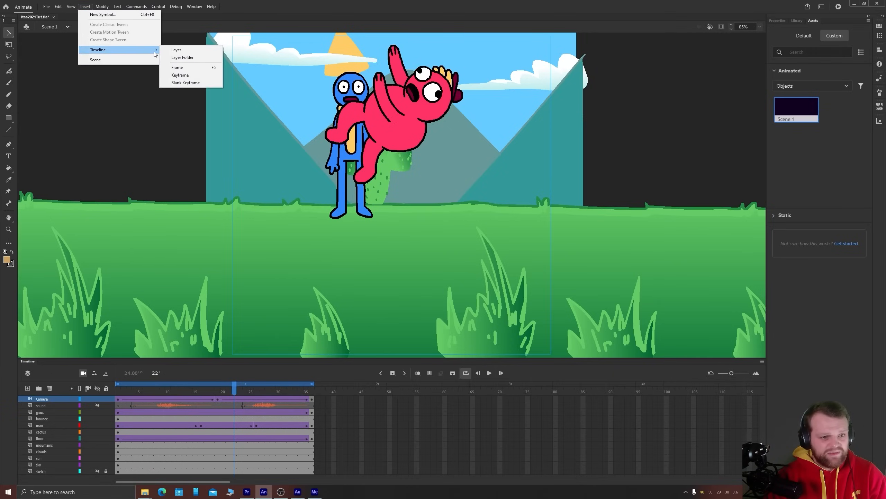
click(102, 60)
drag(794, 118, 470, 225)
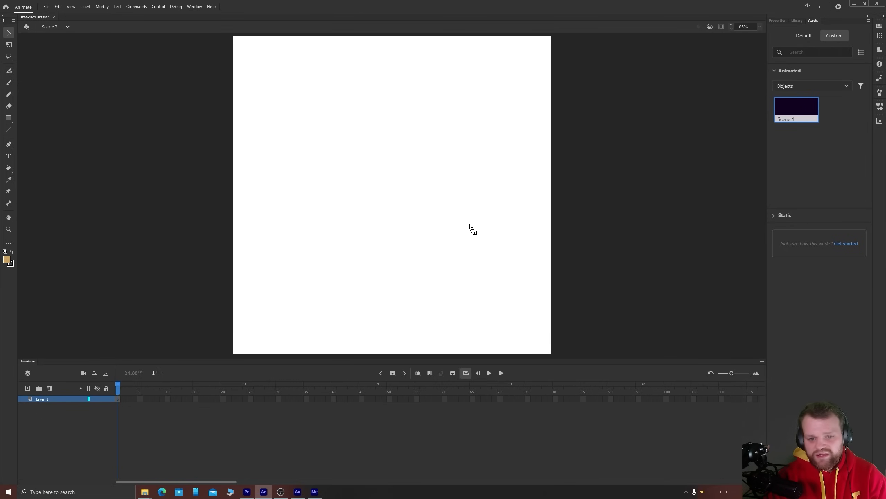
drag(469, 225, 470, 224)
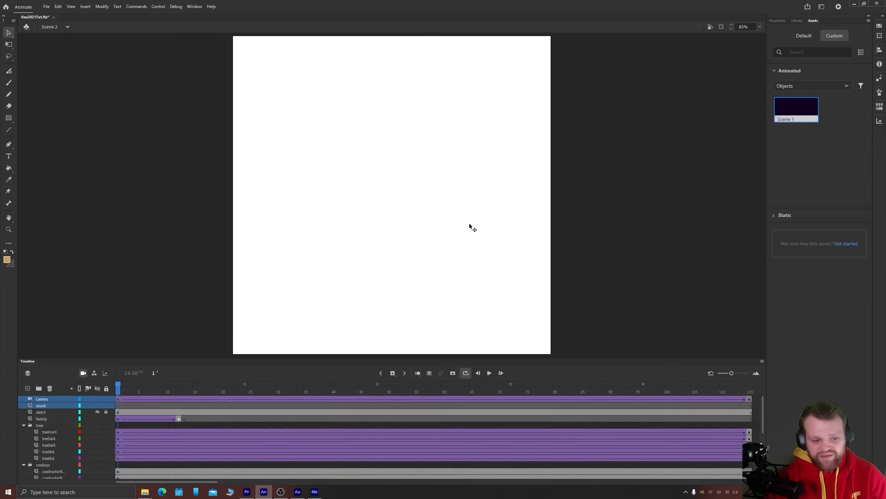
key(Return)
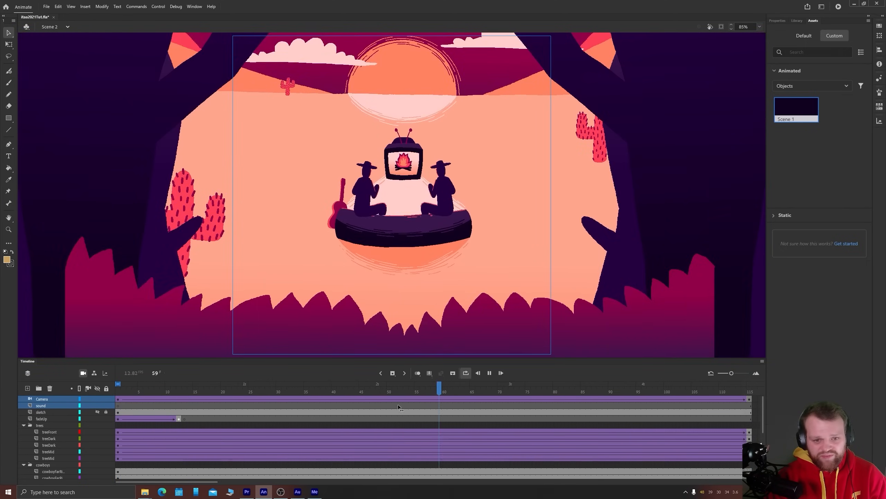
drag(413, 405, 169, 407)
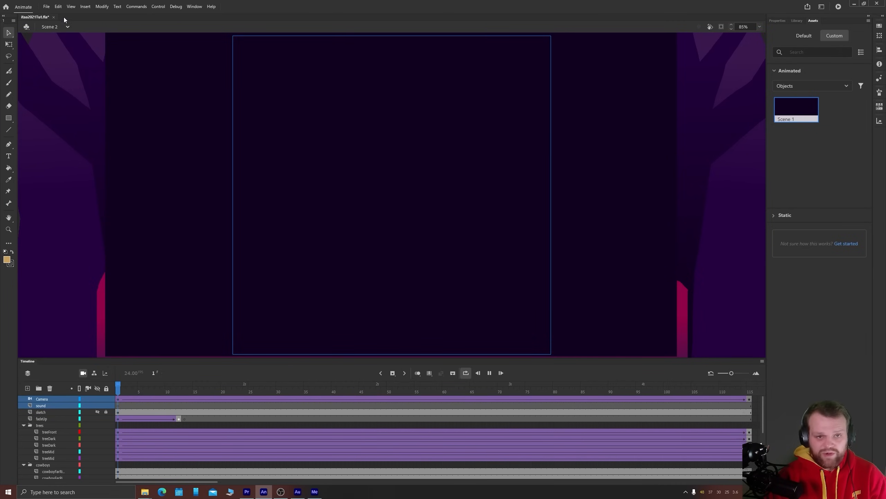
Delete Scene 2 from the document's scene list and close the list
click(59, 27)
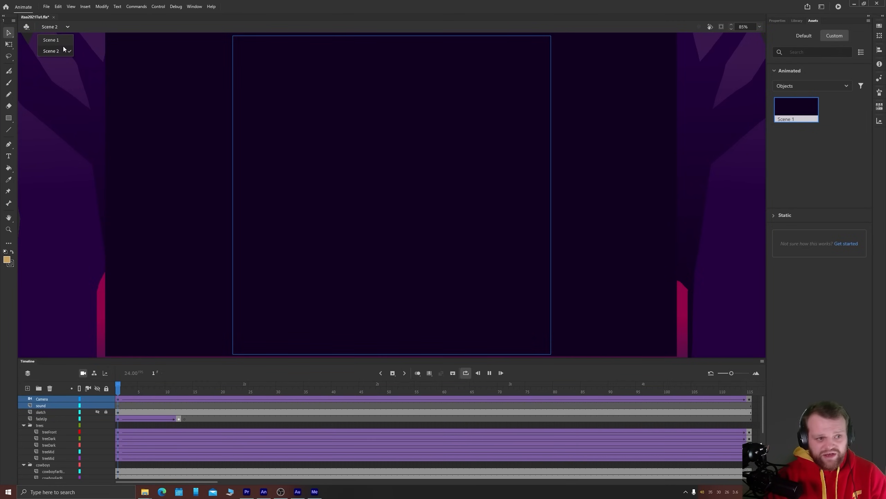
click(190, 9)
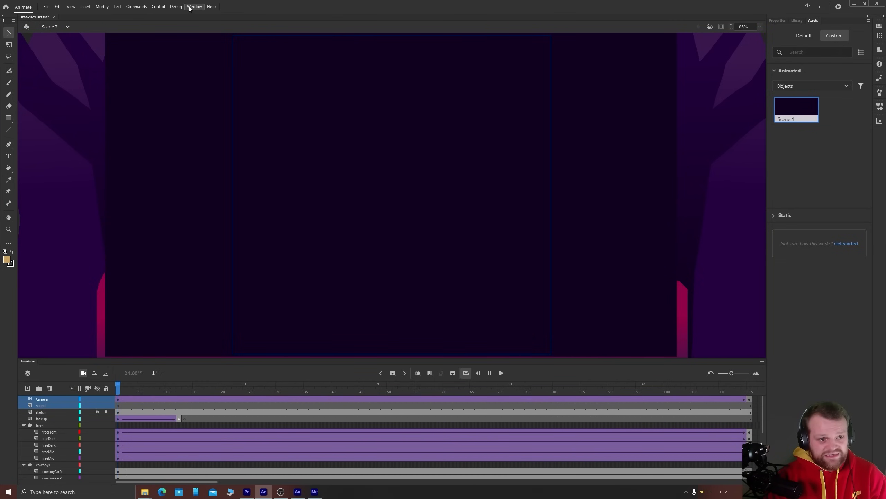
click(191, 7)
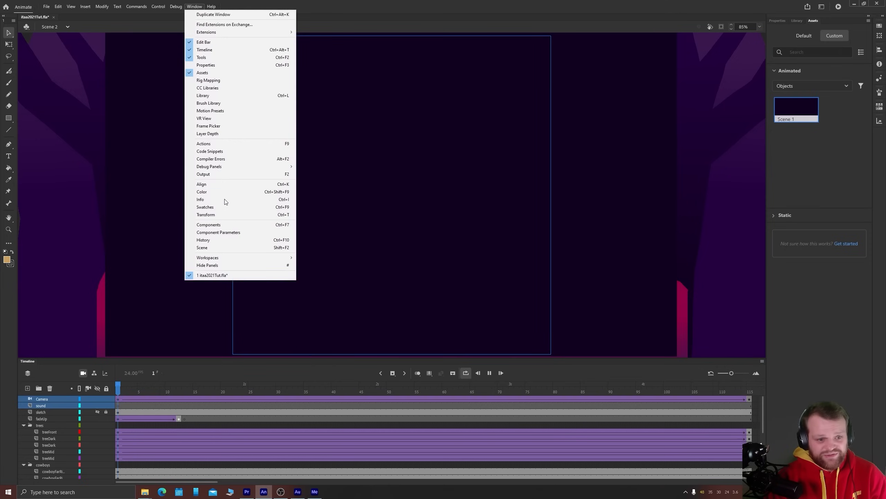
click(221, 247)
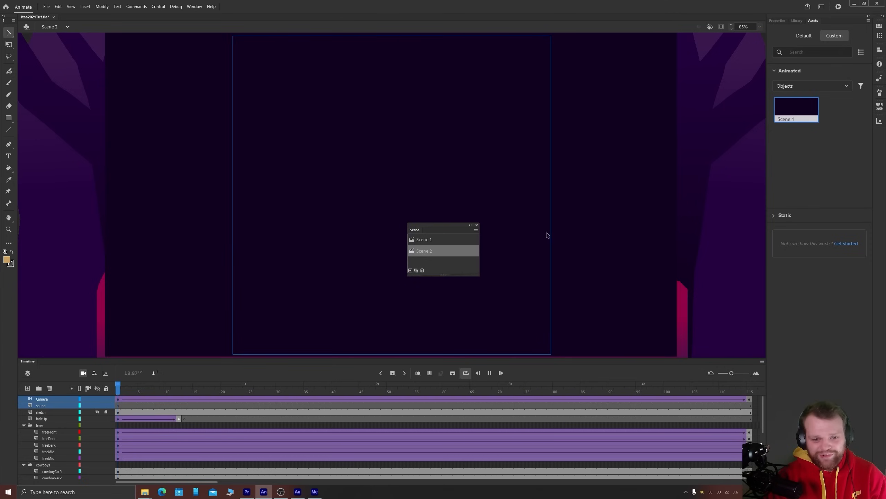
click(423, 271)
click(471, 254)
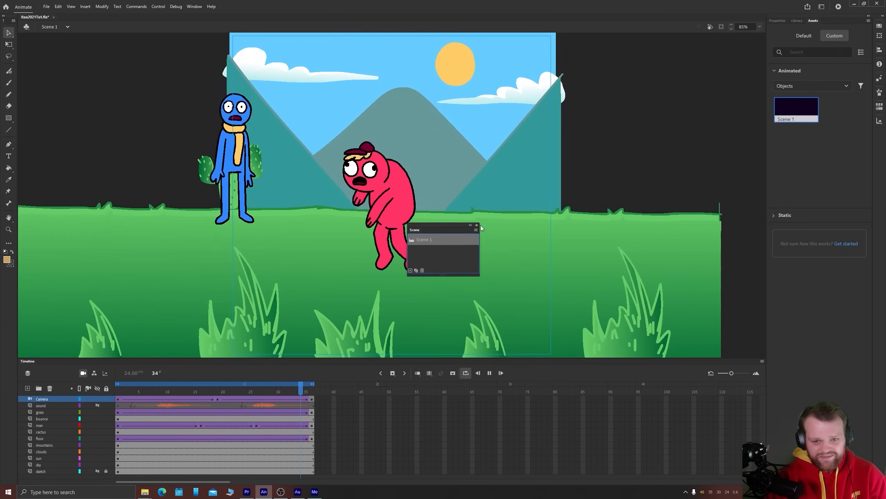
click(477, 224)
click(46, 7)
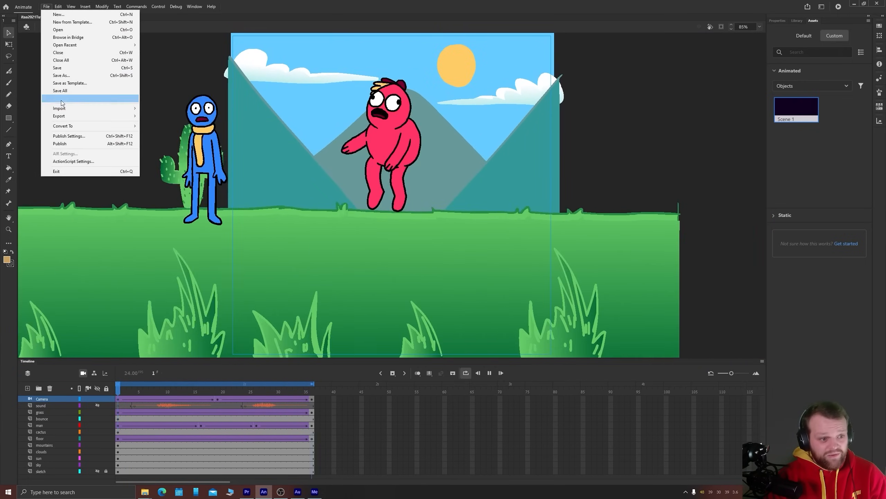
mouse_move(59, 115)
click(174, 138)
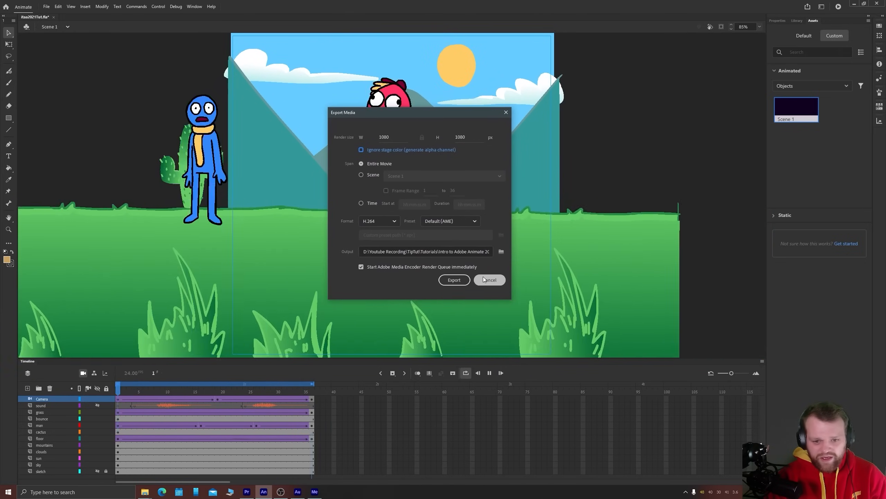
click(483, 279)
Stop playback at frame 17 and start a video export, reviewing the Scene and Time spans before choosing Entire Movie
click(209, 392)
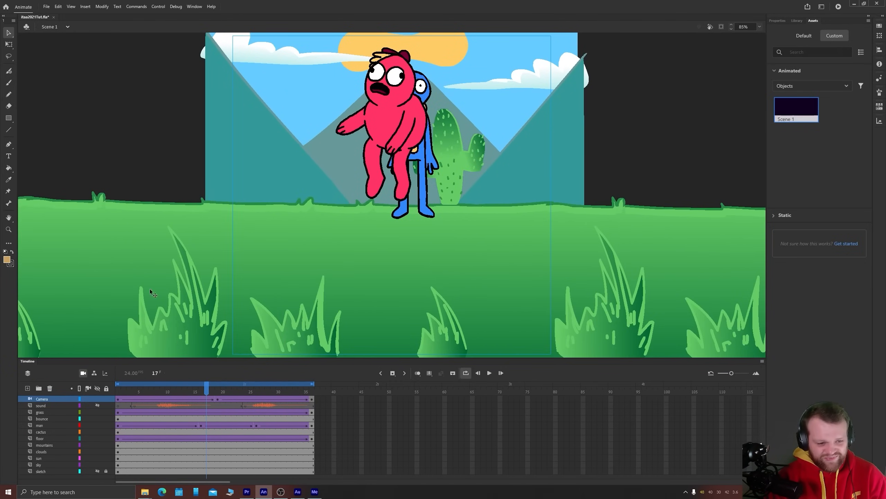
click(46, 6)
mouse_move(89, 116)
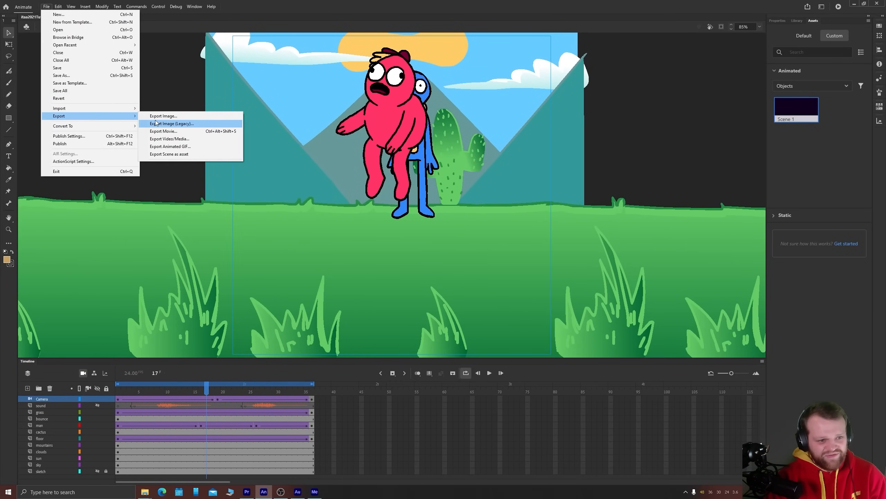
click(168, 138)
drag(392, 115, 408, 124)
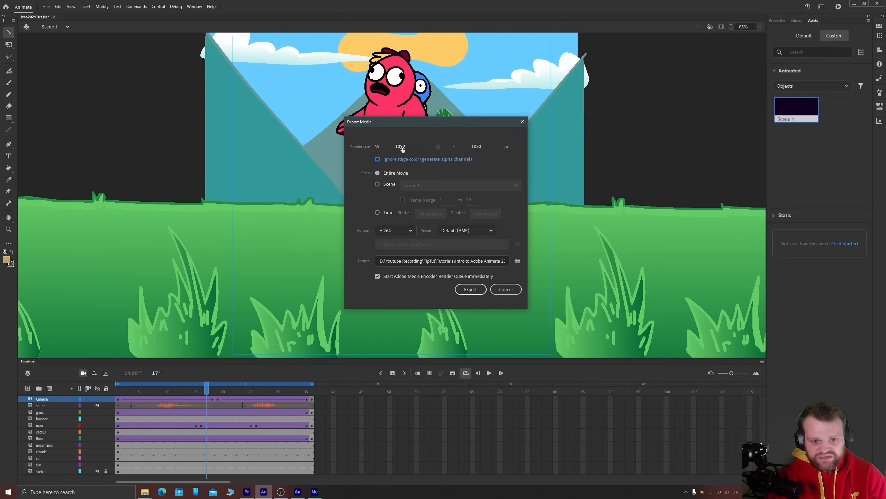
click(382, 184)
click(387, 172)
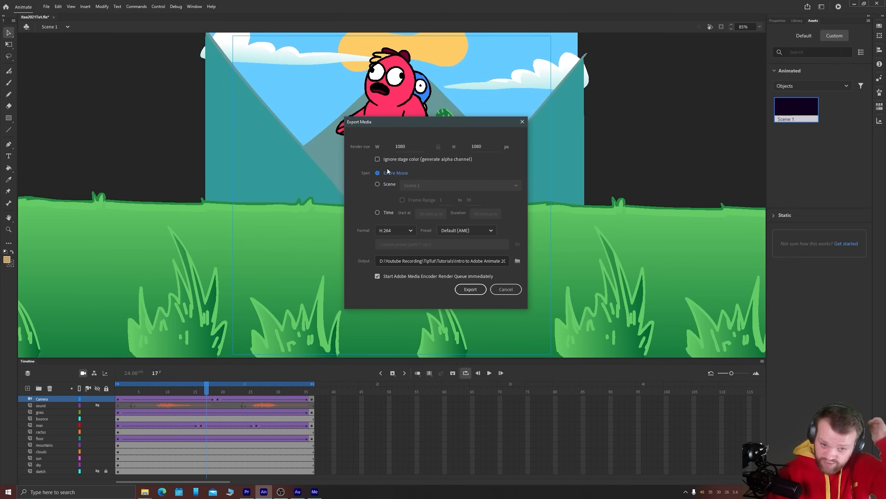
click(378, 185)
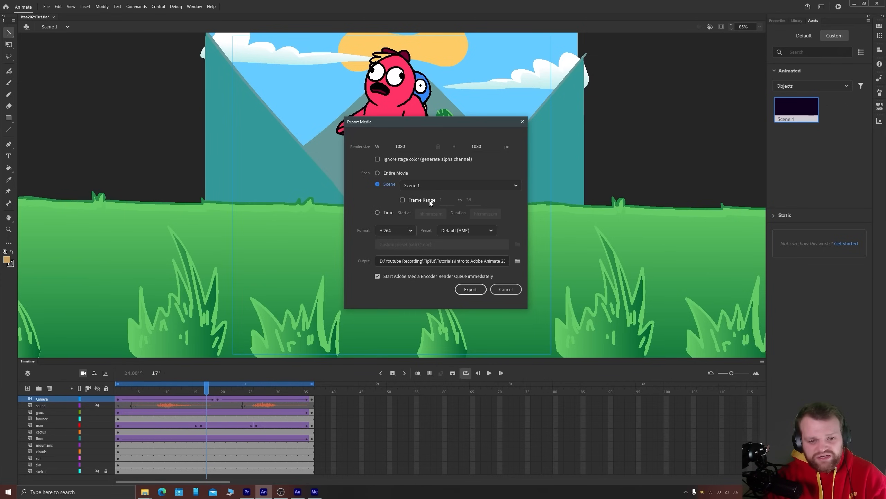
click(378, 213)
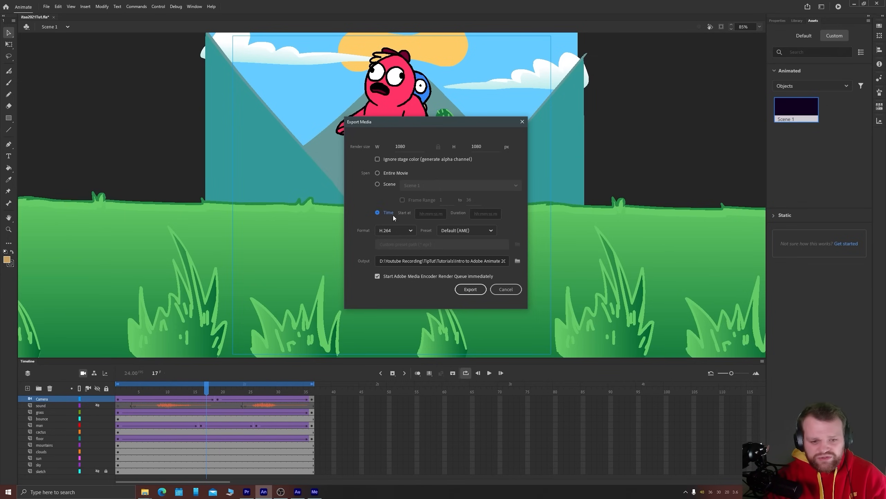
click(378, 174)
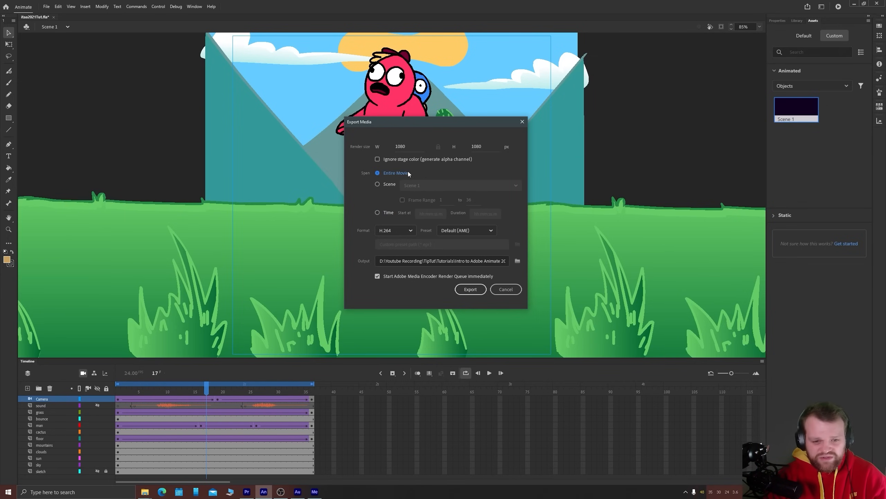
Review the available formats and presets for the video export, keeping H.264 with the Default (AME) preset
click(397, 231)
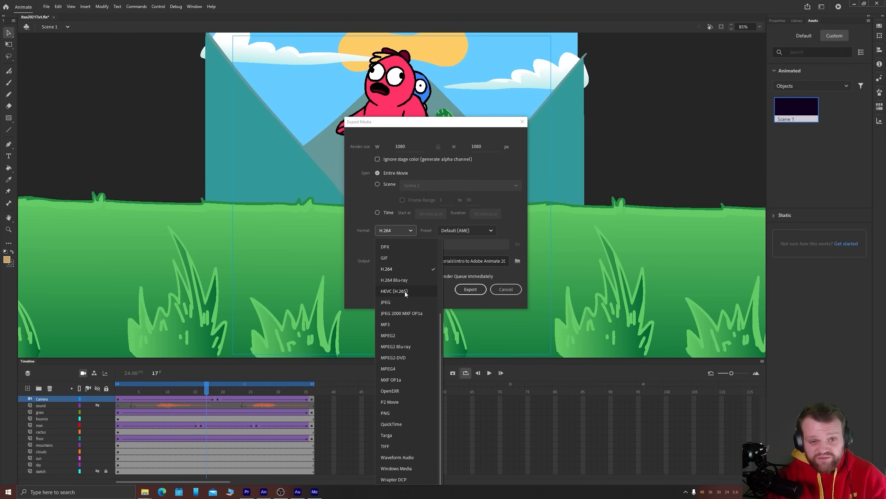
click(389, 268)
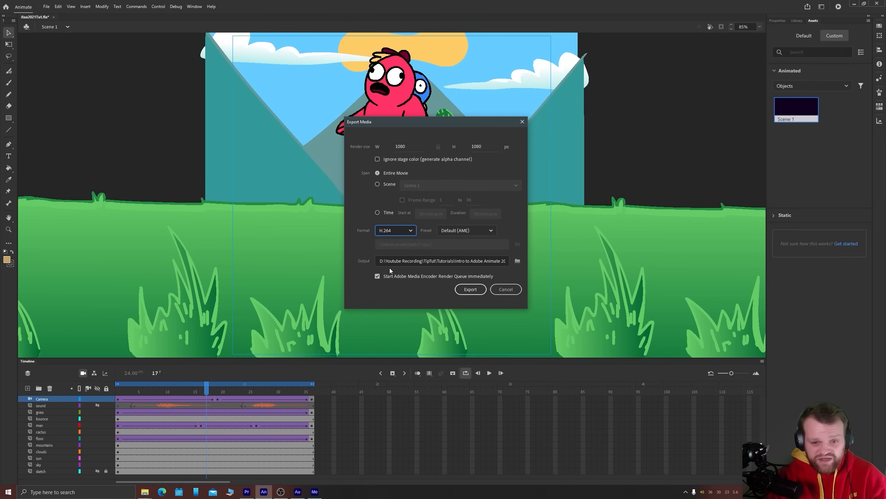
click(456, 232)
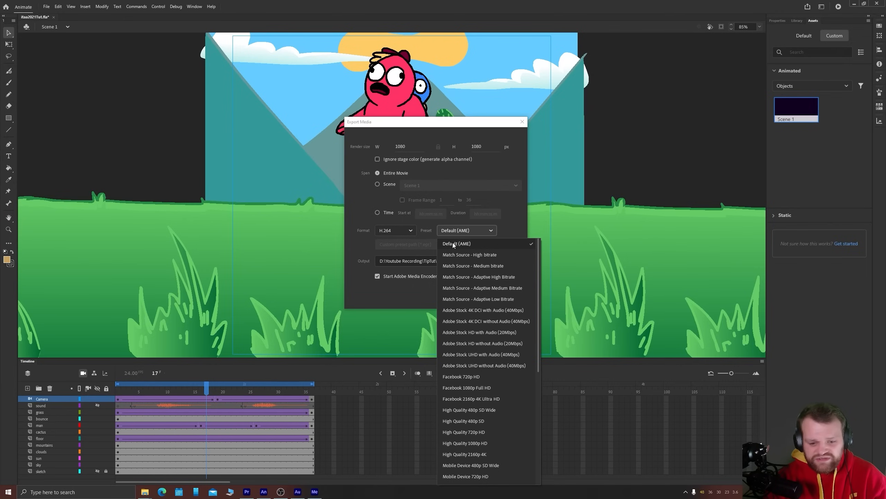
click(453, 243)
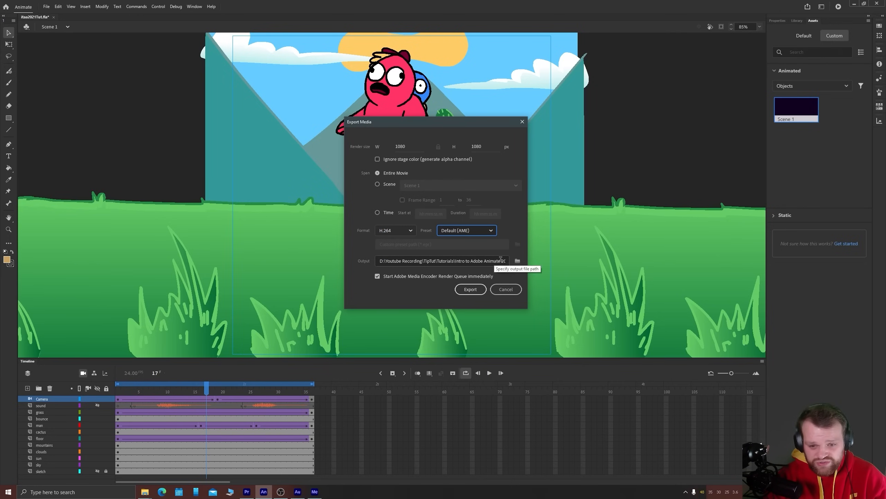
Set the export destination to itaa2021Tut in the 07-09 folder and export the video through Media Encoder
click(516, 262)
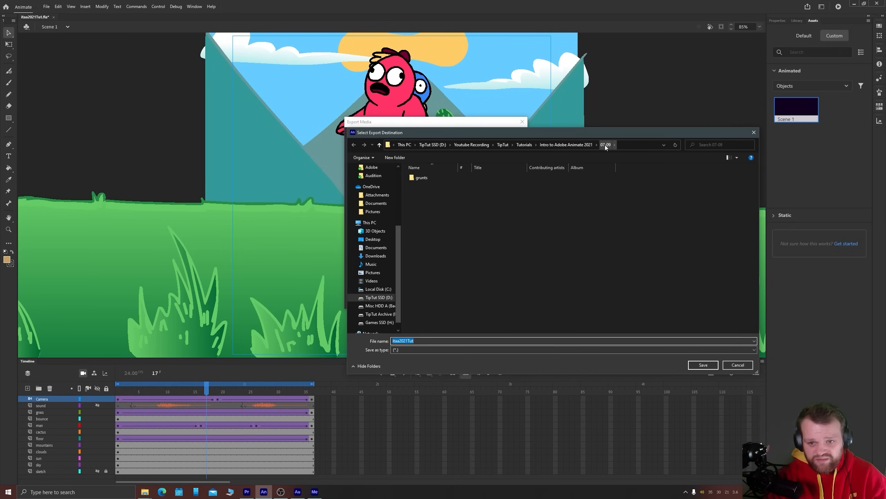
click(703, 364)
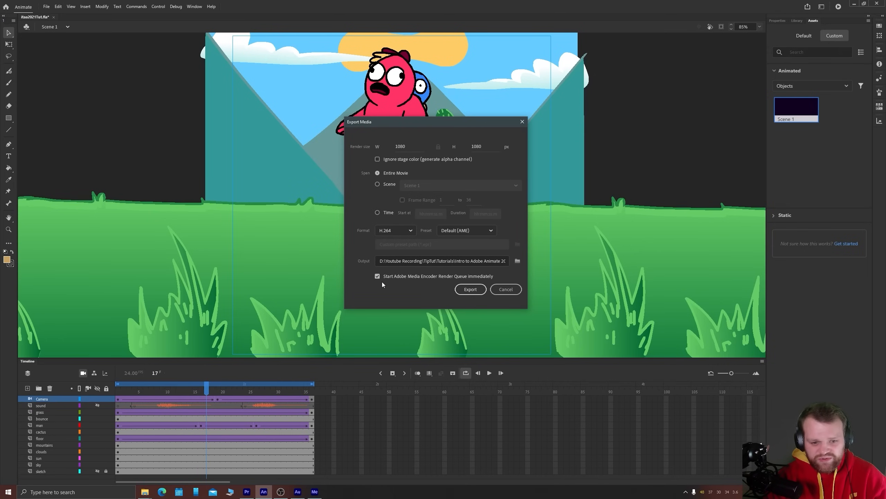
click(480, 288)
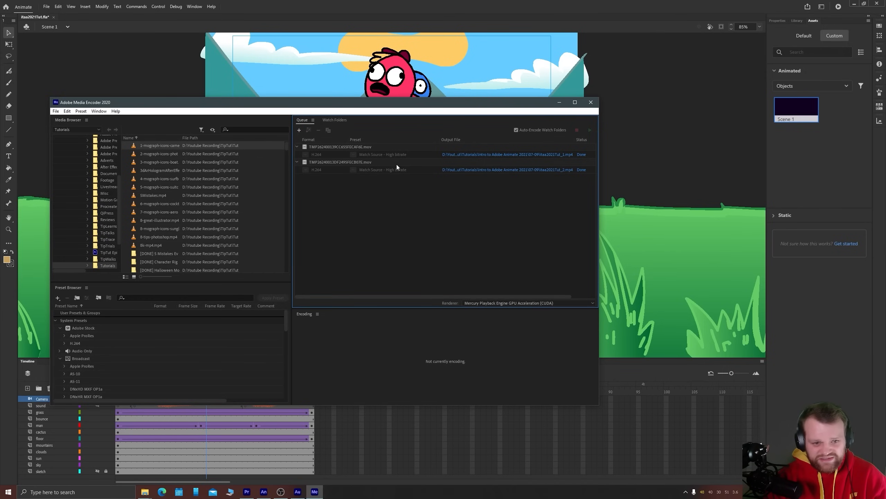
Open the output folder from the second finished encode, preview itaa2021Tut_2.mp4, and close the folder
click(493, 170)
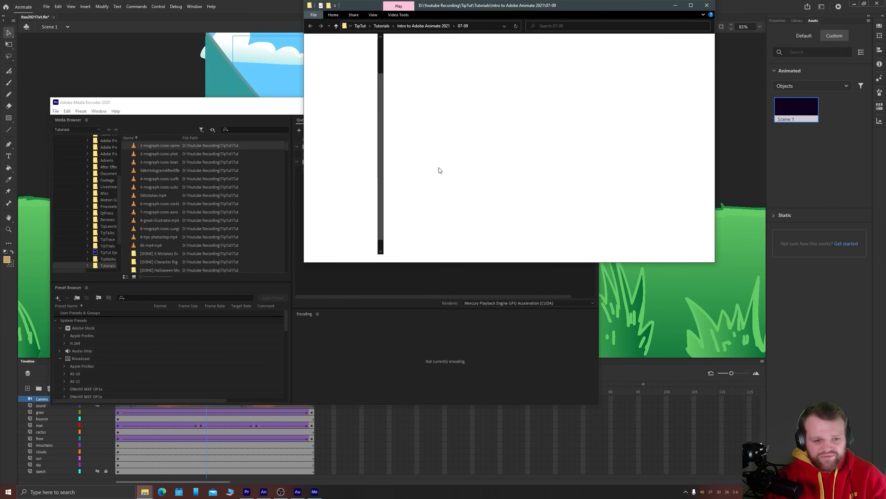
key(space)
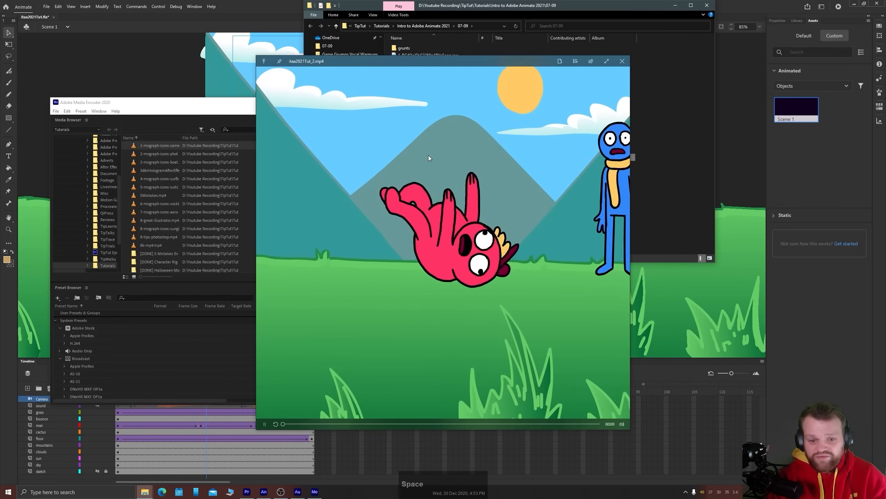
key(space)
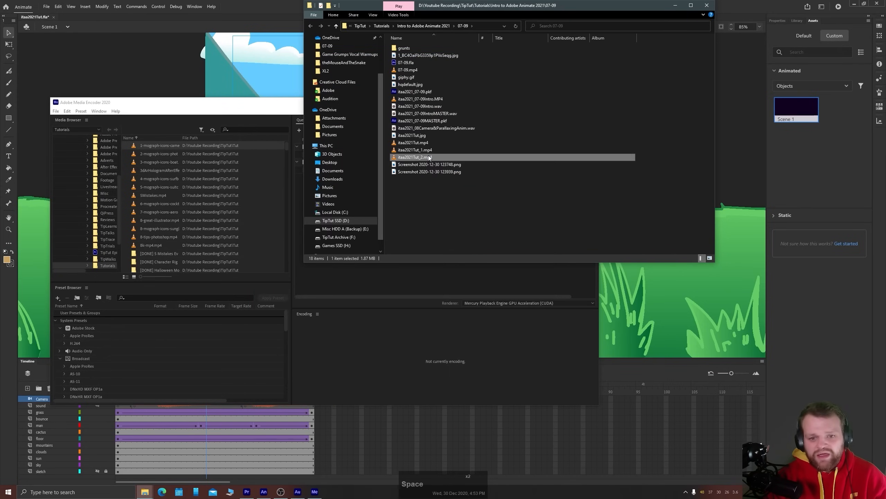
click(467, 193)
click(706, 5)
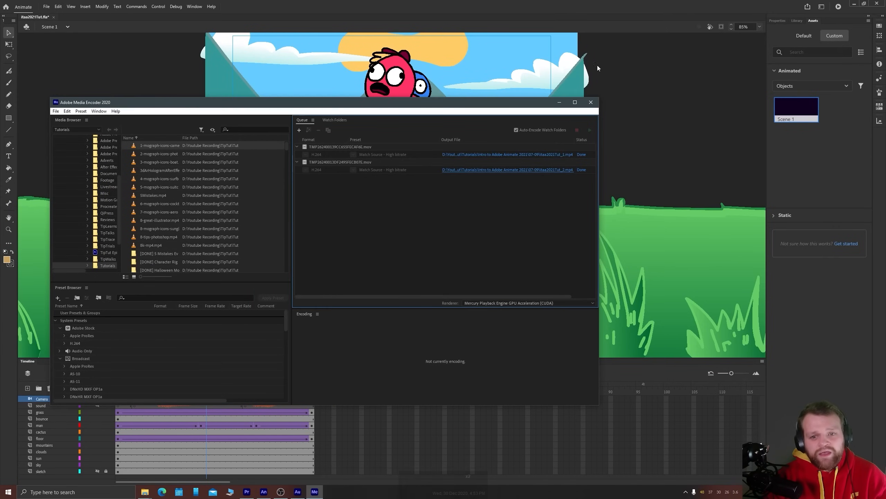
Close Media Encoder and dismiss the export notice back in Animate
drag(536, 102, 543, 108)
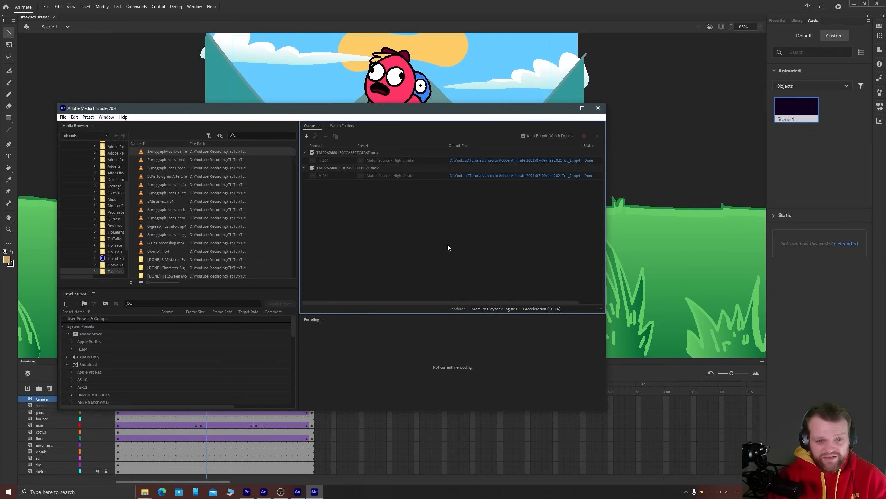
click(594, 109)
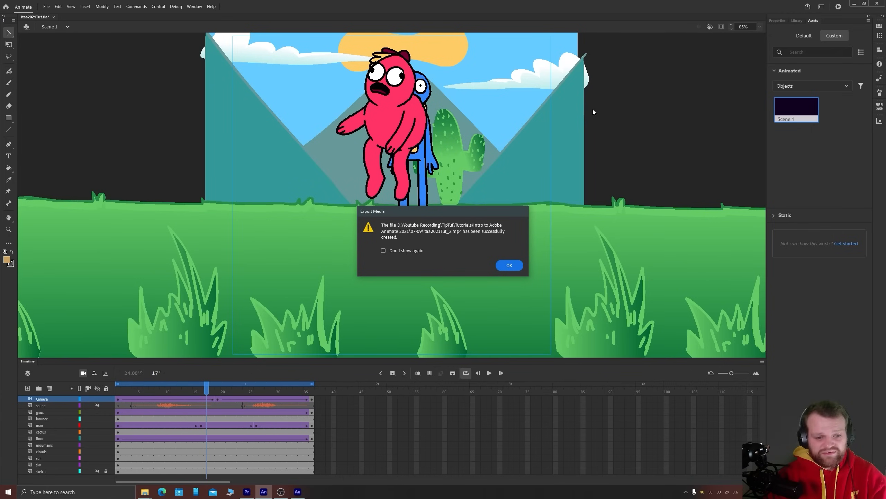
click(499, 268)
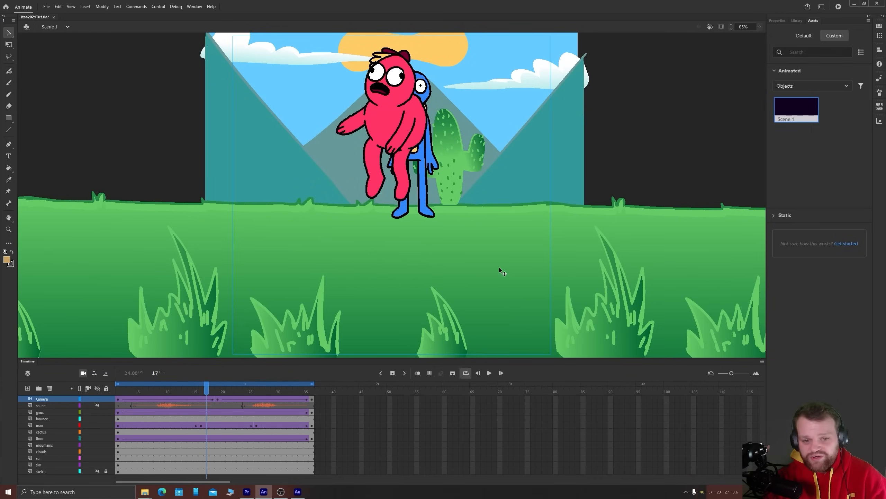